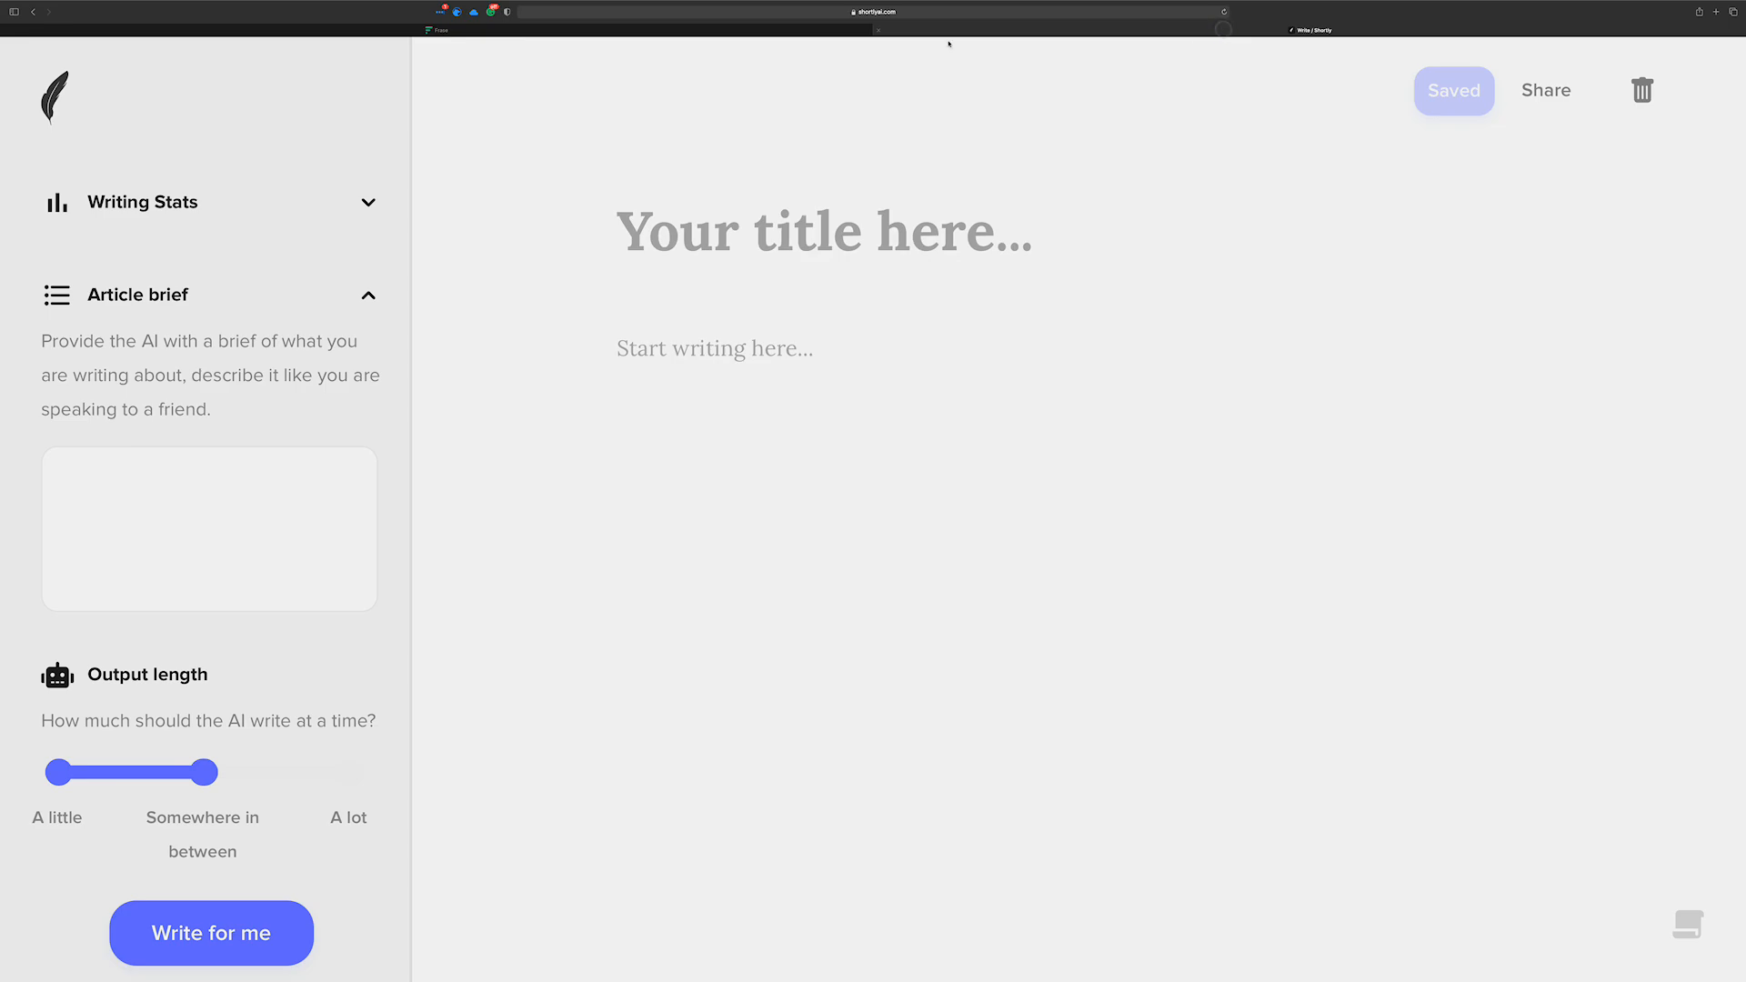
Switch to Frase, create a new-content document for the search query "How to Pick the Perfect Computer", and dismiss the welcome message
left_click(499, 30)
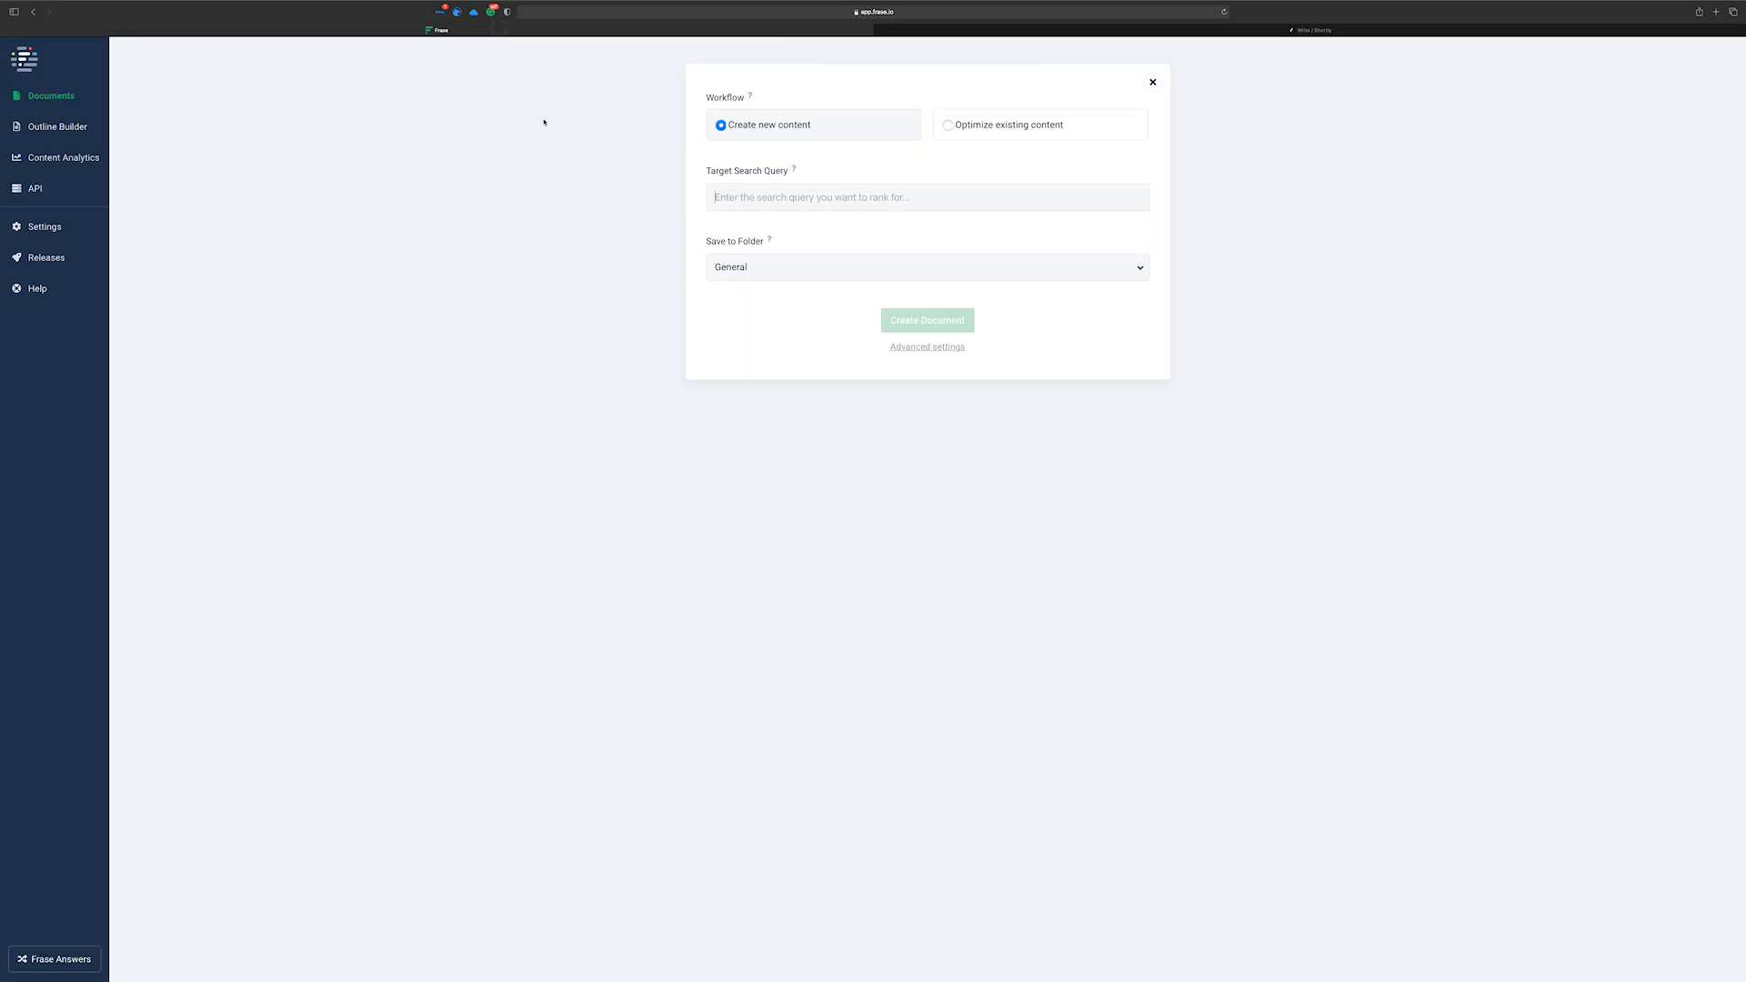
key("super+plus")
key("super+plus")
key("super+plus")
key("super+plus")
key("super+minus")
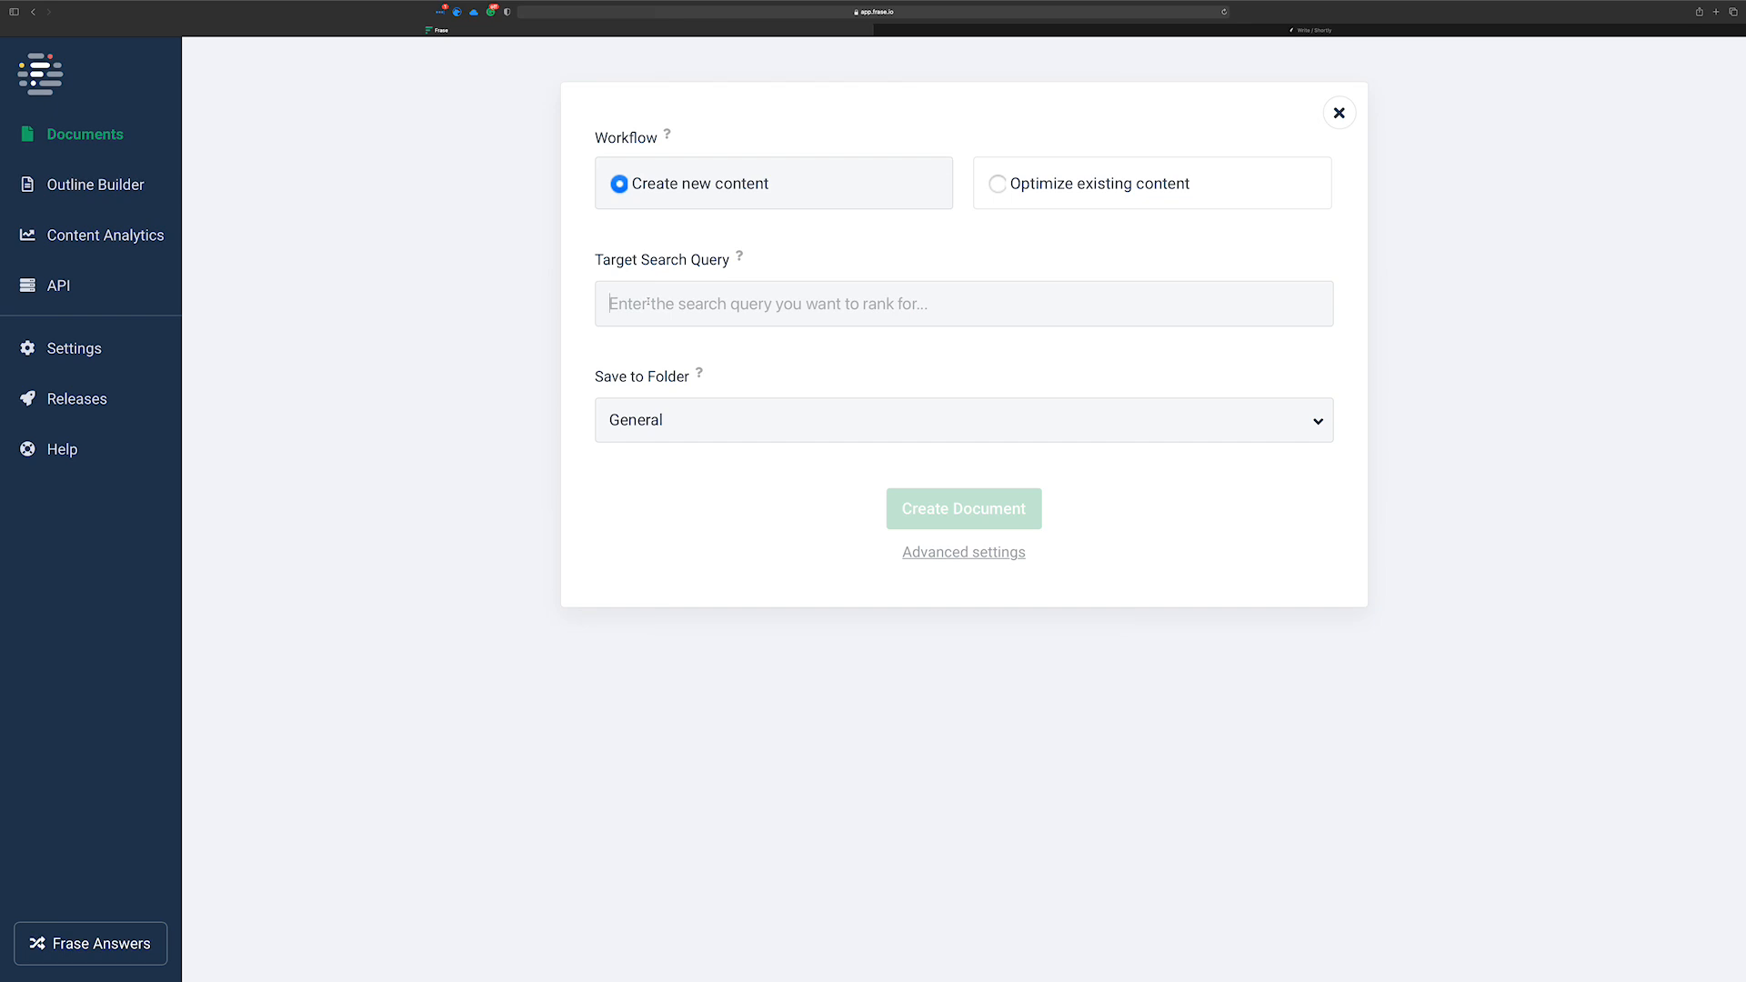
type("How to p")
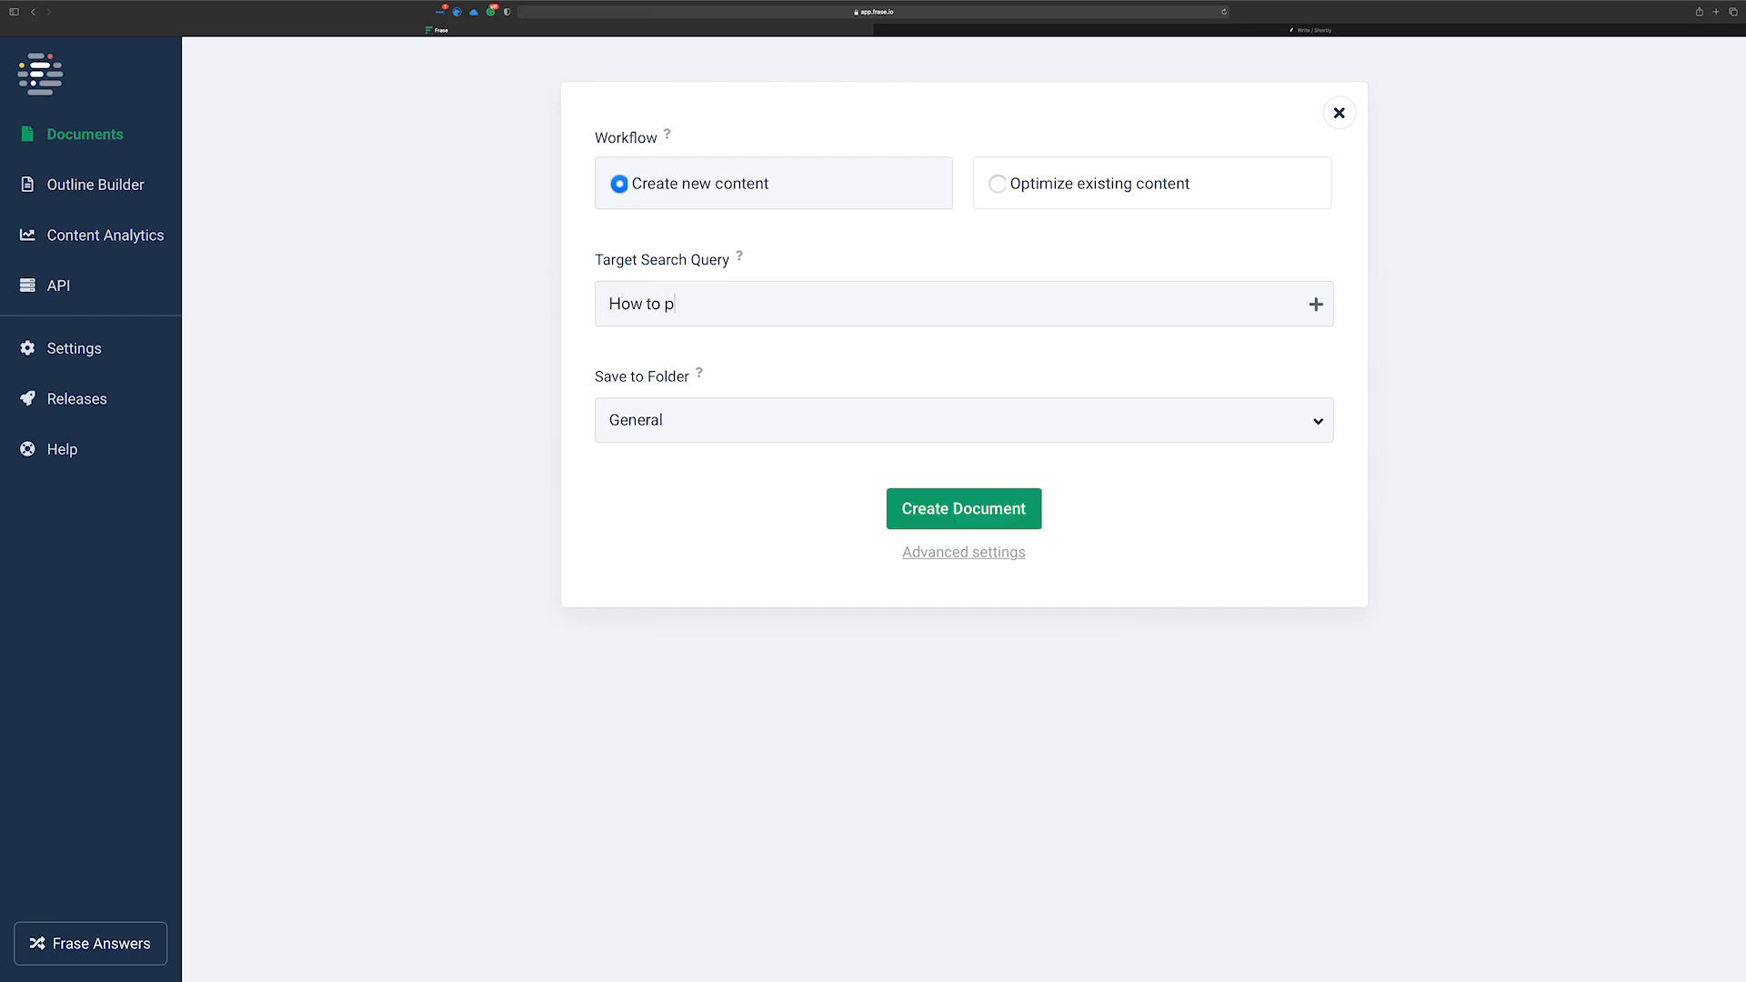
key("BackSpace")
type("Pick the Perfect Computer")
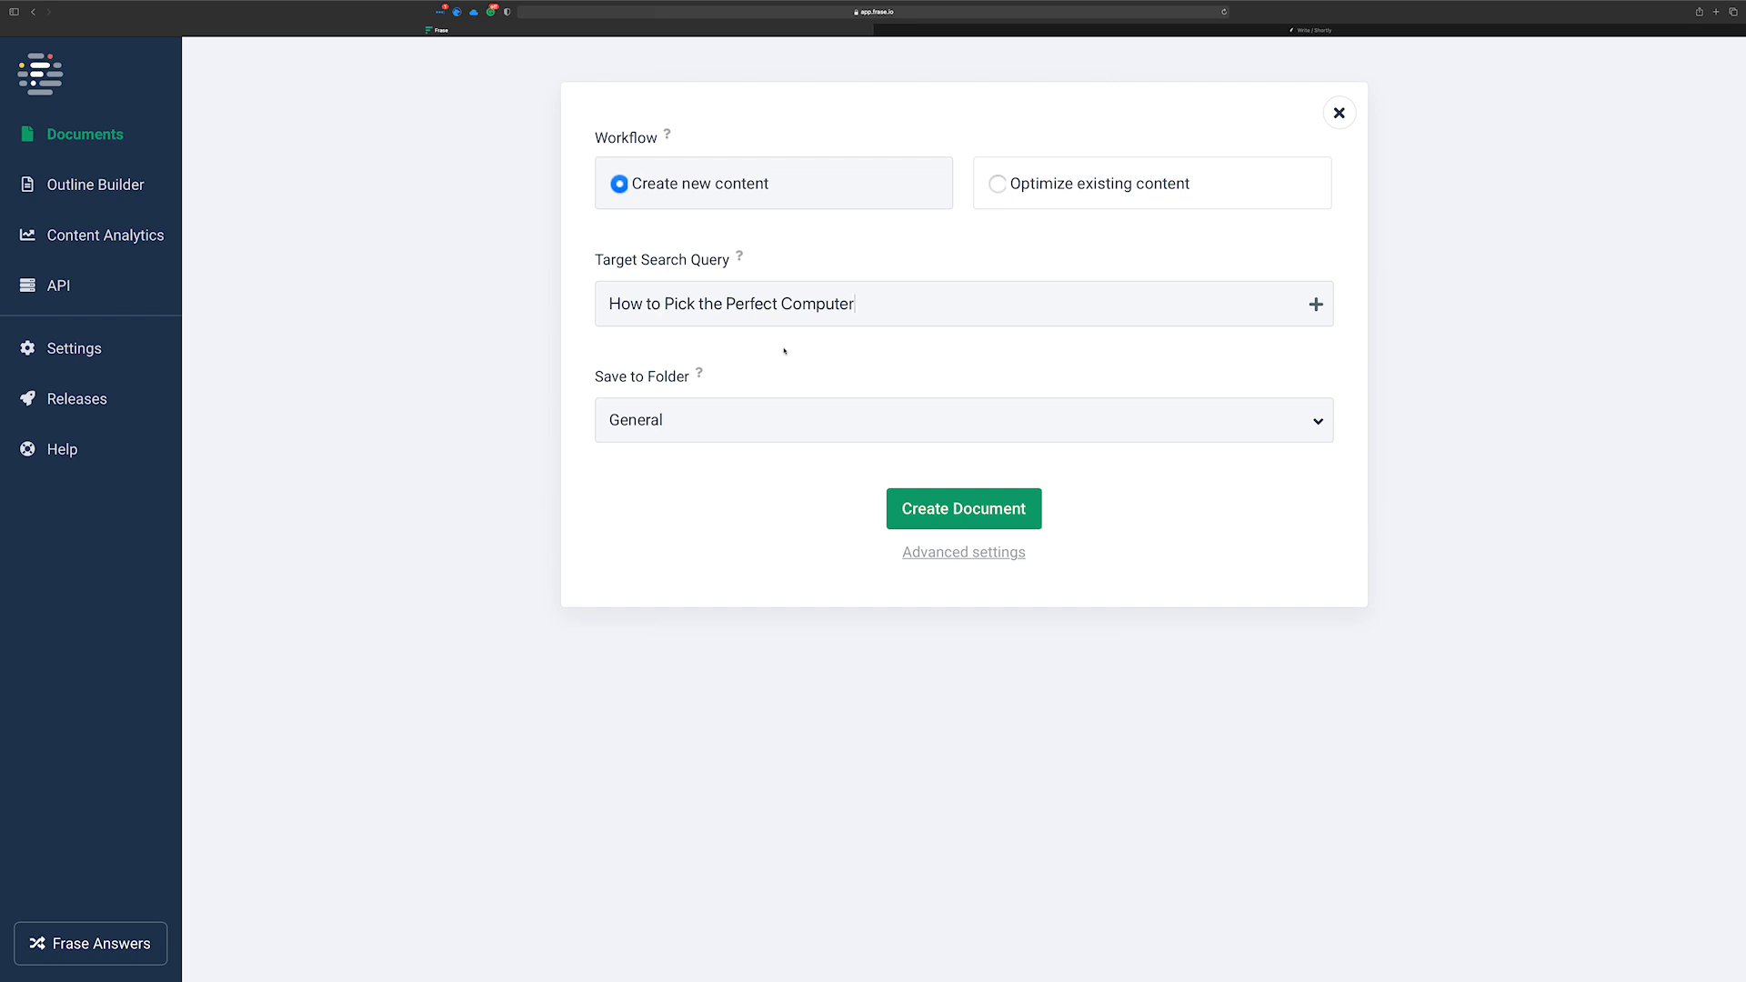
left_click(964, 508)
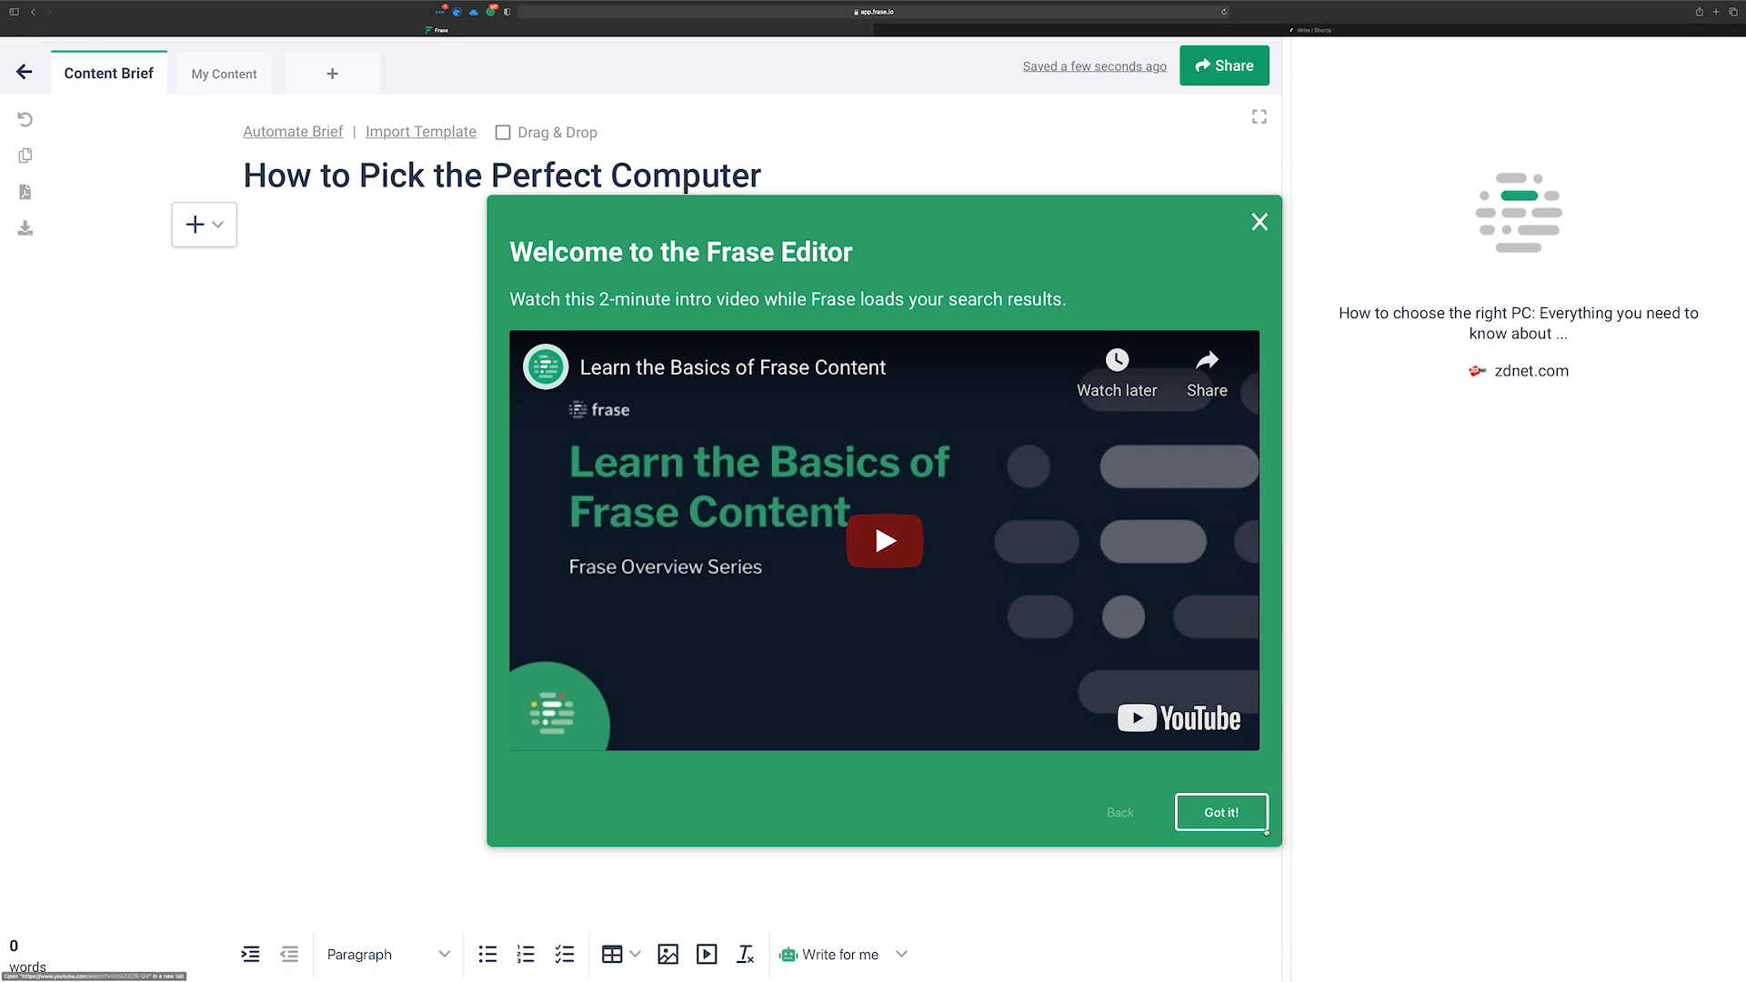
left_click(1222, 813)
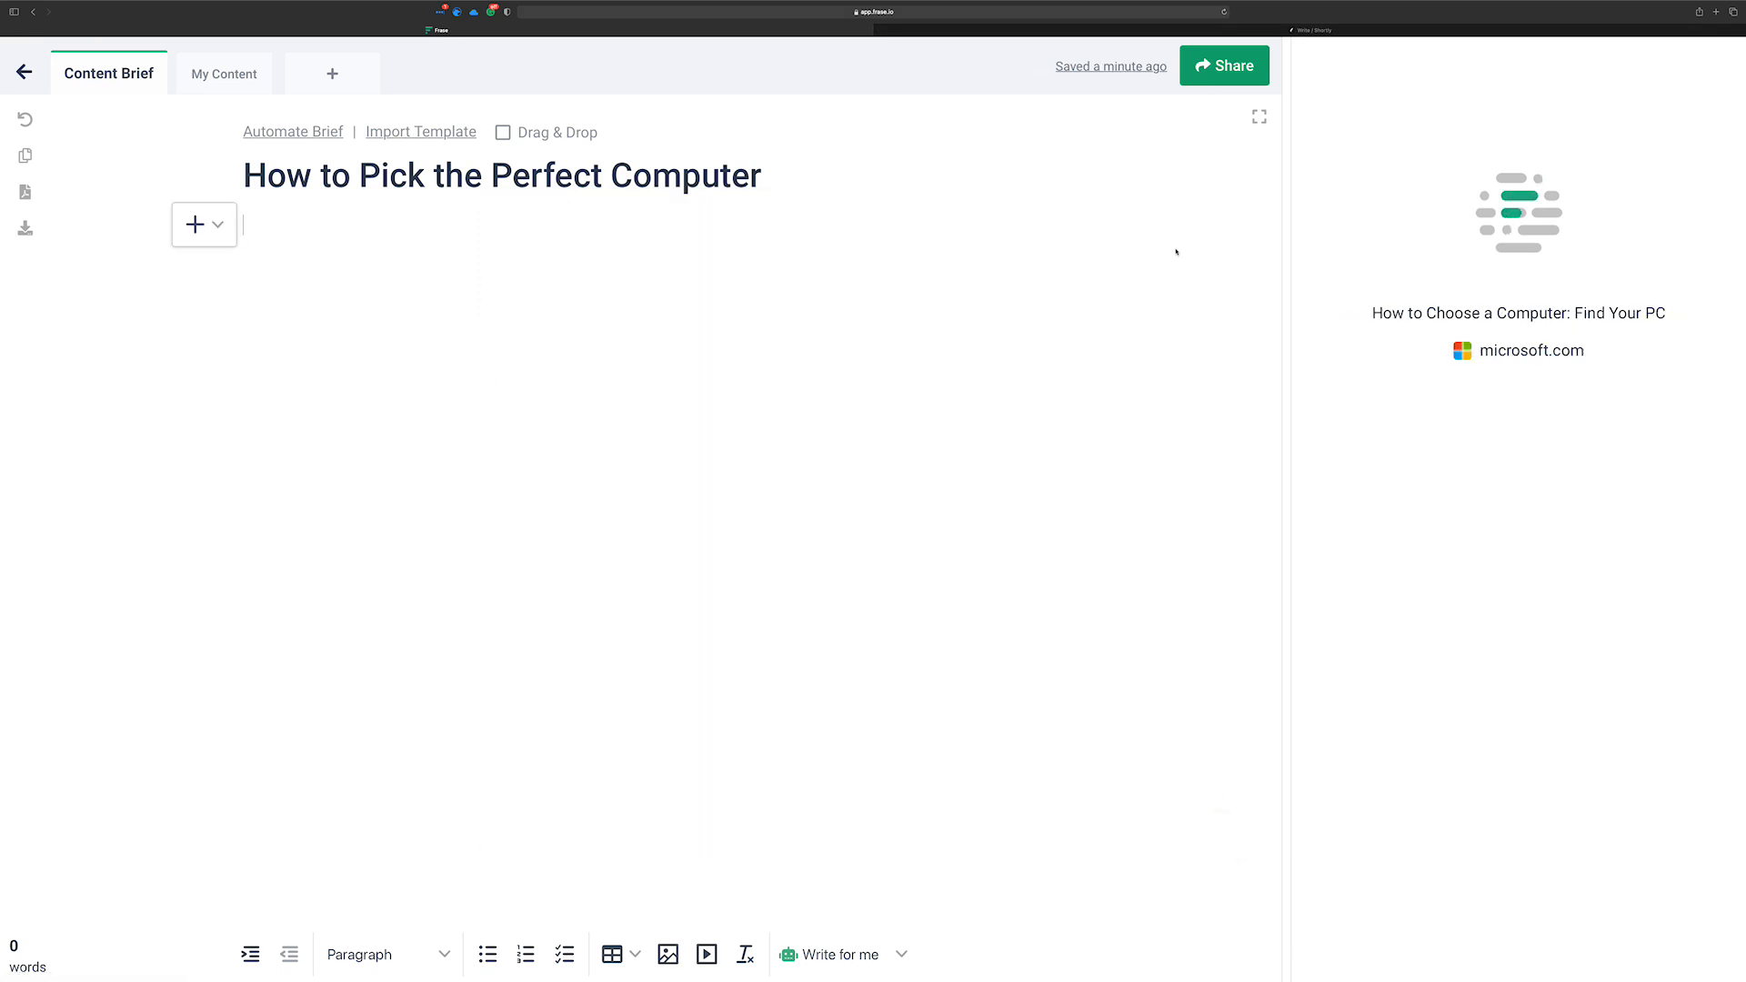
Copy the document title, switch to Shortly and paste "How to Pick the Perfect Computer" as the article title
double_click(647, 179)
left_click(648, 180)
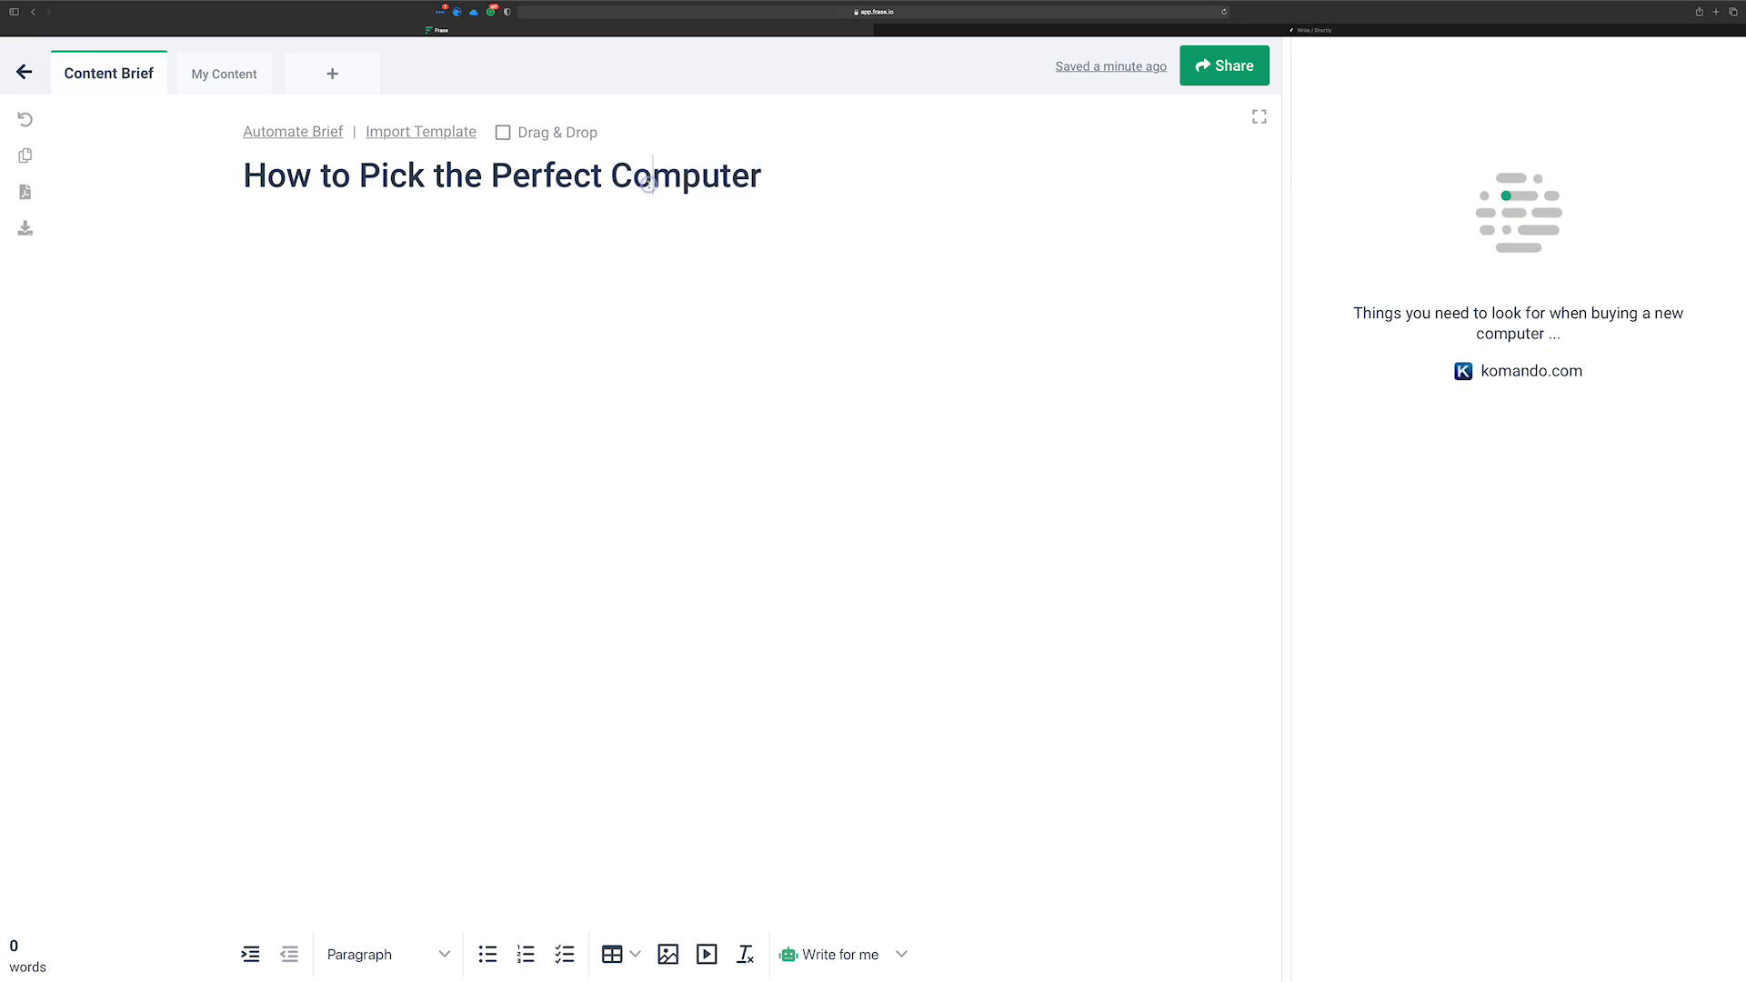
triple_click(647, 180)
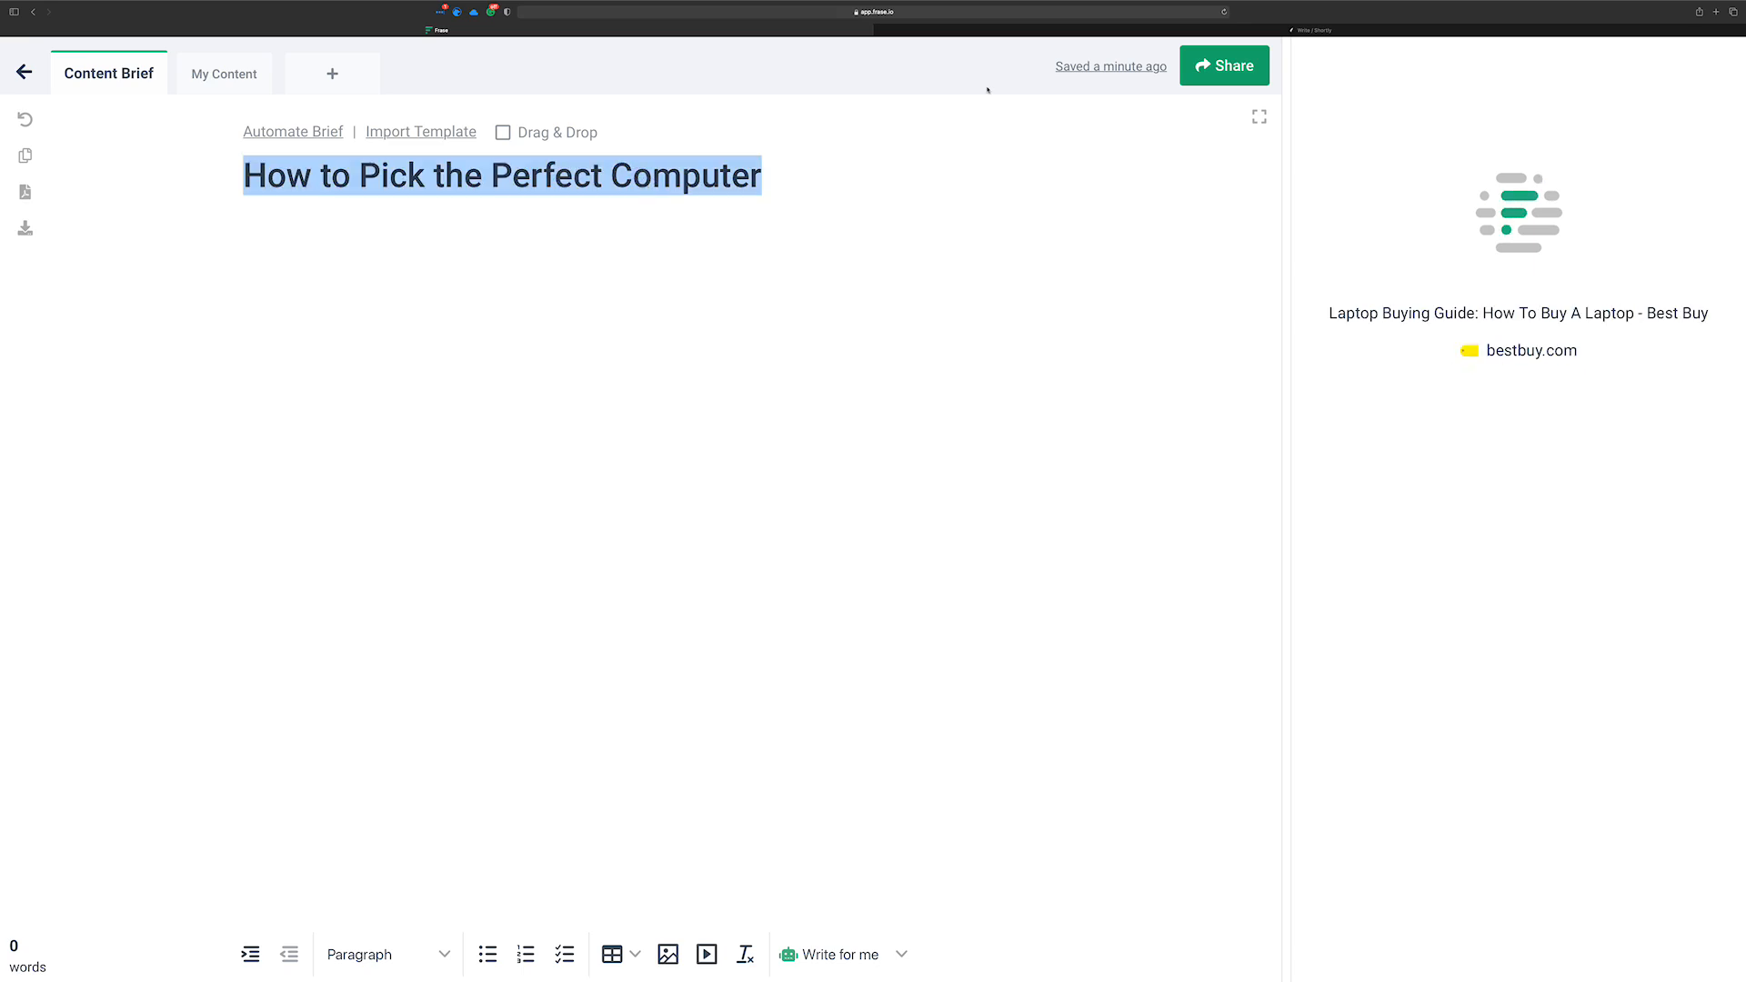
left_click(1069, 33)
left_click(834, 229)
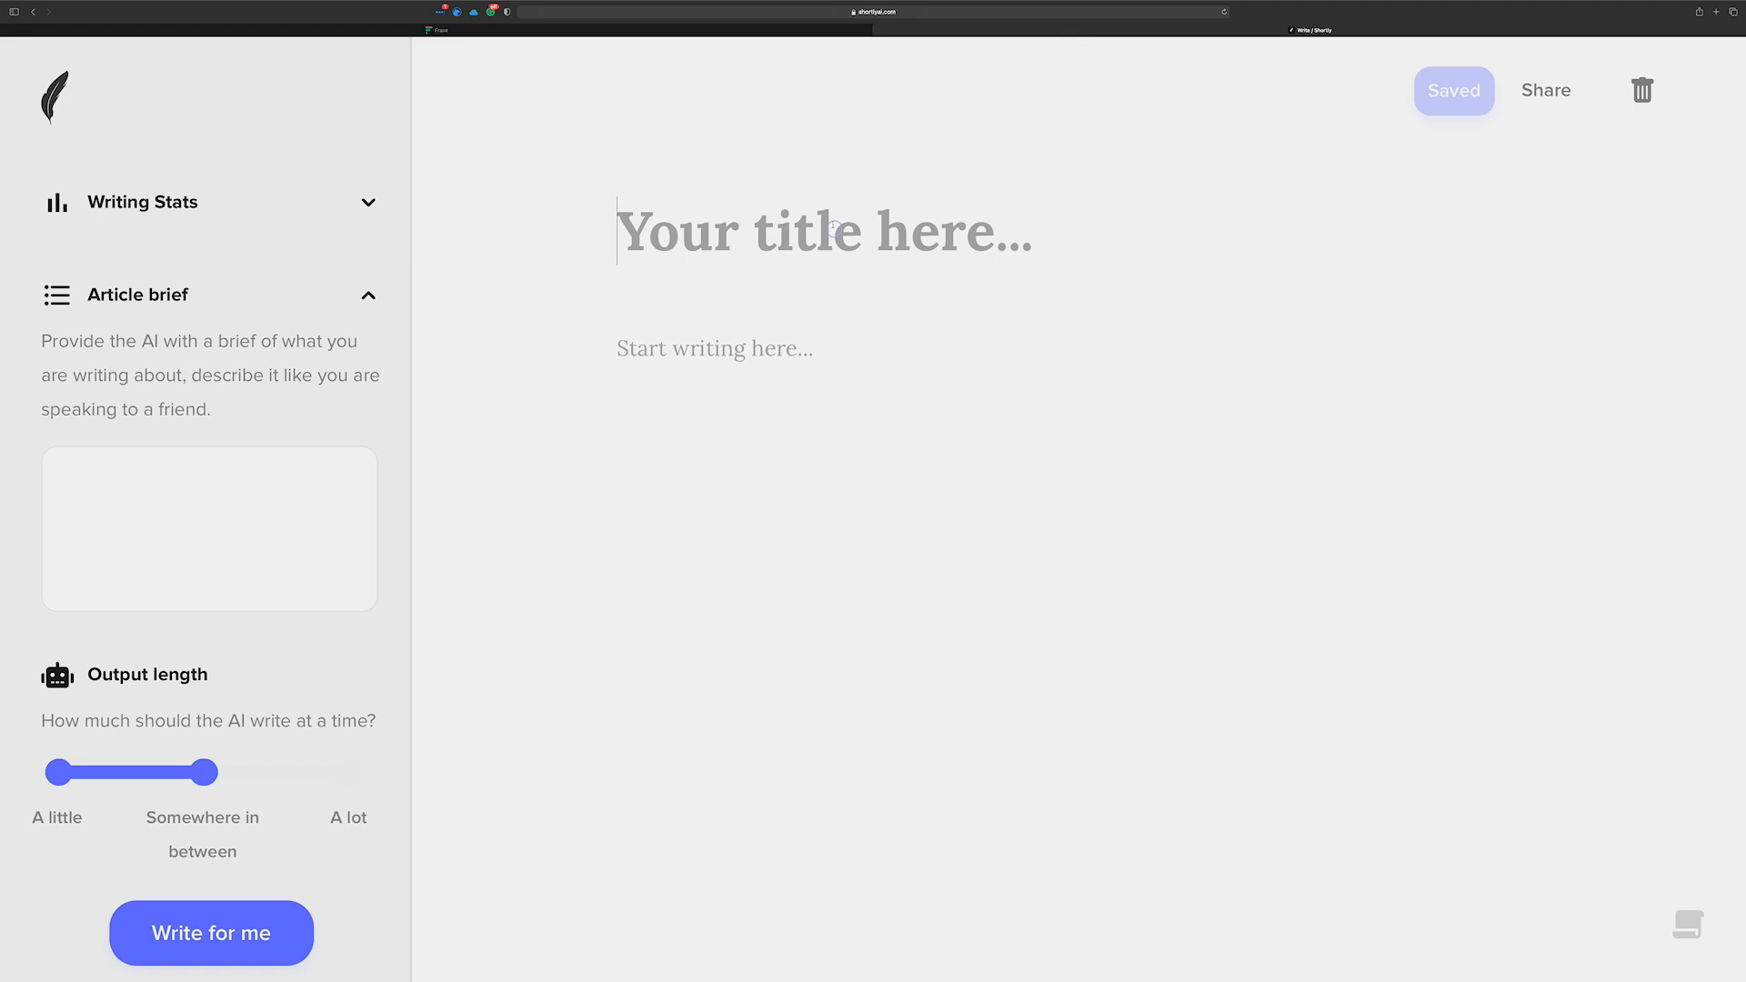
type("How to Pick the Perfect Computer")
left_click(1078, 230)
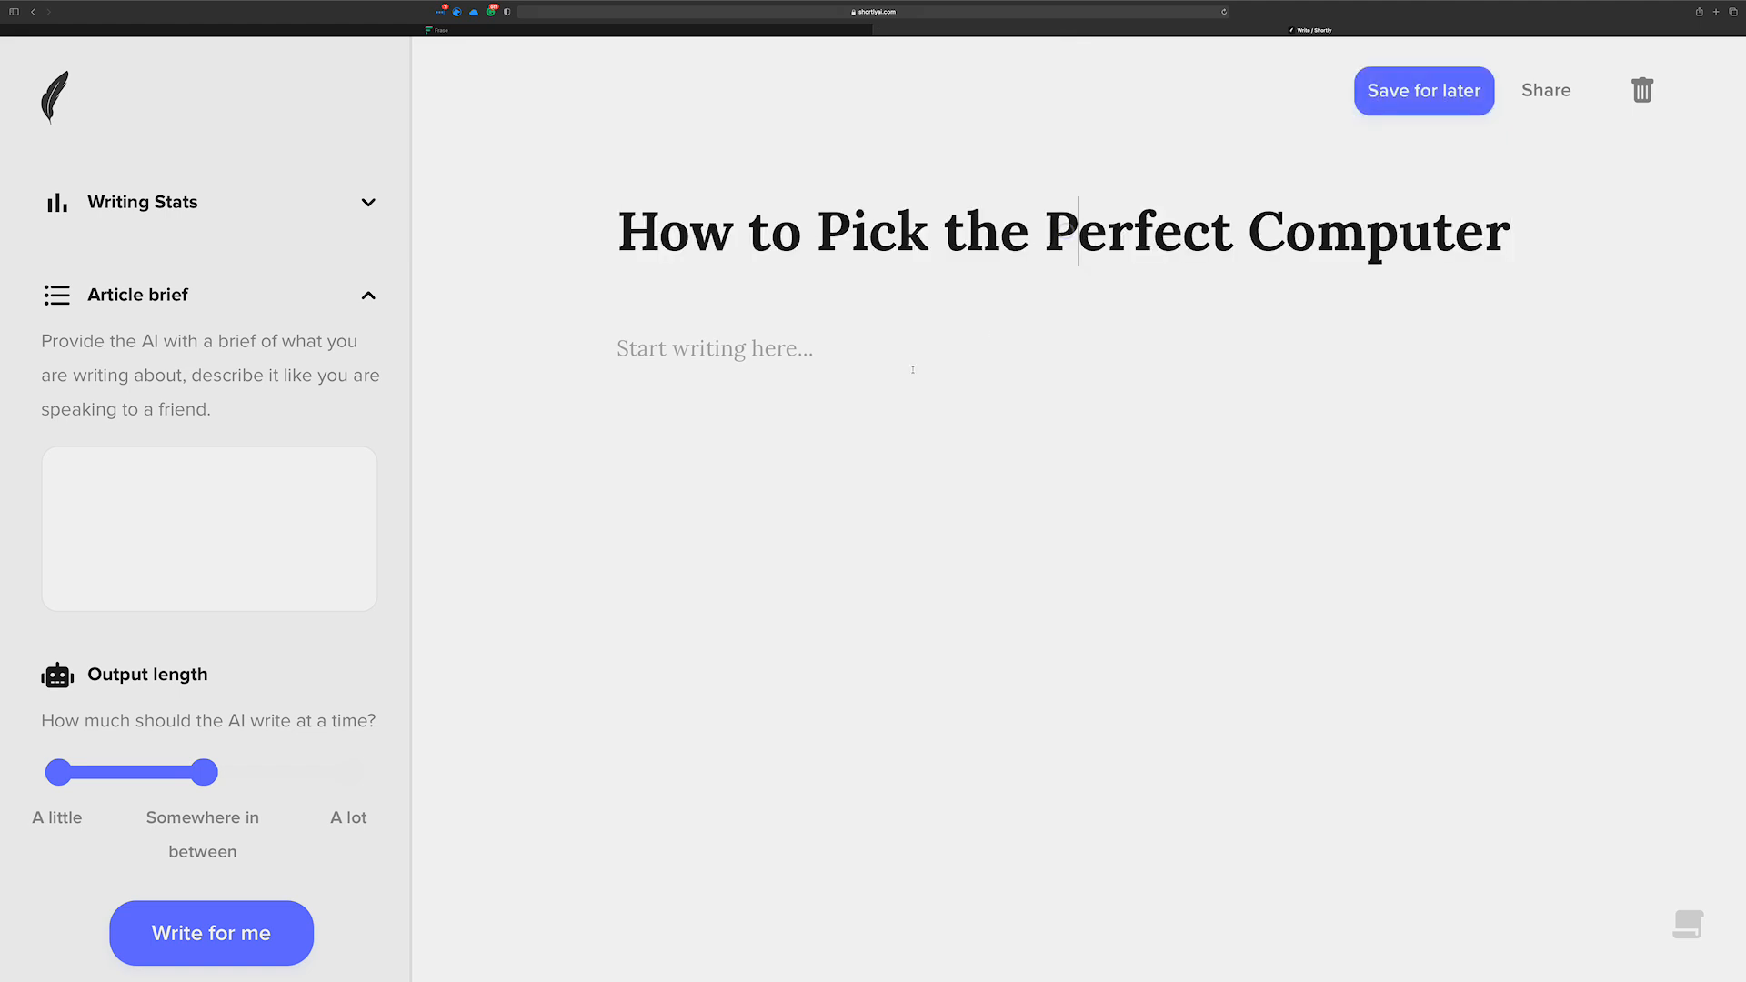
left_click(887, 349)
type("/")
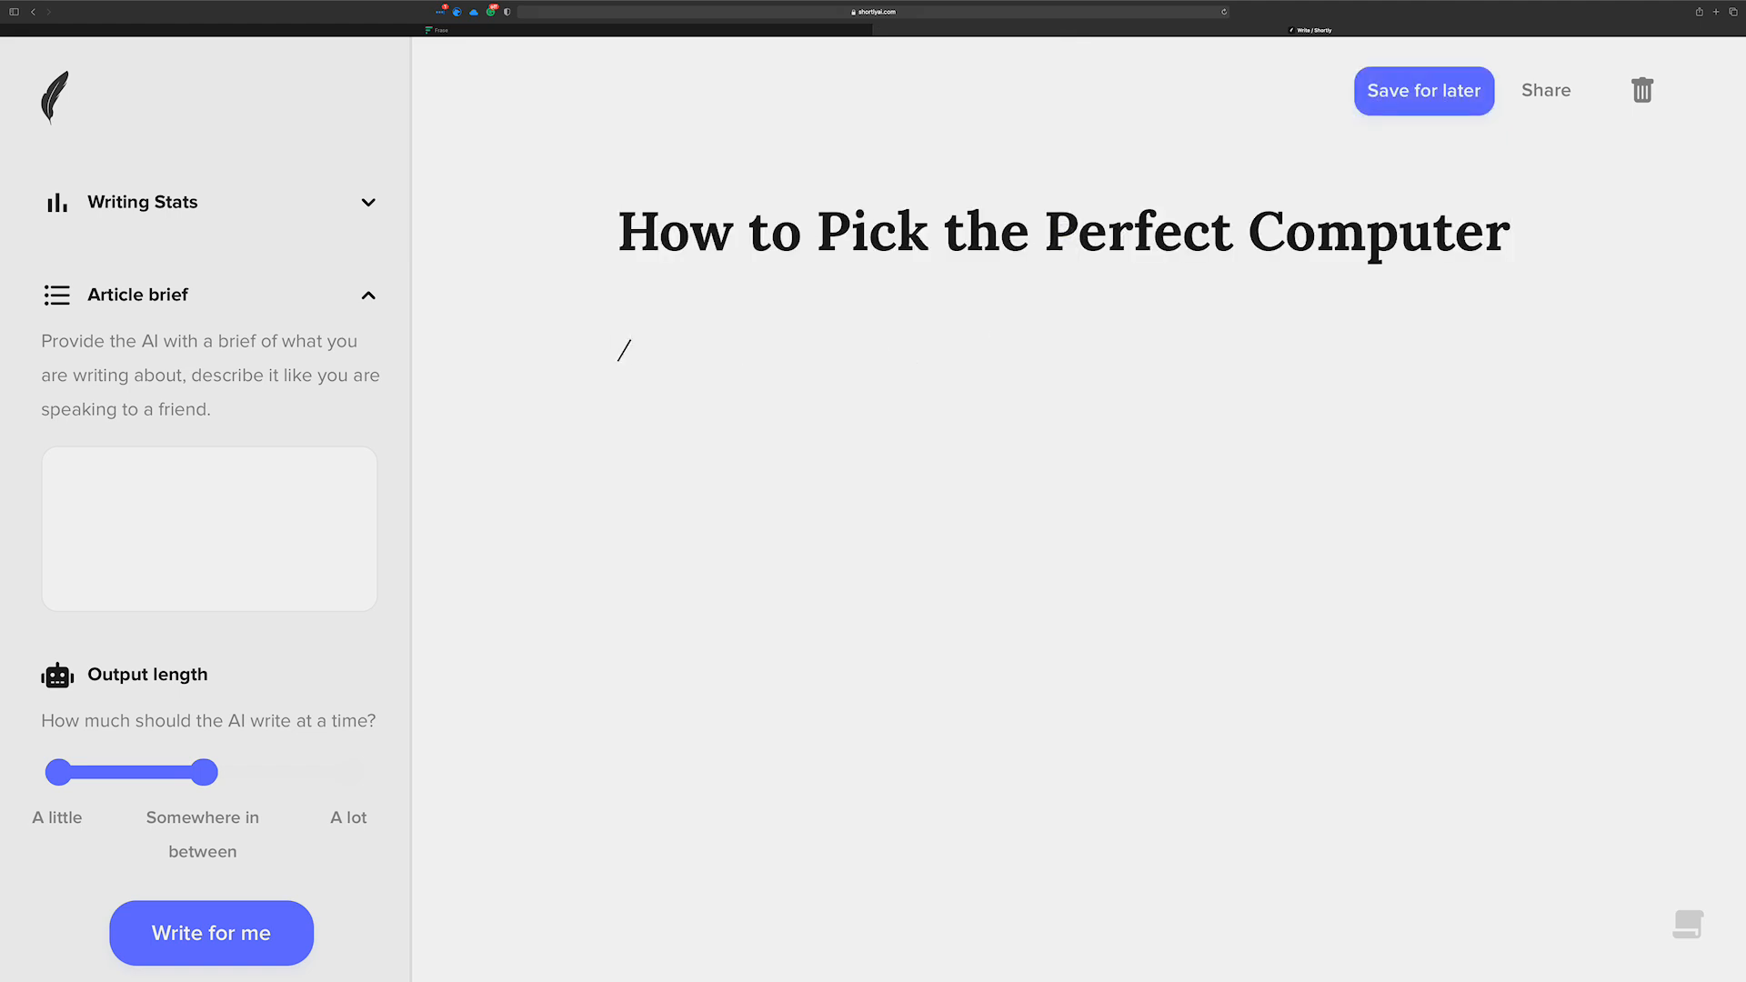
key("BackSpace")
type("rw3ite")
key("BackSpace")
key("BackSpace")
key("BackSpace")
key("BackSpace")
key("BackSpace")
key("BackSpace")
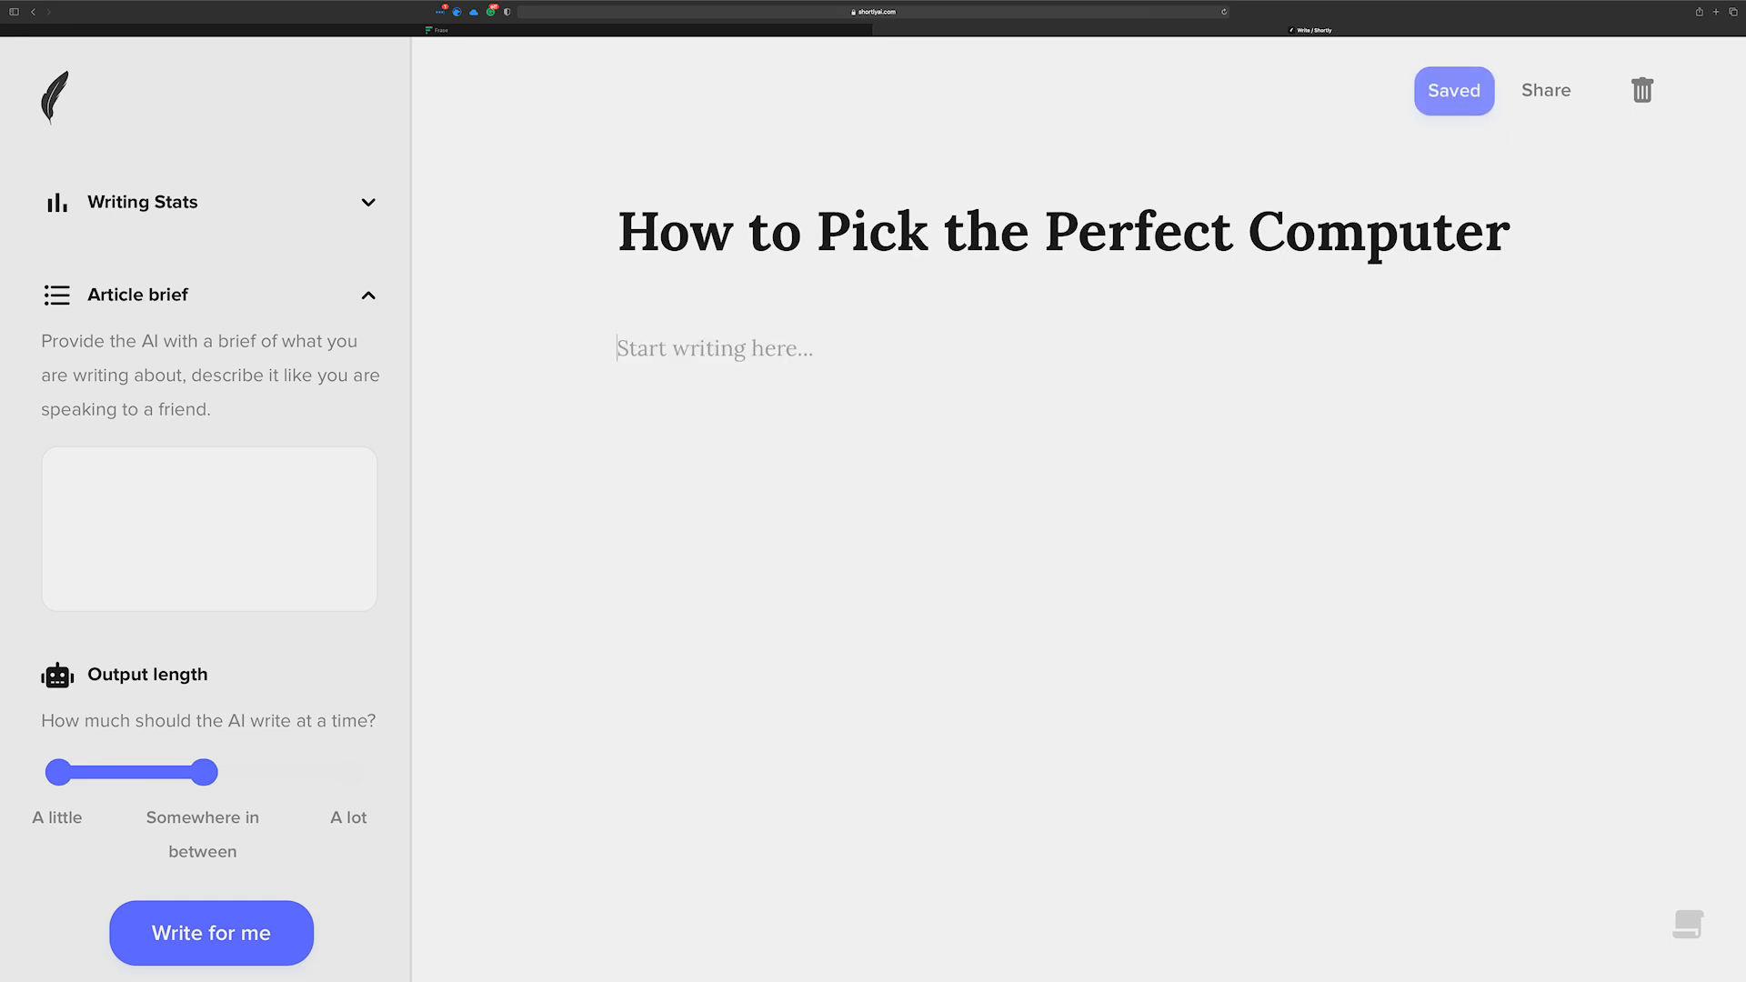
Write "write an article brief about How to Pick the Perfect Computer" in the article body and have the AI rewrite that line
type("write an a")
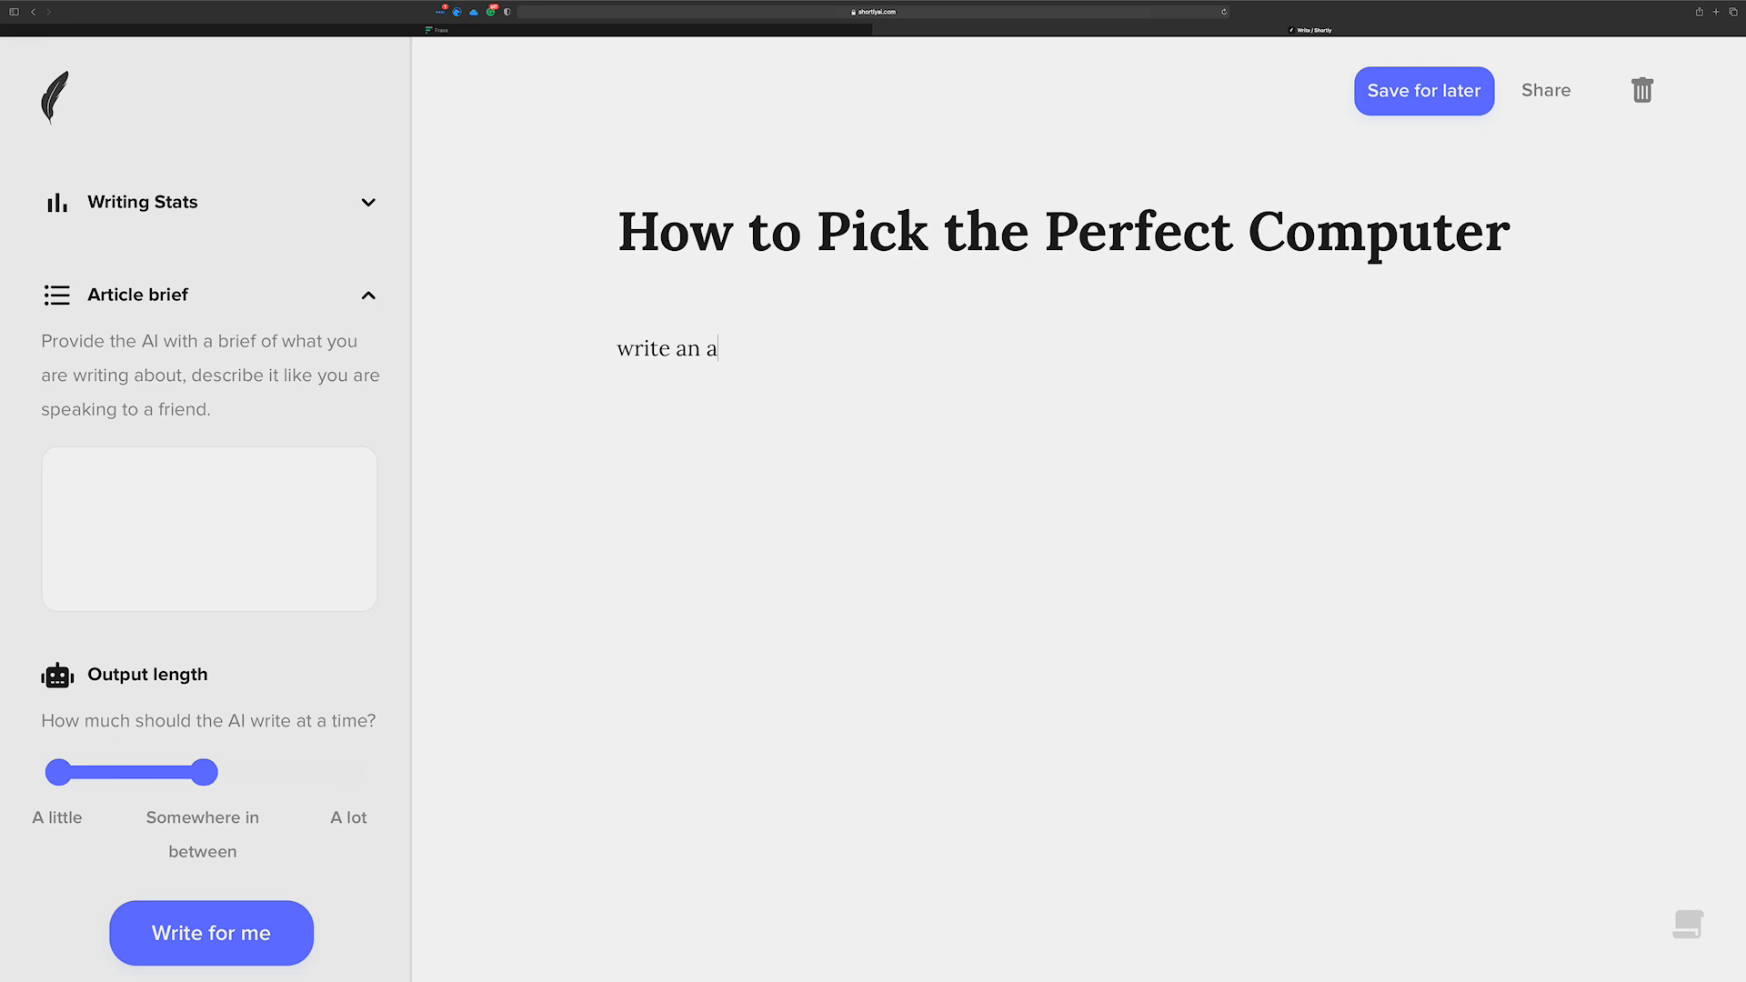
type("rticle brief about")
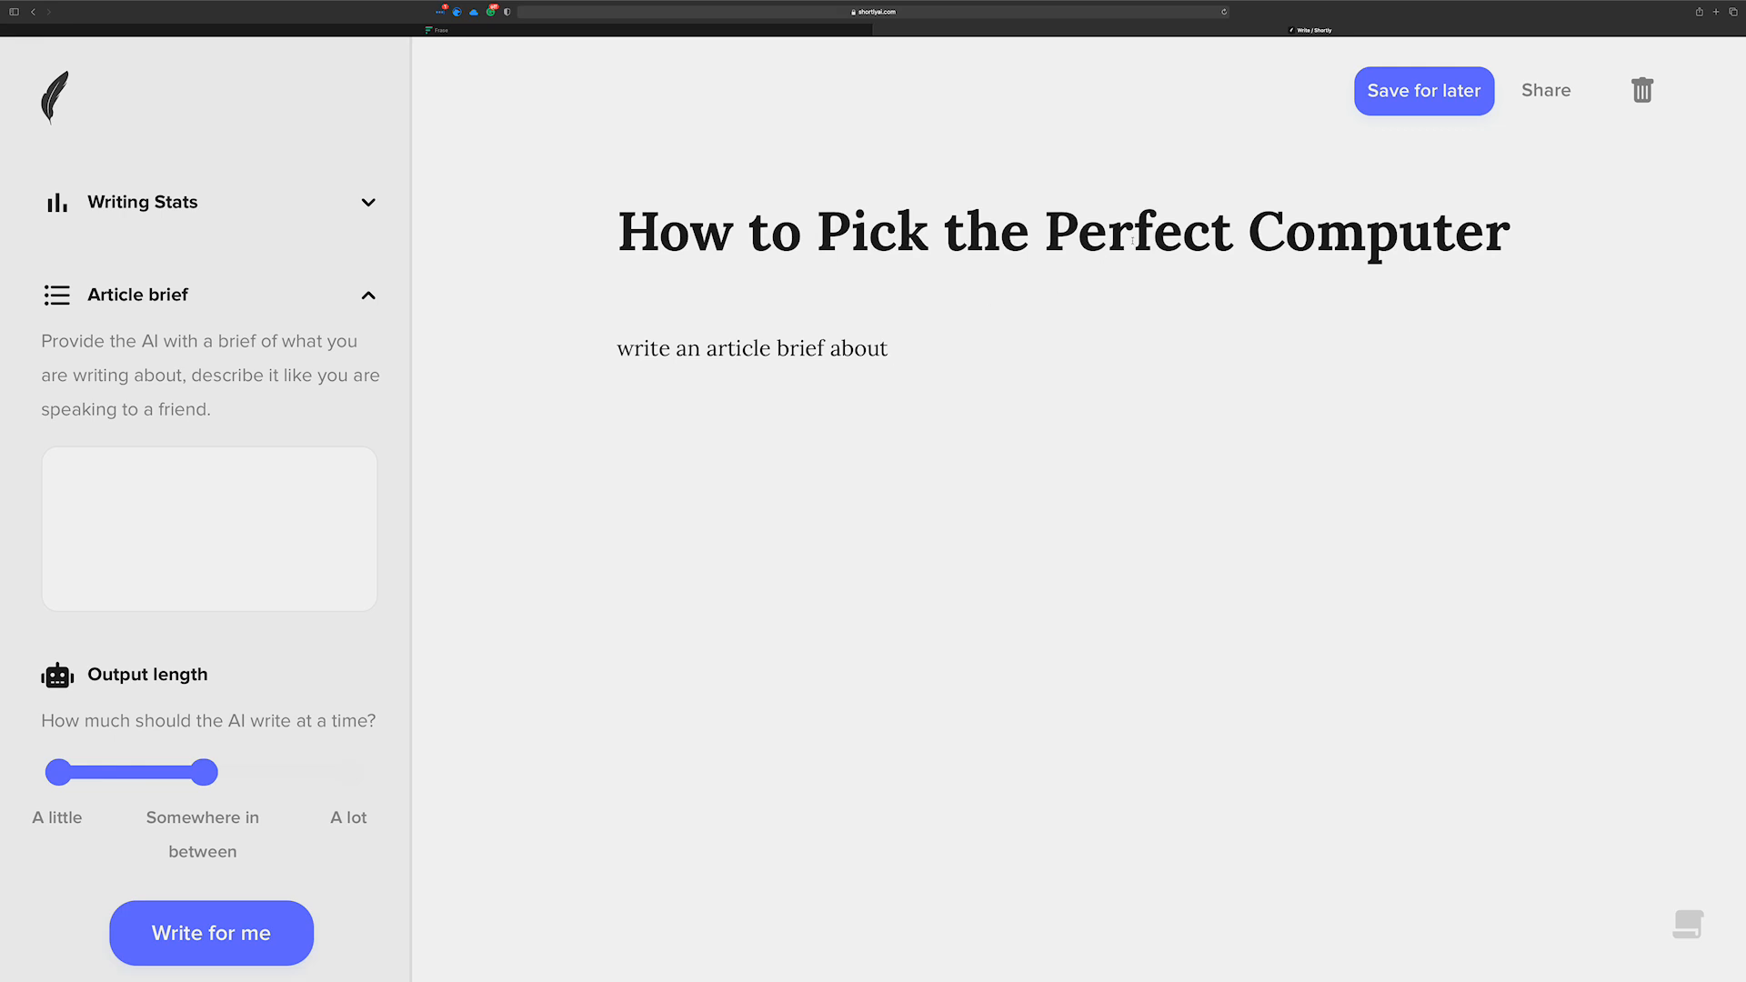
triple_click(1132, 237)
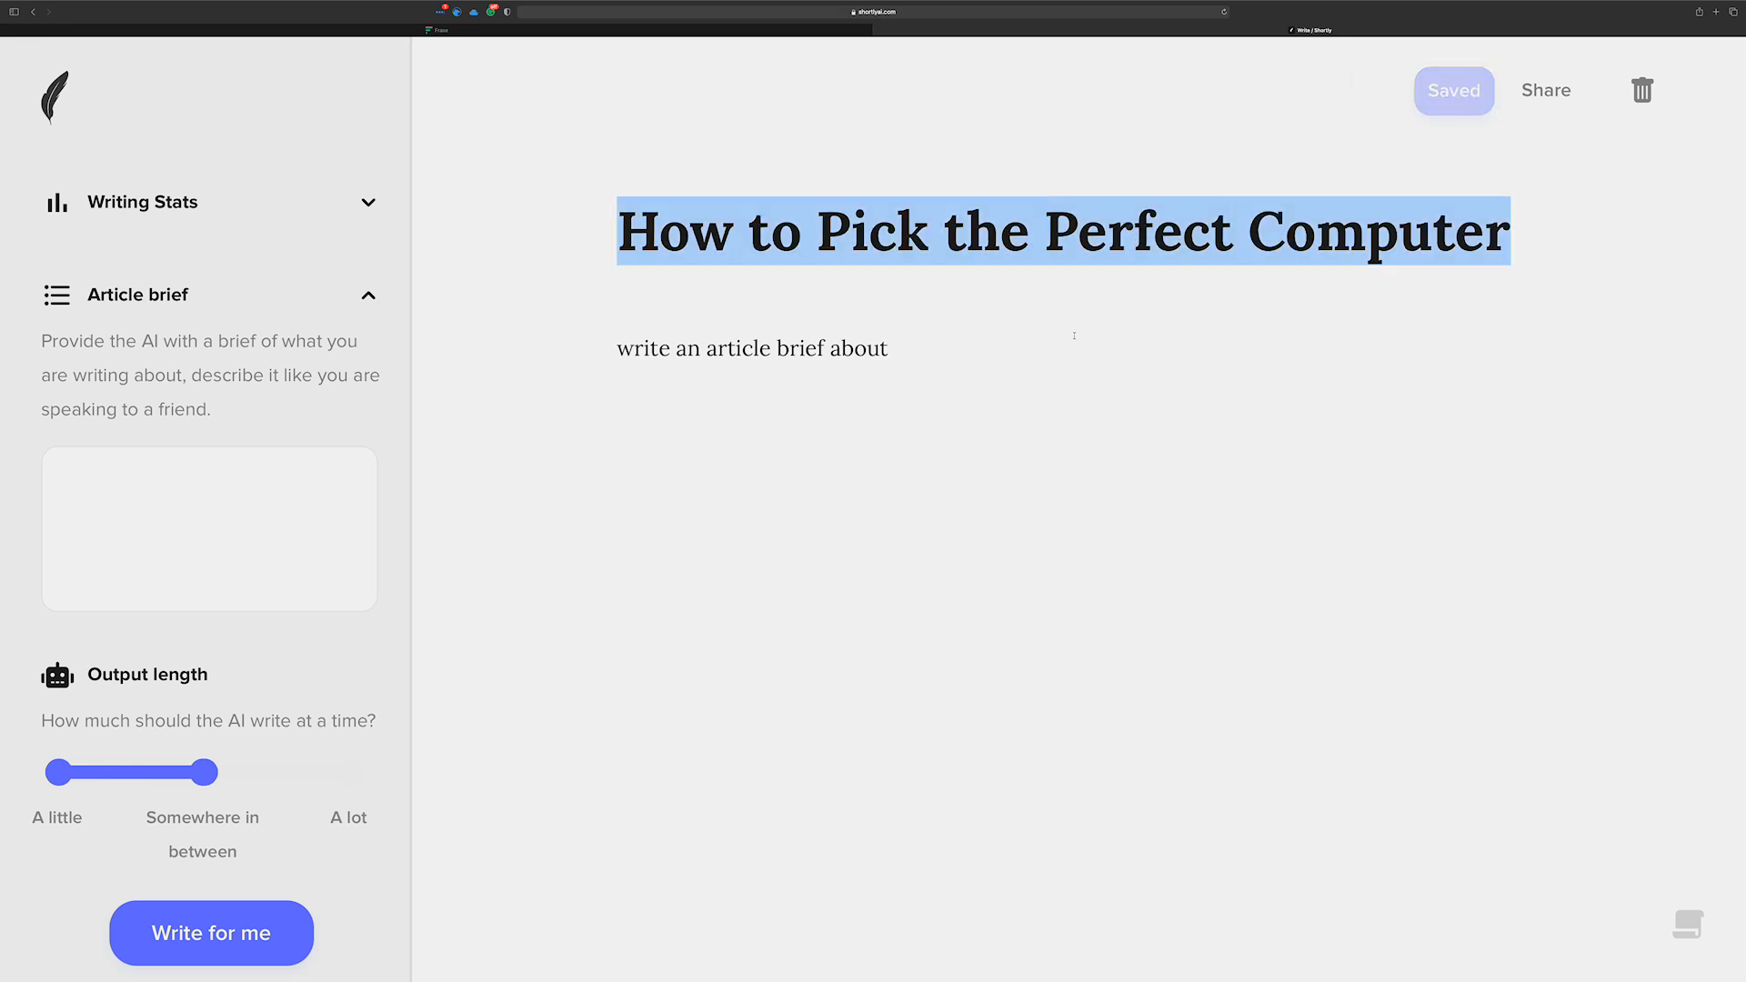
key("ctrl+c")
left_click(1013, 343)
key("ctrl+v")
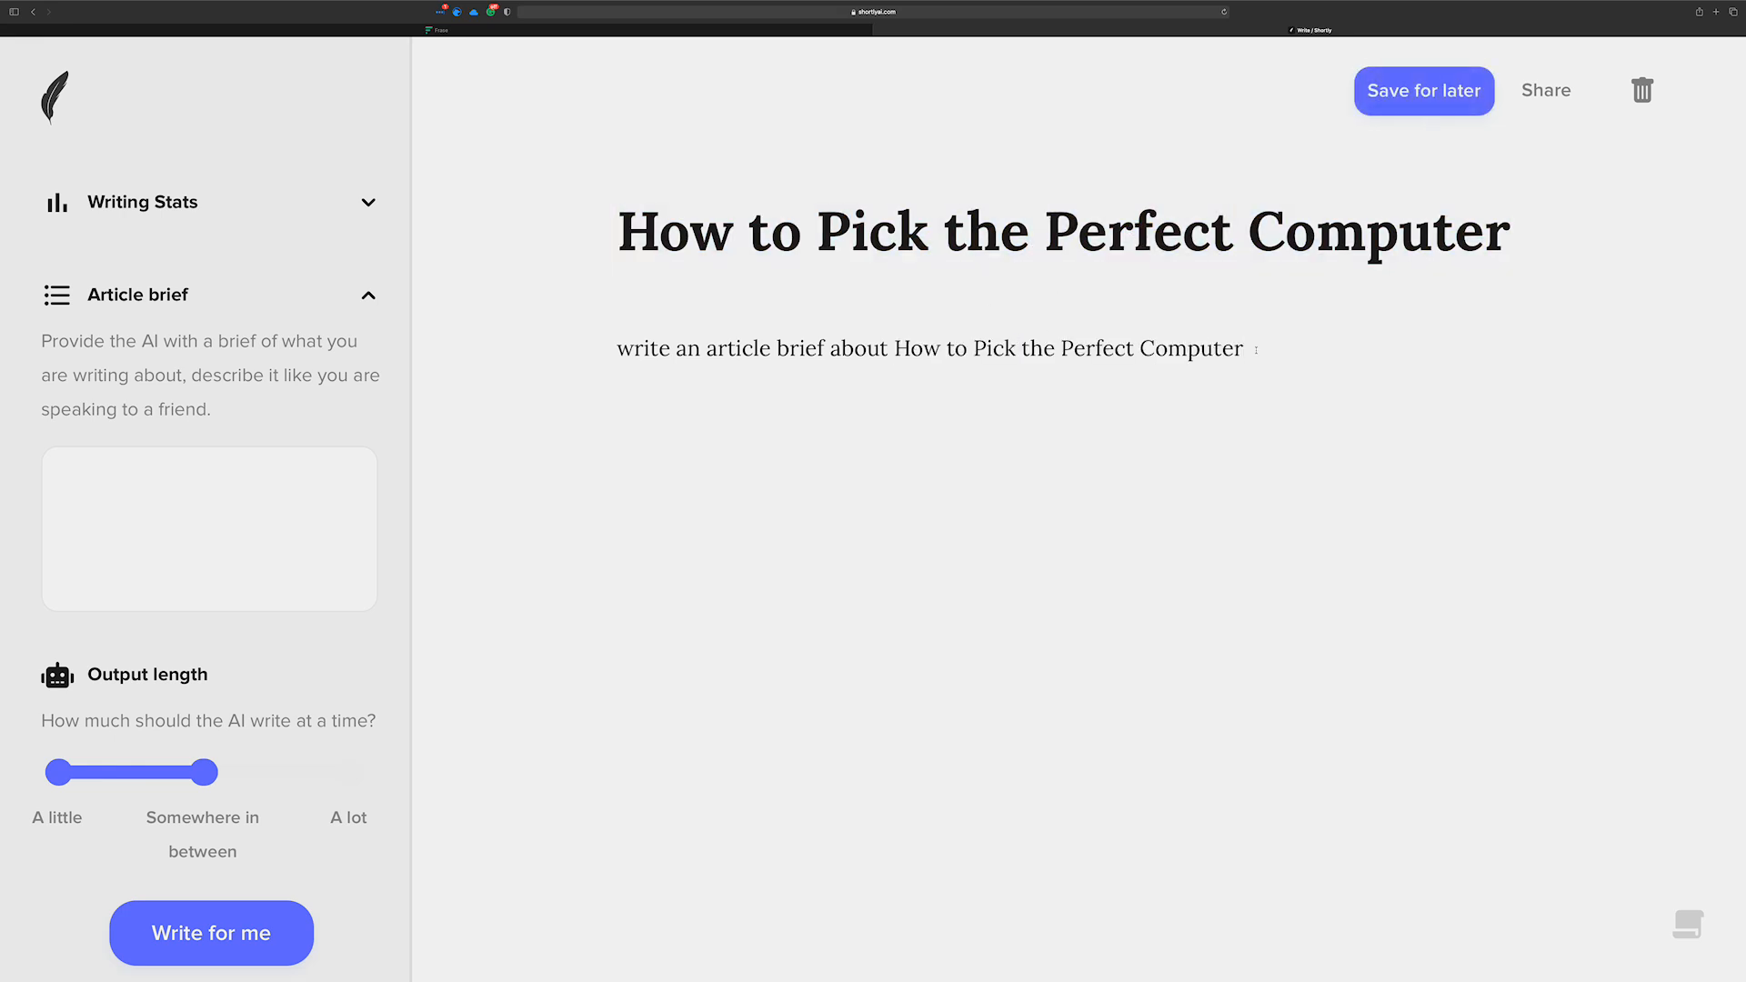
left_click_drag(1256, 350, 408, 311)
key("super+i")
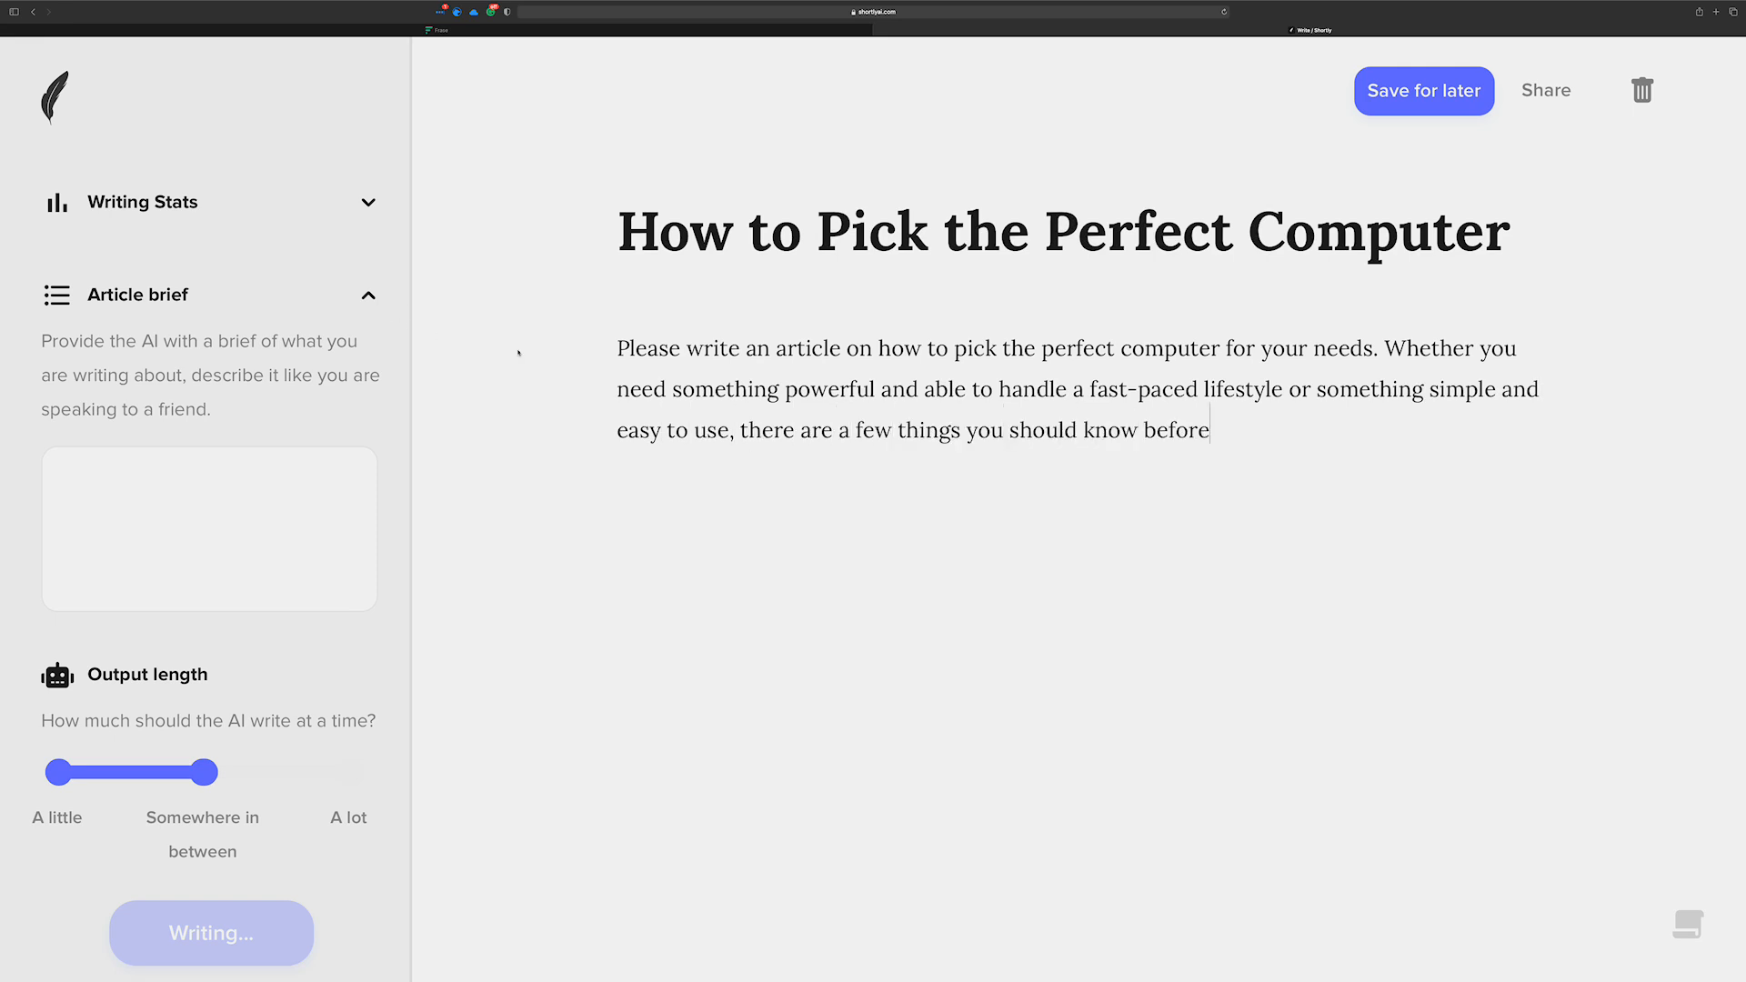
Move the whole AI-generated paragraph from the article body into the article brief
left_click_drag(824, 471, 564, 319)
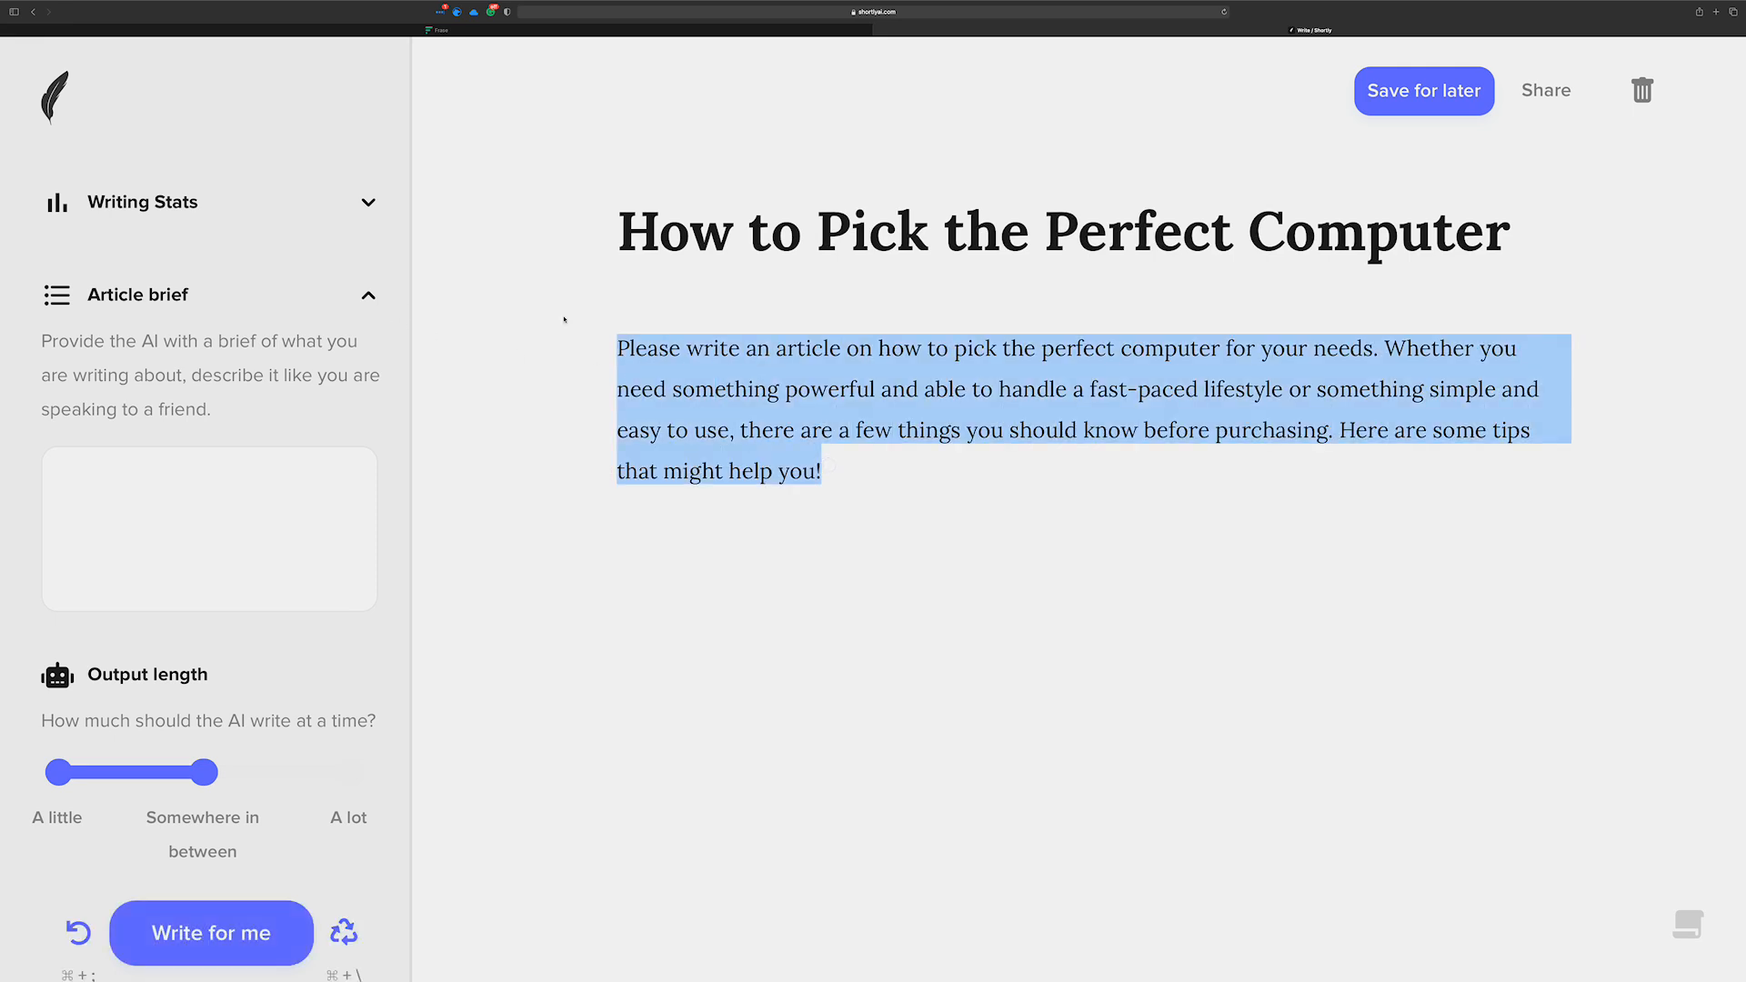
key("super+x")
left_click(284, 454)
key("super+v")
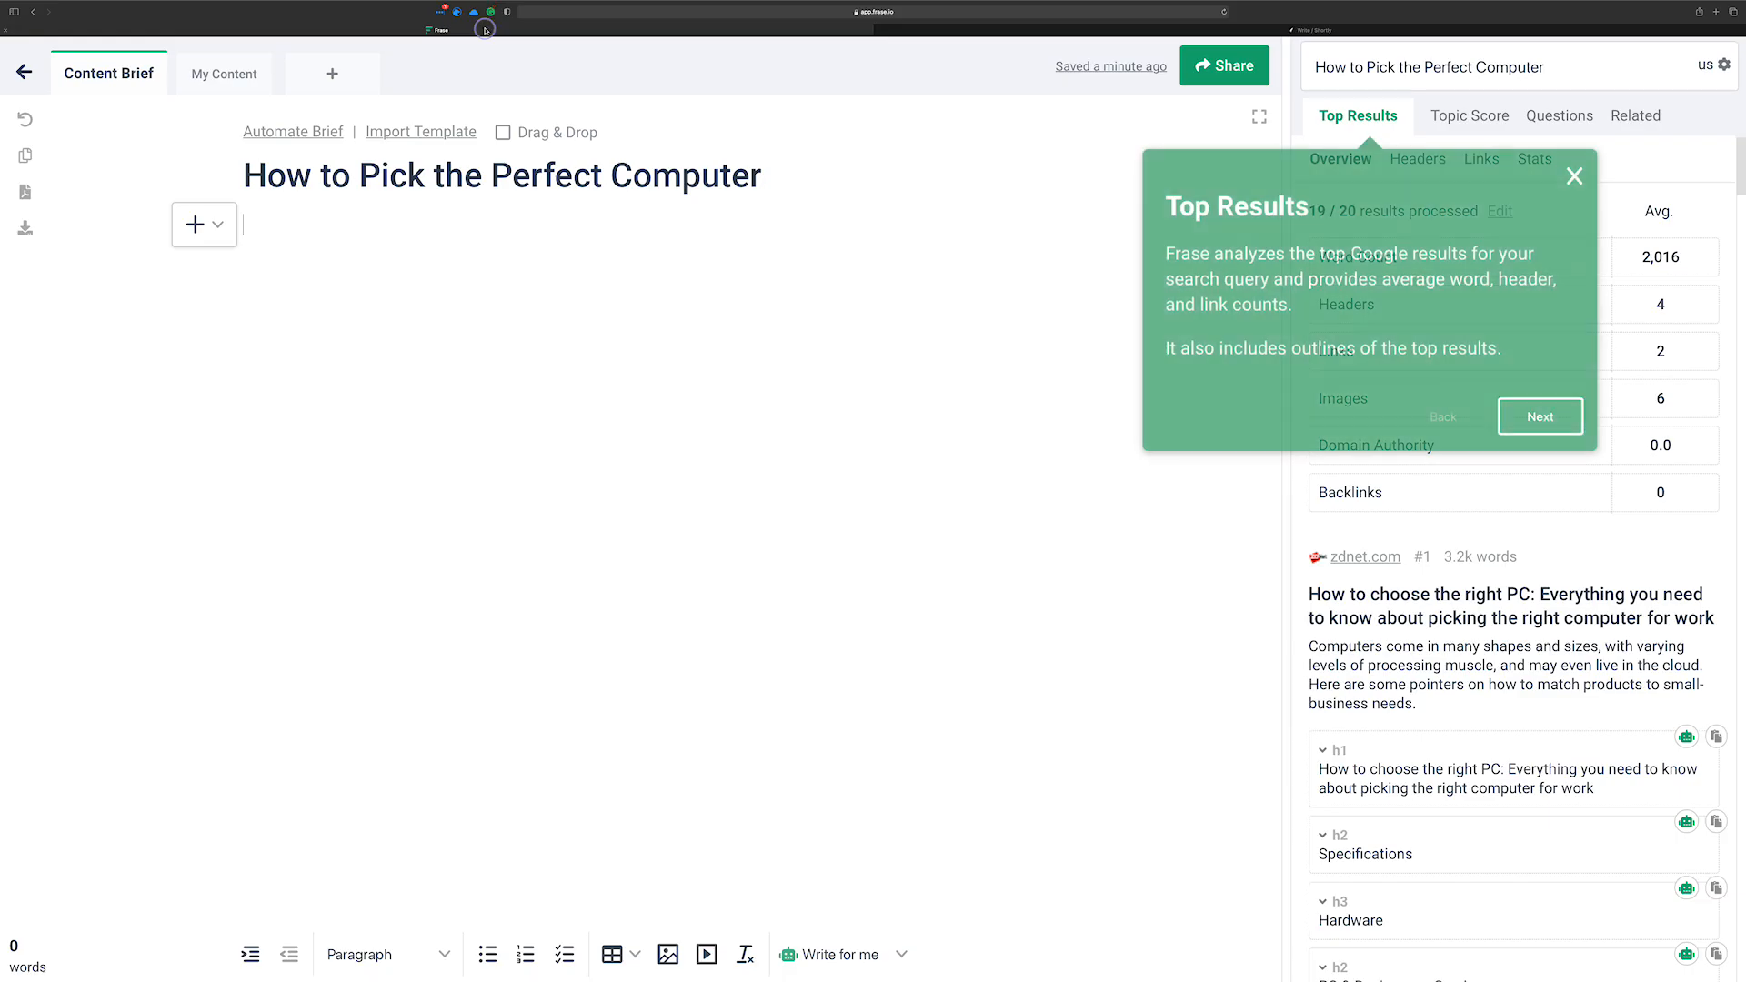
Switch to Frase, dismiss the Top Results tip and paste the generated paragraph as the AI's background context
left_click(485, 30)
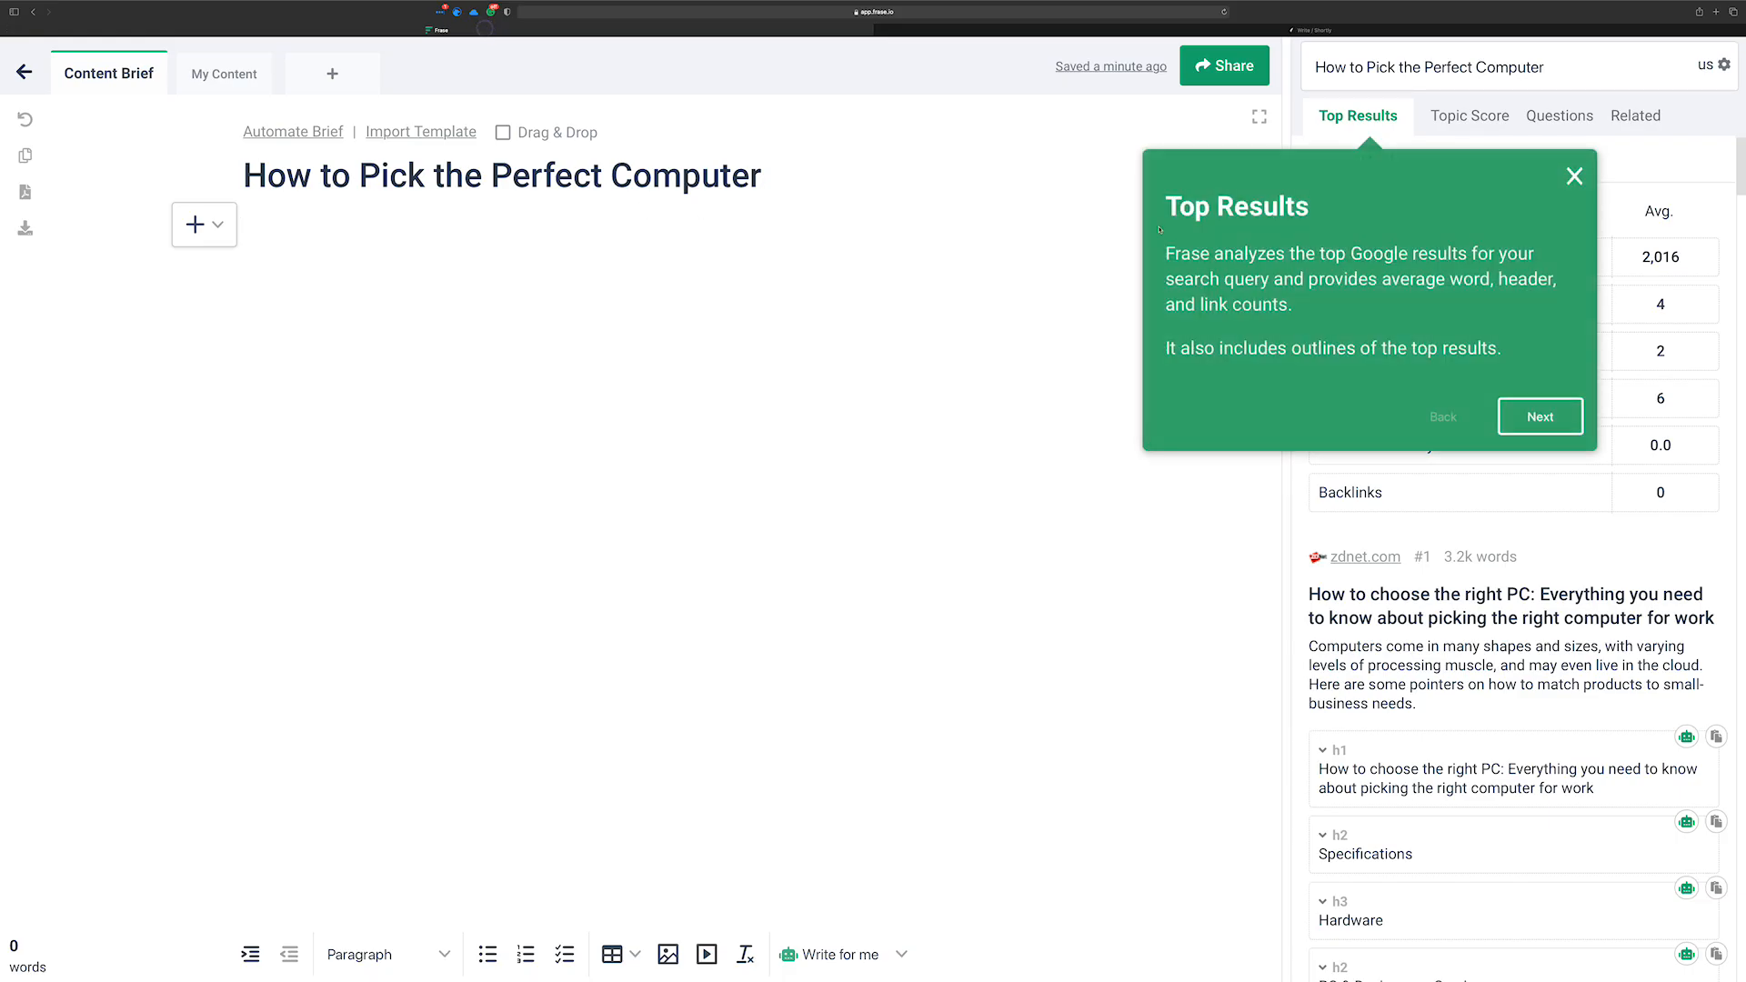
left_click(1576, 179)
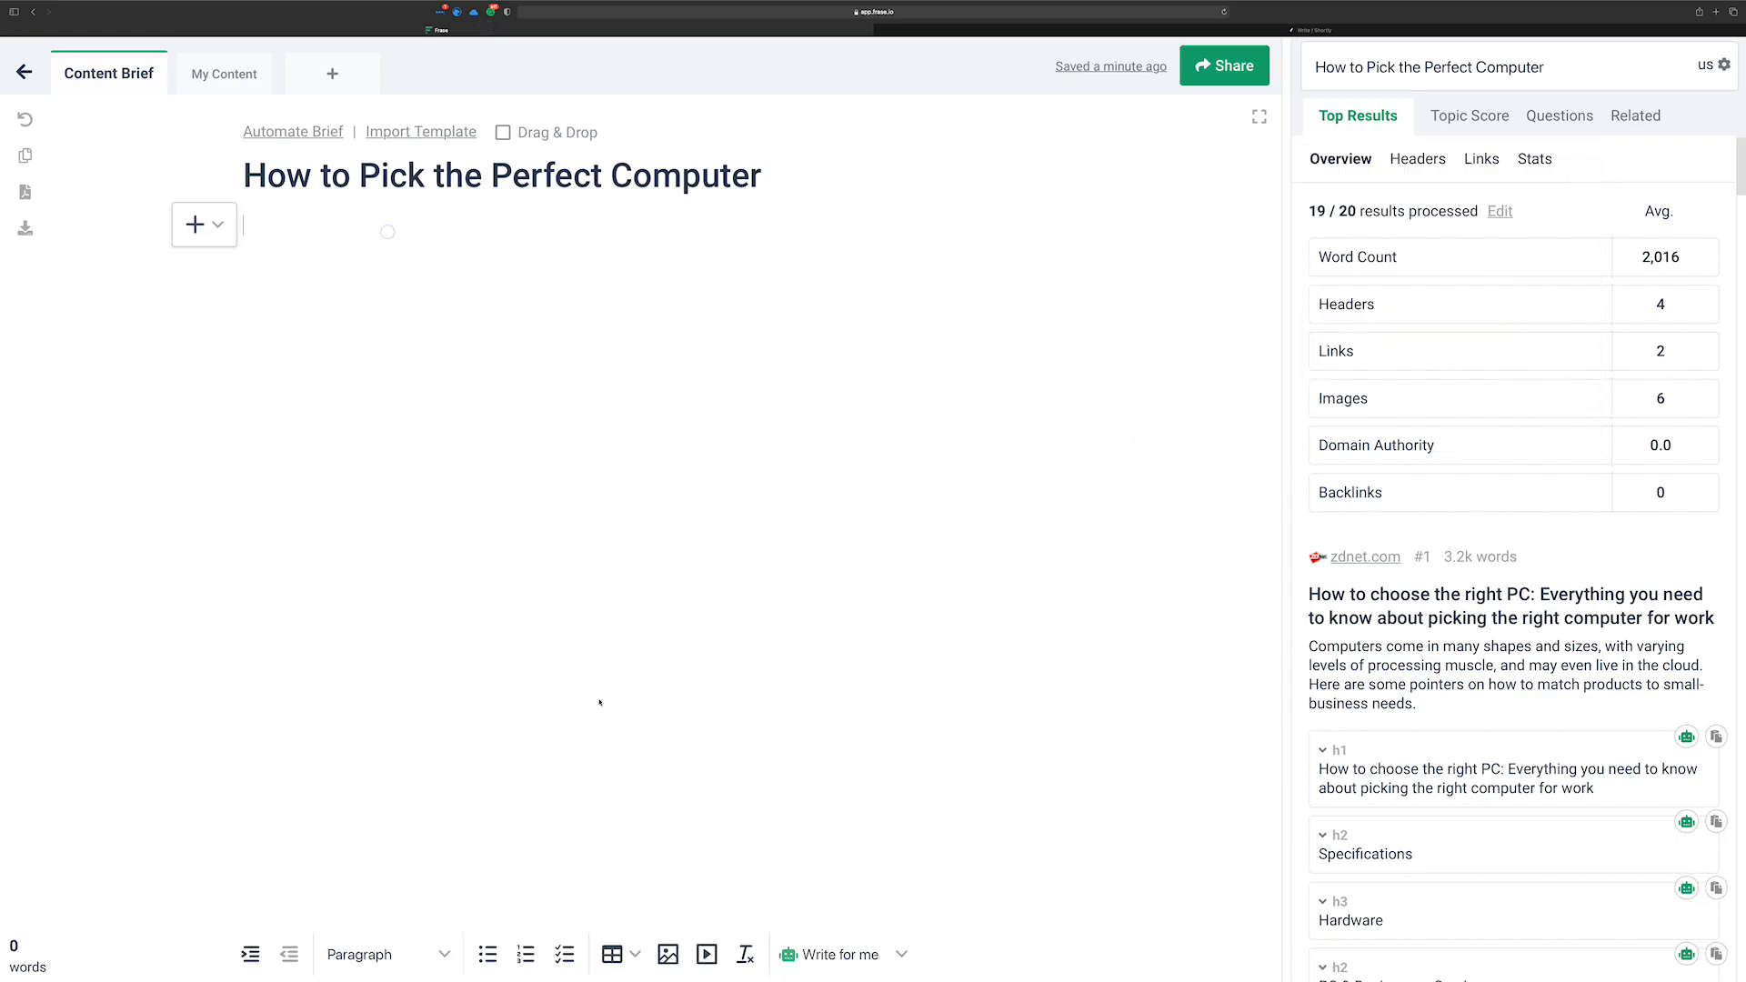
left_click(823, 952)
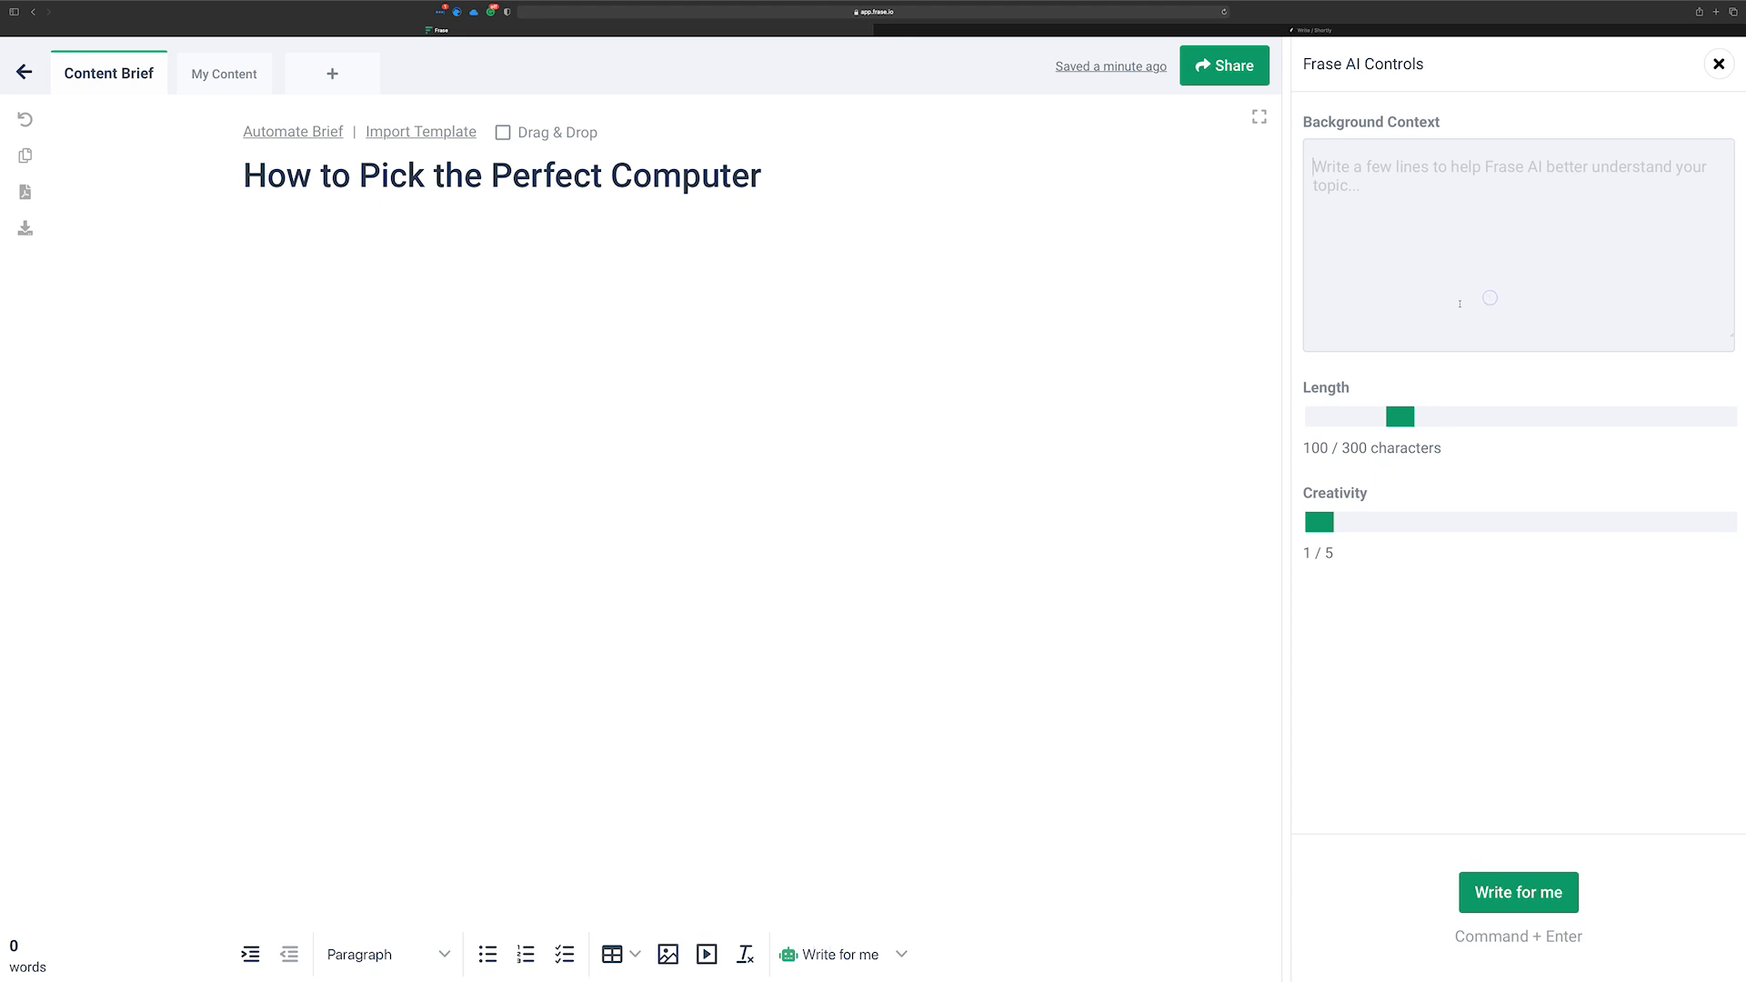
left_click(1462, 303)
key("super+v")
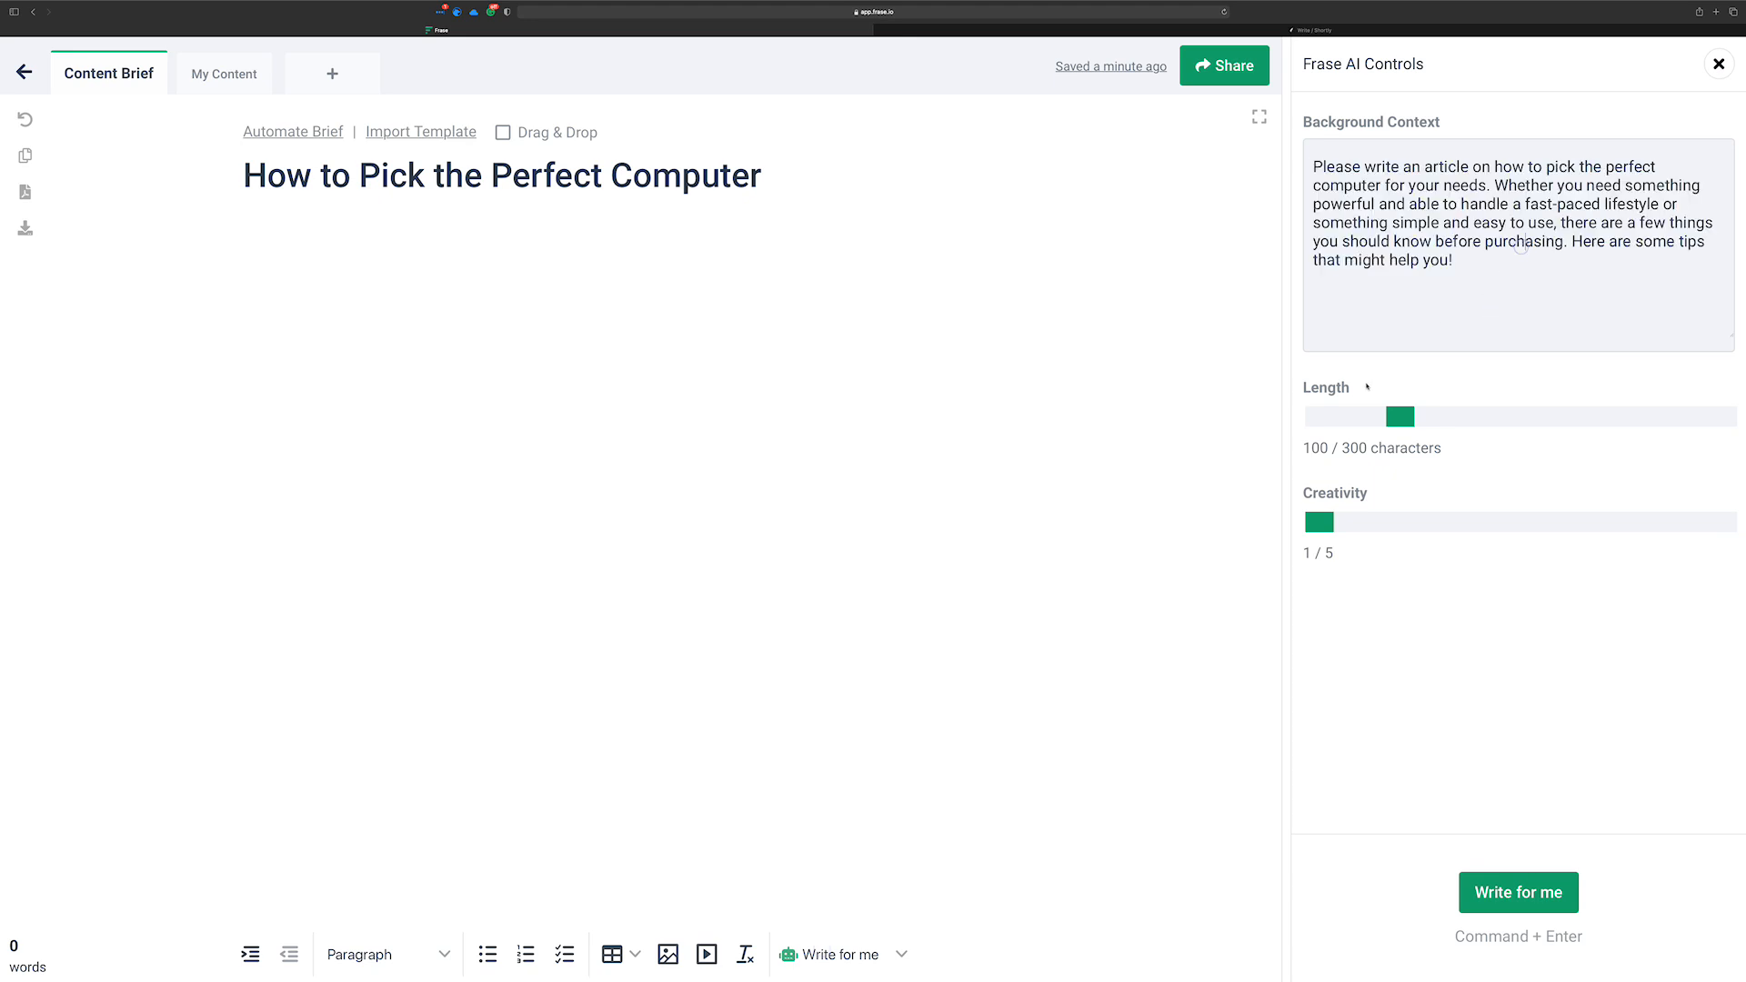
Set the AI length to 80 characters and the creativity to 3, and close the AI controls
left_click_drag(1397, 425, 1368, 417)
left_click_drag(1354, 521, 1481, 518)
left_click(836, 400)
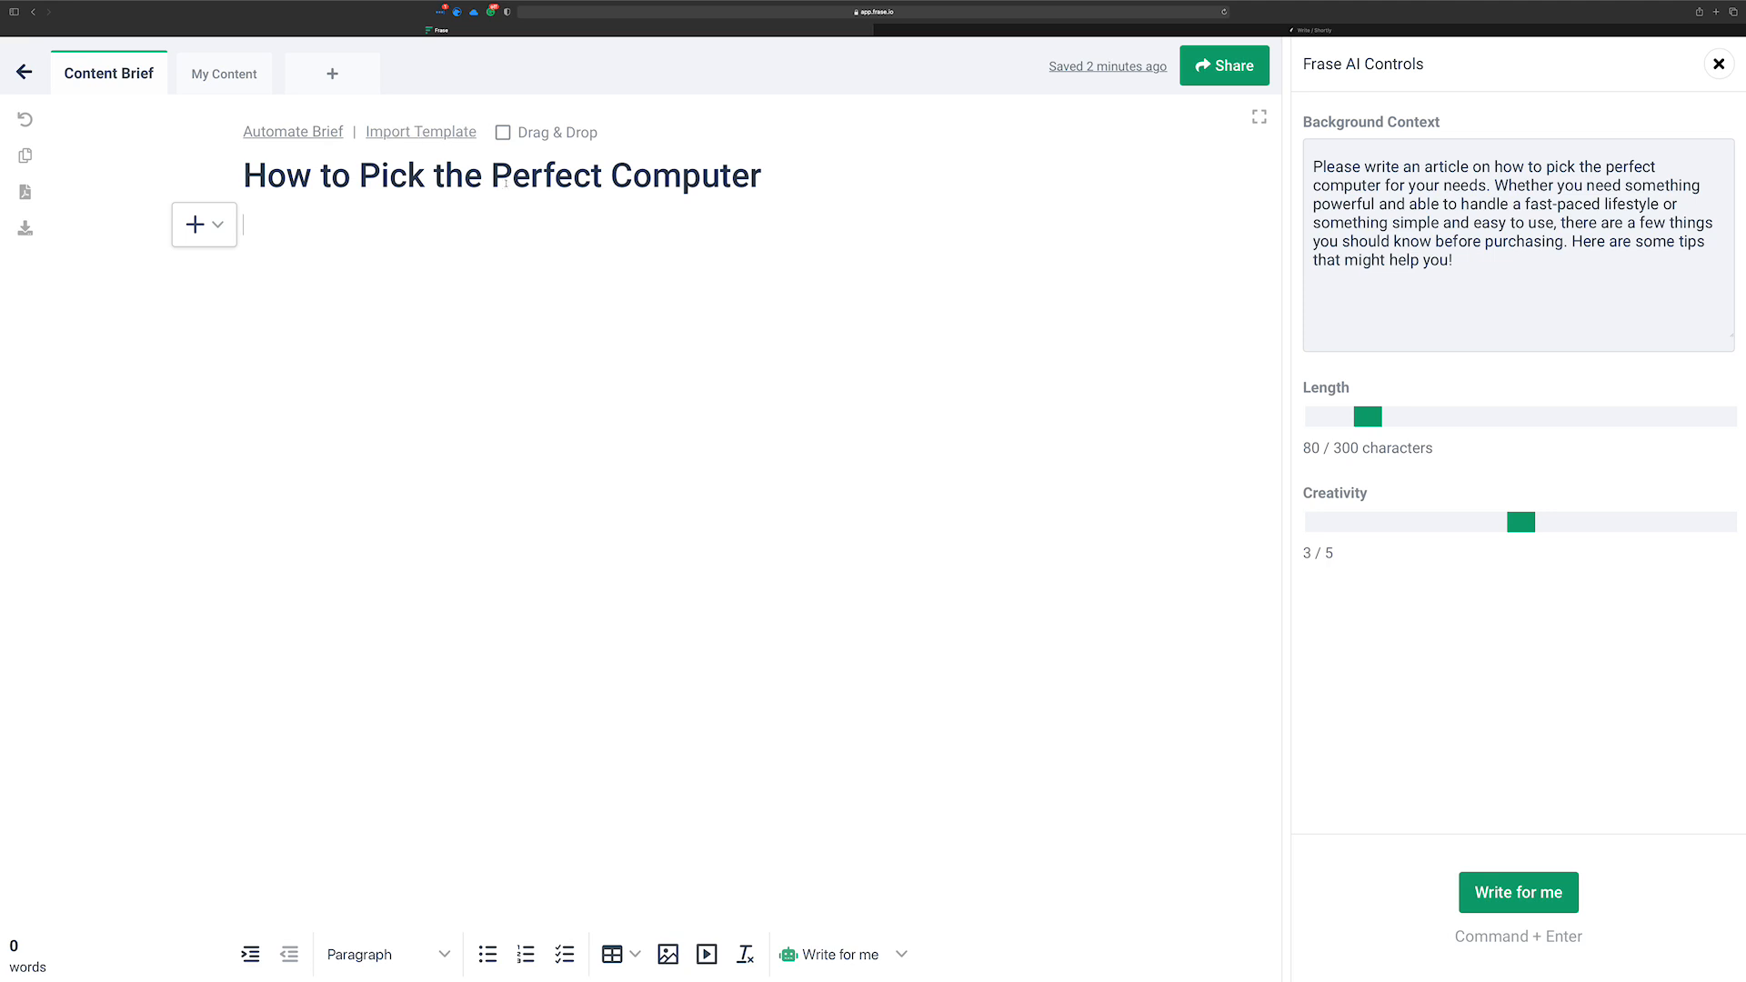
left_click(1719, 64)
Open the list of AI templates and examine the available template types and their descriptions
left_click(899, 955)
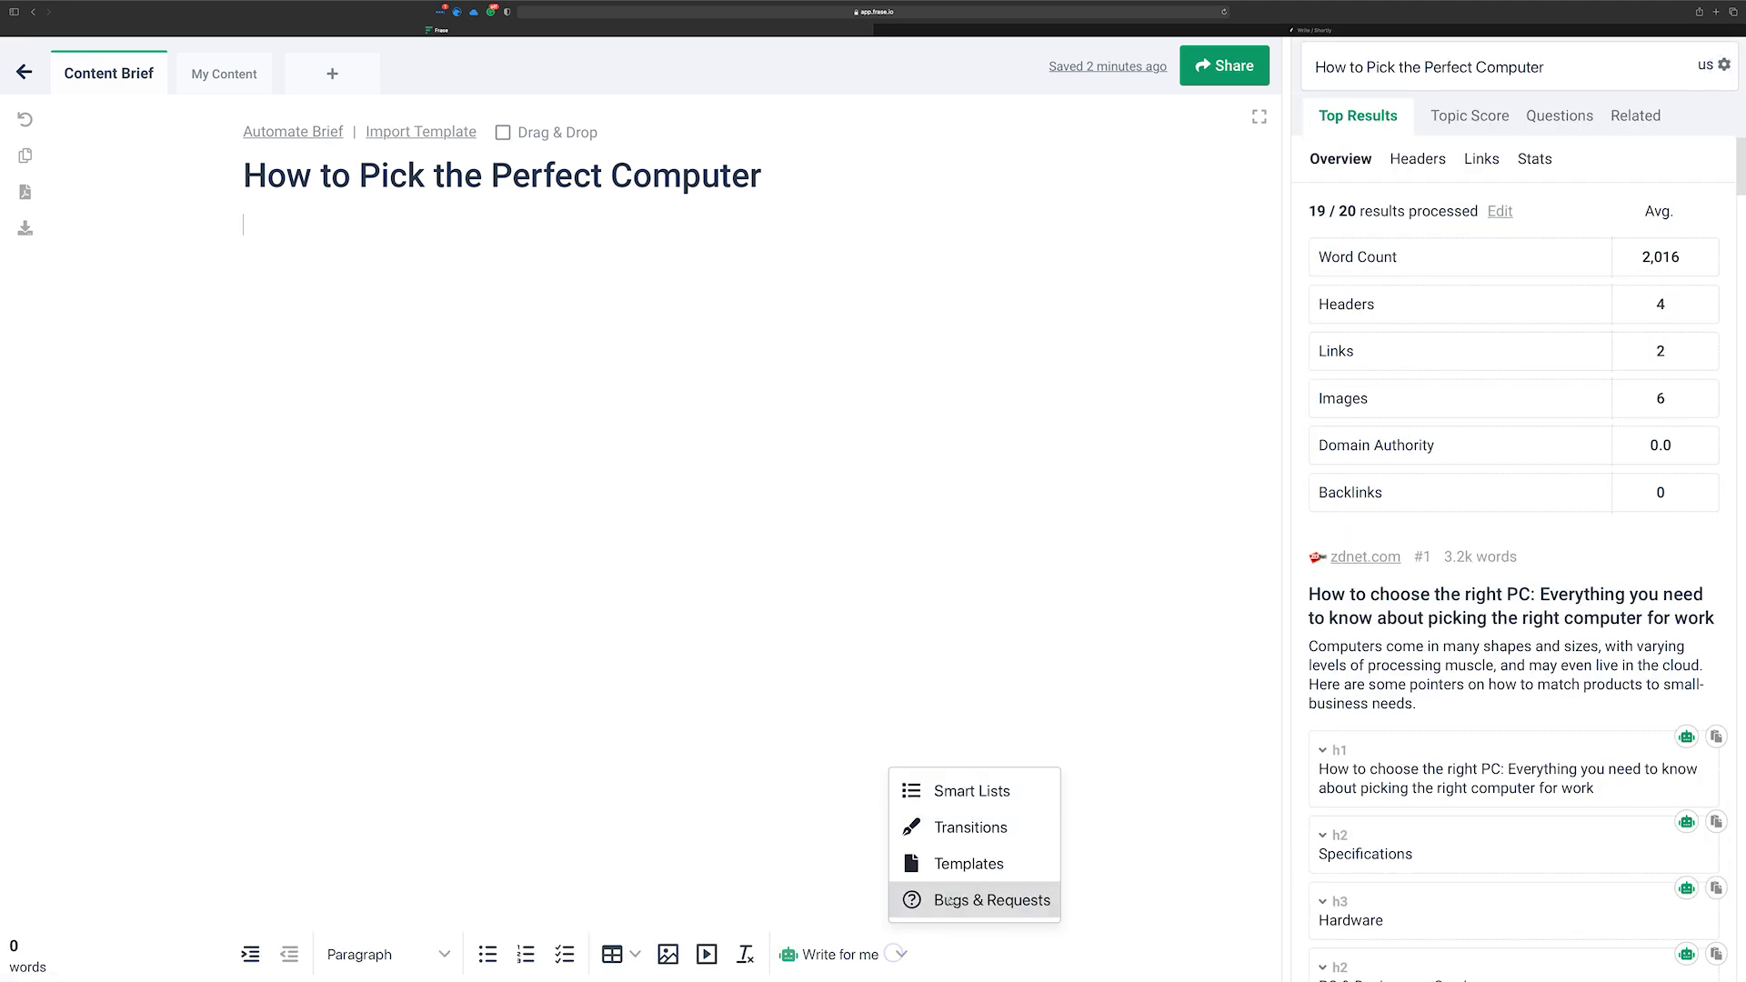
left_click(966, 864)
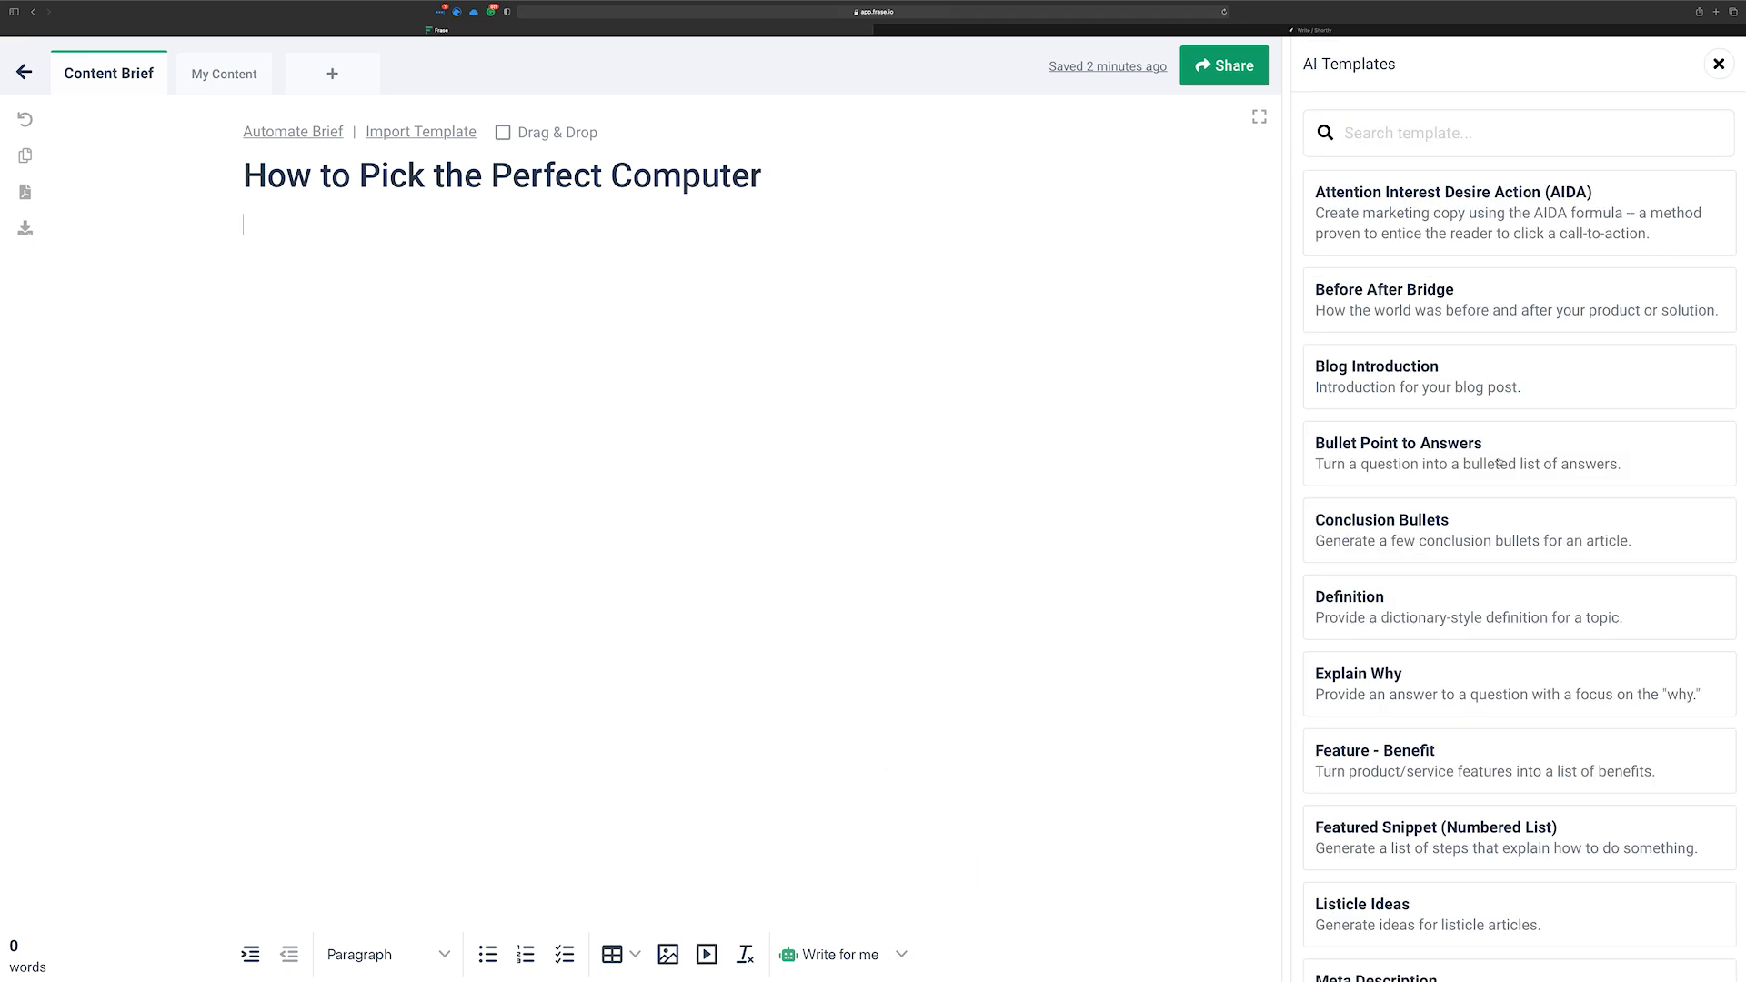
scroll(1492, 457, "down", 1)
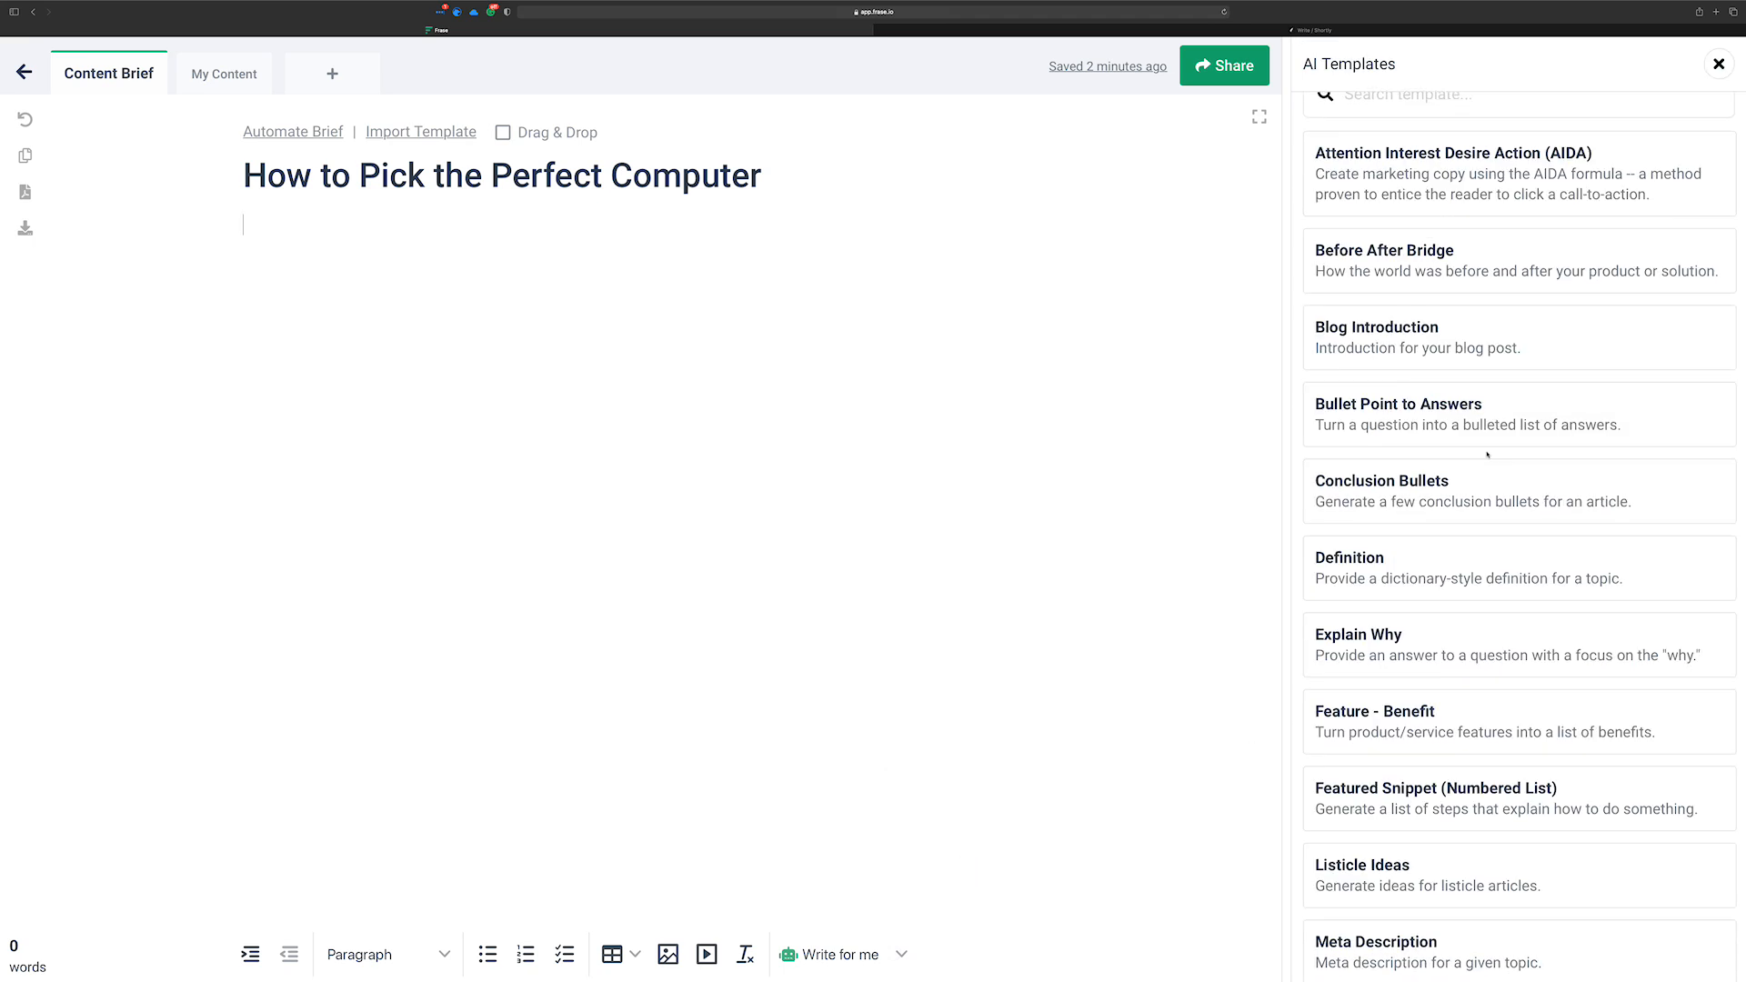
scroll(1491, 318, "up", 1)
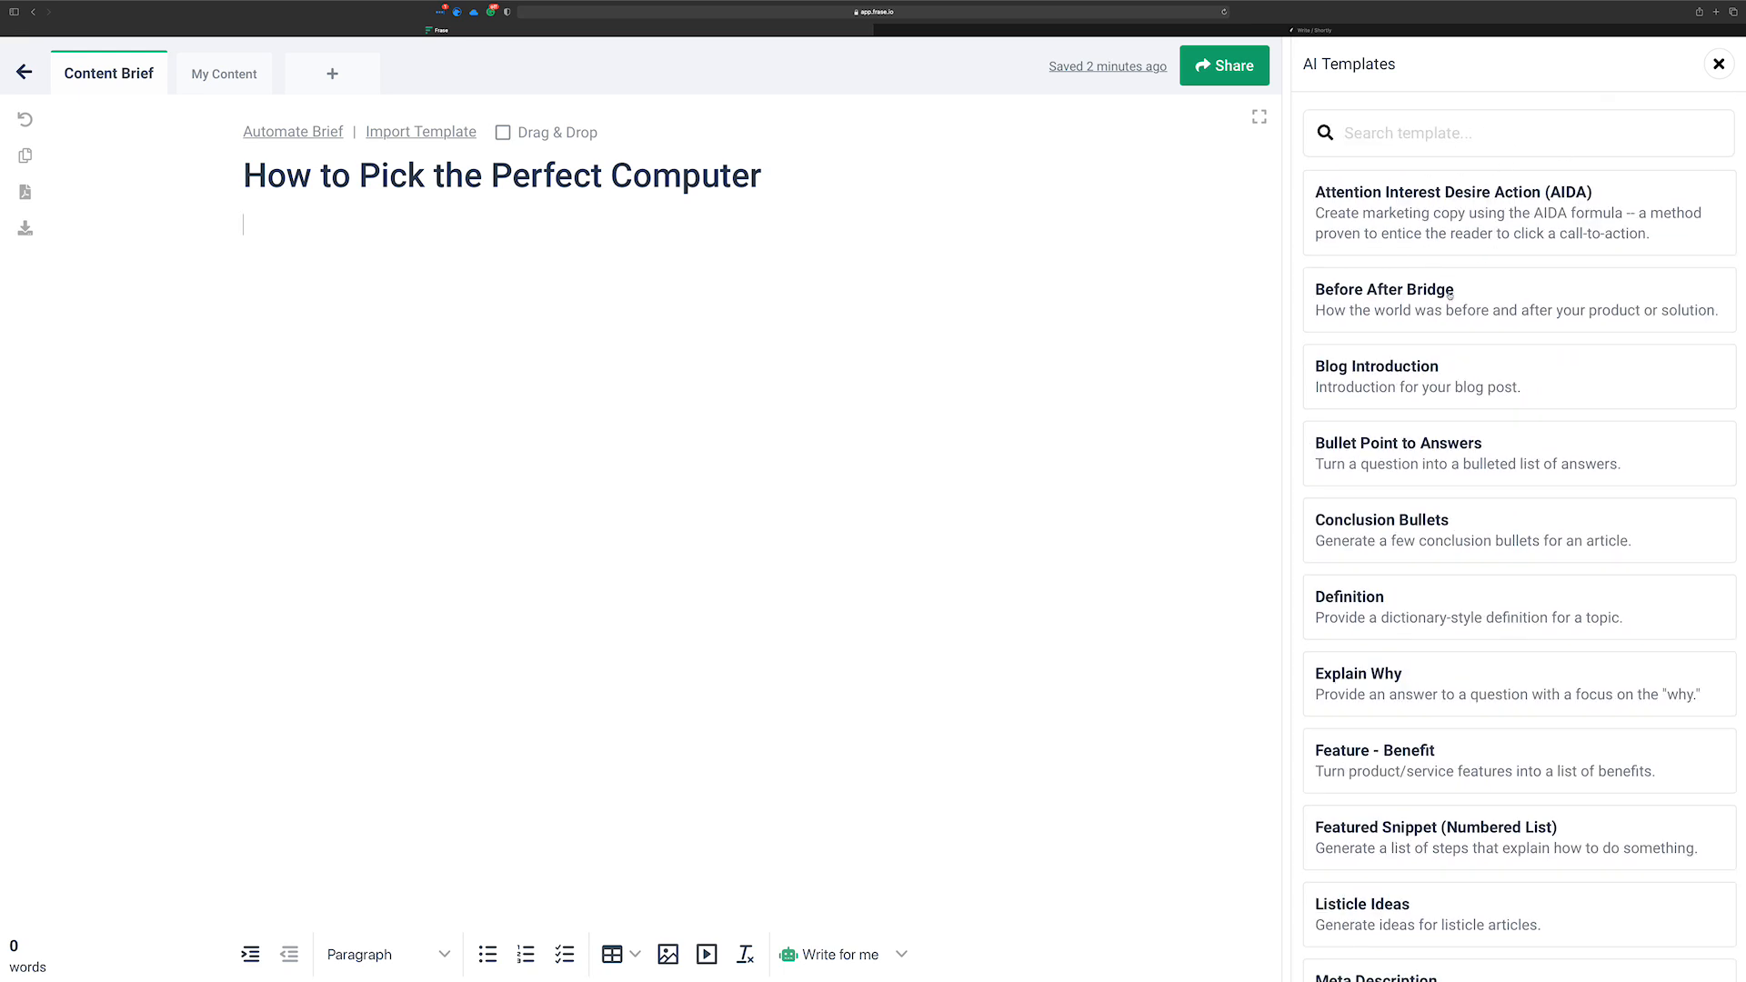
scroll(1455, 304, "down", 3)
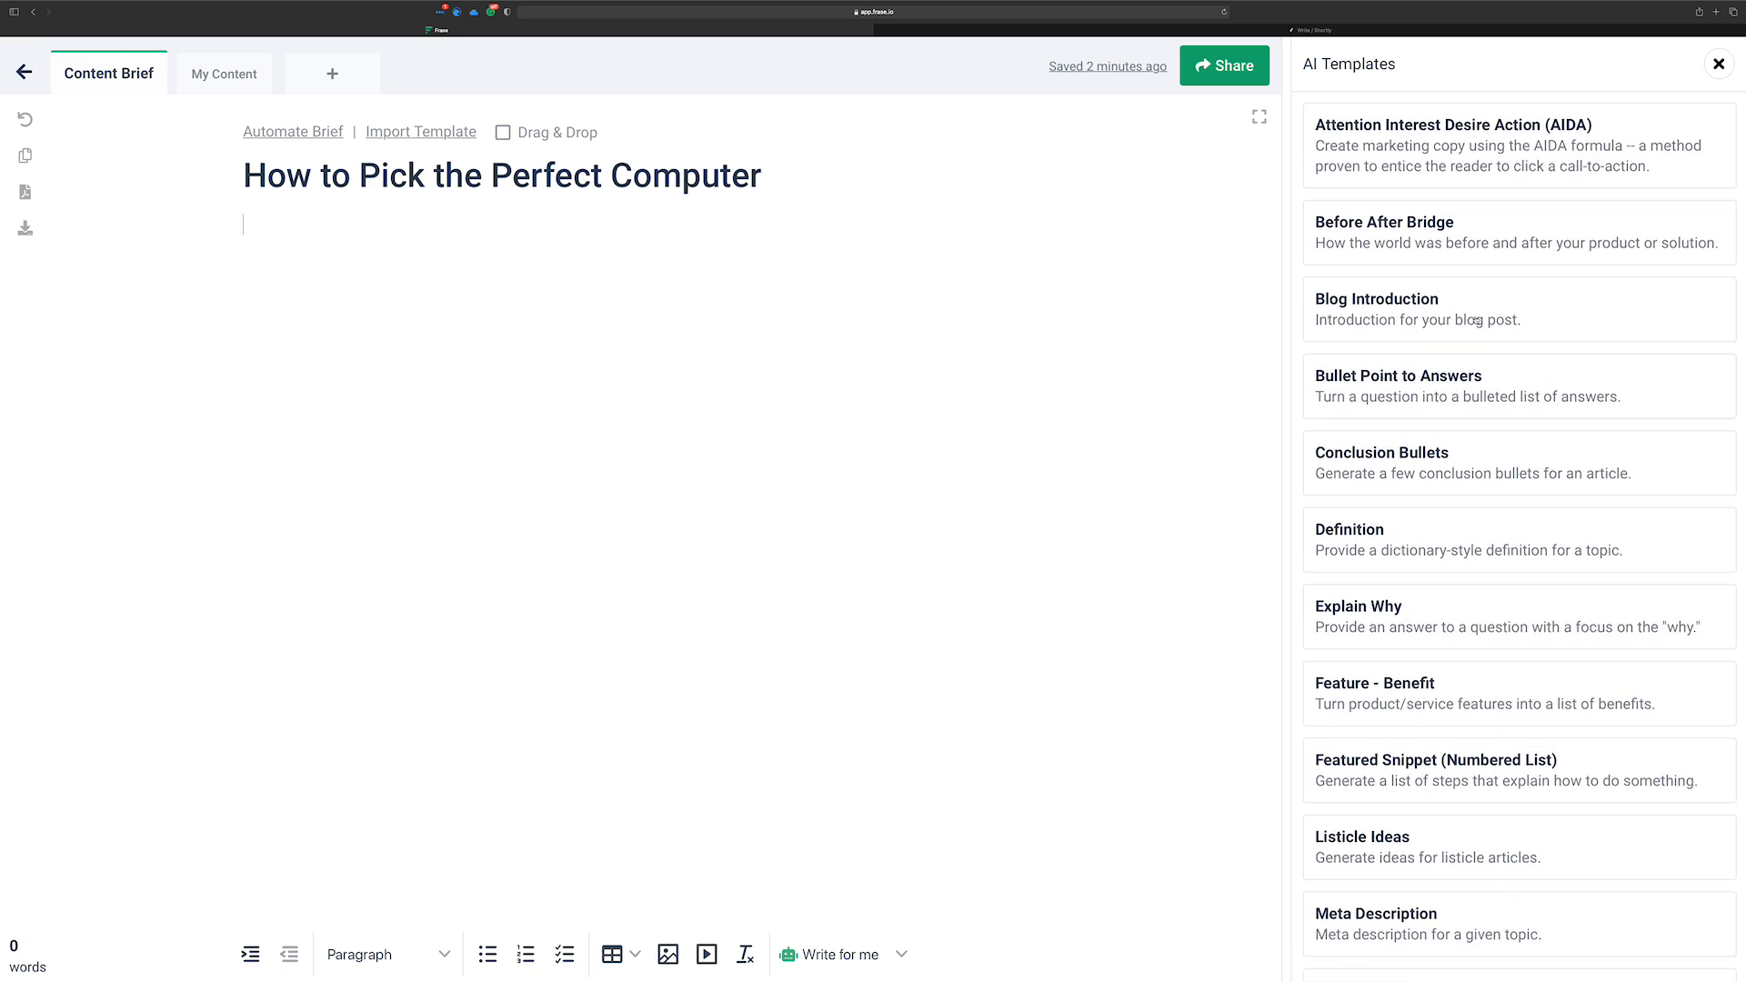
scroll(1466, 279, "up", 3)
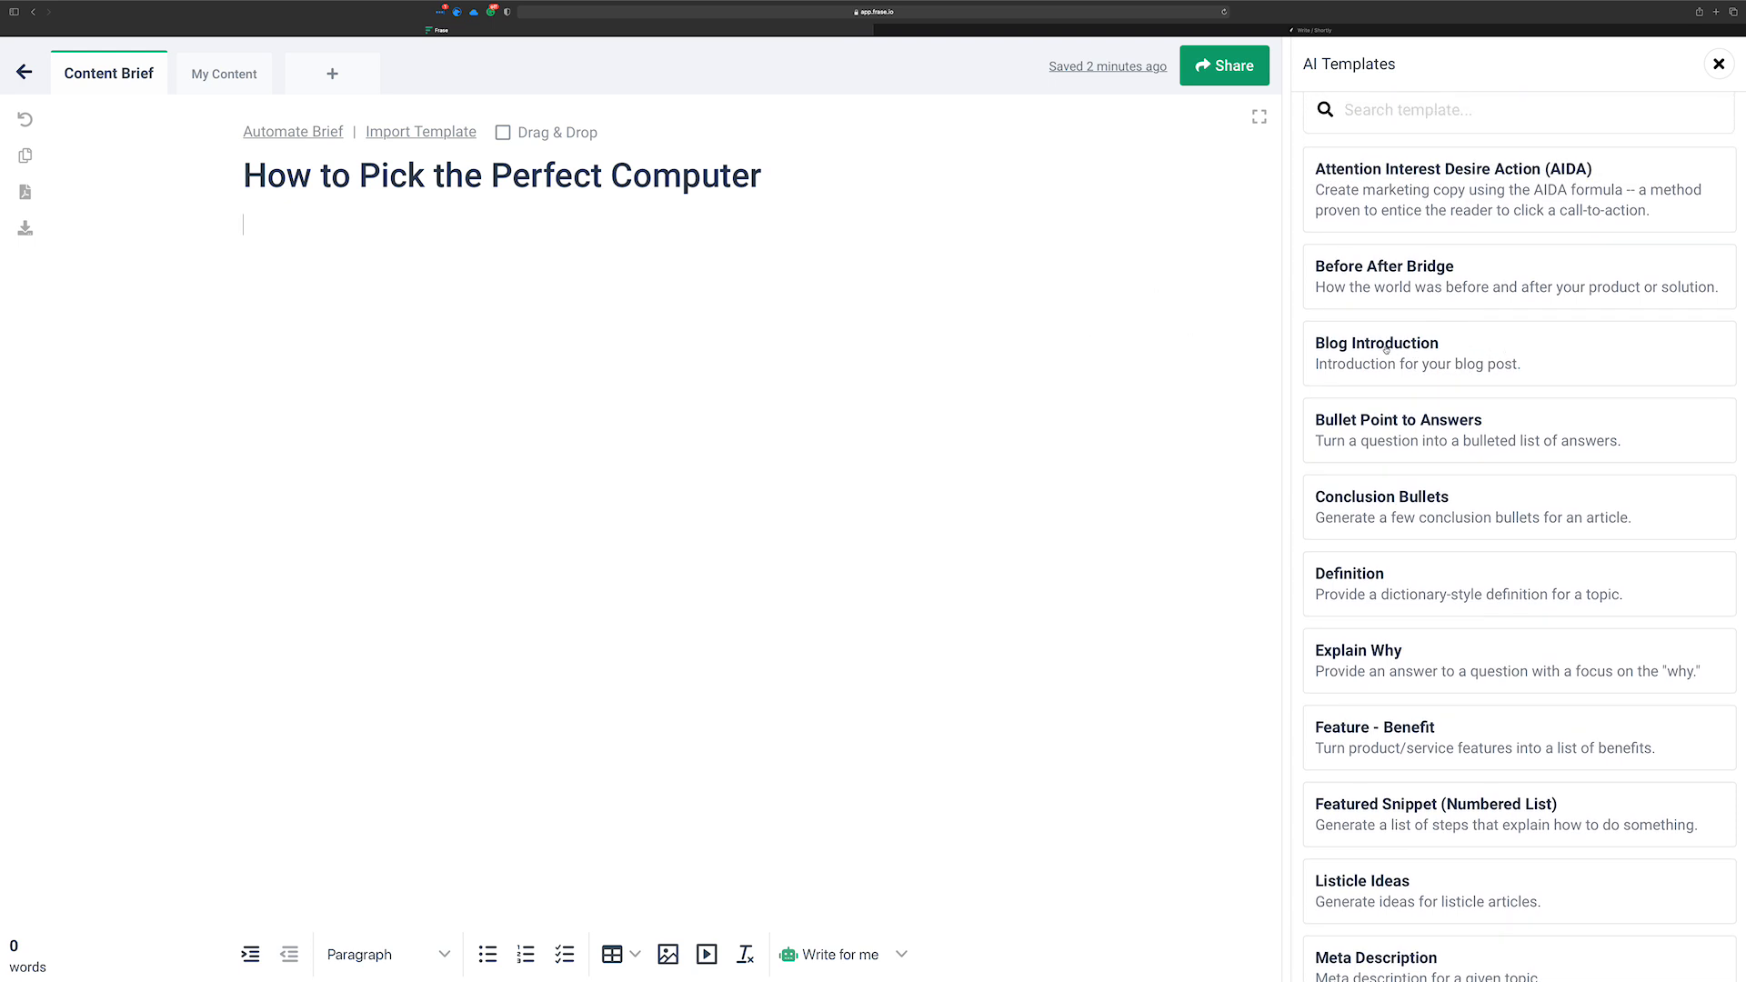
scroll(1578, 387, "down", 7)
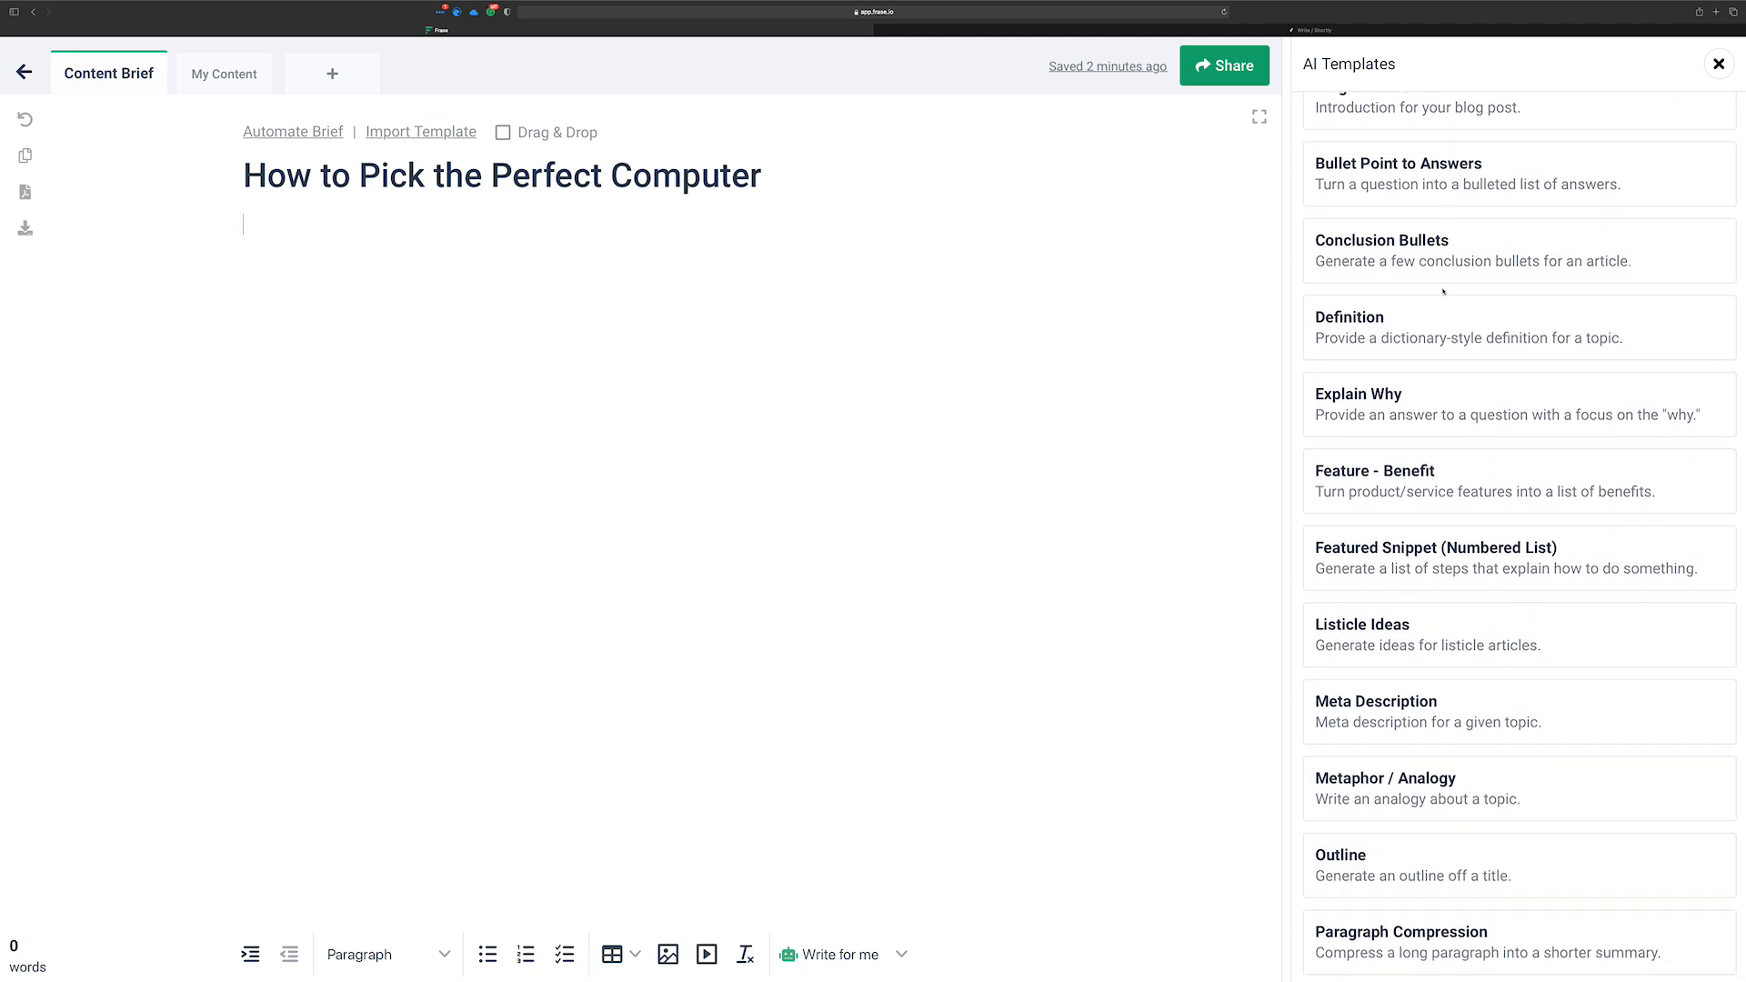
scroll(1442, 288, "down", 2)
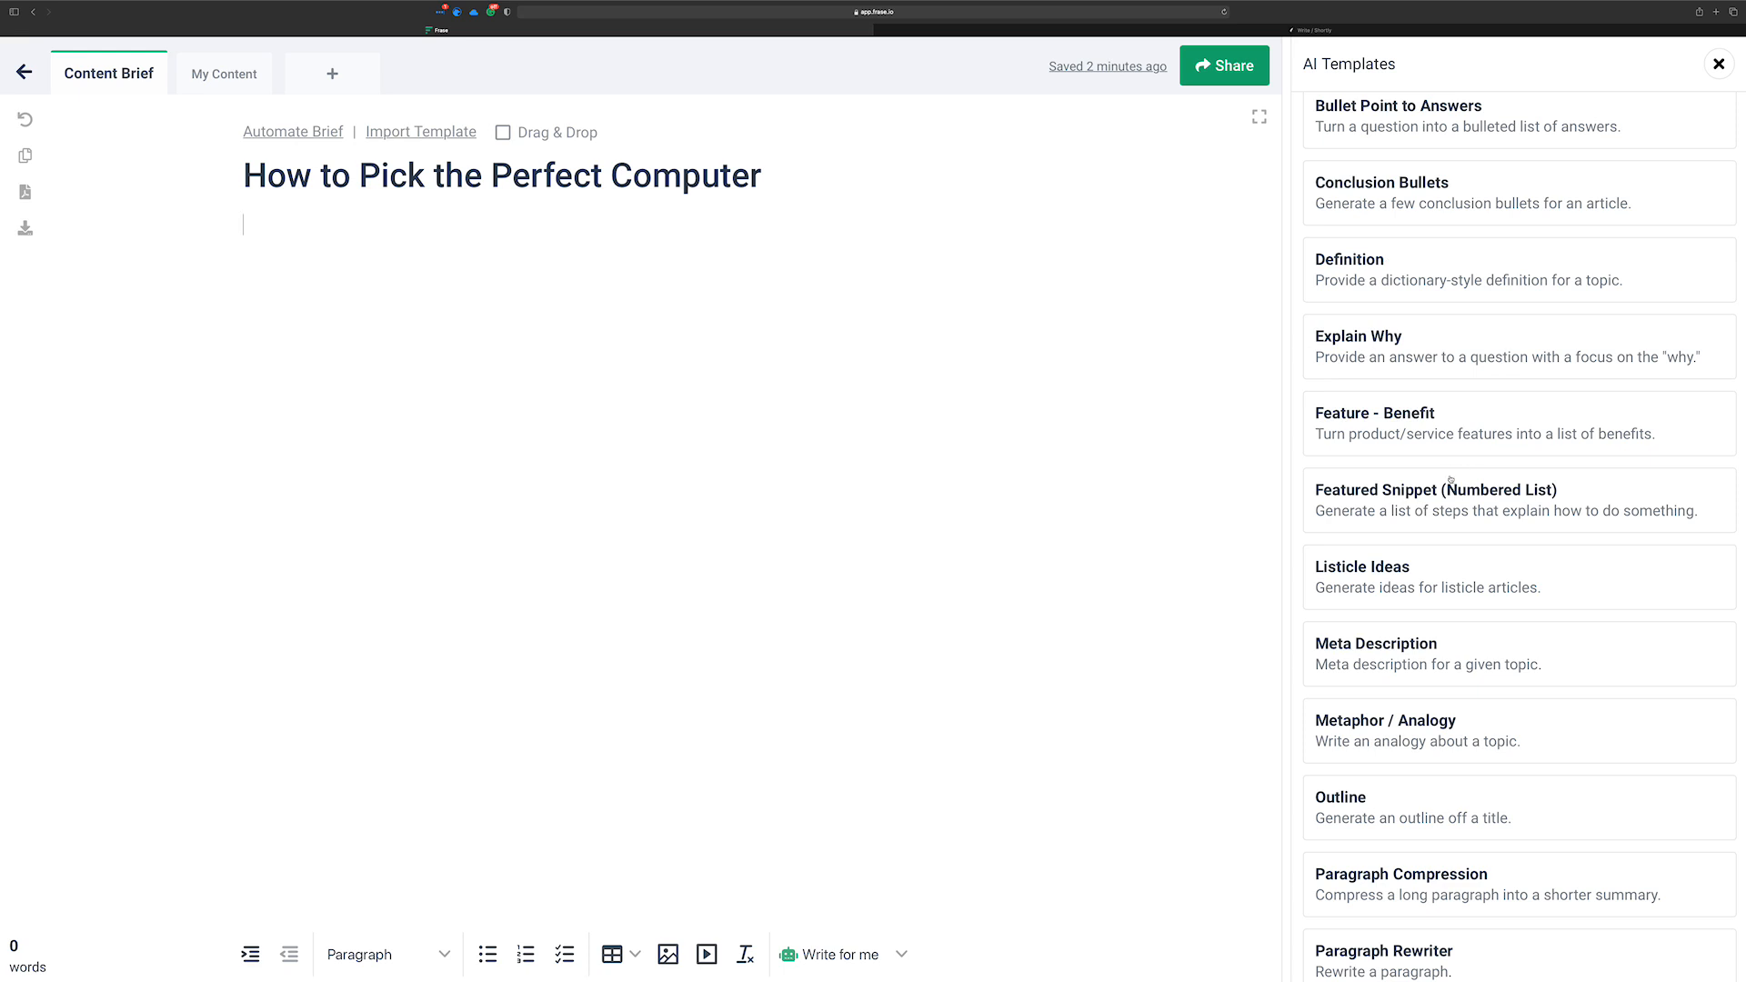
scroll(1381, 434, "down", 1)
scroll(1382, 433, "up", 3)
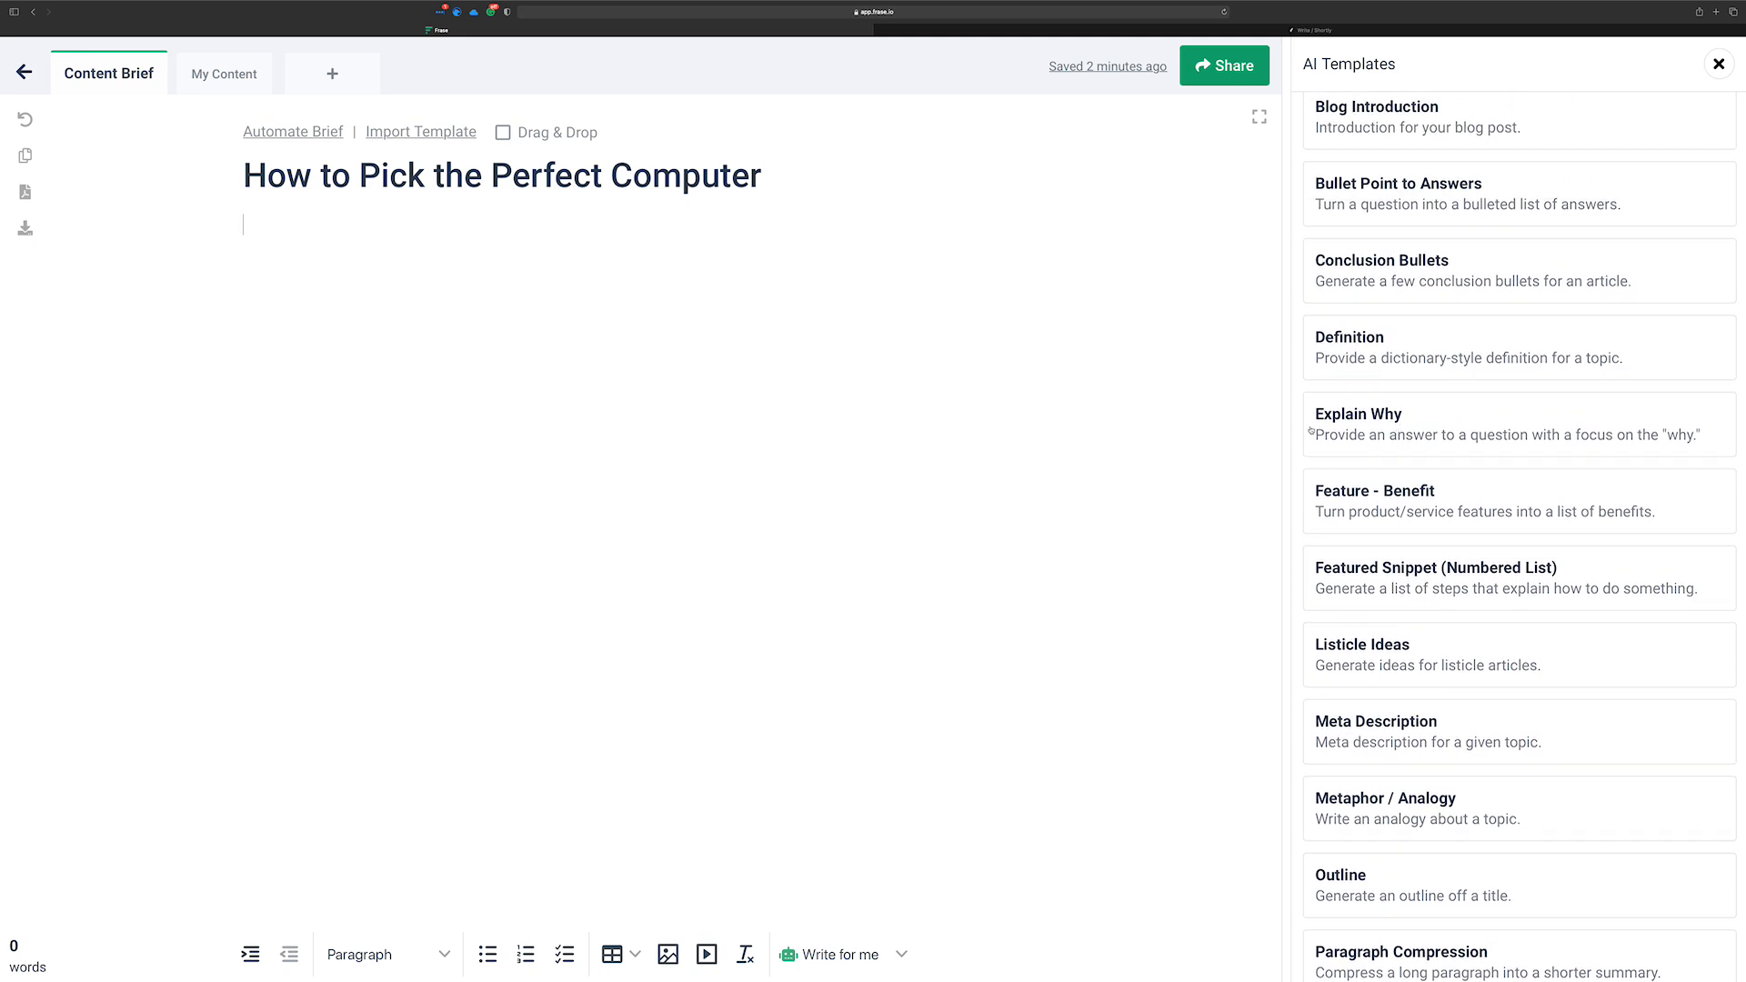
scroll(1431, 437, "down", 1)
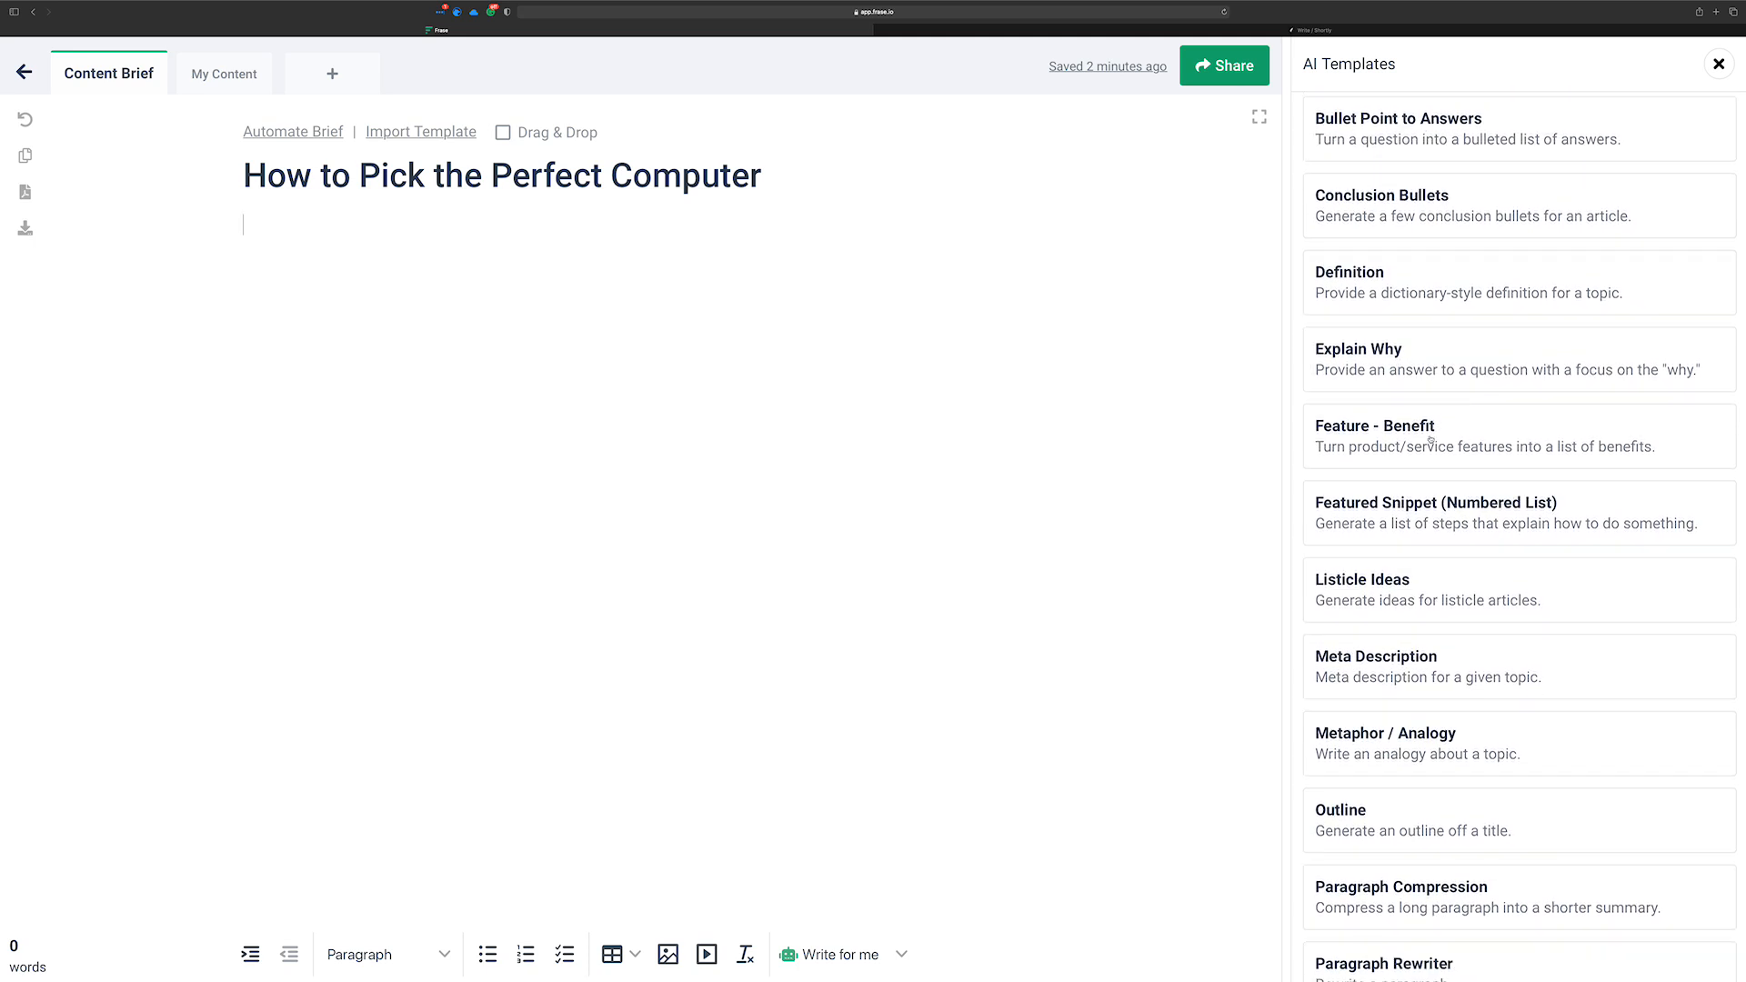
scroll(1431, 439, "down", 1)
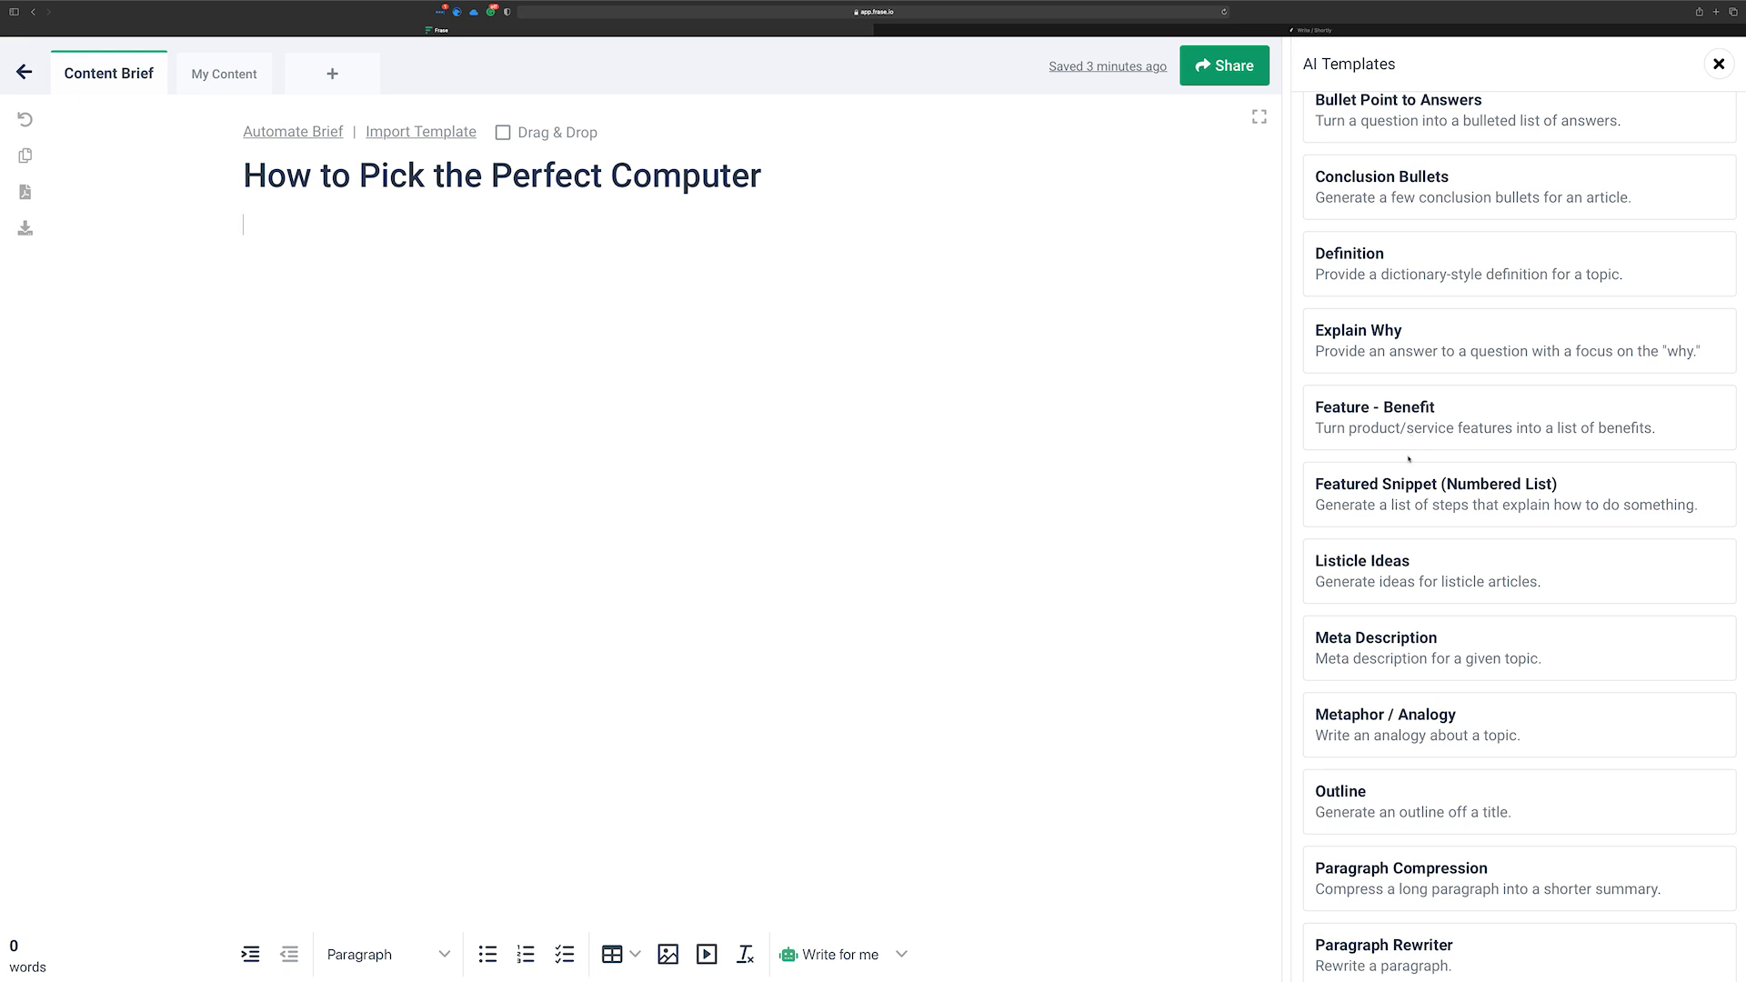
Look through the remaining AI templates and open the Blog Introduction template
scroll(1414, 461, "down", 5)
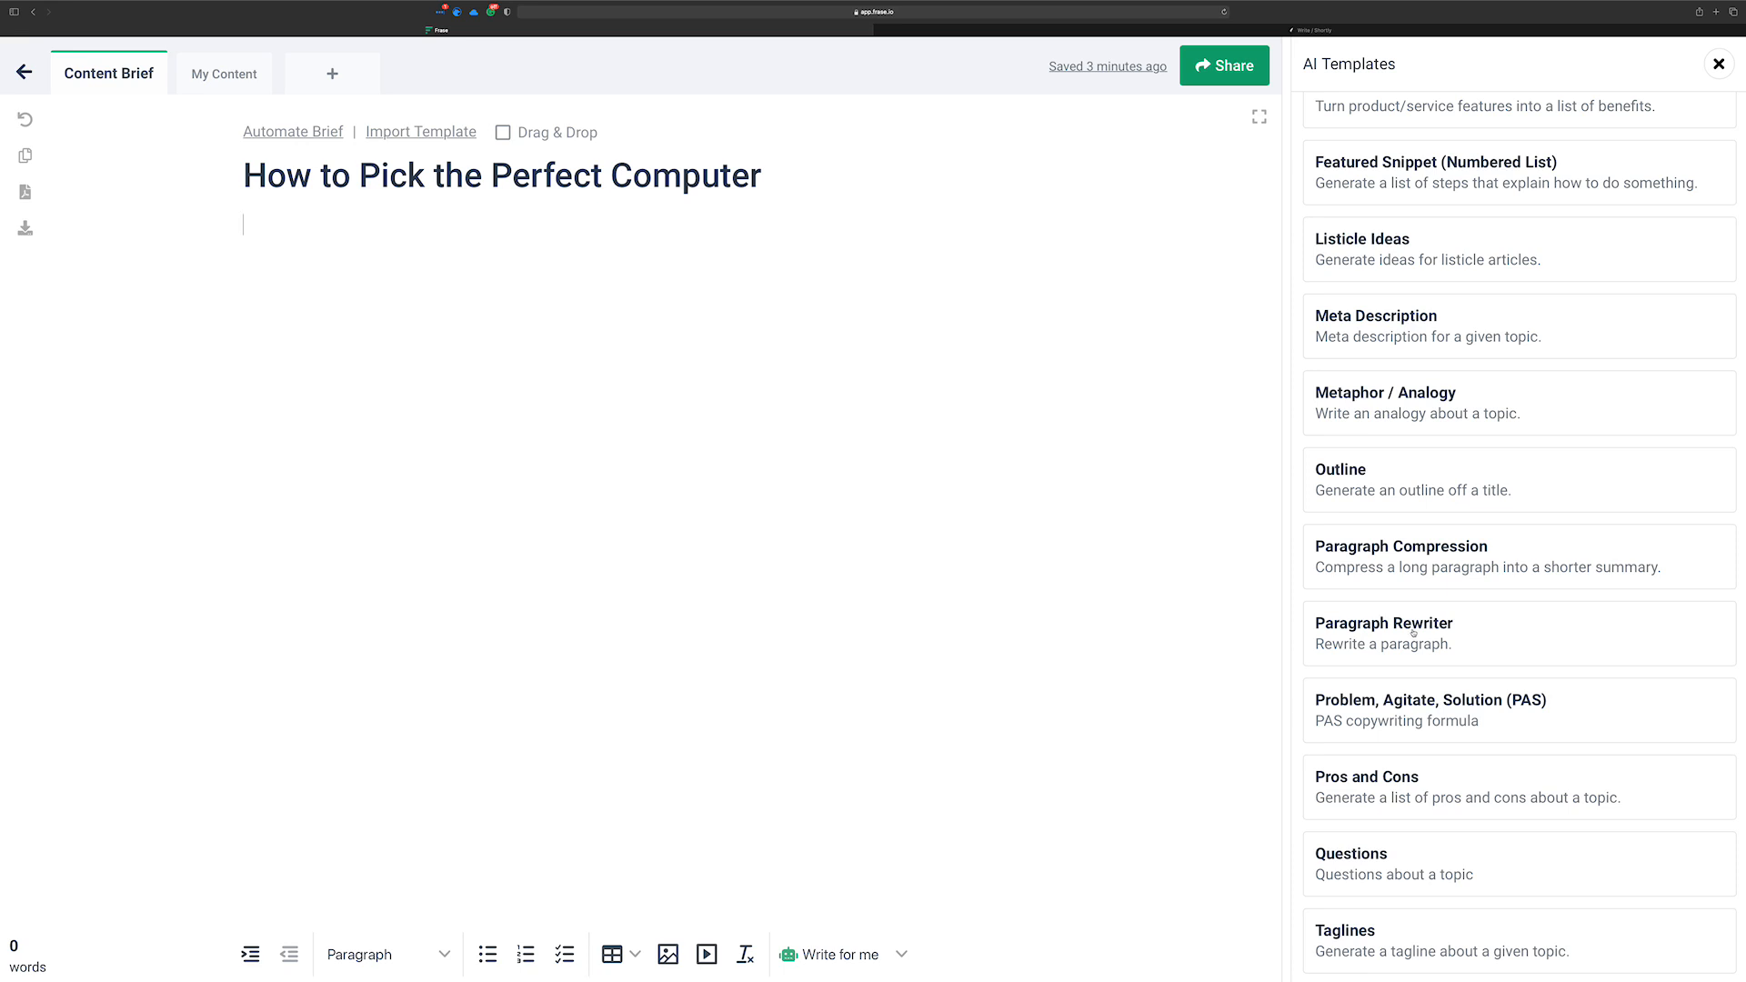
scroll(1546, 709, "down", 5)
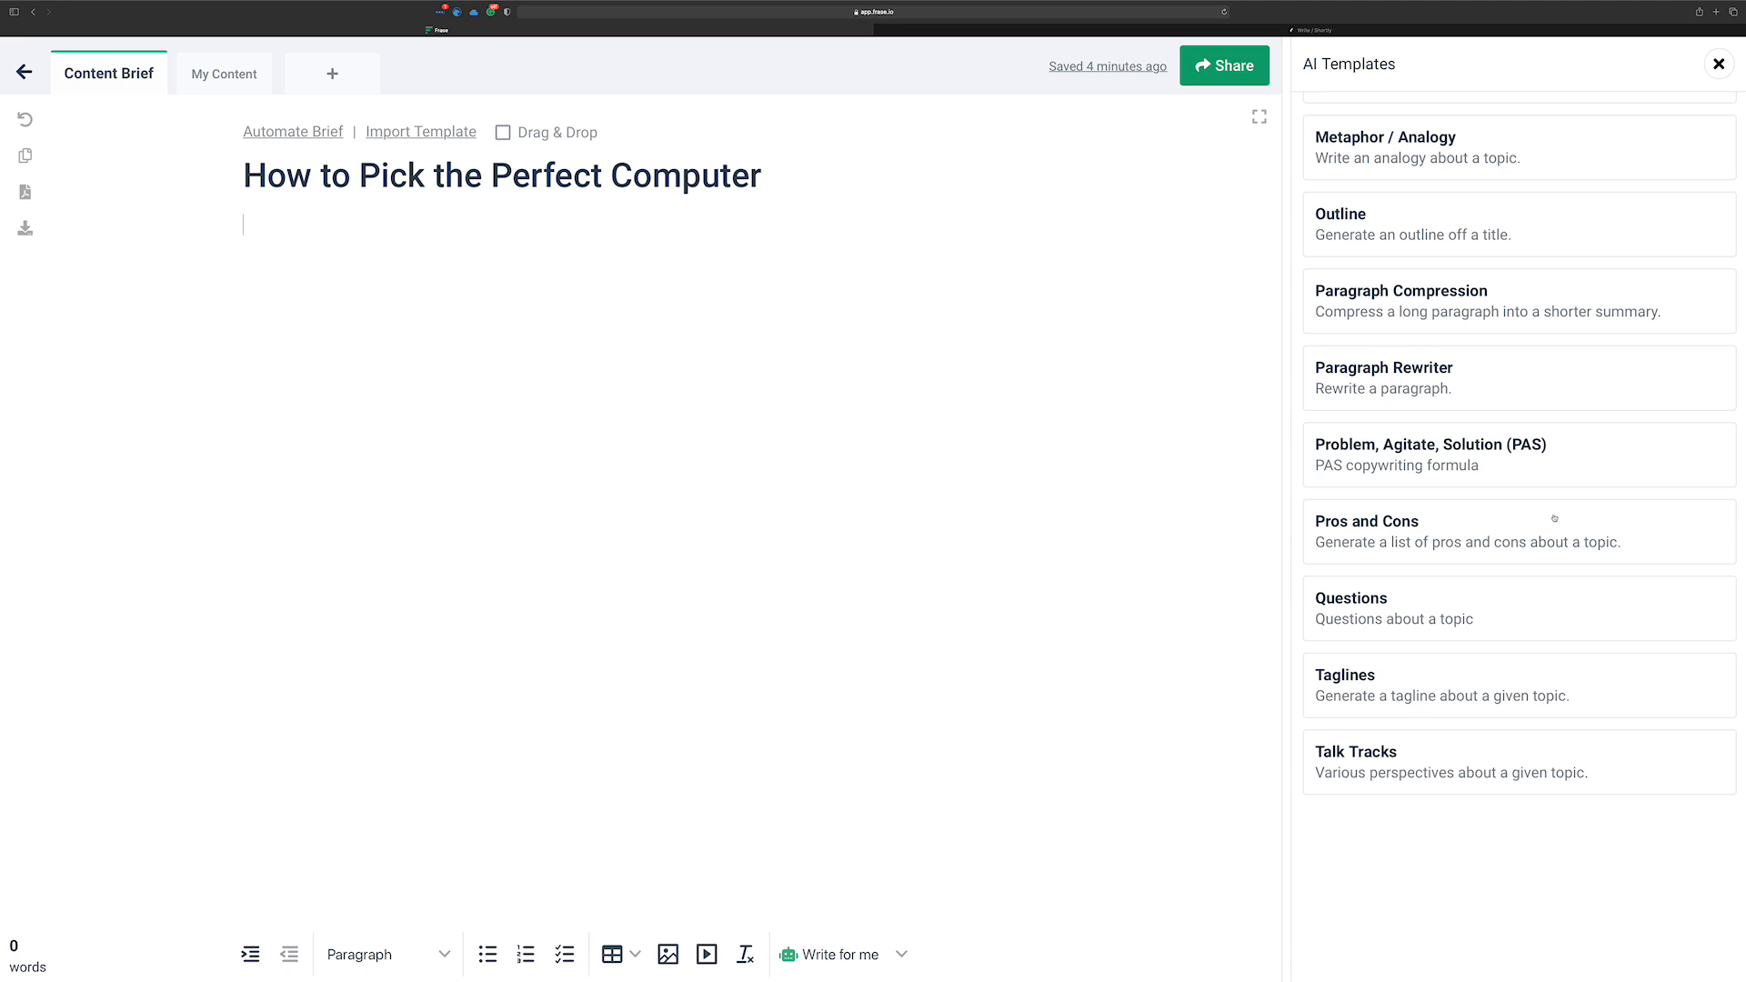
scroll(1554, 518, "up", 6)
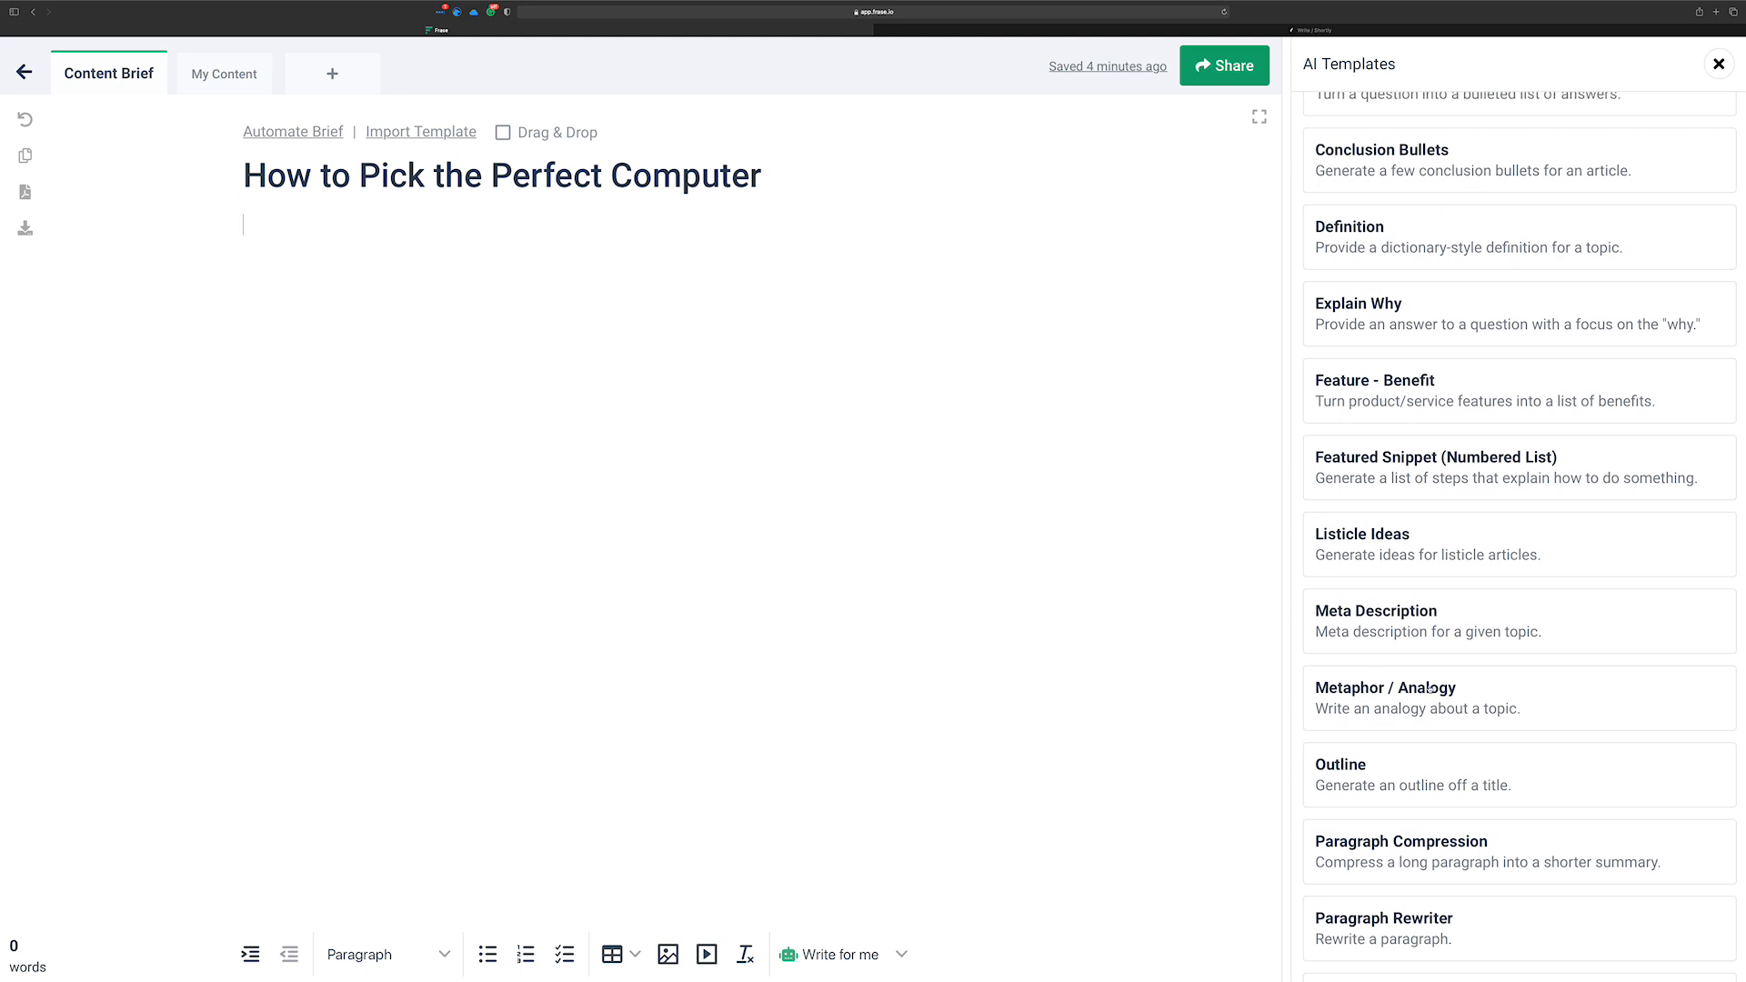
scroll(1416, 510, "up", 1)
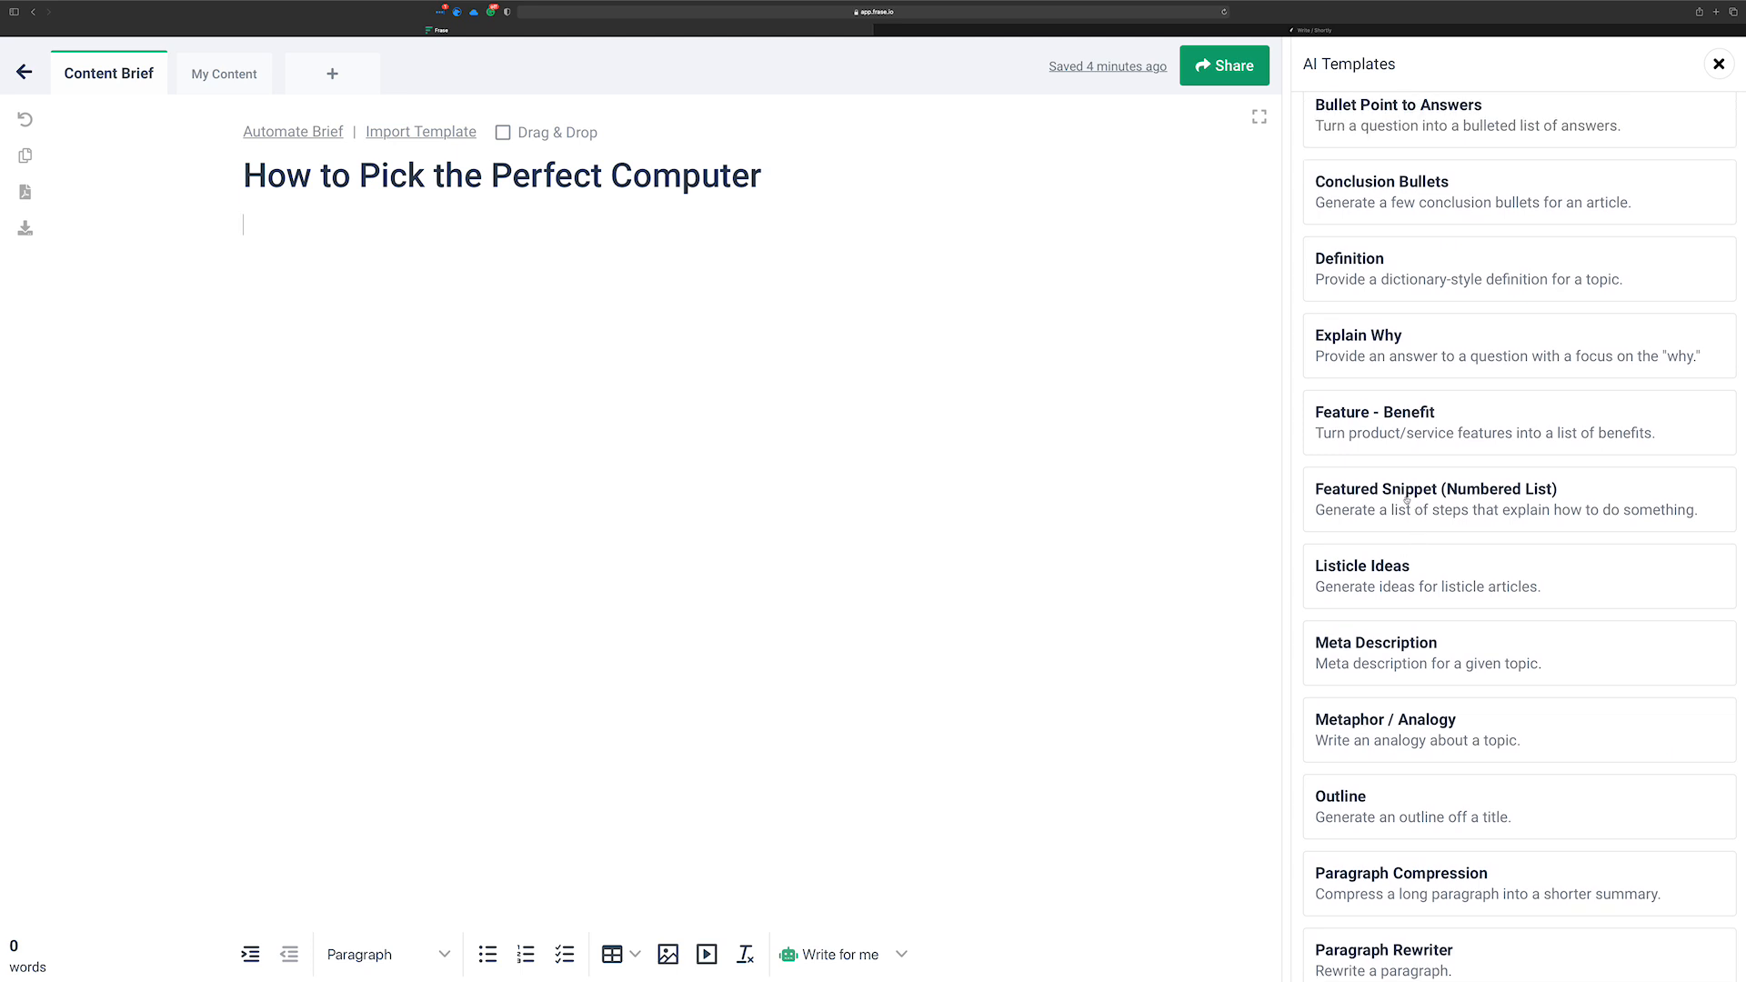
scroll(1380, 338, "up", 2)
left_click(1406, 252)
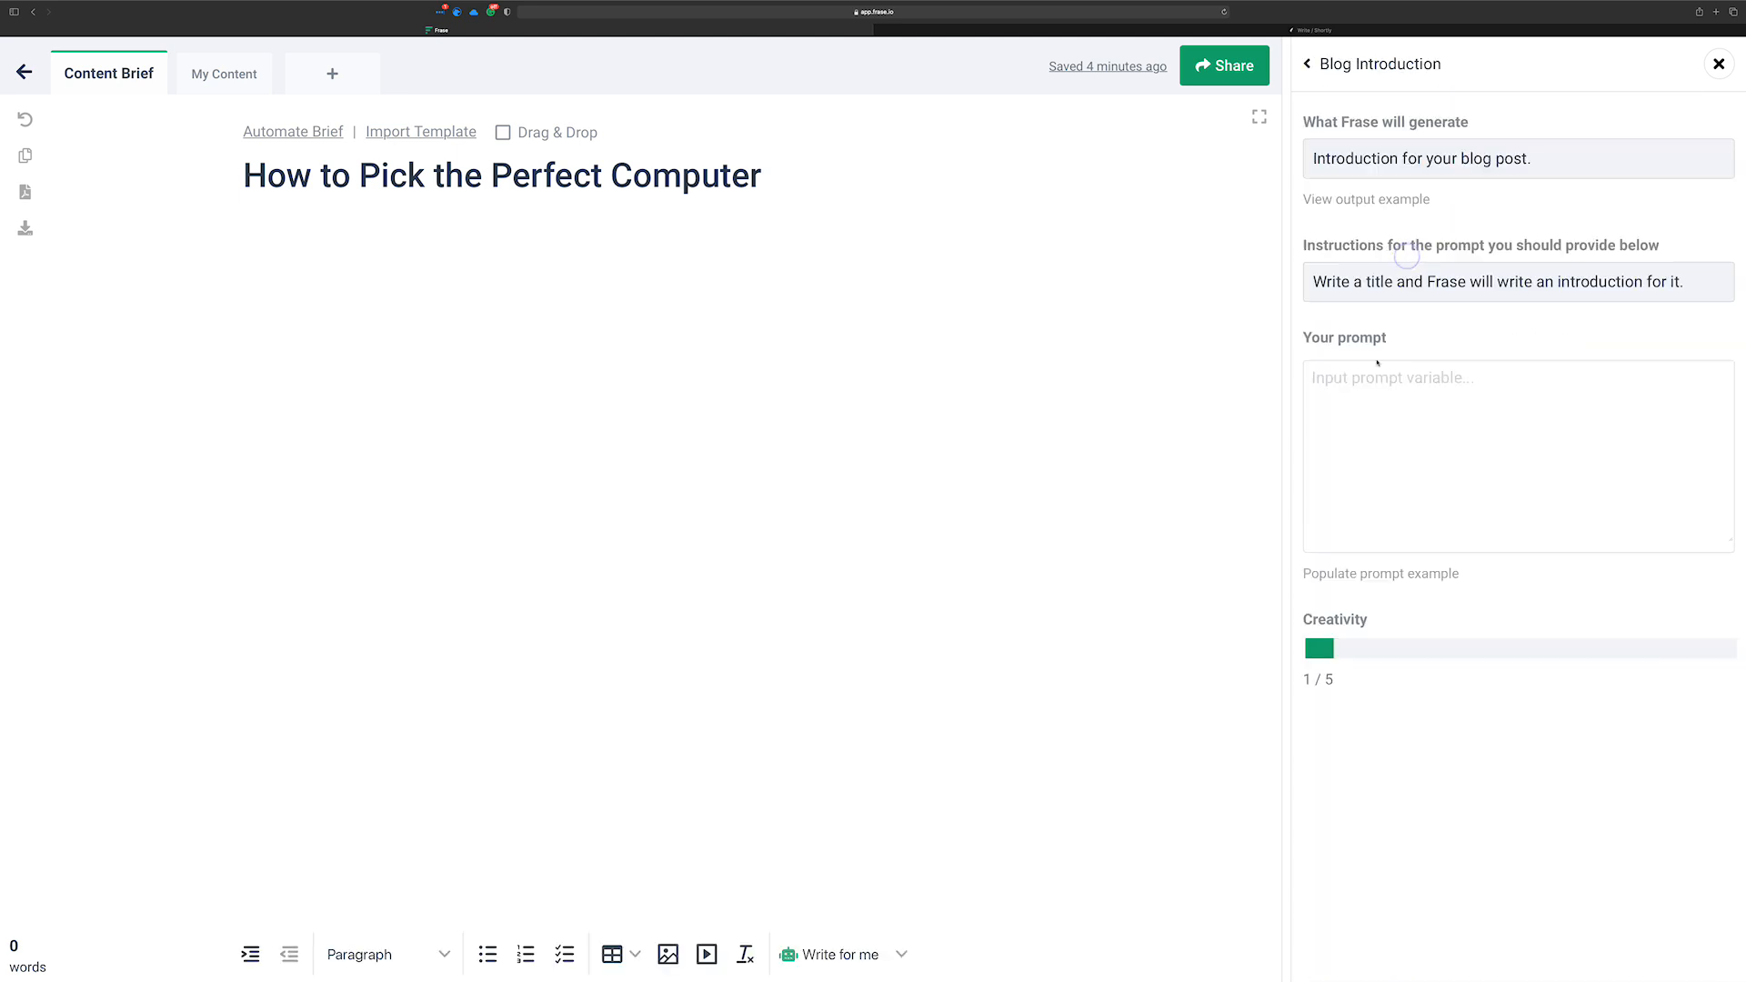
Generate a blog introduction using the copied article title "How to Pick the Perfect Computer" as the prompt and a creativity of 2
left_click(844, 381)
triple_click(536, 174)
key("super+c")
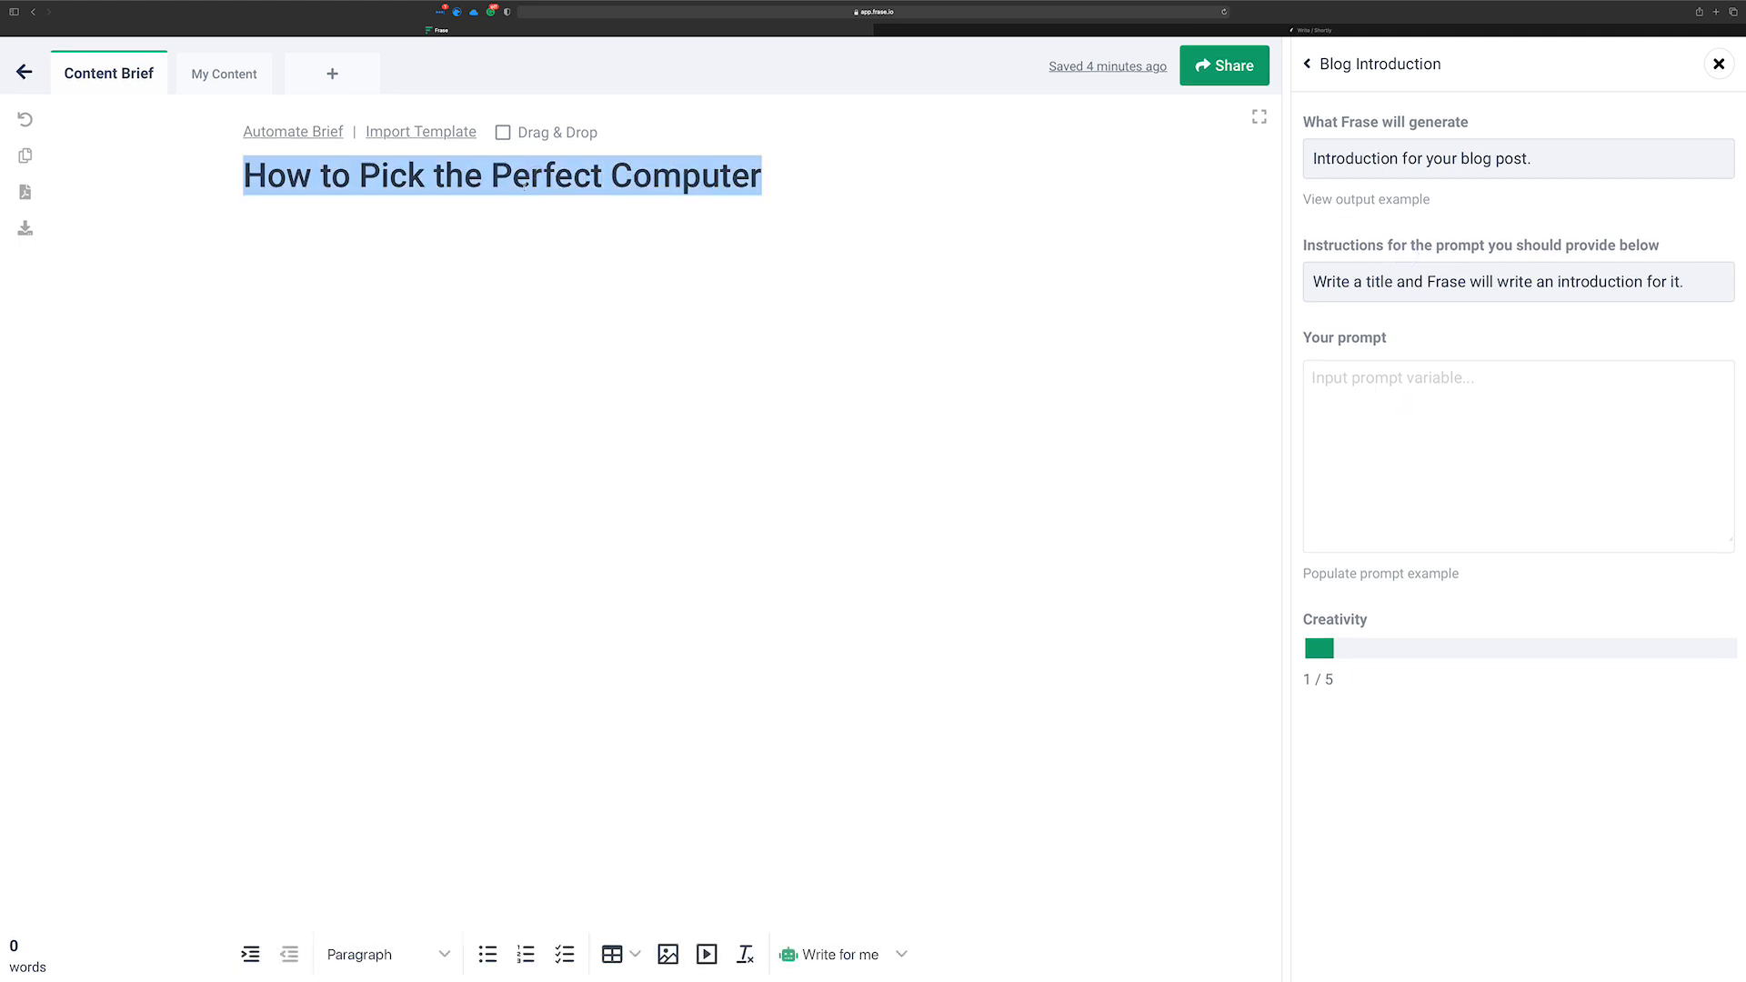
left_click(1415, 594)
left_click(1426, 452)
key("super+v")
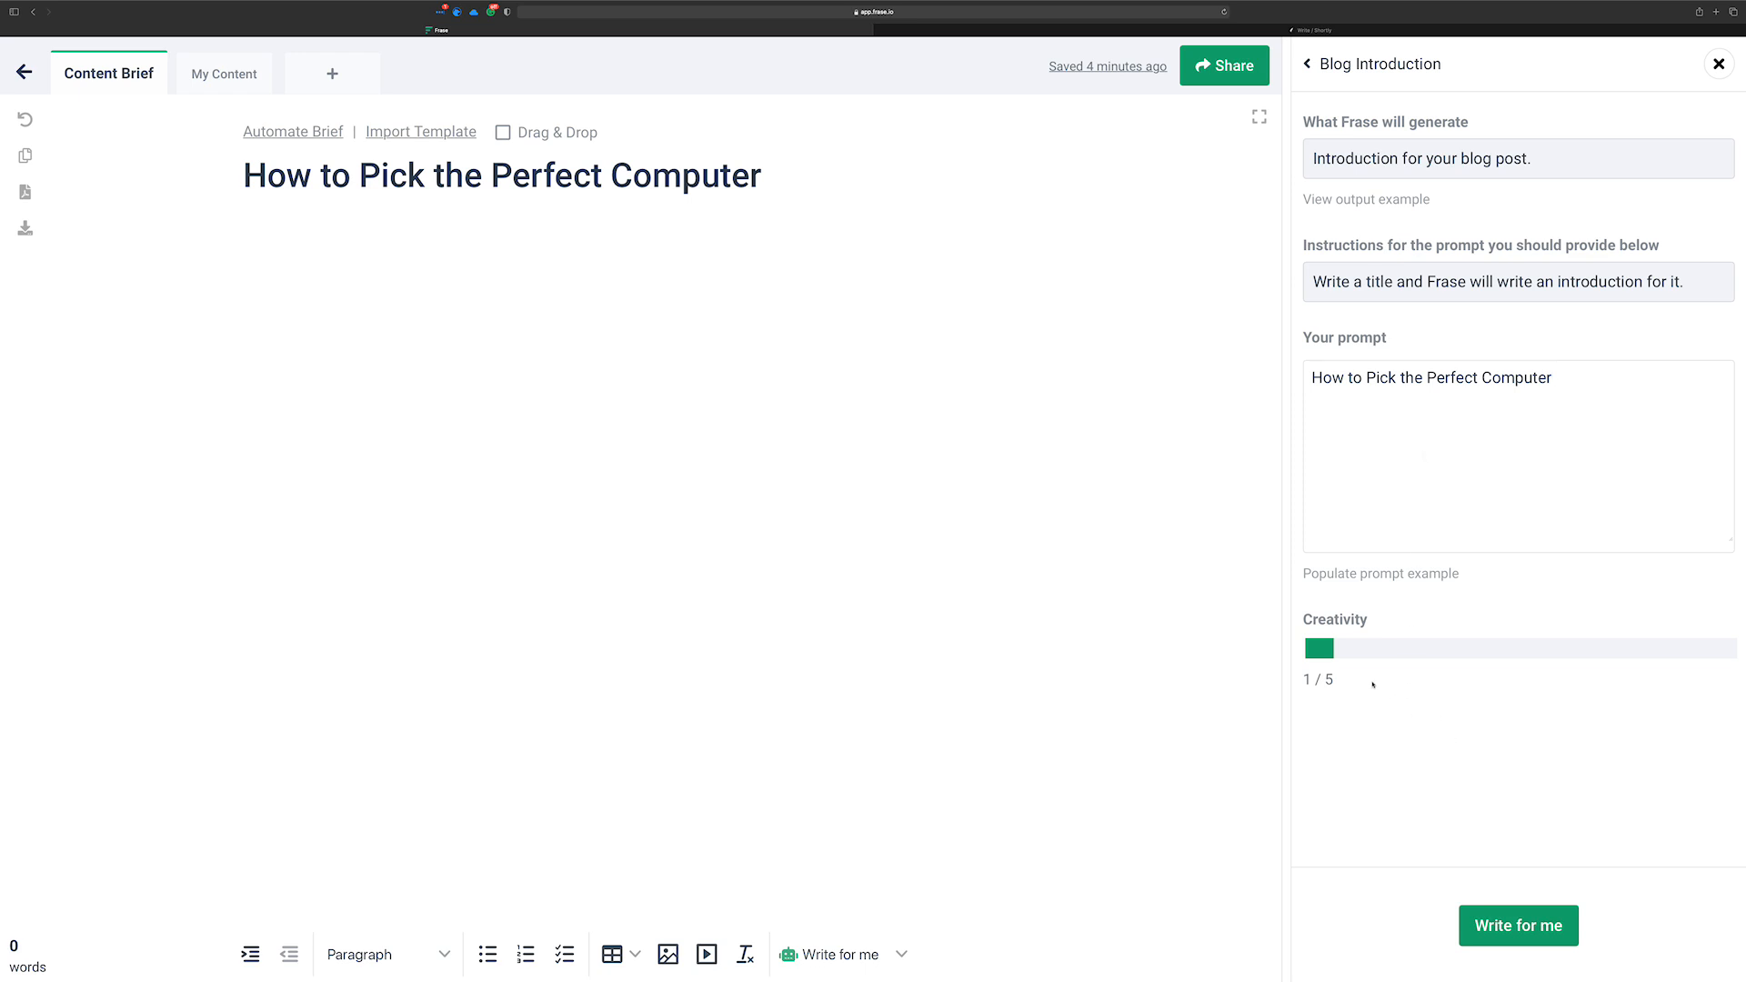
left_click_drag(1322, 655, 1420, 651)
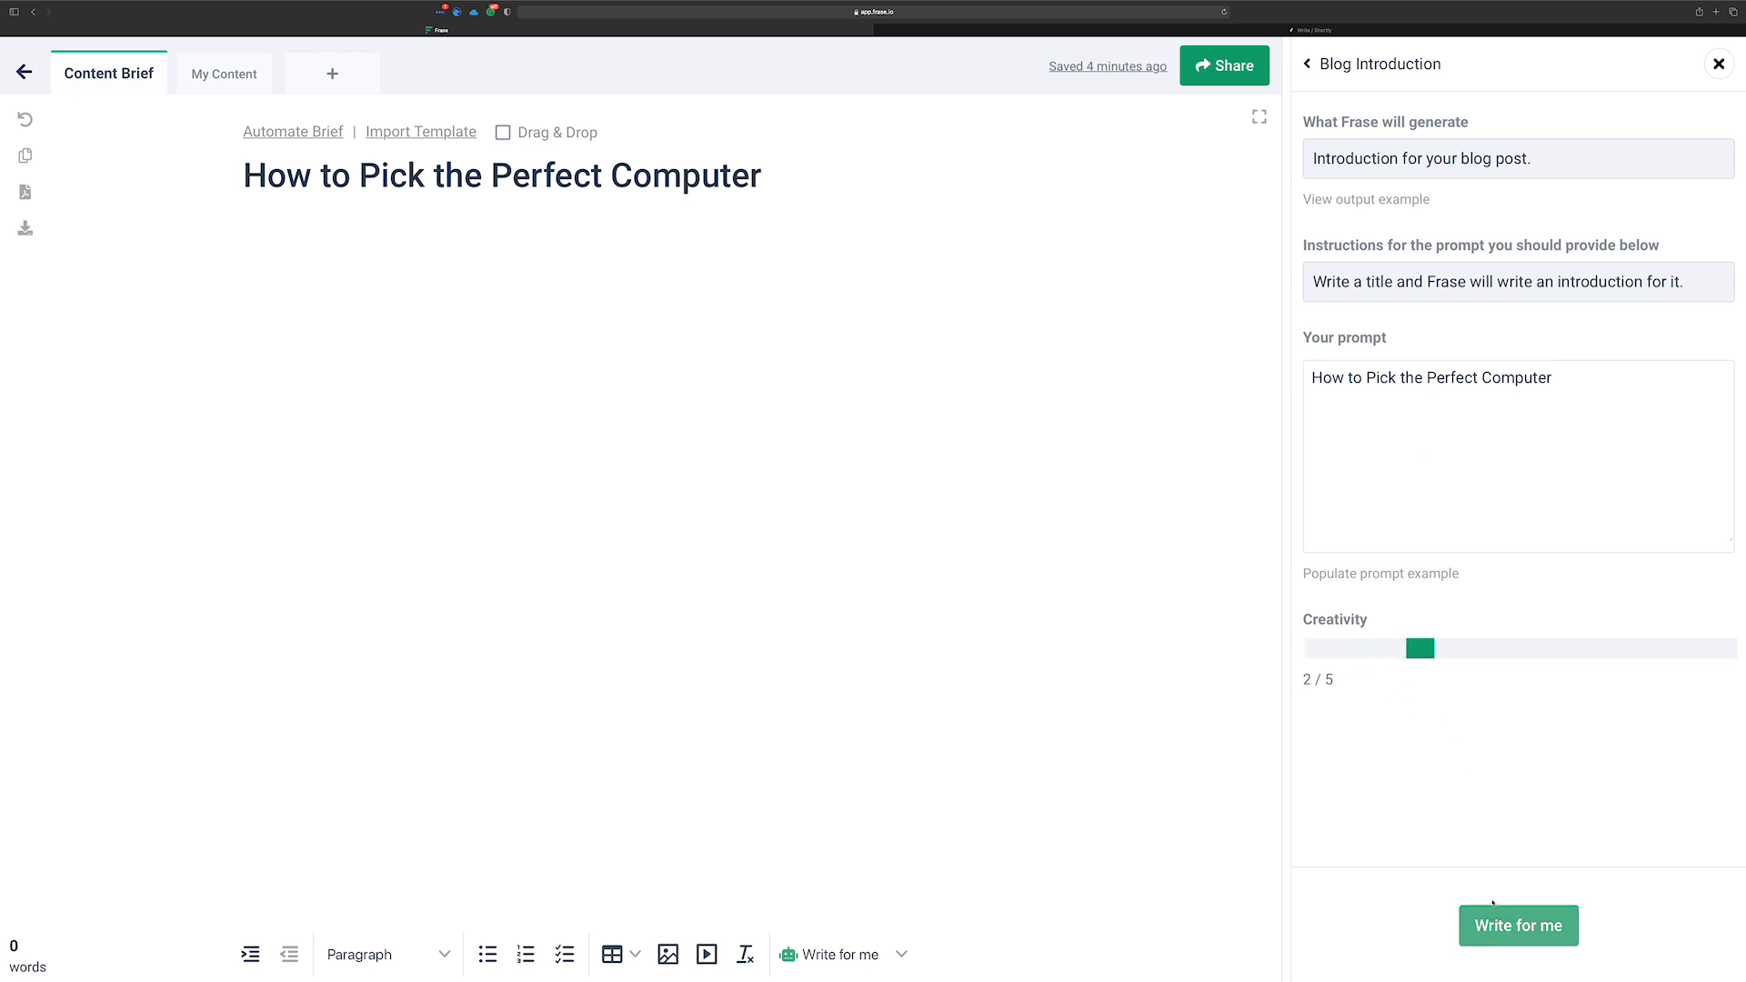
left_click(1517, 927)
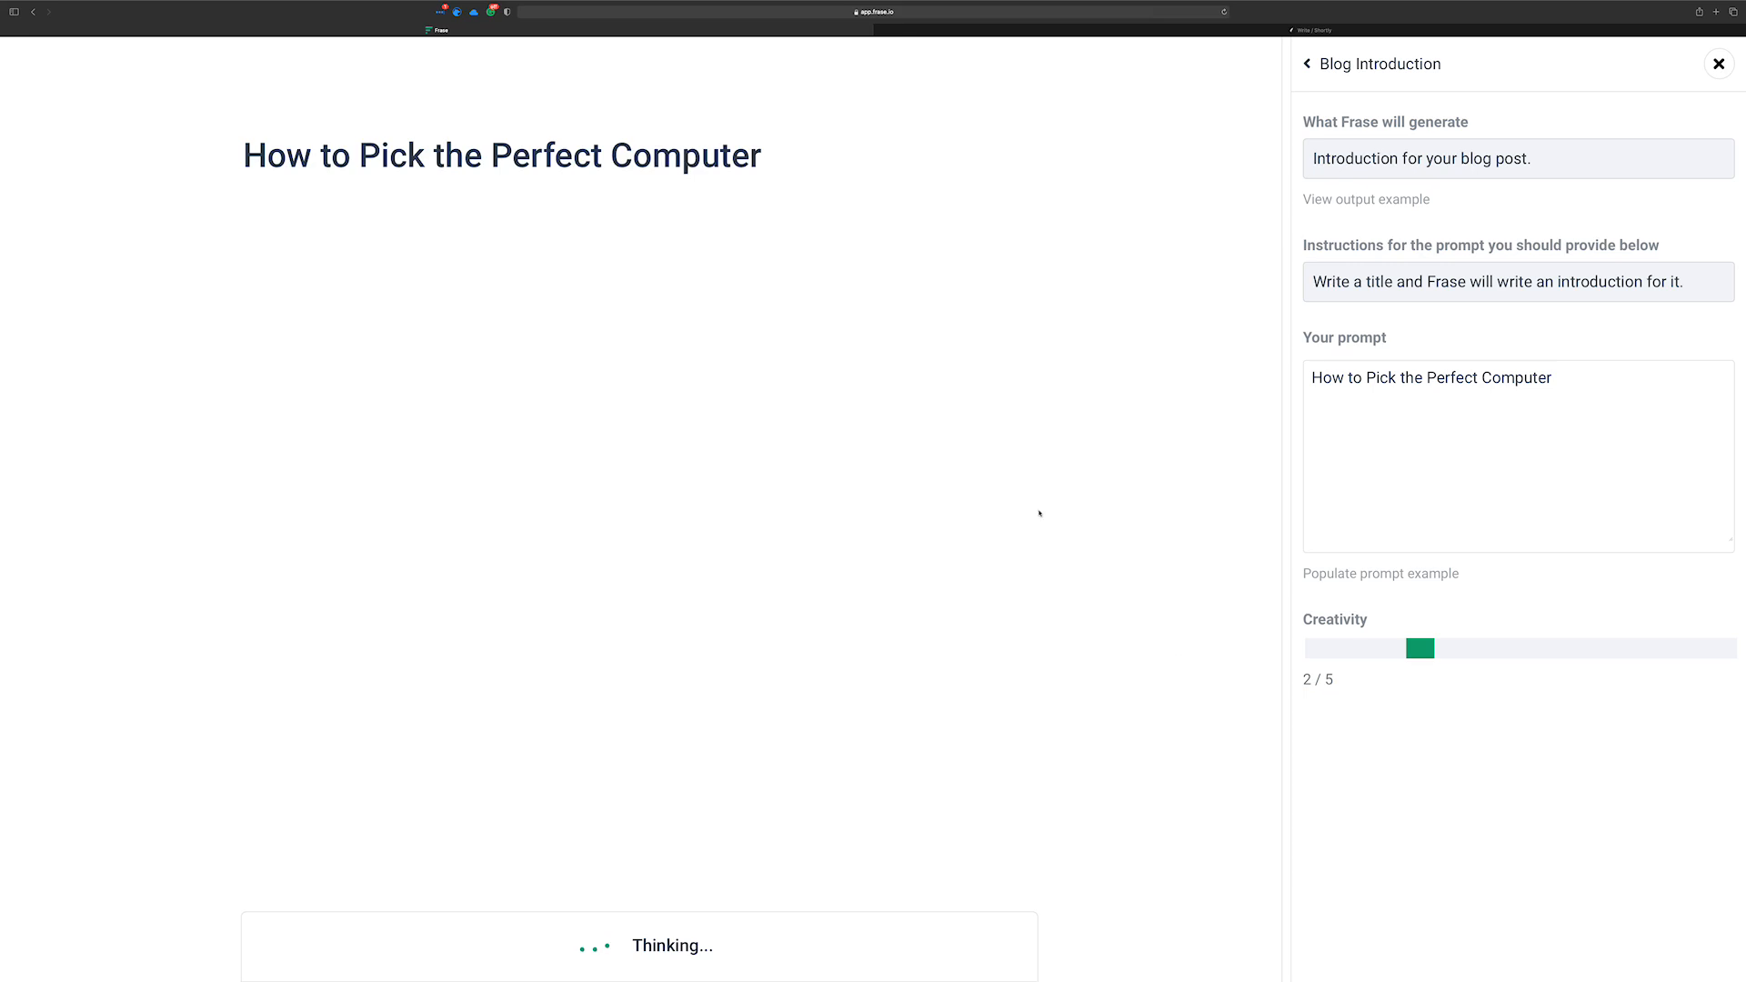
Switch to Shortly and run "write an introduction for How to Pick the Perfect Computer" as an AI instruction in the article body
left_click(1288, 34)
left_click(755, 345)
type("wri")
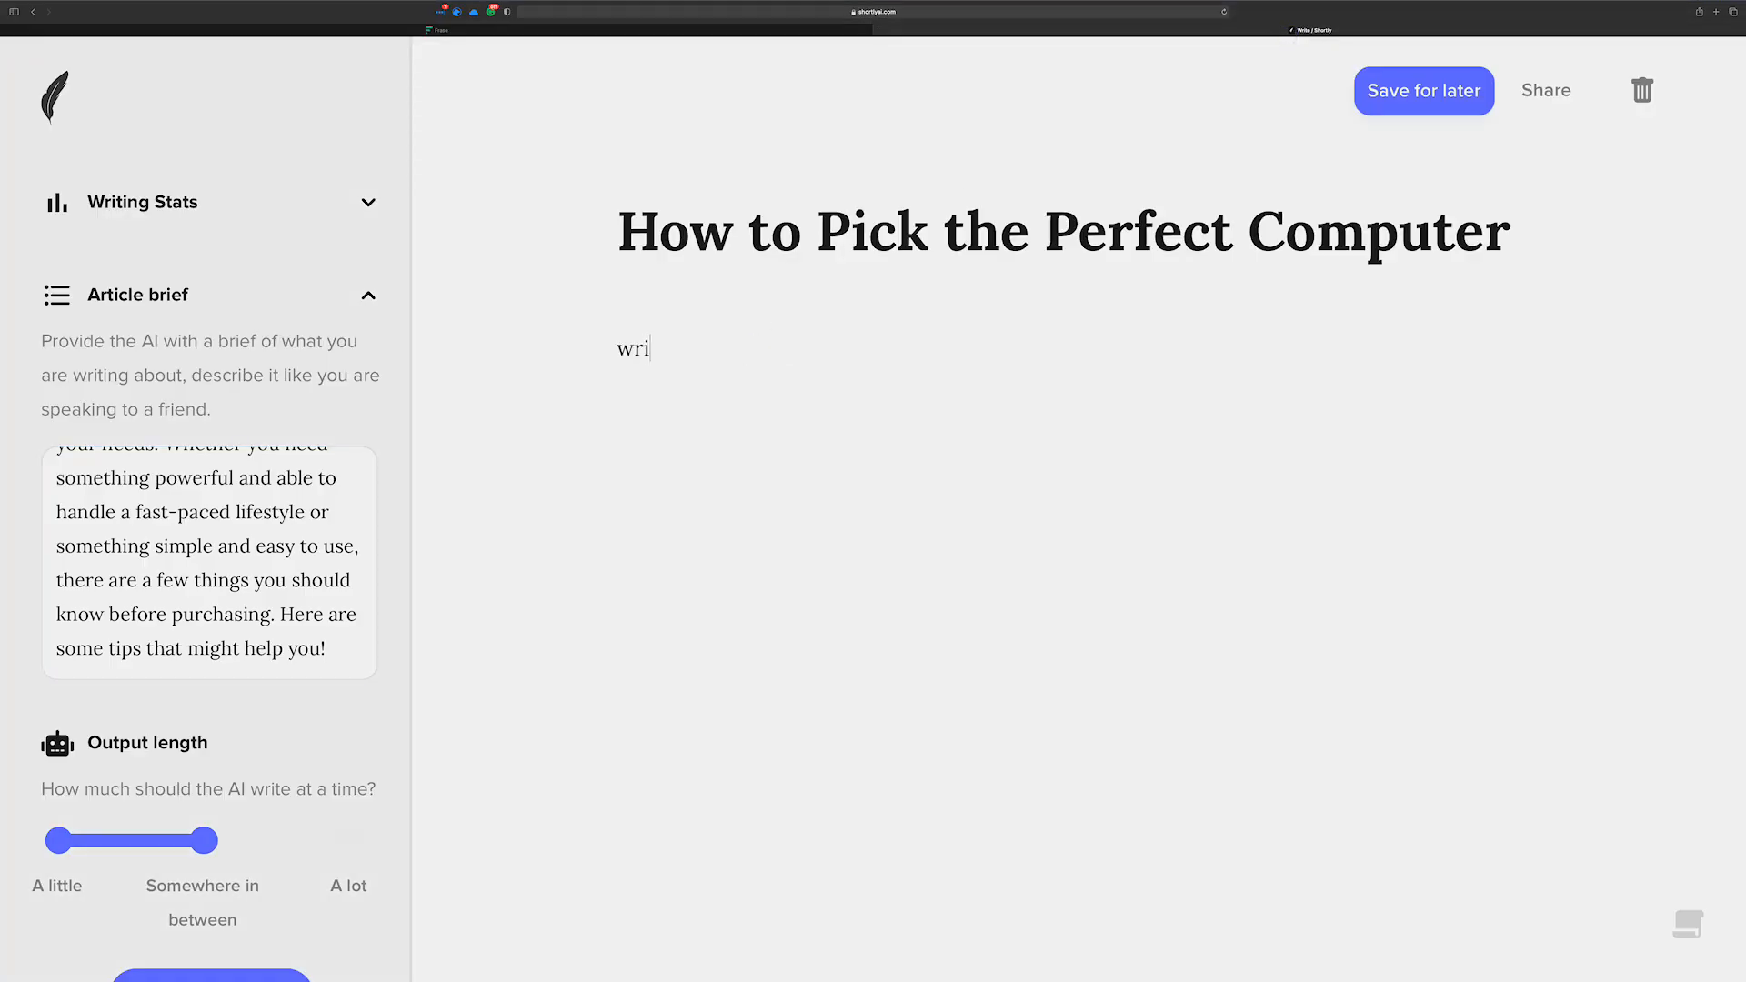
type("te an introduction for How to Pick the Perfect Computer")
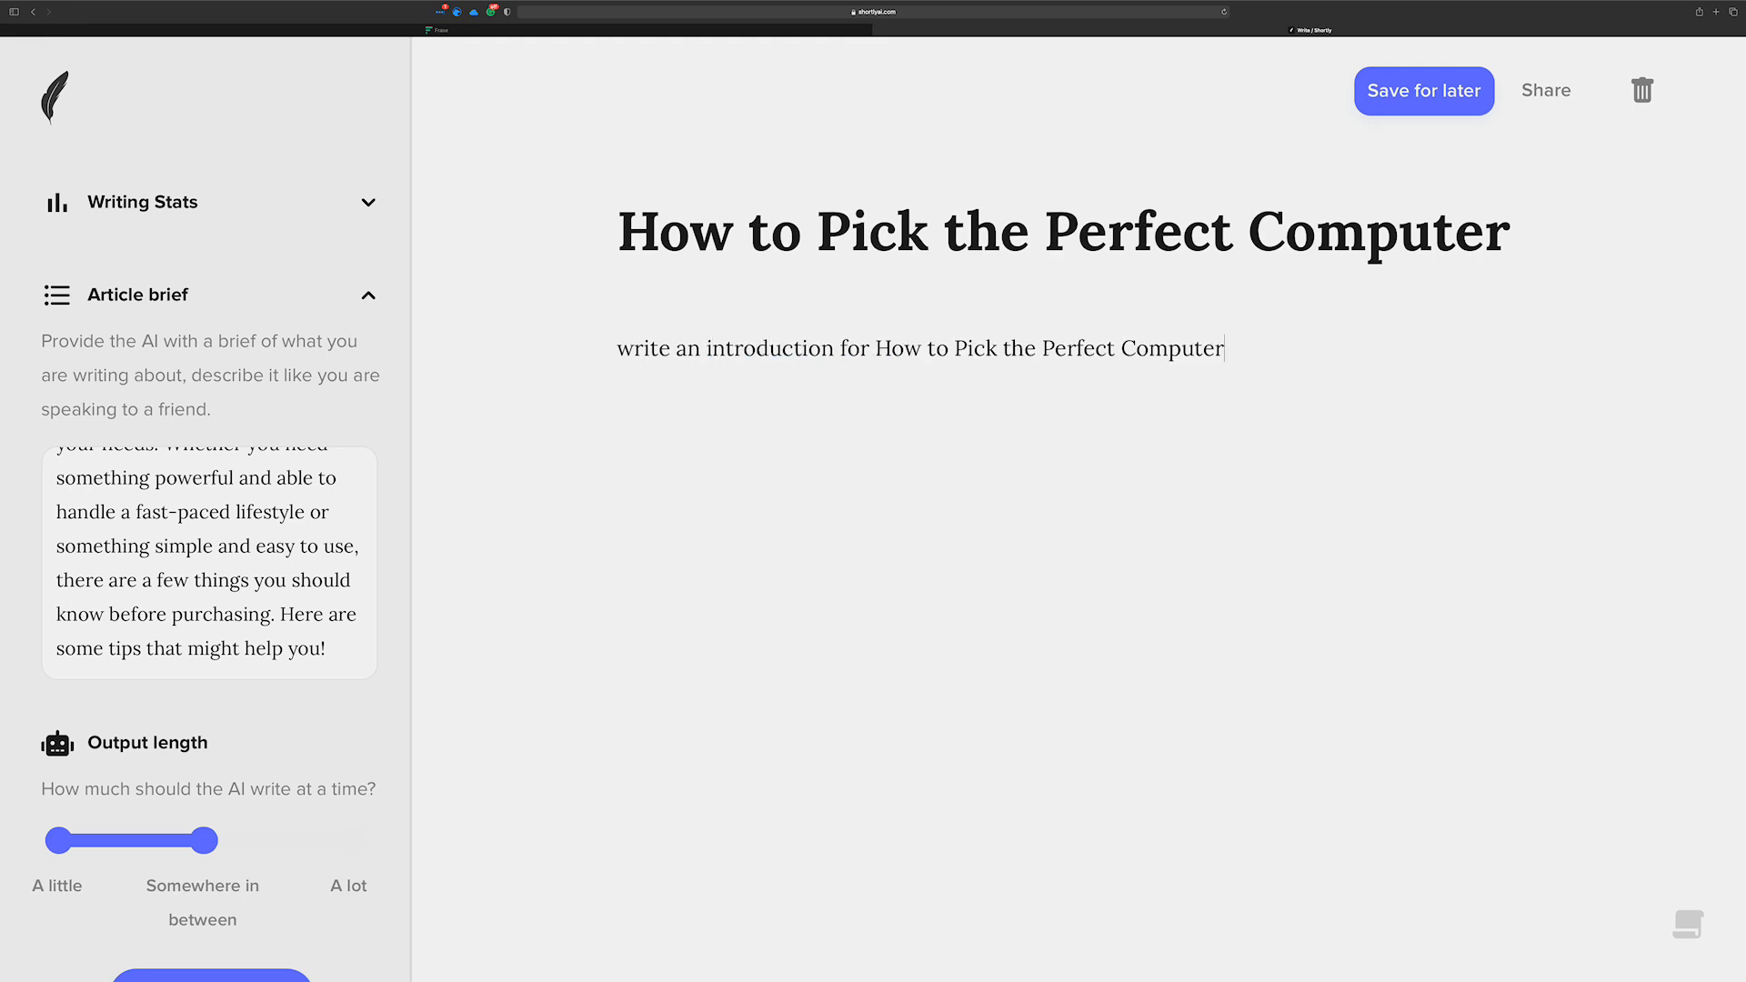
key("super+a")
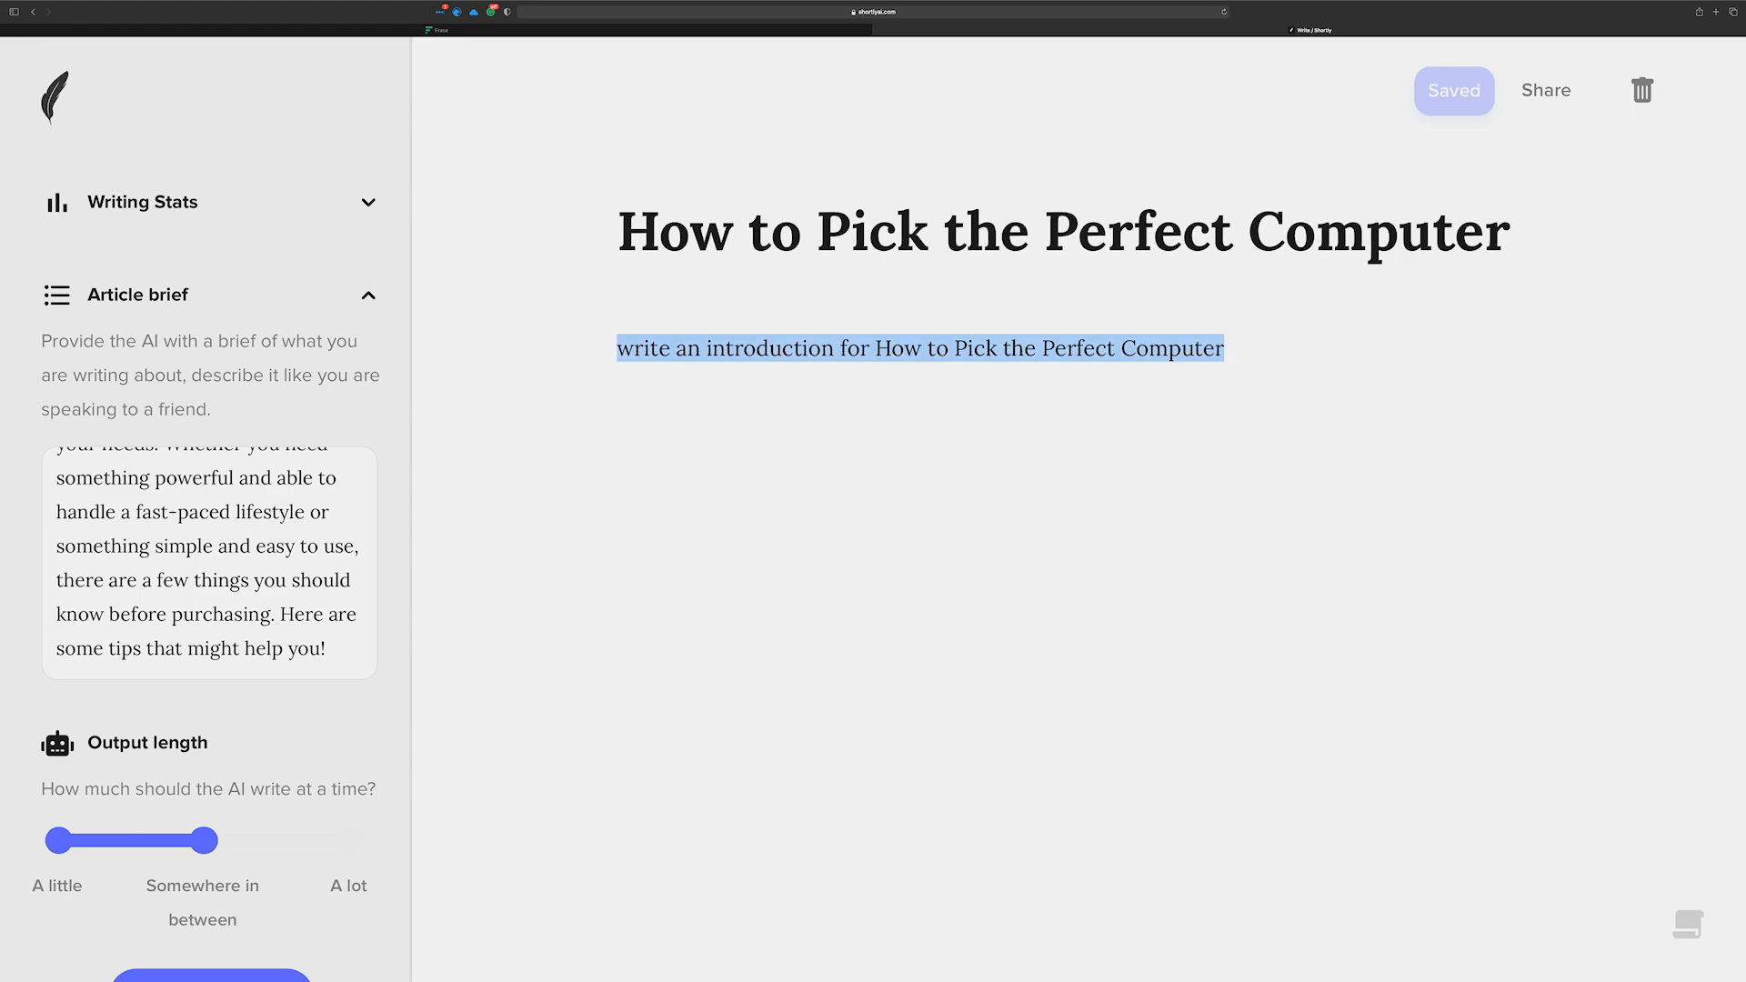
key("super+i")
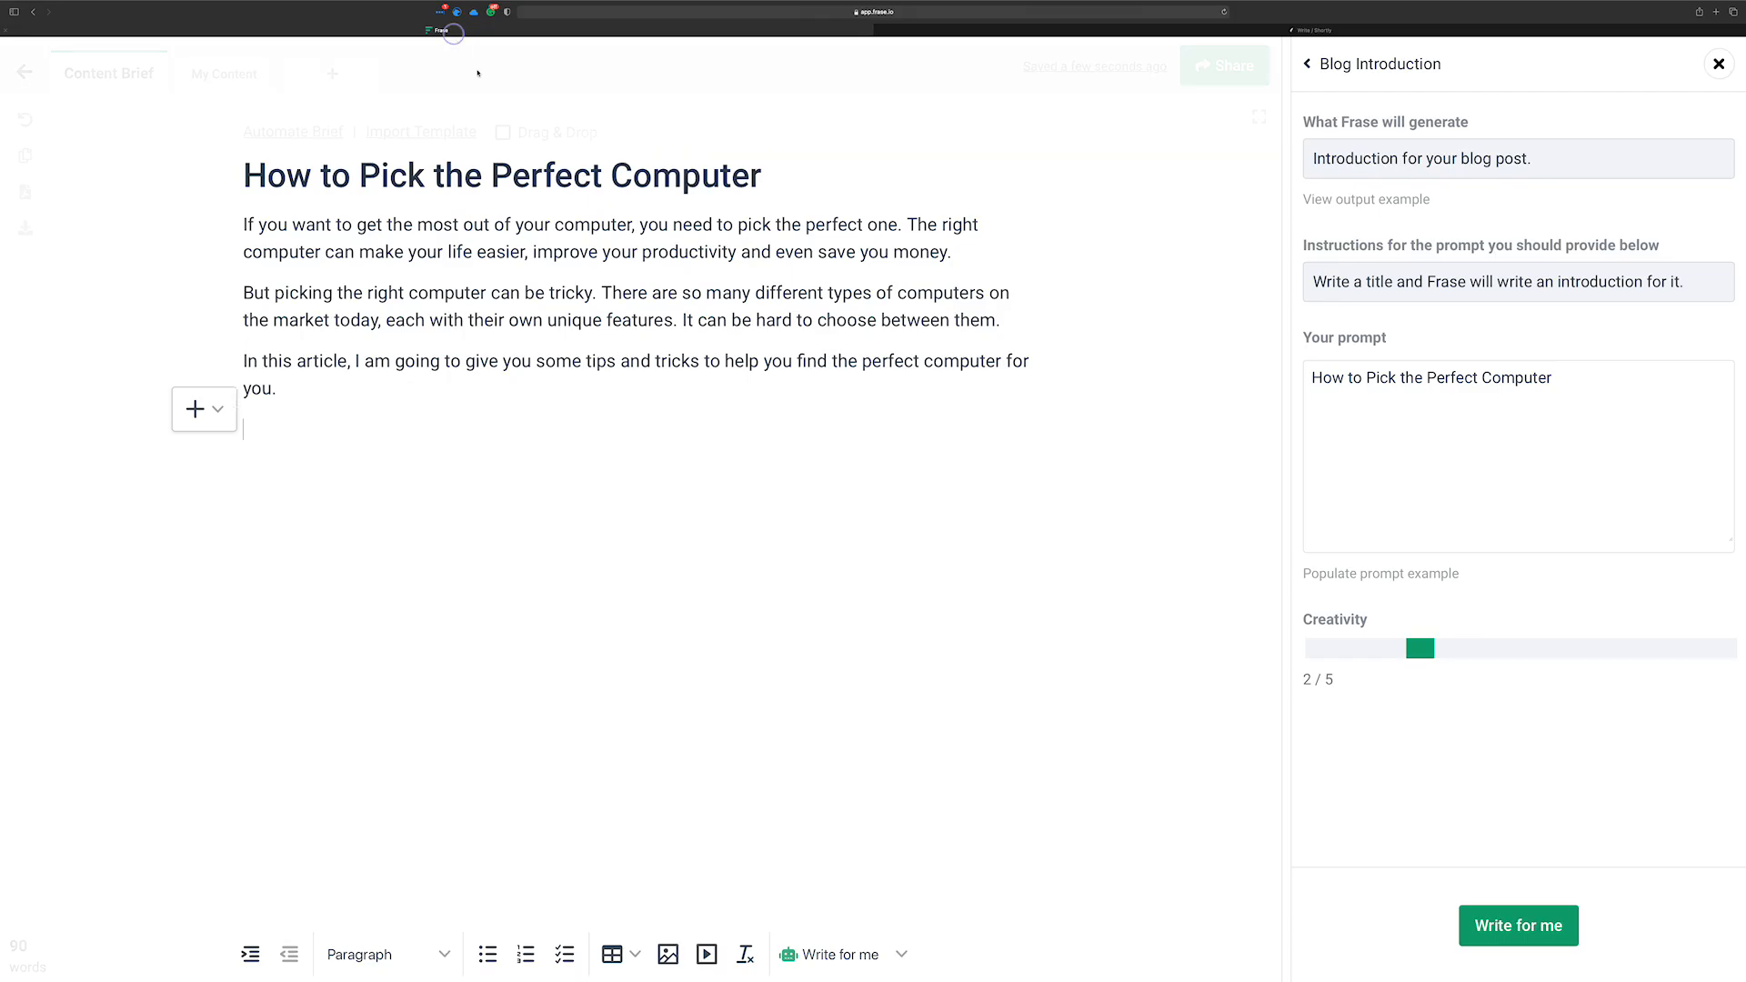
Review the generated introduction in Frase, return to Shortly and undo its AI introduction to run the same instruction again
left_click(446, 30)
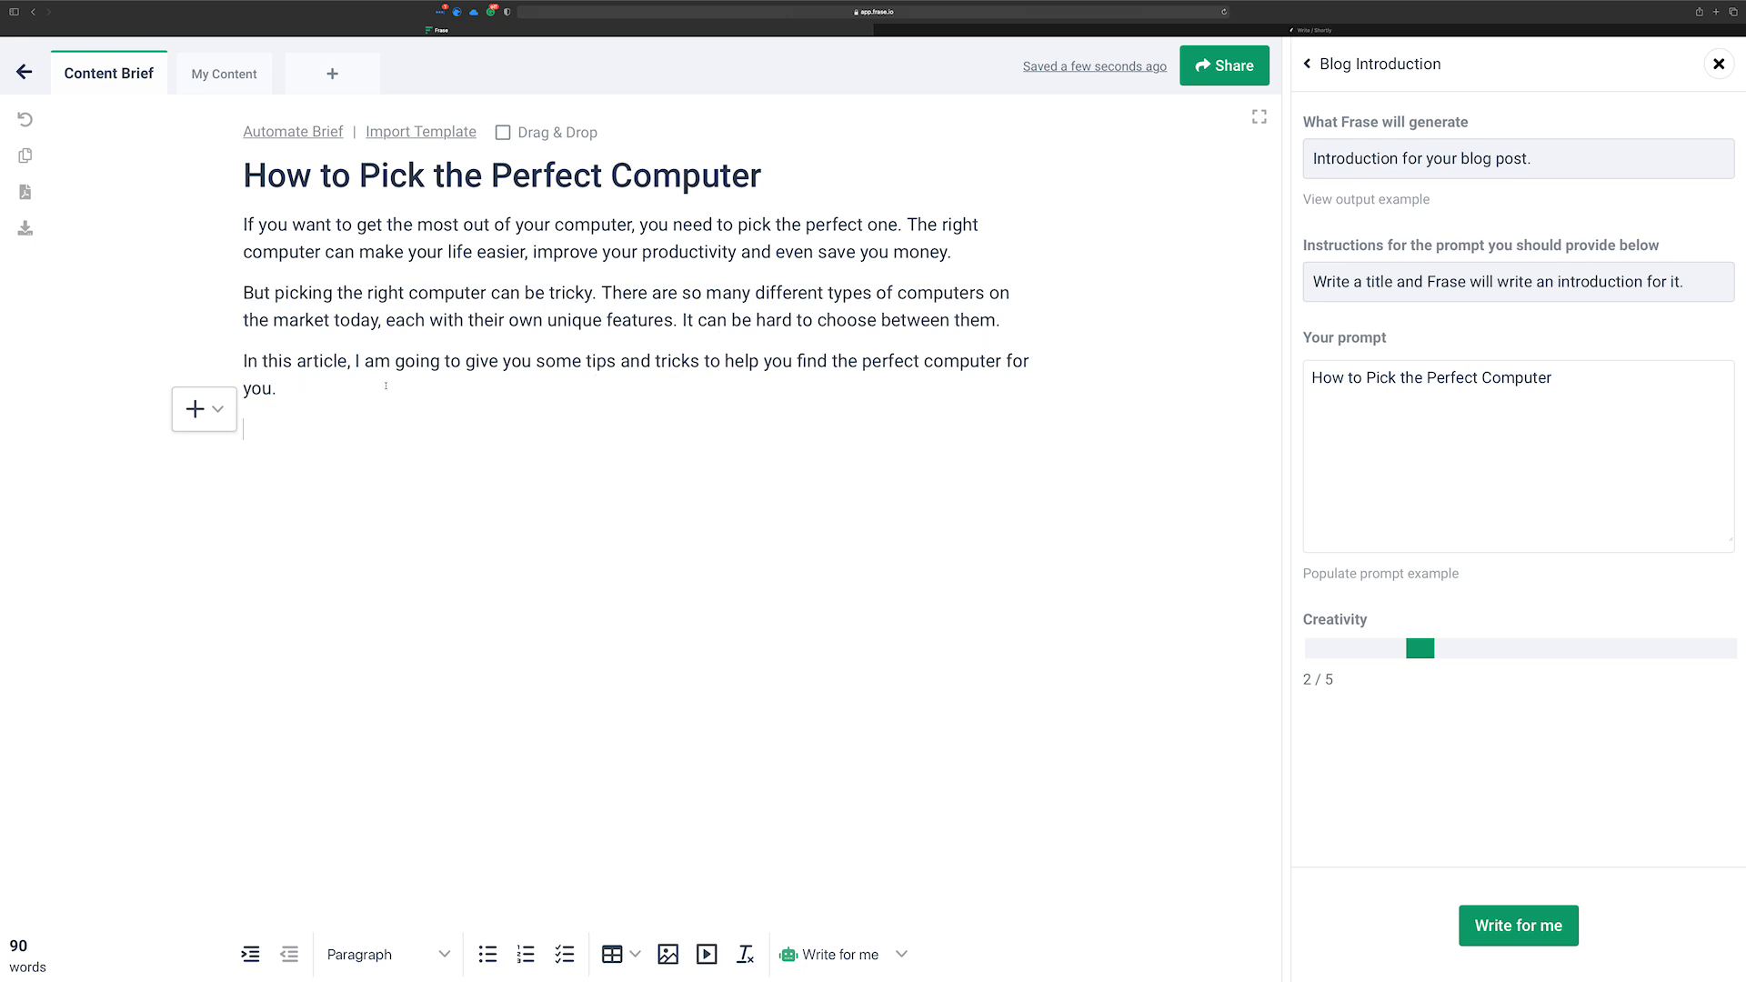
left_click(323, 386)
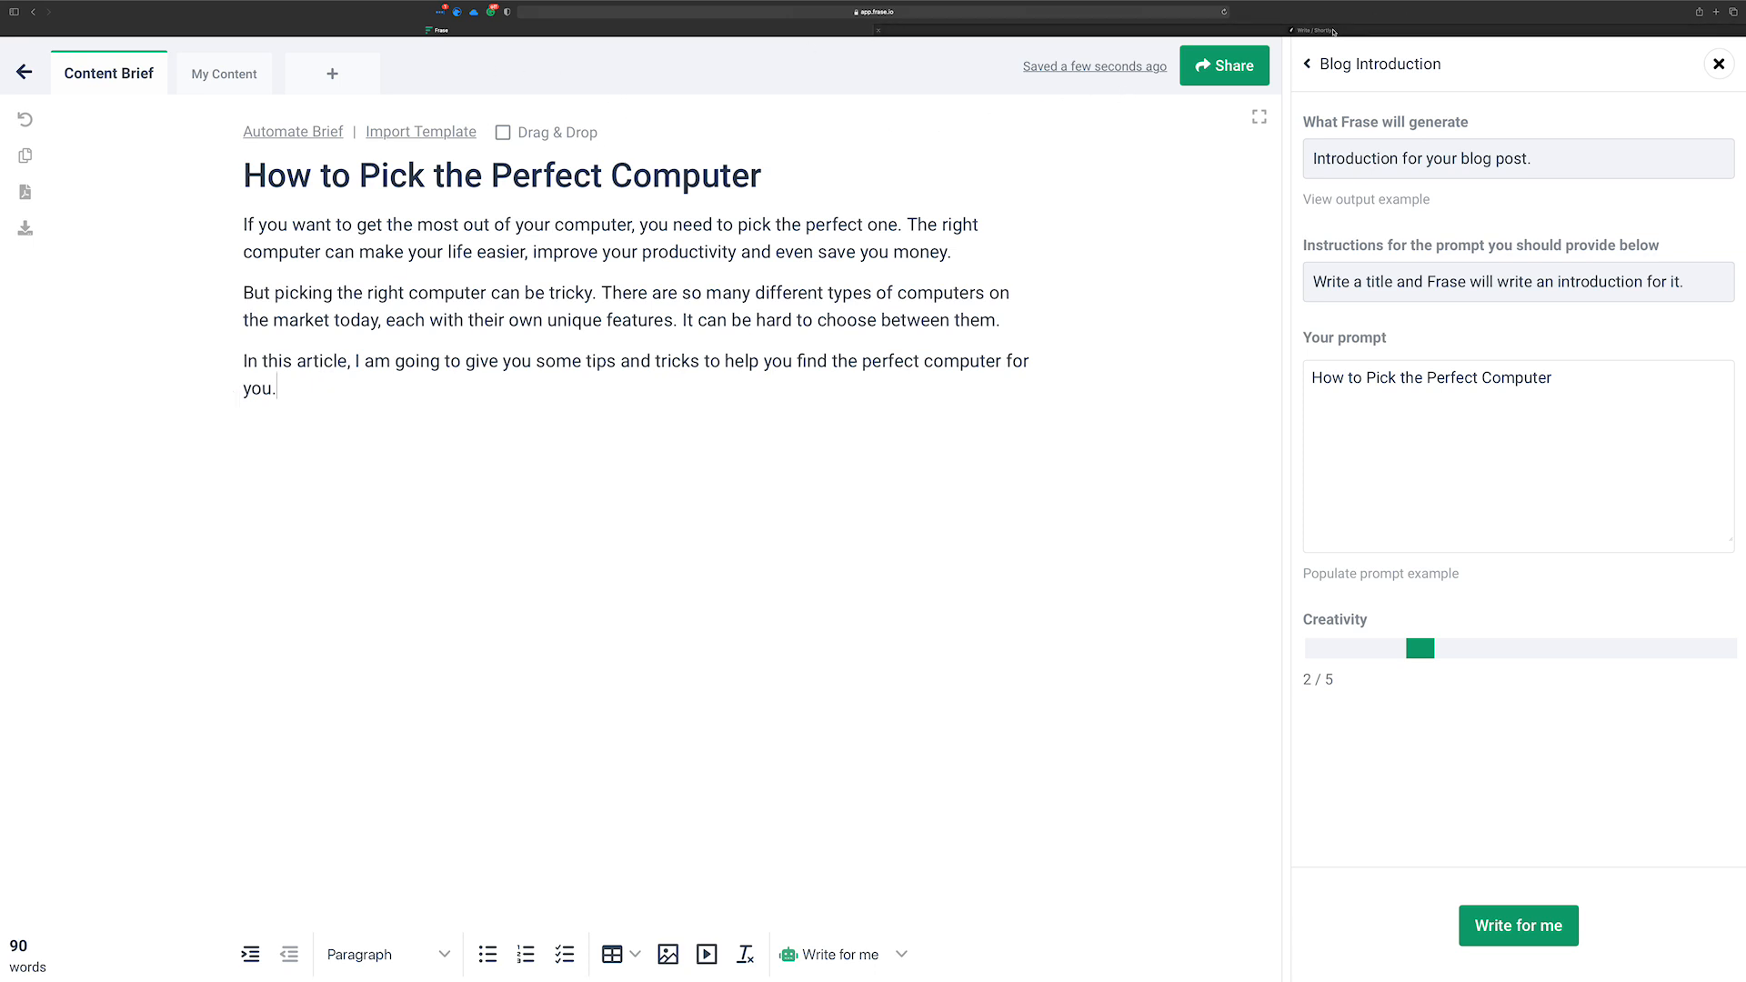
left_click(903, 33)
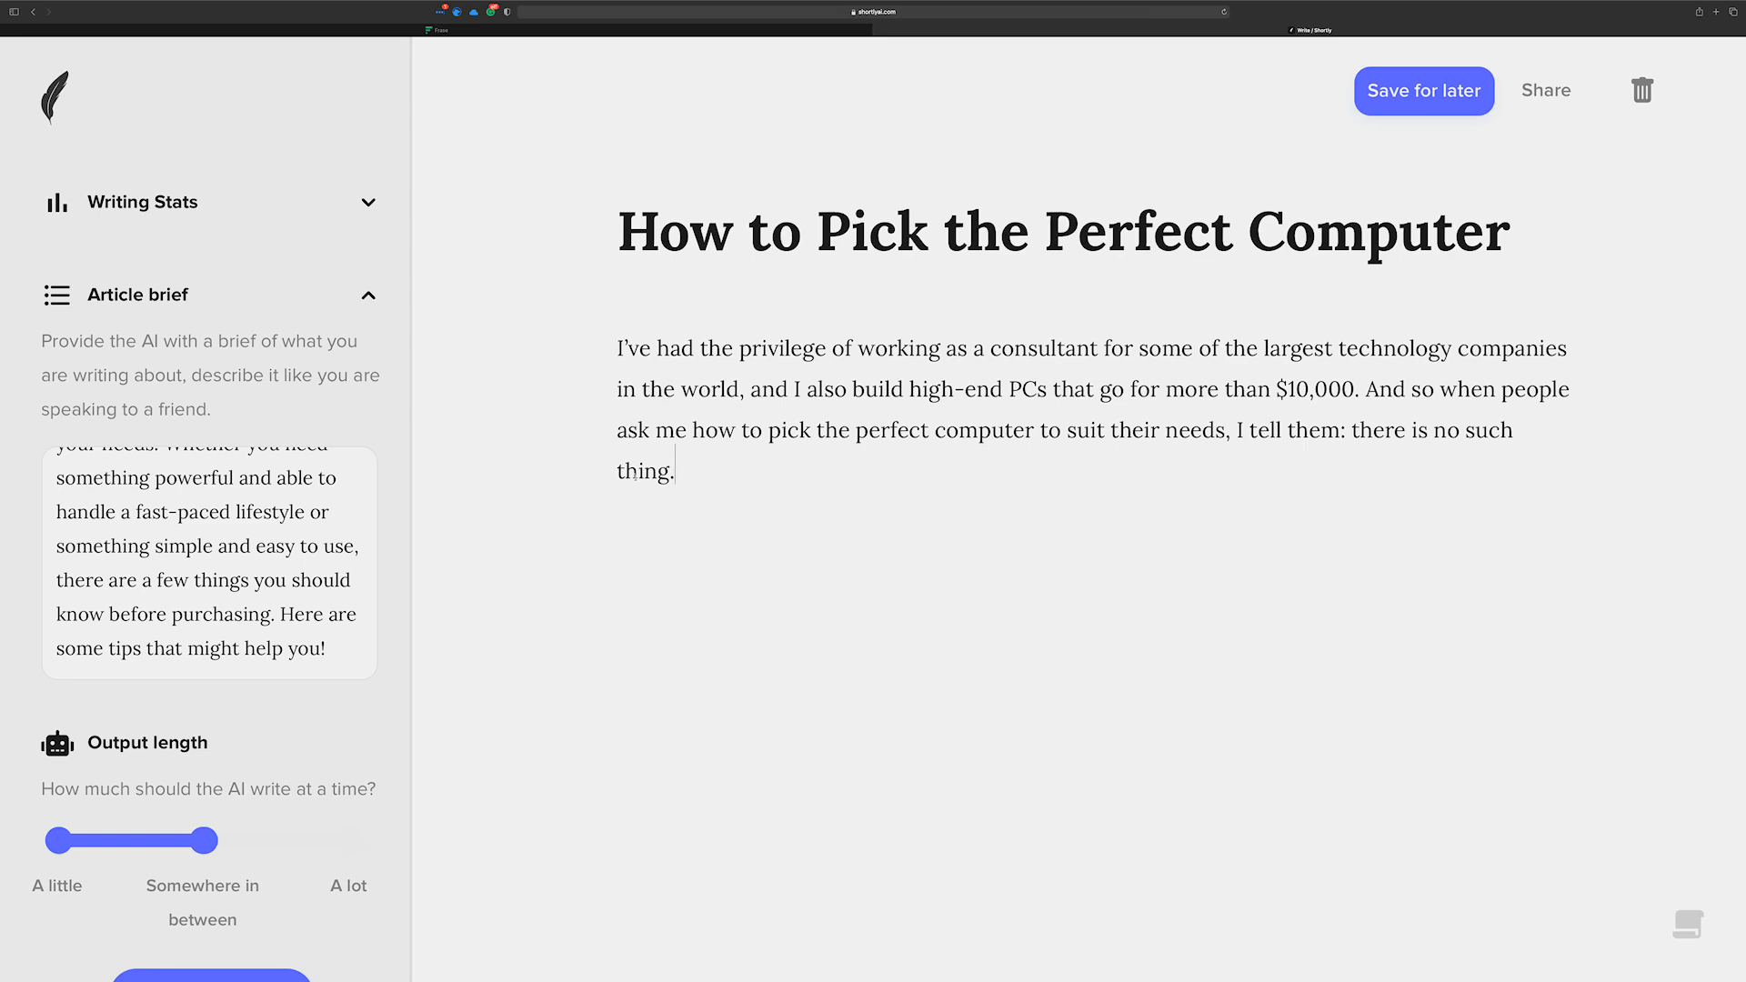
key("super+z")
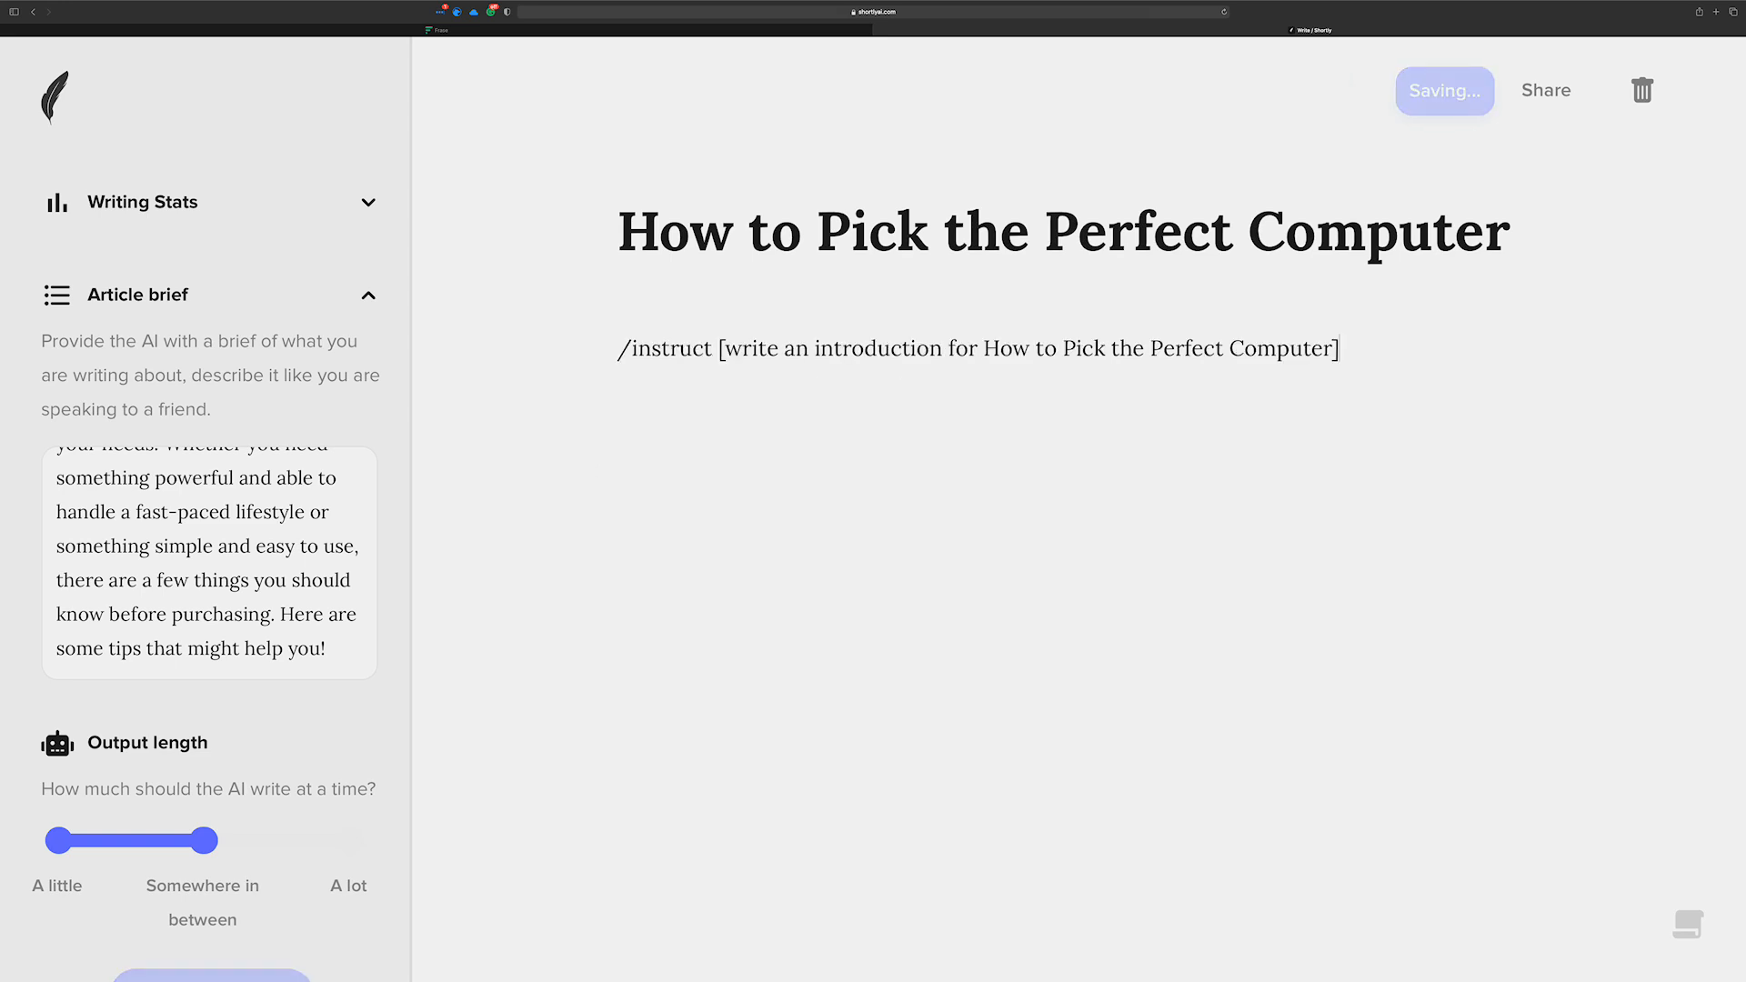
Switch to Frase and look over the available AI writing options below the introduction
left_click(465, 31)
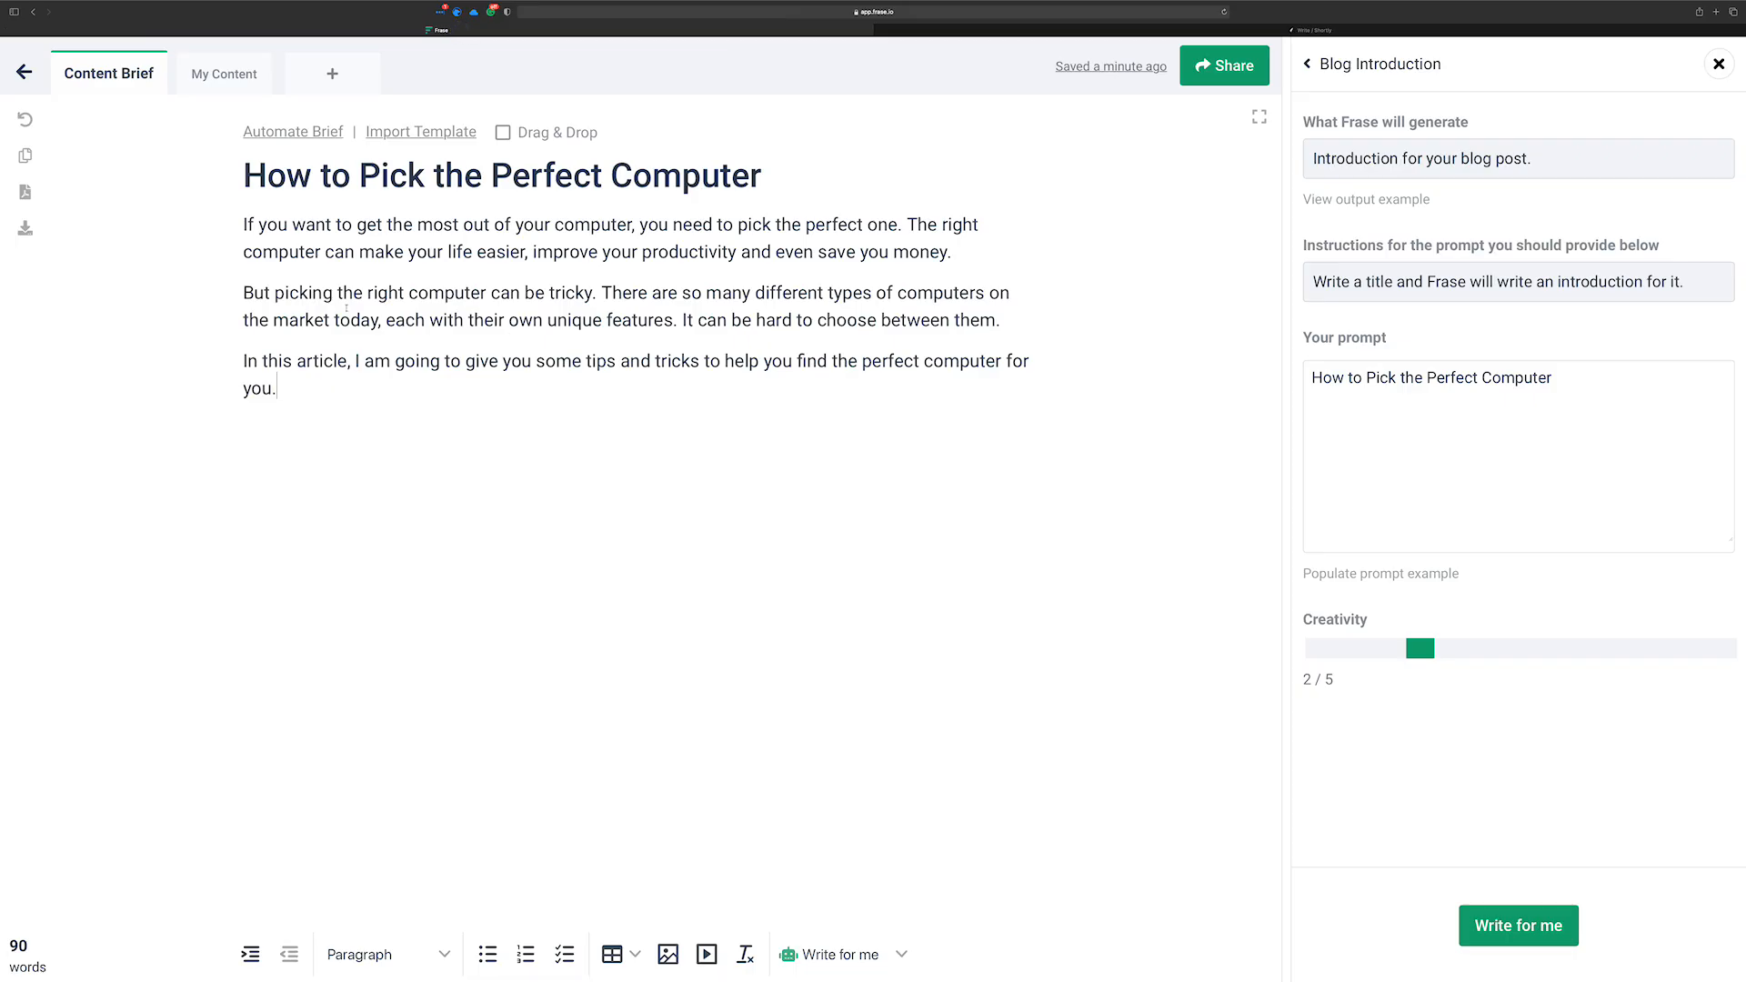
key("Return")
left_click(901, 954)
mouse_move(971, 827)
left_click(271, 382)
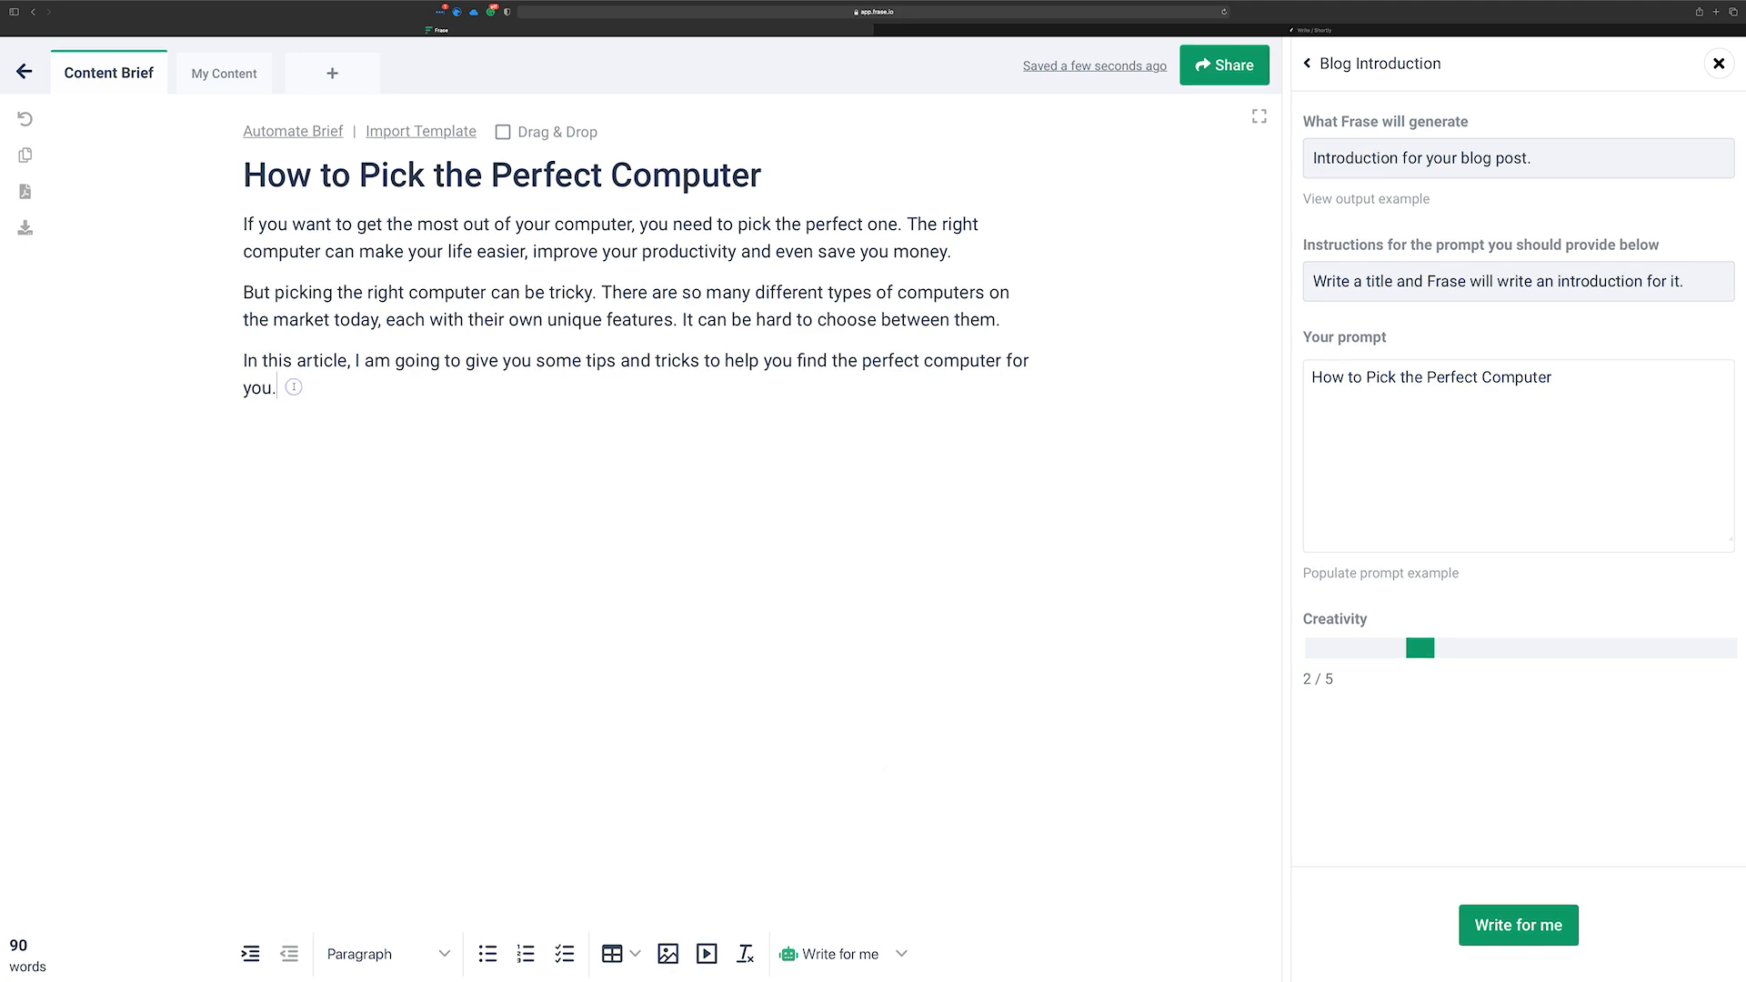
Copy the three-paragraph introduction and paste it over the AI-written paragraph in the Shortly article
left_click_drag(276, 389, 234, 224)
key("super+c")
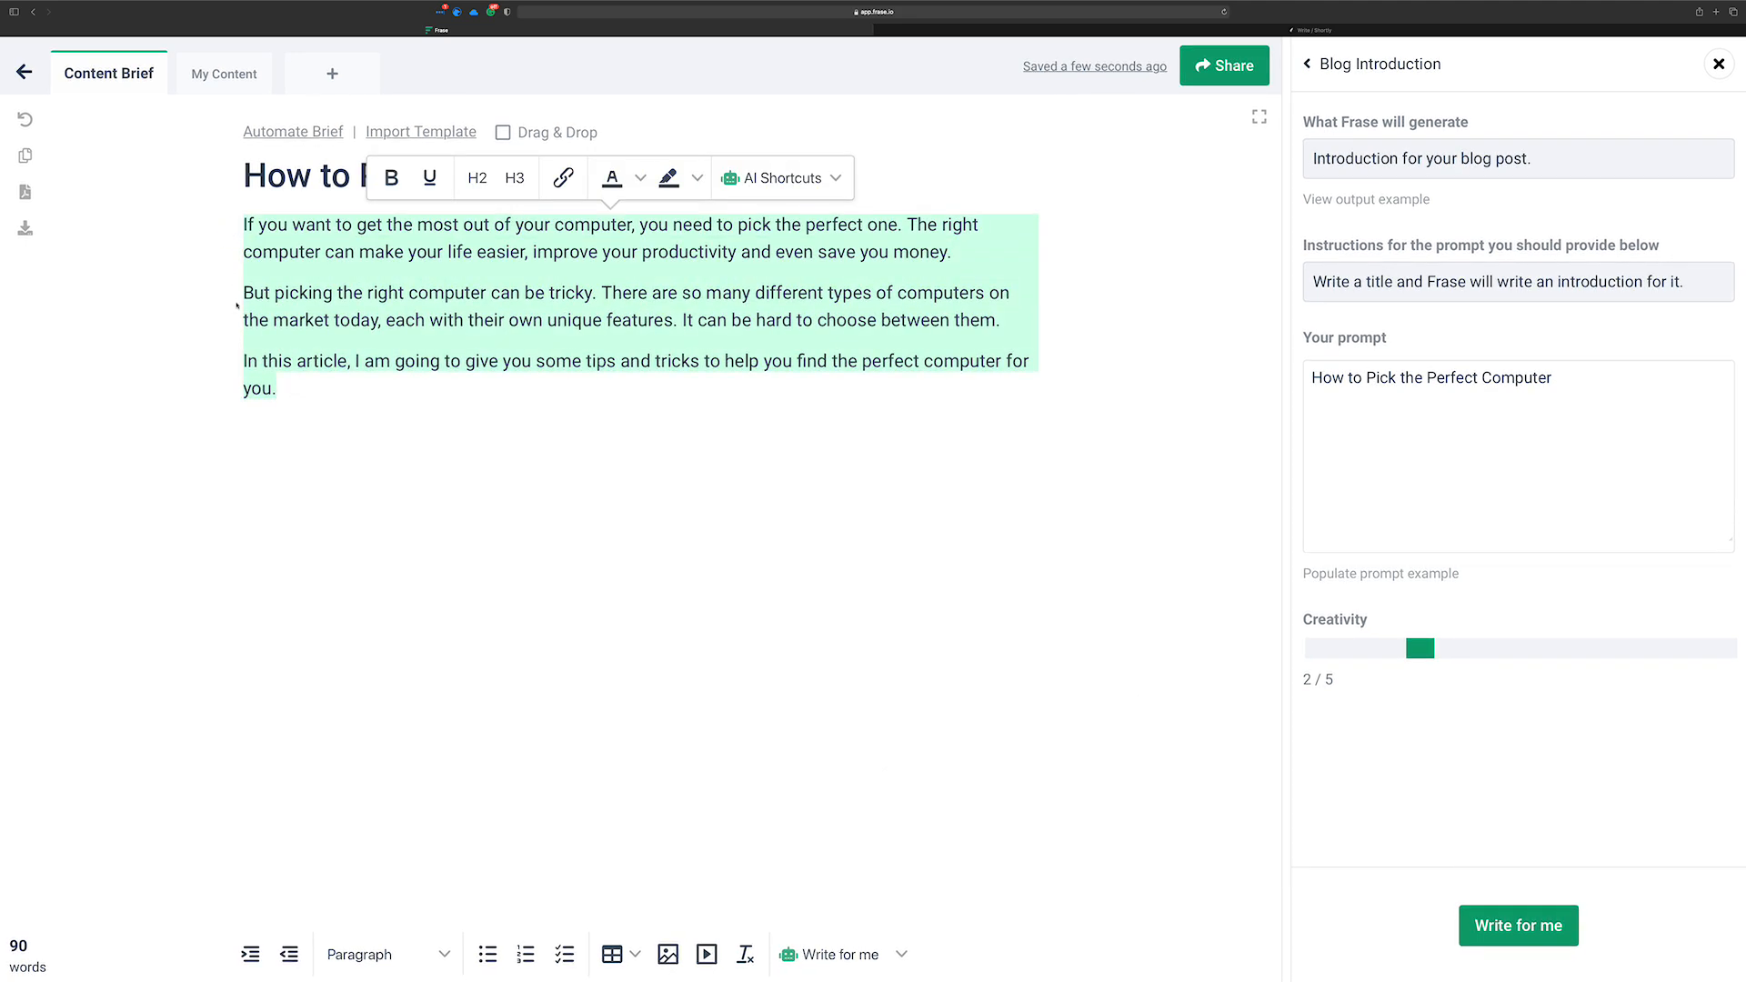
left_click(1324, 30)
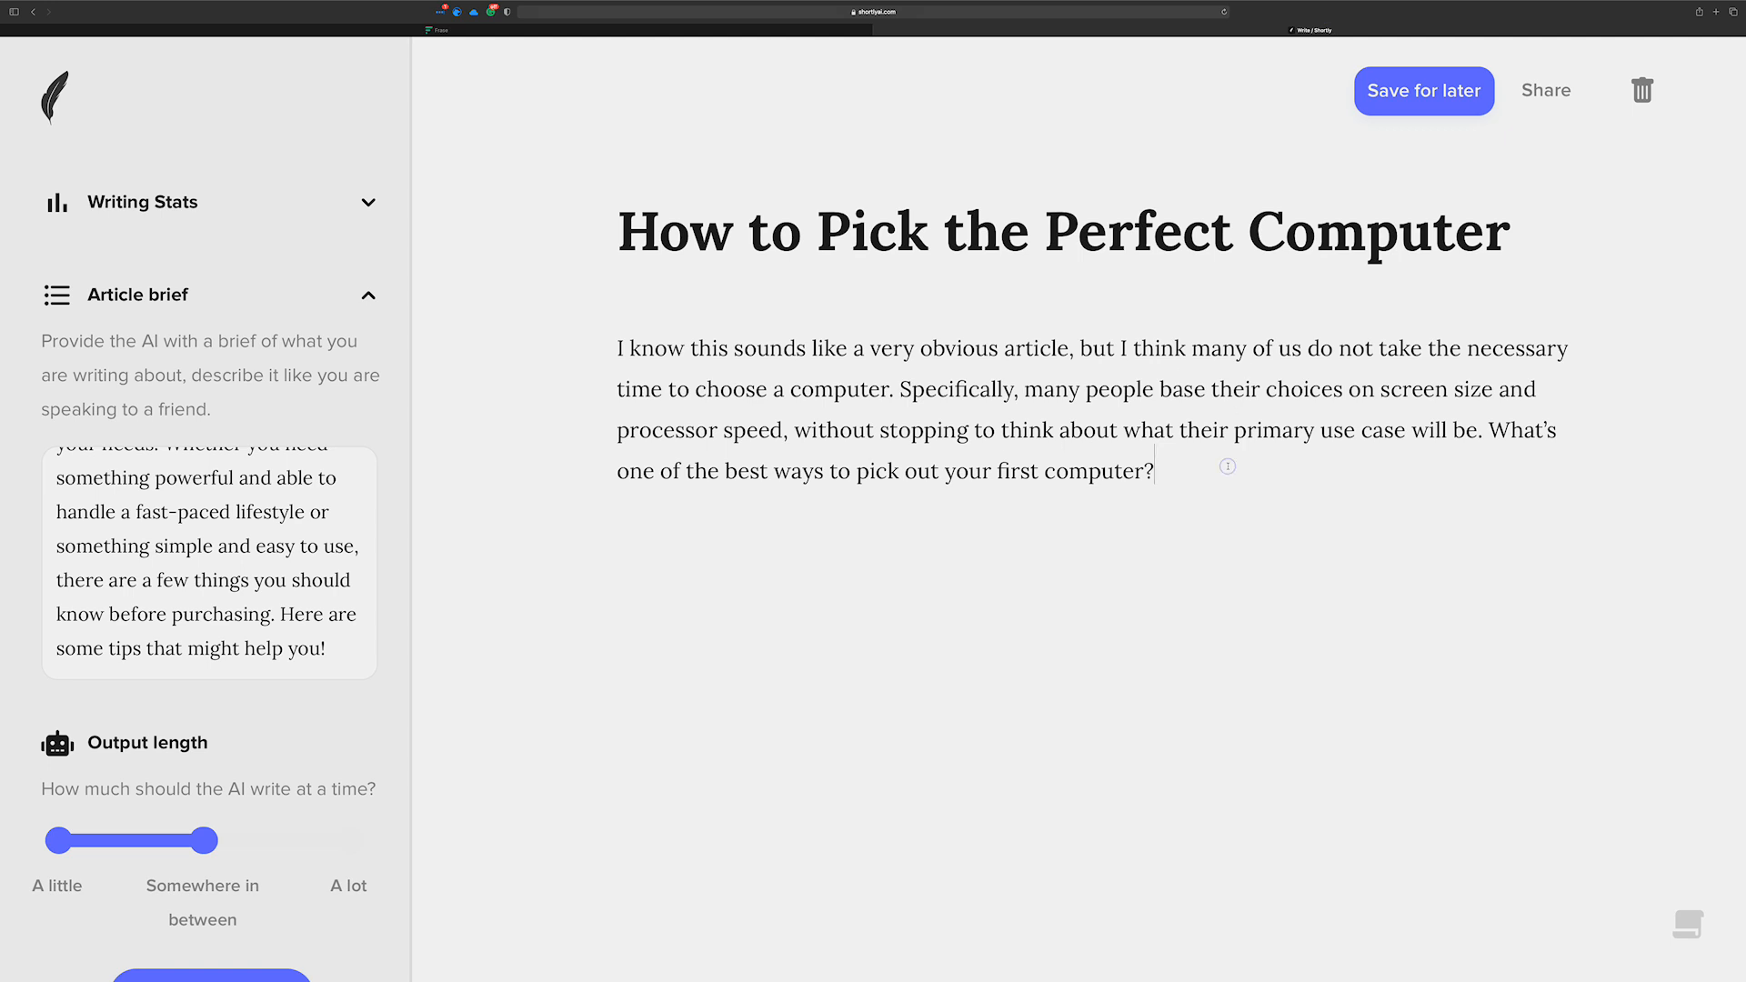
left_click_drag(1243, 463, 471, 320)
key("super+v")
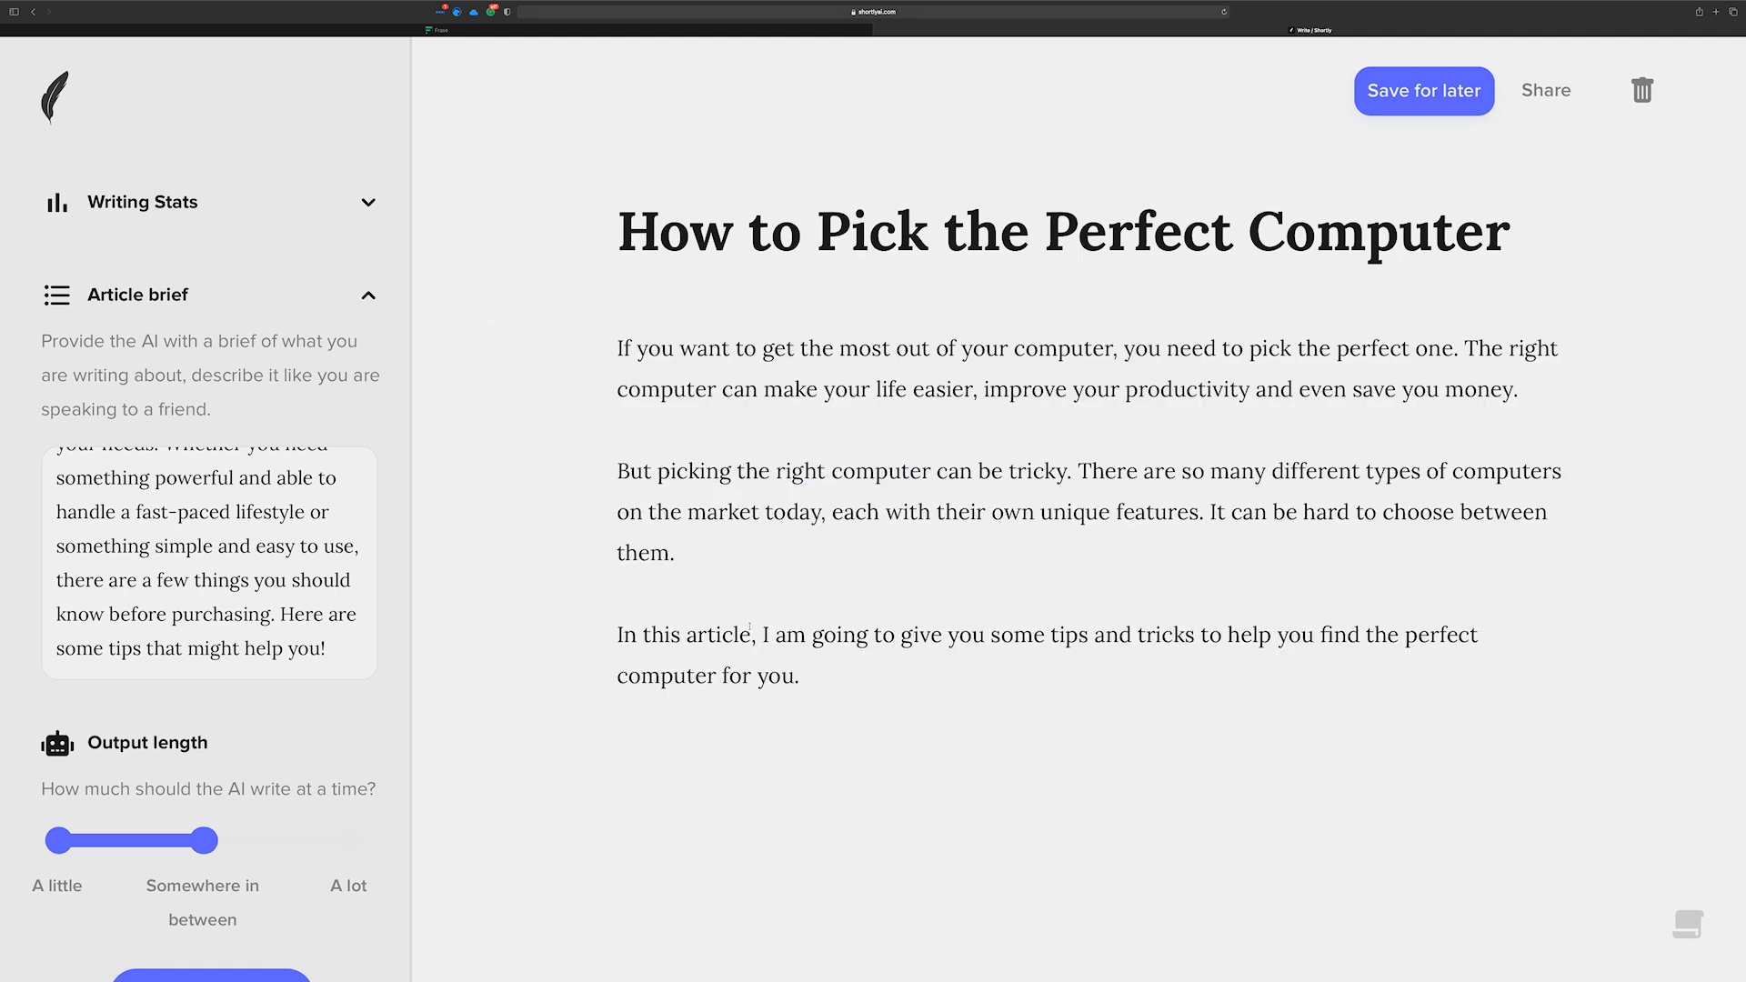
Add the line "write an outline for the above" below the introduction and run it as an AI instruction
left_click(708, 601)
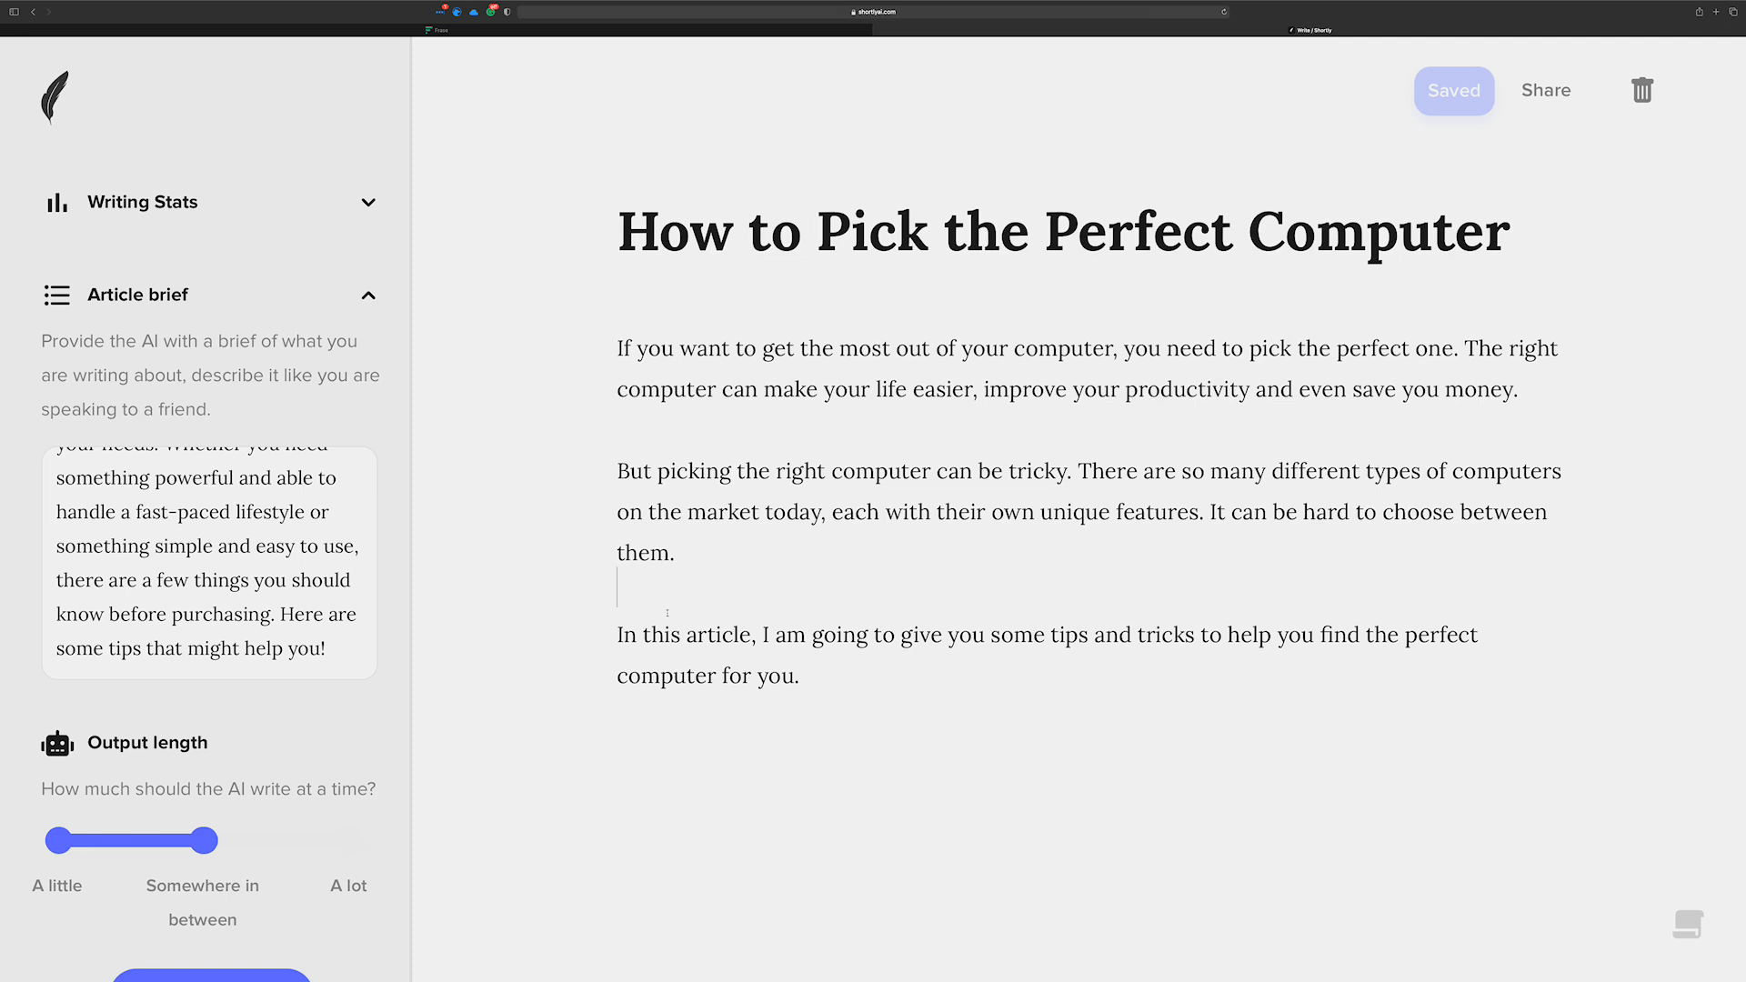
left_click(859, 660)
scroll(860, 661, "down", 1)
key("Return")
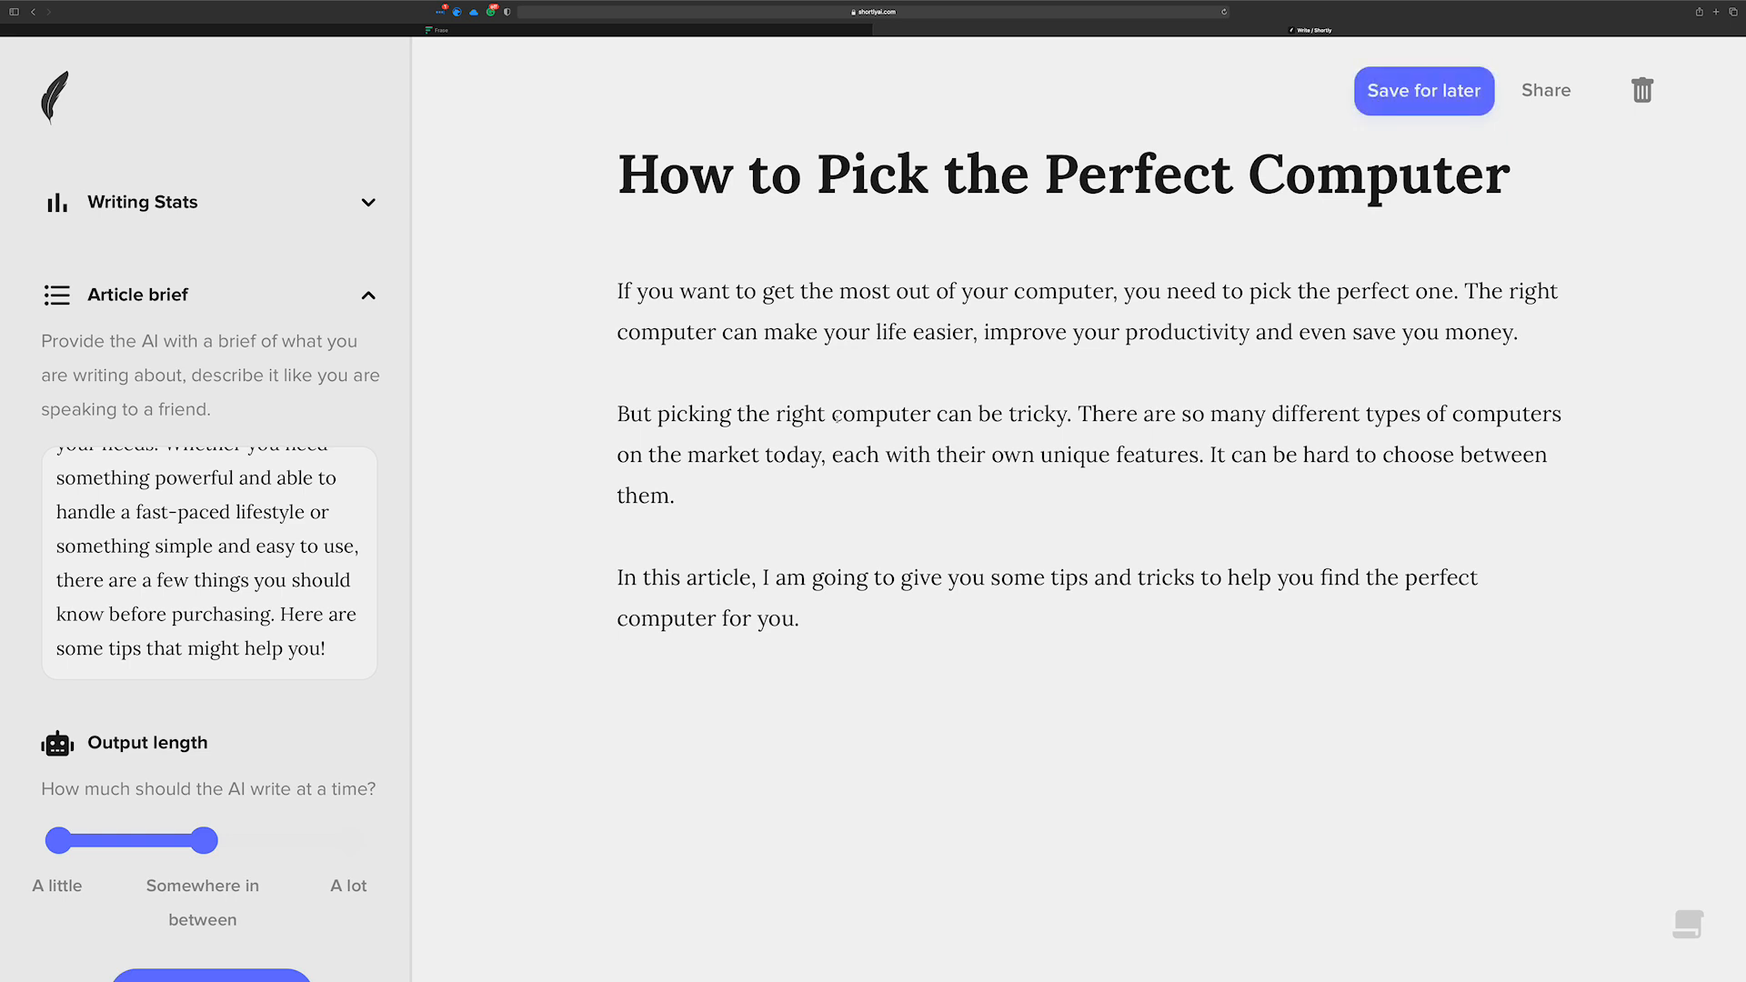
type("/")
key("BackSpace")
type("write an a")
key("BackSpace")
type("outl")
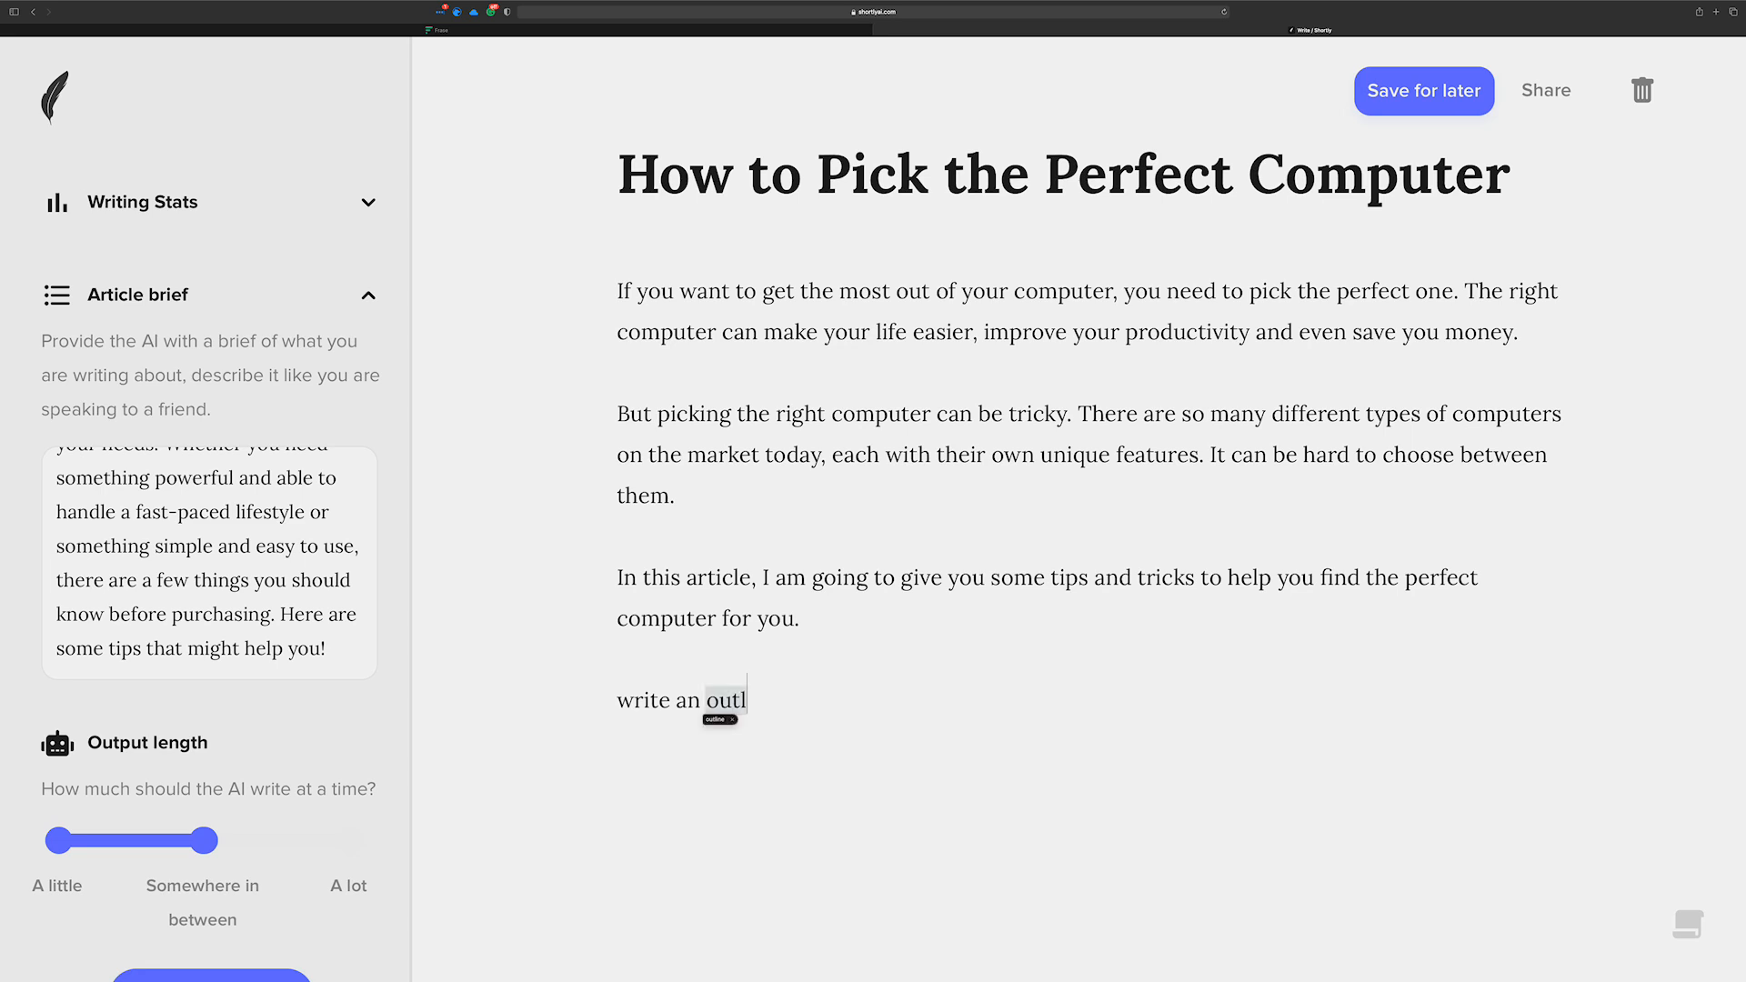
type("ine for the above")
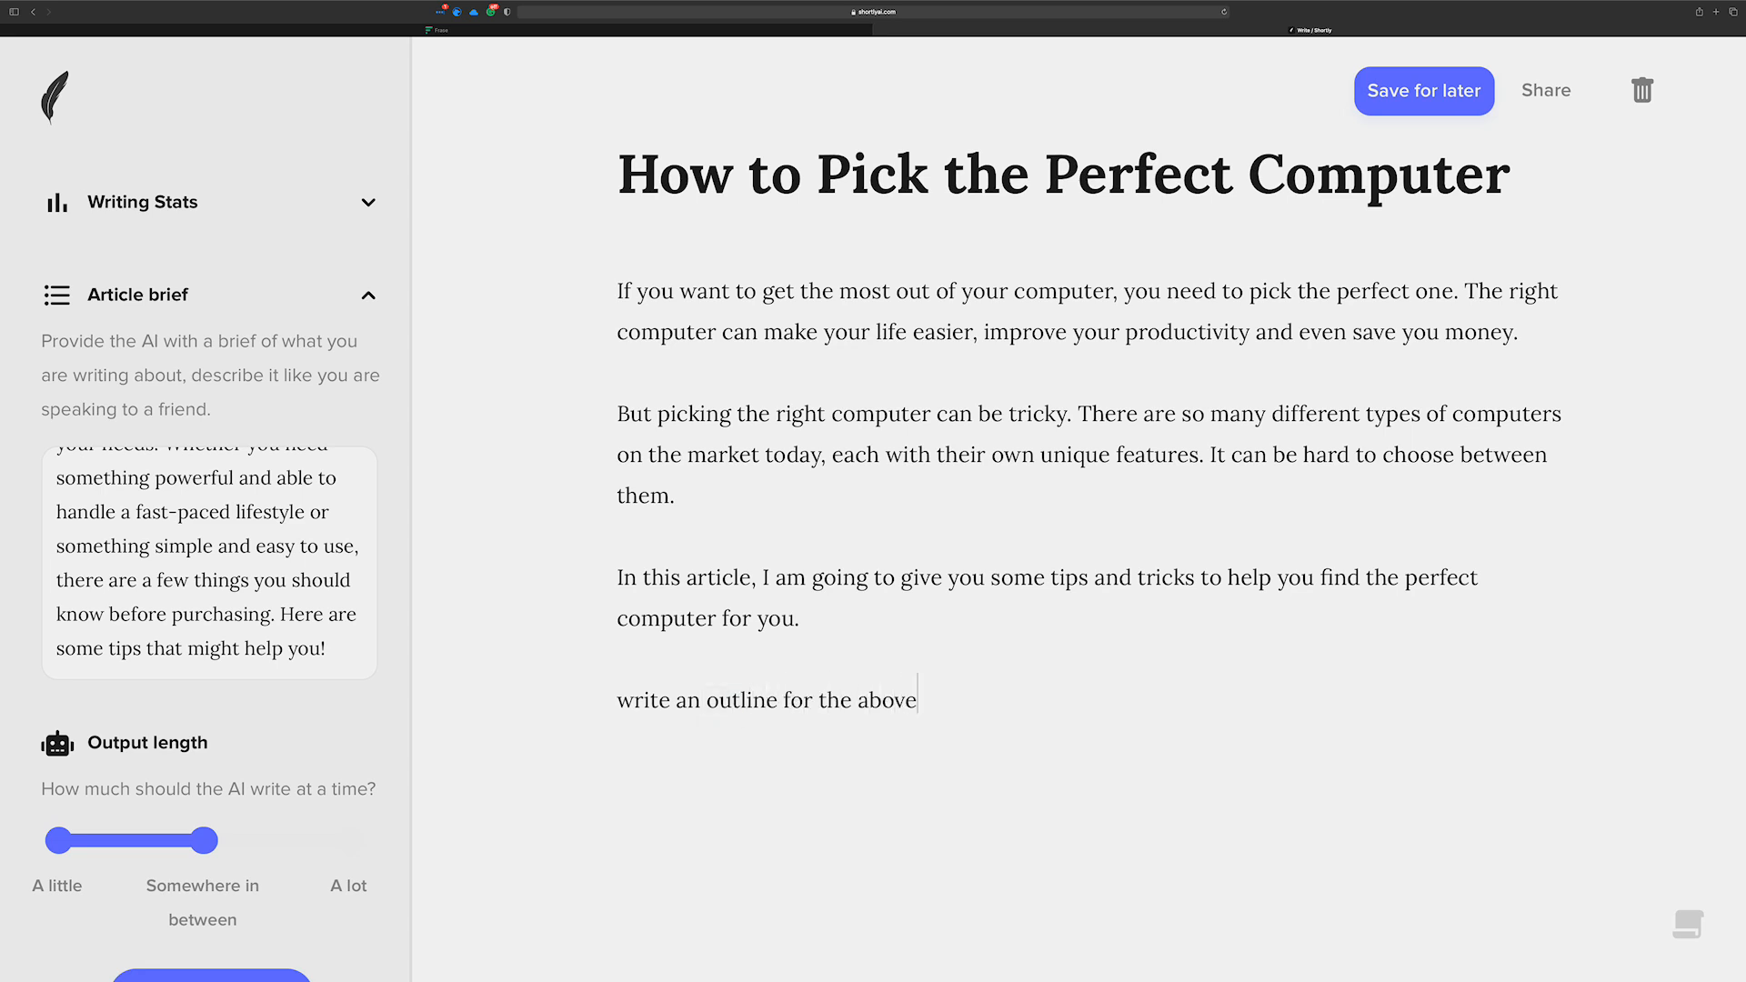
key("super+shift+Left")
key("super+i")
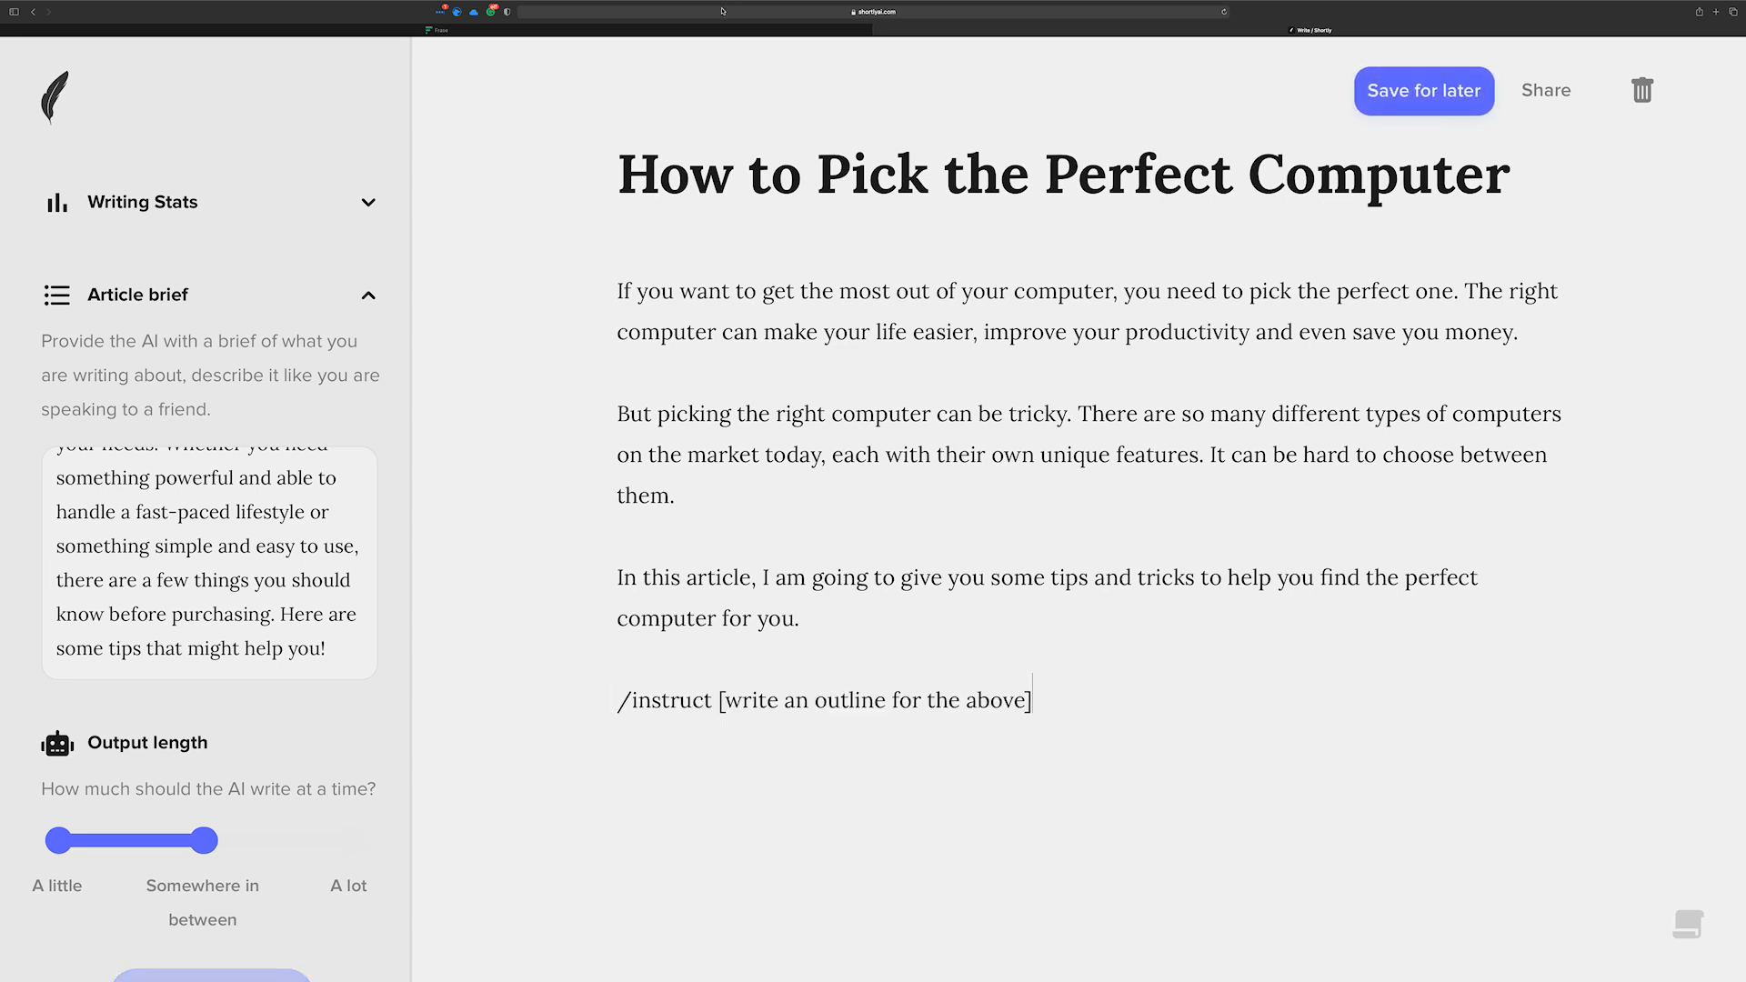
Switch to Frase and have the AI generate a numbered outline of questions below the introduction
left_click(649, 30)
left_click(571, 405)
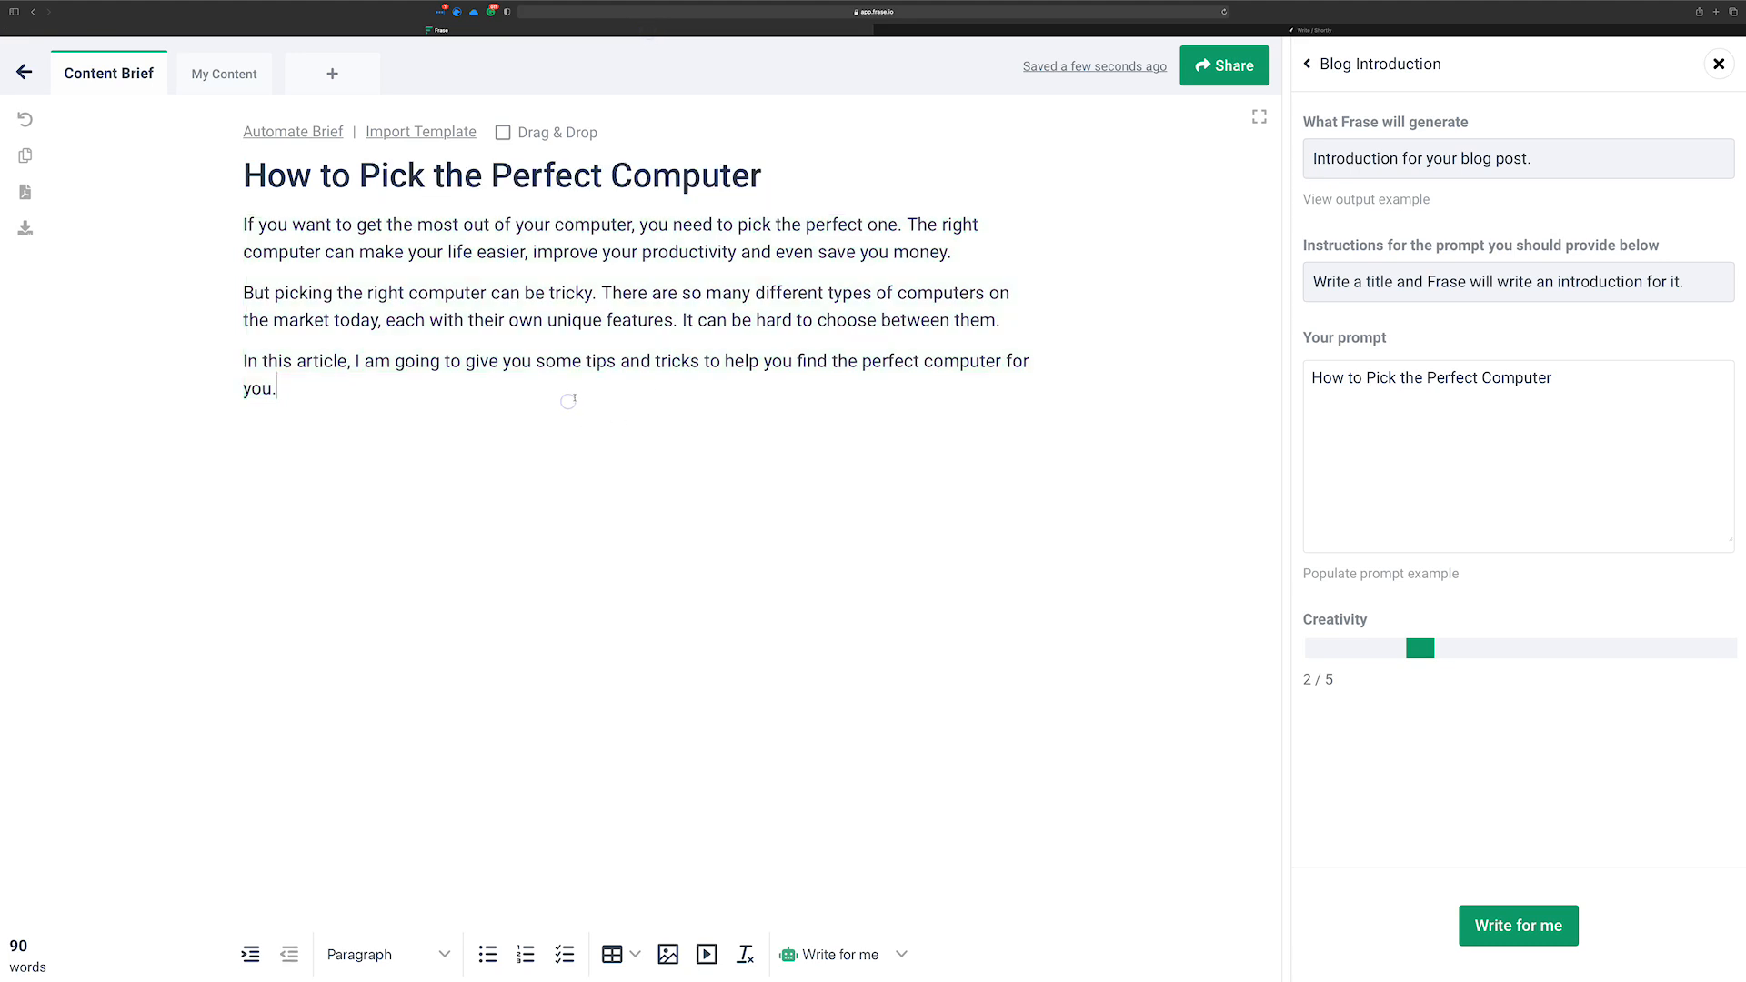
left_click(901, 954)
mouse_move(961, 797)
left_click(1153, 866)
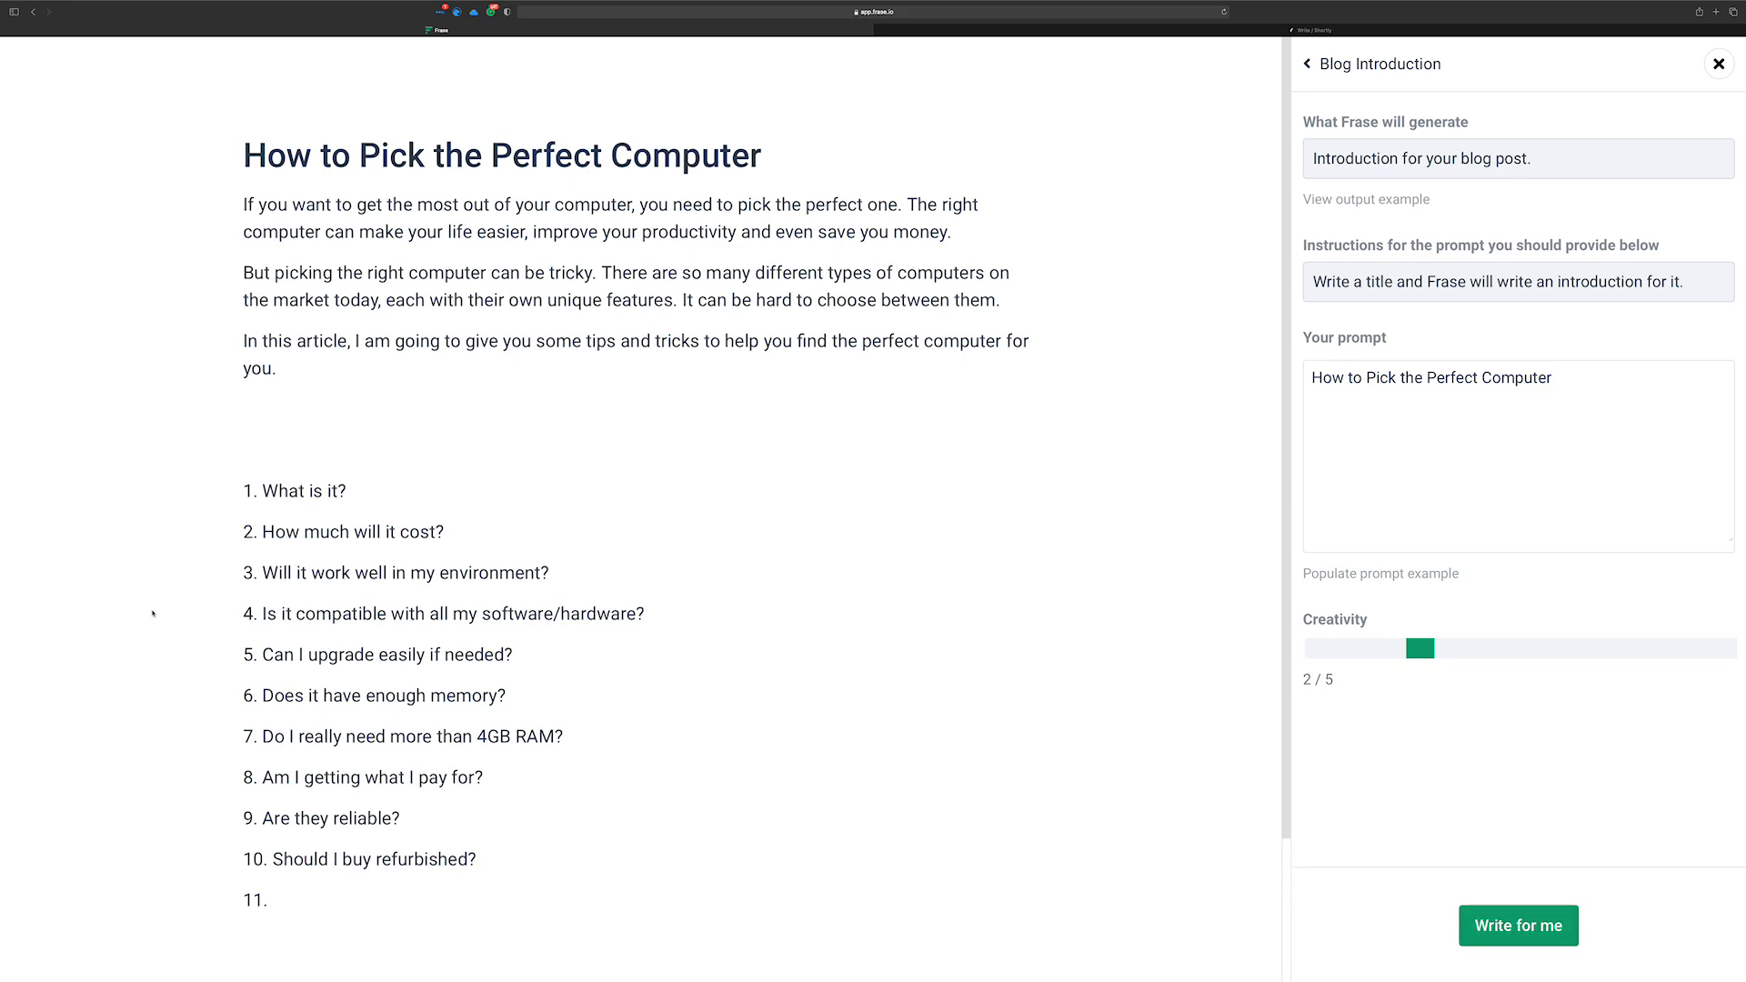
Change the RAM amount in outline question 7 to 16GB and remove the empty item 11
scroll(553, 786, "down", 2)
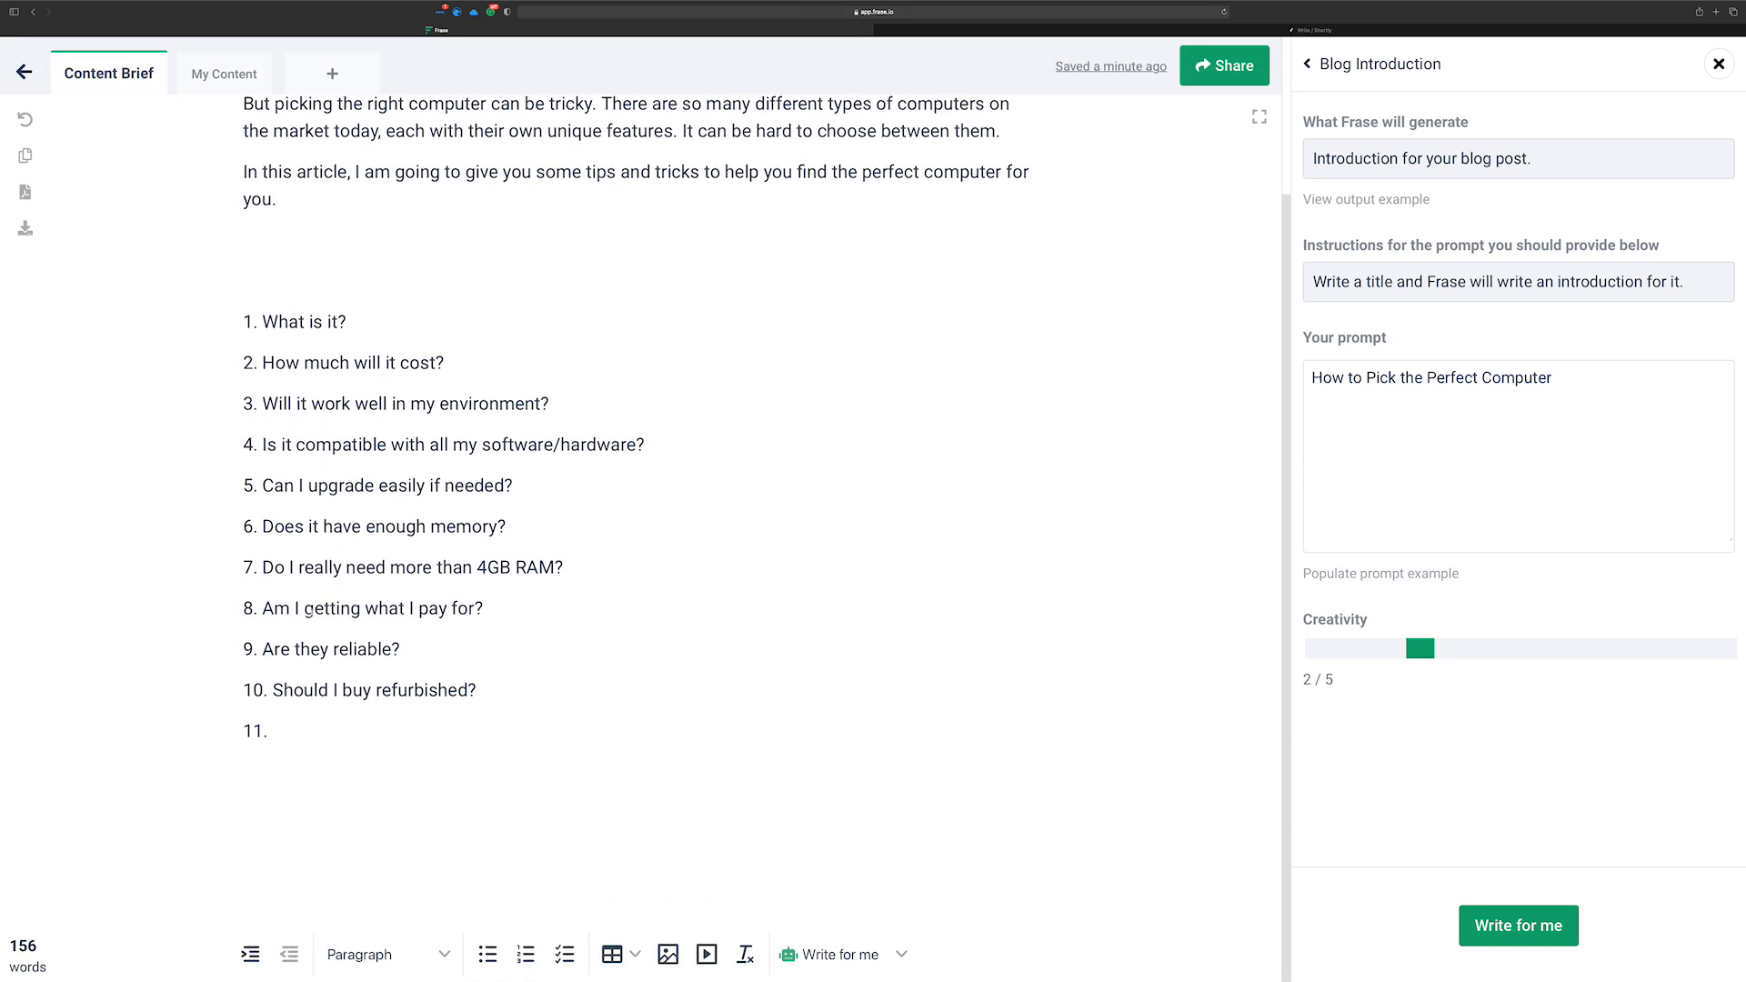
left_click(479, 568)
type("16")
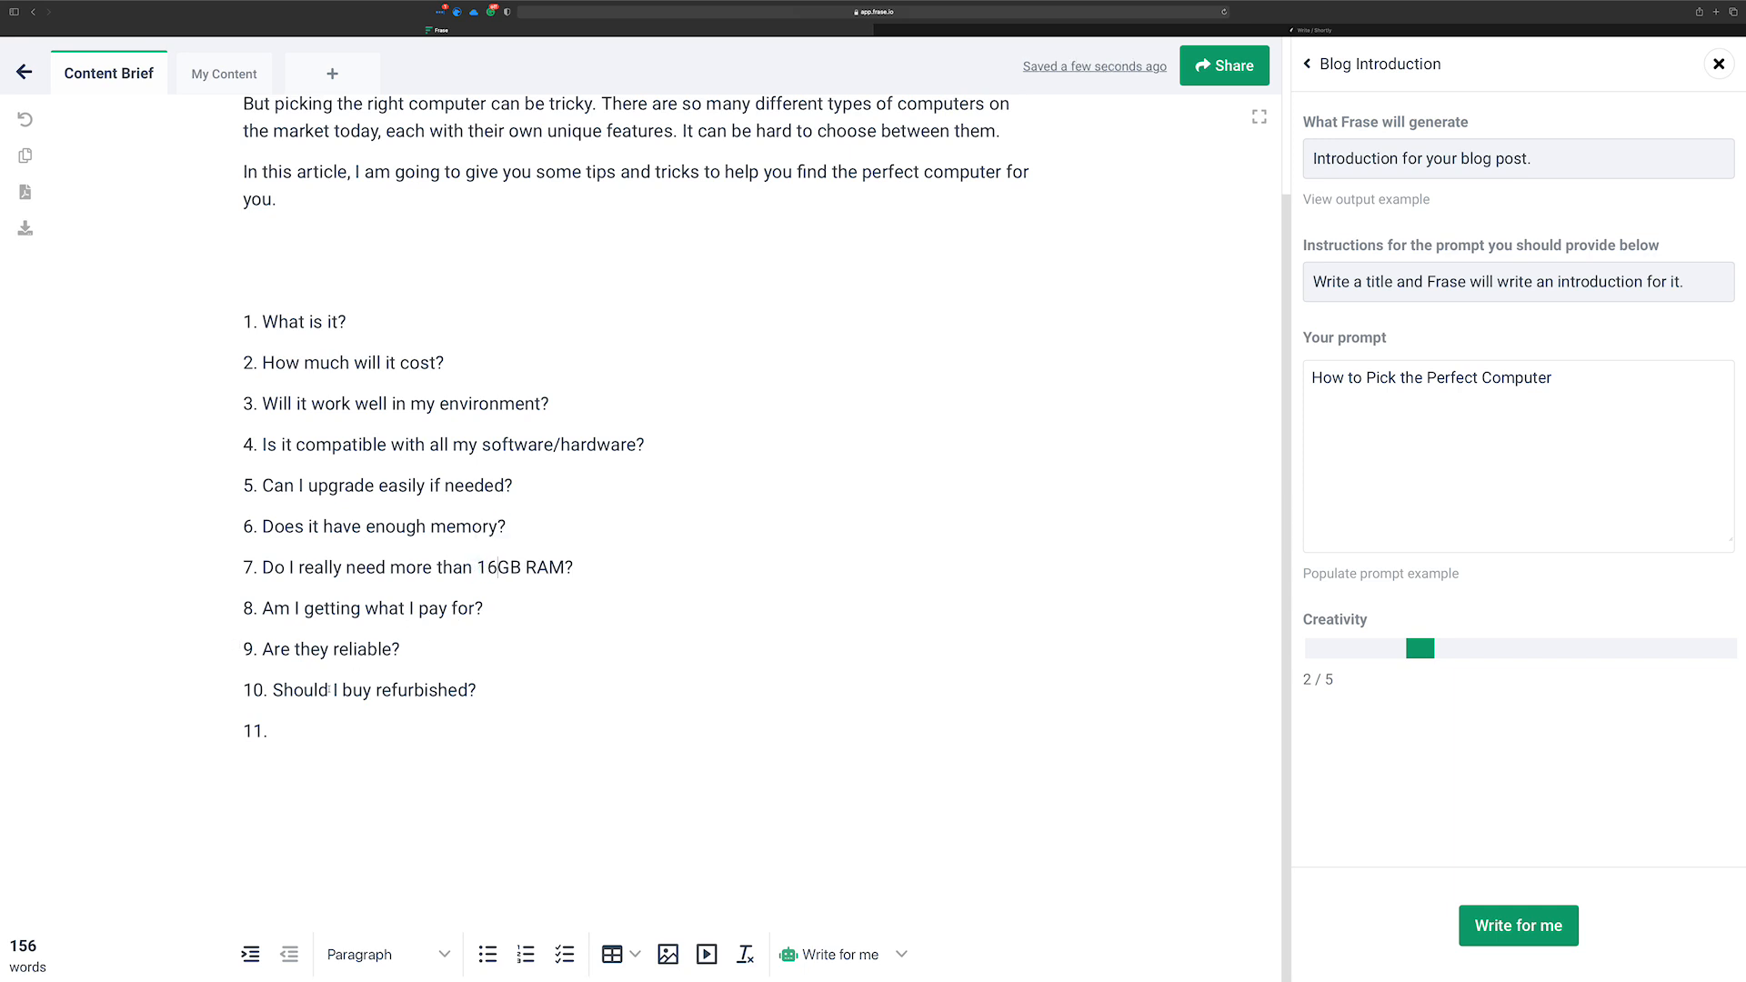
left_click(288, 726)
key("BackSpace")
key("BackSpace")
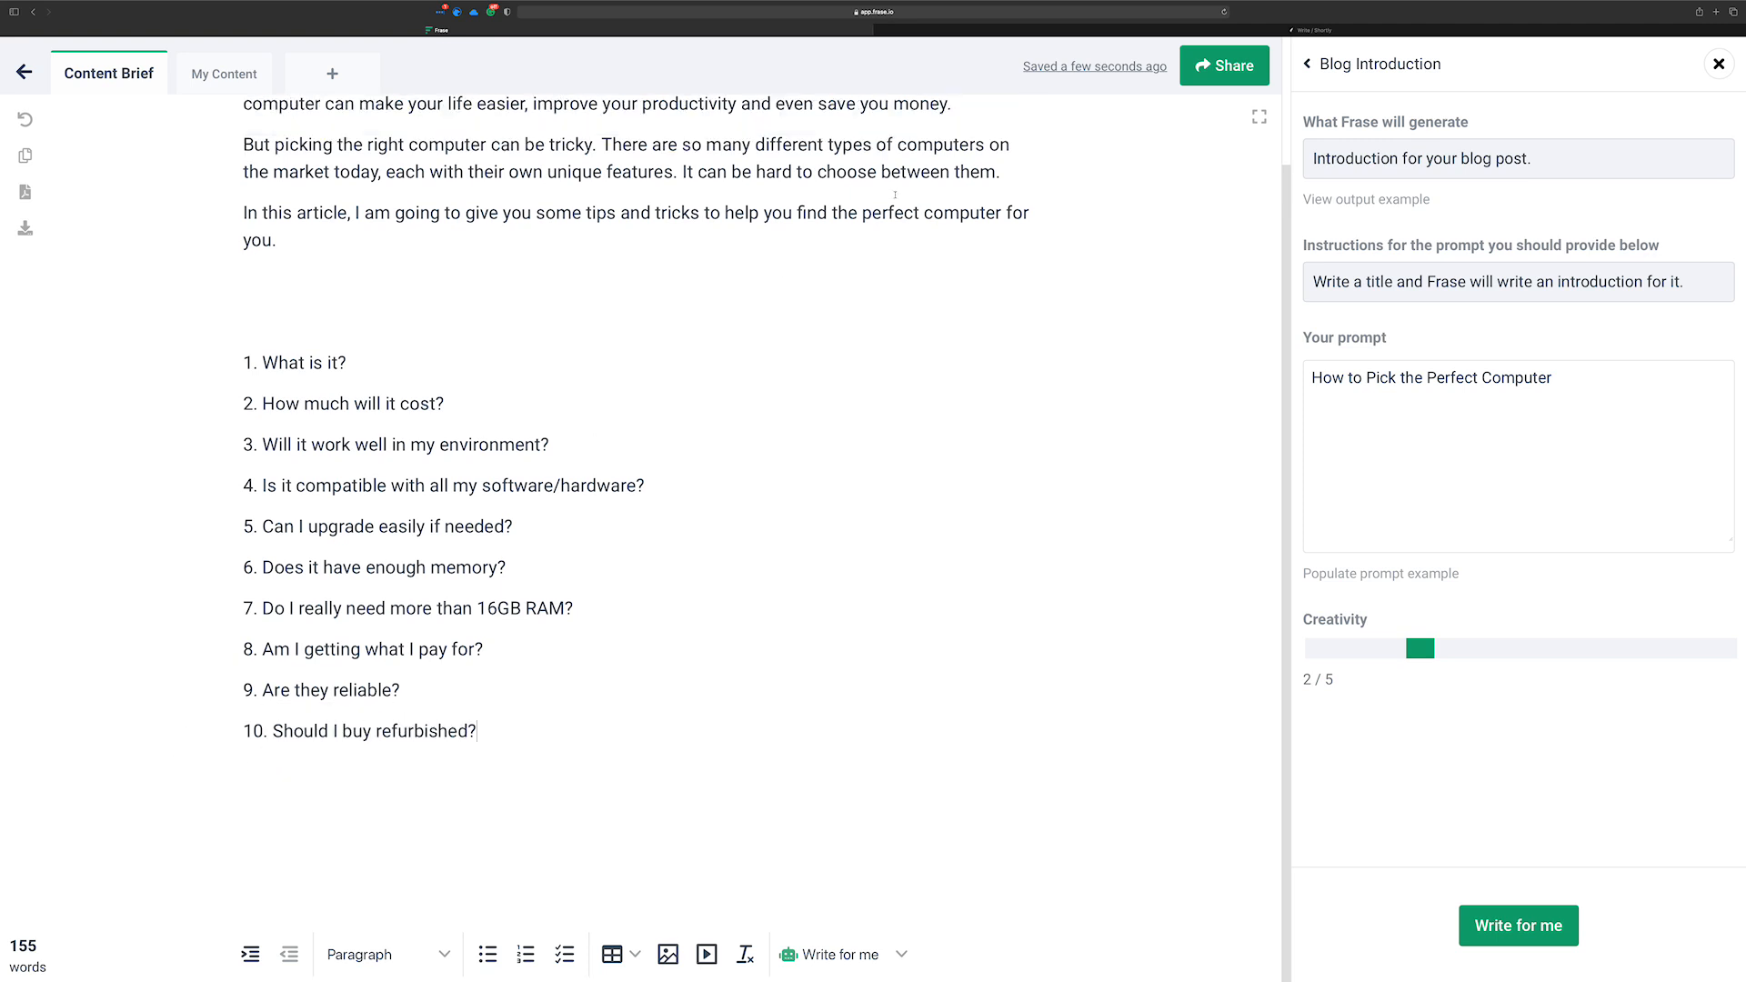
Switch to Shortly and start a new outline item numbered "6." after the monitor size question
left_click(1144, 30)
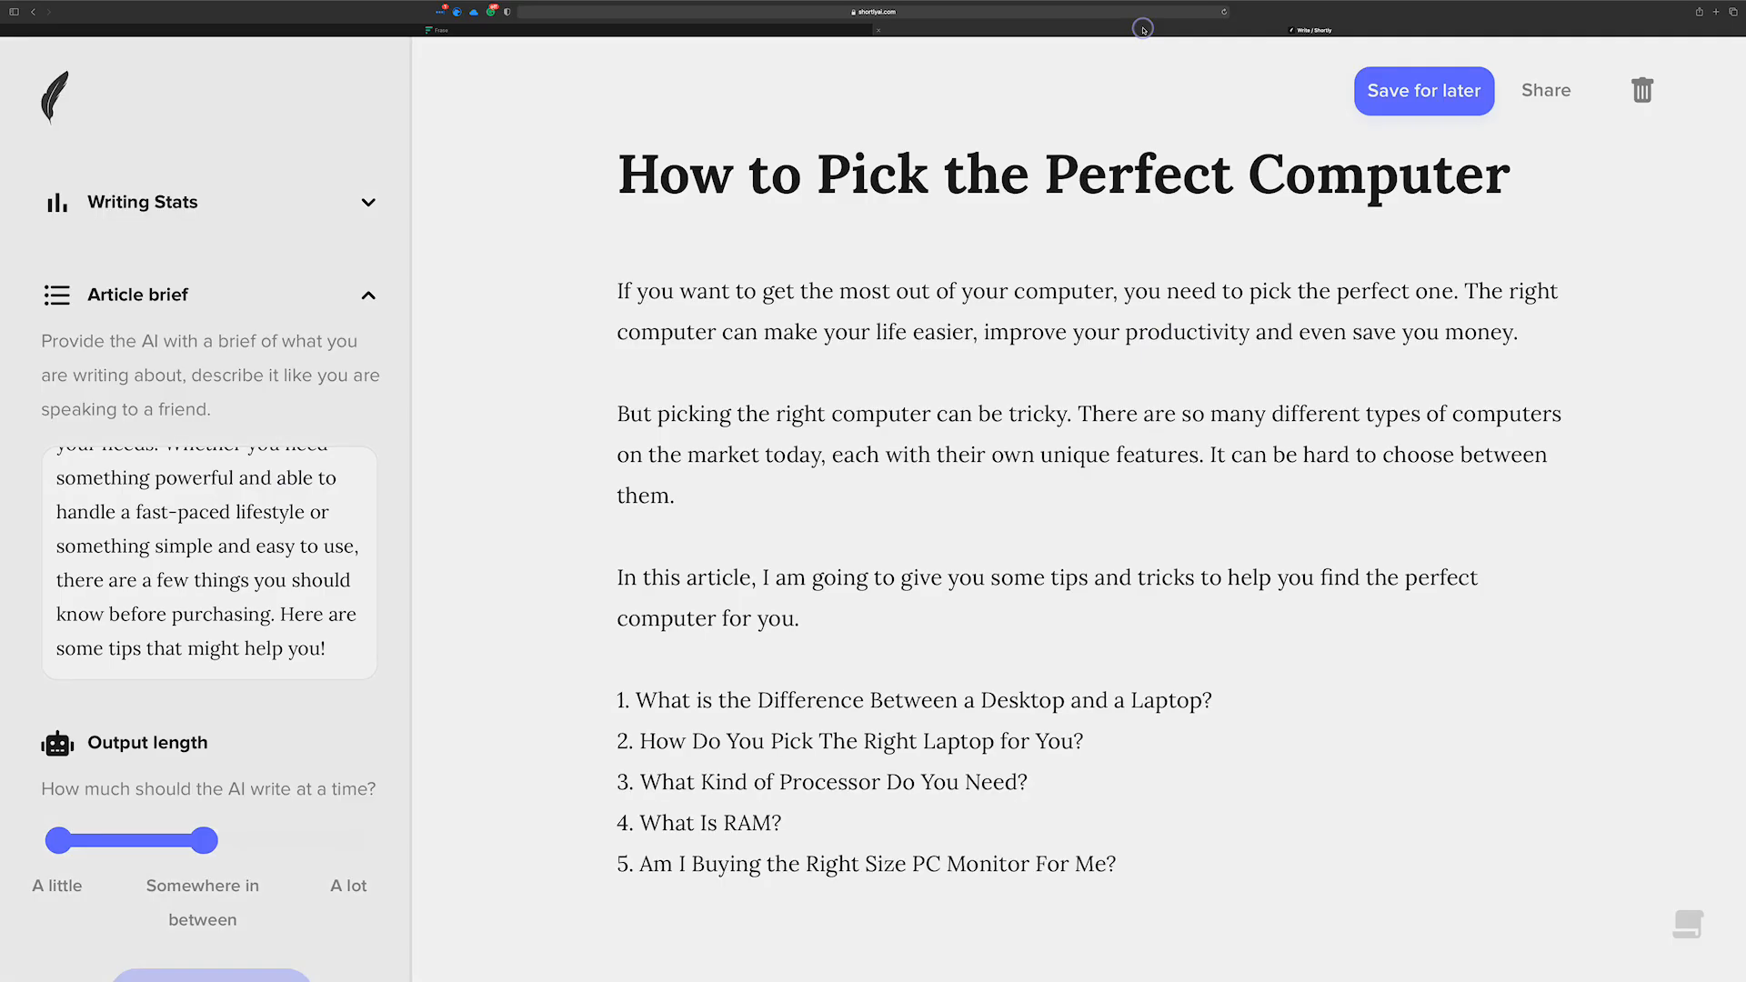
scroll(715, 522, "down", 3)
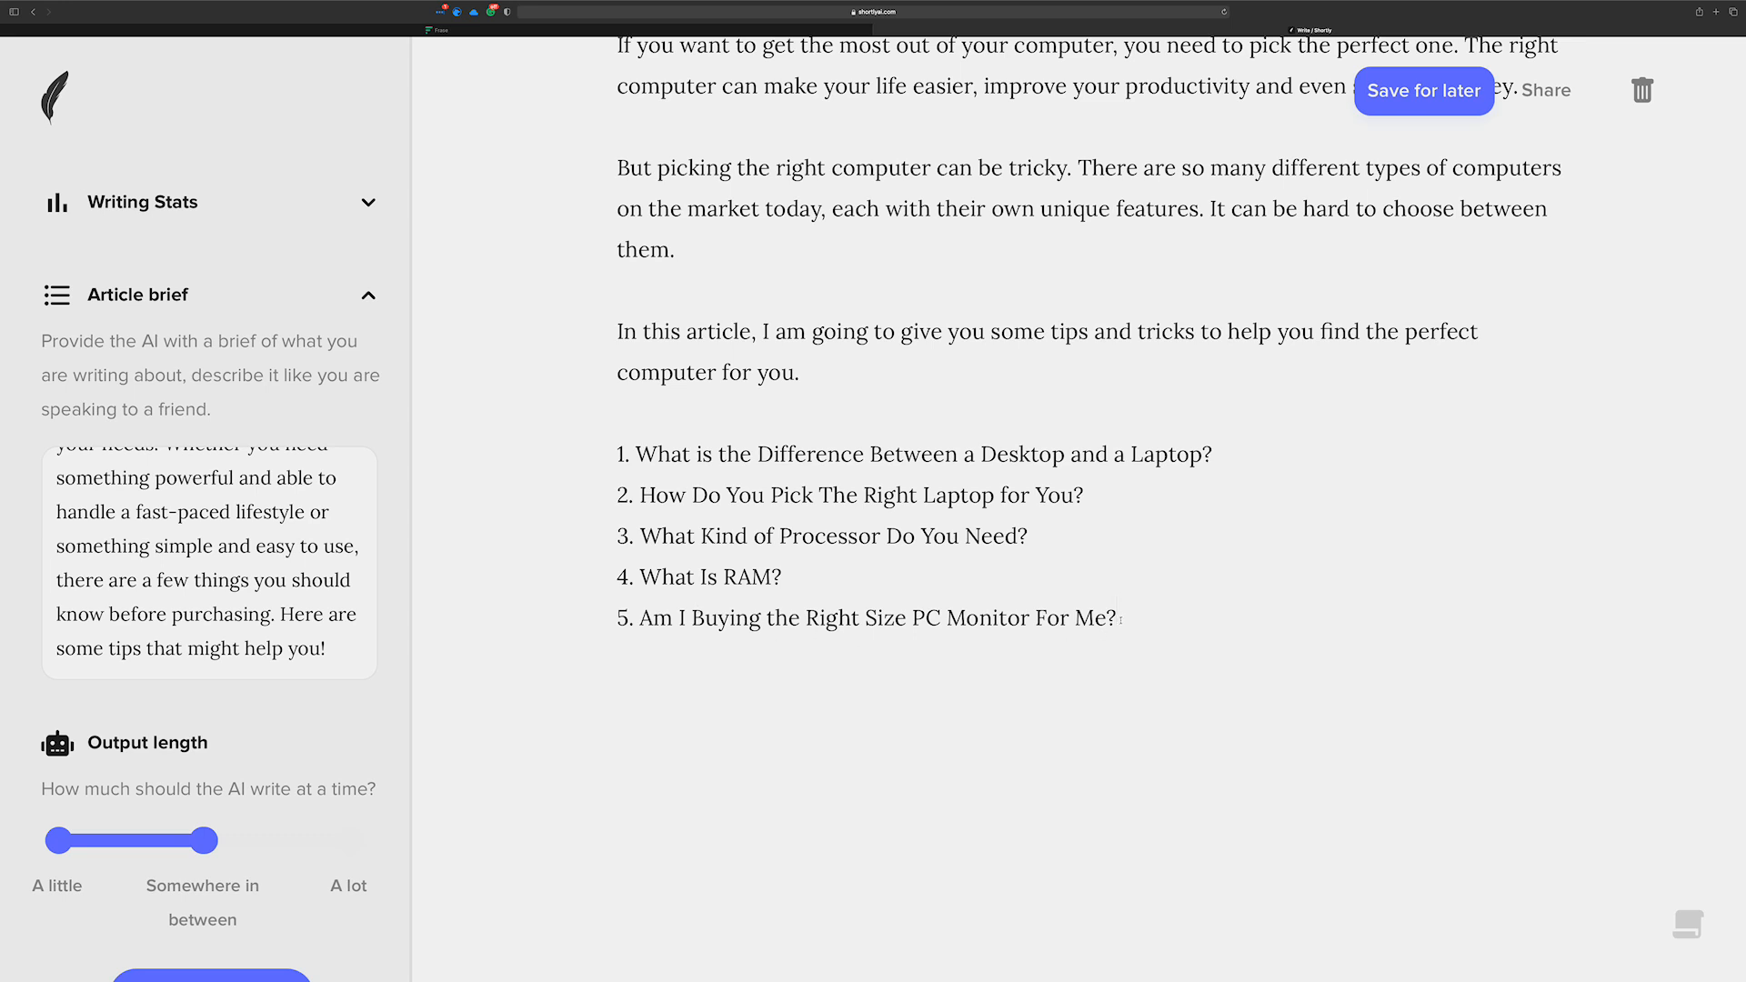
key("Return")
type("6.")
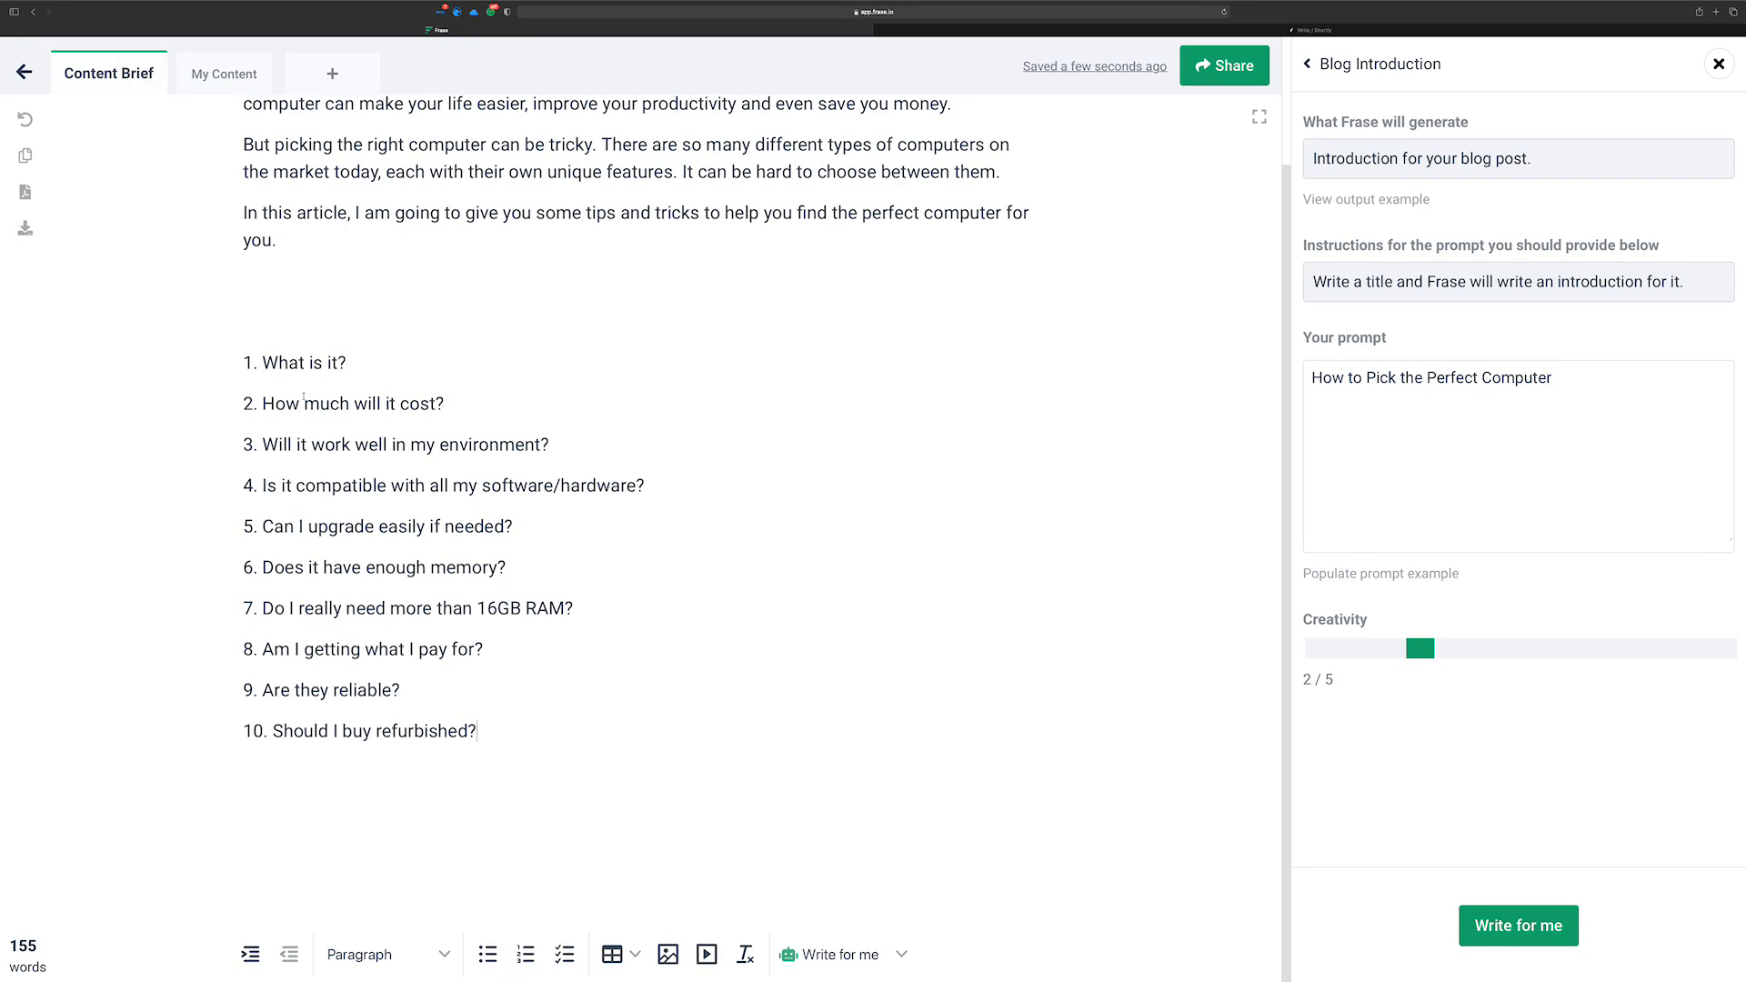
Remove the empty lines between the introduction and the numbered outline in Frase
left_click(329, 323)
scroll(196, 321, "up", 1)
key("BackSpace")
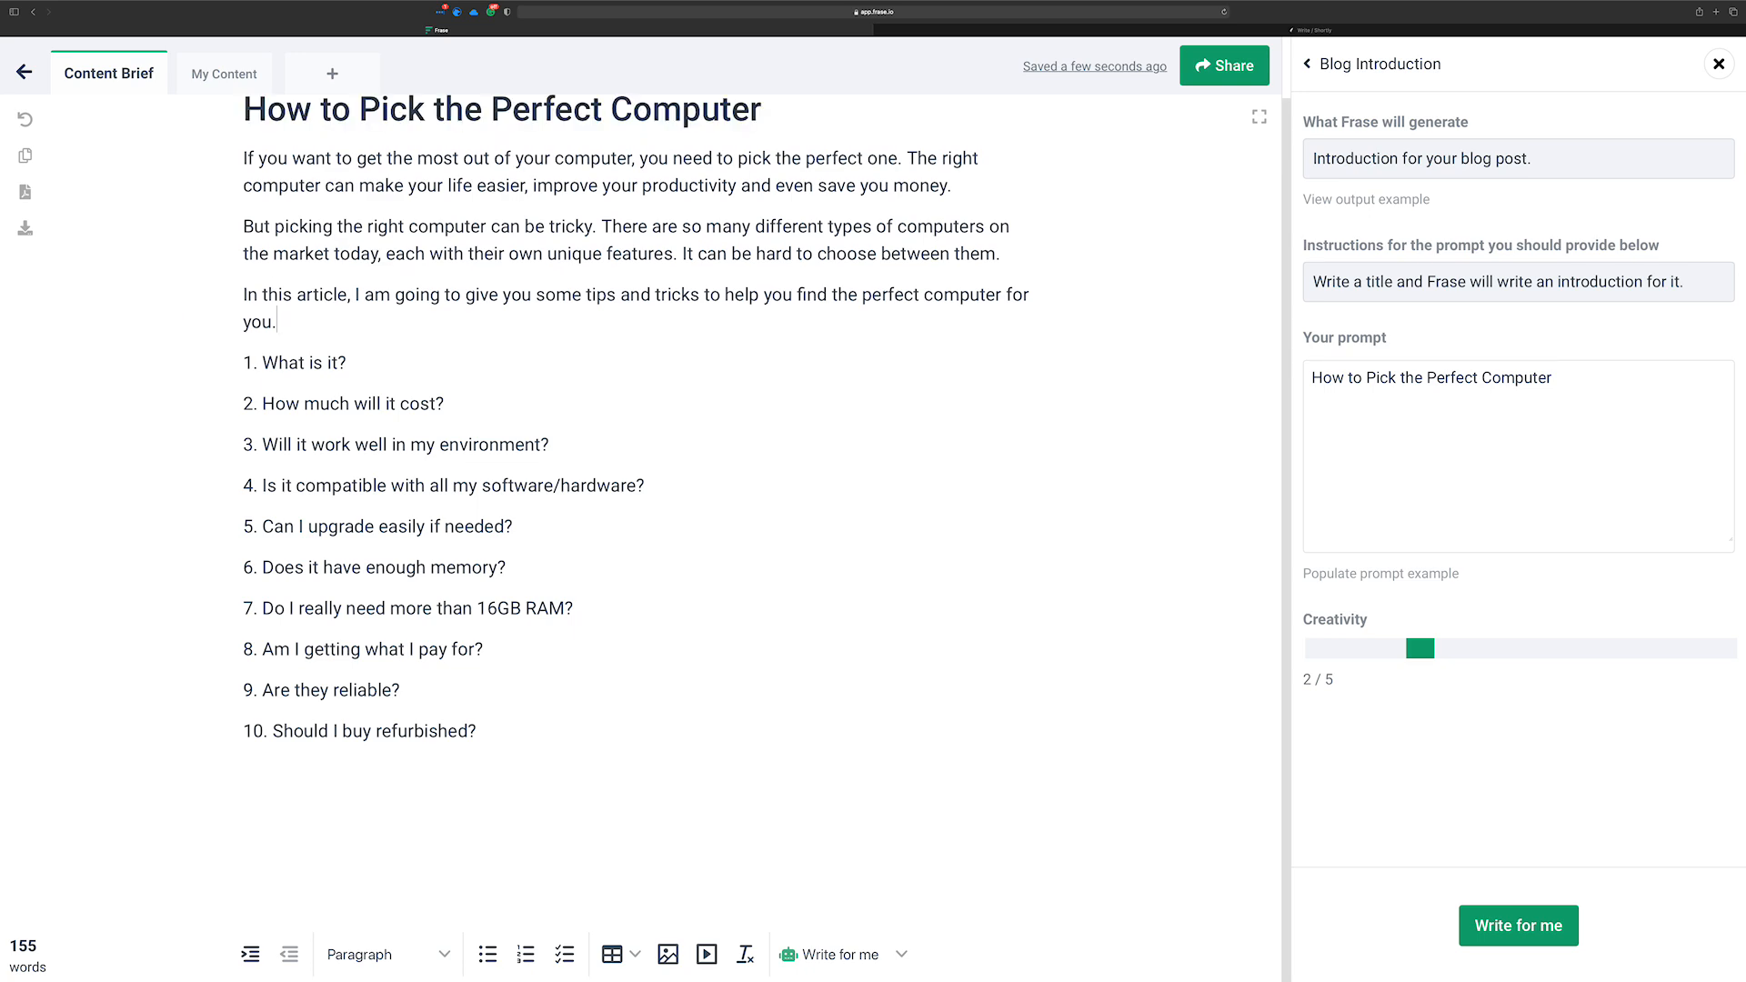
Switch to Shortly and delete the repeated desktop-versus-laptop item, its paragraph and the trailing "2." after outline item 6
left_click(1333, 27)
scroll(732, 604, "down", 2)
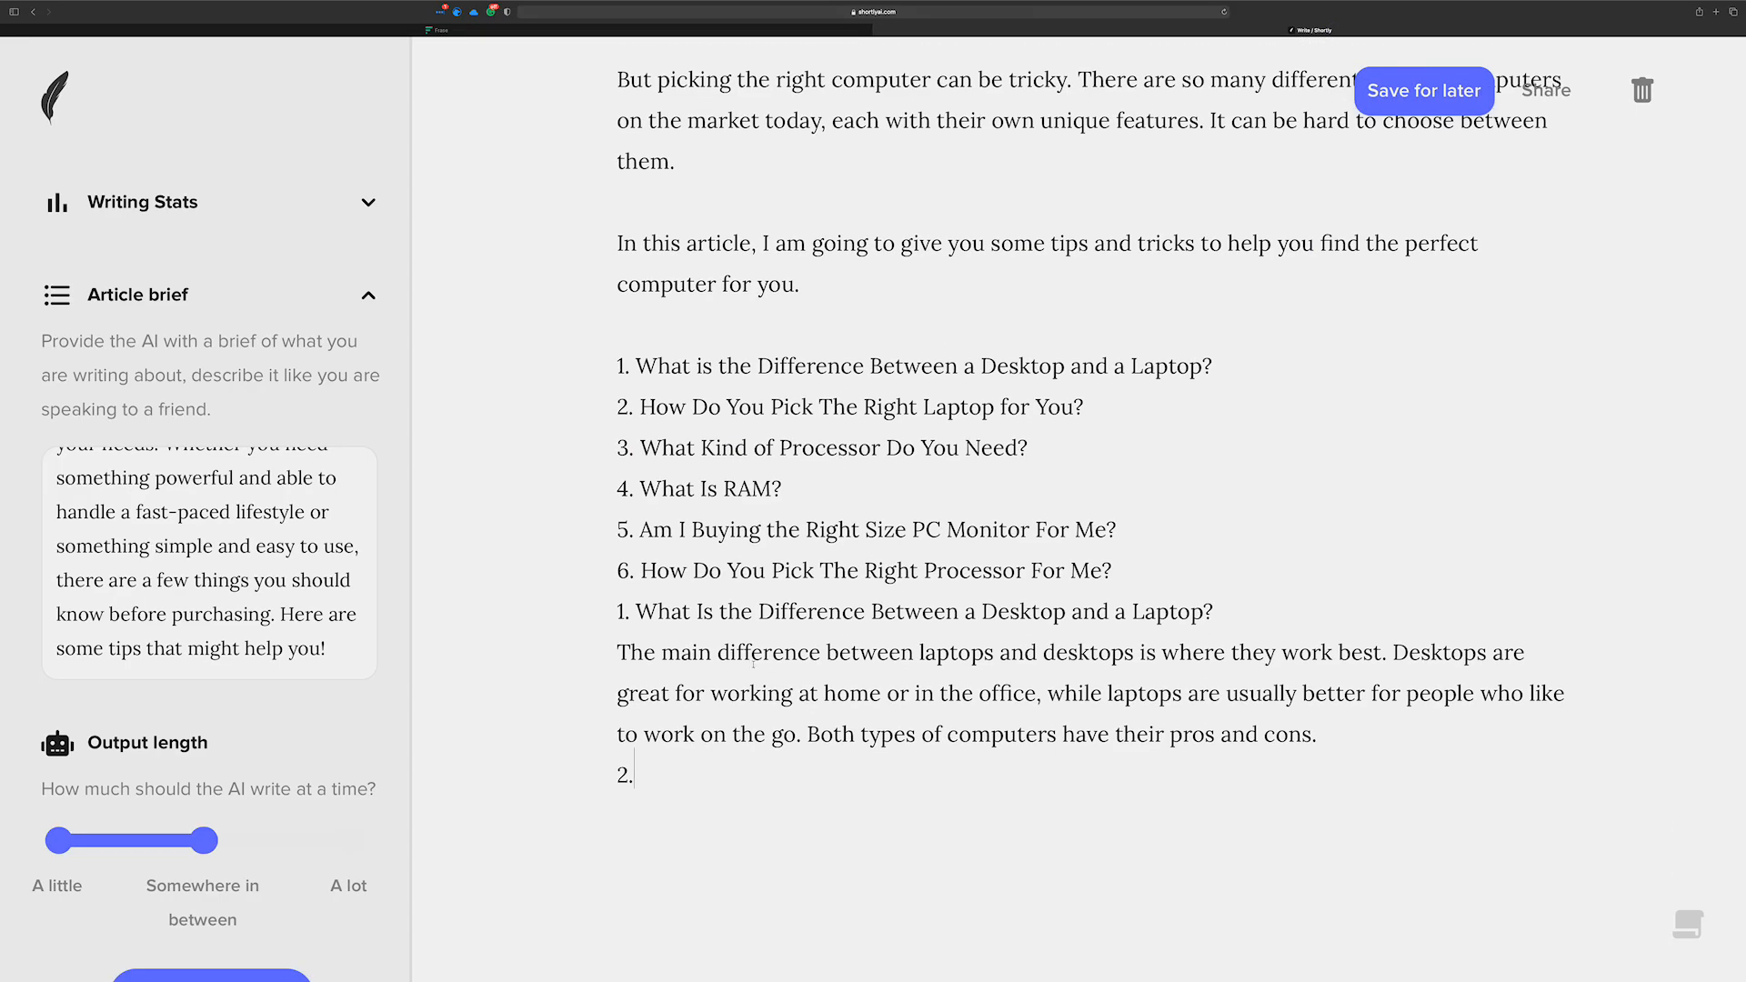
left_click_drag(672, 769, 603, 621)
key("BackSpace")
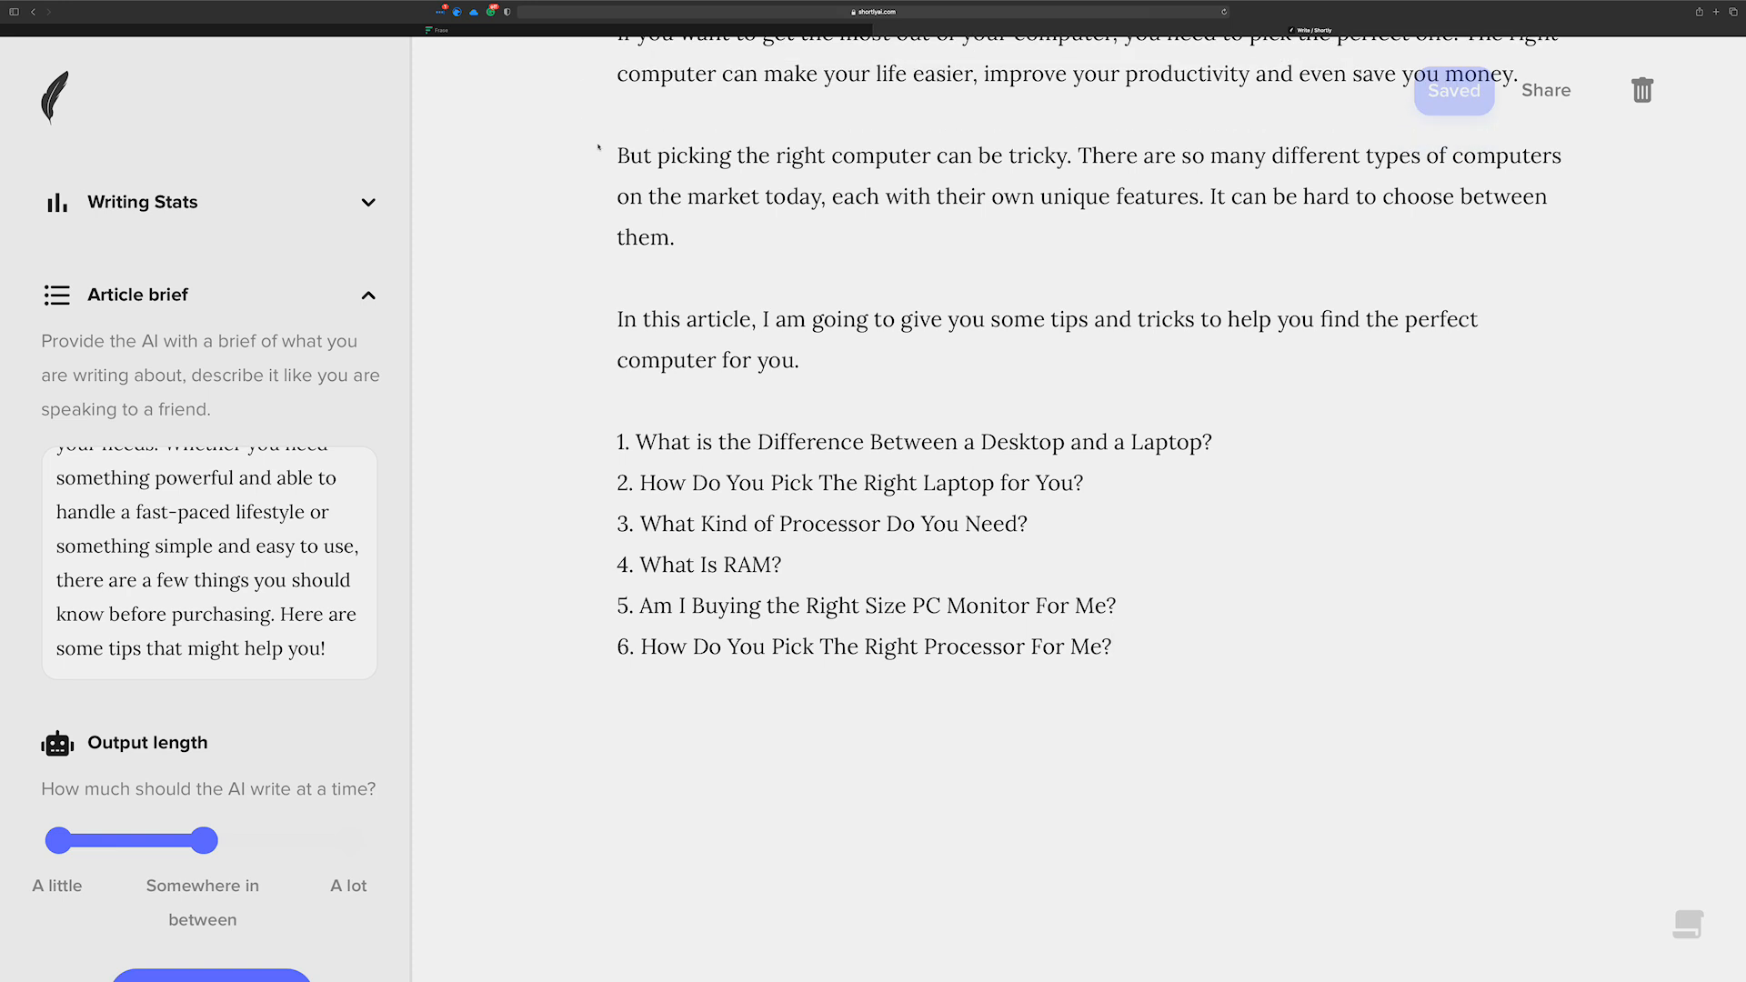
Add the line "write an outline for the above" directly above the numbered questions and run it as an AI instruction
left_click(809, 410)
key("Return")
type("write abo")
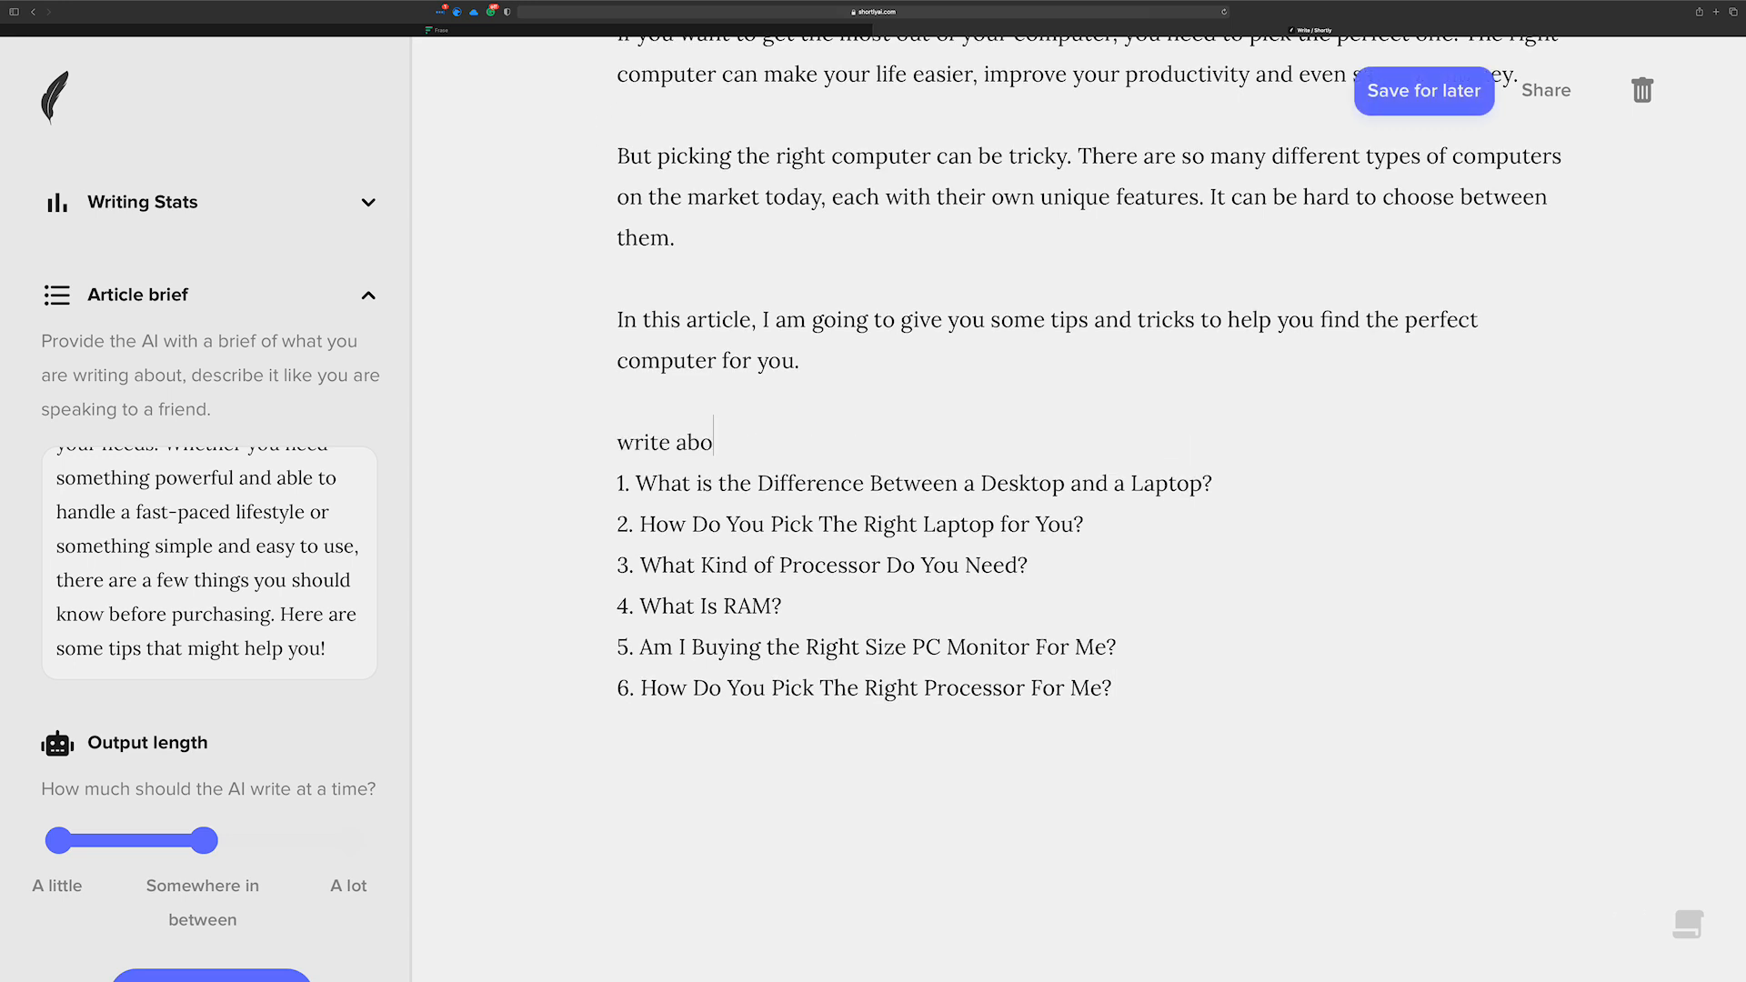
key("BackSpace")
key("BackSpace")
type("n outline for the above")
key("BackSpace")
key("BackSpace")
key("BackSpace")
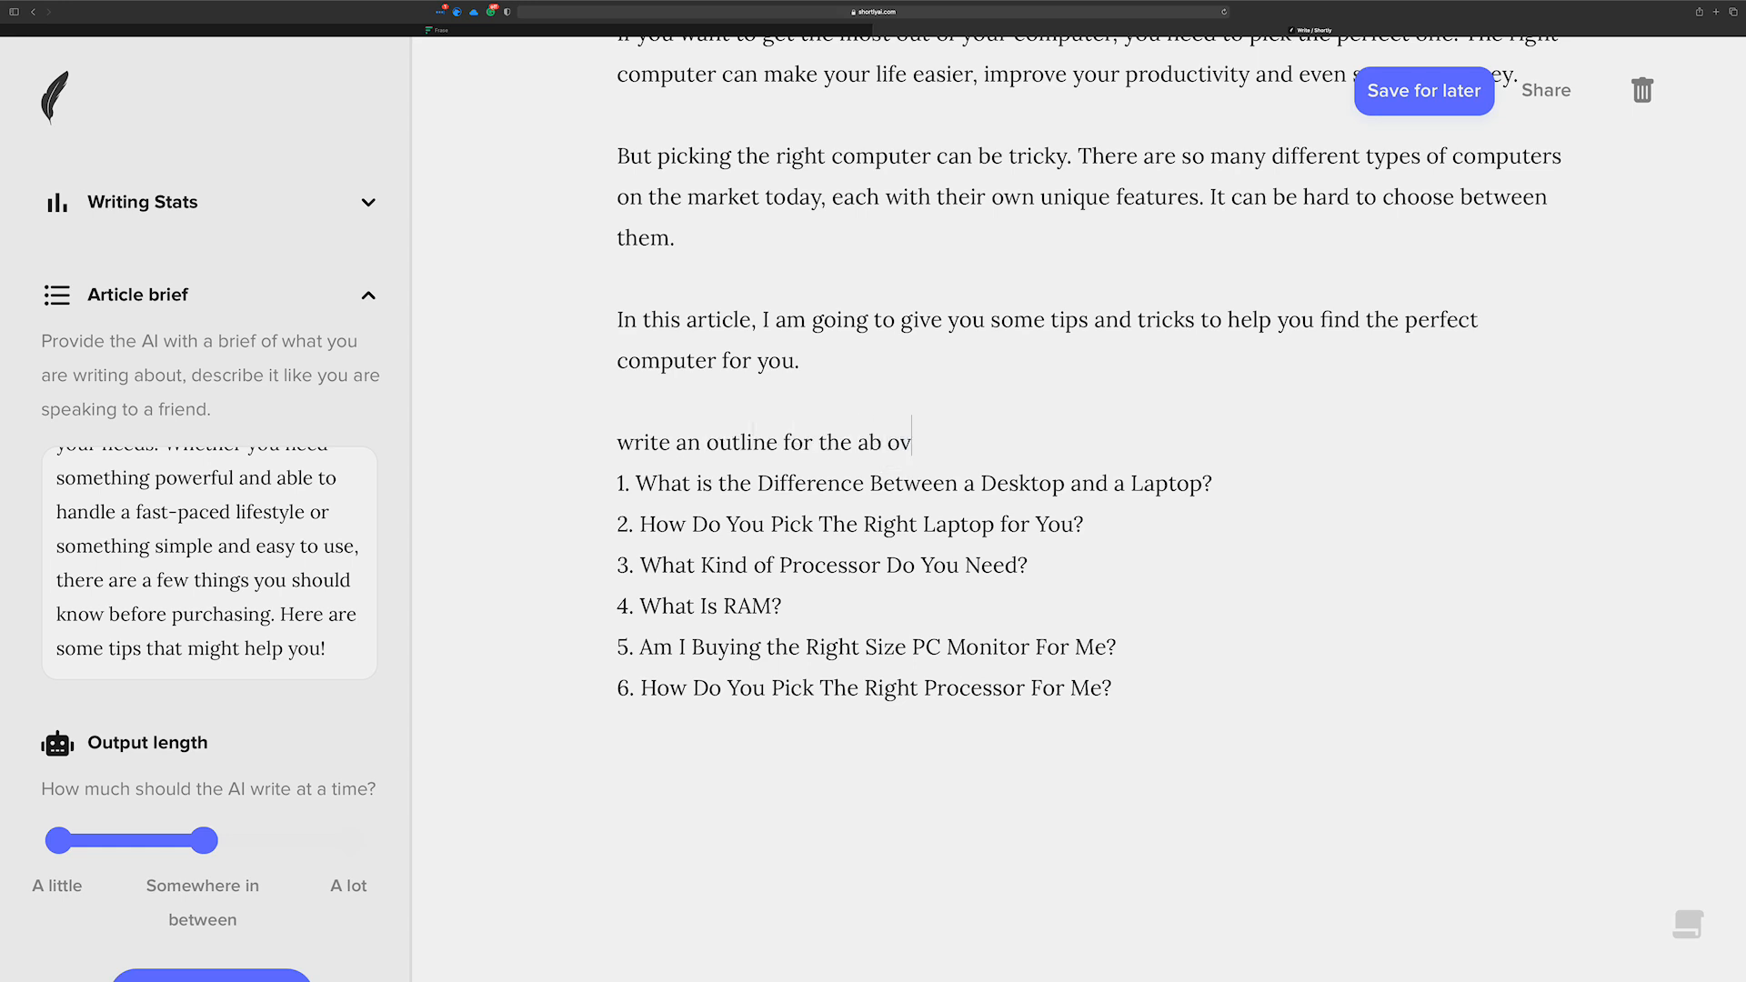
type("ove")
triple_click(828, 418)
key("super+i")
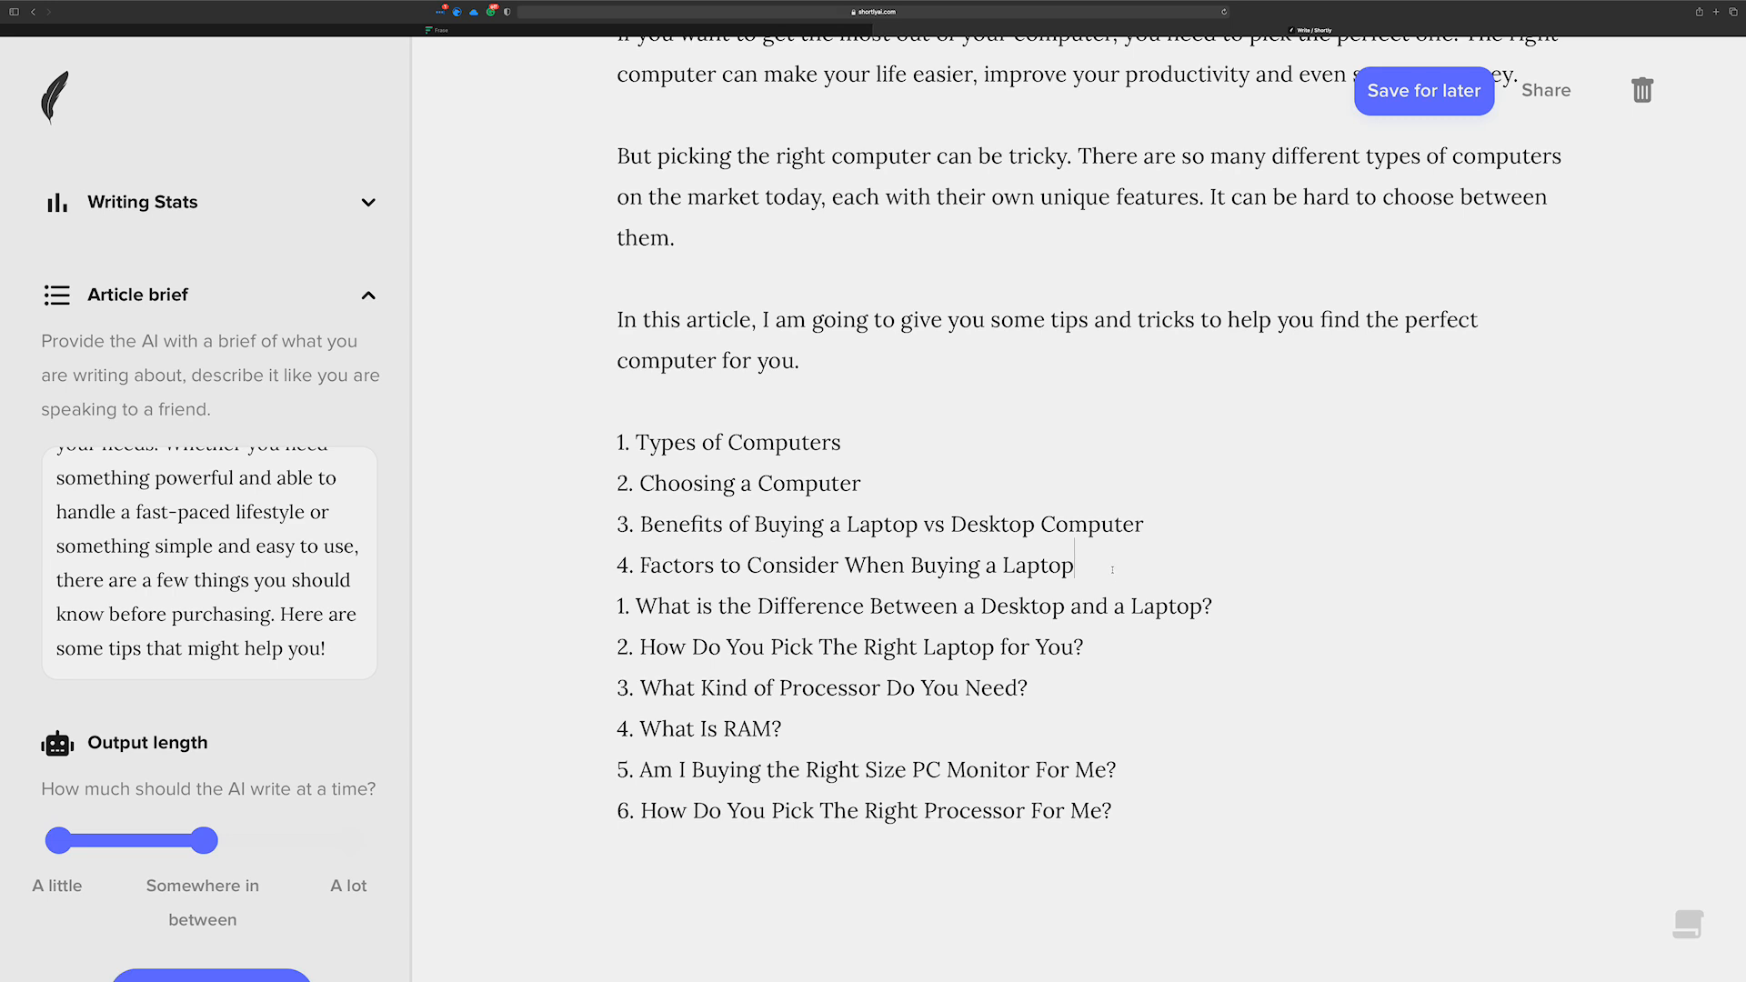
Add an item "5." after the laptop factors item, separate it from the older questions and have the AI continue the outline
key("Return")
type("5.")
key("Return")
key("Return")
key("Up")
key("Up")
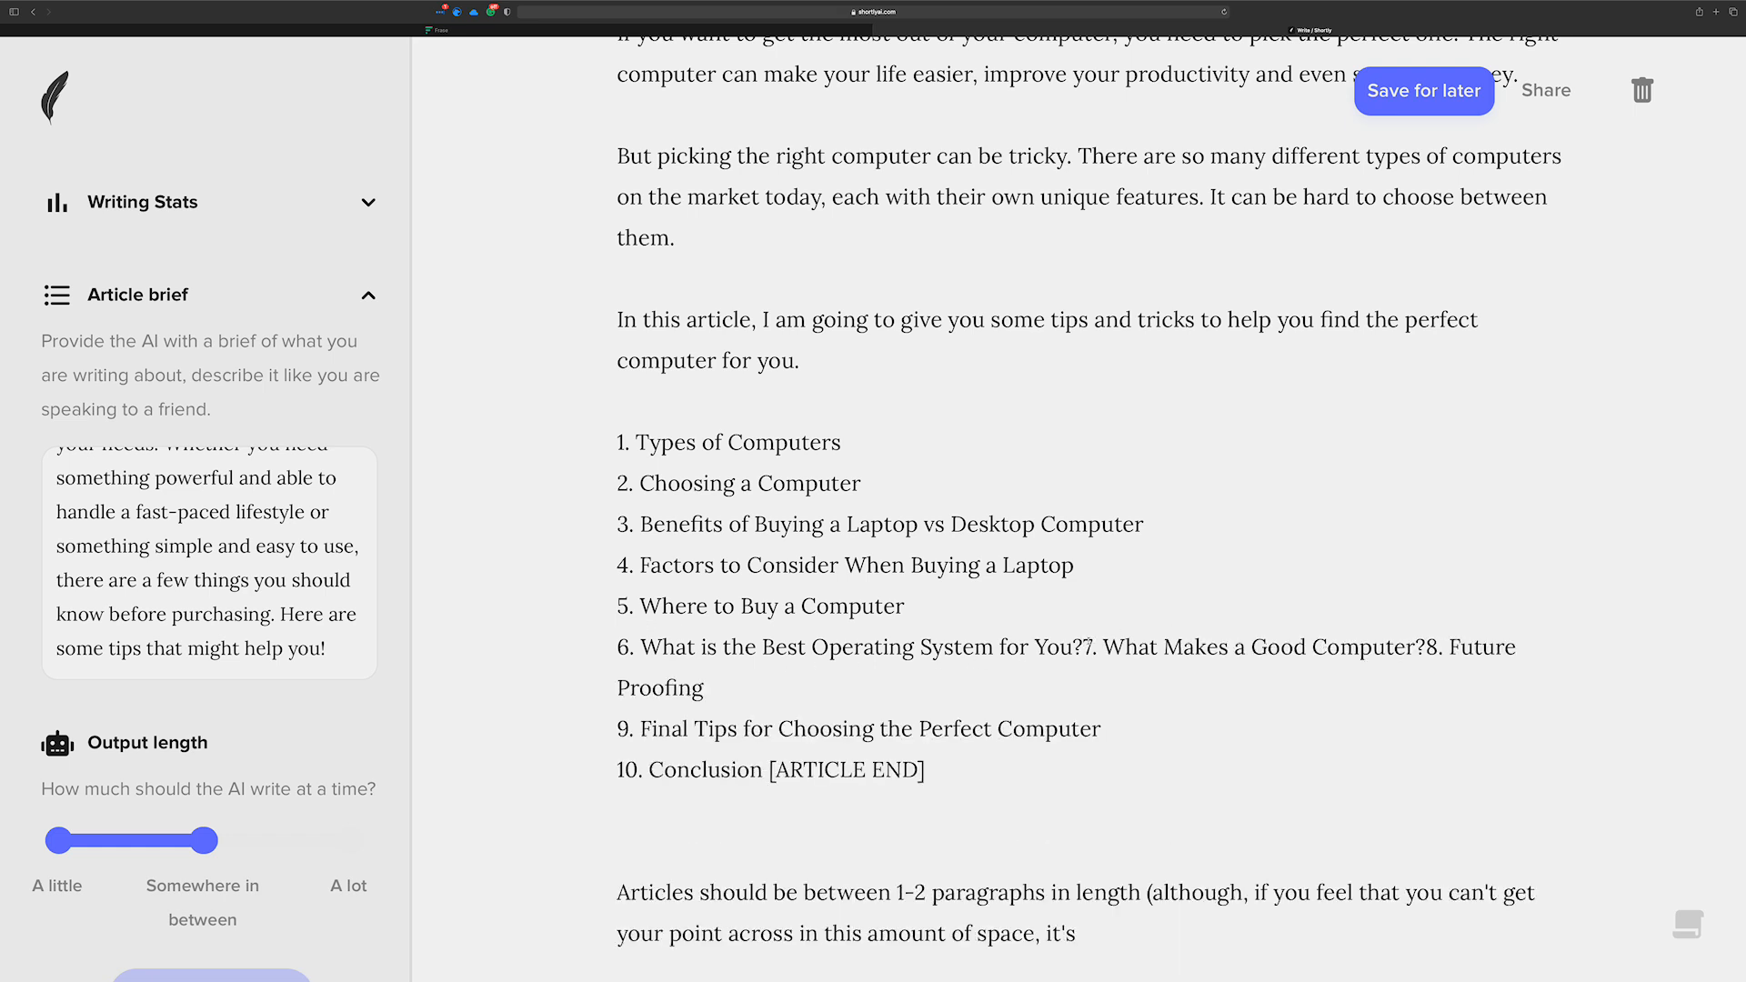
Put outline items 7 and 8 on their own lines after the operating system question
left_click(1083, 647)
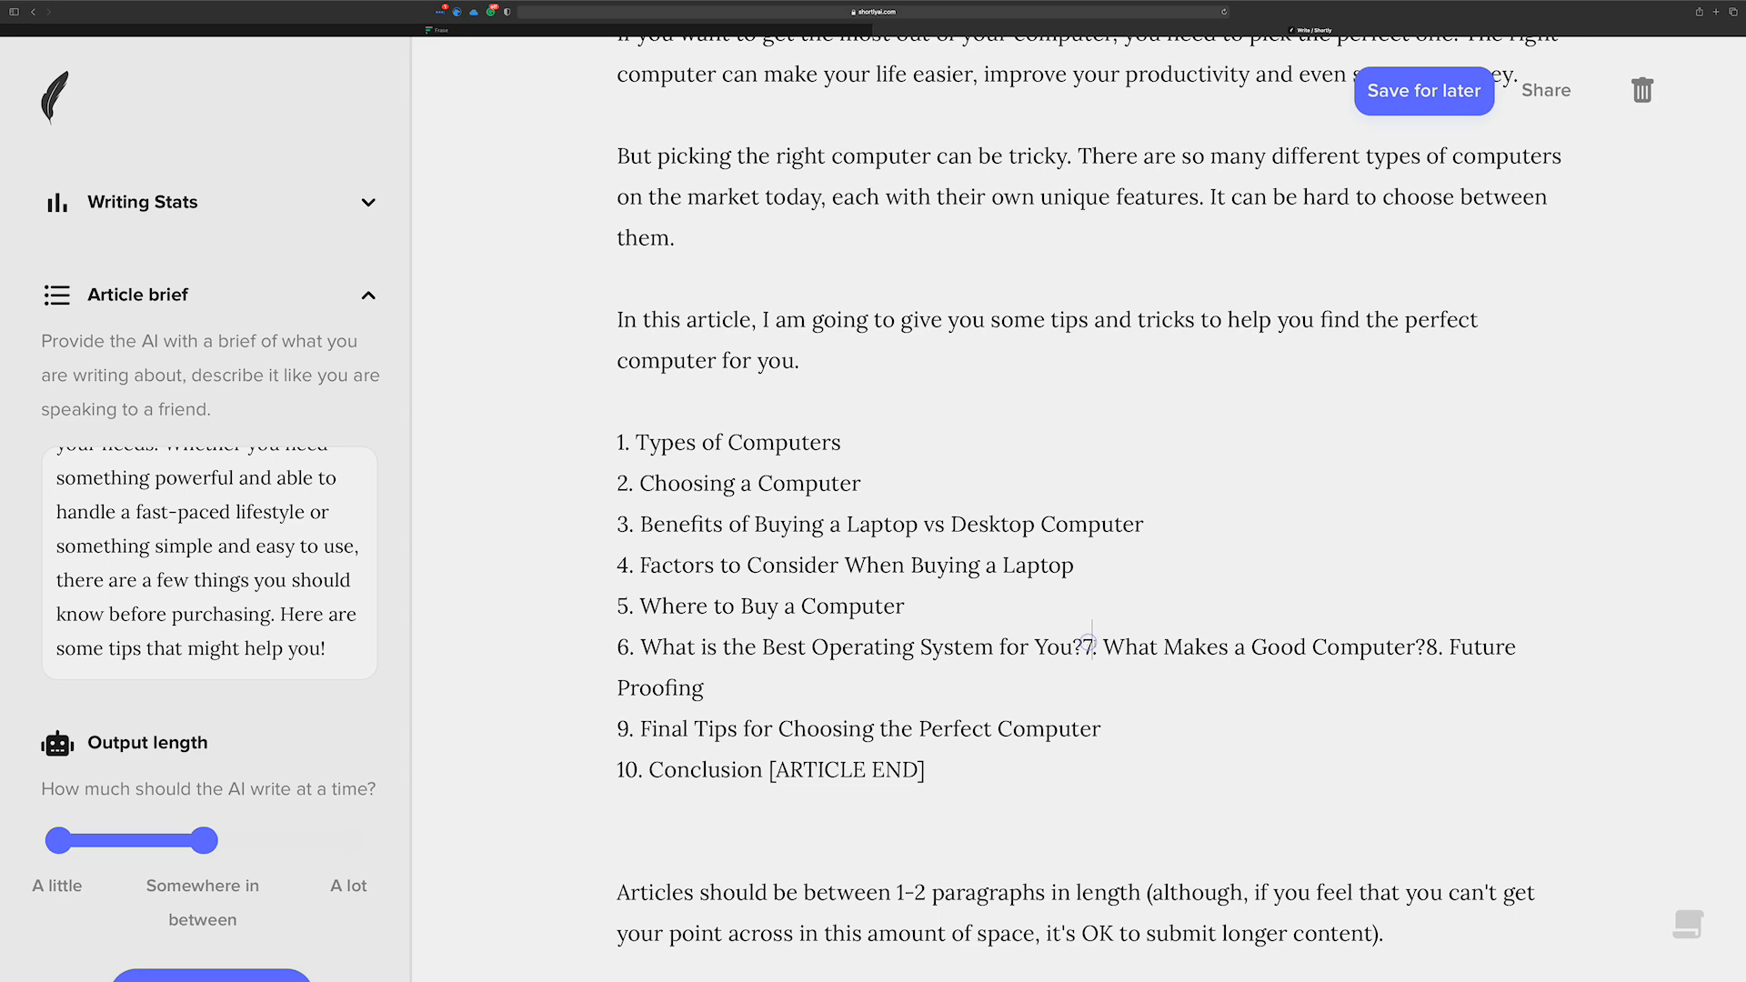
key("Return")
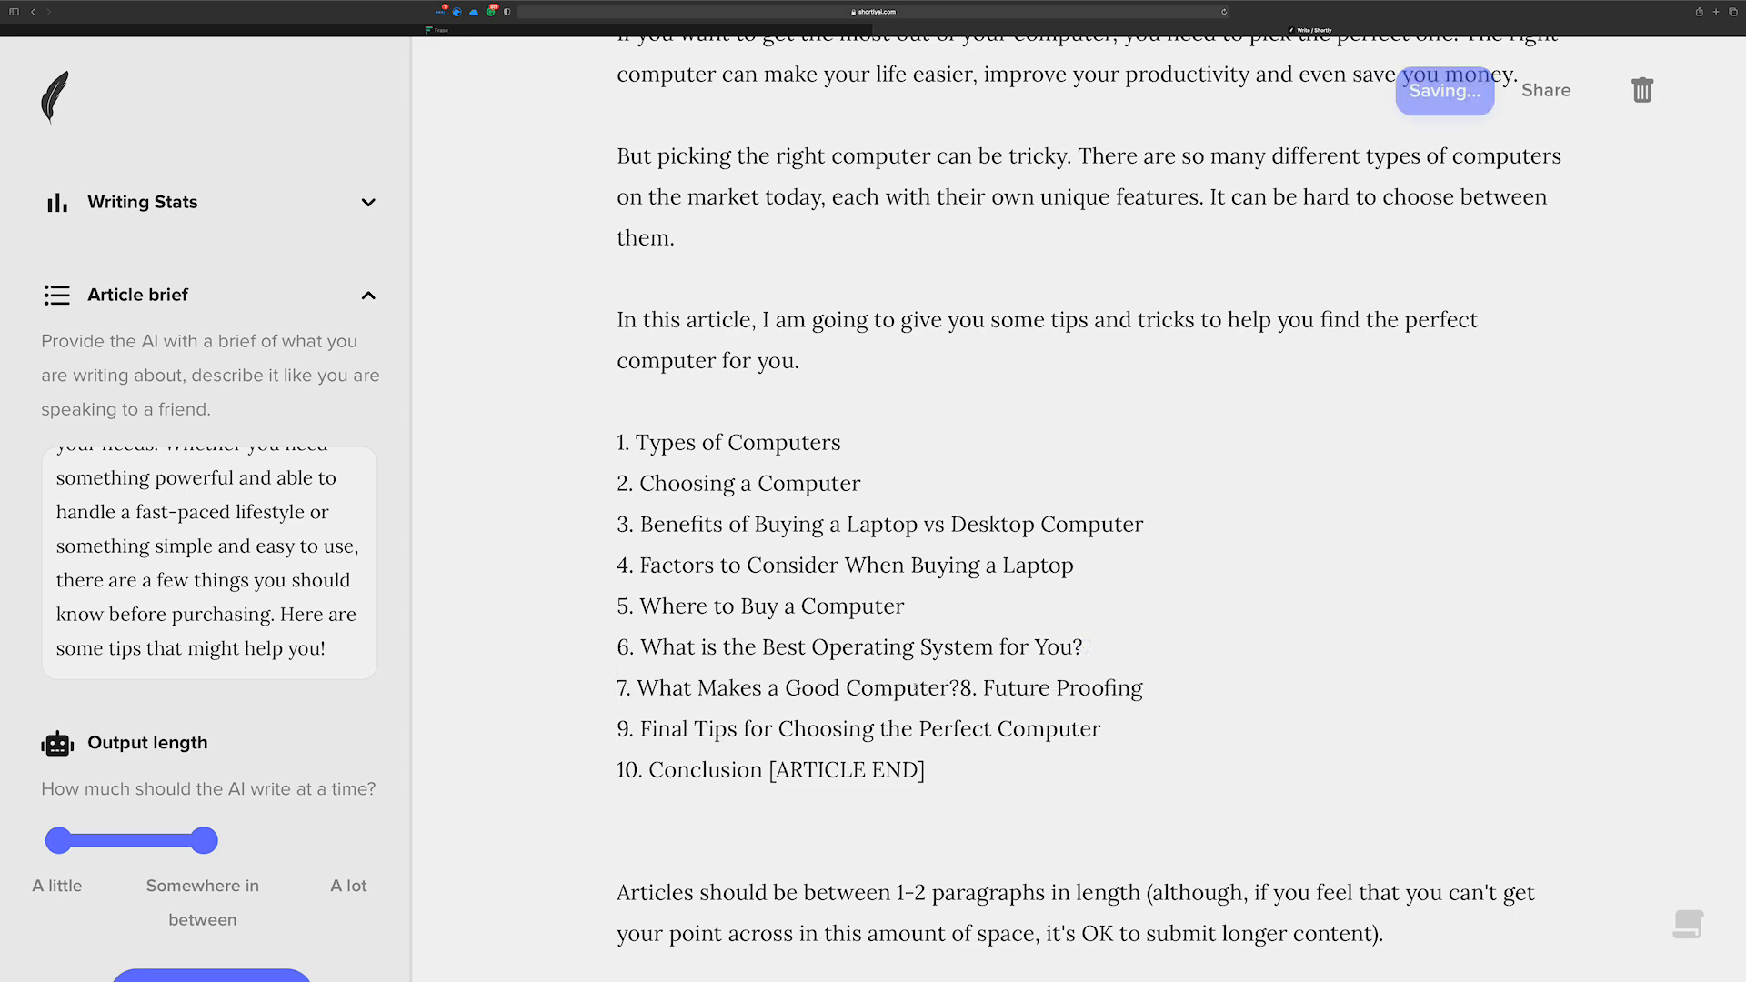
left_click(959, 688)
key("Return")
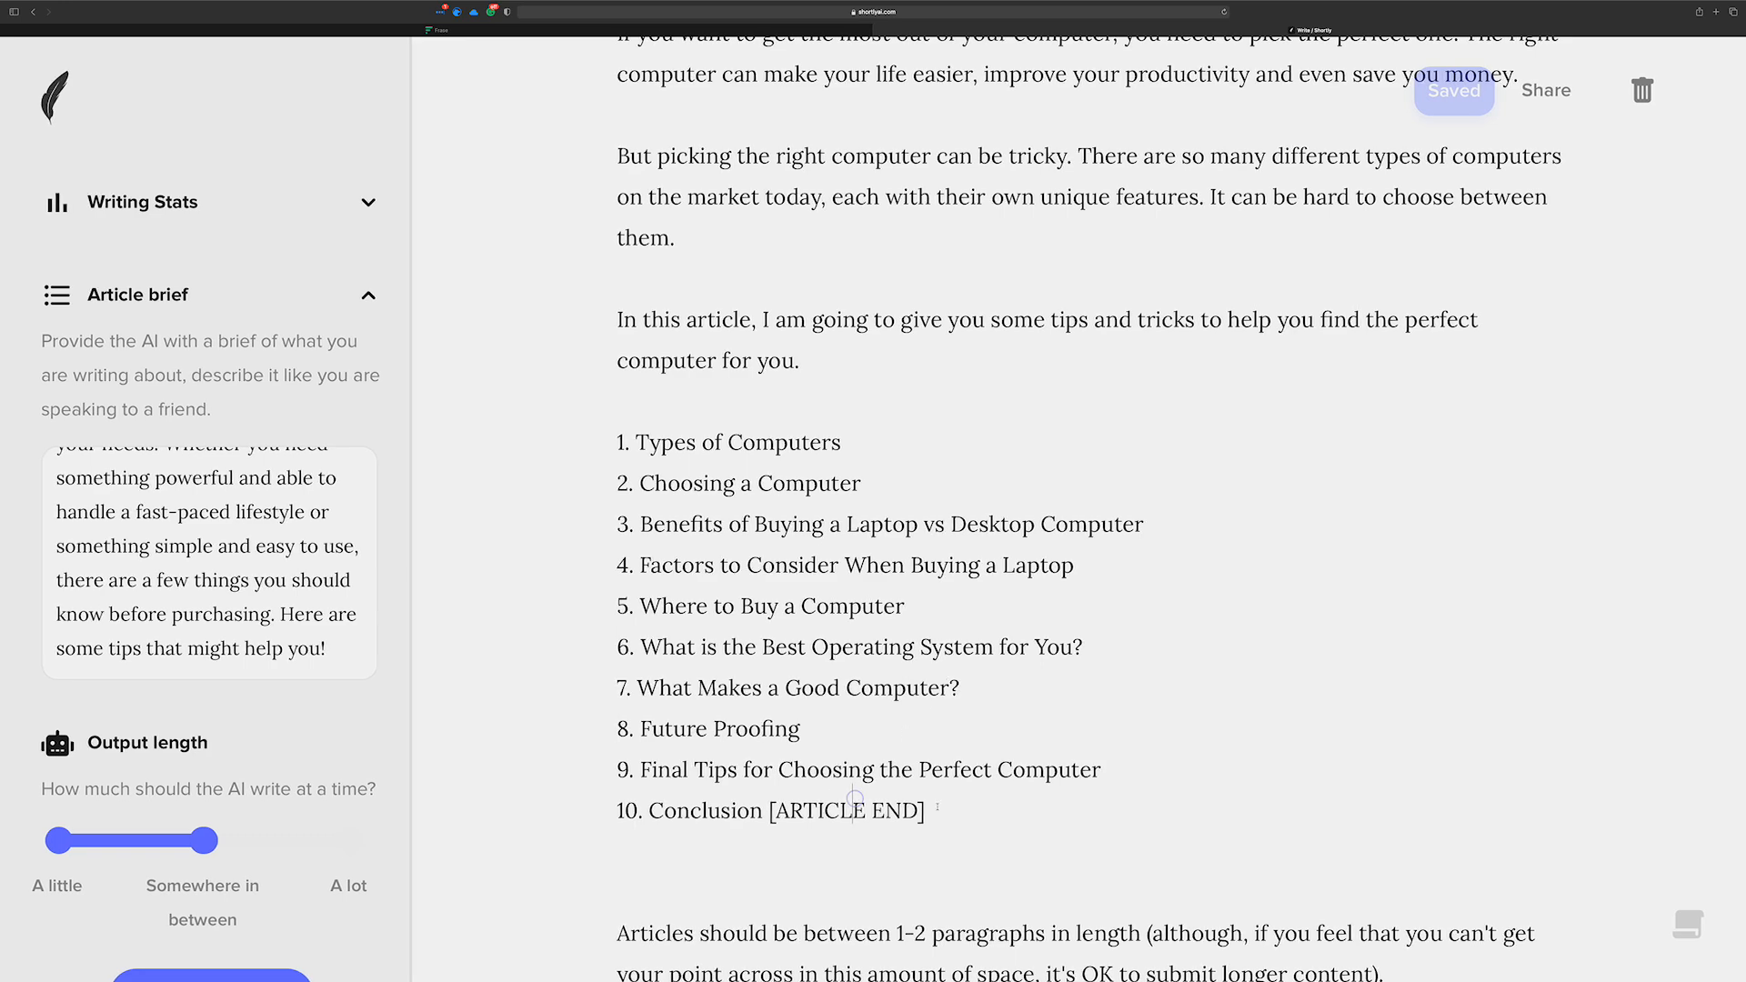
Delete the item "10. Conclusion [ARTICLE END]" and the spare blank lines around it
left_click_drag(925, 810, 573, 813)
key("BackSpace")
key("Delete")
key("Delete")
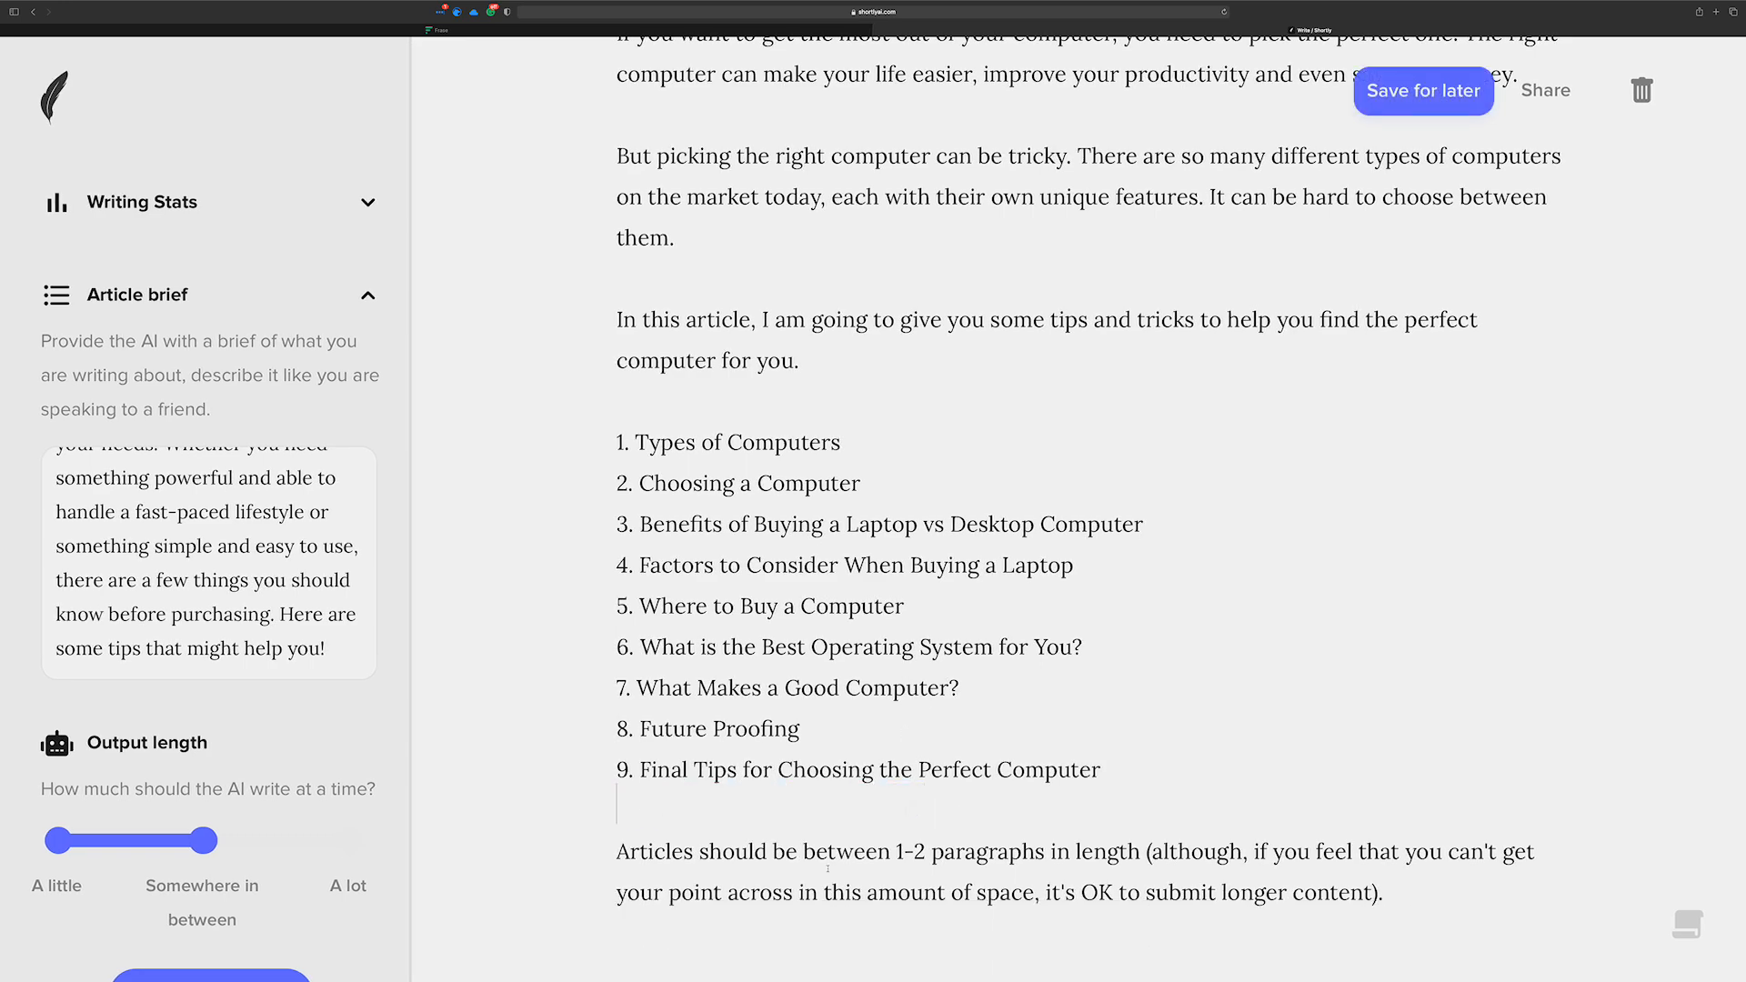
Delete the paragraph about article length and renumber the question "What is the Difference Between a Desktop and a Laptop?" as 10
scroll(726, 790, "down", 3)
left_click_drag(637, 705, 560, 604)
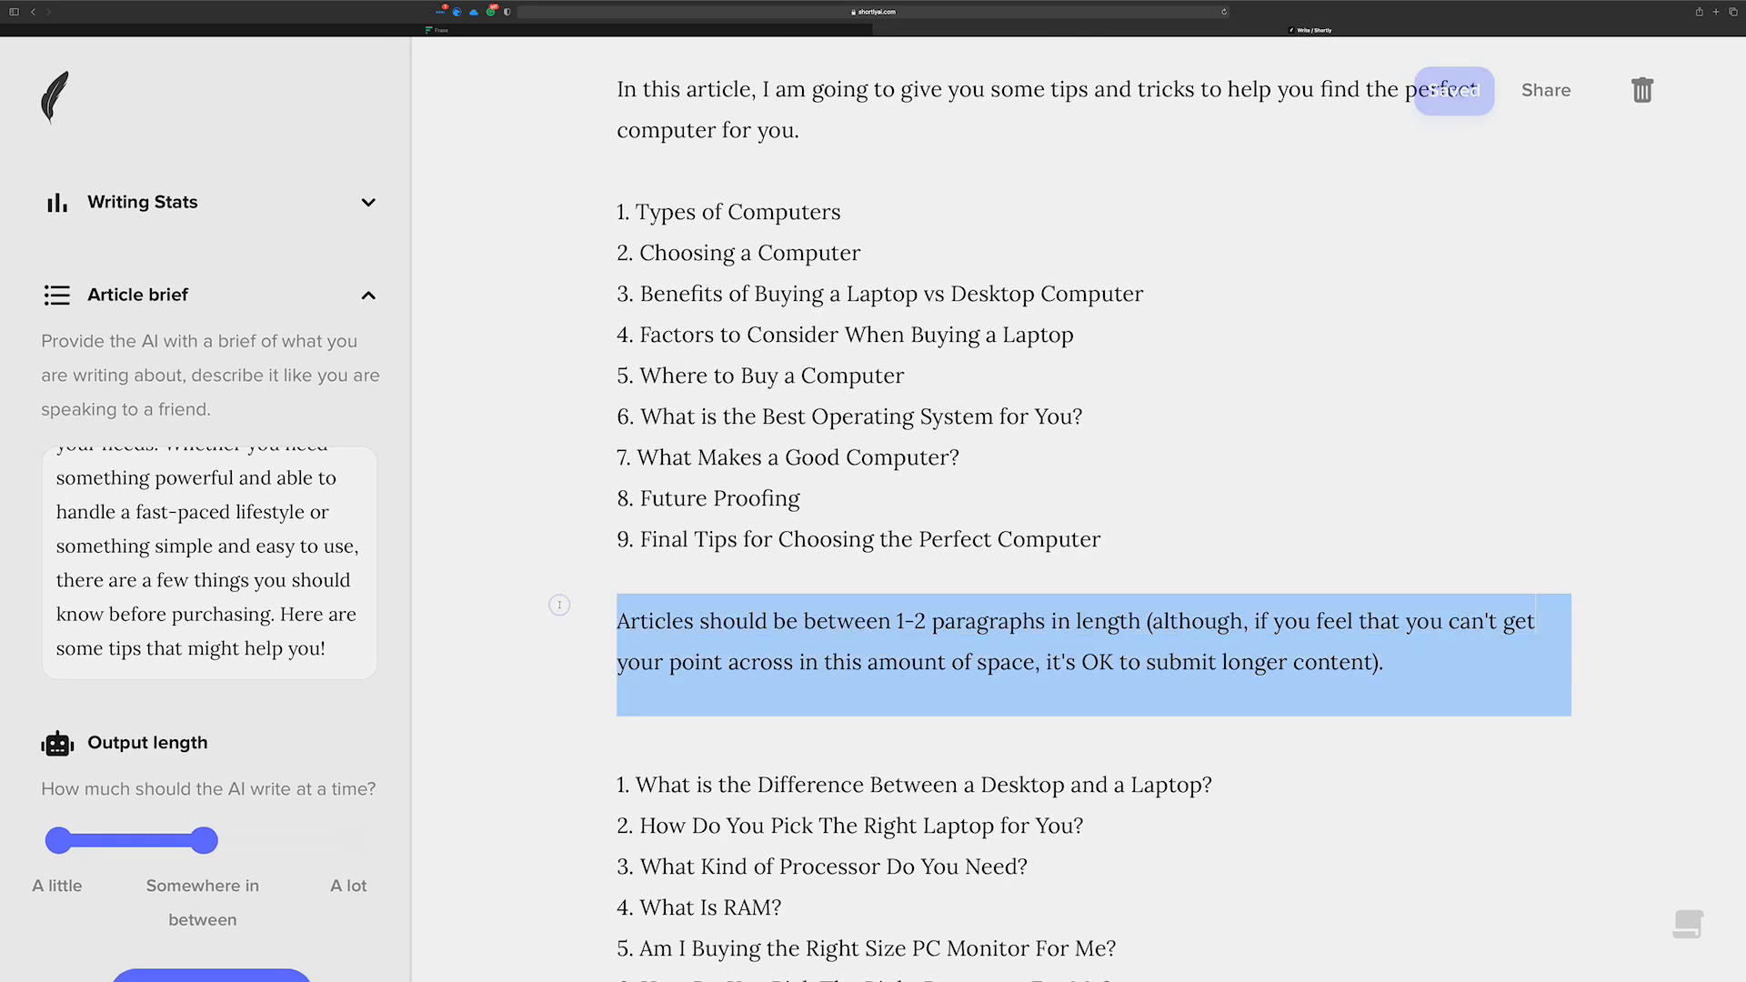
key("BackSpace")
key("Delete")
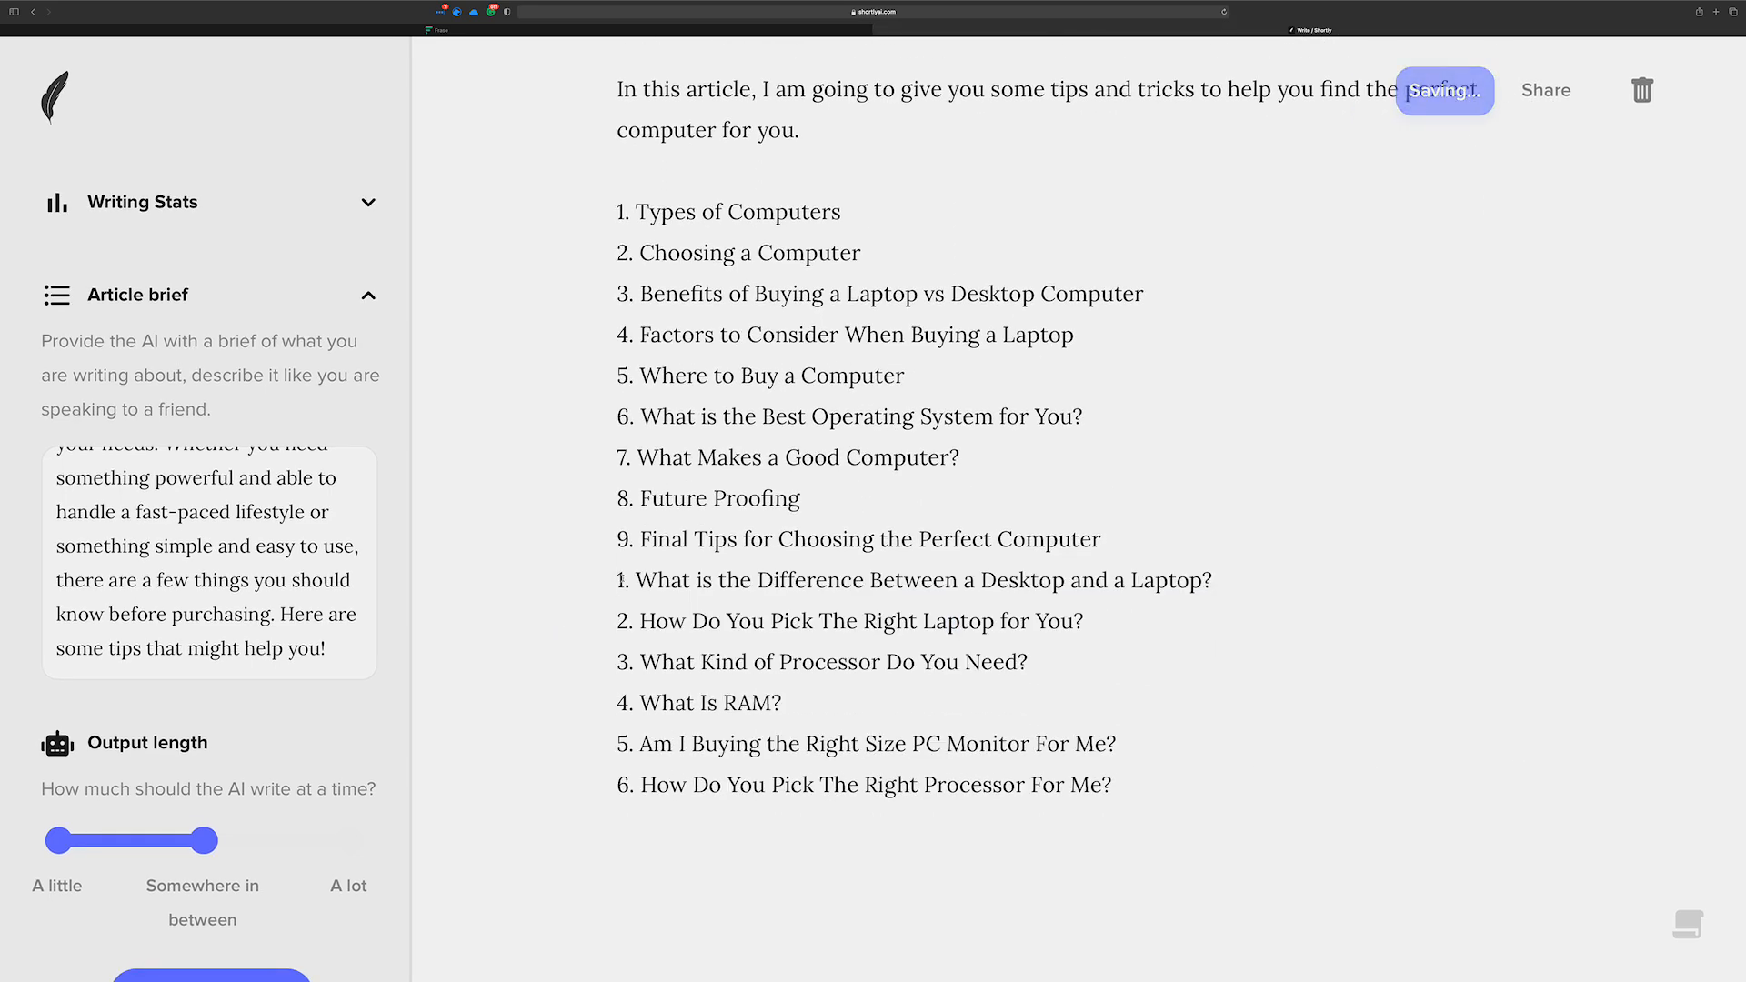
type("0")
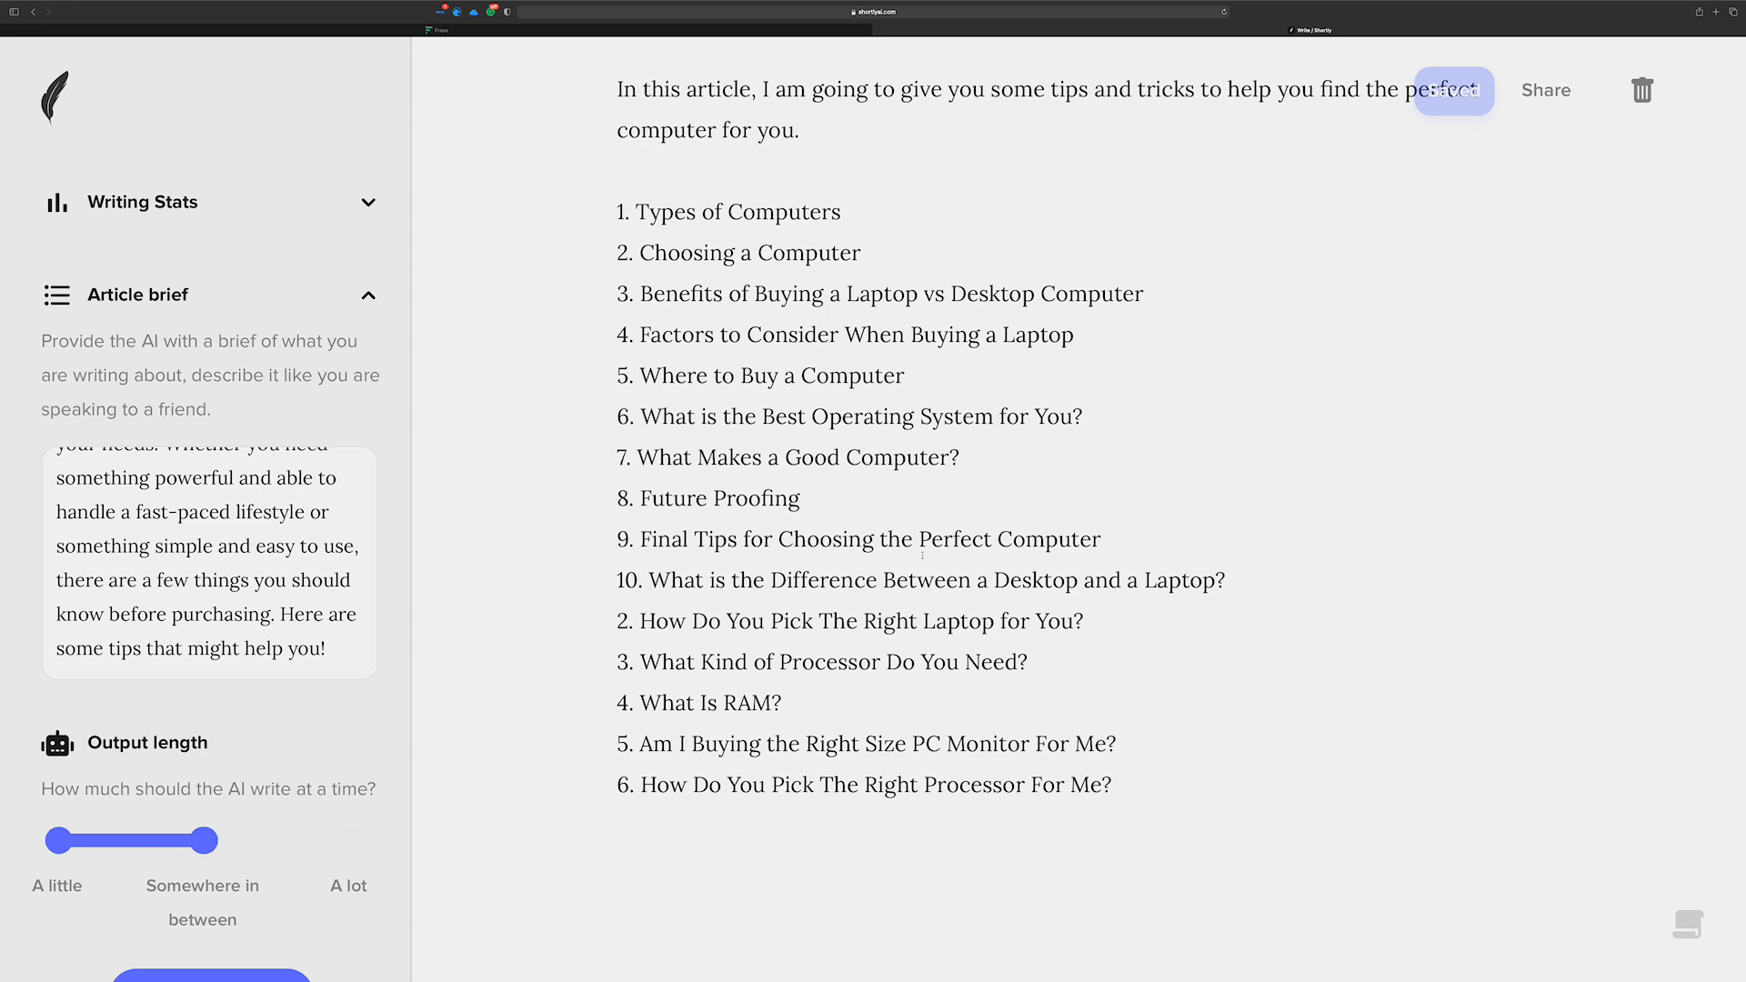
Highlight the whole outline in Shortly, then switch to Frase and highlight its numbered outline to compare the two
scroll(904, 523, "up", 1)
left_click_drag(625, 227, 1121, 788)
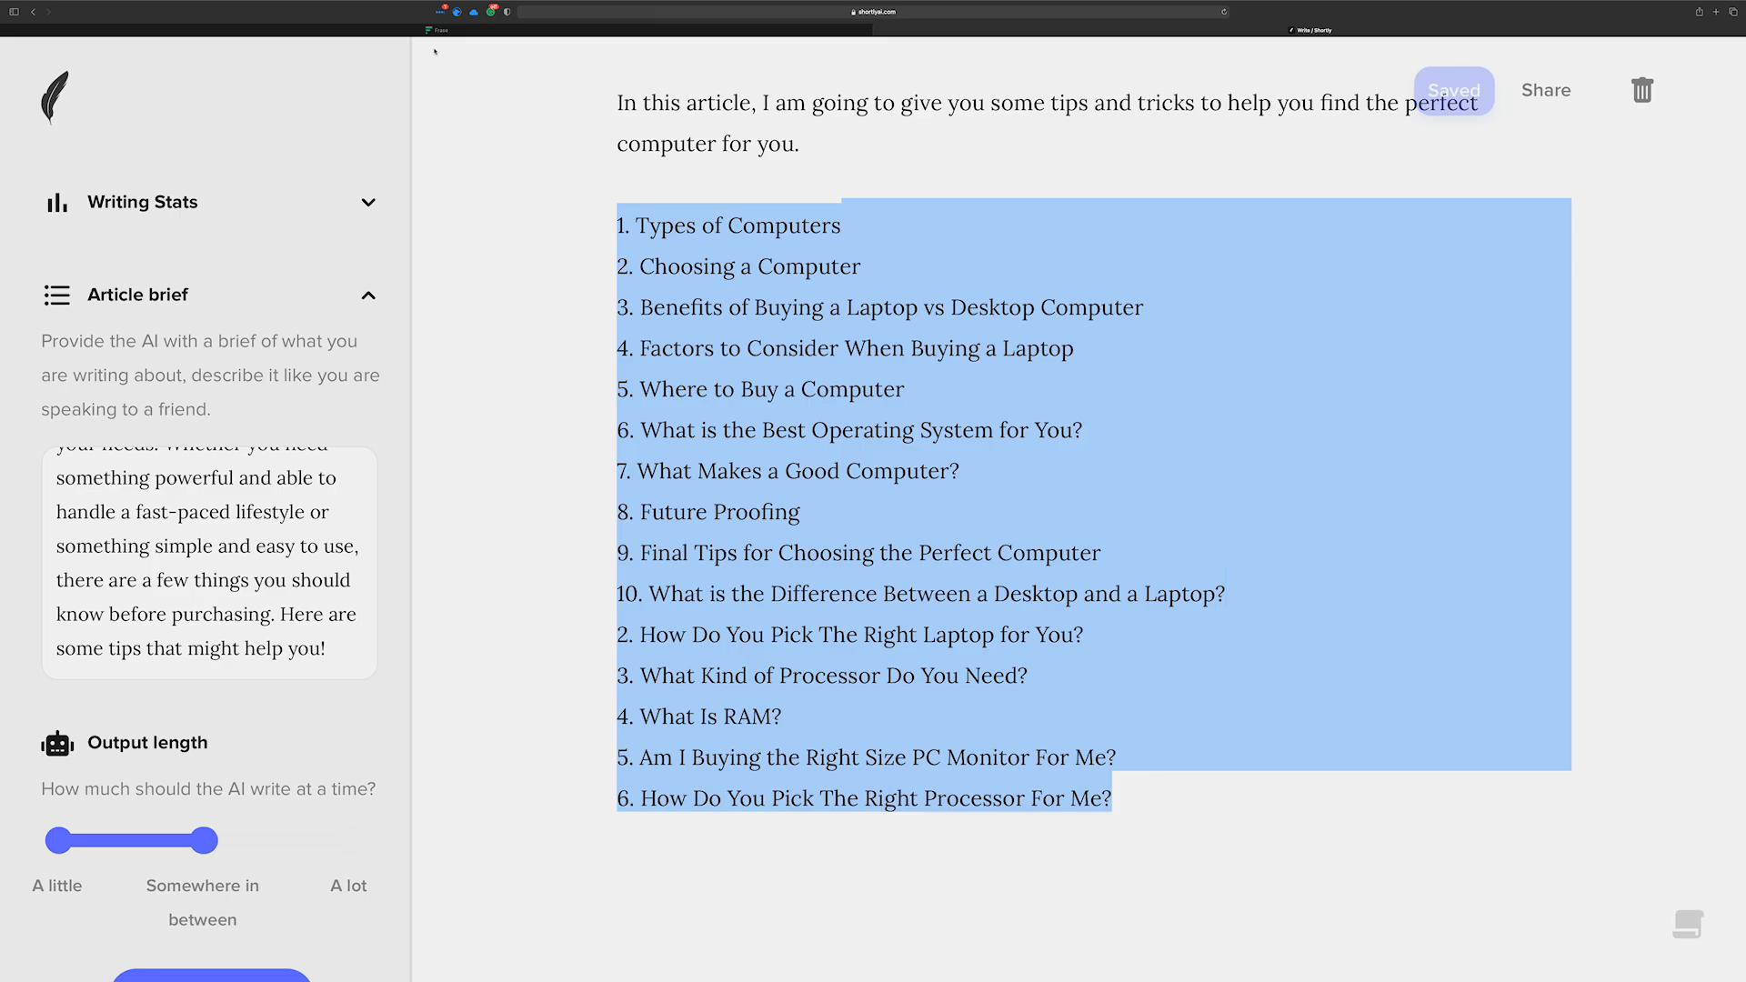
left_click(436, 30)
left_click_drag(246, 363, 498, 730)
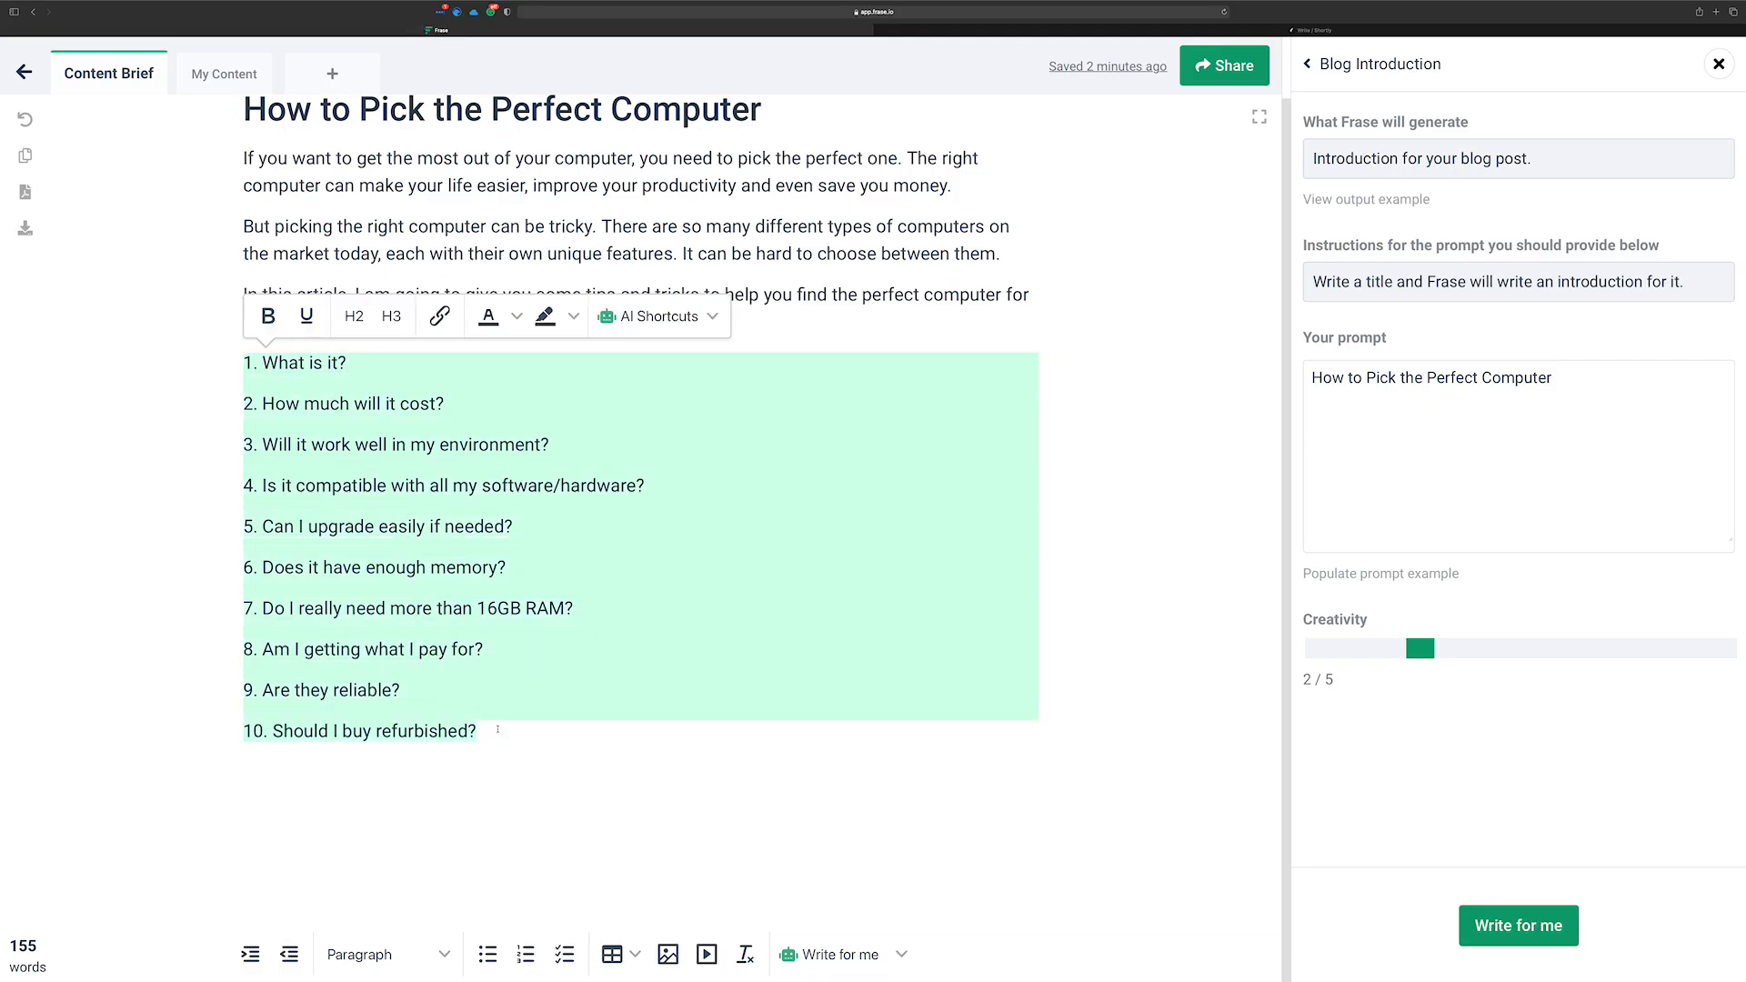
left_click(516, 646)
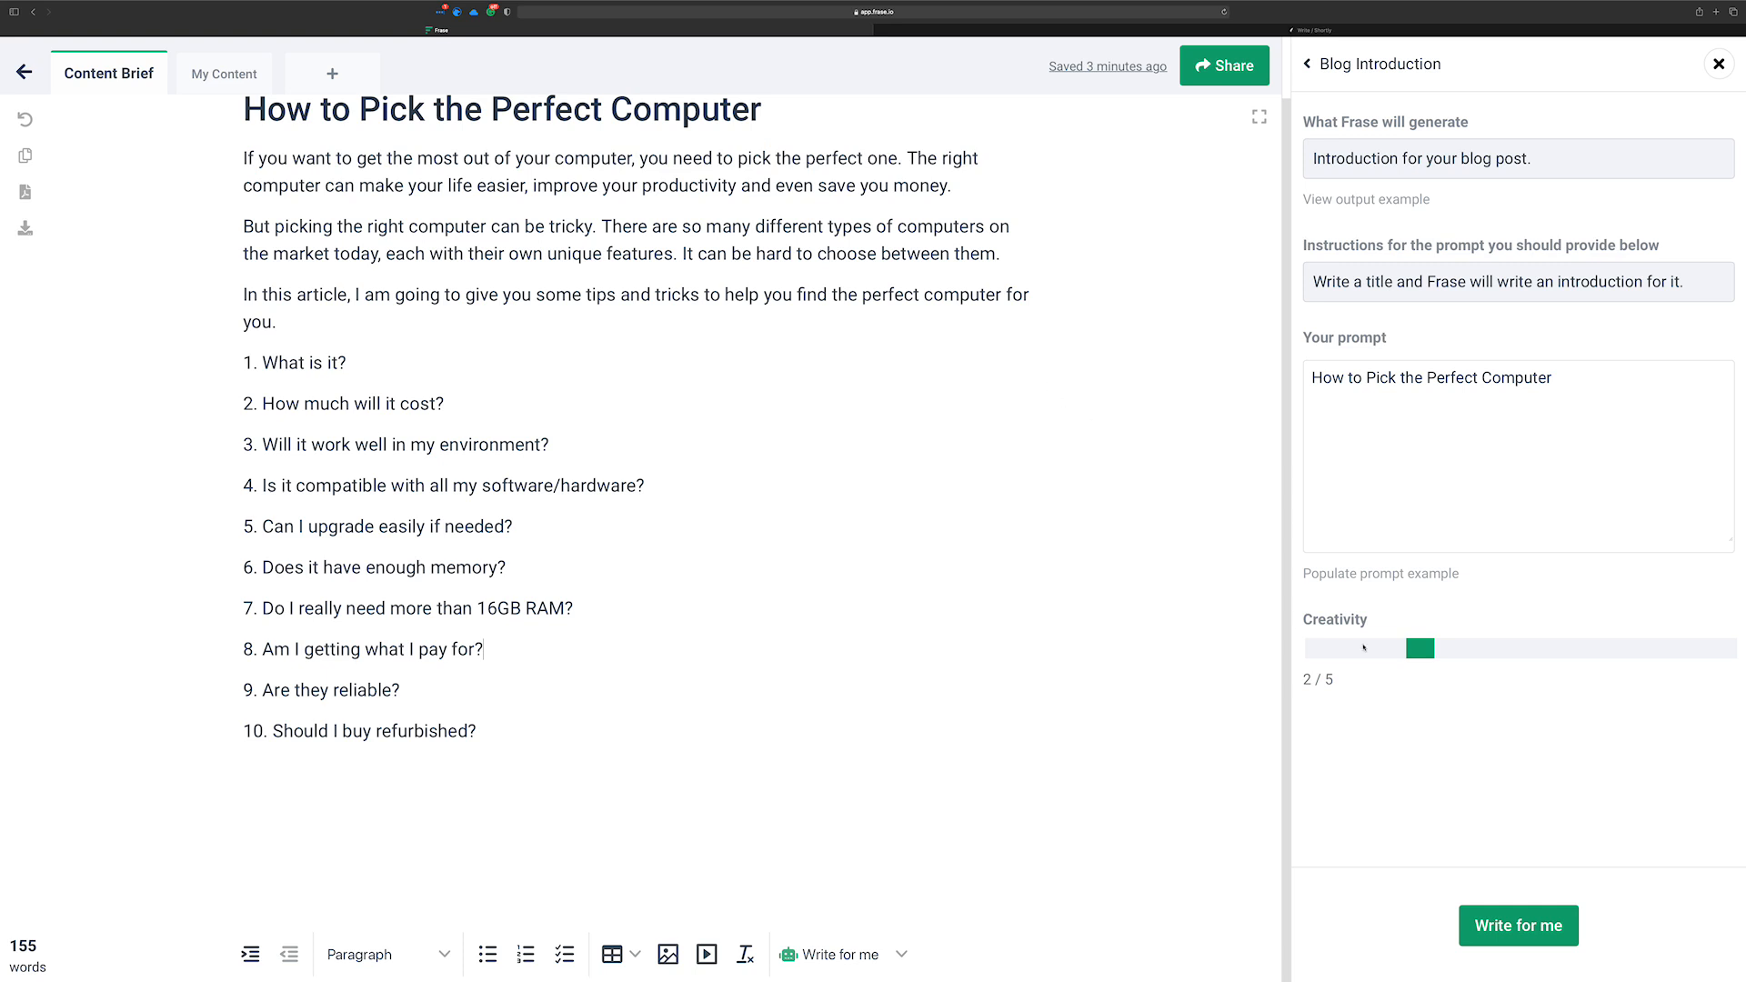
Set the Blog Introduction creativity to 1 and highlight its prompt text without changing it
left_click_drag(1444, 652, 1343, 653)
left_click(1489, 477)
left_click_drag(1583, 383, 1310, 379)
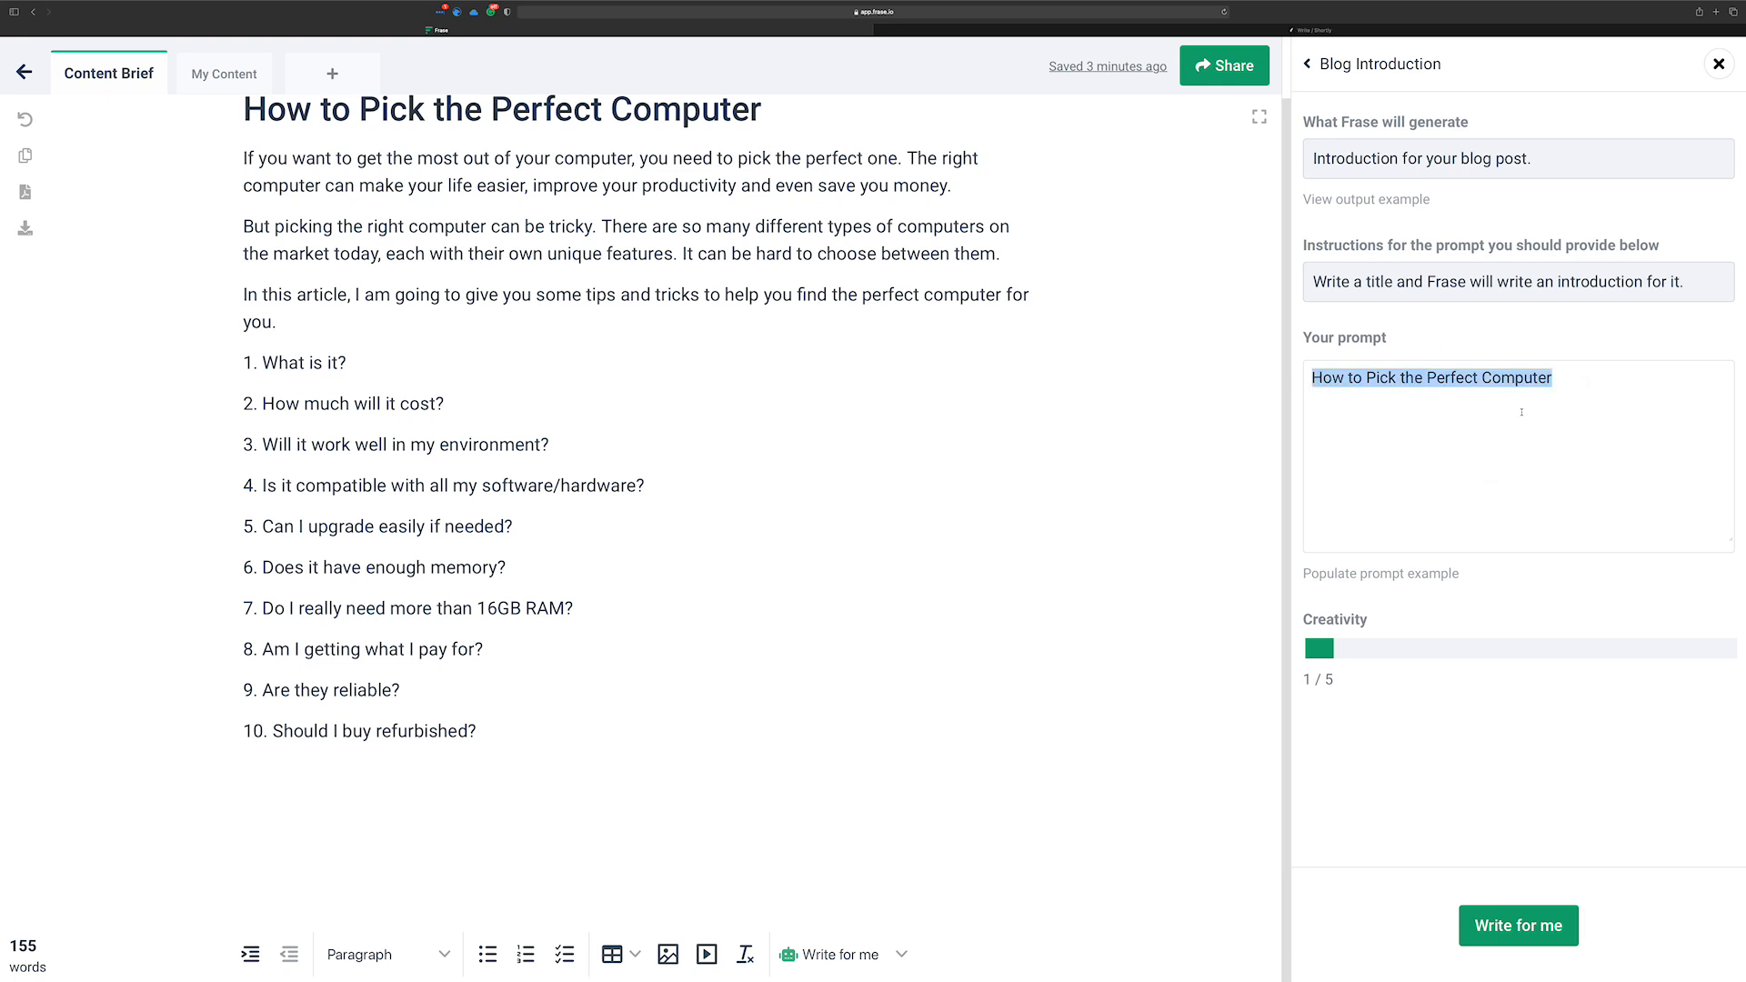
left_click(827, 415)
left_click(451, 369)
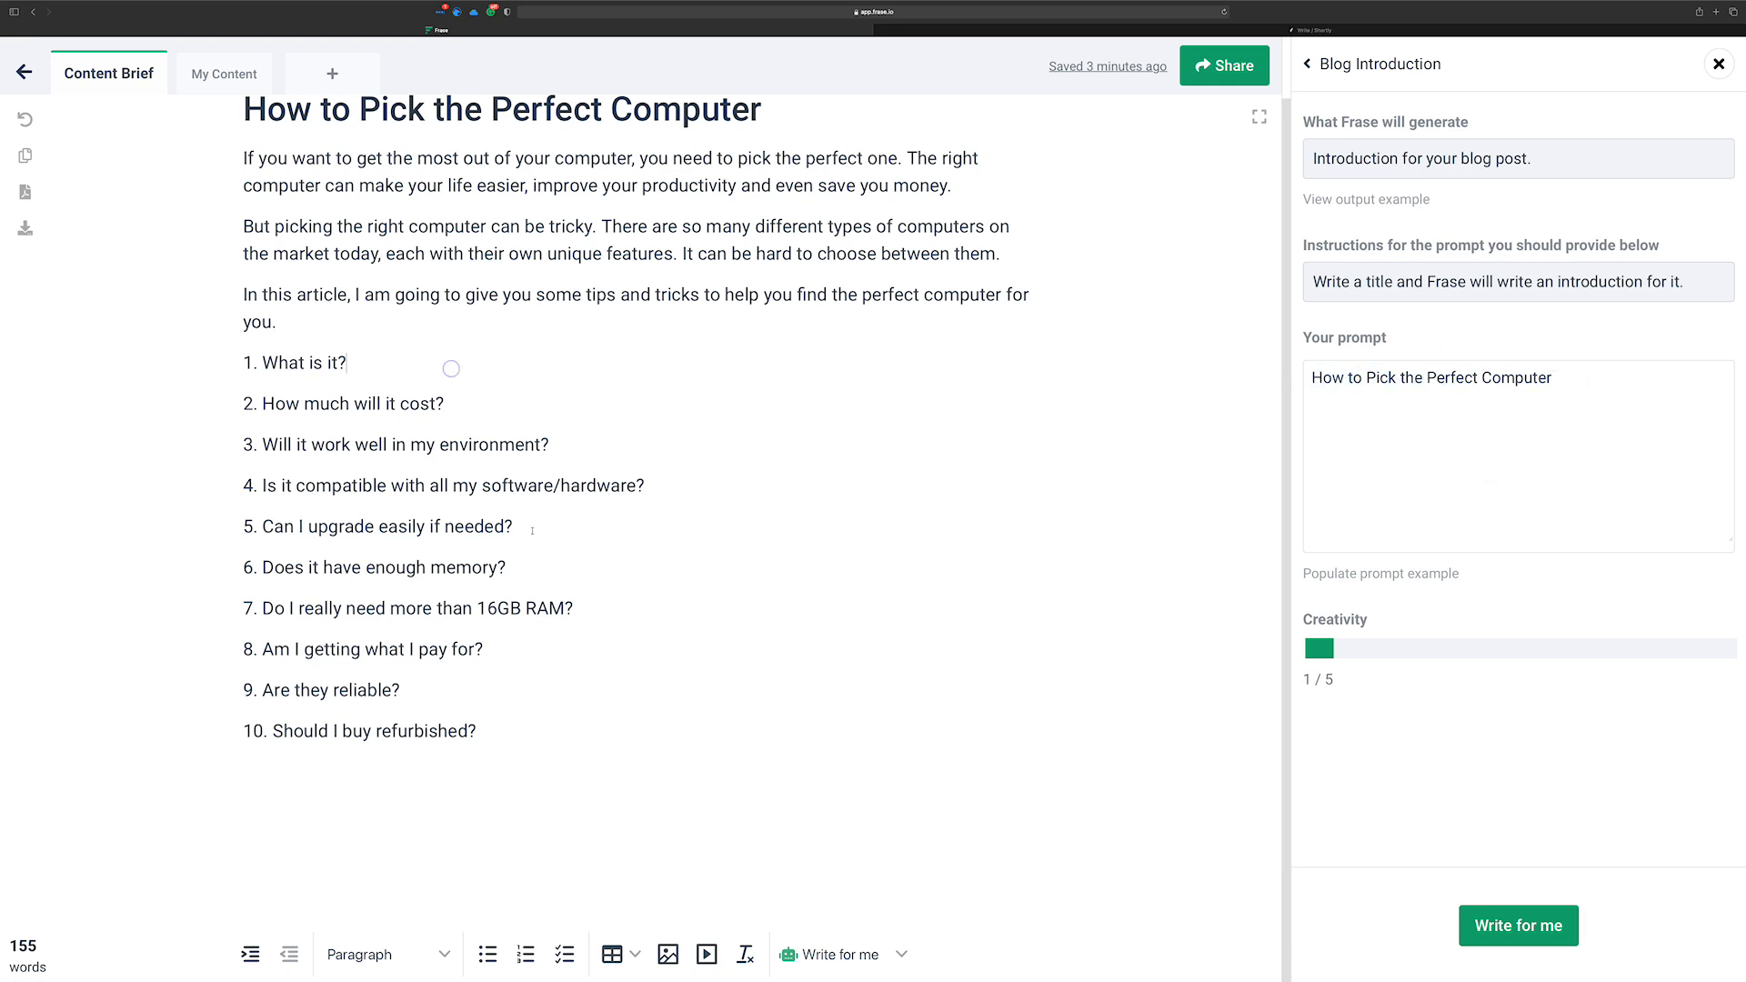
Highlight the text from outline item 9 up through the introduction to examine it, then clear the selection
left_click(549, 672)
left_click(496, 699)
key("shift+Up")
key("shift+Up")
key("shift+Up")
key("shift+Up")
key("shift+Up")
key("shift+Up")
key("shift+Up")
key("shift+Up")
key("shift+Up")
key("shift+Up")
key("shift+Up")
key("shift+Up")
key("shift+Up")
key("shift+Up")
key("shift+Up")
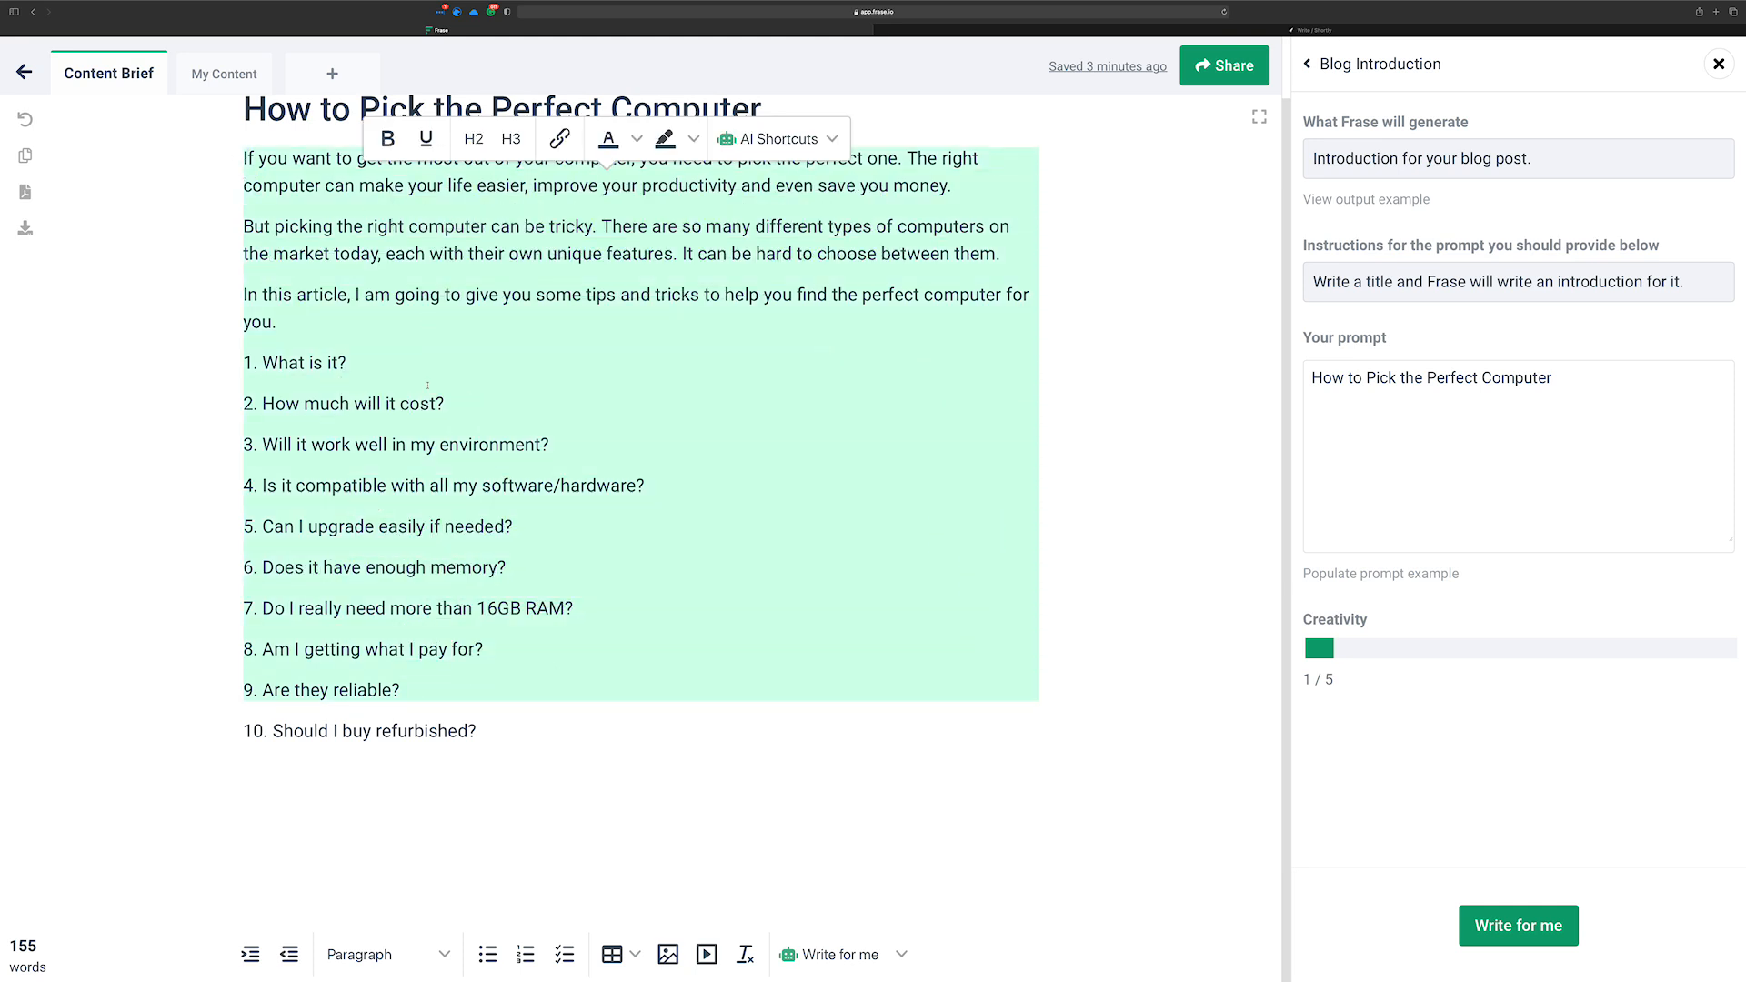
left_click(448, 546)
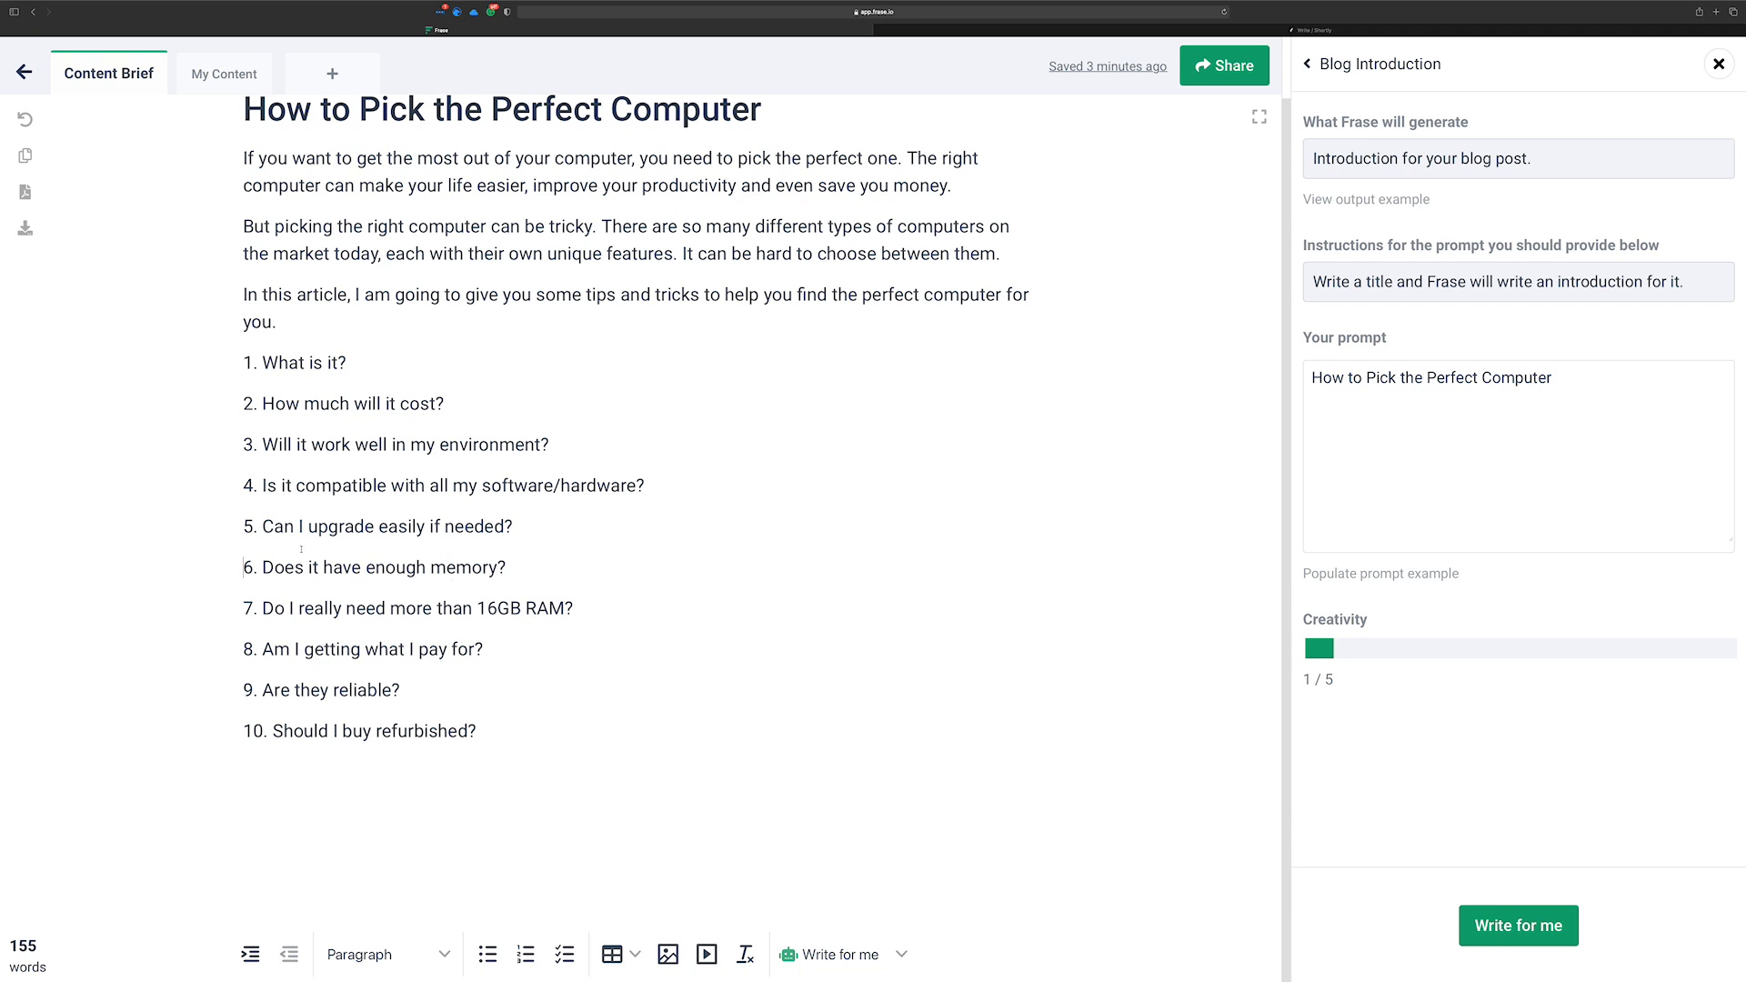
Start a new outline item numbered "11." below the question about buying refurbished
left_click(511, 731)
key("Return")
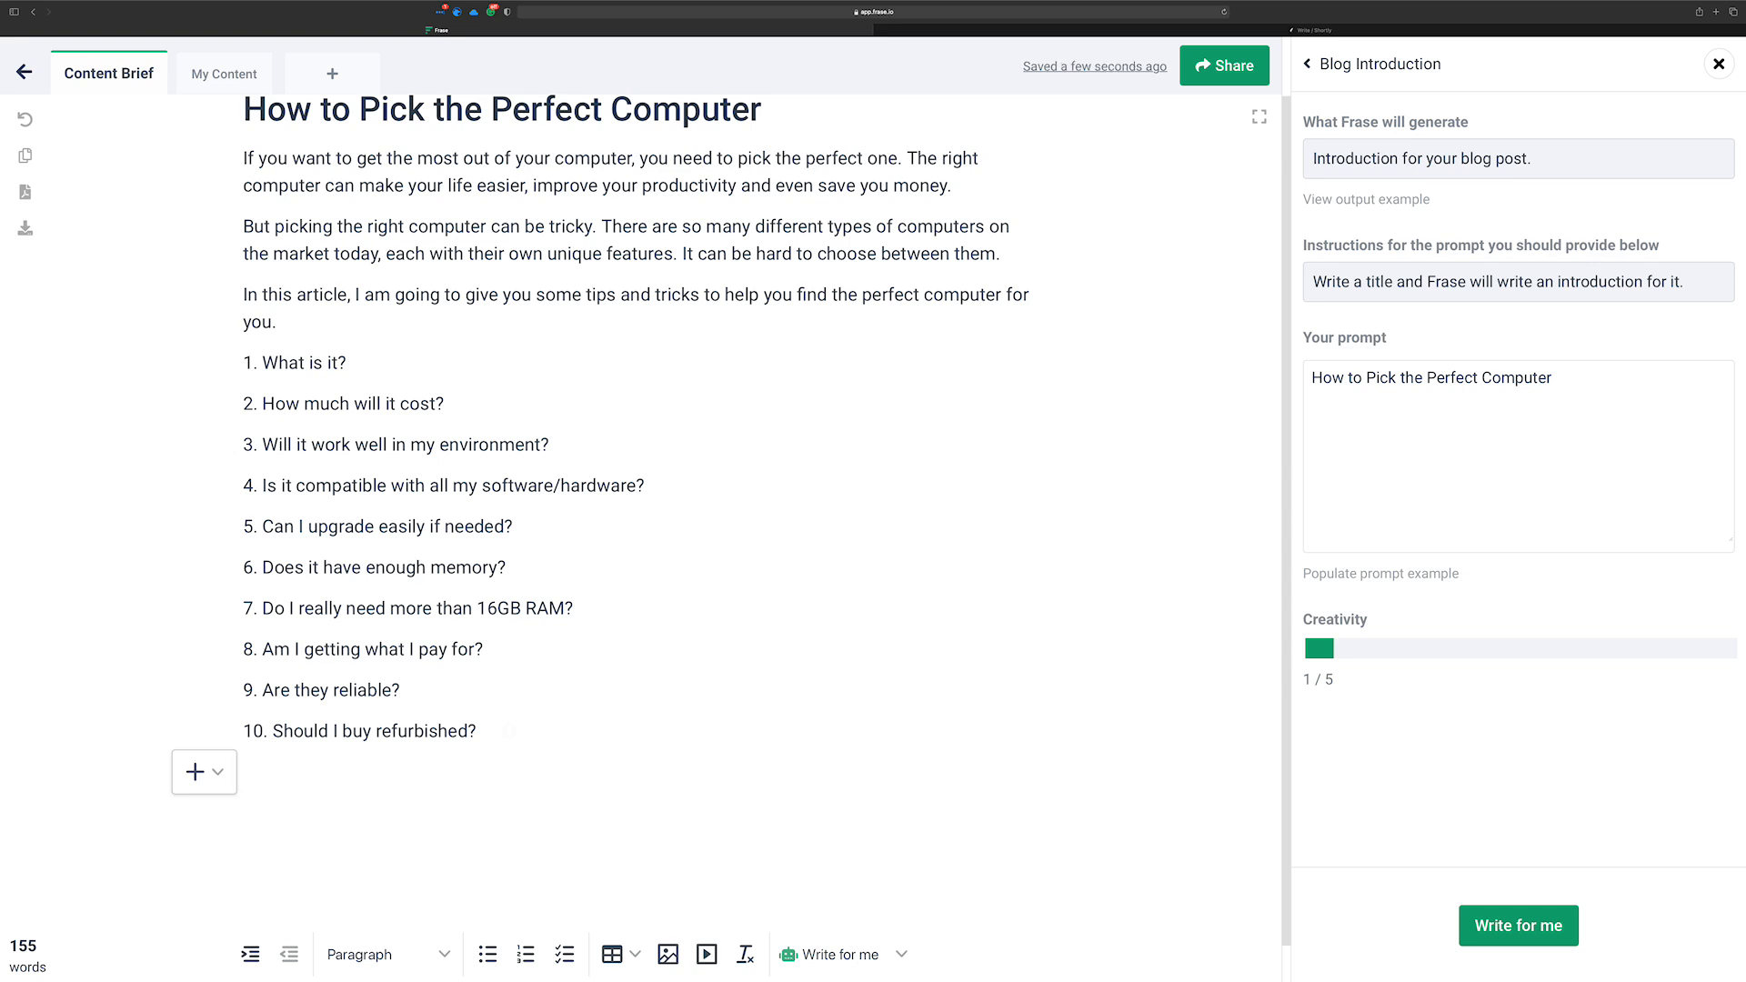
type("11.")
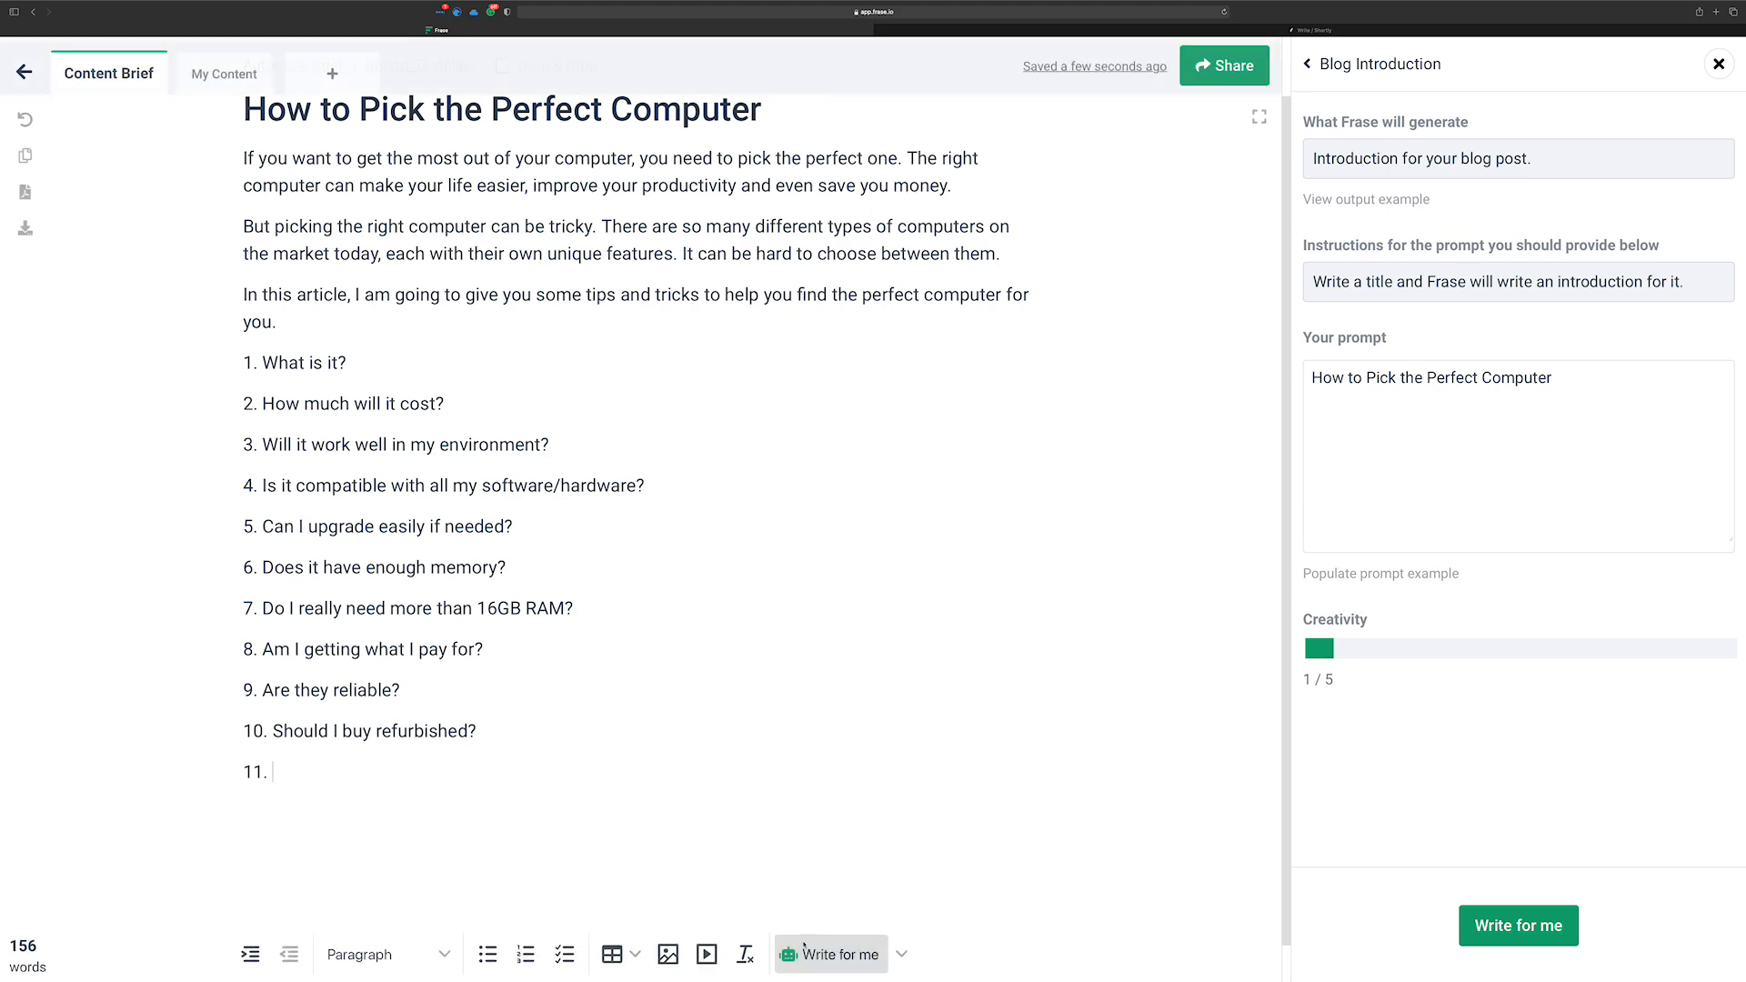
Close the Blog Introduction tool and have Frase's general AI writer continue the outline from item 11
mouse_move(1724, 17)
left_click(917, 34)
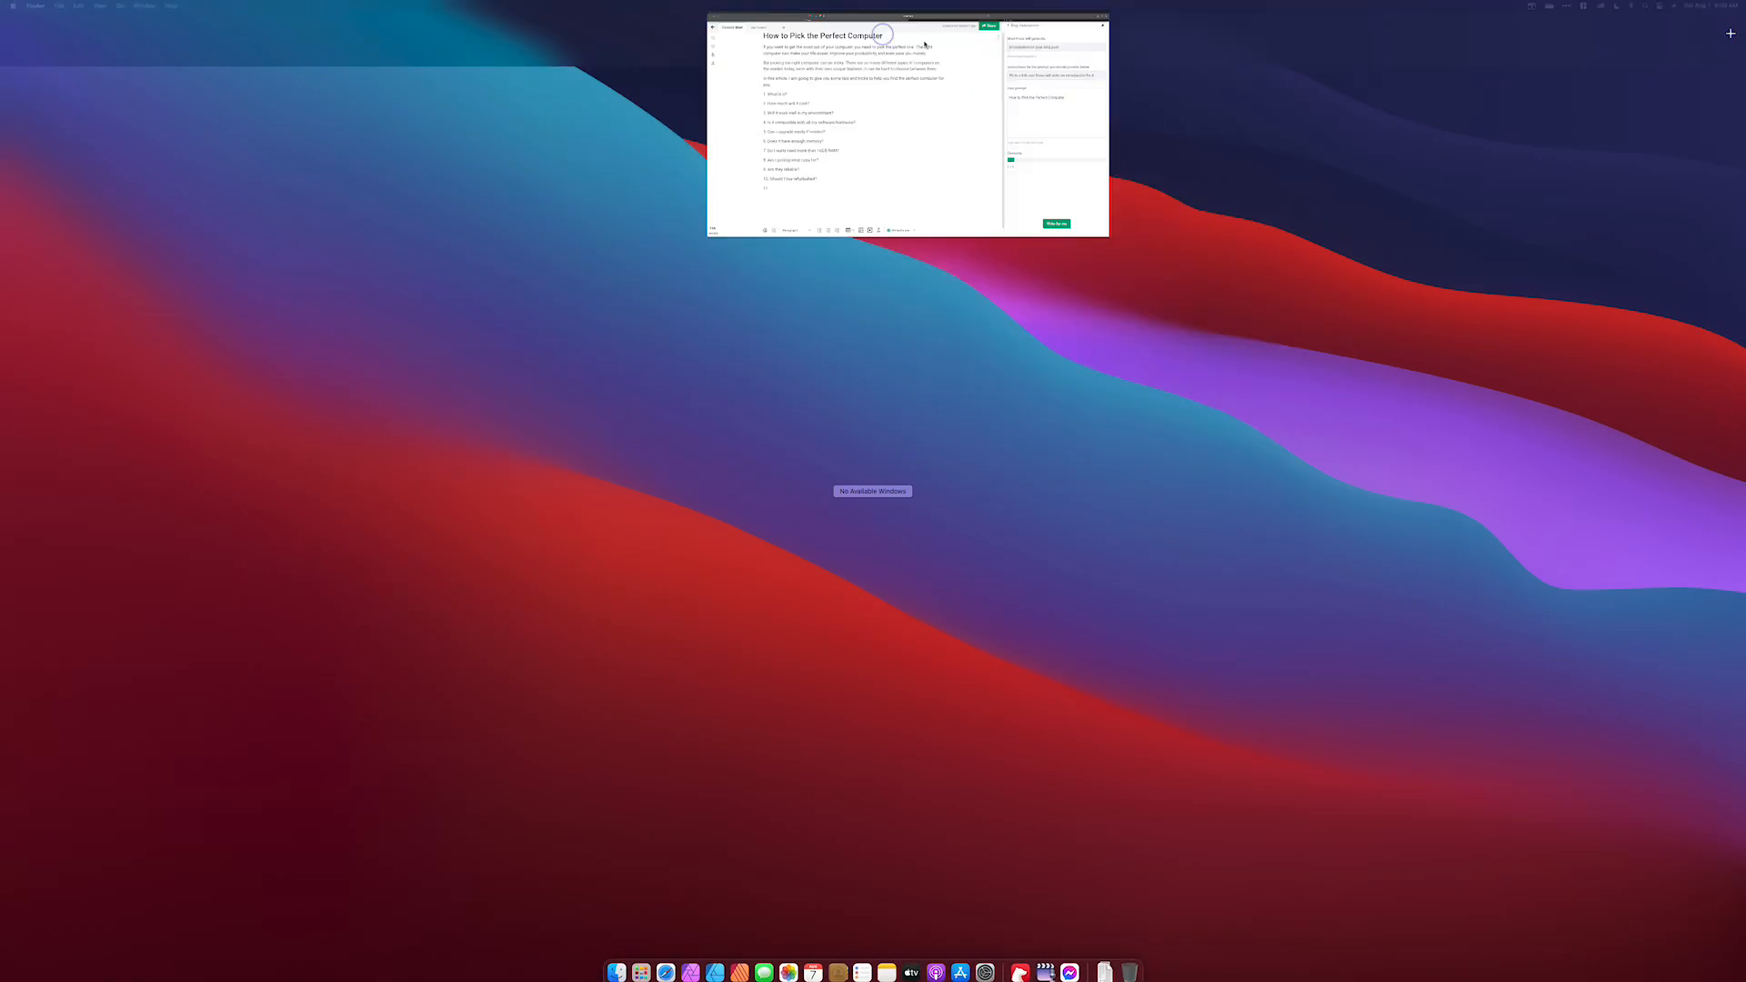
left_click(1720, 63)
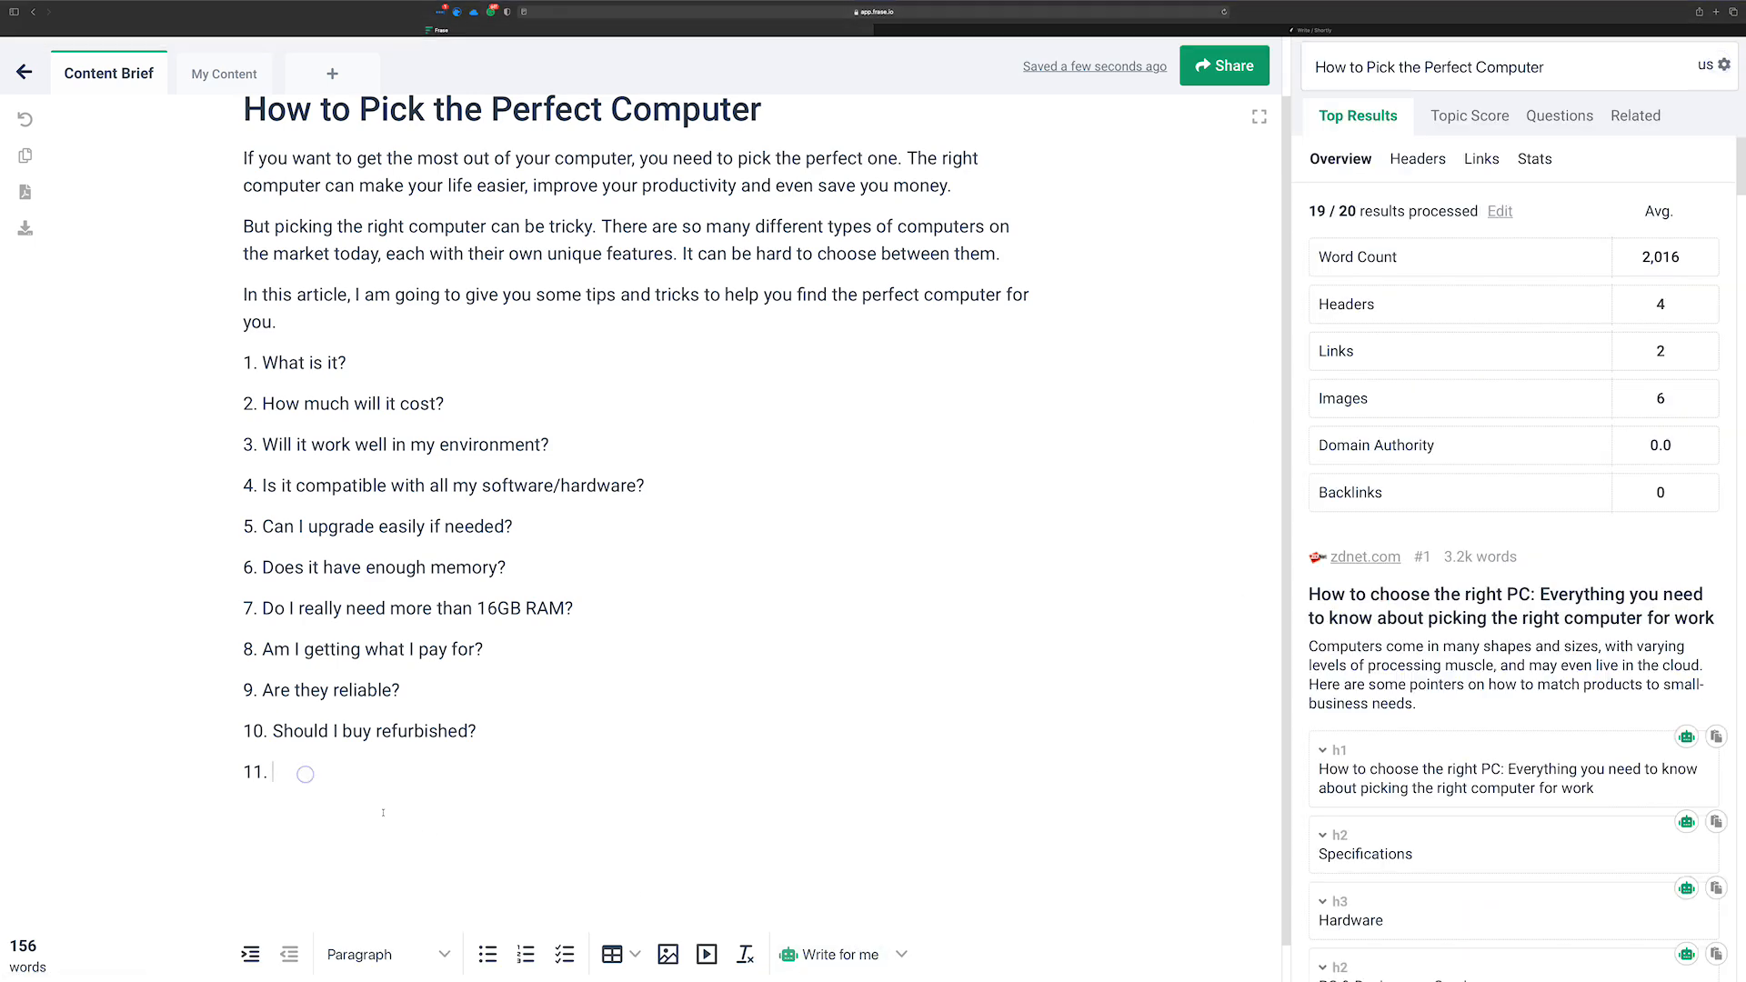
left_click(833, 954)
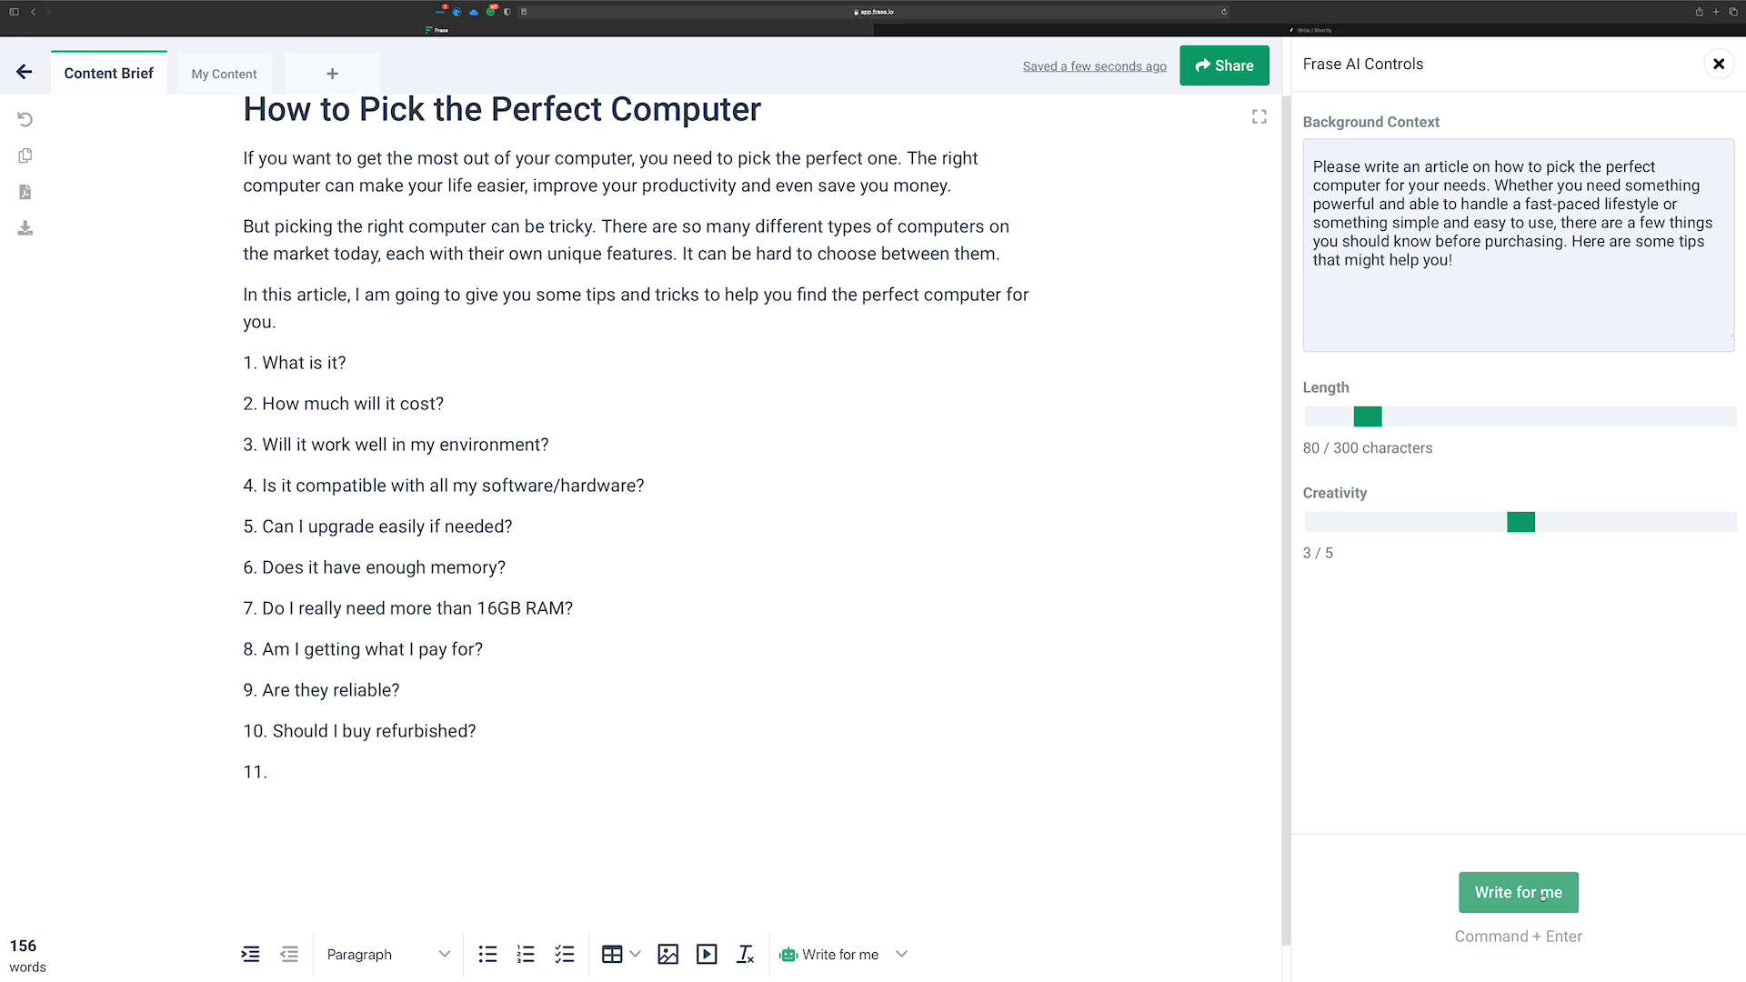
left_click(1543, 895)
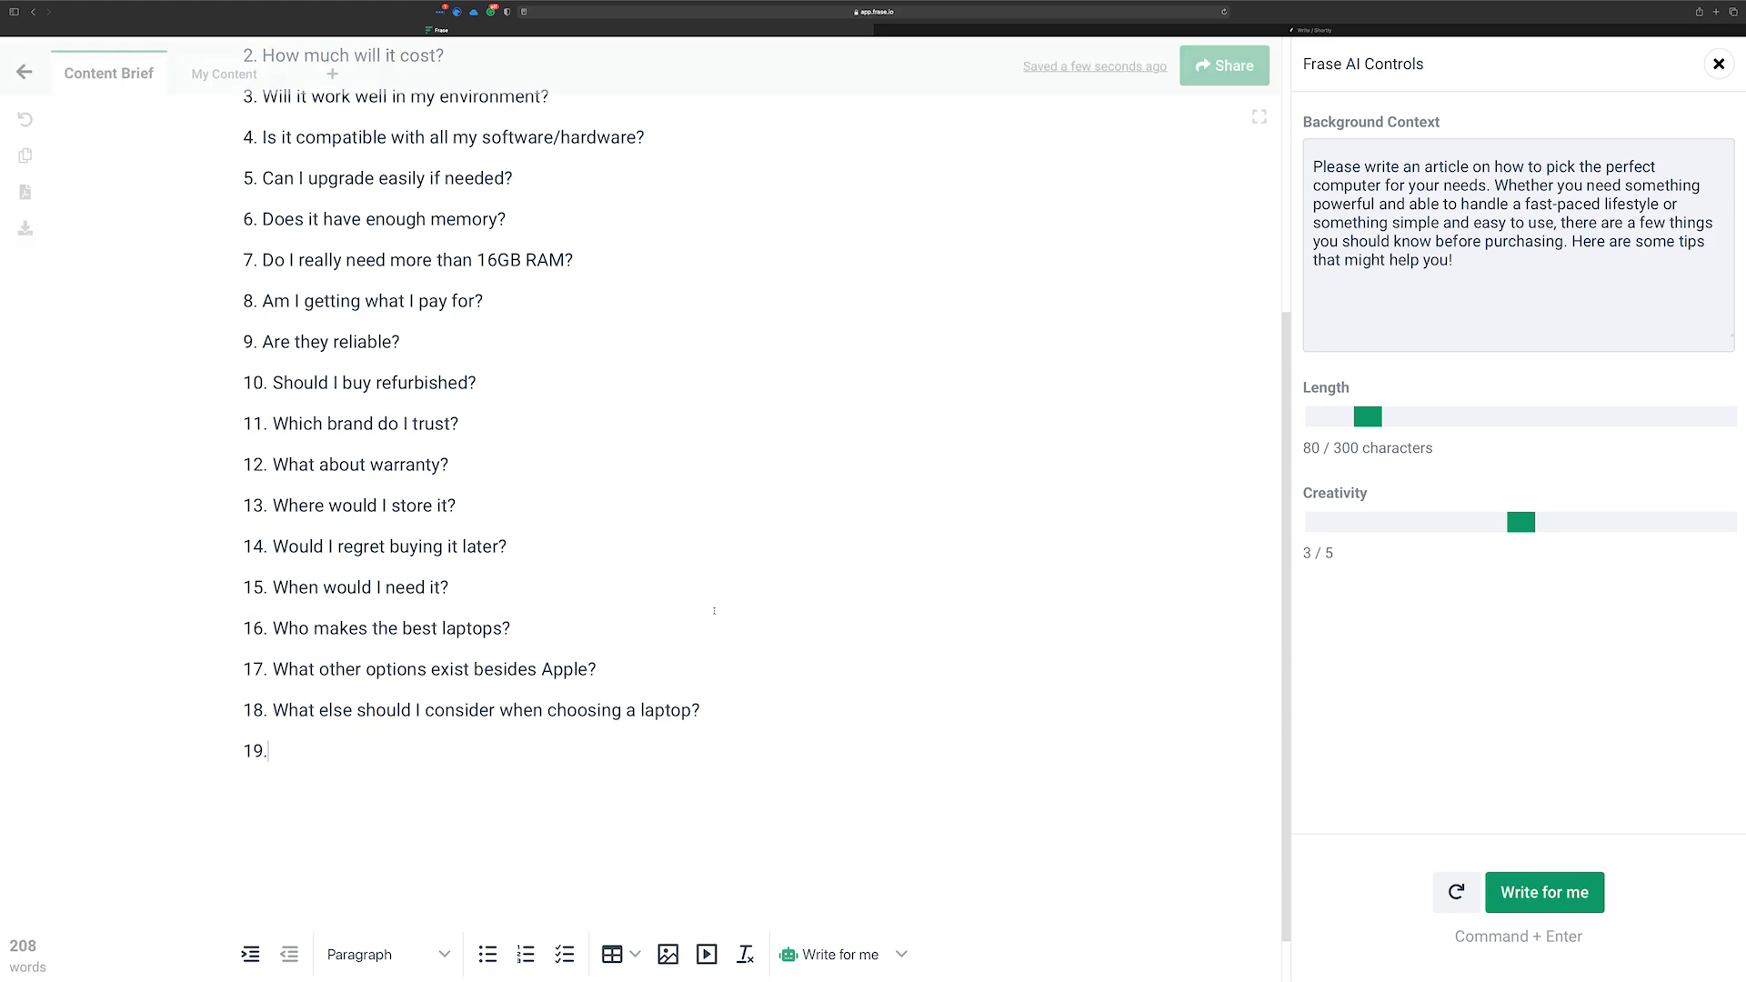
Review the extended outline and insert a "###" line below question 11 about brand trust
scroll(714, 610, "up", 5)
scroll(713, 611, "down", 1)
scroll(713, 611, "down", 1)
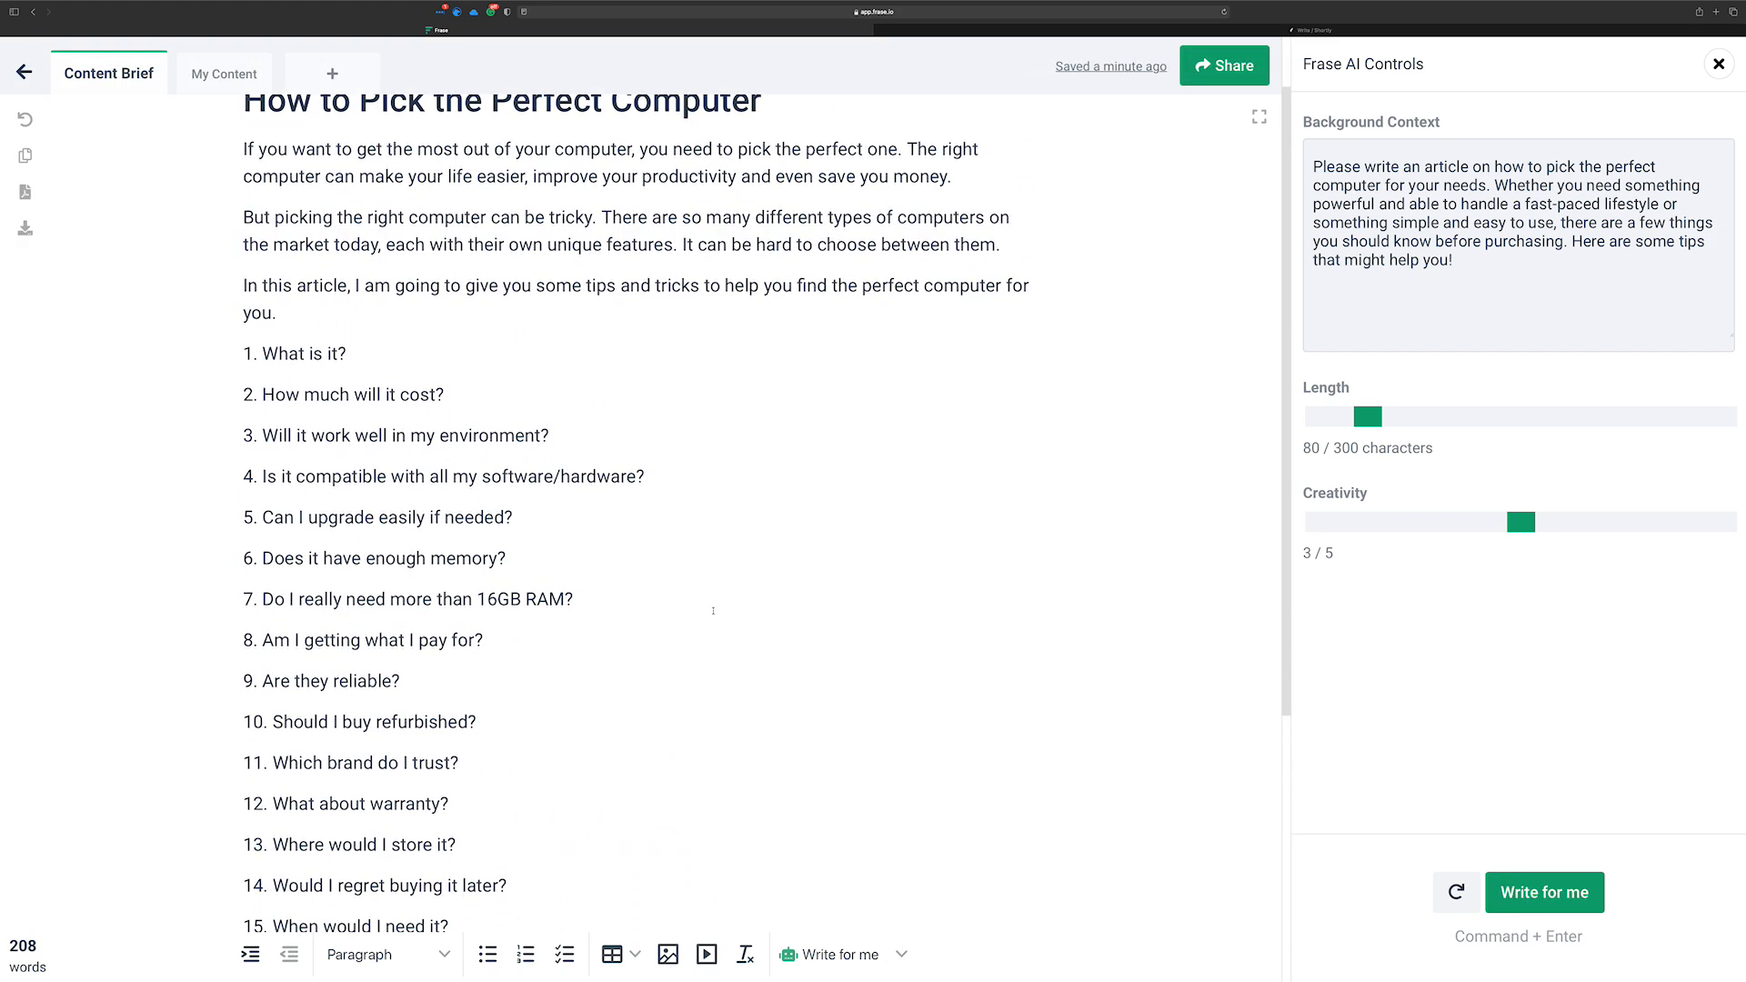
scroll(713, 610, "down", 2)
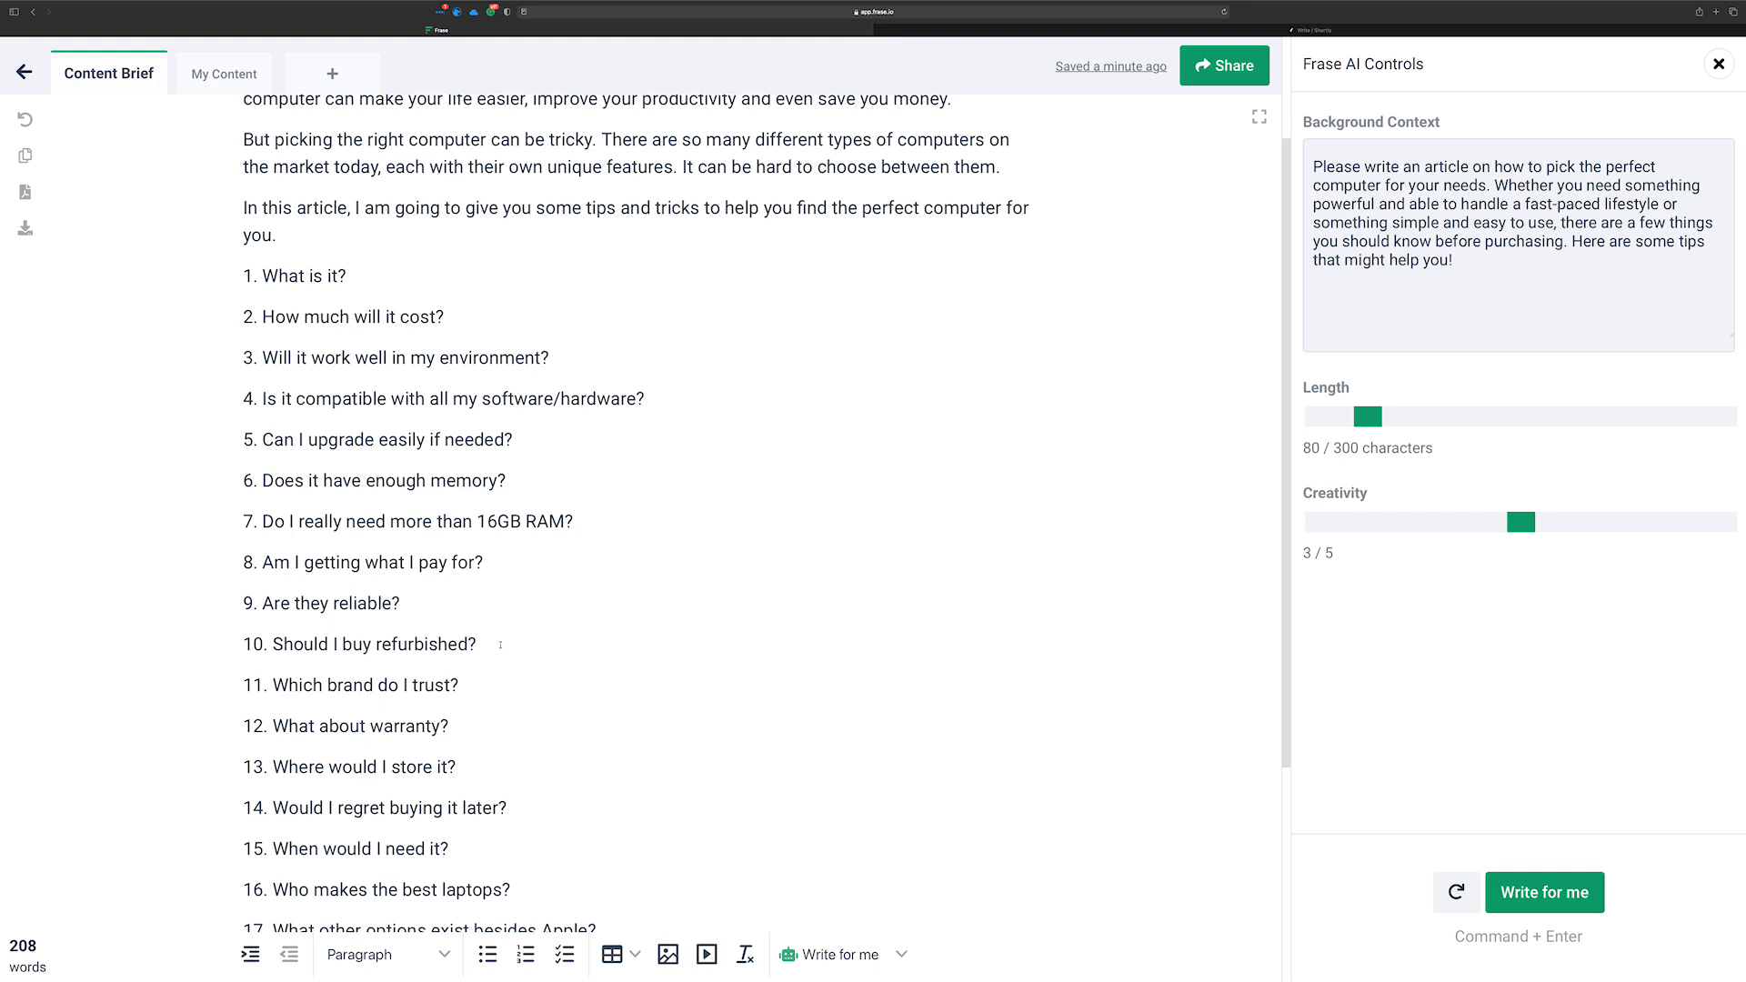
scroll(500, 645, "down", 1)
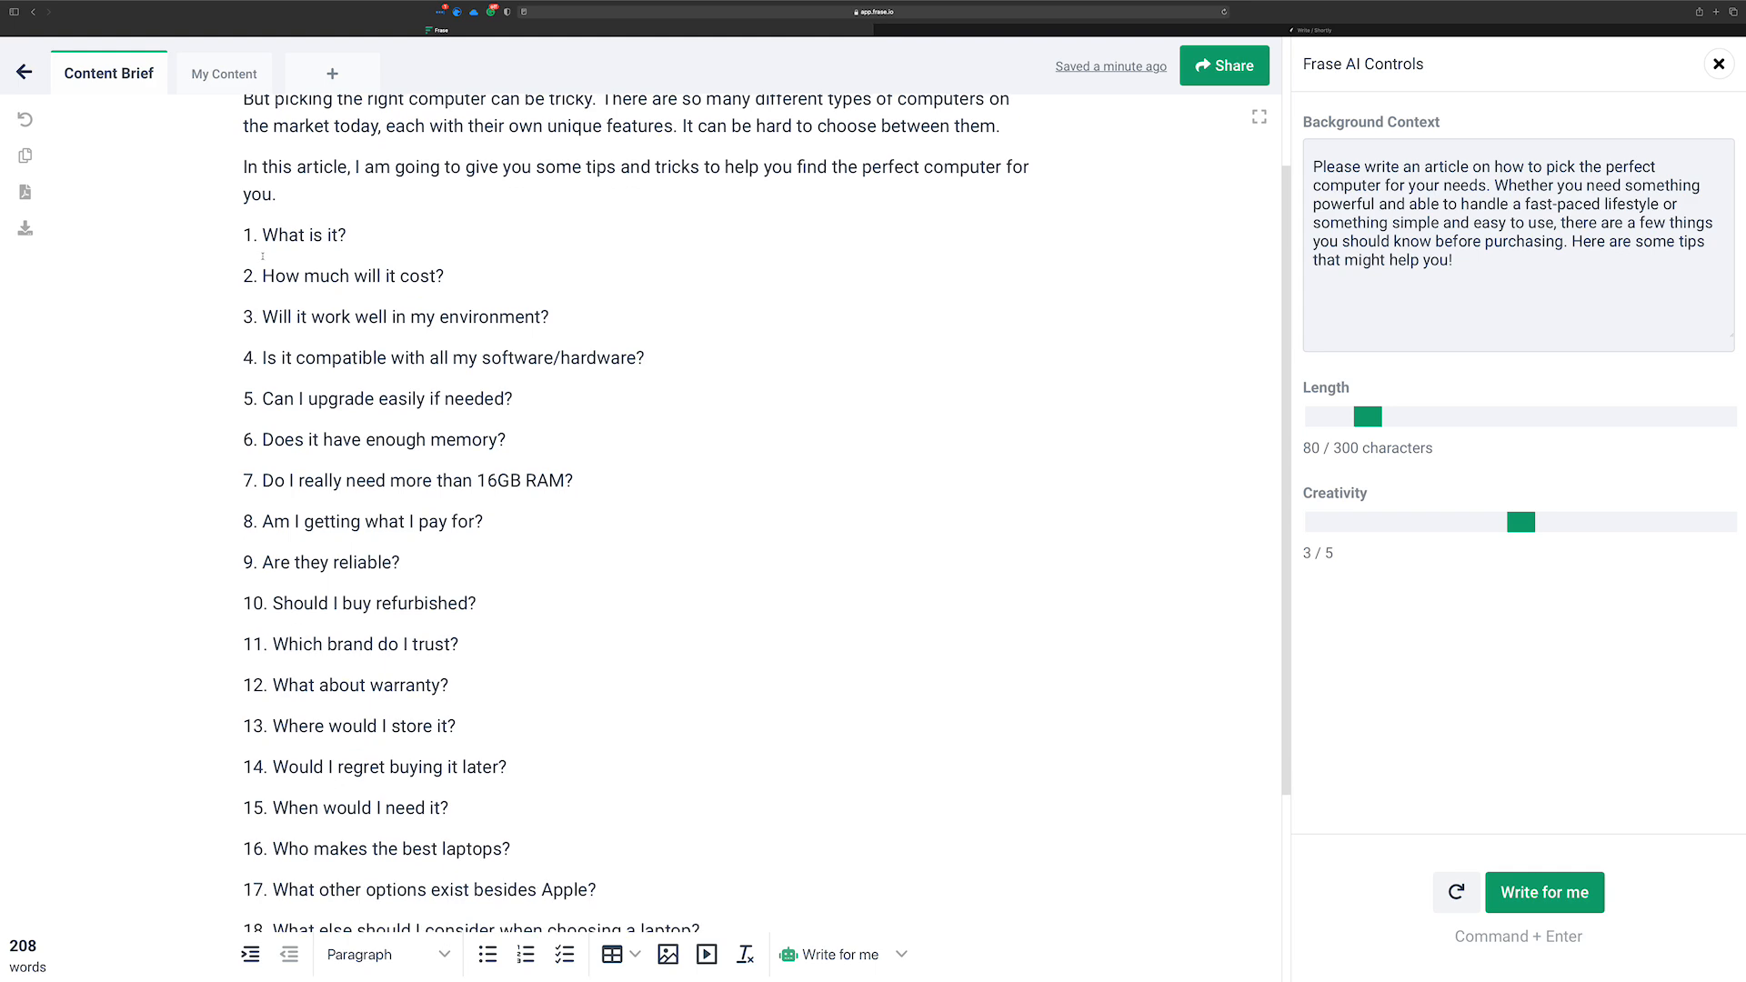
scroll(424, 579, "down", 2)
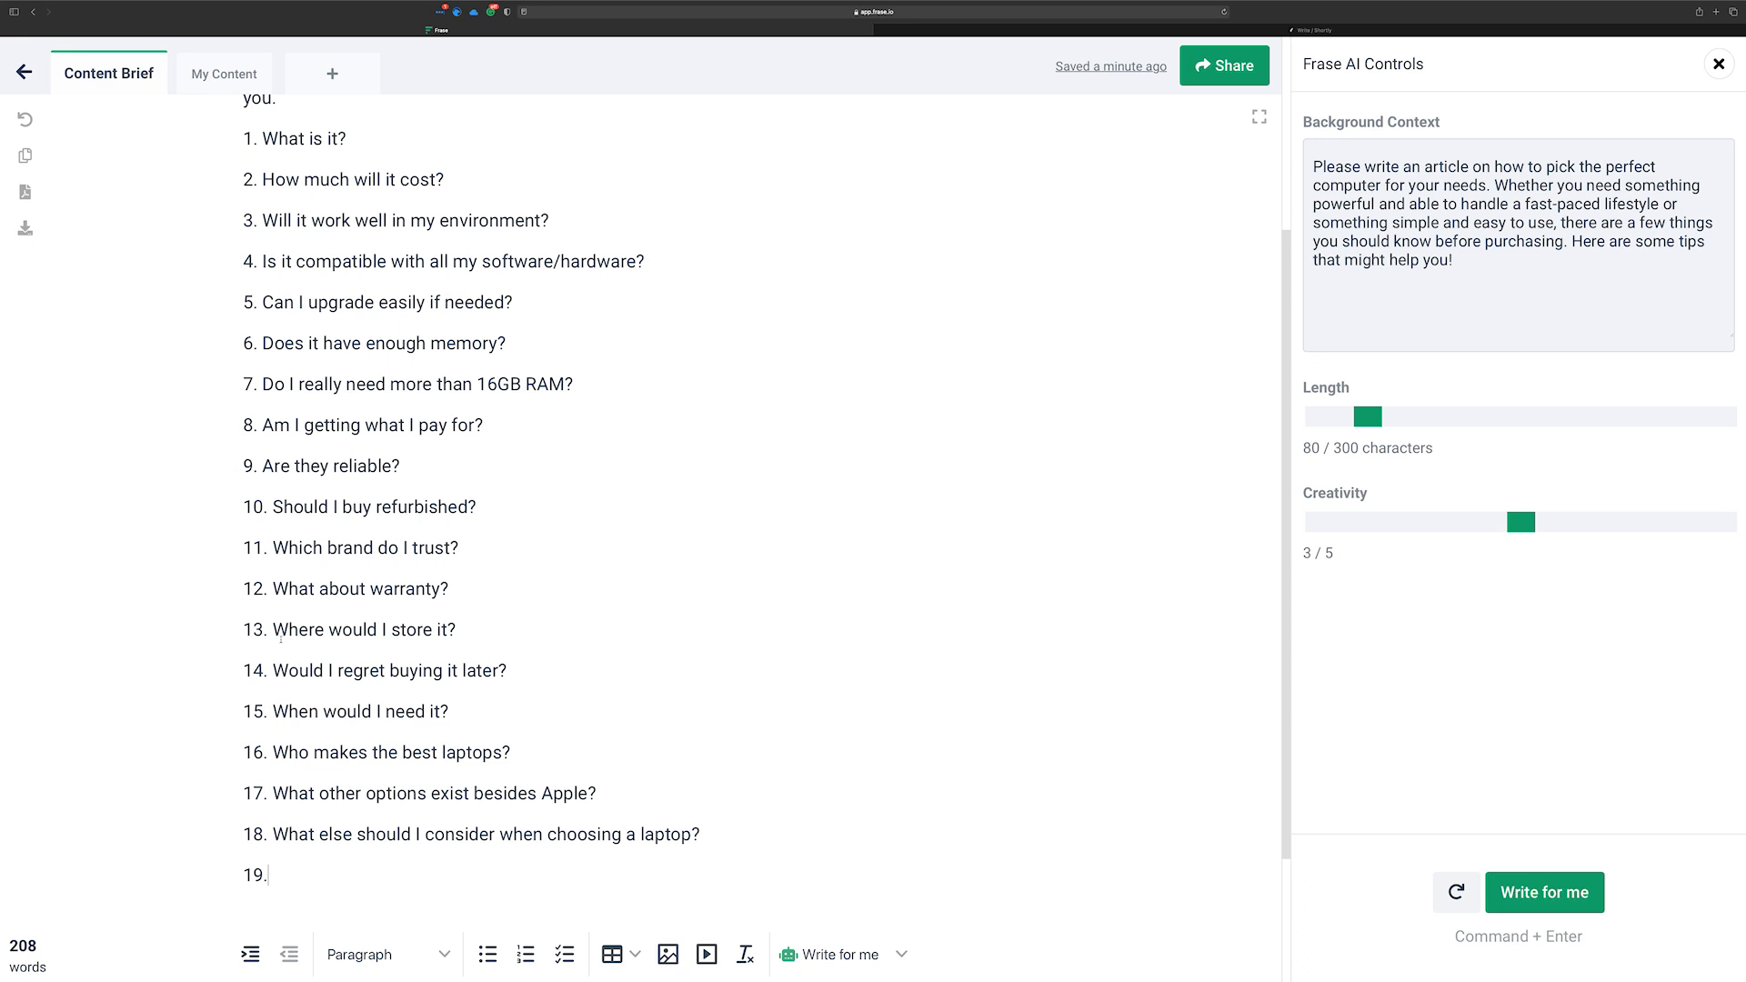
left_click(469, 549)
key("Return")
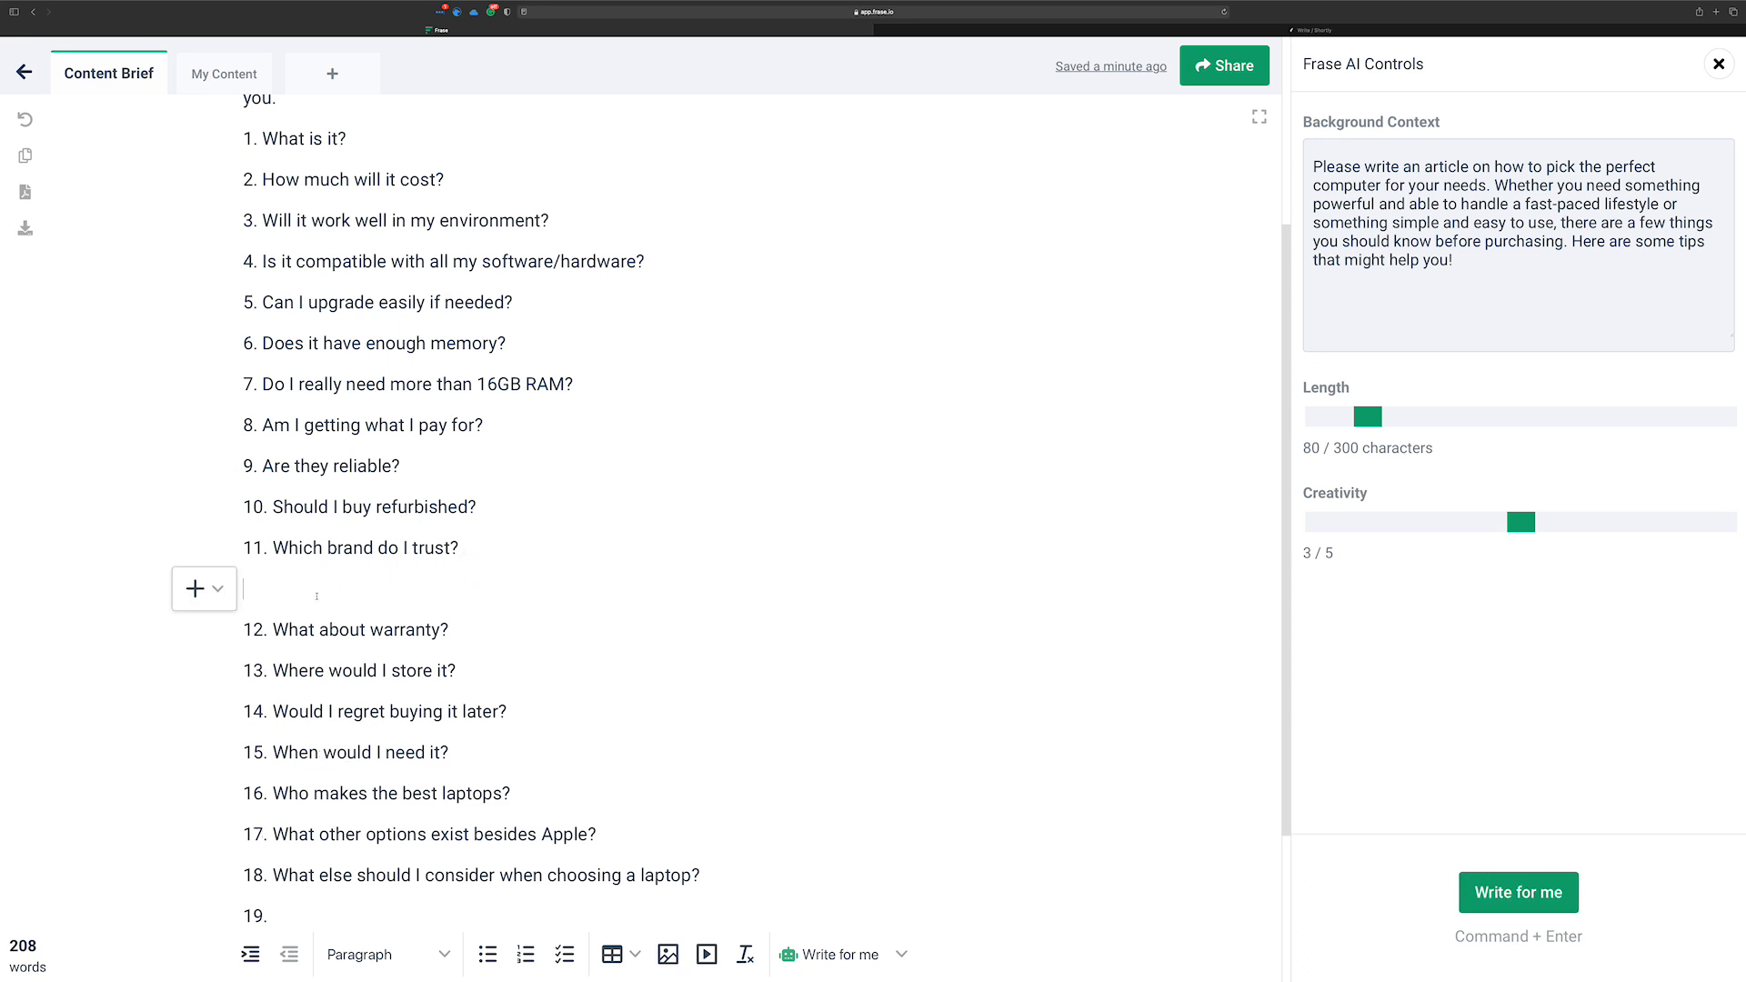
type("###")
Start a paragraph below question 12 with "Warranty is an important part of your decision" and have the AI writer continue it
left_click(483, 610)
key("Return")
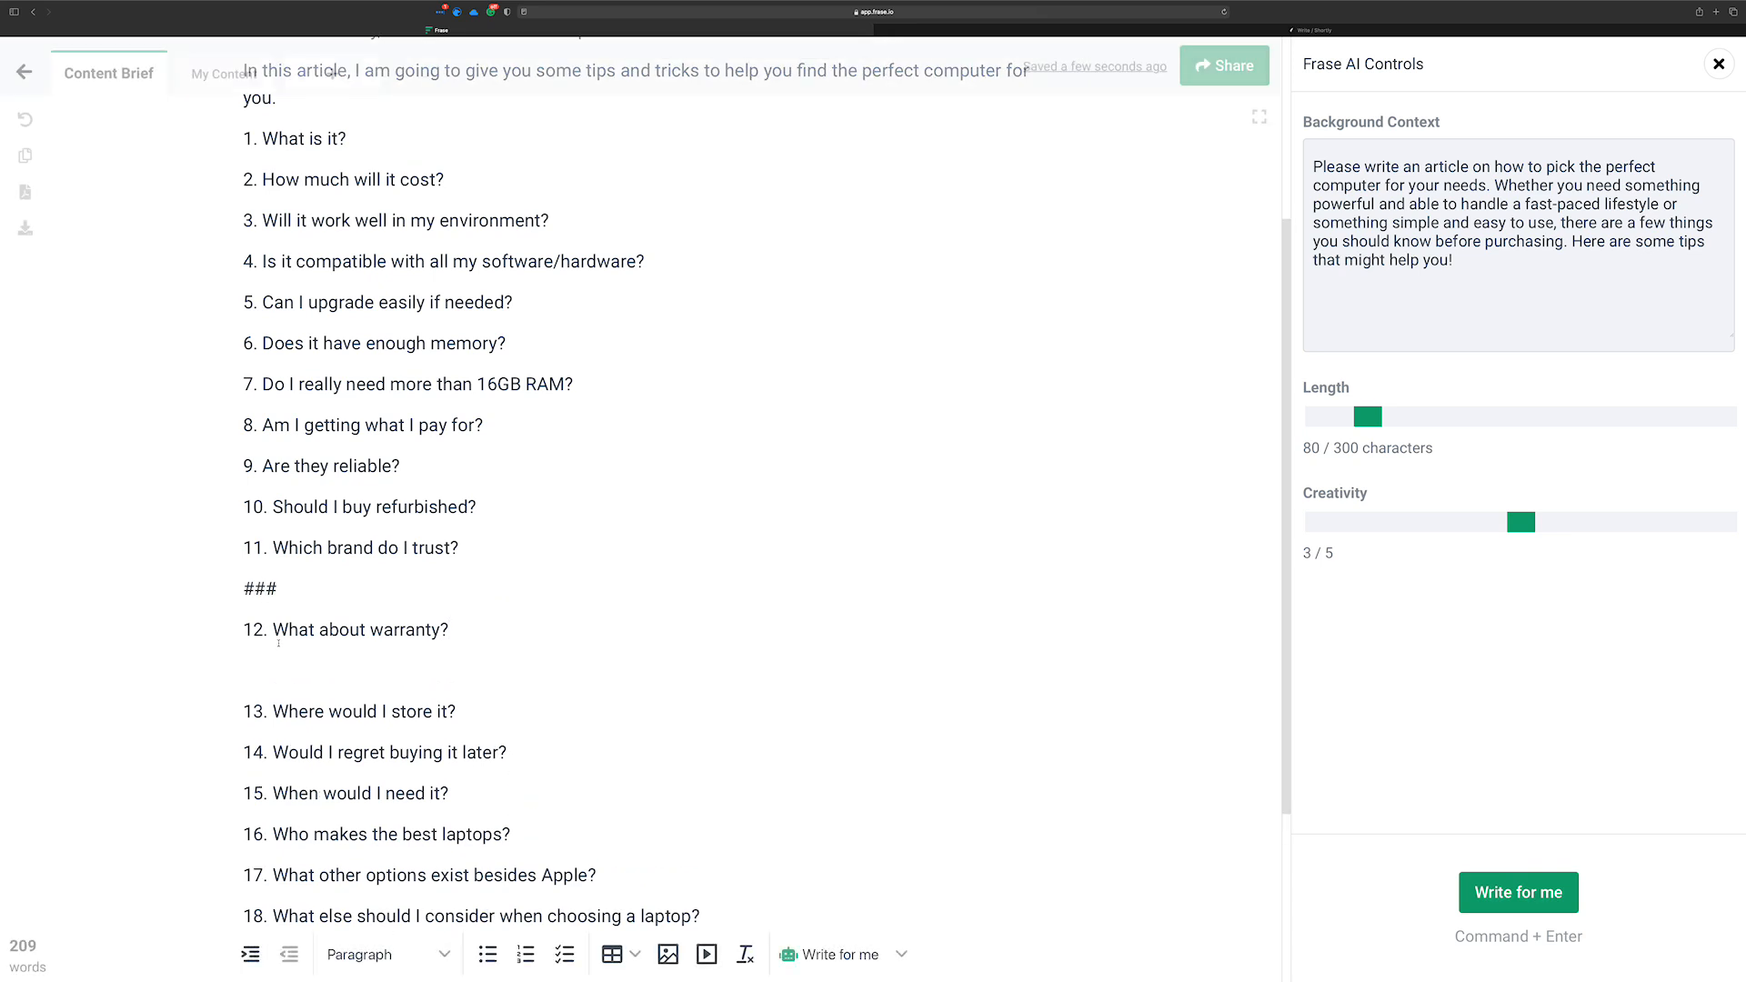
type("Warra")
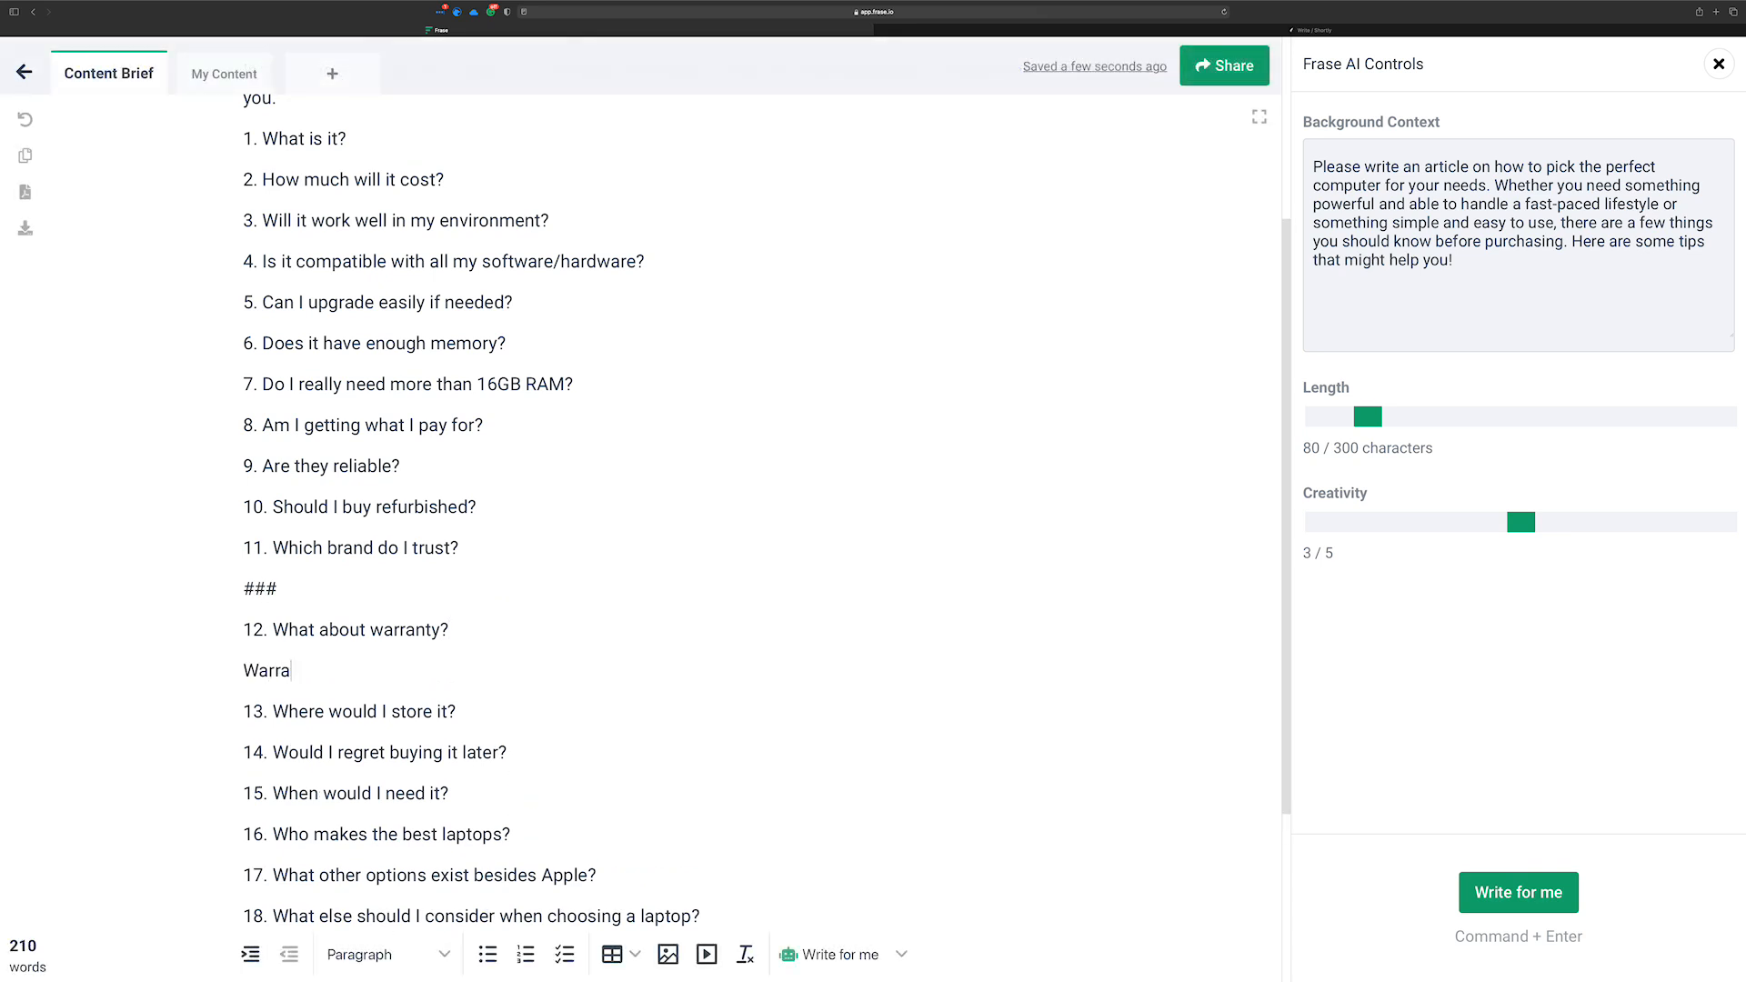
type("nty is an important ")
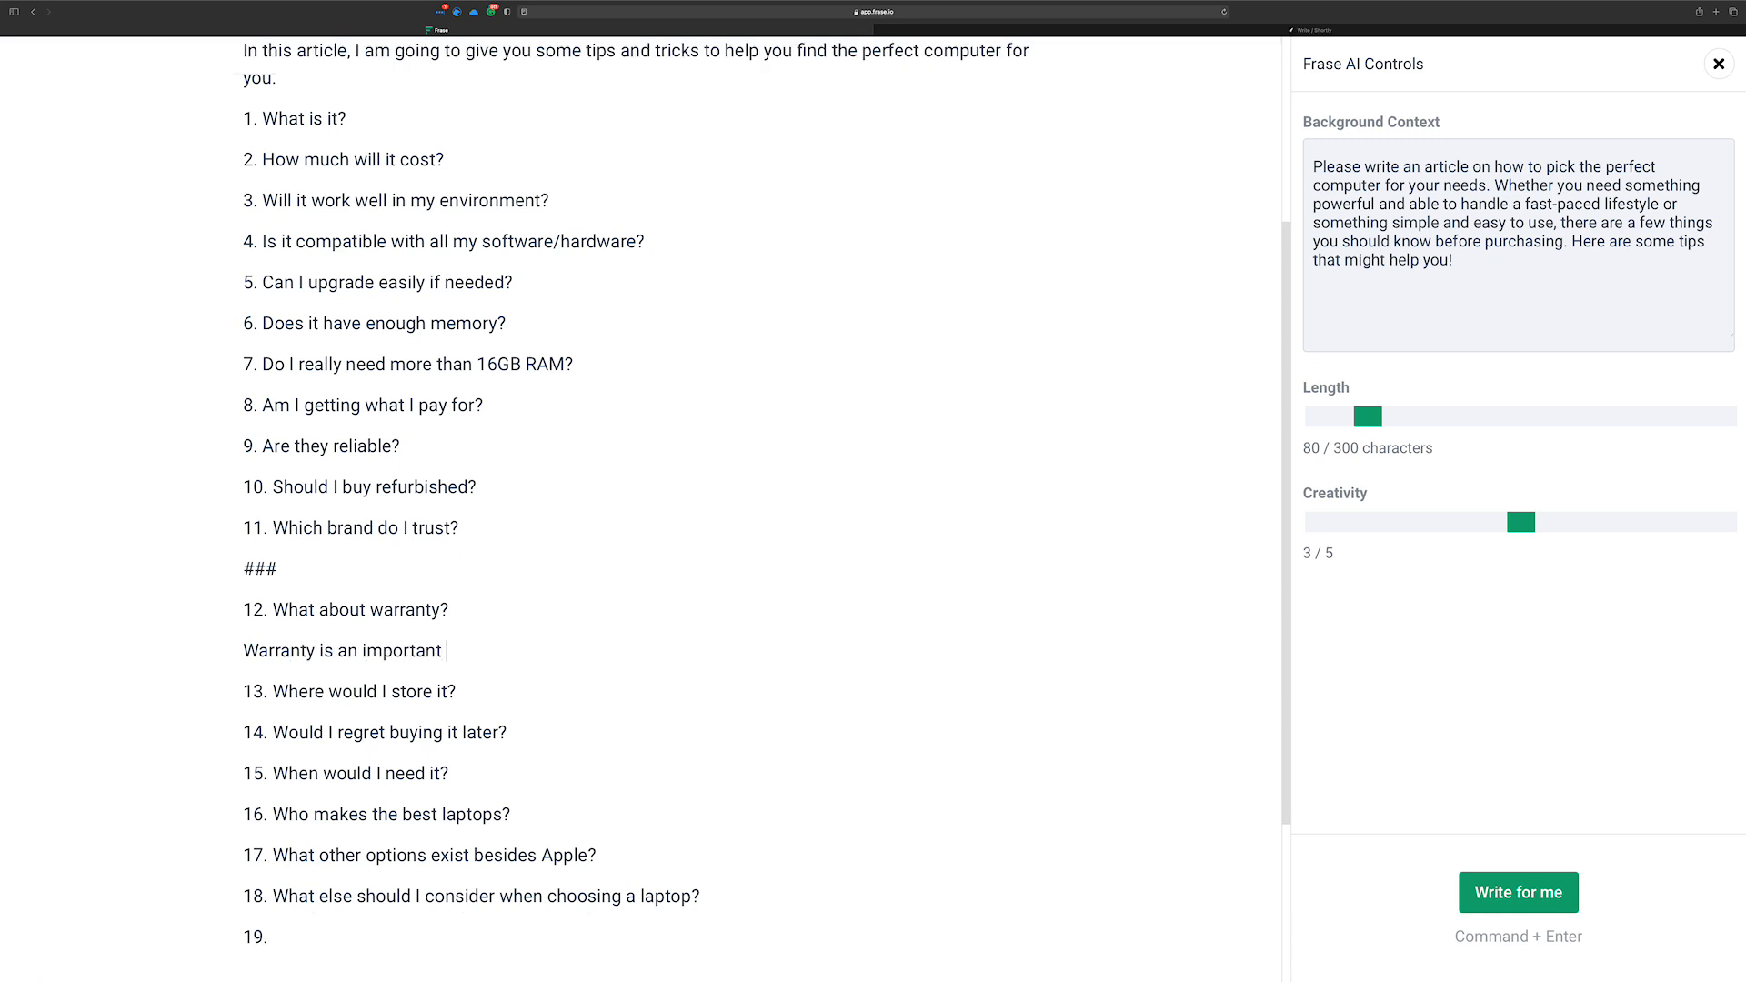
type("part of your decision")
key("super+Return")
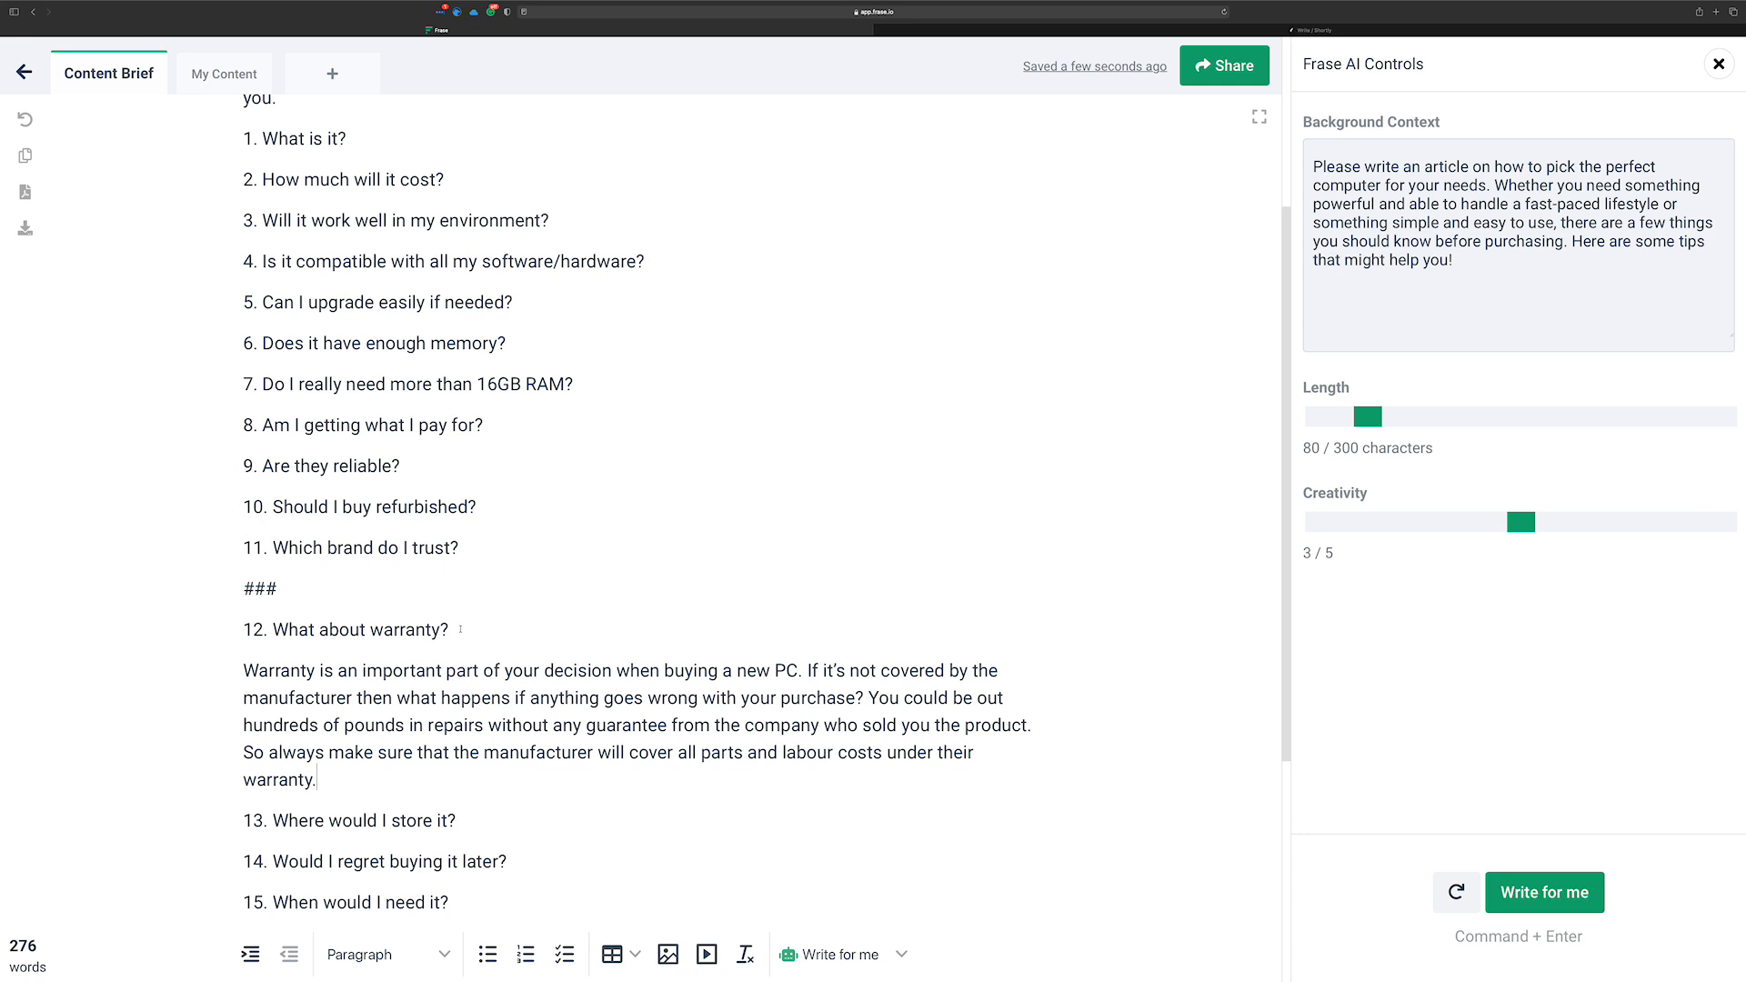
Format the question "12. What about warranty?" as a Header 2 heading
left_click_drag(457, 629, 238, 632)
left_click(545, 582)
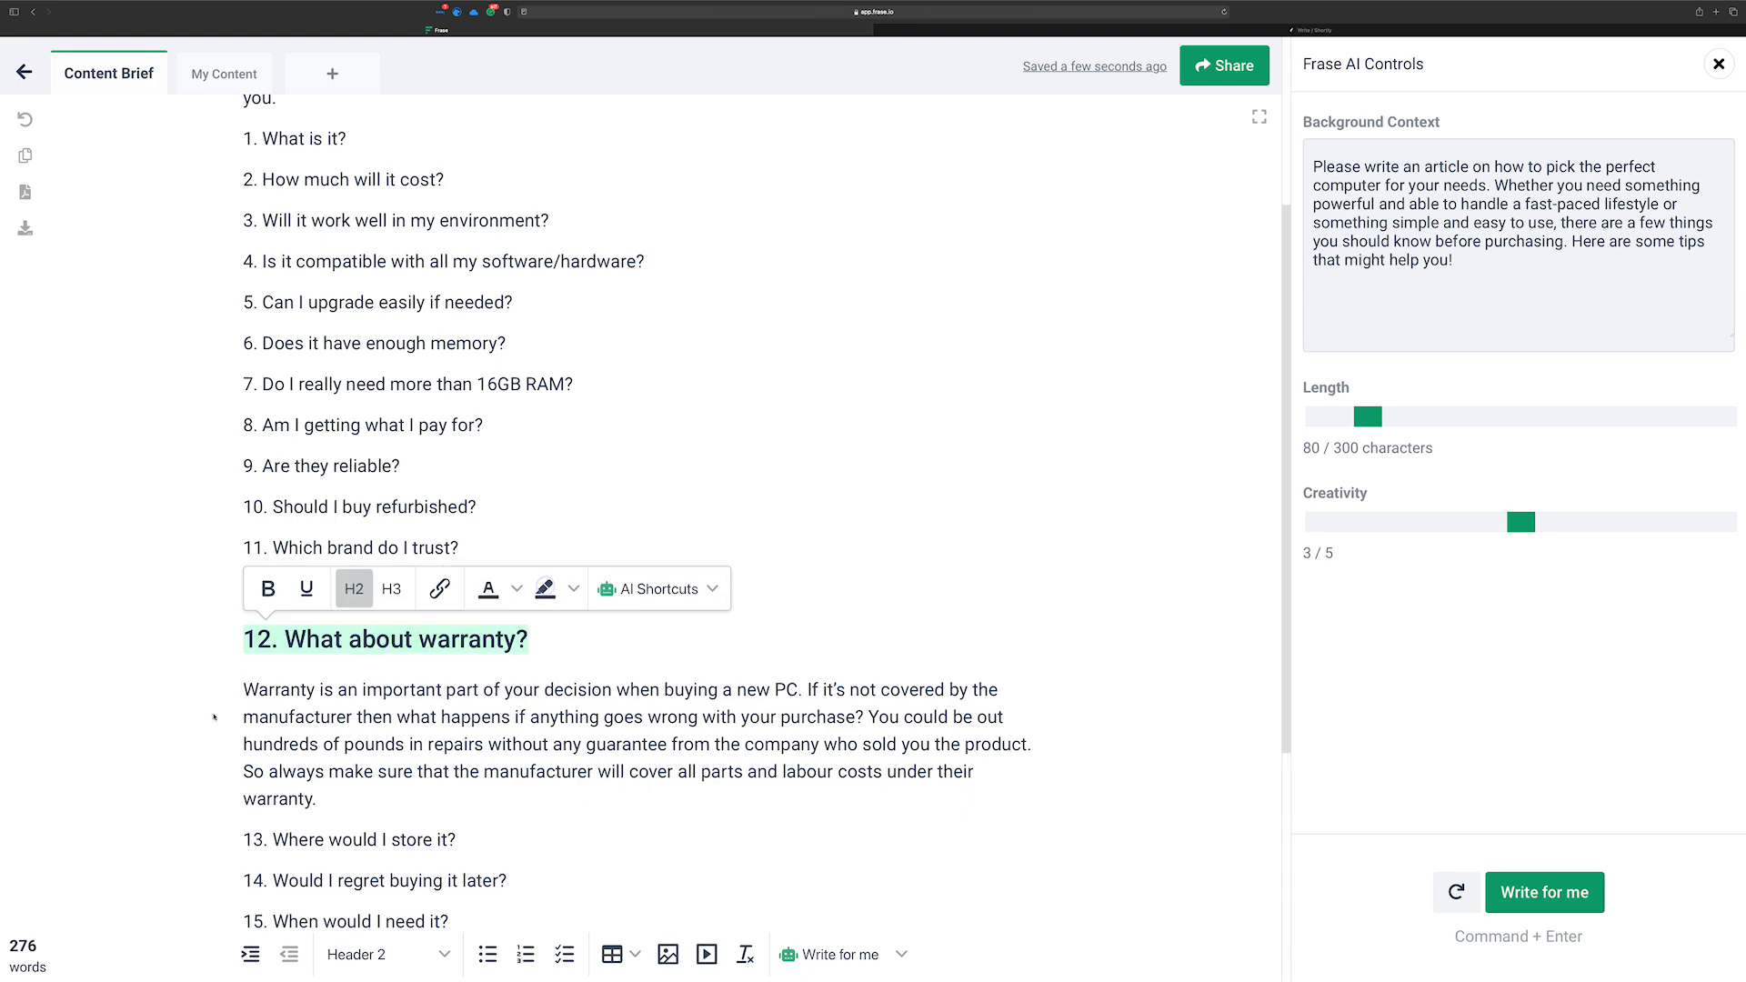
left_click(546, 648)
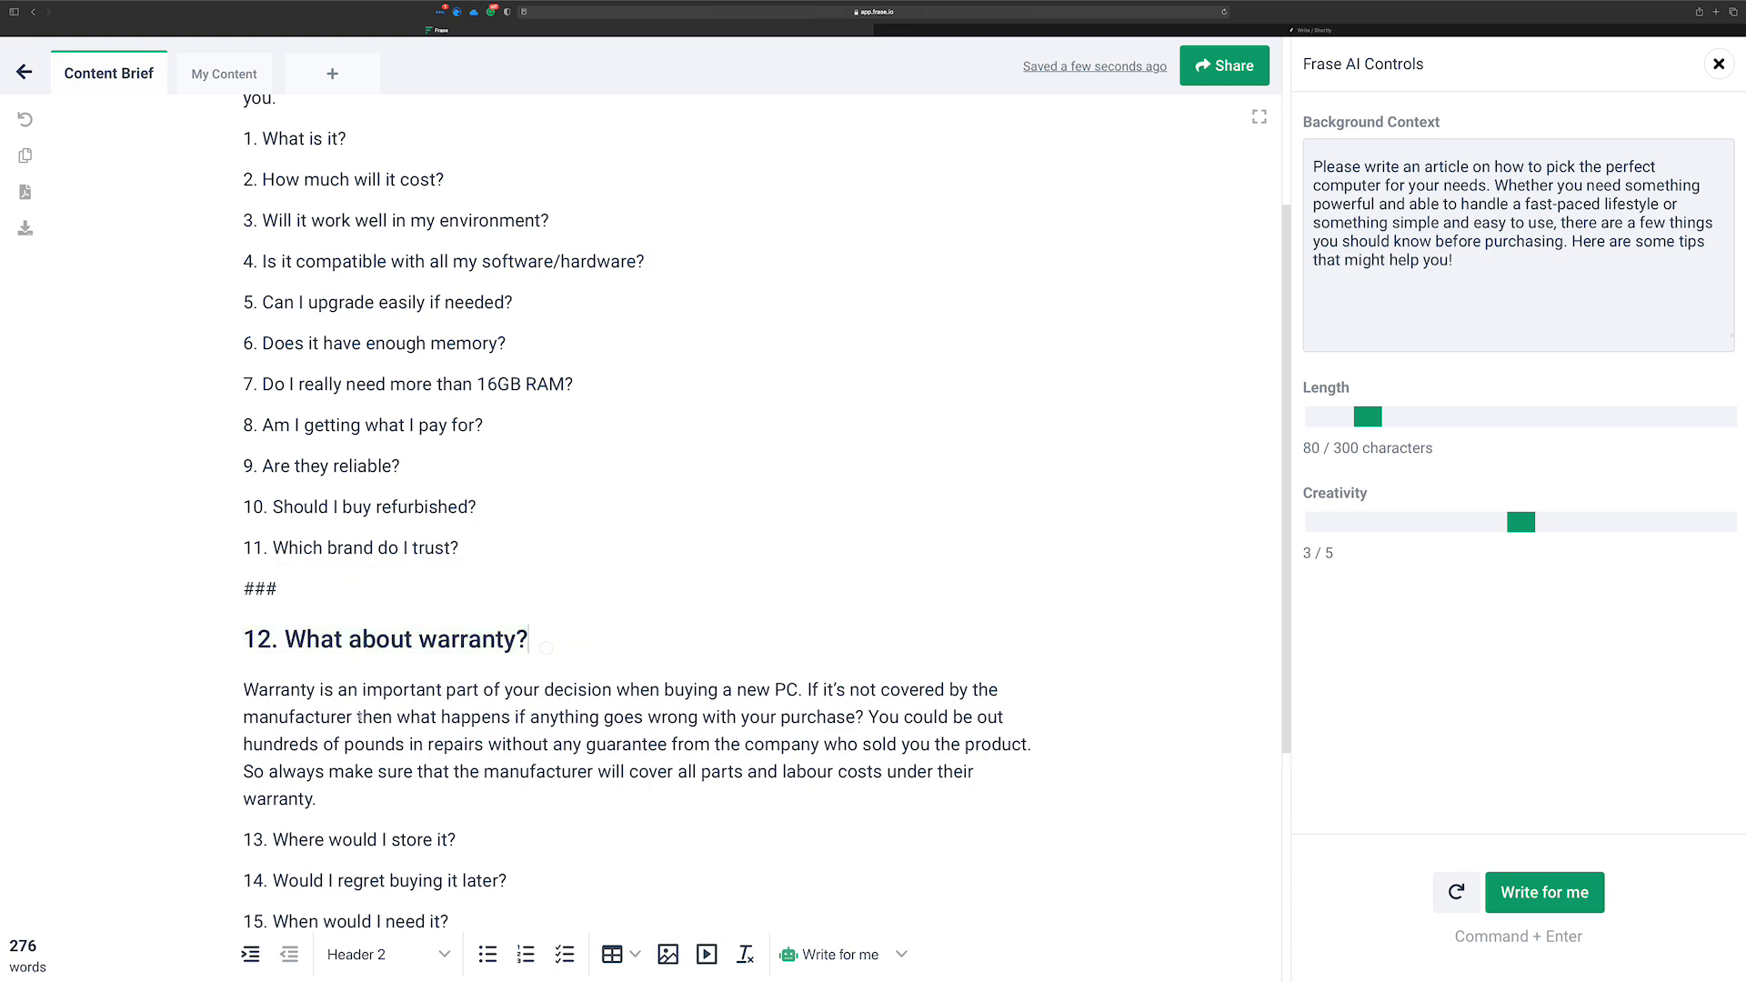
Review the outline around question 12, highlight its warranty paragraph to examine it, and clear the selection
scroll(360, 716, "down", 5)
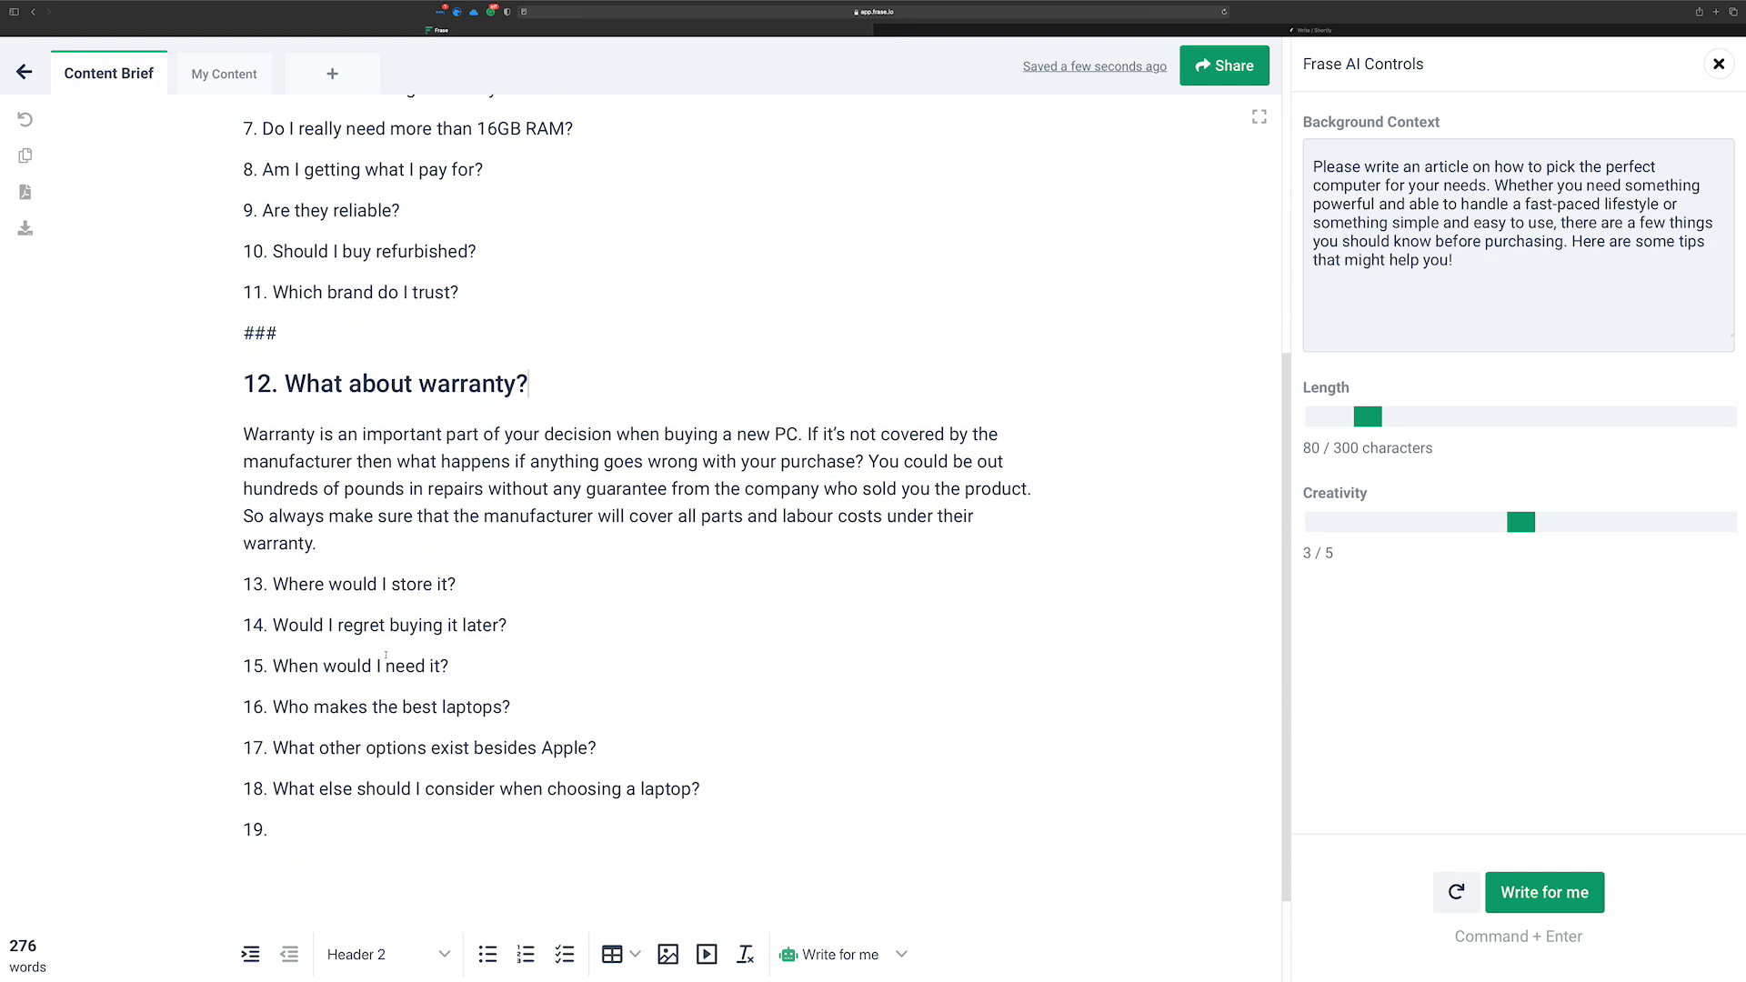
scroll(403, 652, "up", 5)
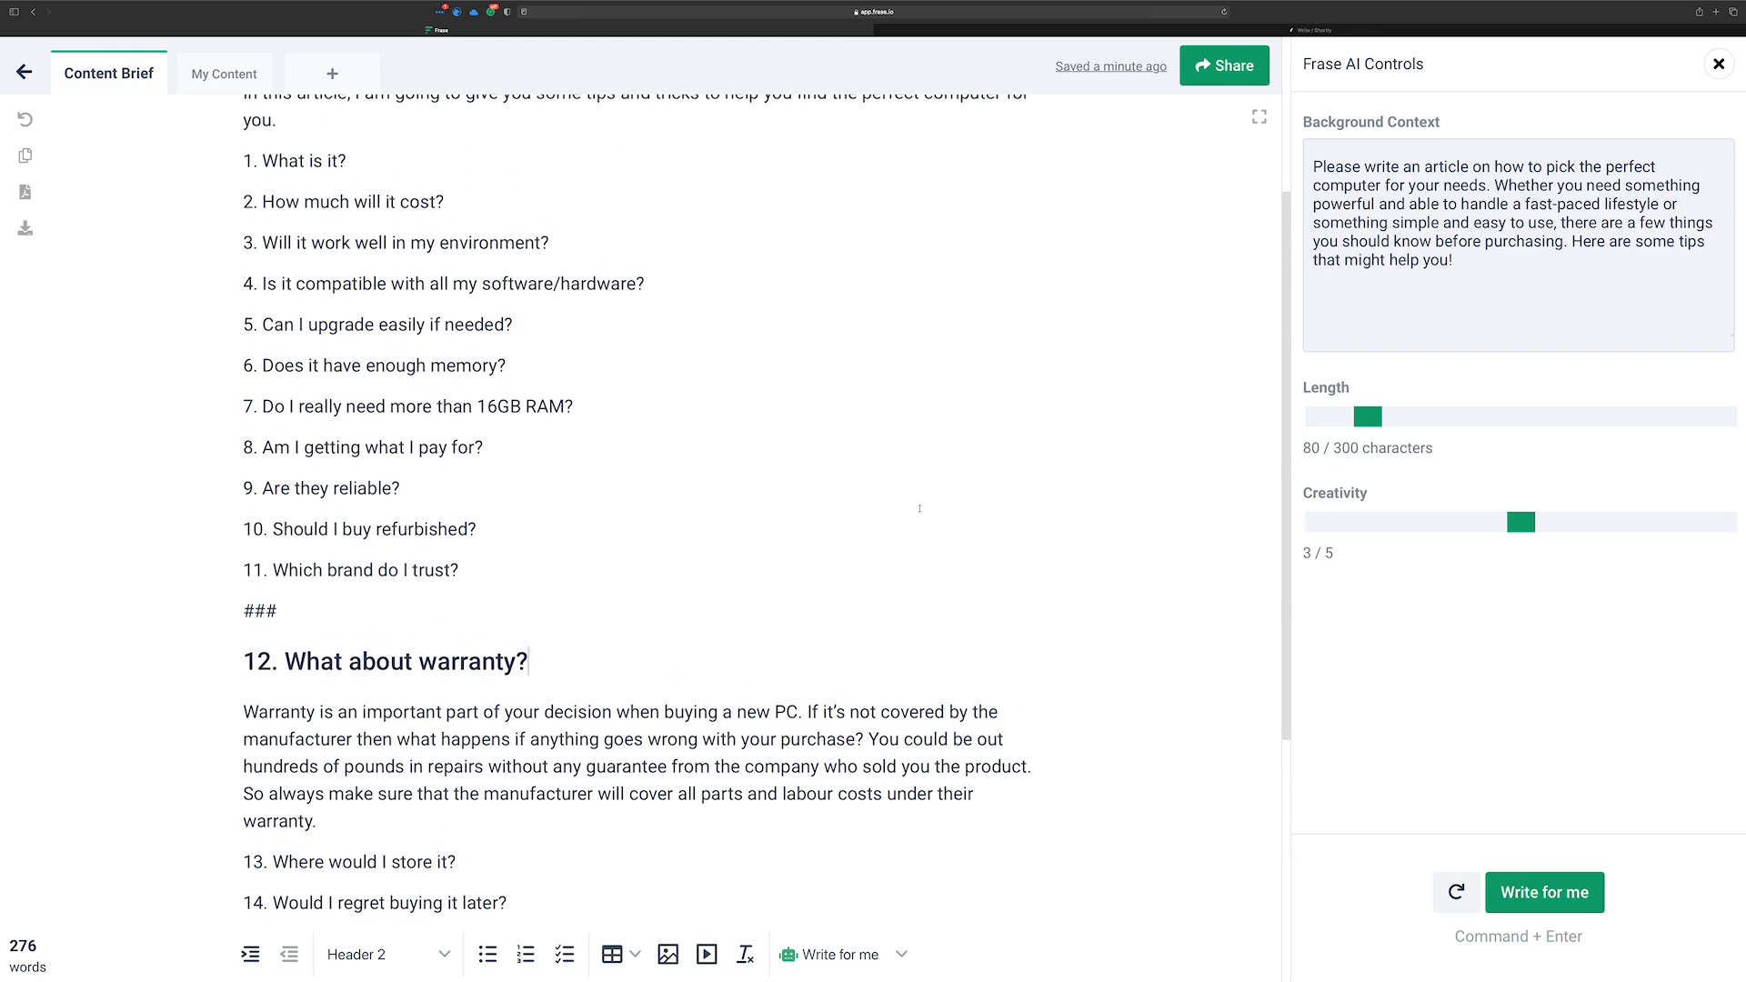
scroll(956, 523, "down", 1)
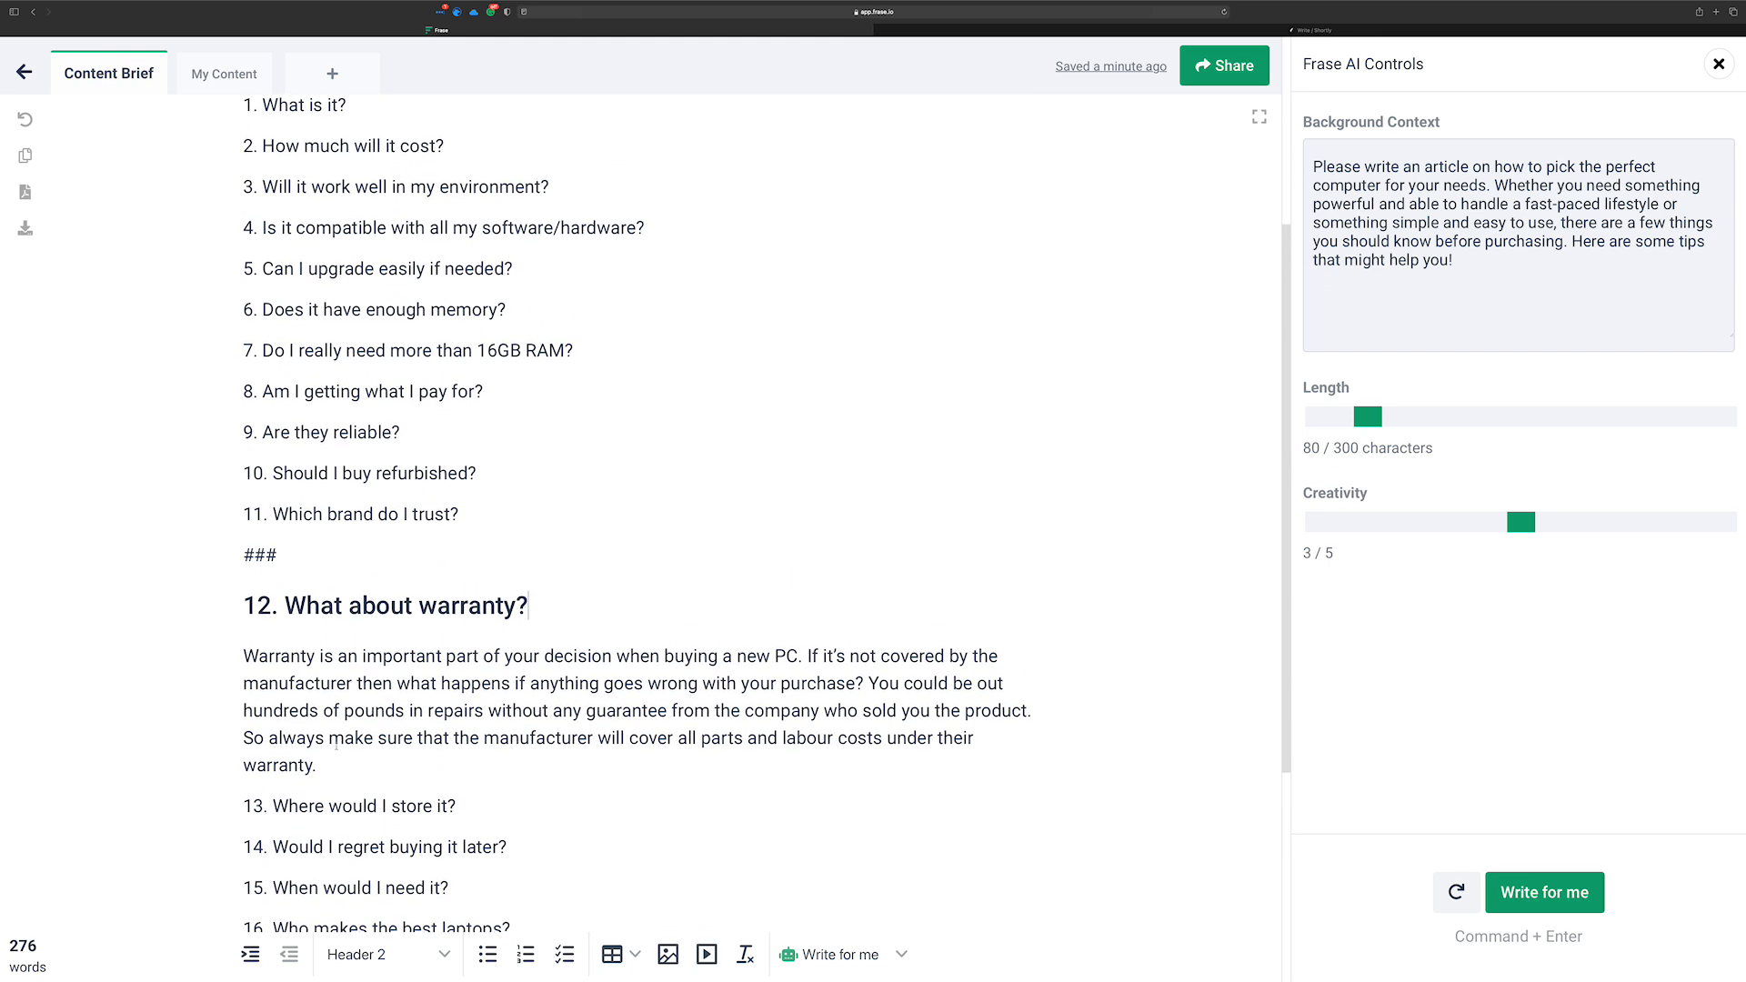
left_click_drag(338, 759, 230, 655)
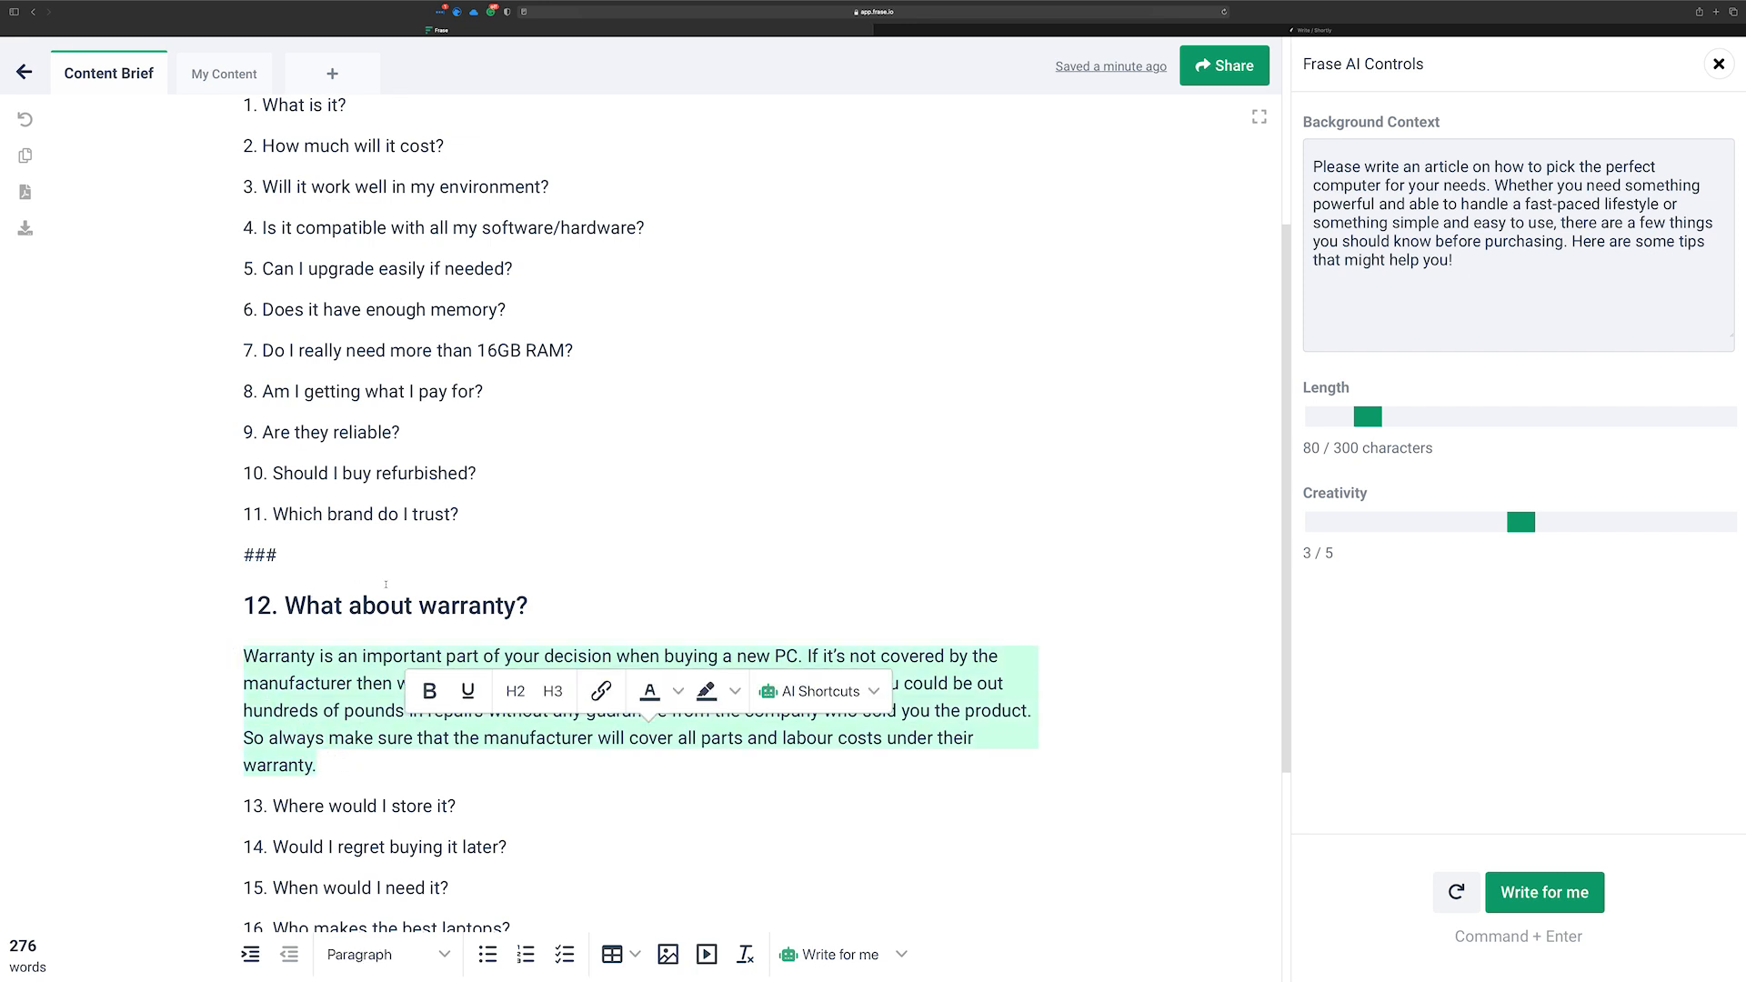
left_click(420, 604)
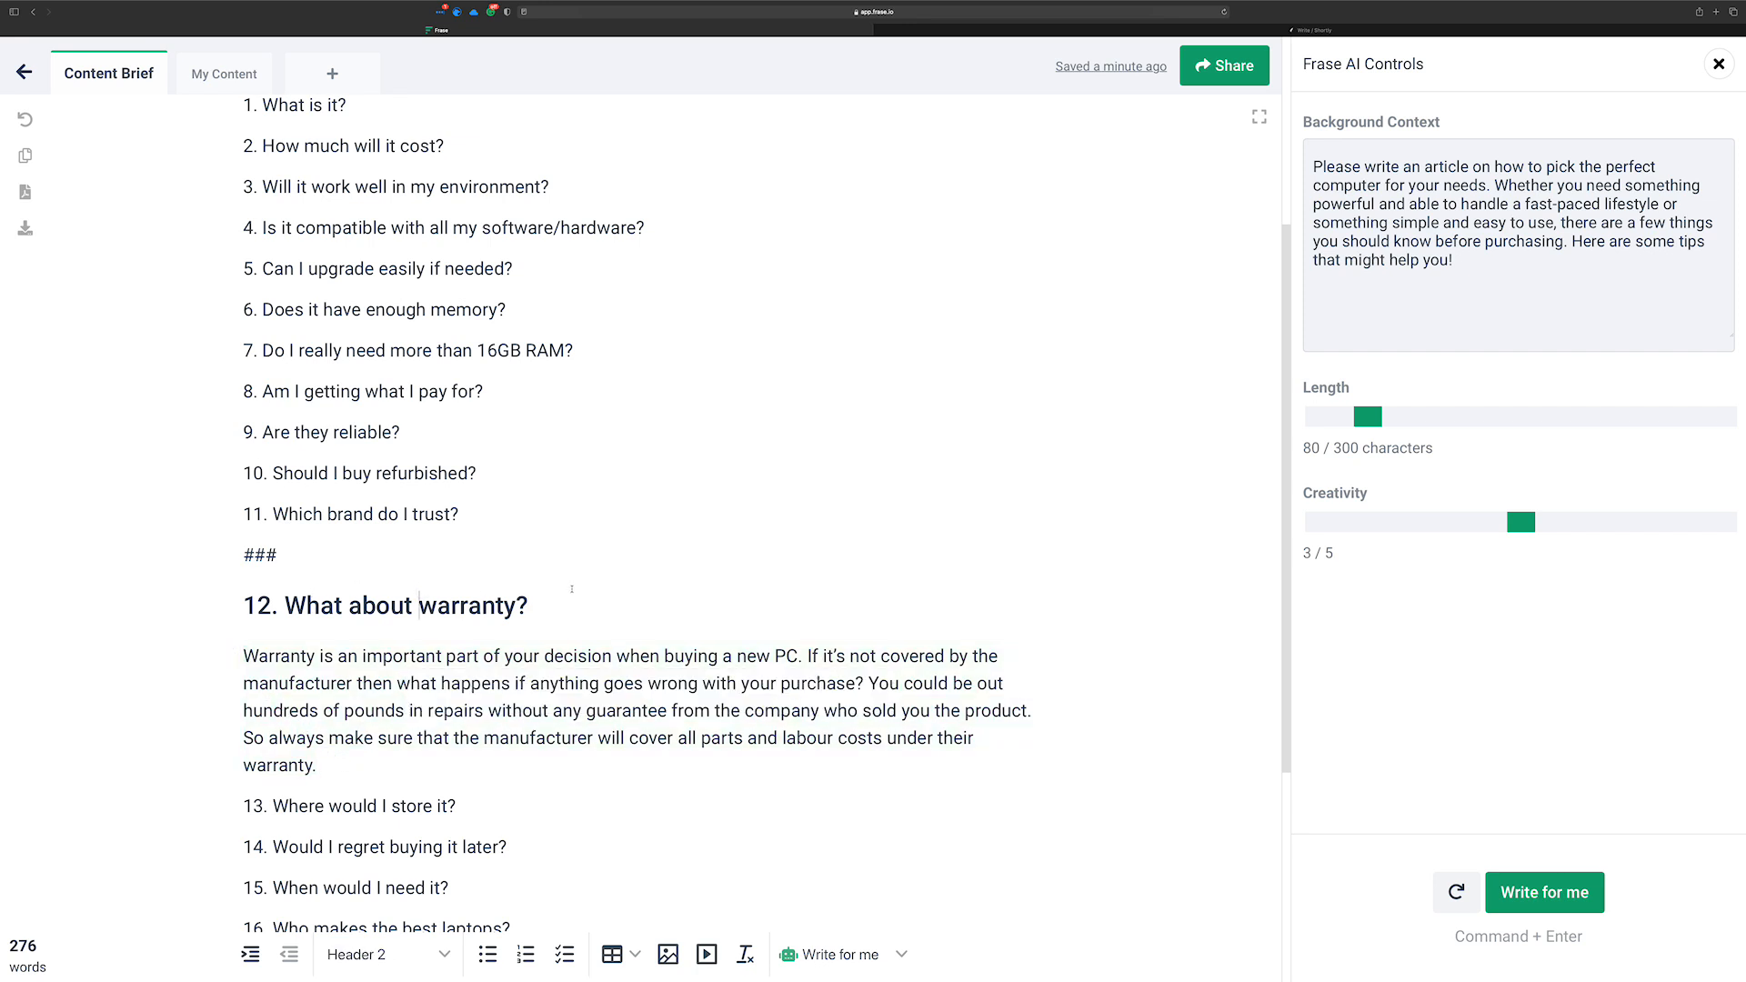
Switch to Shortly and delete the selected numbered outline below the introduction
left_click(1310, 30)
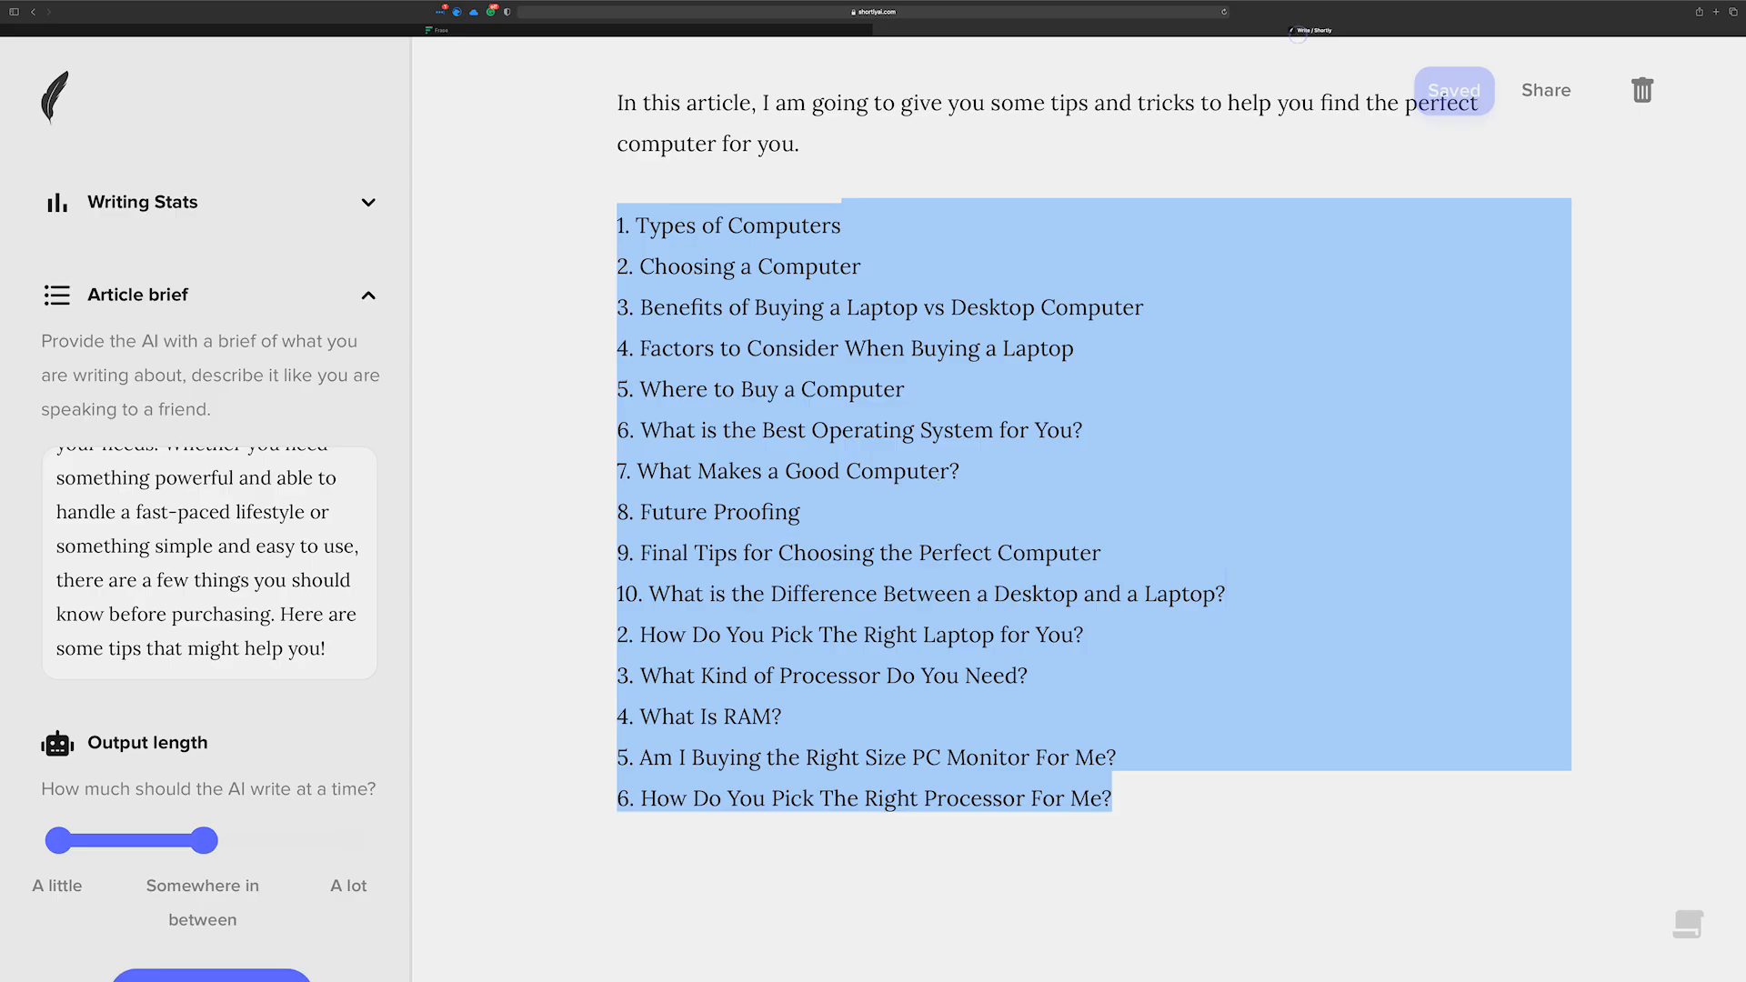
scroll(1686, 890, "up", 5)
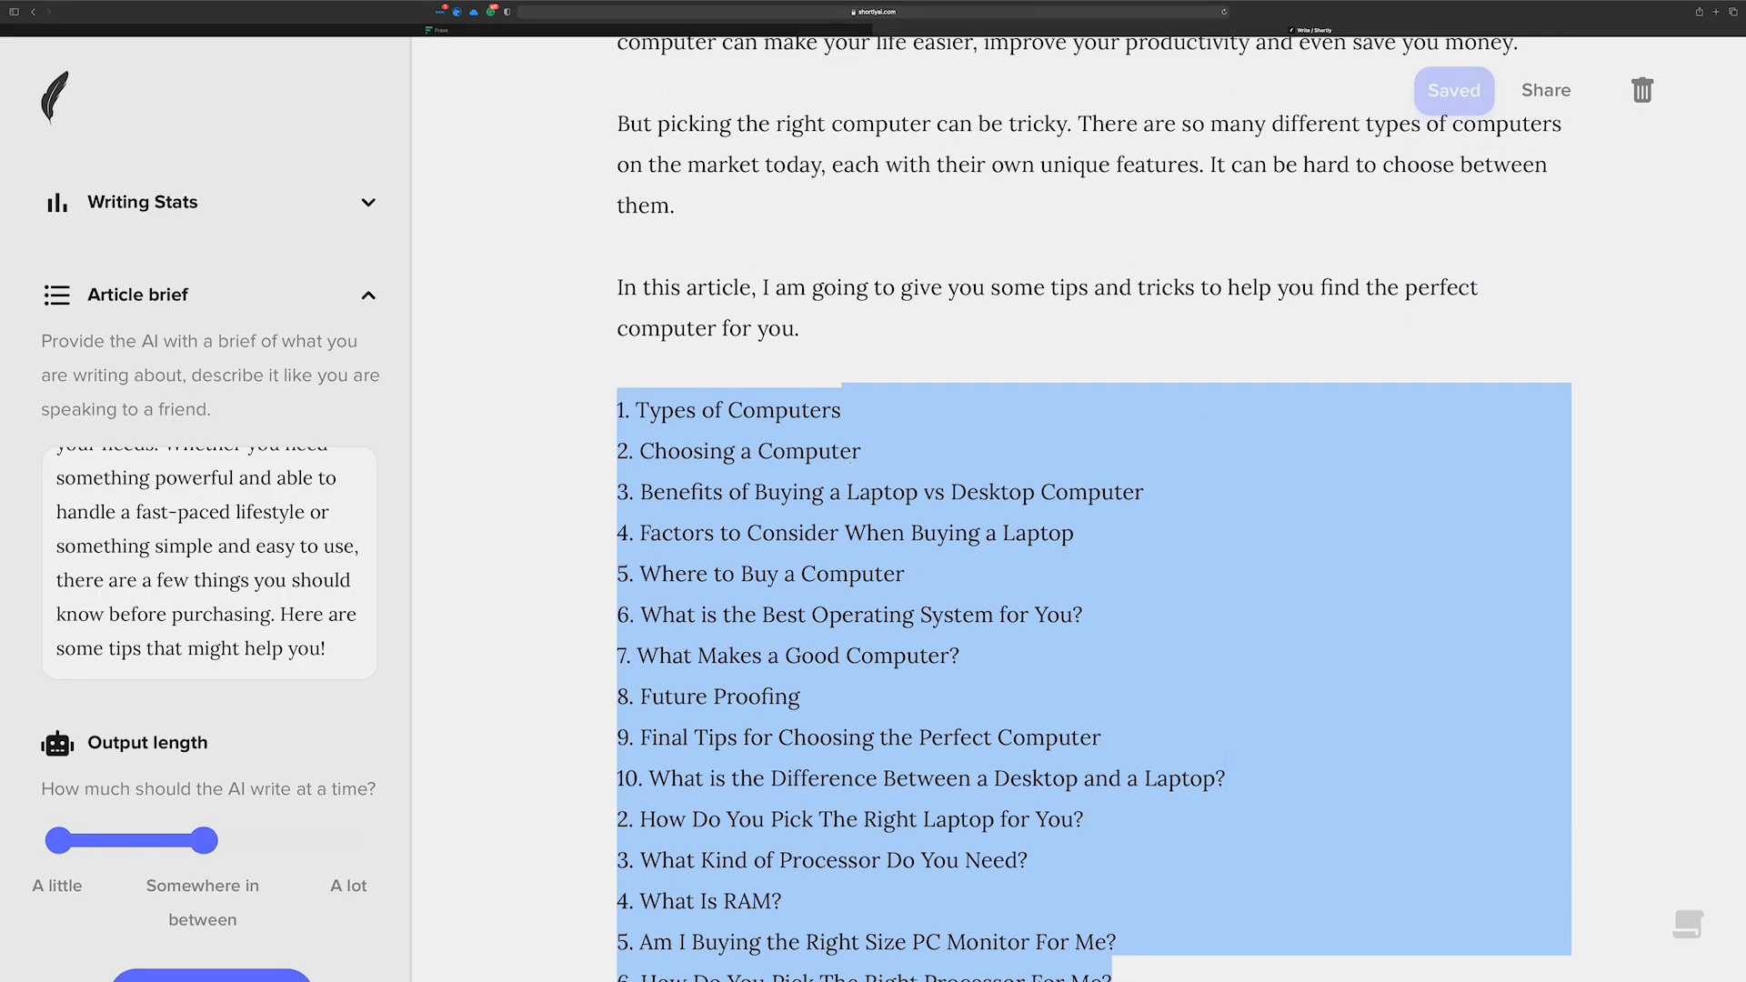
key("BackSpace")
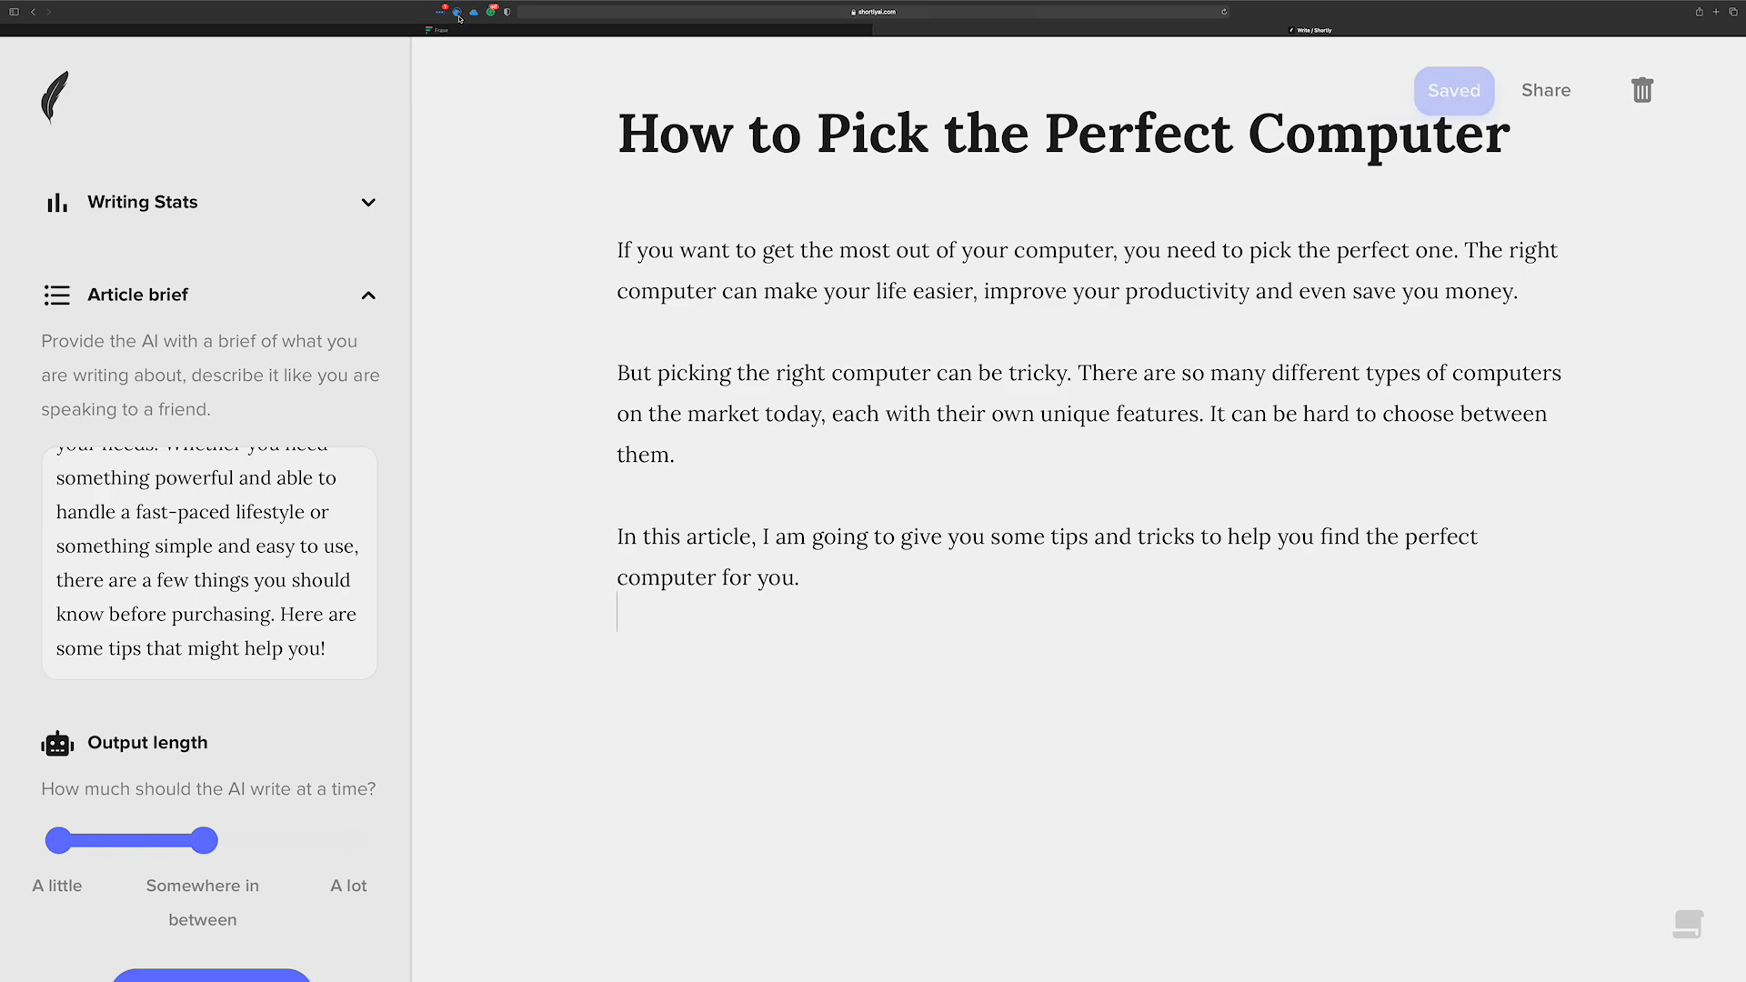
Return to Frase, close the AI Controls, and examine the Topic Score keywords for the article
left_click(459, 30)
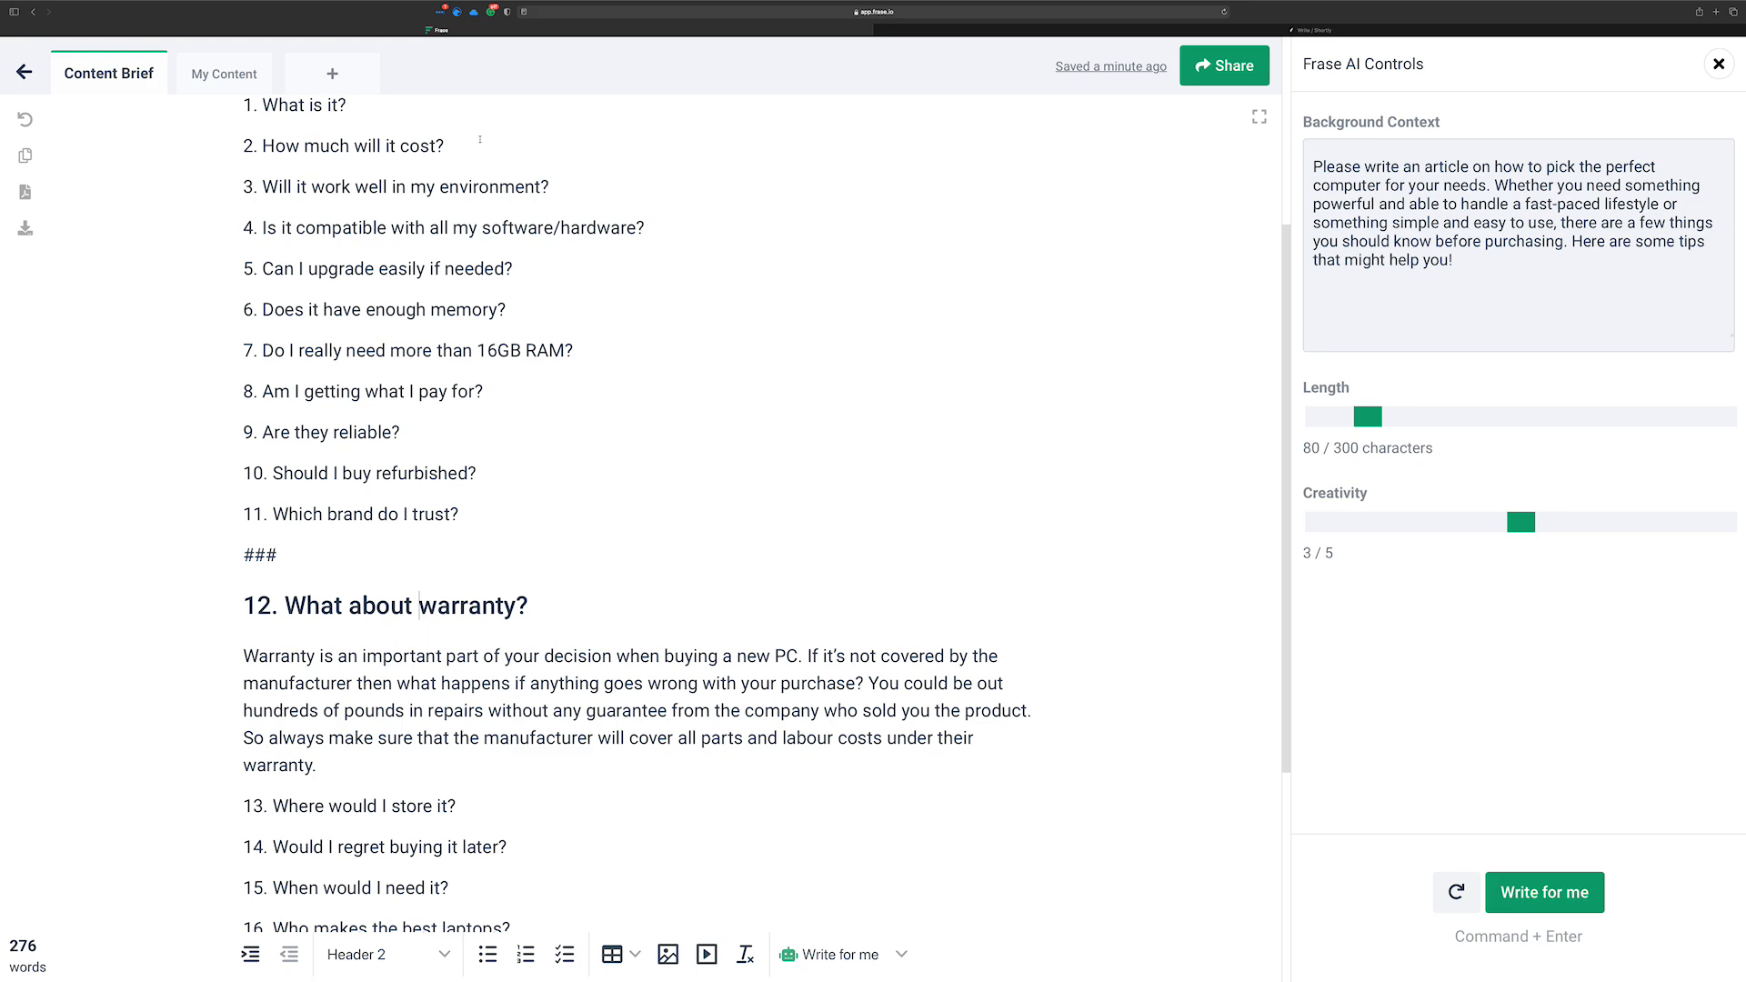
left_click(1719, 63)
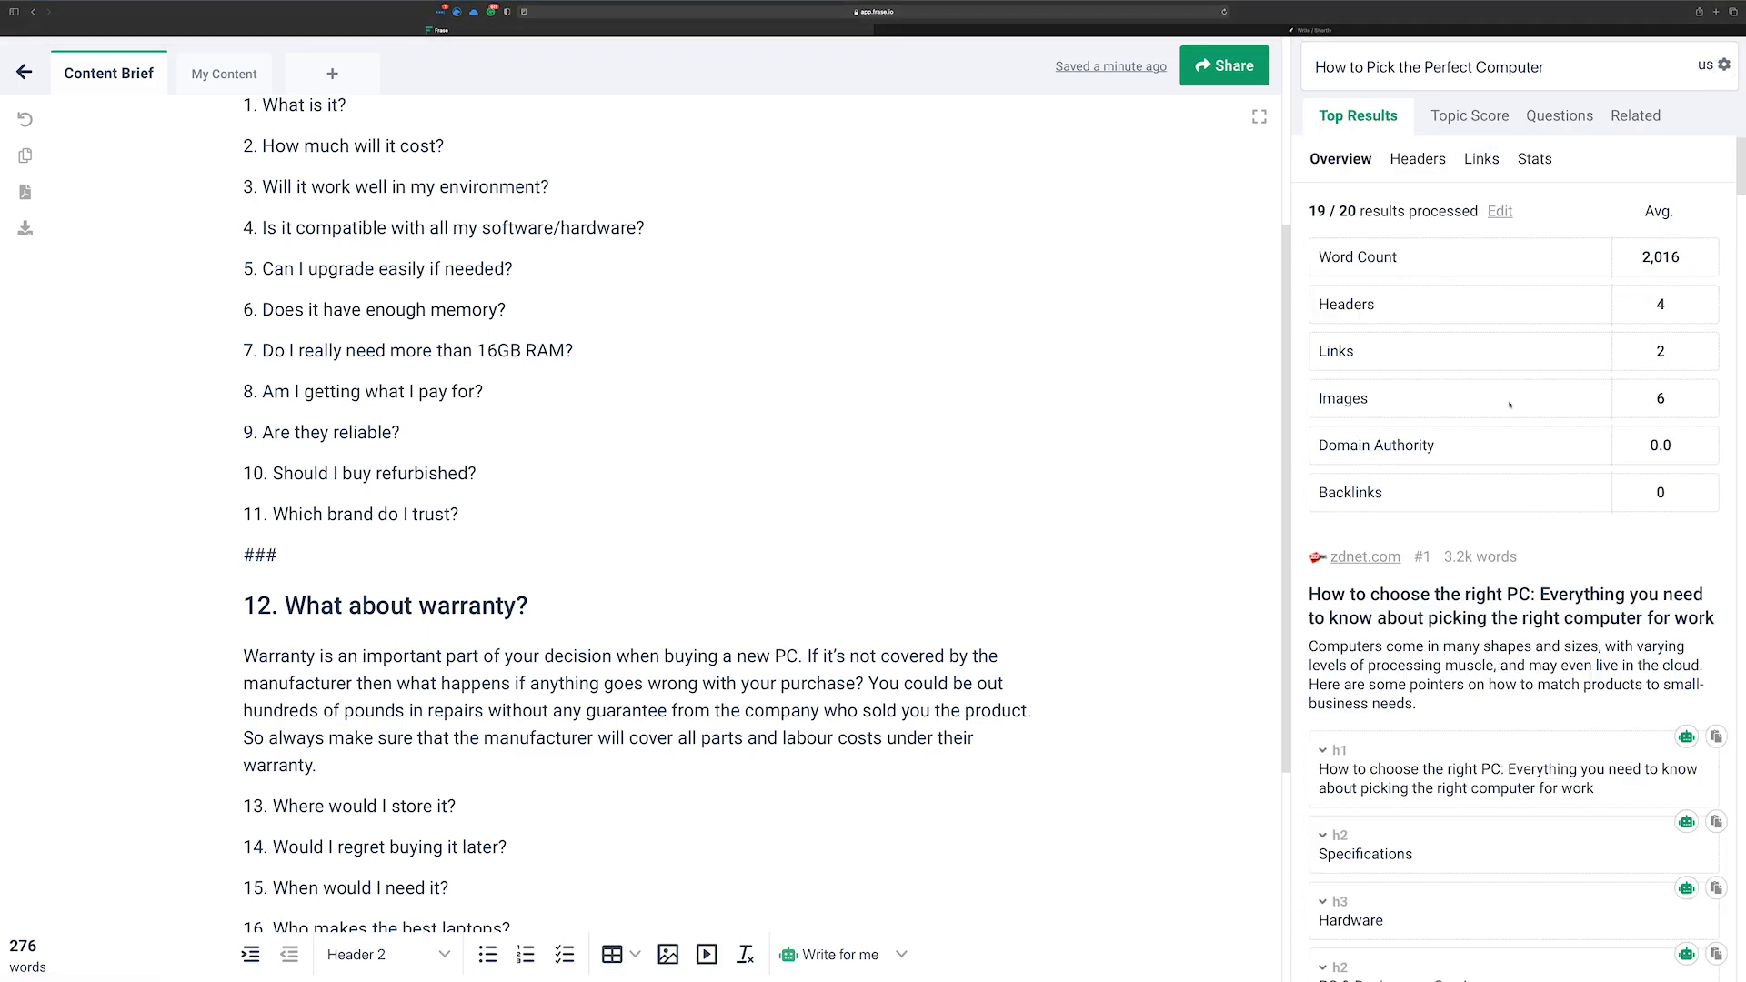
left_click(1465, 116)
mouse_move(1355, 333)
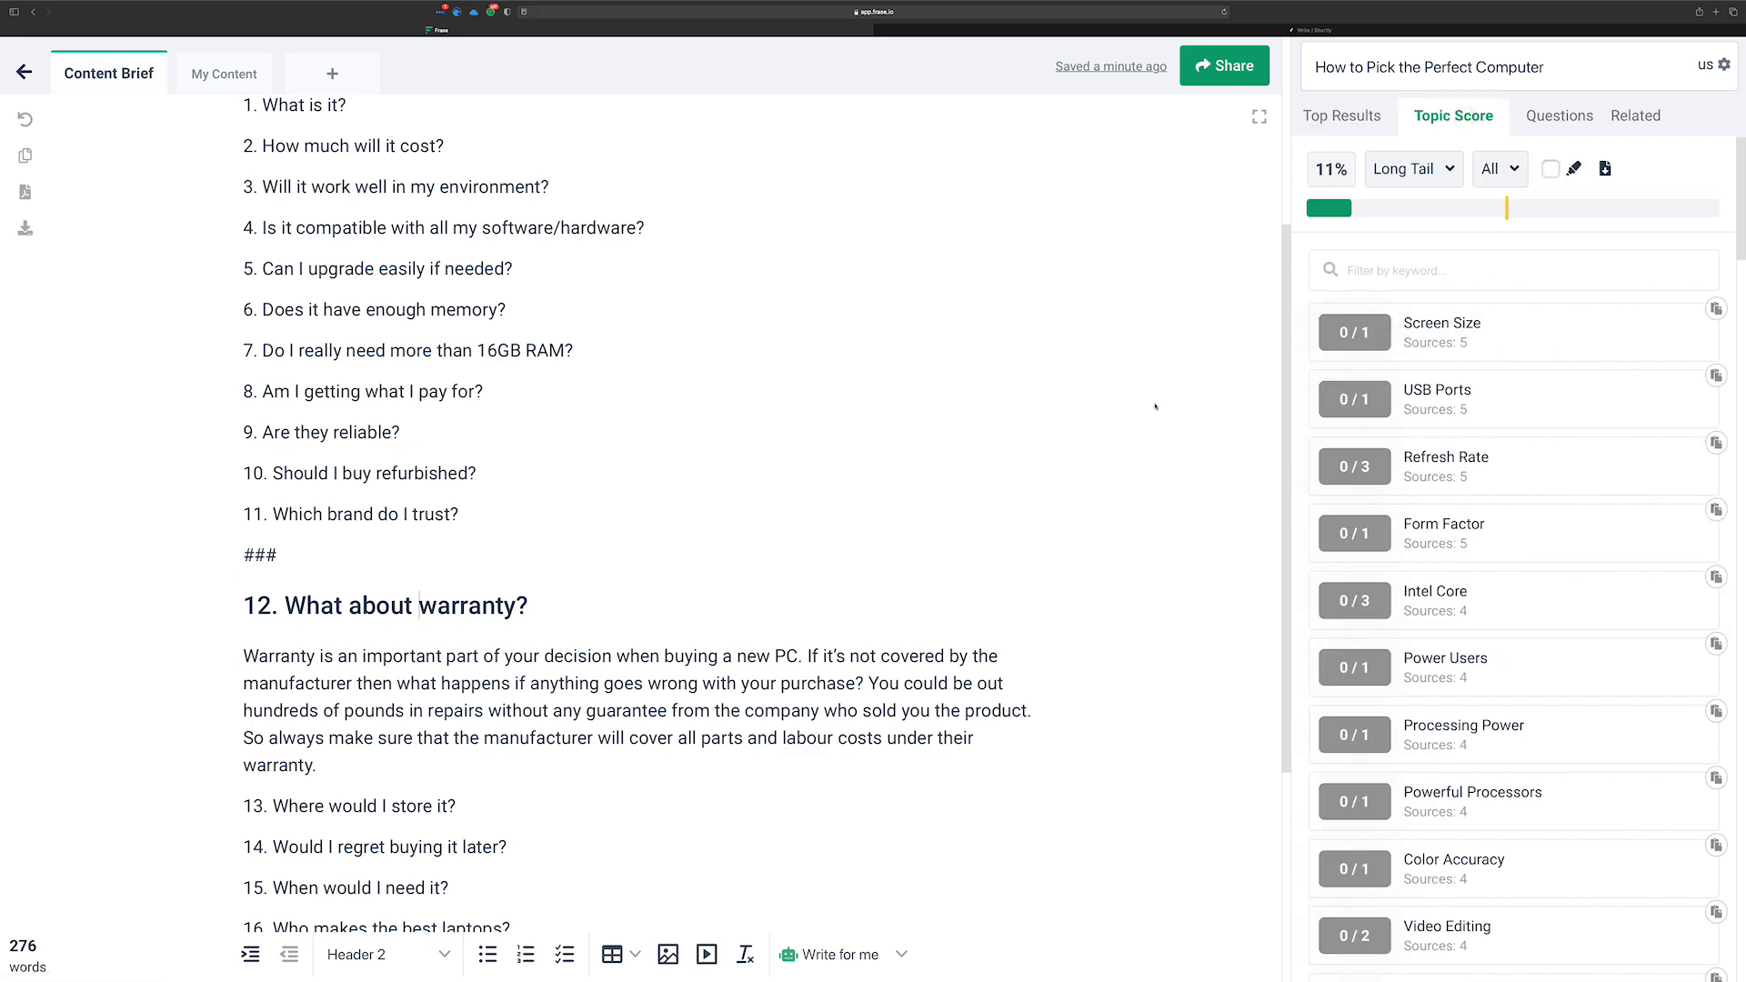
scroll(636, 647, "down", 5)
scroll(909, 455, "up", 4)
Open Frase's AI Templates and look through the whole list of available templates alongside the article outline
left_click(902, 954)
left_click(984, 866)
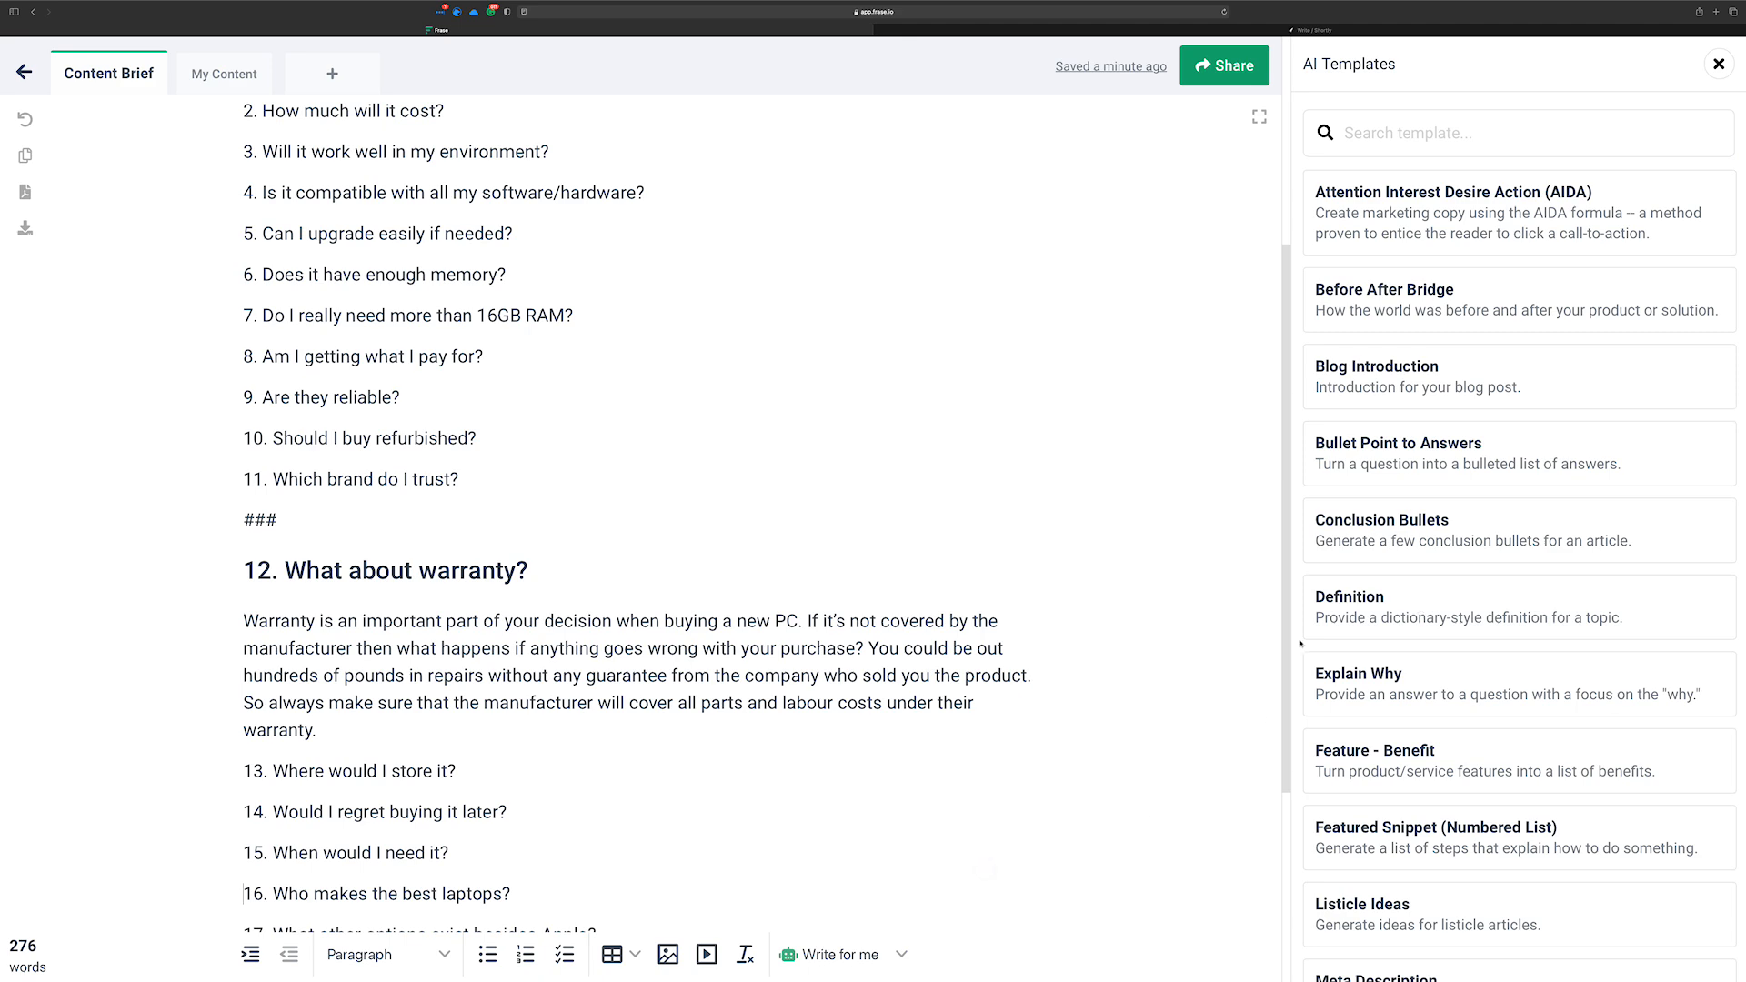
scroll(425, 604, "down", 4)
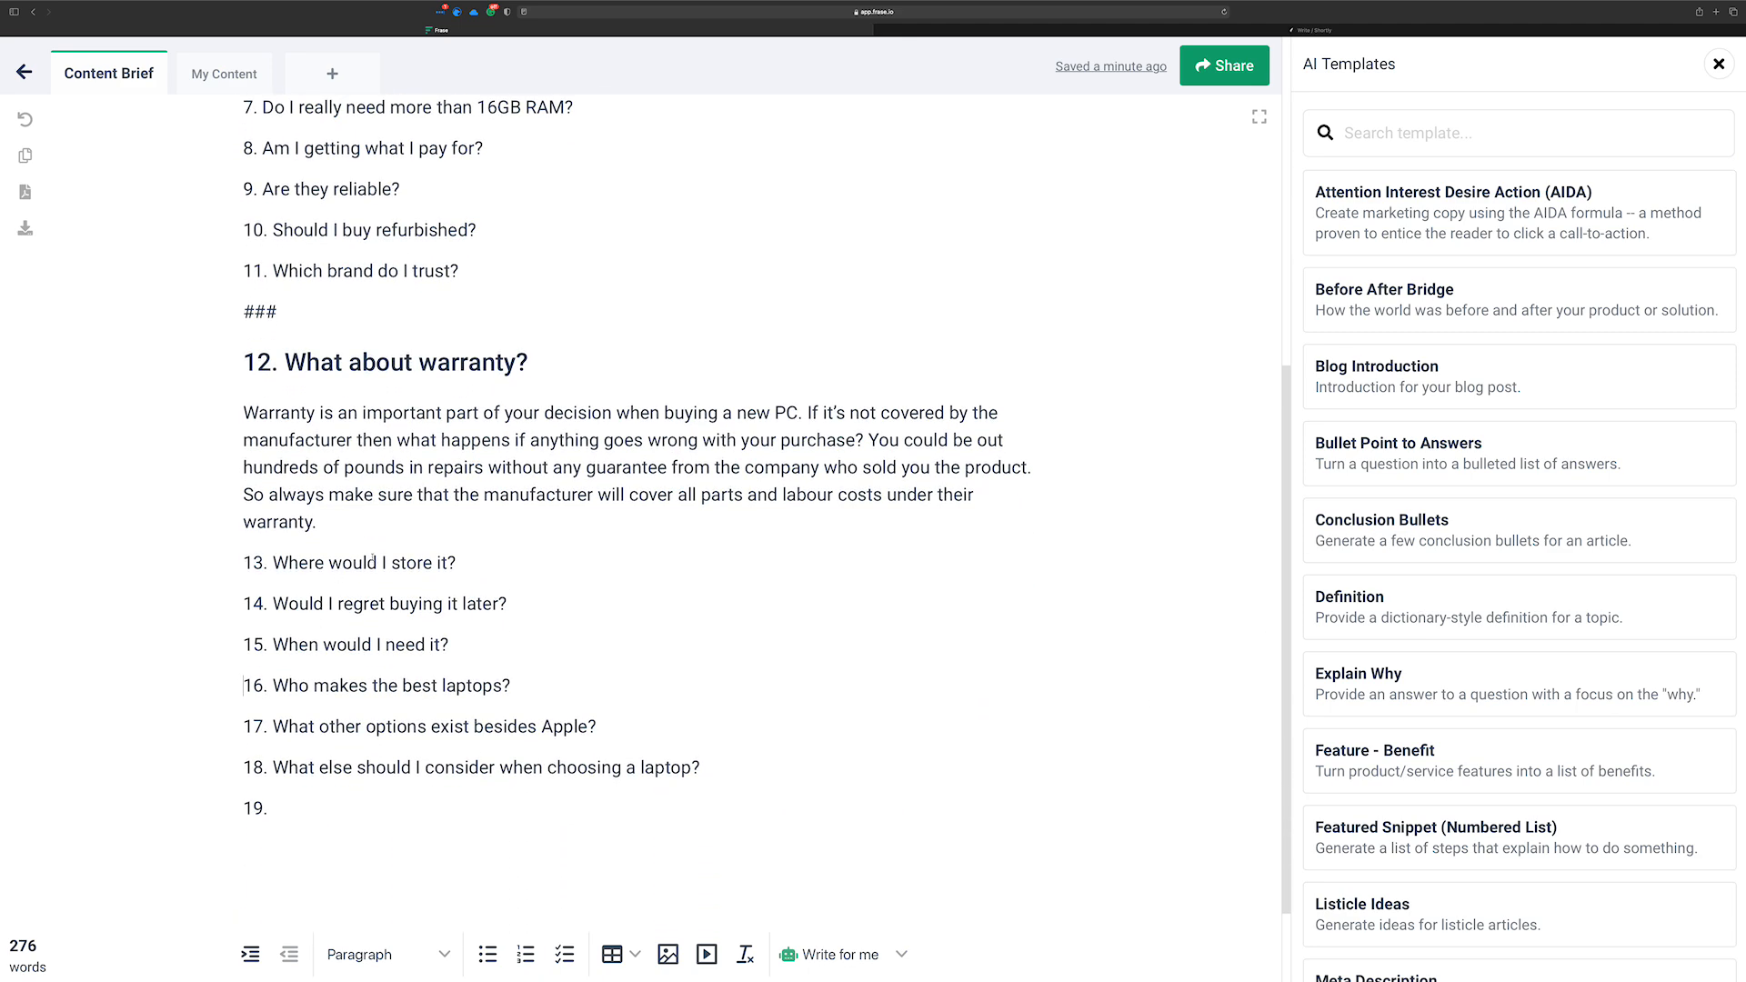
scroll(355, 463, "up", 2)
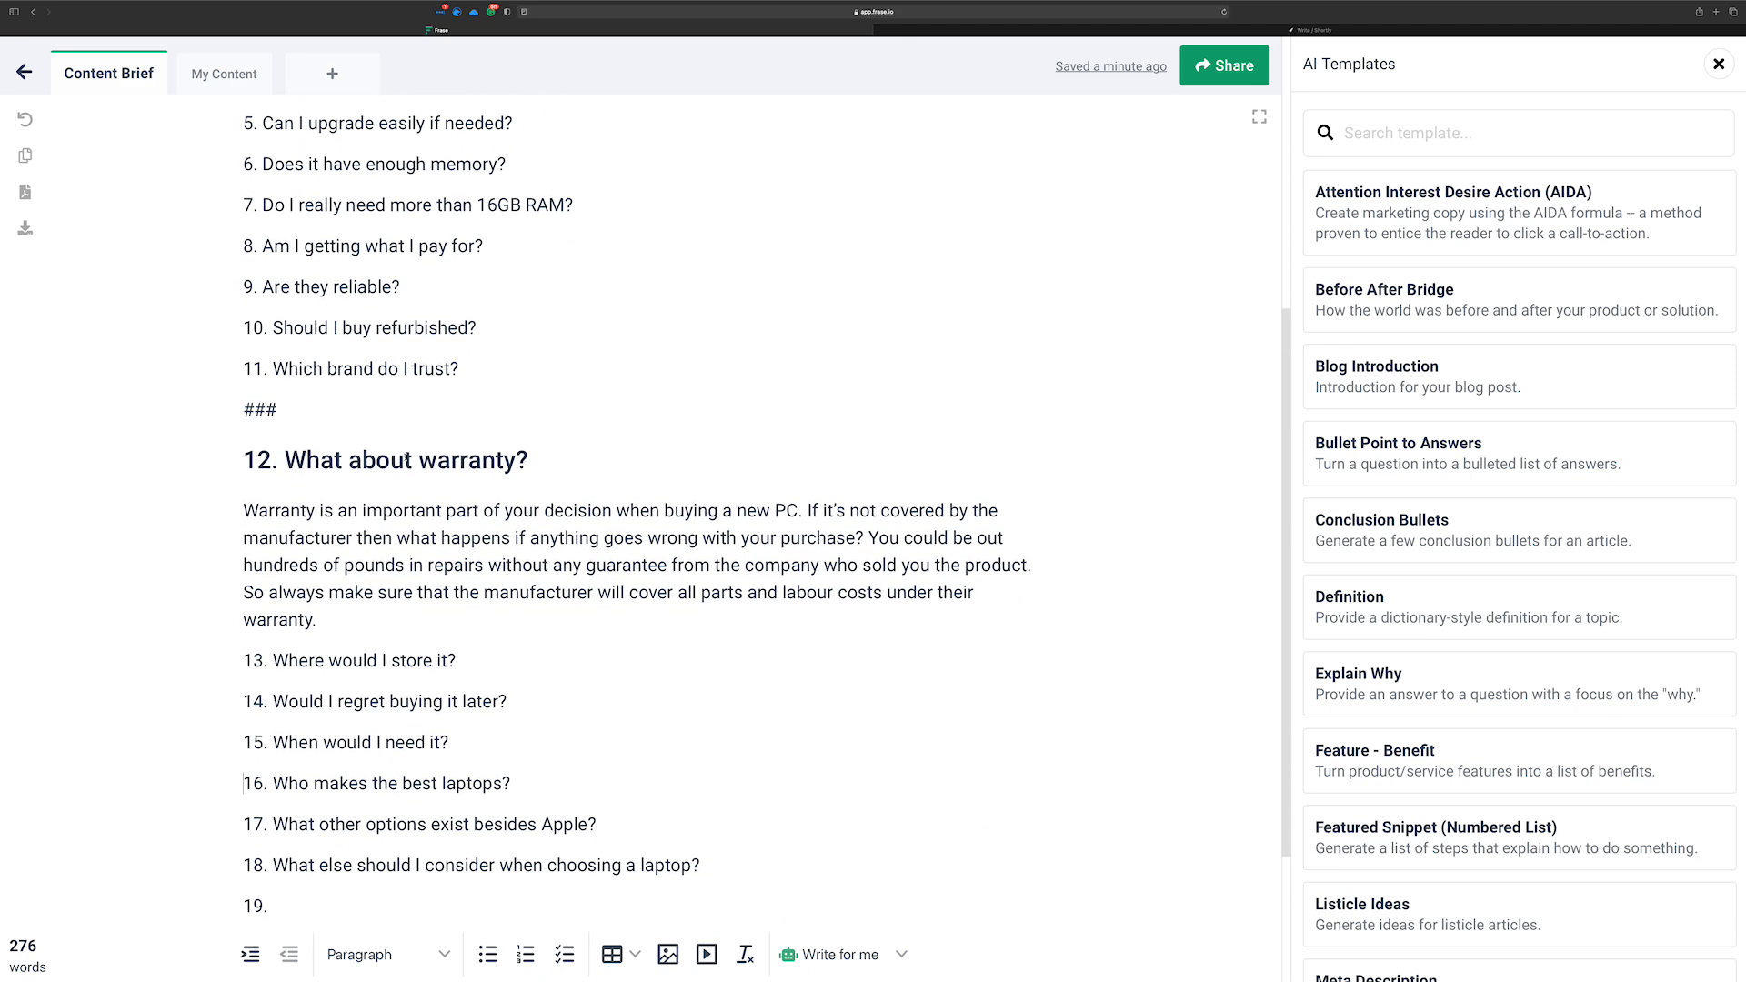
scroll(407, 447, "down", 4)
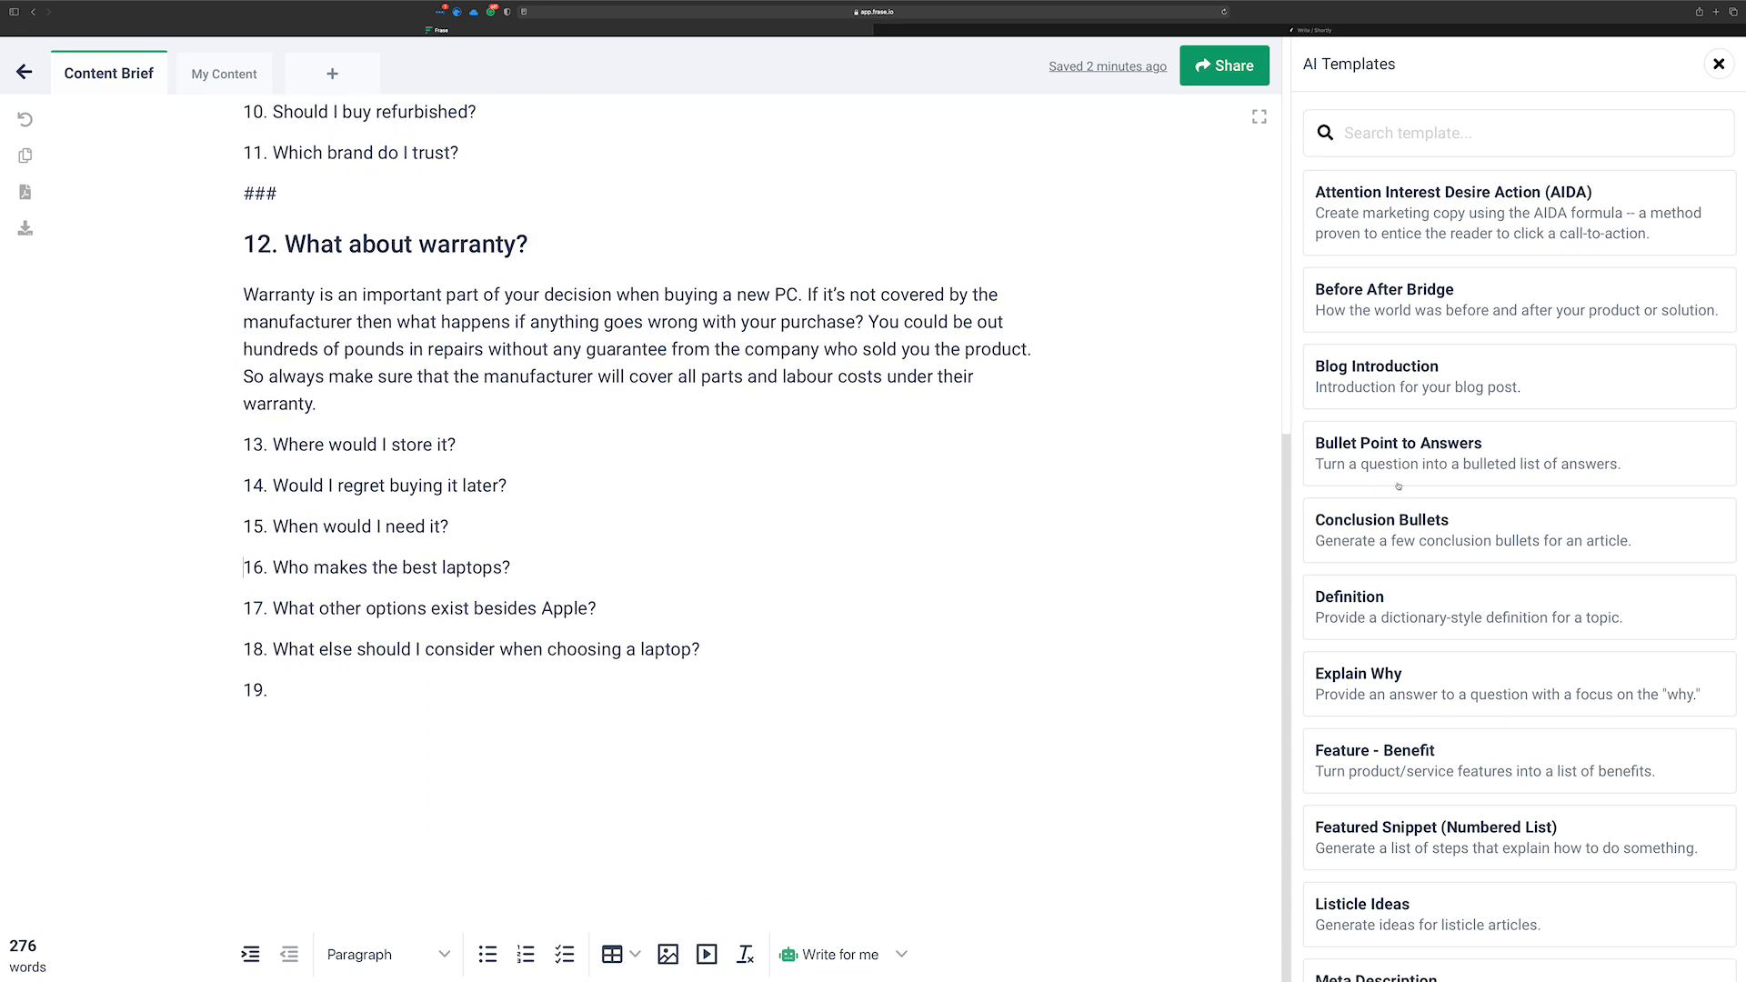
scroll(1361, 460, "down", 3)
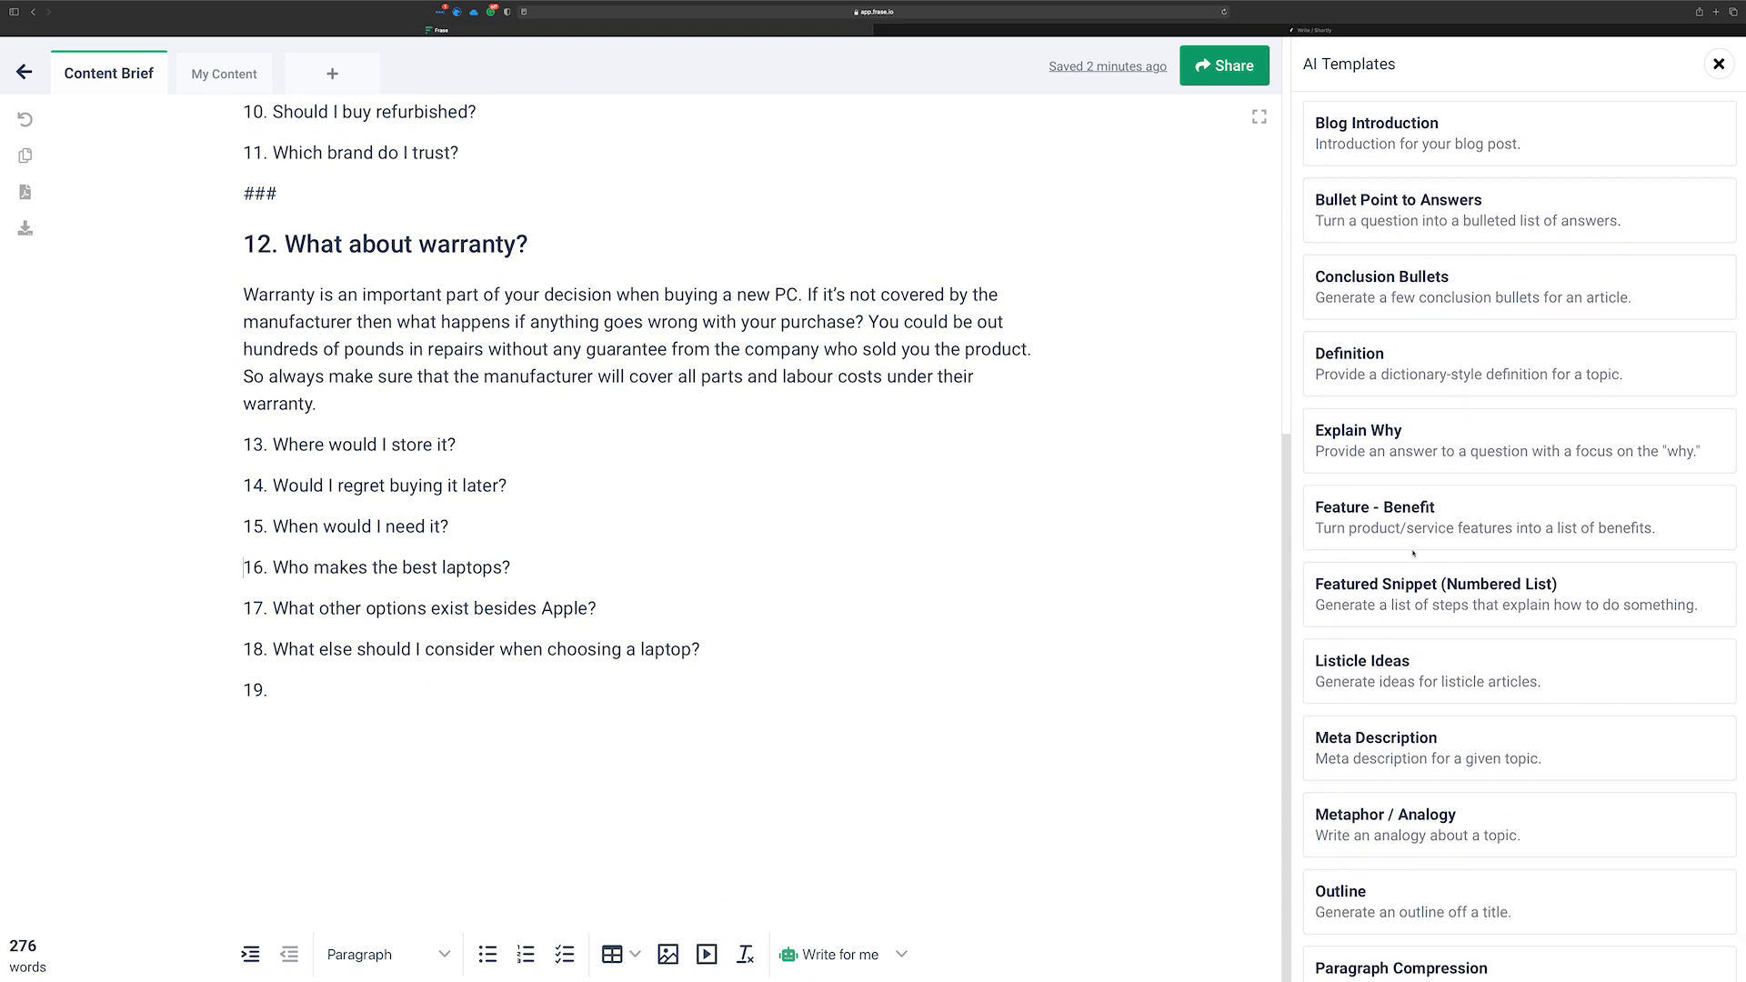
scroll(1413, 547, "down", 5)
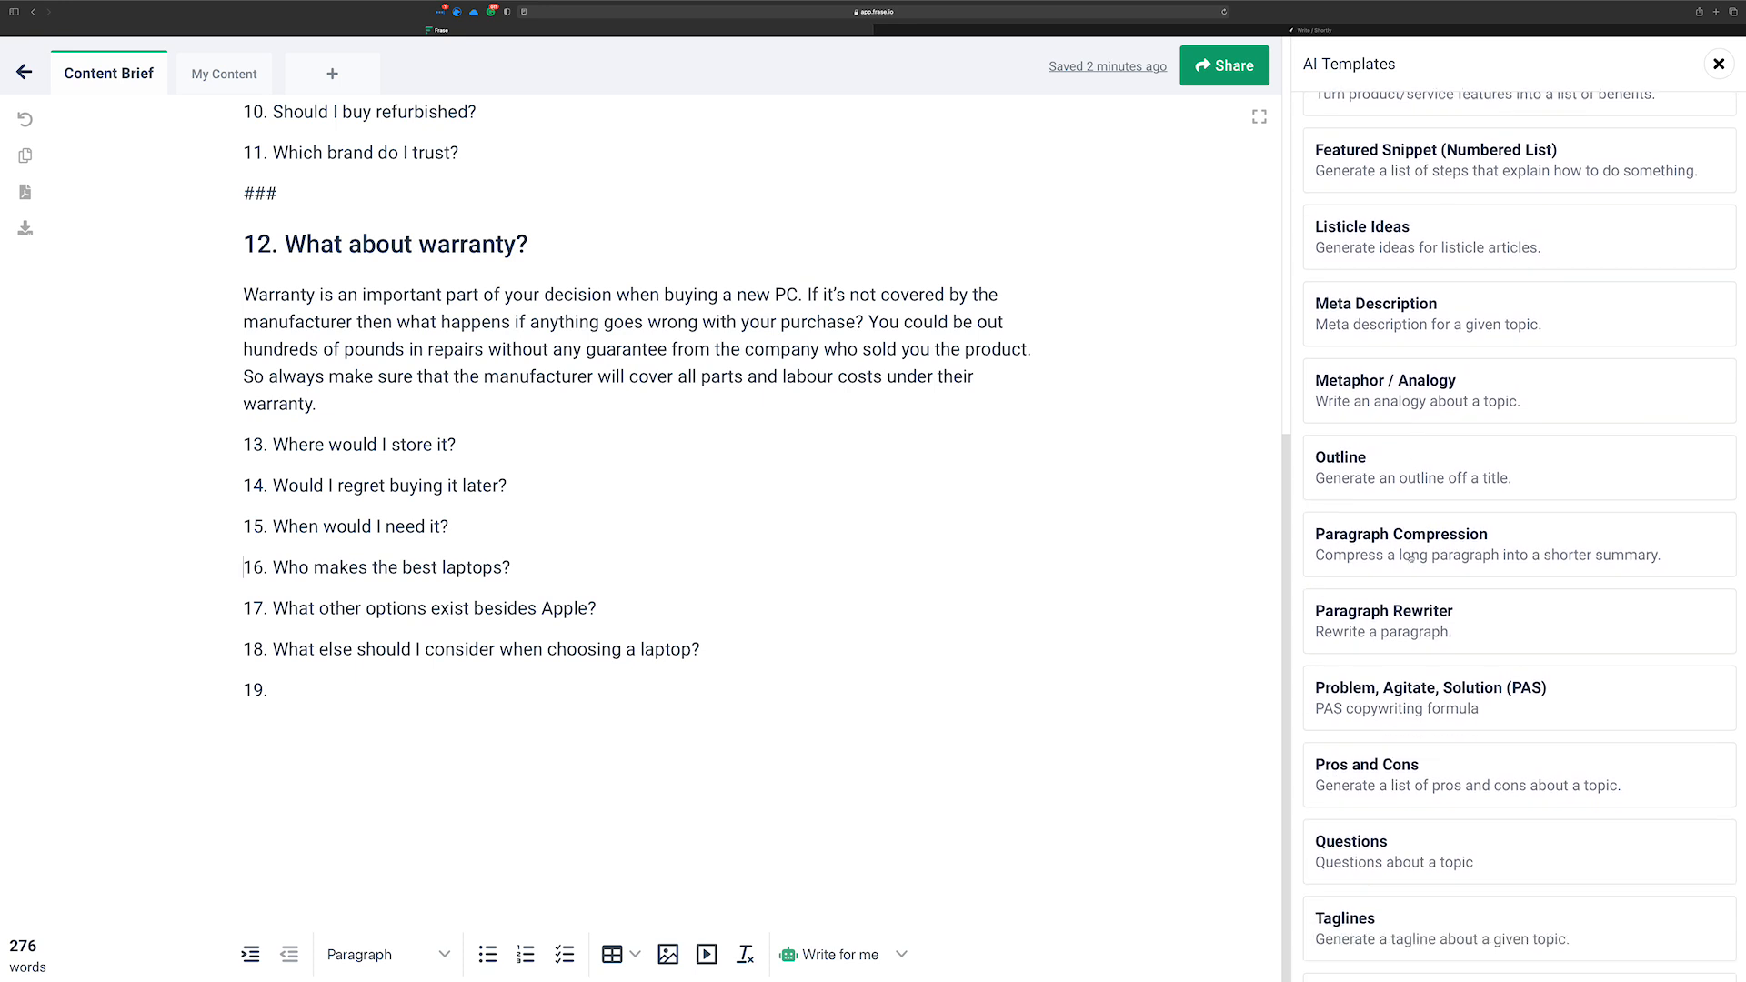
scroll(1411, 558, "down", 3)
scroll(1411, 558, "up", 5)
scroll(1411, 559, "up", 2)
scroll(1410, 559, "up", 2)
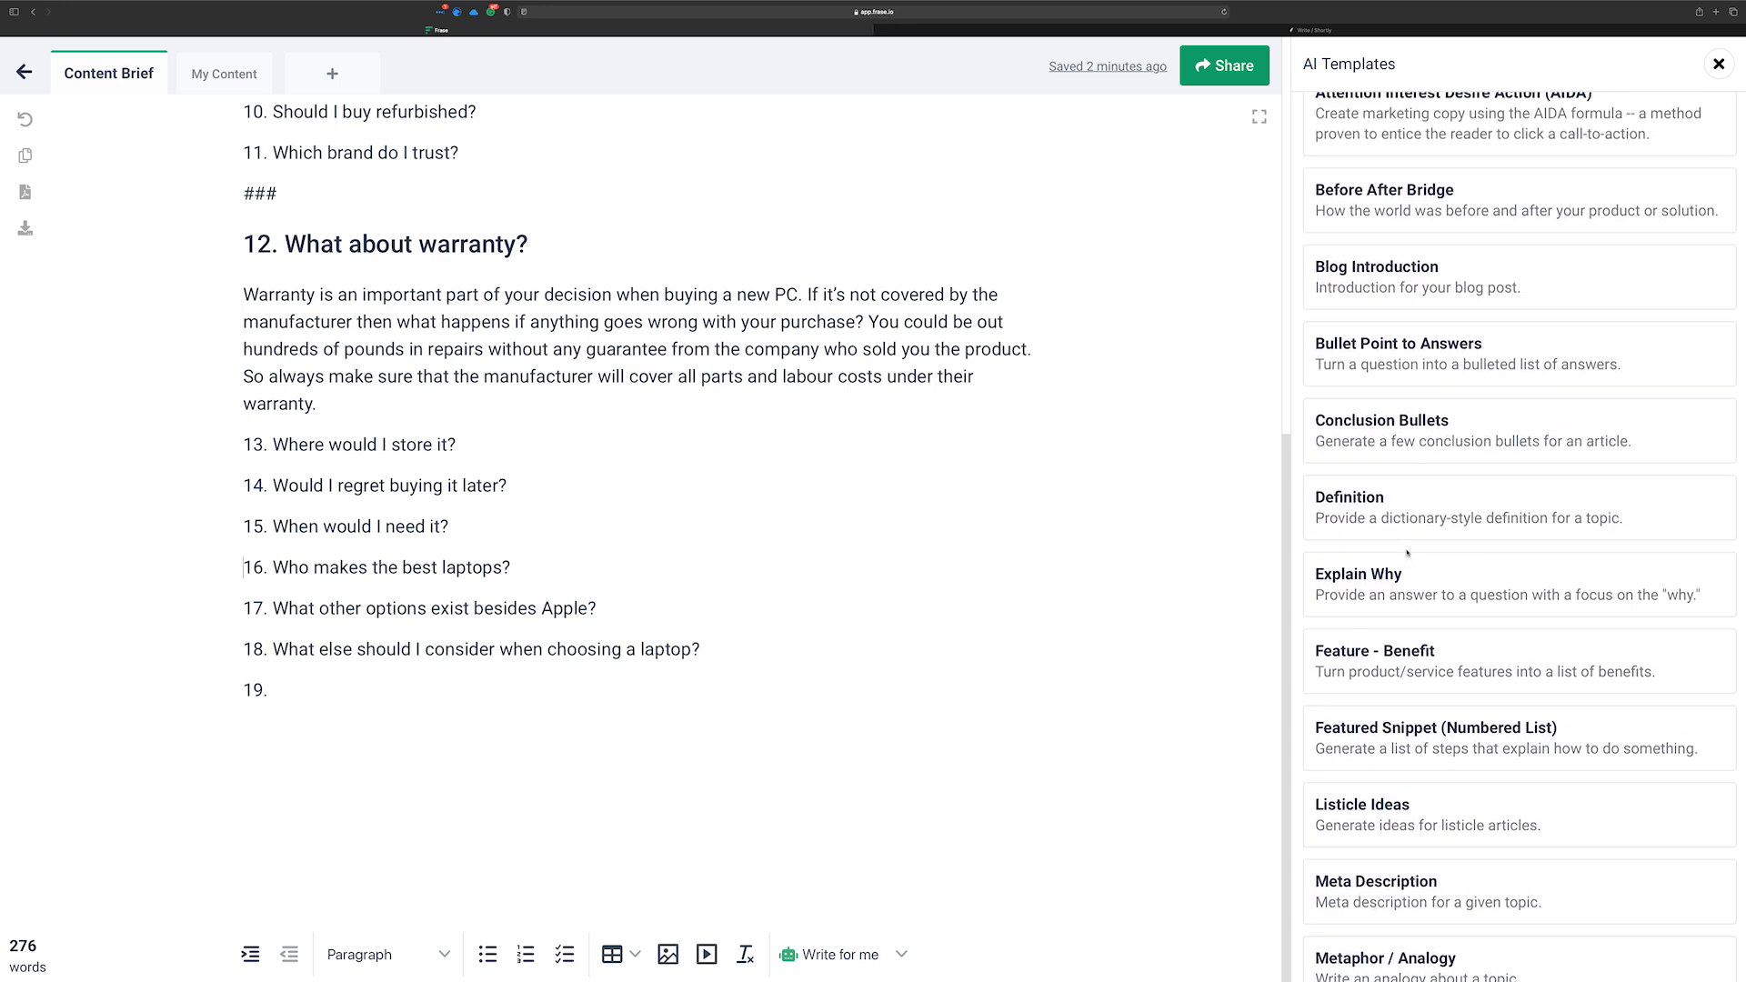
scroll(1408, 554, "down", 1)
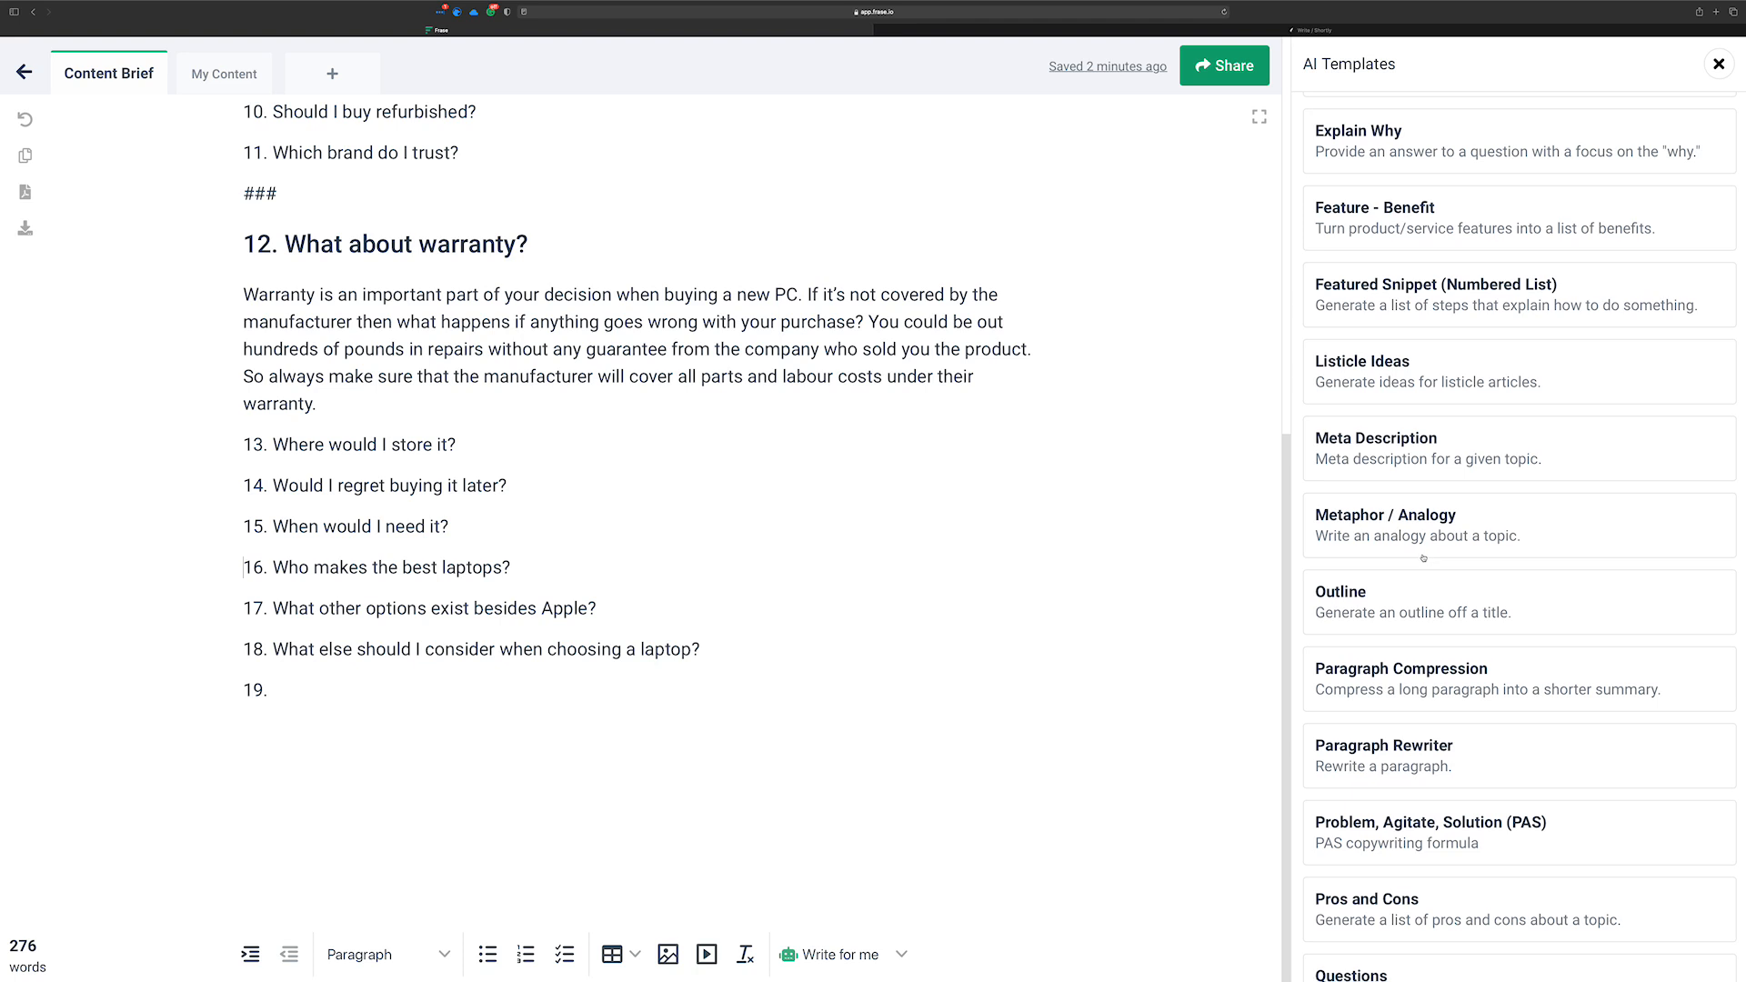
scroll(1424, 558, "down", 2)
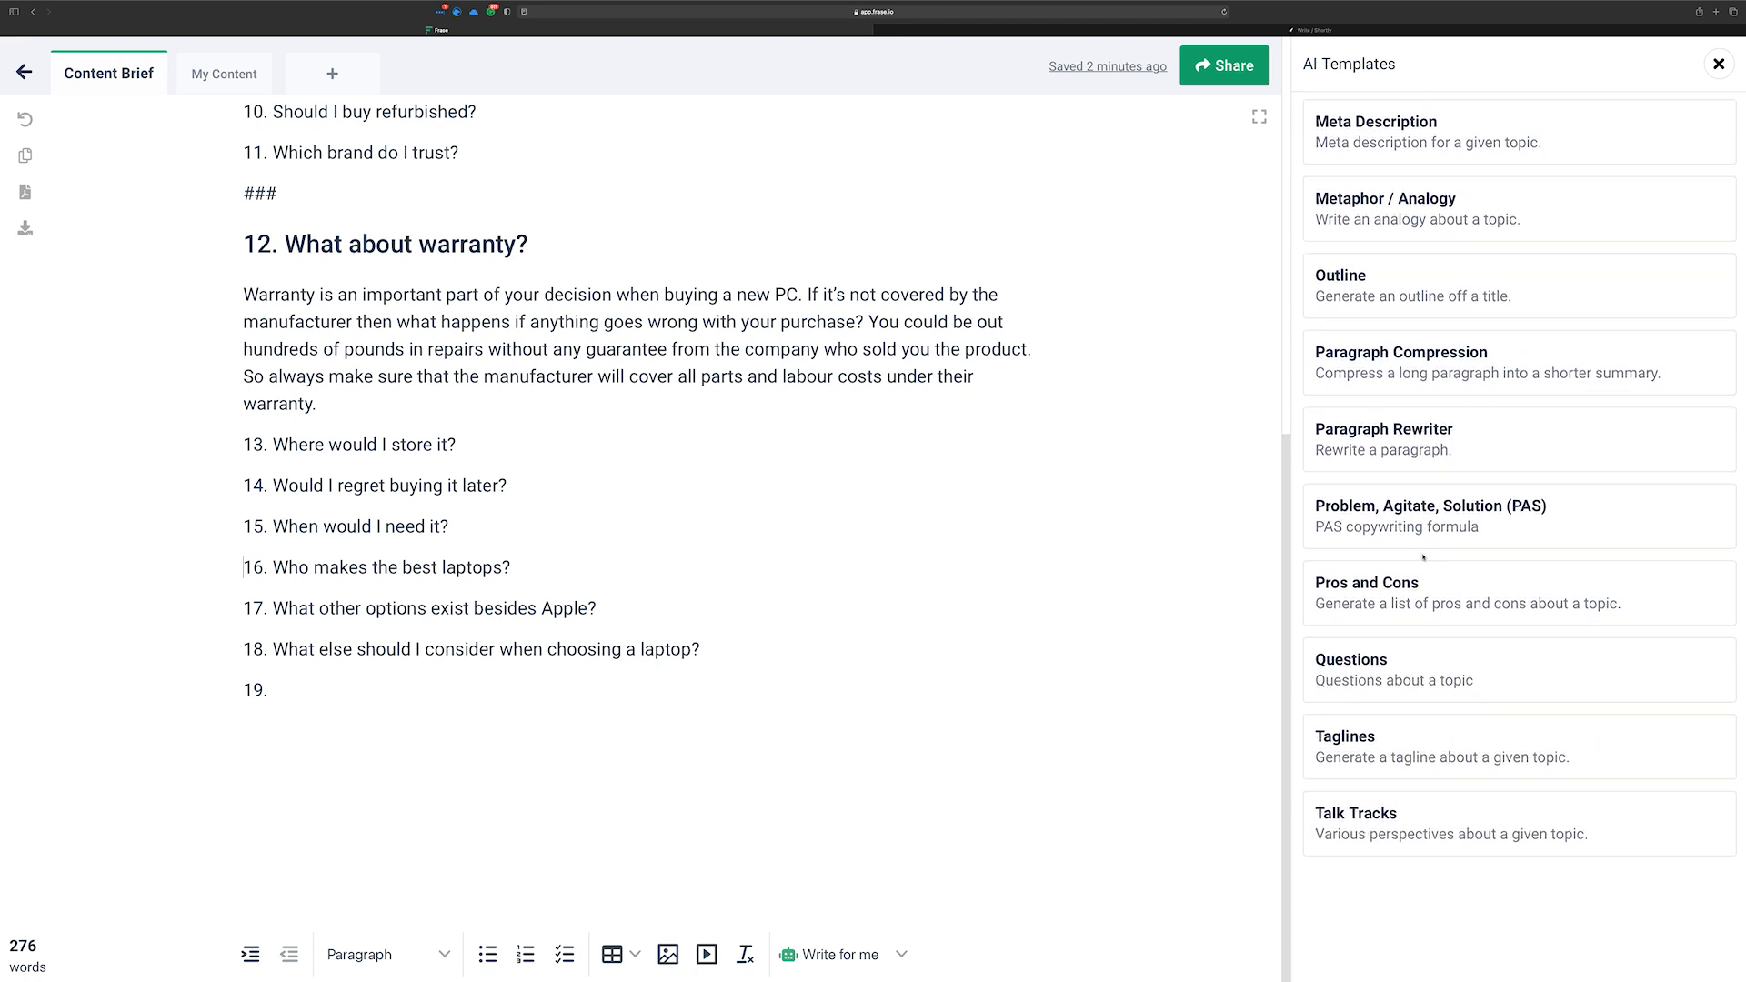
scroll(1423, 558, "up", 5)
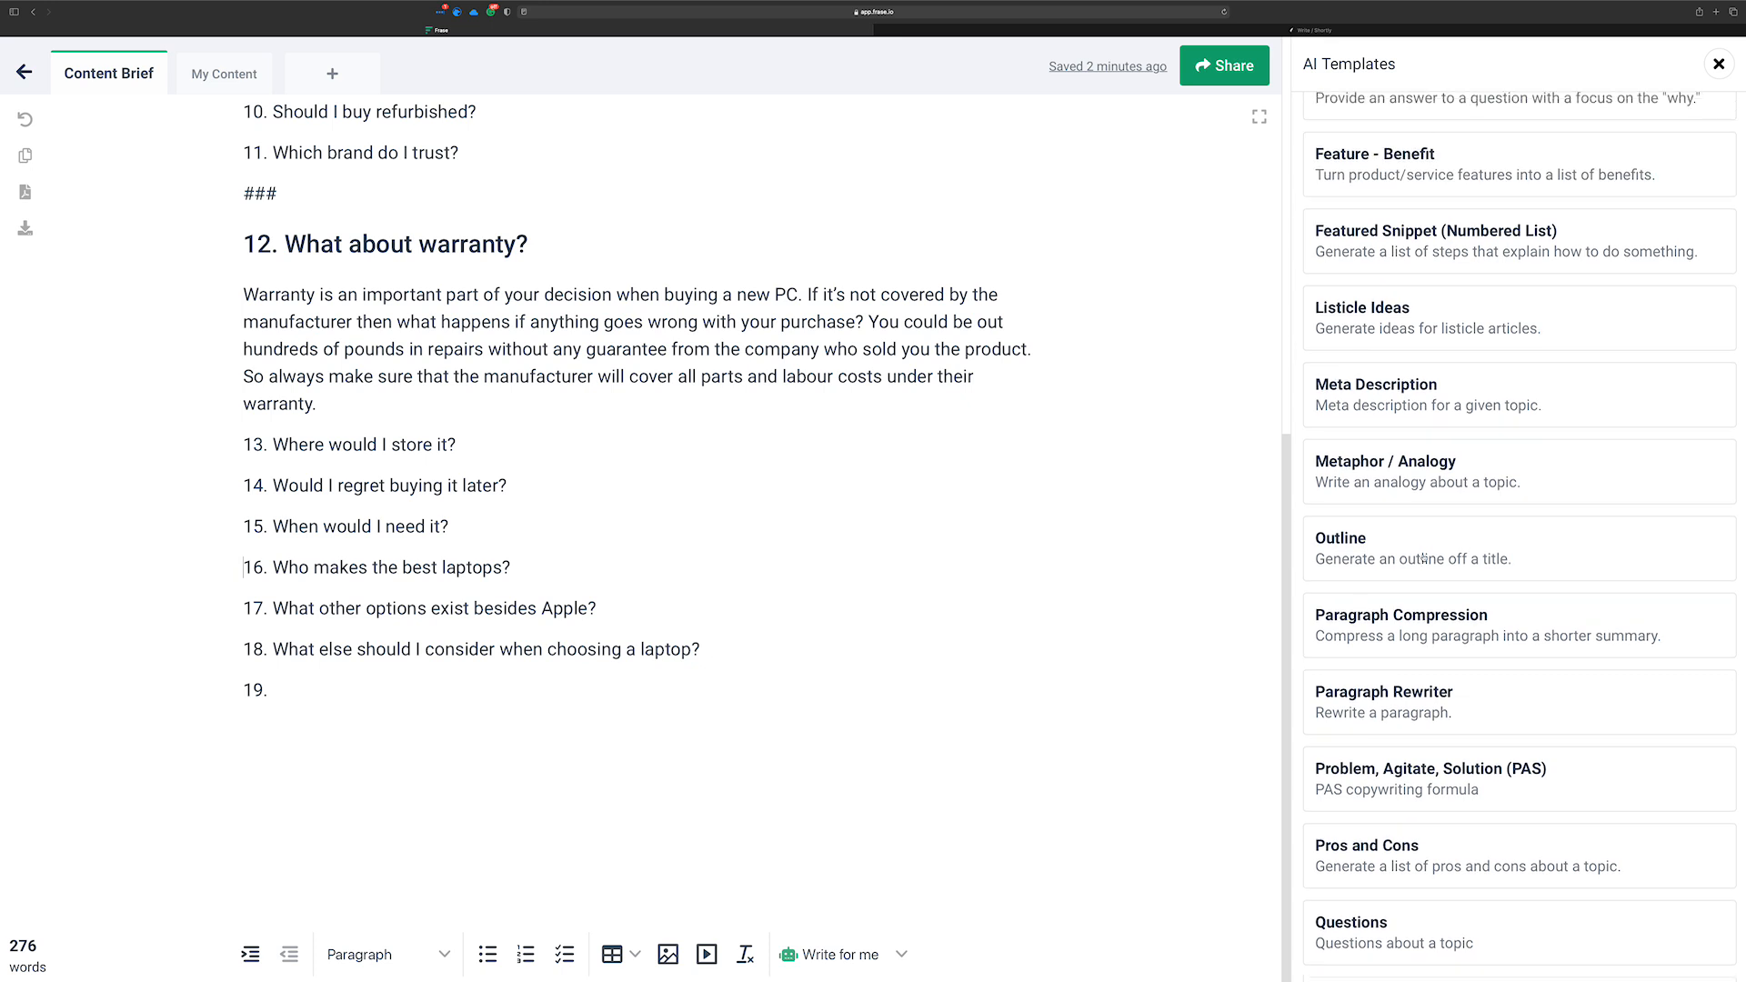
scroll(1423, 557, "up", 4)
scroll(1426, 558, "up", 5)
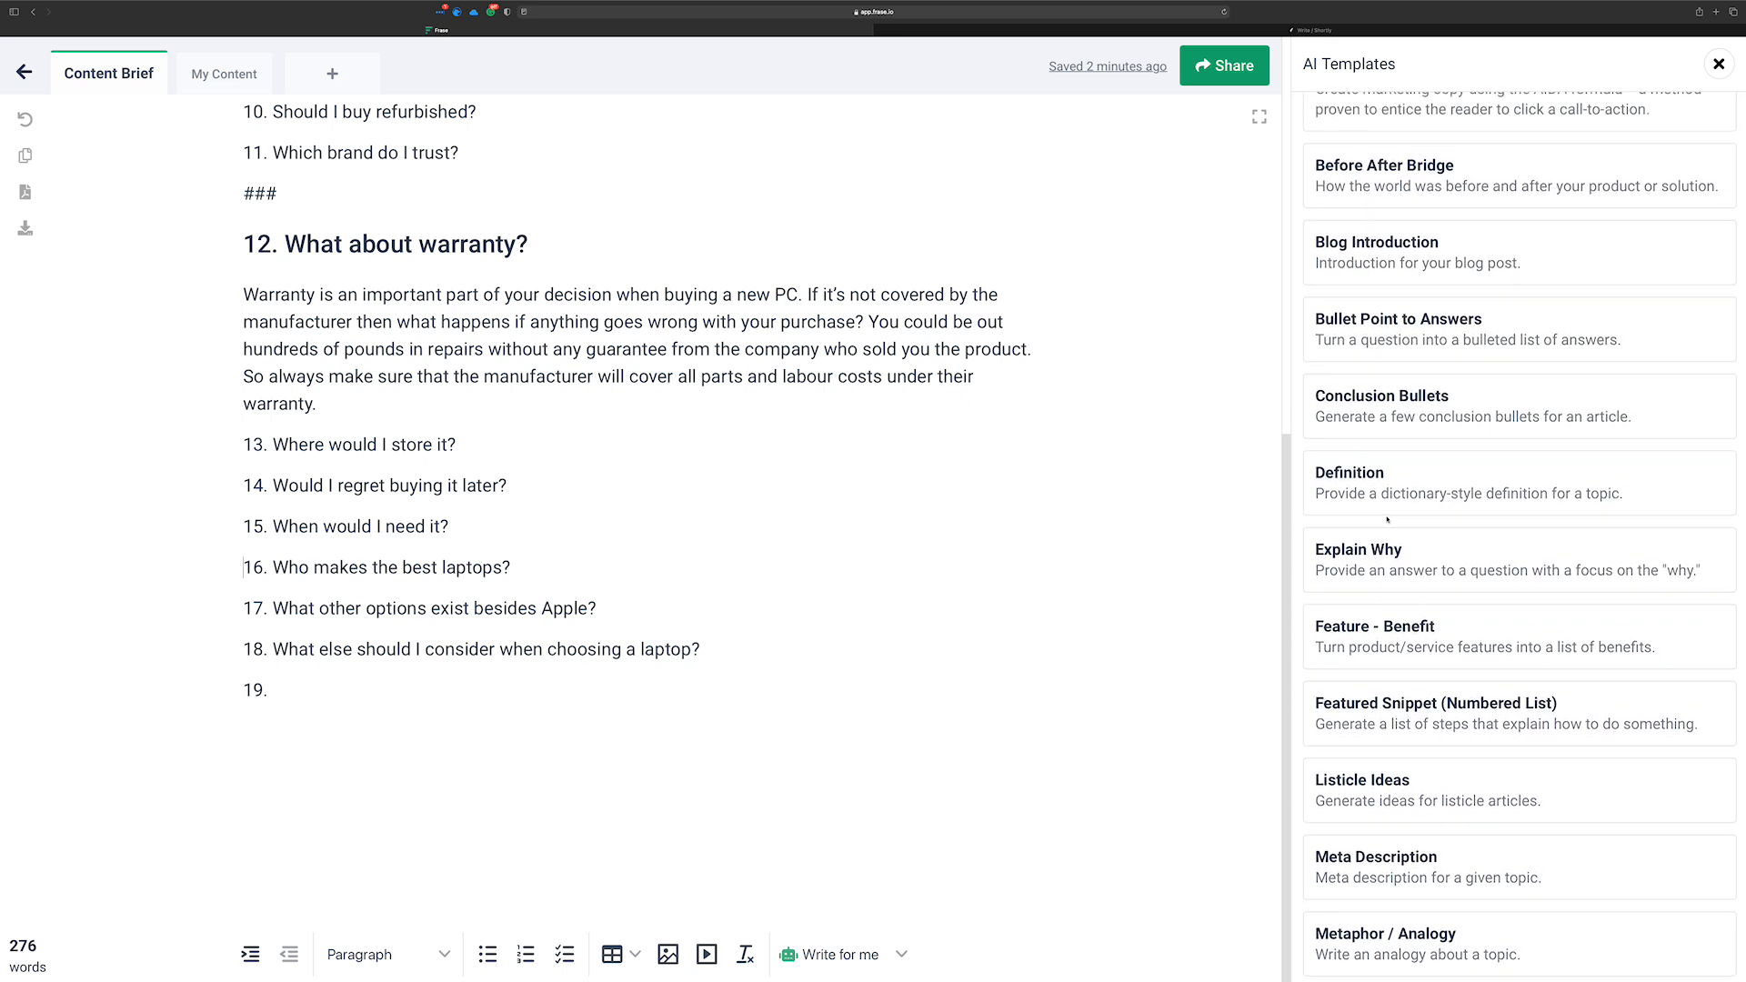
scroll(1383, 544, "up", 1)
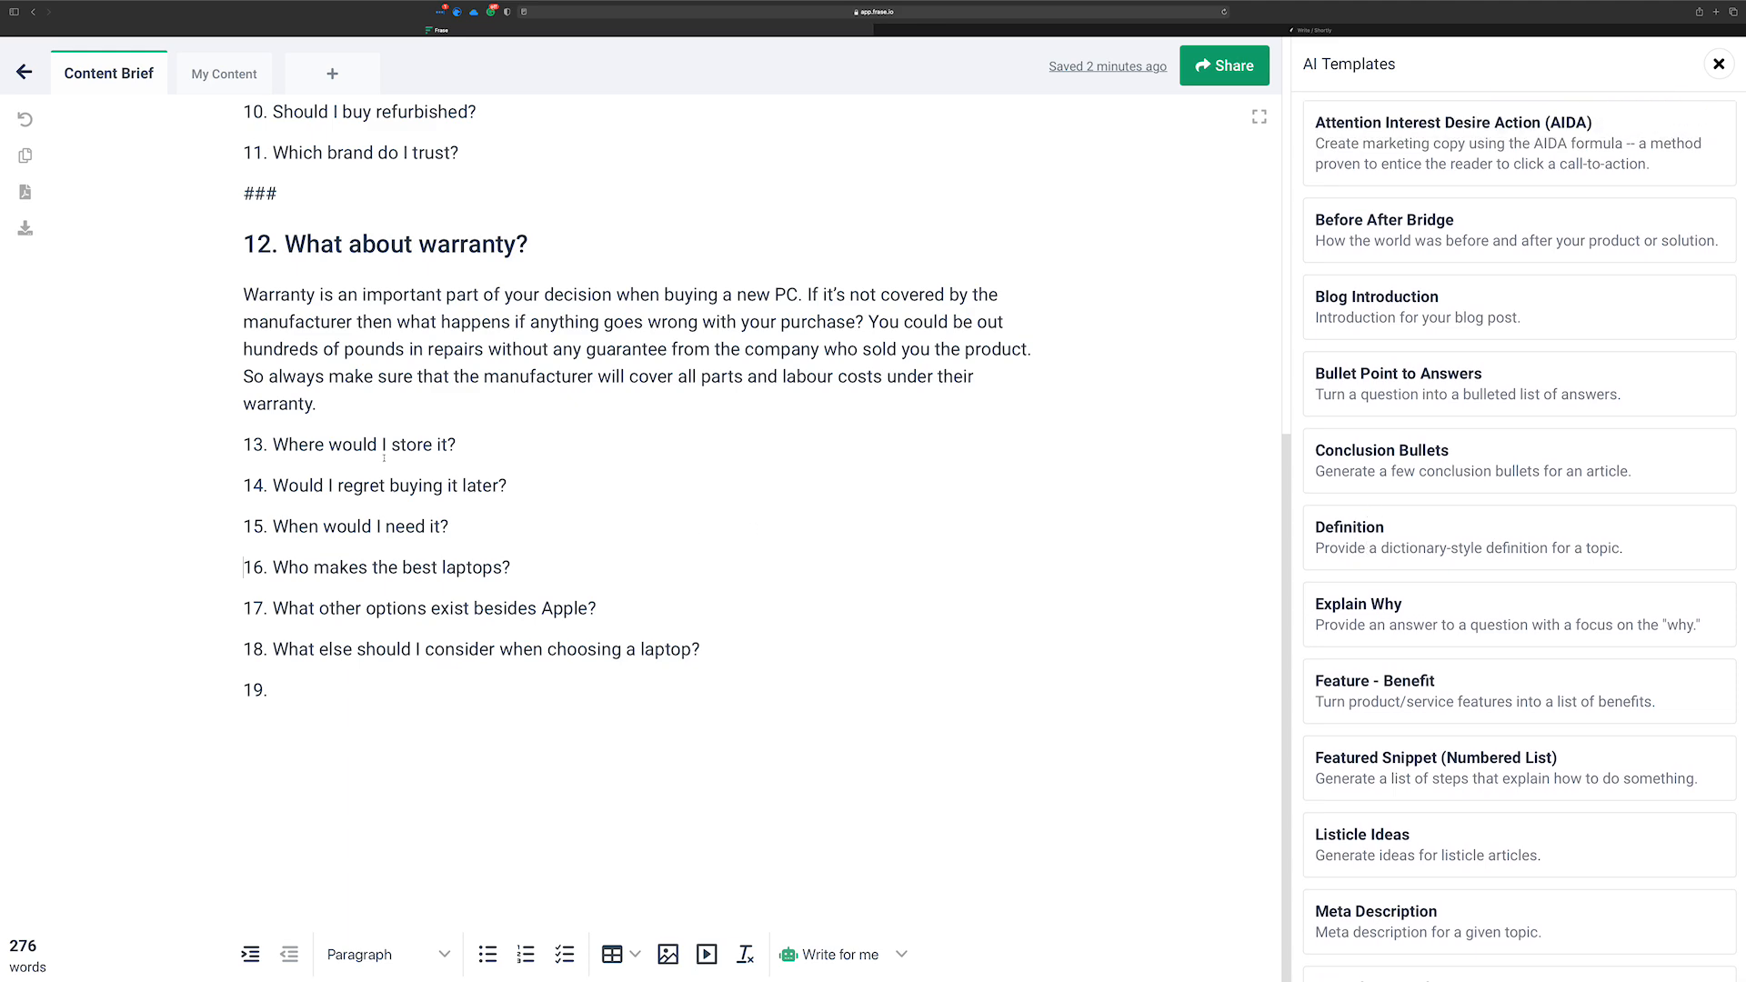
scroll(383, 457, "up", 6)
scroll(310, 374, "down", 6)
Reword outline question 14 to "Why would I regret buying it later?"
left_click_drag(340, 244, 320, 244)
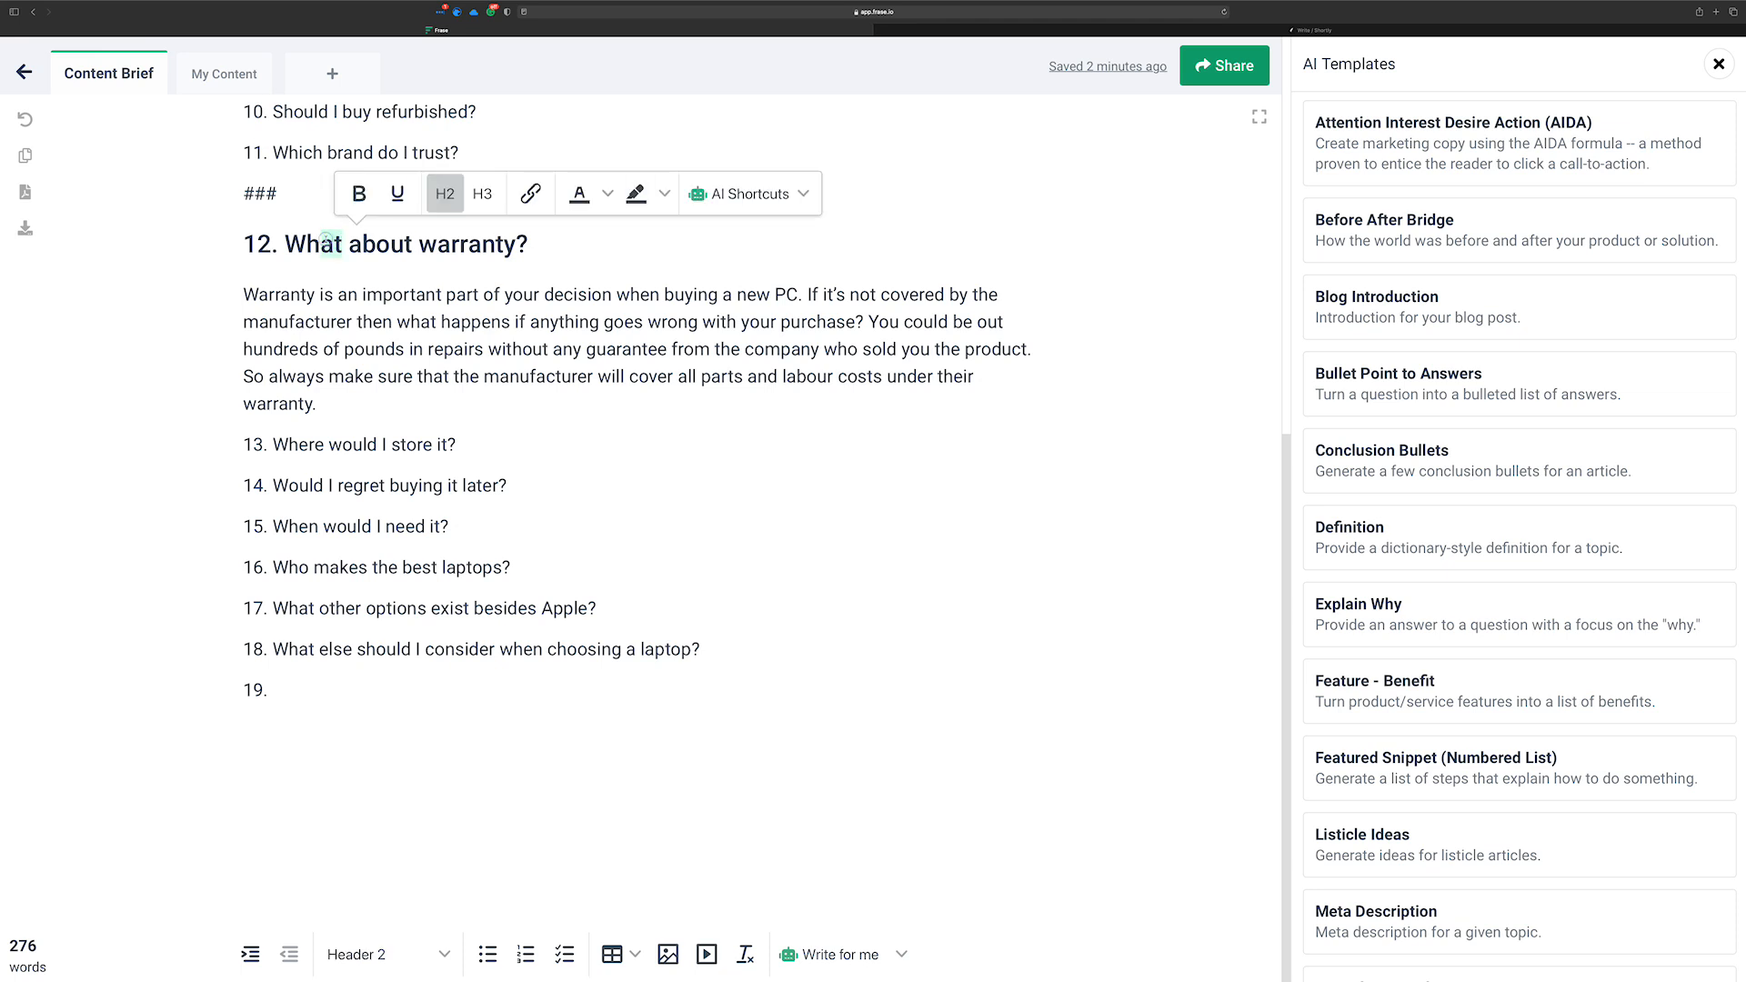
left_click(458, 438)
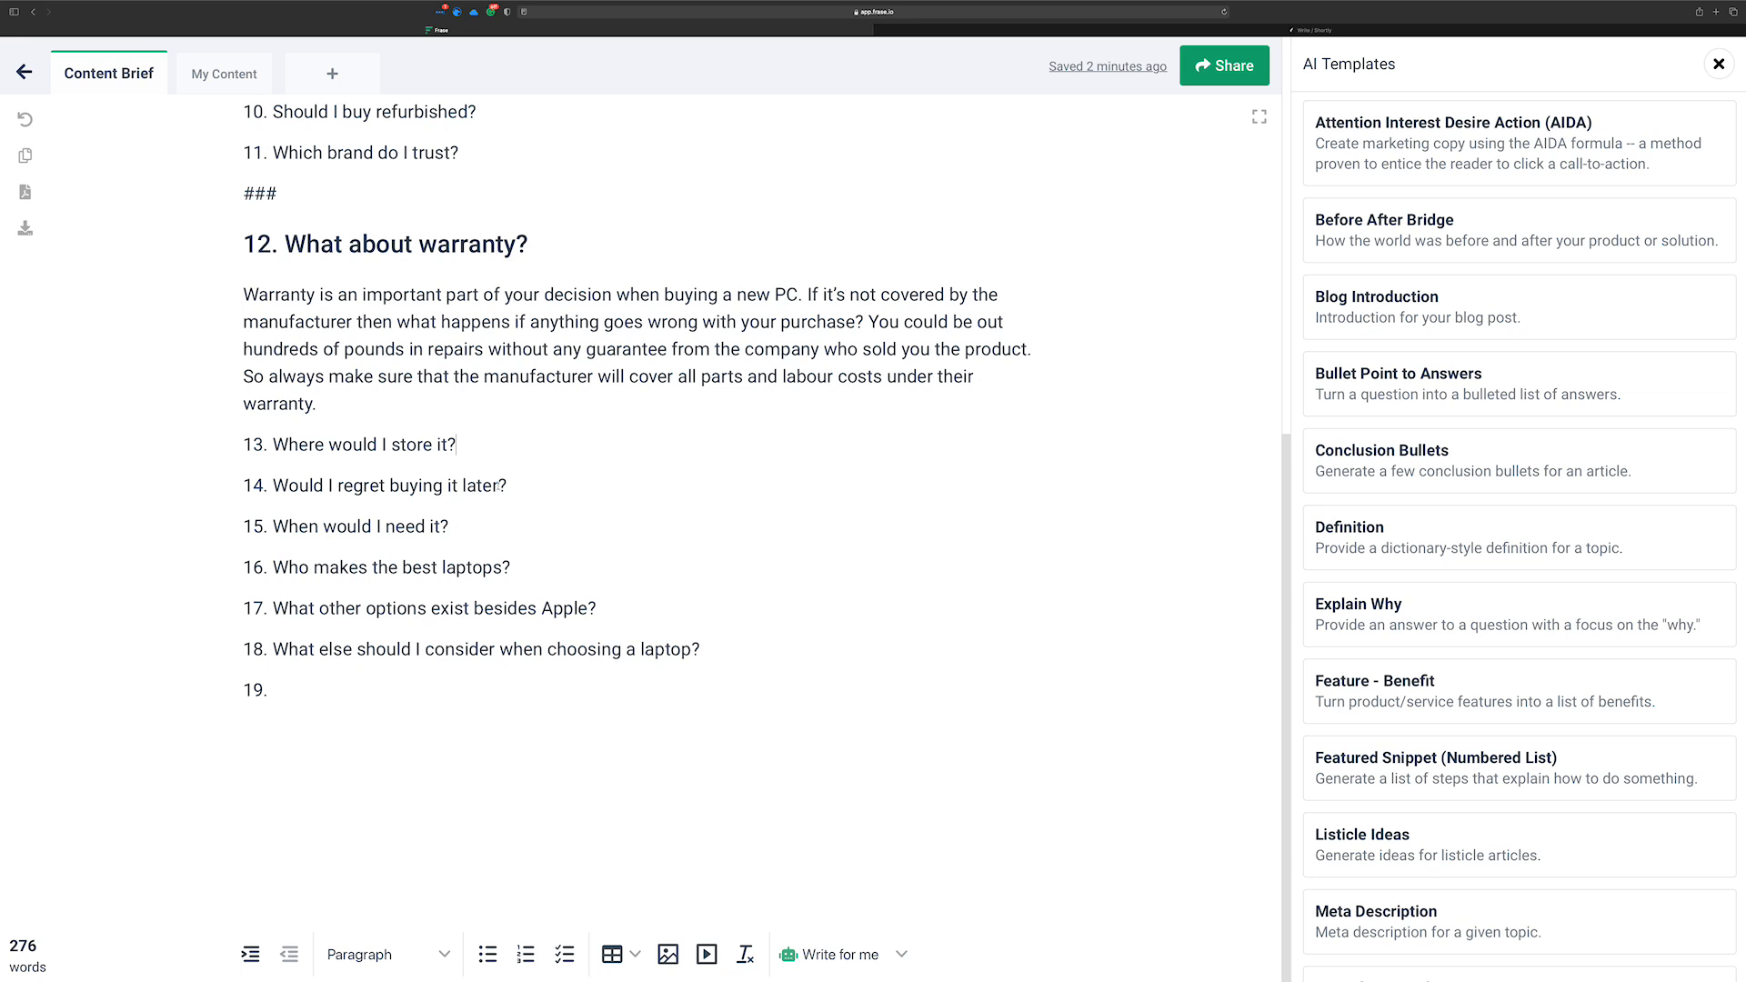
double_click(317, 485)
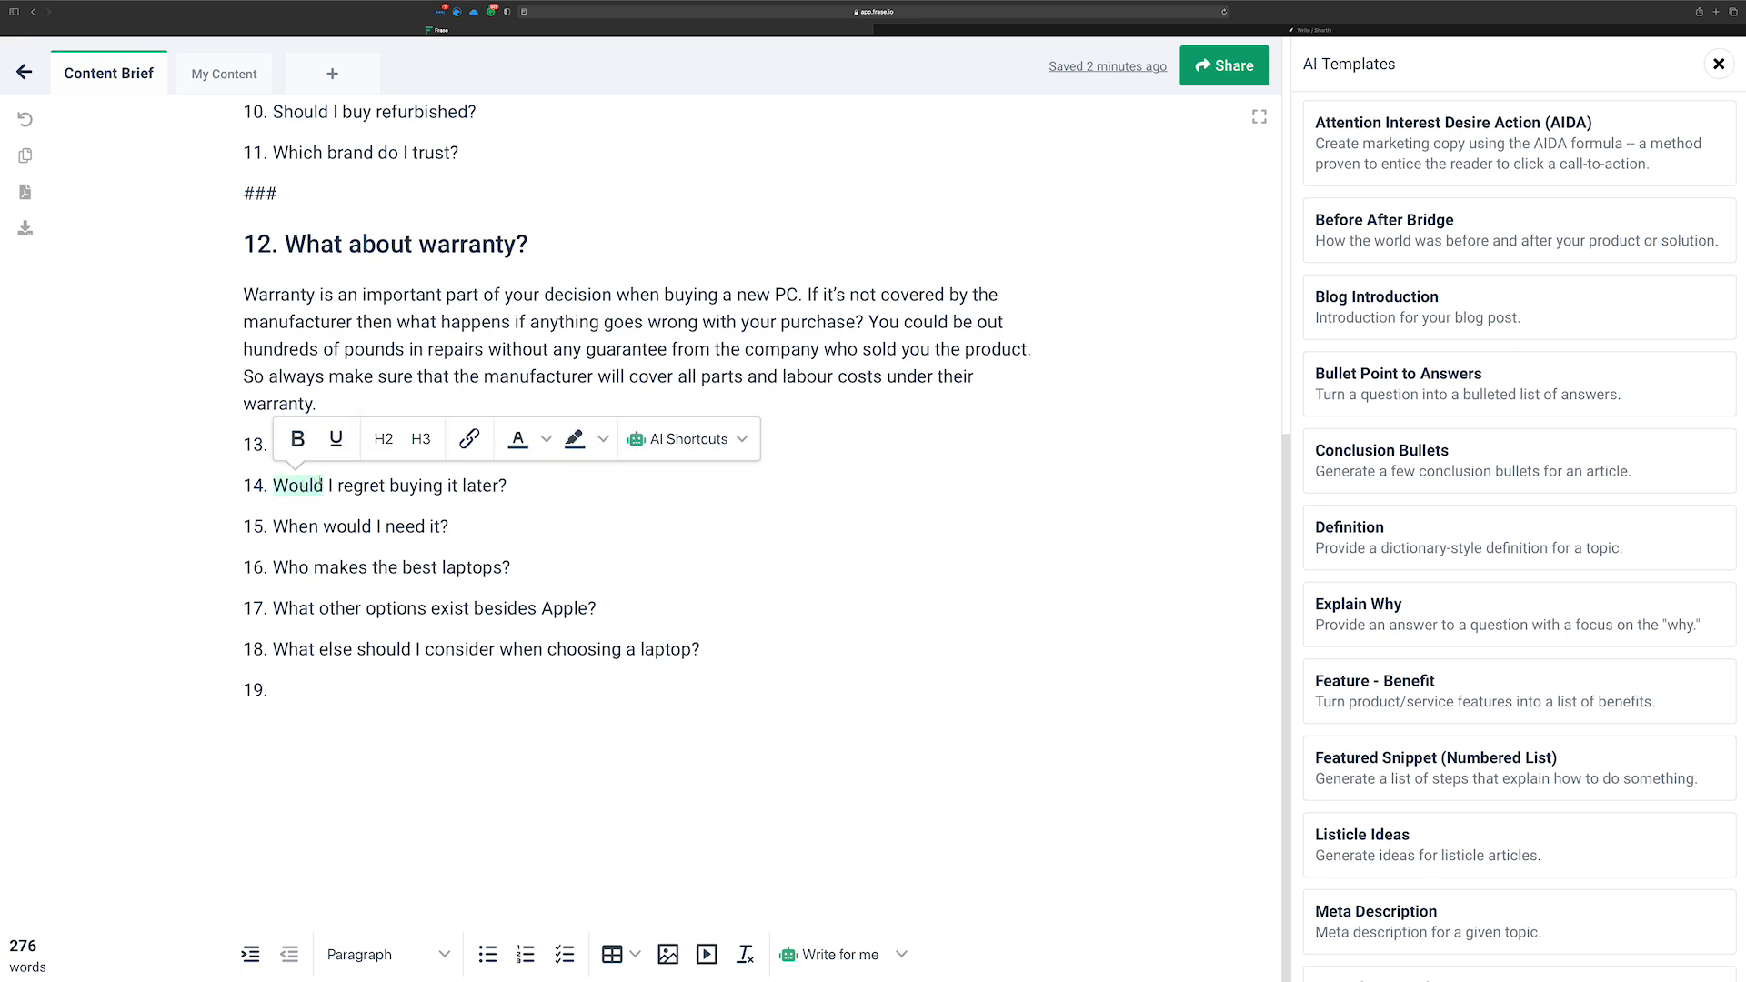
type("Why would")
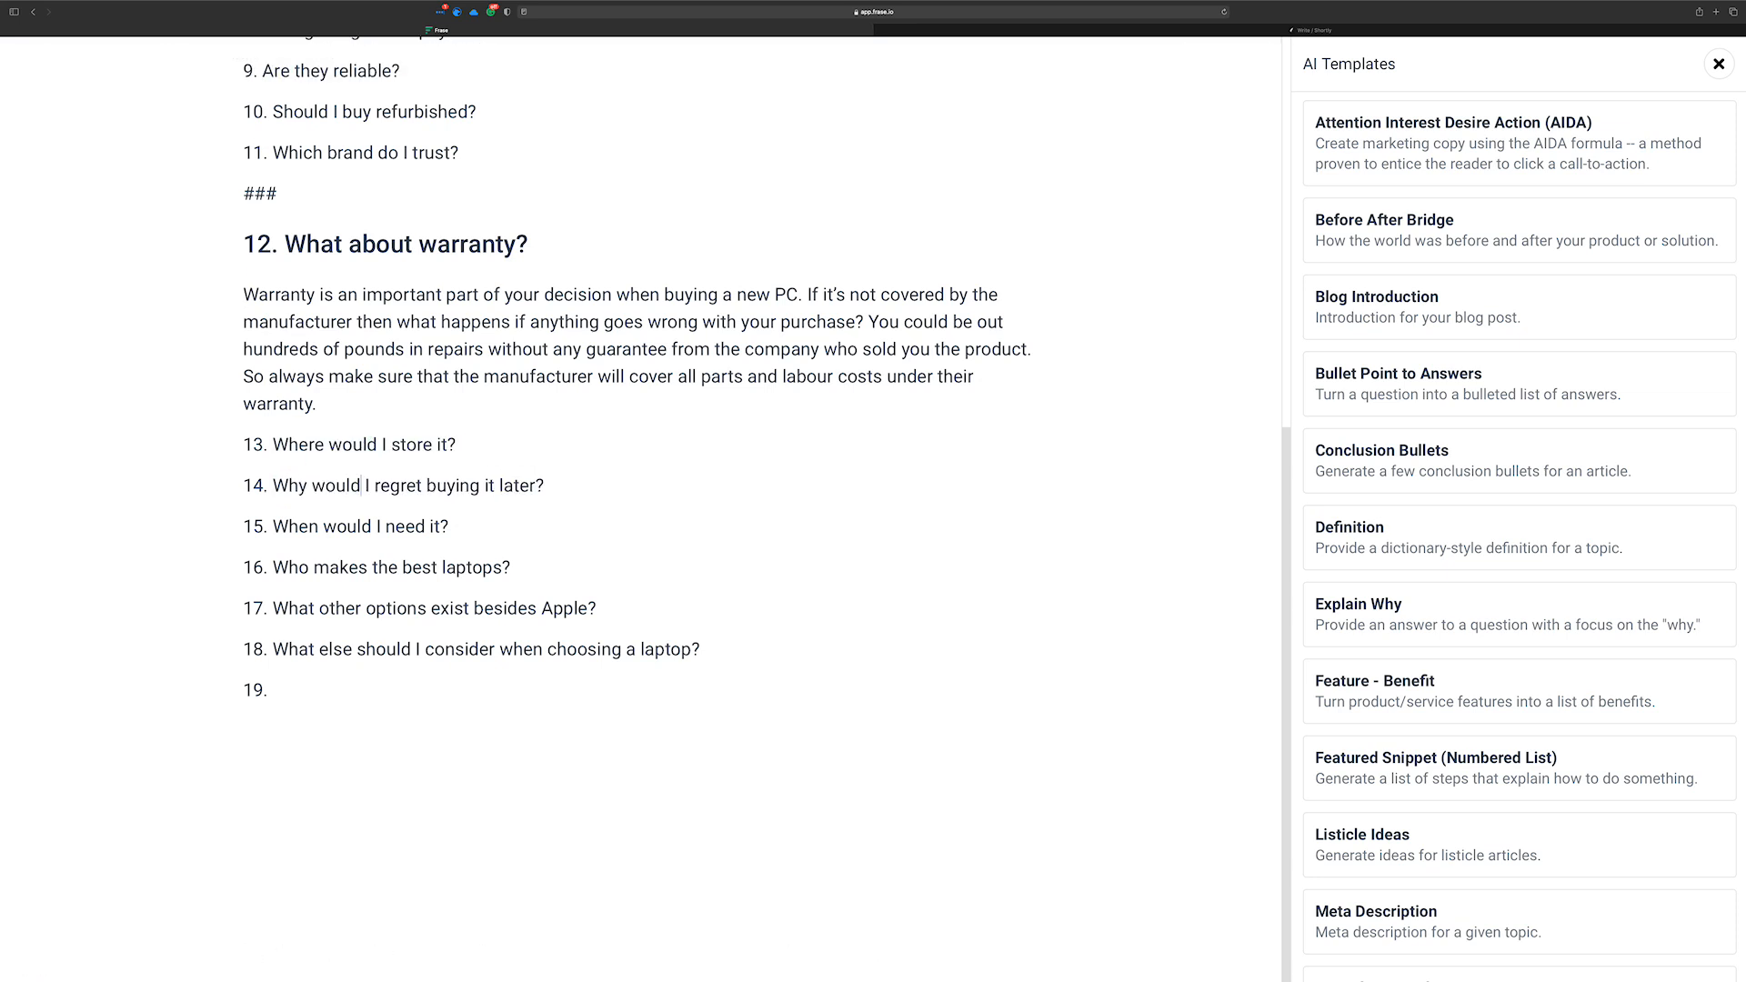
Generate an answer below question 14 with the Explain Why template, using "Why would I regret buying it later?" as prompt and creativity 3
left_click_drag(544, 506, 272, 502)
key("super+c")
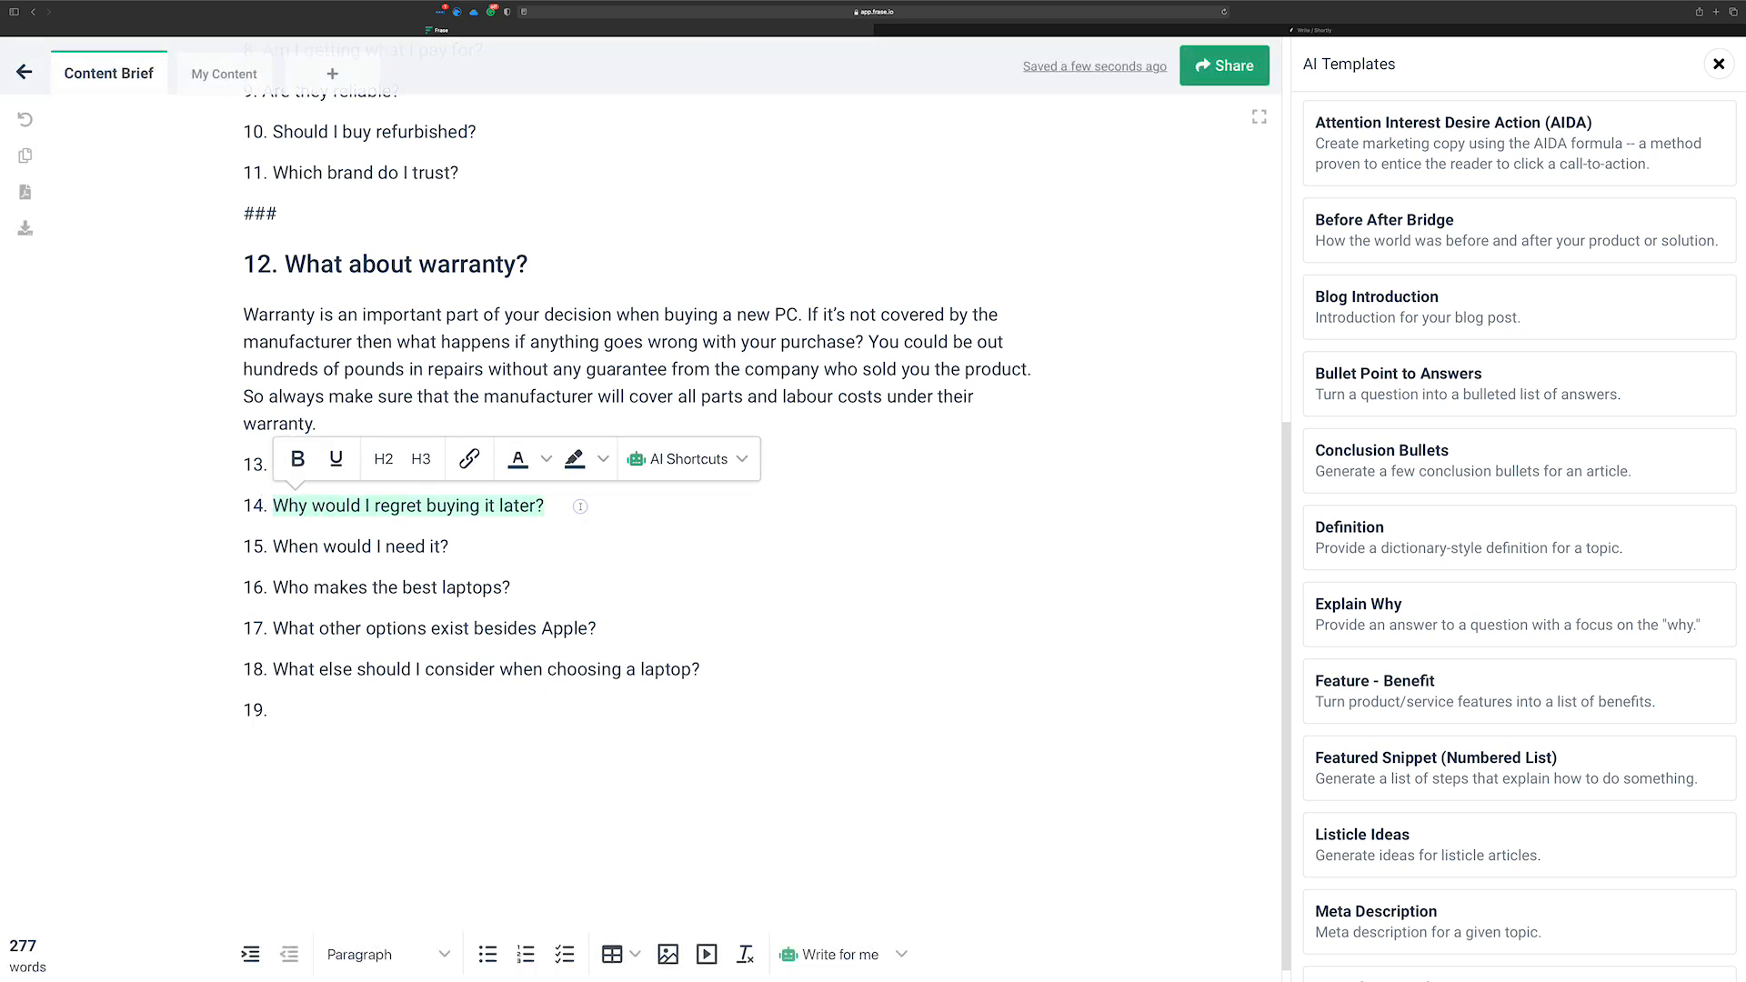
left_click(565, 509)
key("Return")
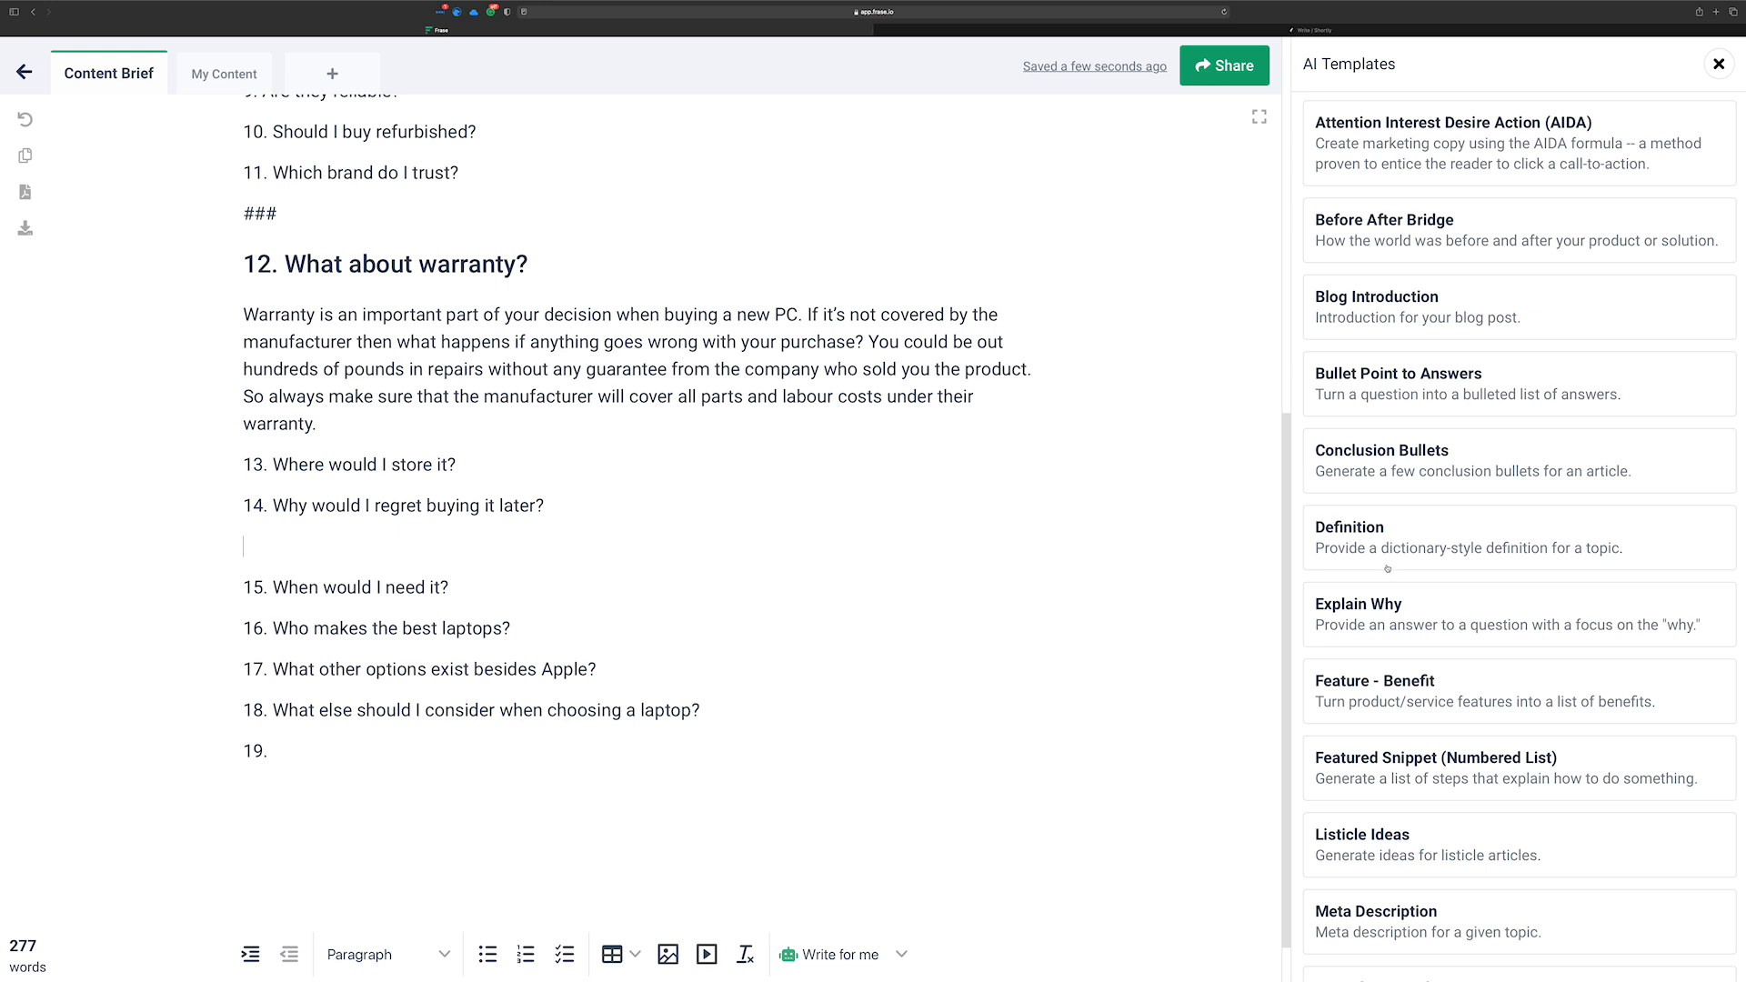
left_click(1391, 627)
left_click(1431, 396)
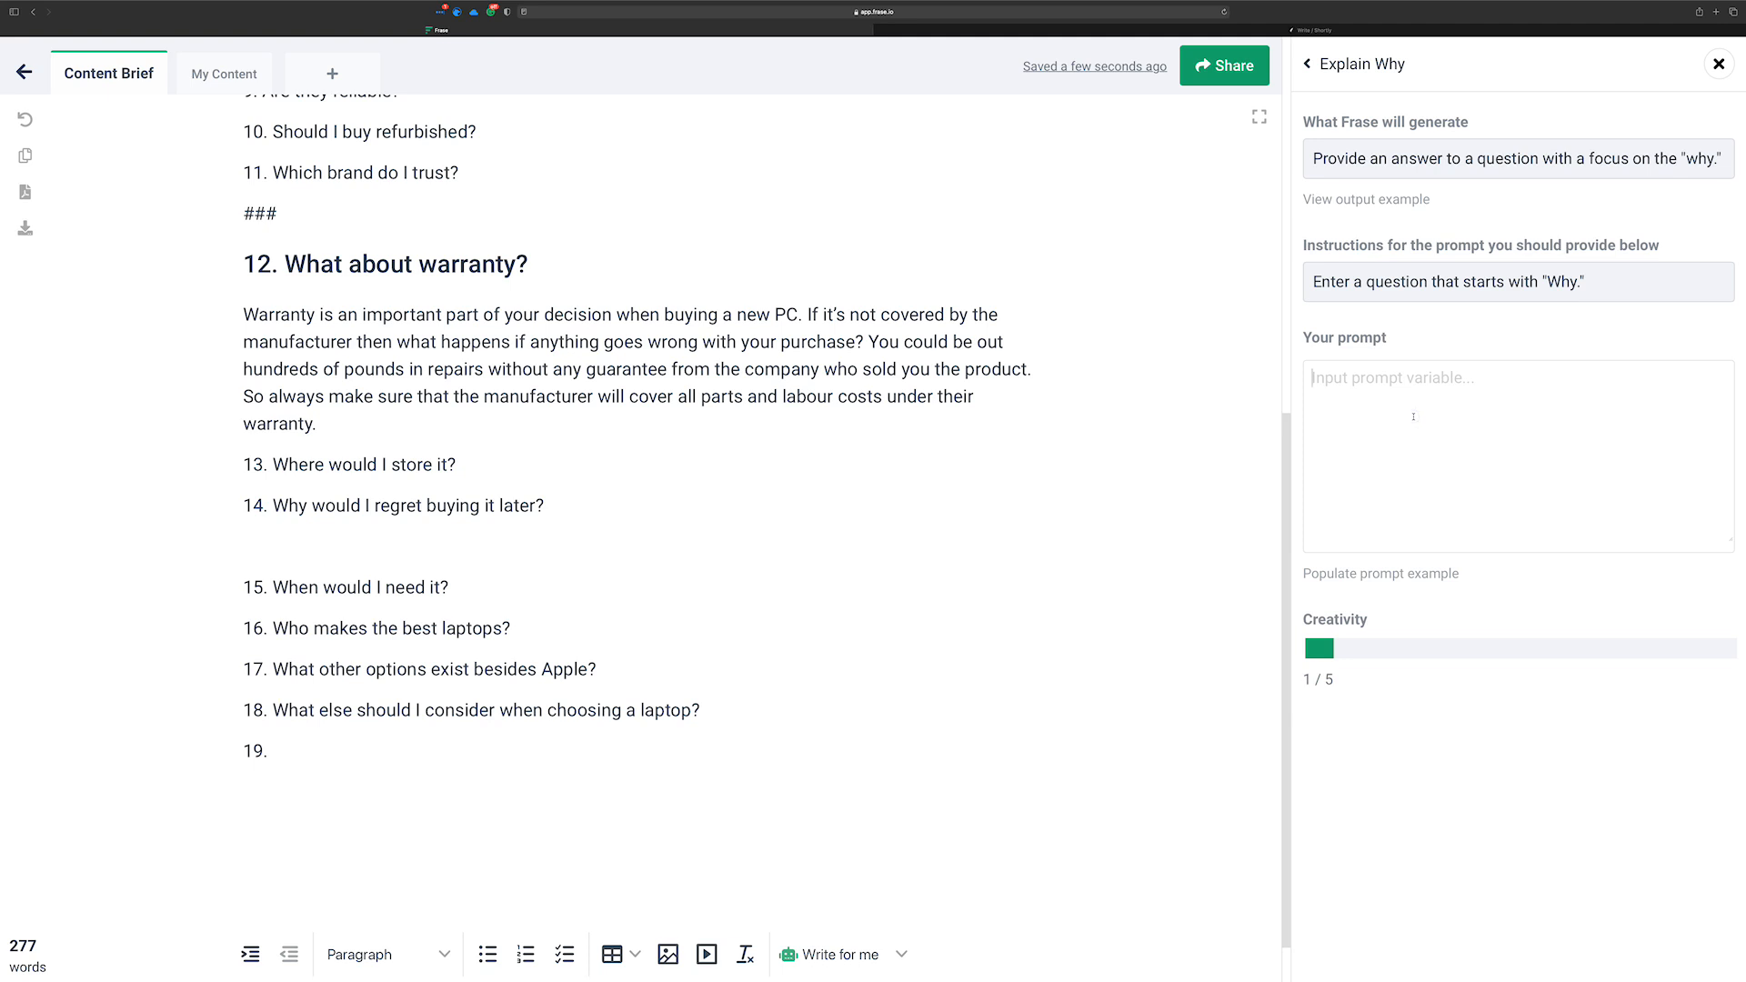
key("super+v")
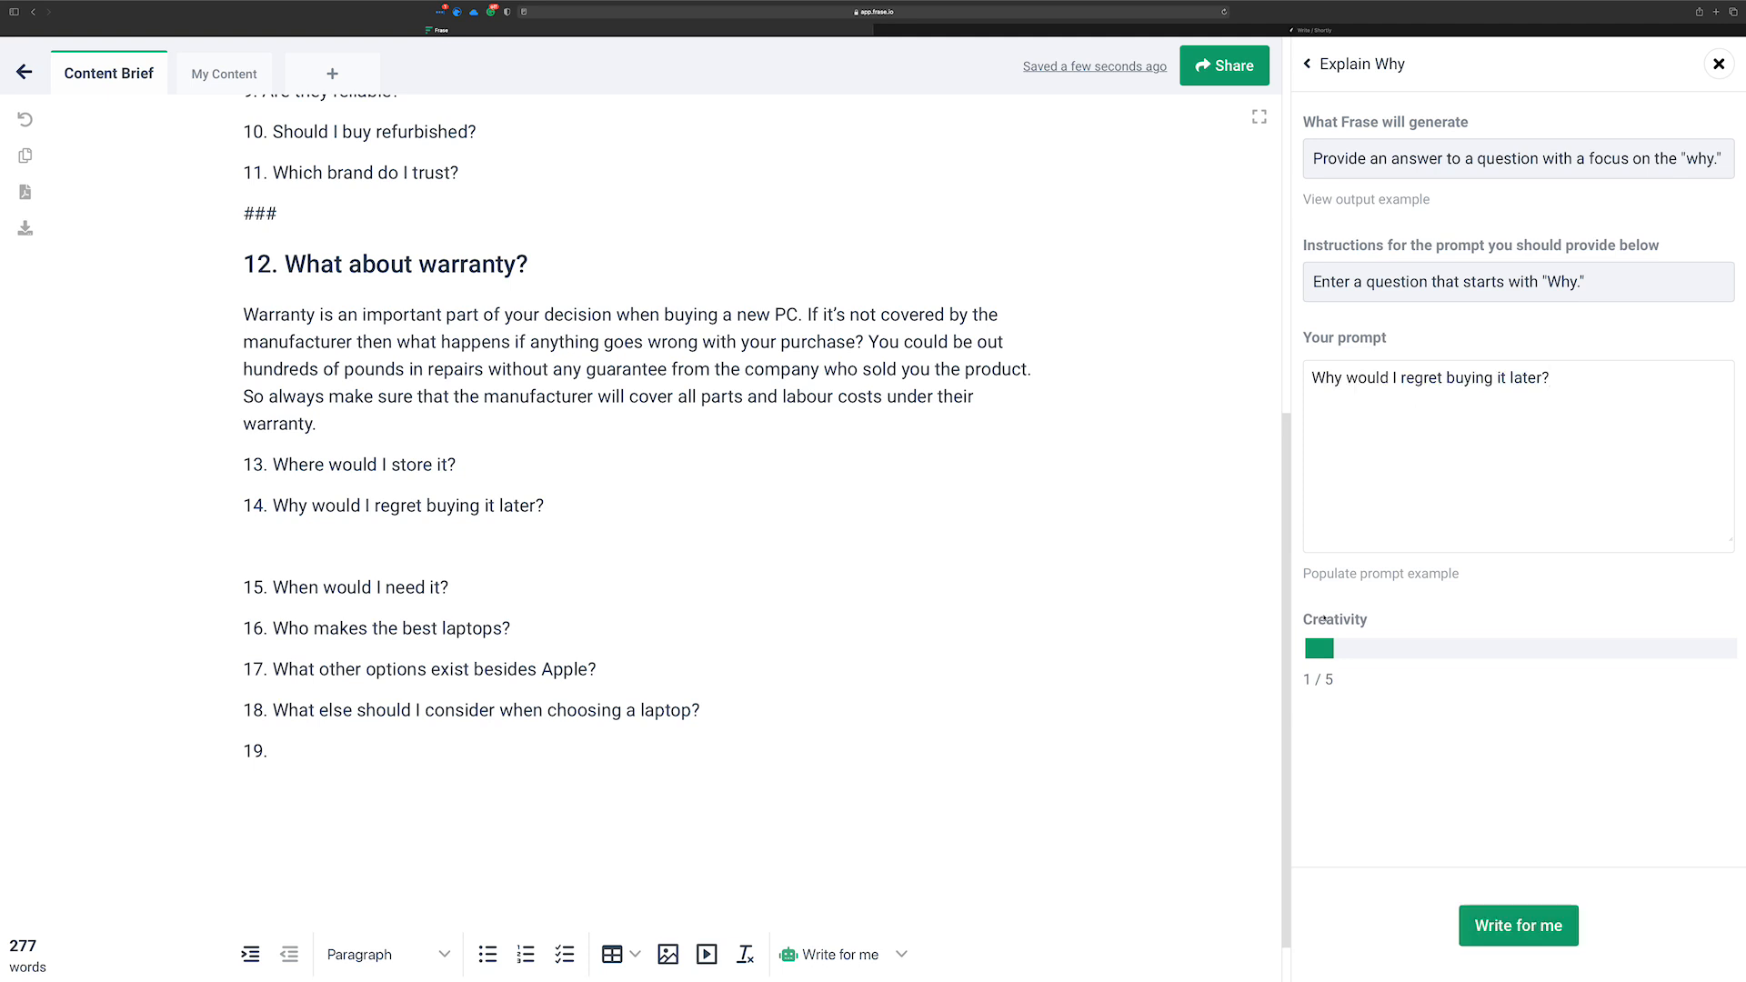
left_click(1460, 651)
left_click(1519, 925)
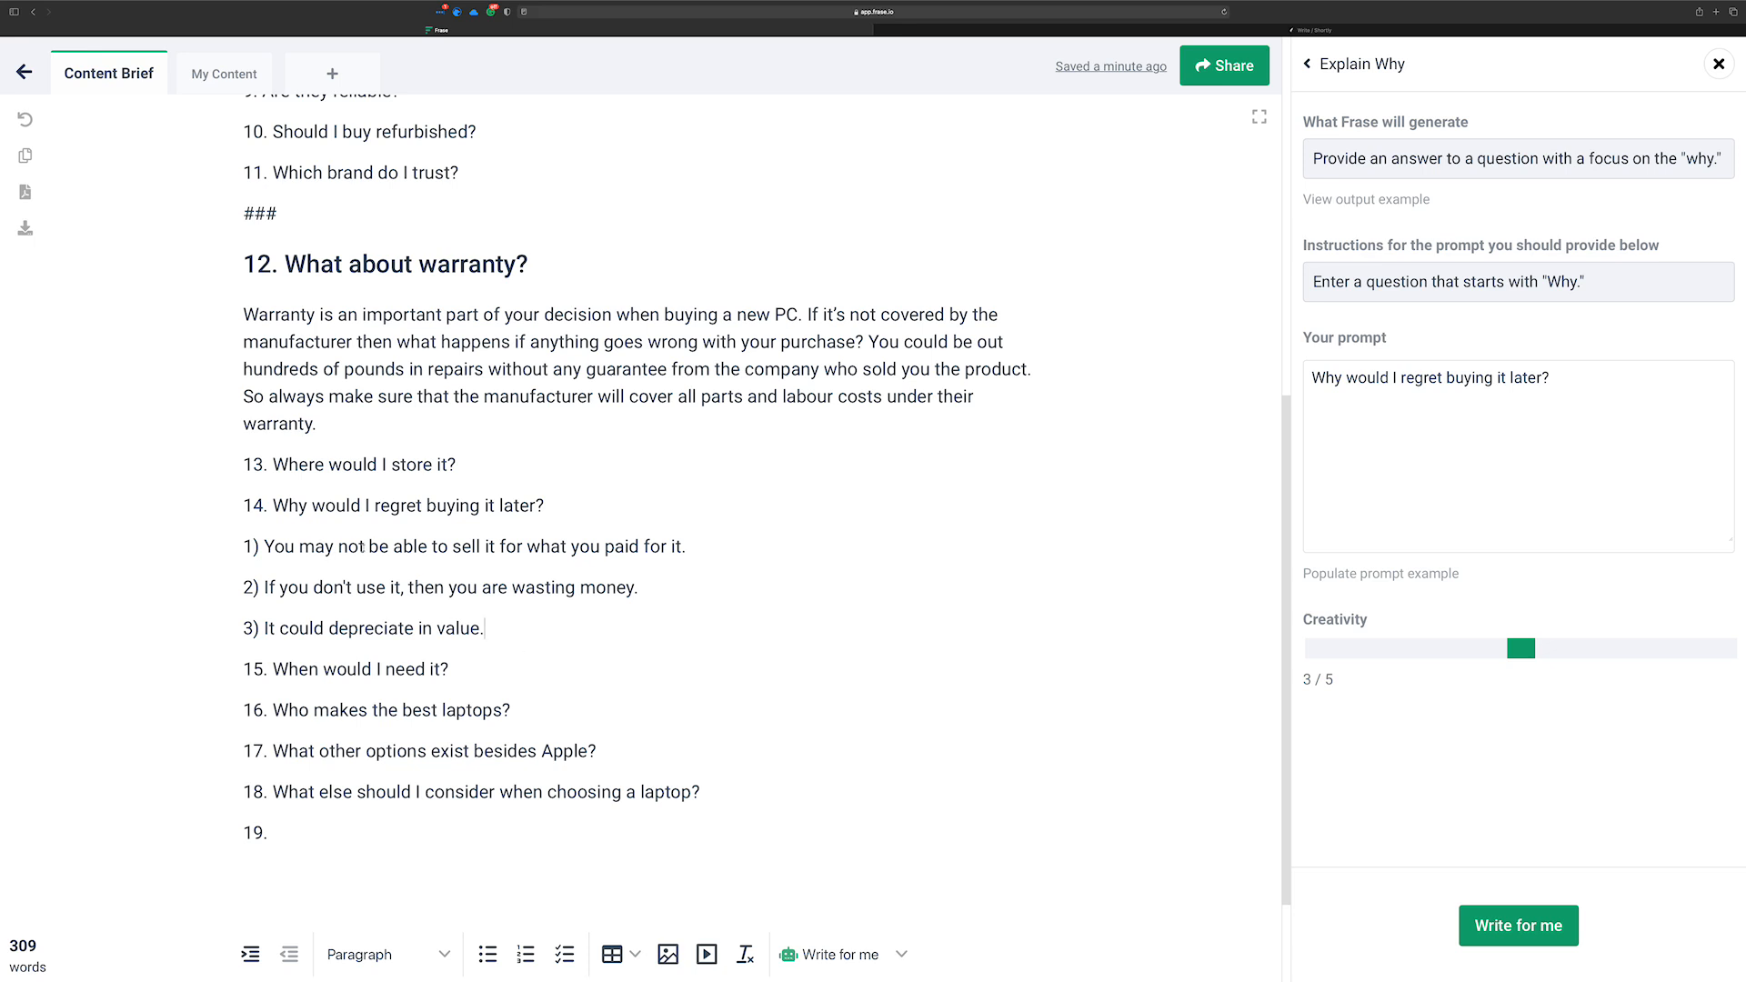
Format the question 14 line as an H2 heading and add an empty line below its third answer
left_click_drag(546, 505, 243, 505)
left_click(356, 465)
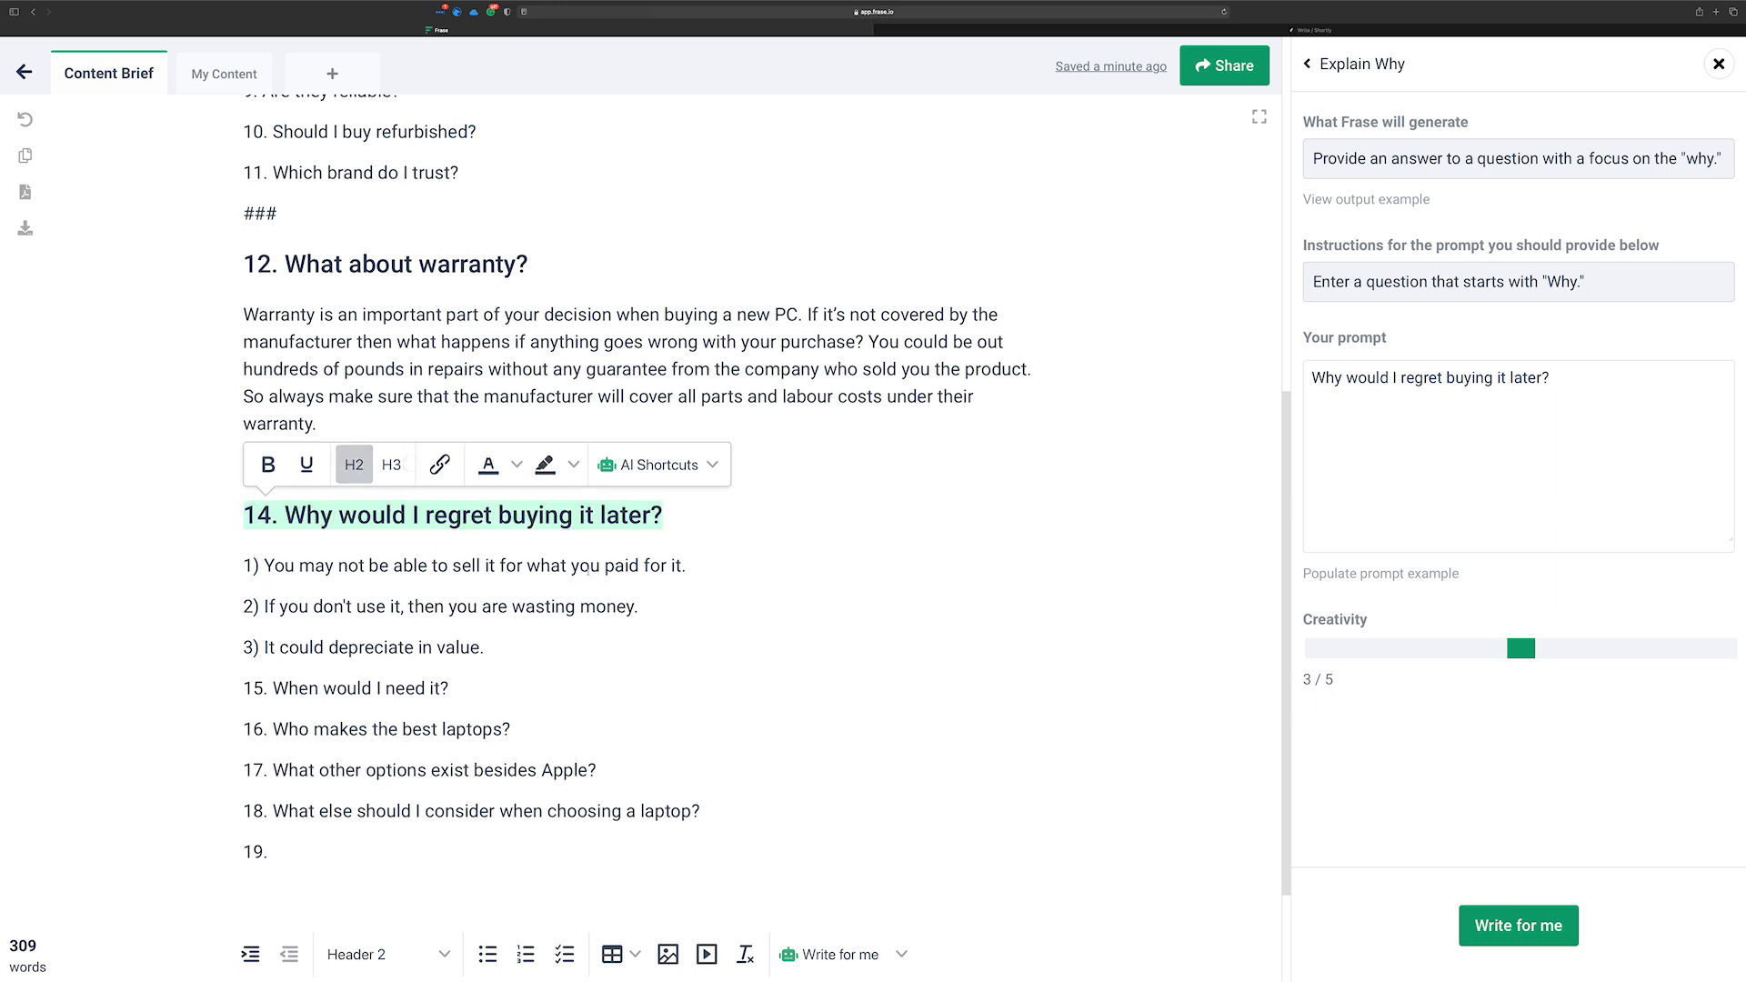
left_click(490, 649)
key("Return")
Extend the first answer with "Certain parts over time won't be as valuable as upgrades" and have the AI continue the text
left_click(719, 557)
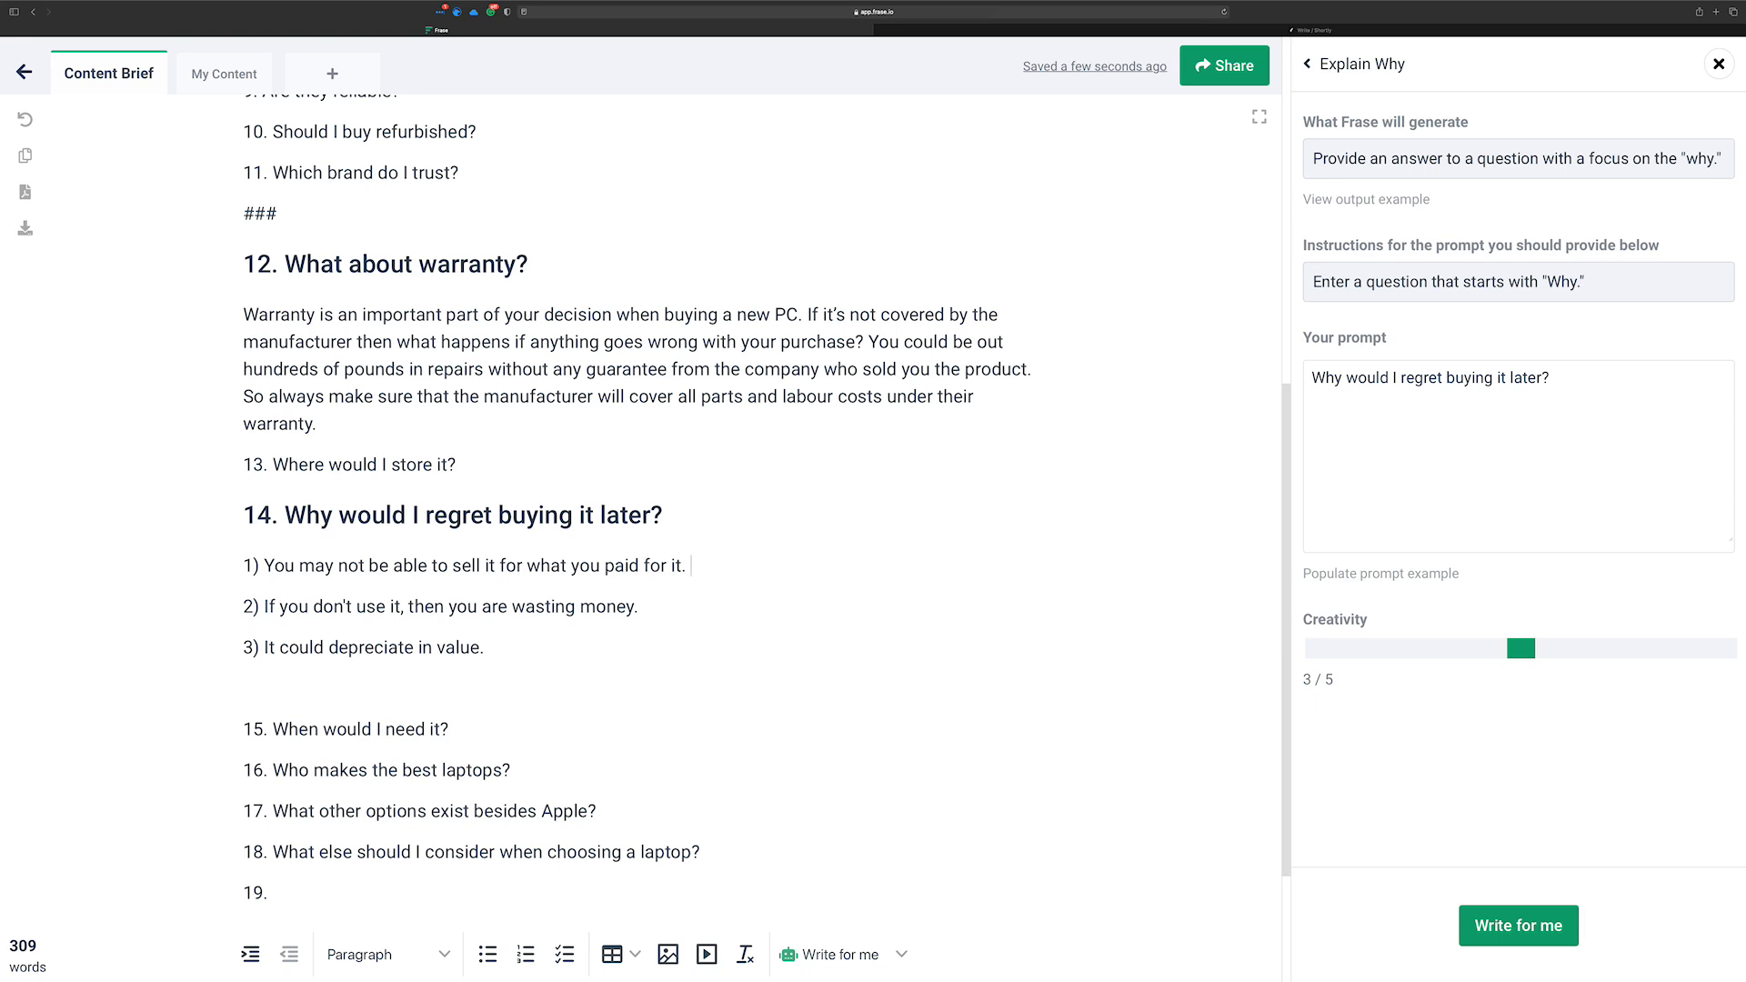
type("Cert")
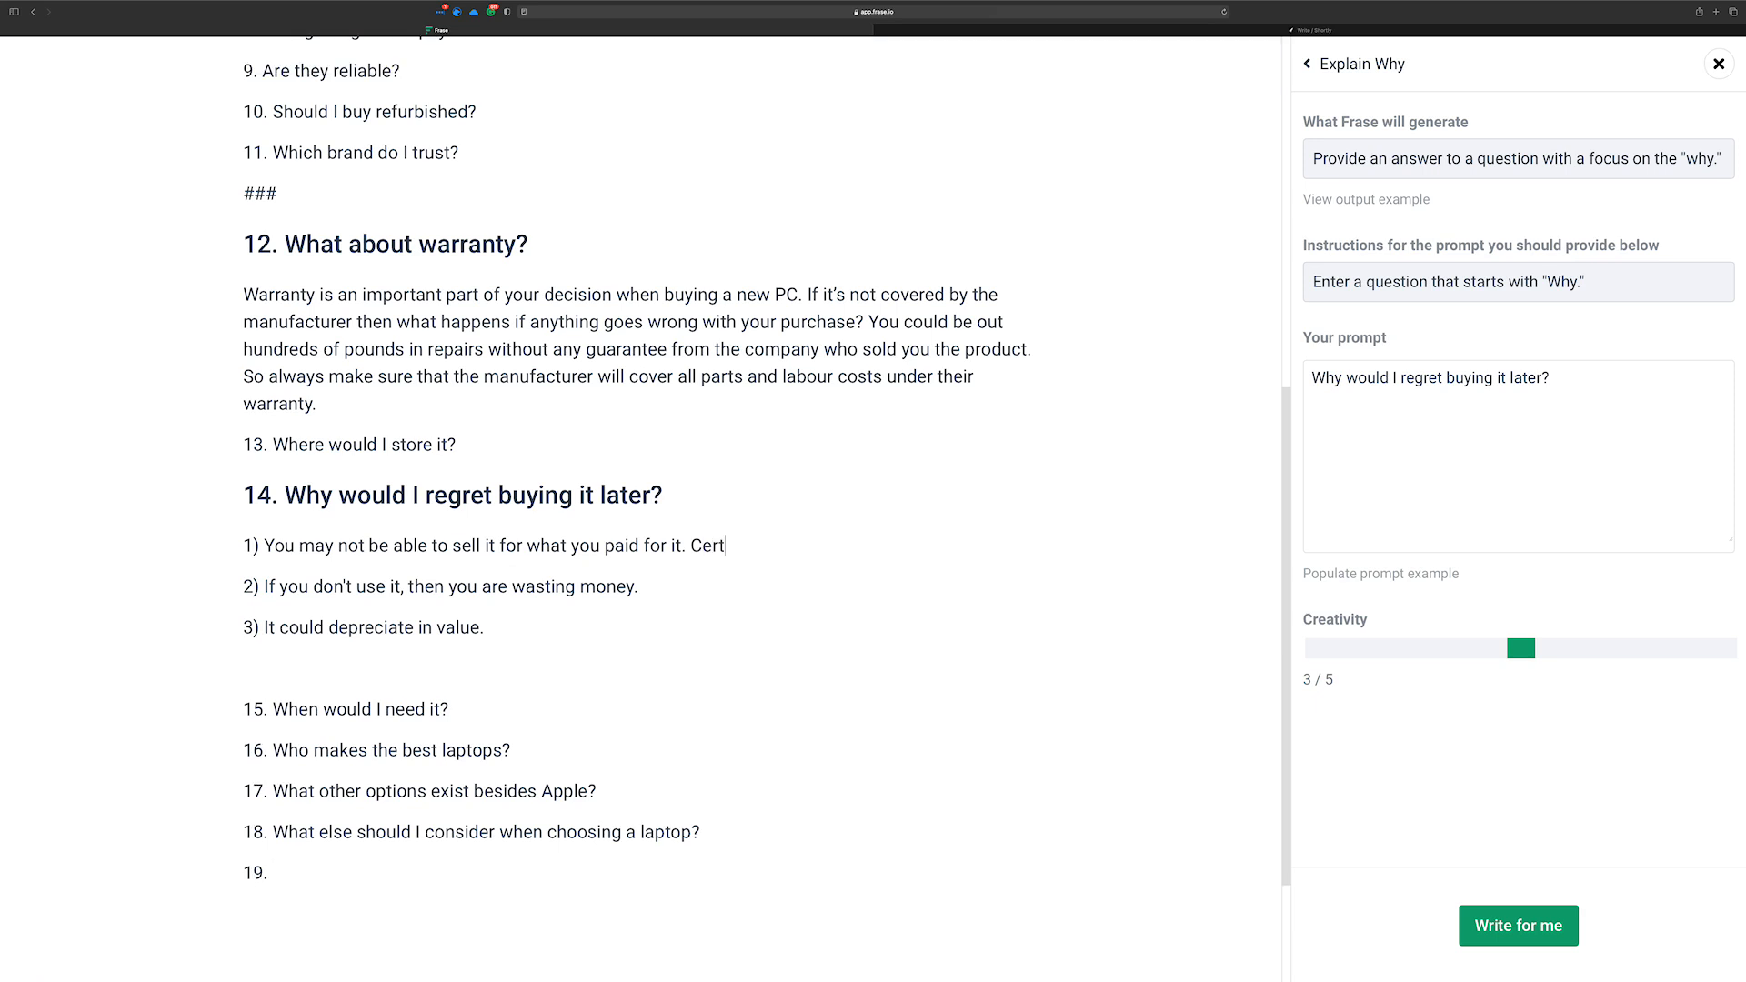
type("ain parts over time won't be as")
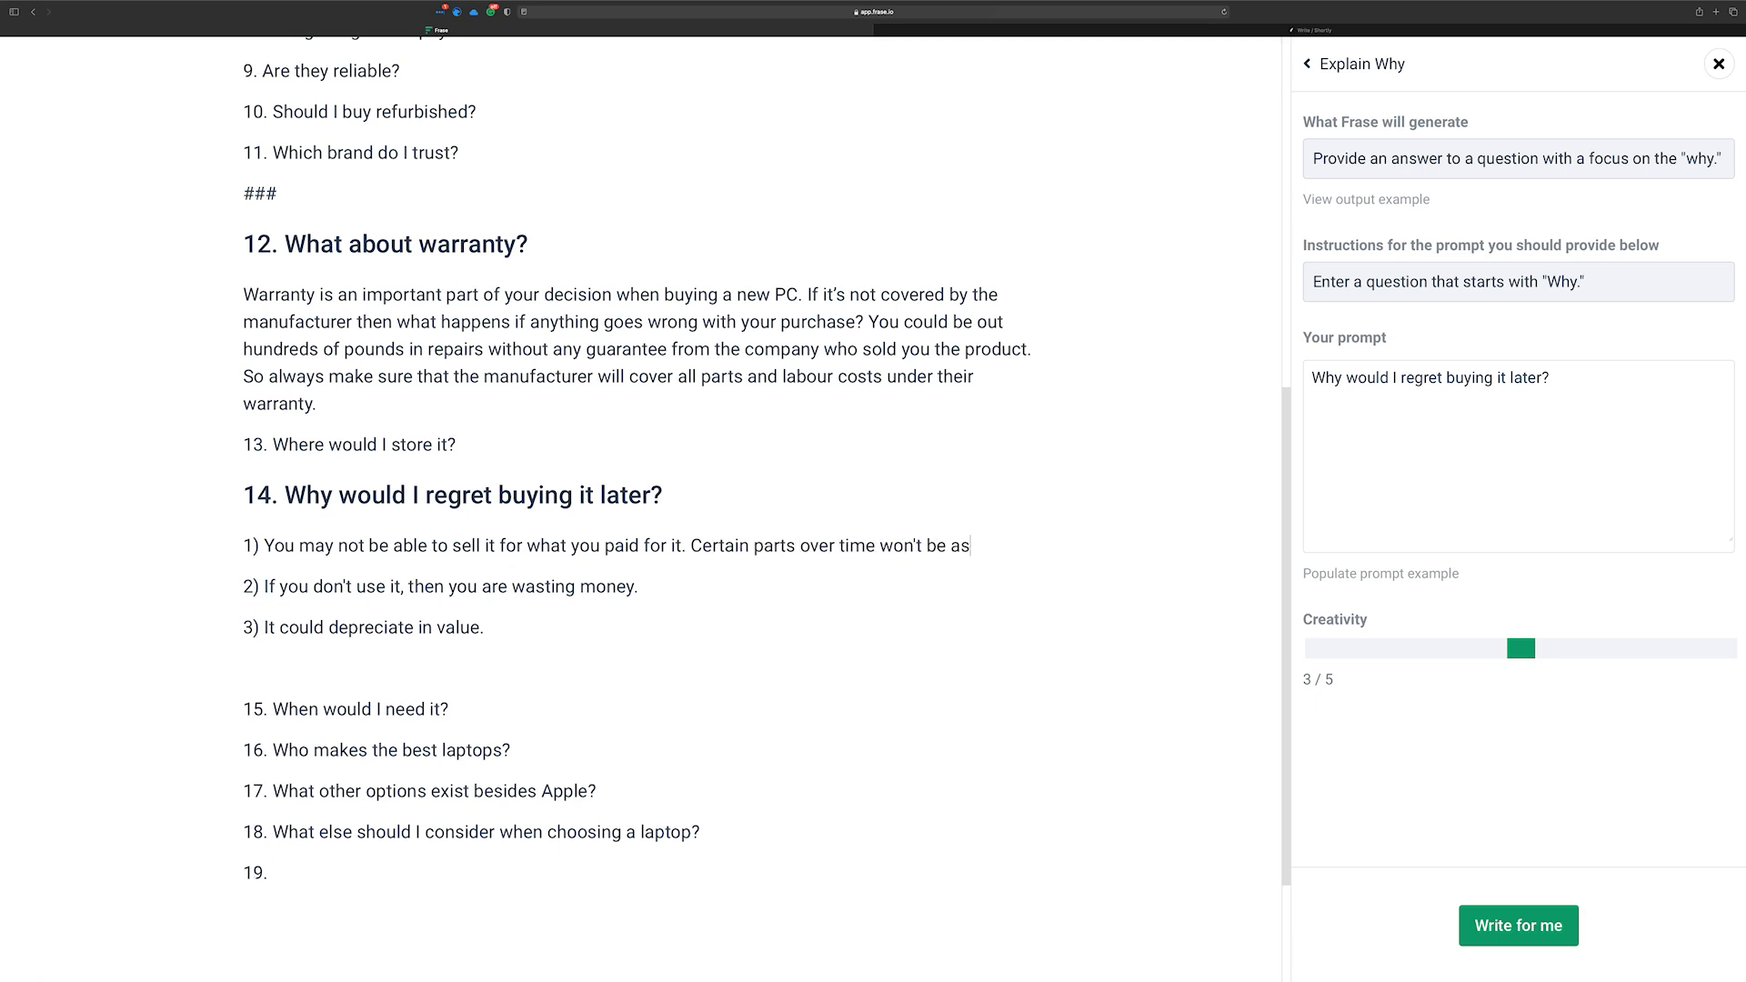
type(" valuable as ")
type("upgr")
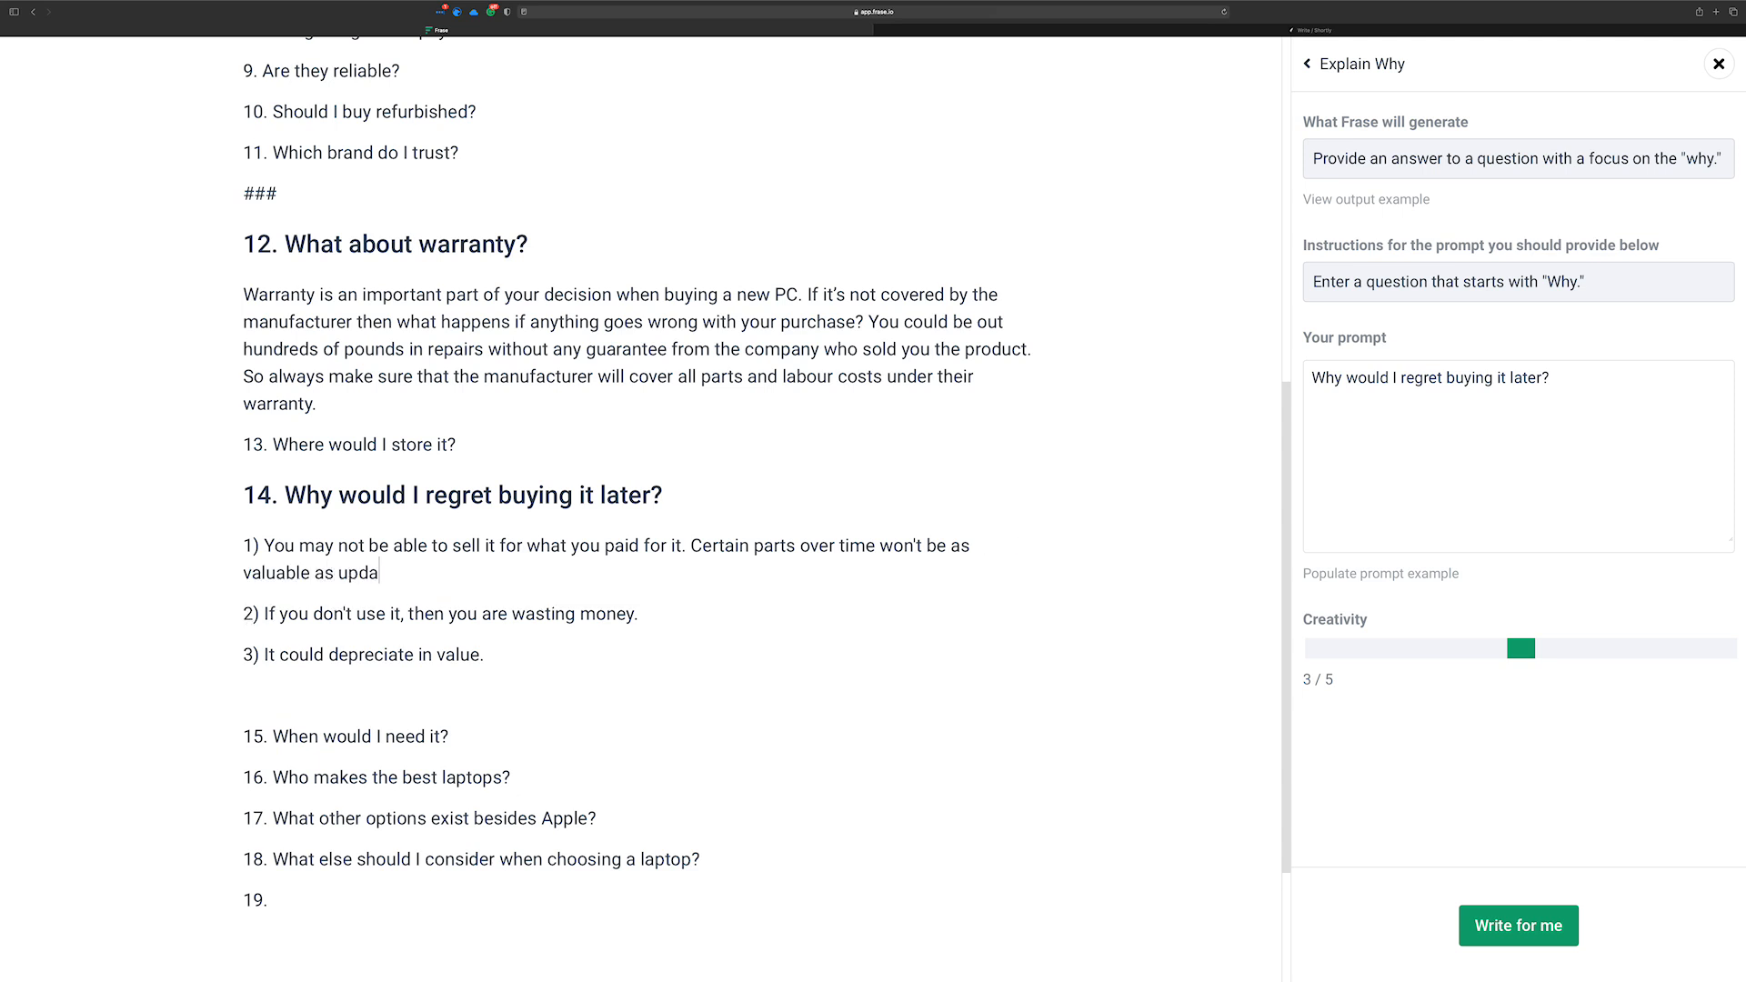
type("ades")
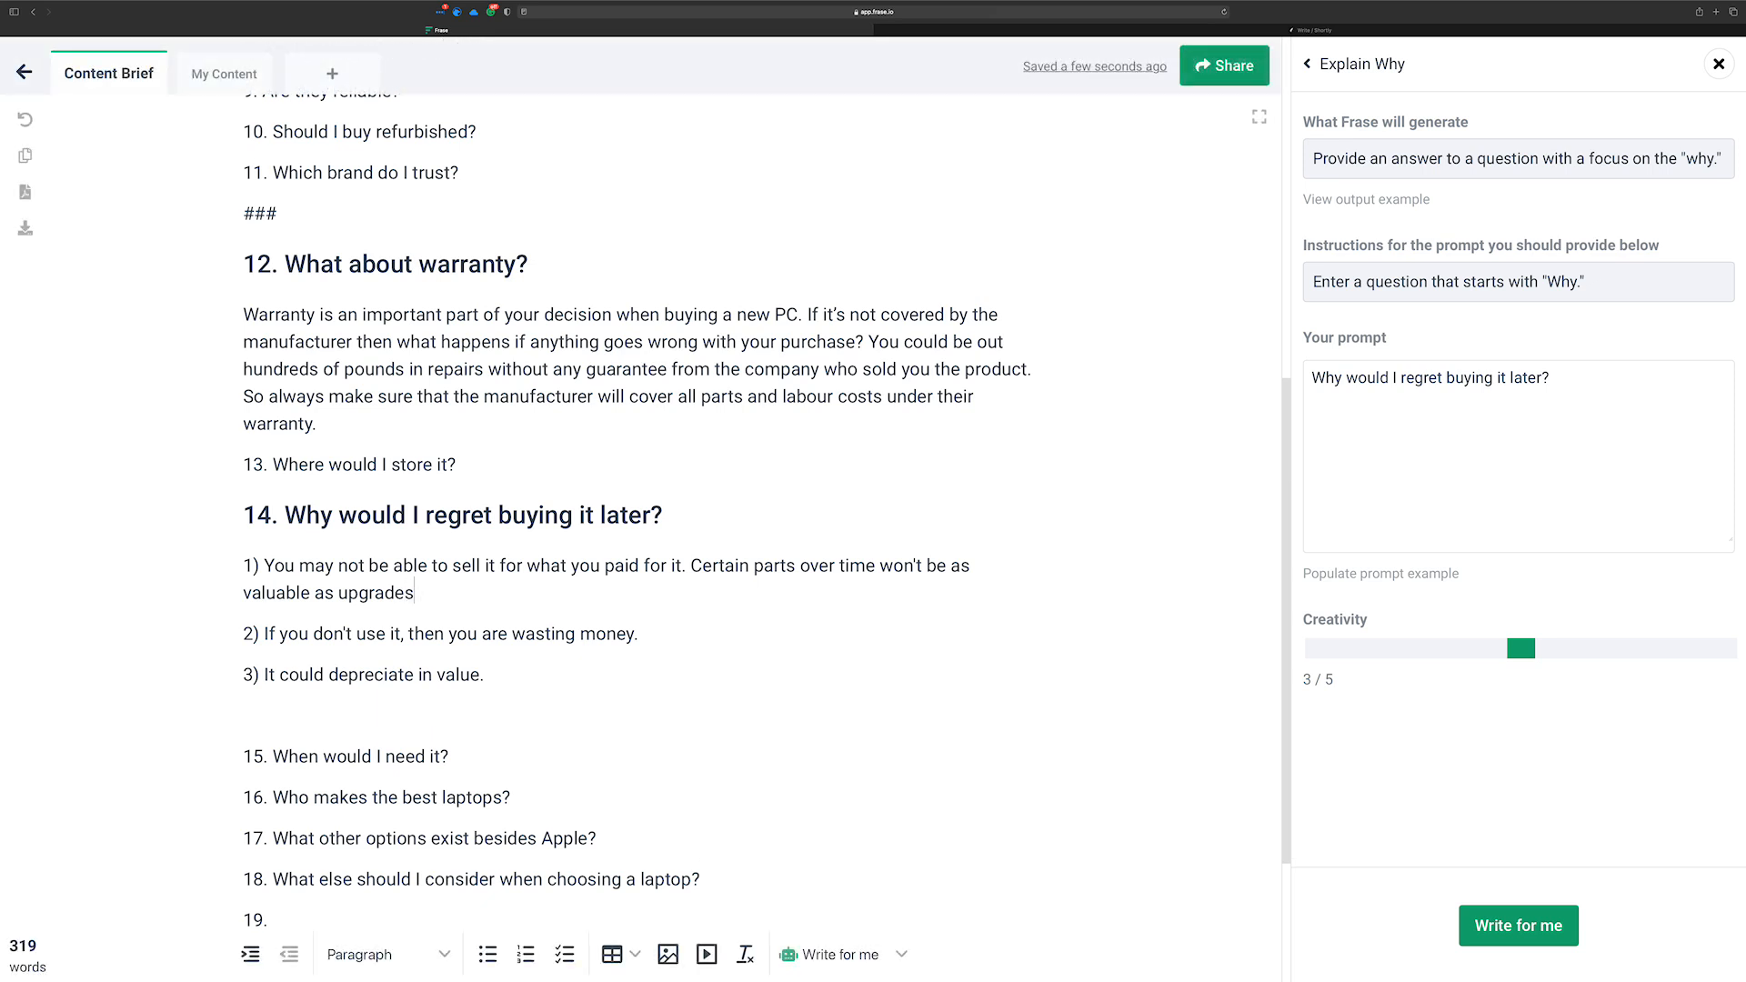
key("super+Return")
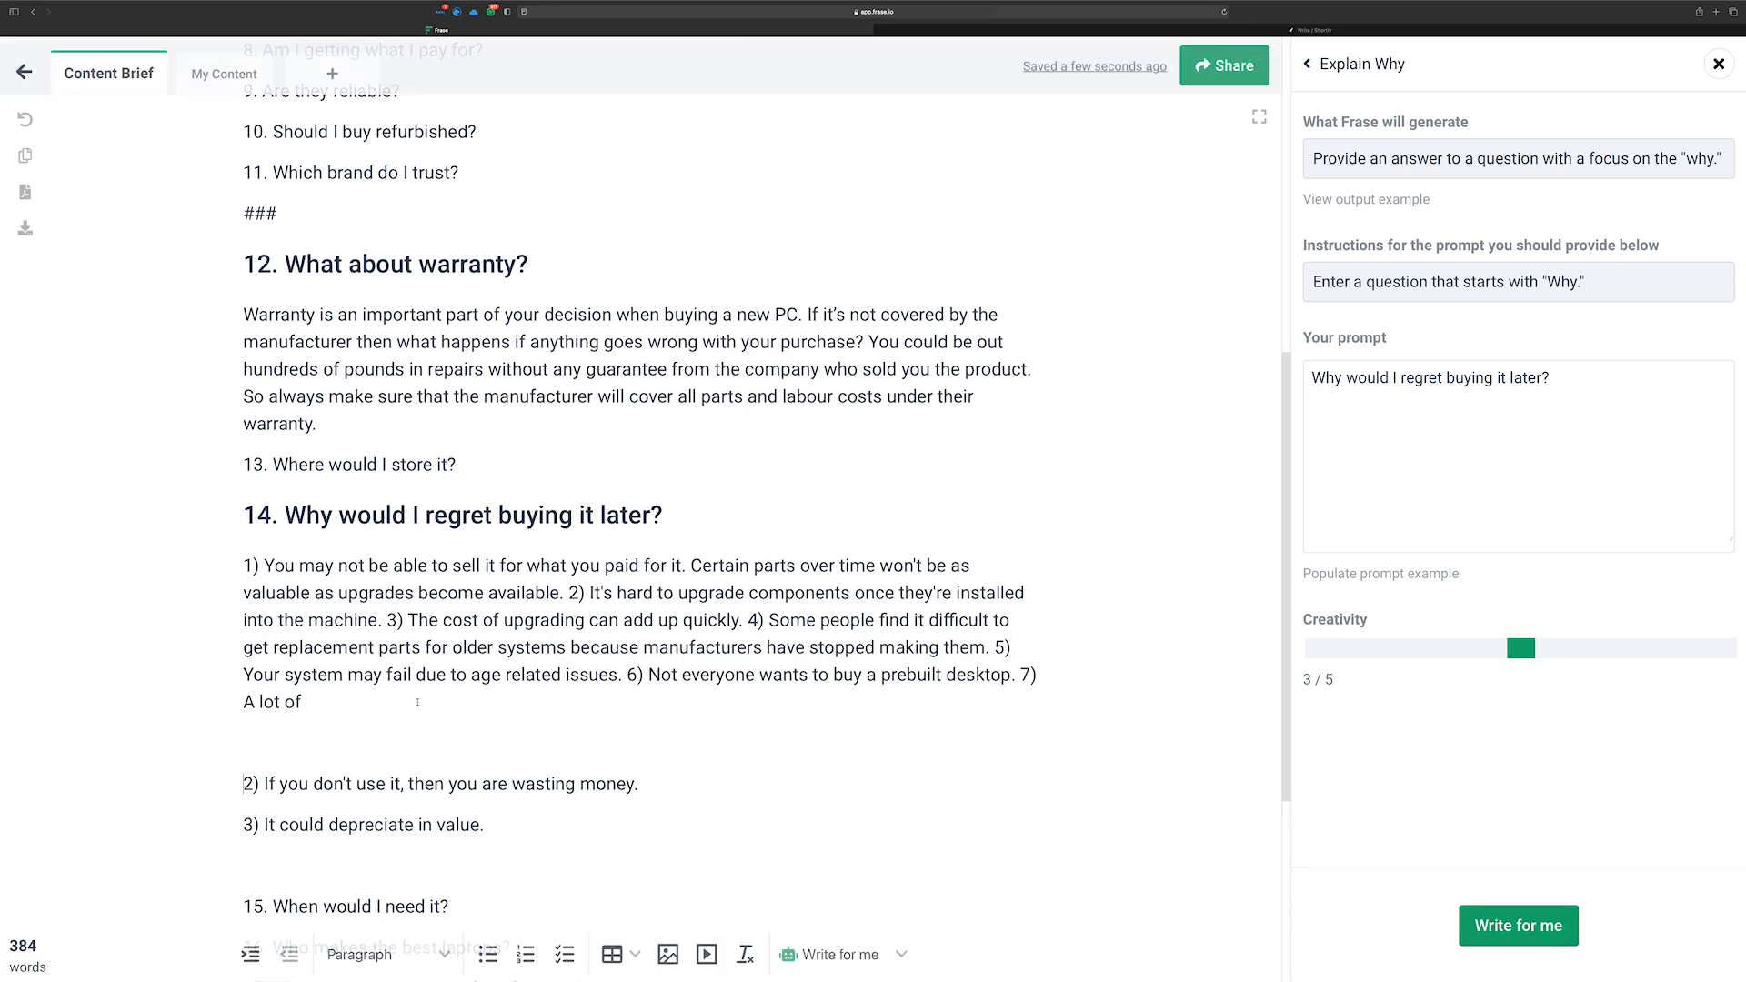
Delete the generated points that follow "become available." and remove the "1)" from the start of the paragraph
left_click_drag(341, 697, 573, 592)
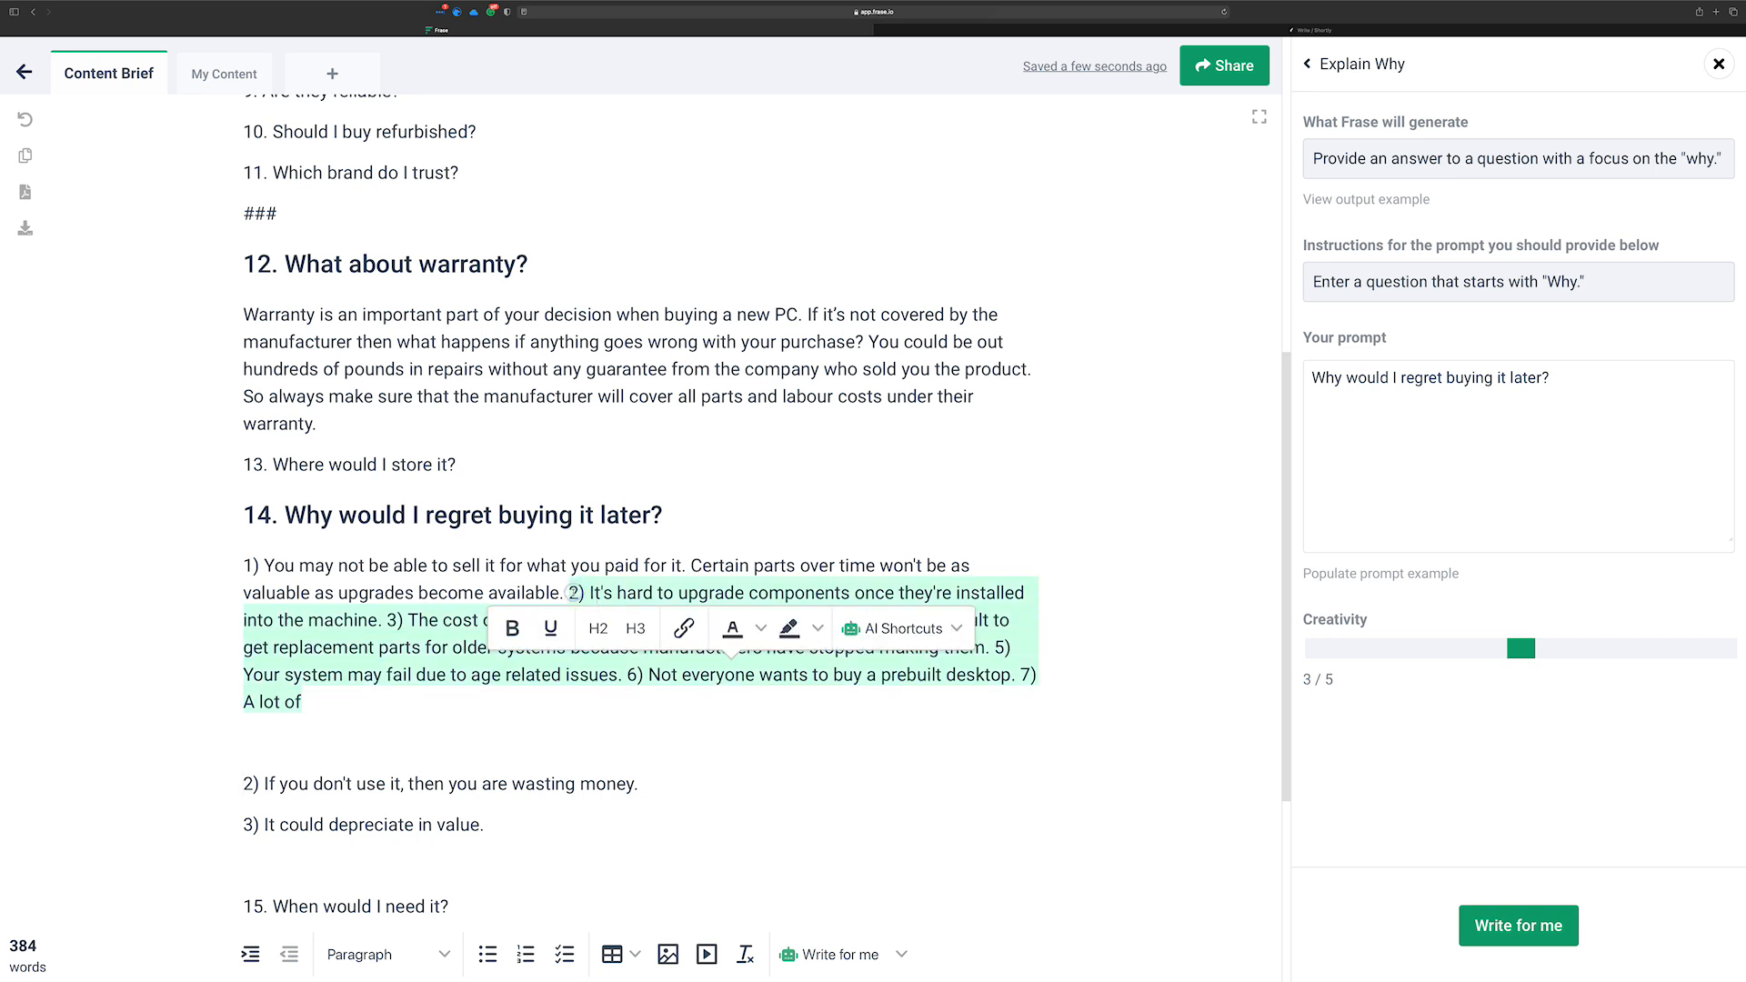
key("BackSpace")
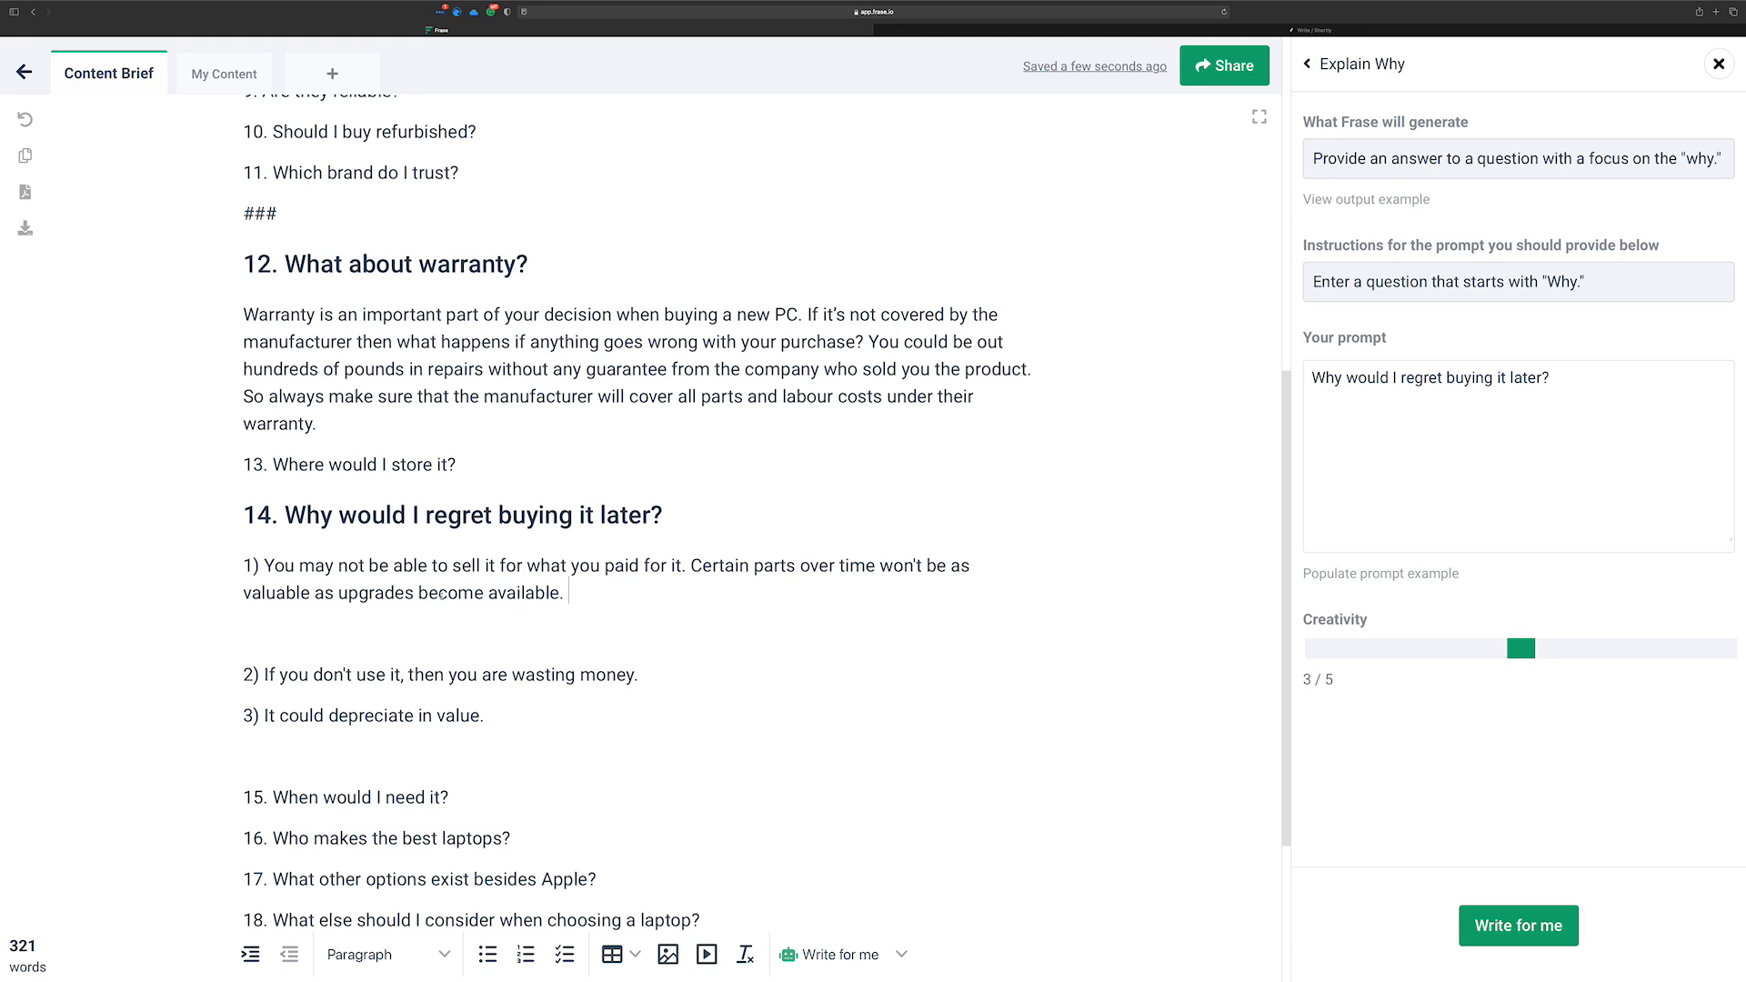
left_click_drag(264, 565, 241, 565)
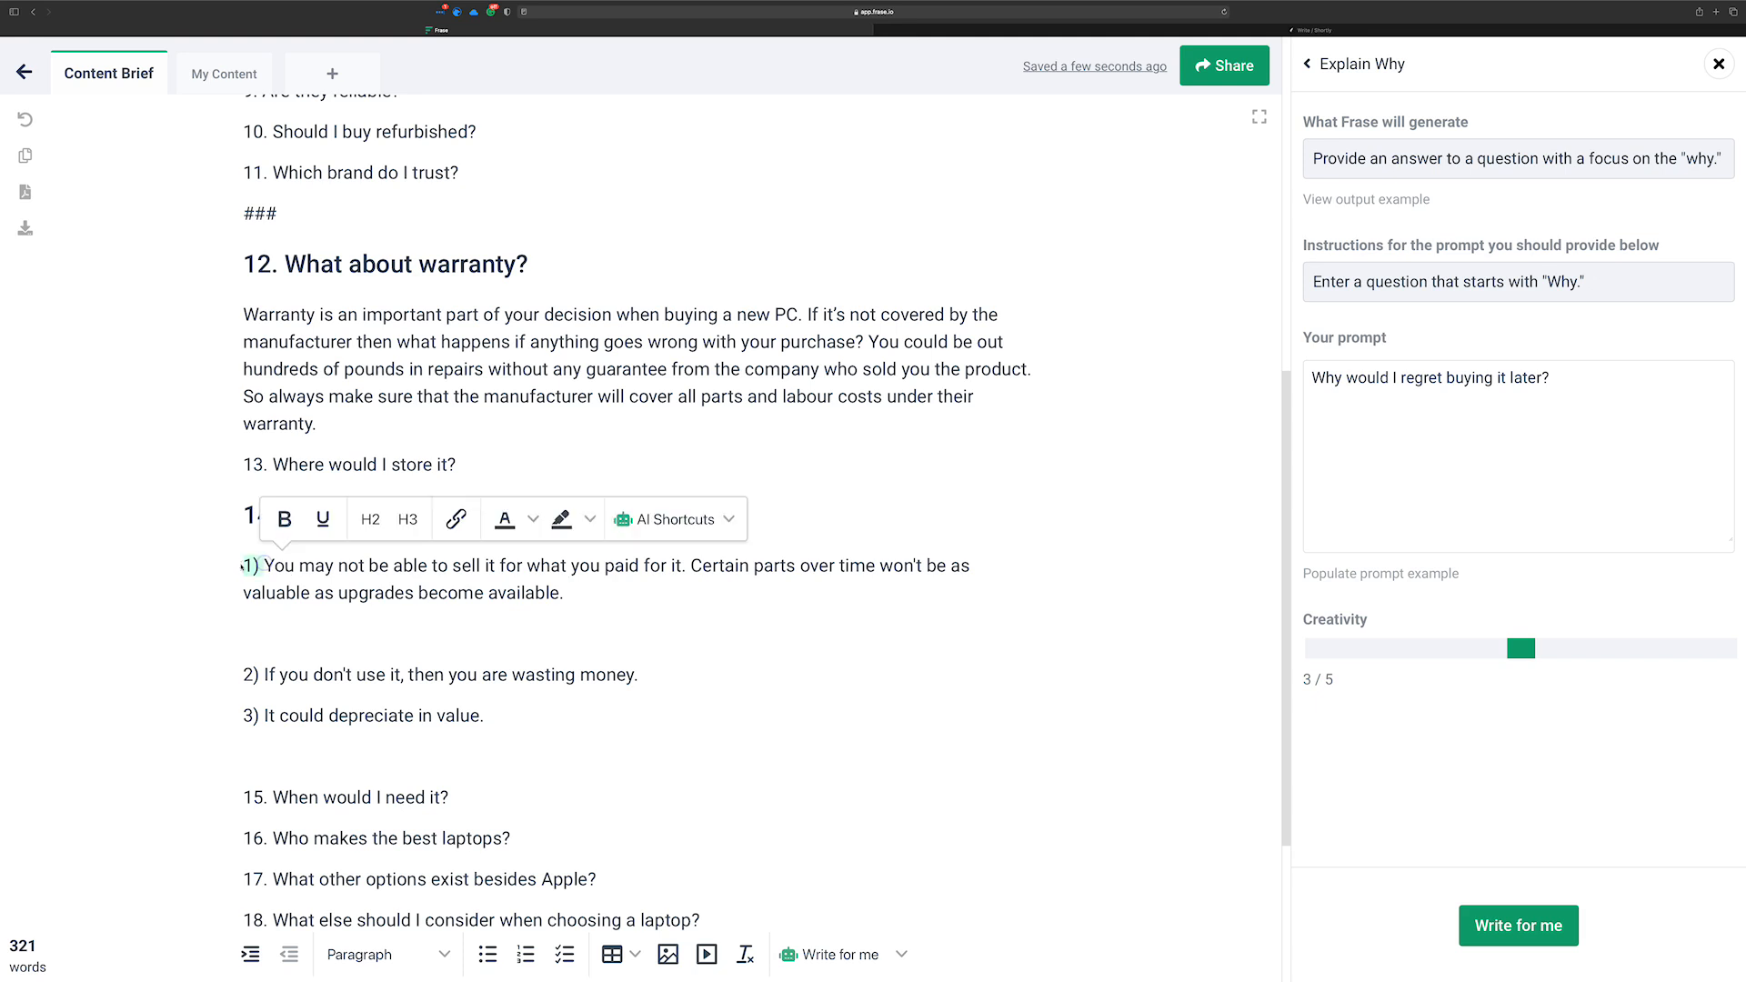
key("BackSpace")
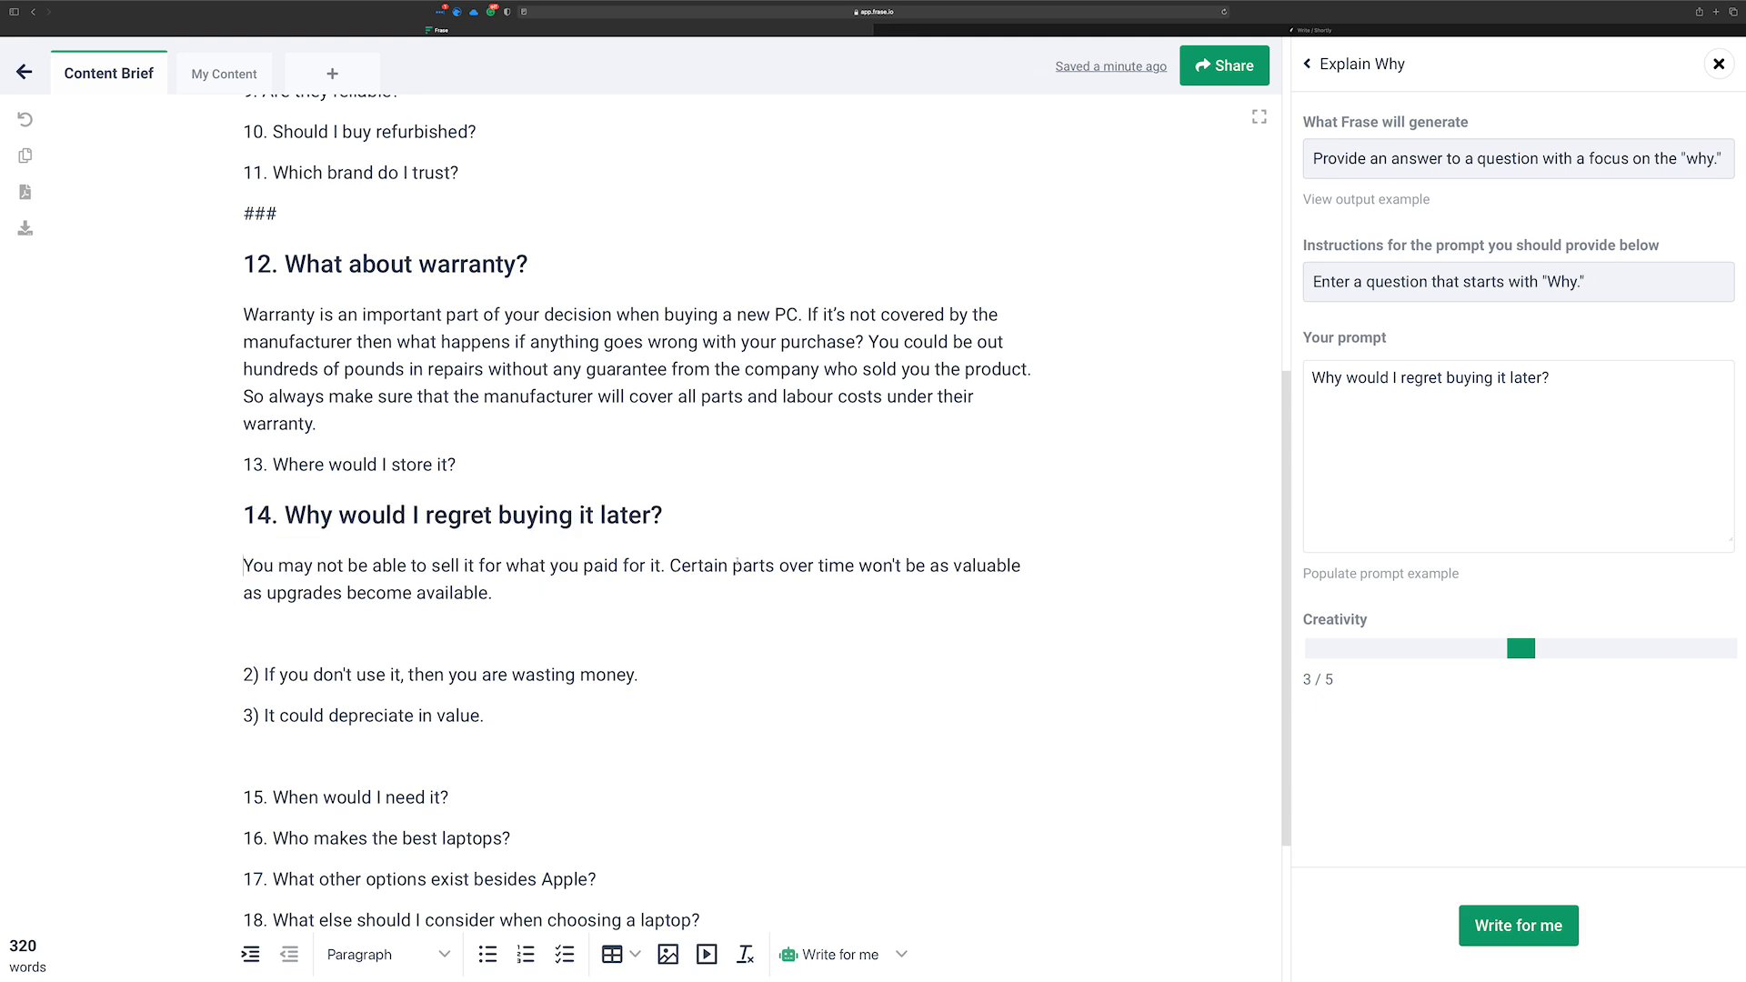
Replace "become available." with a new AI continuation and delete the extra generated line "15. How much do these cost now?"
left_click_drag(526, 589, 343, 588)
key("BackSpace")
key("super+Return")
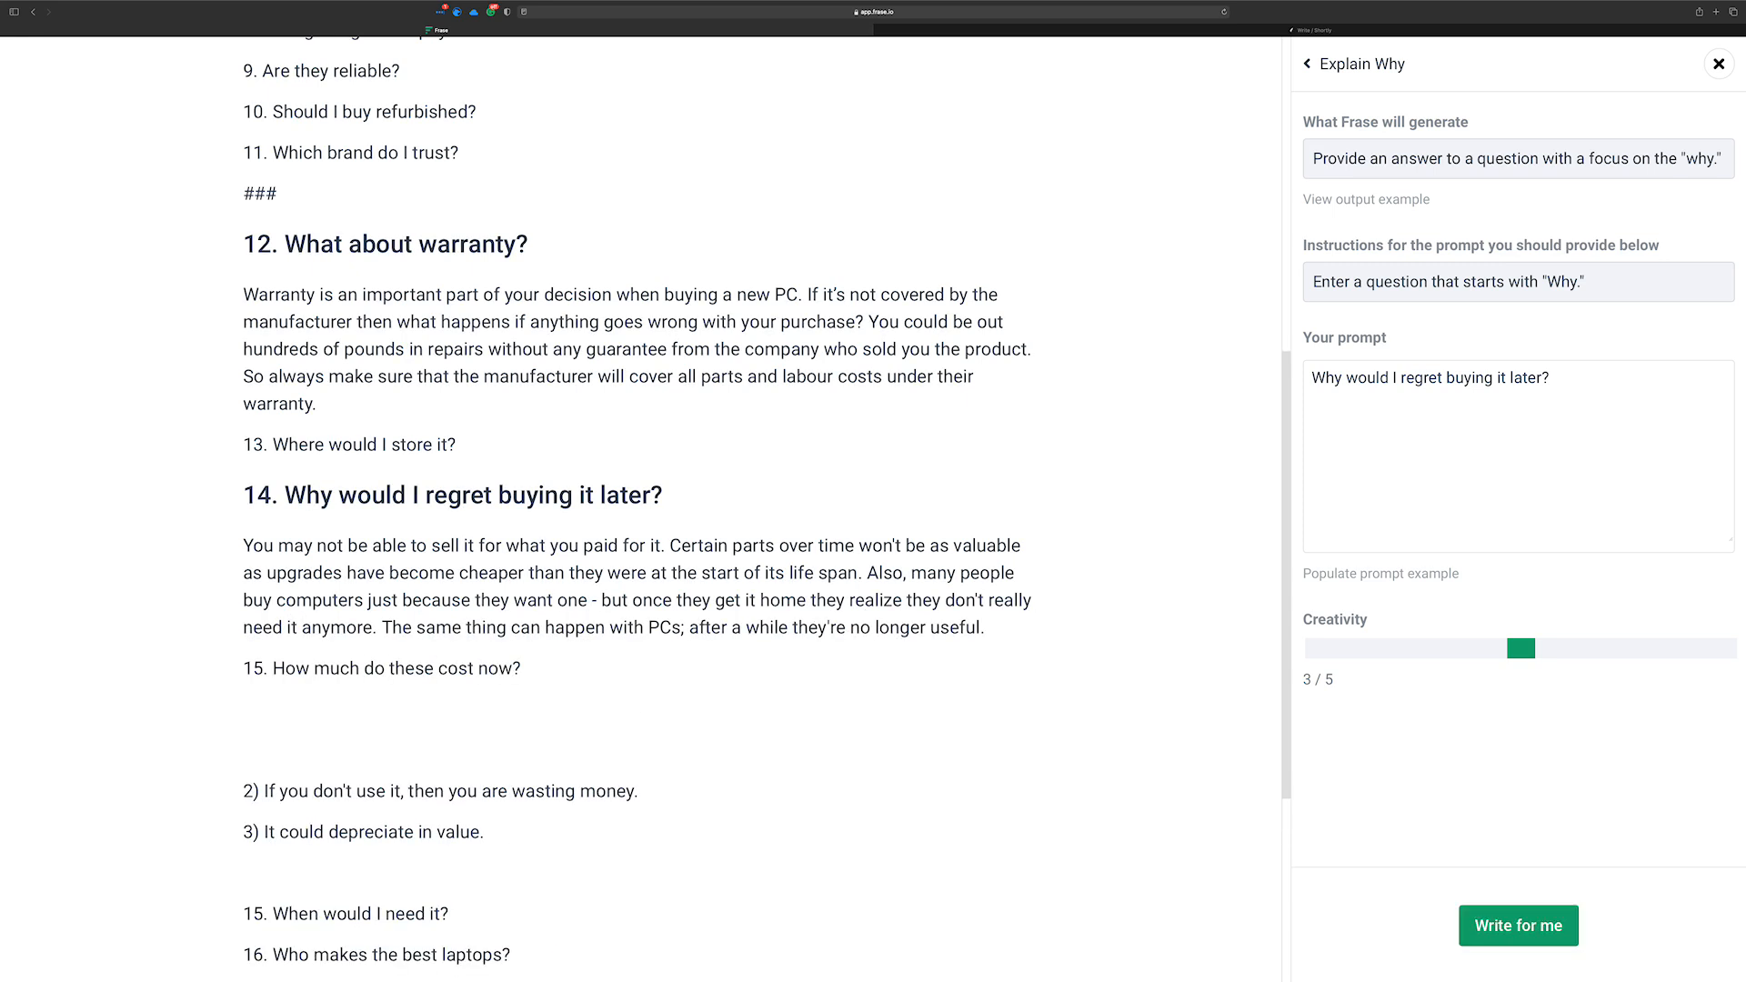
left_click_drag(273, 738, 184, 680)
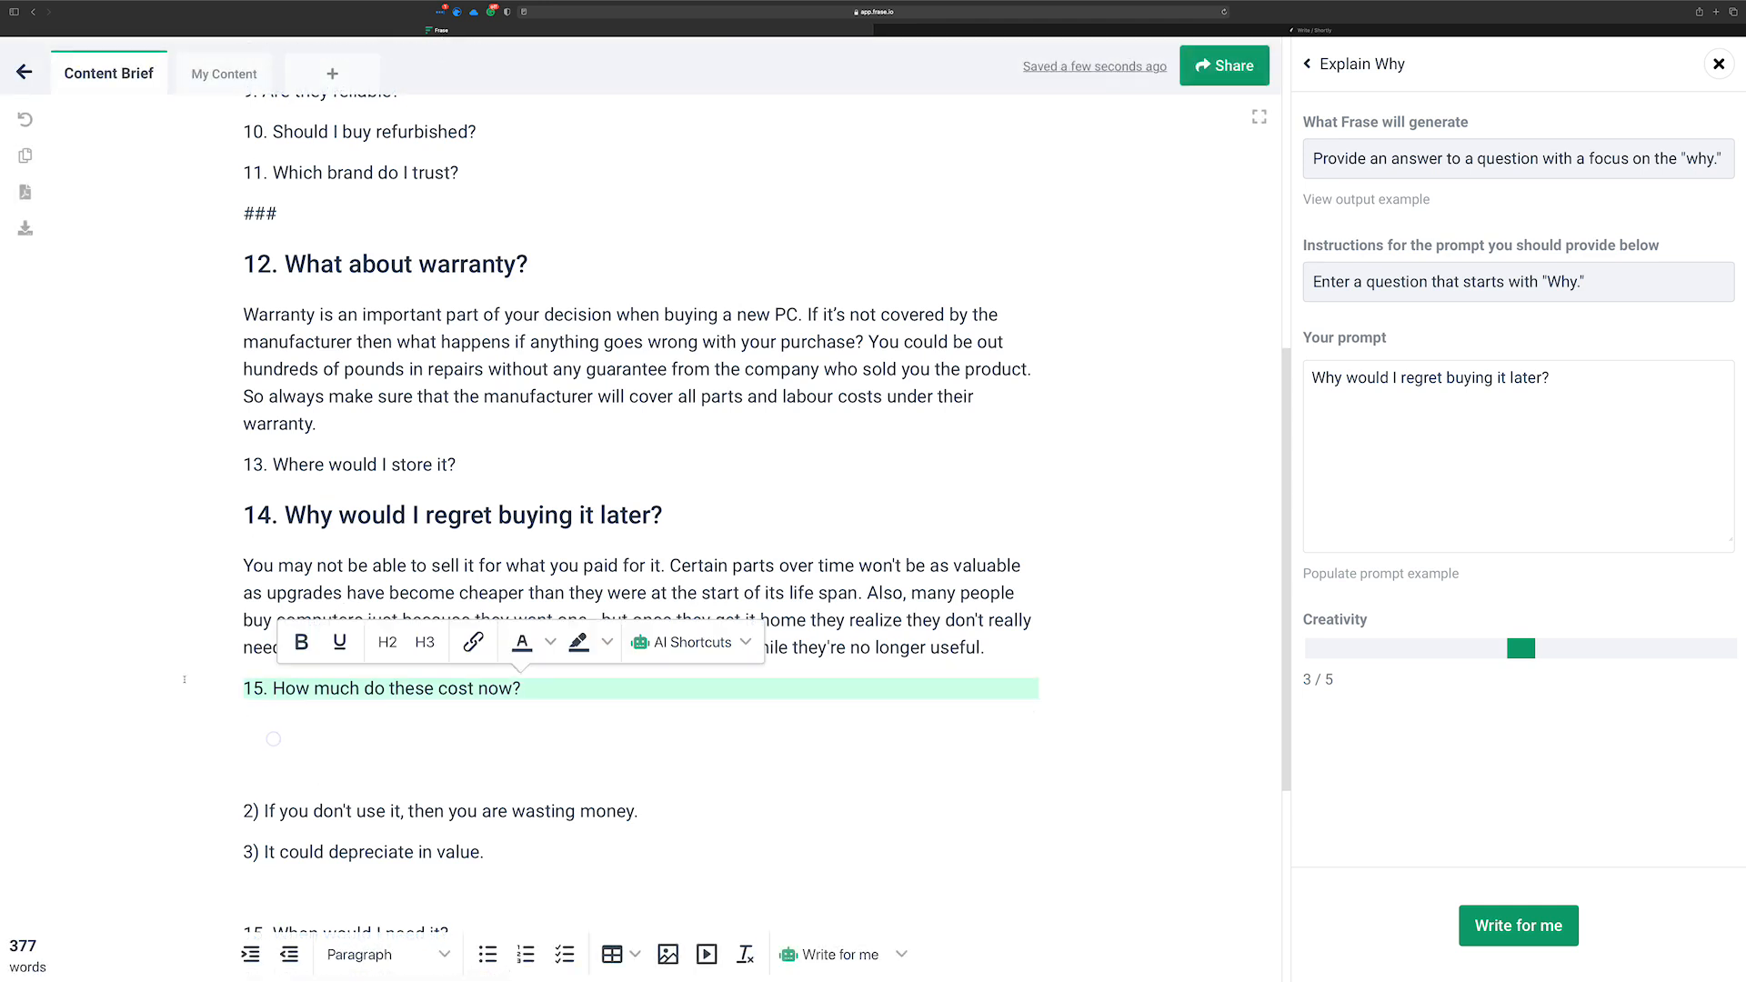
key("BackSpace")
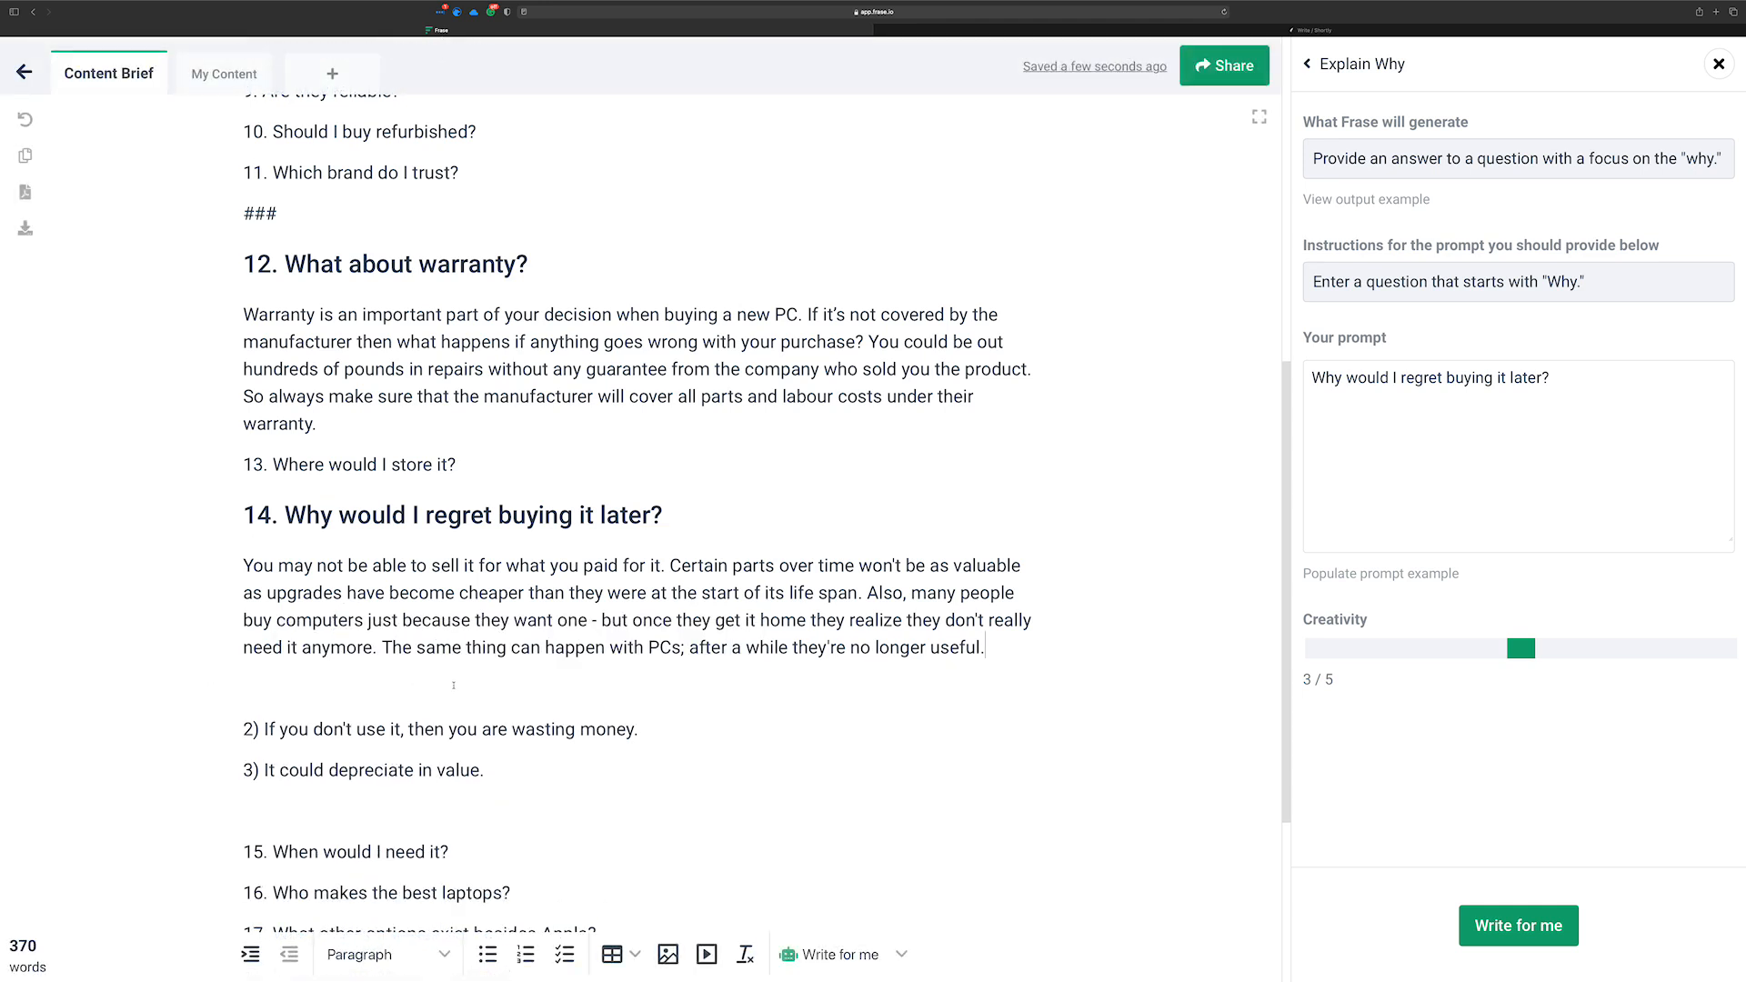
Copy the paragraph under heading 14 and switch to Shortly, replacing the article text there with it
left_click_drag(469, 851, 225, 849)
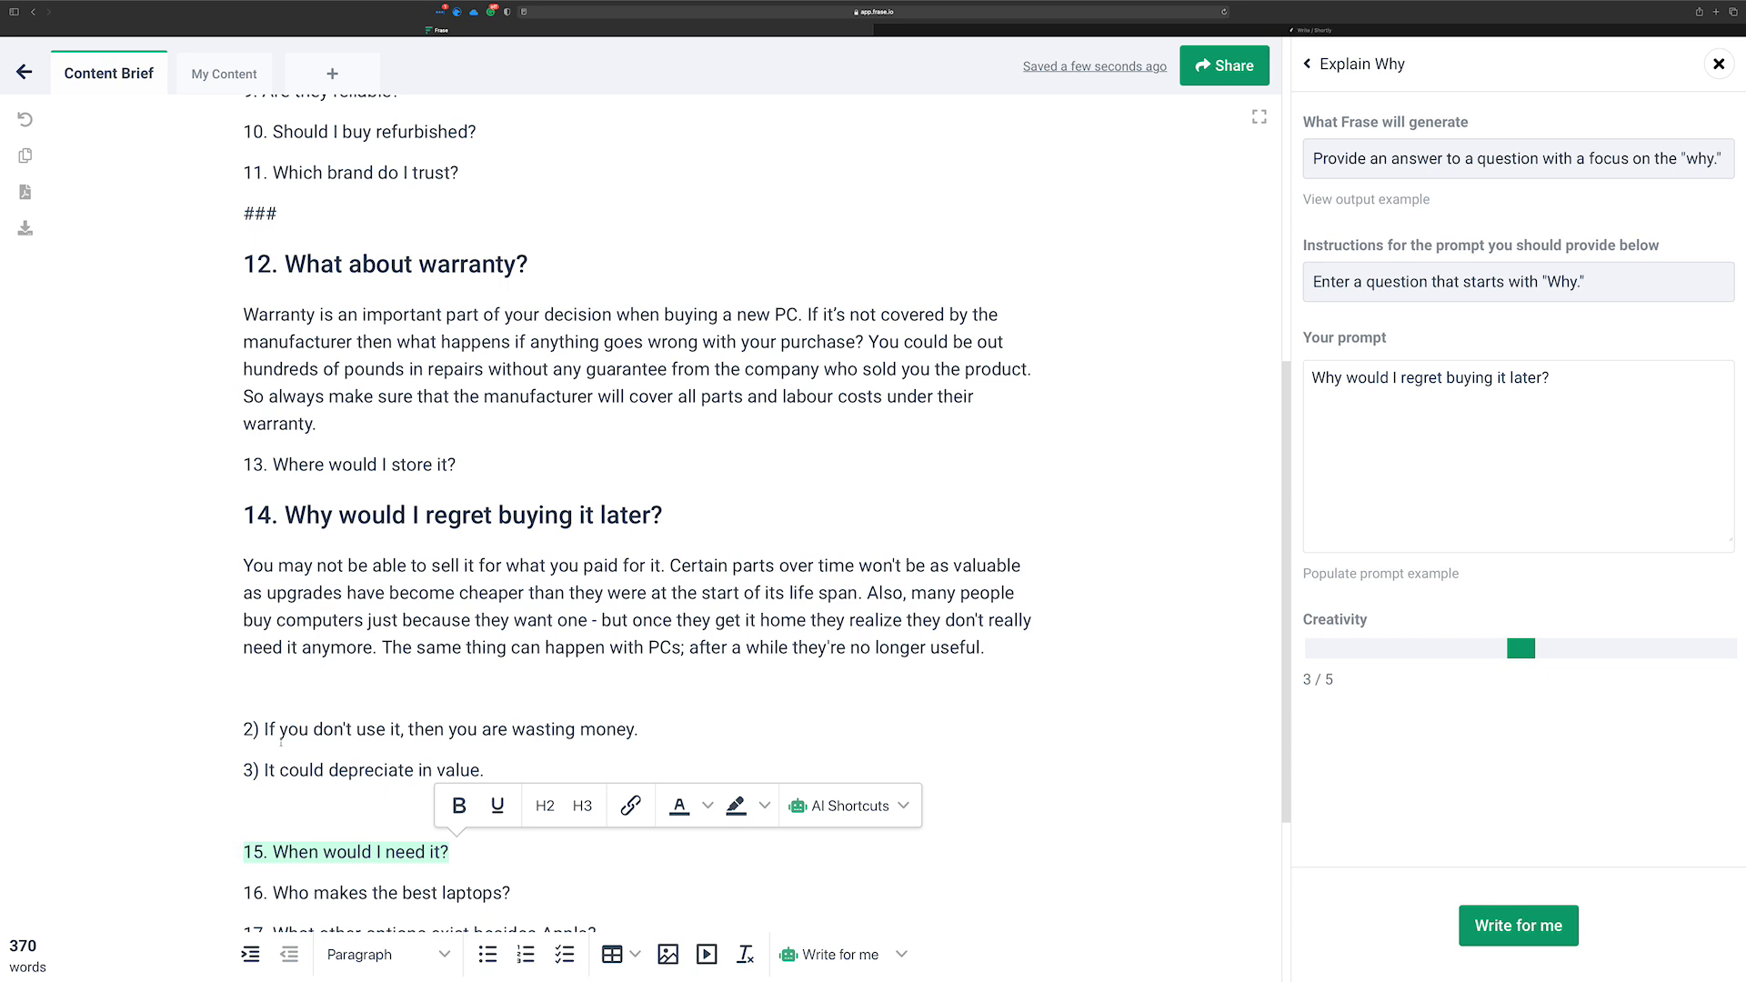
left_click(316, 693)
left_click_drag(985, 648, 233, 558)
key("super+c")
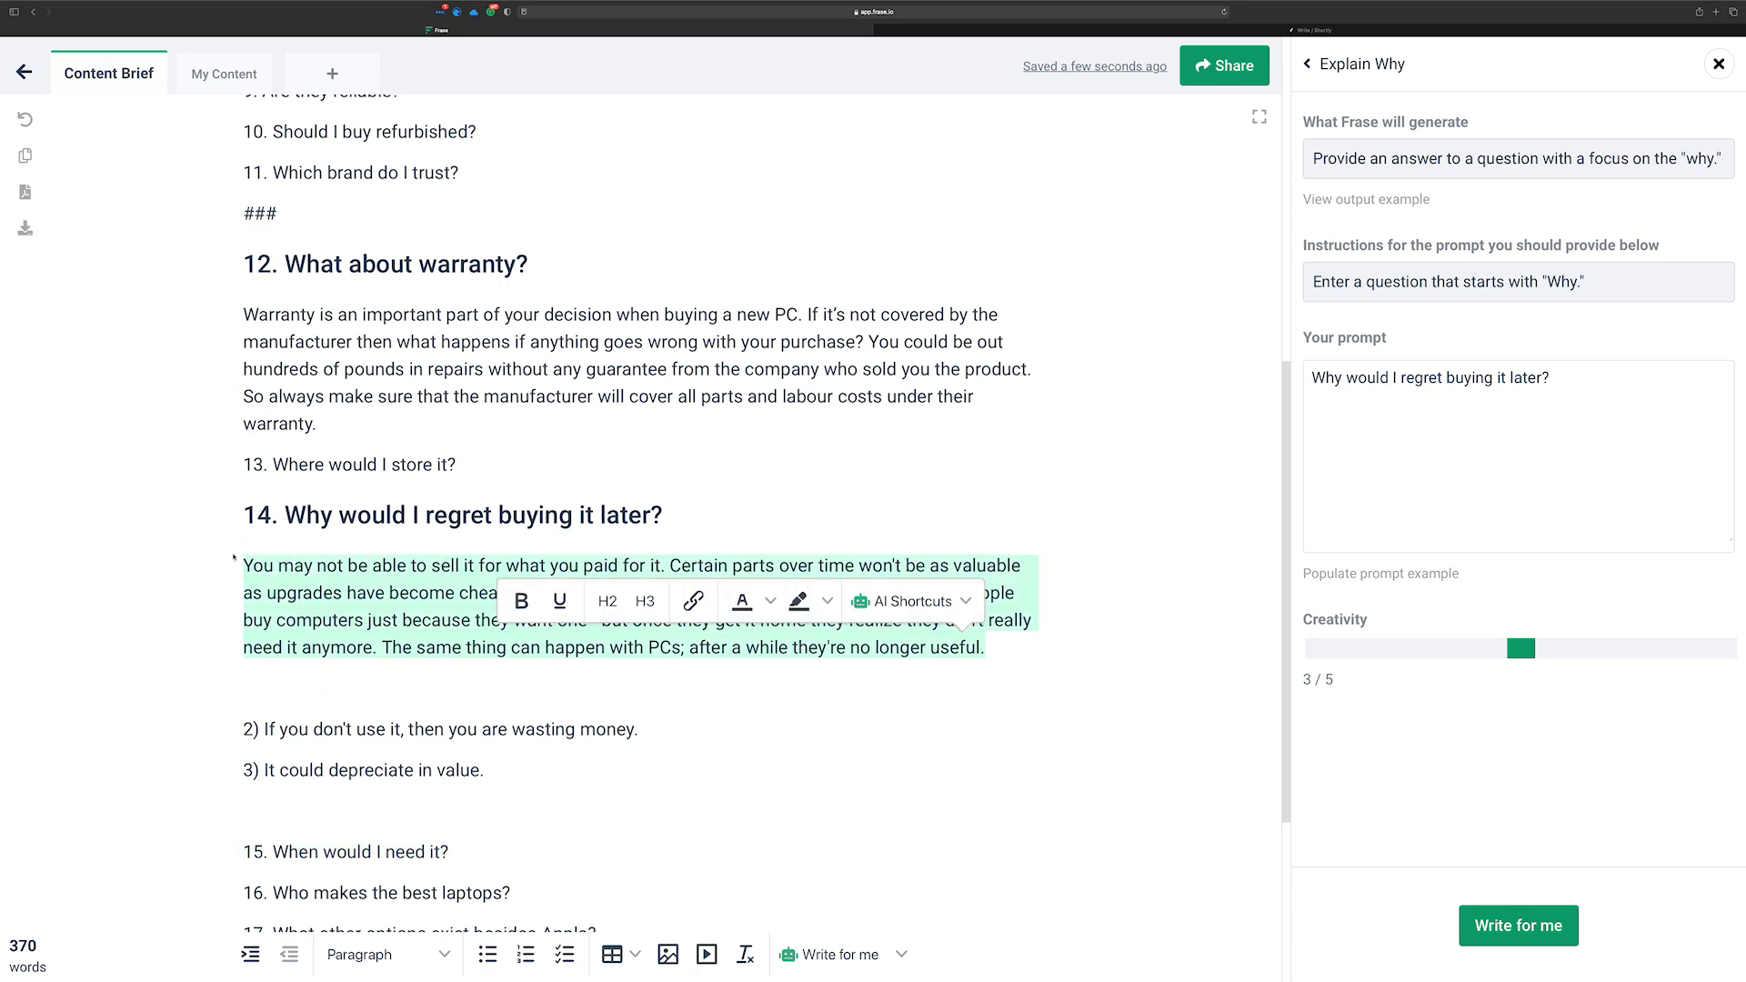
left_click(1363, 28)
left_click(796, 321)
key("super+a")
key("super+v")
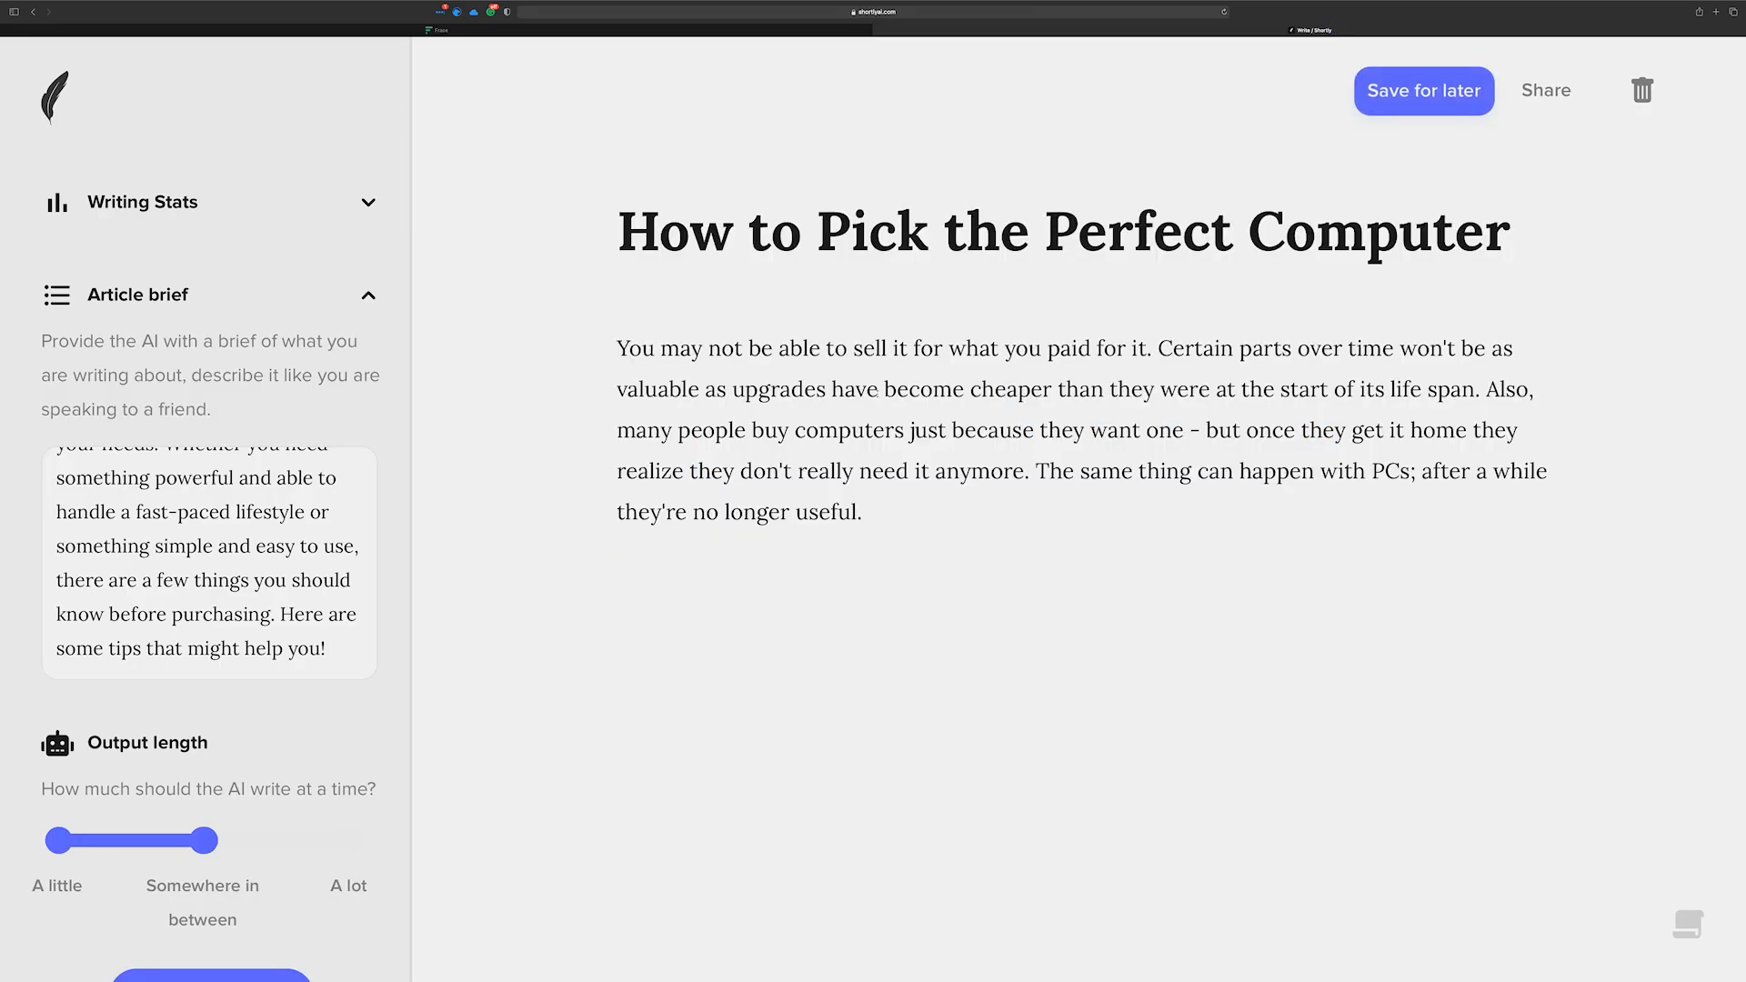
Add the instruction "write a summary of the above in a nutshell" below the paragraph and run it as an AI command
key("Return")
type("write a summary of th eab")
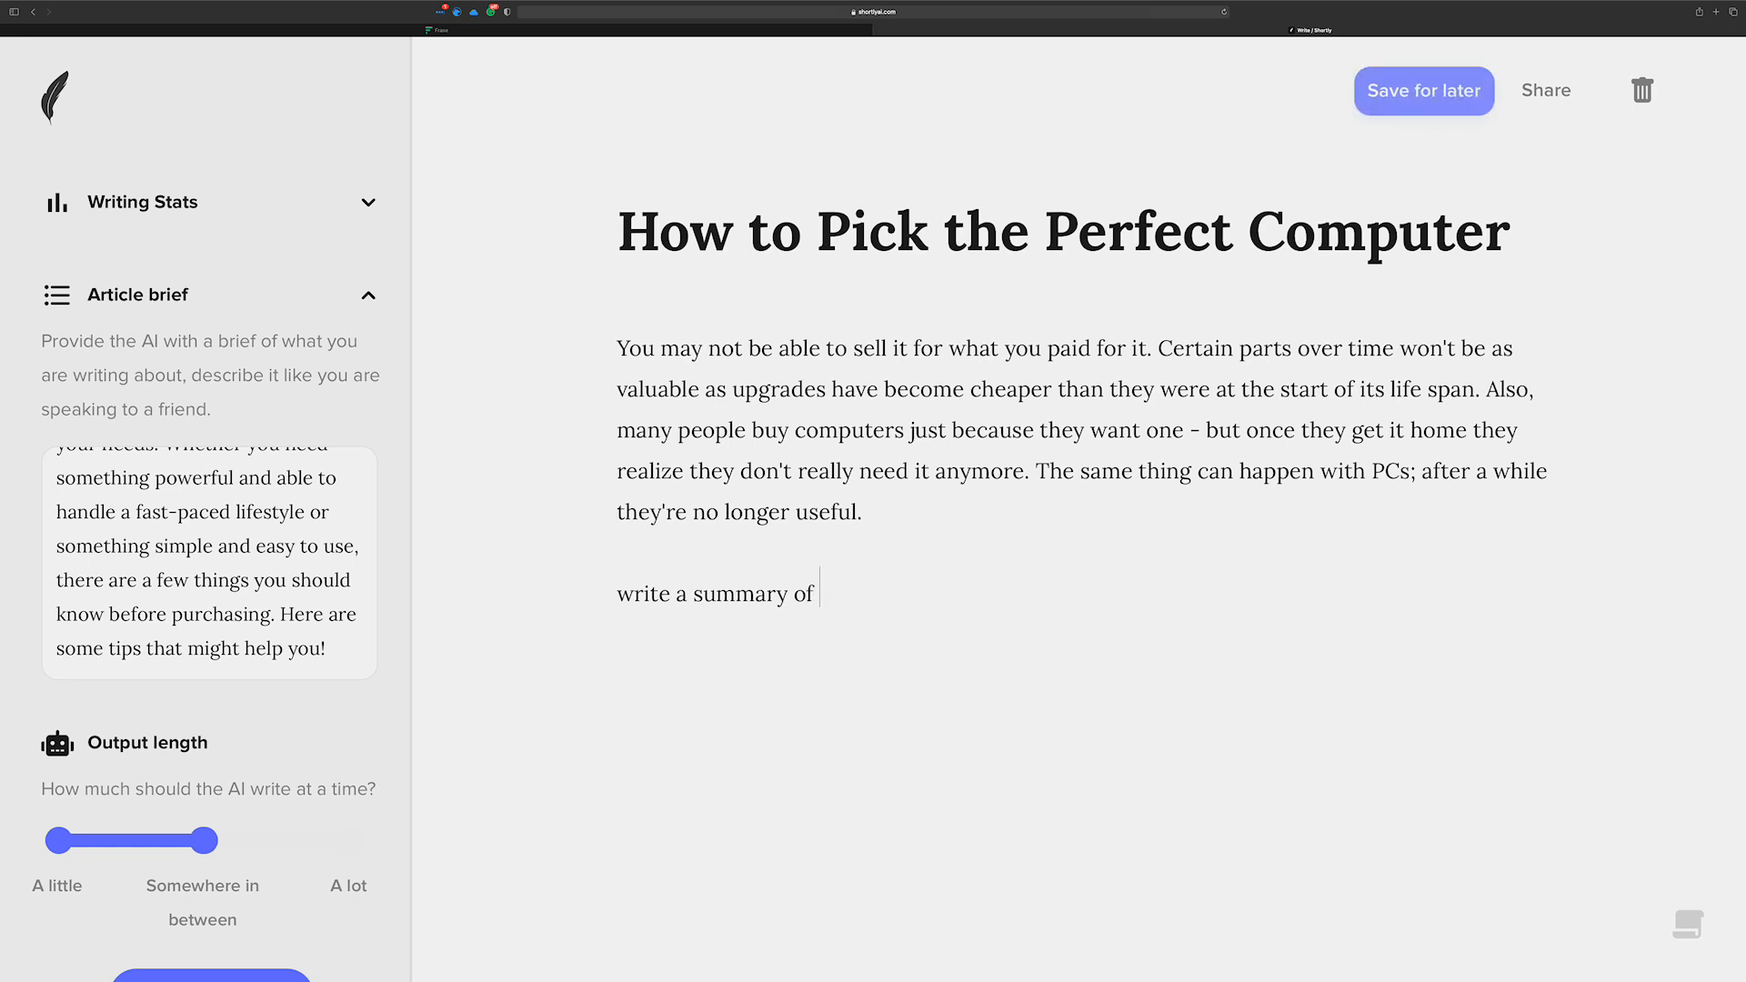
key("BackSpace")
key("BackSpace")
key("BackSpace")
key("BackSpace")
type("e ab")
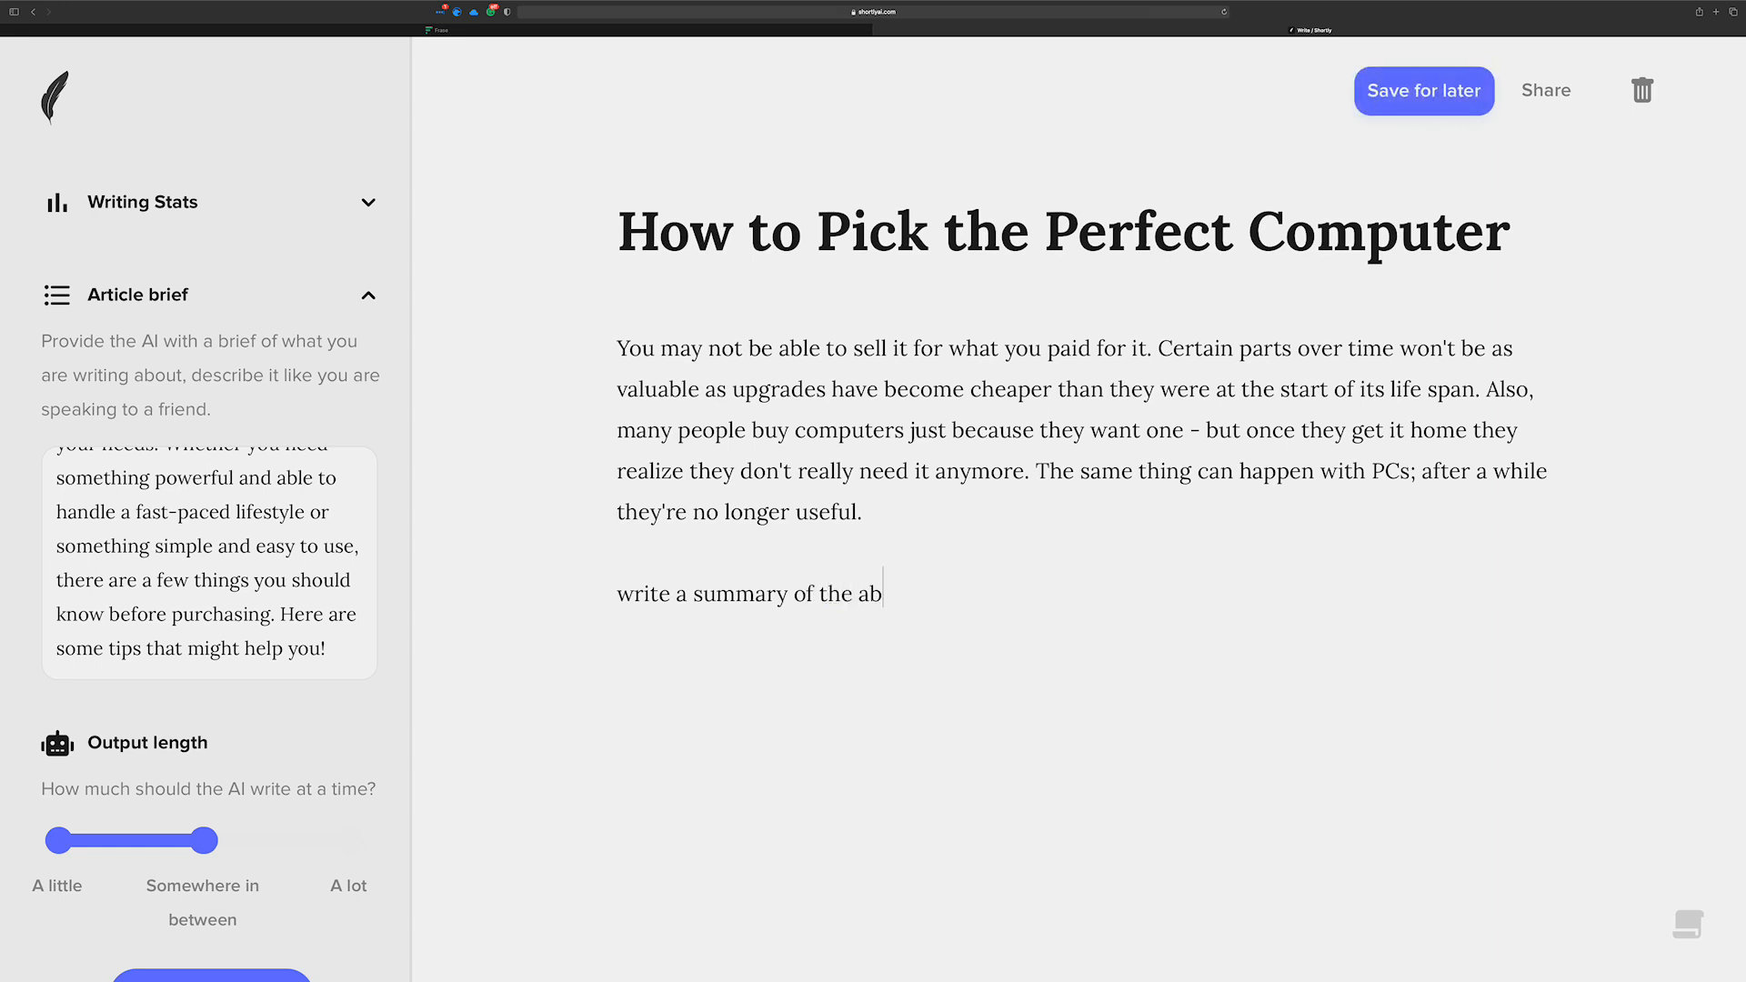
type("ove in a nutsheell")
key("BackSpace")
key("BackSpace")
key("BackSpace")
type("ll")
key("shift+super+Left")
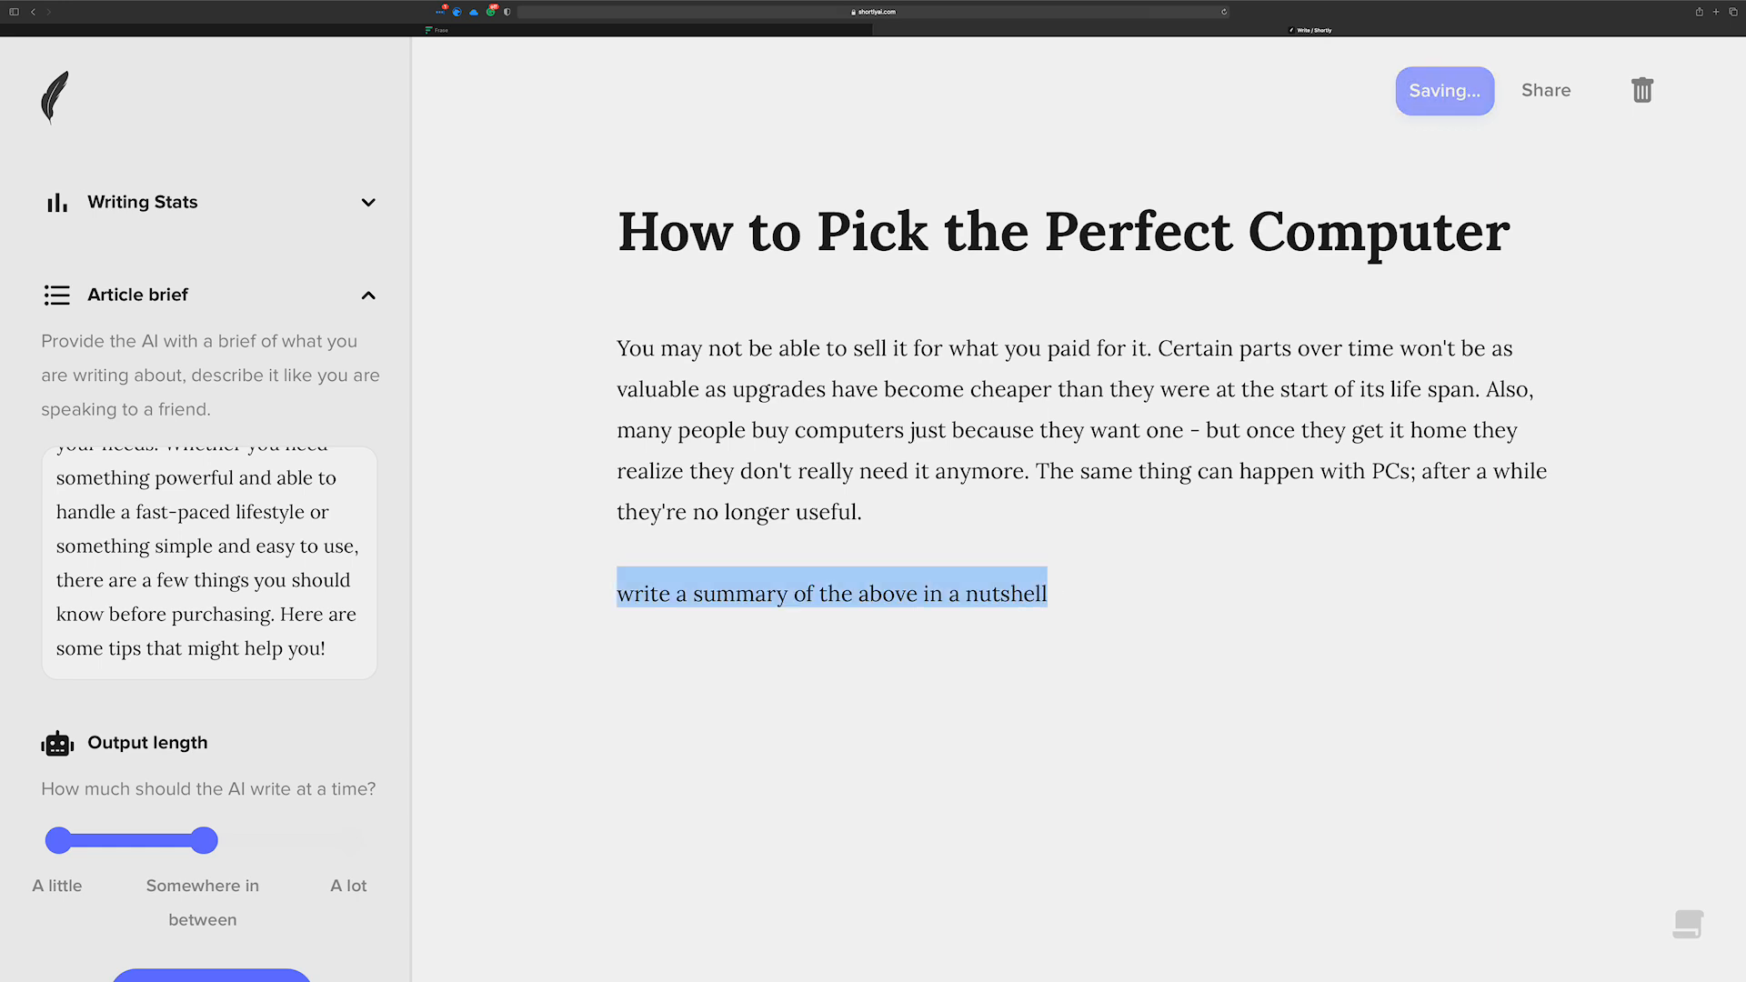
key("super+i")
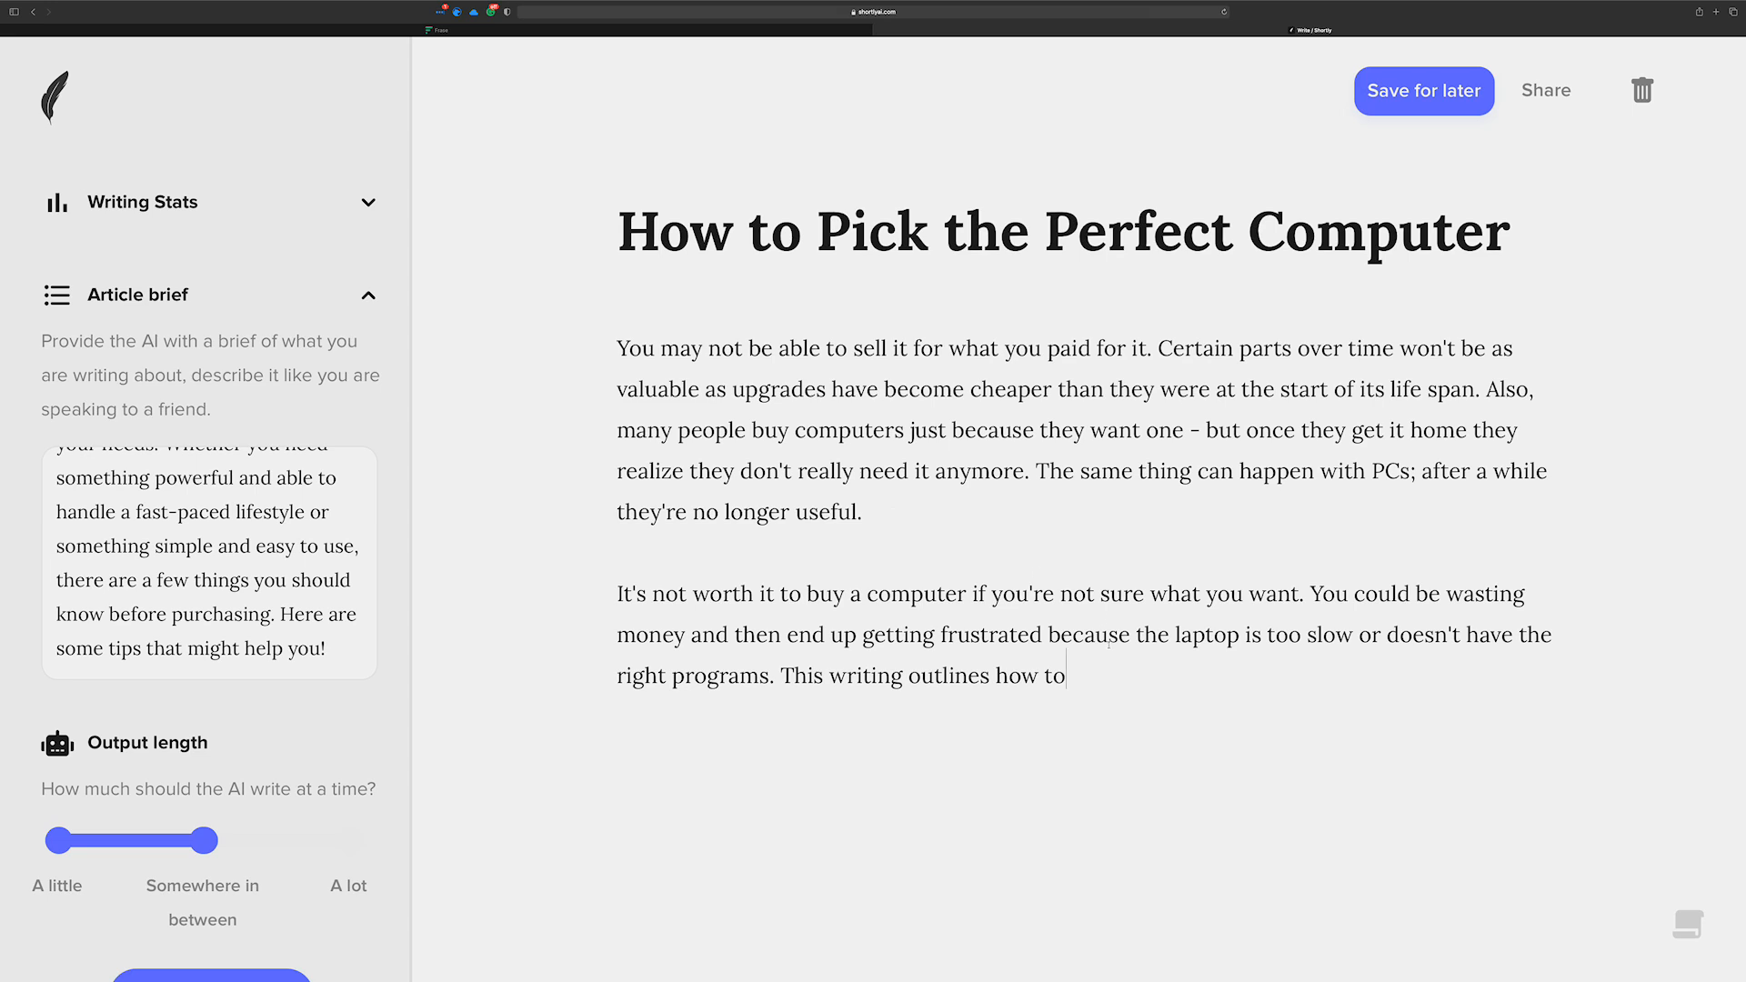
Delete the incomplete closing sentence "This writing outlines how to" from the generated summary
left_click(1090, 676)
left_click_drag(1090, 677, 784, 677)
key("BackSpace")
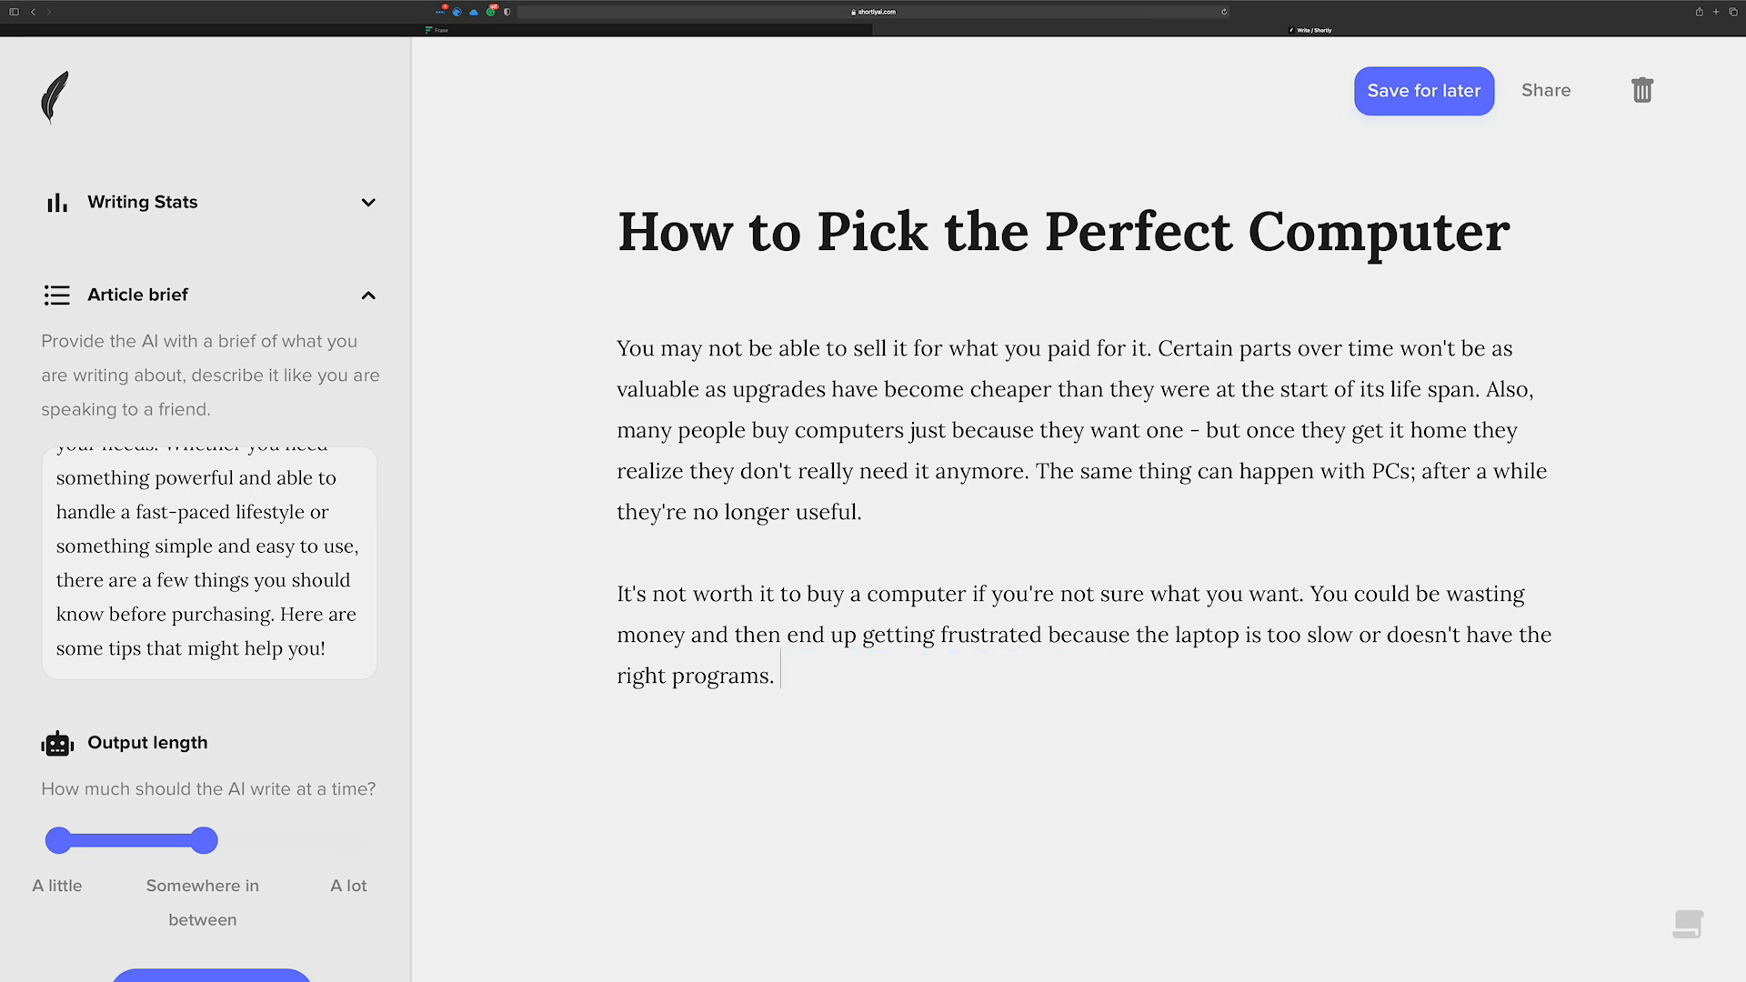
Copy the summary paragraph and switch back to Frase, inserting it below the first paragraph of section 14
triple_click(573, 603)
key("super+c")
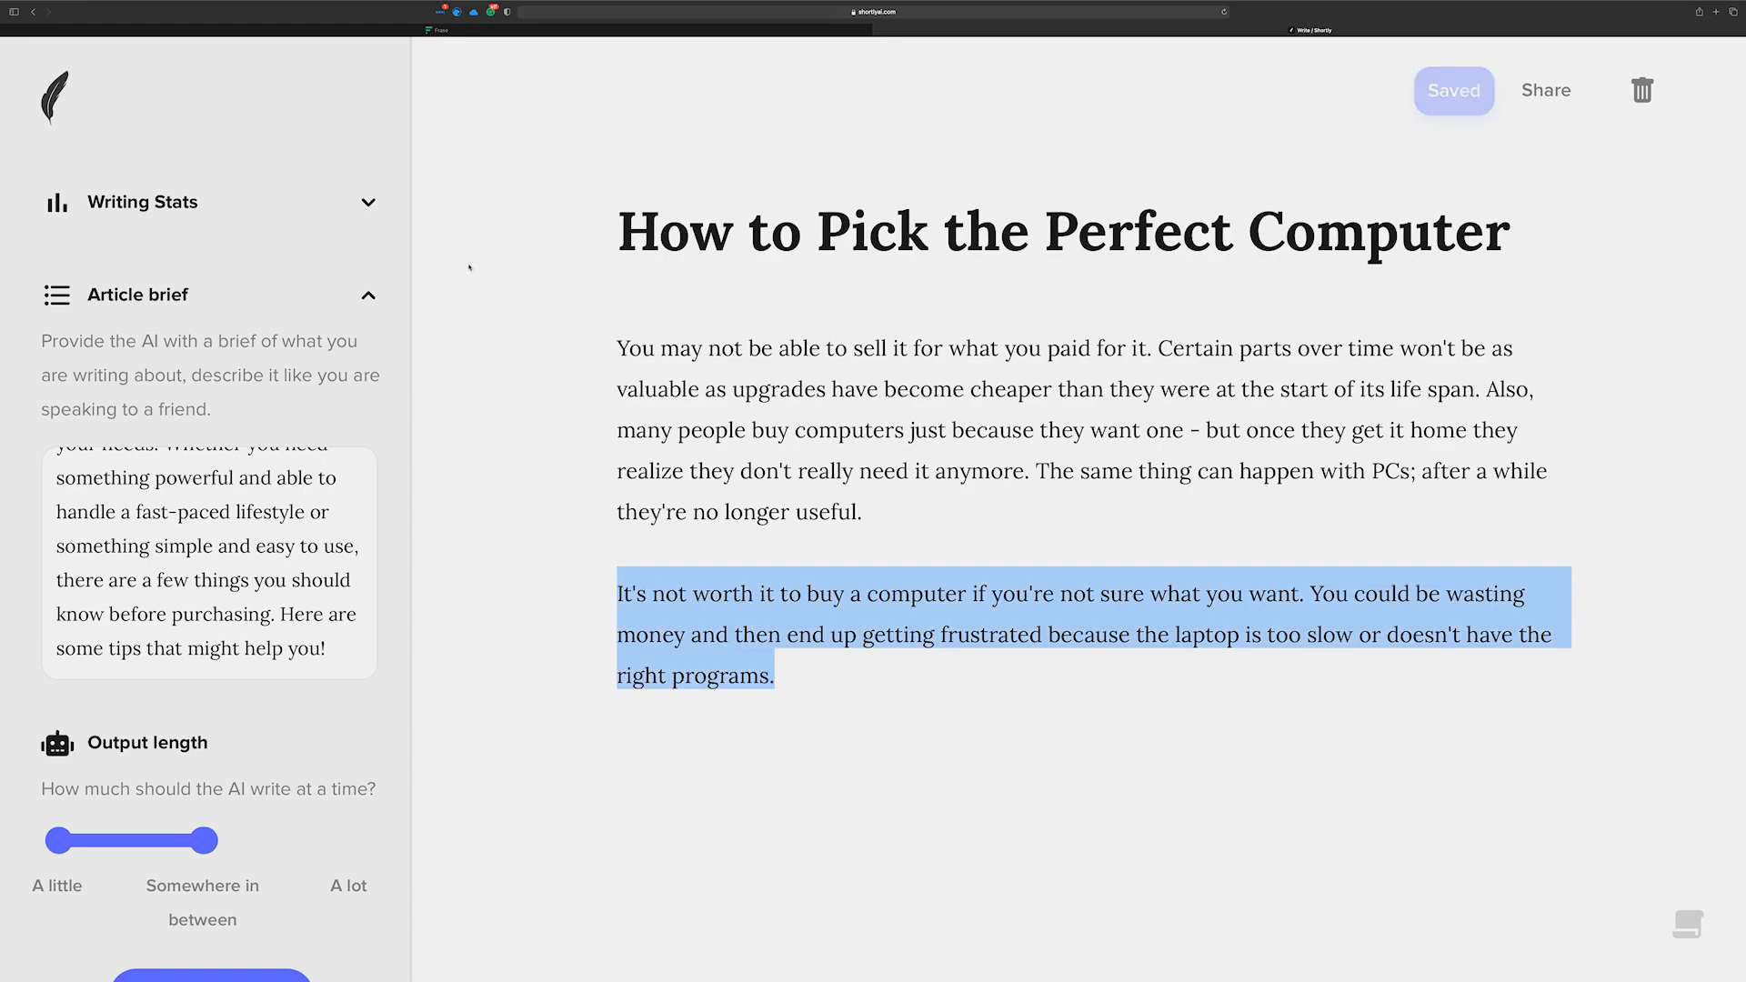
left_click(423, 29)
left_click(375, 664)
key("super+v")
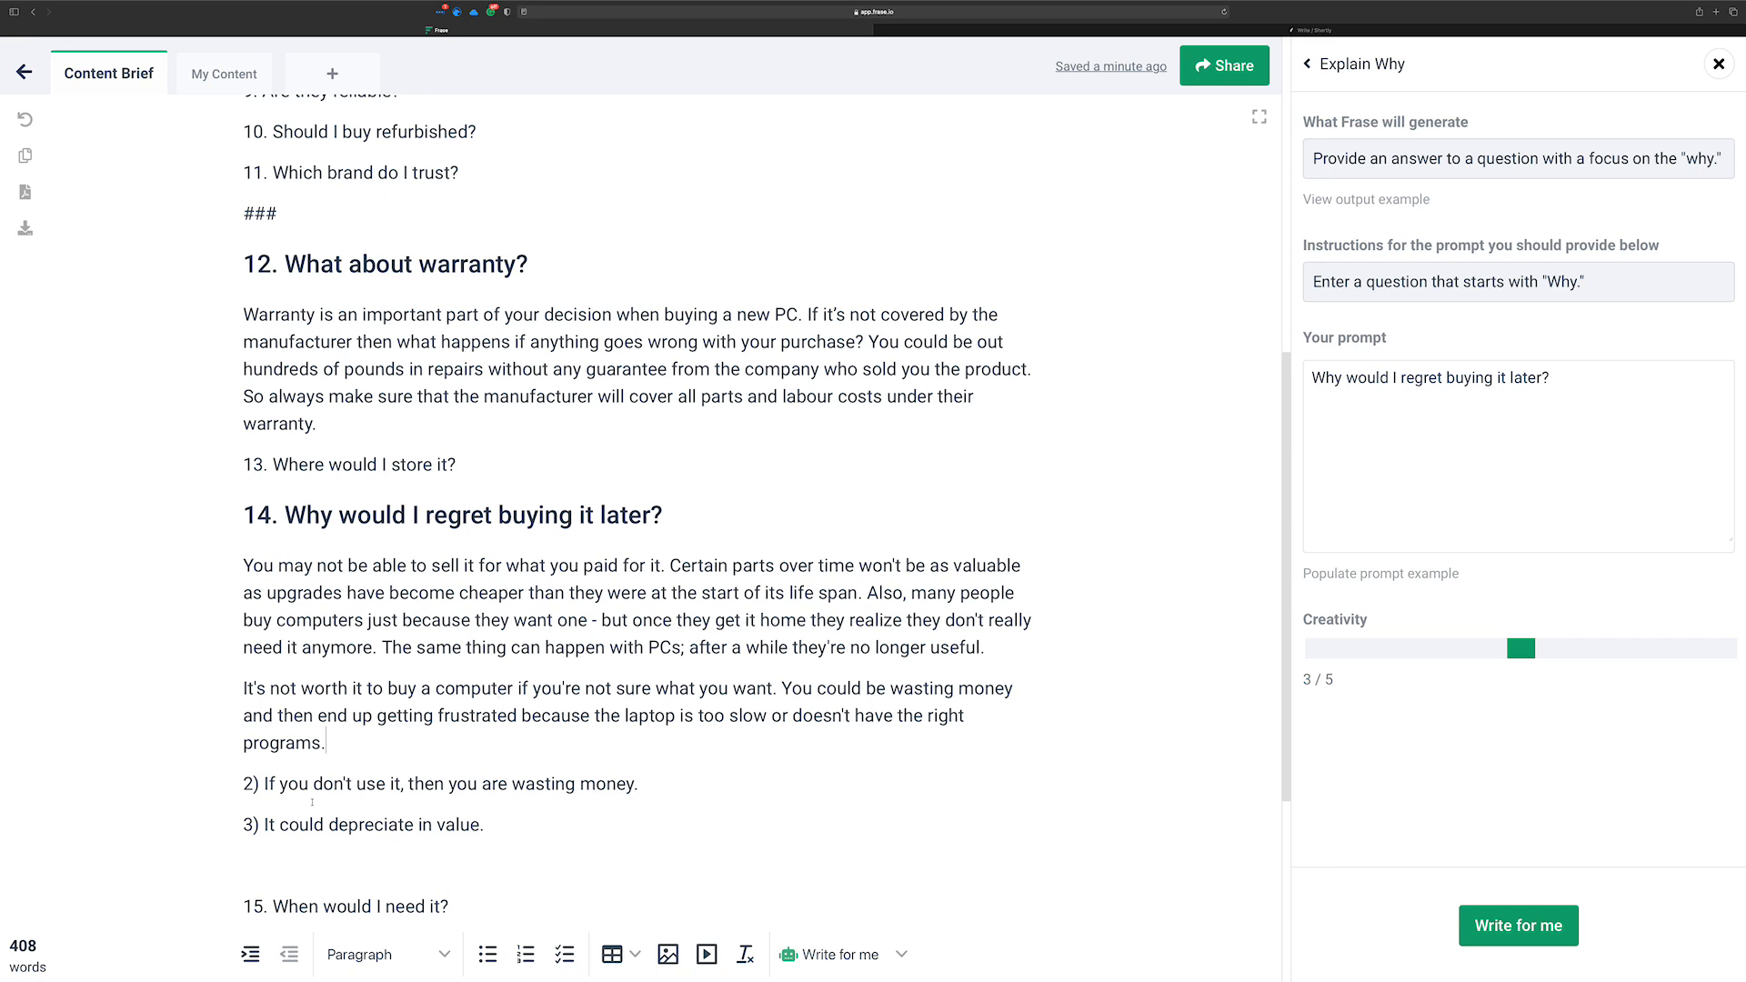
Replace the "2)" numbering so that the sentence reads "Because if you don't use it, then you are wasting money."
left_click_drag(265, 783, 225, 779)
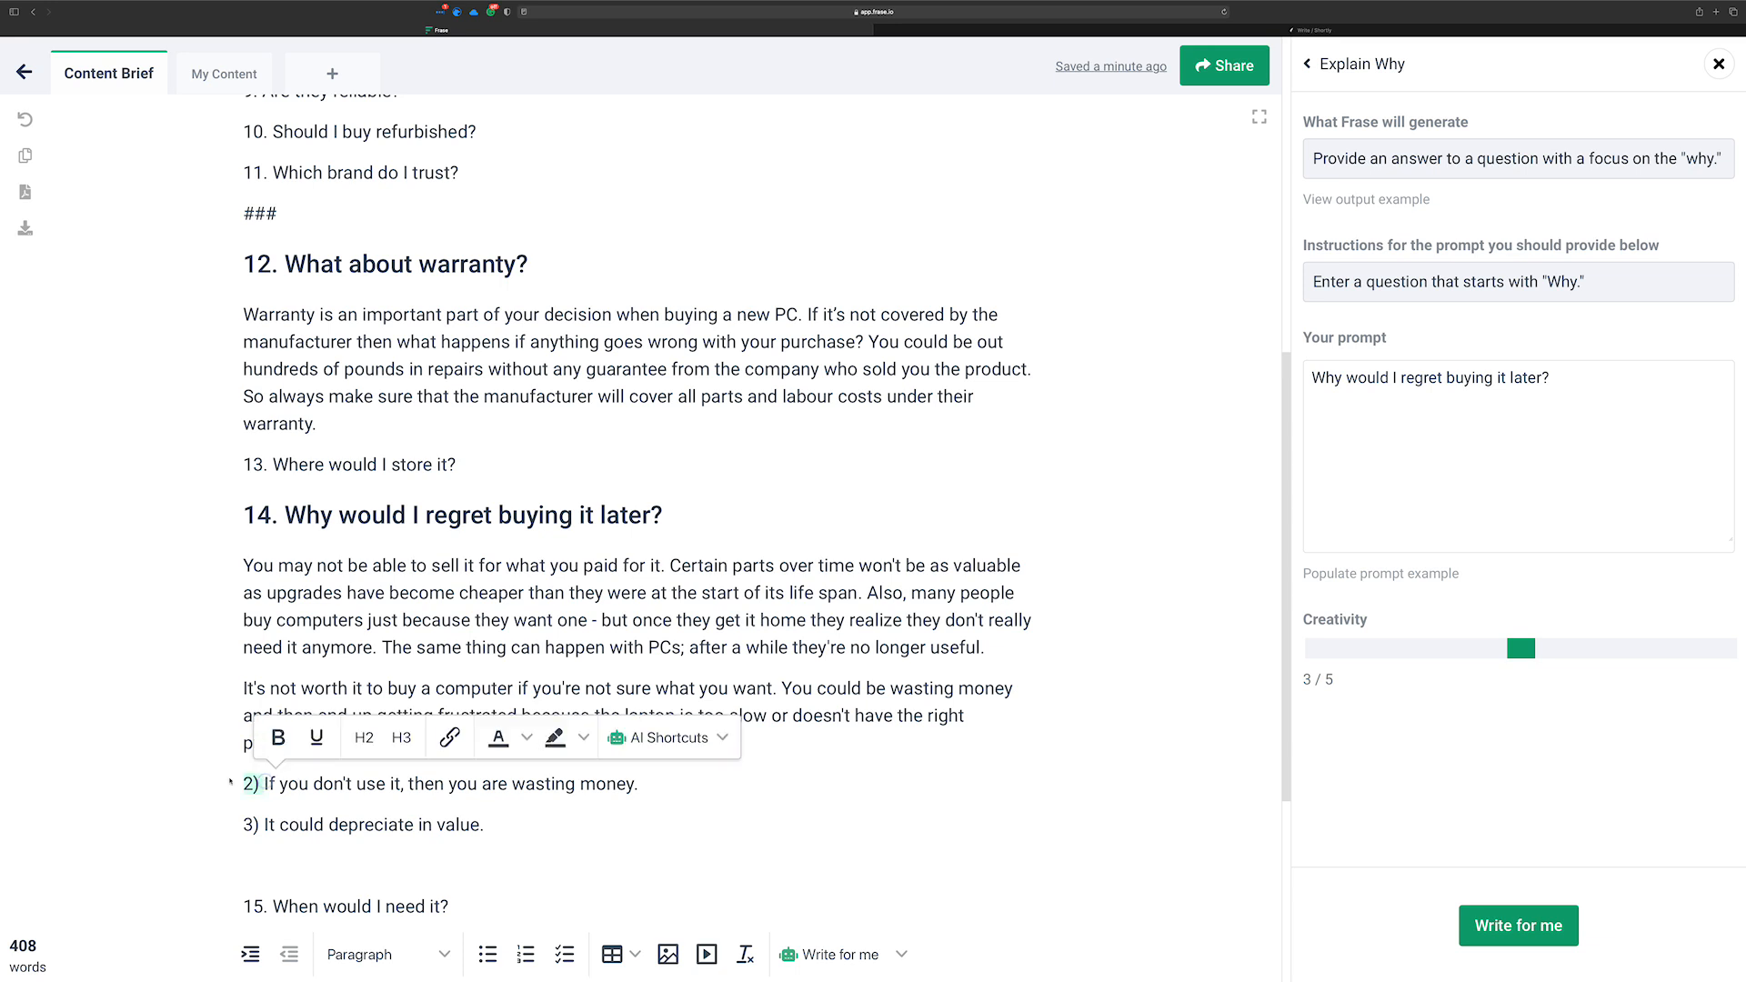
type("Because")
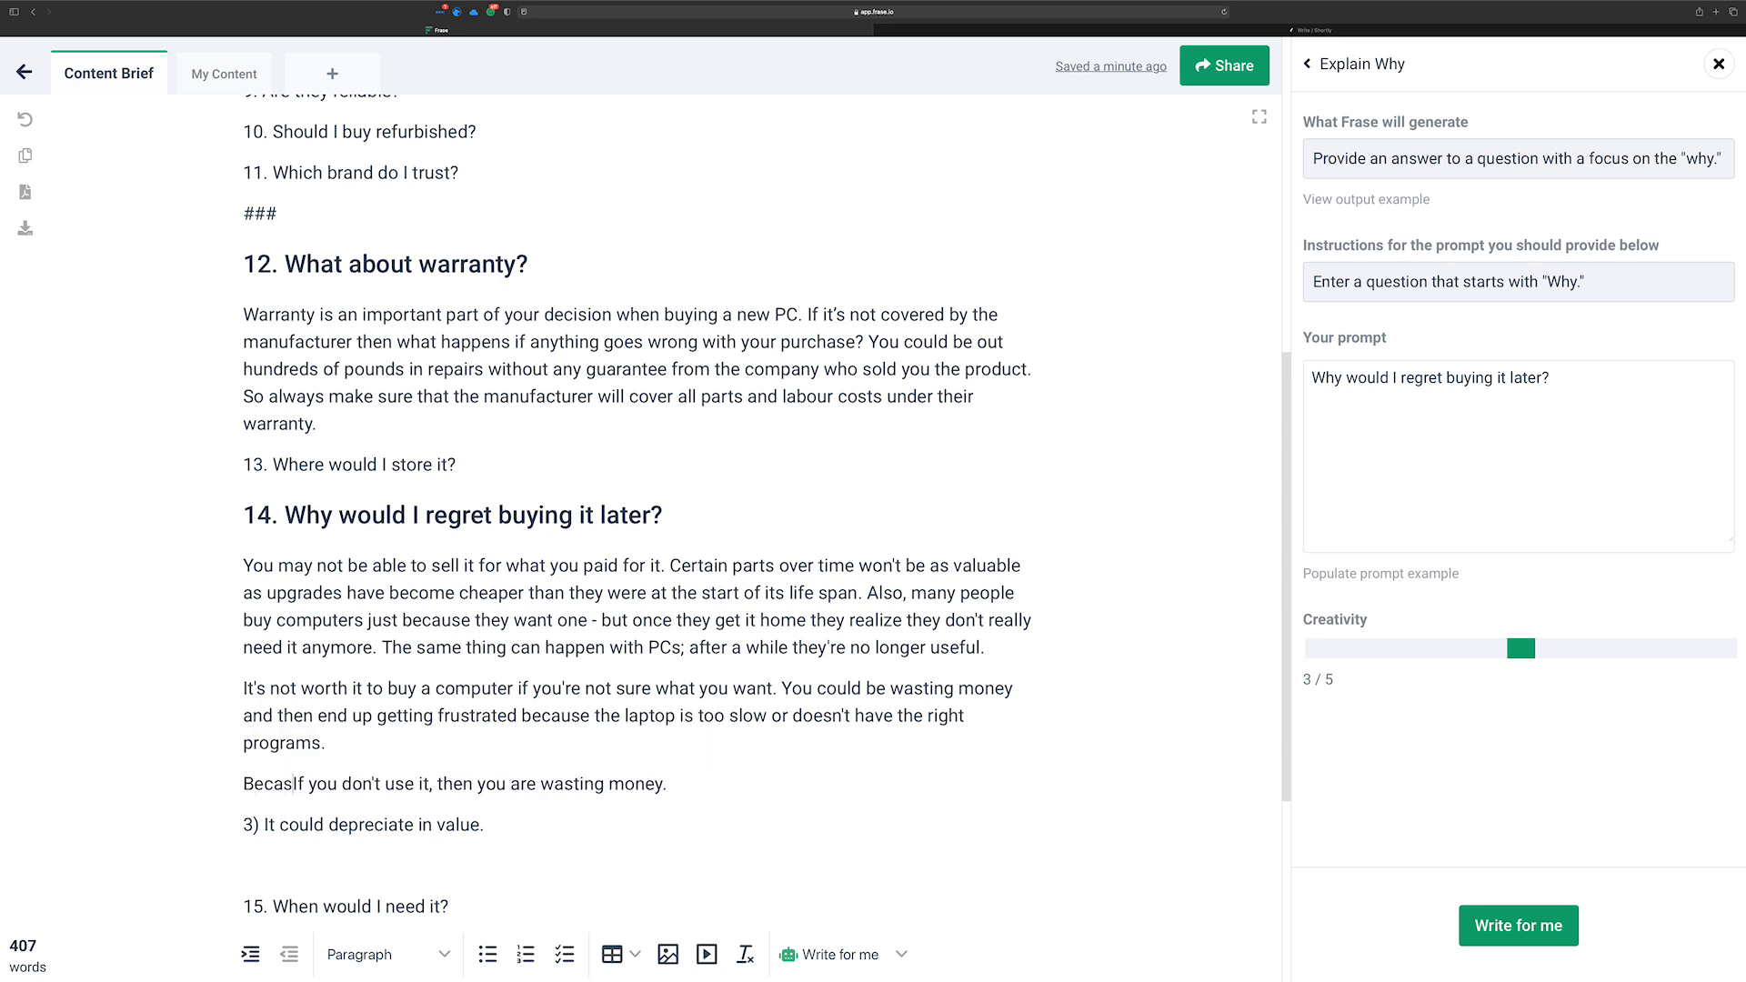
key("Delete")
type("i")
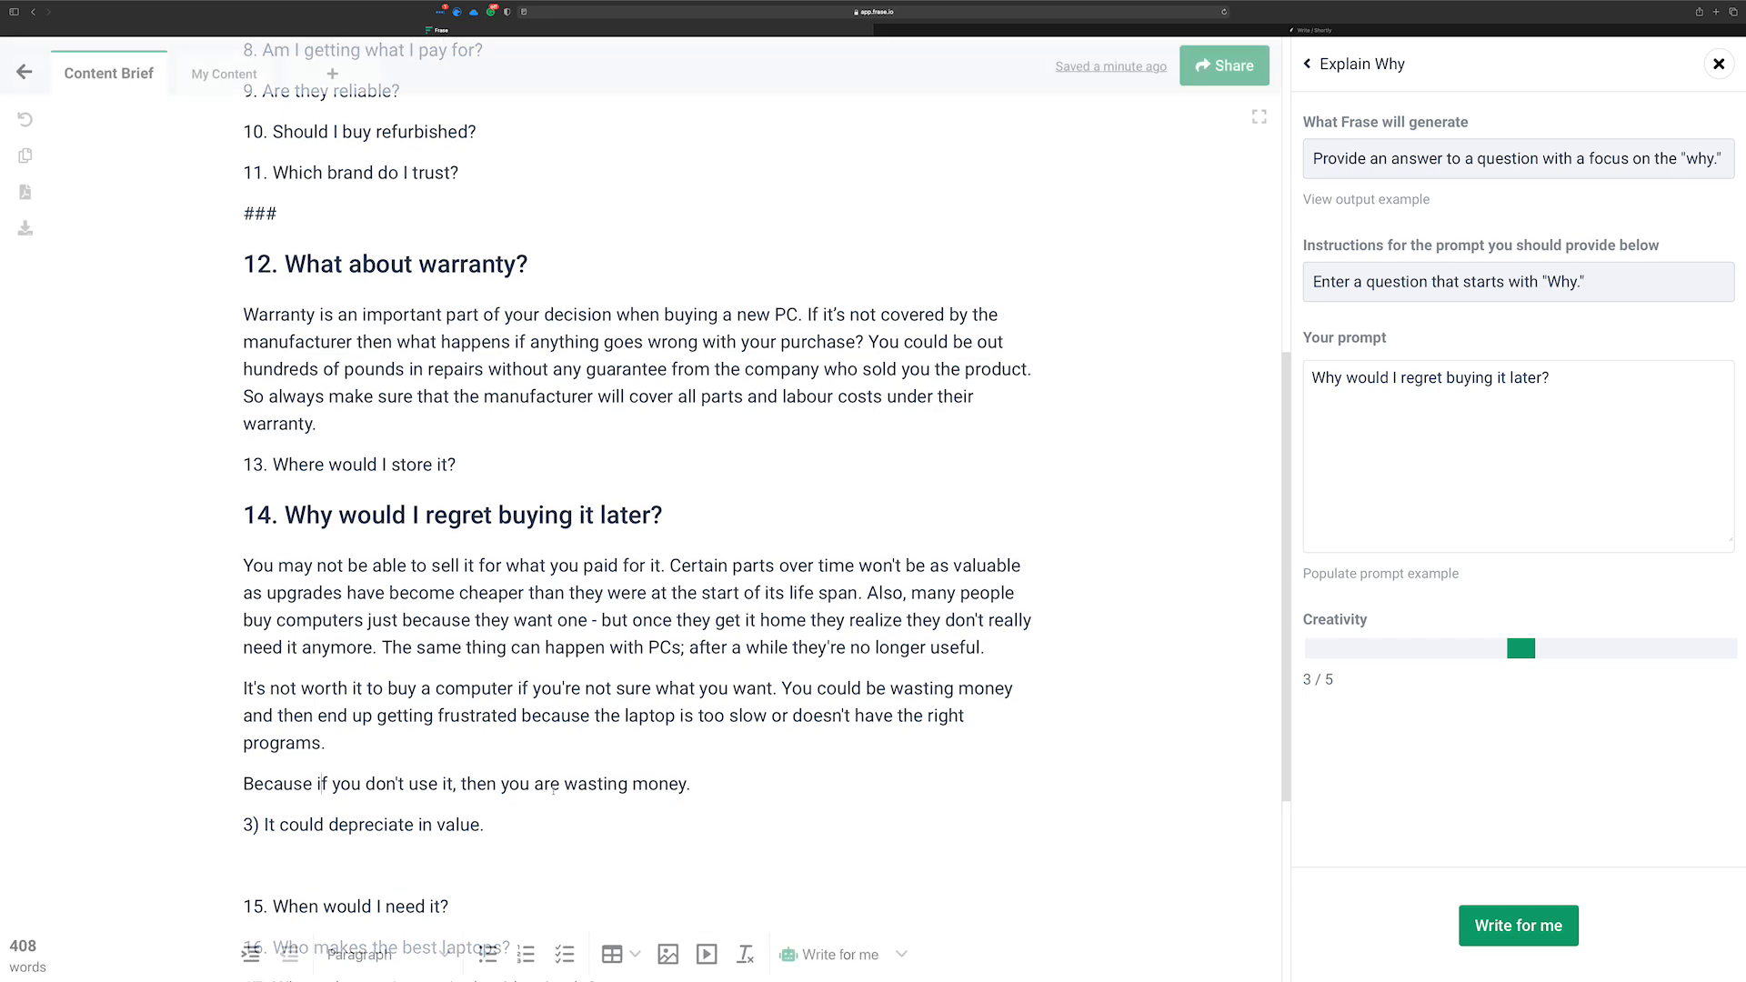
Set the insertion point after the "wasting money" sentence and generate AI text with the contrast transition "Whereas"
left_click(737, 784)
left_click(900, 954)
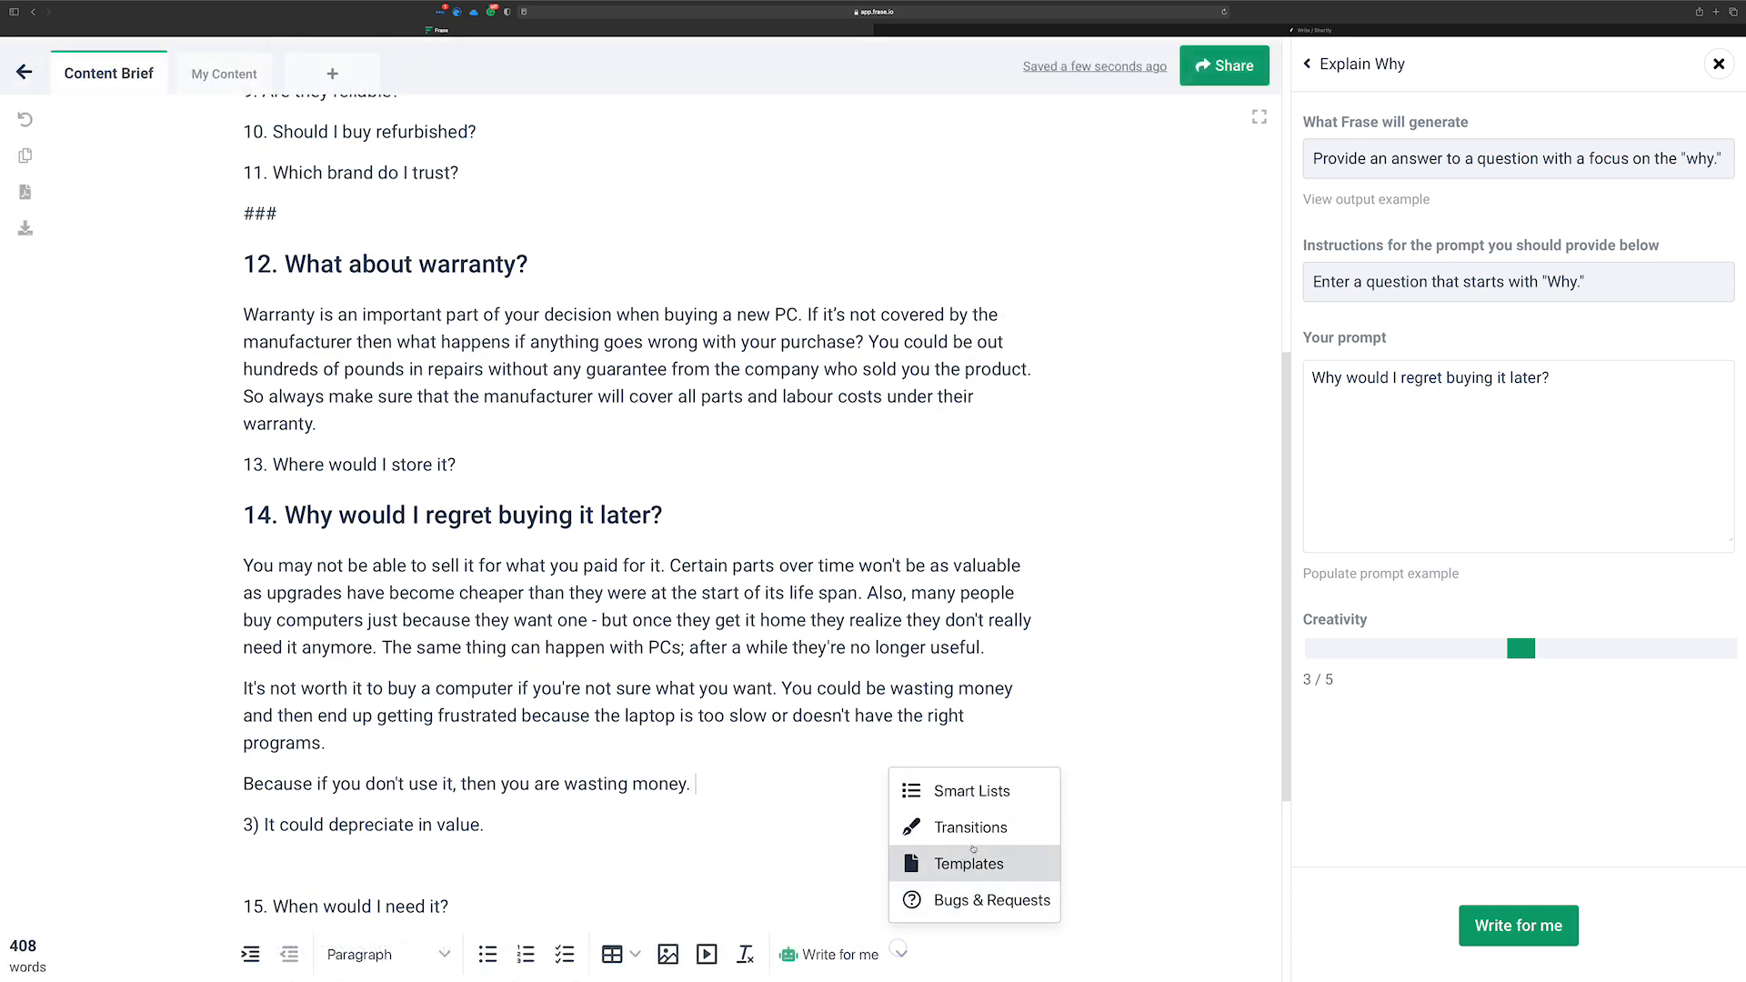
mouse_move(971, 828)
mouse_move(1119, 659)
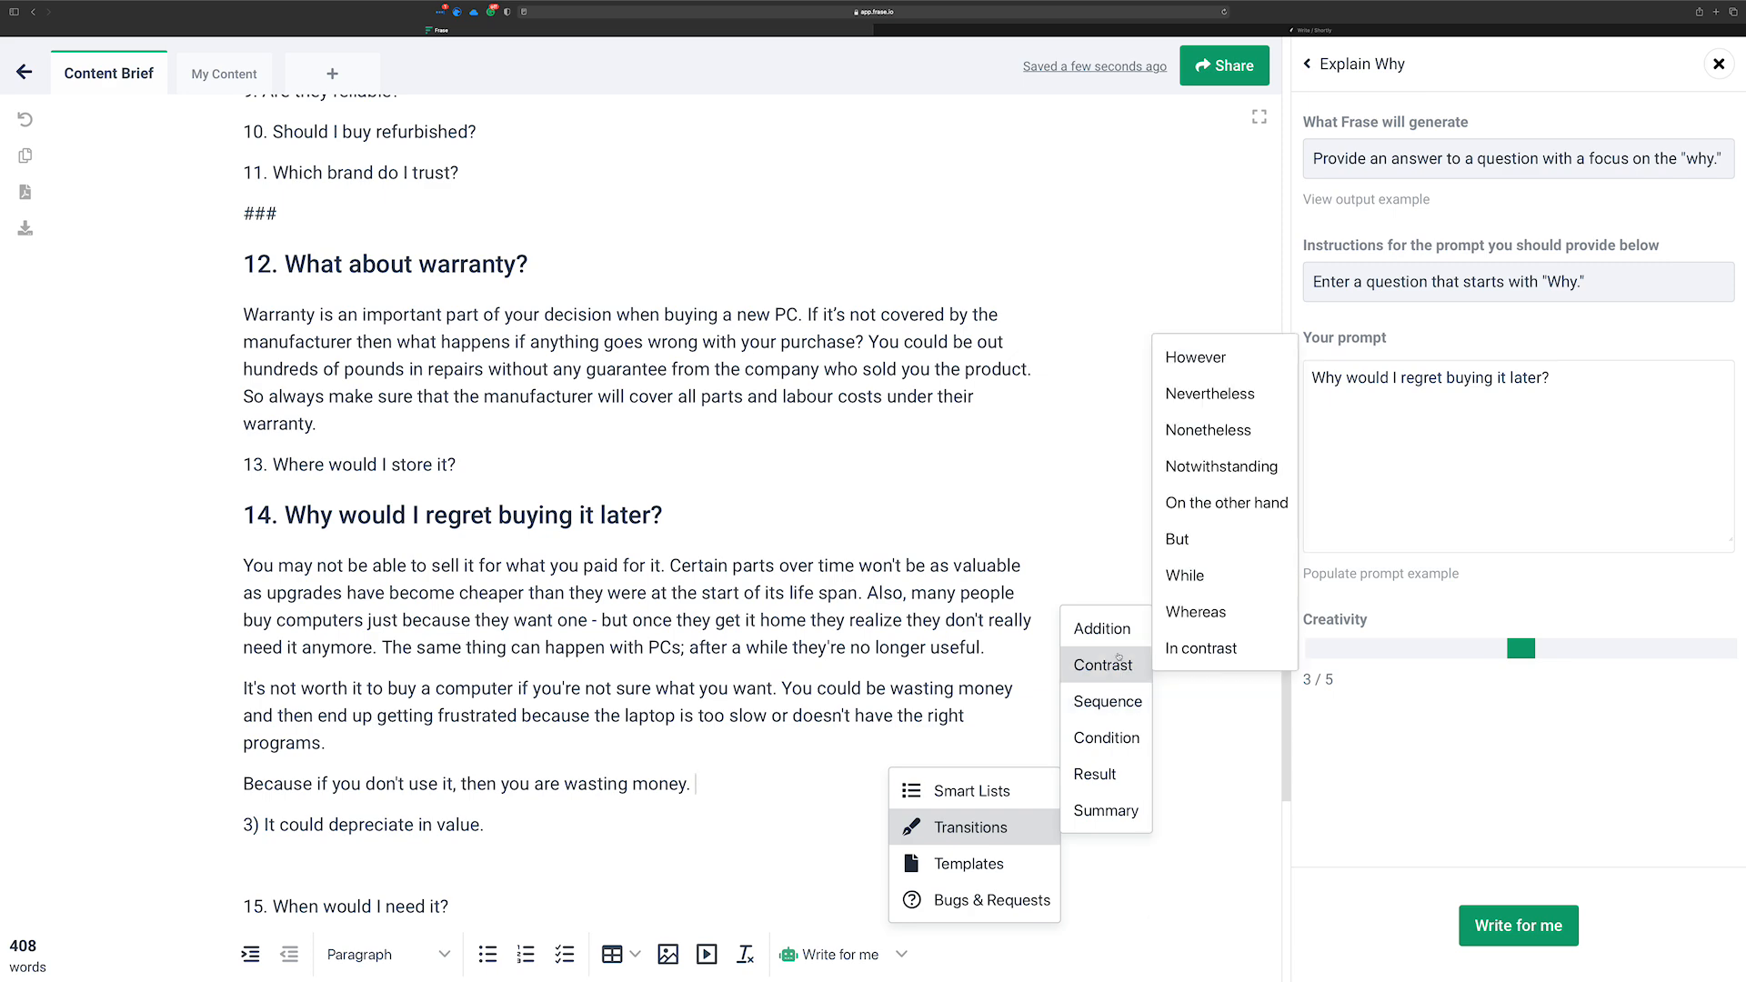
left_click(1191, 616)
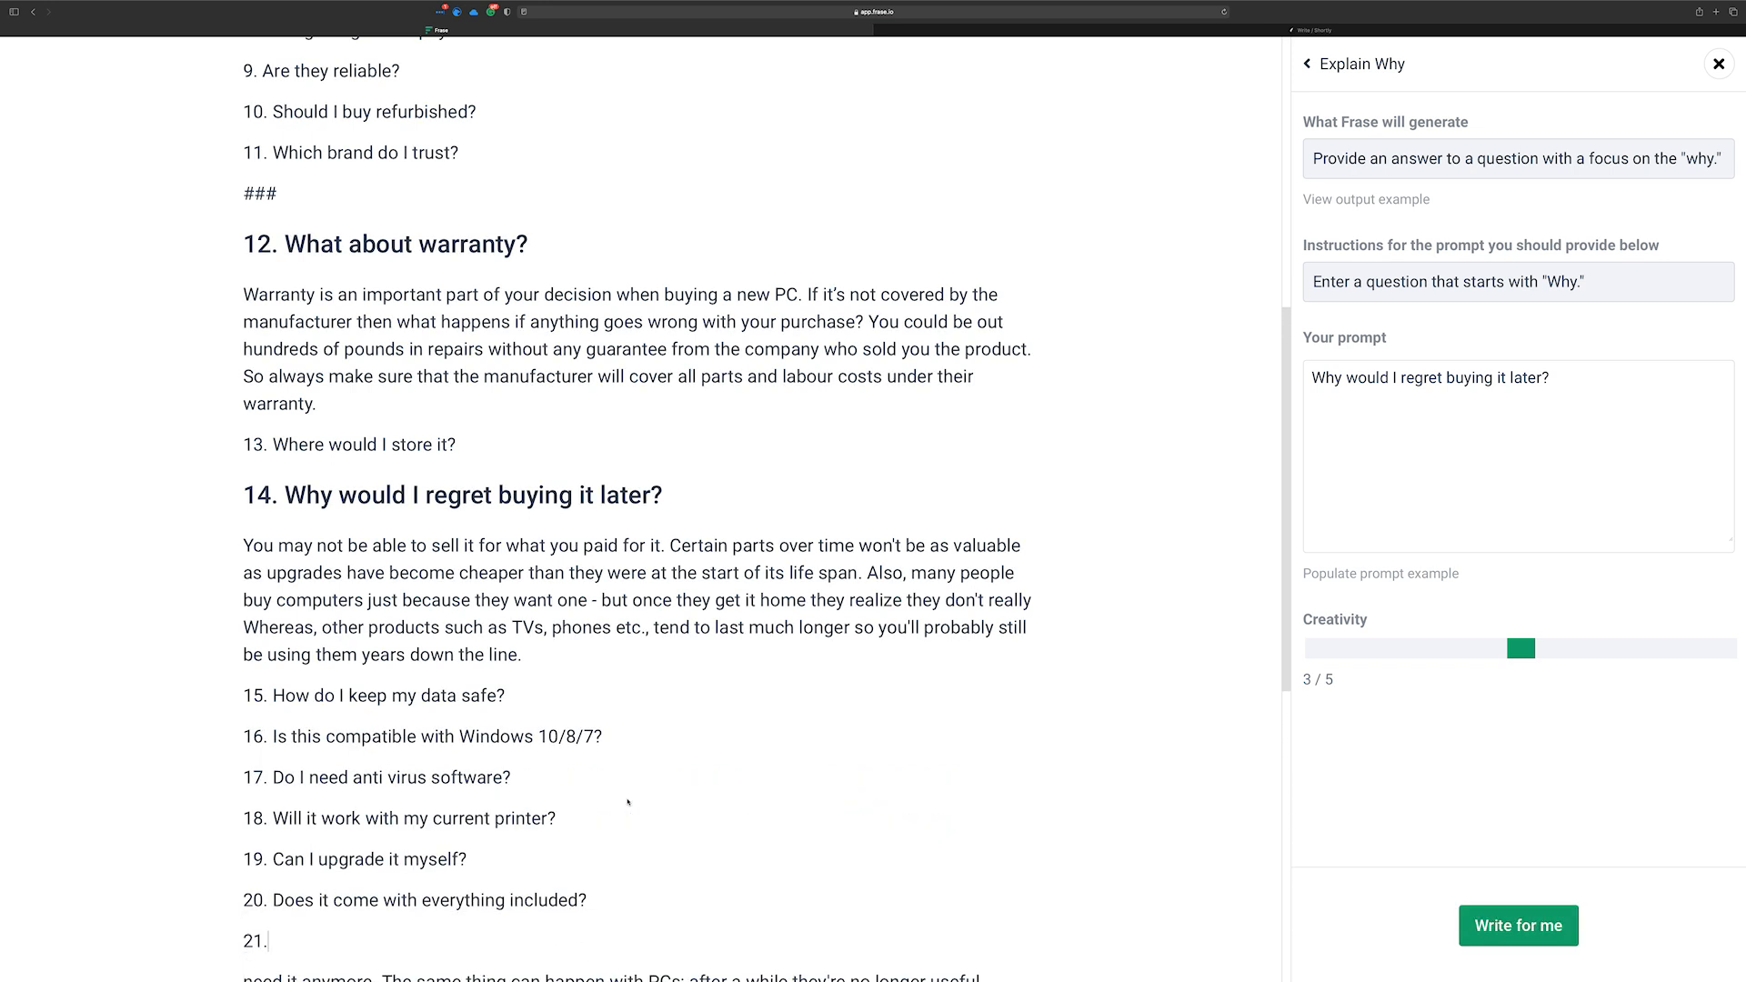
Delete the generated questions "15. How do I keep my data safe?" through "21." below the "Whereas" text in section 14
scroll(300, 720, "down", 5)
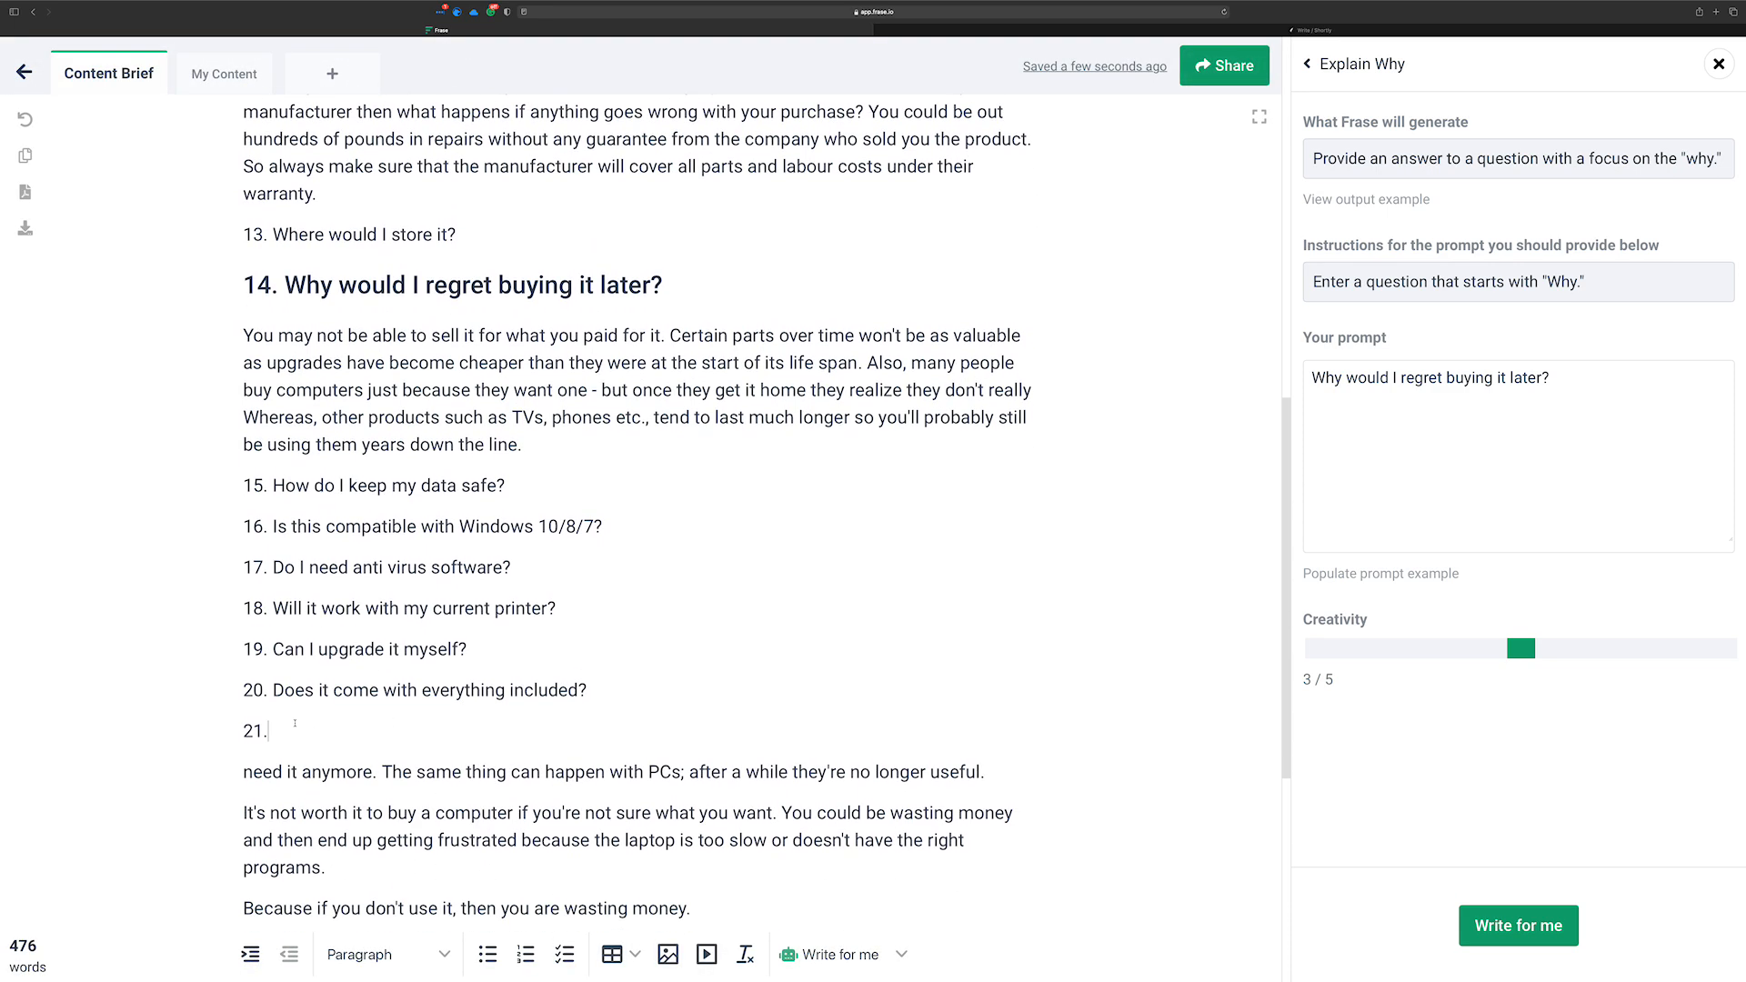
left_click_drag(289, 736, 531, 447)
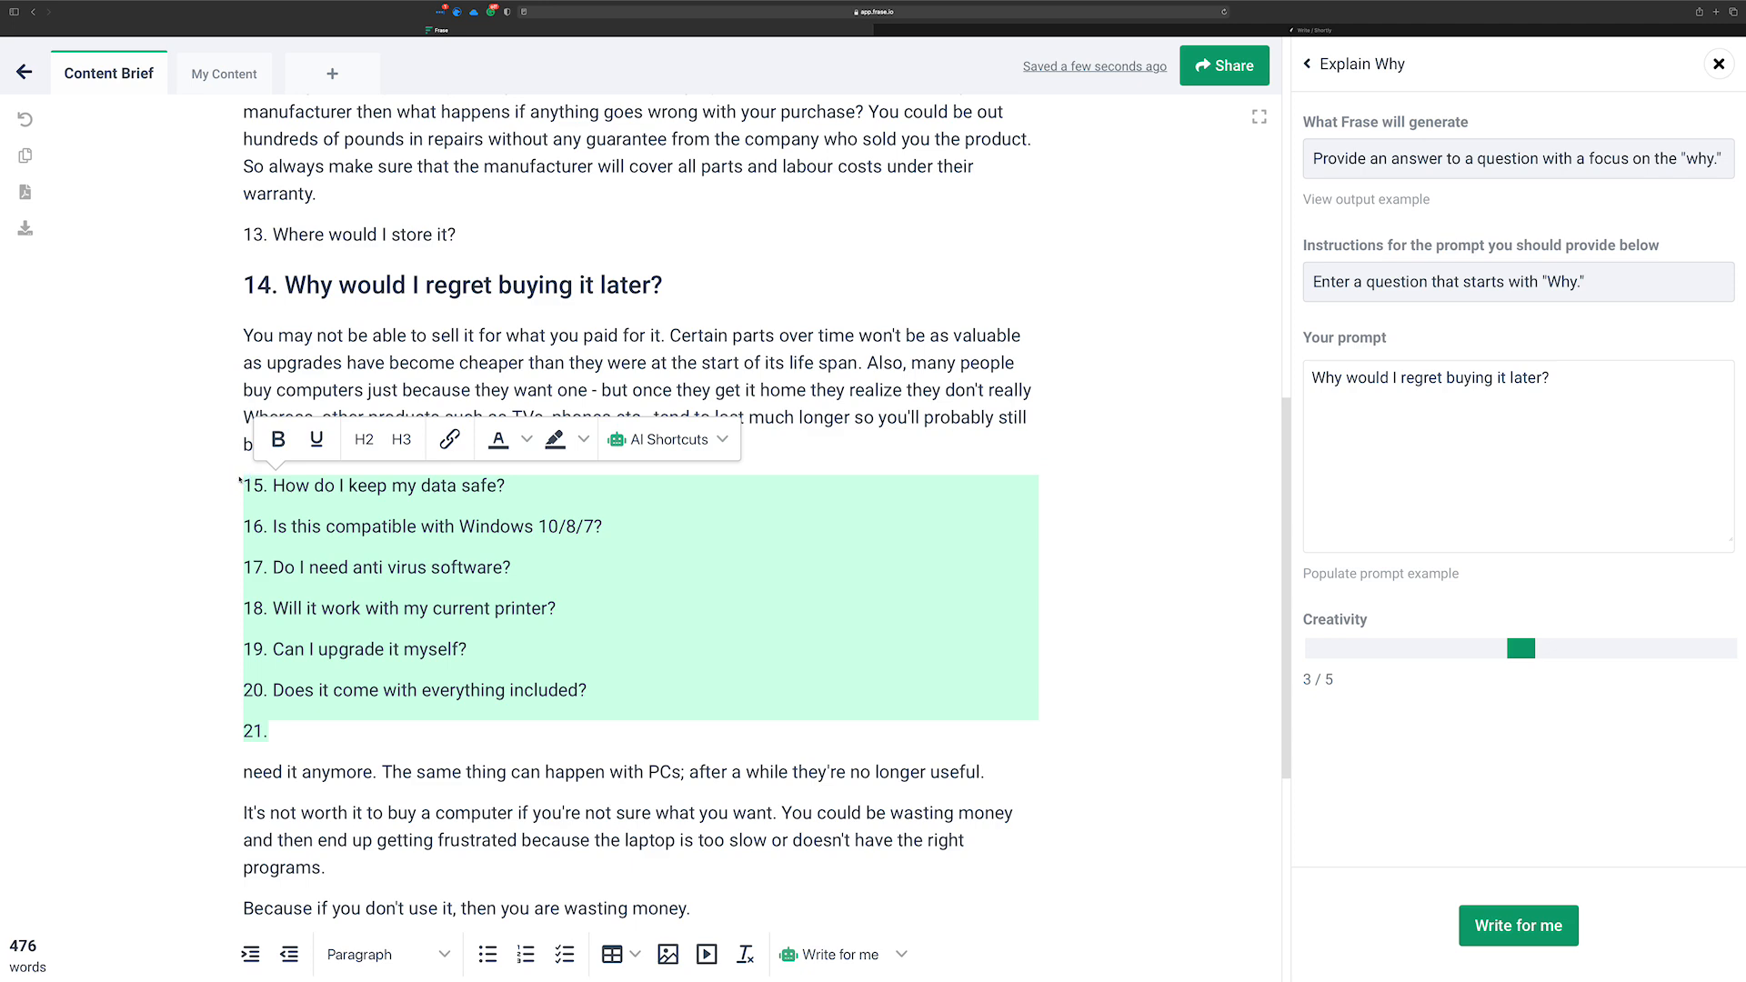
key("BackSpace")
key("BackSpace")
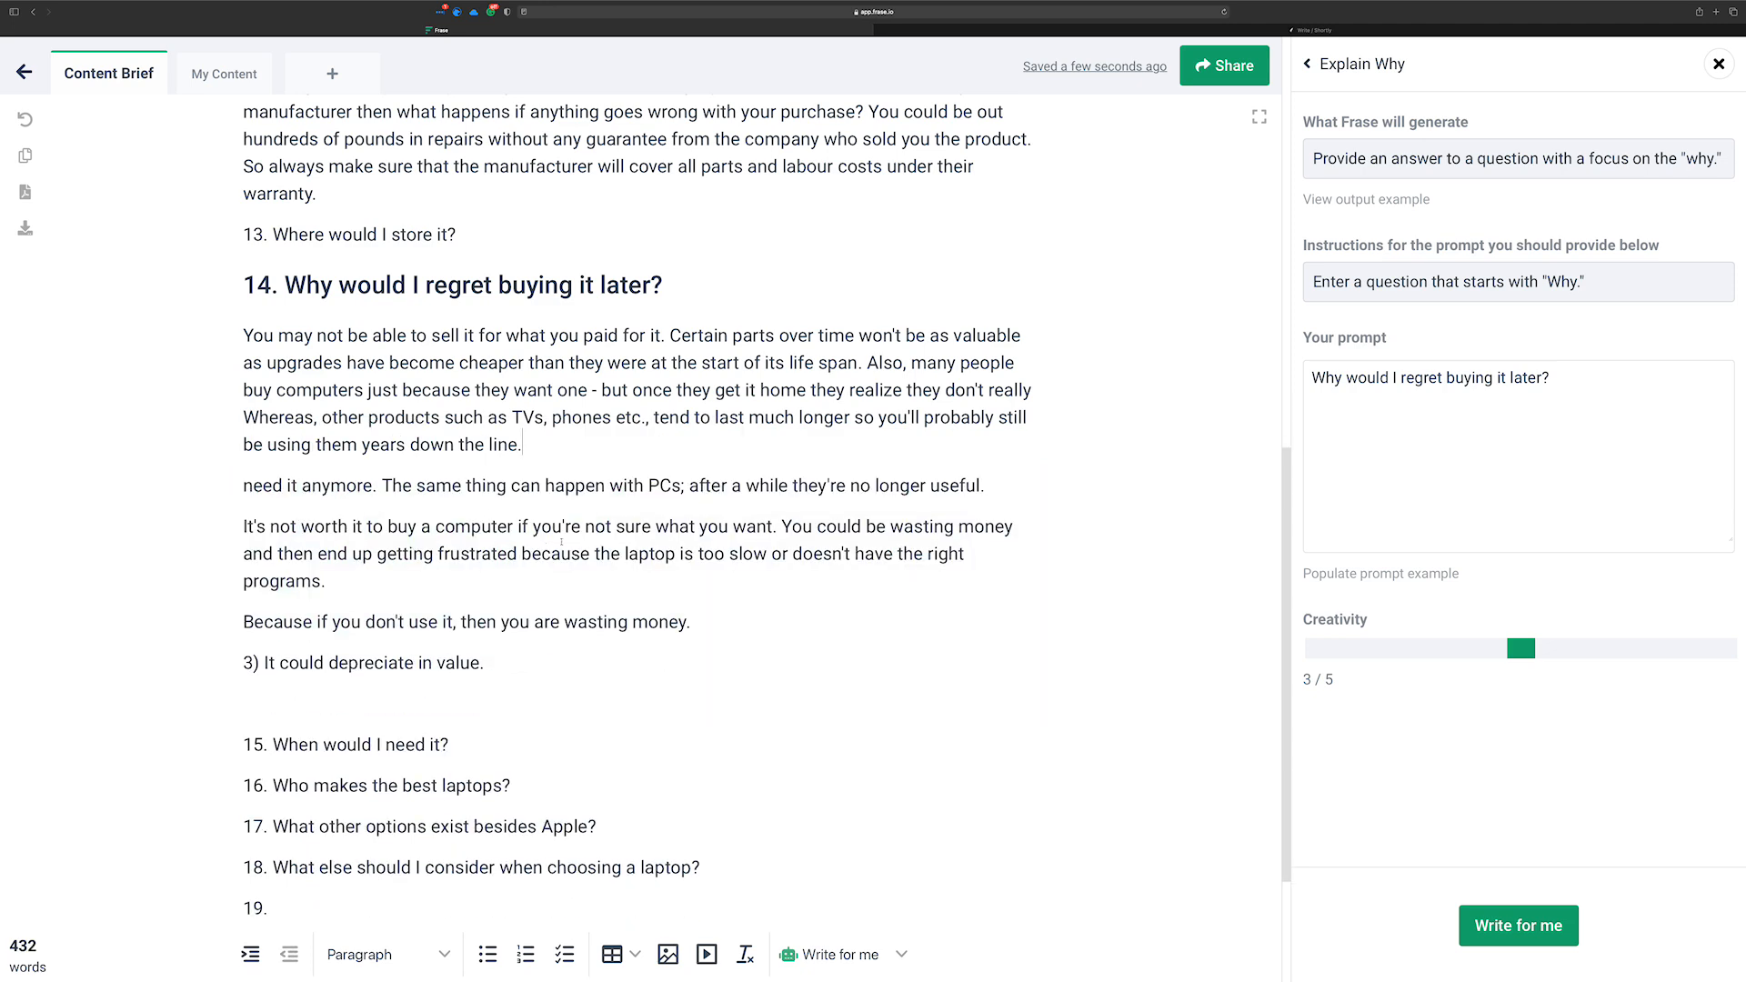
left_click(902, 954)
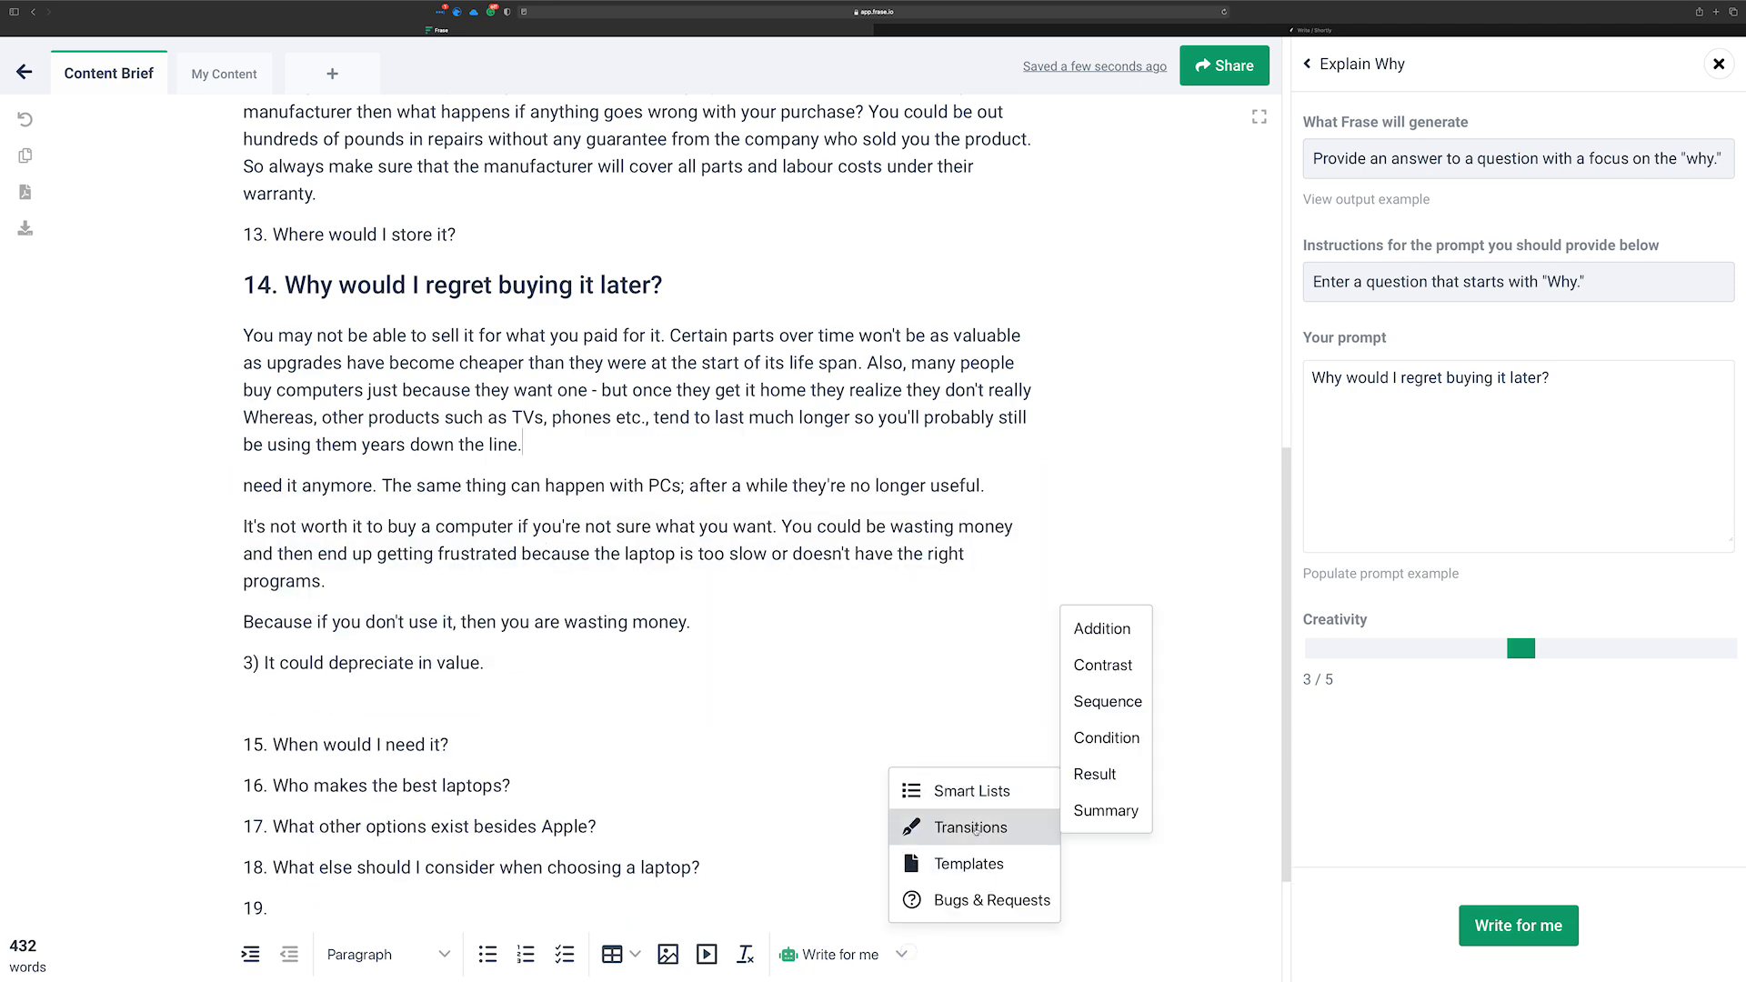
mouse_move(992, 799)
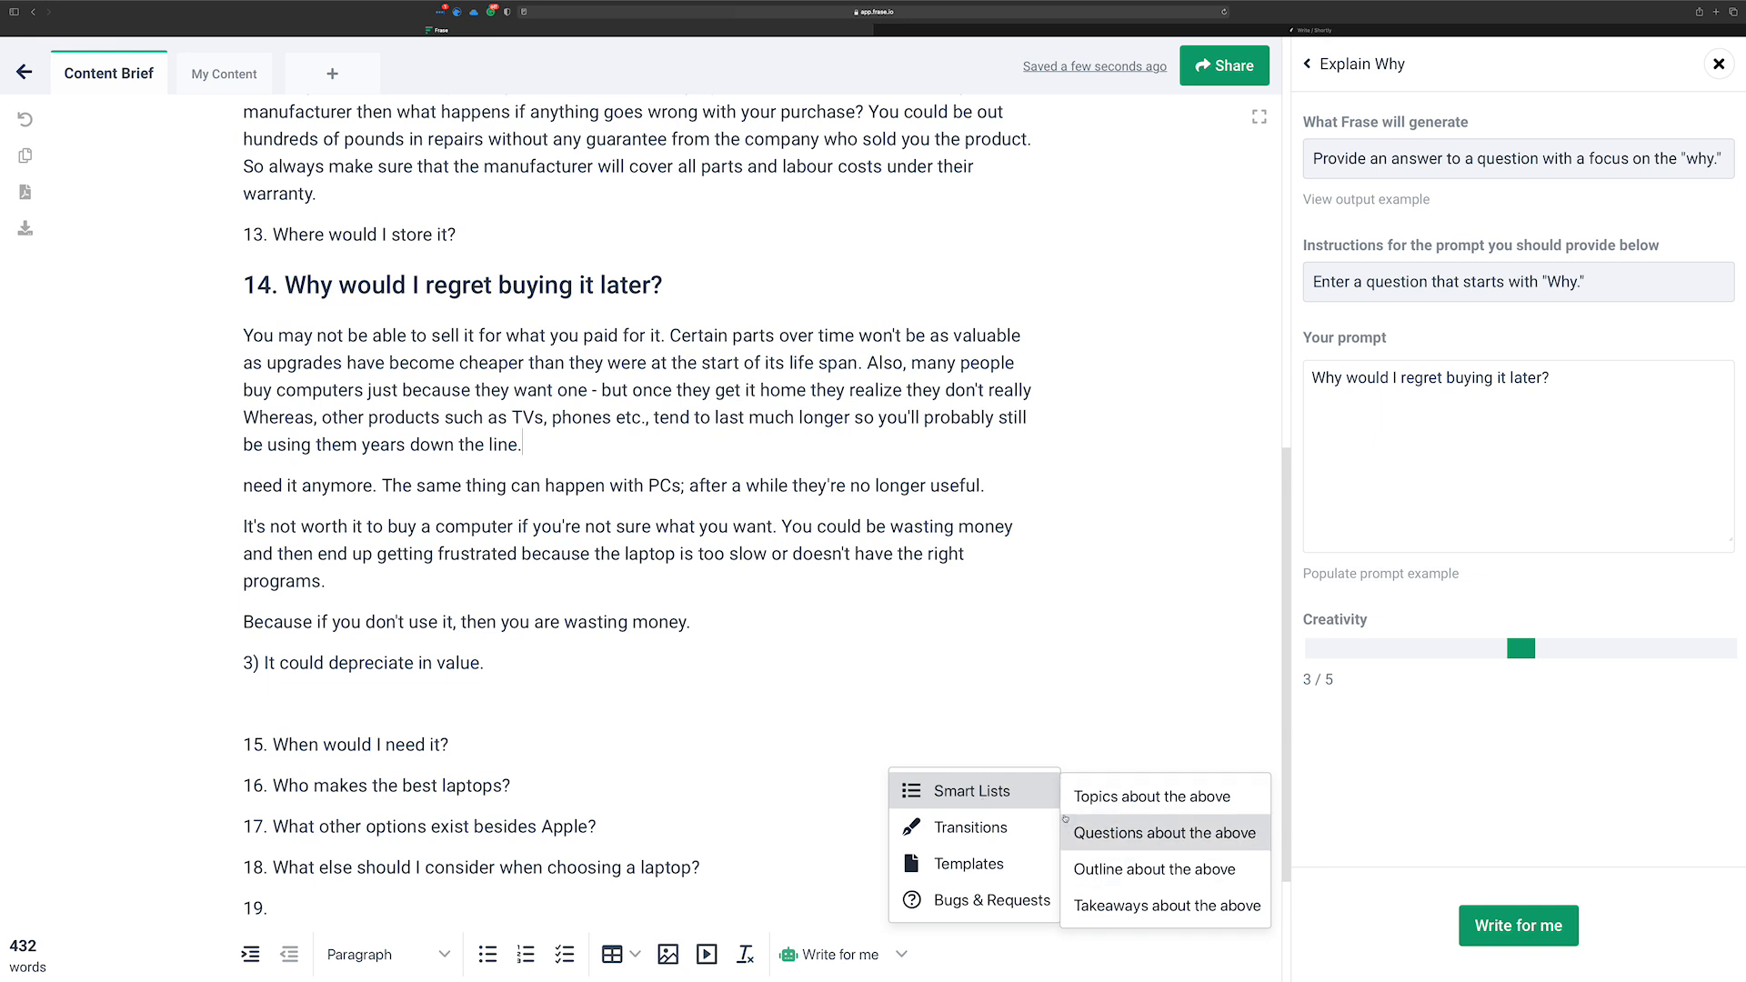
mouse_move(1085, 824)
mouse_move(1093, 668)
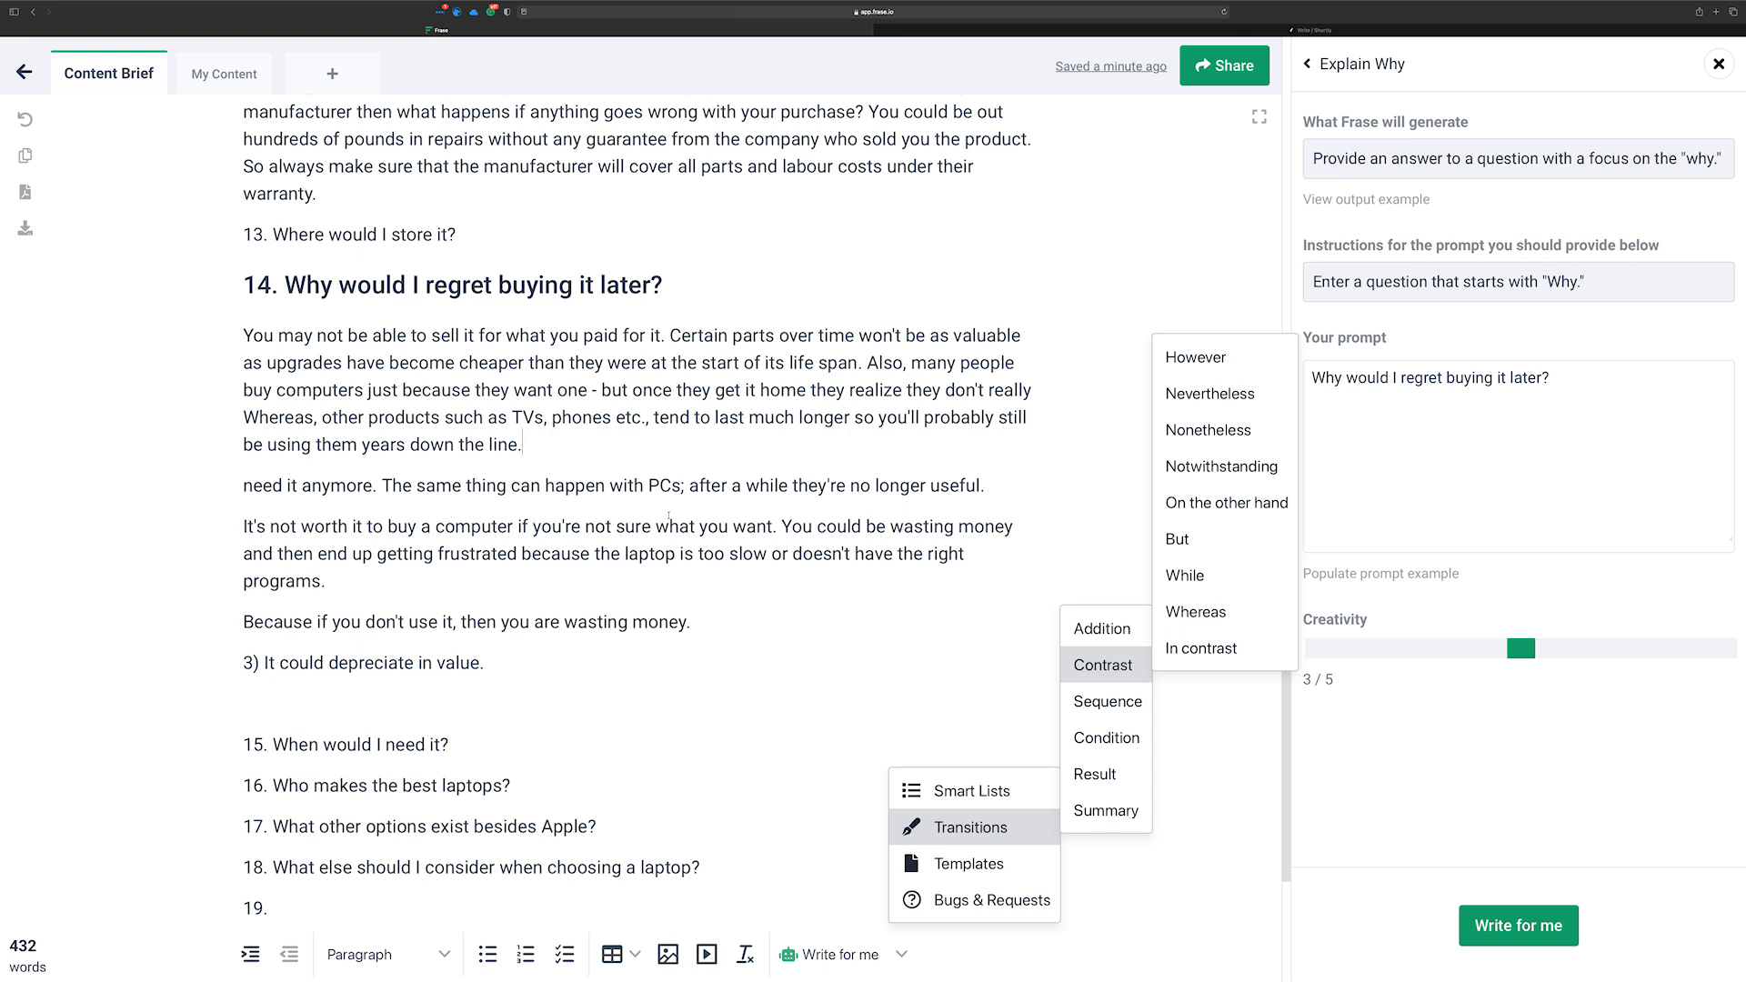
left_click(765, 552)
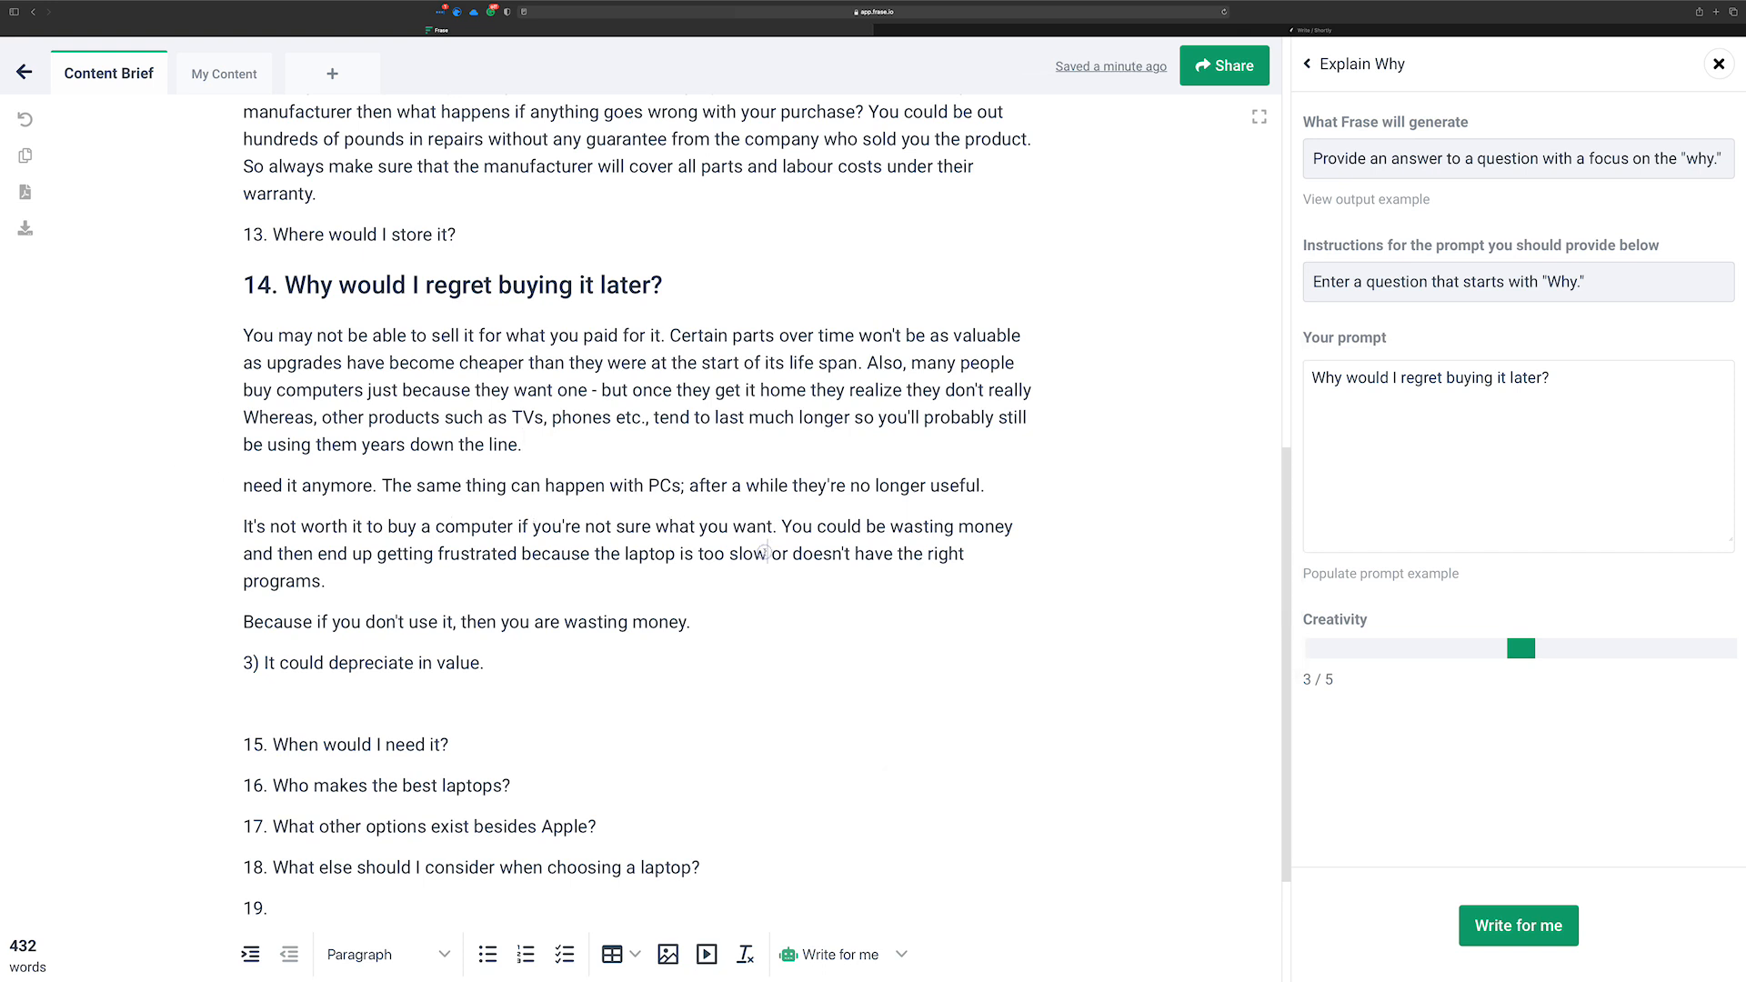
left_click(753, 586)
left_click_drag(317, 823, 243, 583)
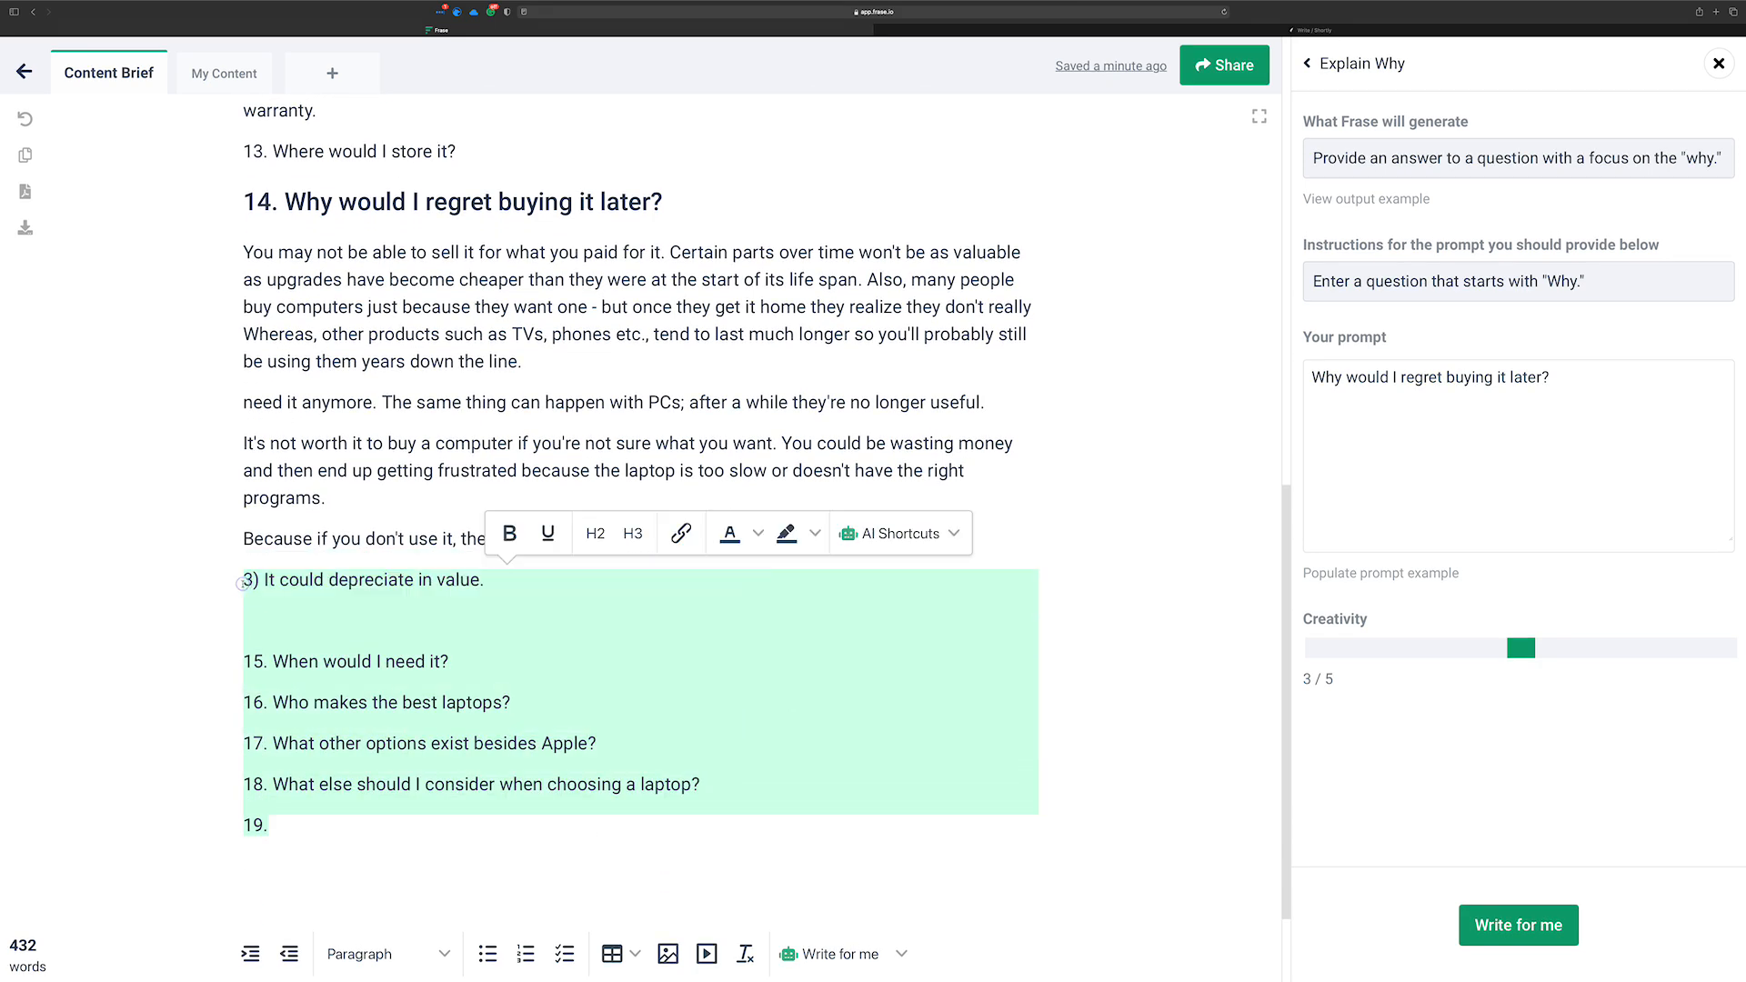
key("BackSpace")
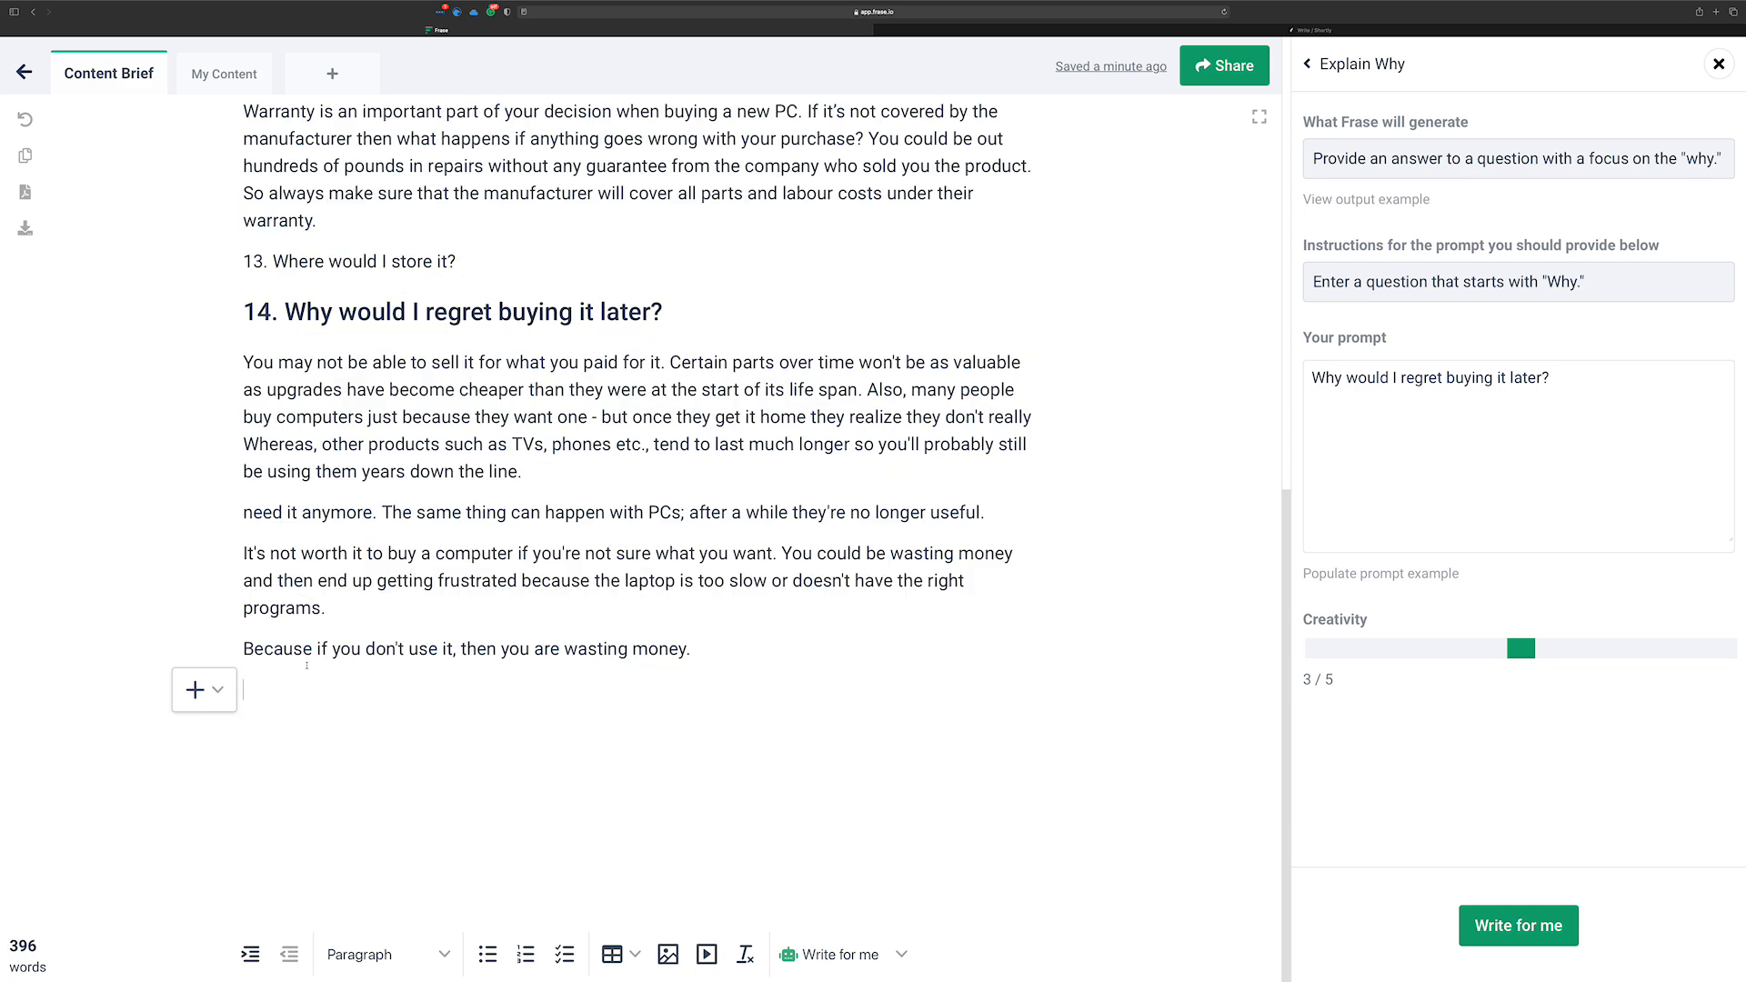
key("super+z")
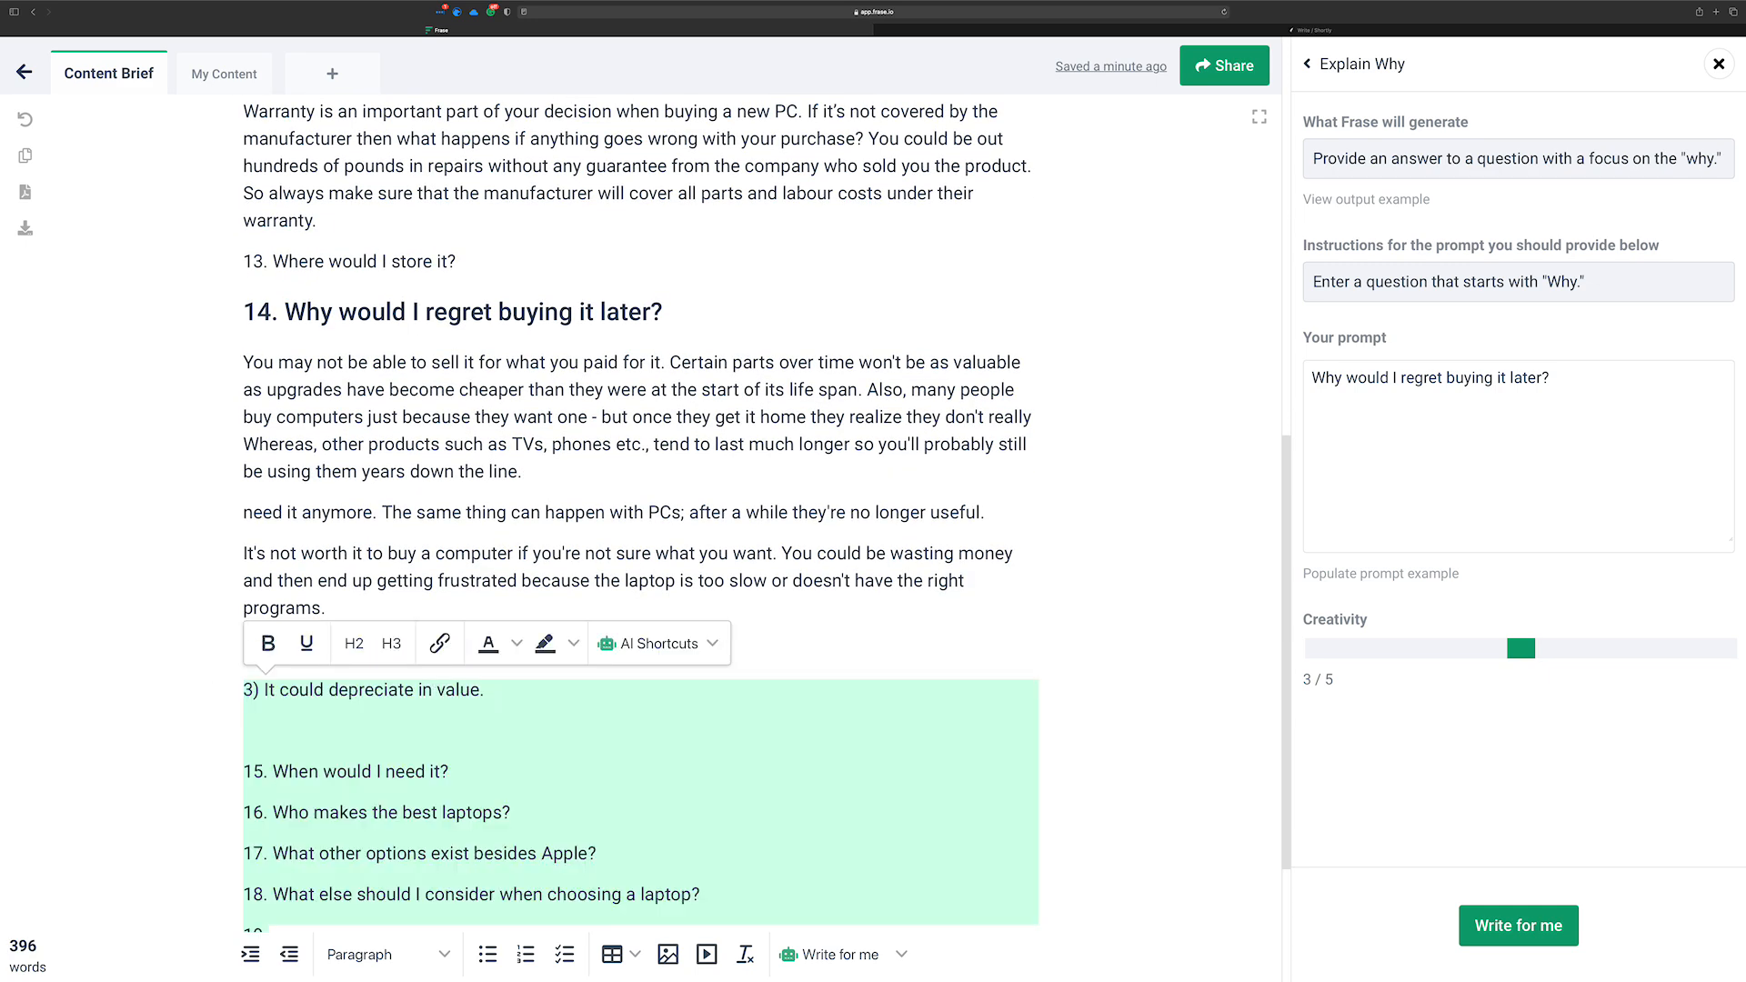
key("super+z")
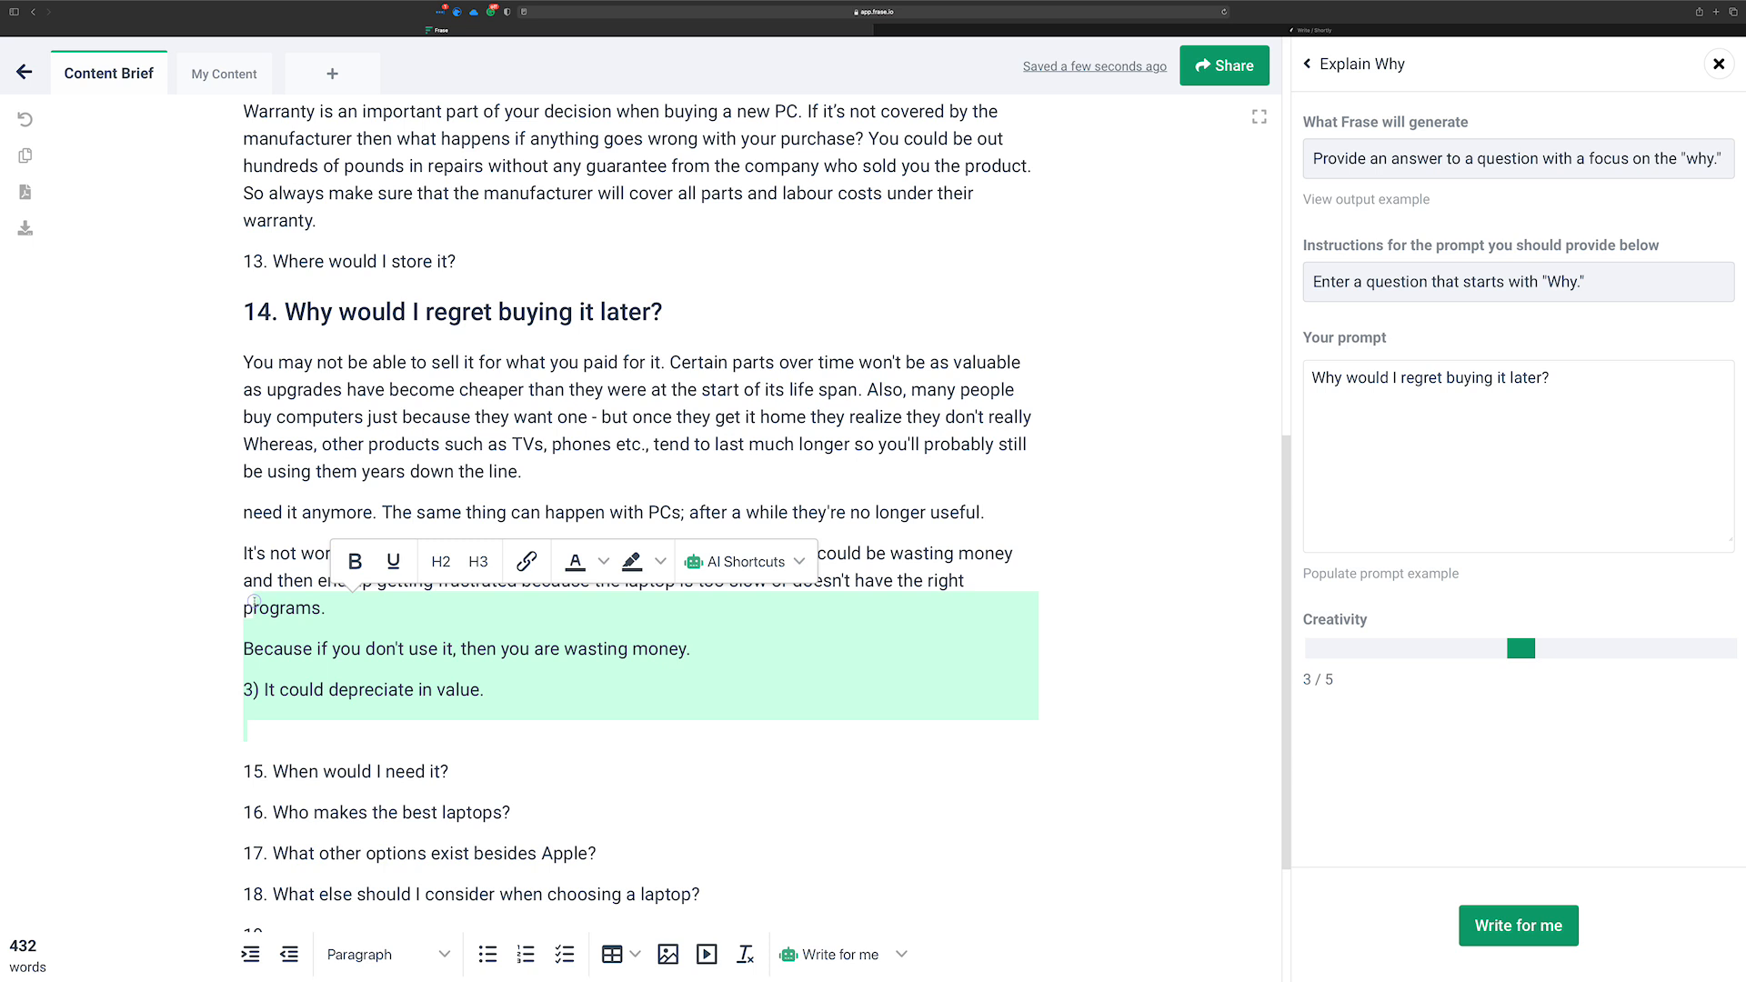
Delete everything from "need it anymore" through "3) It could depreciate in value.", leaving only the first paragraph in section 14
left_click_drag(255, 601, 209, 563)
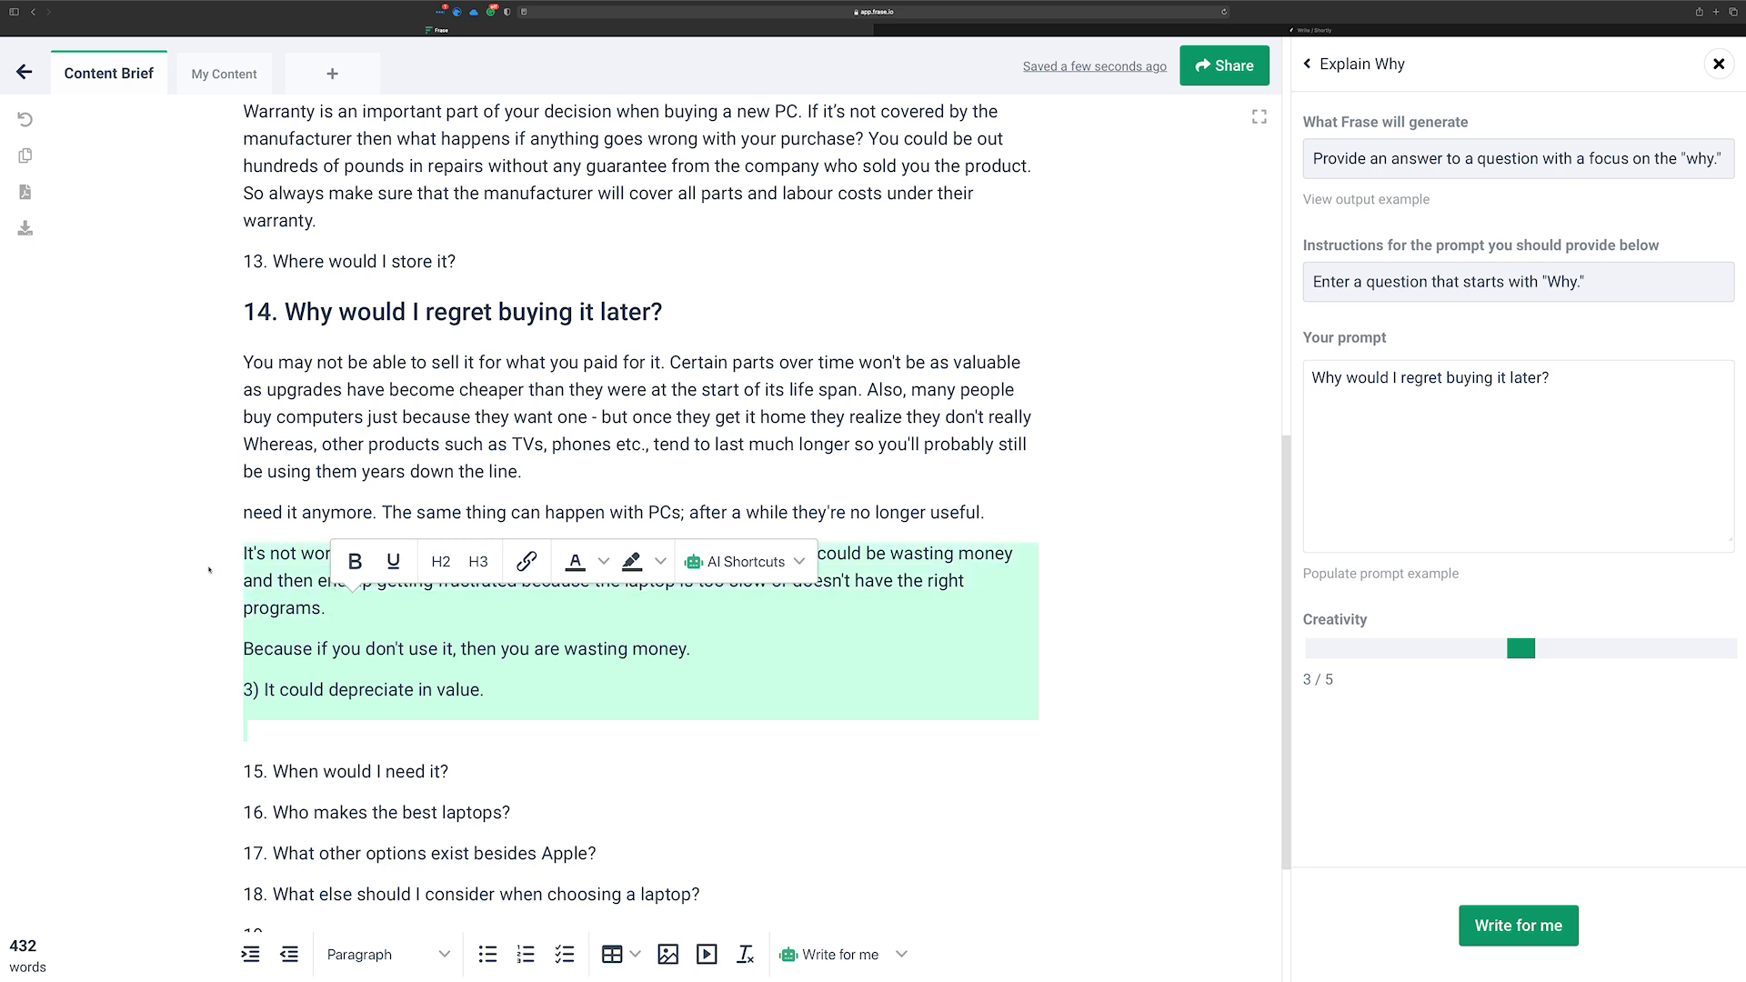
key("BackSpace")
left_click_drag(287, 542, 532, 466)
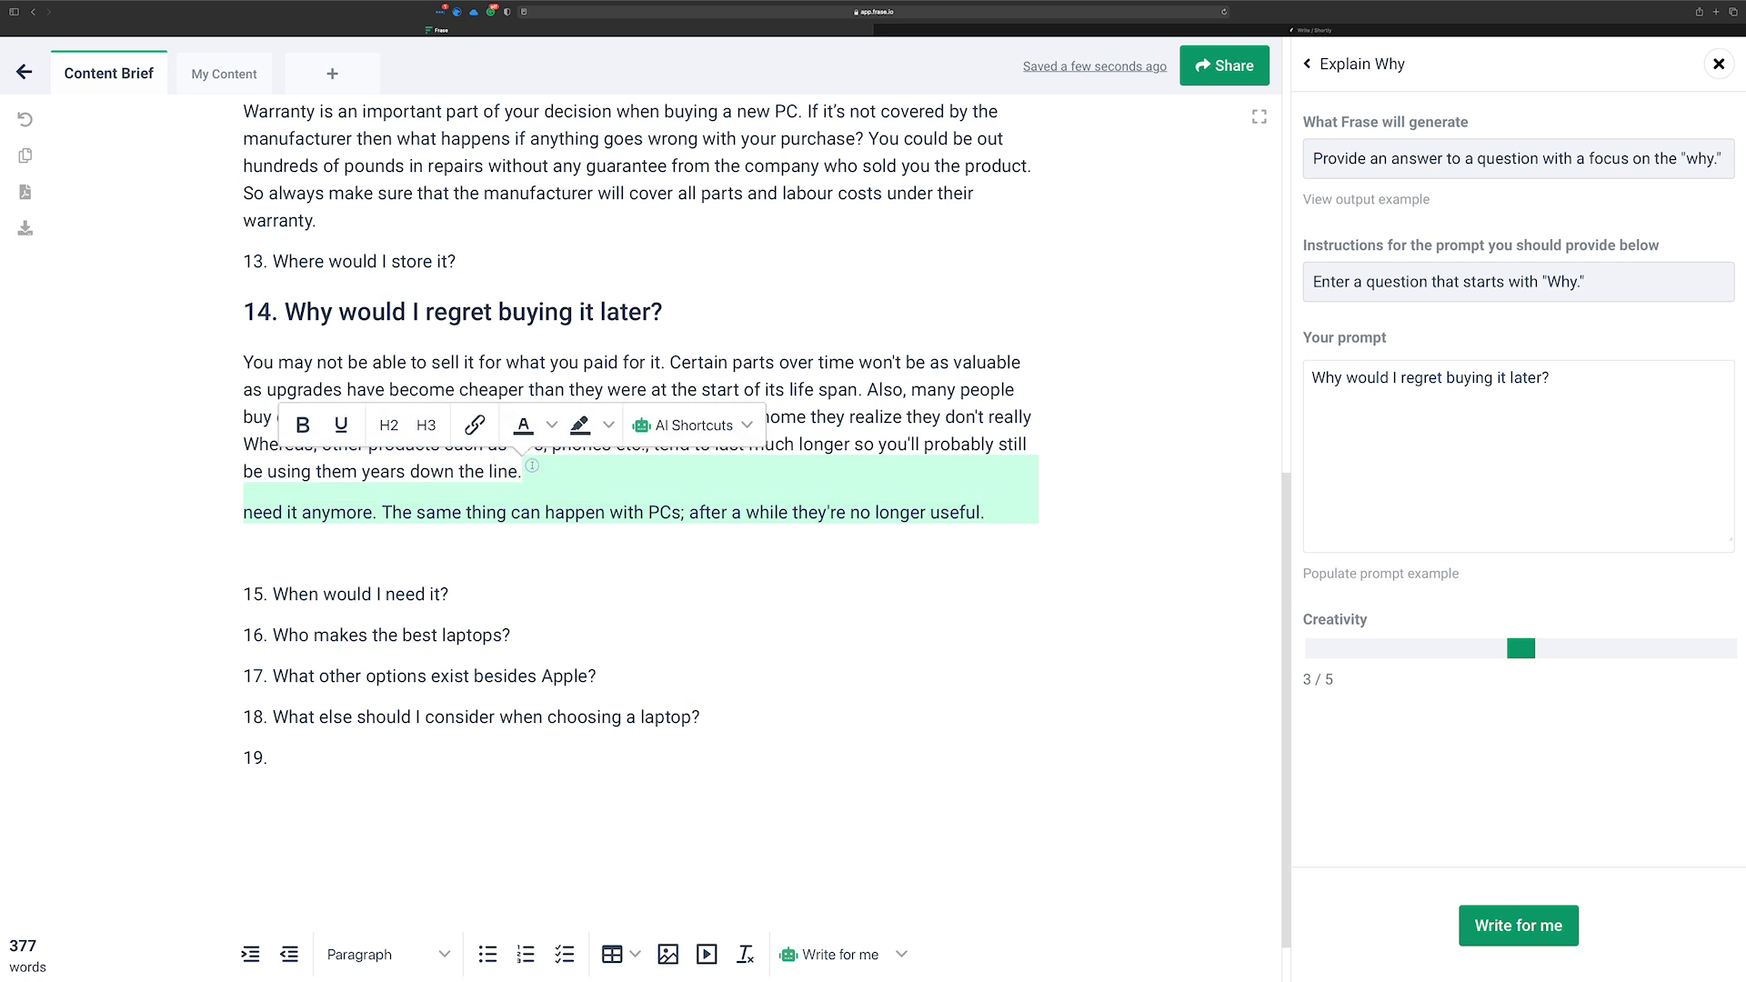
key("BackSpace")
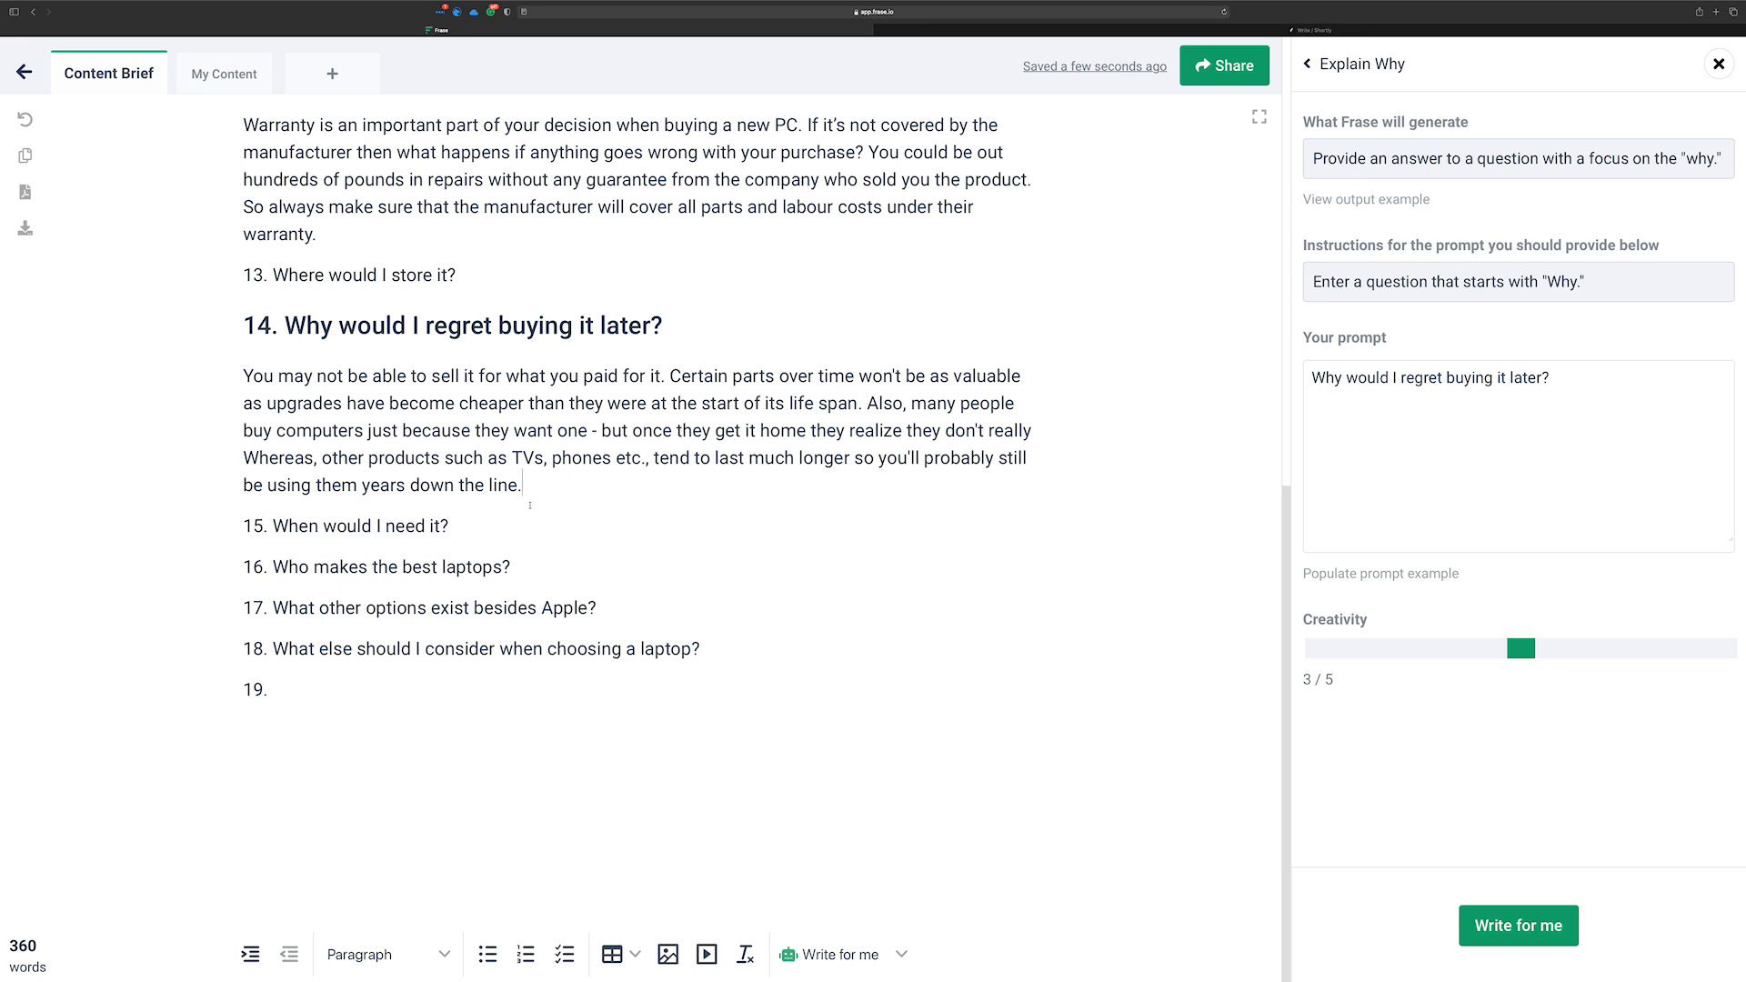
Add an empty line below question 7 about needing more than 16GB RAM and open the Feature - Benefit AI template
left_click(867, 403)
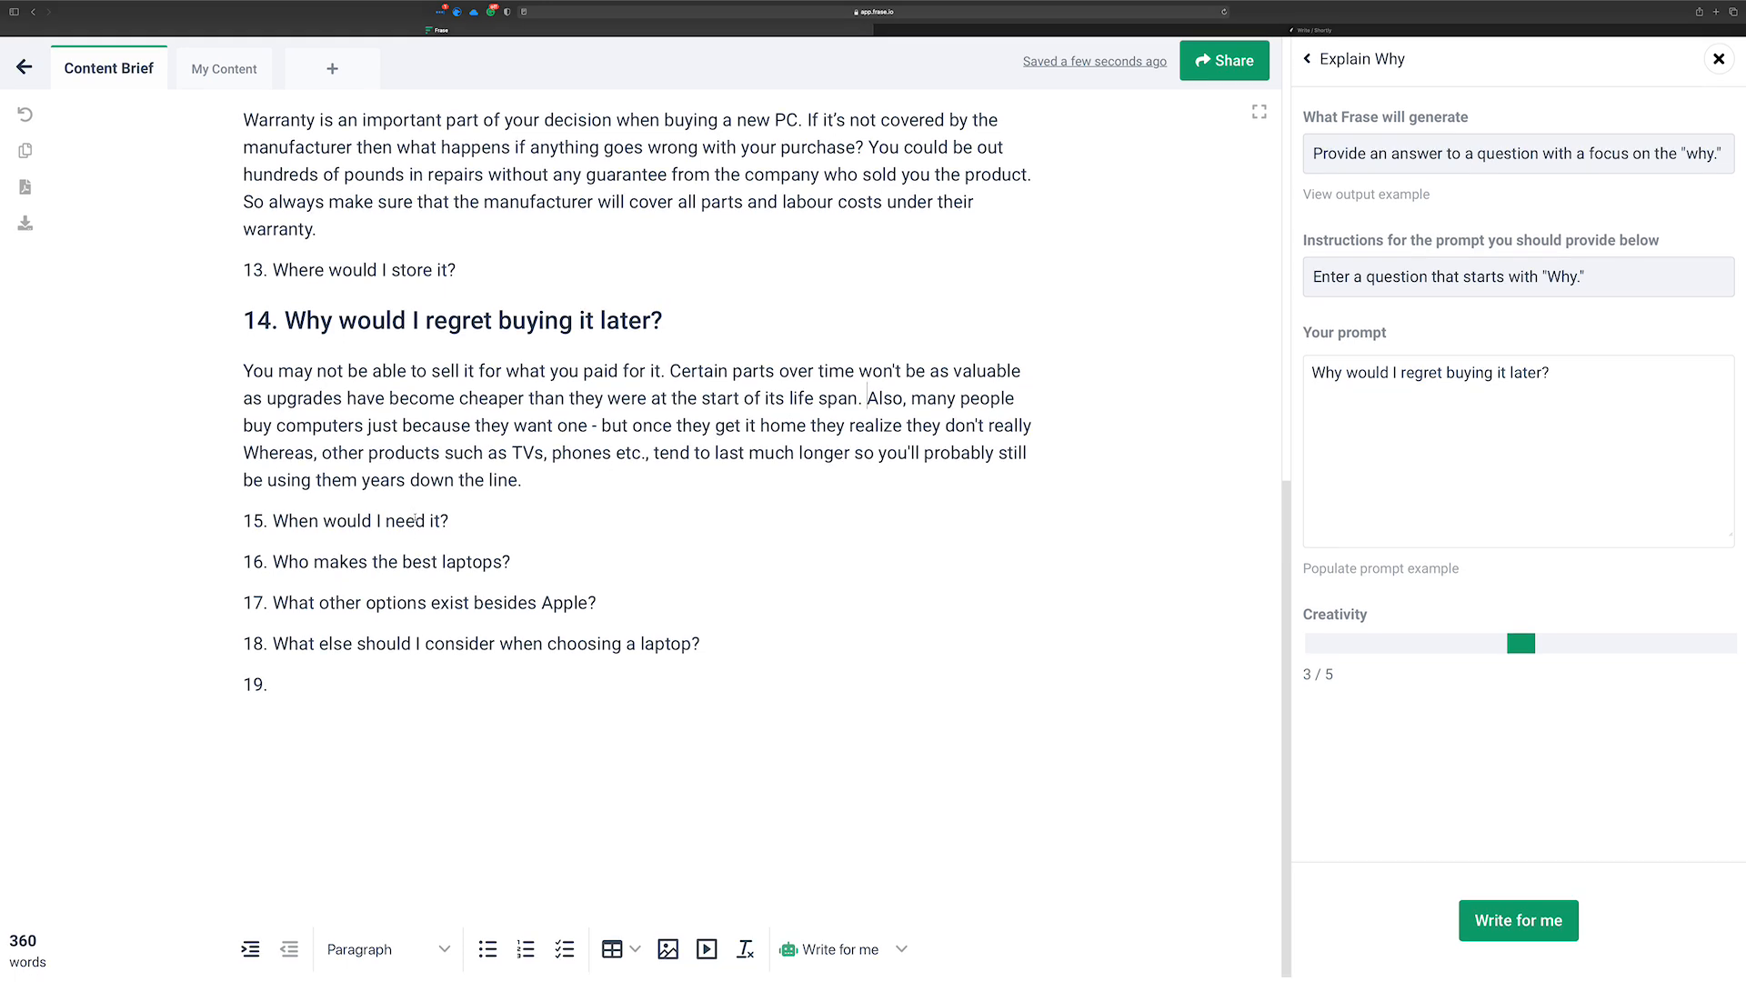
left_click(1719, 64)
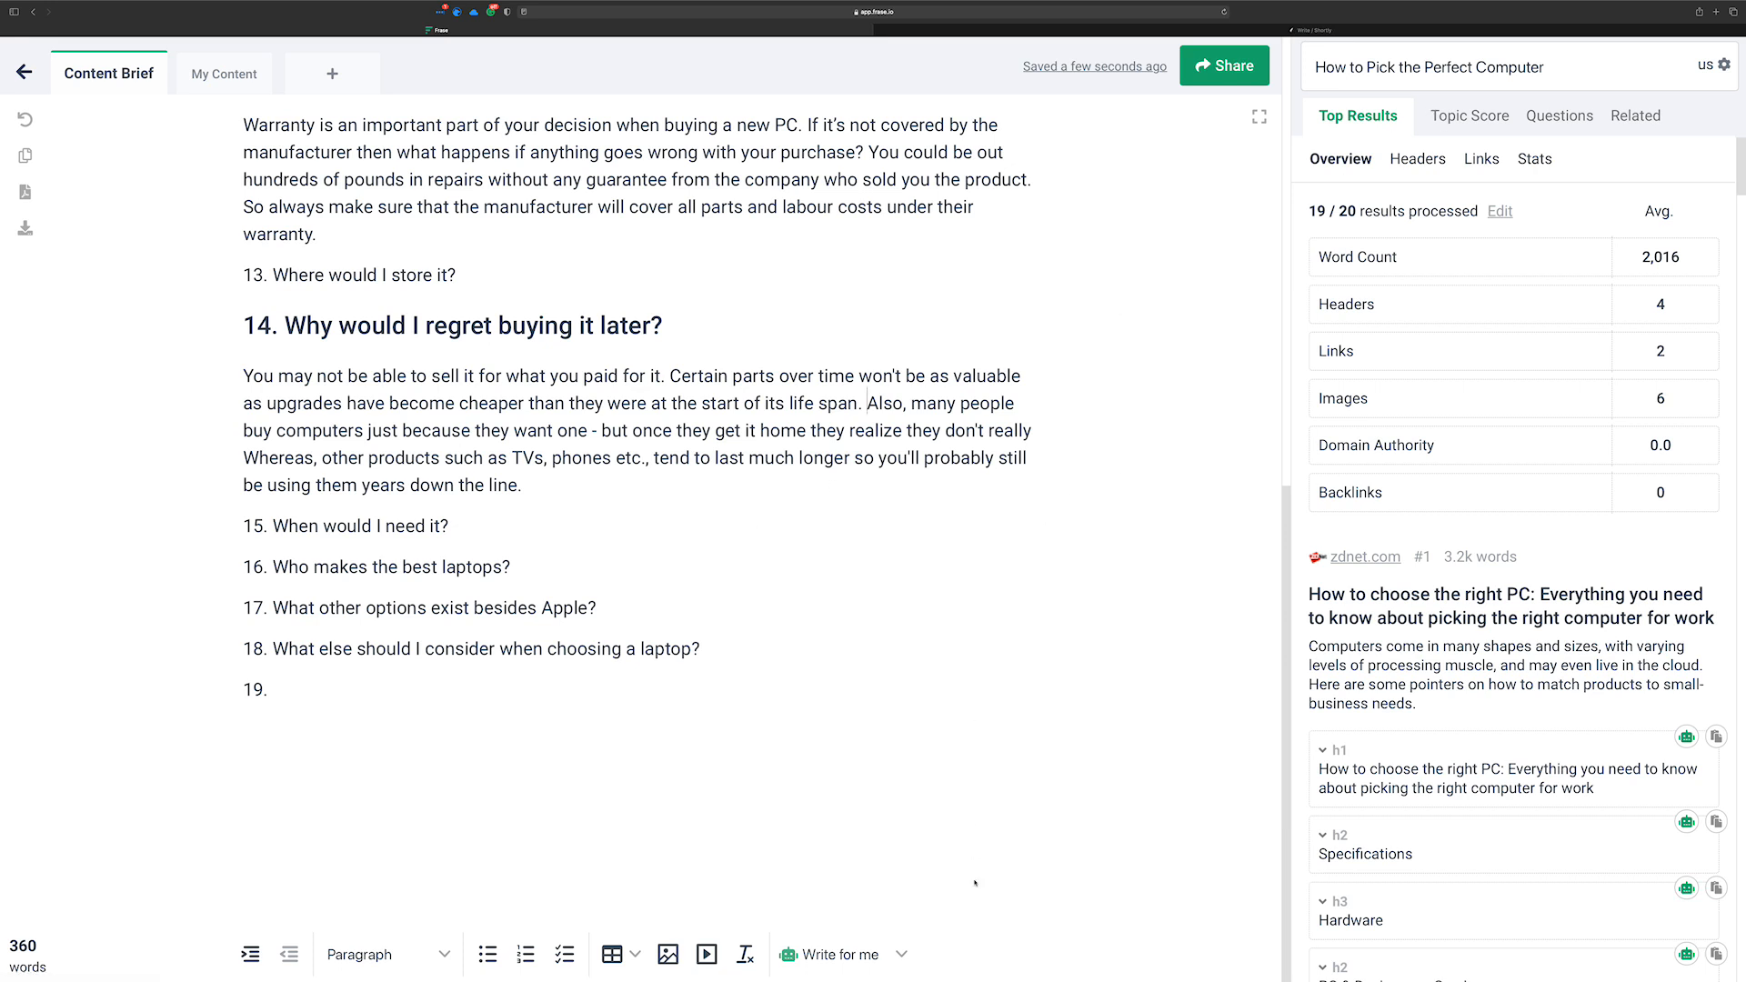
left_click(901, 954)
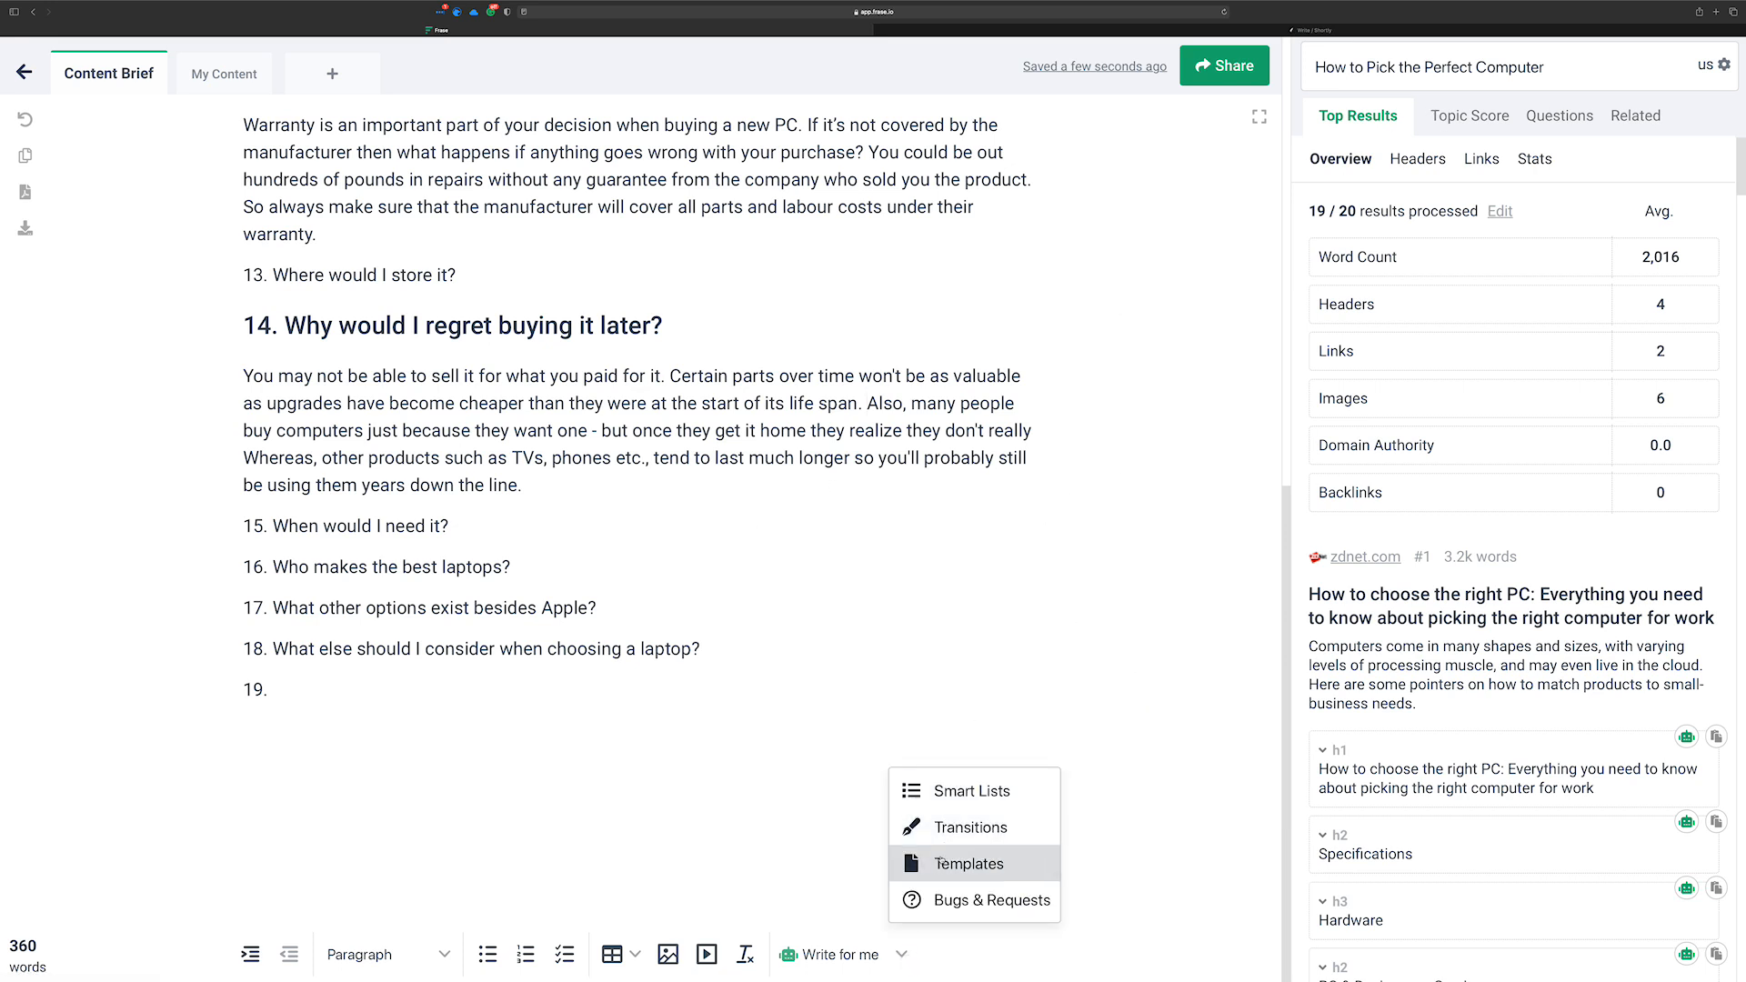
left_click(942, 859)
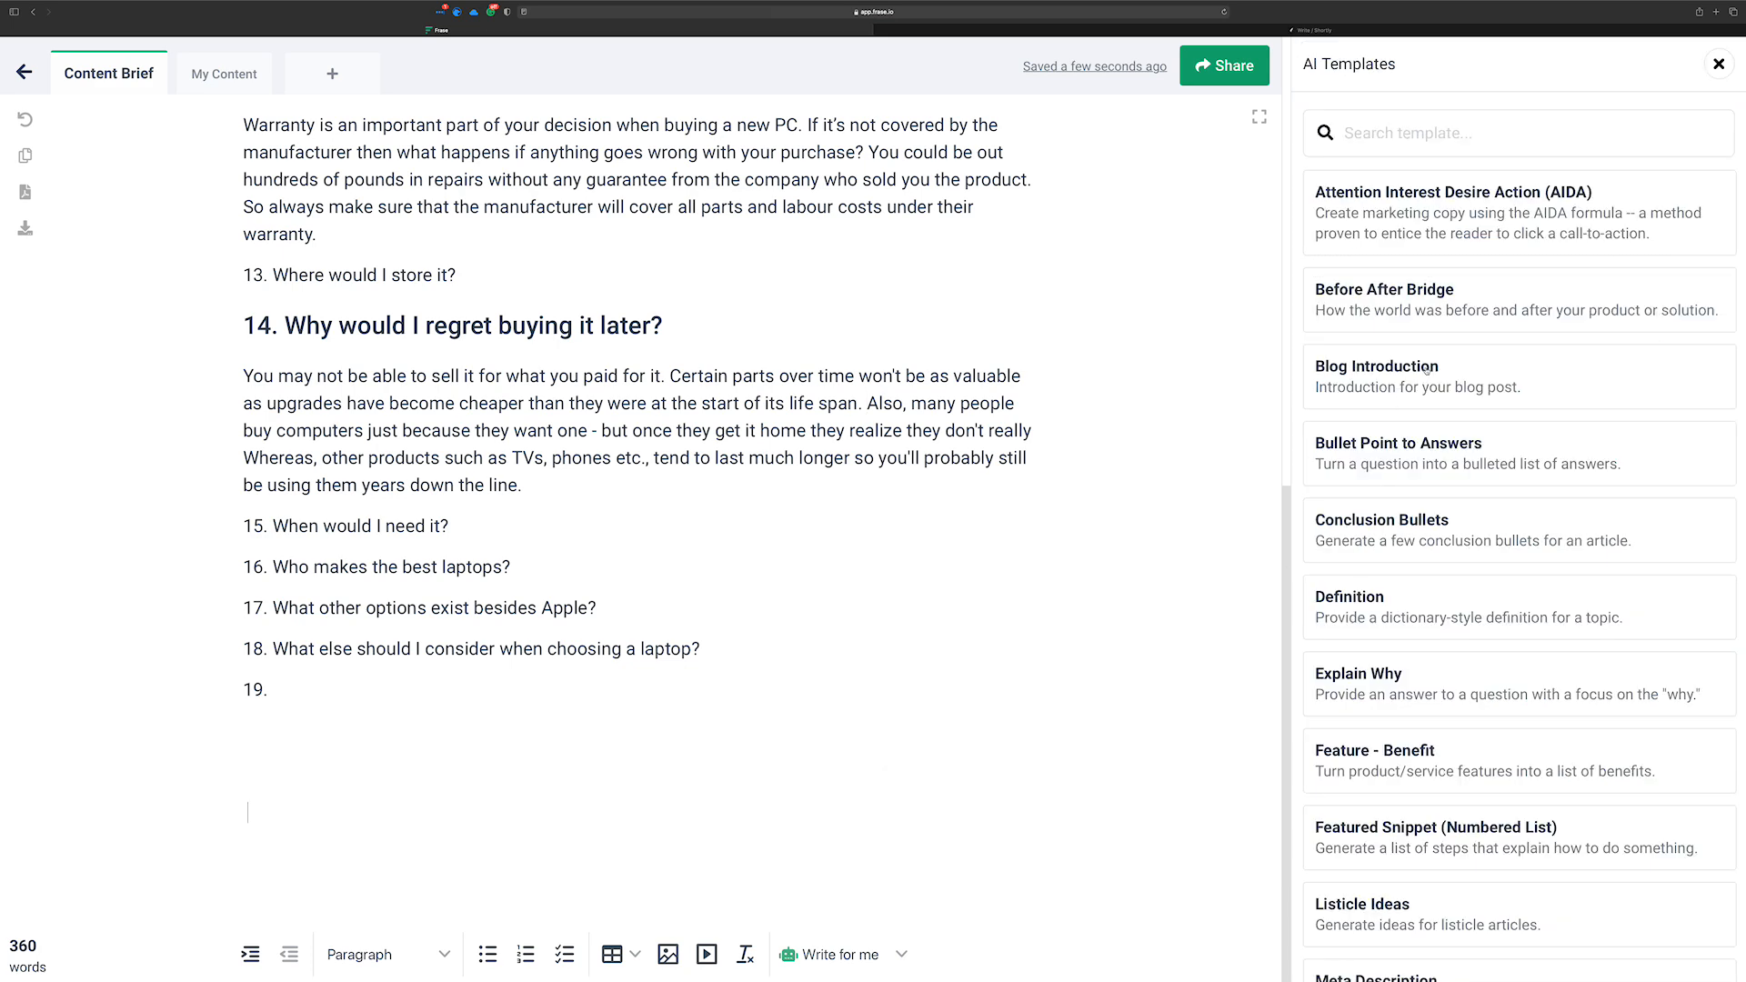
scroll(1423, 371, "down", 3)
scroll(1412, 374, "down", 2)
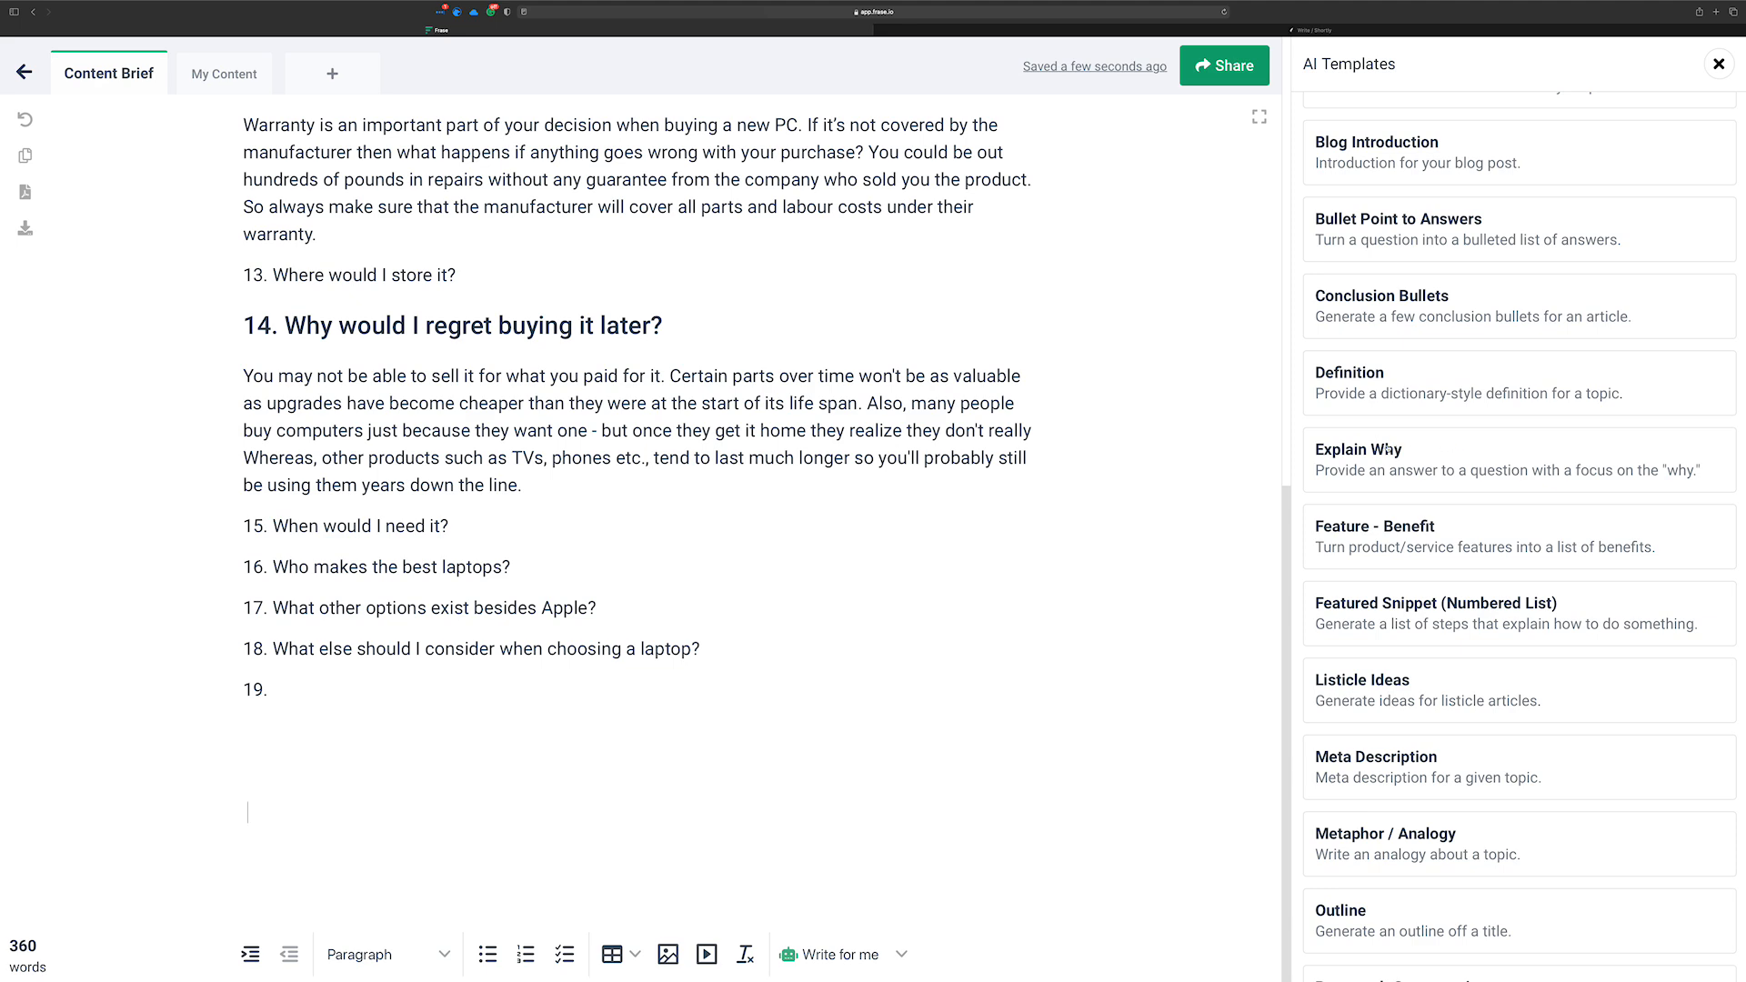
scroll(422, 361, "up", 5)
scroll(422, 367, "up", 2)
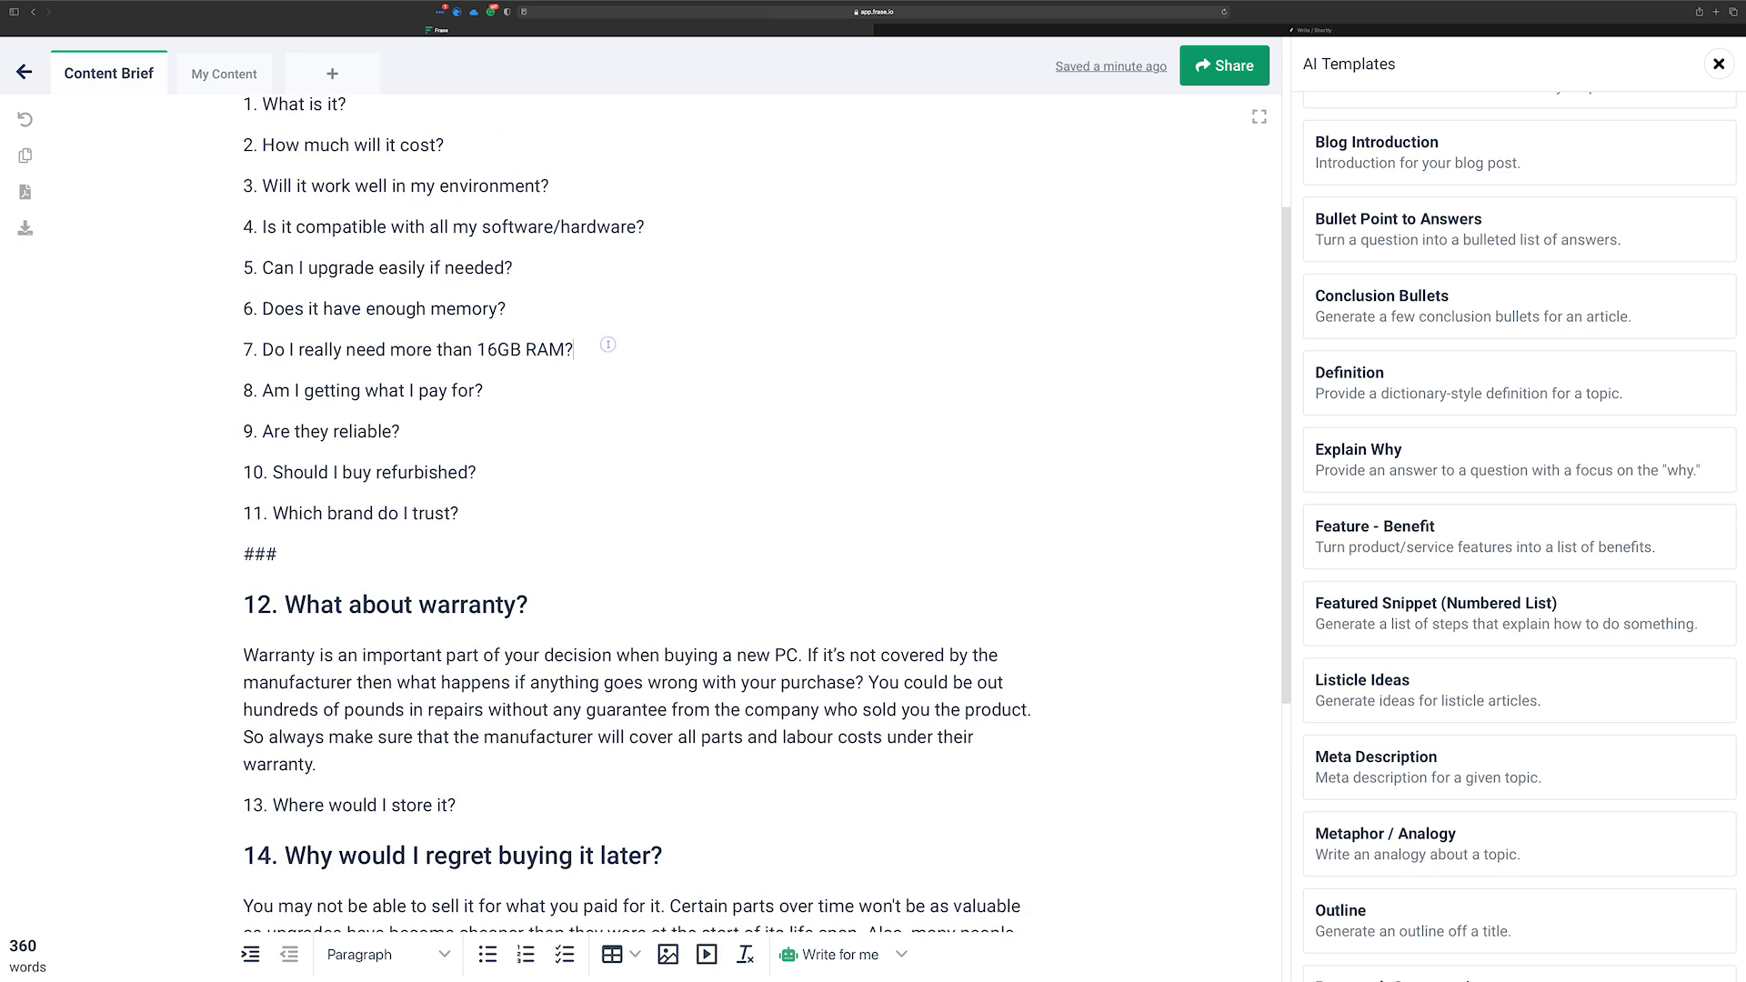
key("Return")
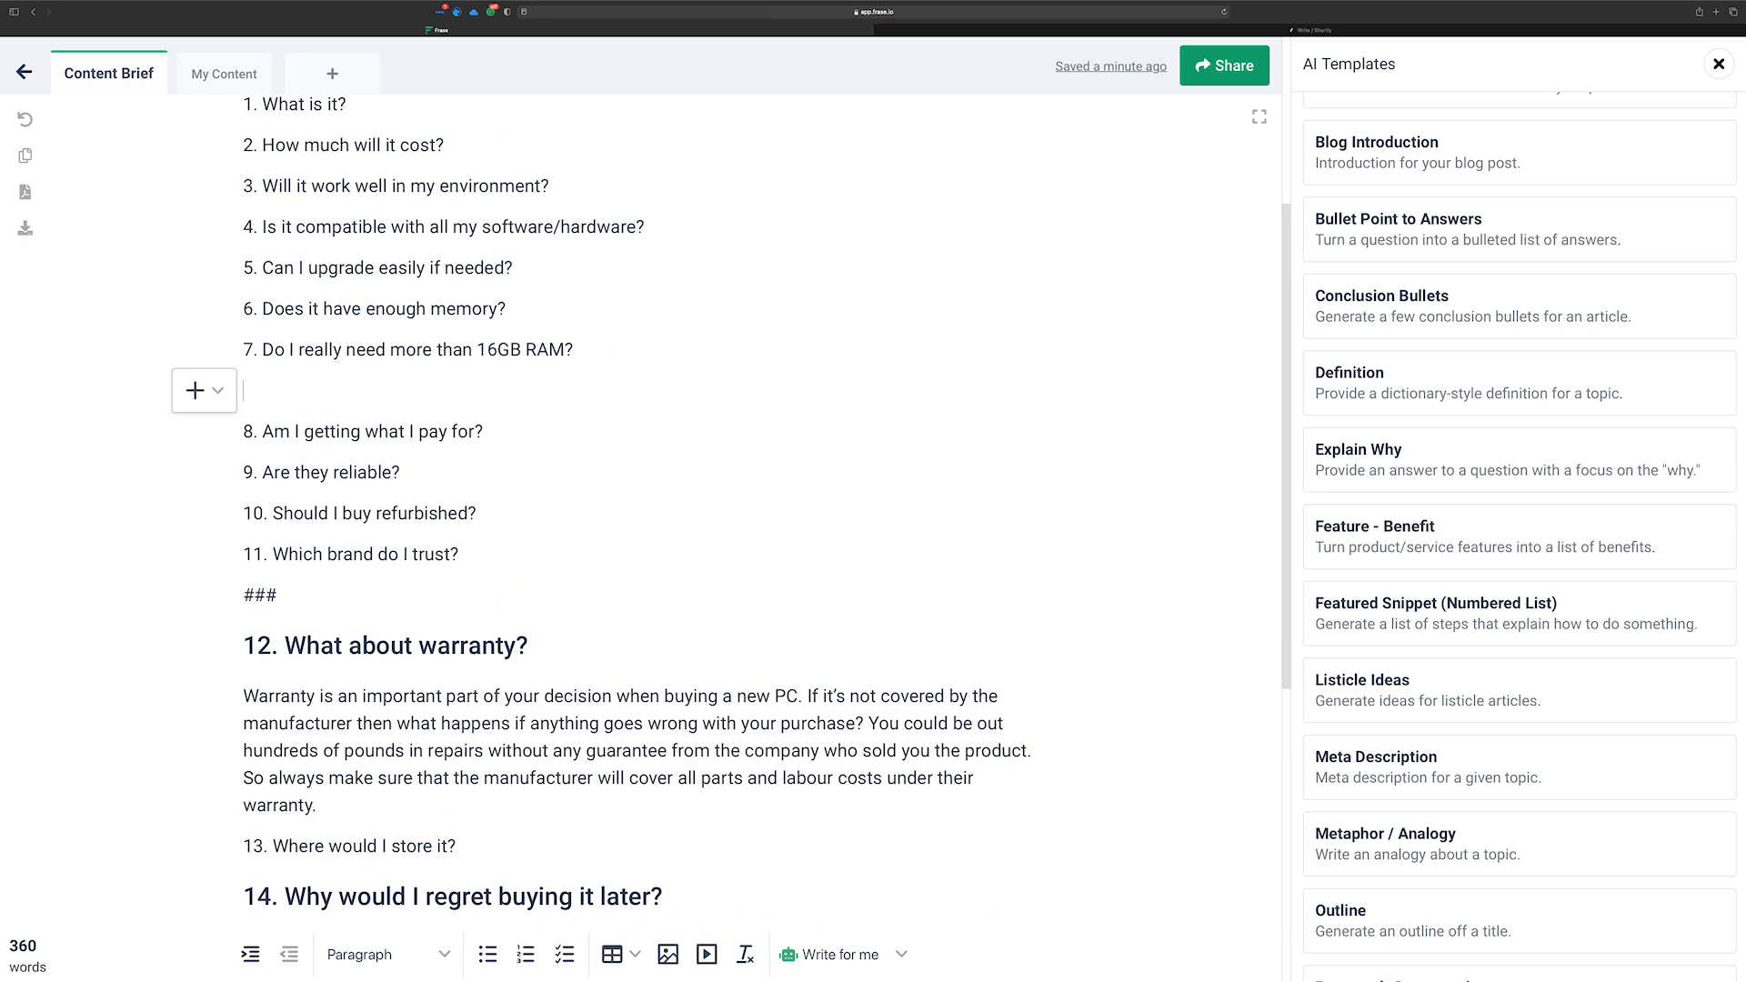
left_click(1433, 531)
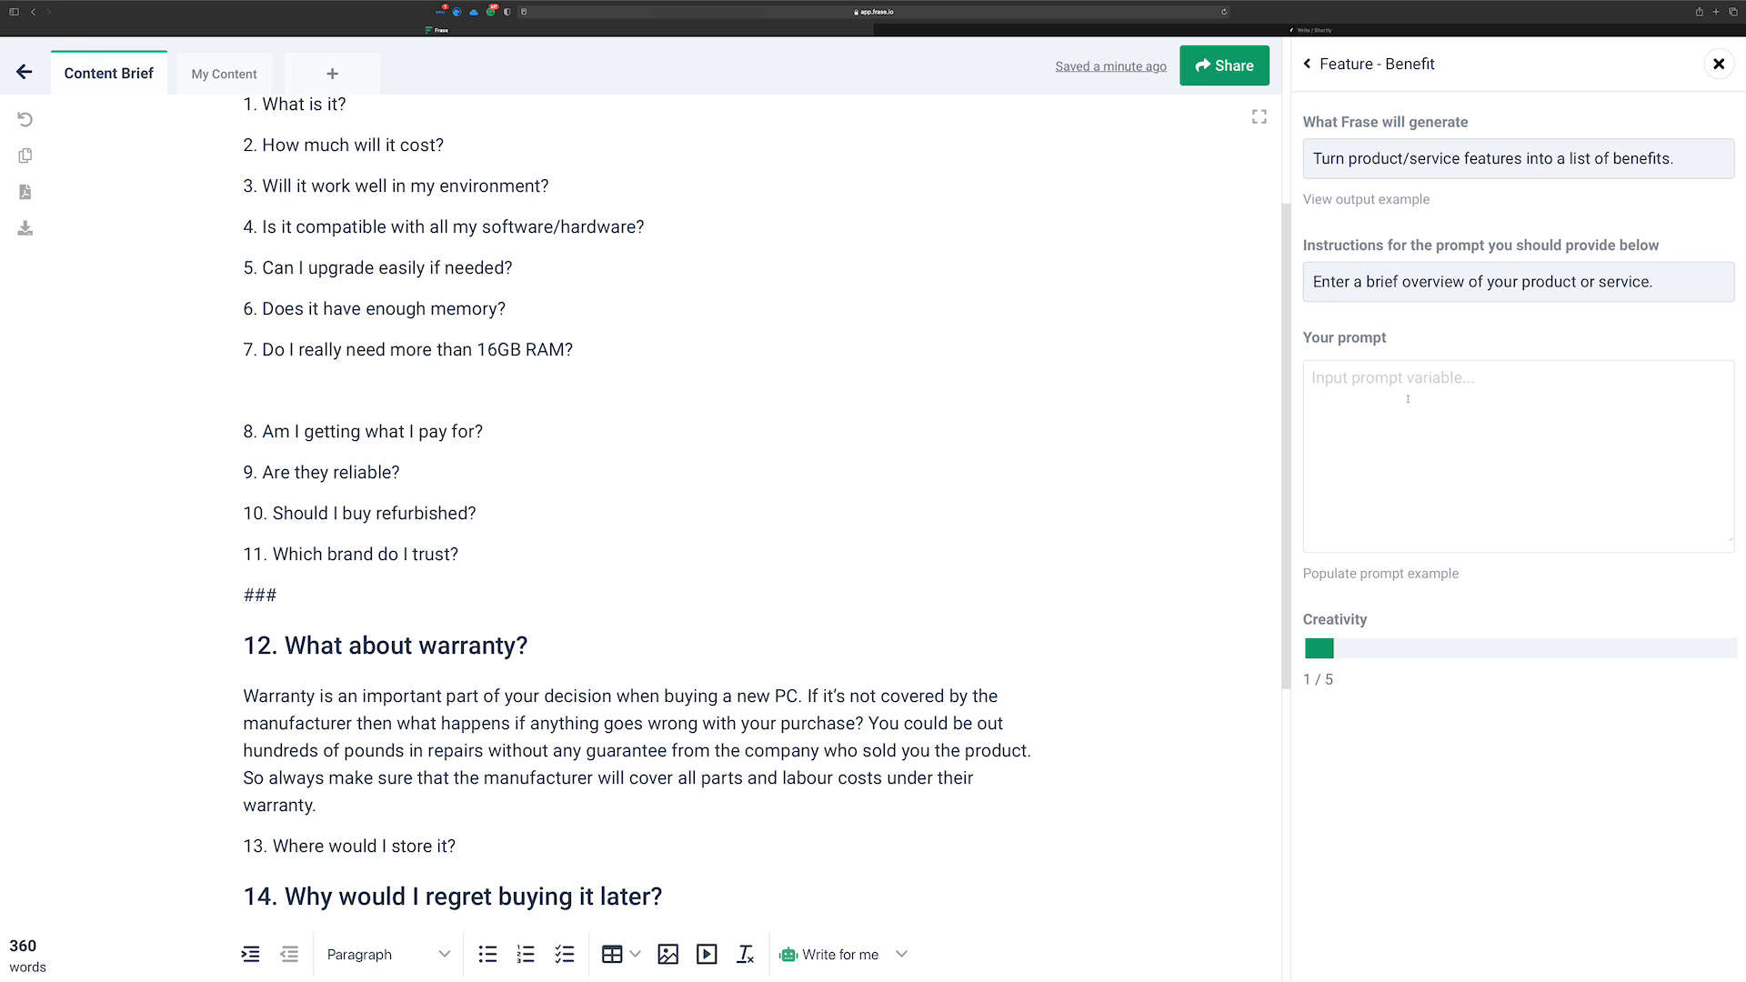
type("what are the nbe")
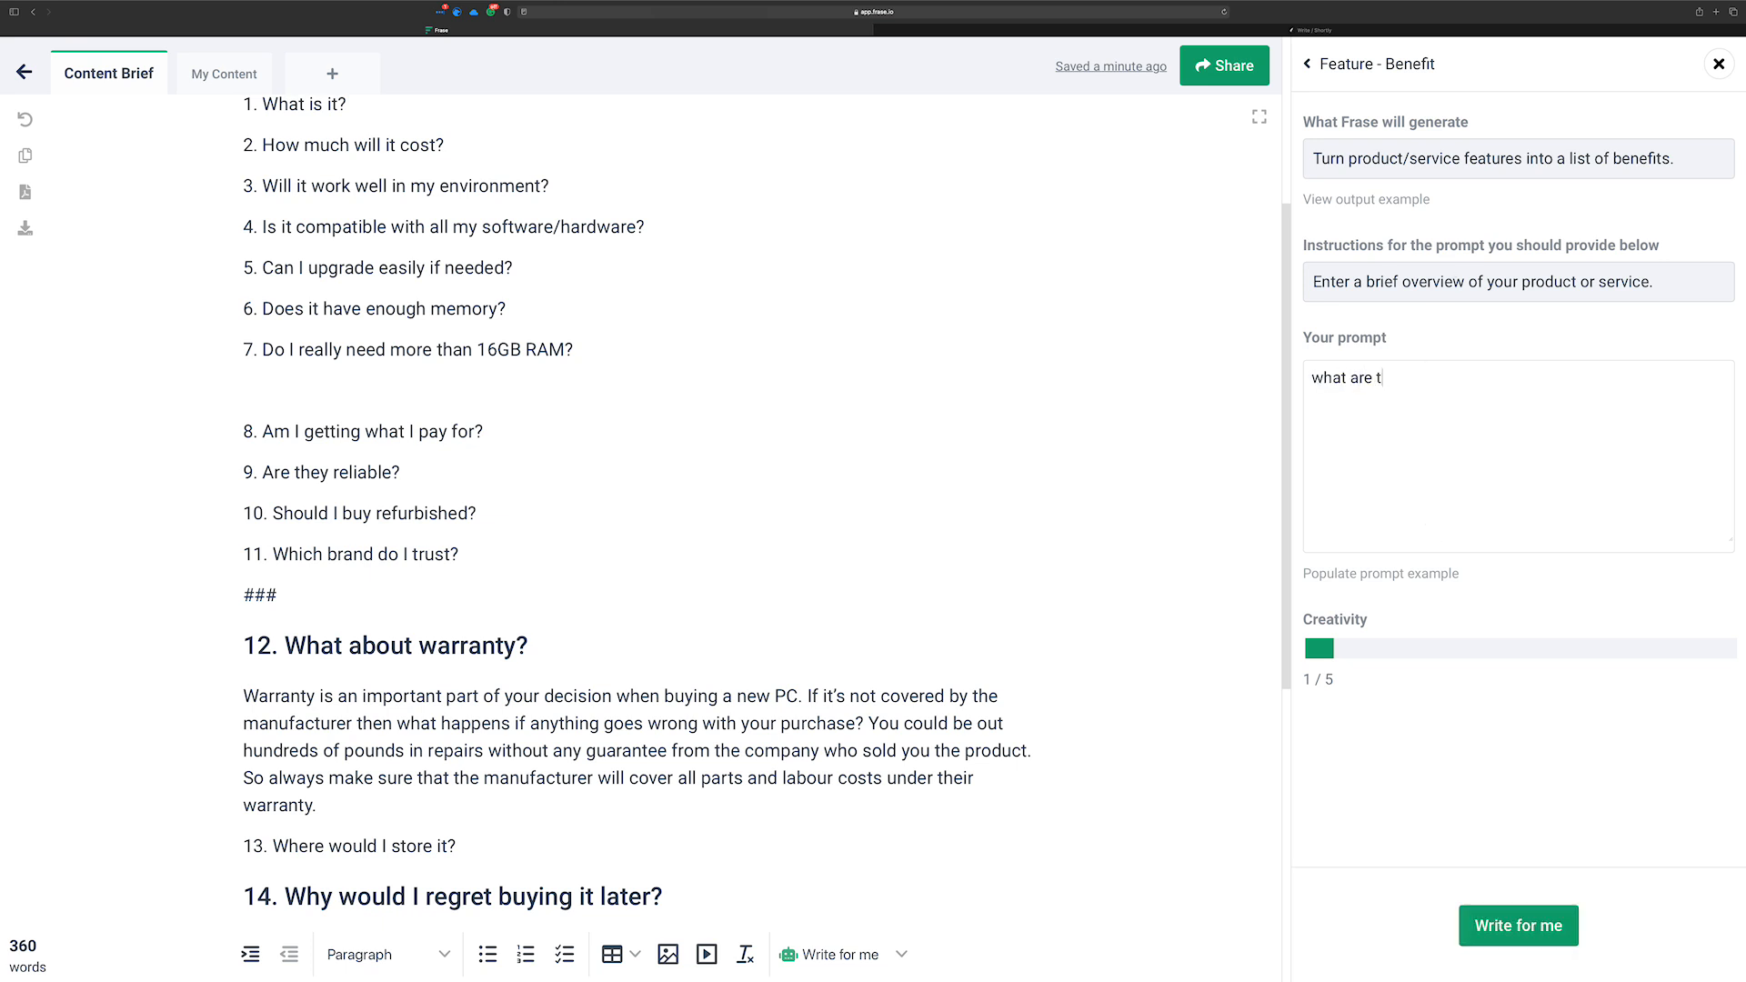
key("BackSpace")
key("BackSpace")
key("BackSpace")
key("BackSpace")
key("BackSpace")
key("BackSpace")
key("BackSpace")
key("BackSpace")
key("BackSpace")
key("BackSpace")
key("BackSpace")
key("BackSpace")
key("BackSpace")
key("BackSpace")
key("BackSpace")
key("BackSpace")
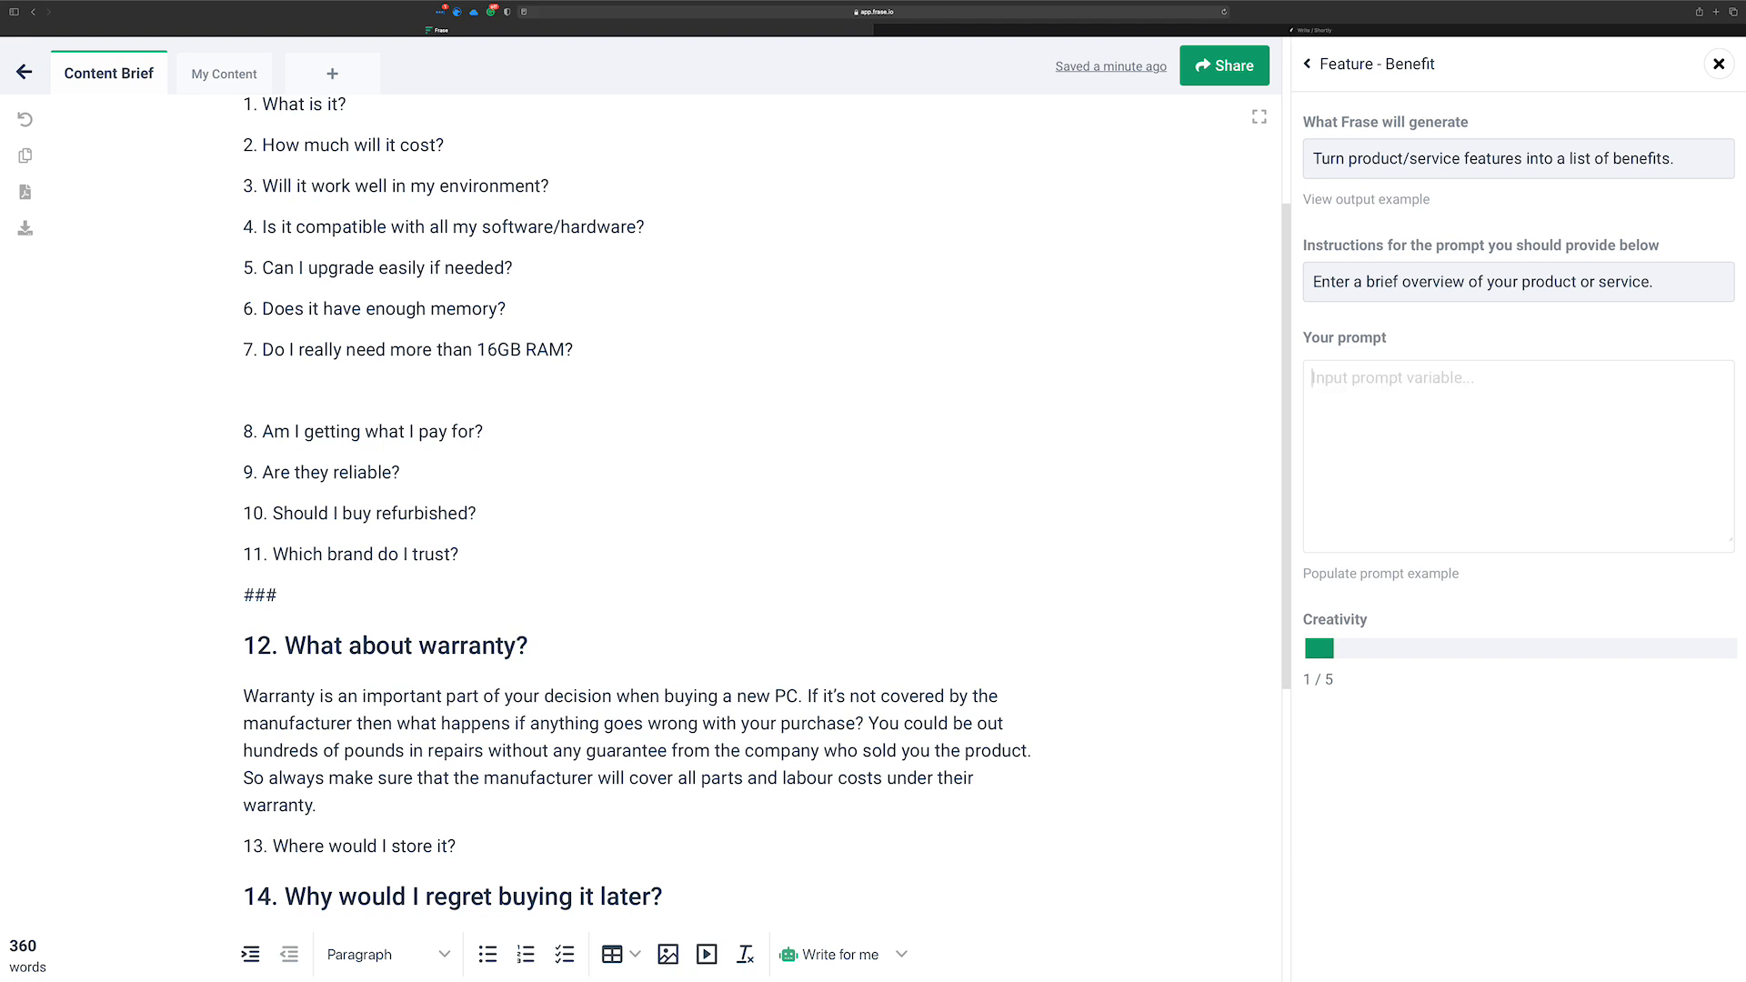
Generate a benefits list at creativity 2 from "more RAM means more power for your computer. Giving apps rooms to breath and improves the performance overall."
type("more ram")
key("BackSpace")
key("BackSpace")
key("BackSpace")
type("RAM means more")
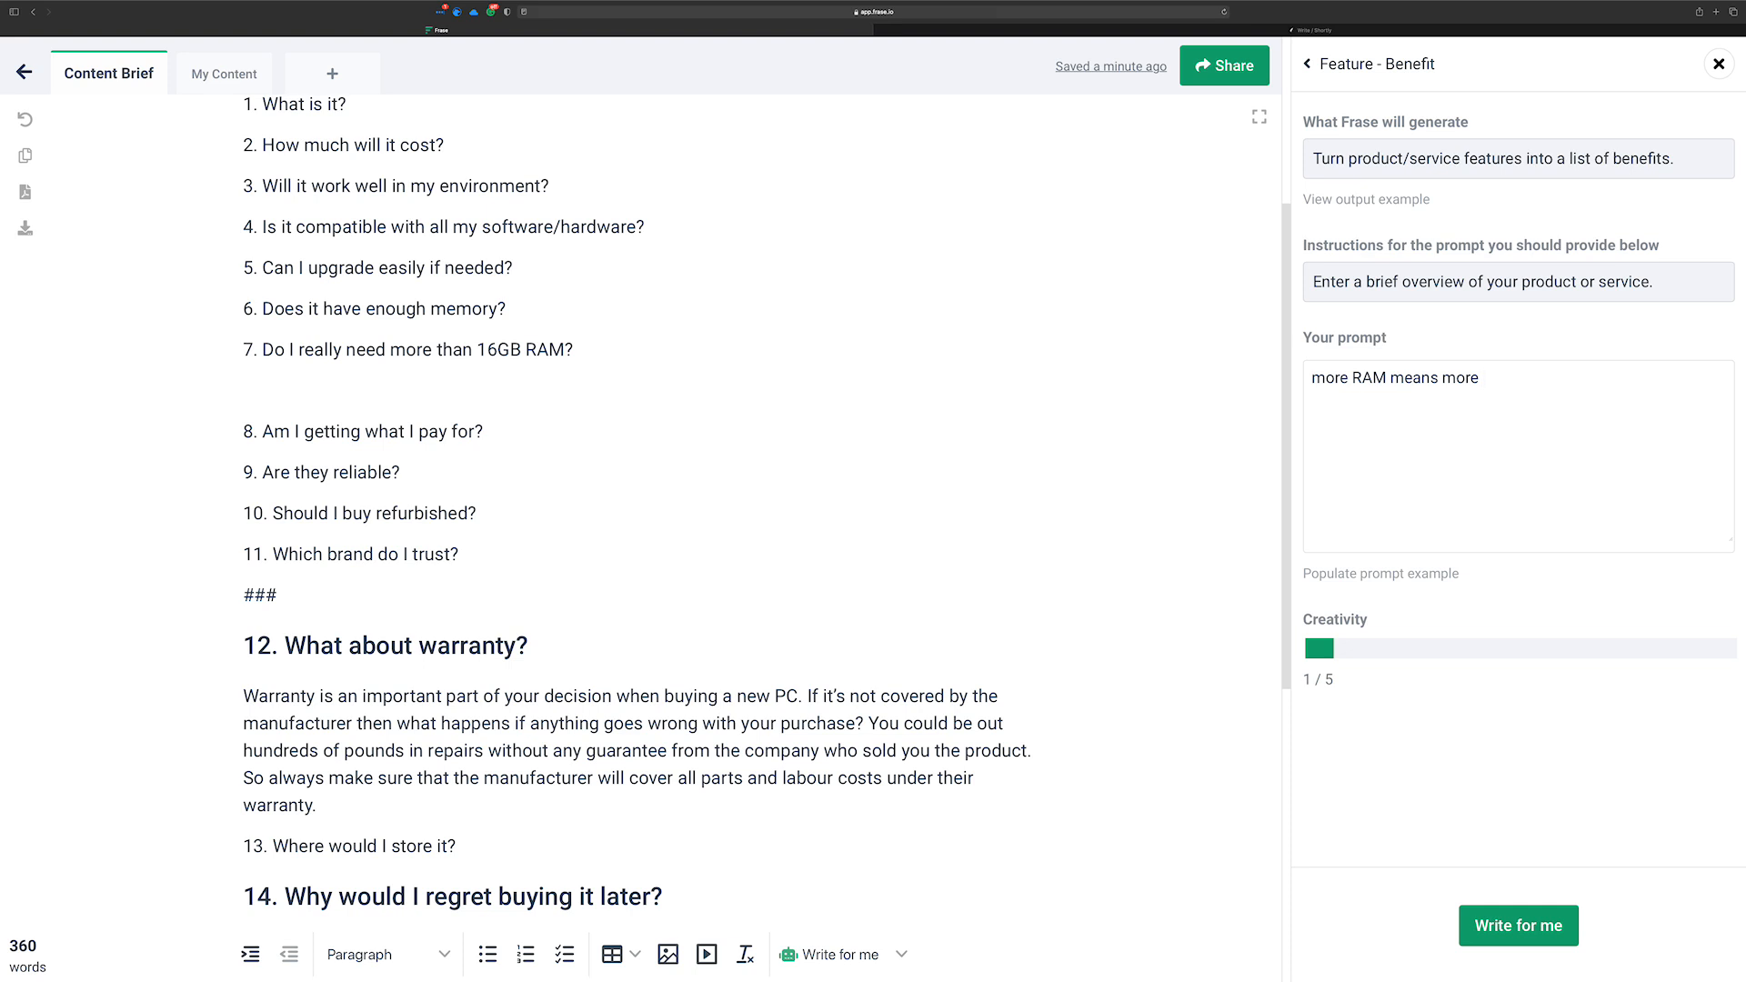
type("power for your")
type(" computer. ")
type("Giving a")
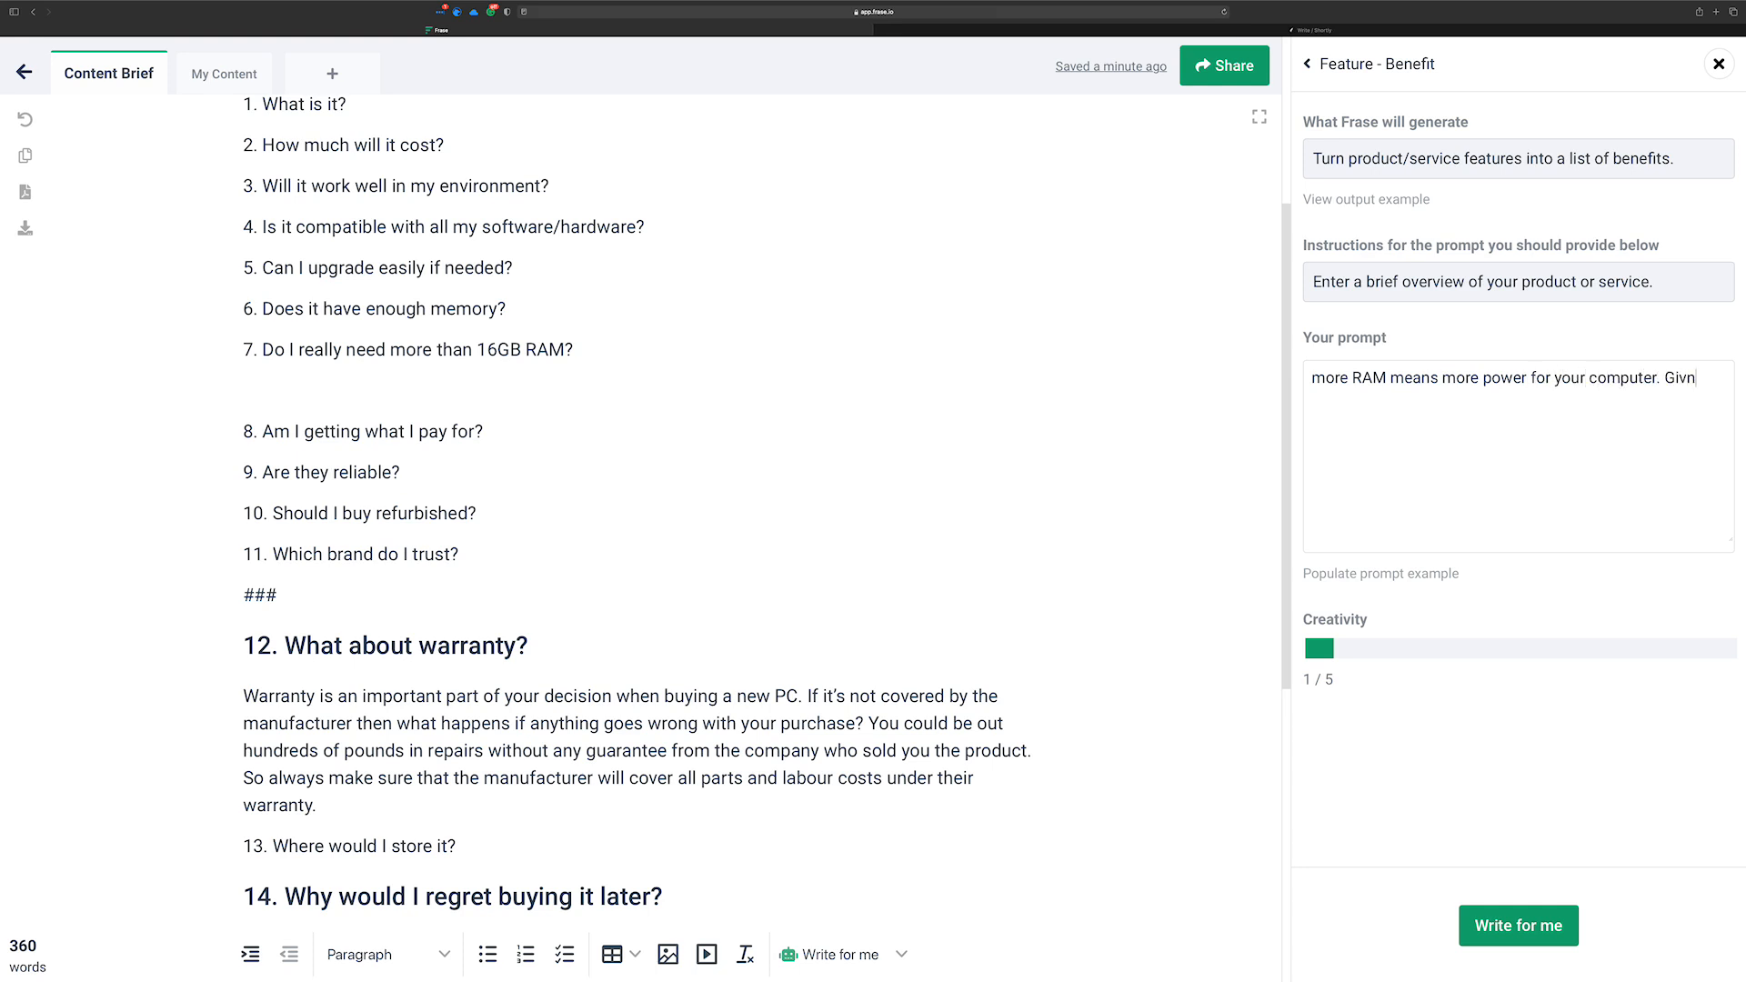
type("pps rooms to breath and load")
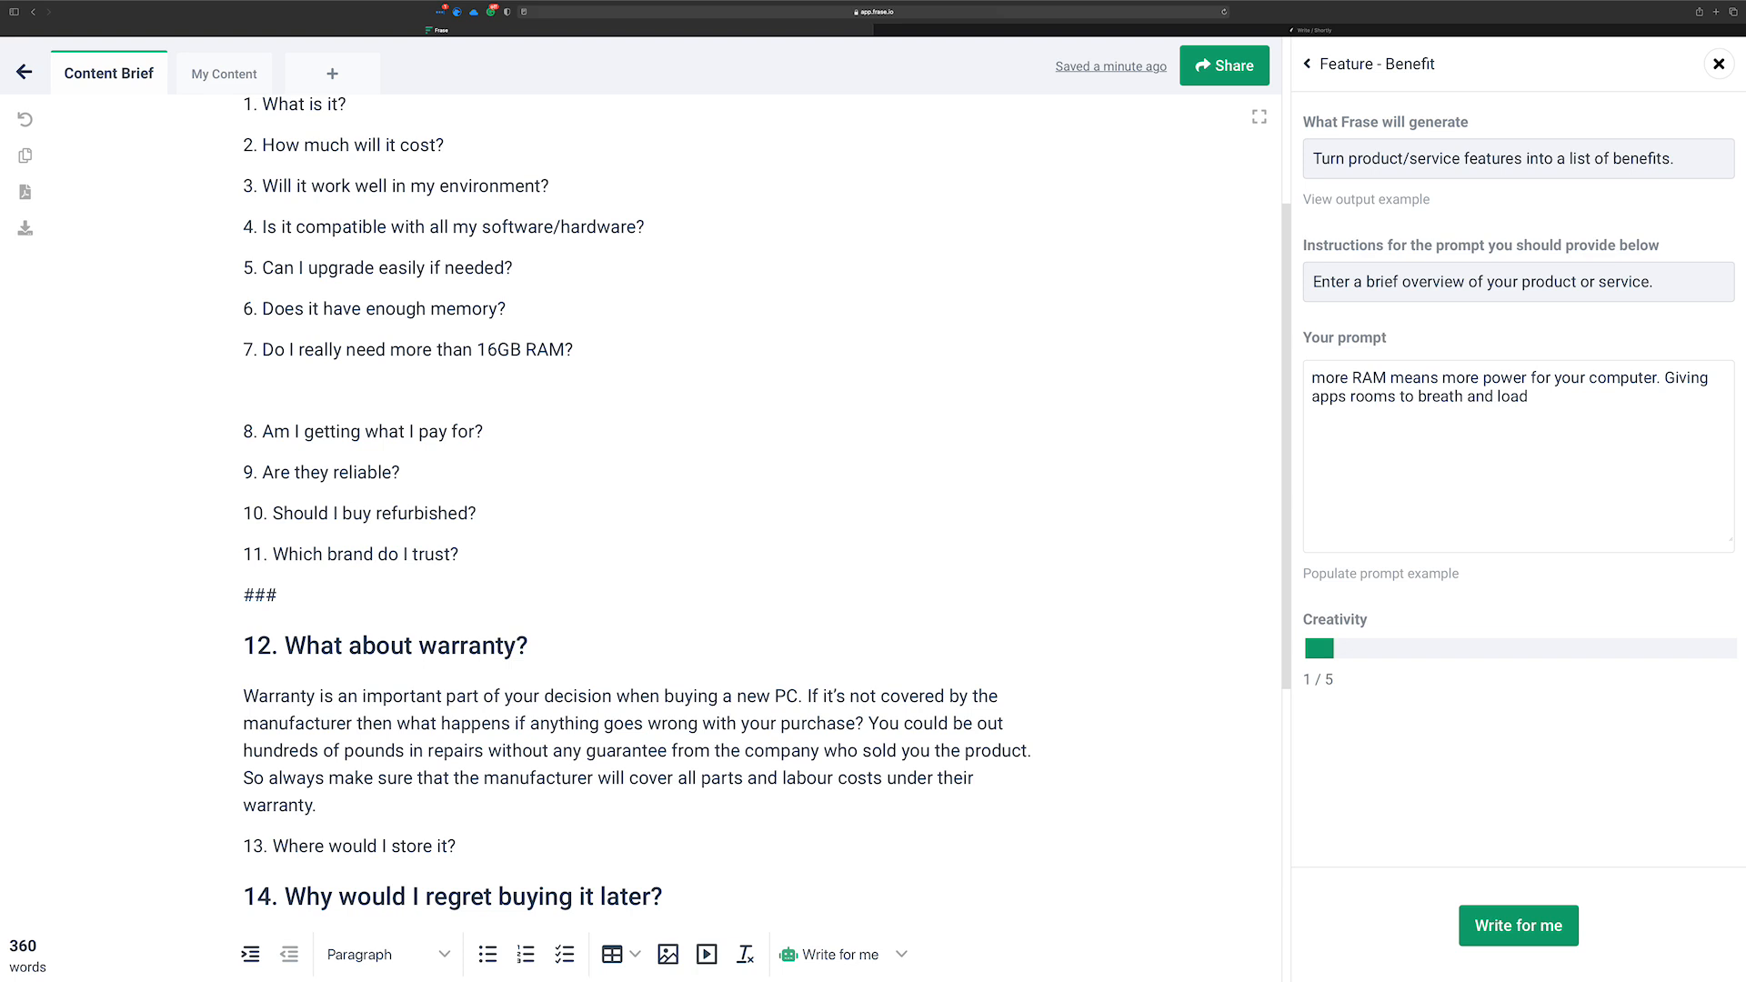
key("BackSpace")
key("BackSpace")
key("BackSpace")
key("BackSpace")
type("improves the performance overall.")
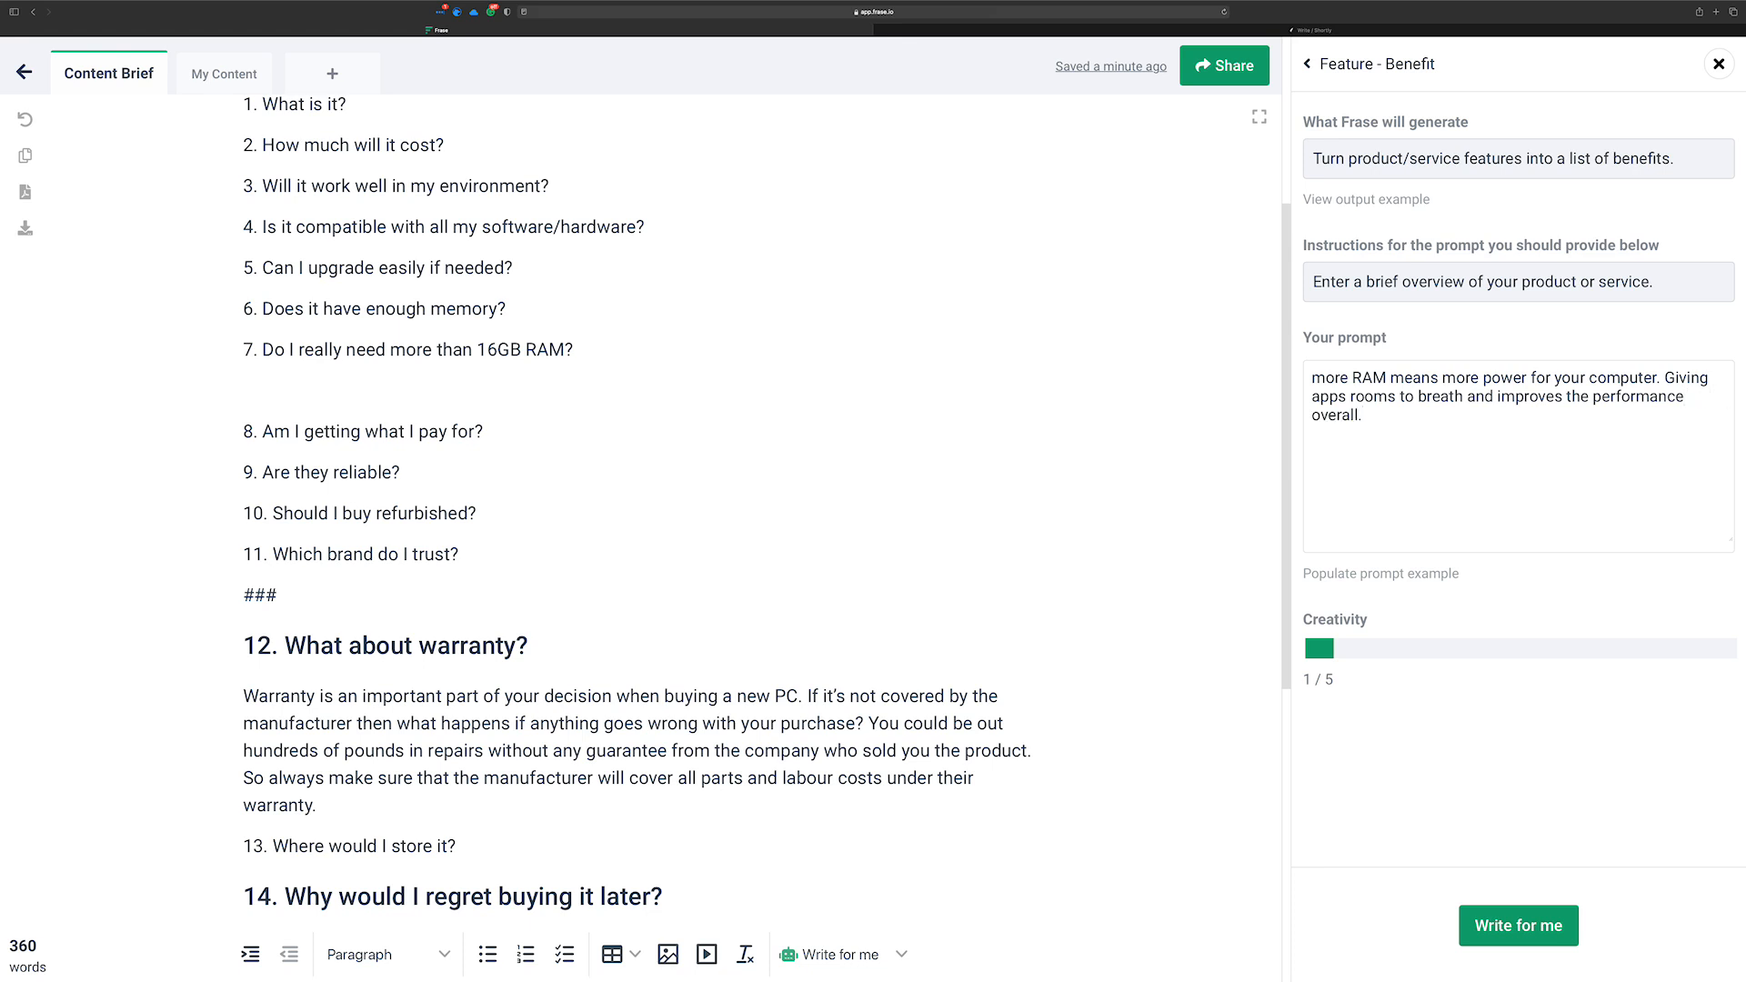
left_click_drag(1341, 657, 1420, 650)
left_click(1527, 927)
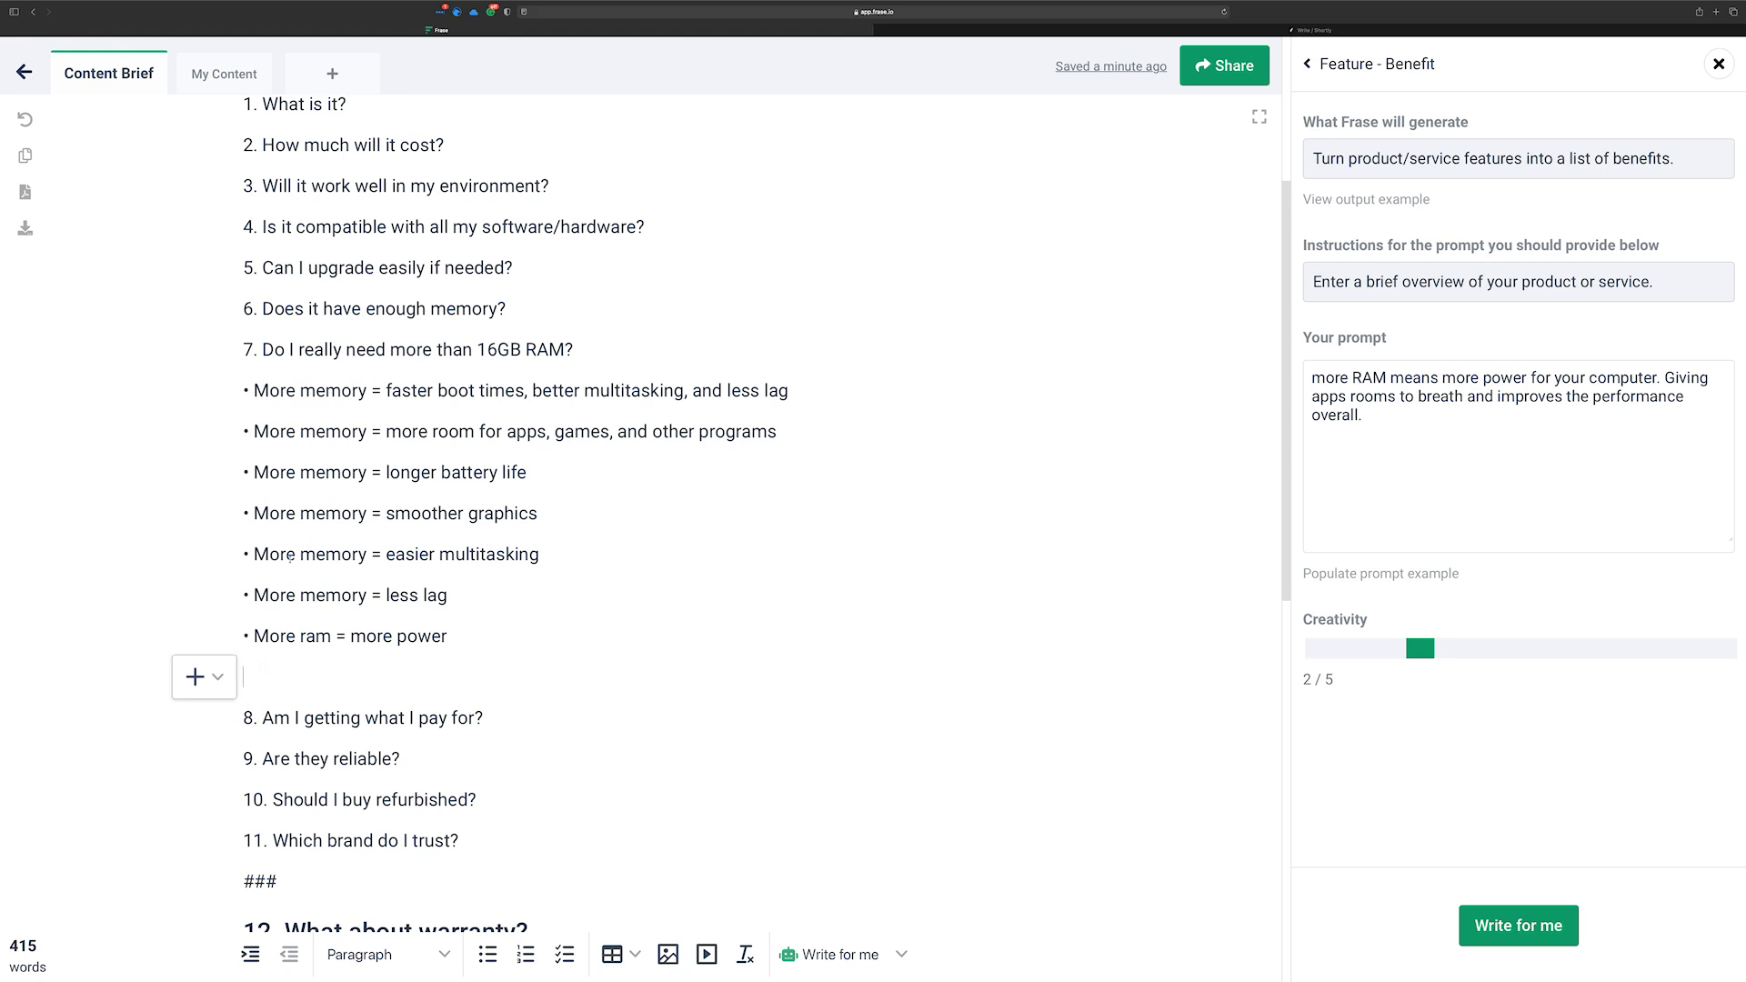
Try to format the generated lines from "faster boot times" to "More ram = more power" as a bulleted list
left_click_drag(463, 634, 223, 393)
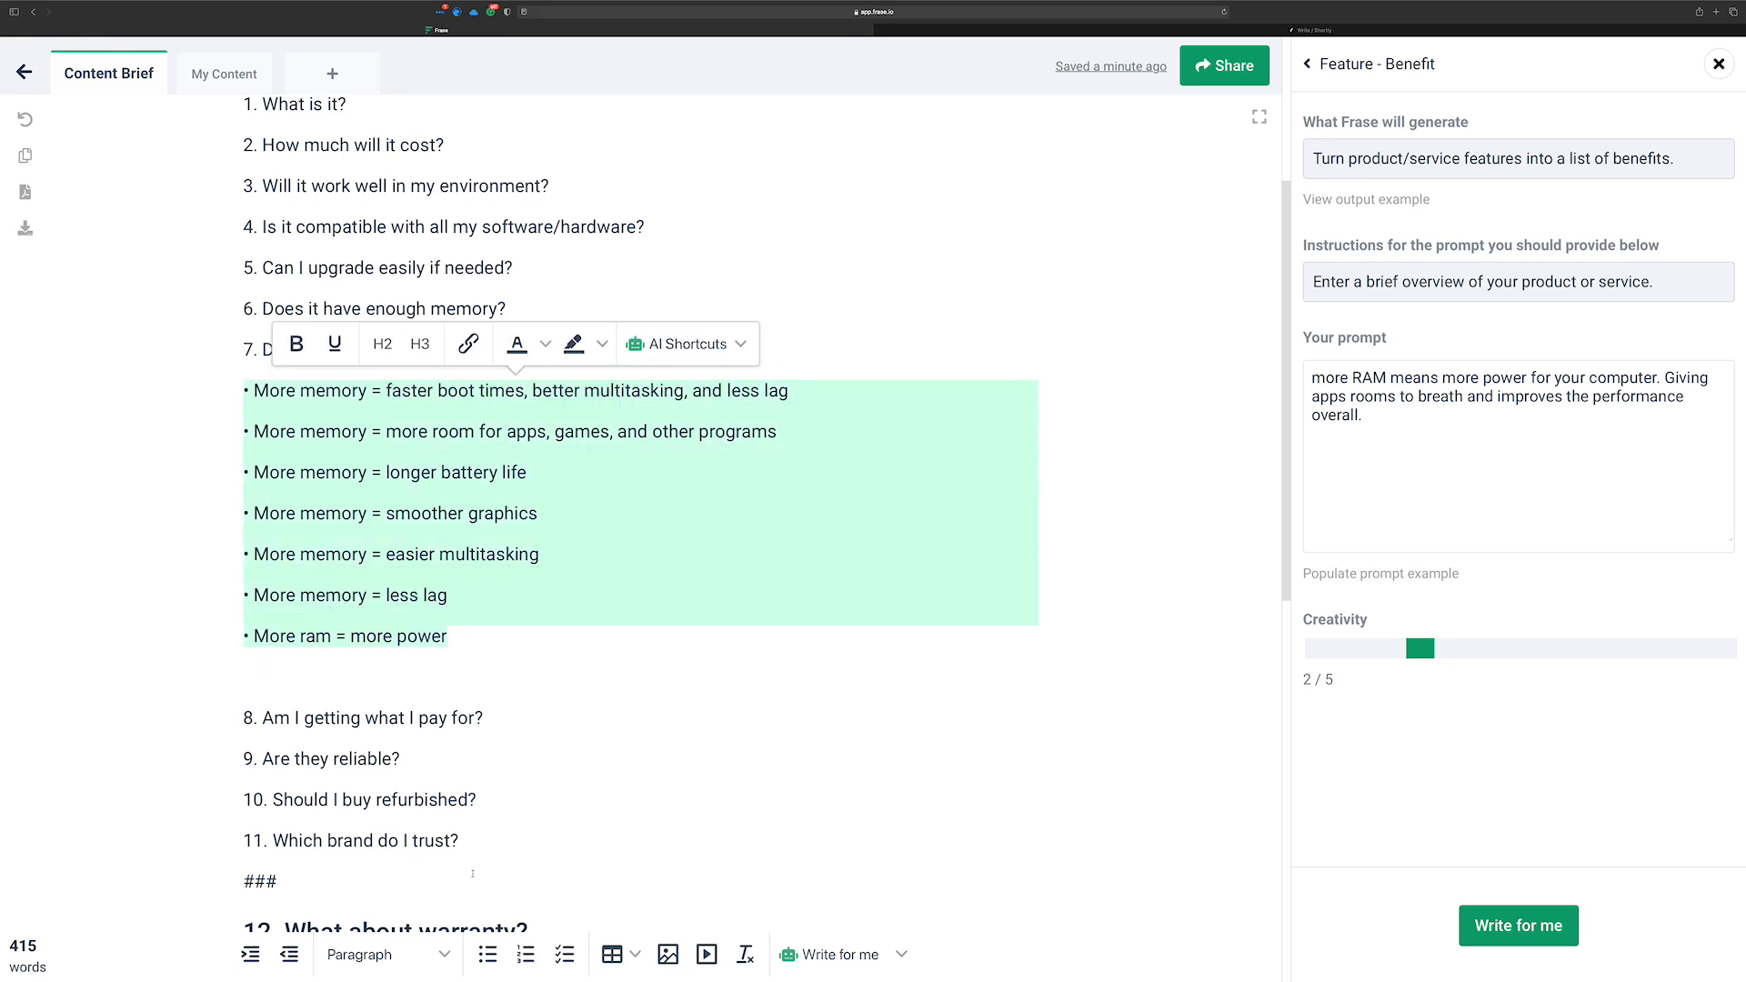
left_click(488, 955)
left_click(488, 955)
left_click(465, 616)
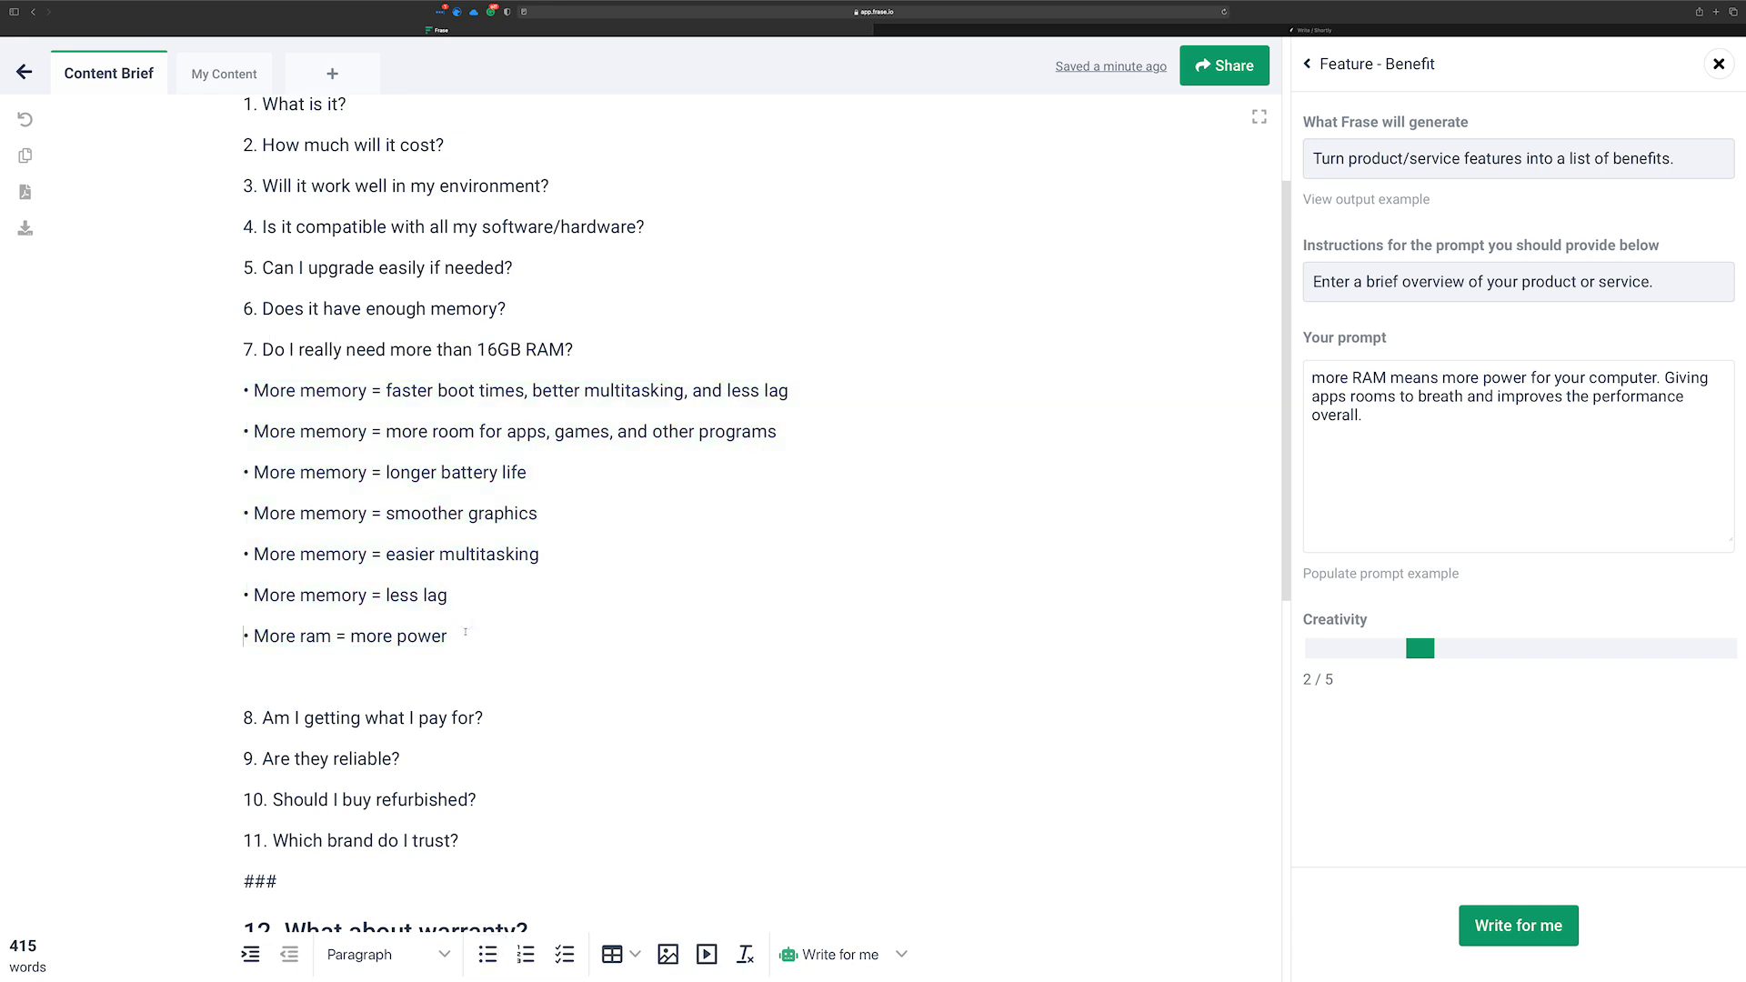
key("shift+Up")
key("shift+Up")
key("shift+Up")
key("shift+Up")
key("shift+Up")
key("shift+Up")
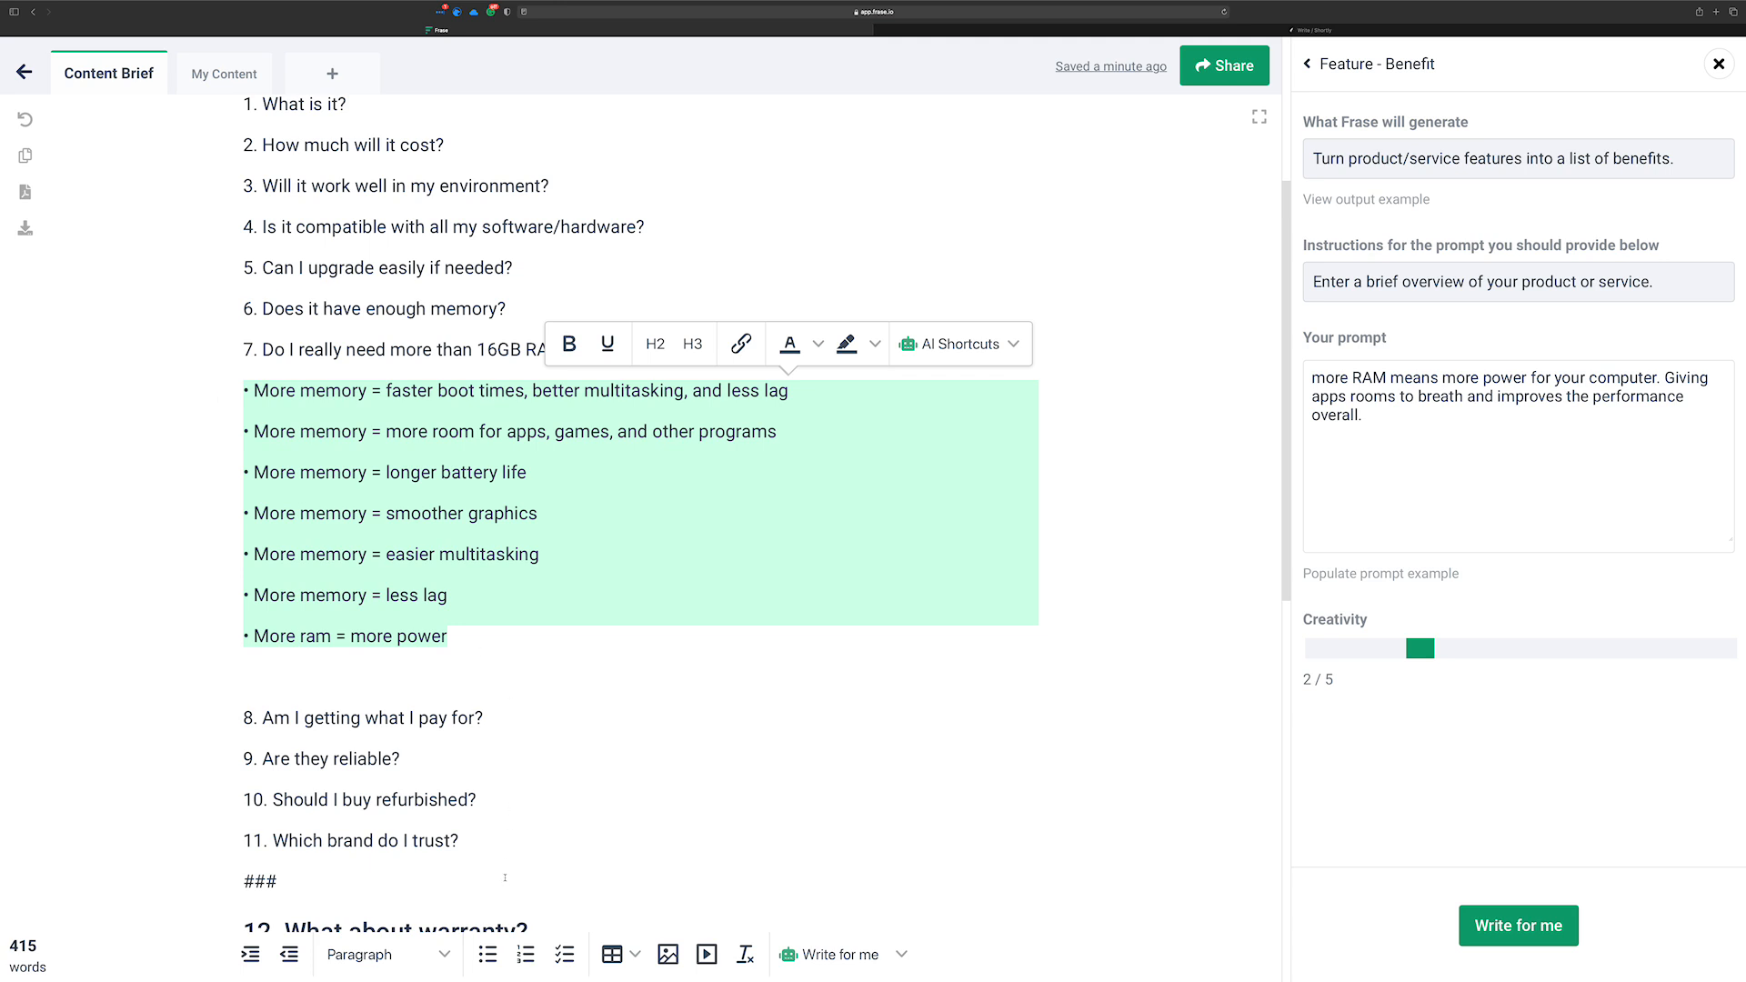
left_click(487, 954)
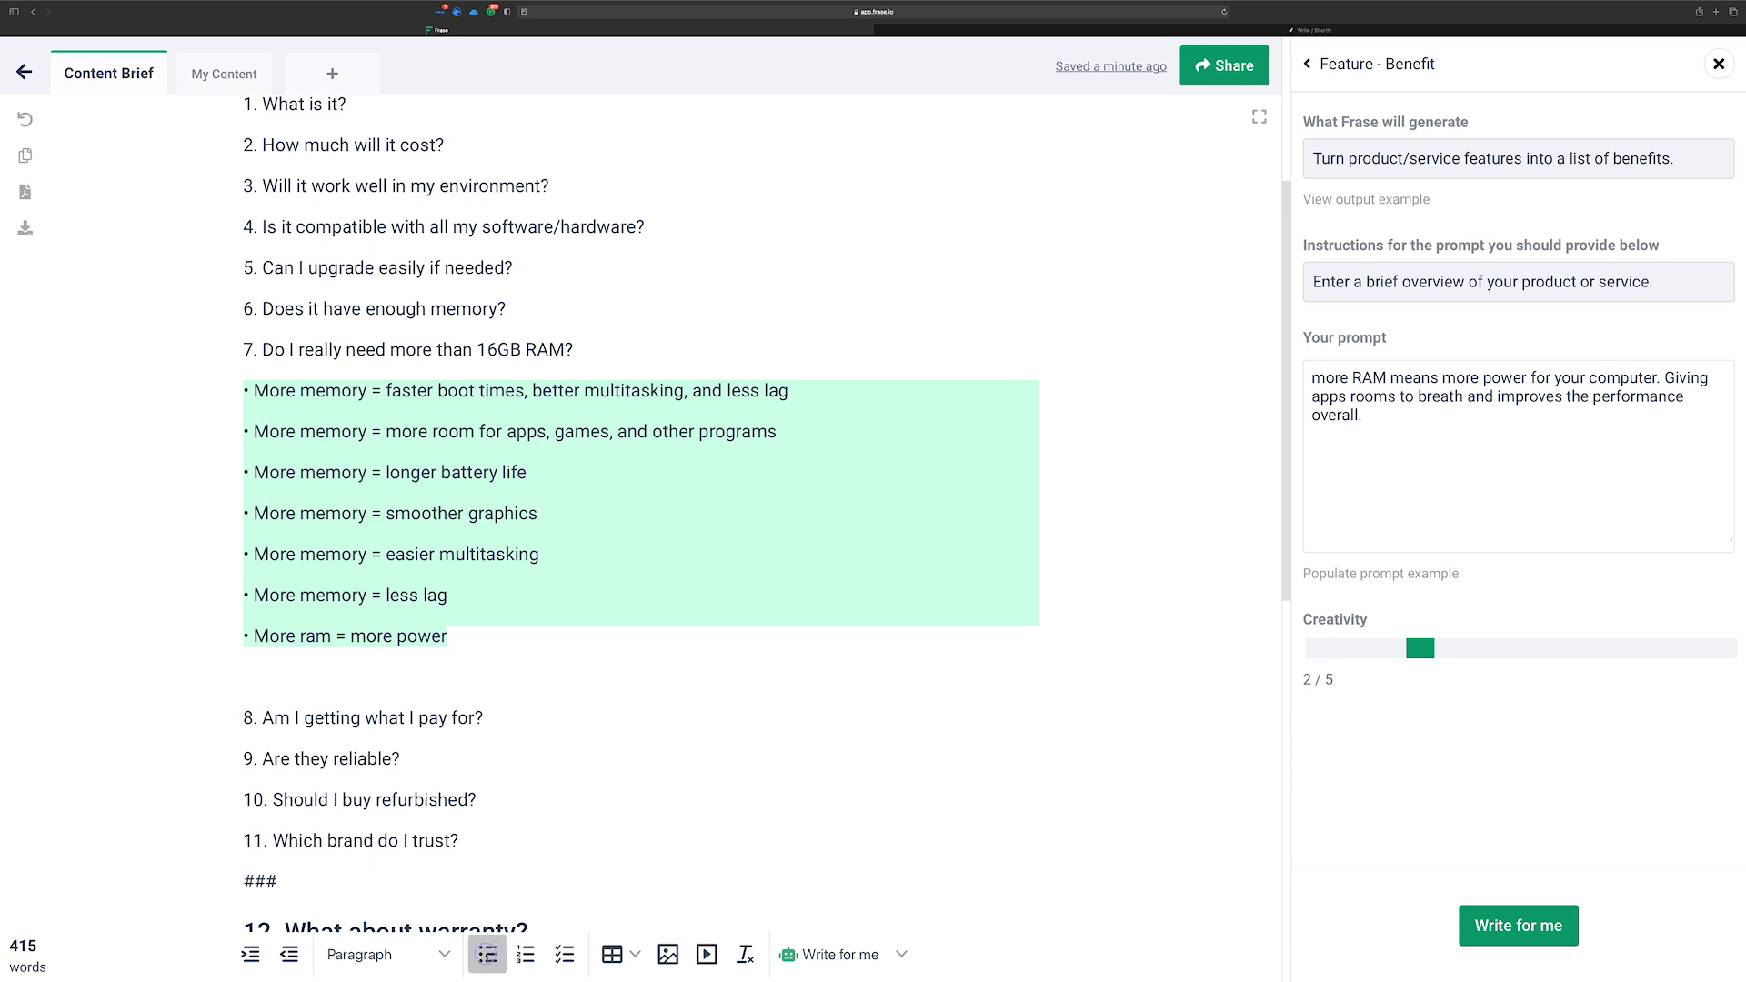
left_click(488, 954)
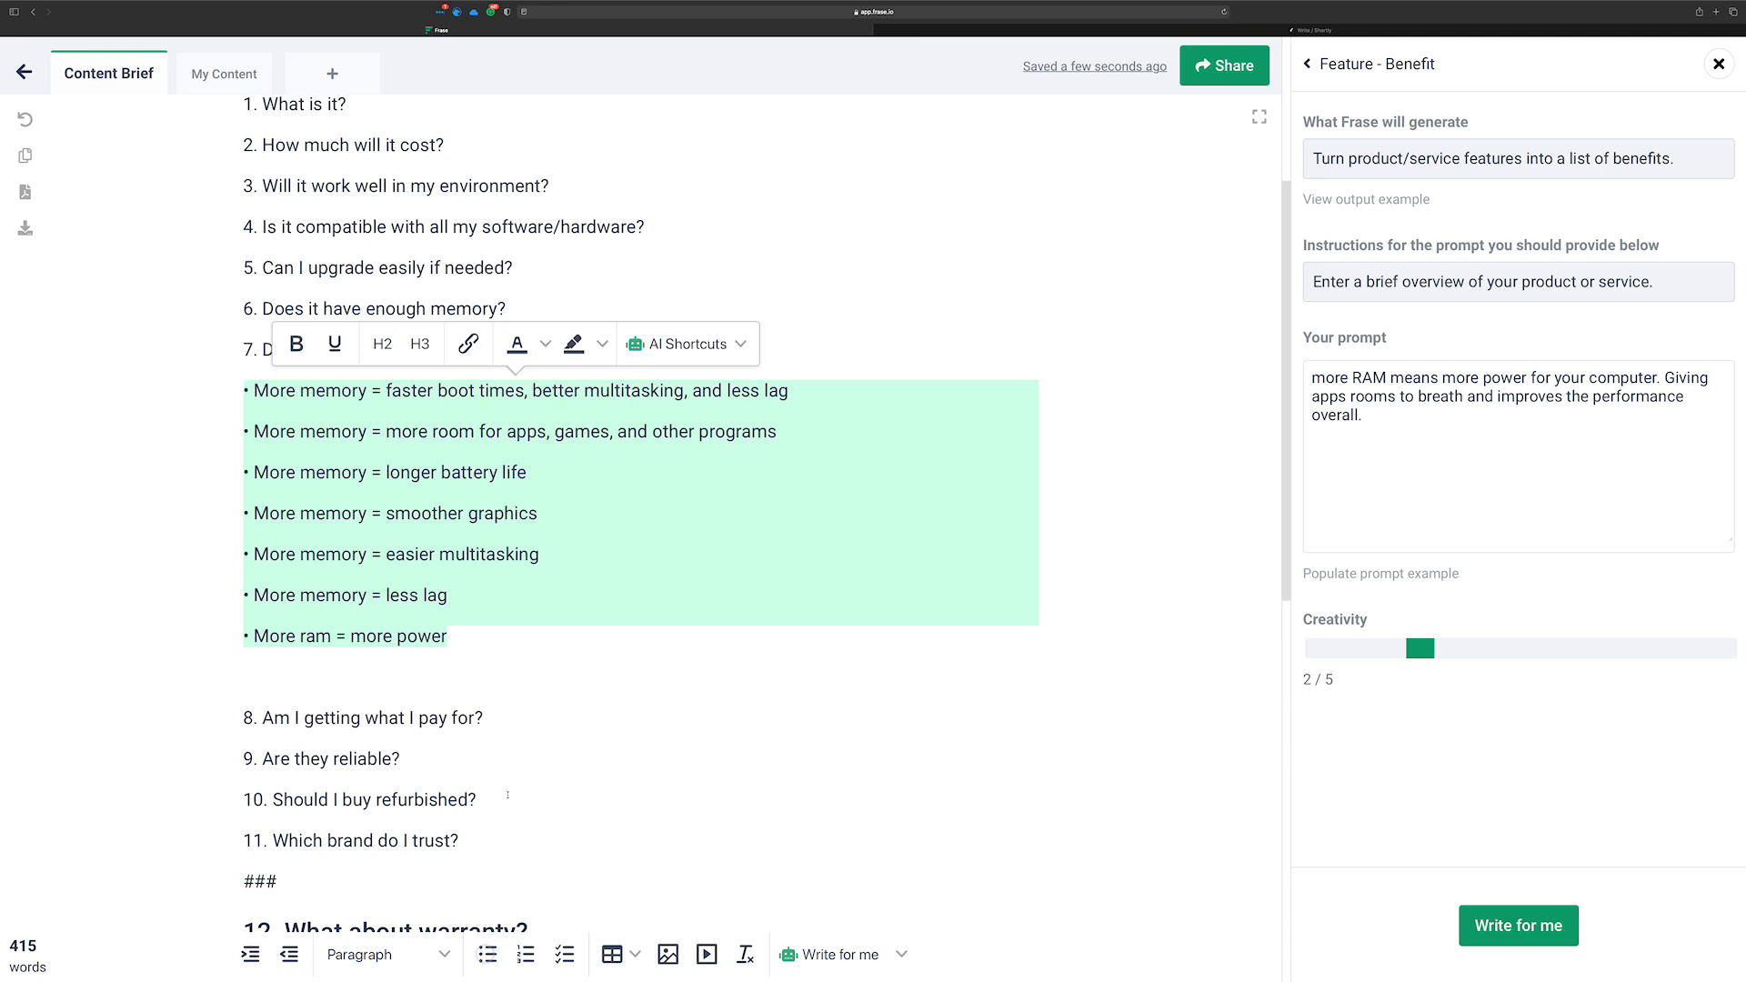
left_click(460, 649)
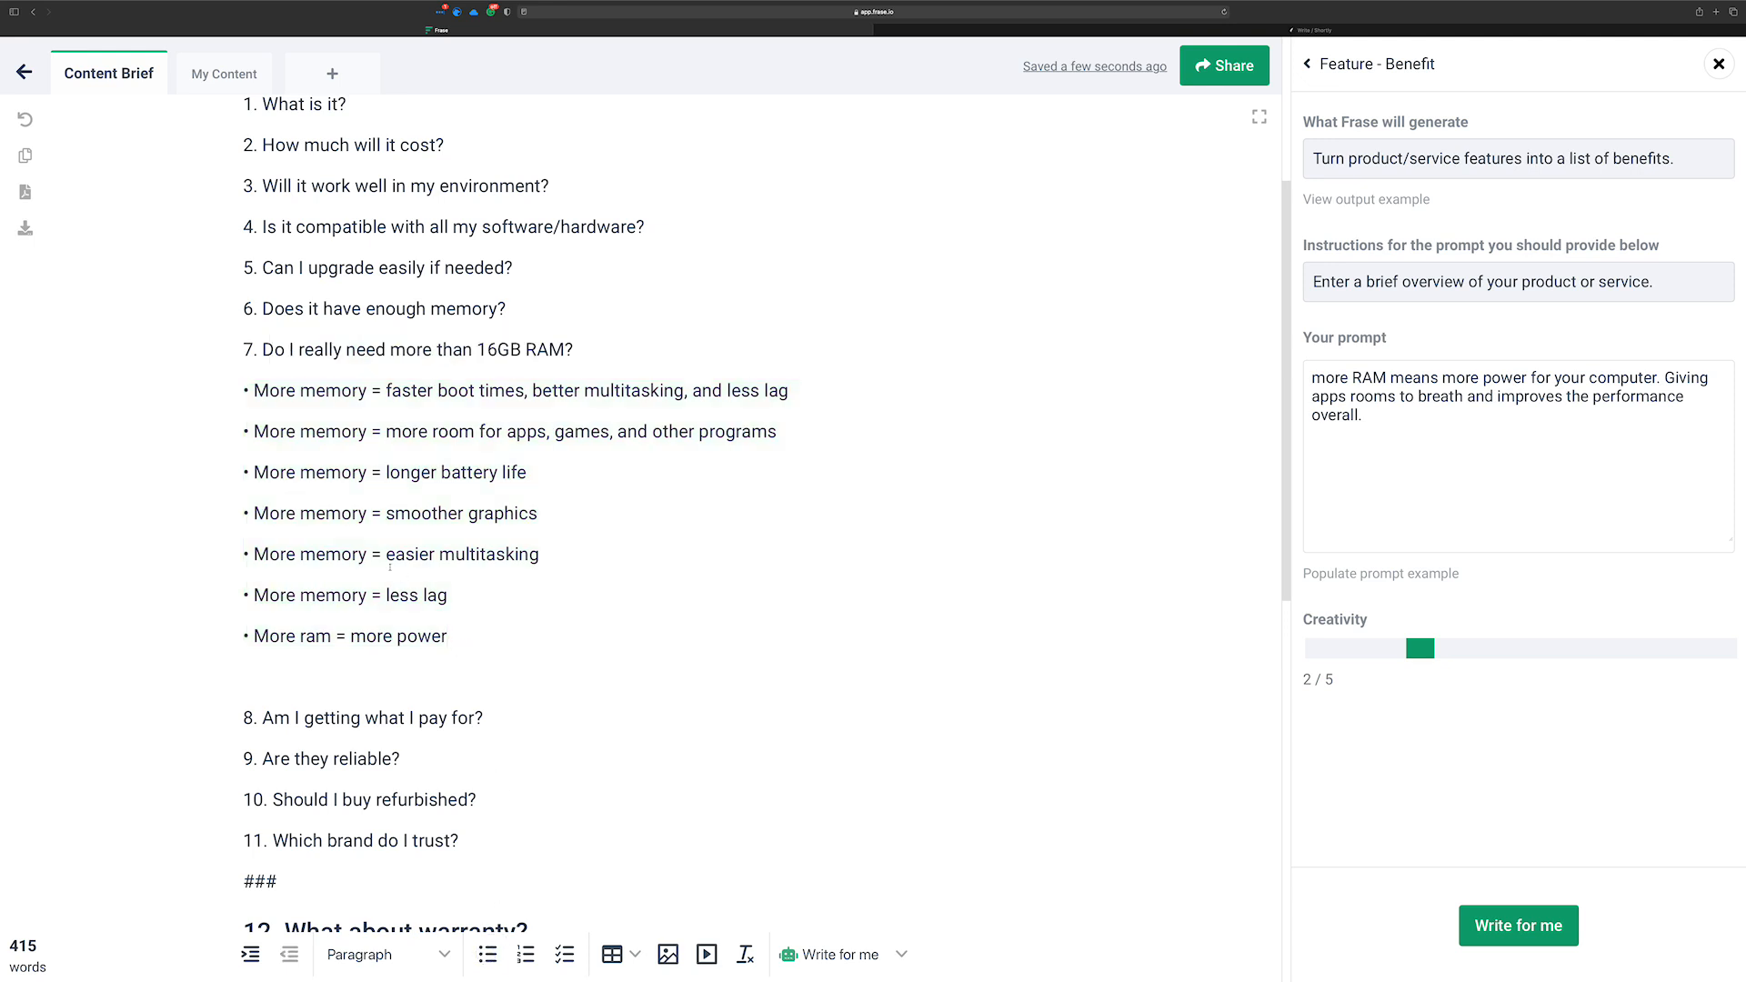
Delete the generated memory benefits below question 7 with the empty lines there, and remove the ### line after question 11
left_click_drag(453, 634, 234, 394)
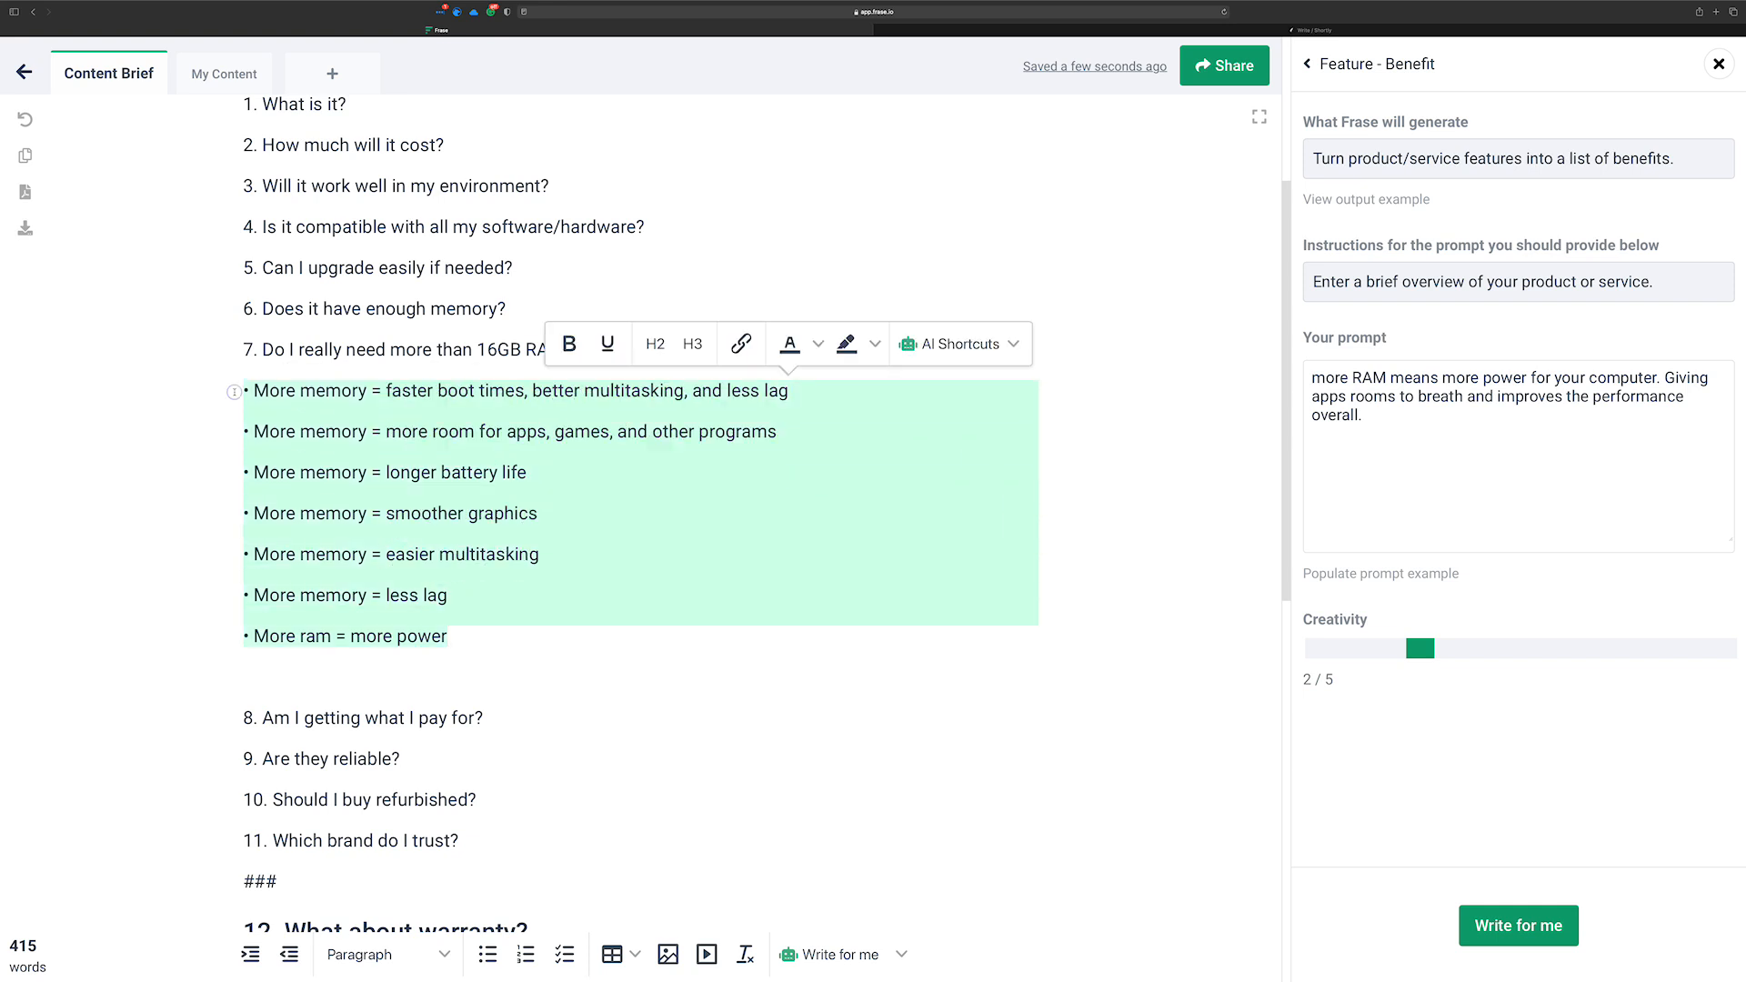
key("BackSpace")
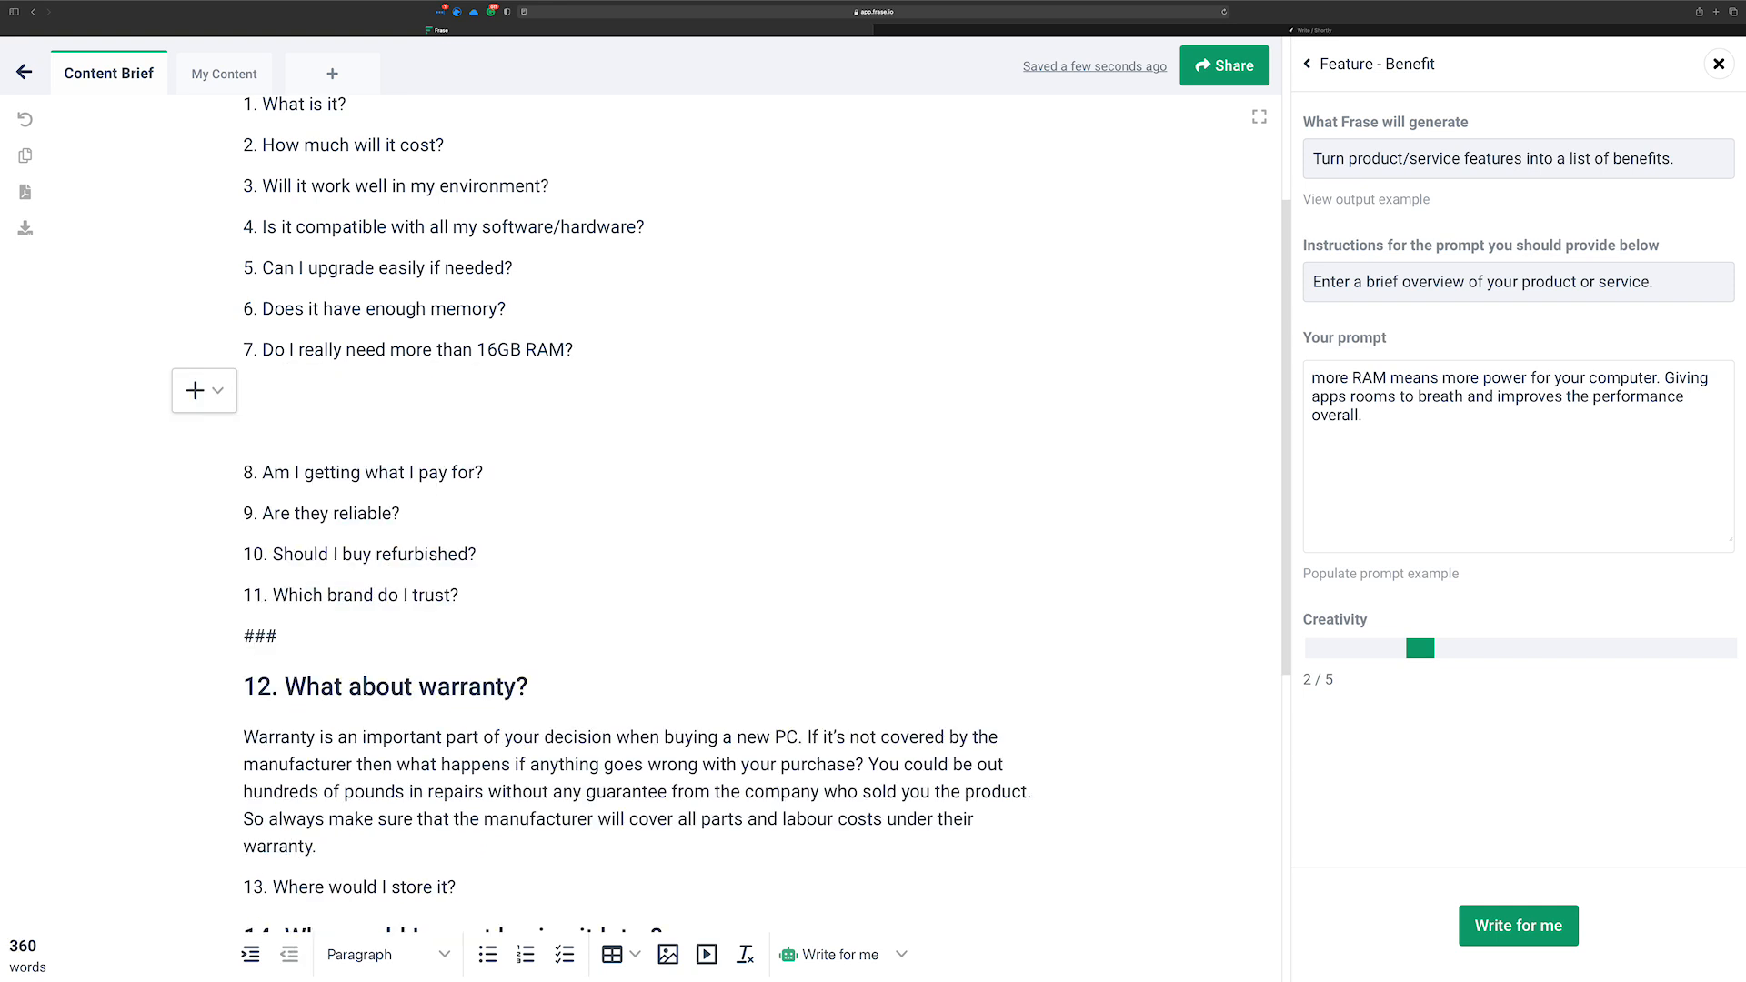
key("Delete")
key("Delete")
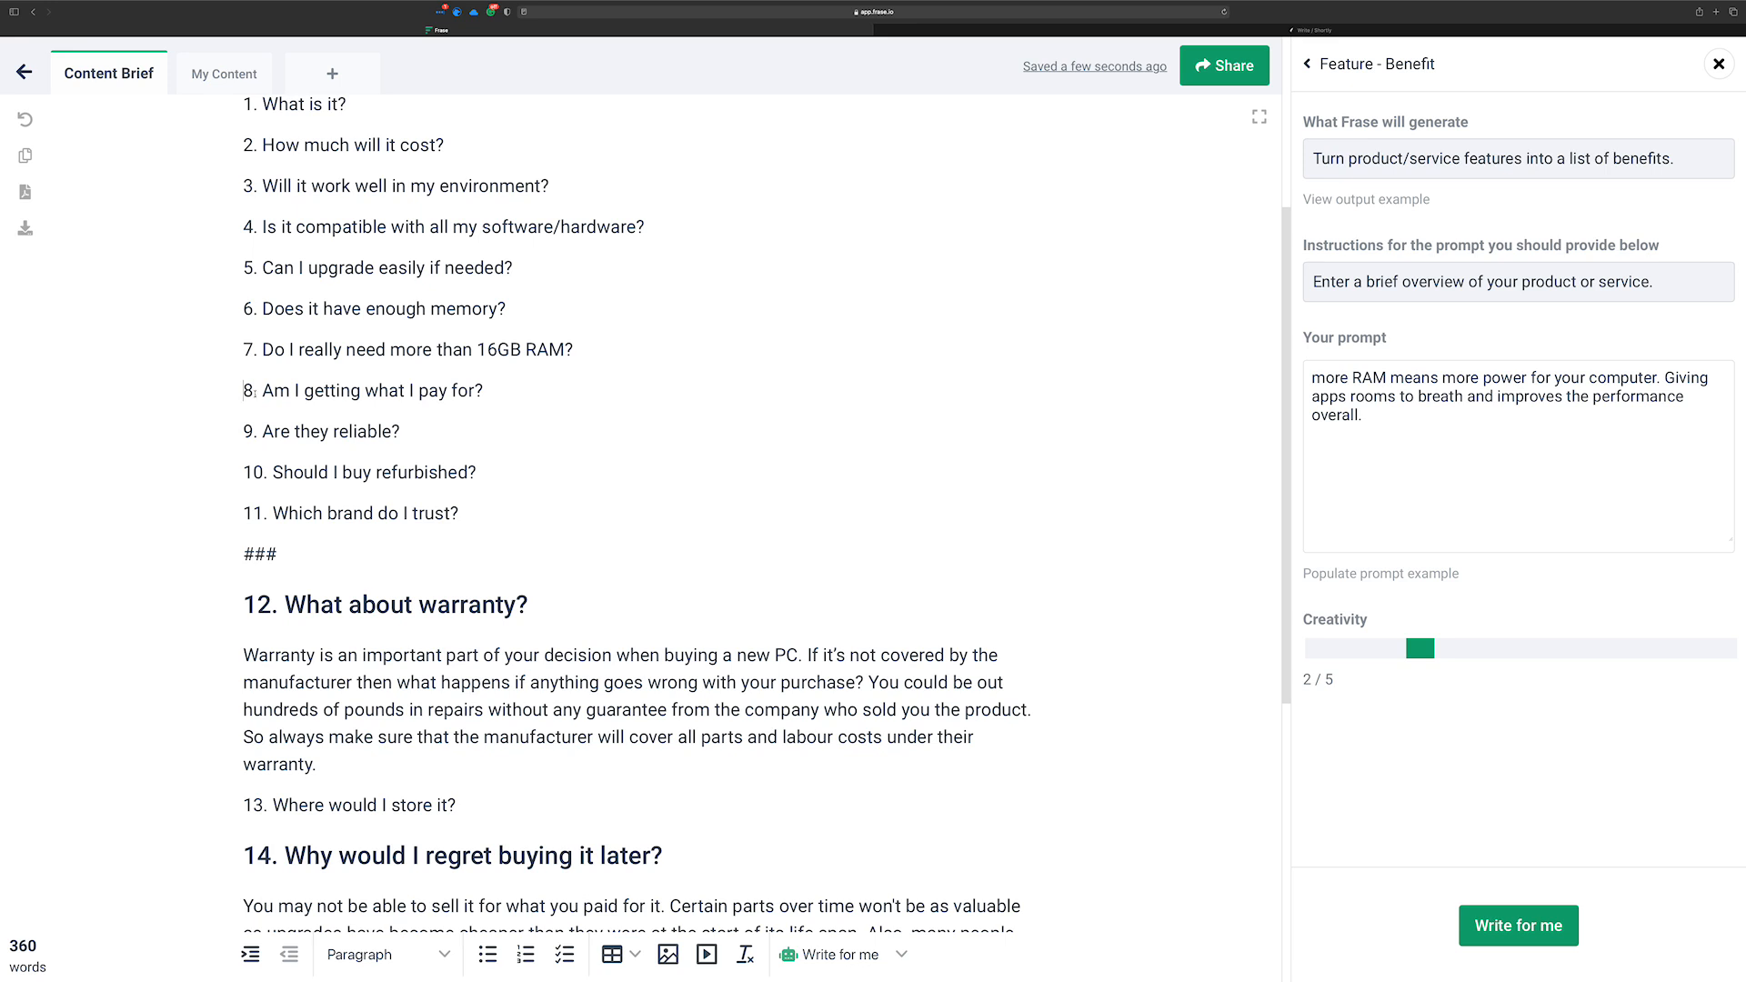
double_click(300, 551)
key("BackSpace")
key("BackSpace")
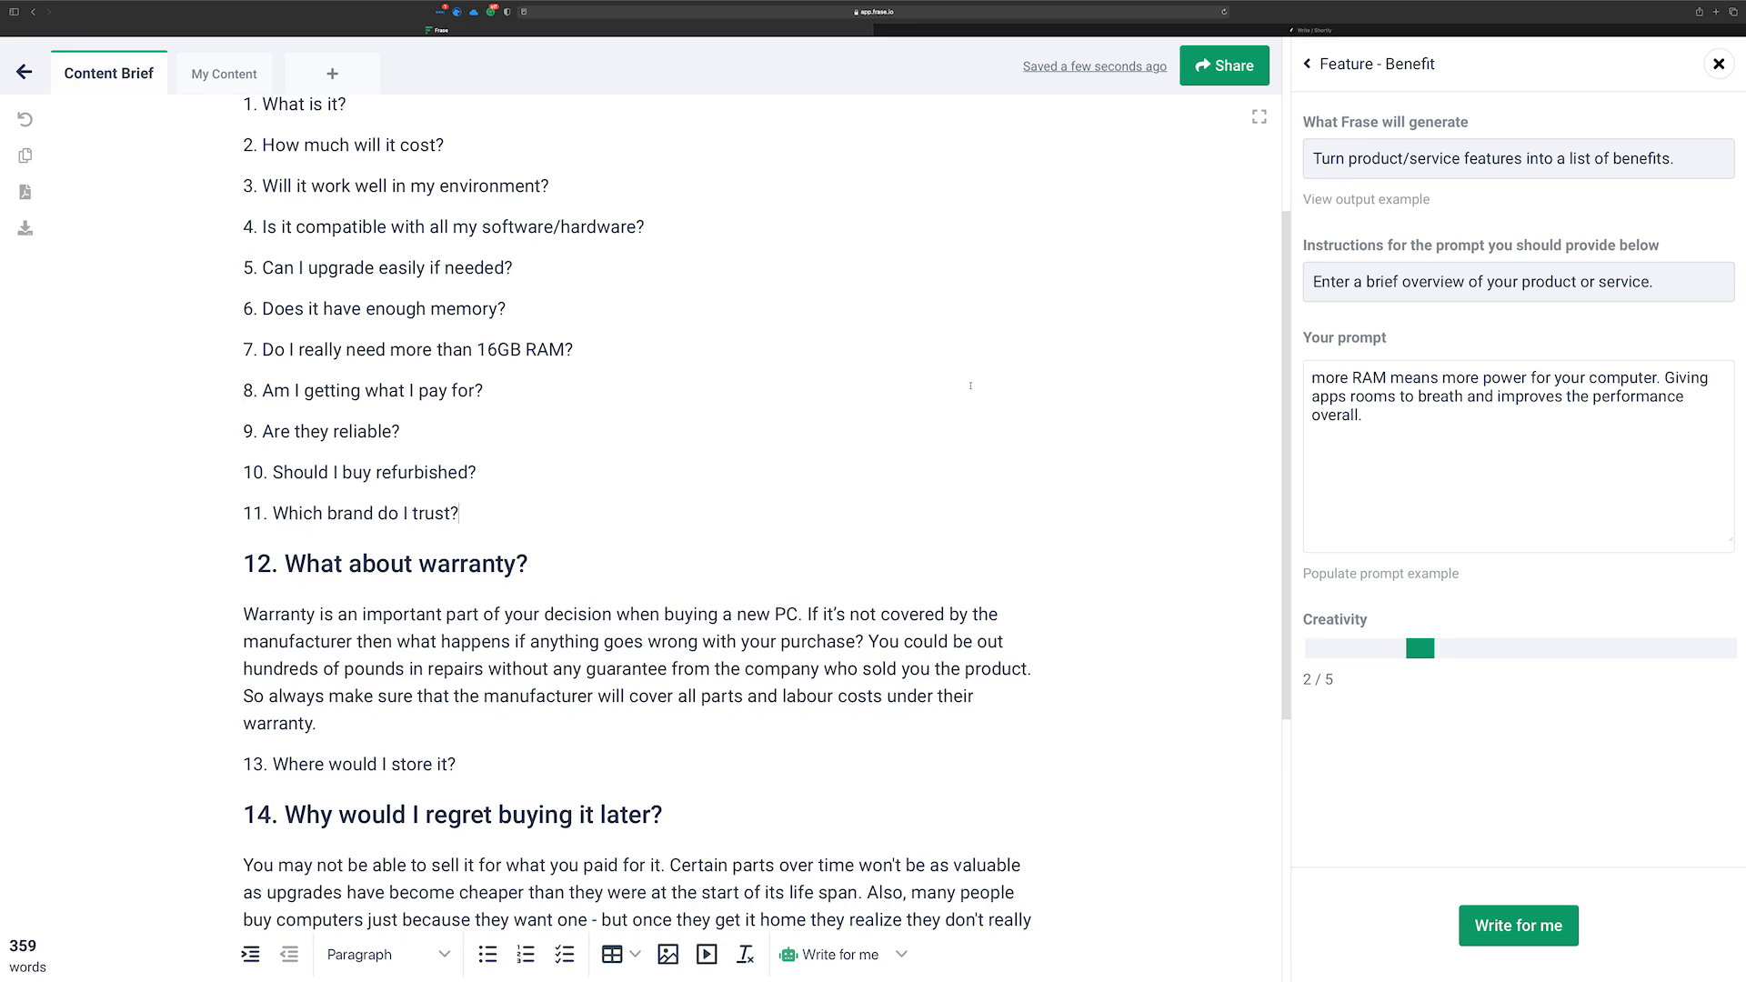
Close the Feature - Benefit template and reopen the list of AI Templates
left_click(1718, 64)
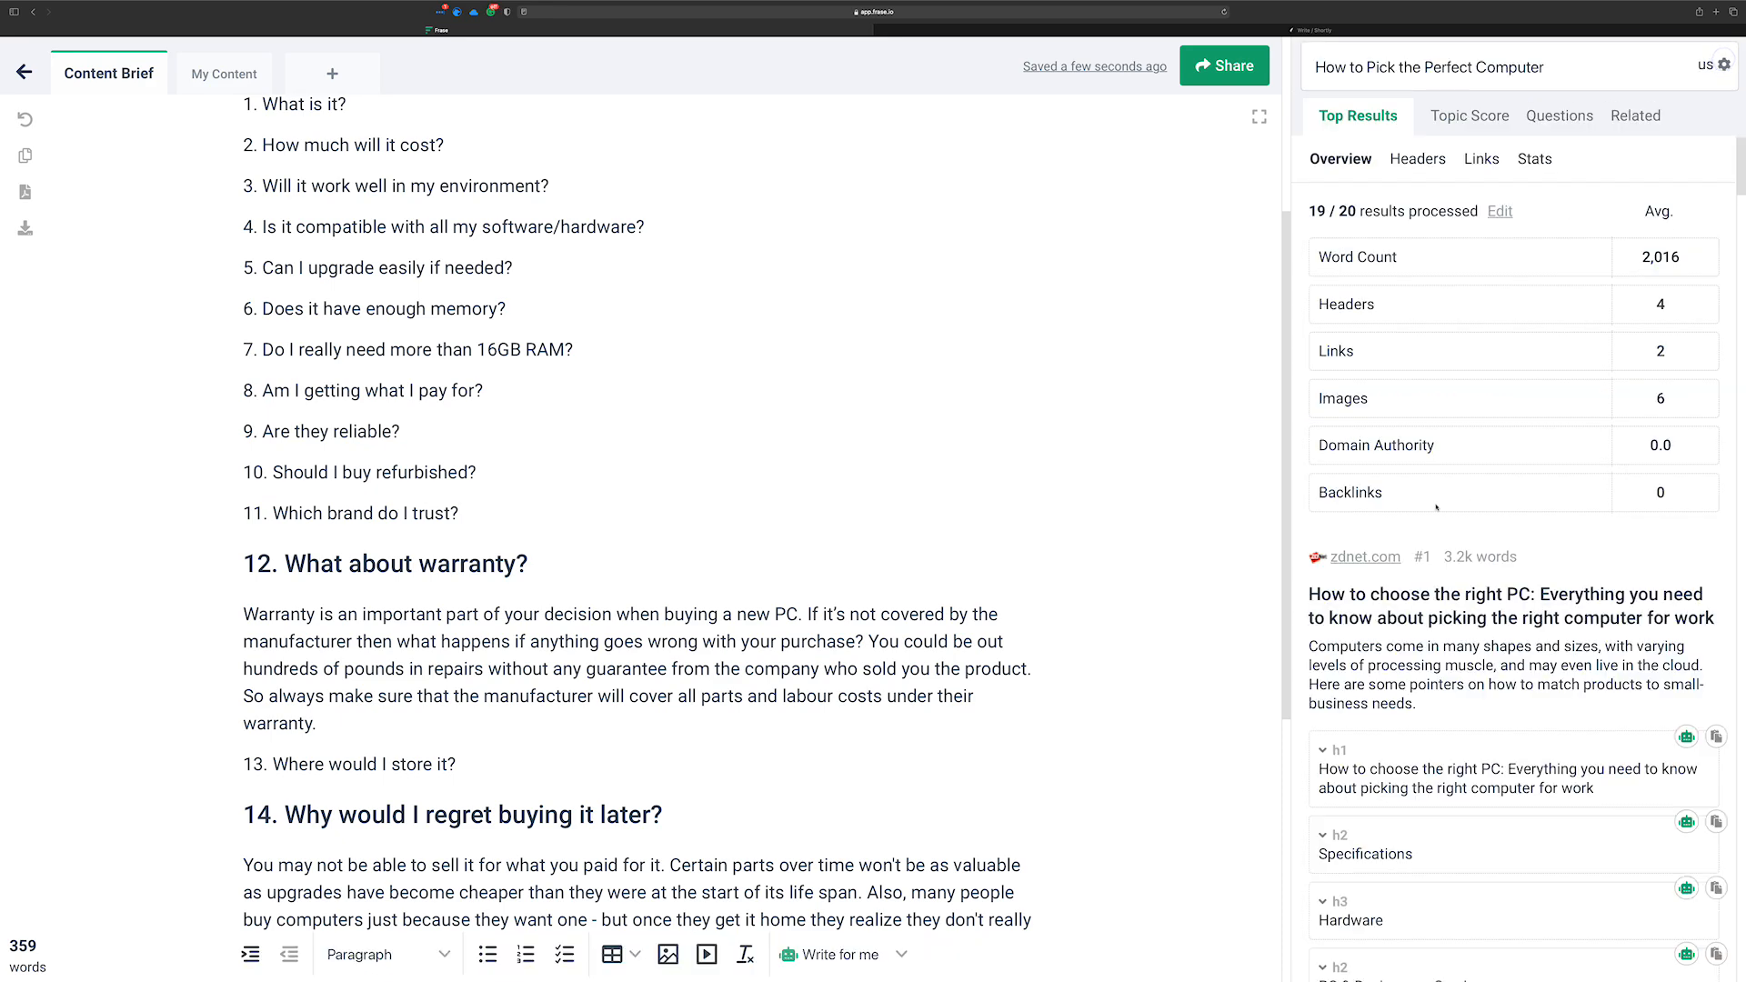
left_click(902, 954)
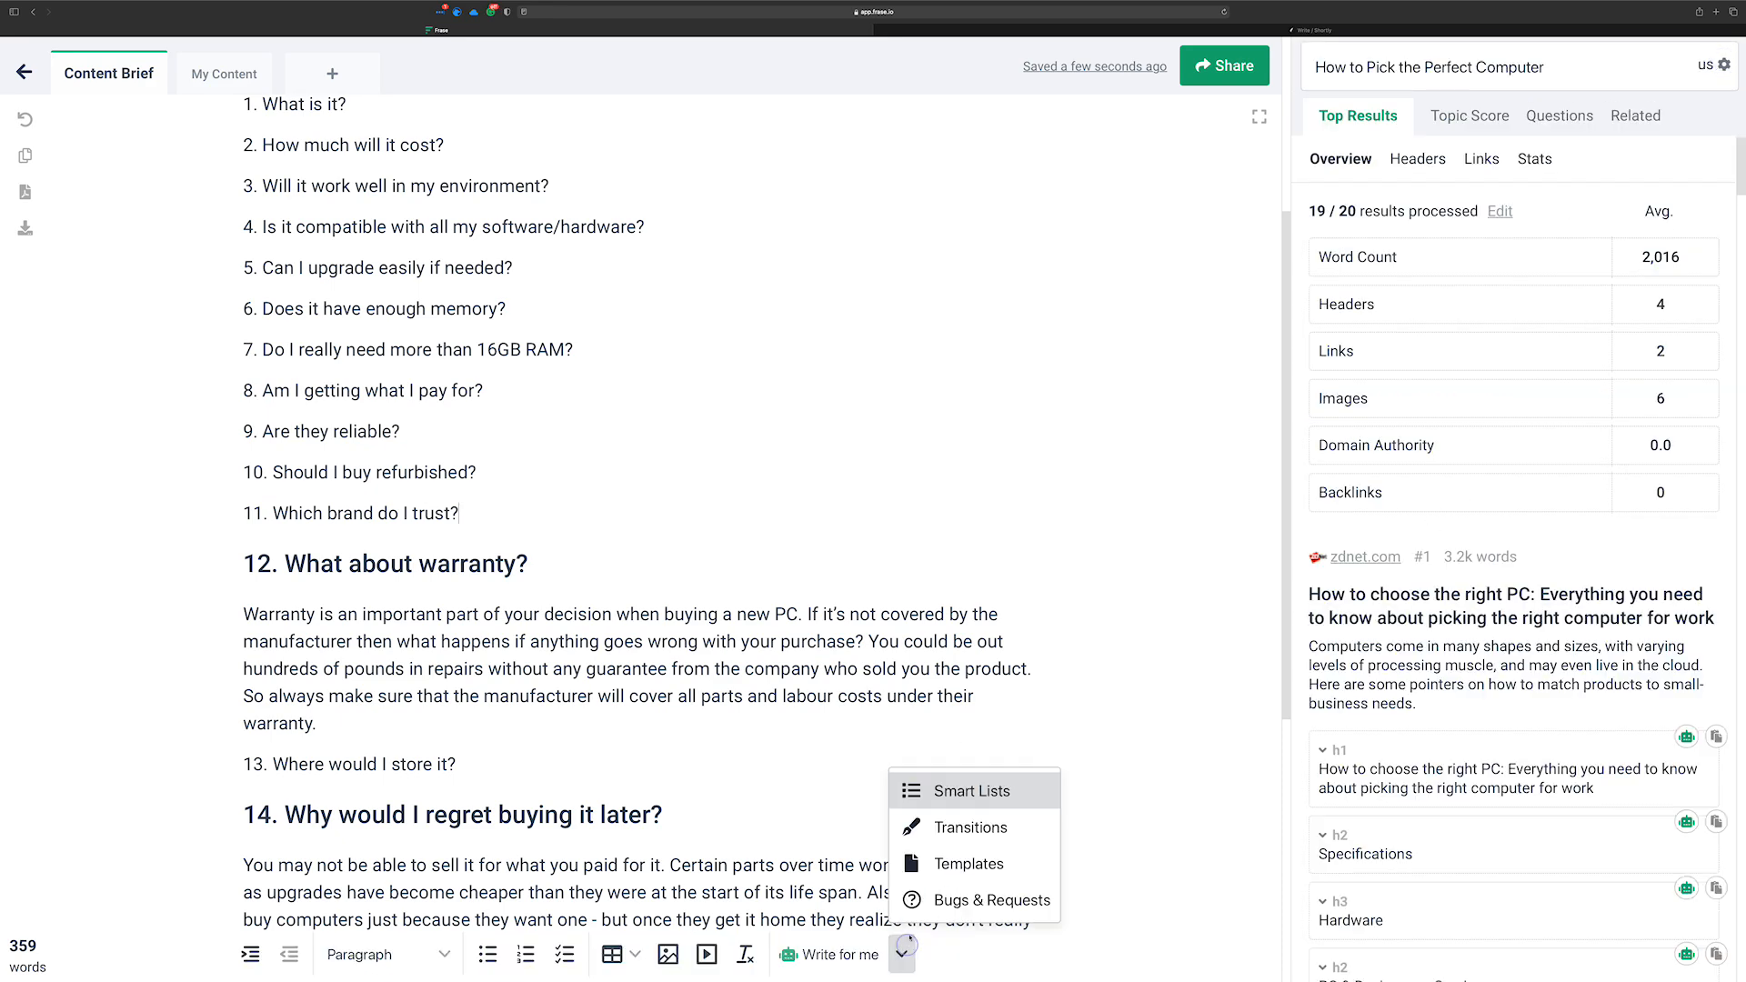
left_click(955, 862)
scroll(1508, 573, "down", 3)
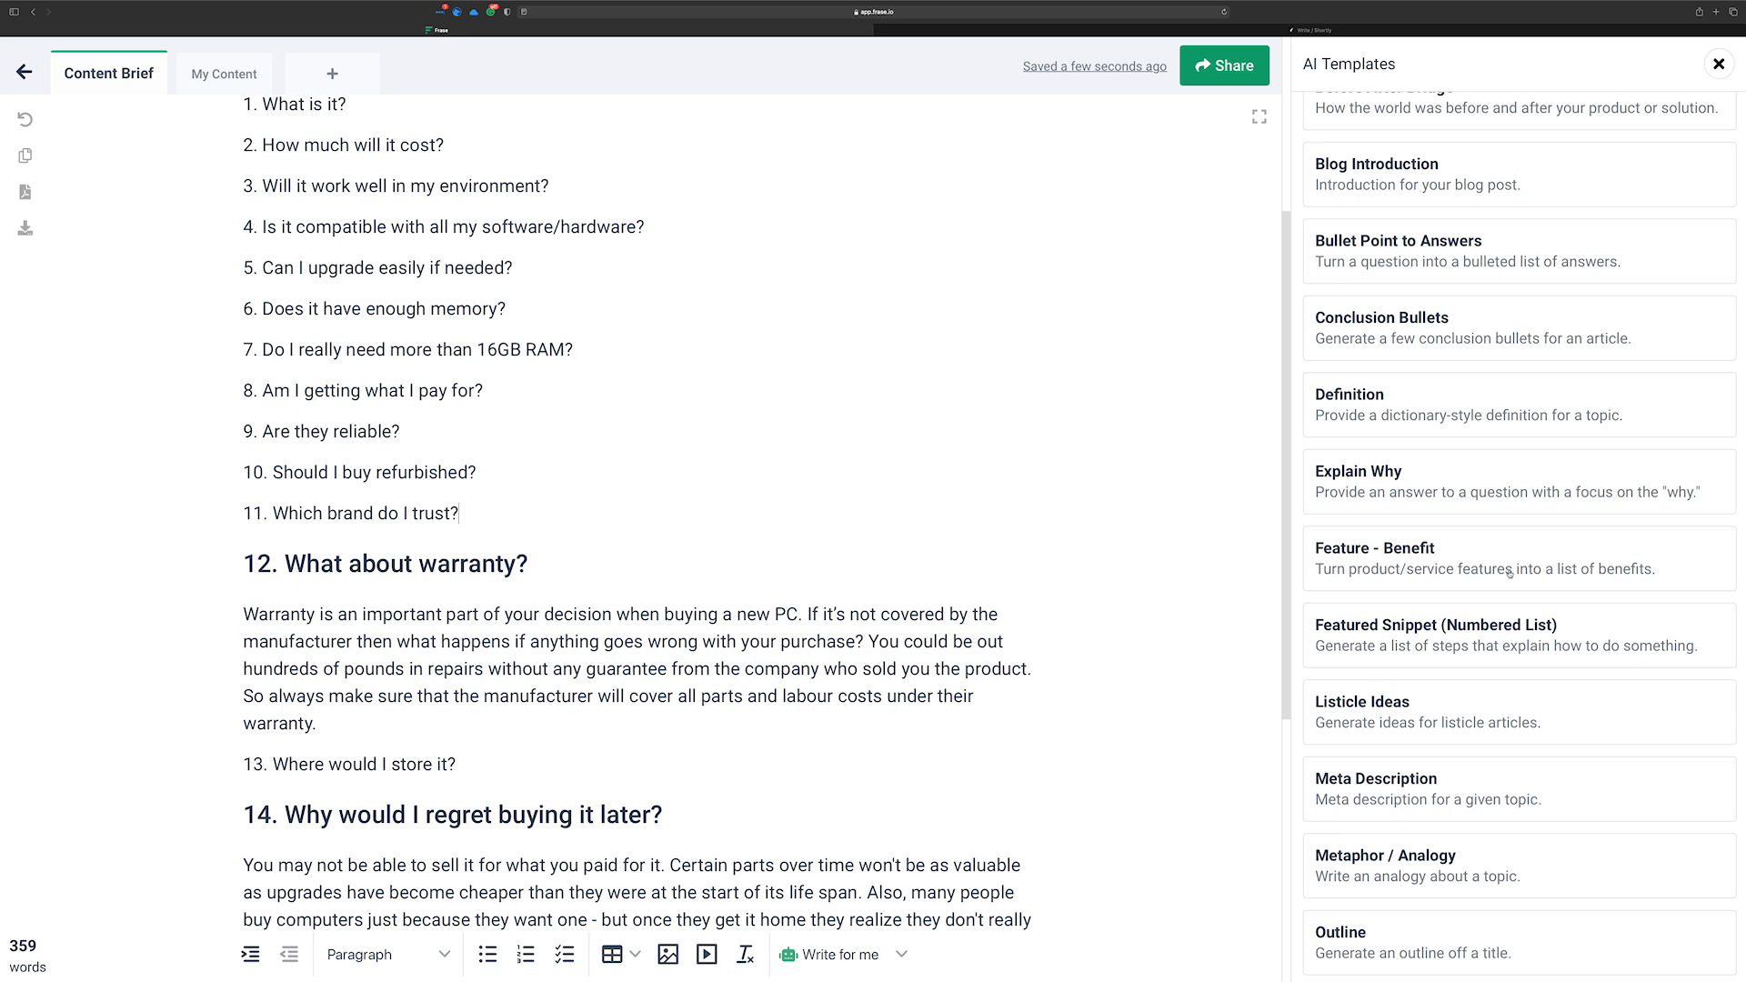
scroll(468, 473, "up", 2)
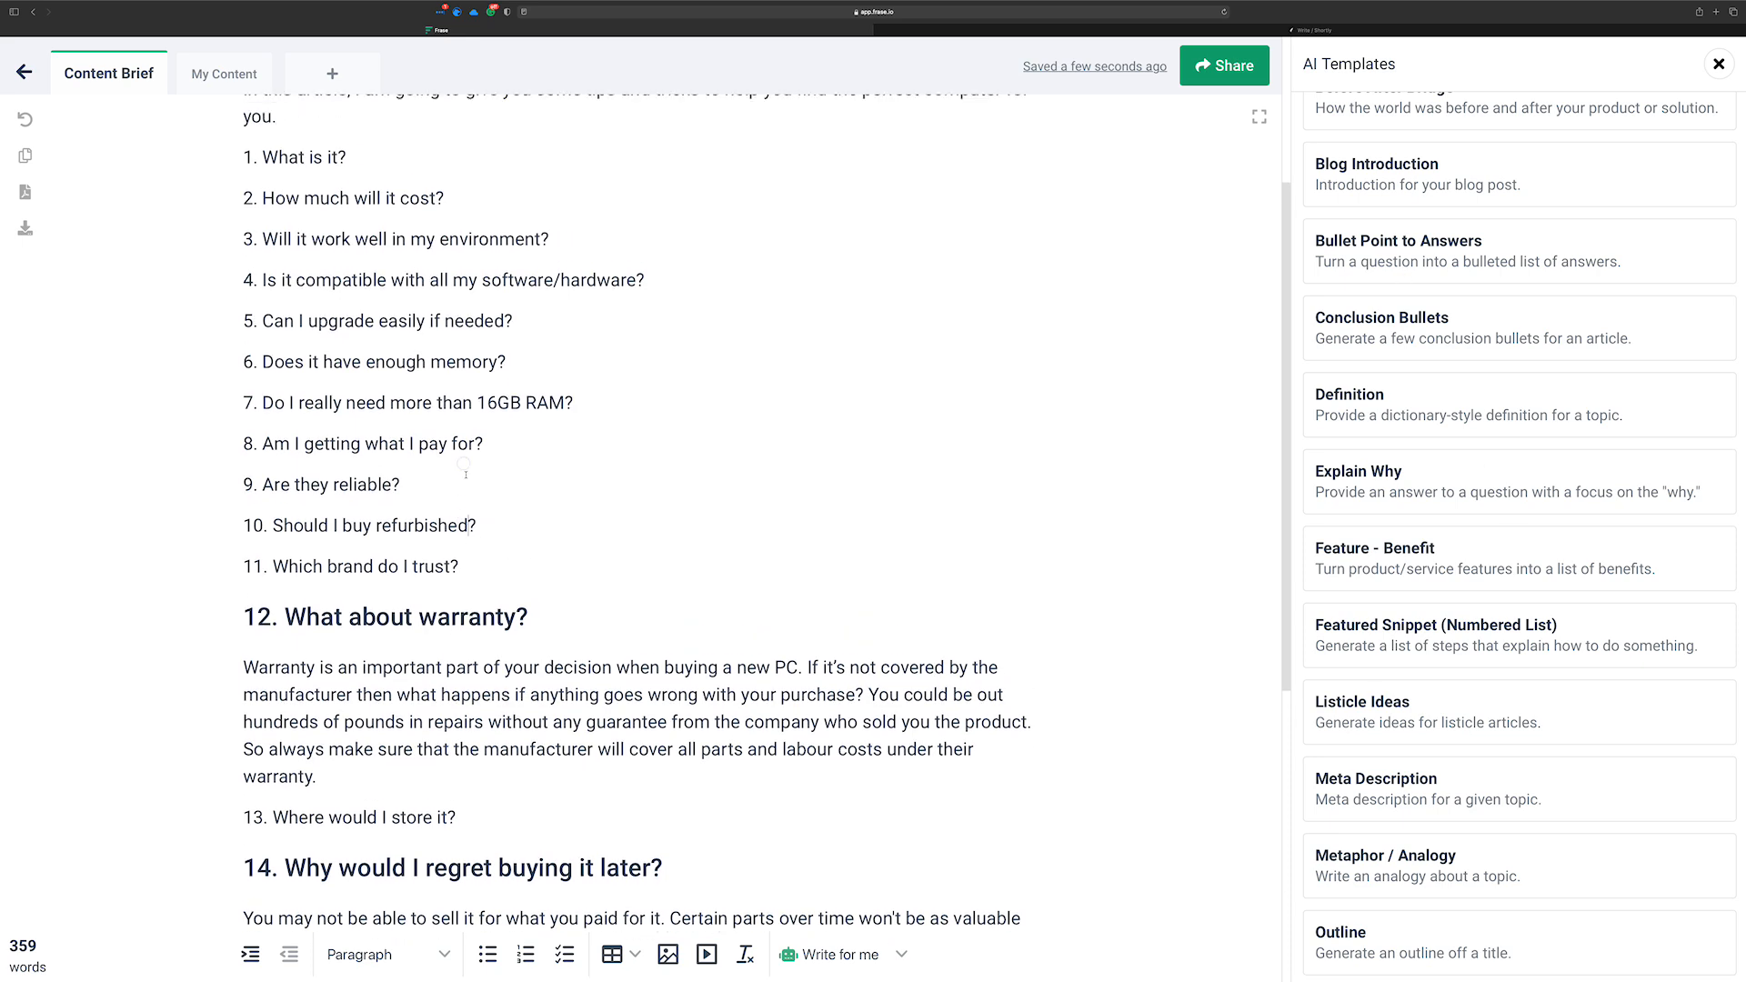
Undo the deletion of the memory benefits and the ### line, copy the benefits, and place the cursor on the empty line below them
key("super+z")
key("super+z")
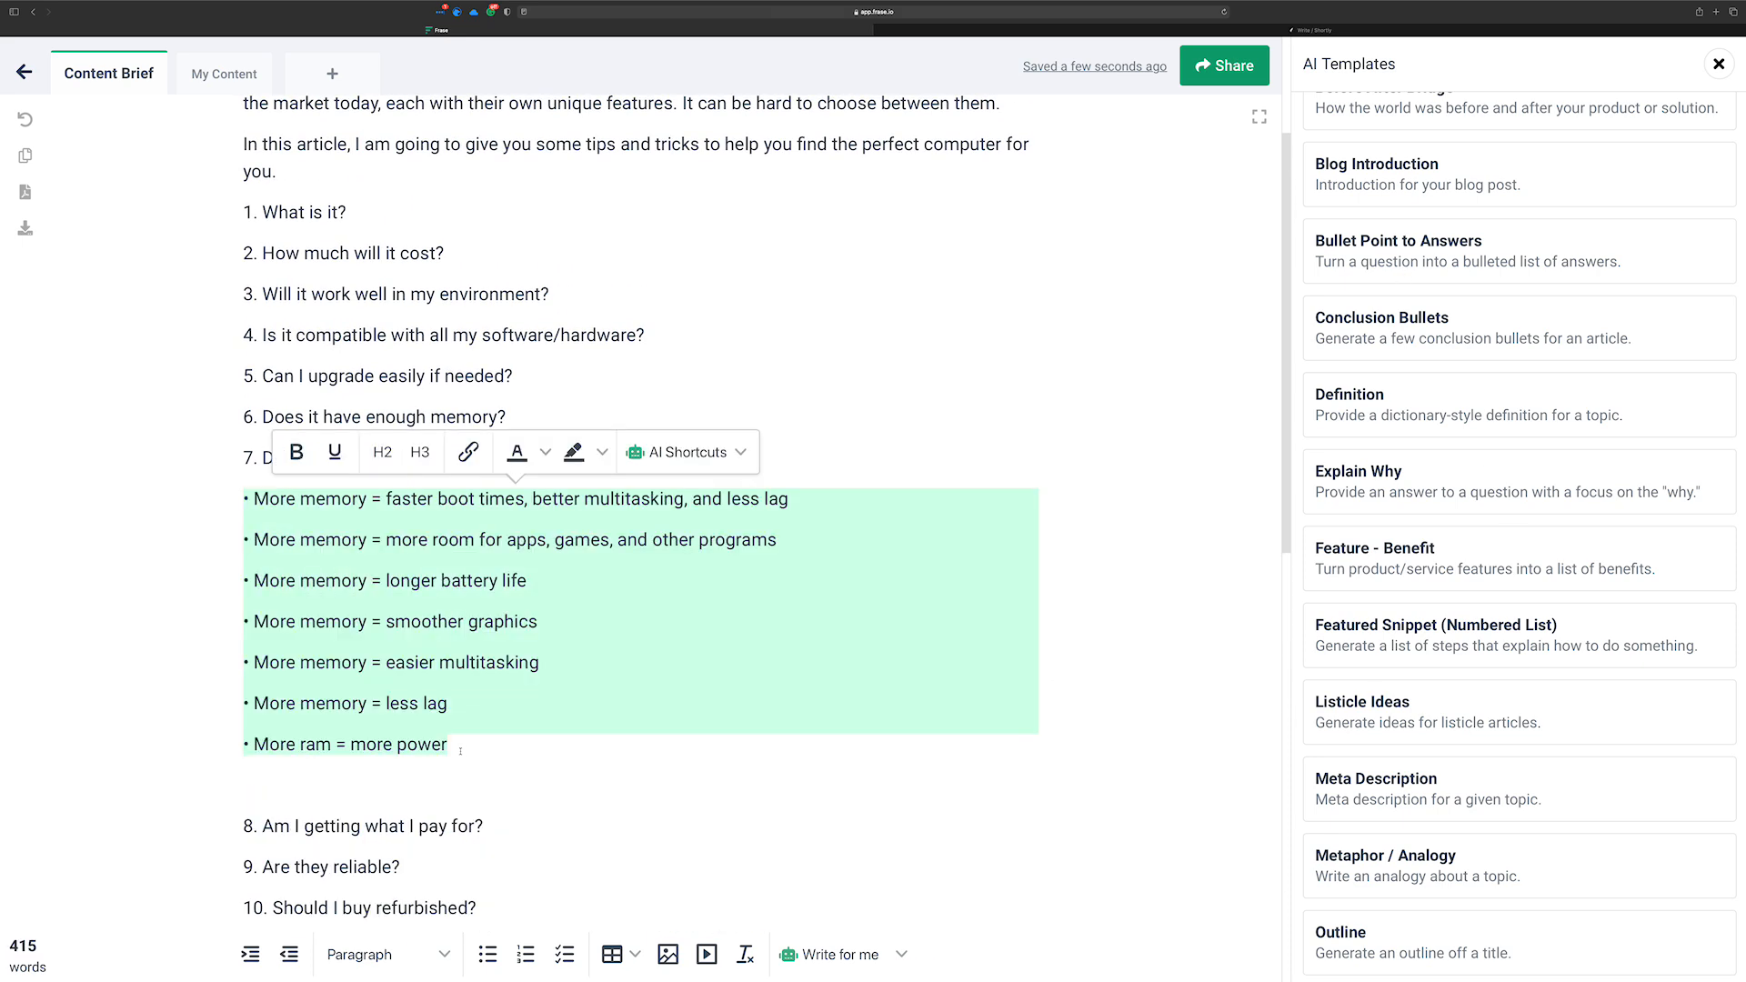
left_click(429, 766)
left_click_drag(477, 747, 238, 520)
right_click(378, 770)
right_click(297, 775)
right_click(271, 786)
left_click(413, 790)
left_click(435, 785)
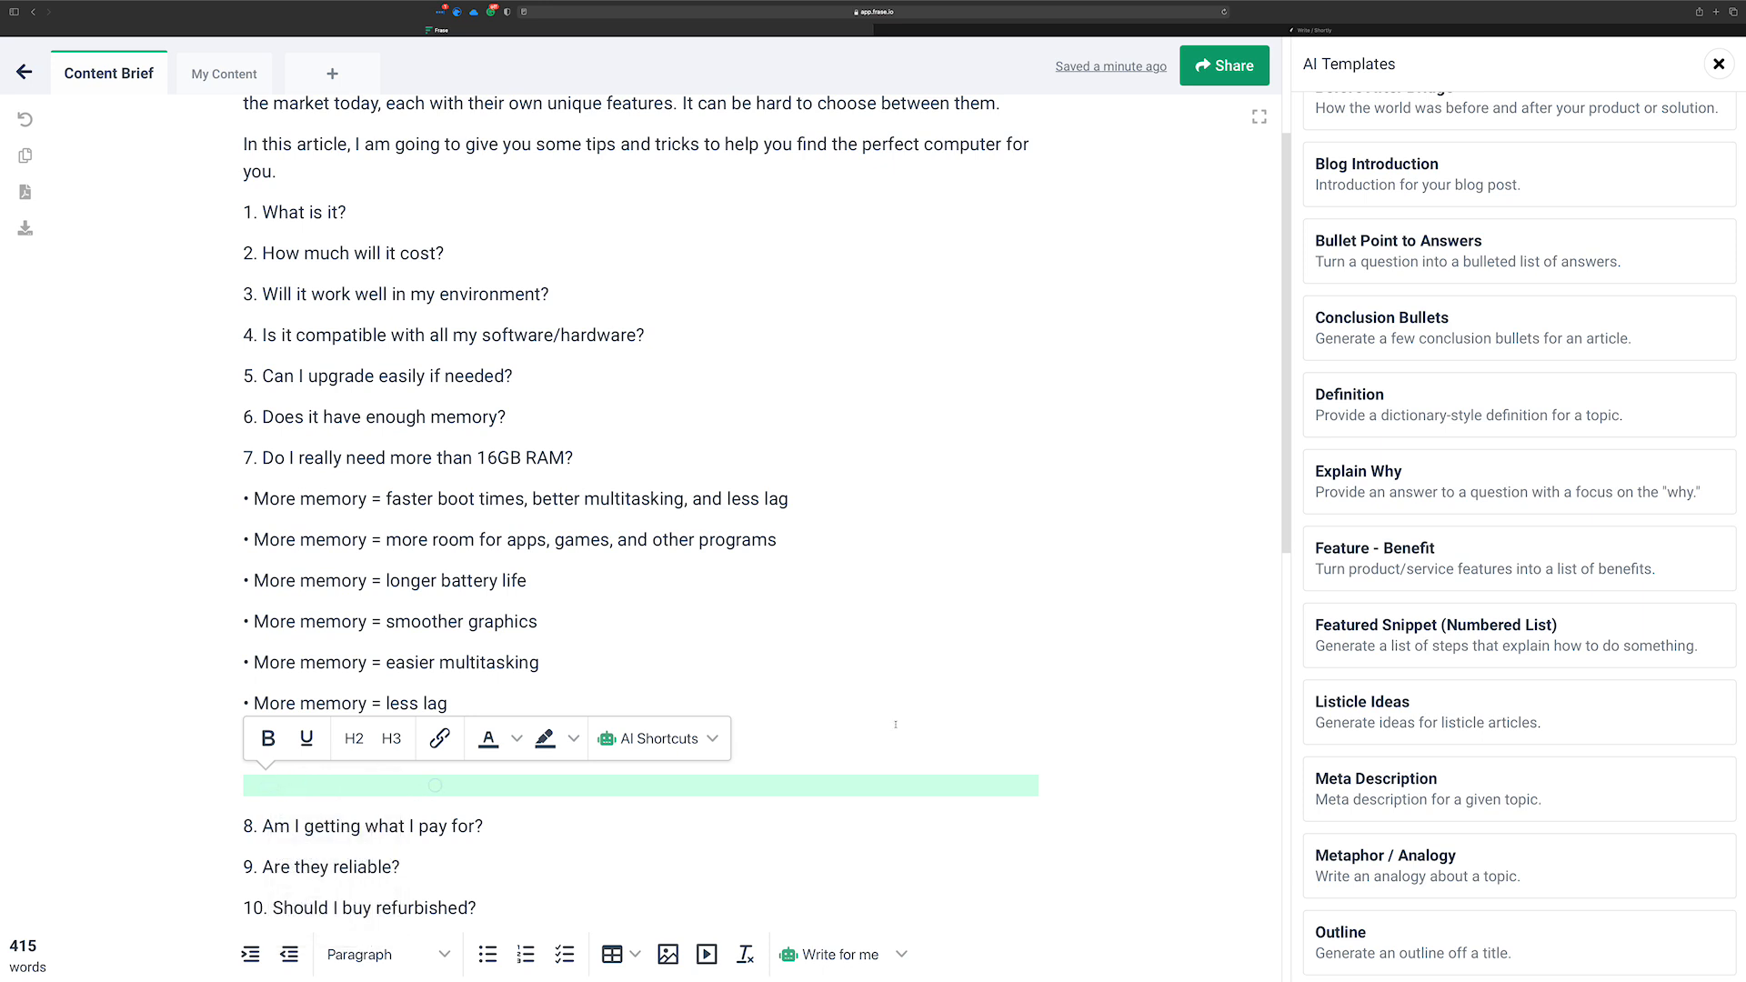
triple_click(919, 692)
left_click(467, 783)
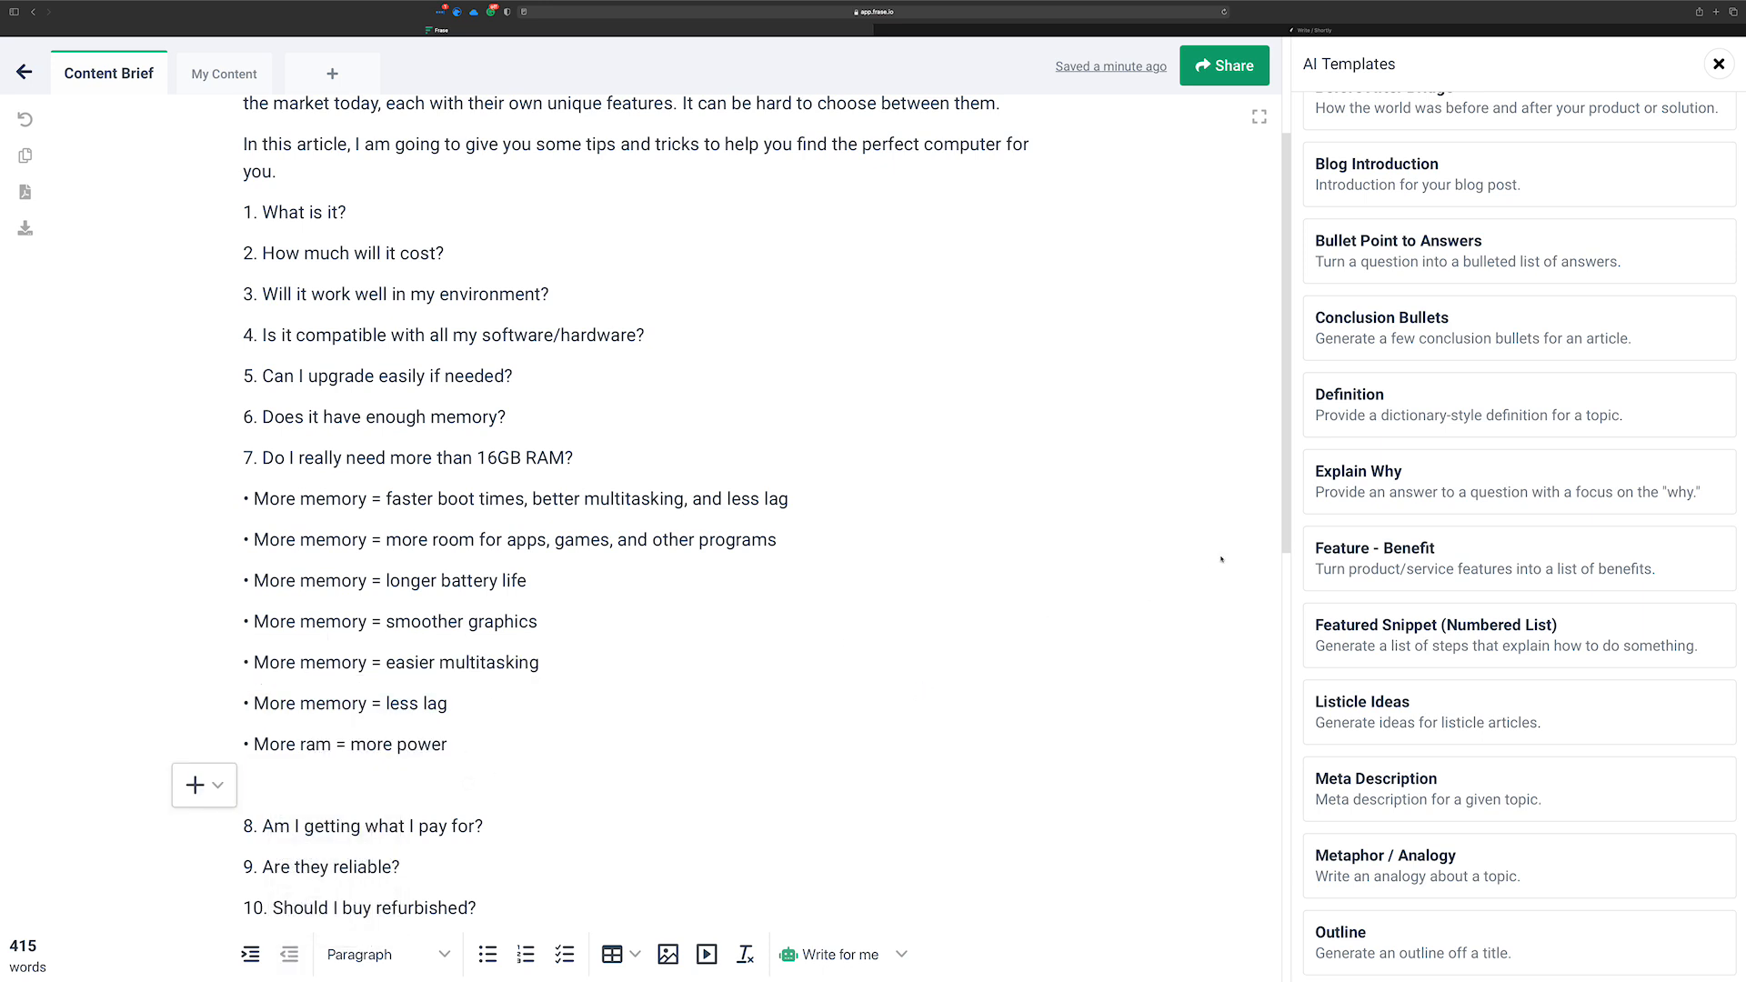
Generate text with the Bullet Point to Answers template at creativity 2, using the copied memory benefits as the prompt
left_click(1428, 254)
left_click(1375, 386)
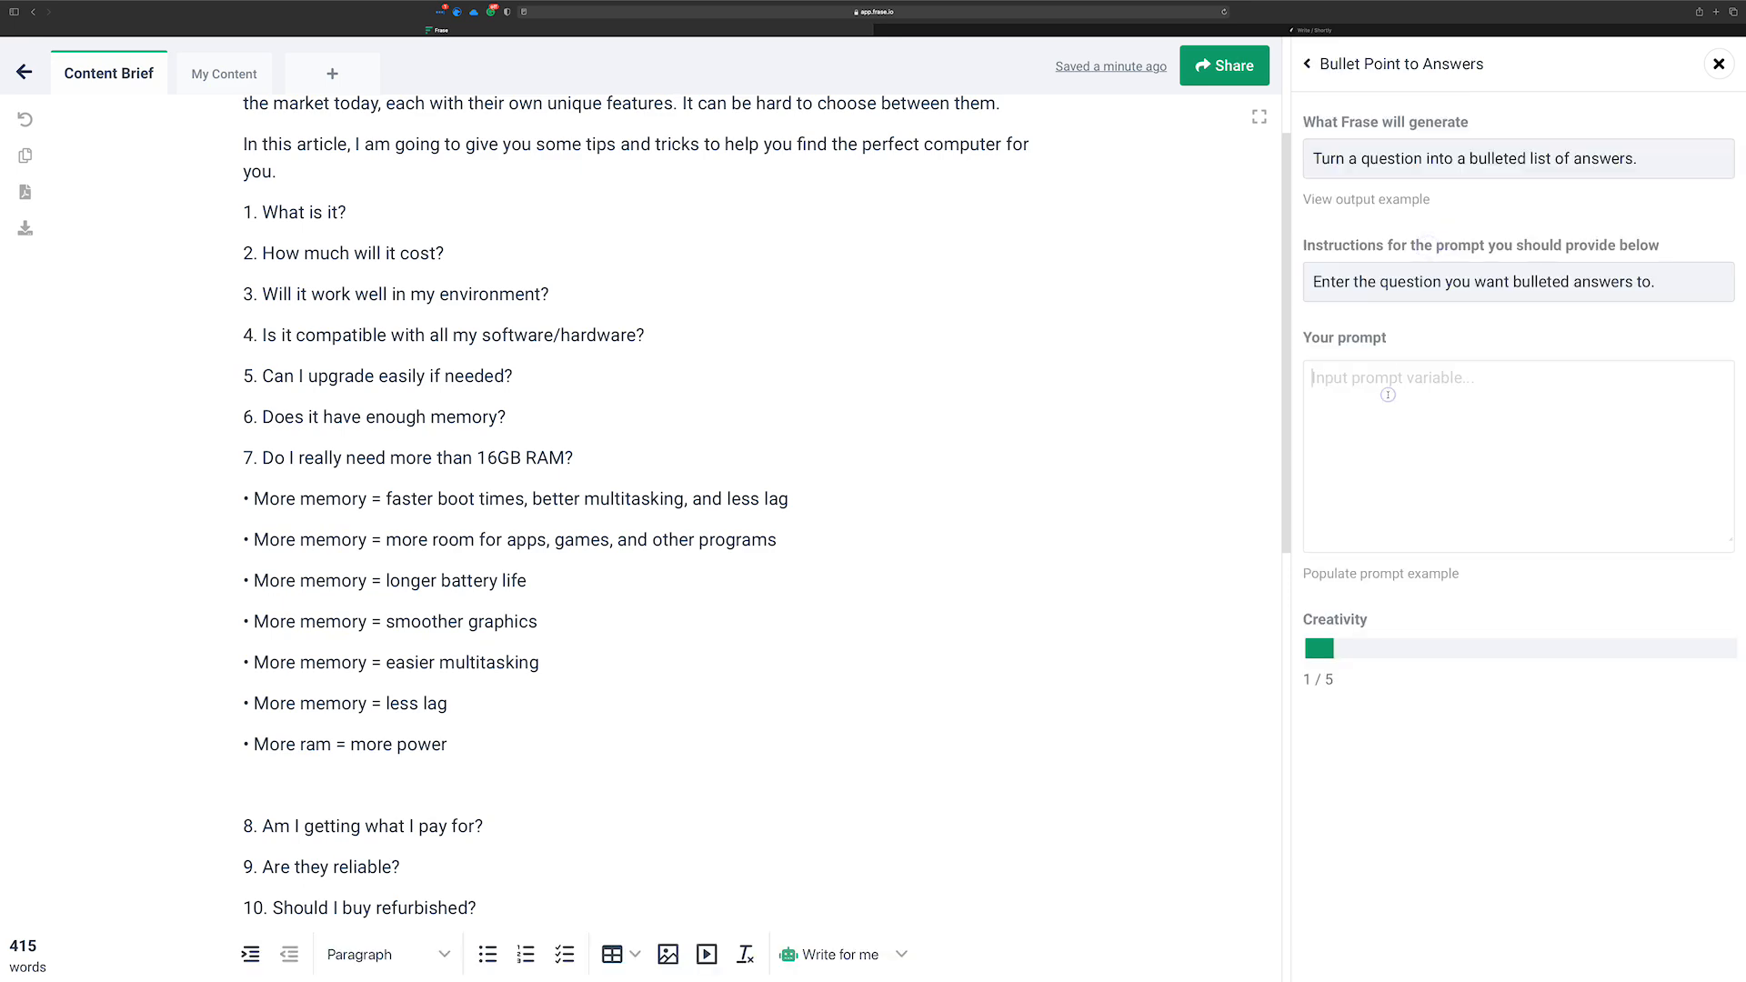
key("super+v")
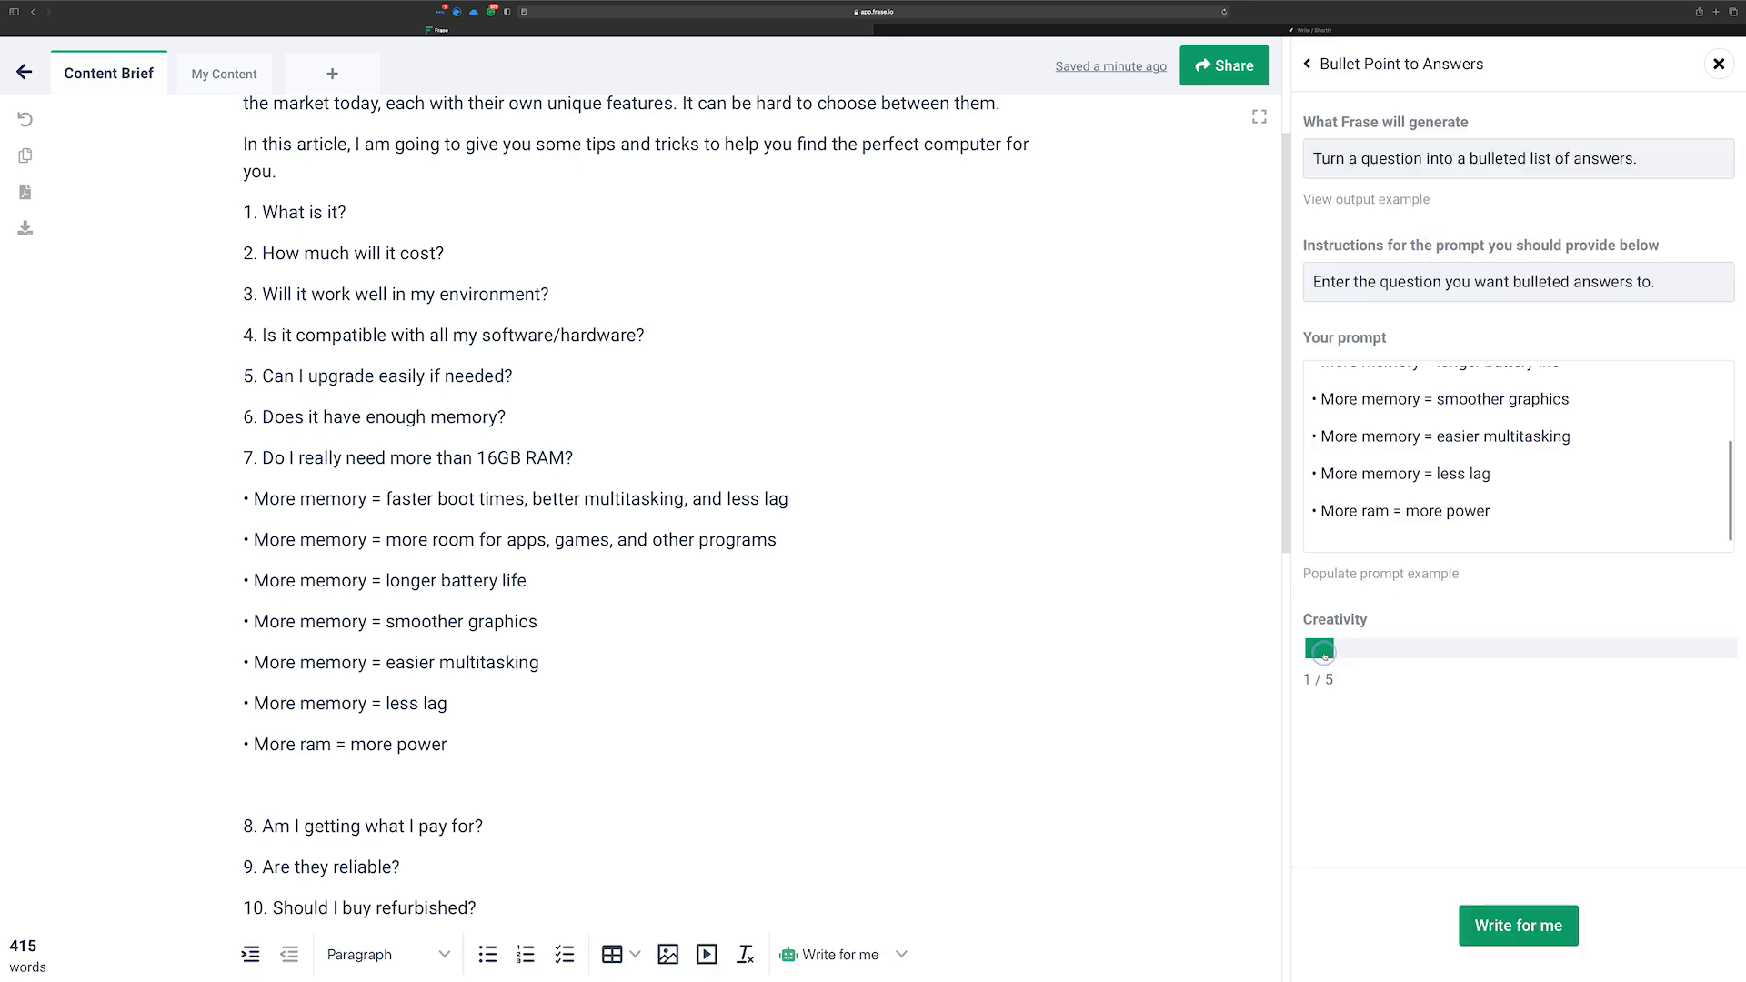
left_click_drag(1326, 655, 1419, 651)
left_click(1501, 927)
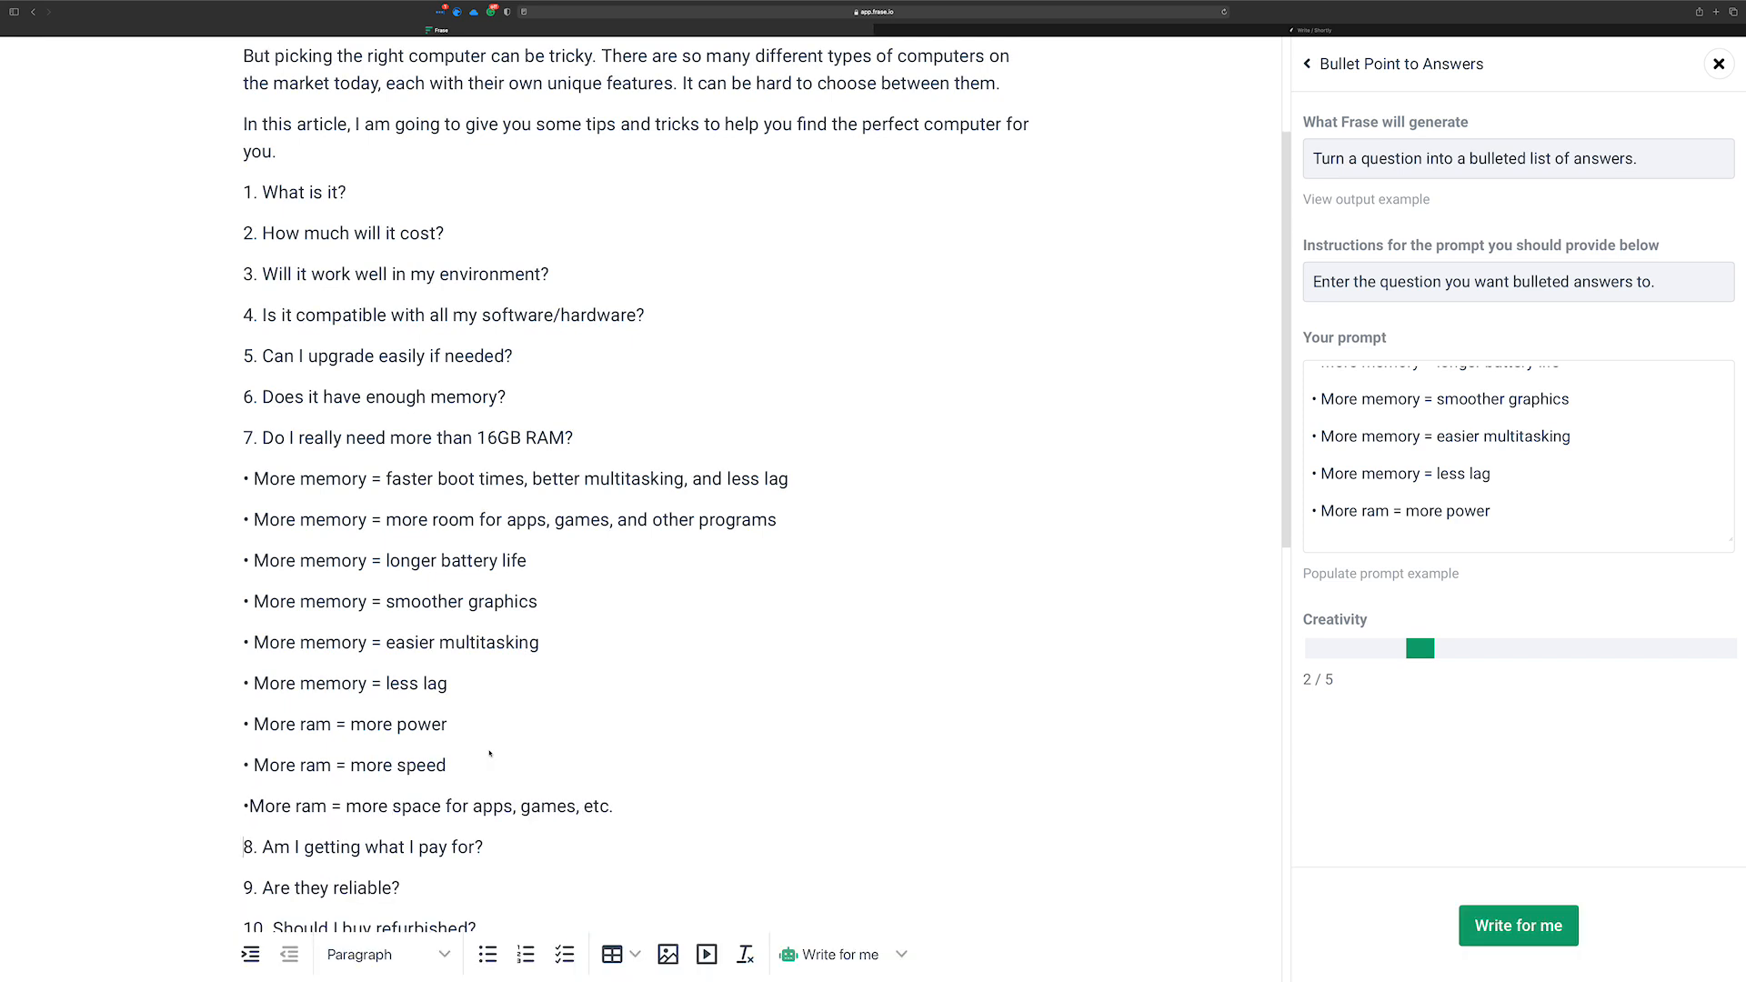
Review the generated lines below question 7 and clear the Bullet Point to Answers prompt
scroll(490, 753, "up", 3)
scroll(602, 678, "down", 2)
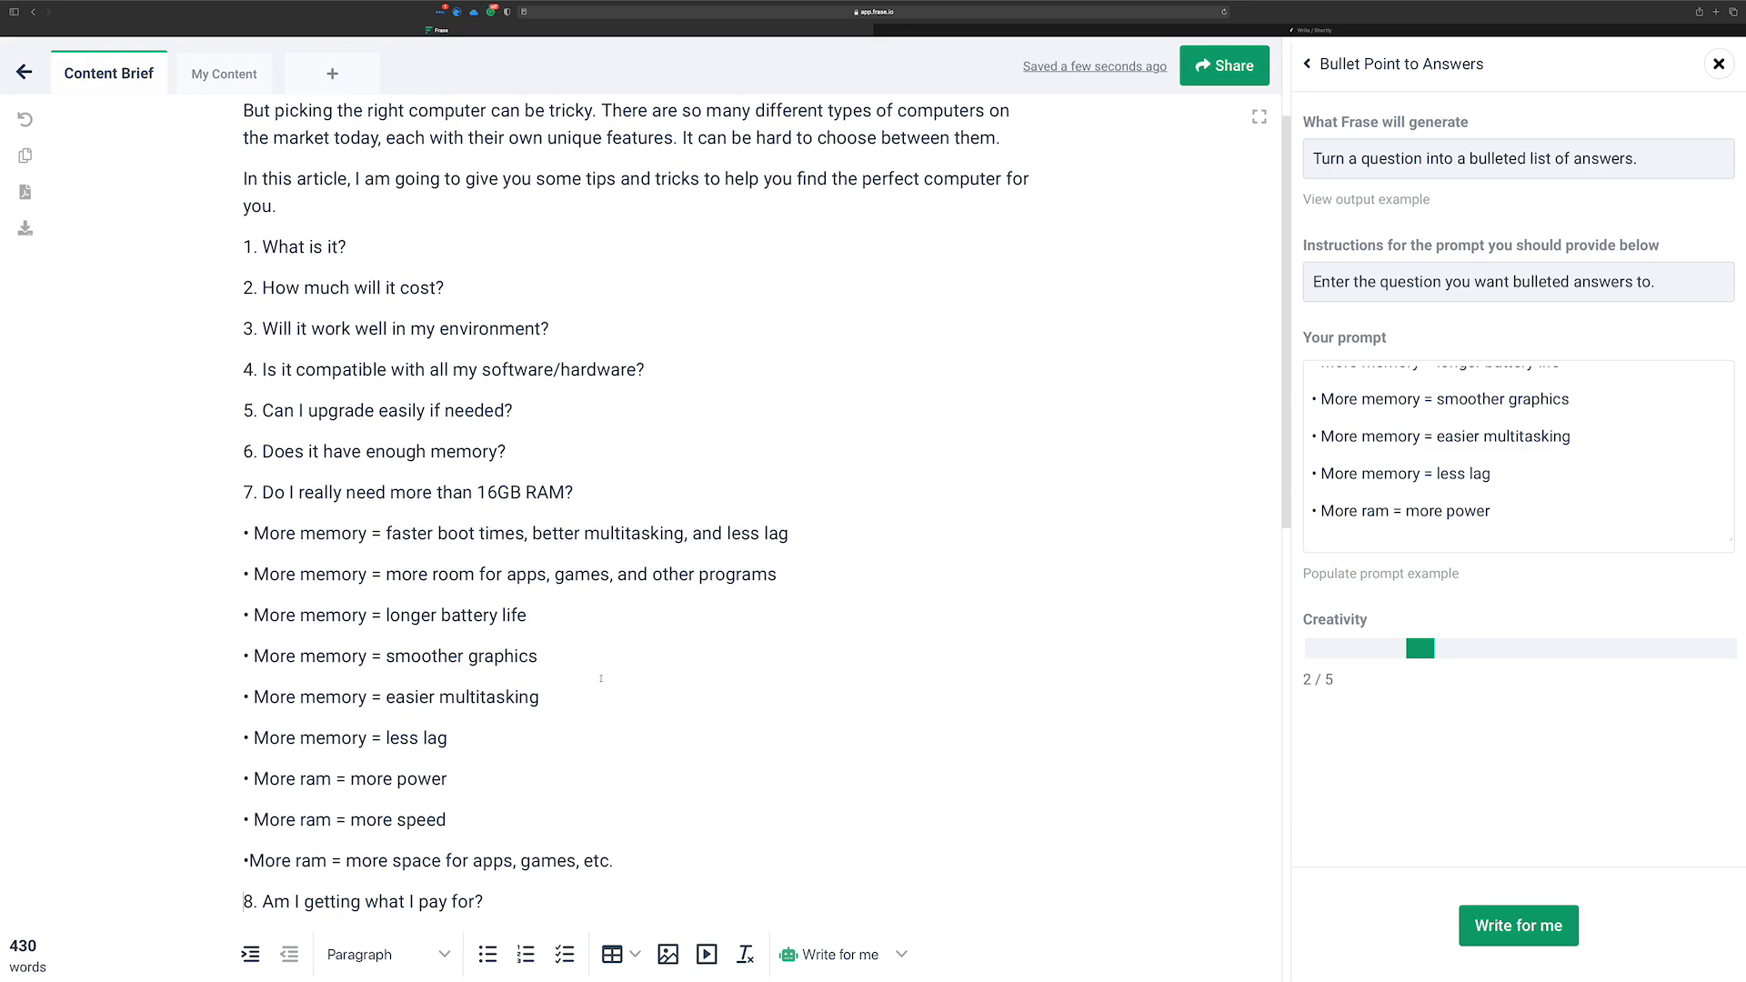
scroll(602, 679, "down", 5)
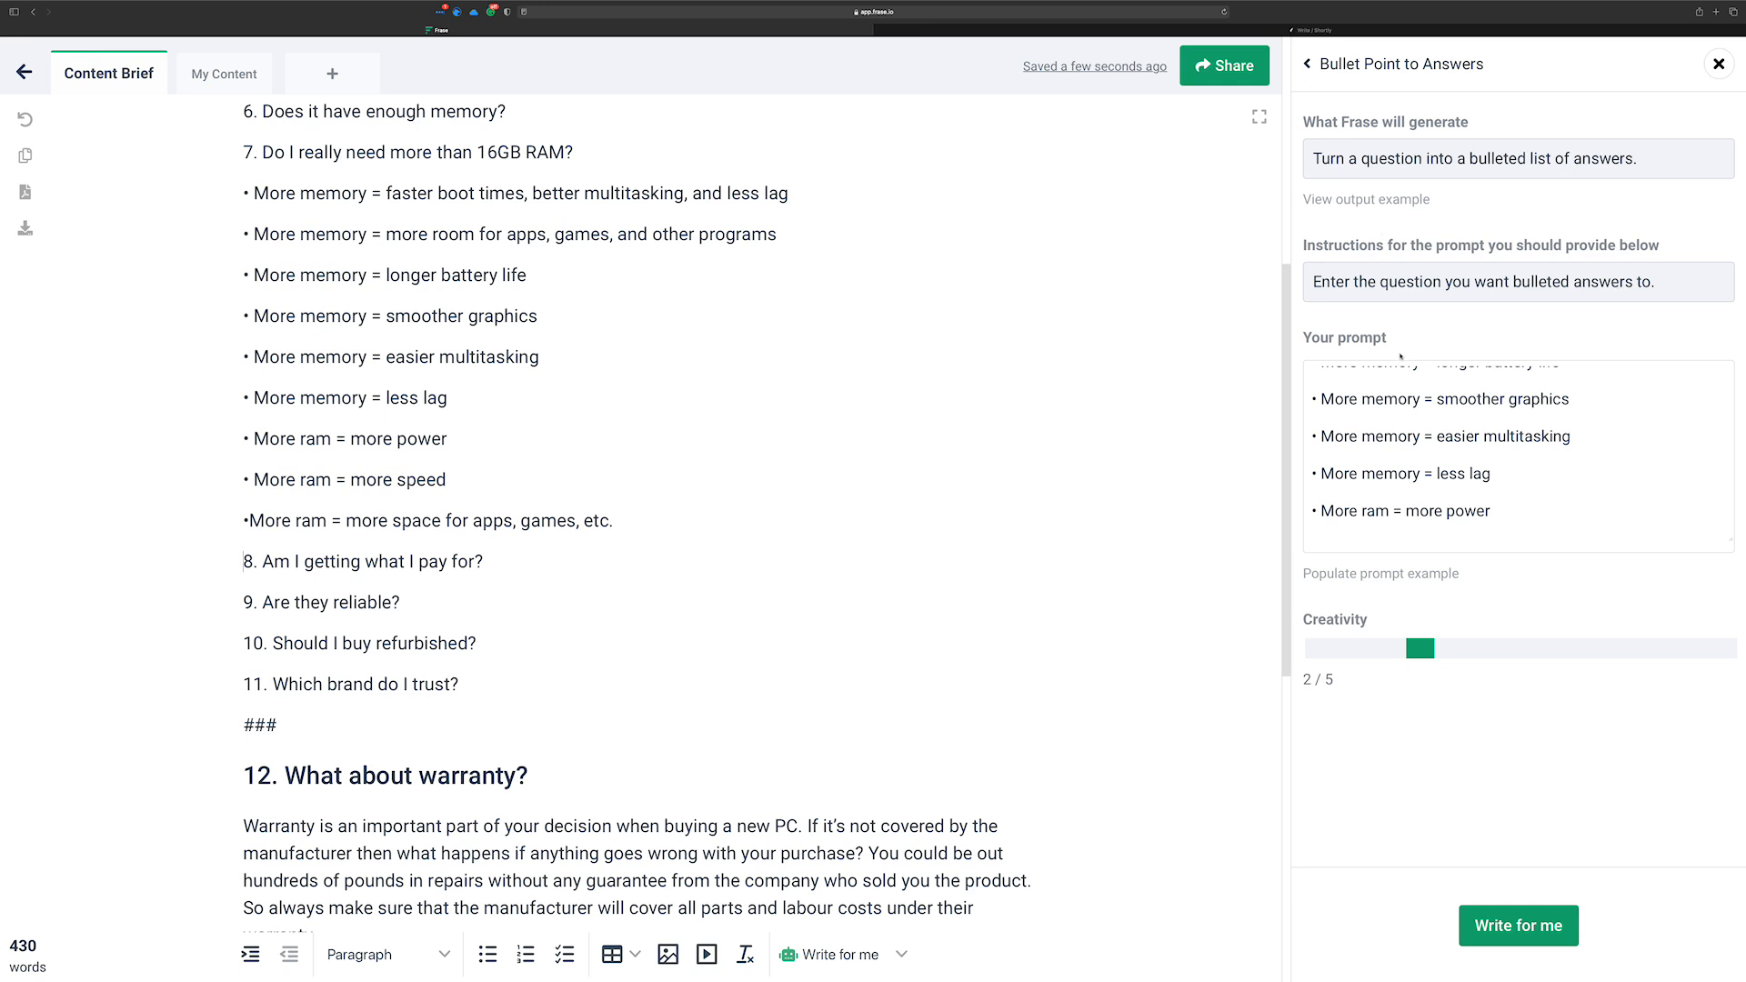
key("super+a")
key("BackSpace")
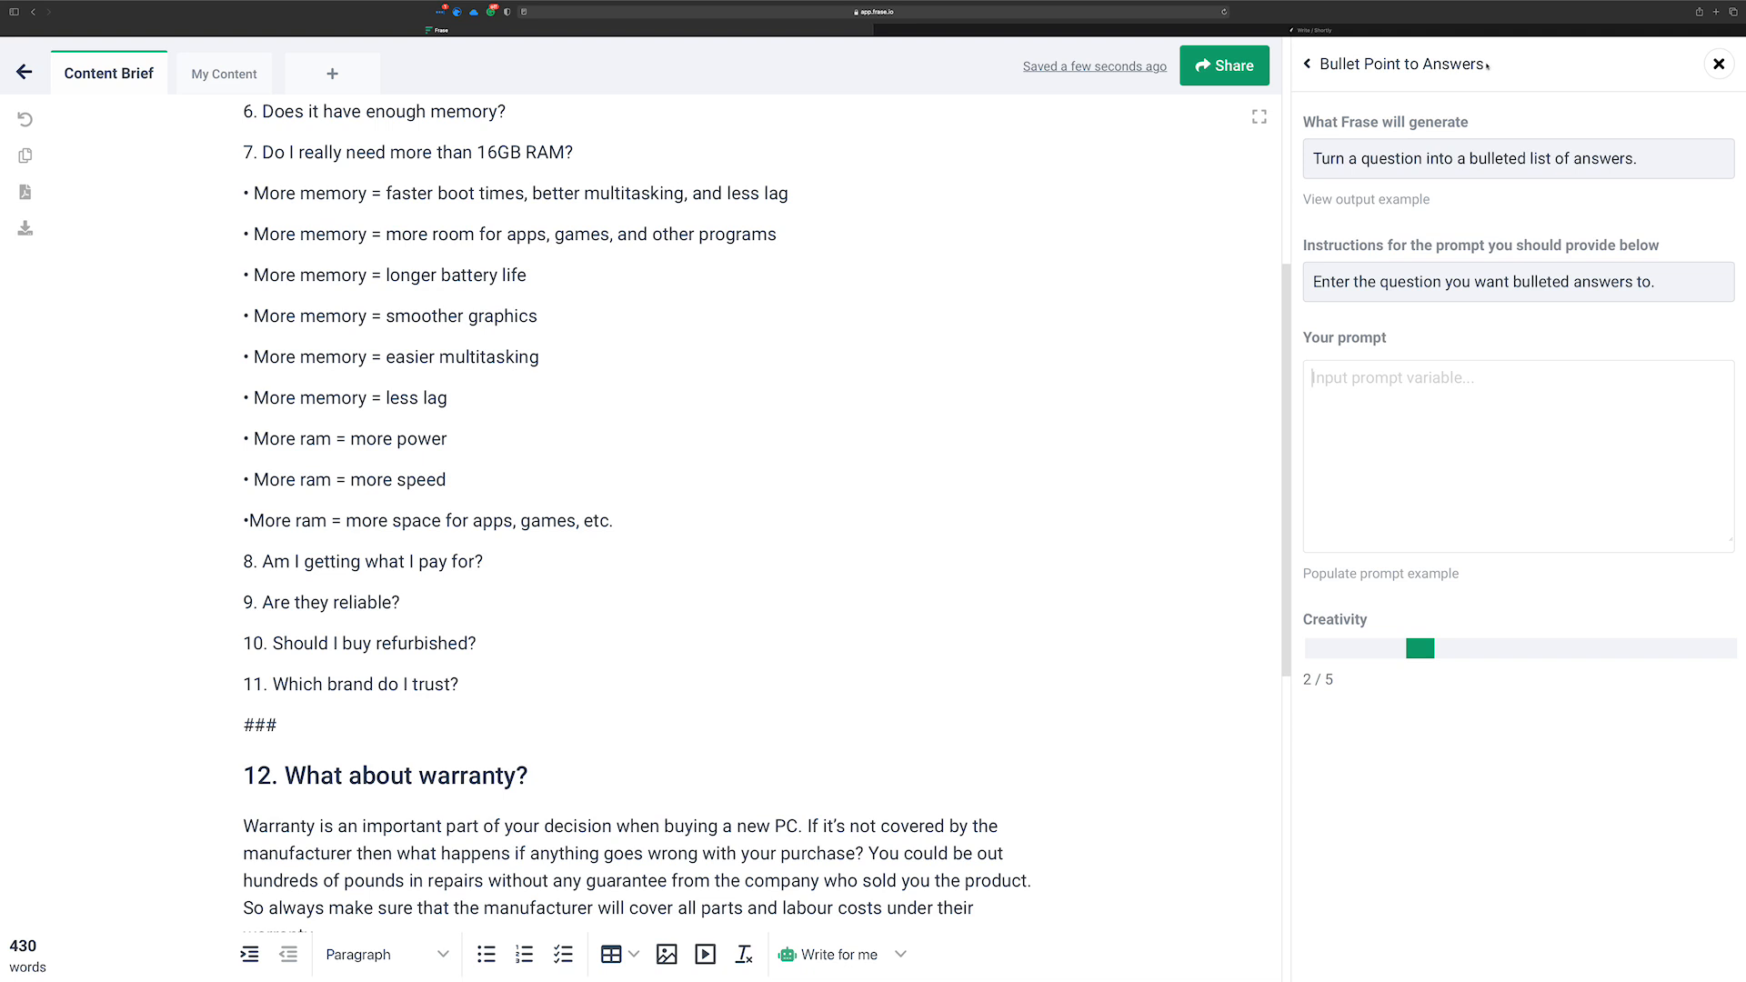
Copy "Do I really need more than 16GB RAM?" from question 7 into the Bullet Point to Answers prompt
left_click(437, 501)
scroll(372, 532, "up", 1)
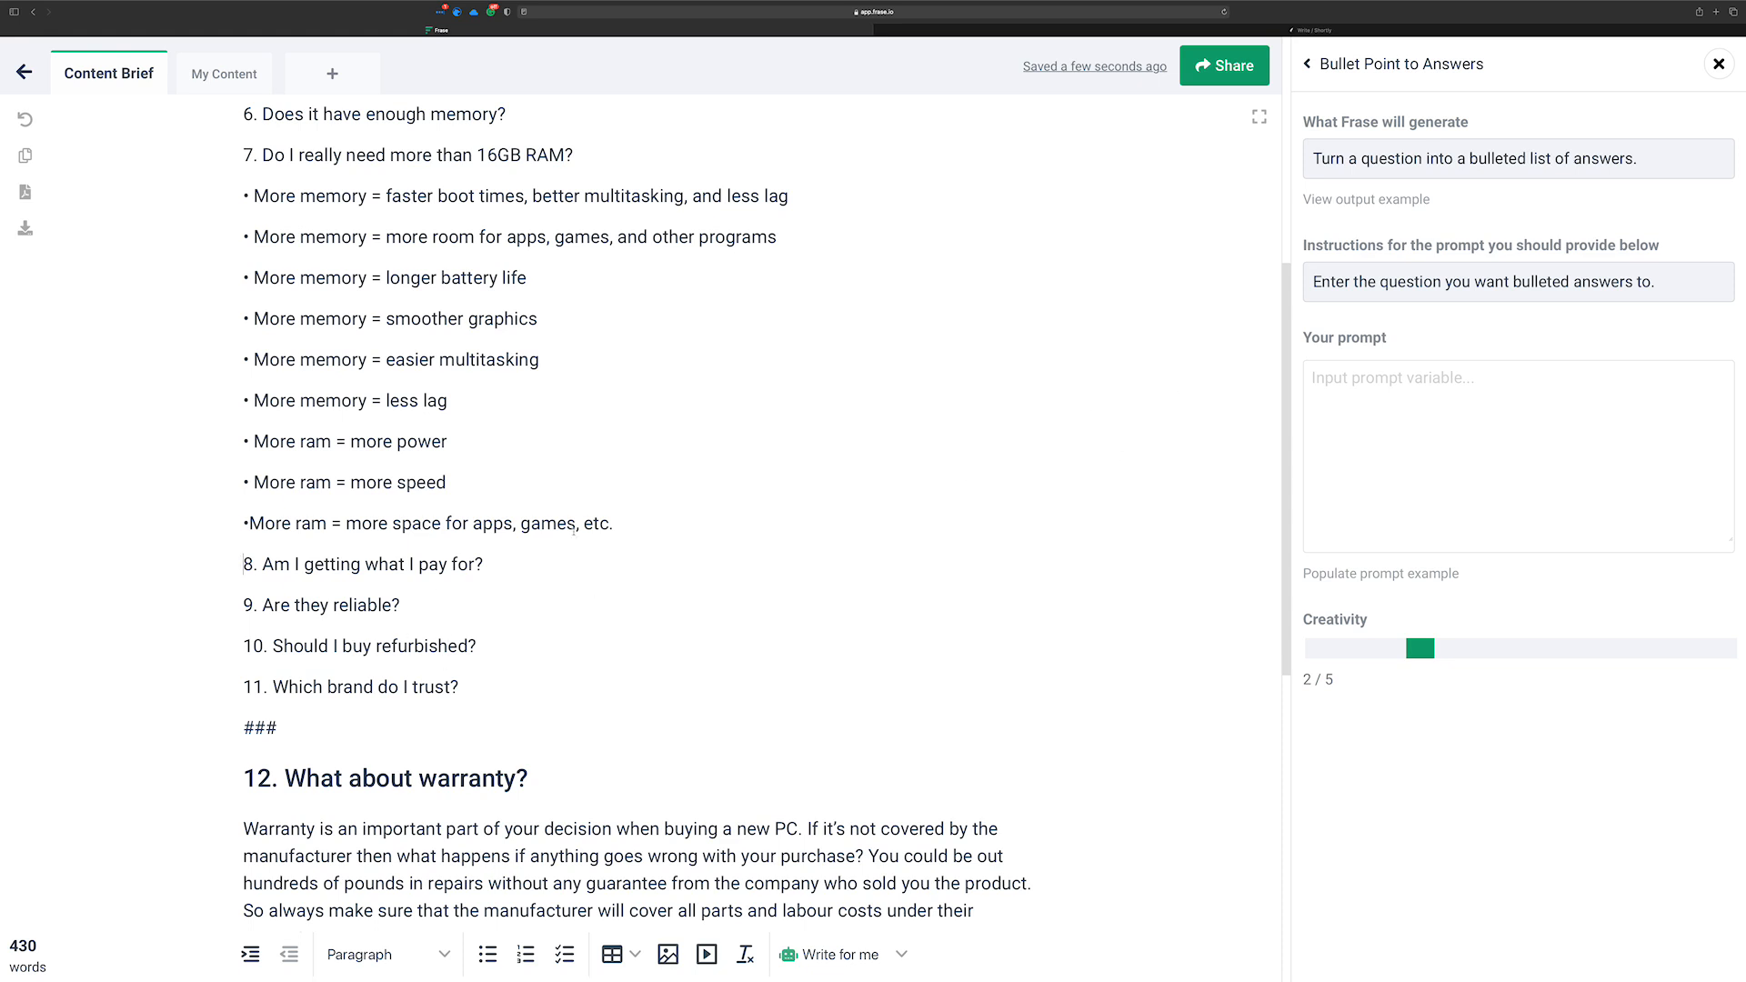
scroll(548, 492, "up", 4)
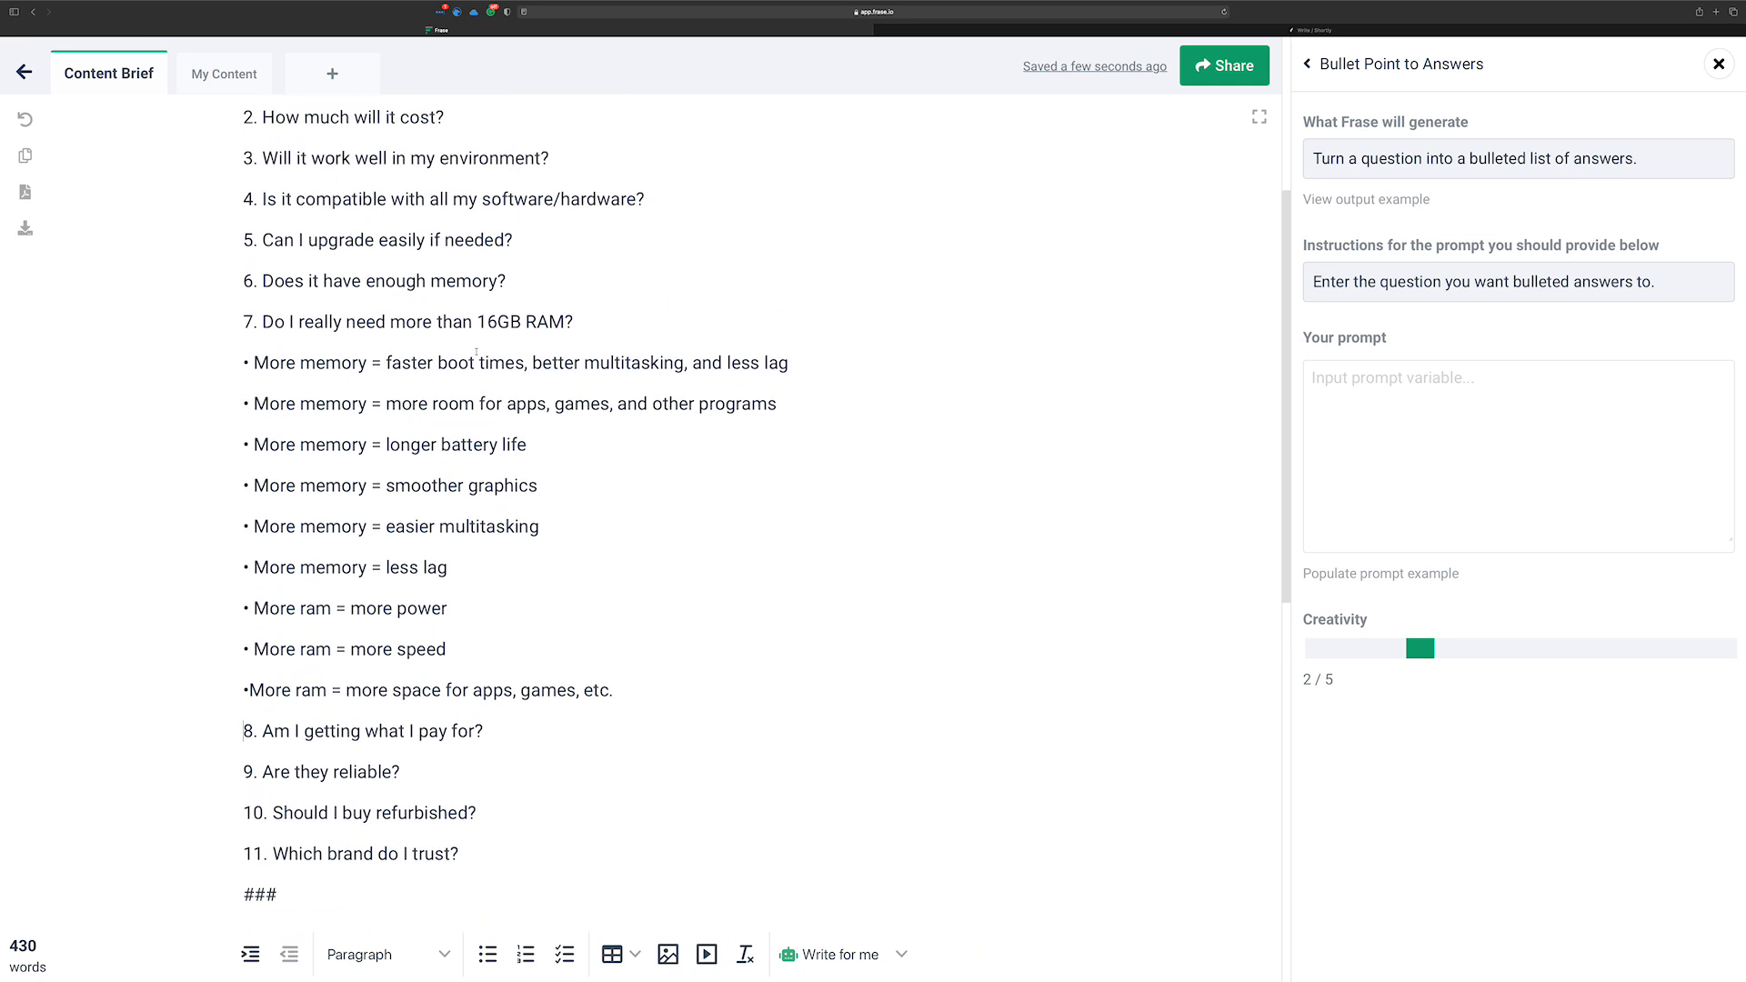
left_click_drag(573, 335, 264, 333)
key("ctrl+c")
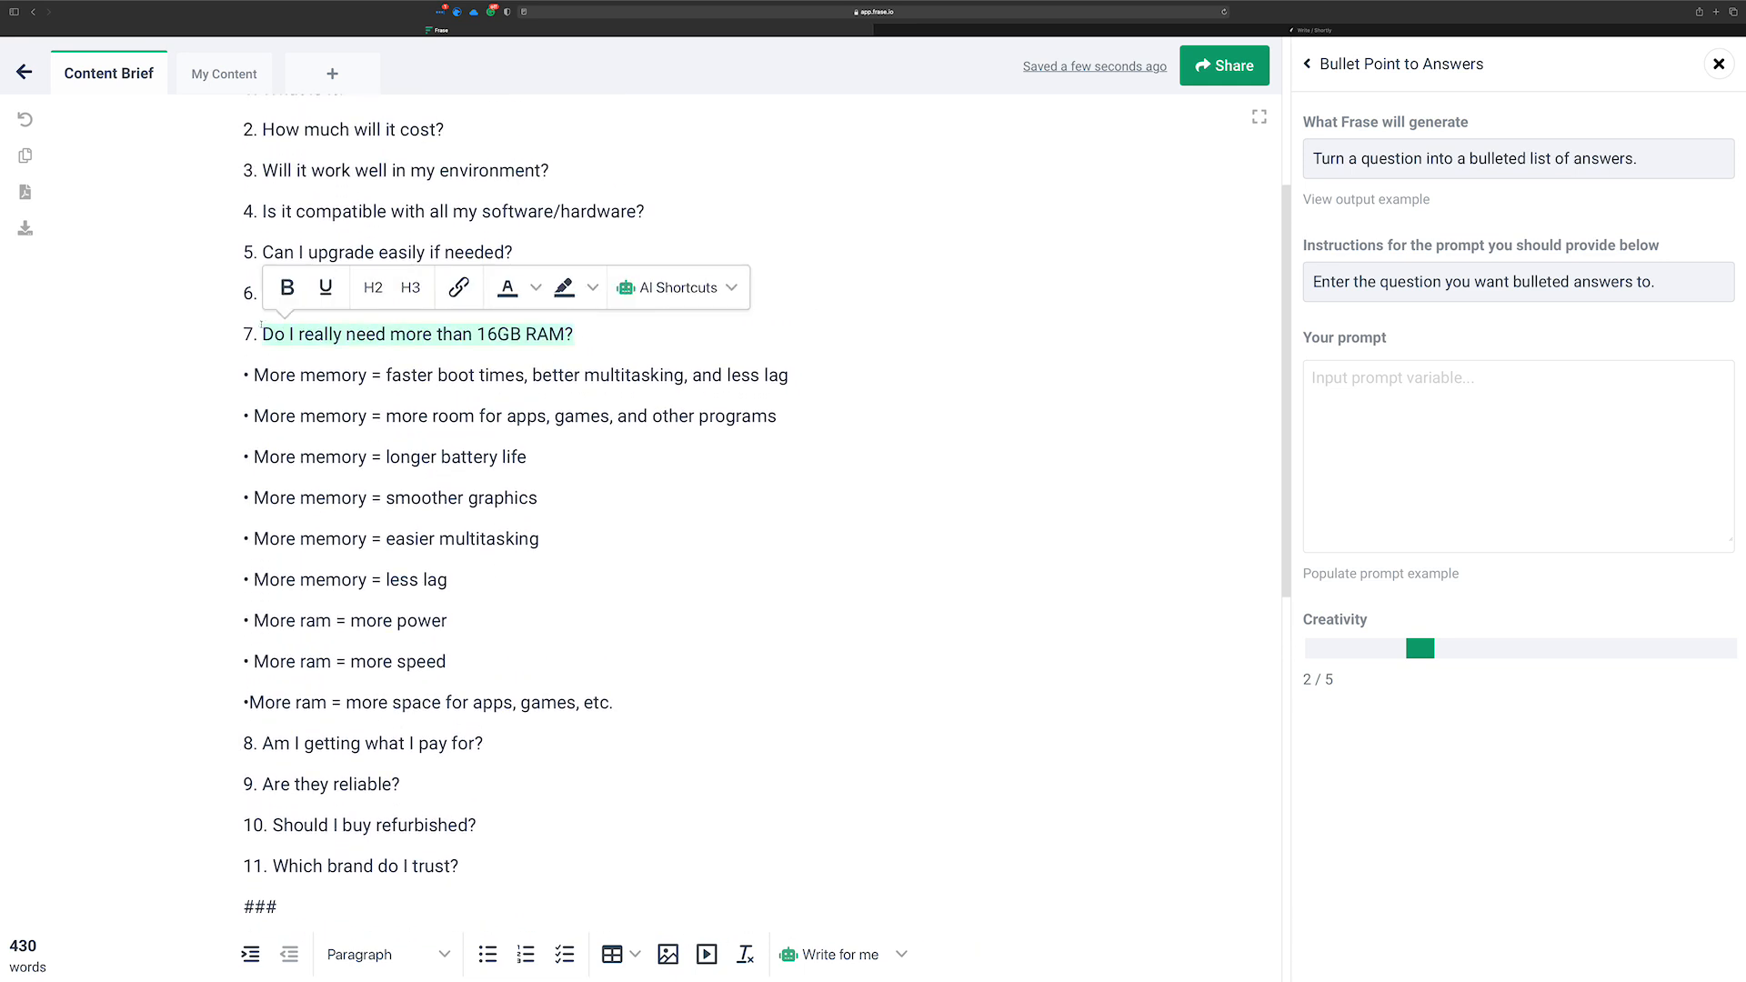
left_click(1394, 398)
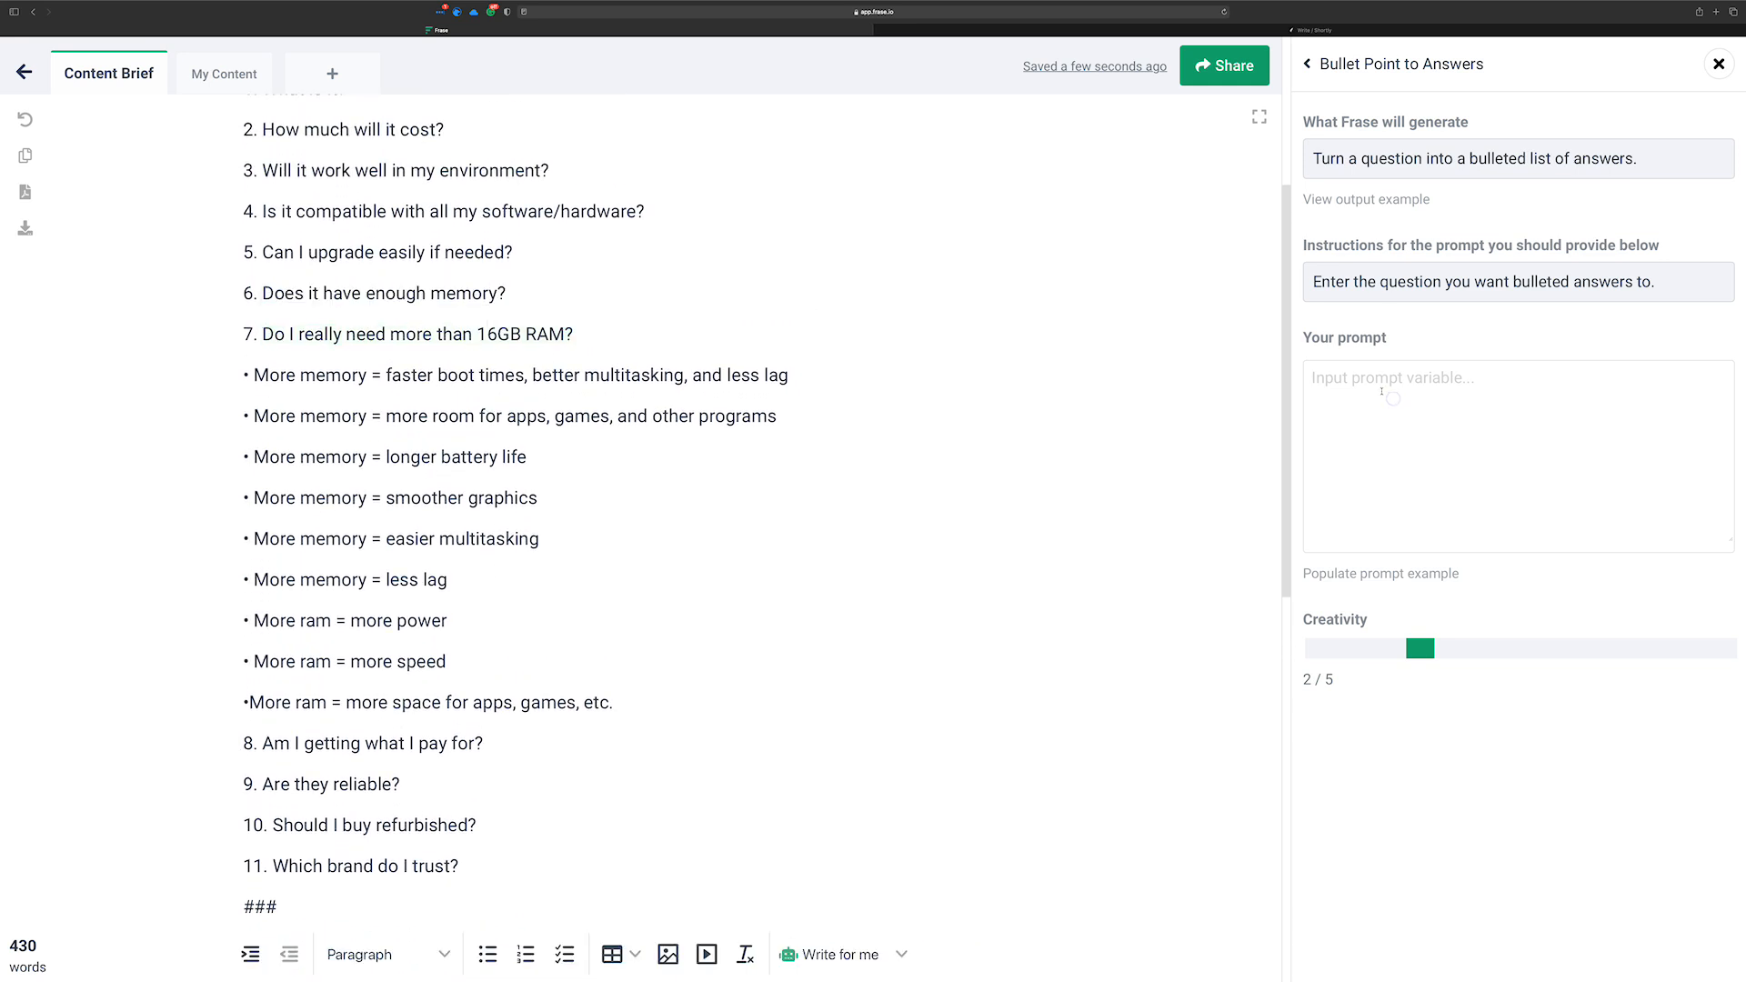
key("ctrl+v")
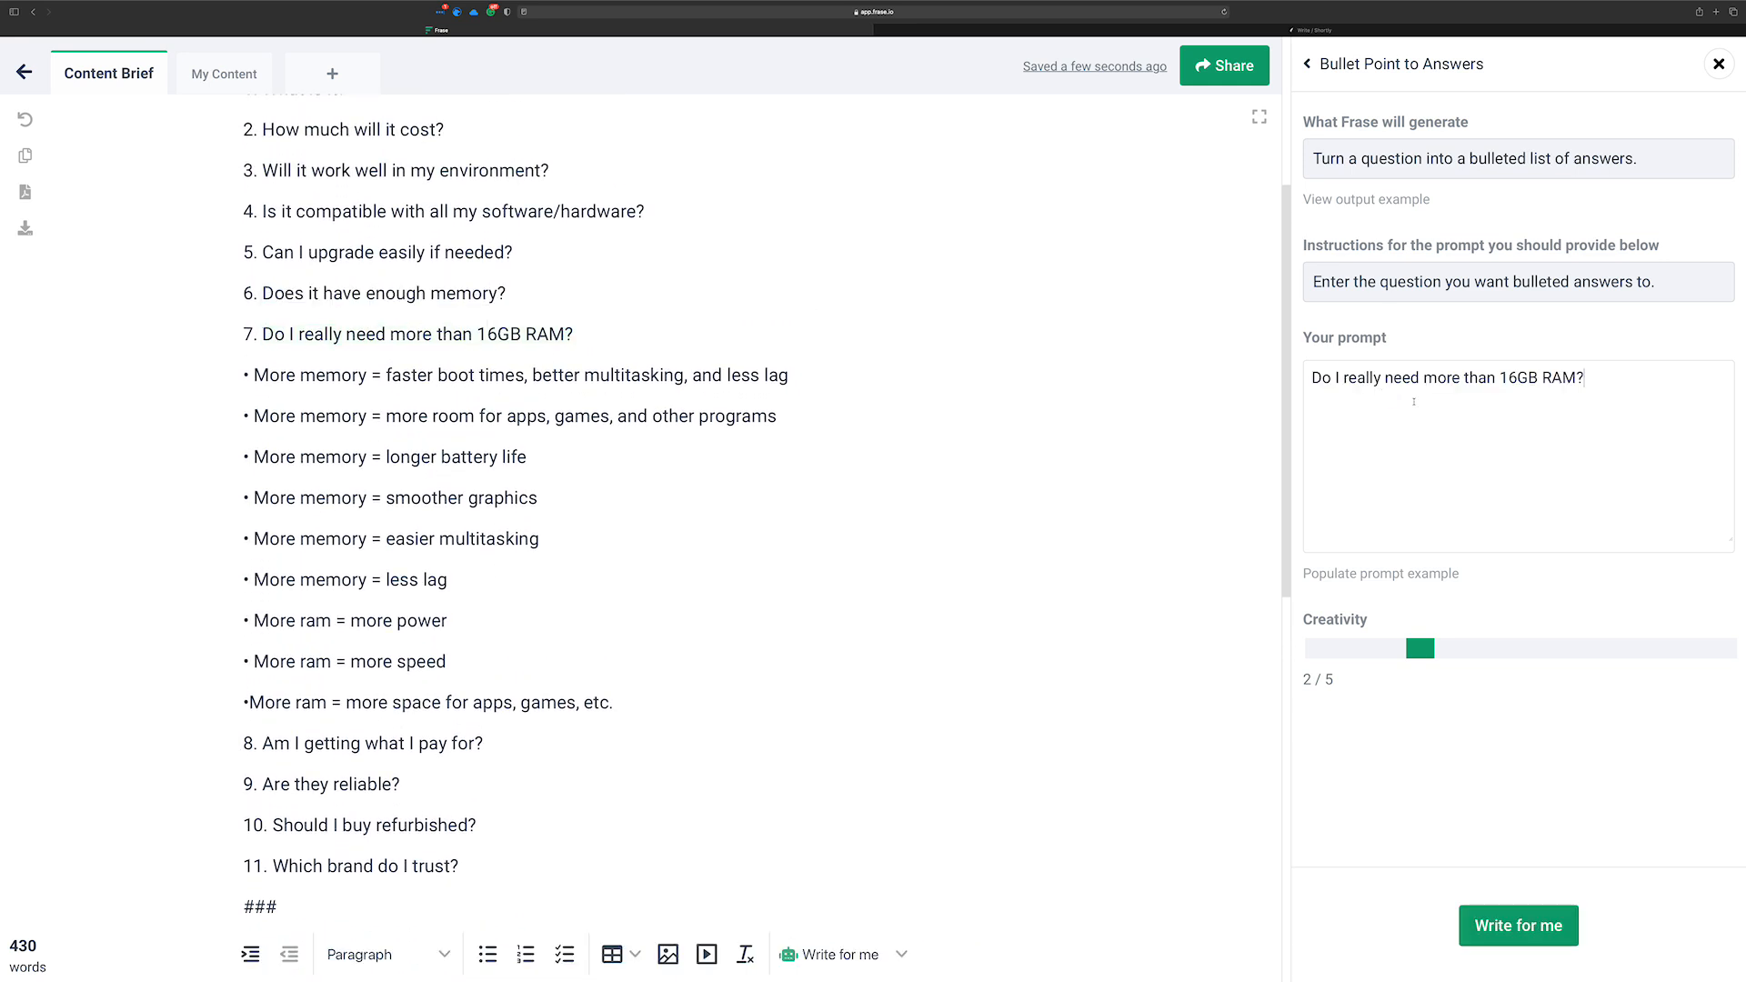
Delete the memory and RAM benefit lines below question 7 and generate bulleted answers to the question in their place
left_click(1519, 925)
left_click_drag(659, 690, 243, 375)
key("BackSpace")
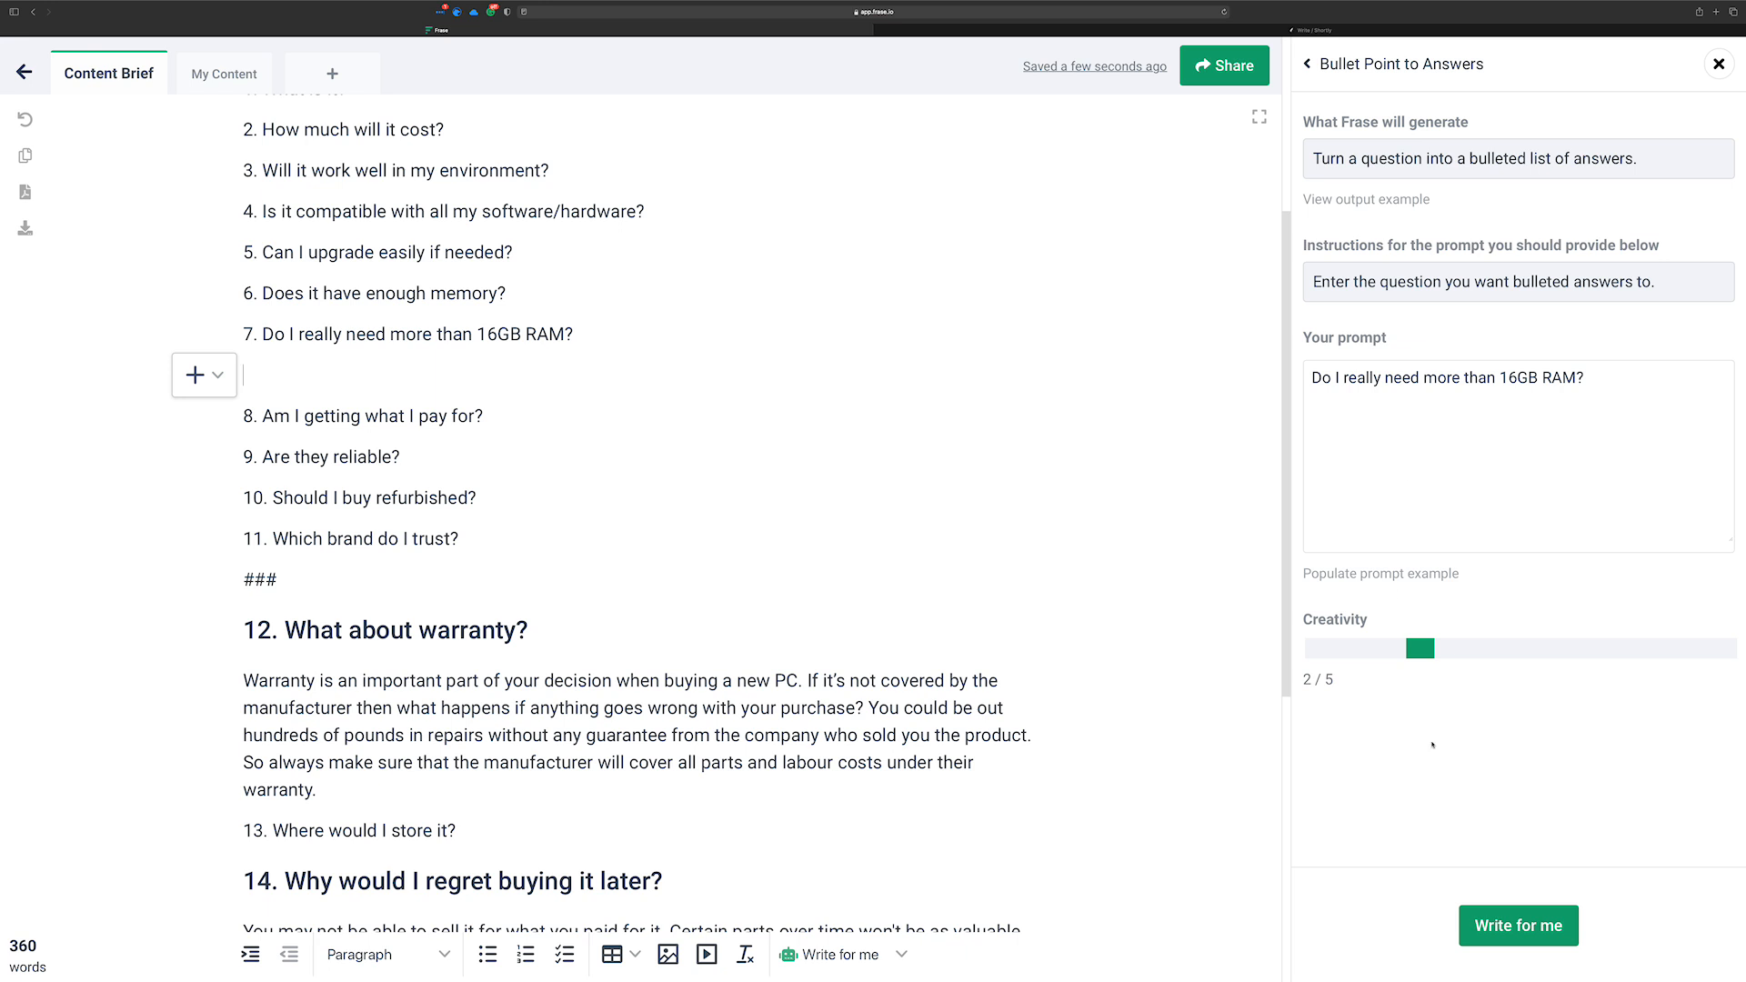
left_click(1543, 933)
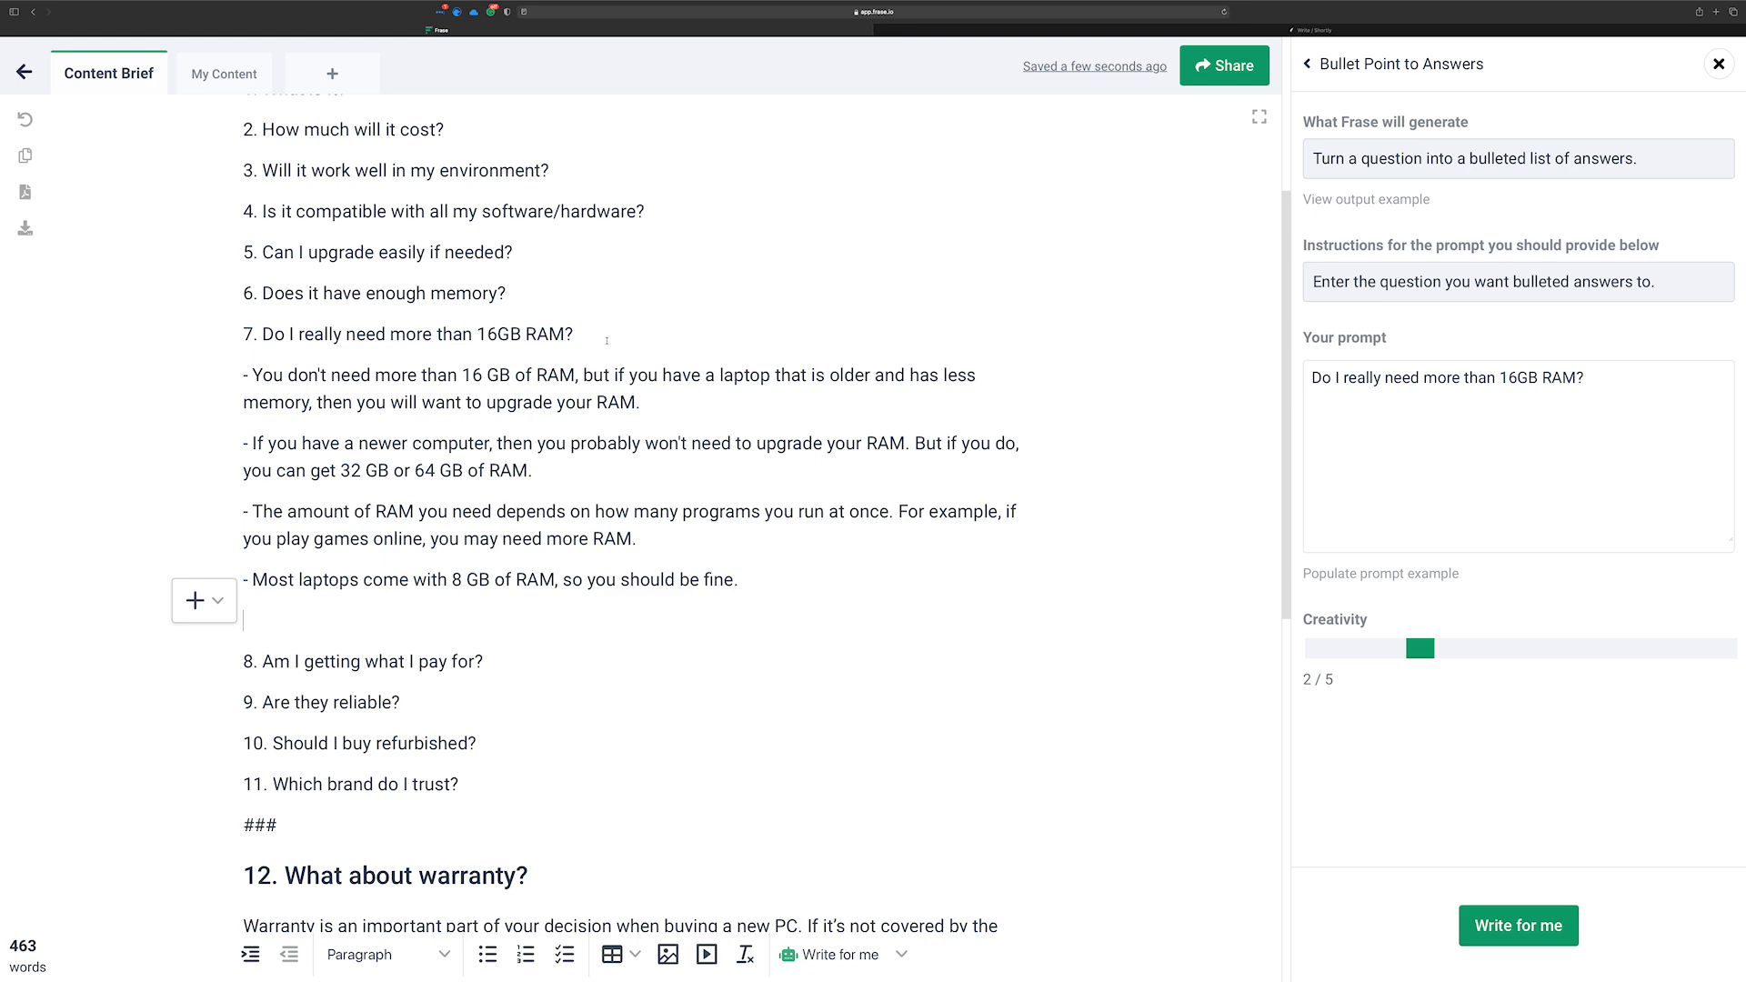
Examine the output example of the Bullet Point to Answers template to compare it with the generated answers
left_click(1390, 199)
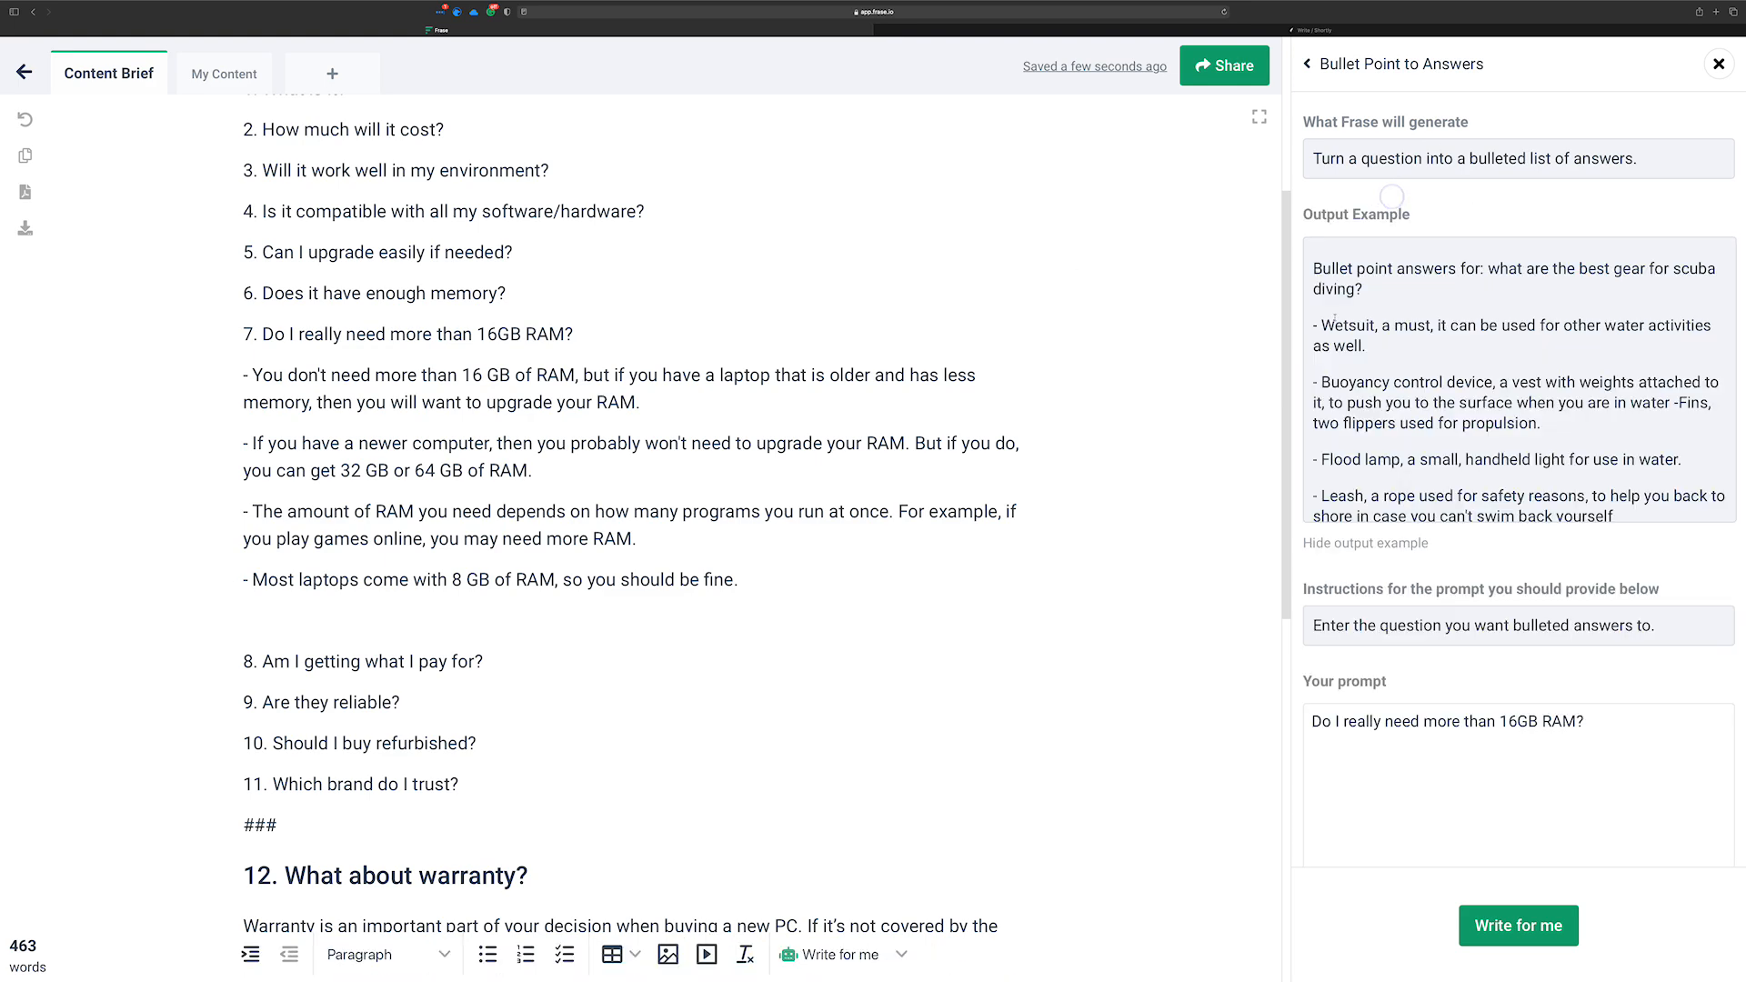
scroll(1404, 339, "down", 2)
scroll(1403, 339, "down", 1)
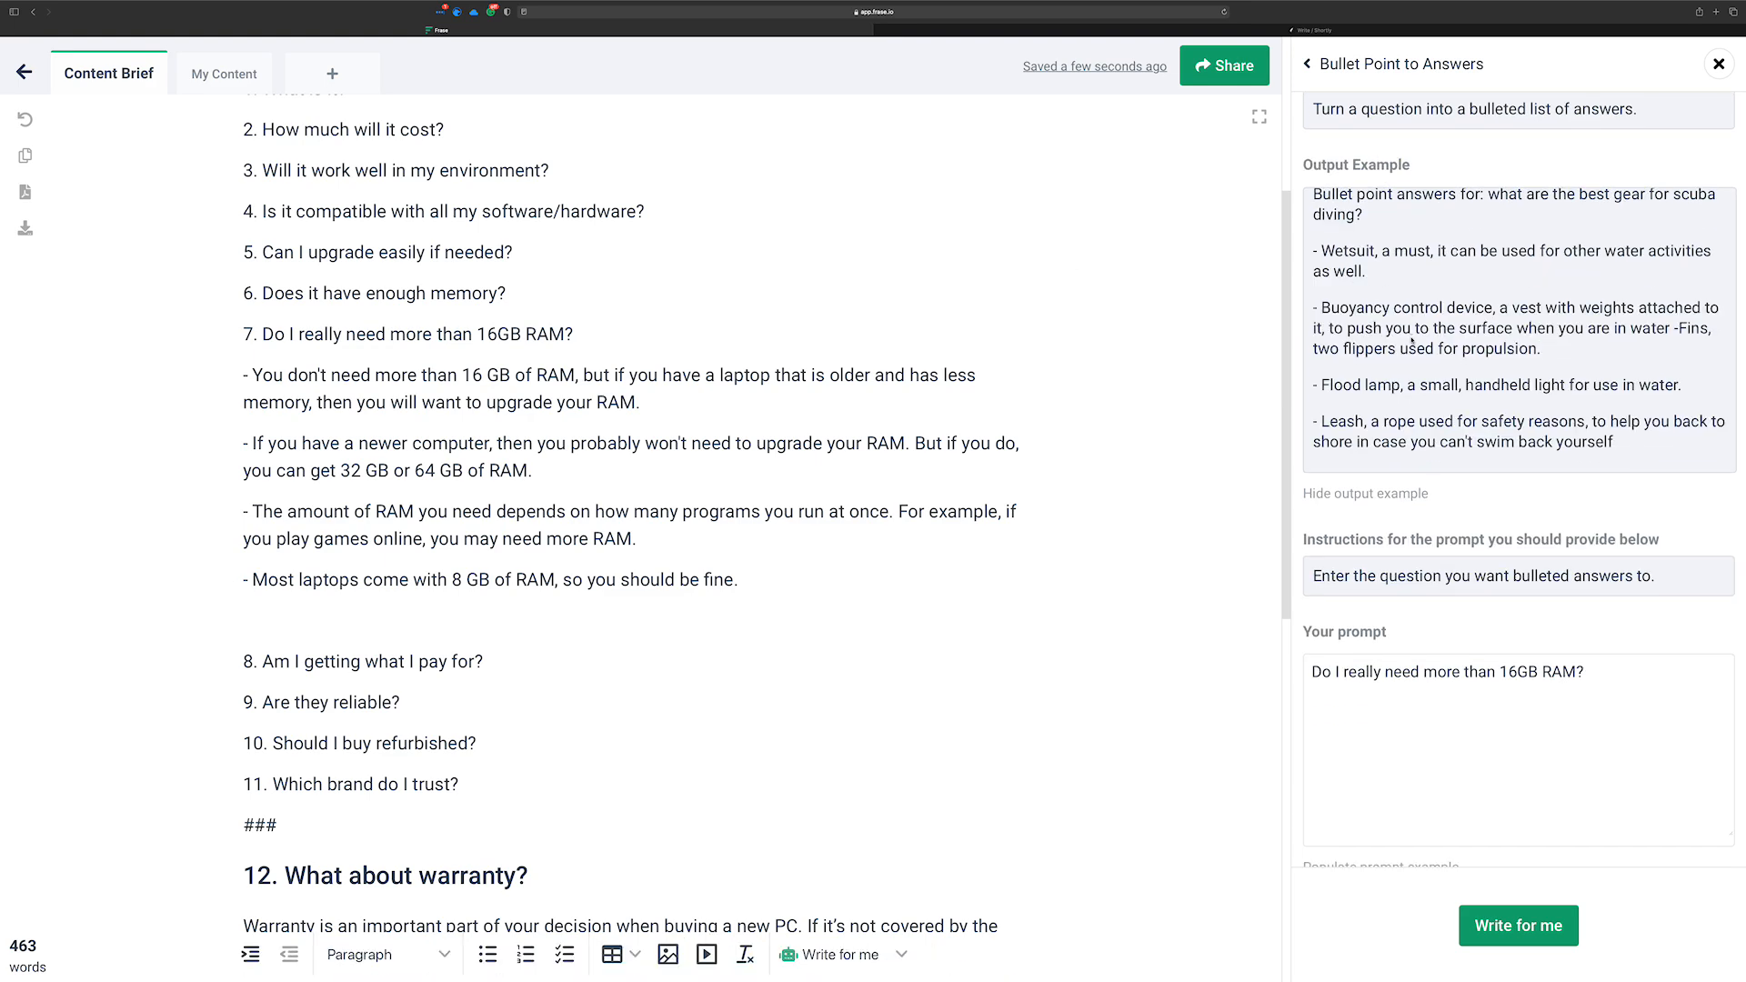
scroll(1412, 341, "up", 3)
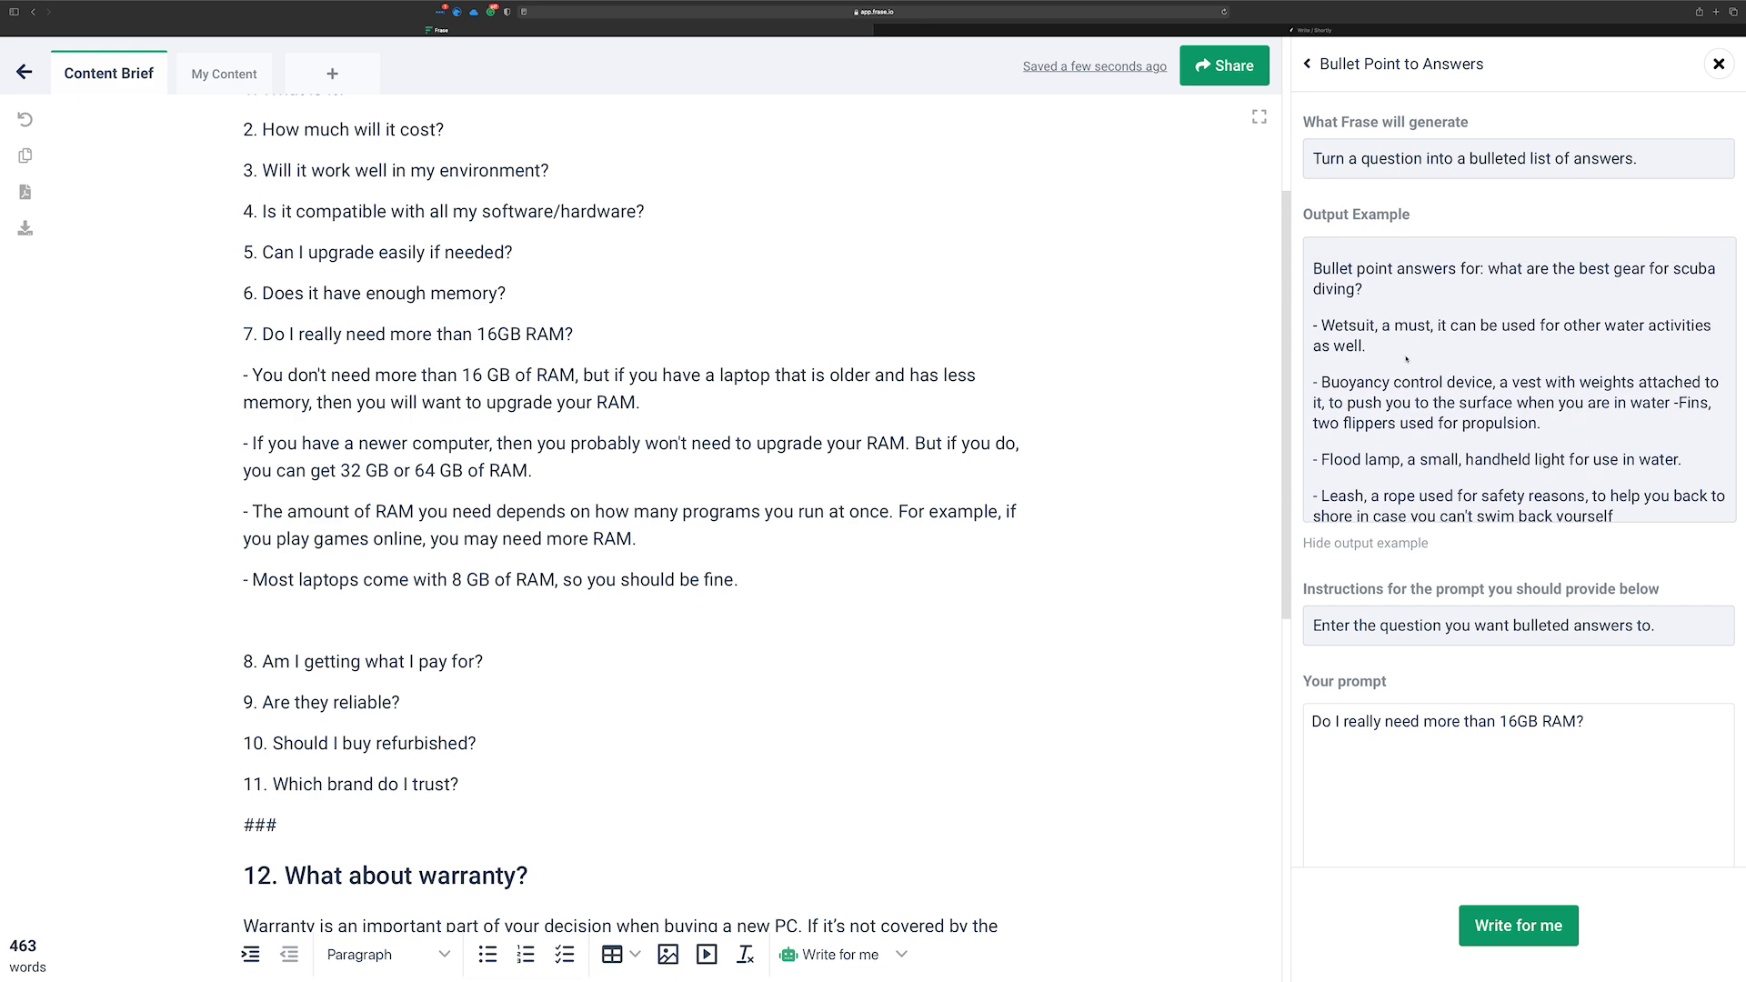
left_click(1367, 544)
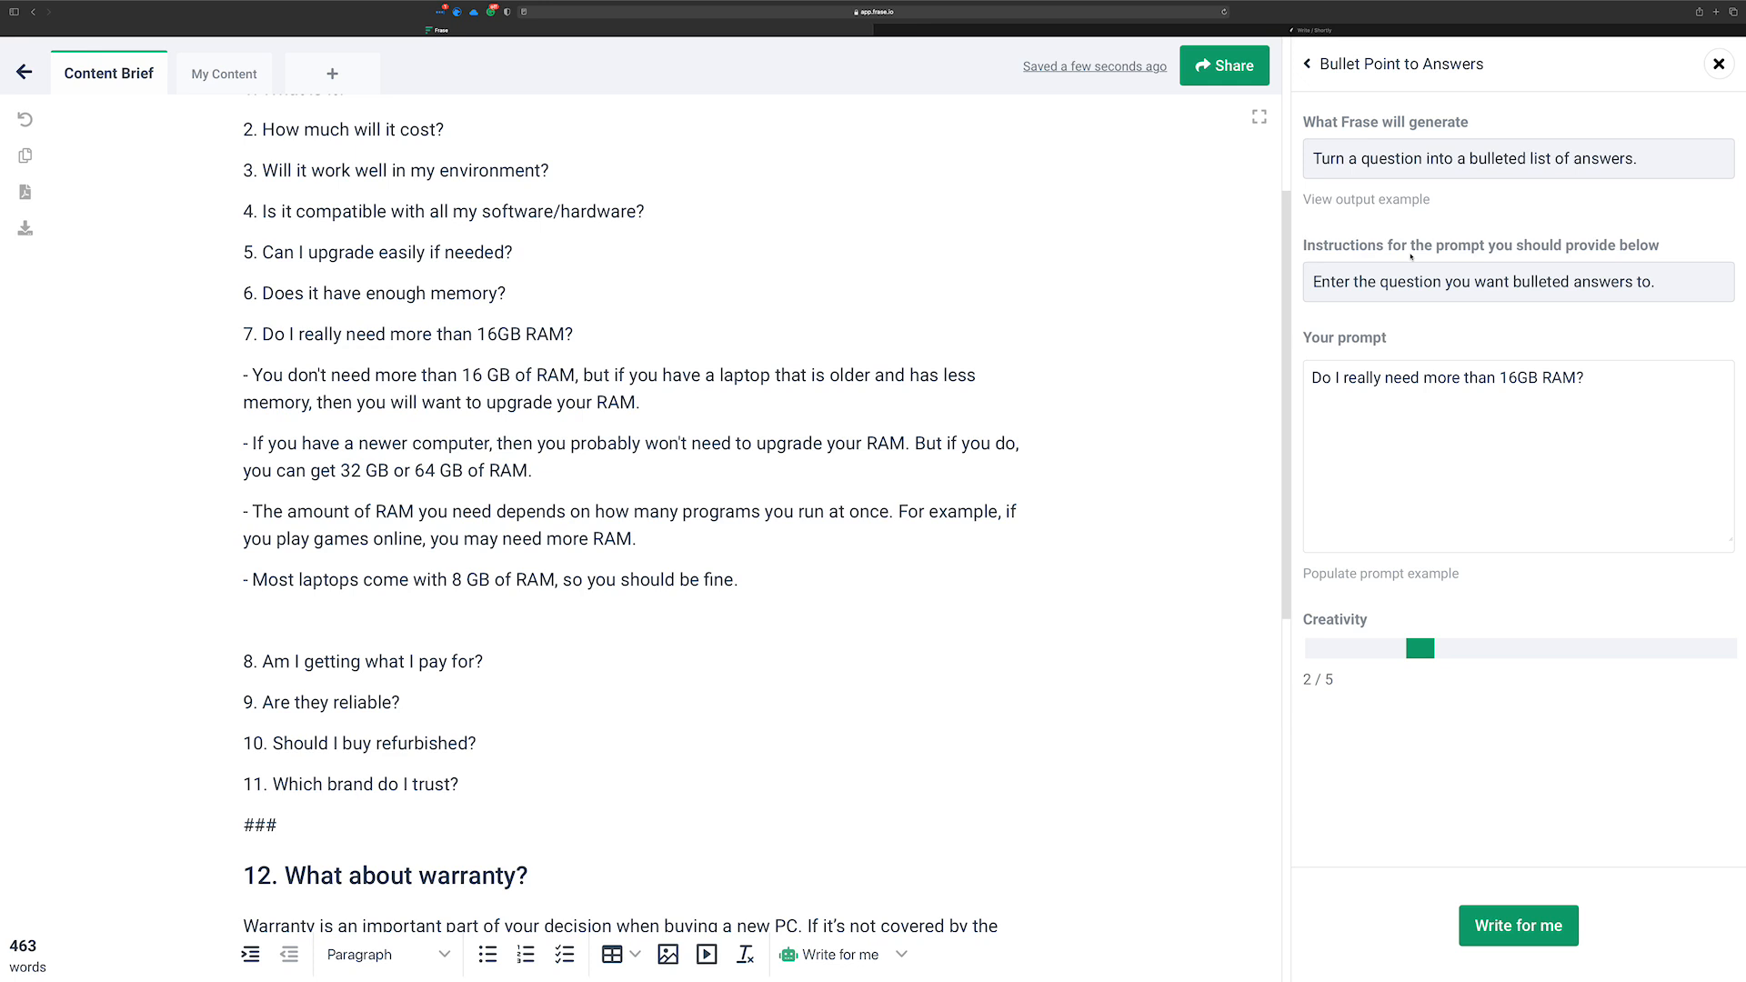
left_click(1391, 199)
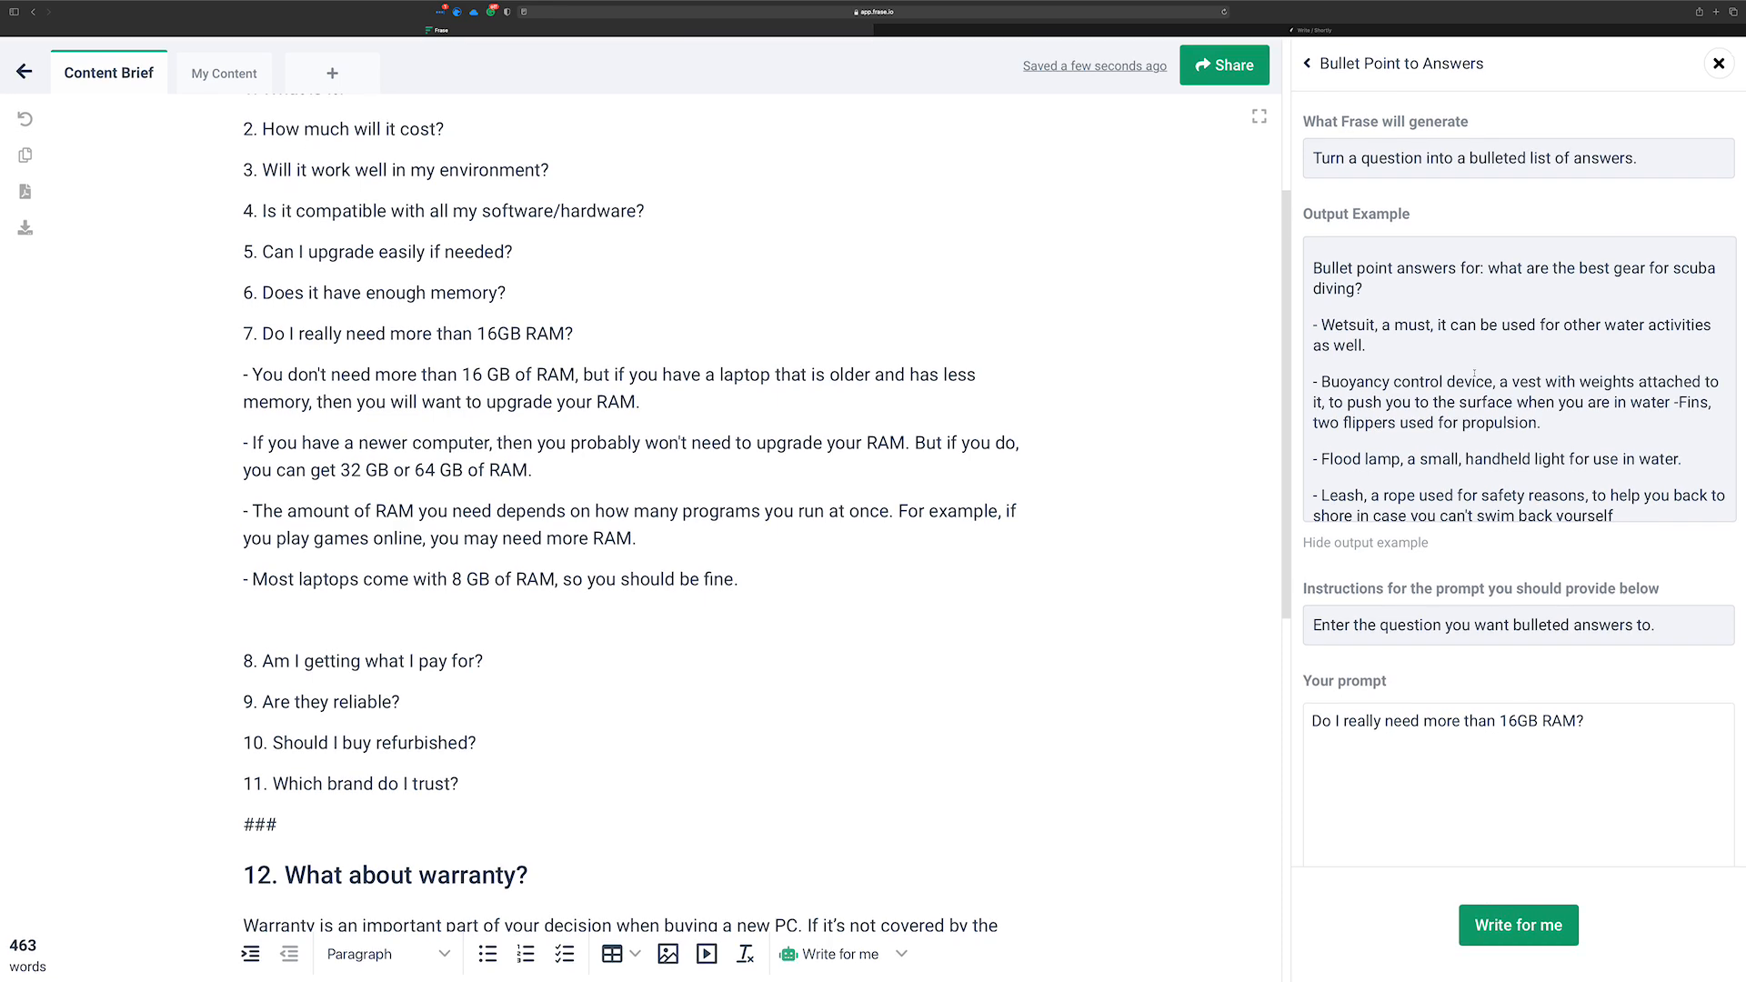
Hide the output example and format the line "7. Do I really need more than 16GB RAM?" as a Header 2
left_click(1373, 546)
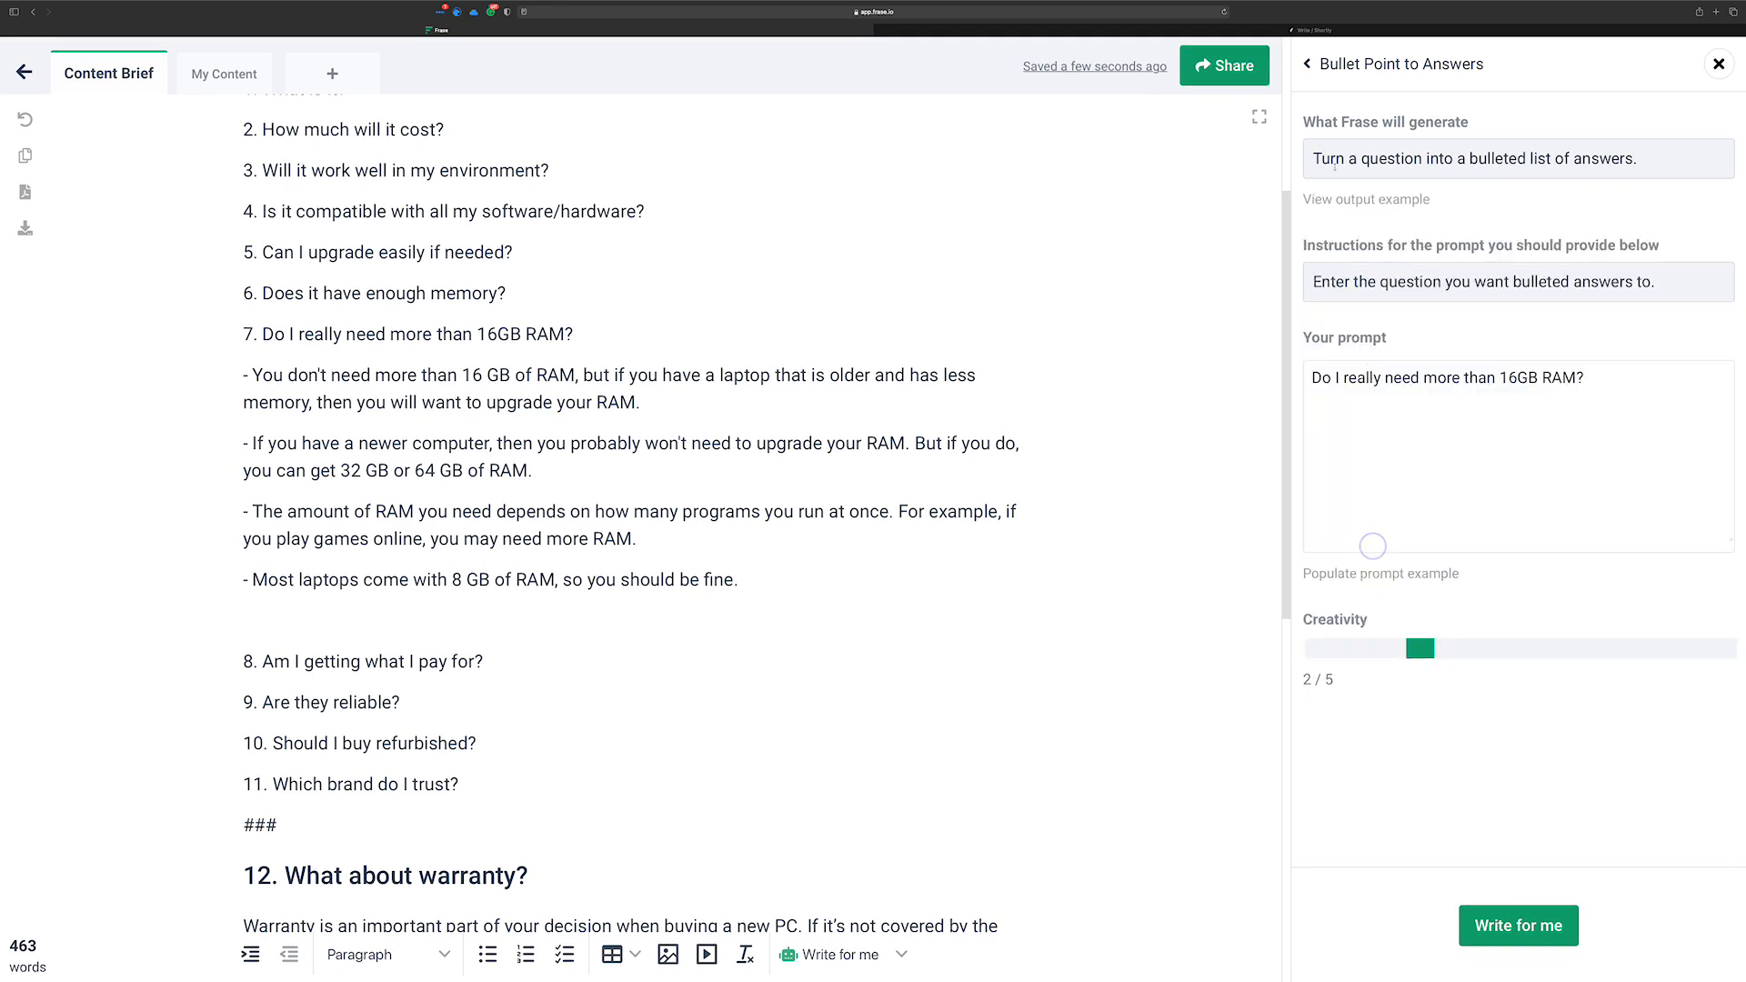
left_click(1719, 66)
scroll(364, 537, "up", 1)
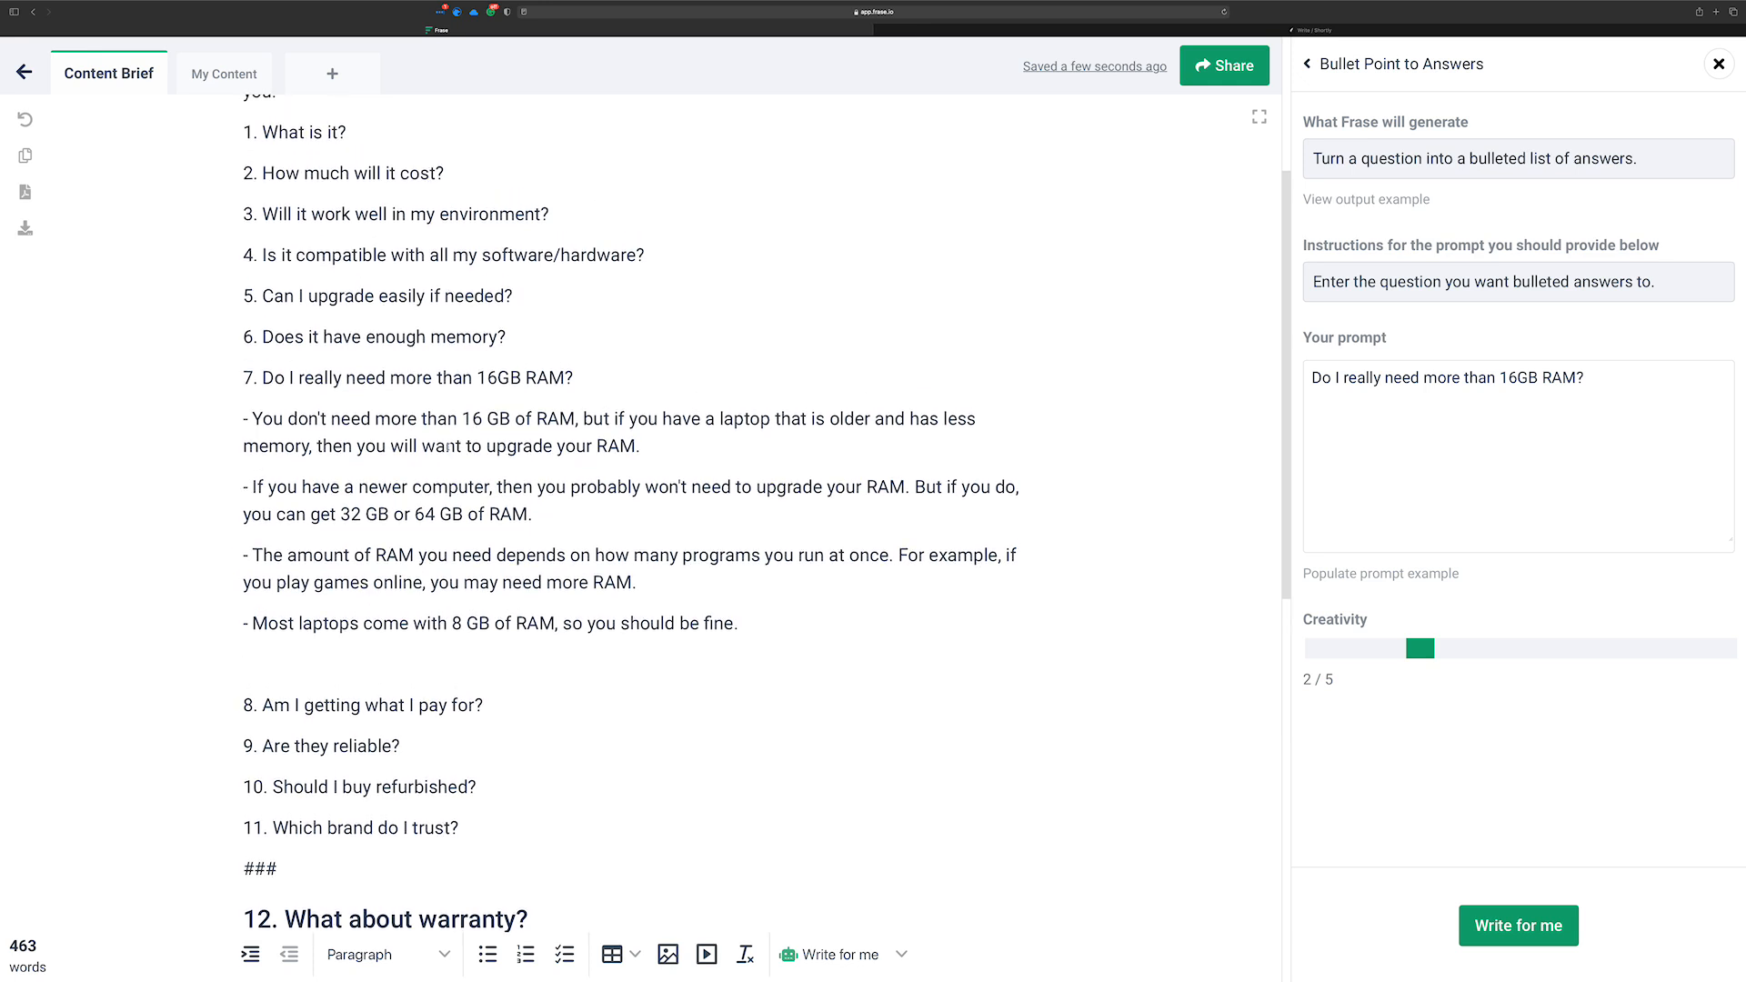
left_click_drag(590, 383, 241, 380)
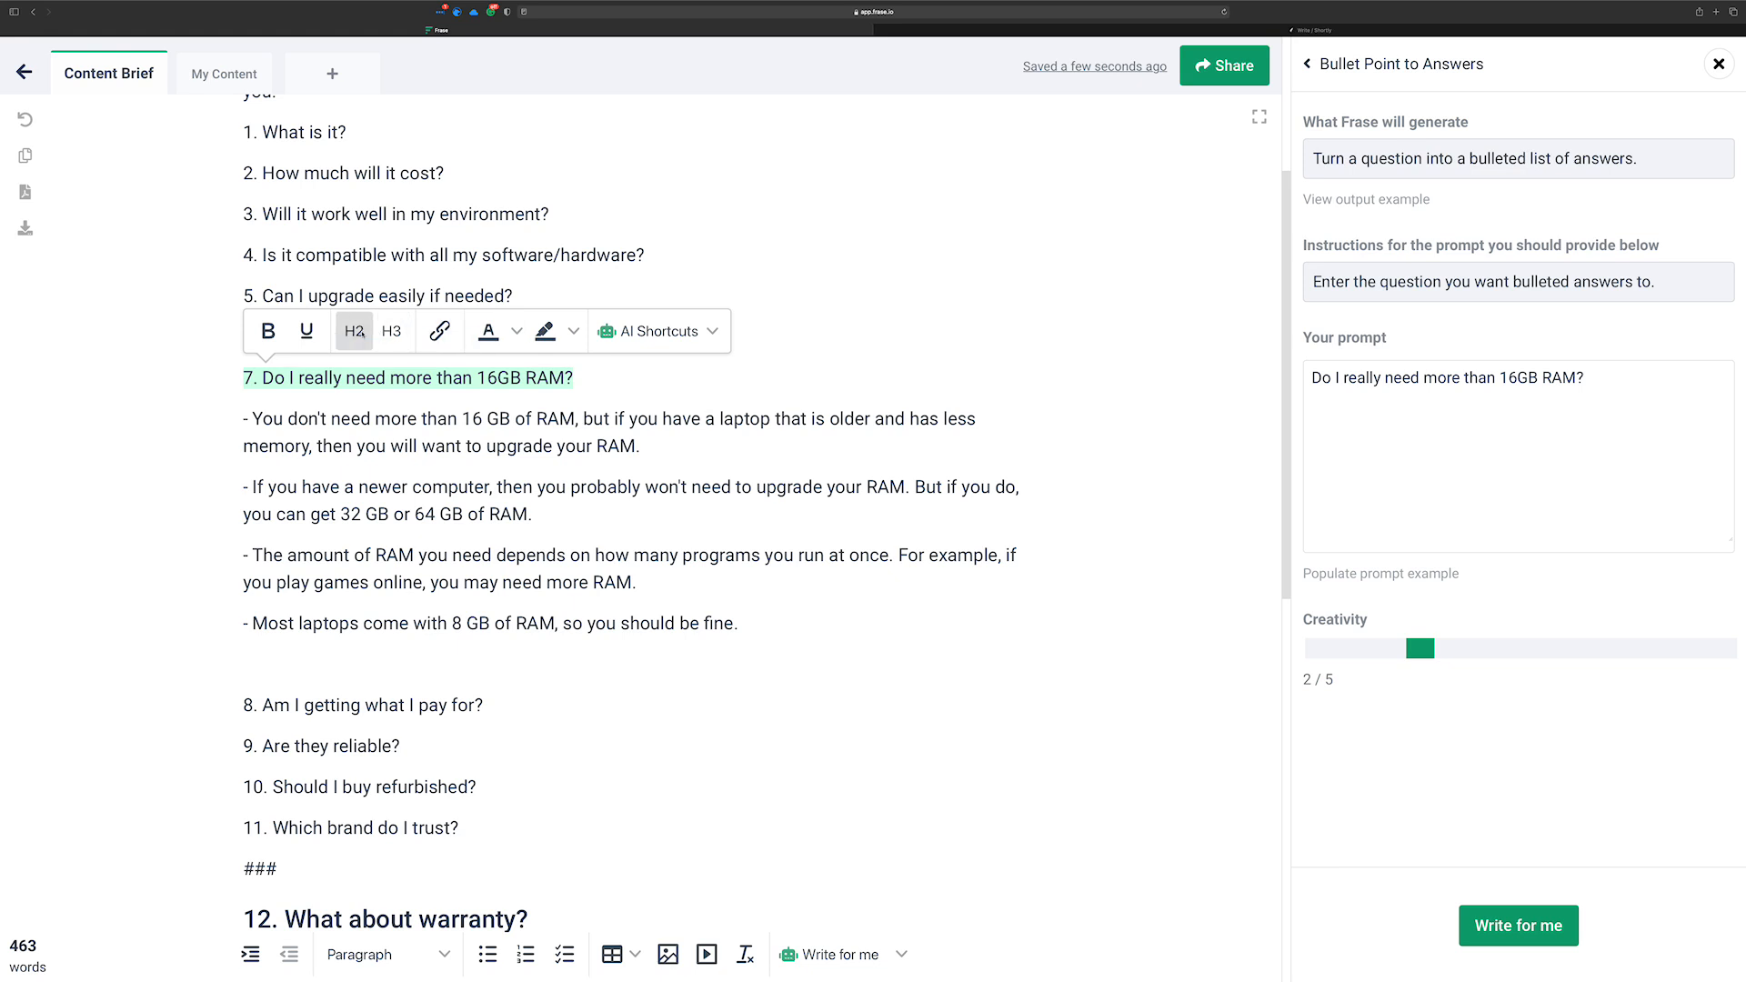
left_click(435, 332)
left_click(333, 391)
scroll(623, 481, "down", 1)
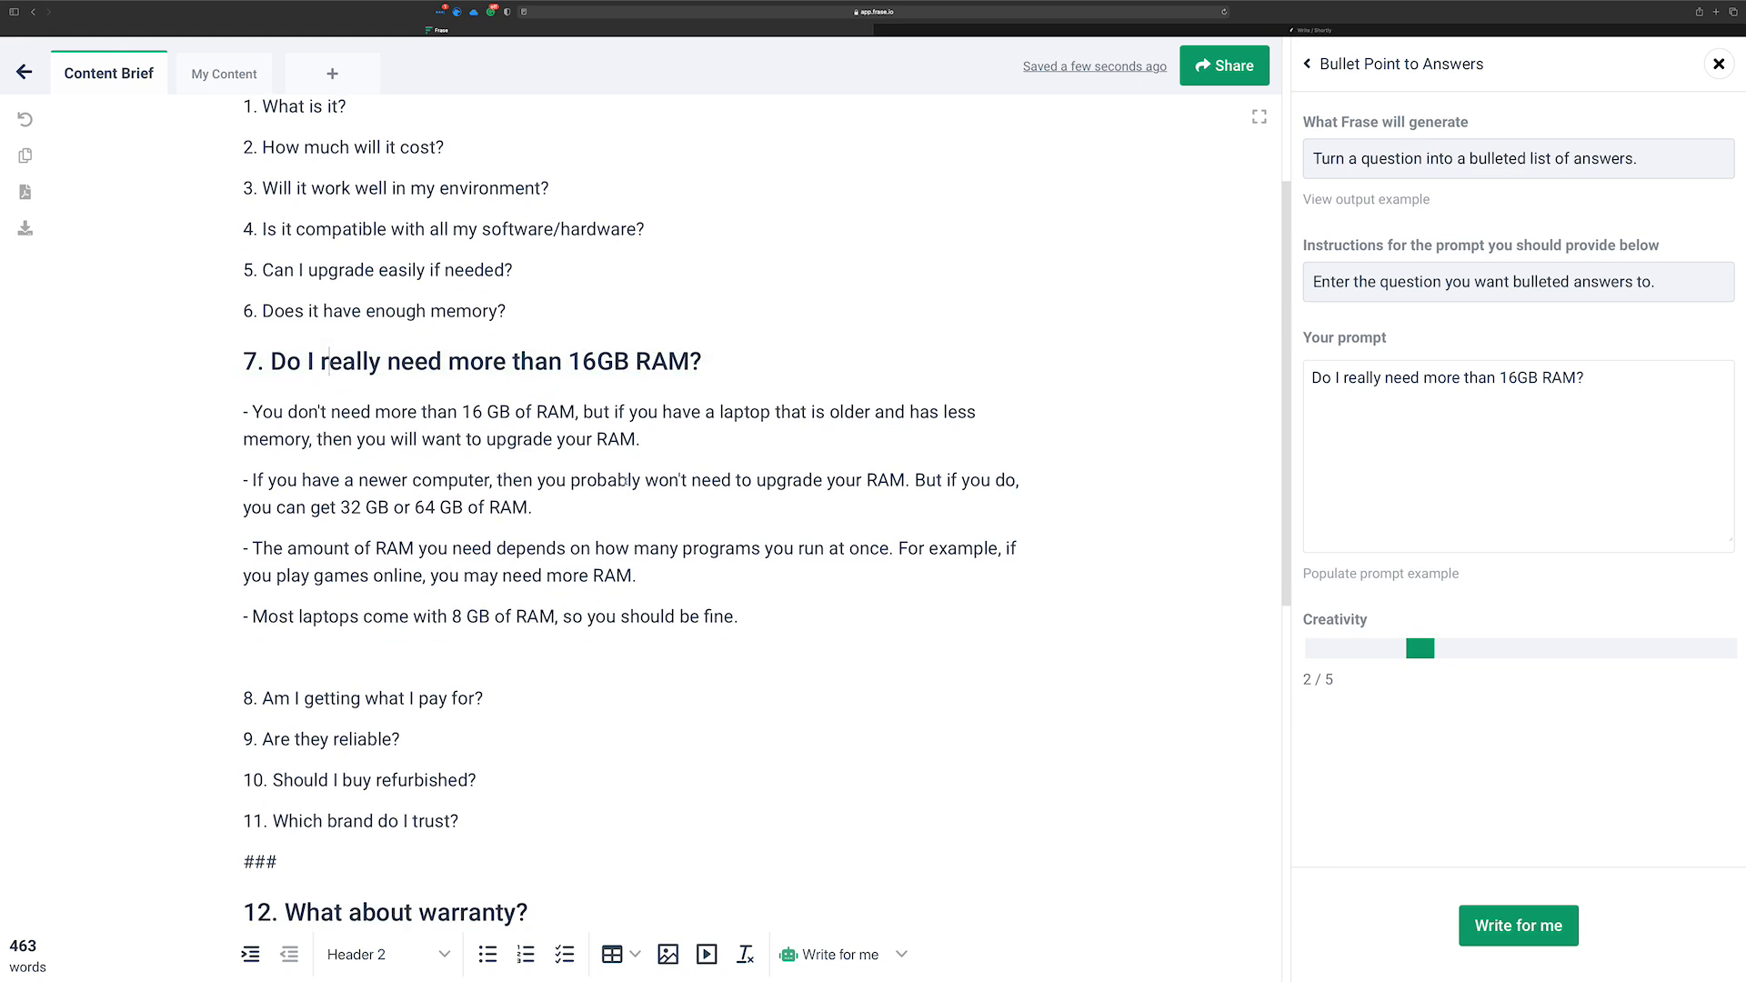
Copy the first two bullets under question 7 and use them as the body text of the Shortly document
left_click_drag(753, 621, 209, 424)
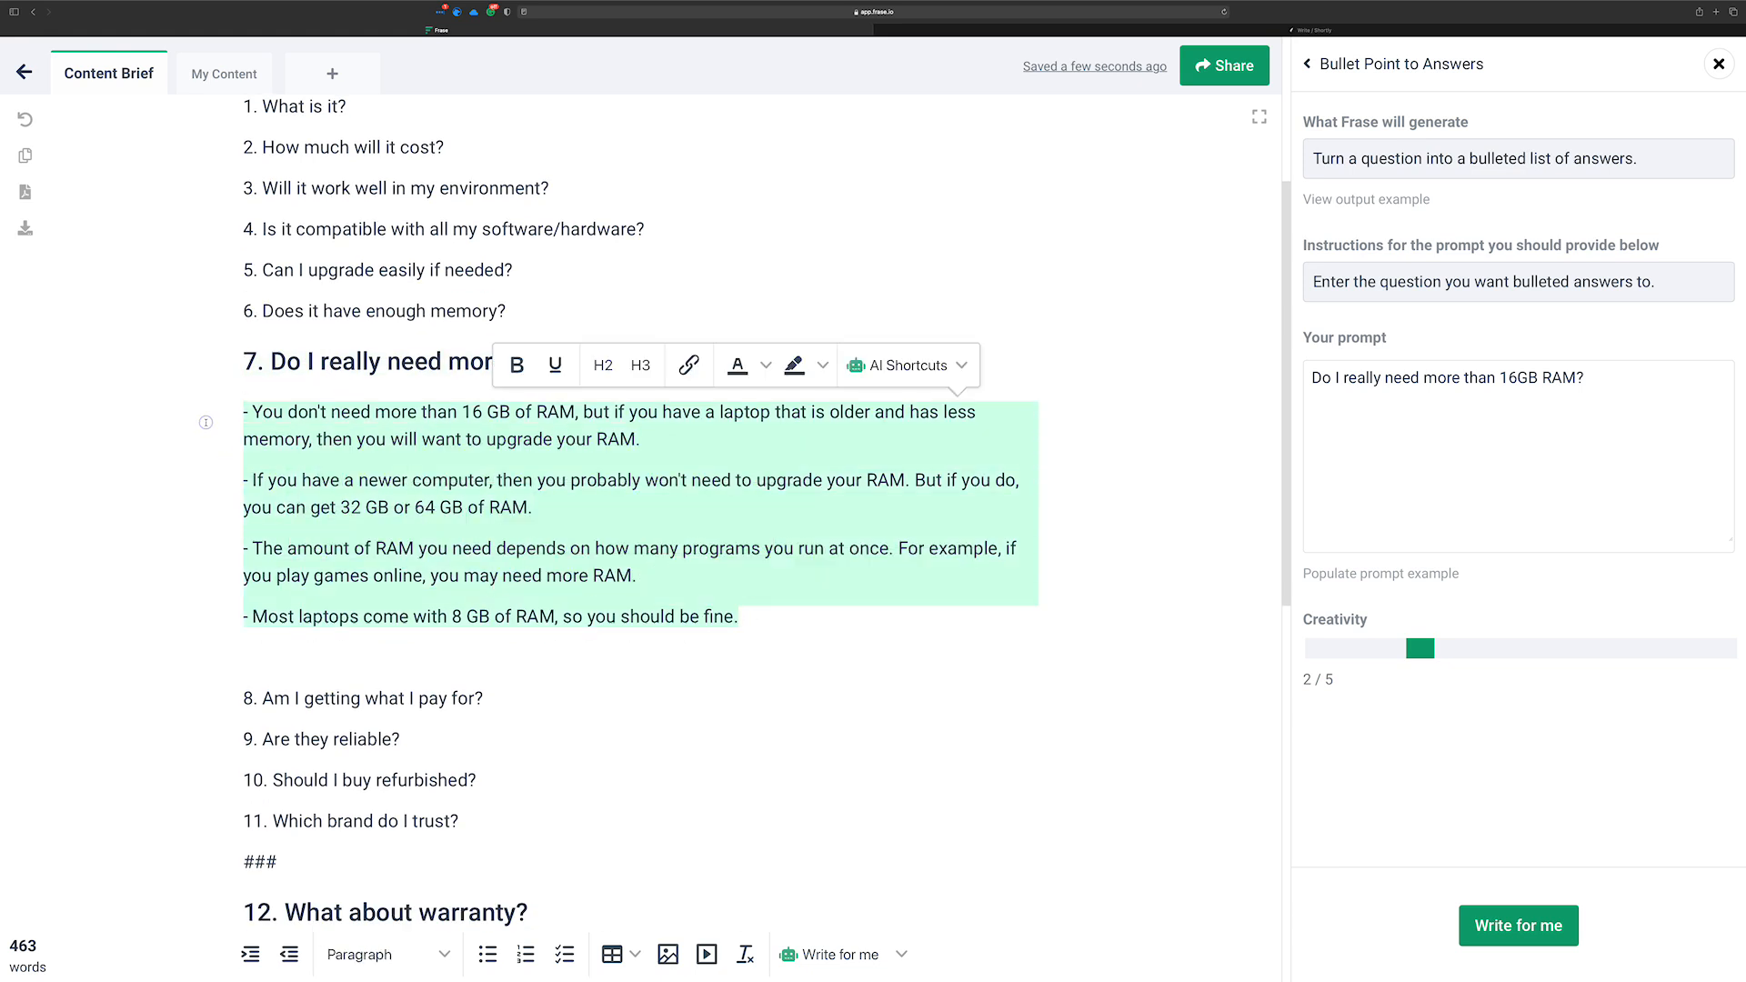
left_click(343, 412)
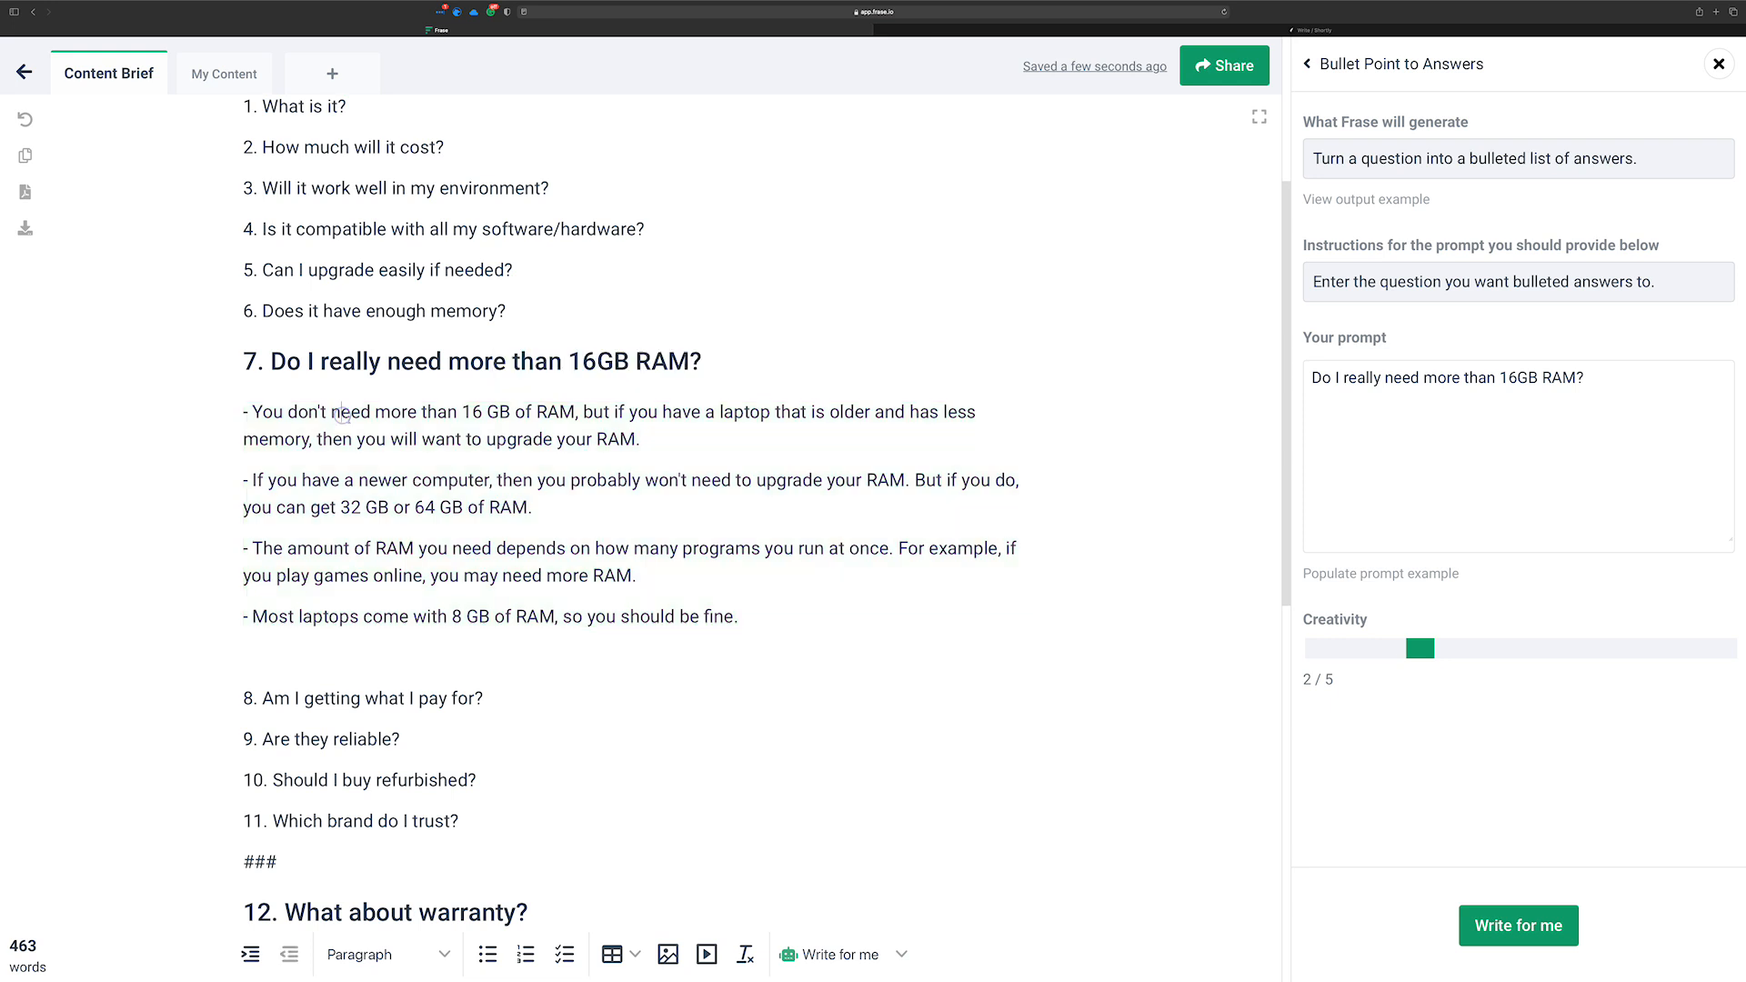
left_click_drag(534, 508, 237, 420)
key("ctrl+c")
key("ctrl+Tab")
left_click_drag(887, 726, 558, 349)
key("ctrl+v")
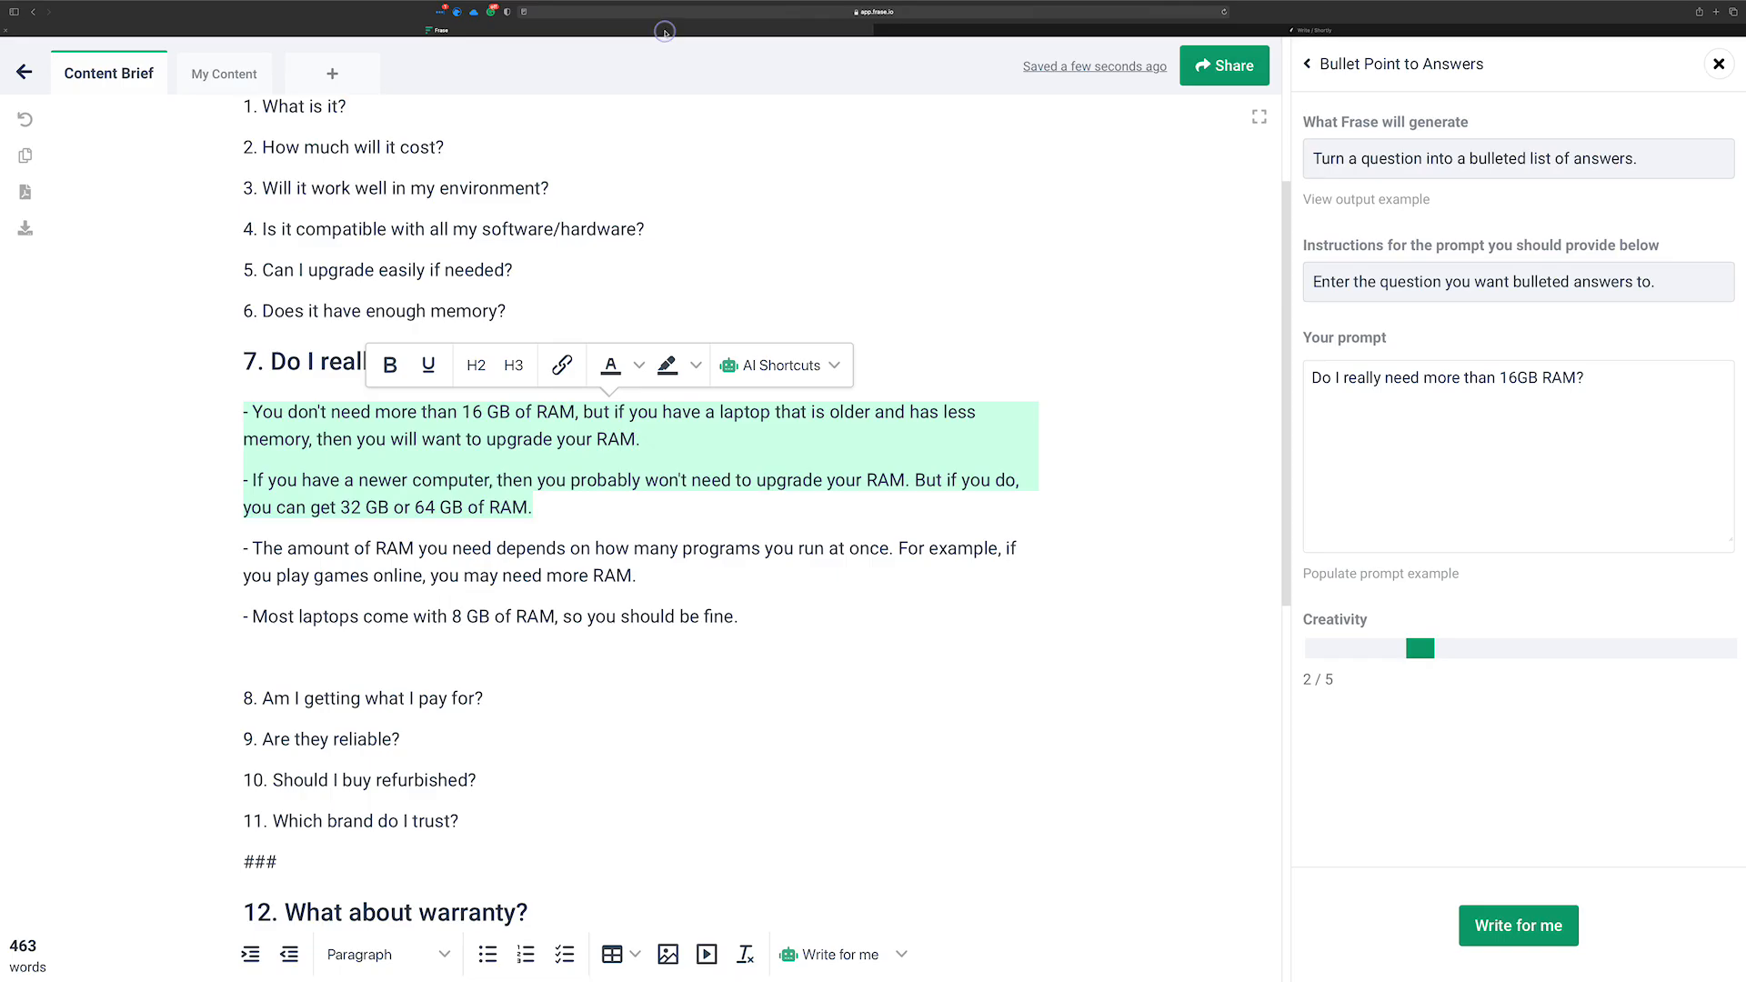
Copy the question "Do I really need more than 16GB RAM?" from Frase and place it above the bullets in Shortly
key("ctrl+Tab")
left_click(323, 360)
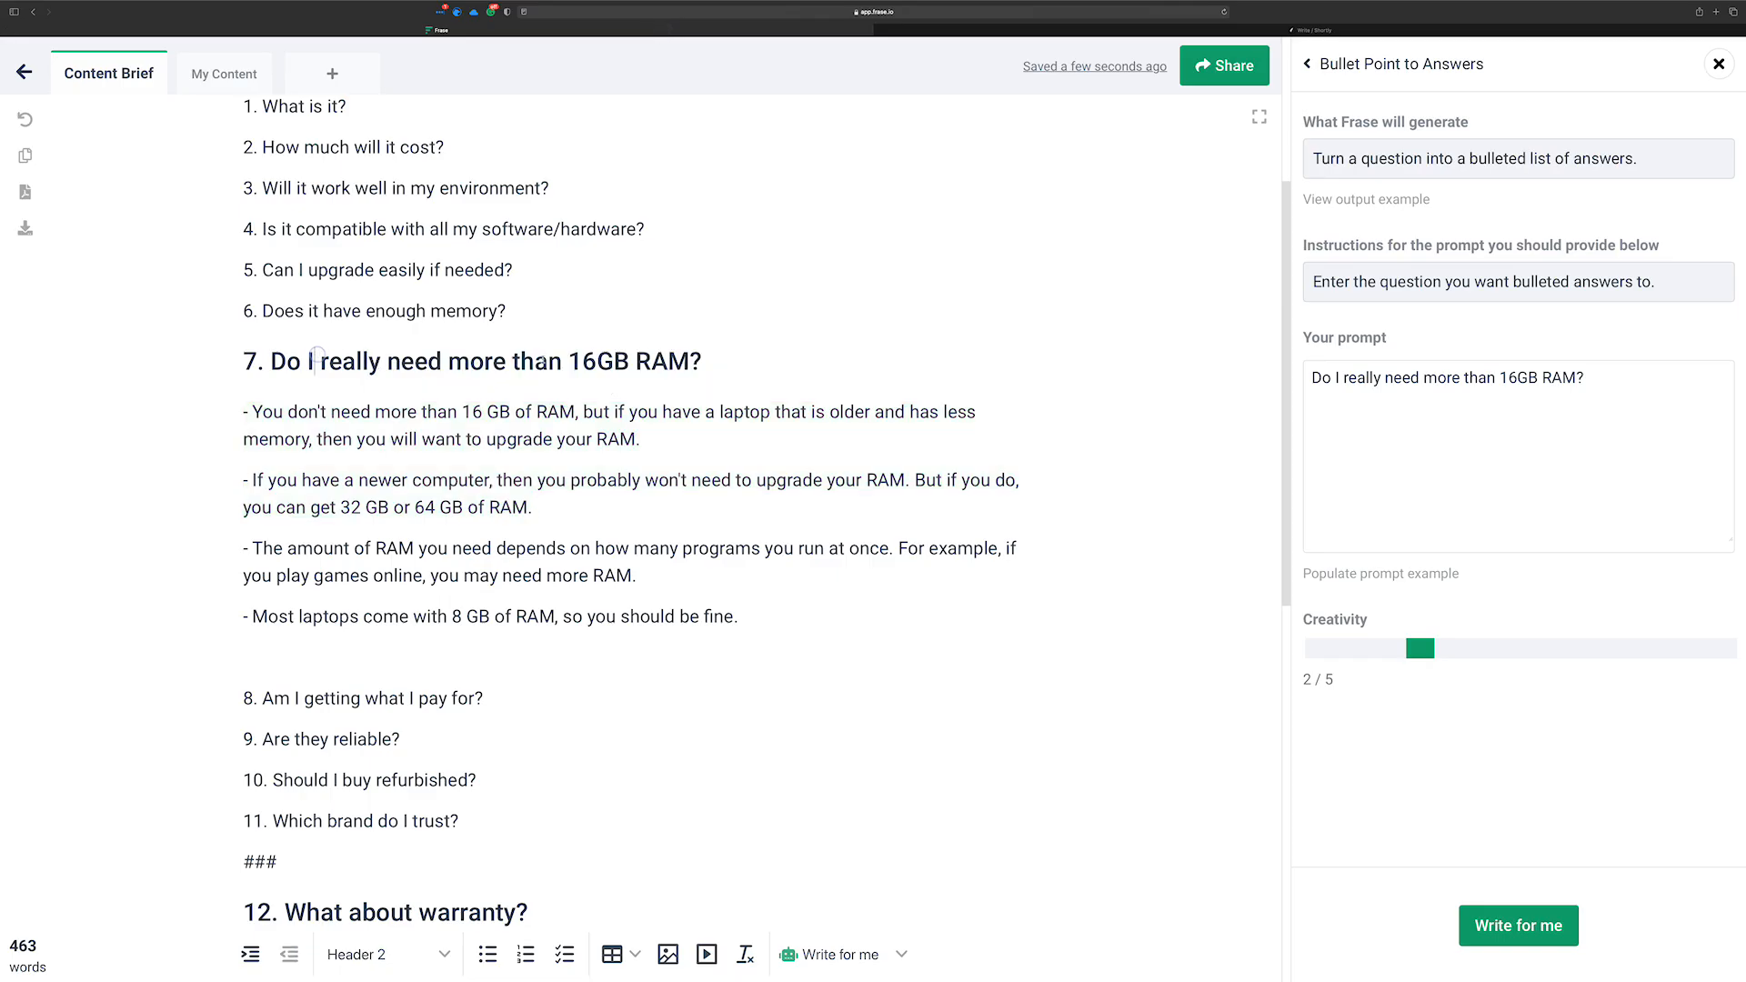
left_click_drag(702, 361, 272, 361)
key("ctrl+c")
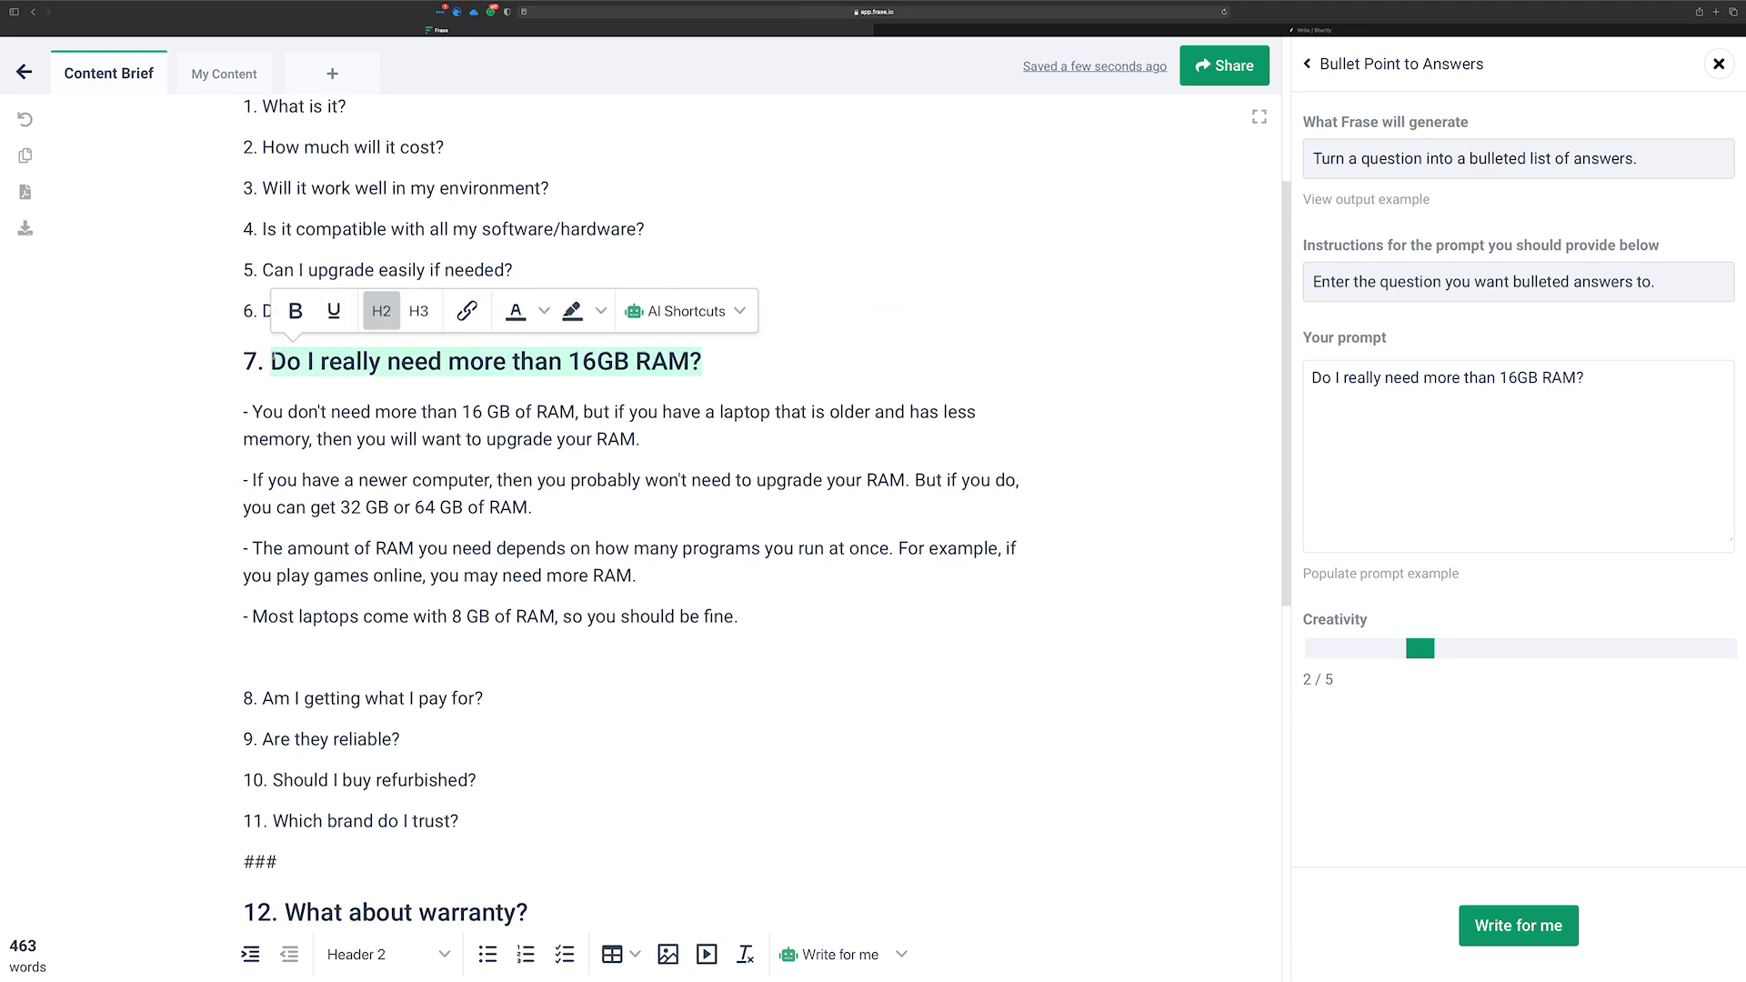
left_click(1273, 32)
key("super+Up")
key("Return")
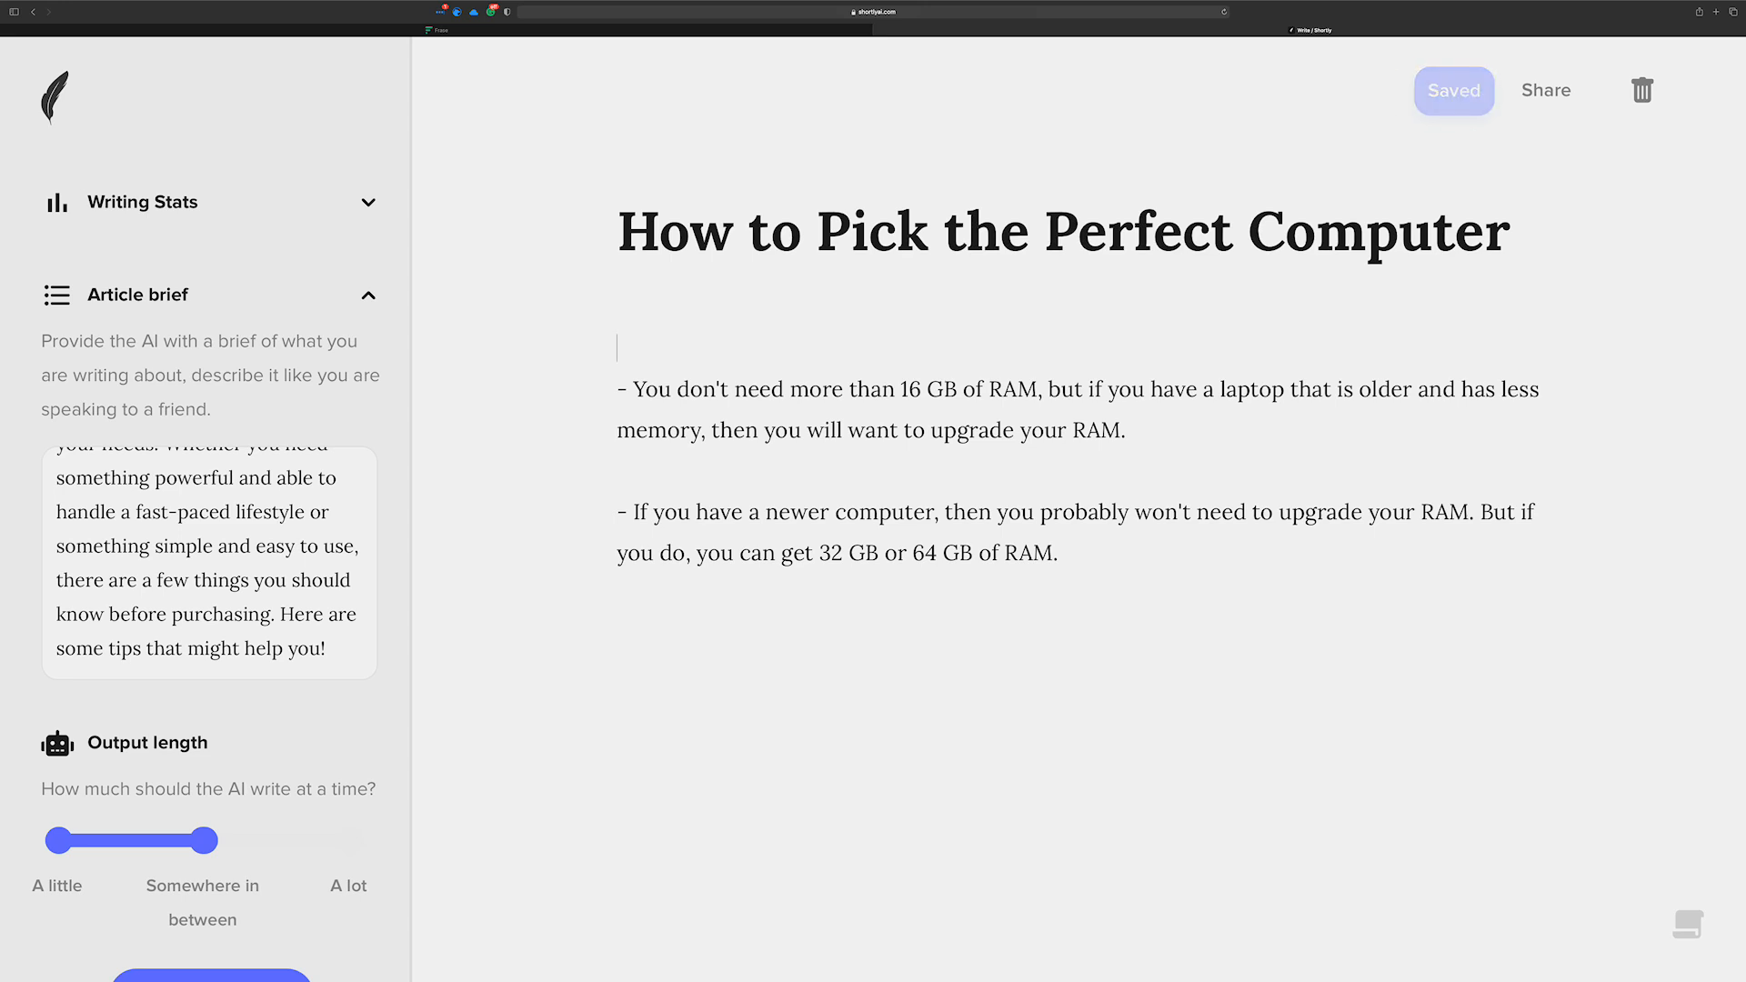
key("super+v")
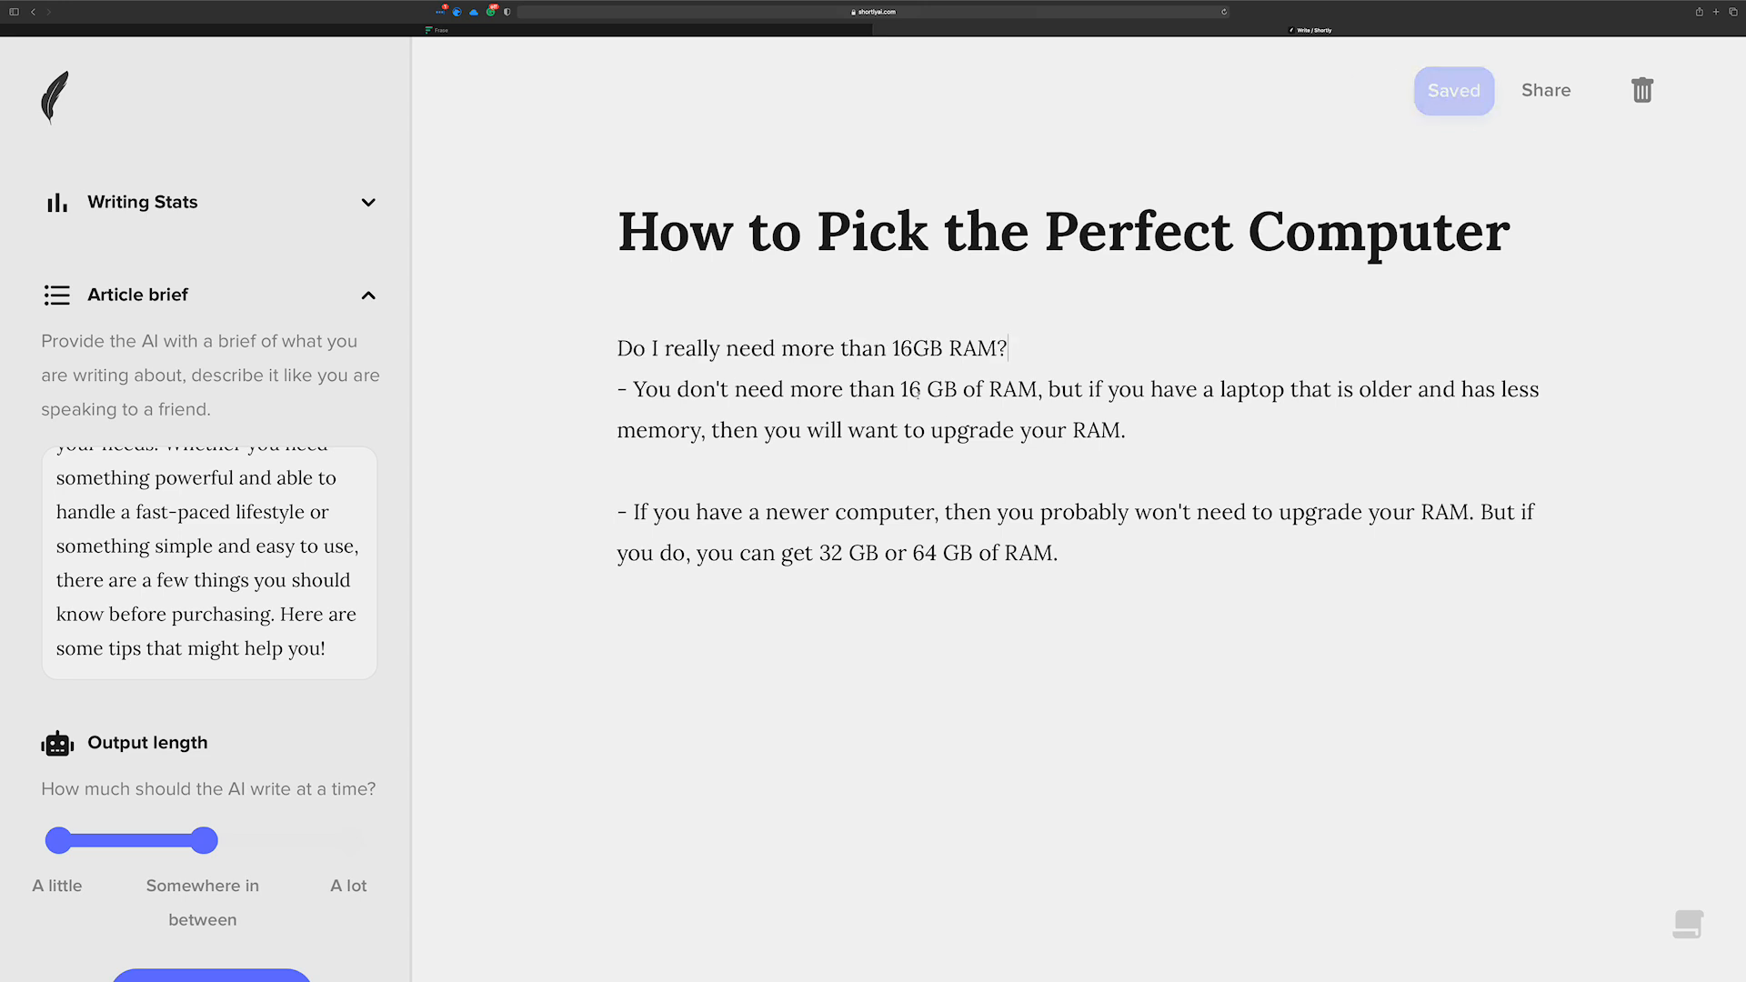
Remove the blank line between the two bullets and start a third bullet with a dash below them
left_click(715, 475)
key("BackSpace")
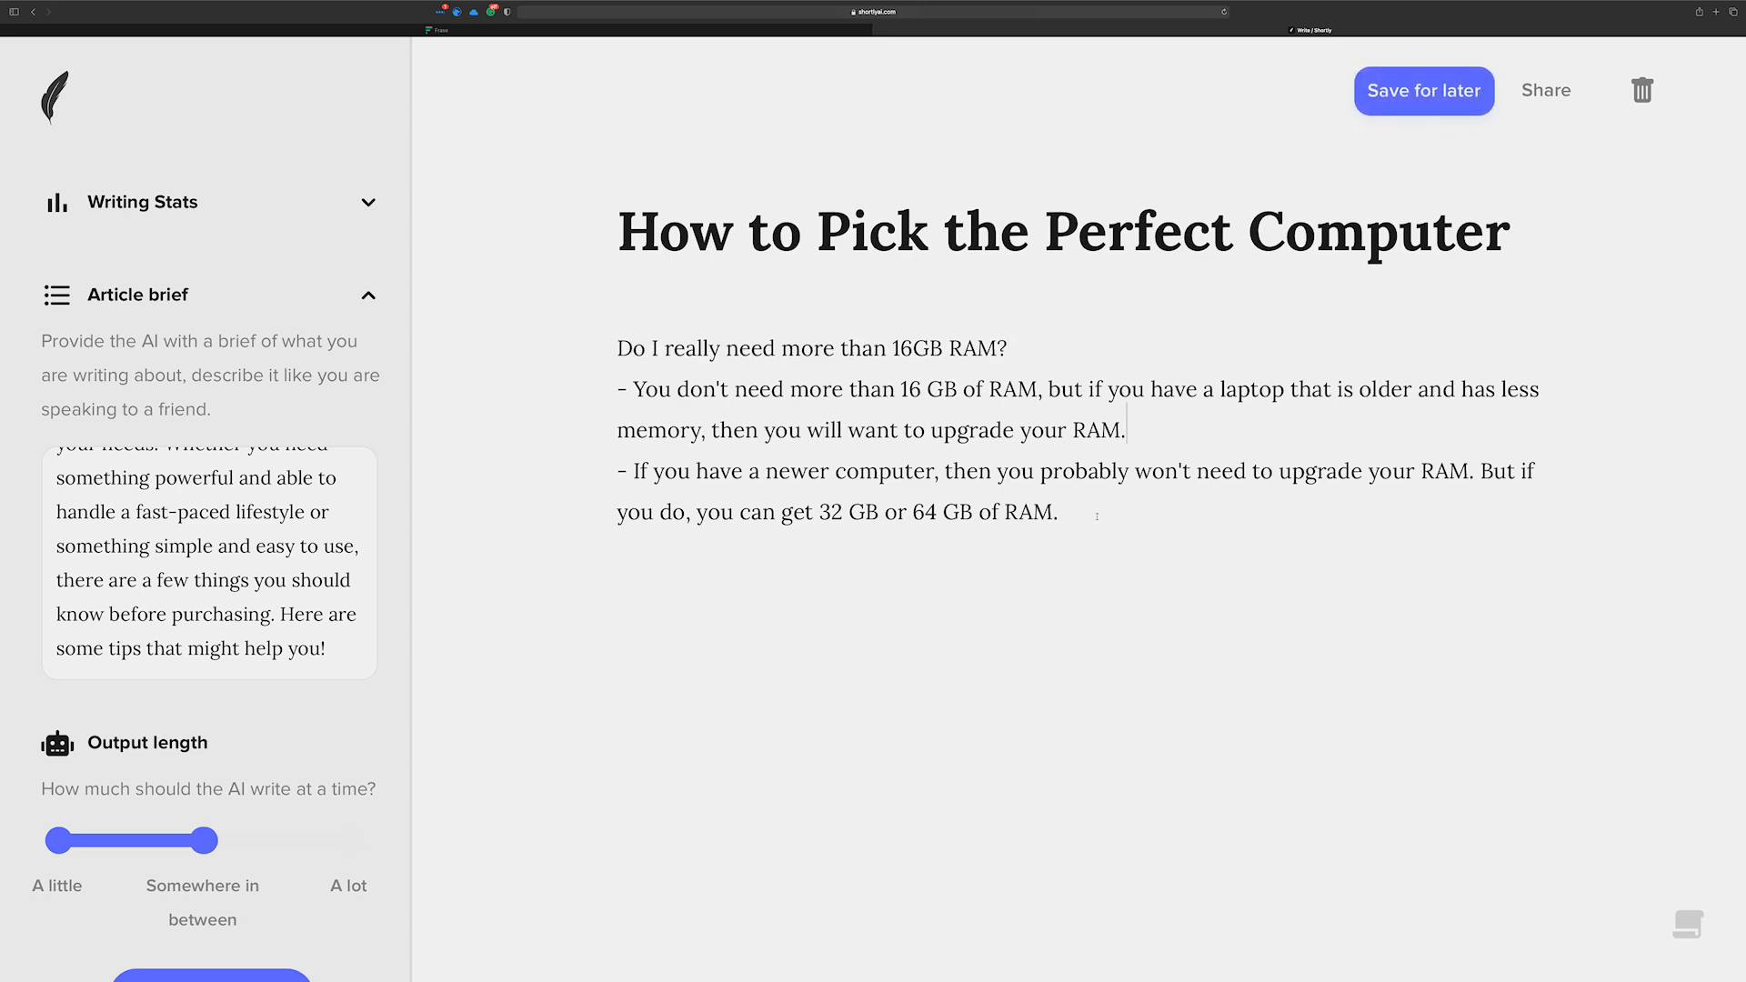
key("Return")
type("-")
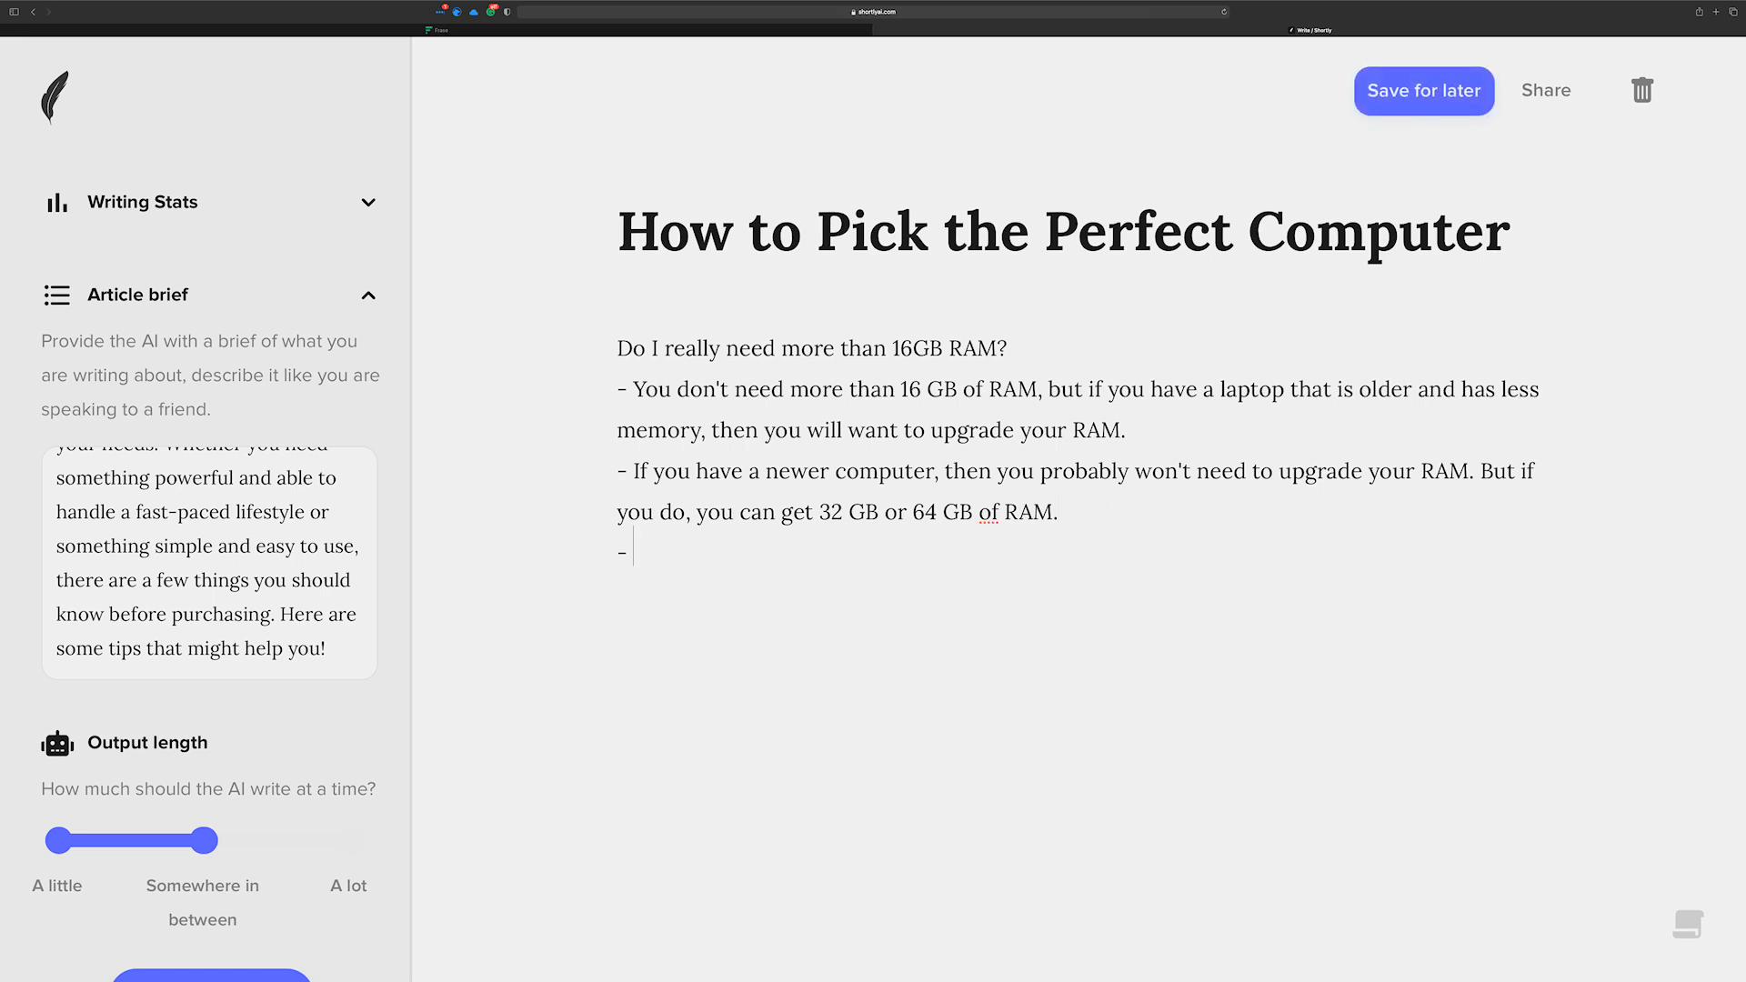
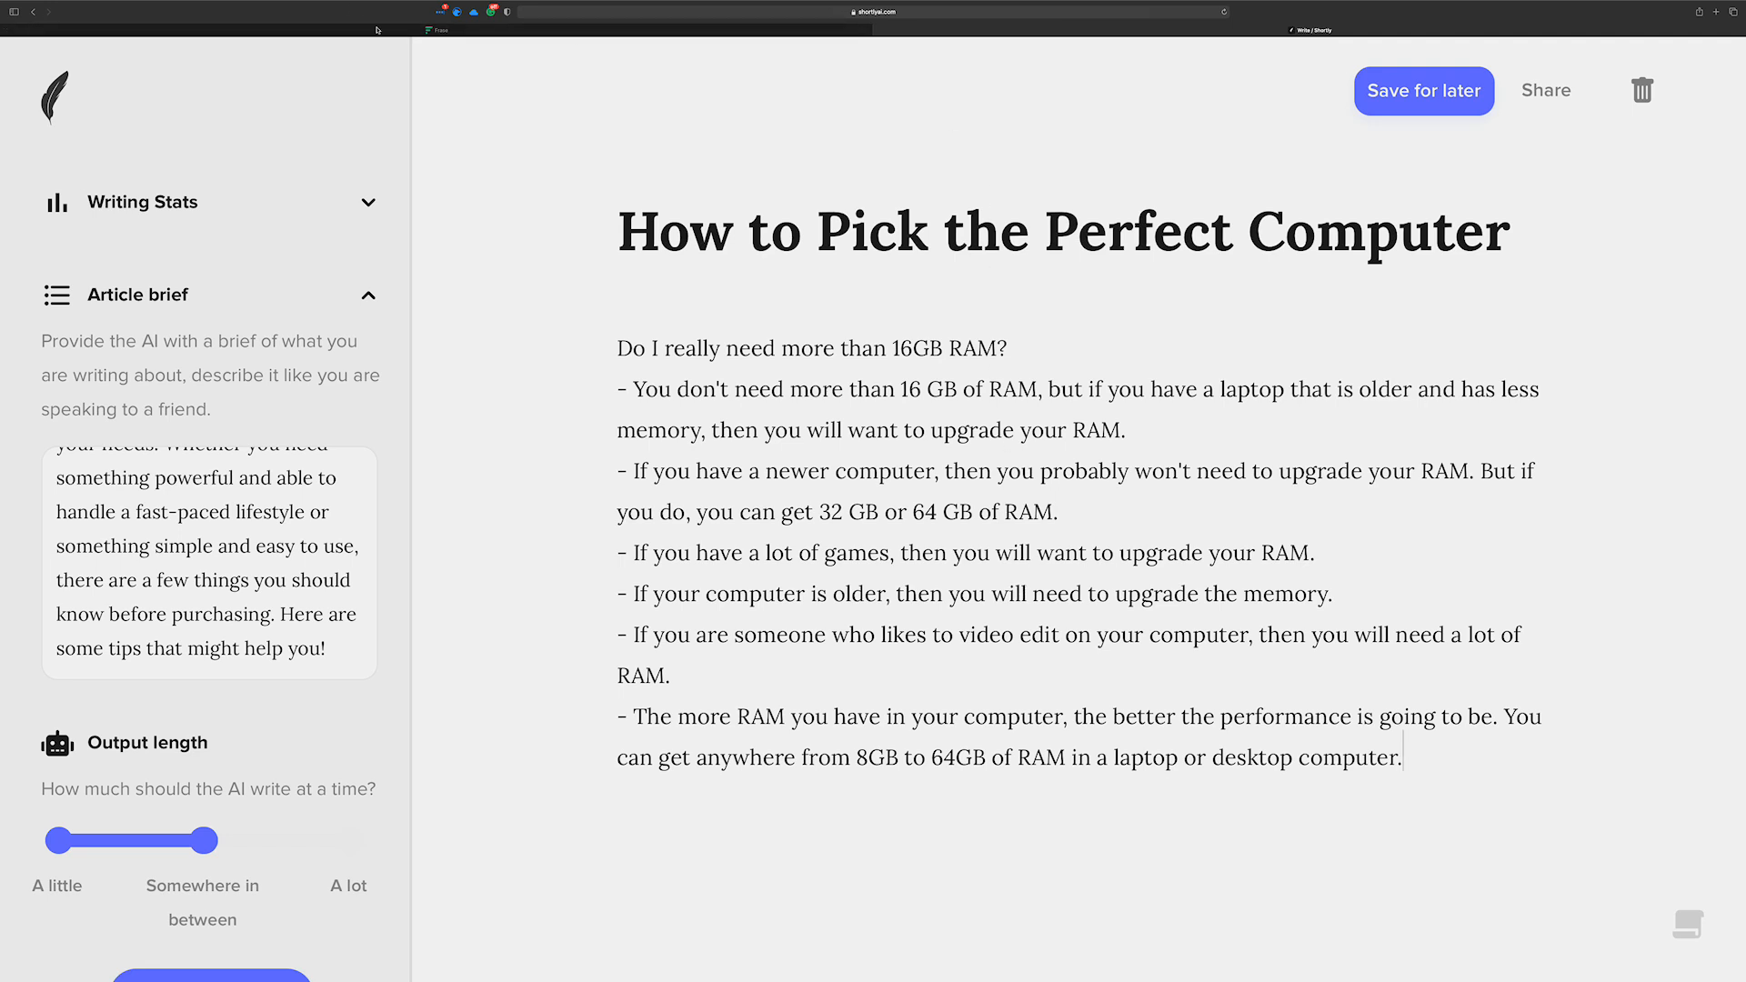
Switch to Frase, add a dash bullet below the last RAM bullet and have the AI continue it
left_click(438, 30)
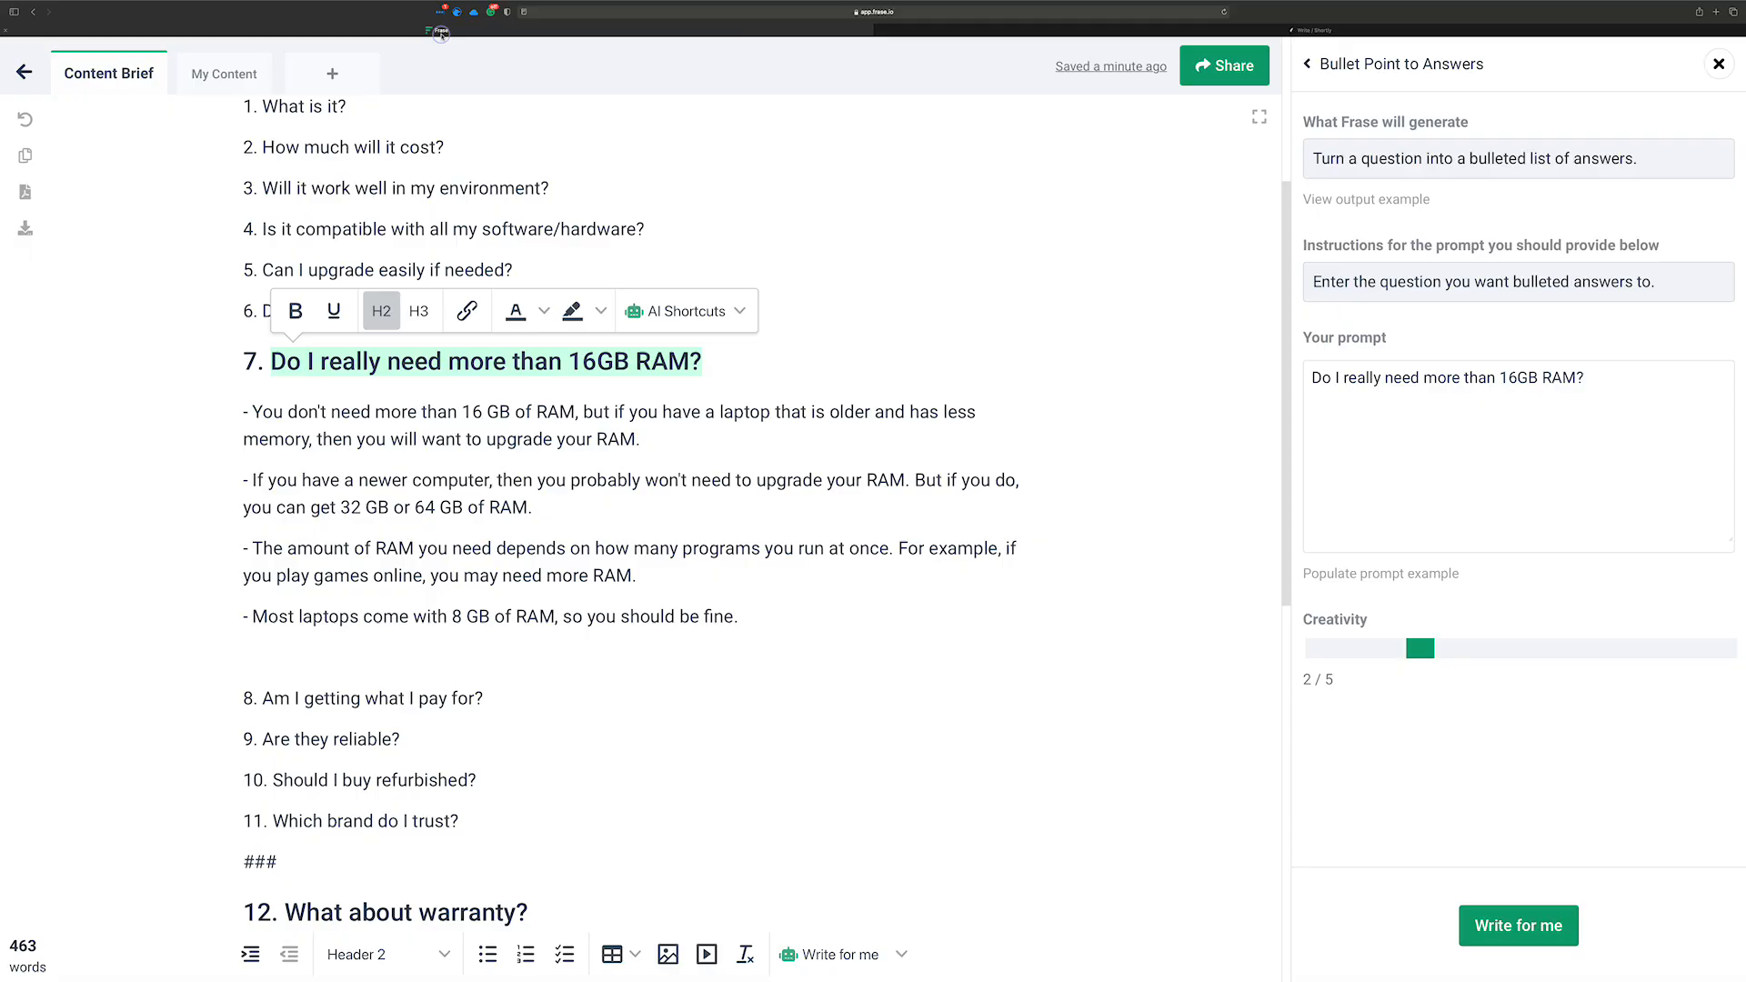
left_click(821, 616)
key("Return")
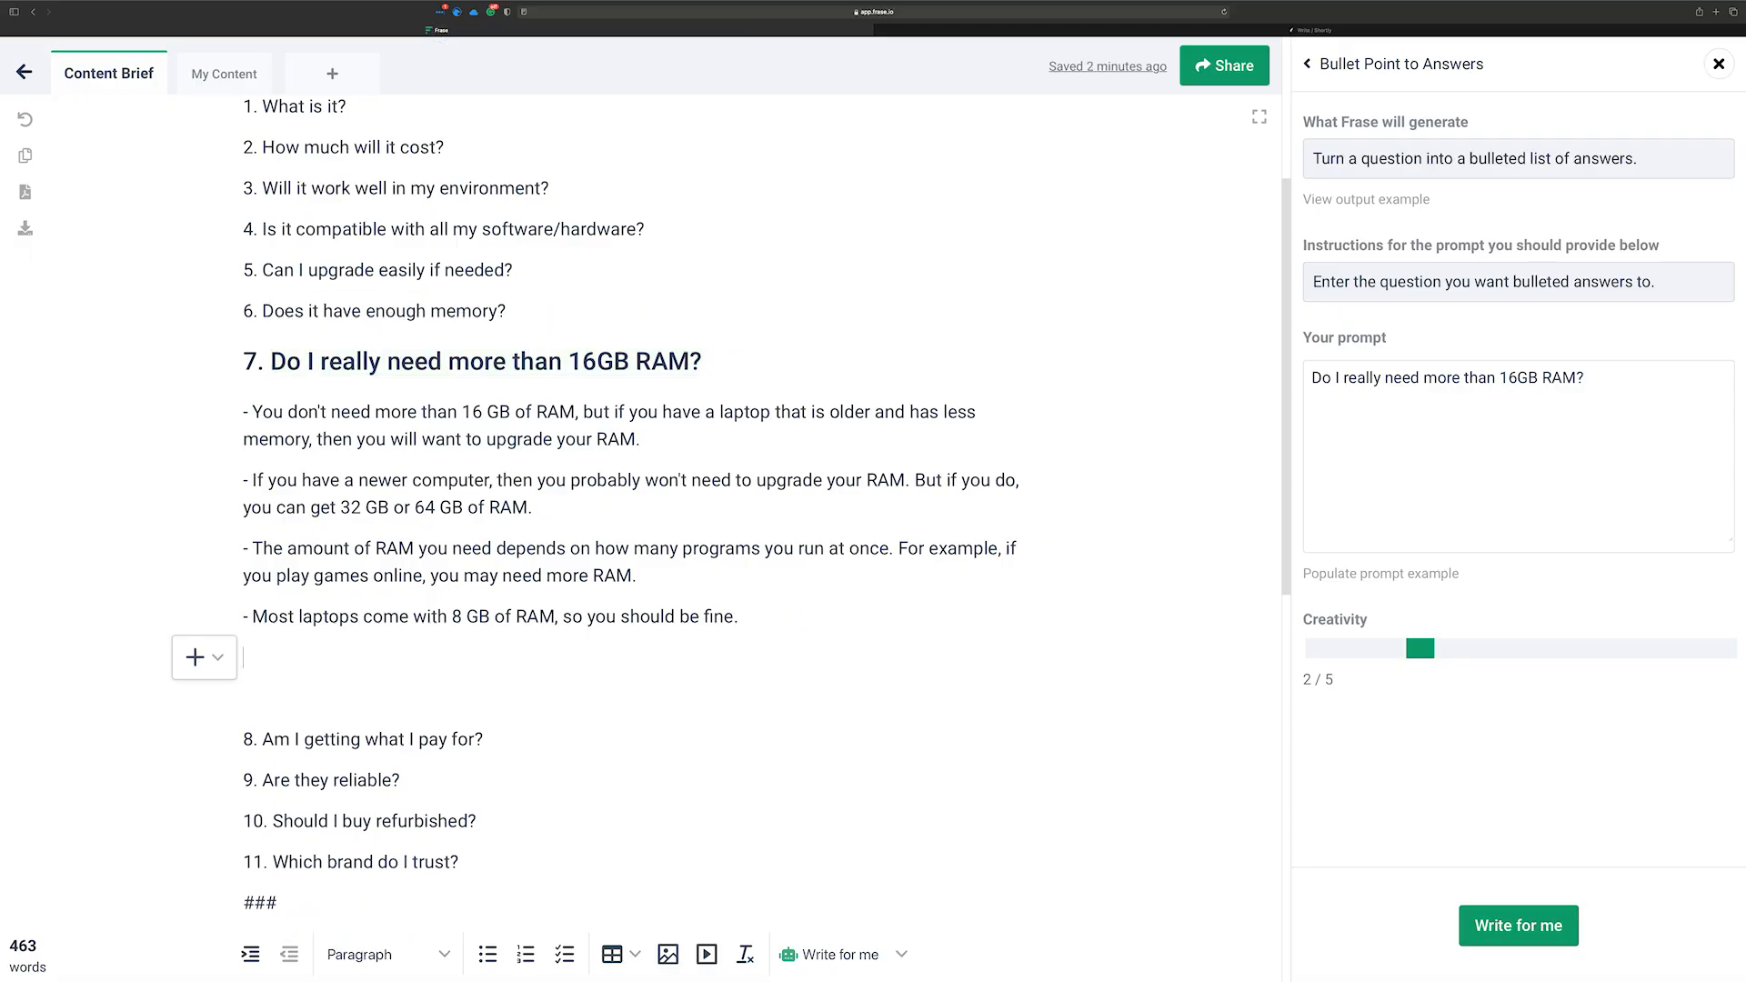
type("-")
key("super+Return")
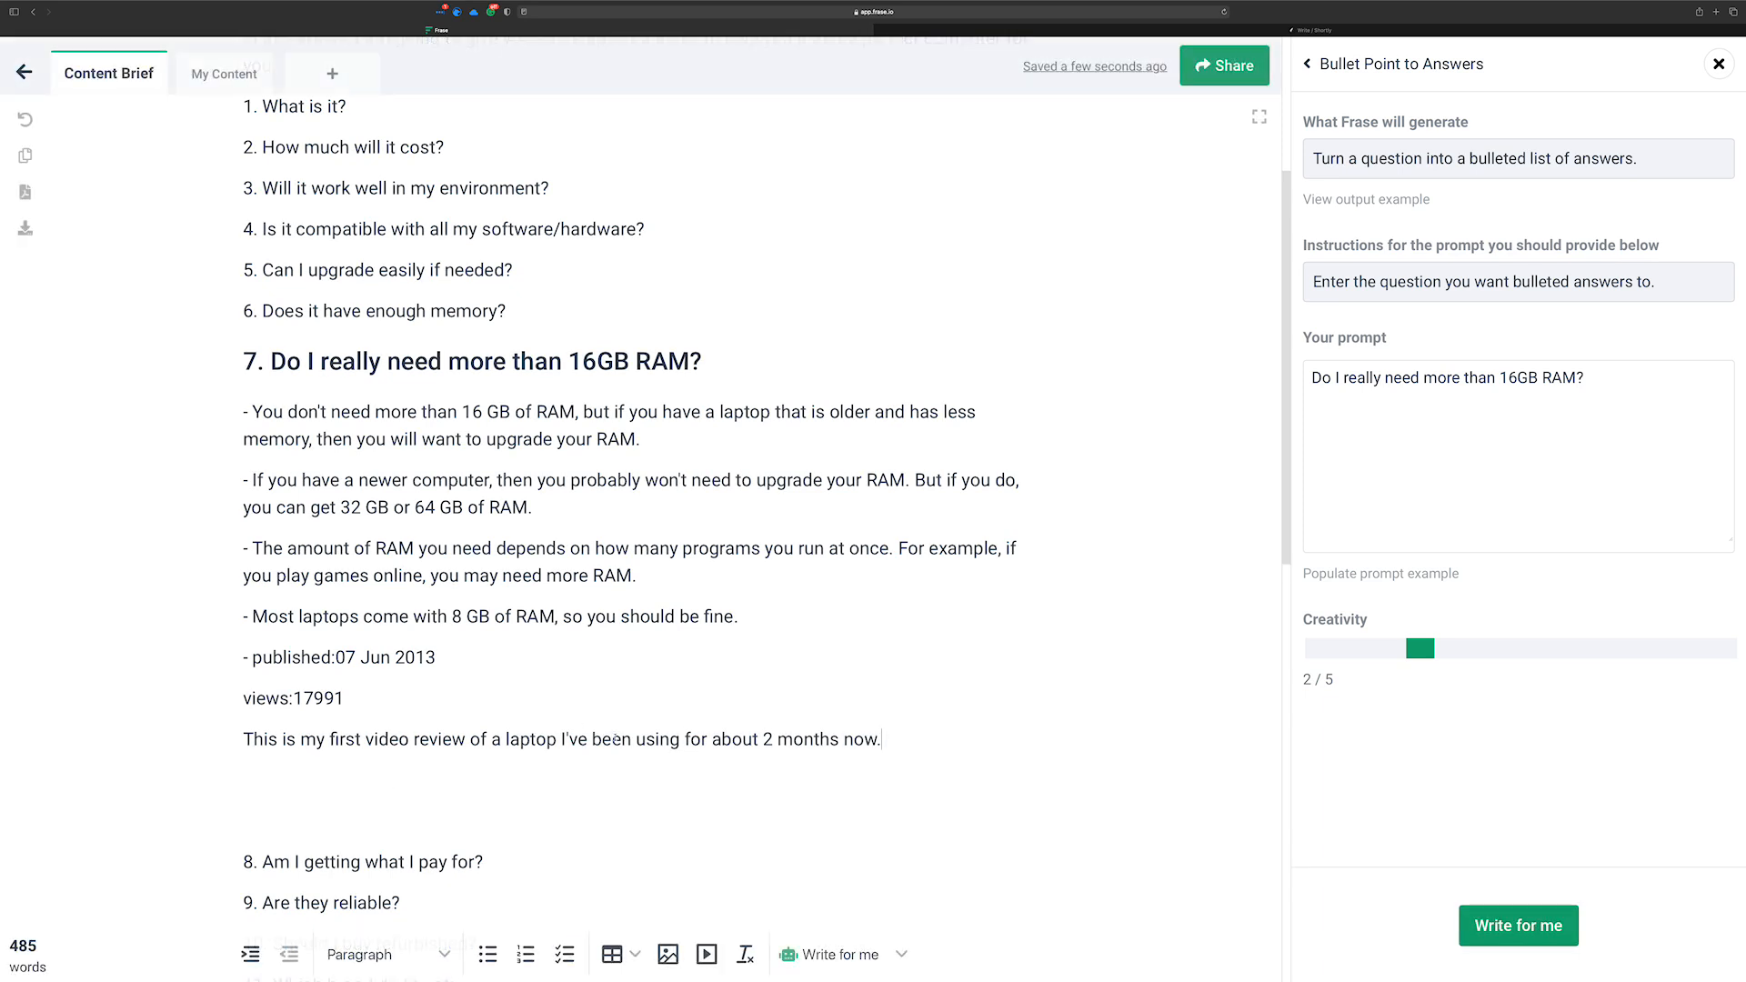
Delete the generated video review text and restart the bullet with a dash
left_click_drag(893, 737, 251, 661)
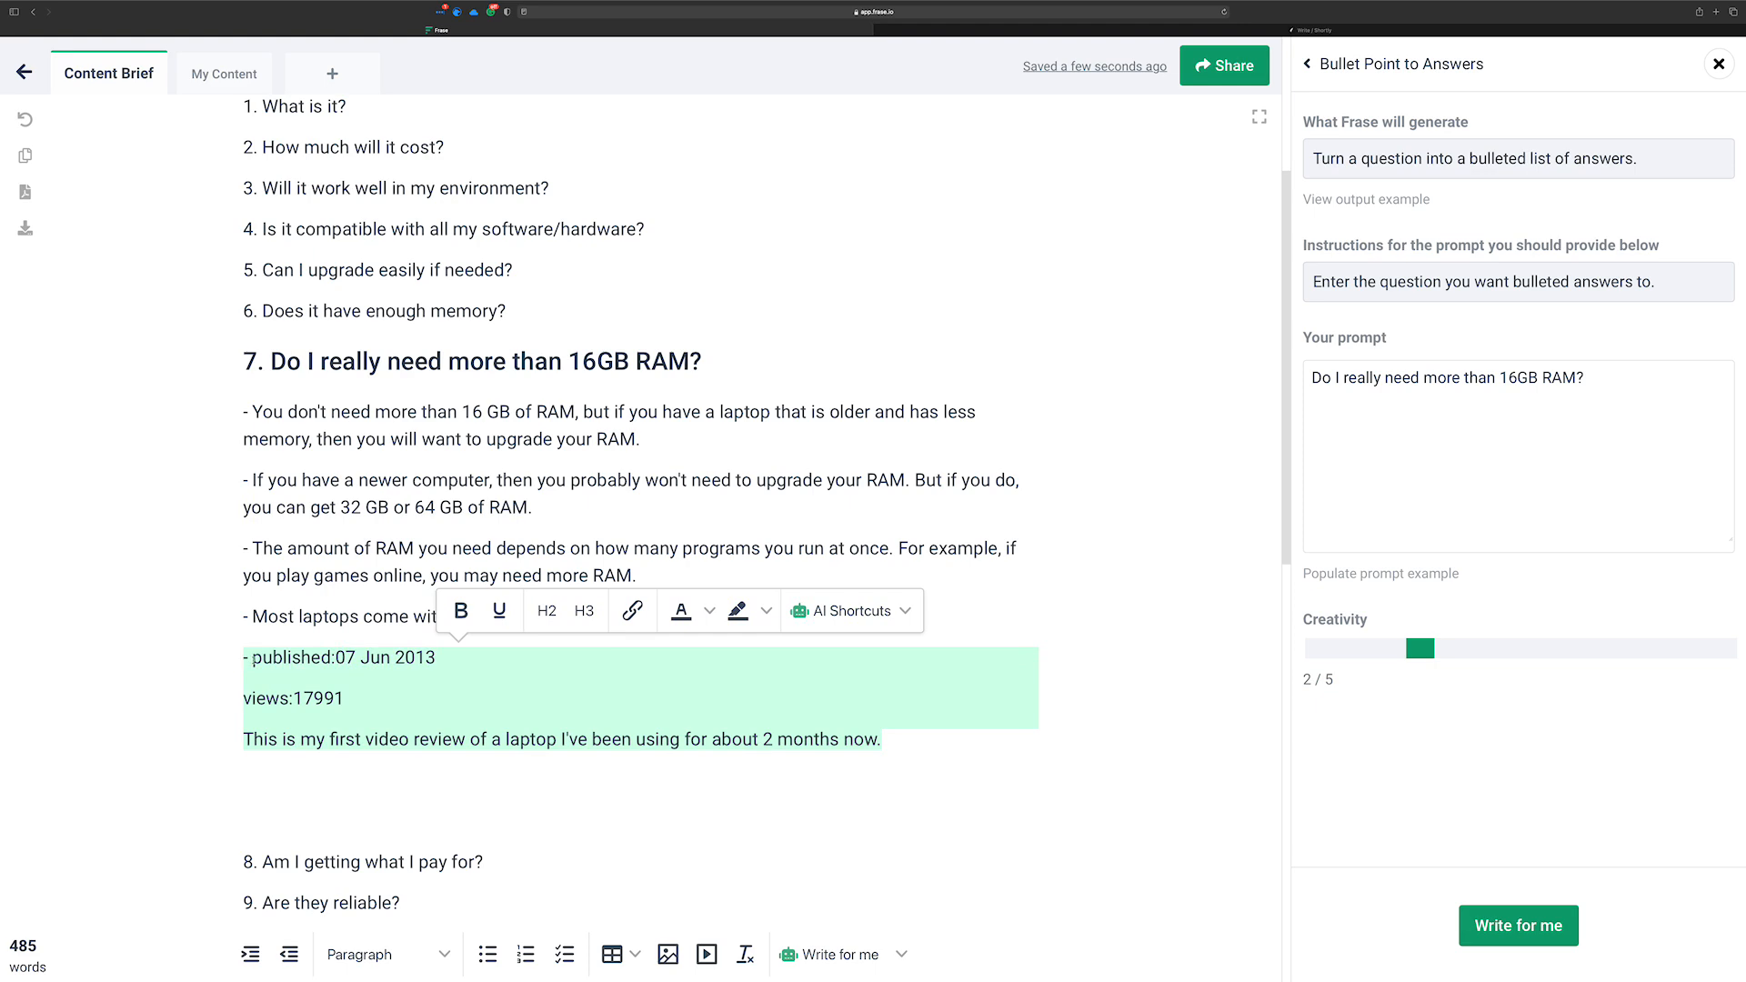
key("BackSpace")
type("-")
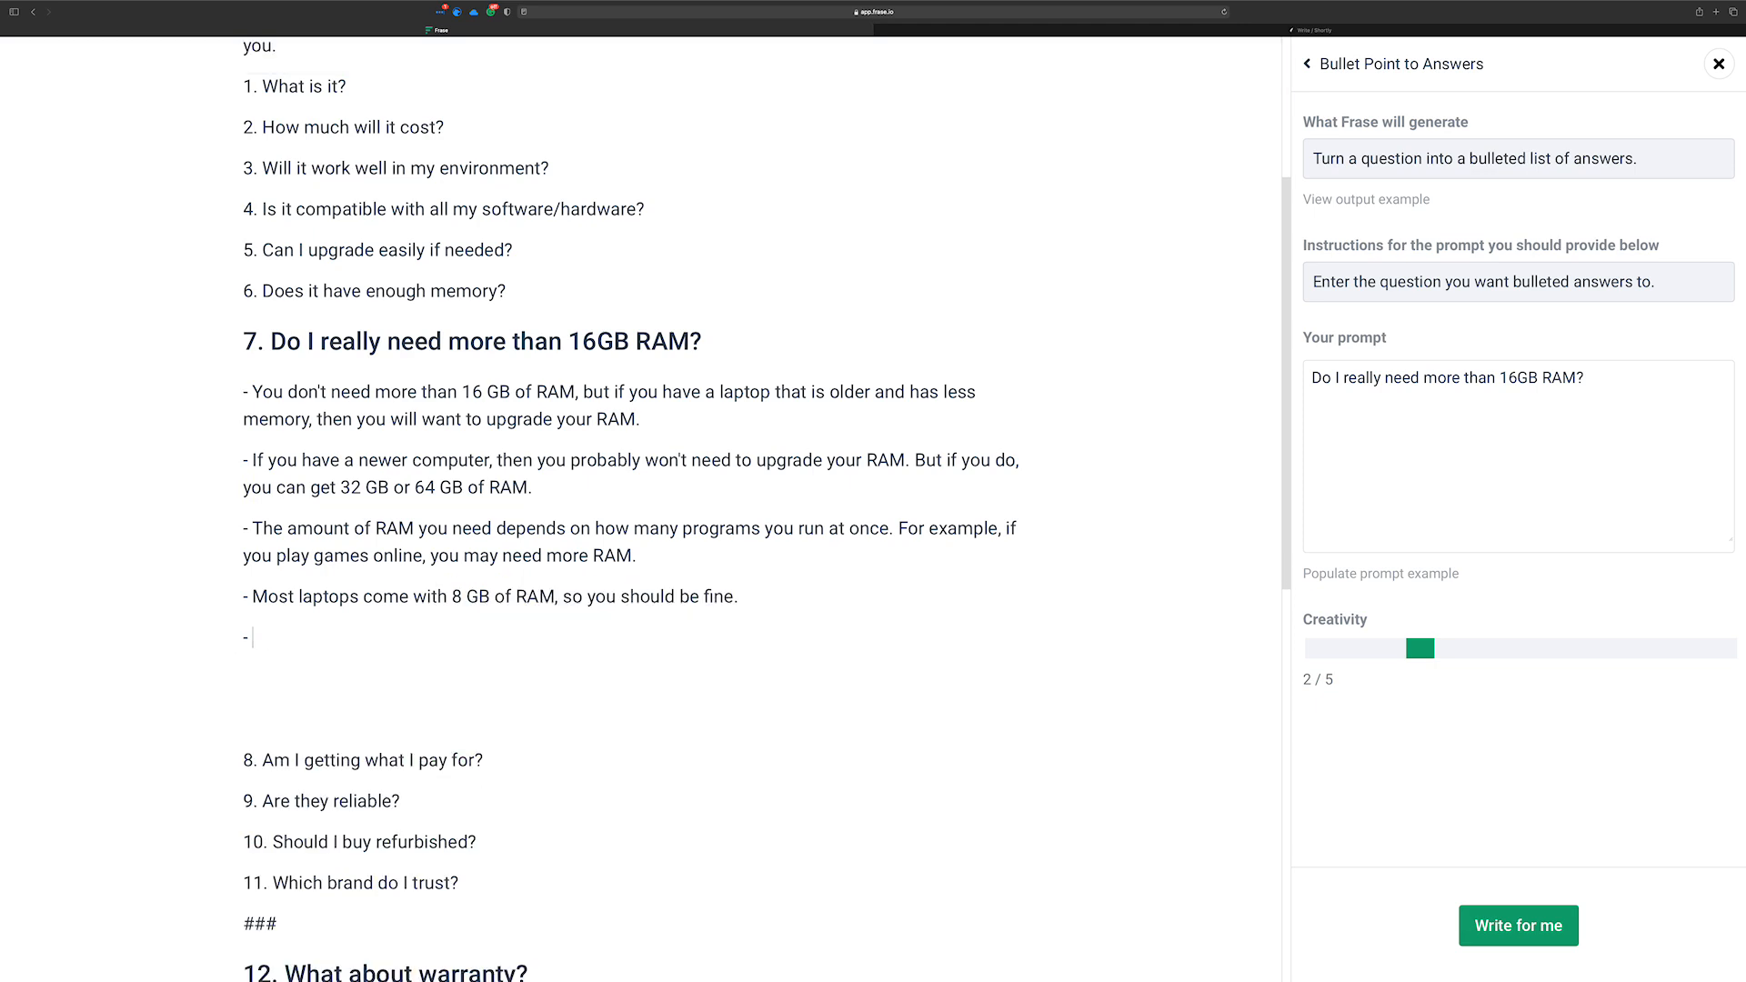
Set the AI length to 60 characters and creativity to 2, generate a continuation of the dash bullet, and delete the generated text
left_click(1718, 64)
left_click(832, 955)
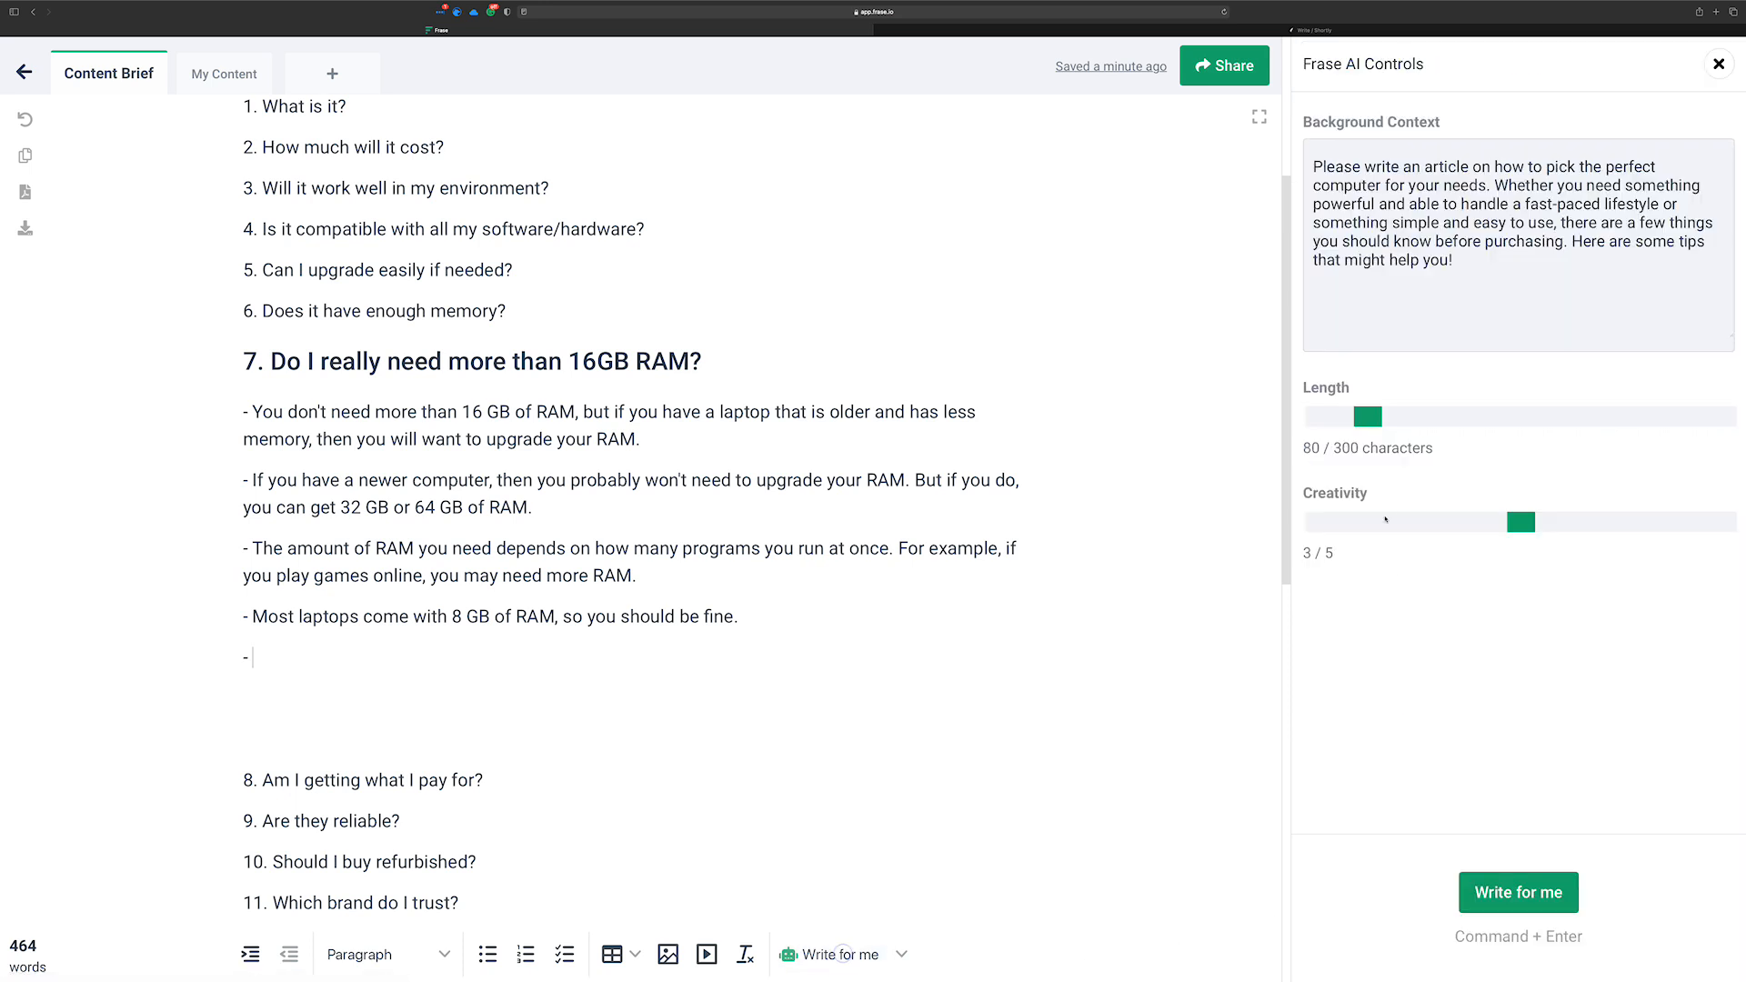
left_click_drag(1364, 417, 1335, 418)
left_click_drag(1478, 521, 1420, 522)
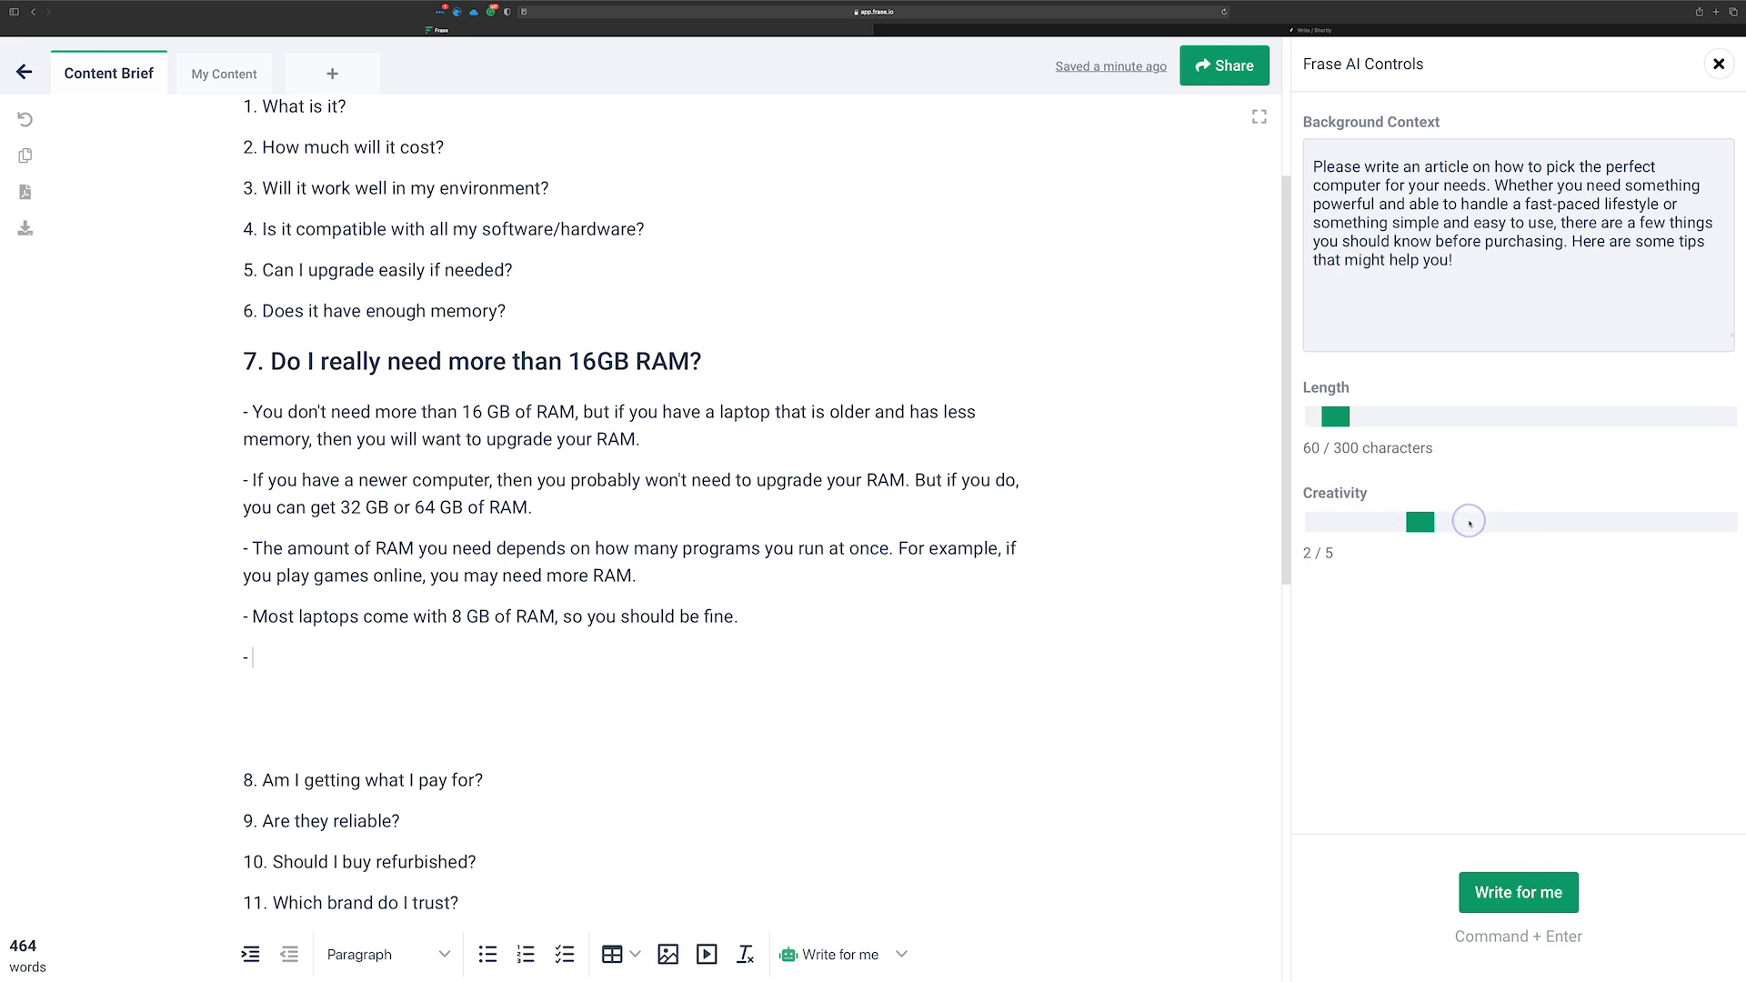
key("super+Return")
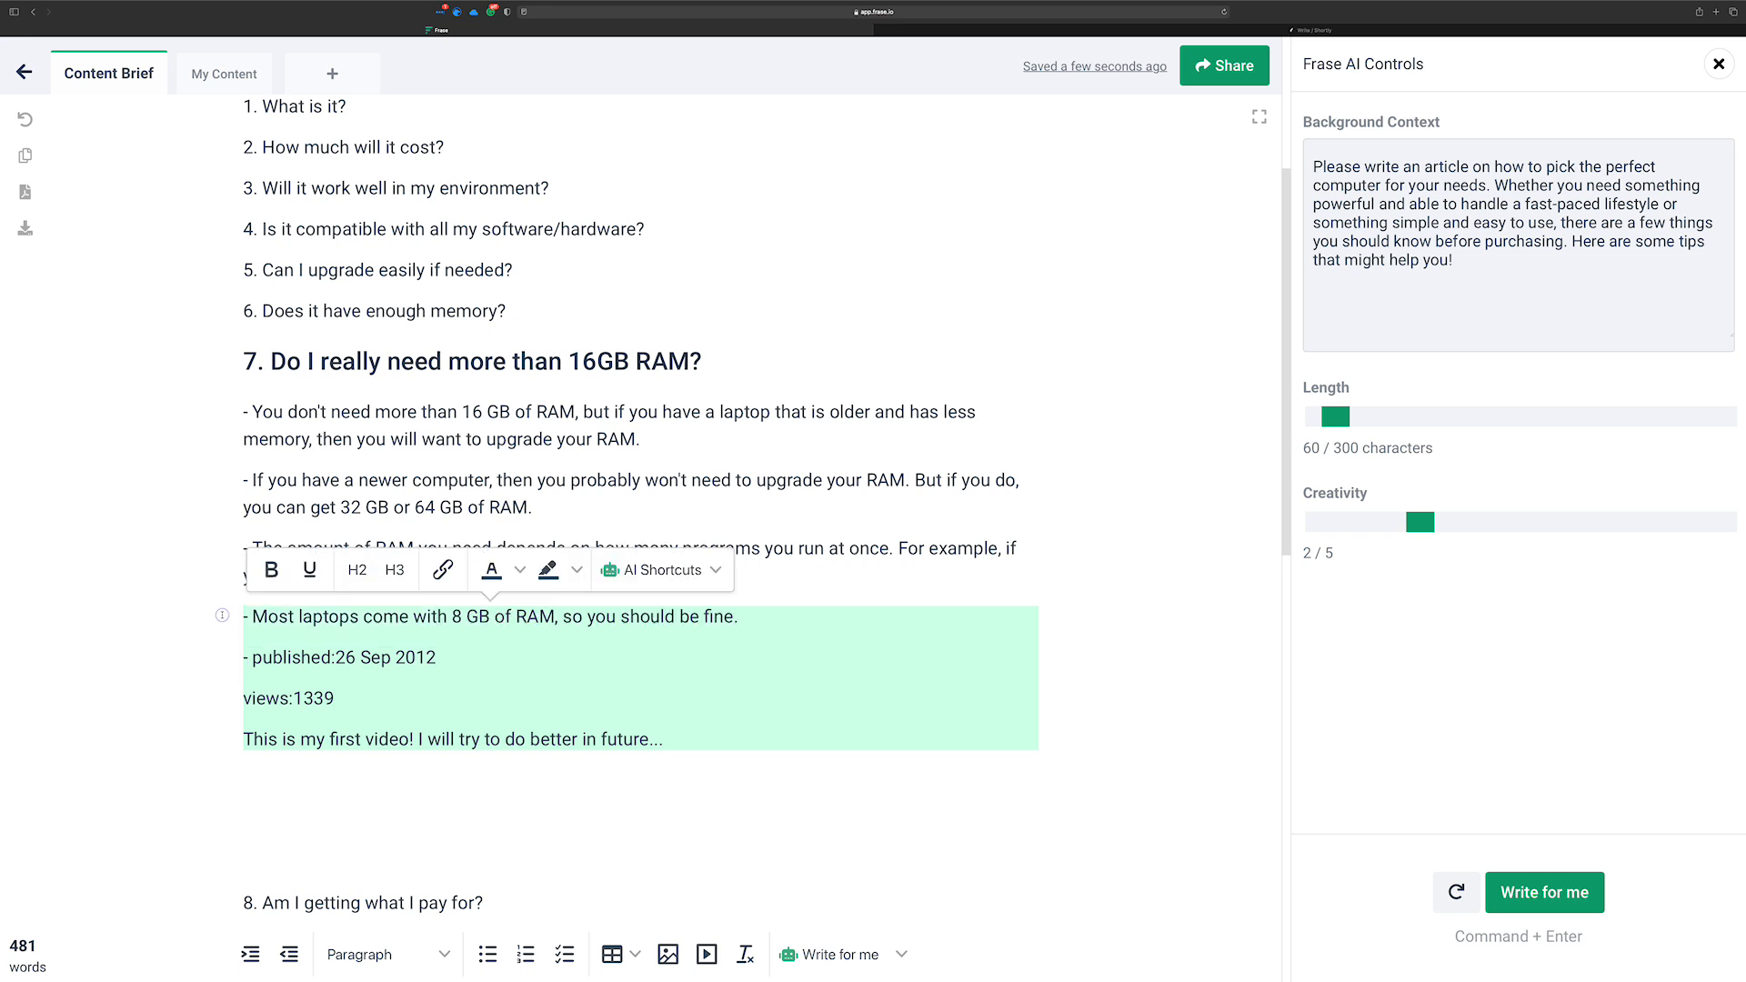
key("BackSpace")
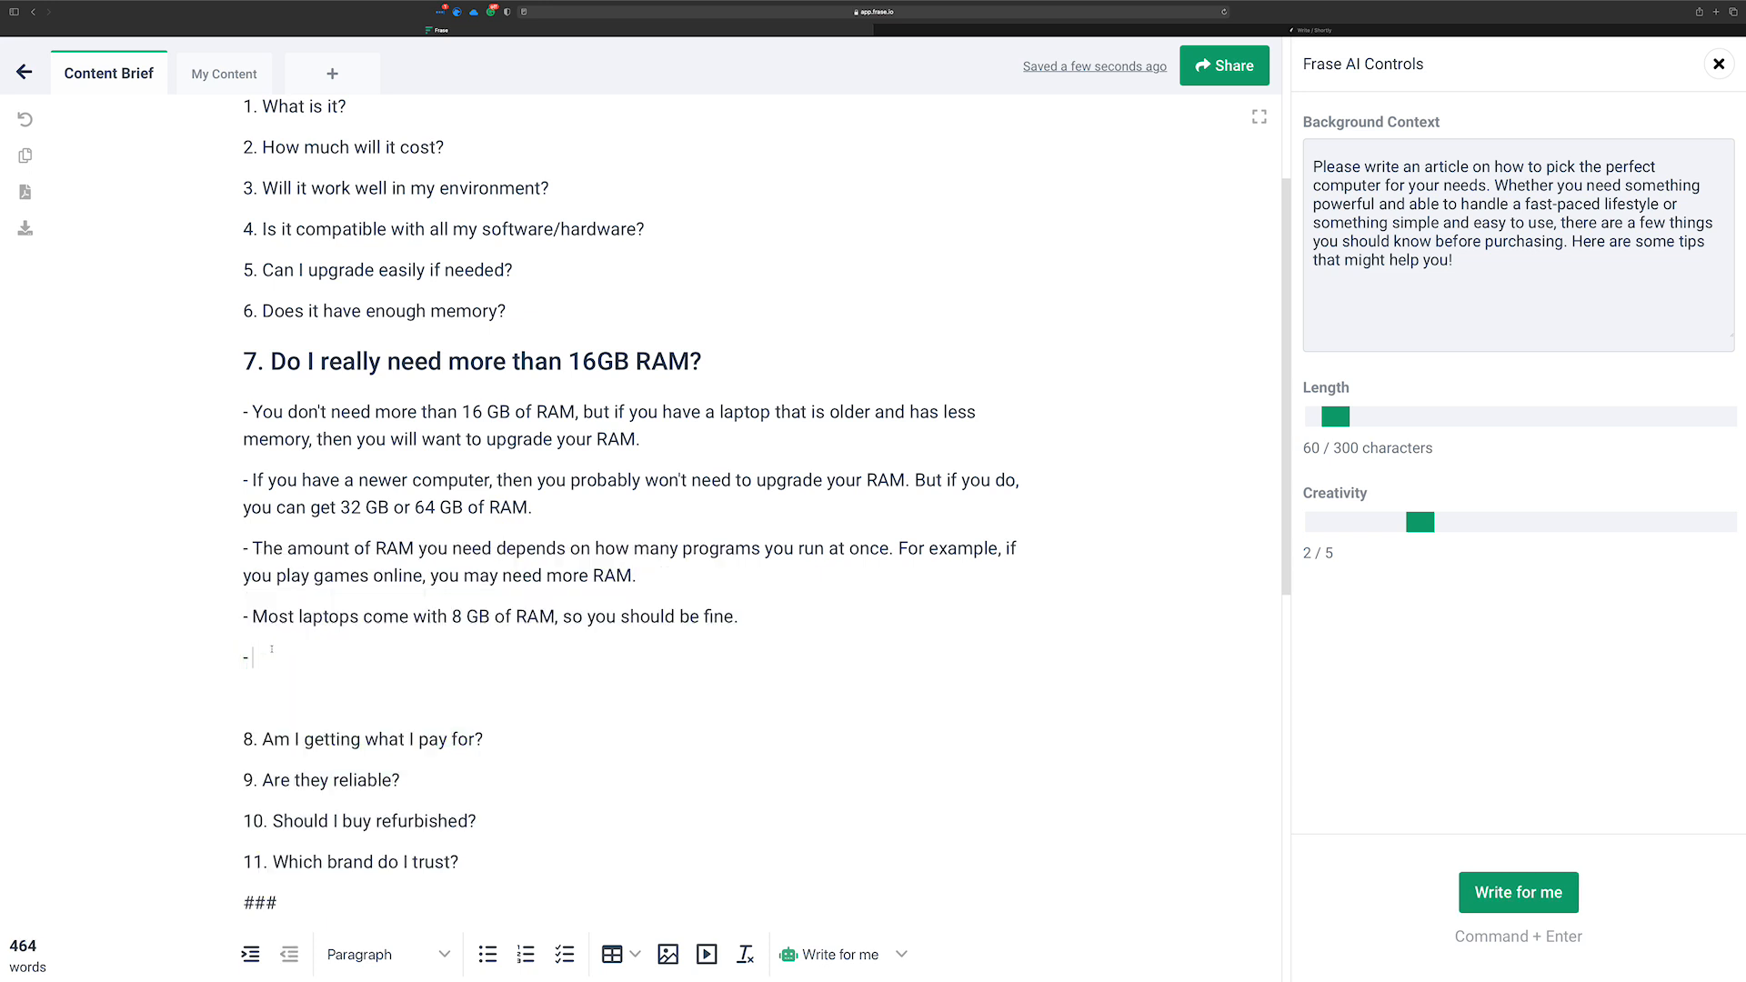
Insert a "###" line between question 6 and the question 7 heading
left_click(546, 314)
key("Return")
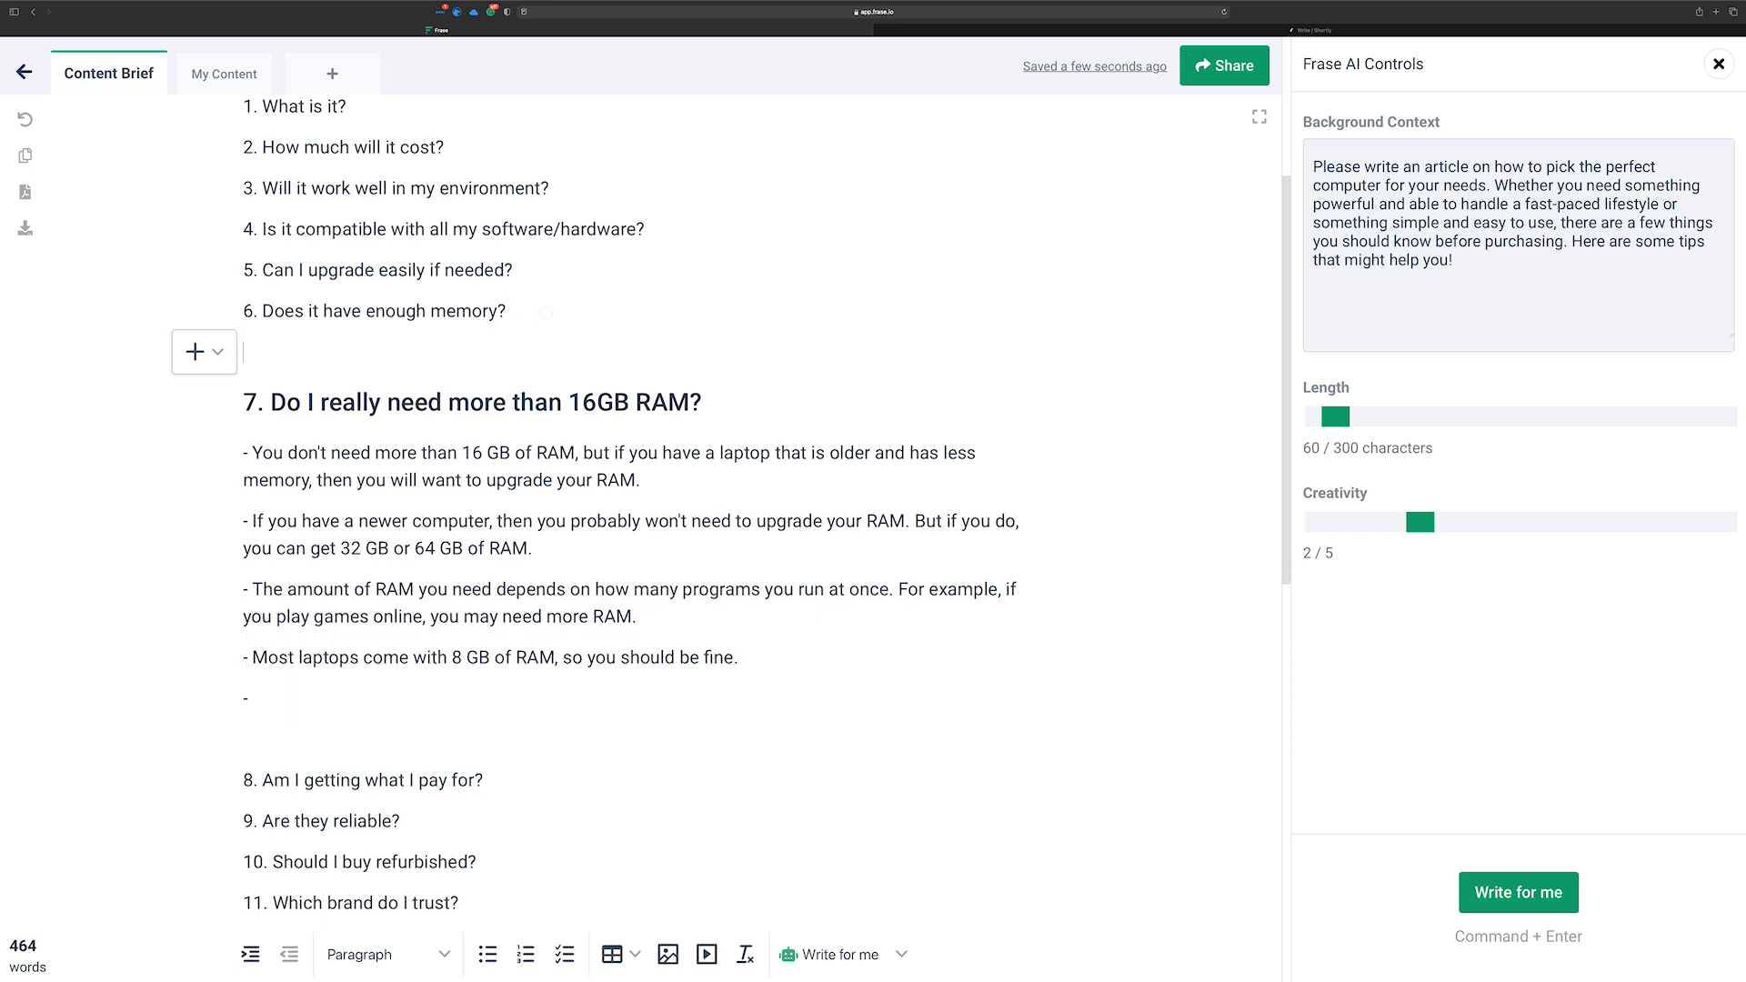
type("###")
Set the AI creativity to 4 and generate a continuation for the empty dash bullet
left_click_drag(1420, 522, 1622, 522)
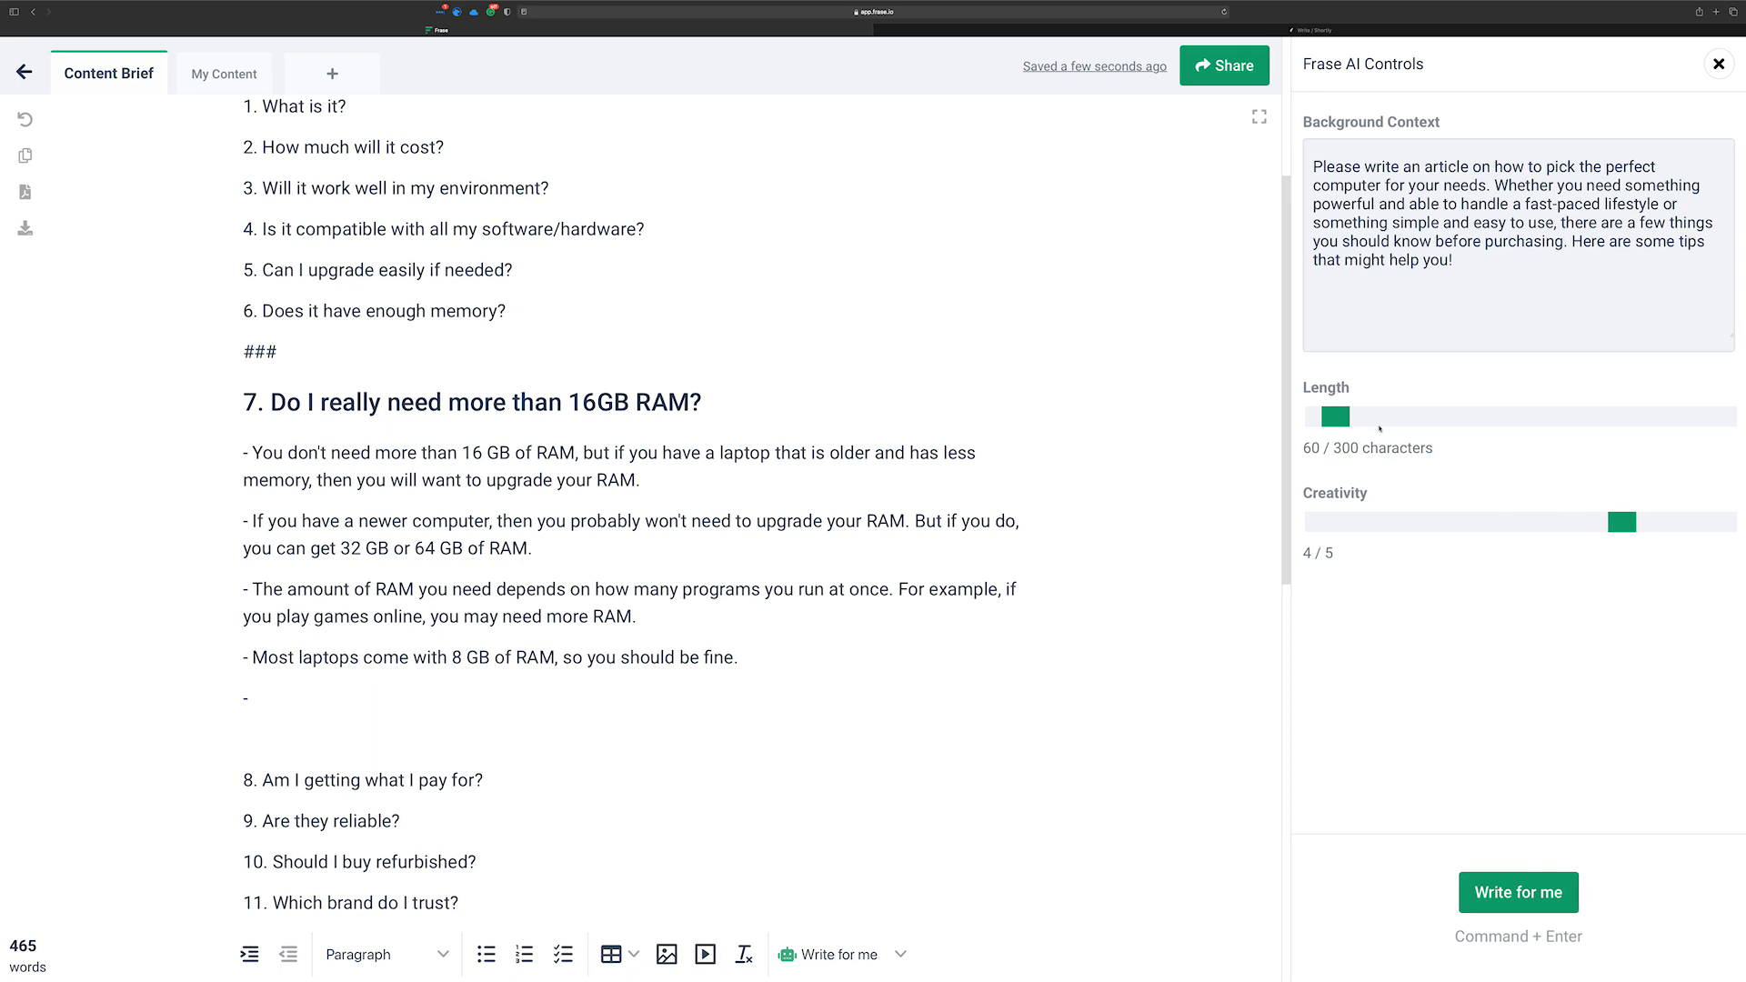
left_click_drag(1343, 422, 1339, 420)
left_click(1518, 891)
left_click(1521, 893)
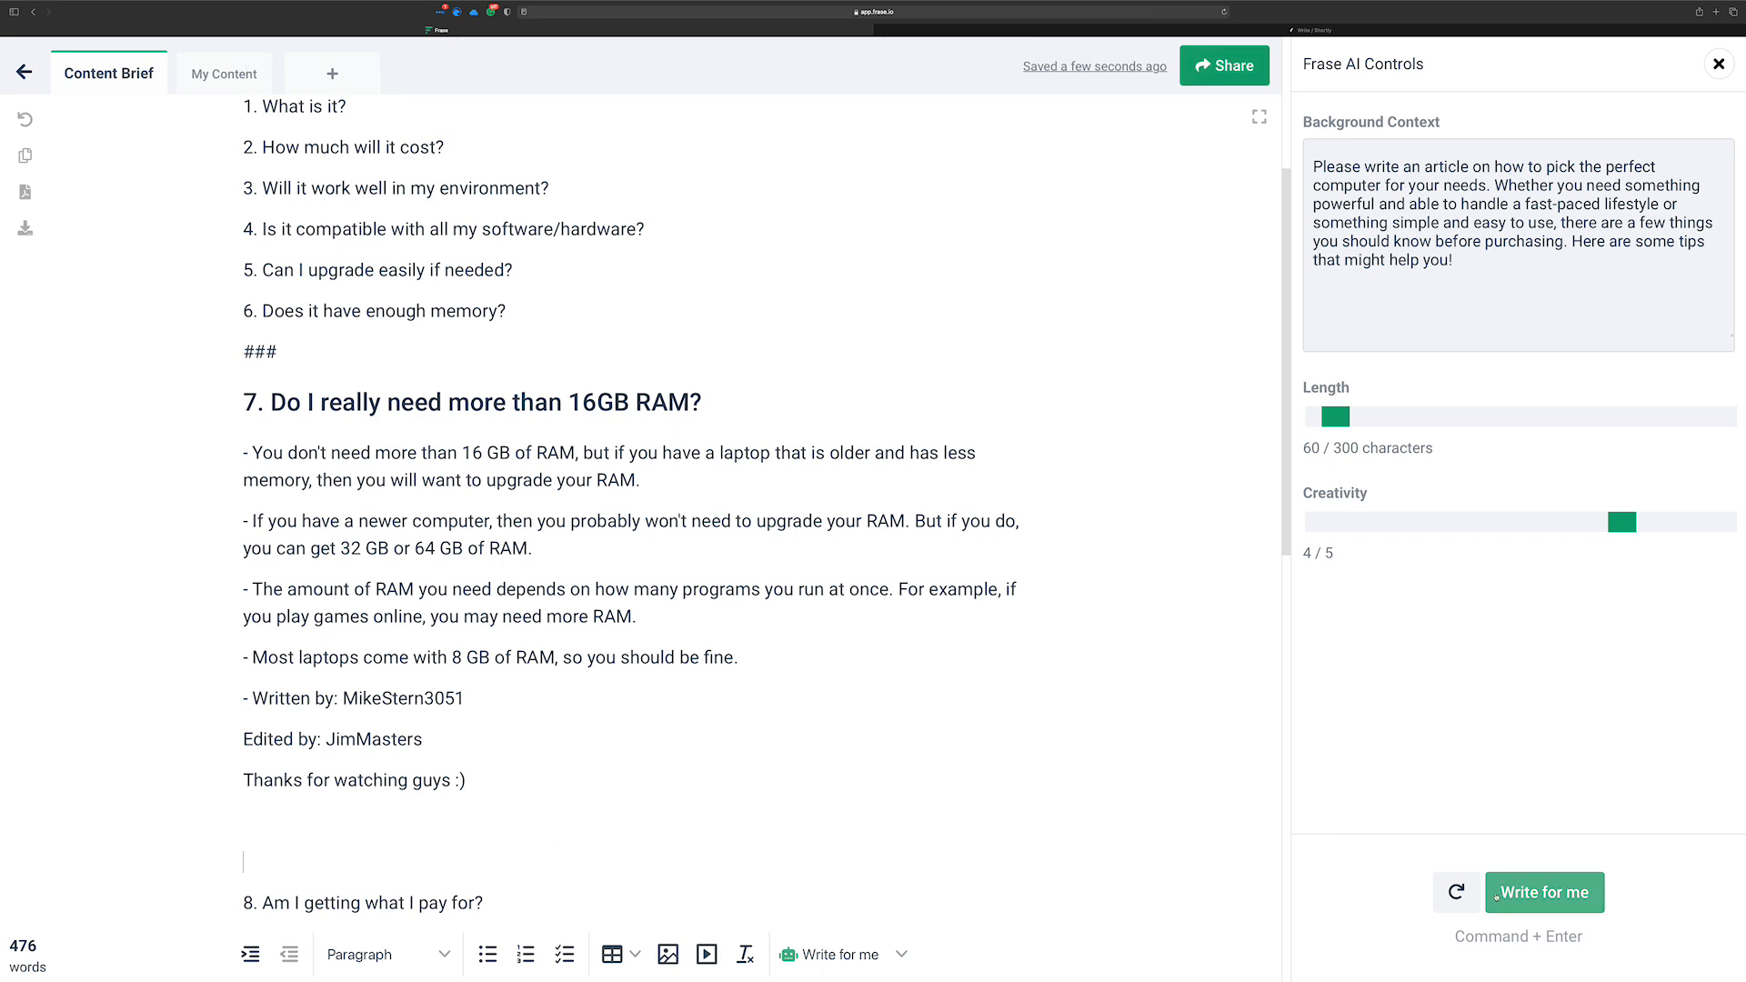
Replace the generated credit lines in Frase with the last four bullets copied from the Shortly document
left_click_drag(302, 836, 241, 698)
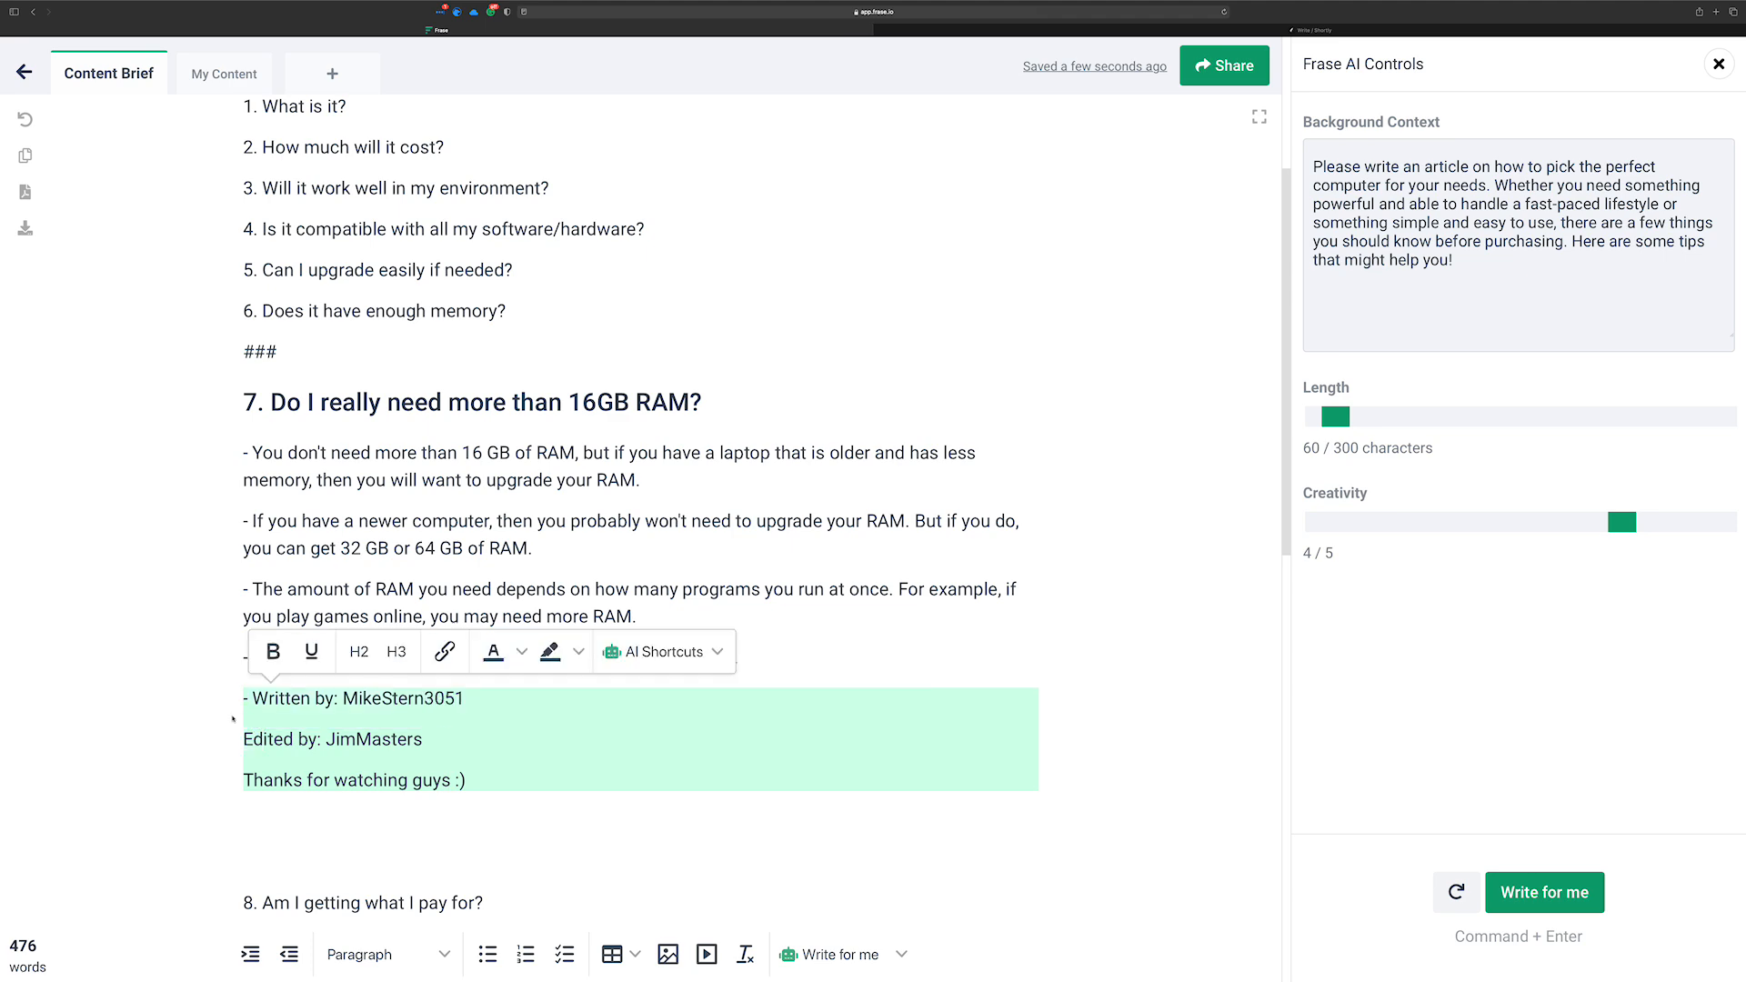
key("BackSpace")
left_click(1300, 30)
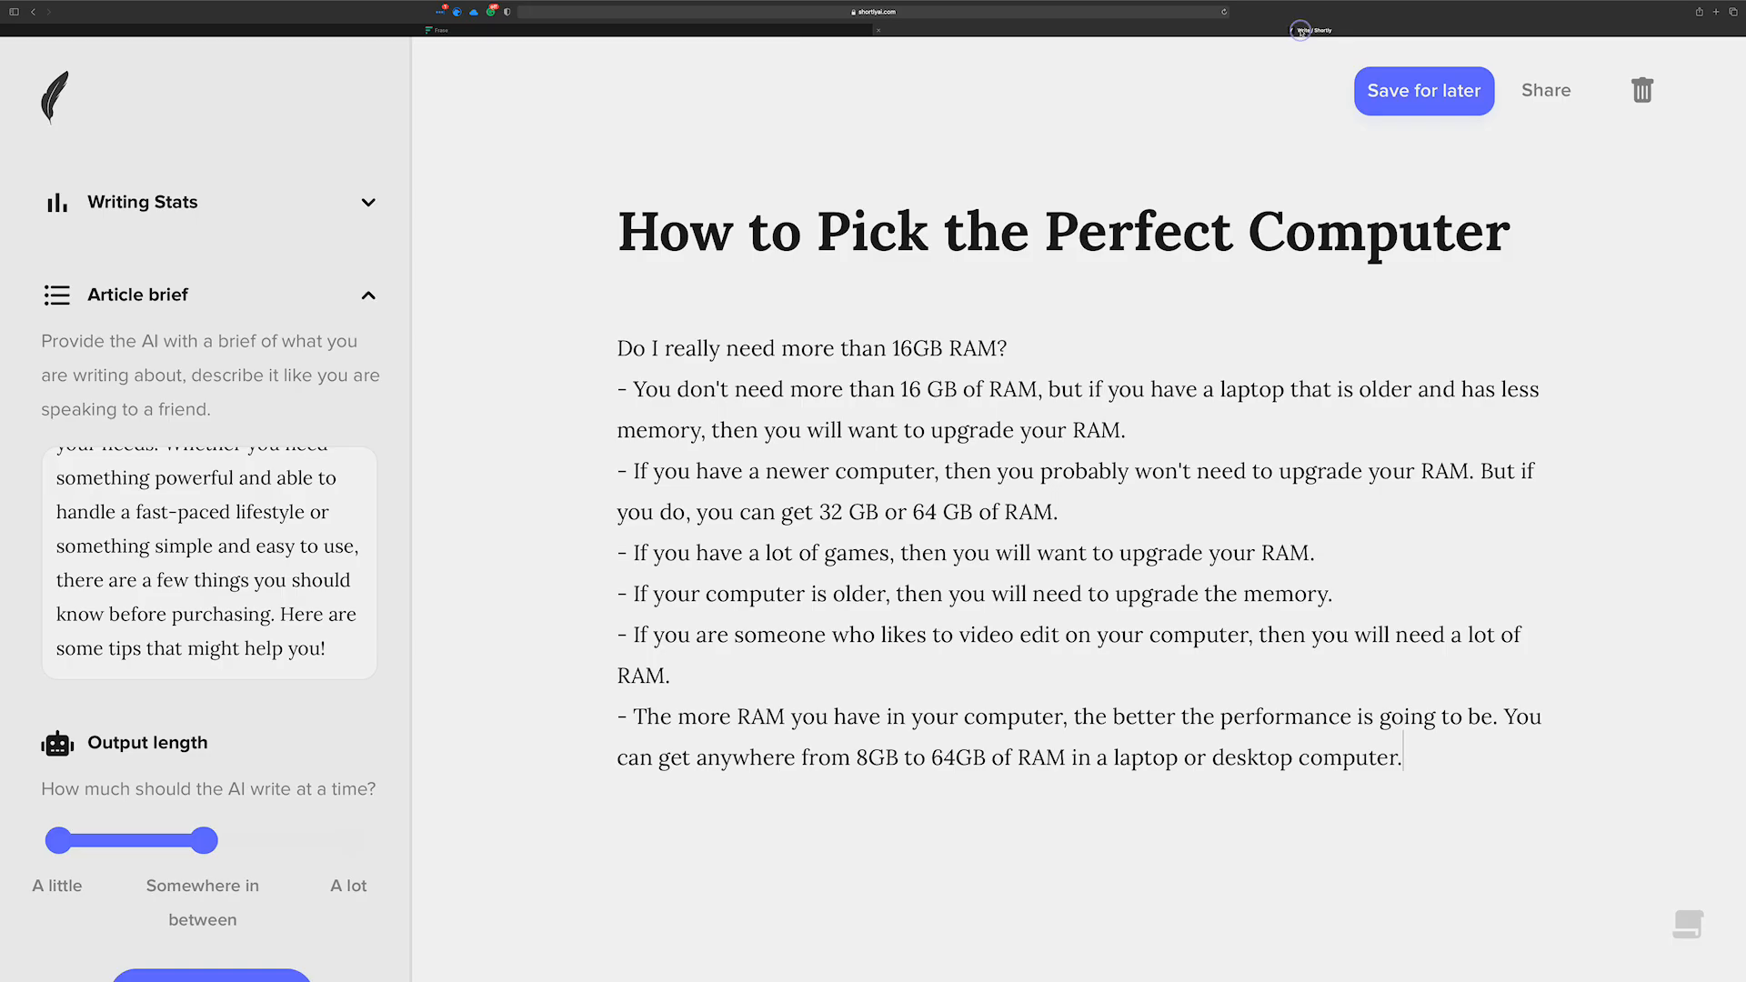
left_click_drag(1403, 758, 658, 573)
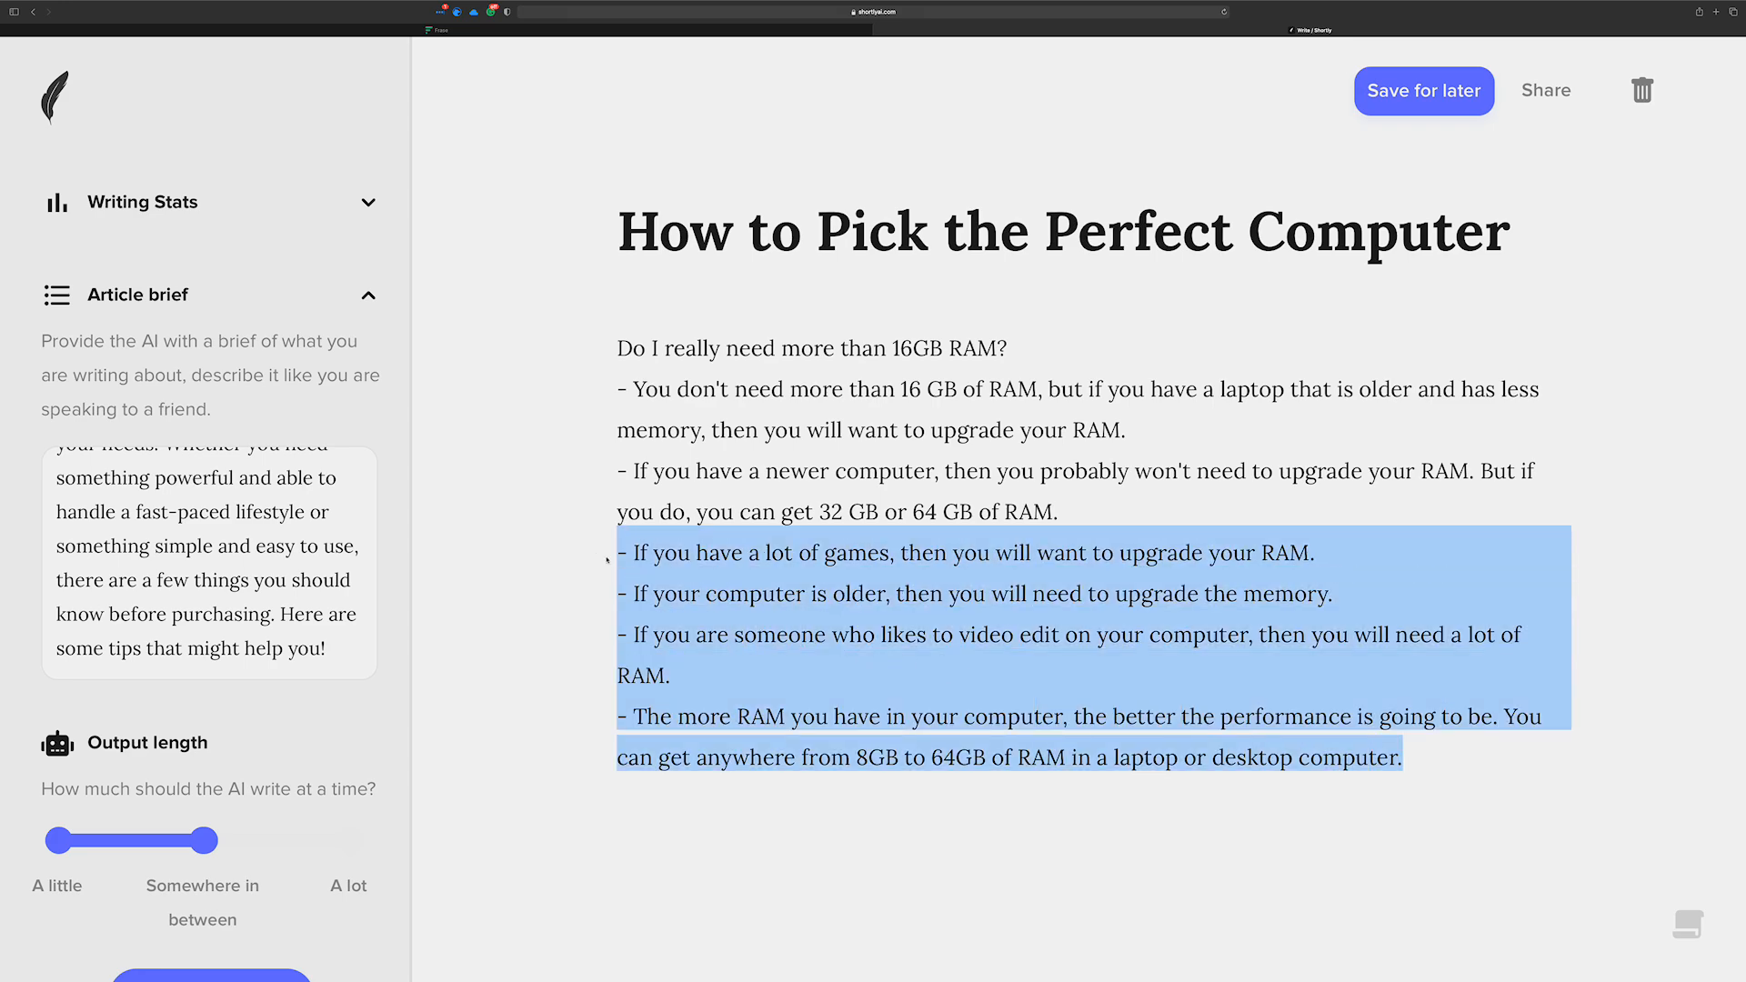
left_click(510, 32)
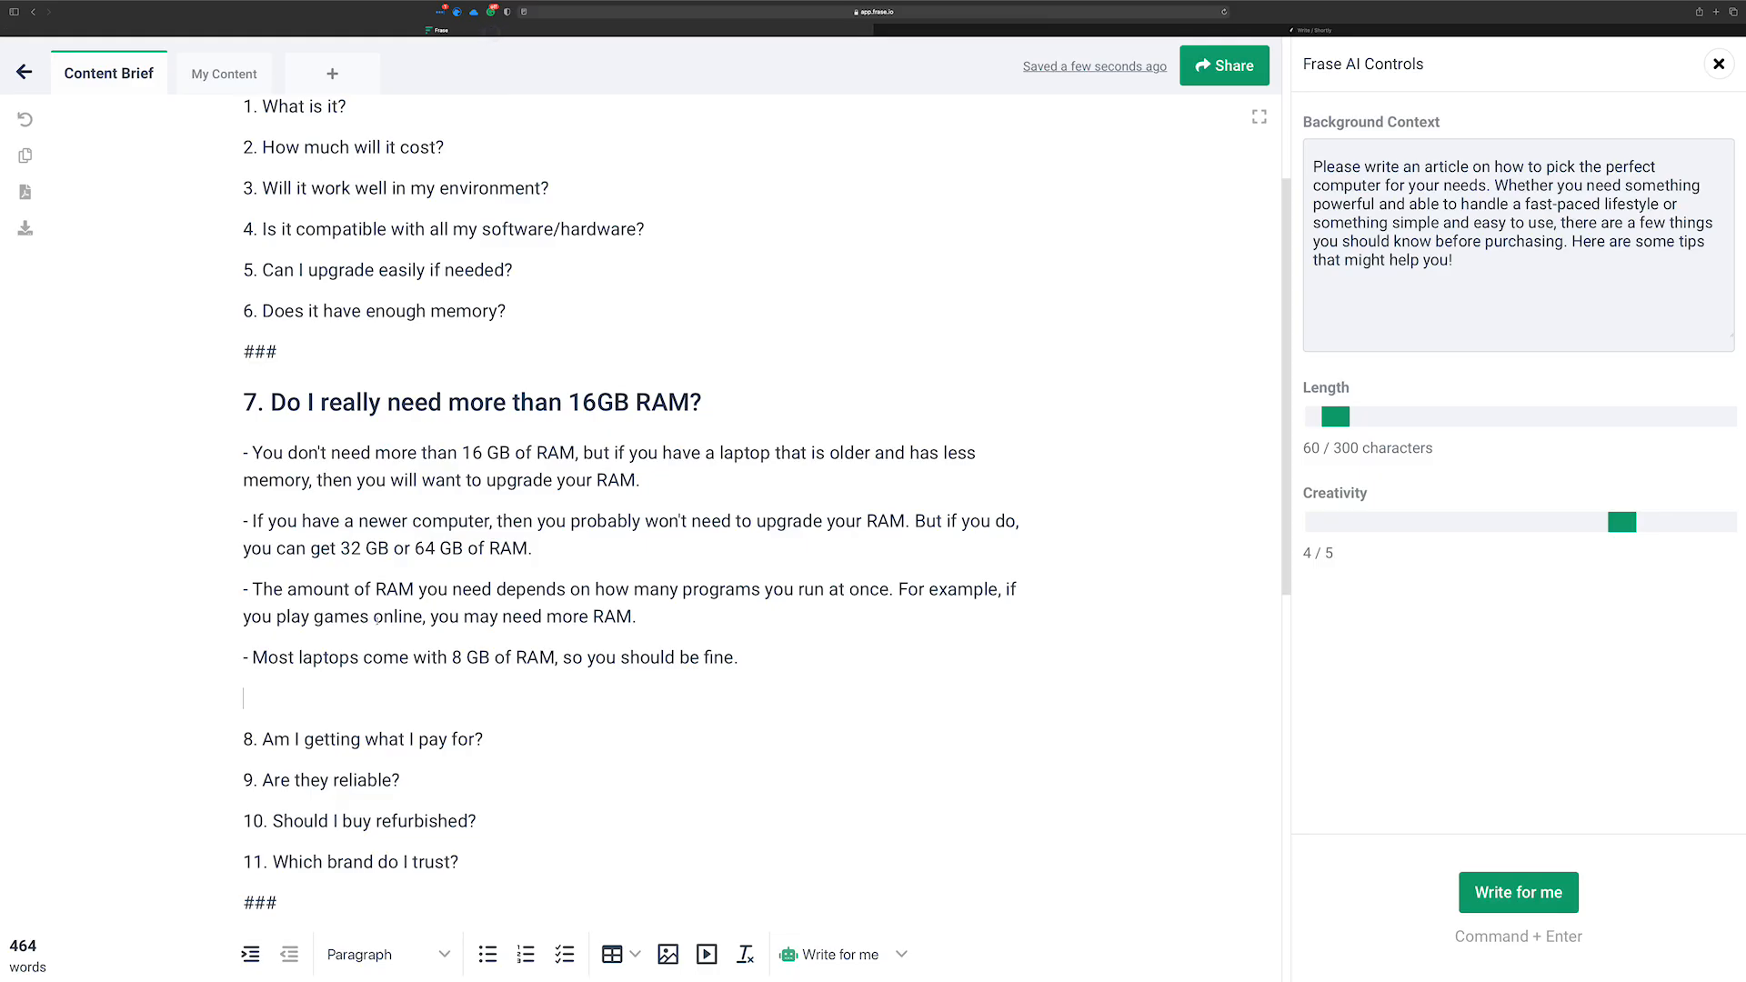
type("- If you have a lot of games, then you will want to upgrade your RAM. - If your computer is older, then you will need to upgrade the memory. - If you are someone who likes to video edit on your computer, then you will need a lot of RAM. - The more RAM you have in your computer, the better the performance is going to be. You can get anywhere from 8GB to 64GB of RAM in a laptop or desktop computer.")
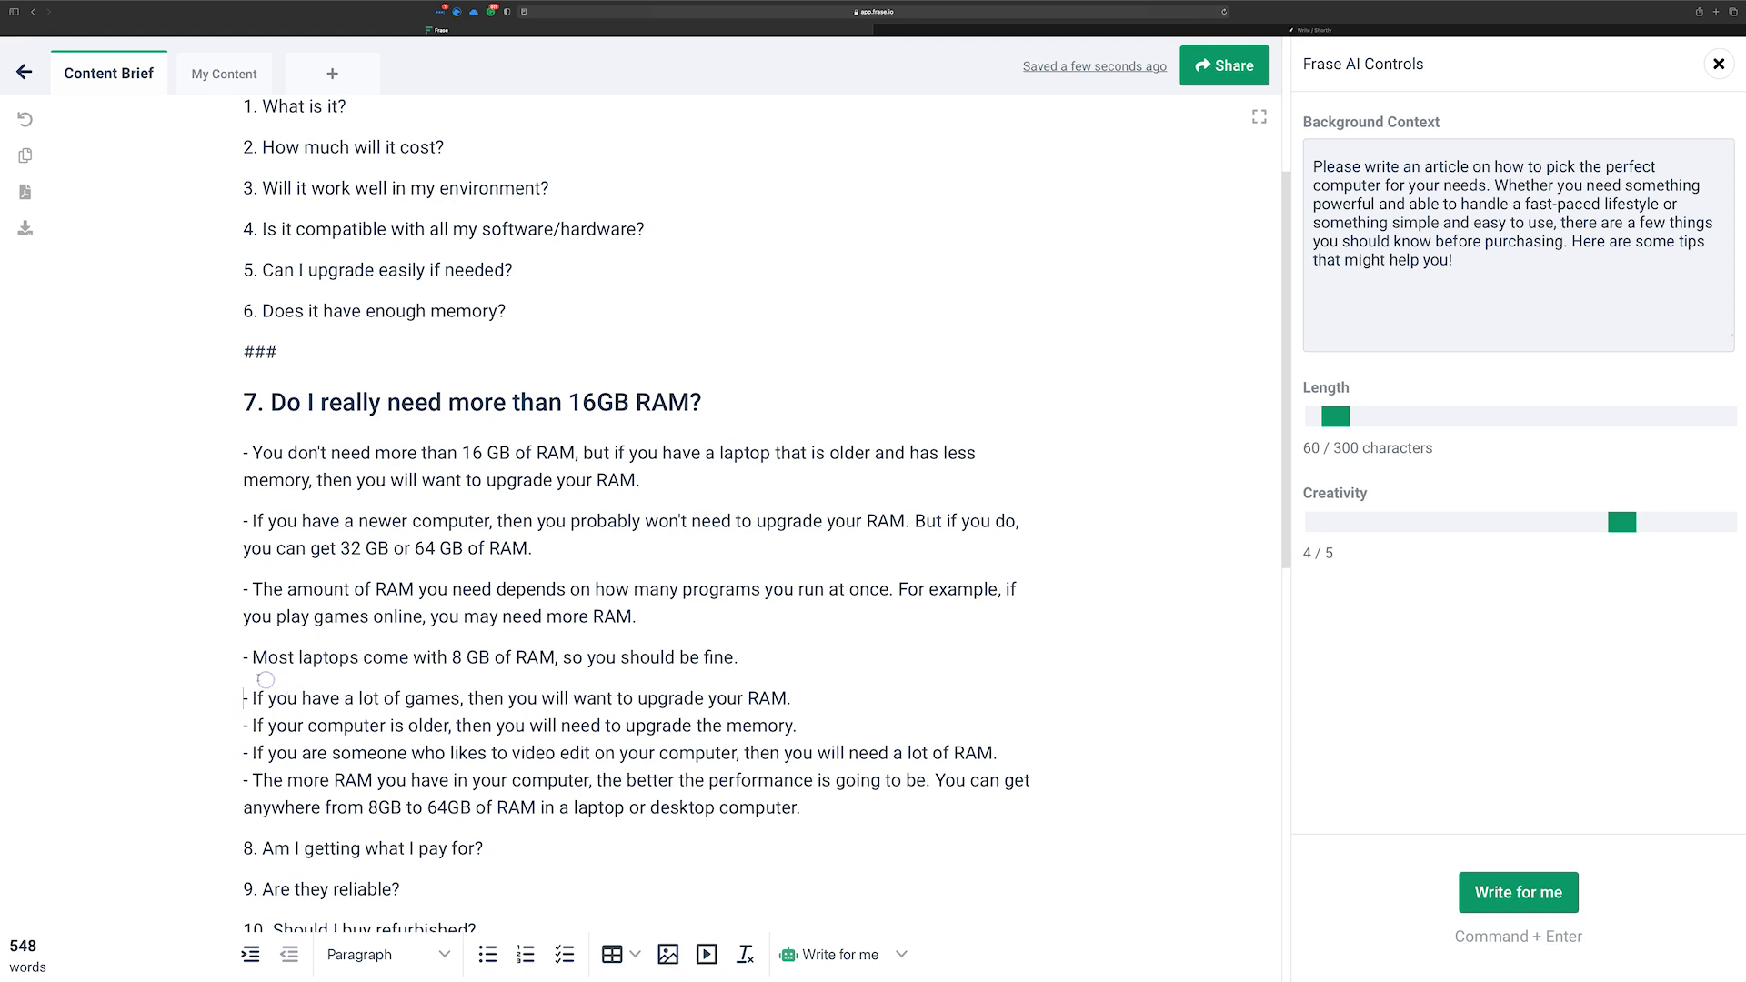
Split the four pasted bullets into separate paragraphs to match the spacing of the bullets above
left_click(816, 691)
key("Delete")
key("Return")
left_click(811, 738)
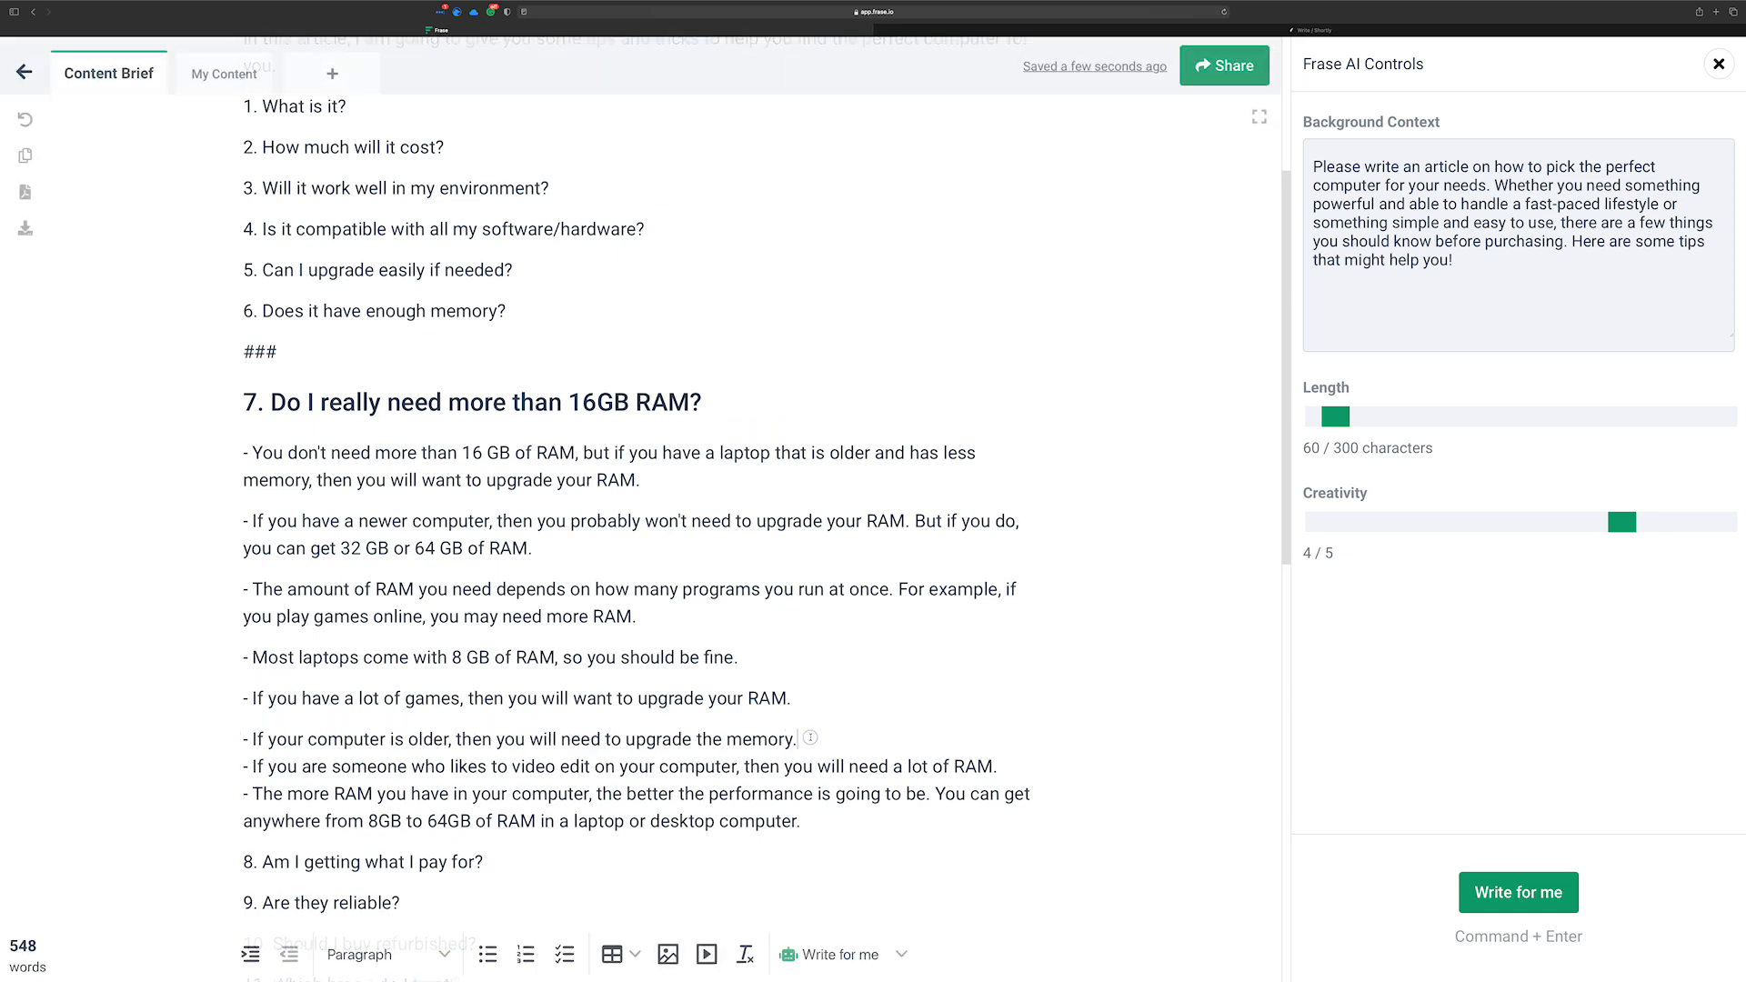
key("Delete")
key("Return")
left_click(1021, 779)
key("Delete")
key("Return")
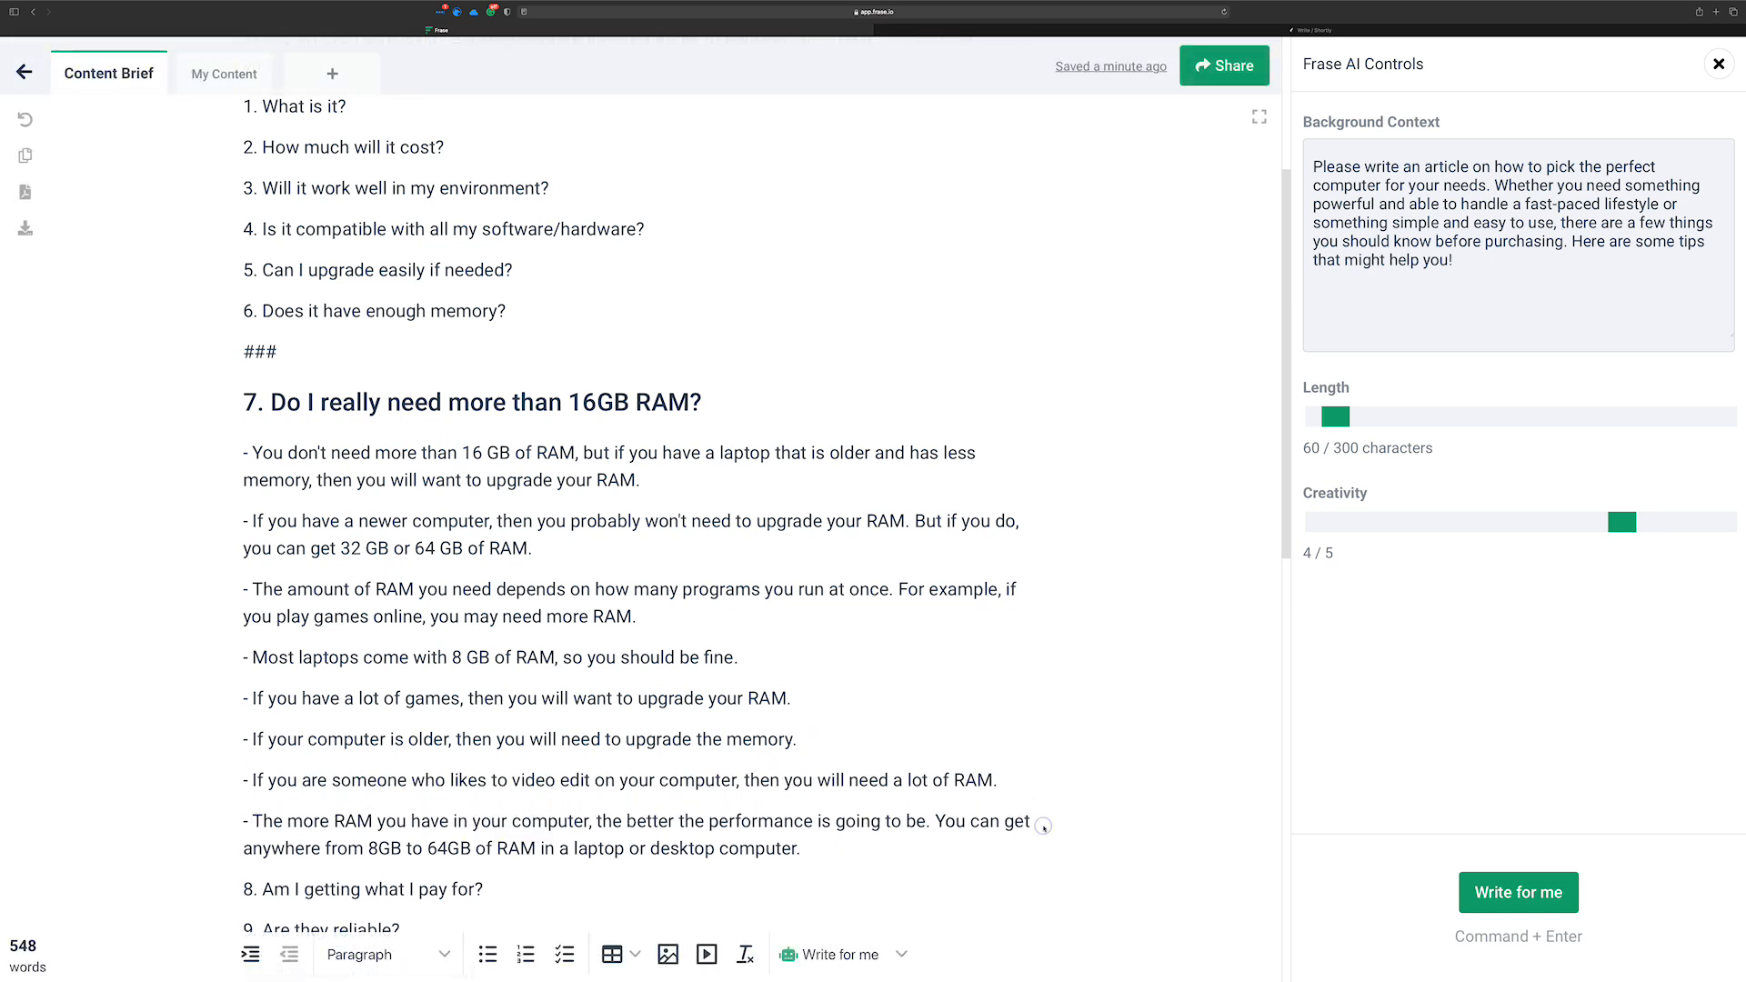
Add a blank line after the final bullet and select all the bullets under the question 7 heading
left_click(833, 856)
key("Return")
left_click_drag(833, 794, 214, 397)
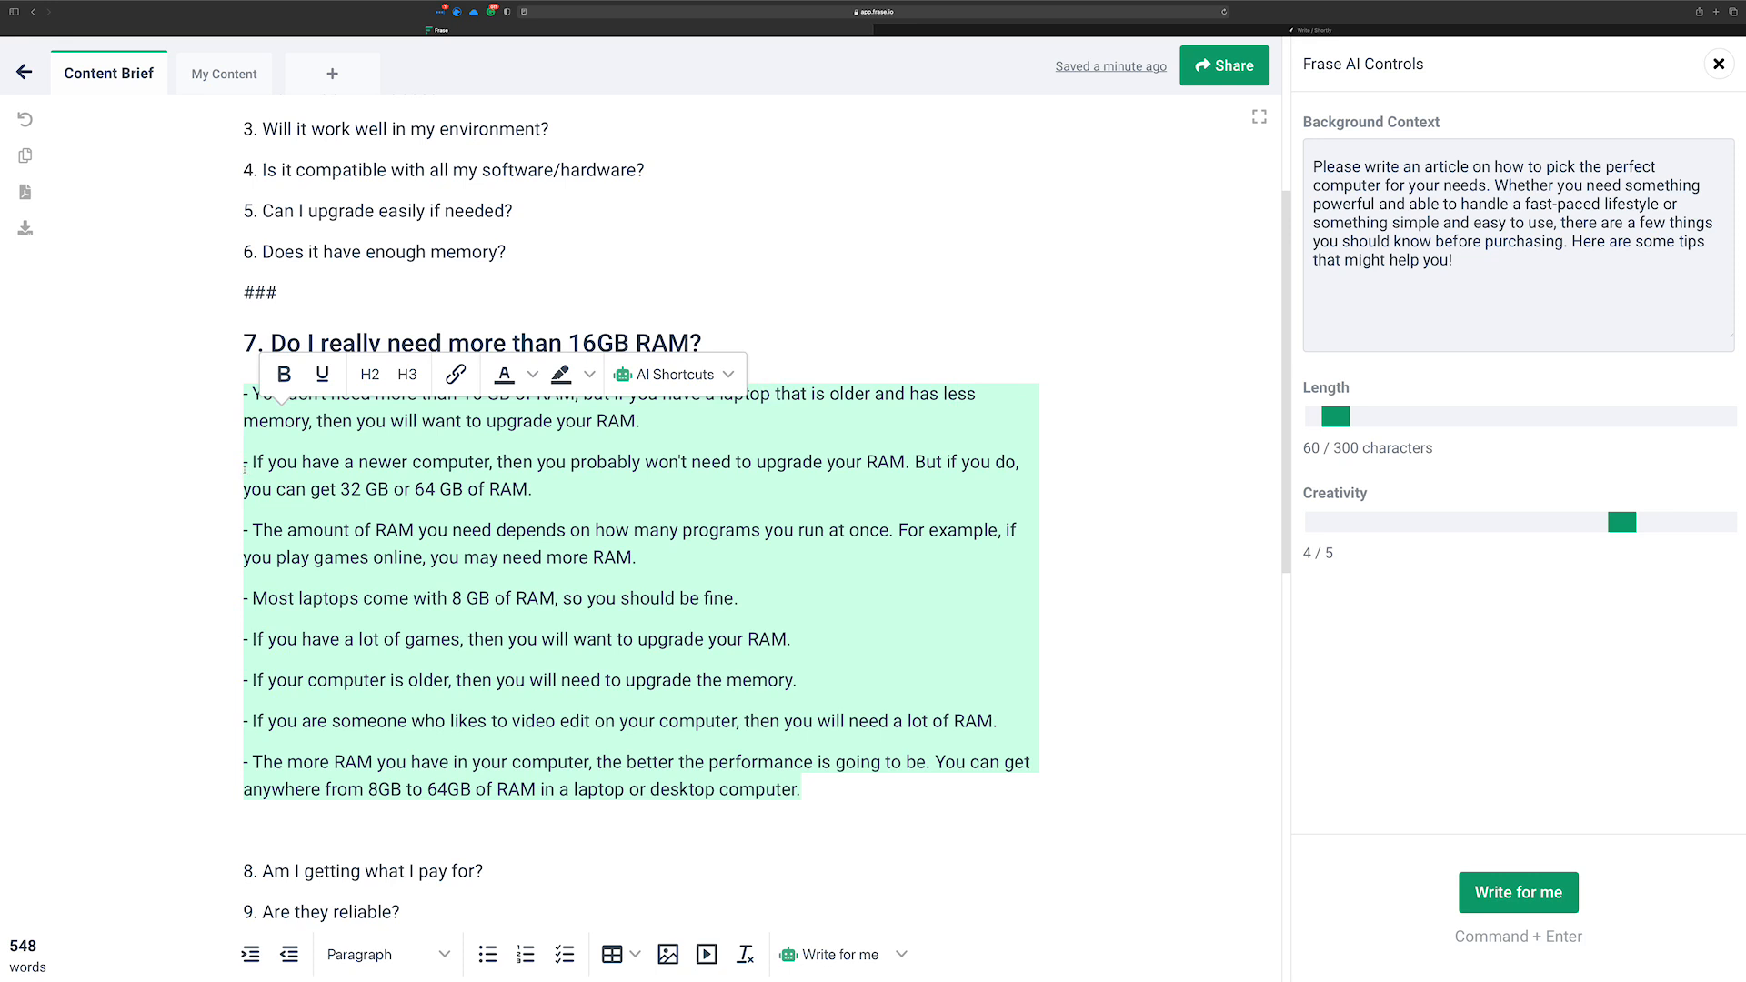
scroll(245, 466, "down", 1)
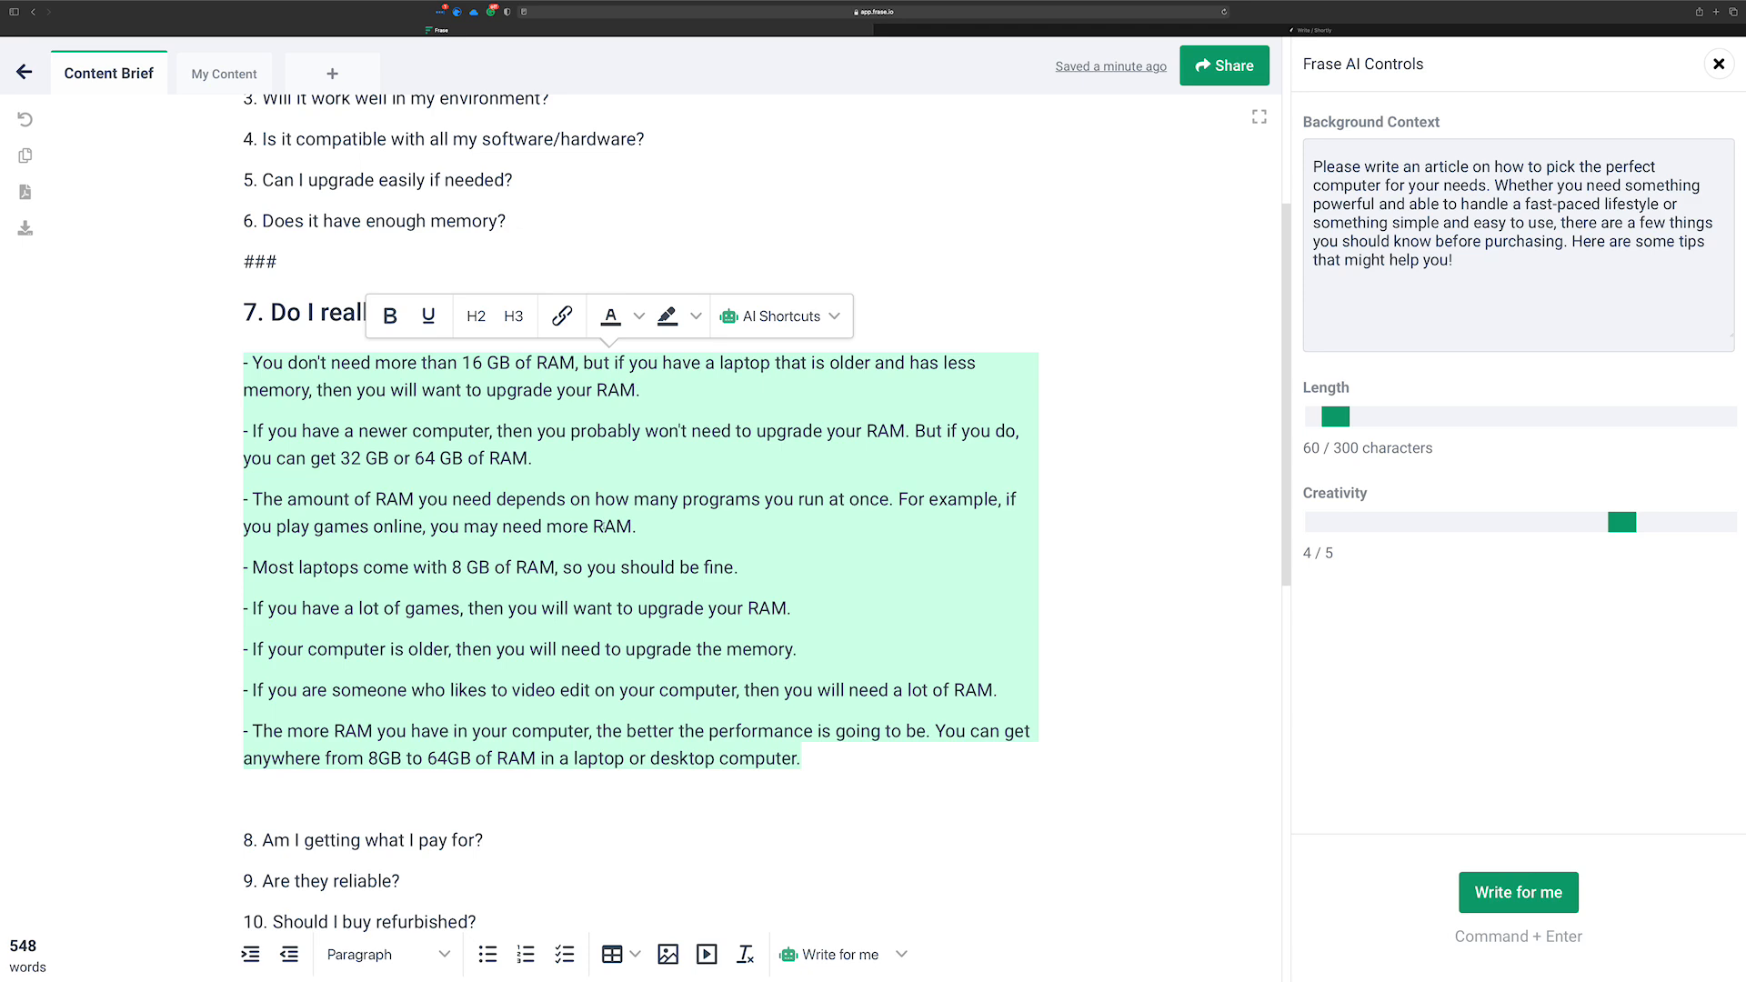
Close the AI controls and open the list of AI templates
left_click(1719, 64)
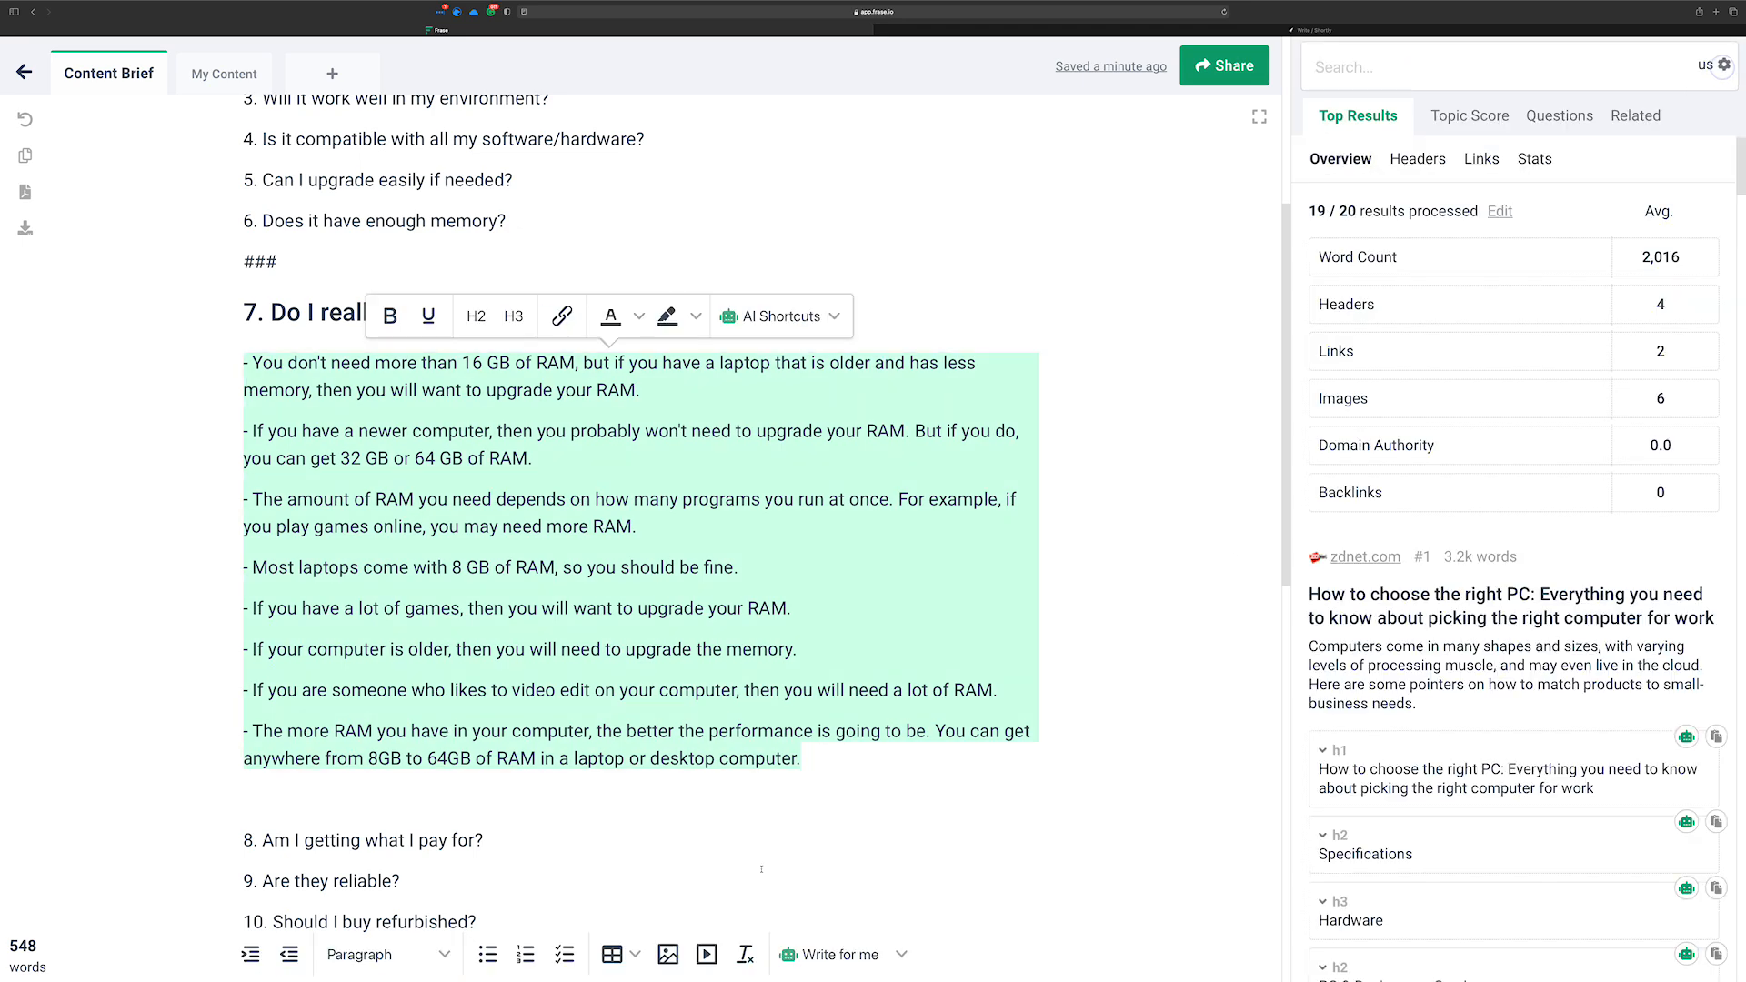
left_click(902, 954)
left_click(966, 864)
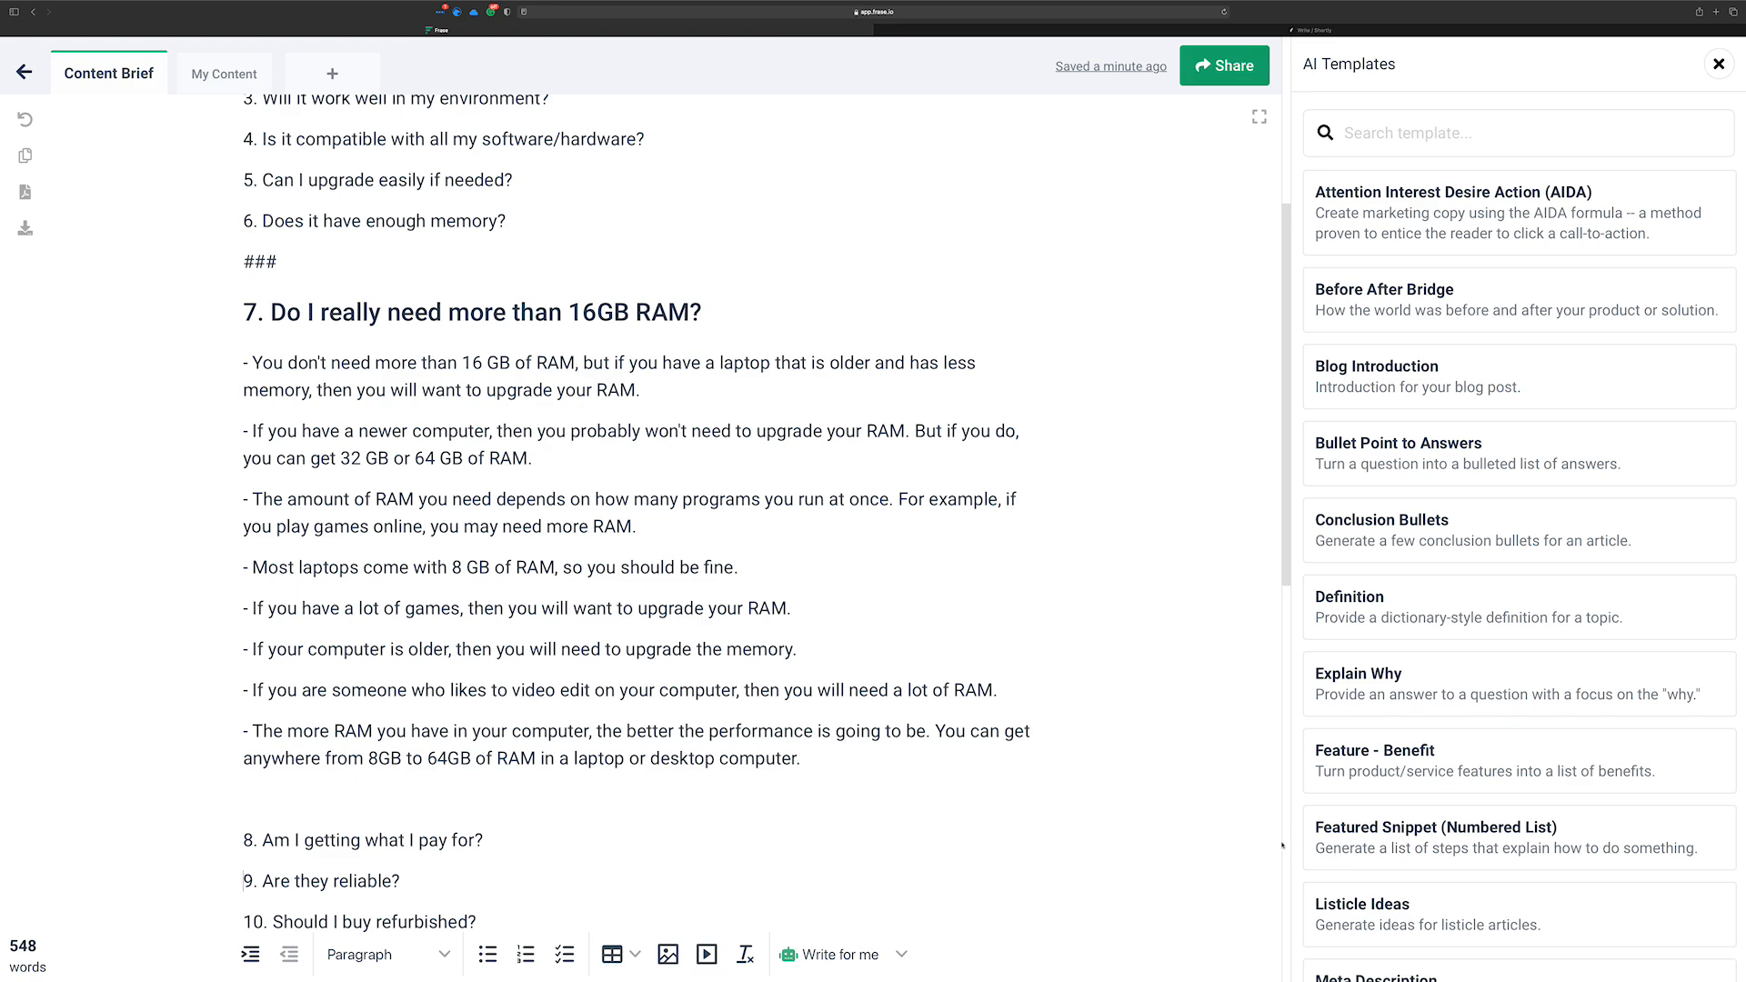
Add a ### line at the end of the document, below item 19, and start a new line under it
scroll(801, 769, "down", 10)
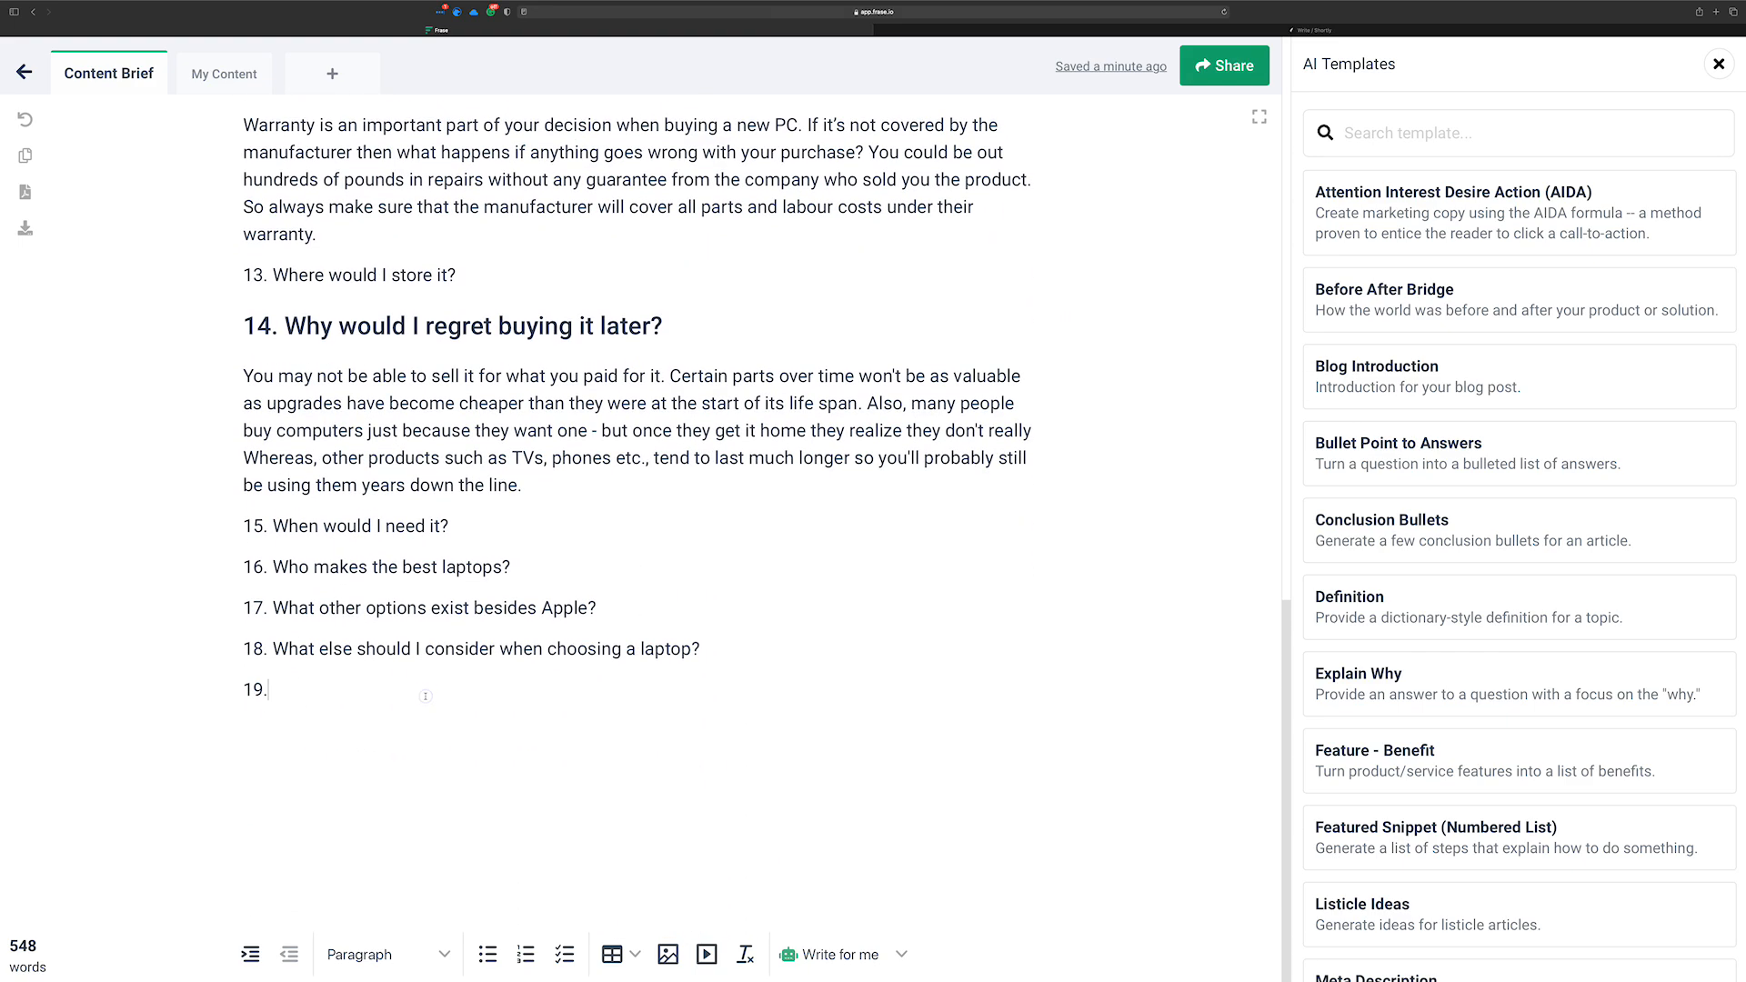
scroll(637, 642, "up", 1)
type("###")
key("Return")
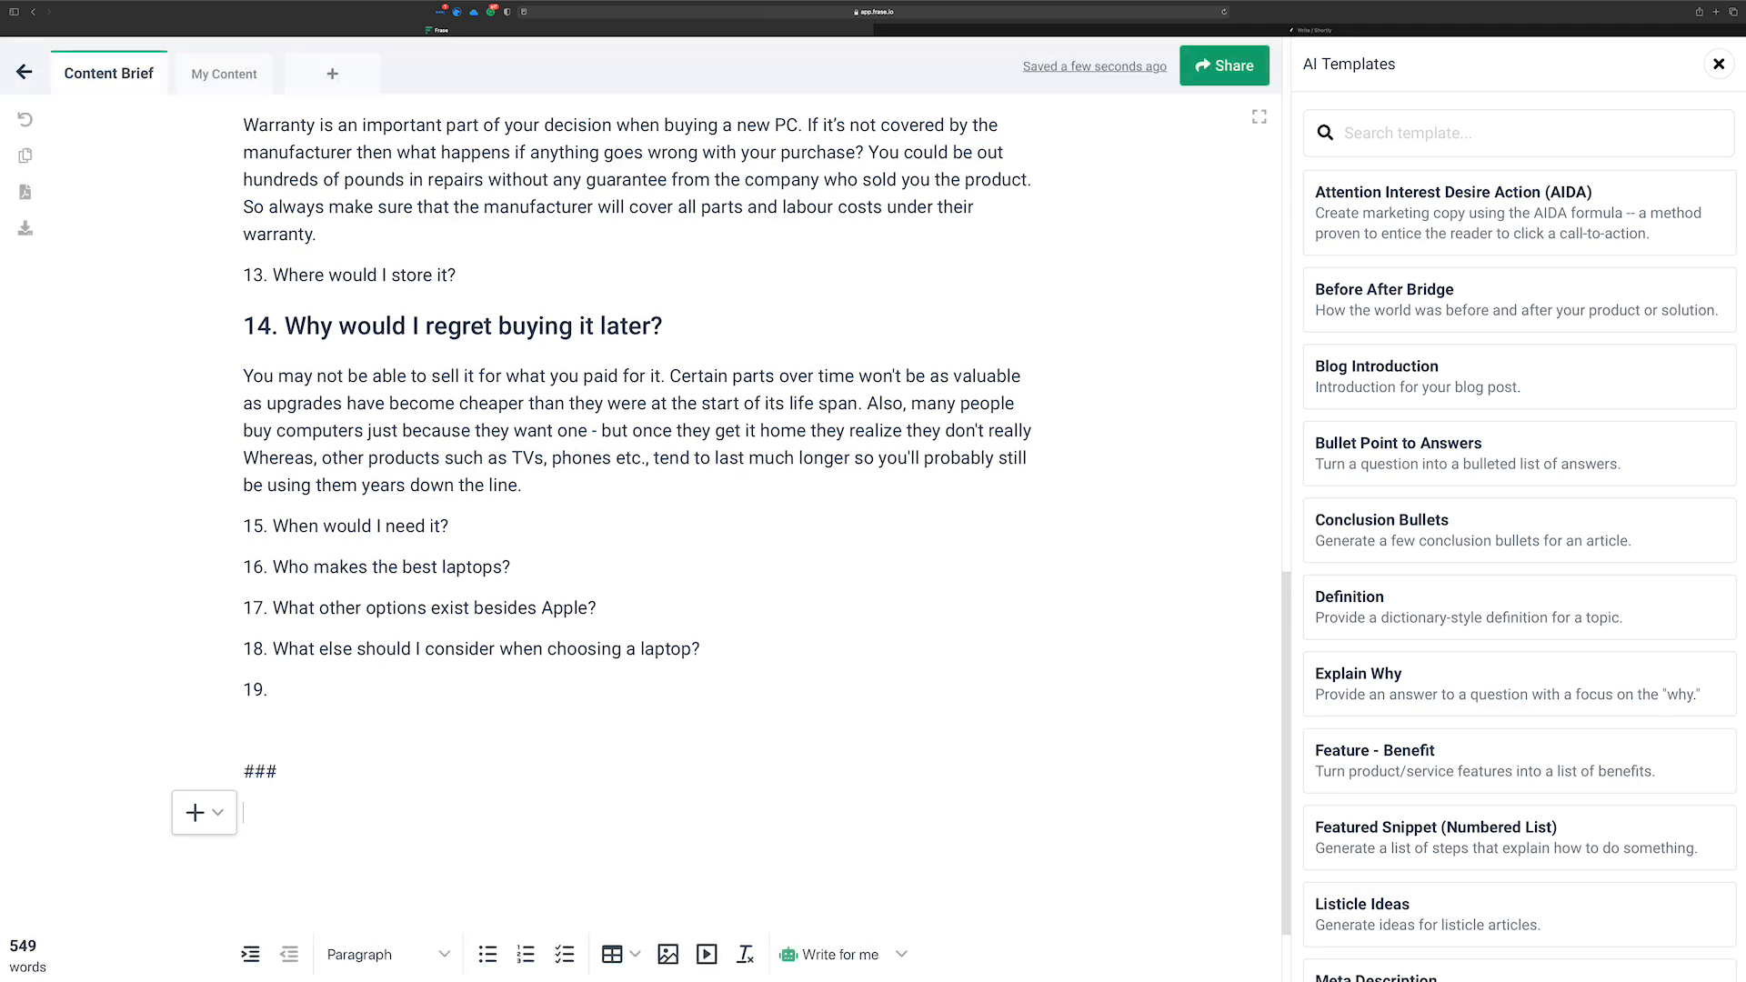
Delete the ### line above the question 7 heading
scroll(364, 530, "up", 15)
left_click_drag(308, 446, 189, 441)
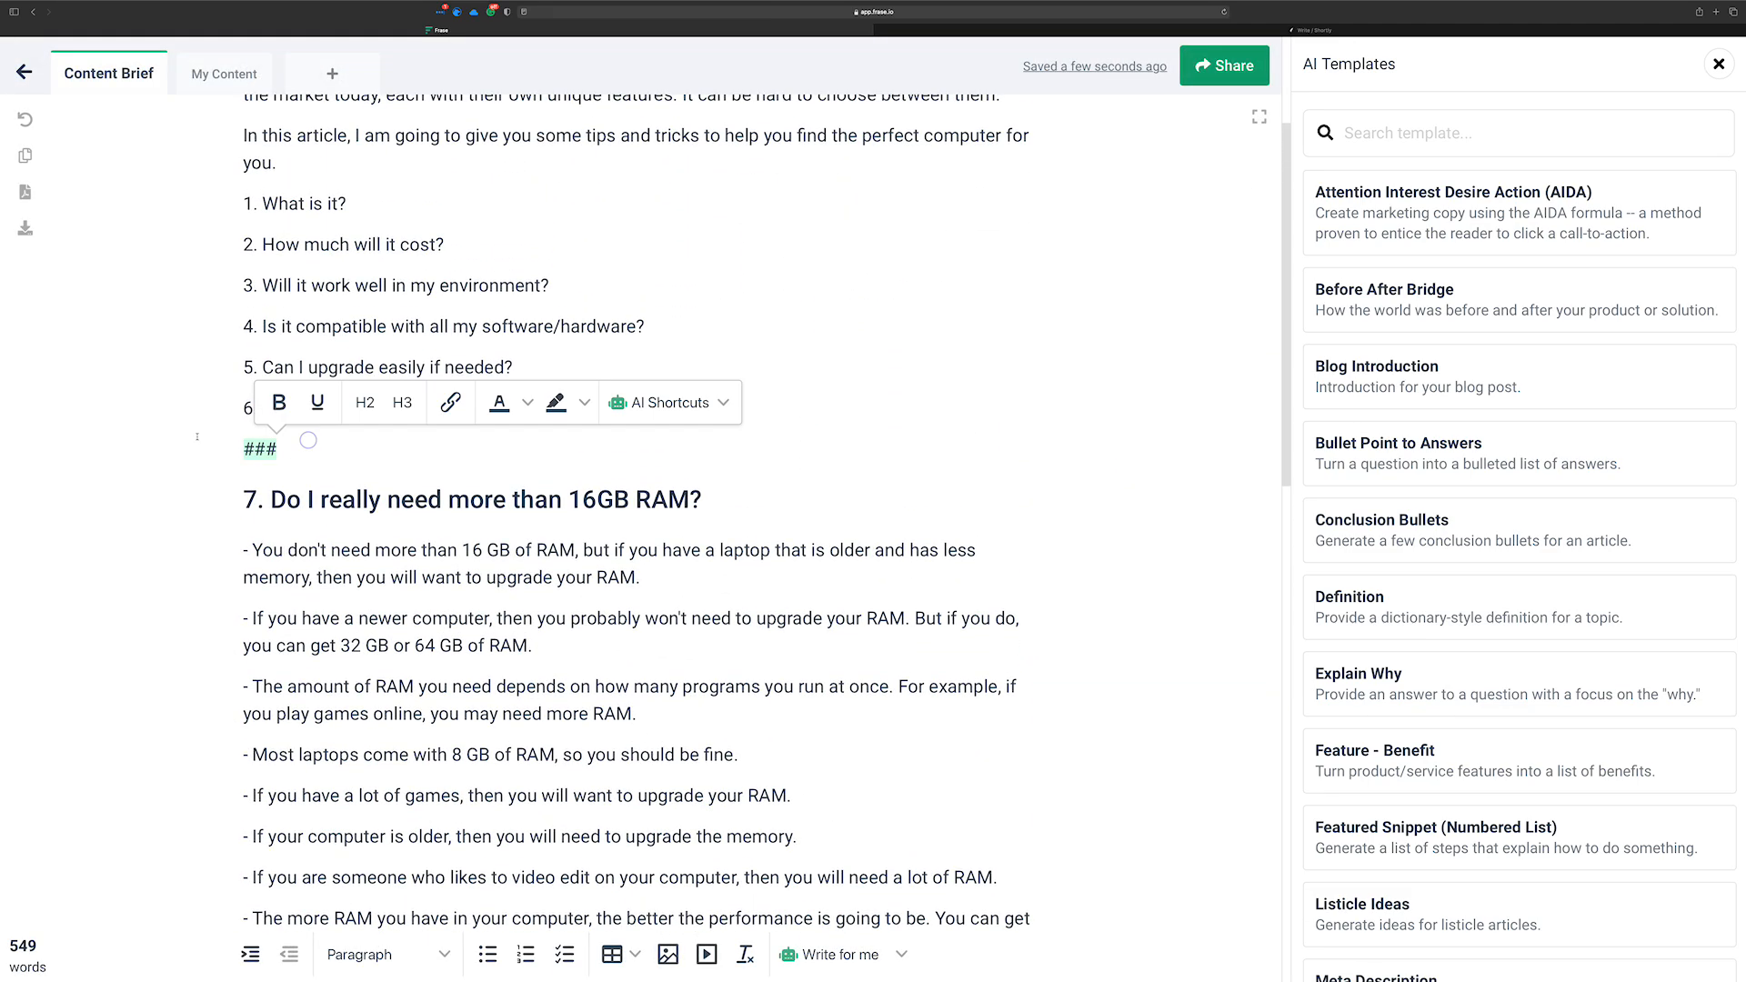
key("BackSpace")
Remove the blank line between item 19 and the final ###, and place the cursor on the empty line below
scroll(286, 647, "down", 15)
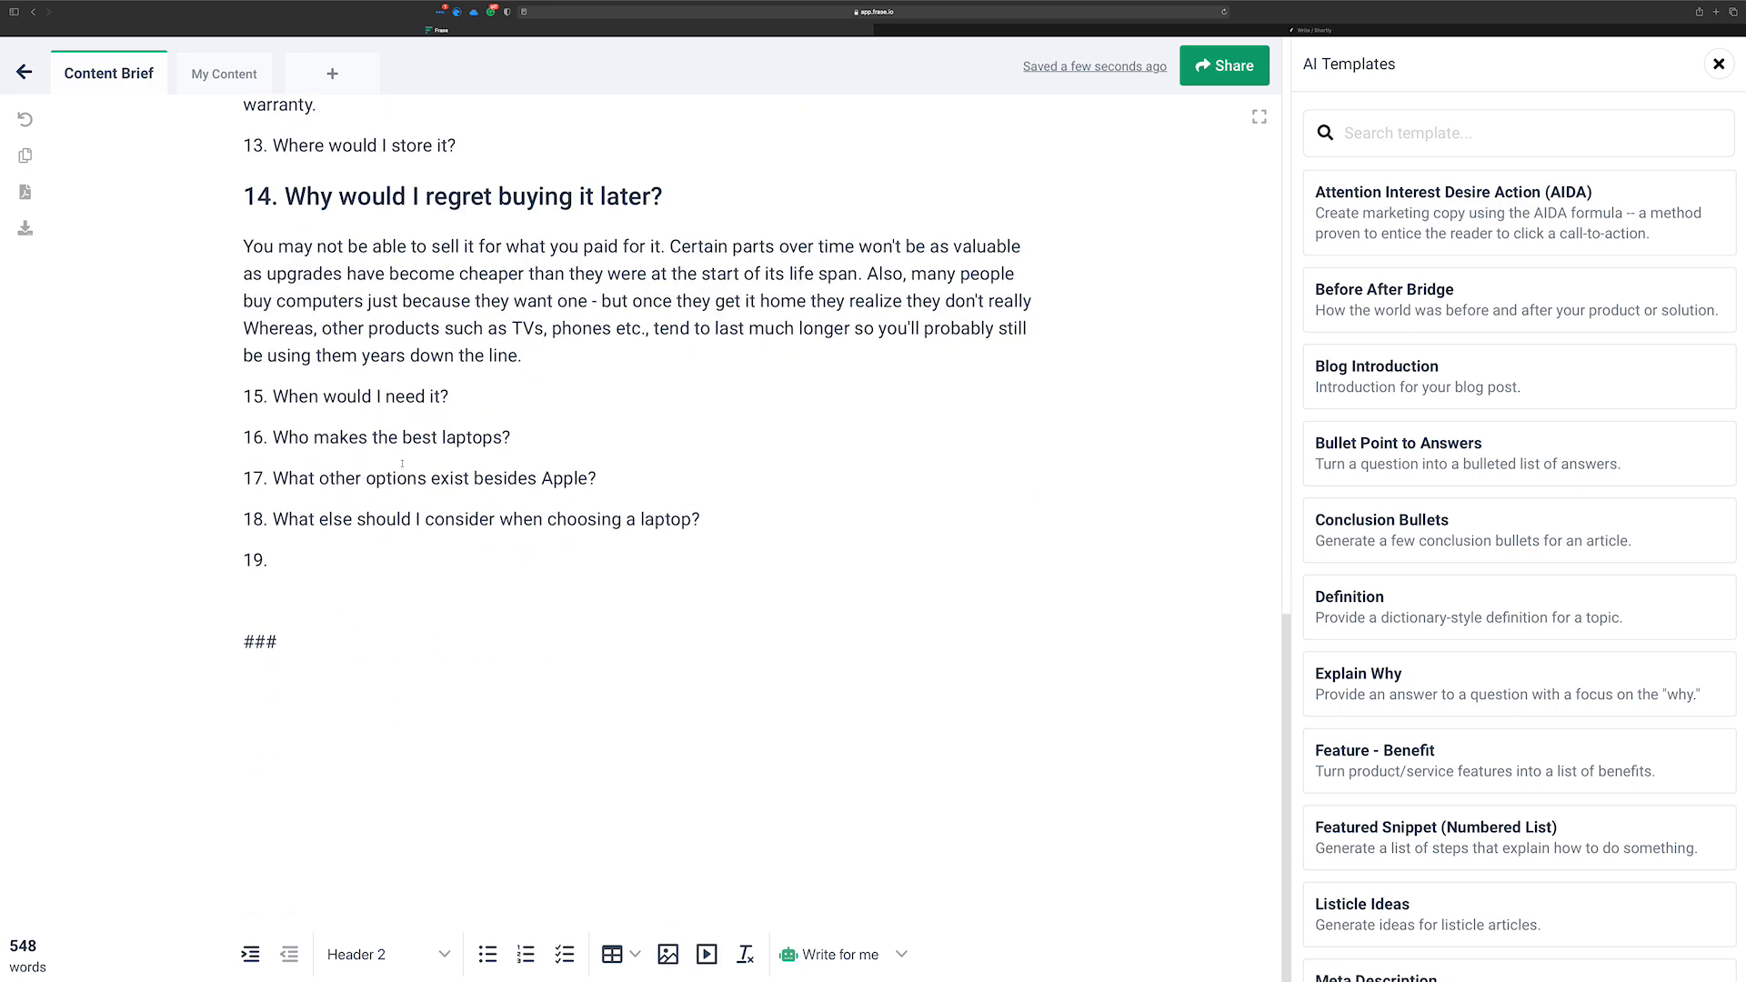
left_click(273, 618)
key("BackSpace")
left_click(325, 684)
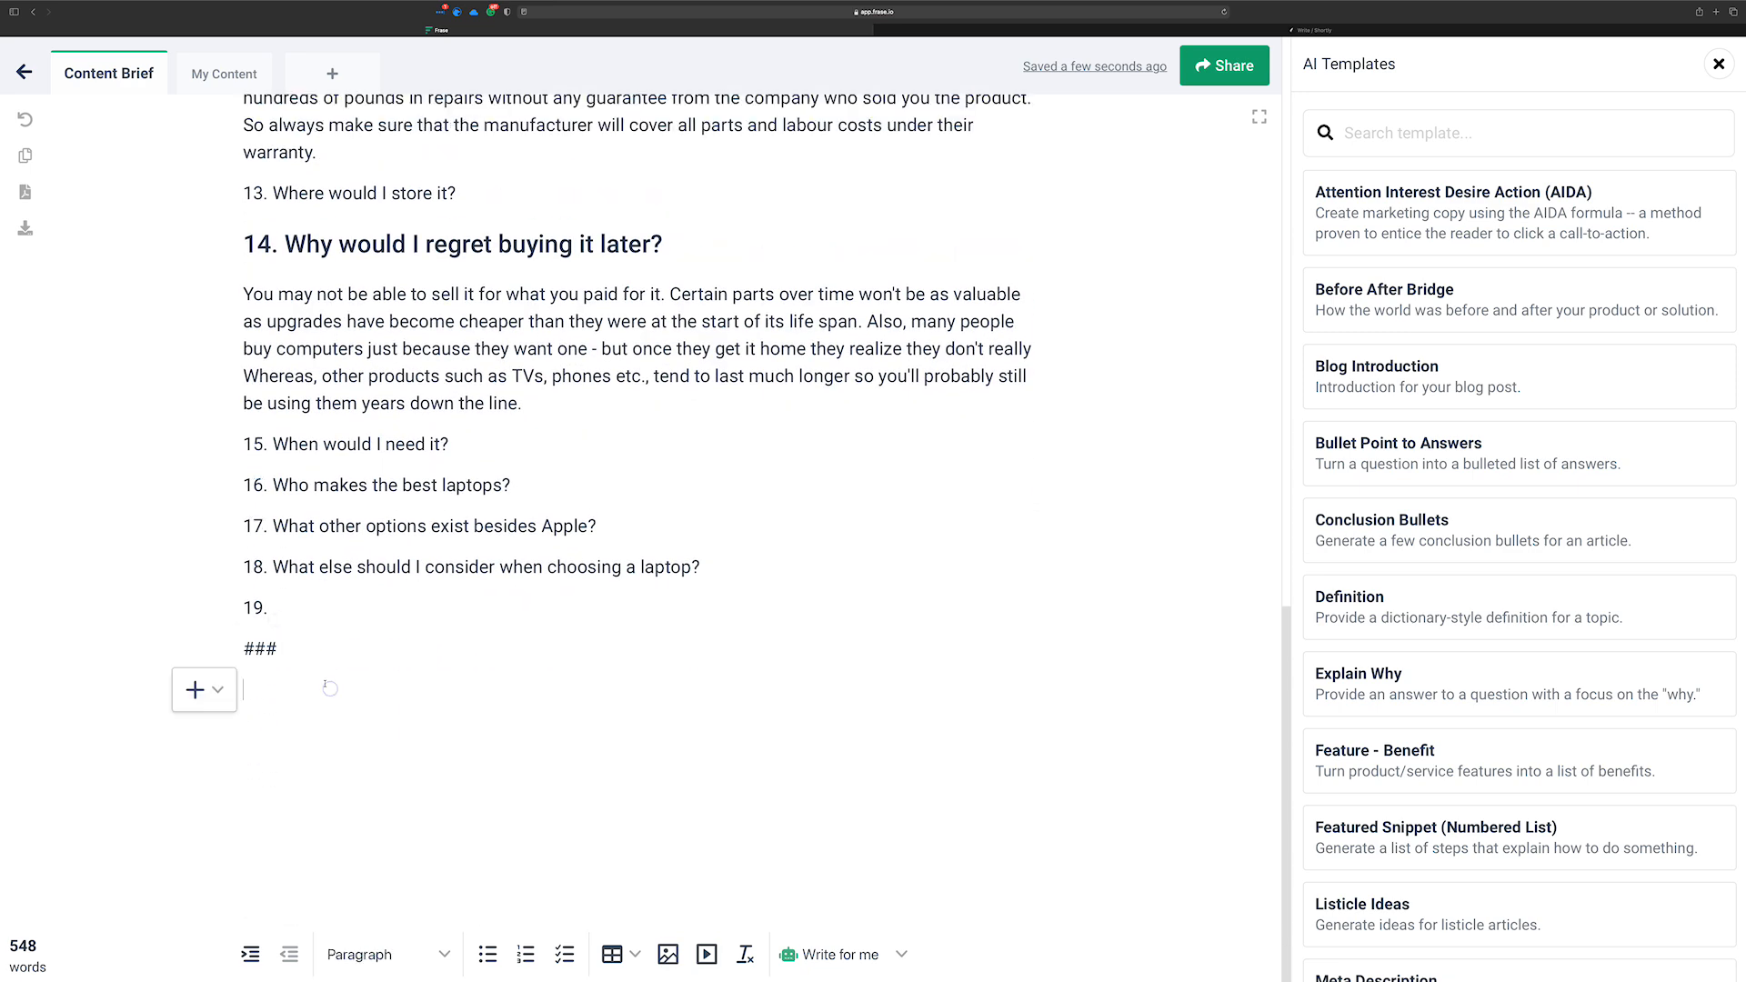
Generate headings with the Listicle Ideas template using the prompt "buying a computer"
left_click(1389, 903)
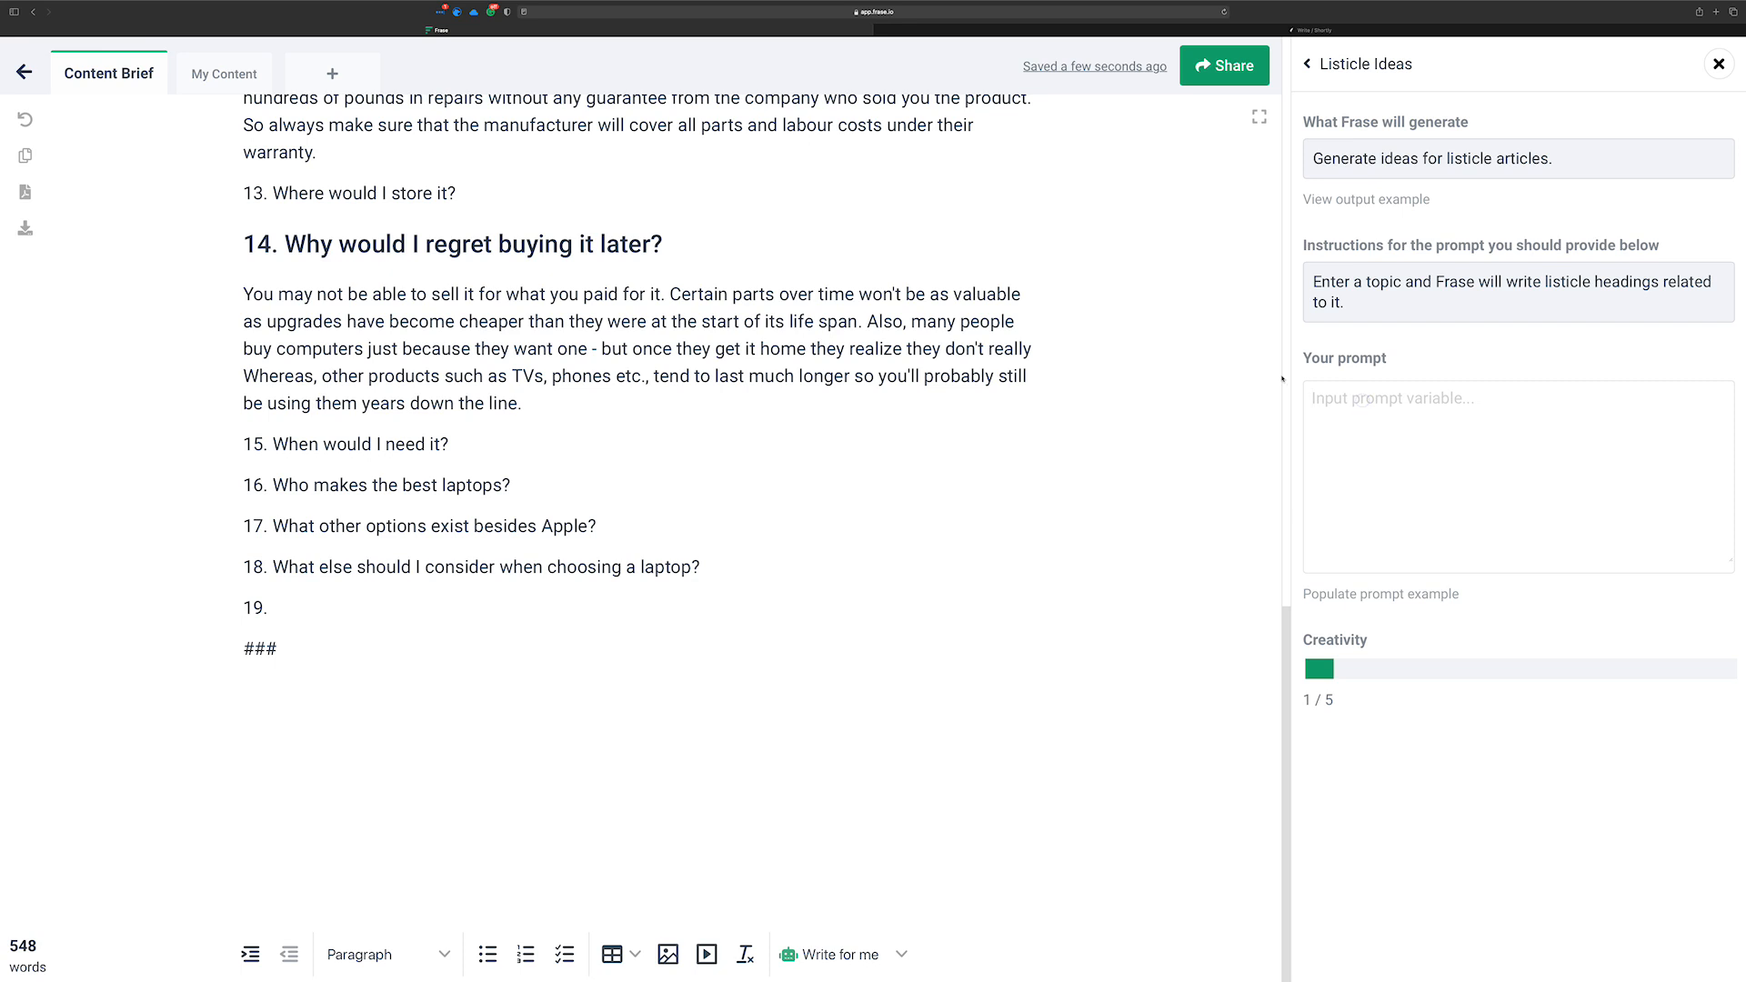
left_click(1366, 411)
type("buying a computer")
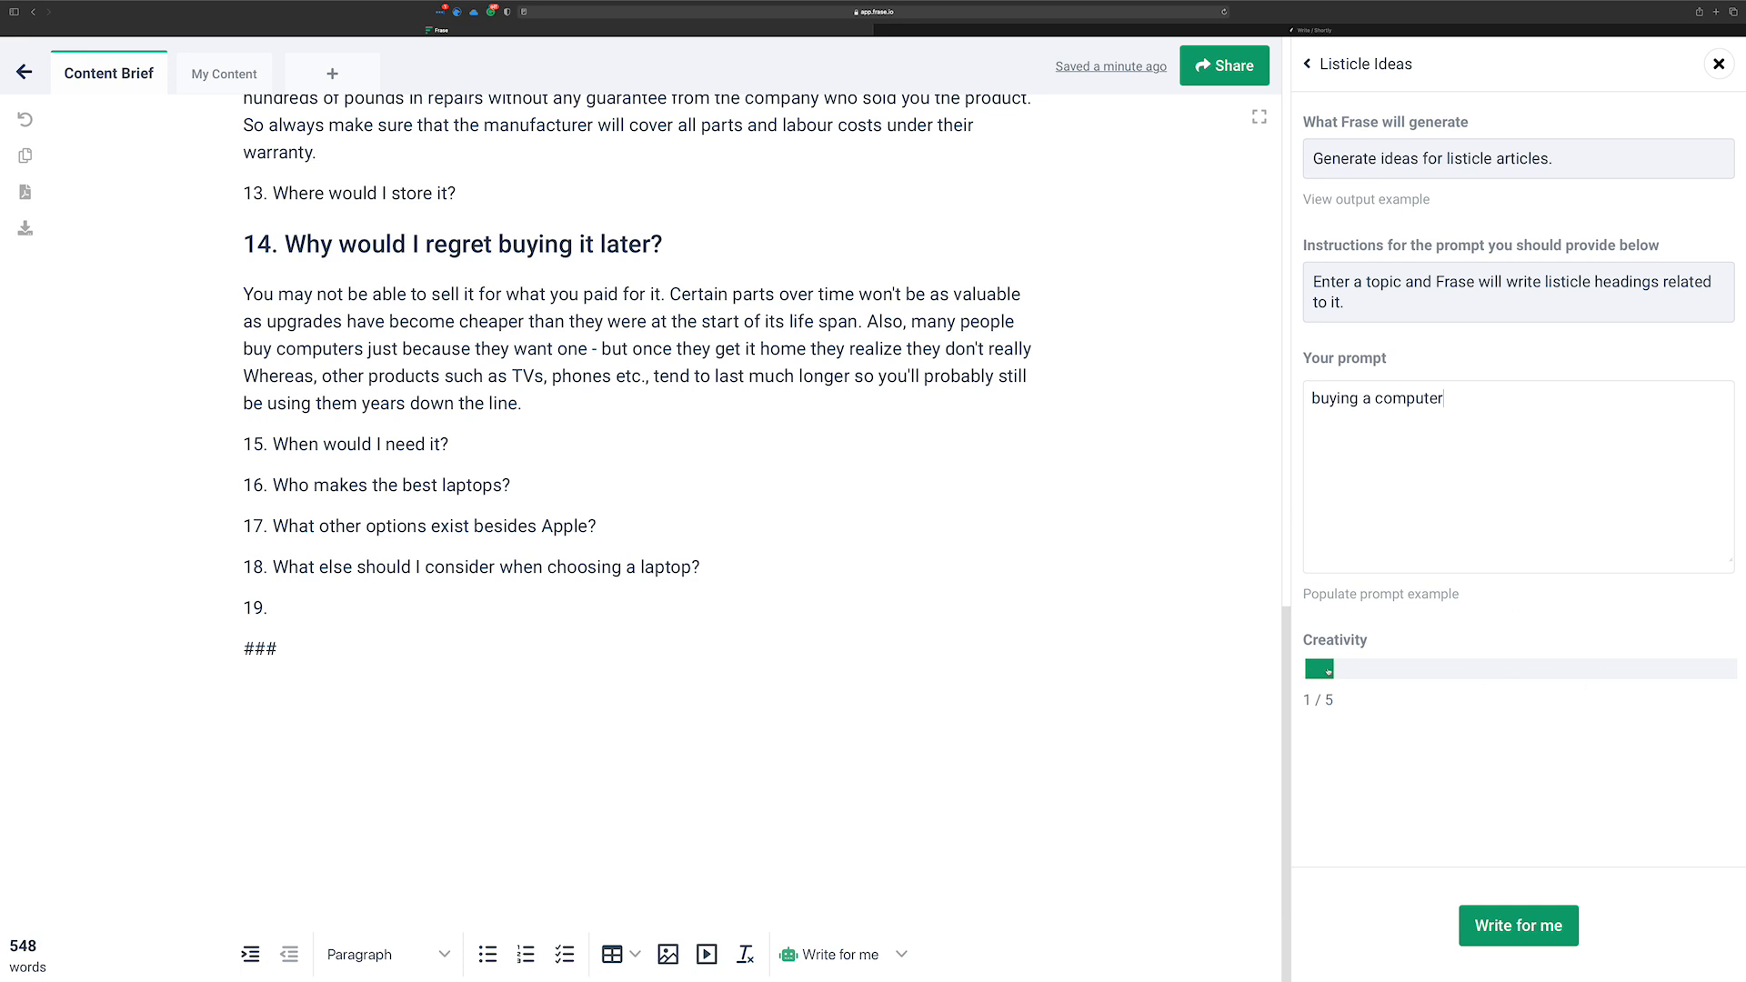
left_click(1499, 913)
Switch to Shortly and clear all the body text under the title How to Pick the Perfect Computer
left_click(1304, 29)
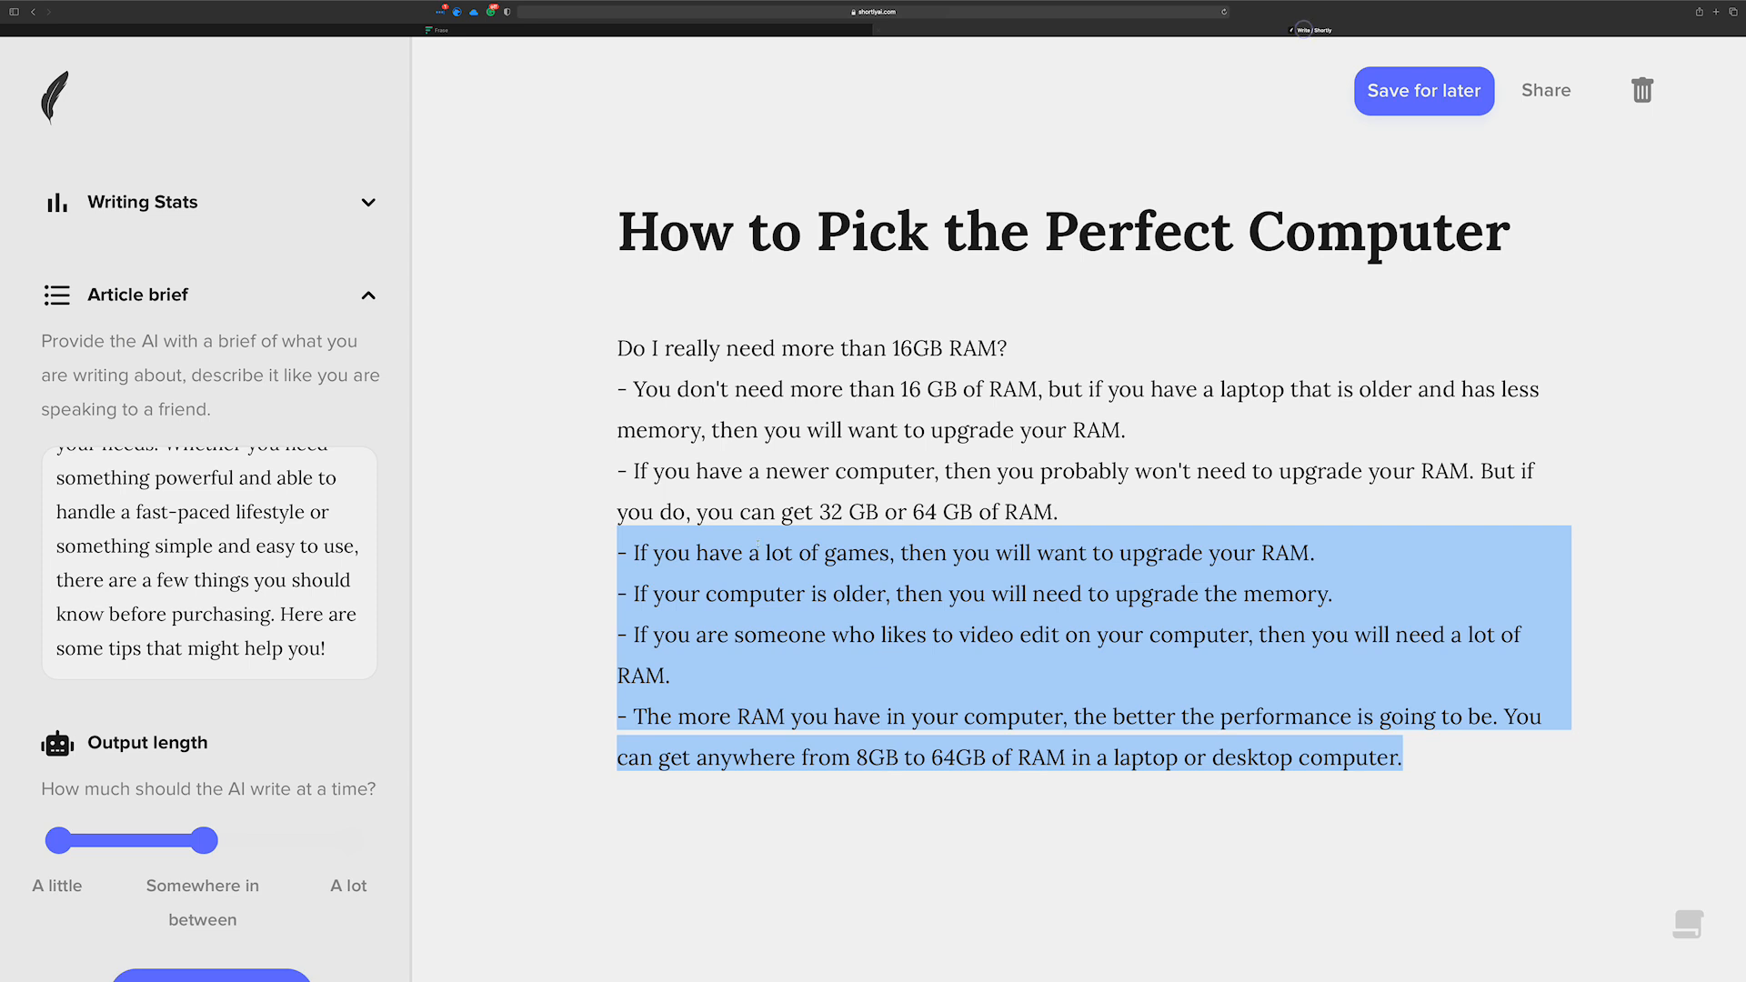
left_click_drag(1414, 757, 315, 250)
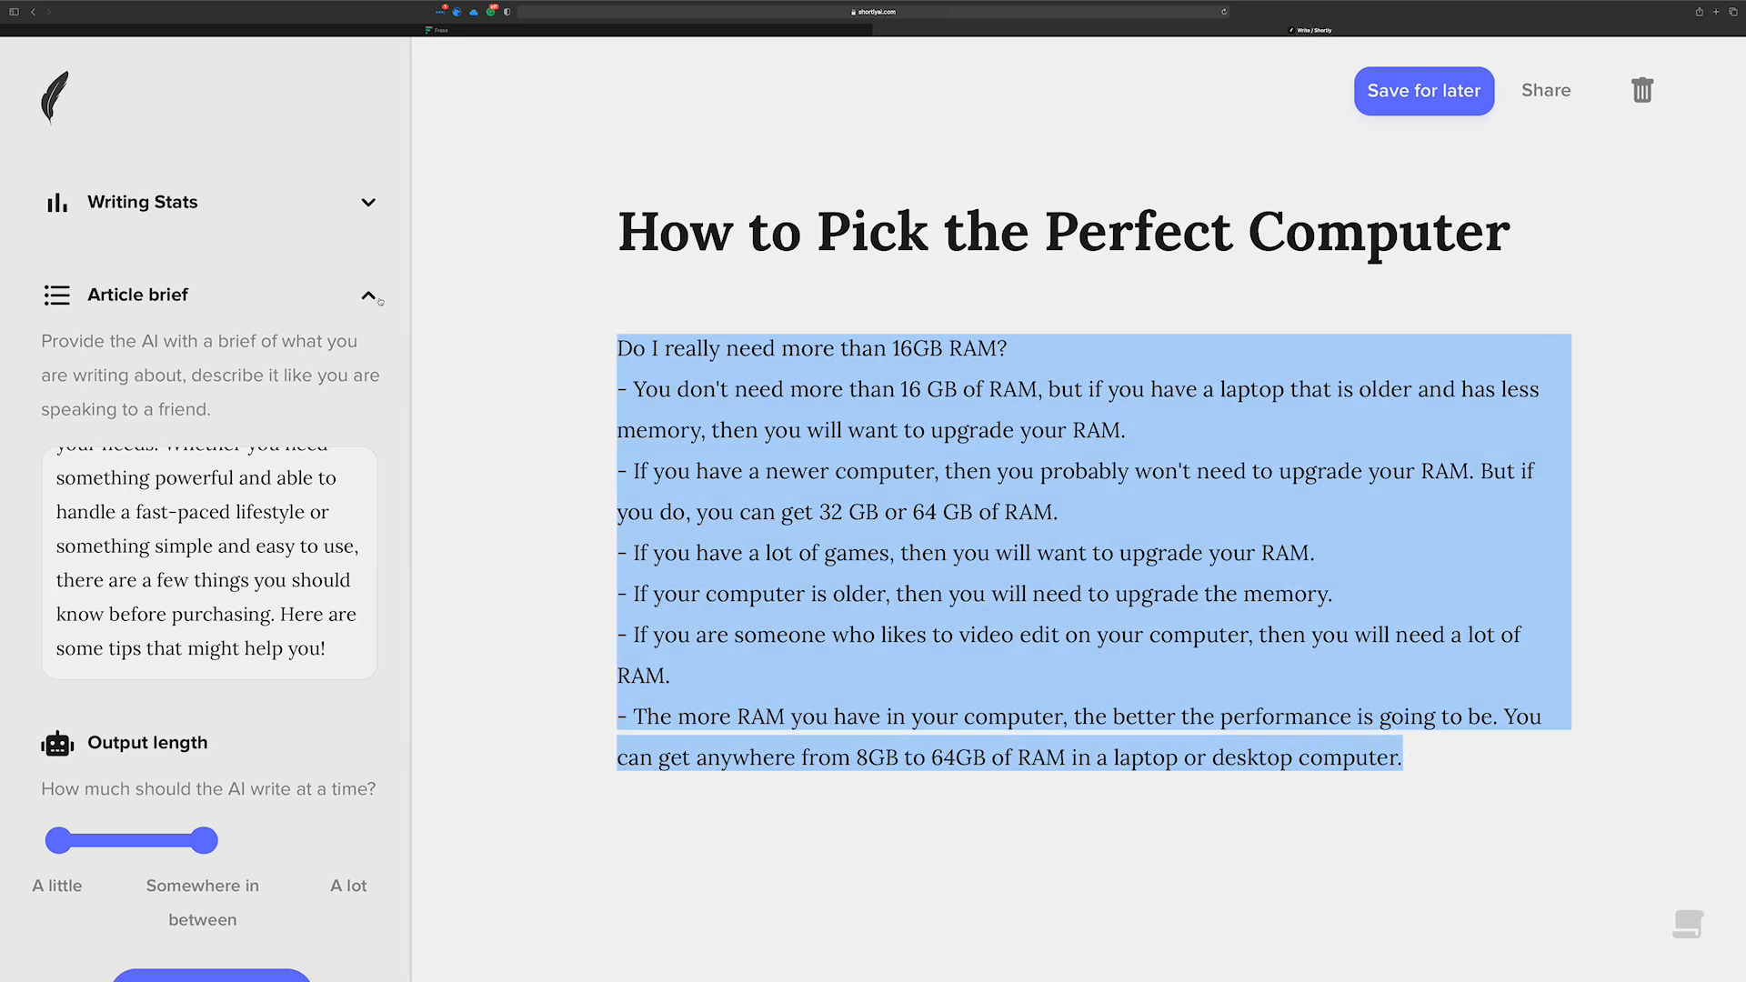
key("BackSpace")
triple_click(732, 228)
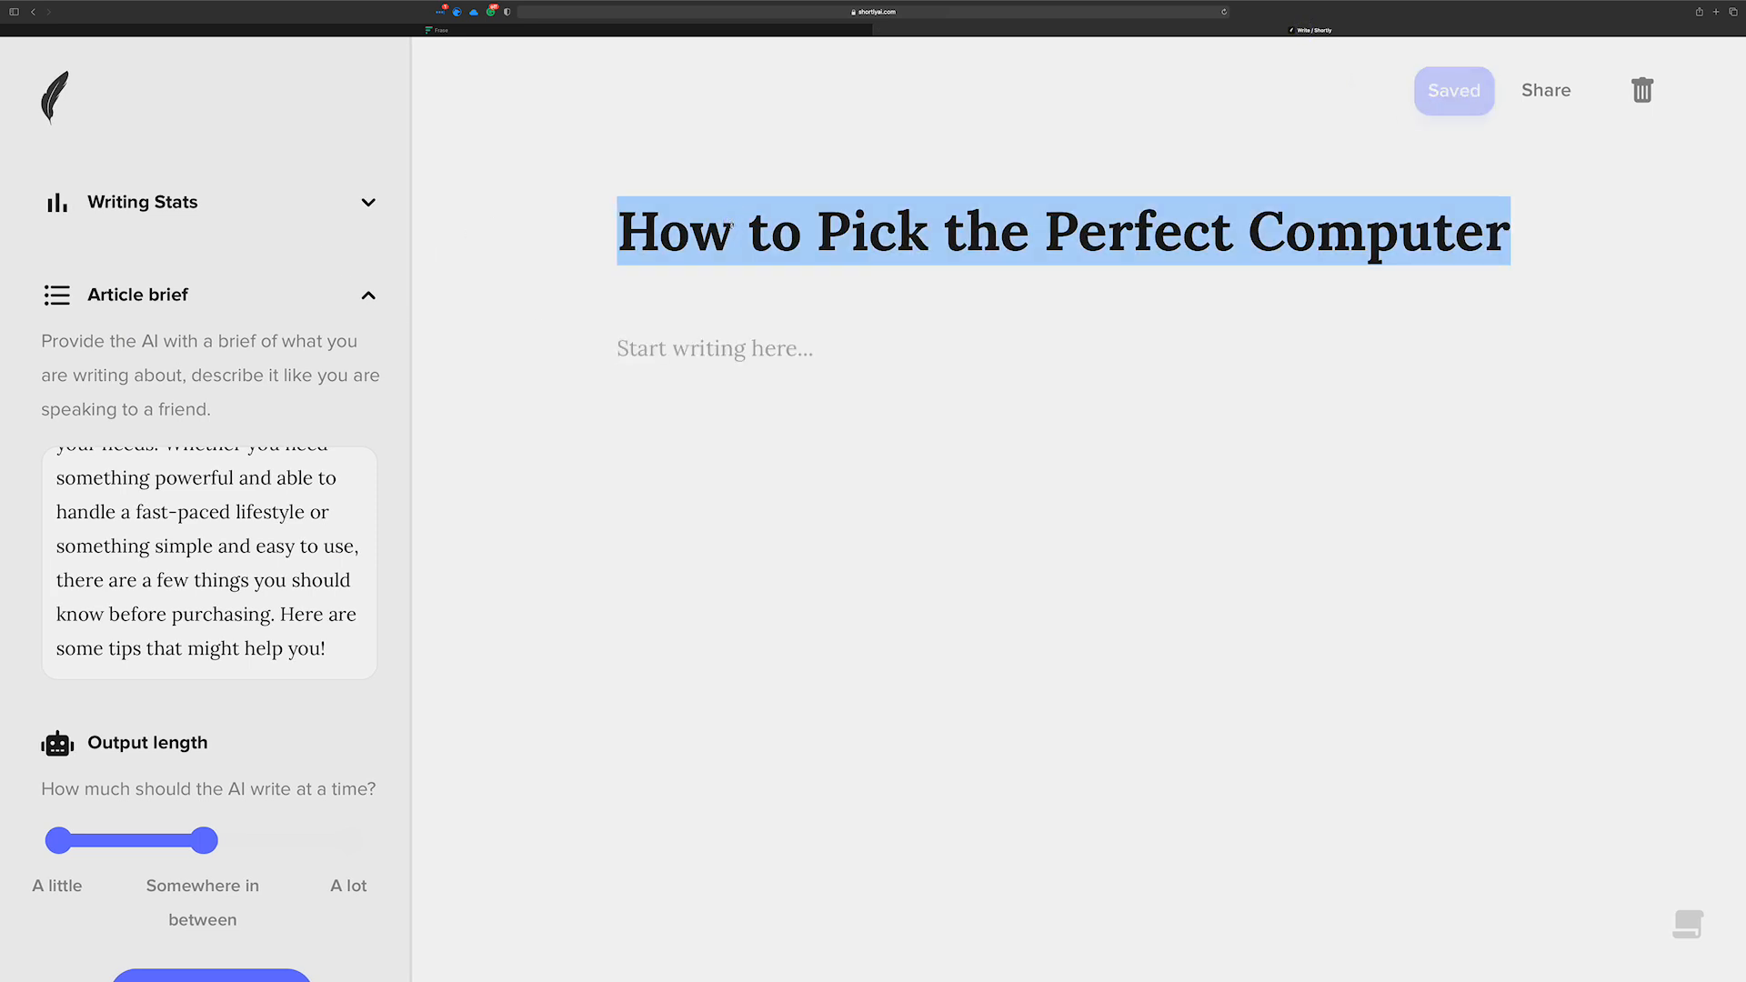
left_click(754, 358)
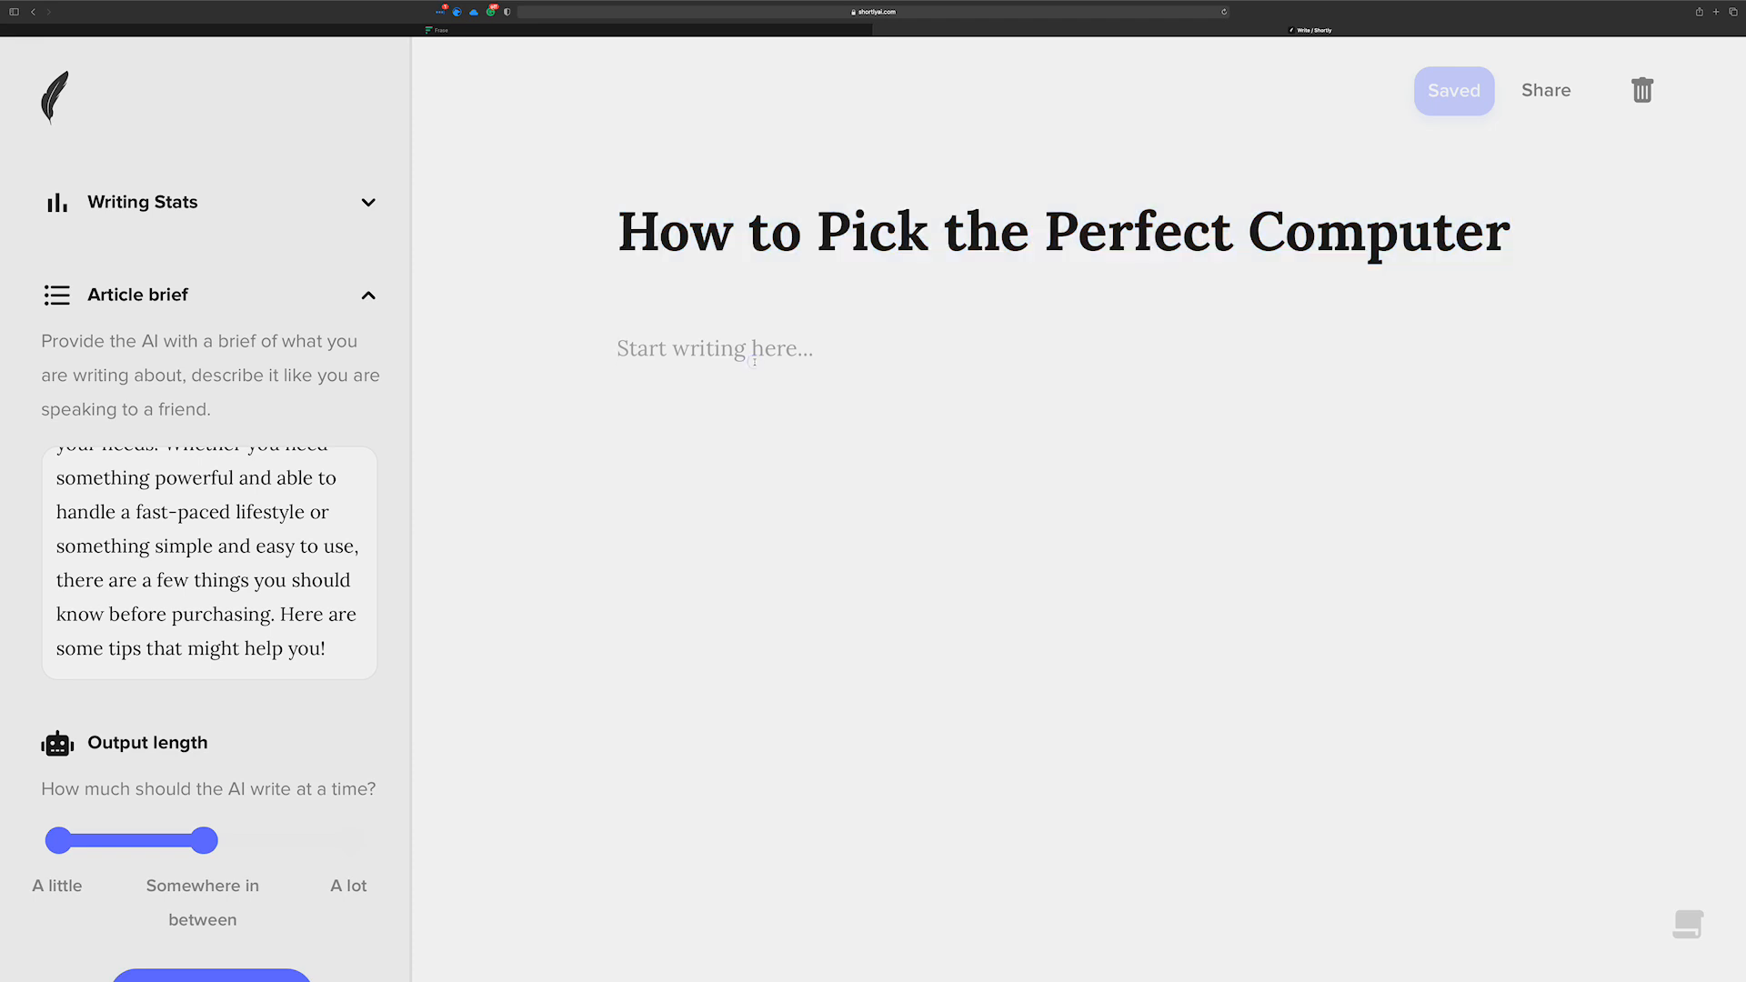
Write "give me some listicle ideas for buying a computer" in the body and run it as an instruct command
type("give me")
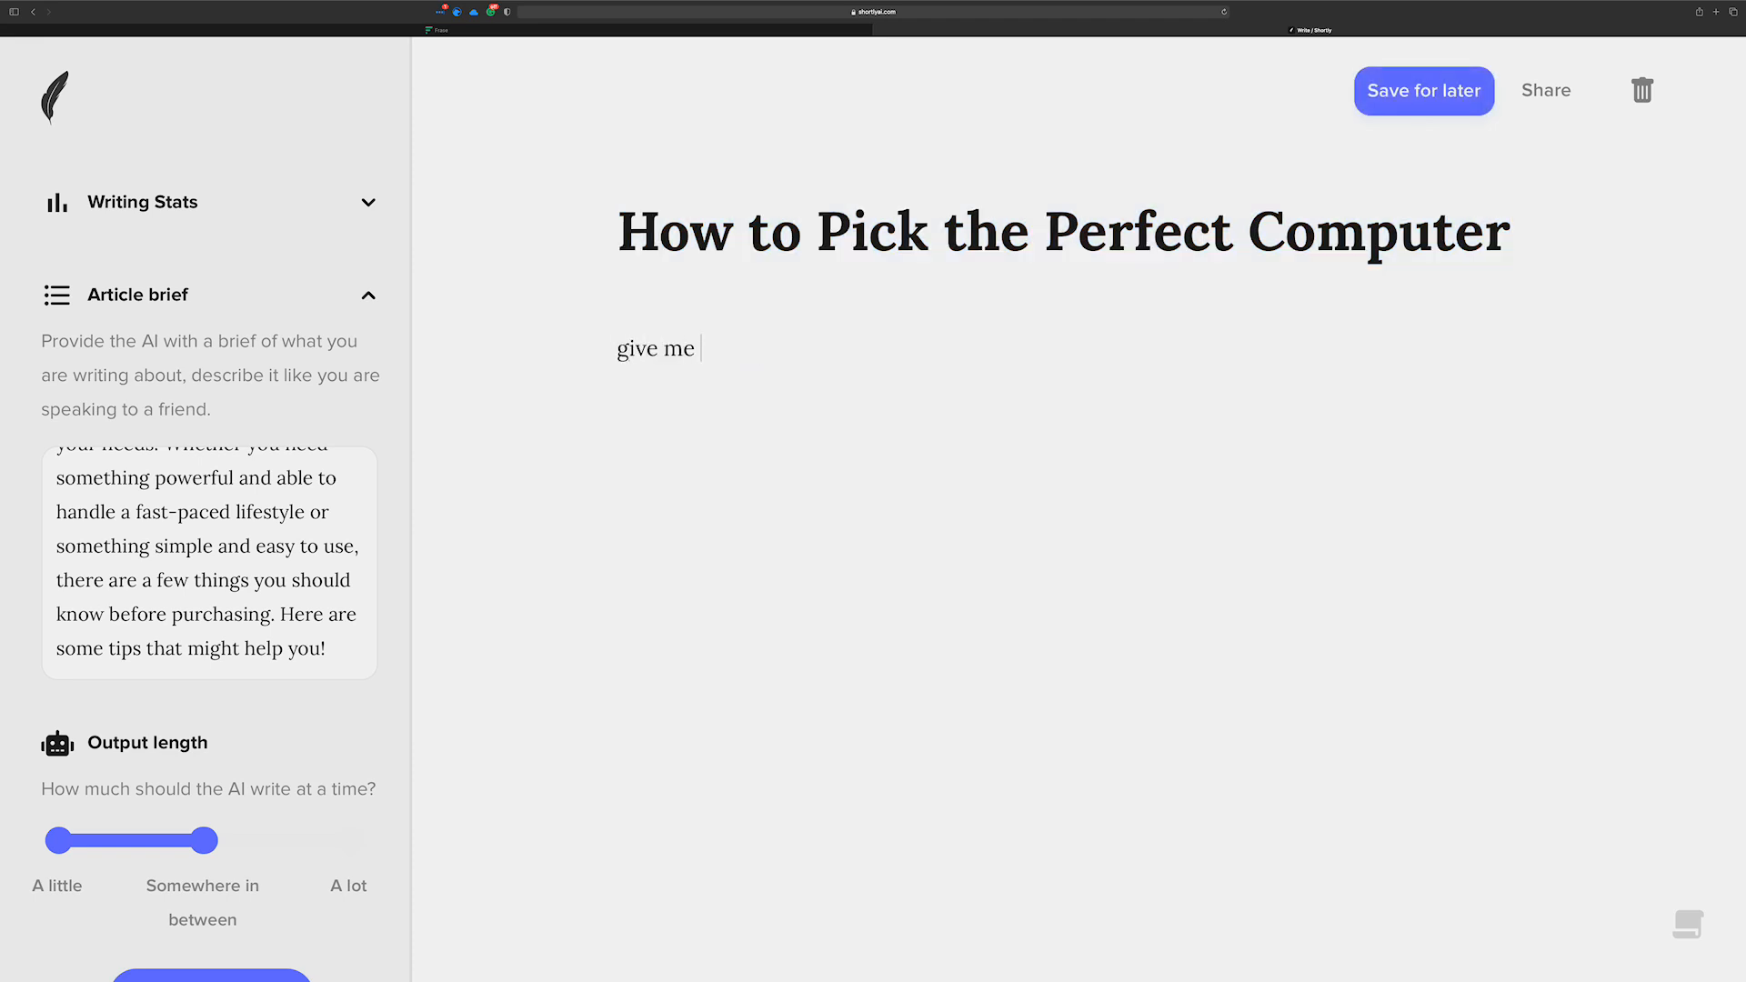
type(" some listicle ideas for bu")
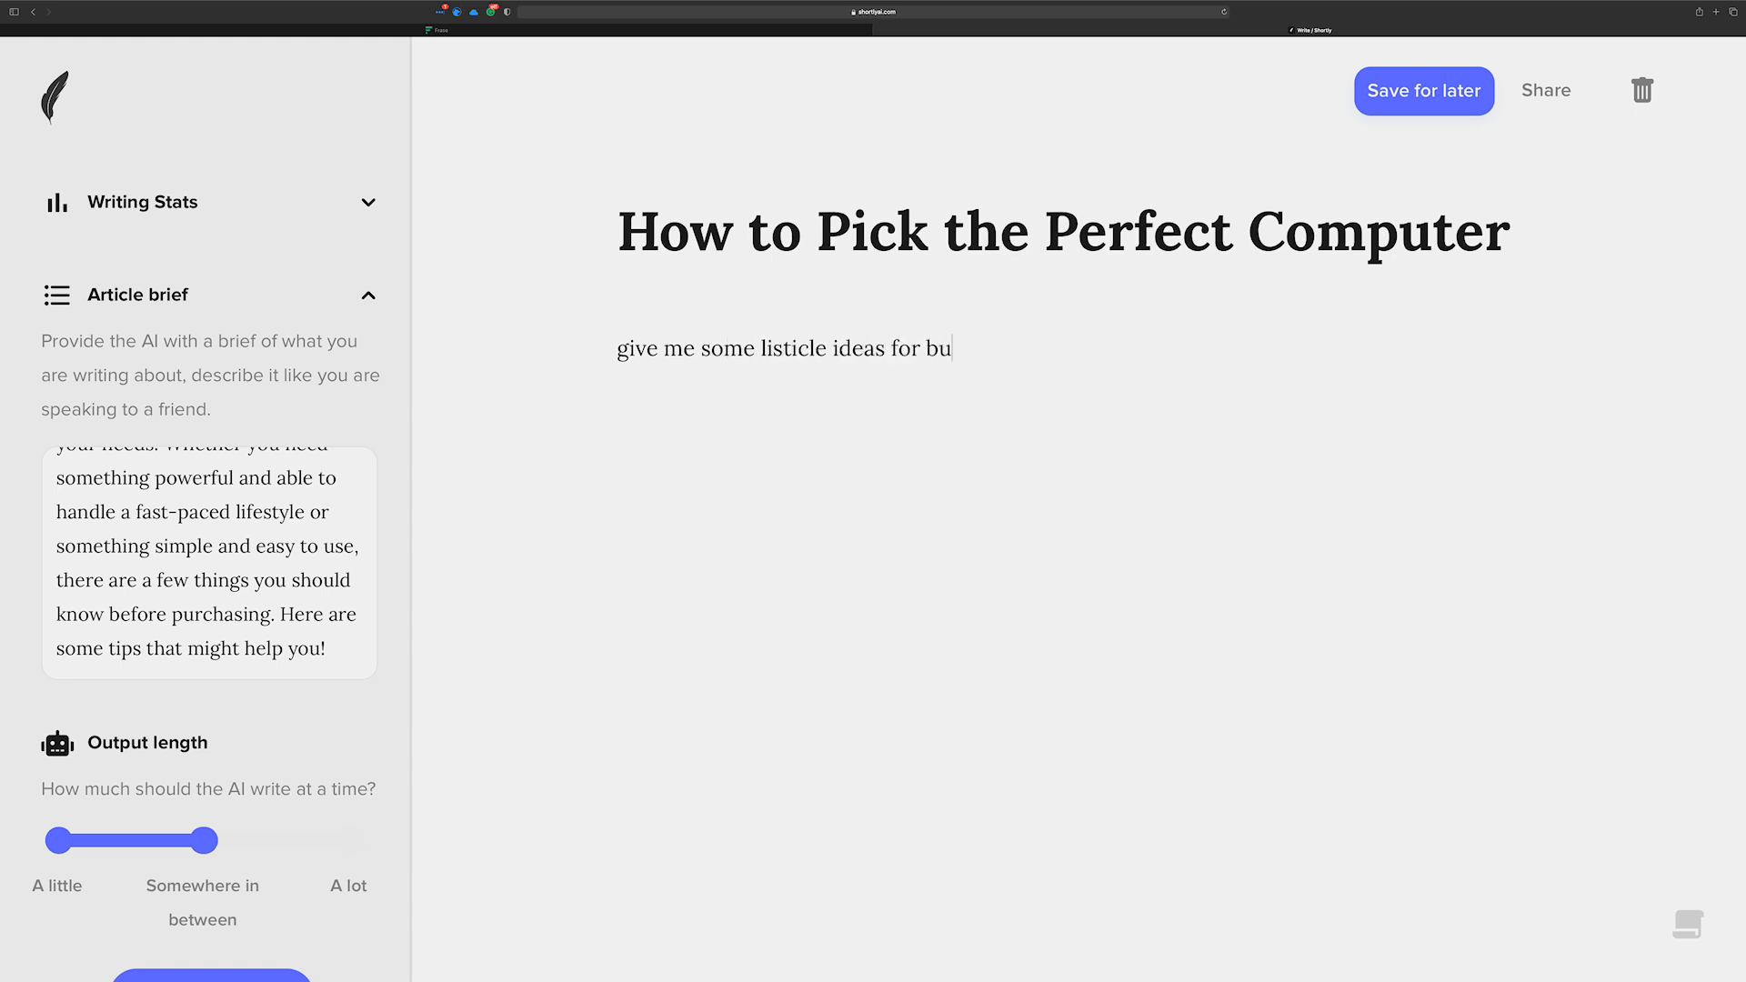
type("ying a computer")
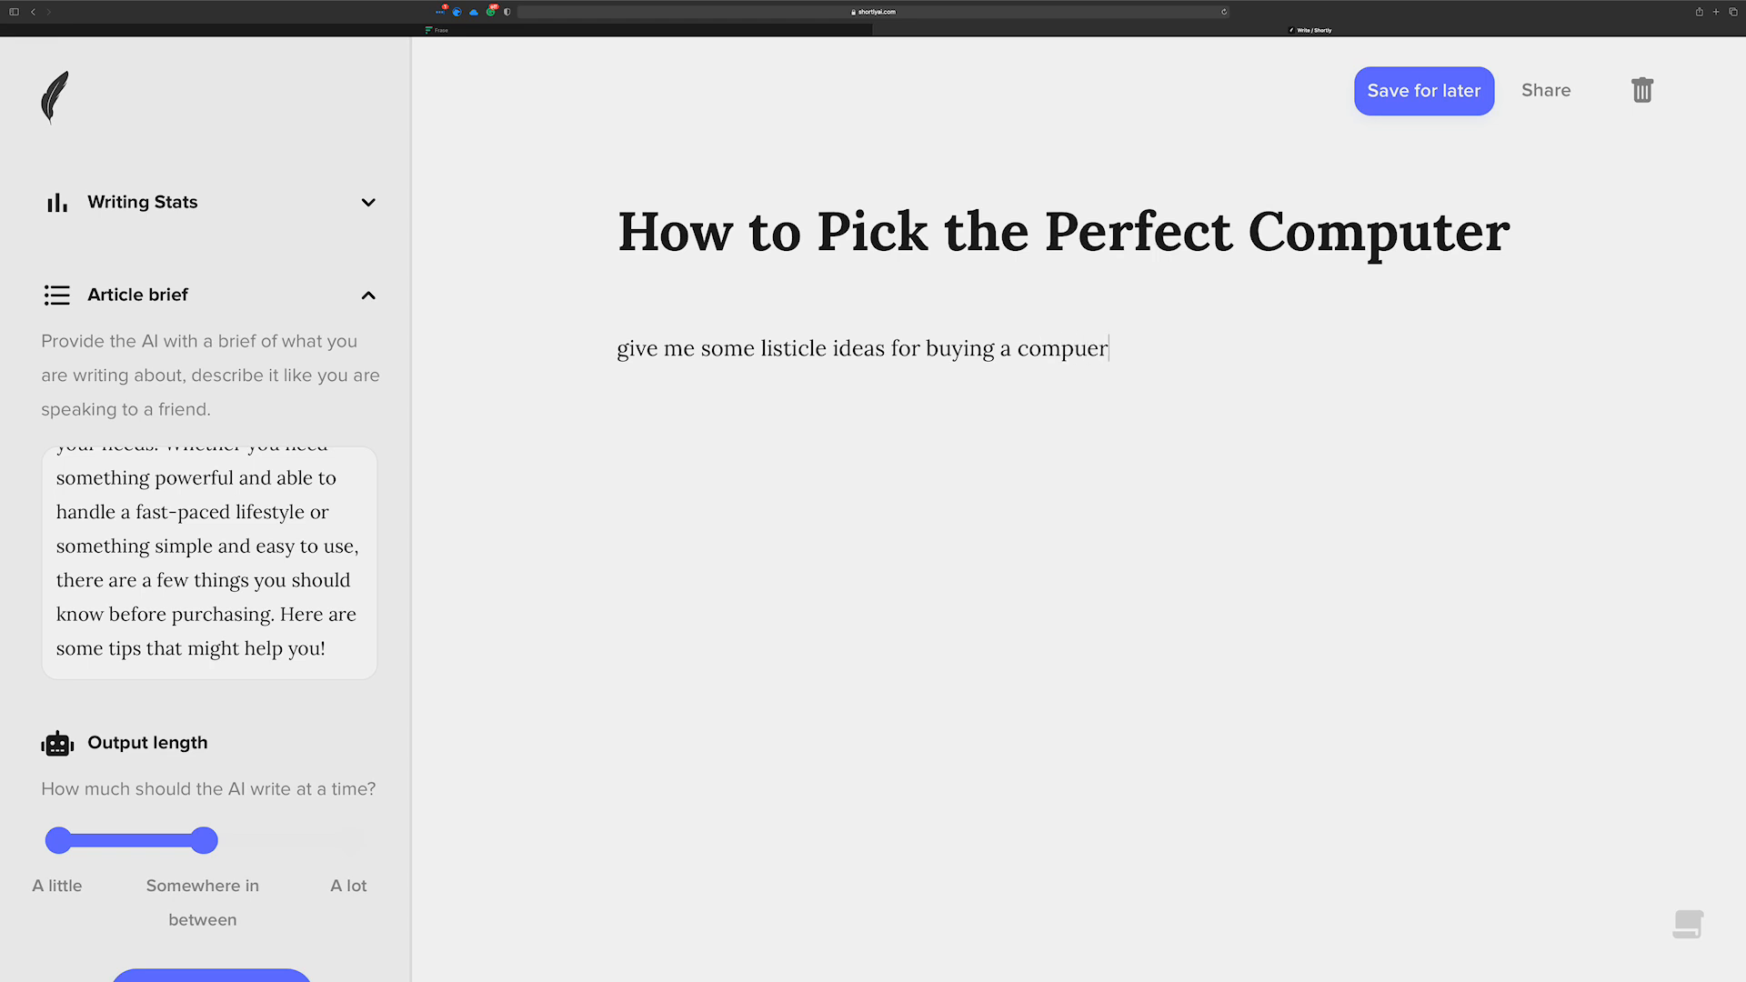
key("super+a")
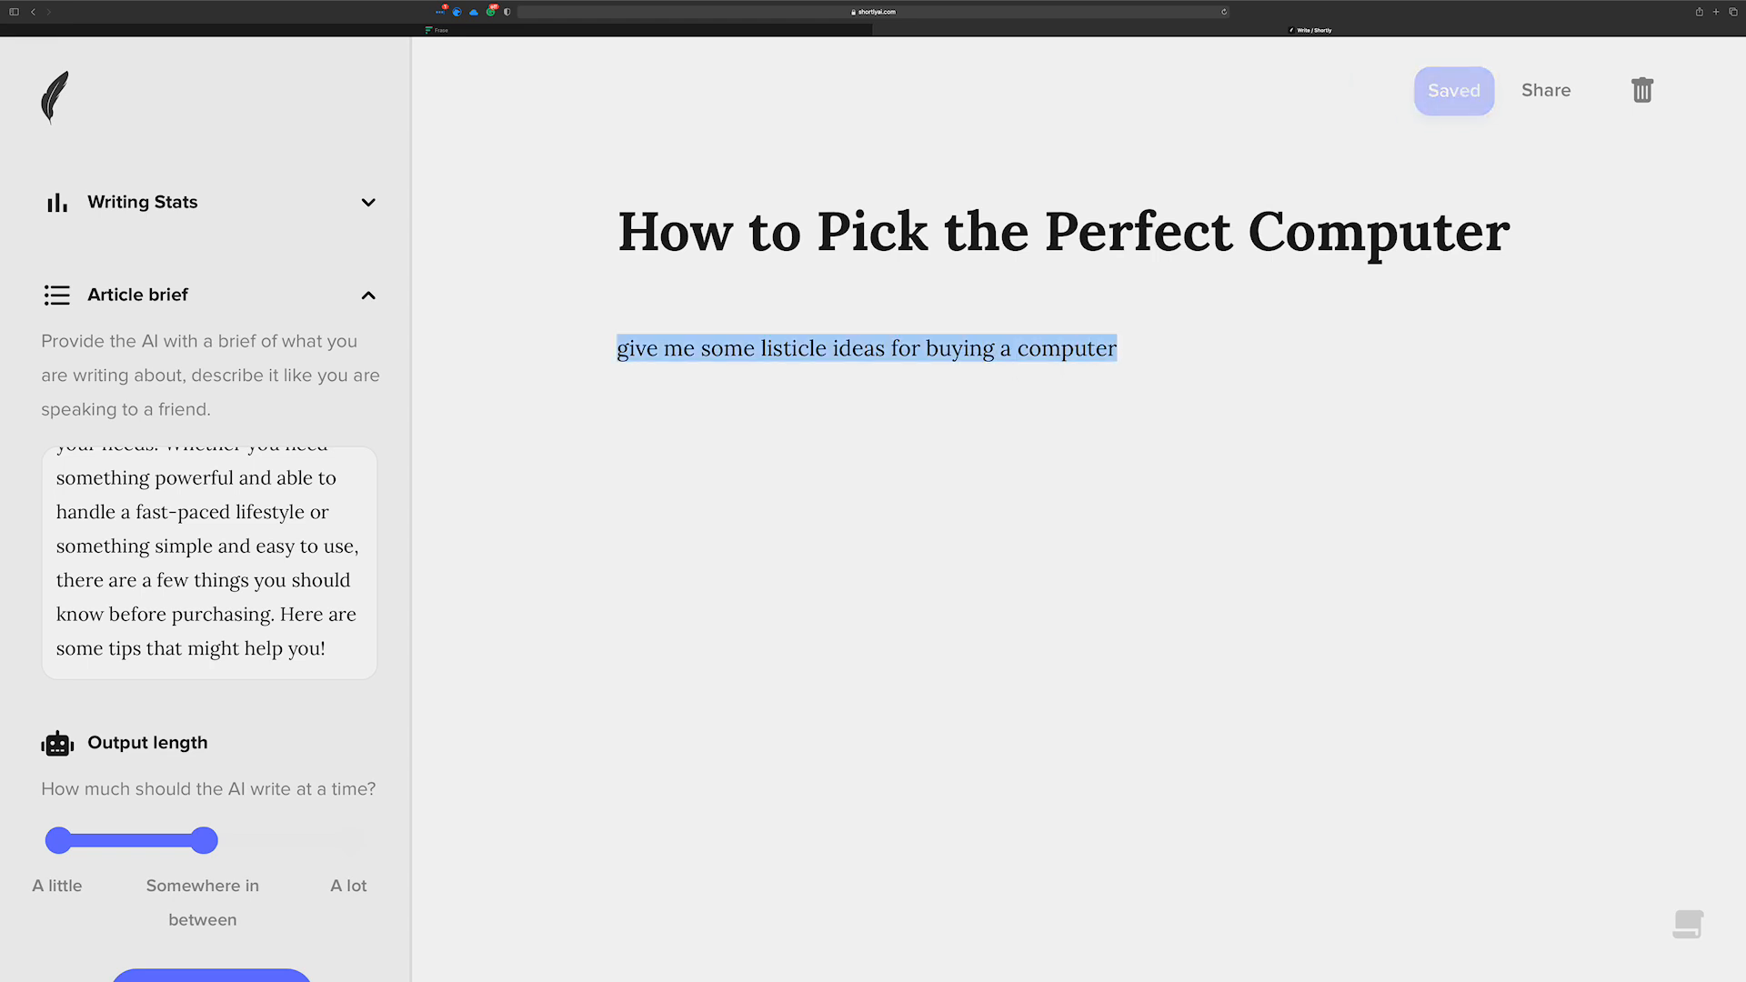
key("super+i")
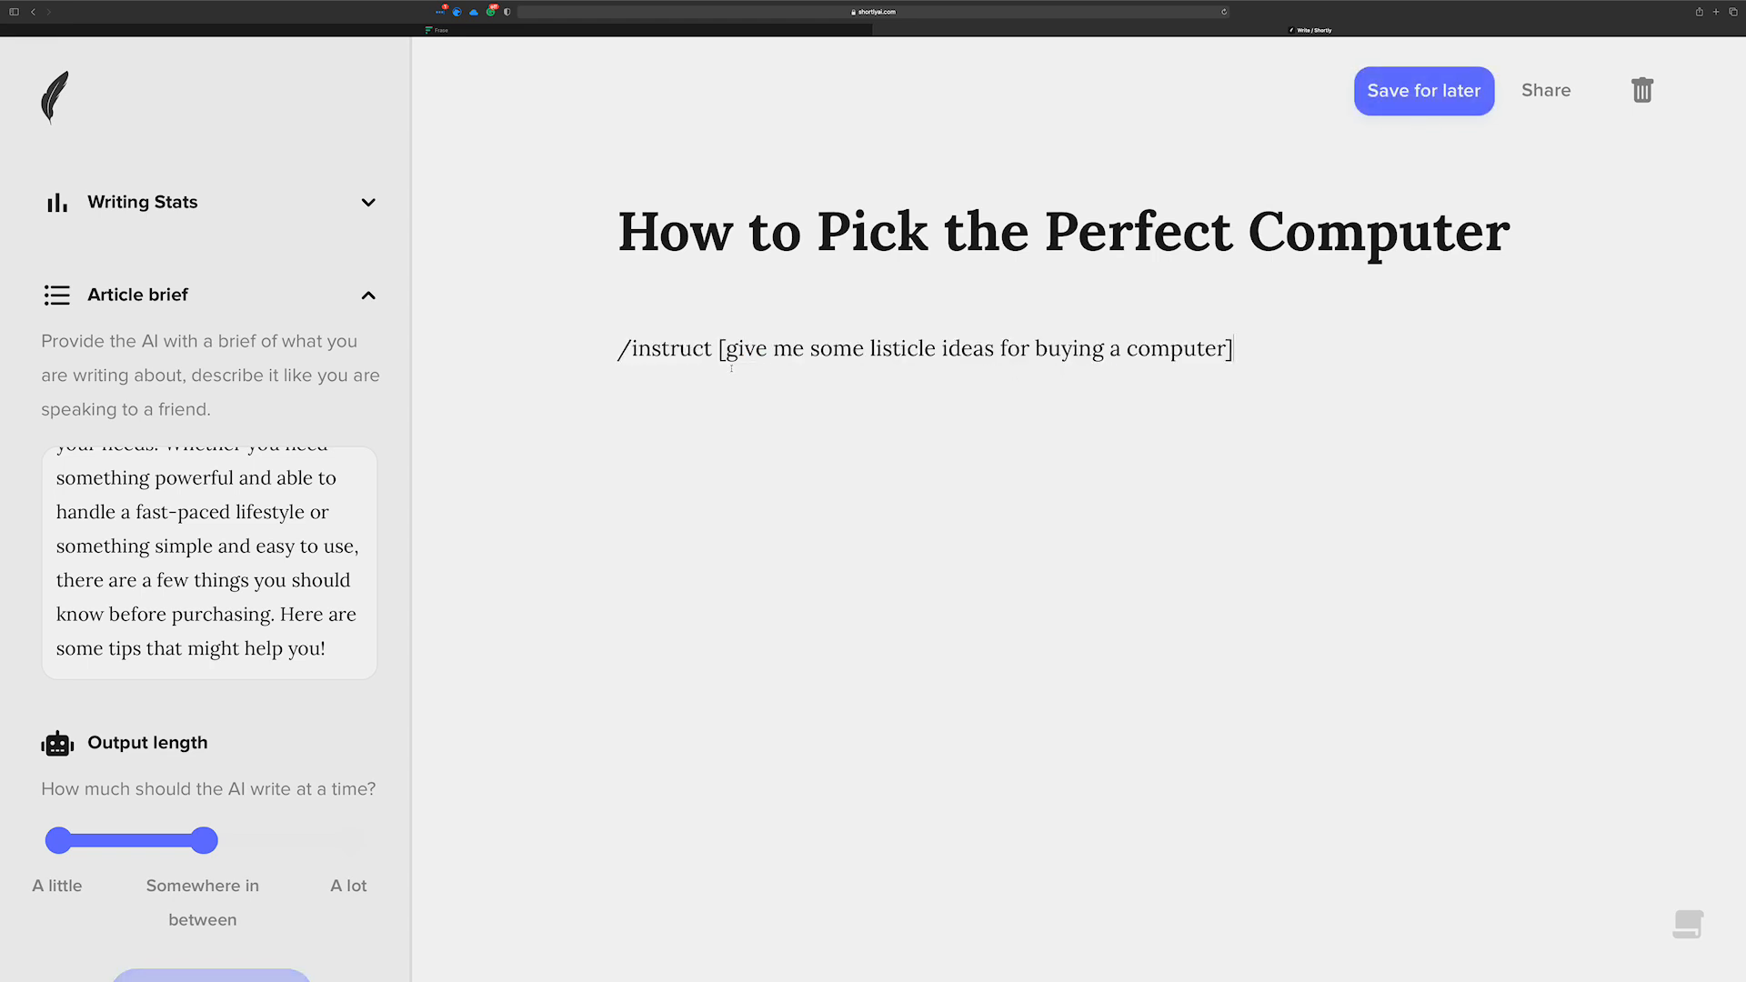
Compare the listicle ideas generated in Frase with the ones generated in Shortly
left_click(472, 32)
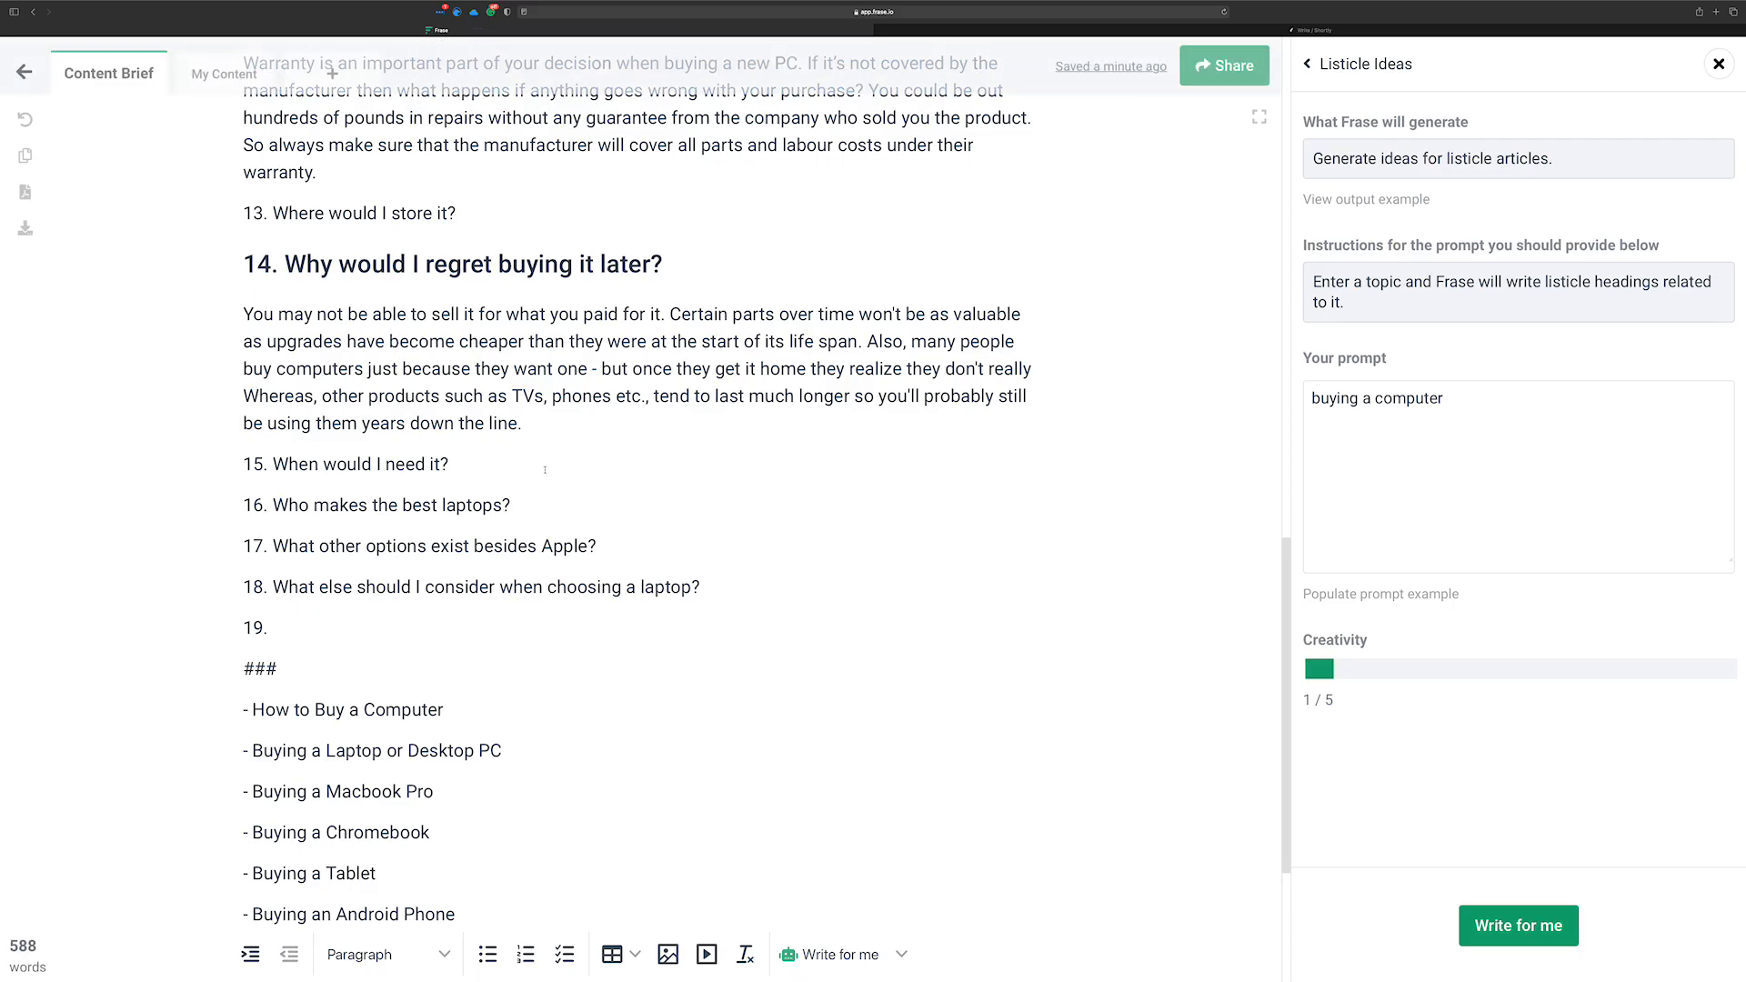
scroll(524, 487, "down", 3)
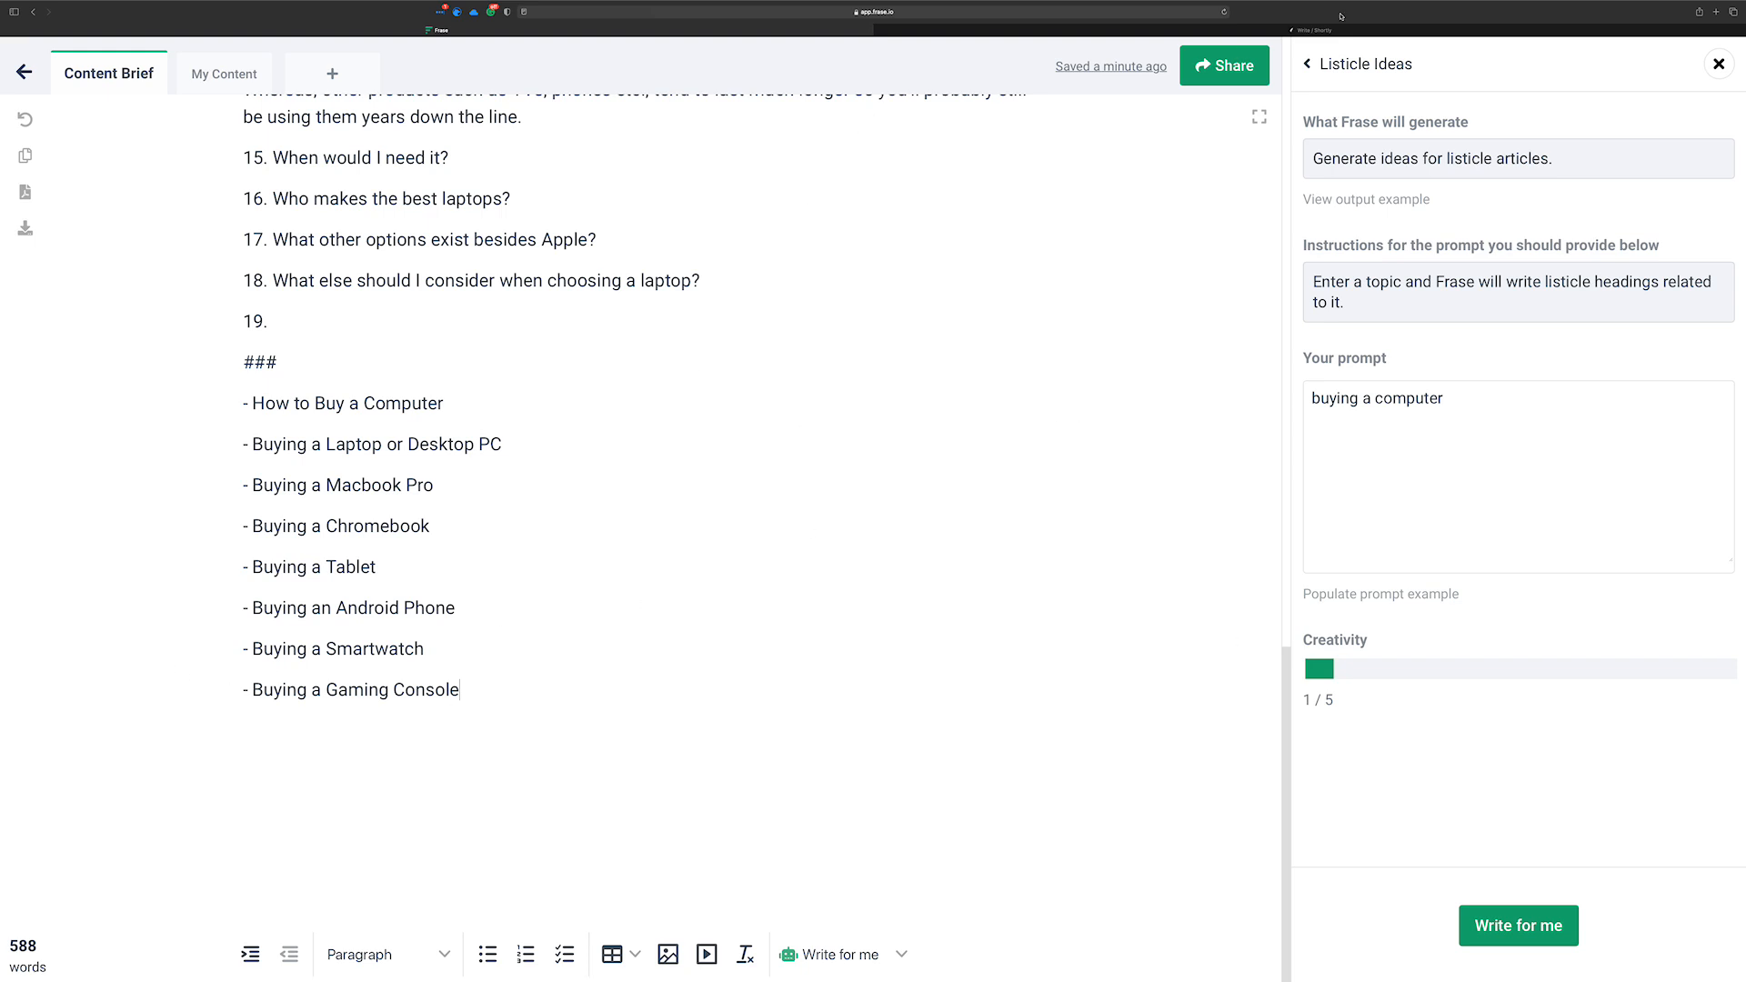
left_click(1319, 30)
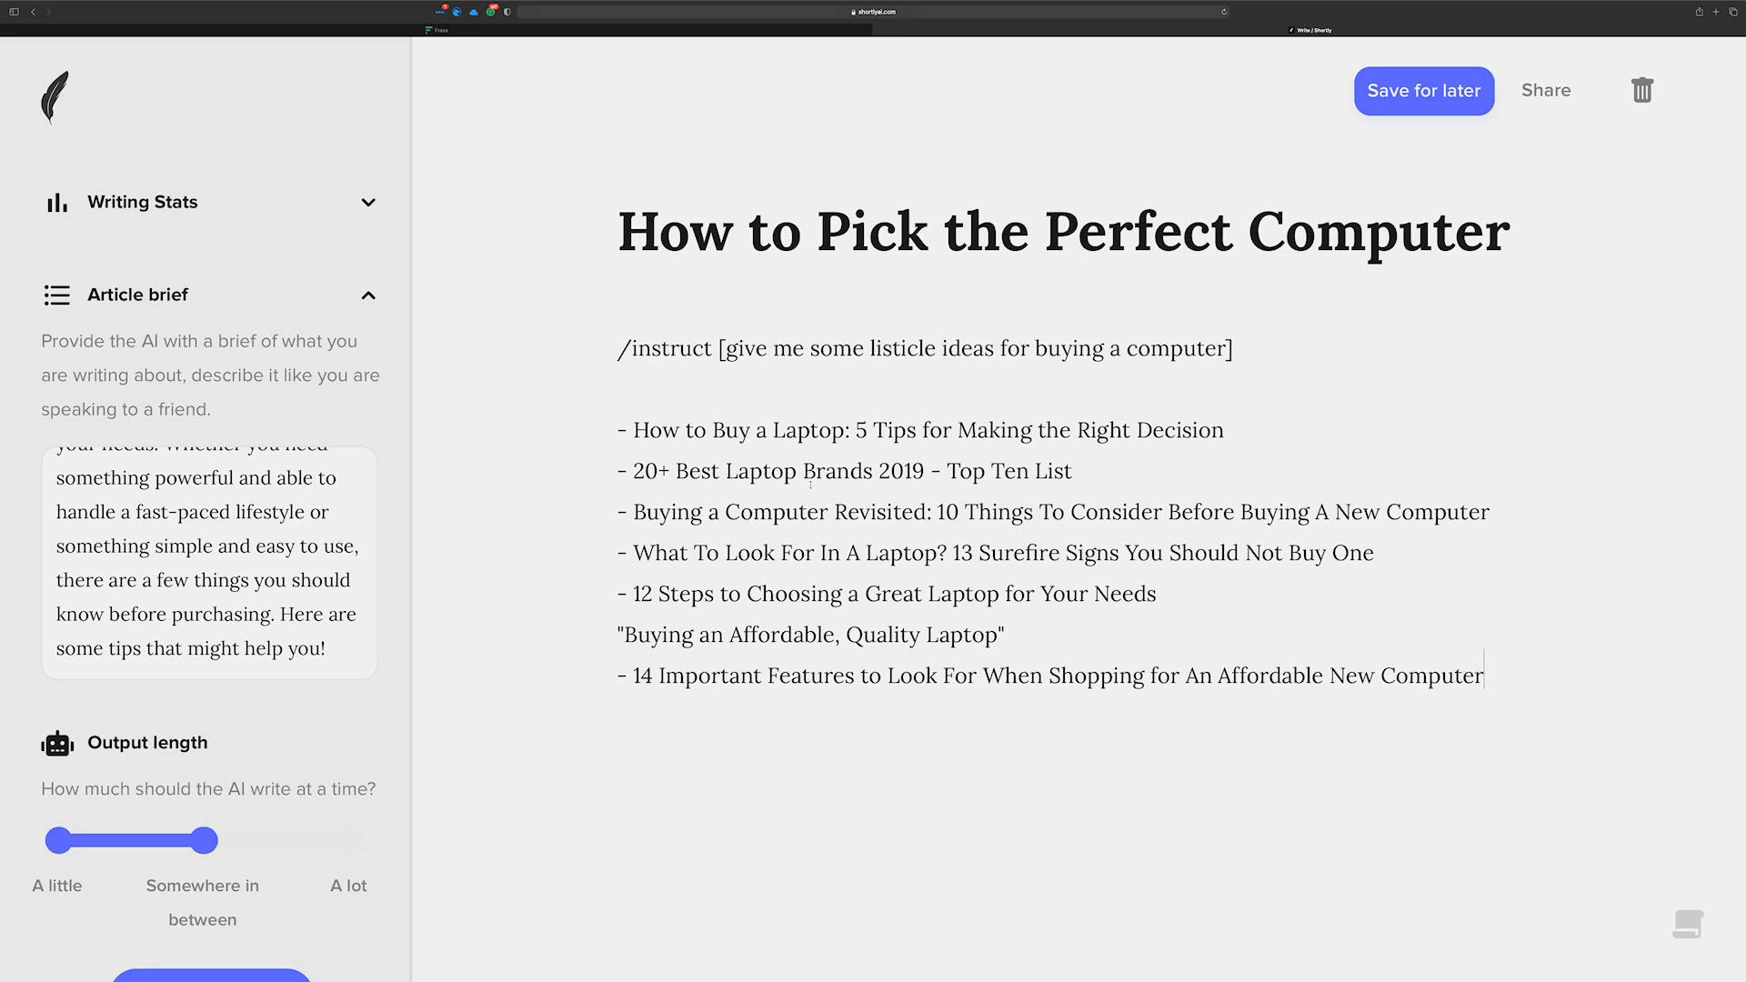
Change the year in the Best Laptop Brands idea to 2022
left_click_drag(905, 471, 922, 468)
type("21")
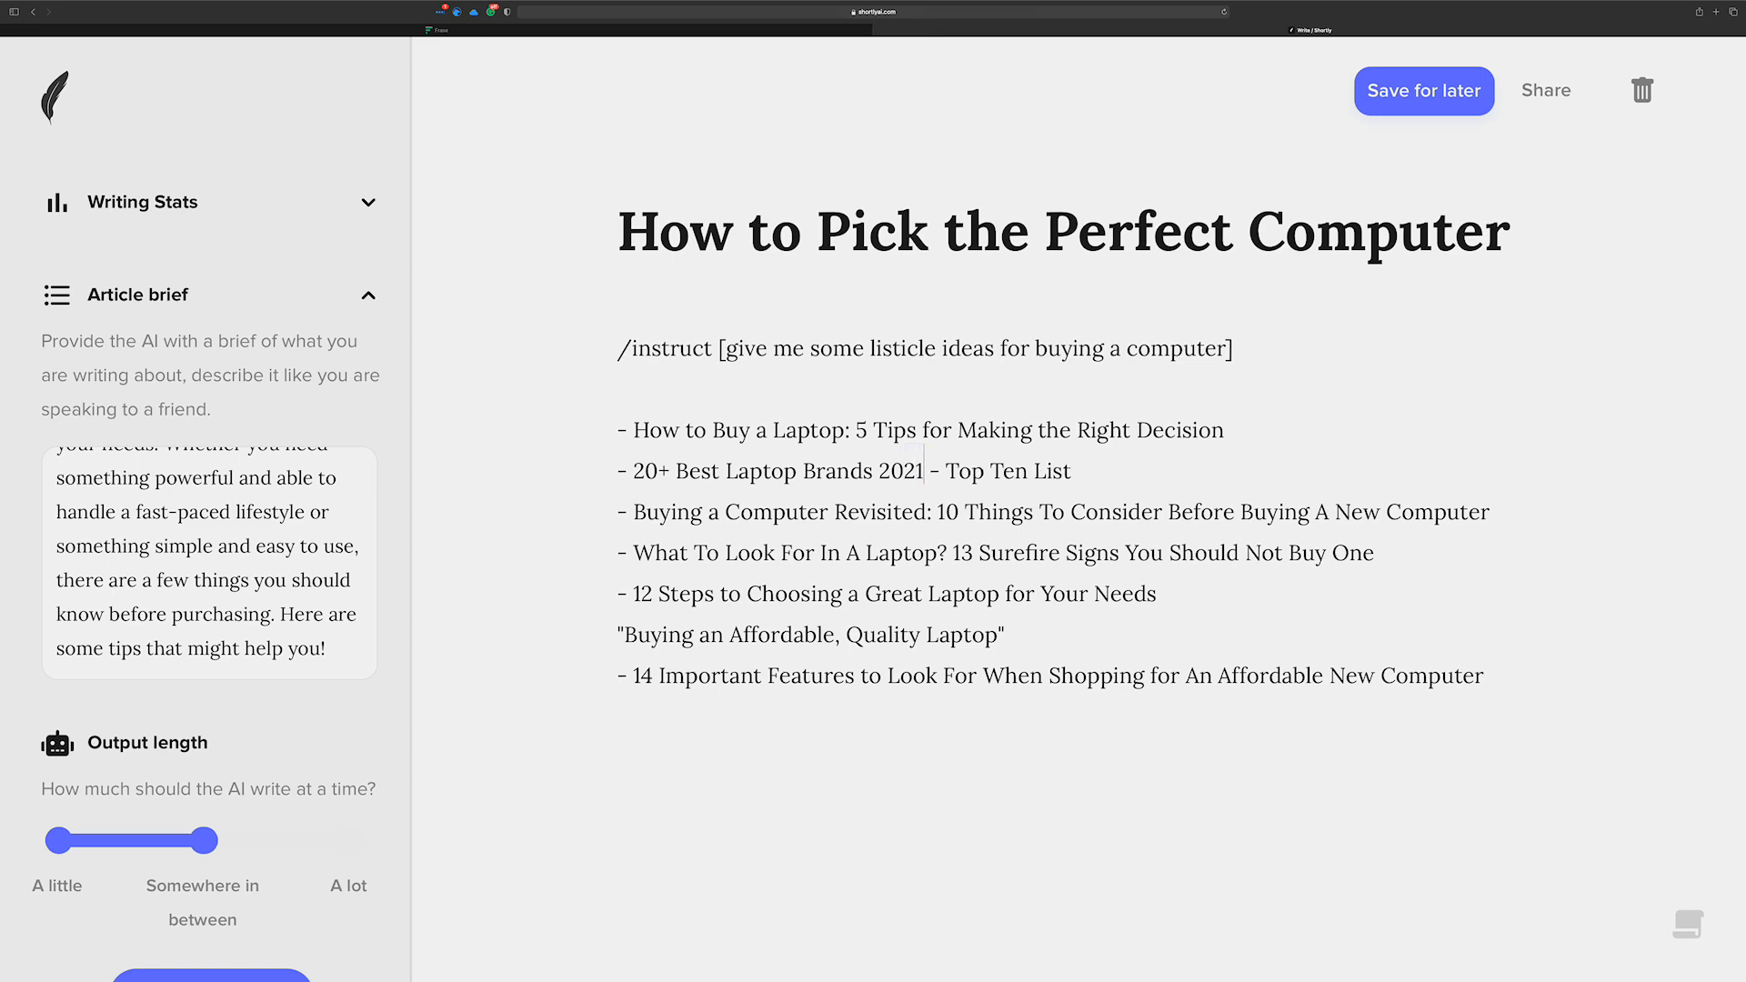
left_click_drag(926, 471, 915, 471)
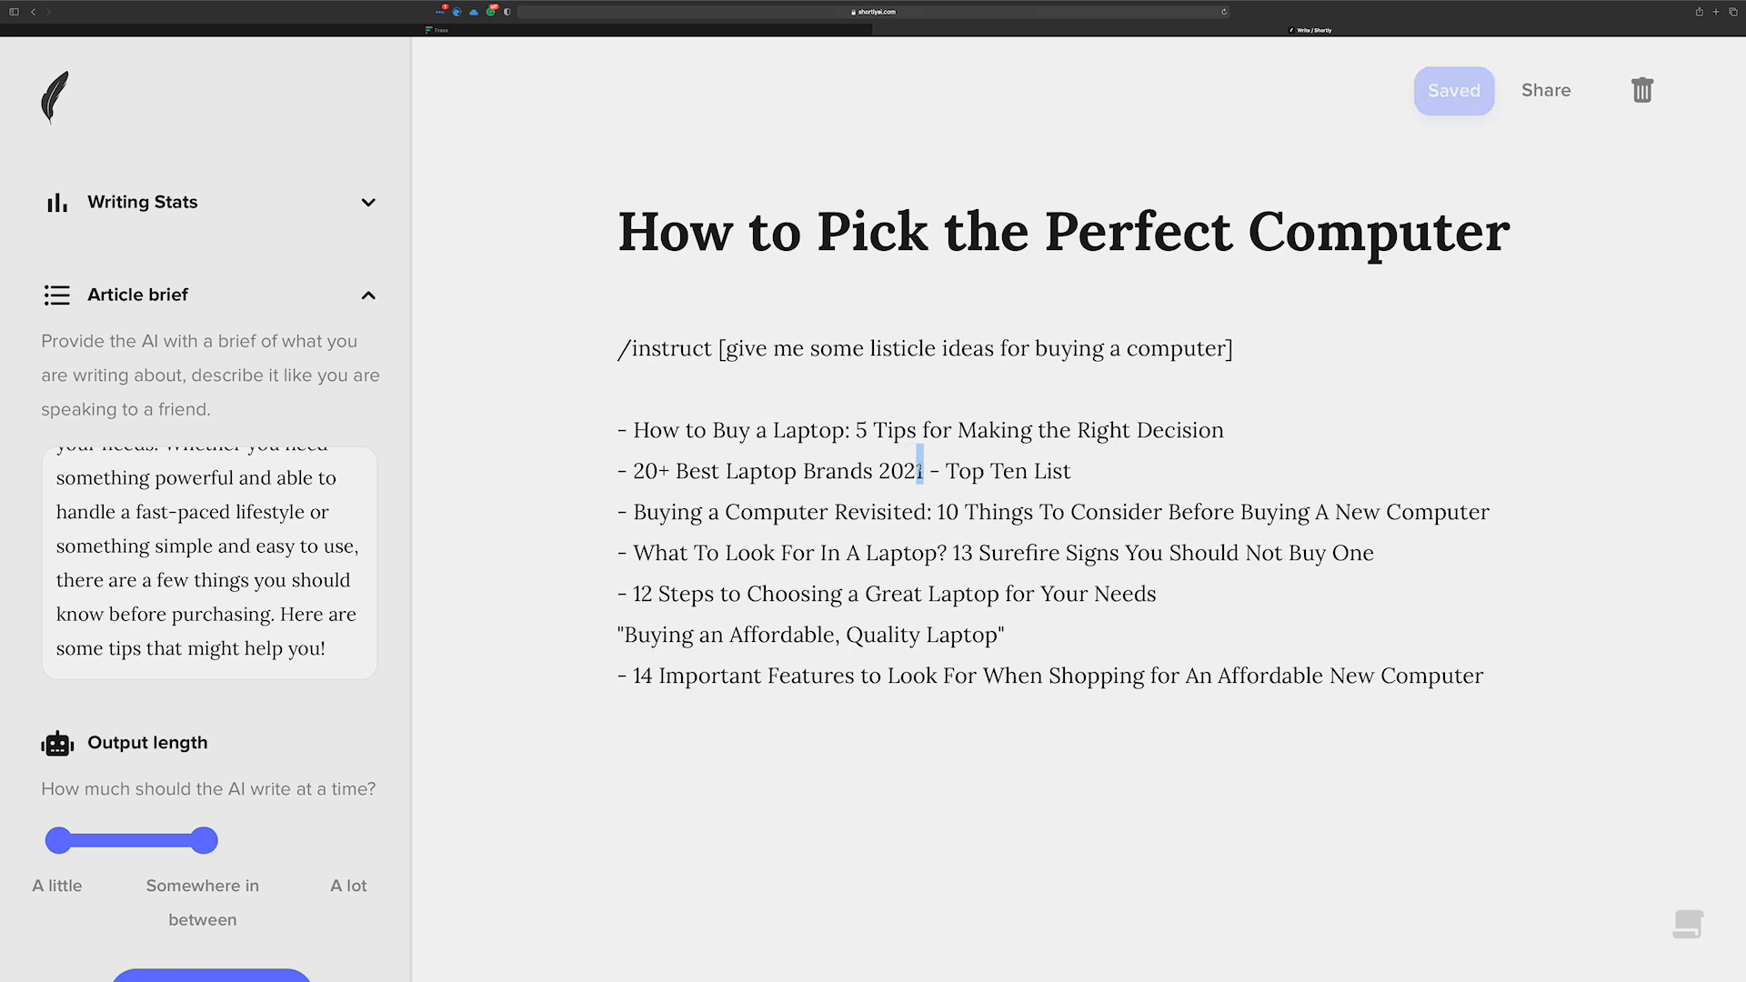
type("2")
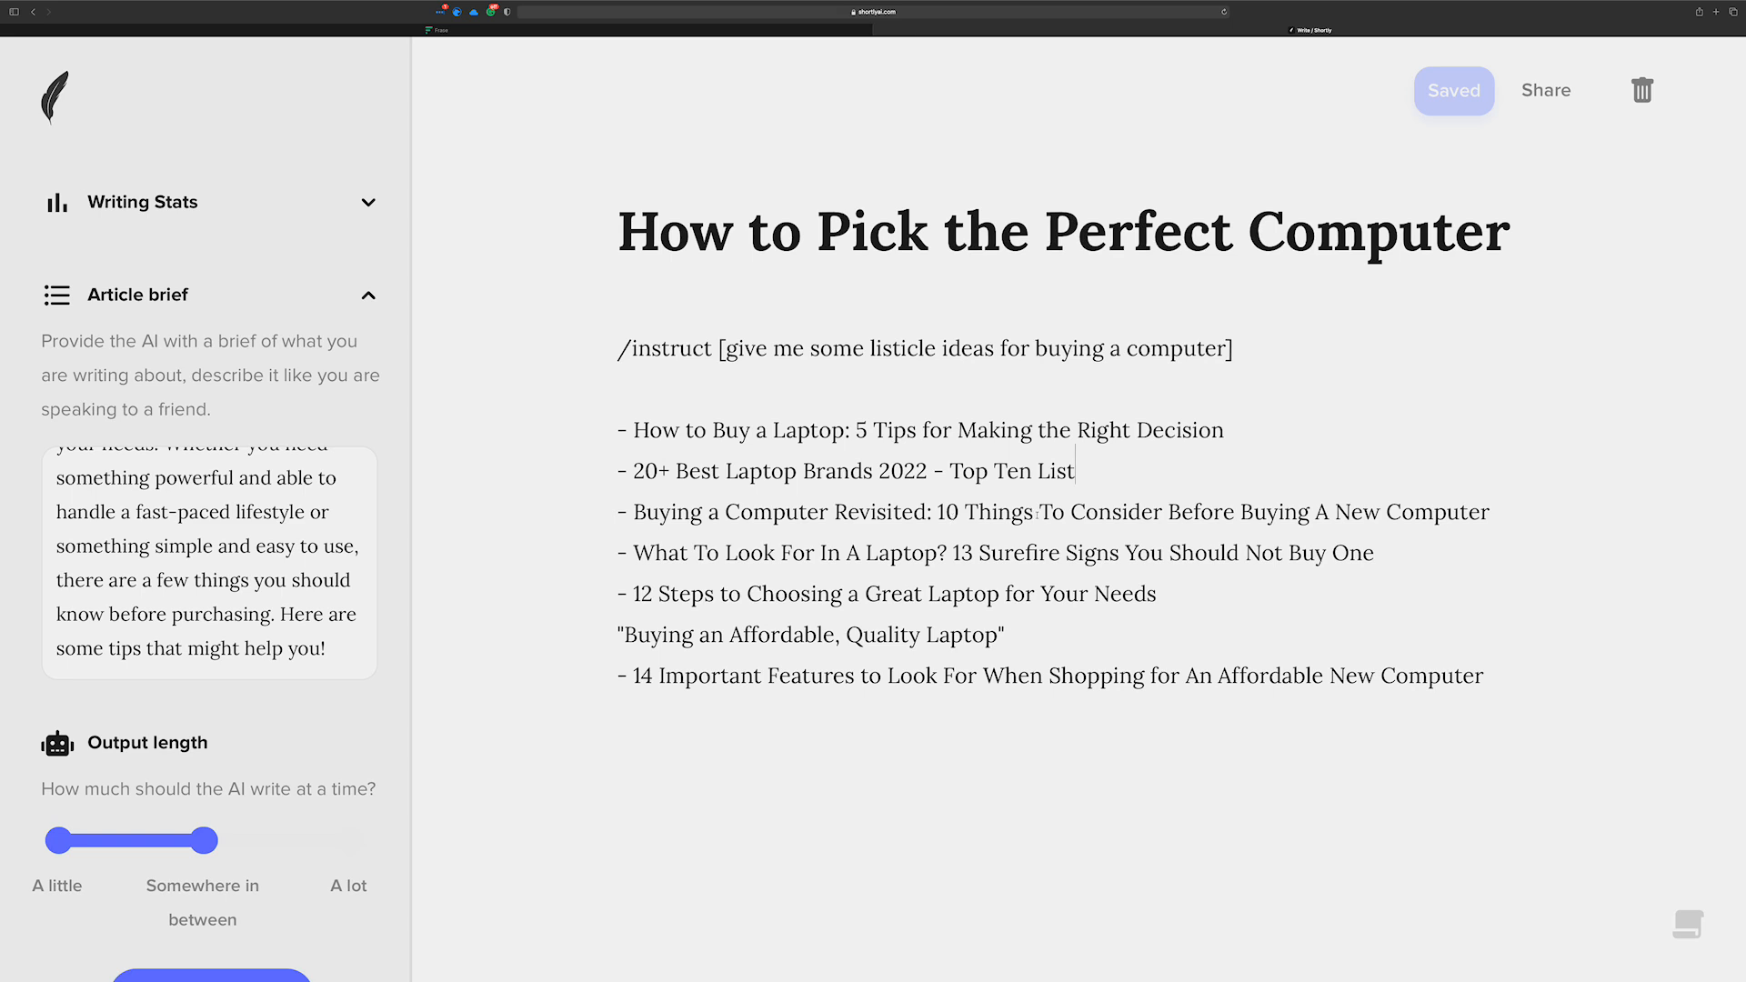
Highlight the "Buying a Computer Revisited" idea and the whole generated list to review them
left_click_drag(1489, 511, 634, 509)
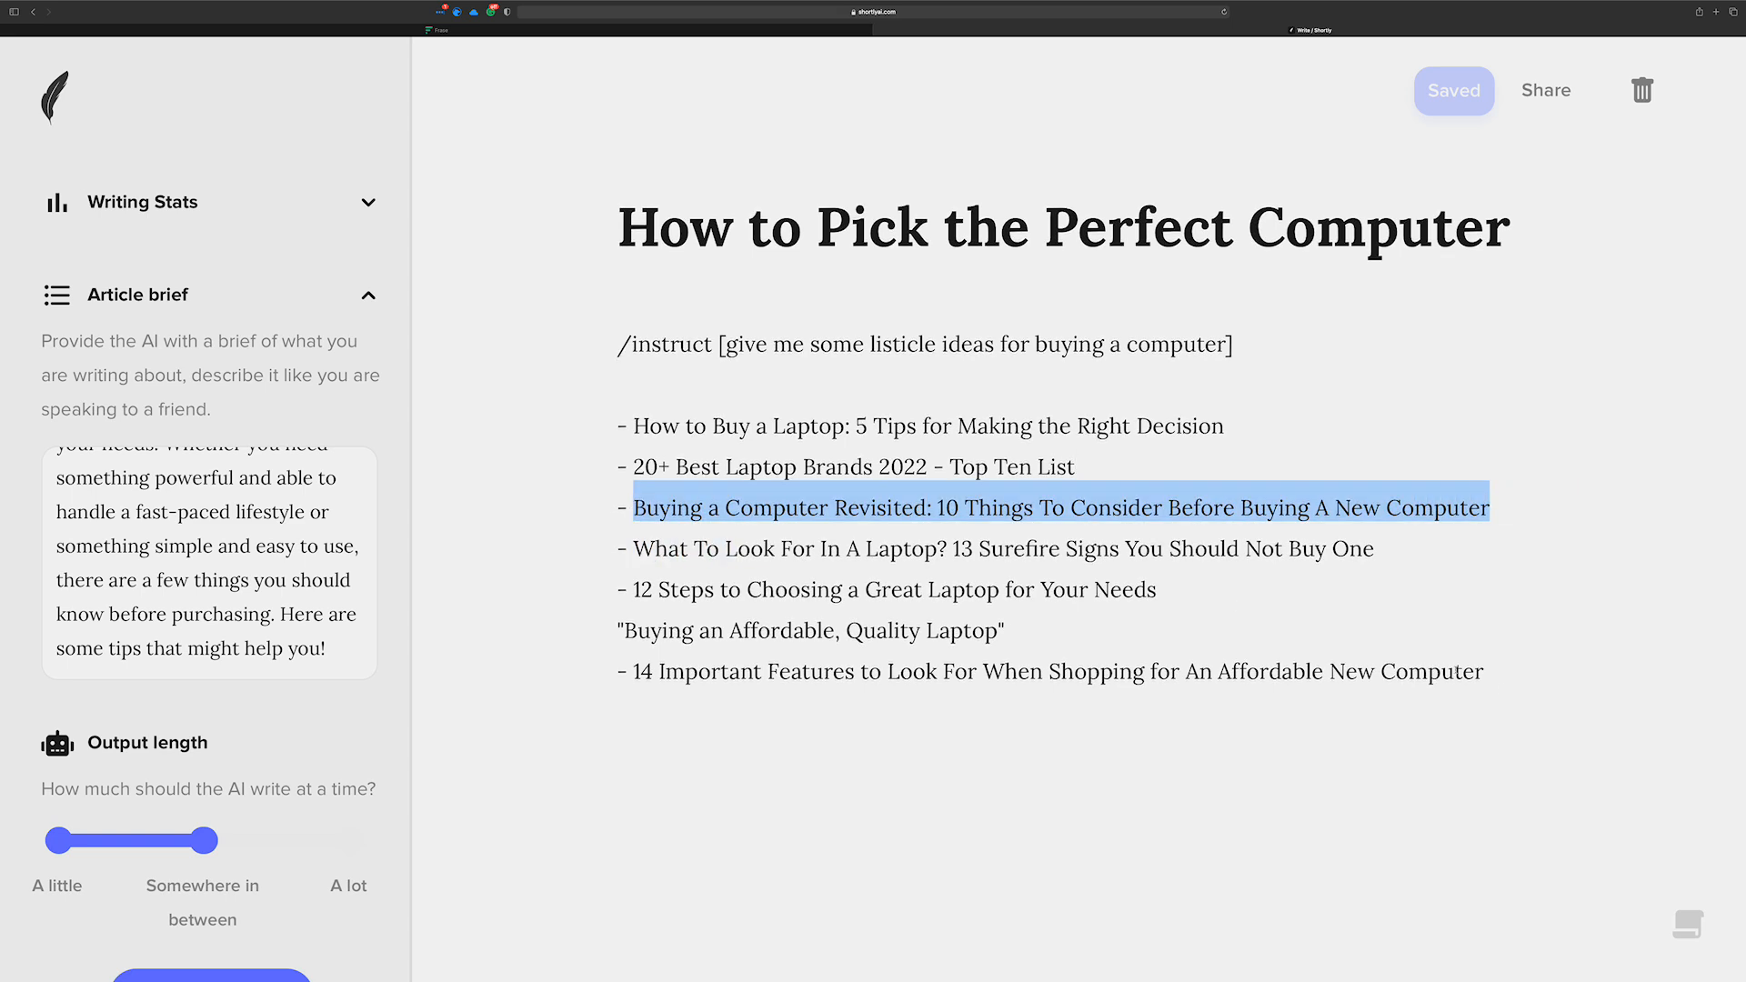
left_click_drag(1530, 661, 549, 428)
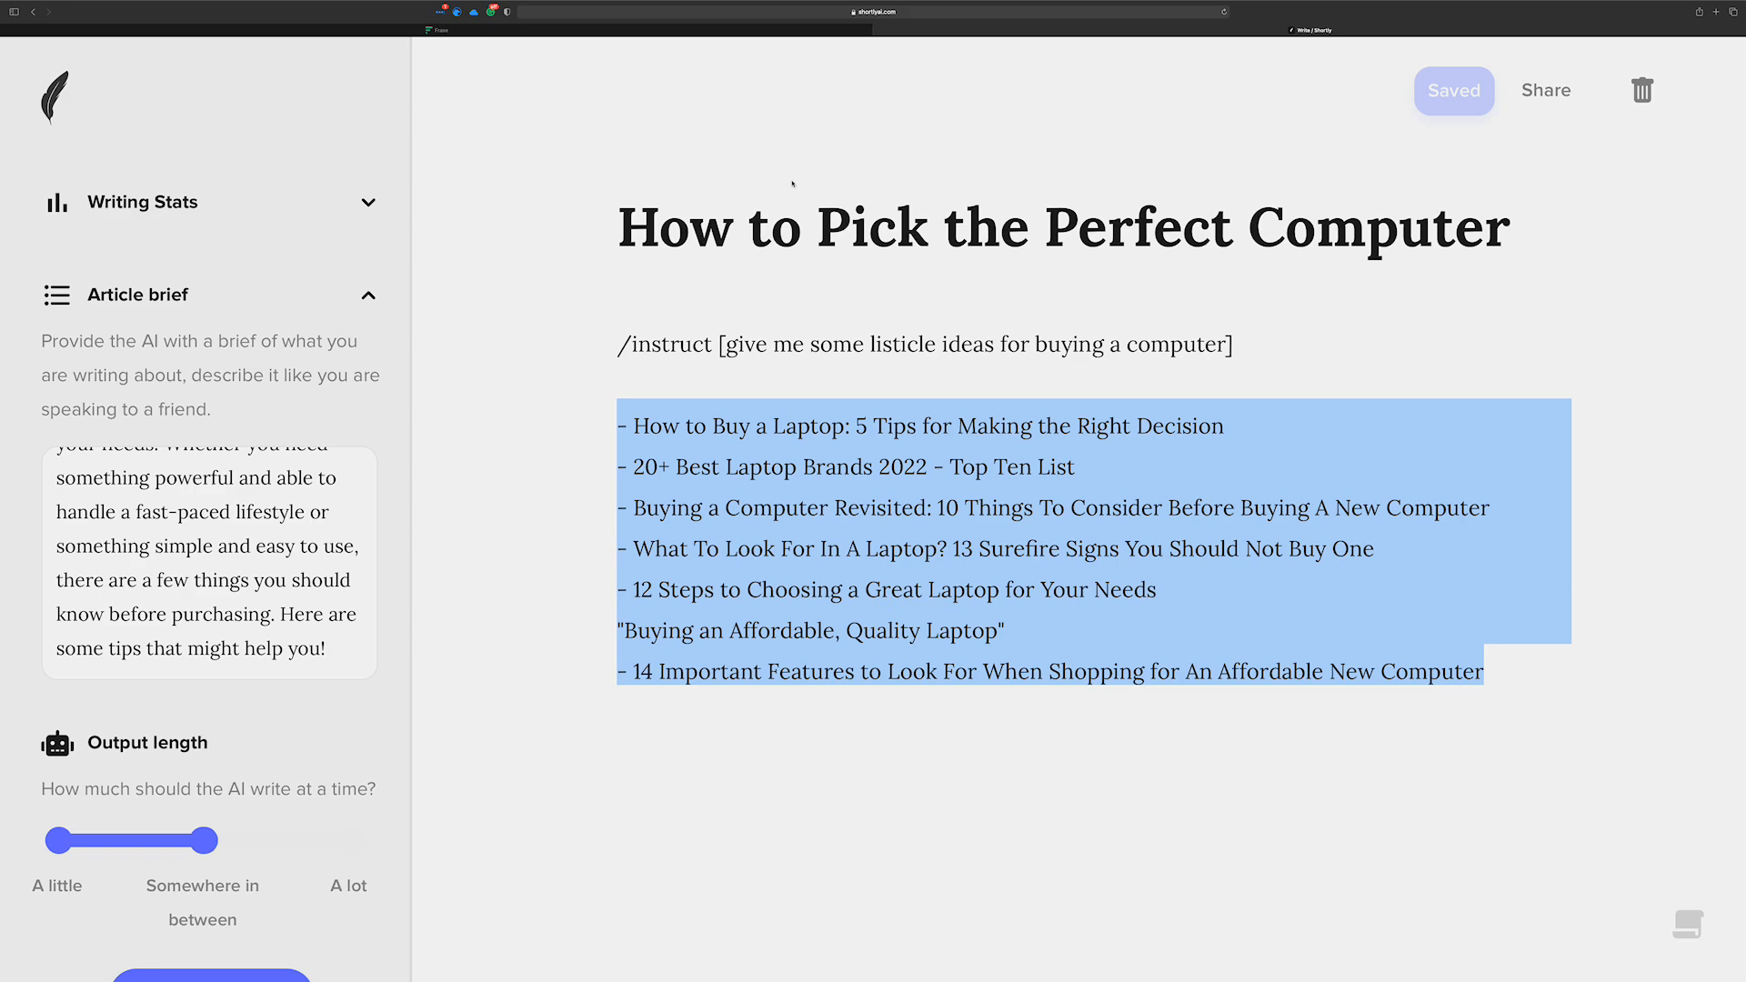
Switch to Frase, delete the generated listicle ideas, and generate new ones with creativity set to 3
left_click(728, 30)
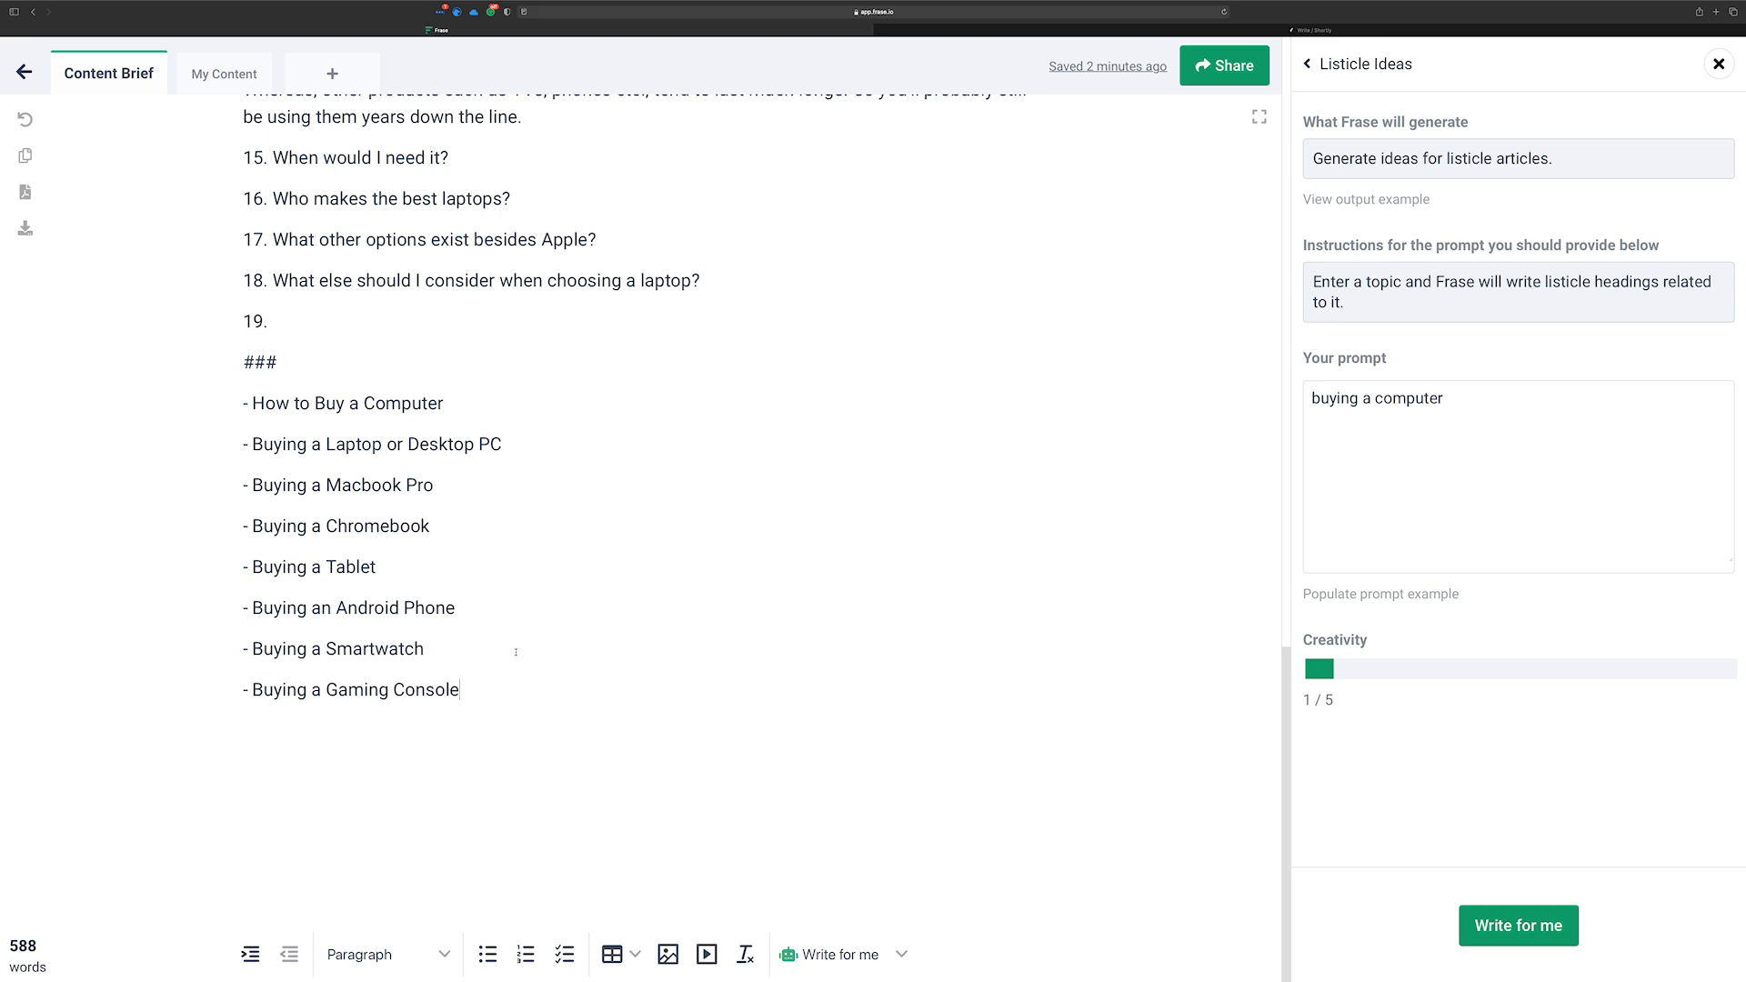
left_click_drag(488, 701, 208, 407)
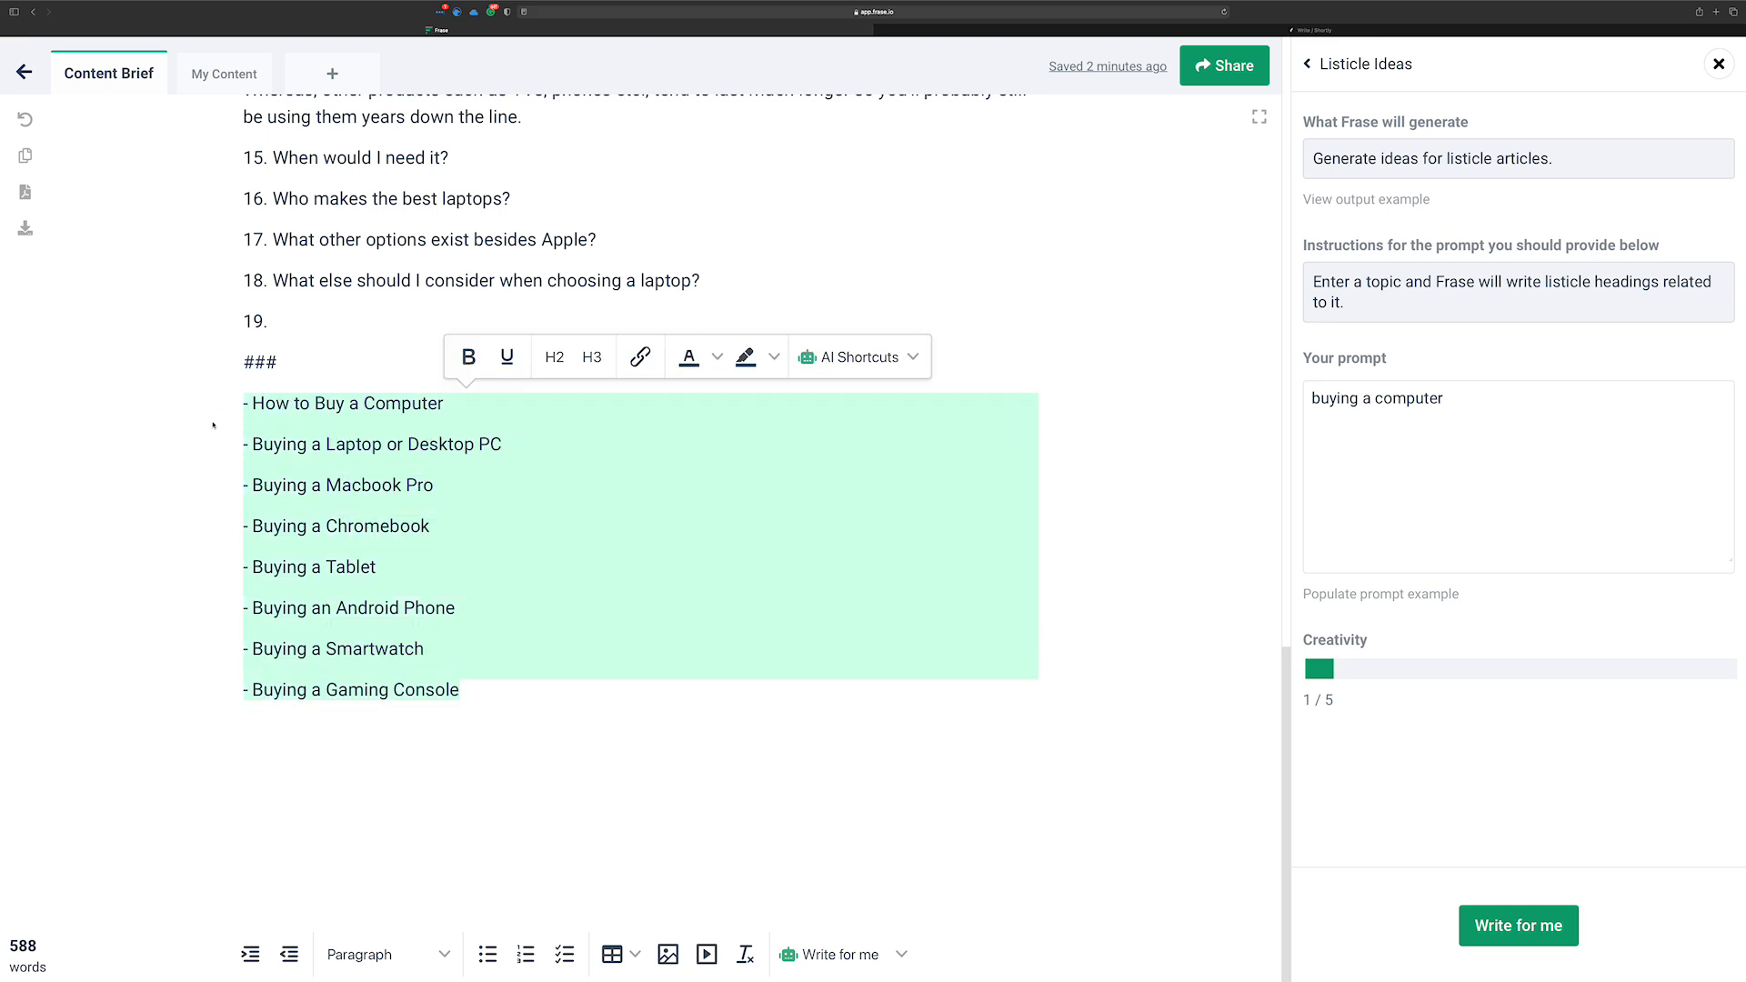
key("BackSpace")
left_click(1510, 403)
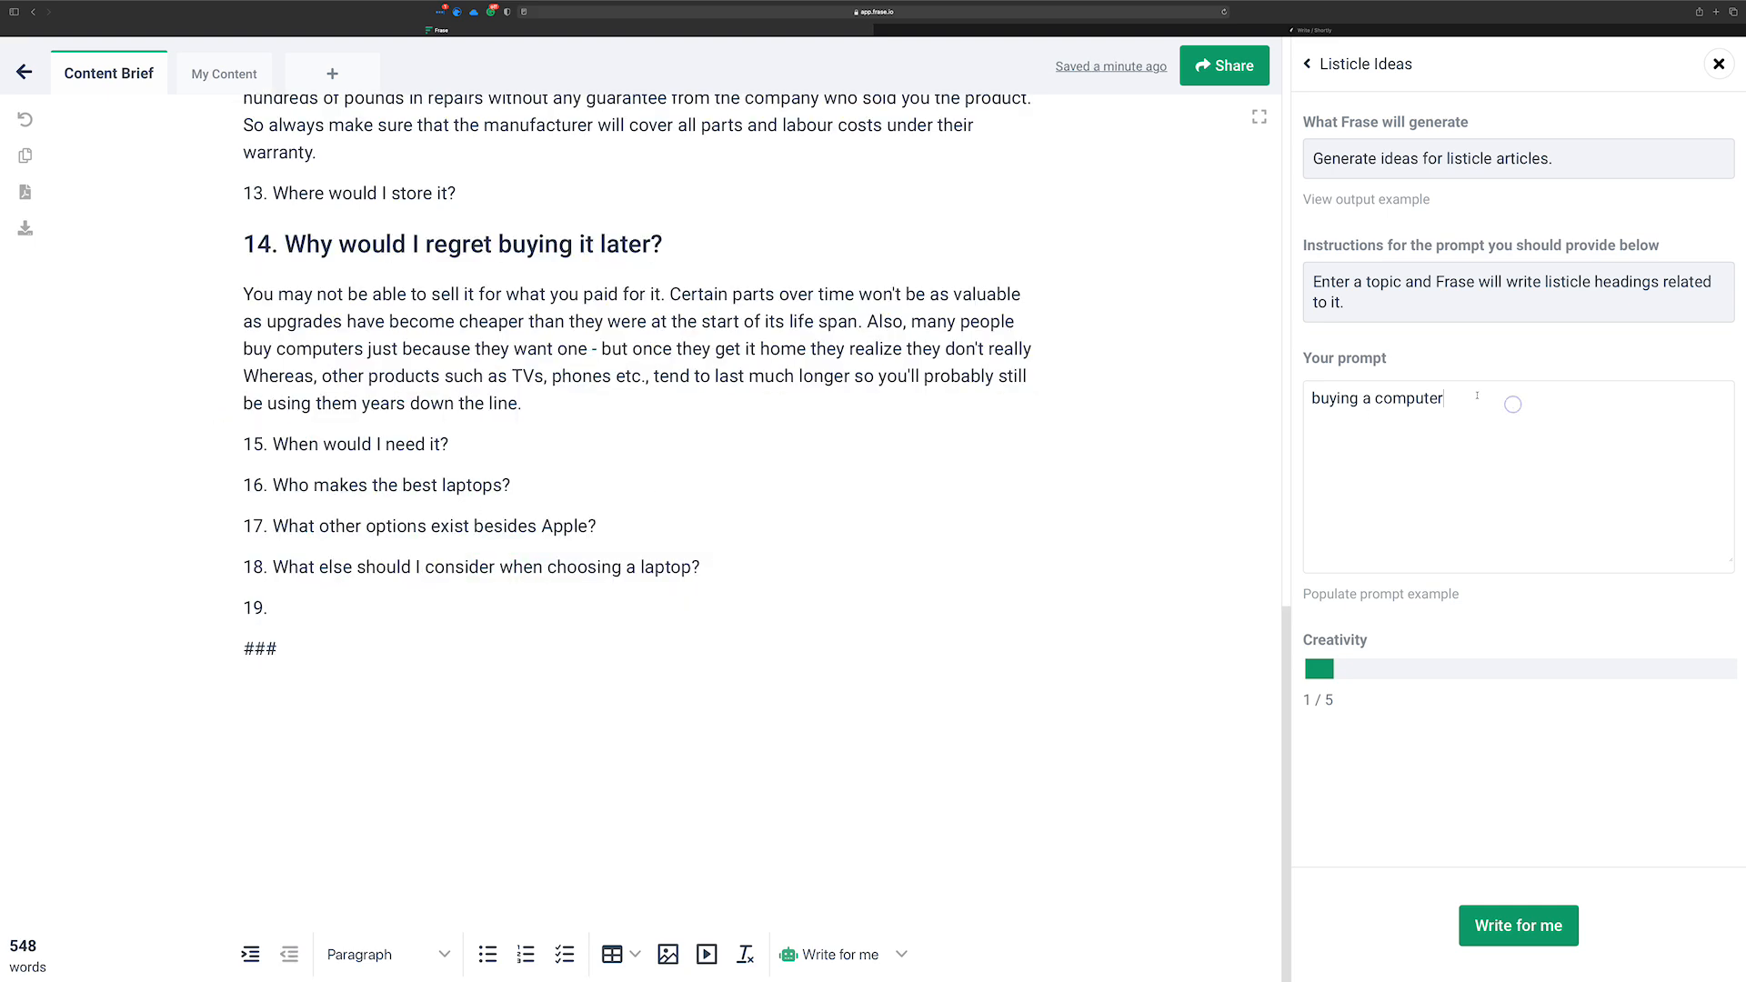
left_click_drag(1325, 670, 1519, 673)
left_click(1493, 910)
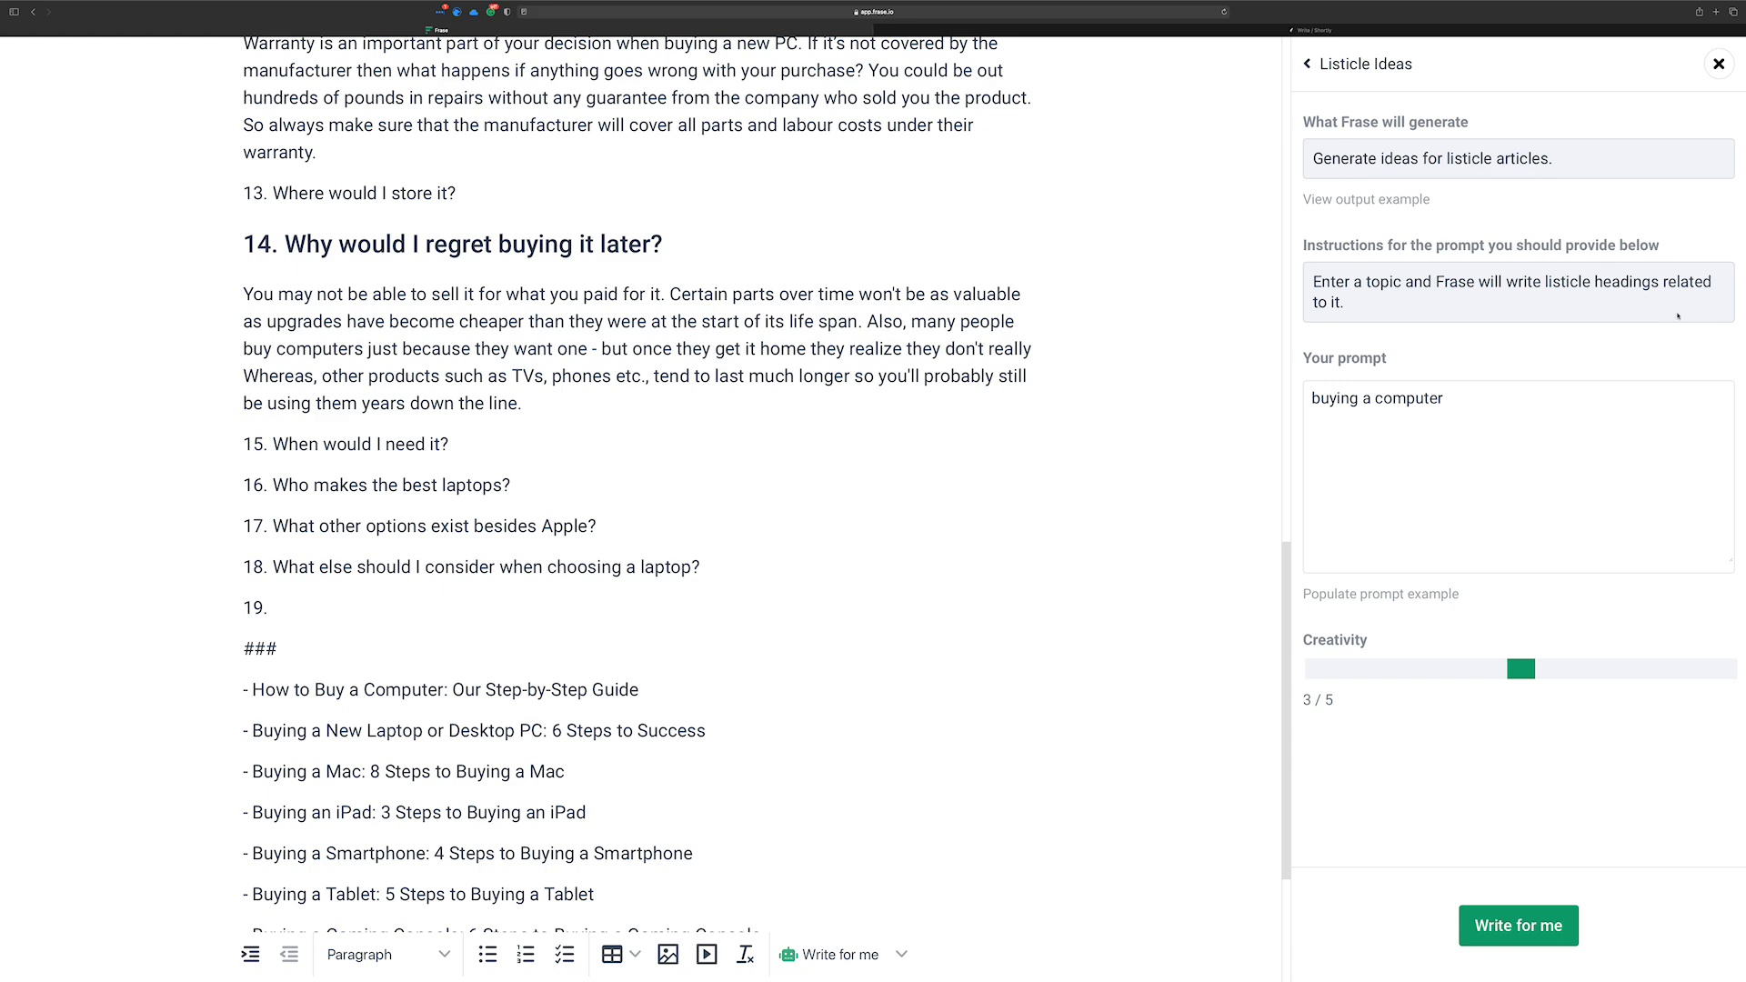
Review the regenerated ideas against the output example of the Listicle Ideas template, and hide the example again
scroll(314, 735, "down", 4)
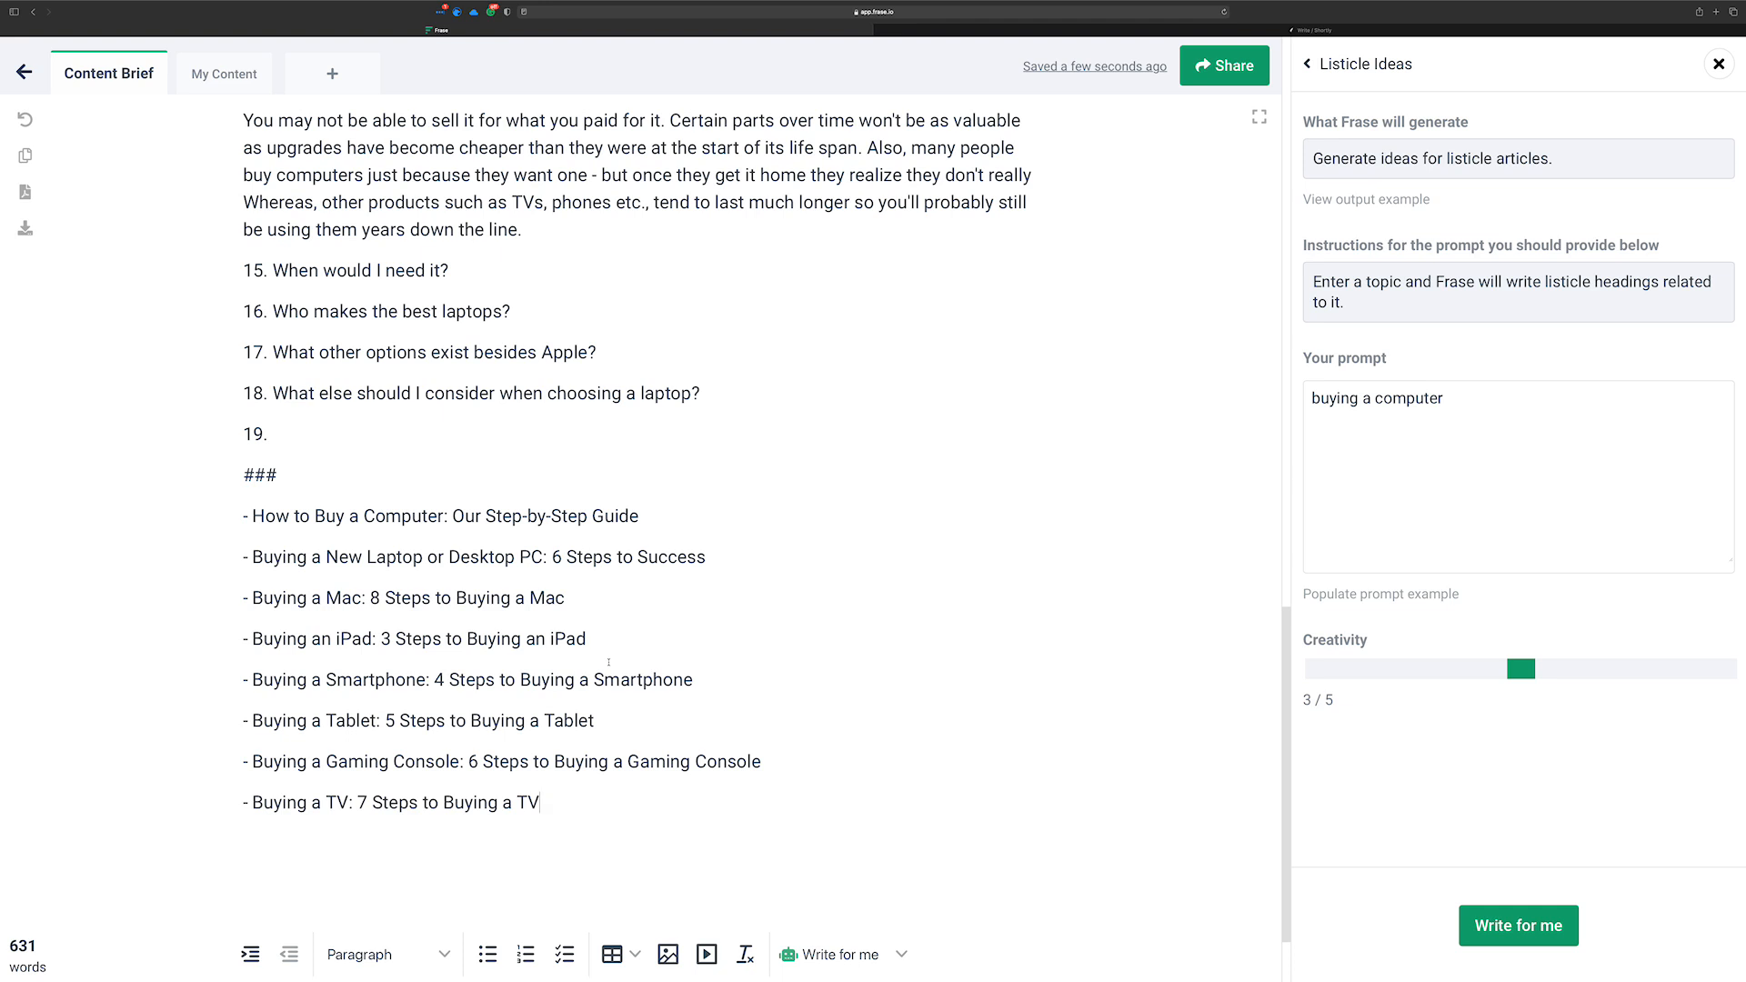
left_click(1351, 200)
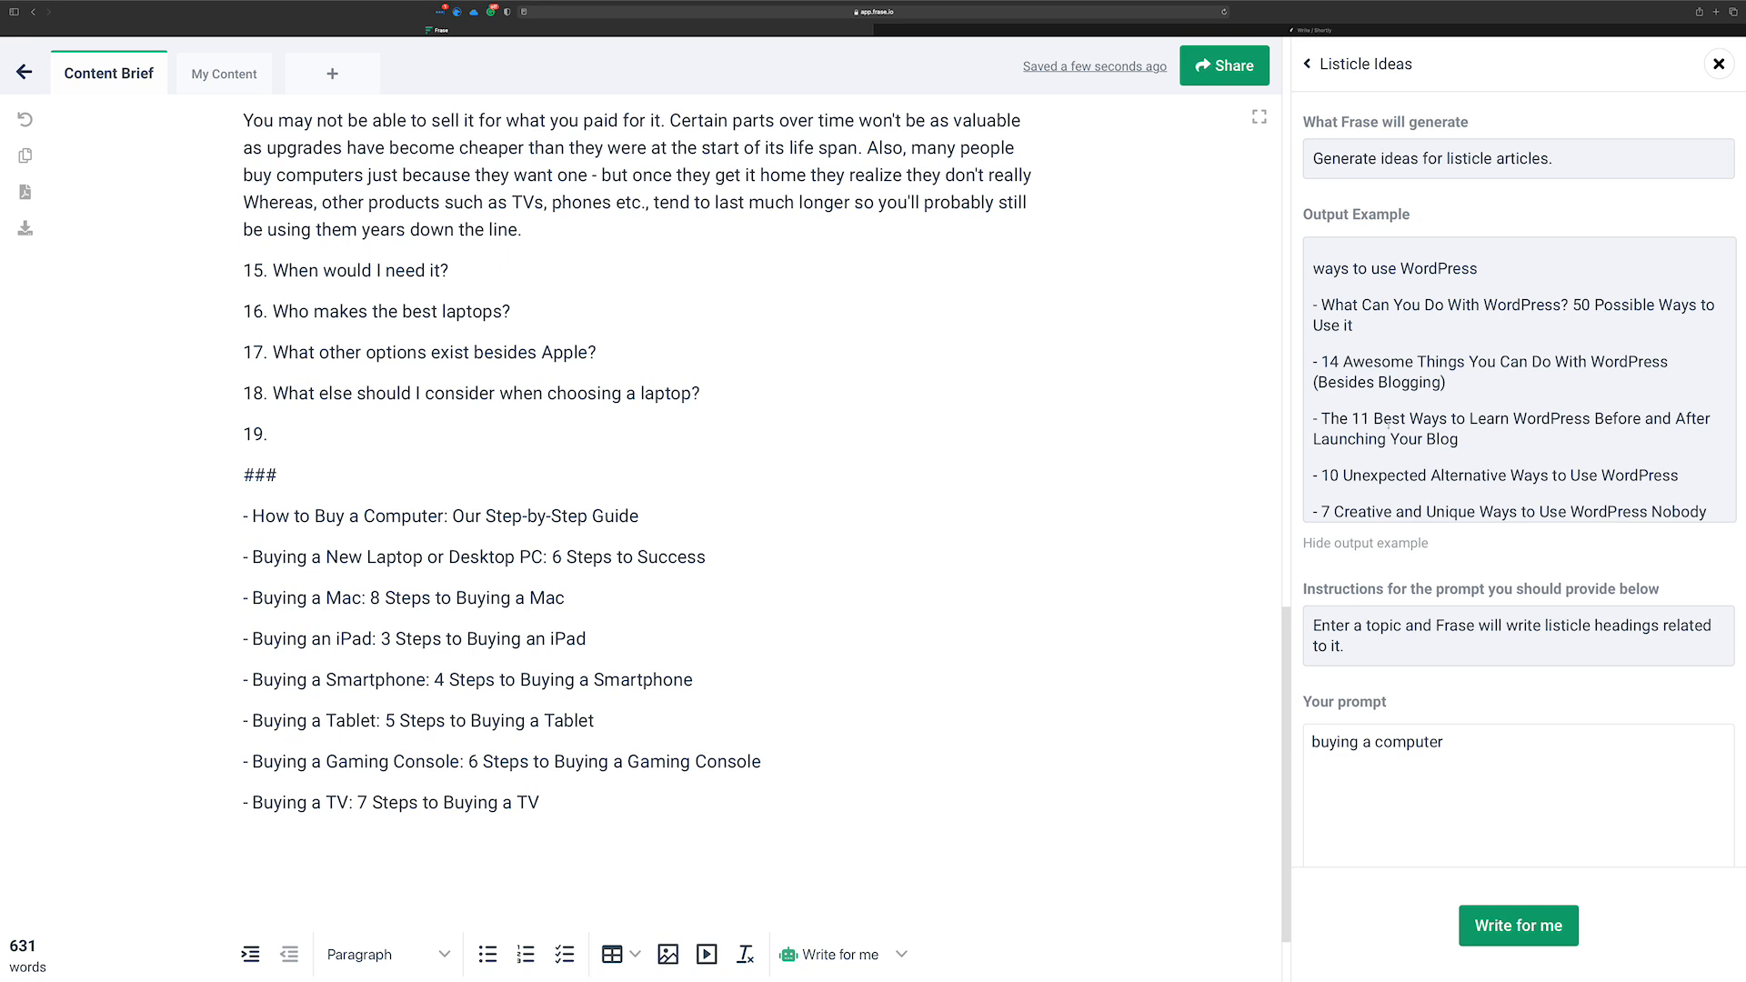
scroll(1462, 488, "down", 2)
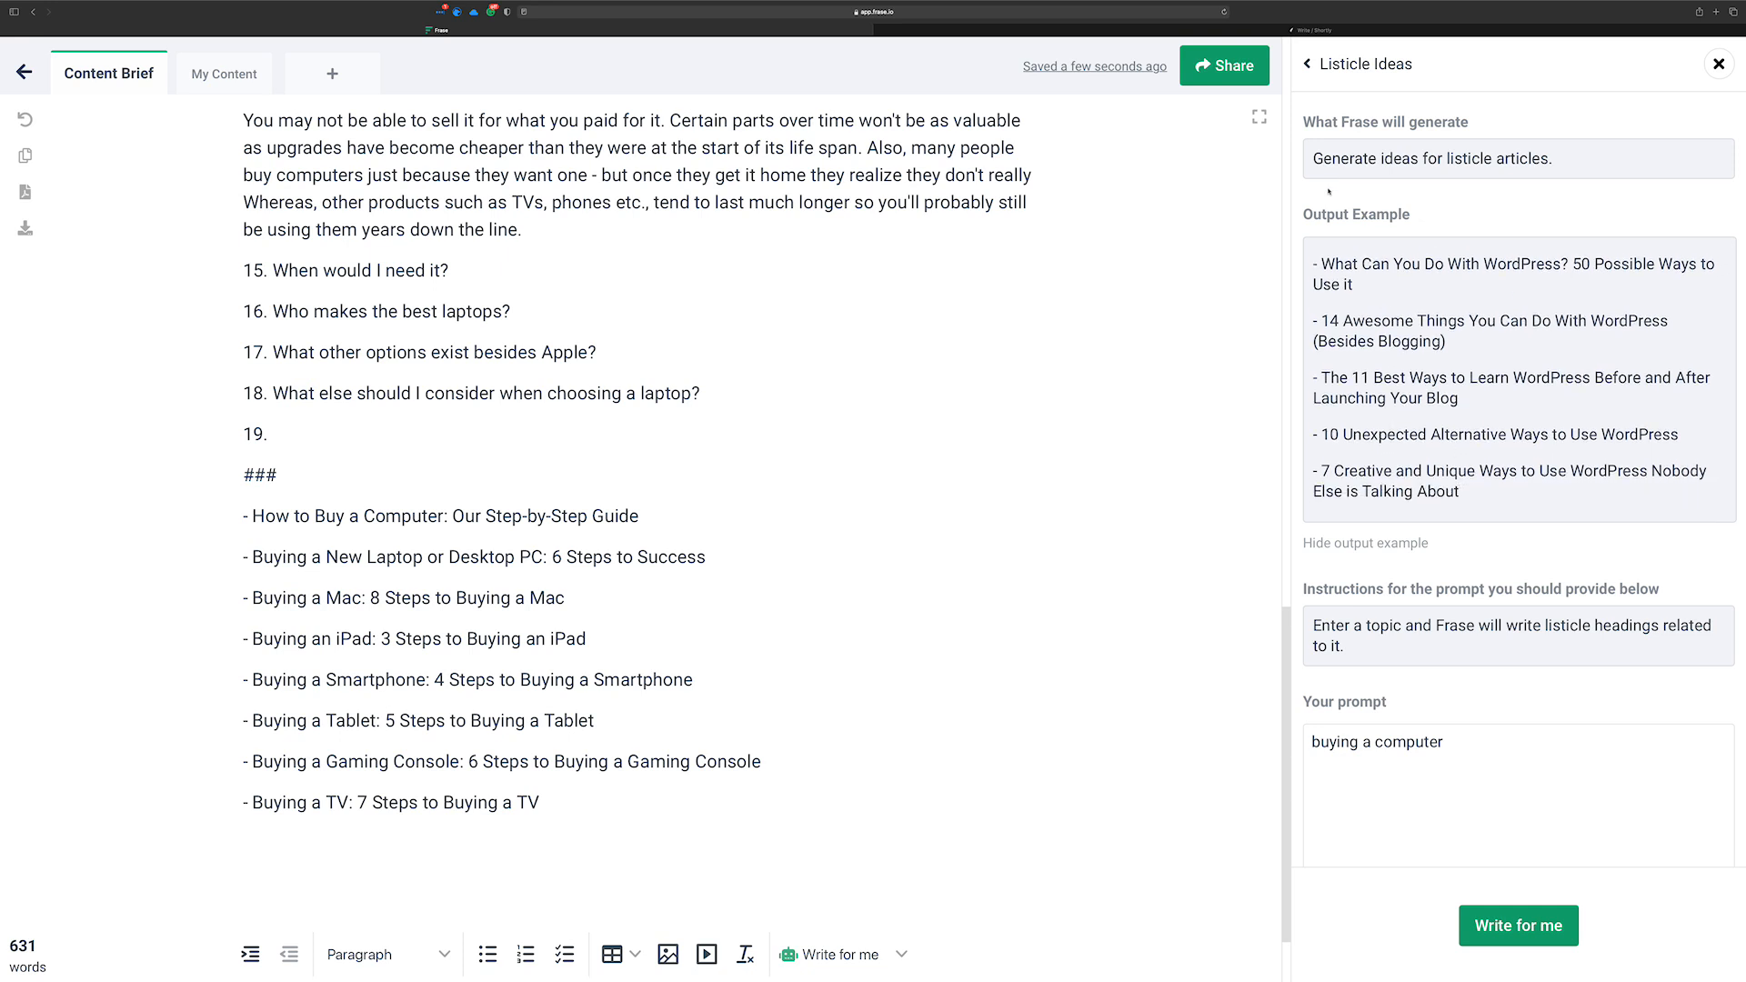
left_click(1375, 544)
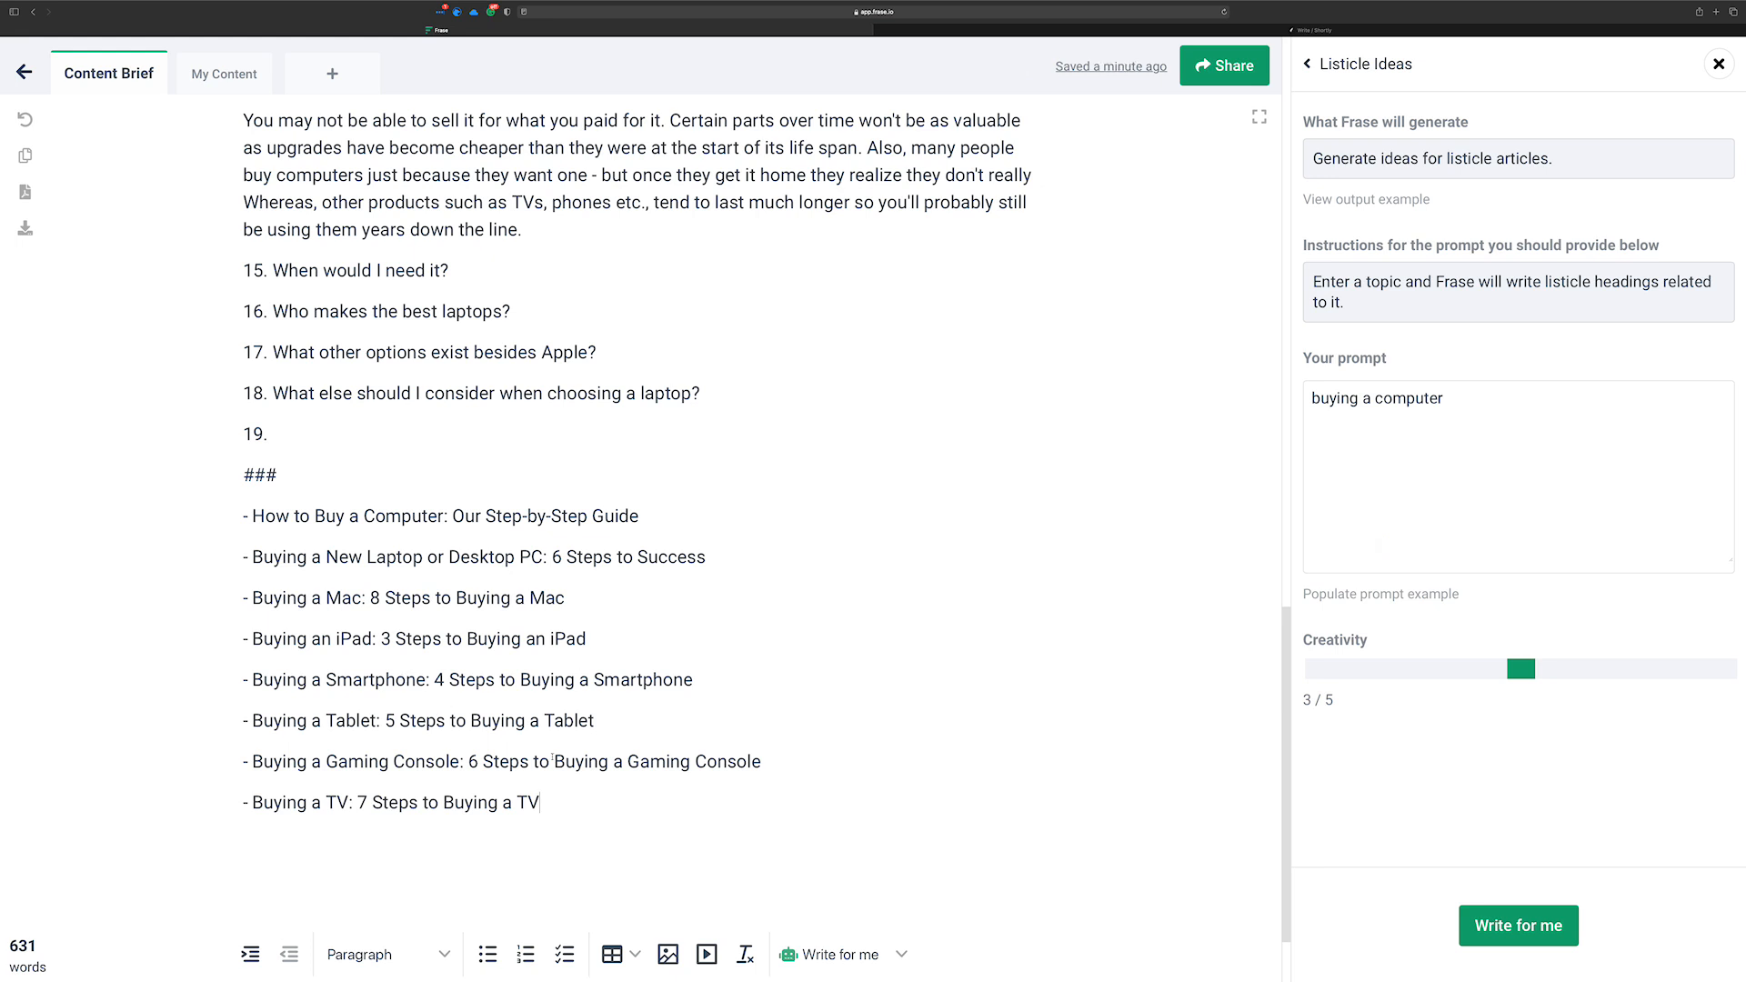
Copy the whole list of generated listicle ideas below the final ###
left_click_drag(576, 802, 214, 537)
key("super+c")
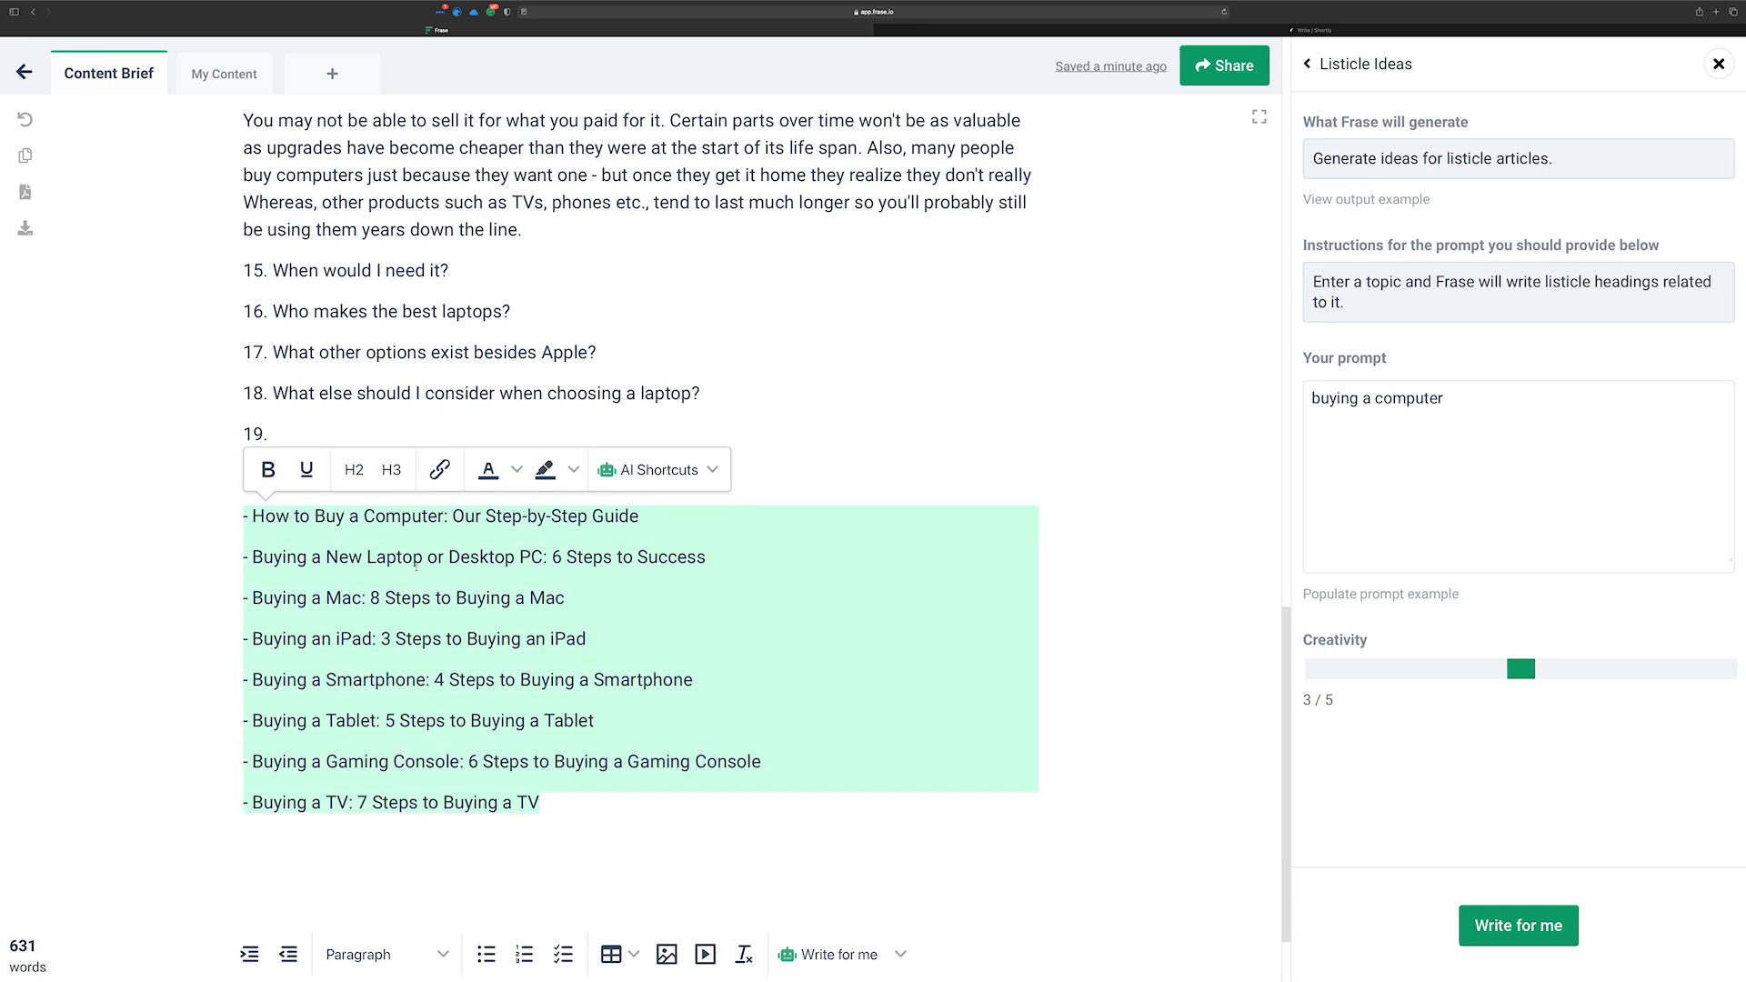
Switch to Shortly and paste the copied Frase listicle ideas at the end of the existing list
left_click(1318, 30)
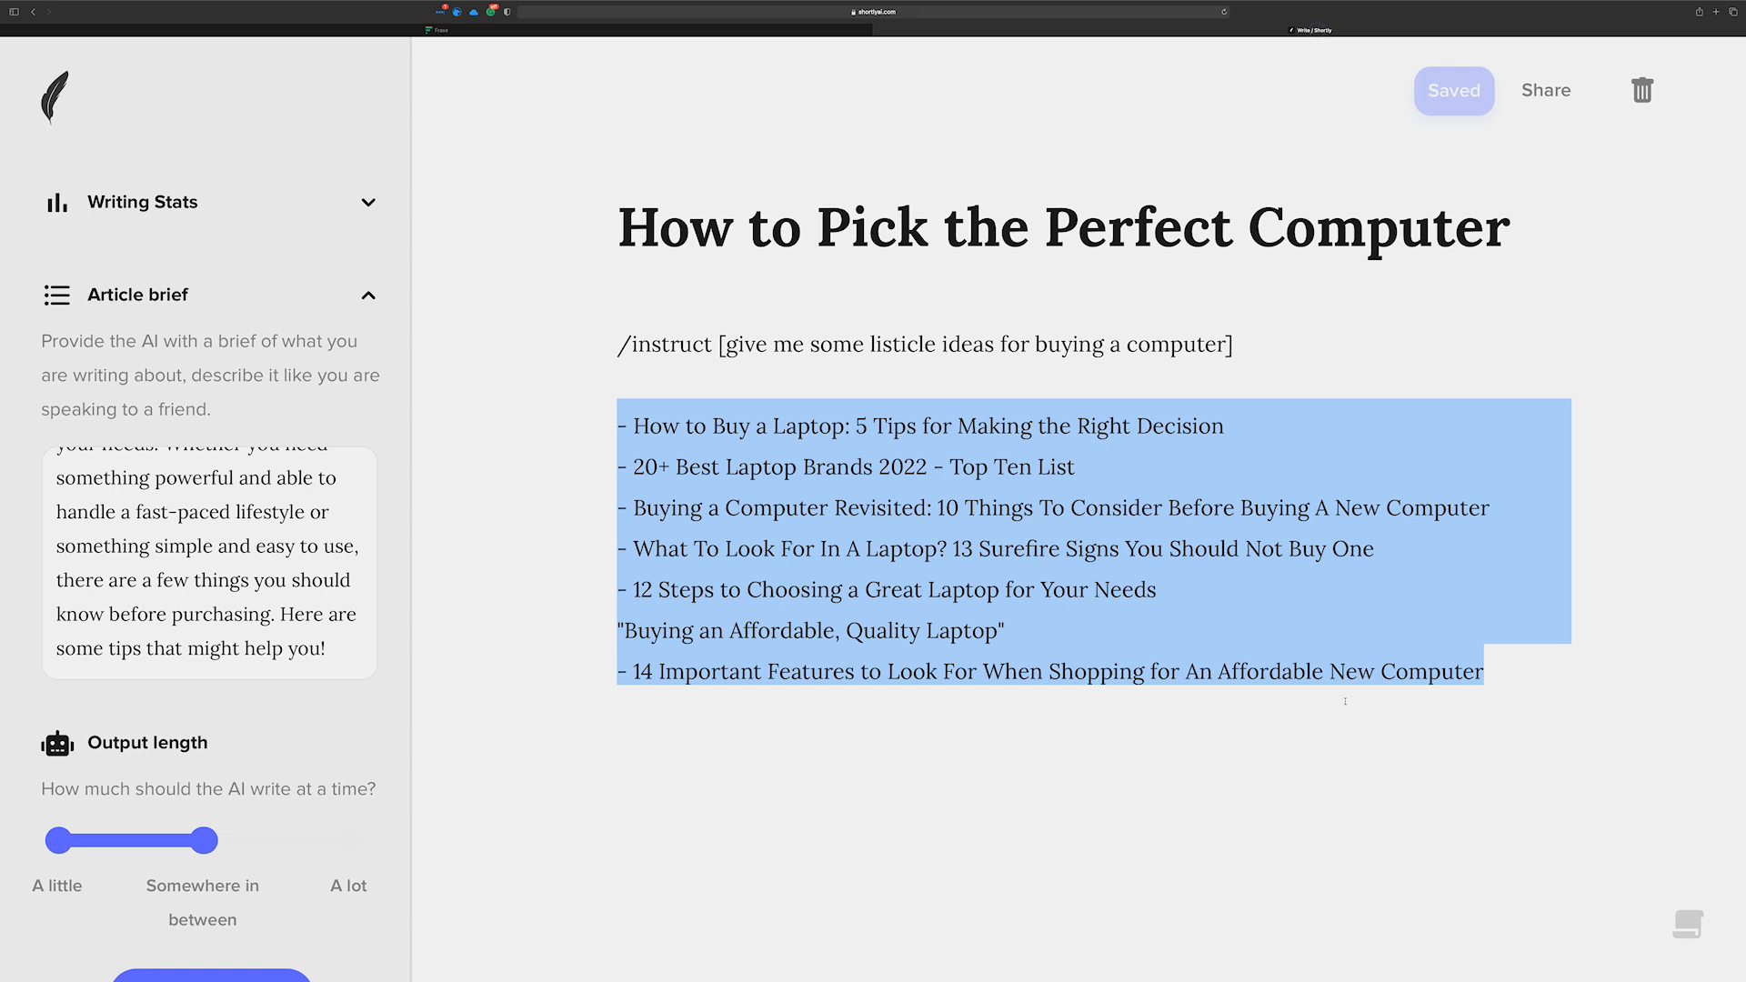
left_click(1517, 660)
key("super+v")
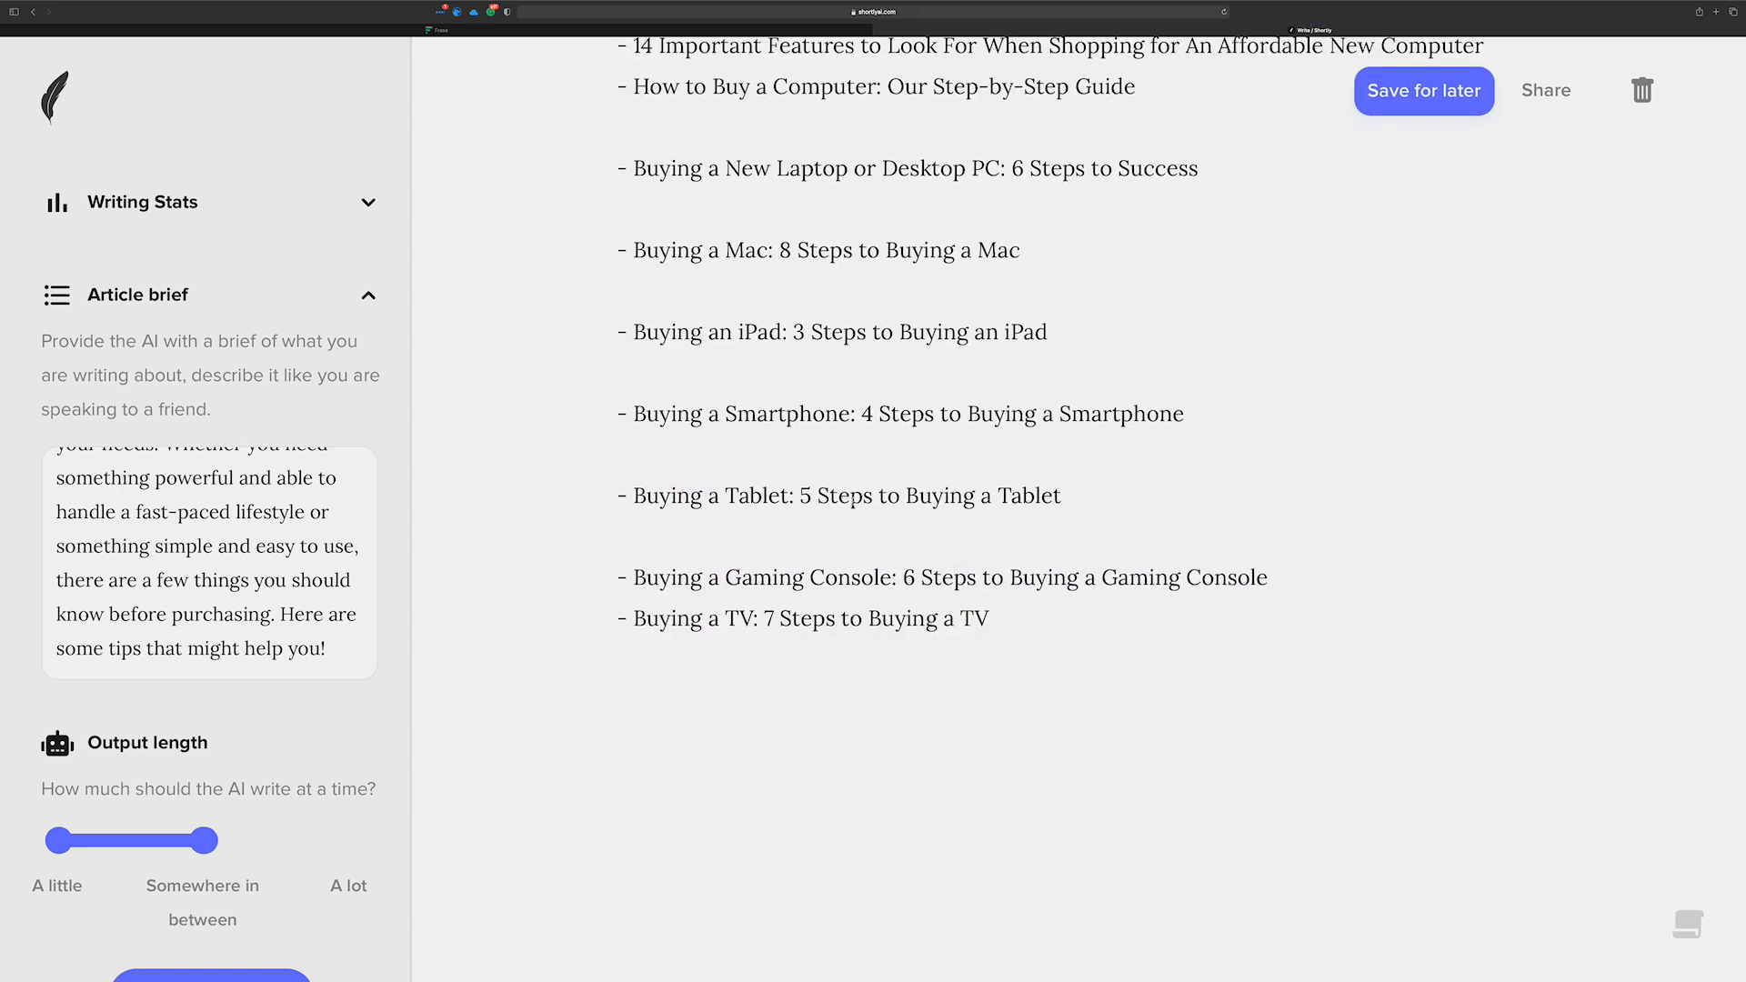
Remove the blank lines between the pasted listicle ideas and compare them with the original ideas above
key("Up")
key("BackSpace")
key("Up")
key("BackSpace")
key("Up")
key("BackSpace")
key("Up")
key("BackSpace")
key("Up")
key("BackSpace")
key("Up")
key("BackSpace")
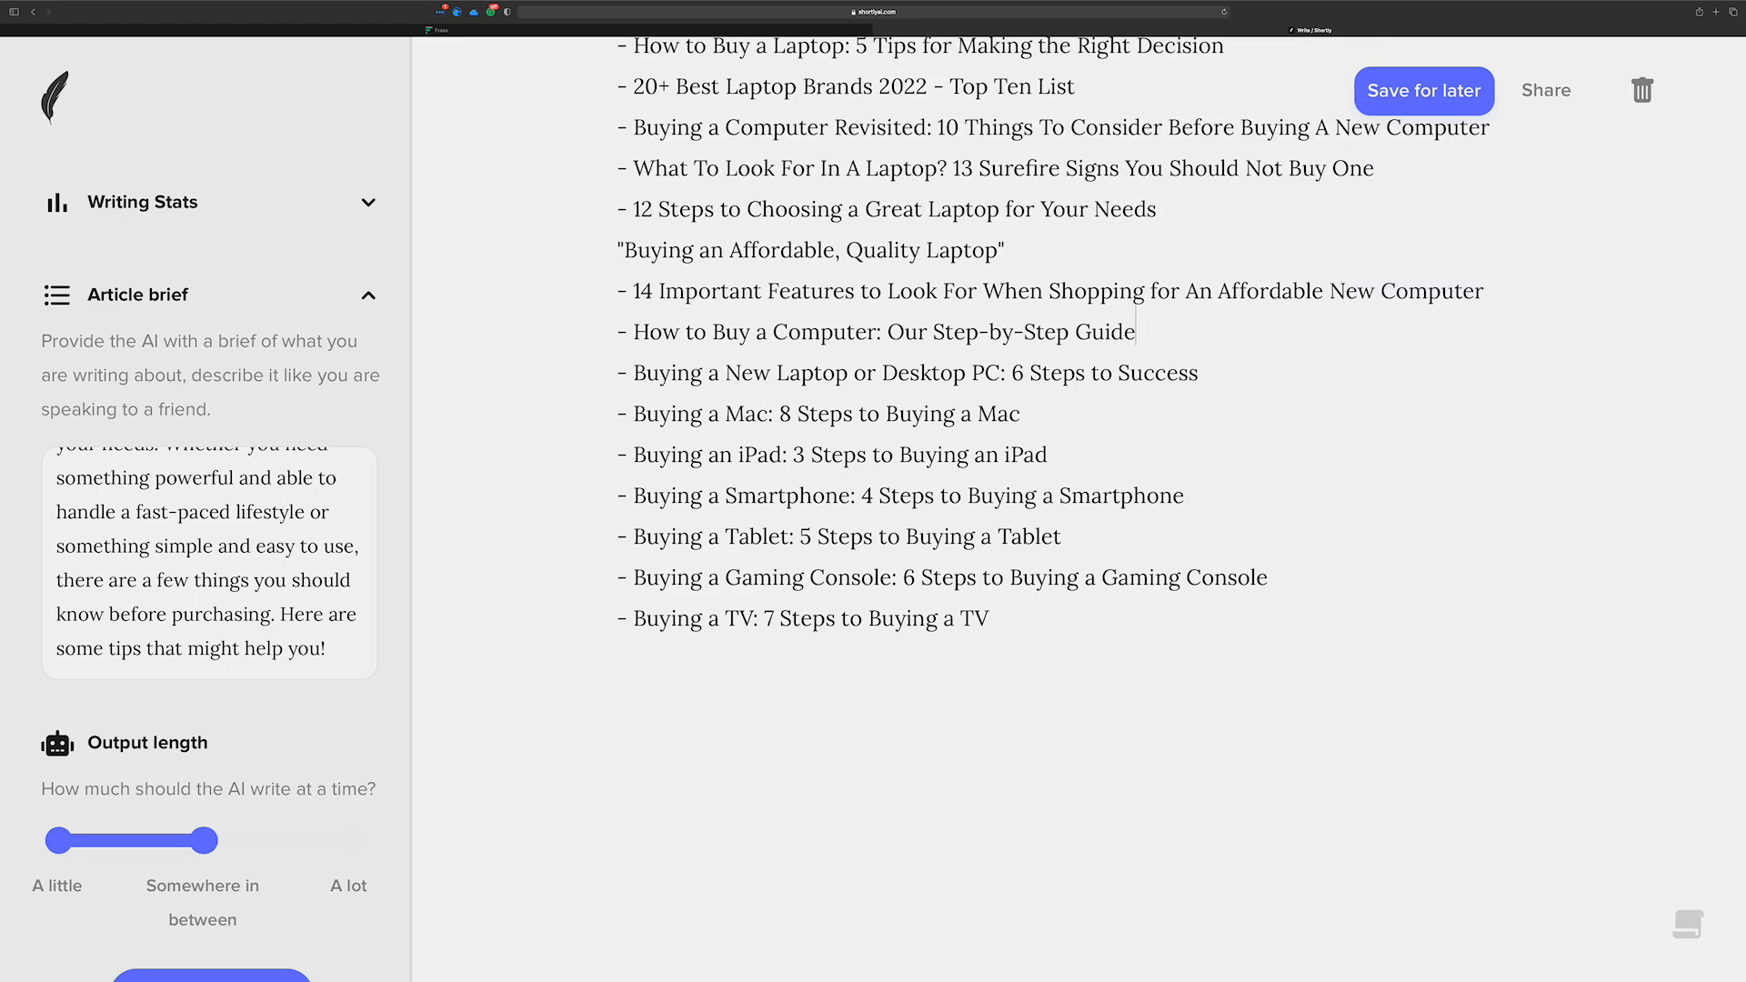
scroll(1019, 468, "down", 1)
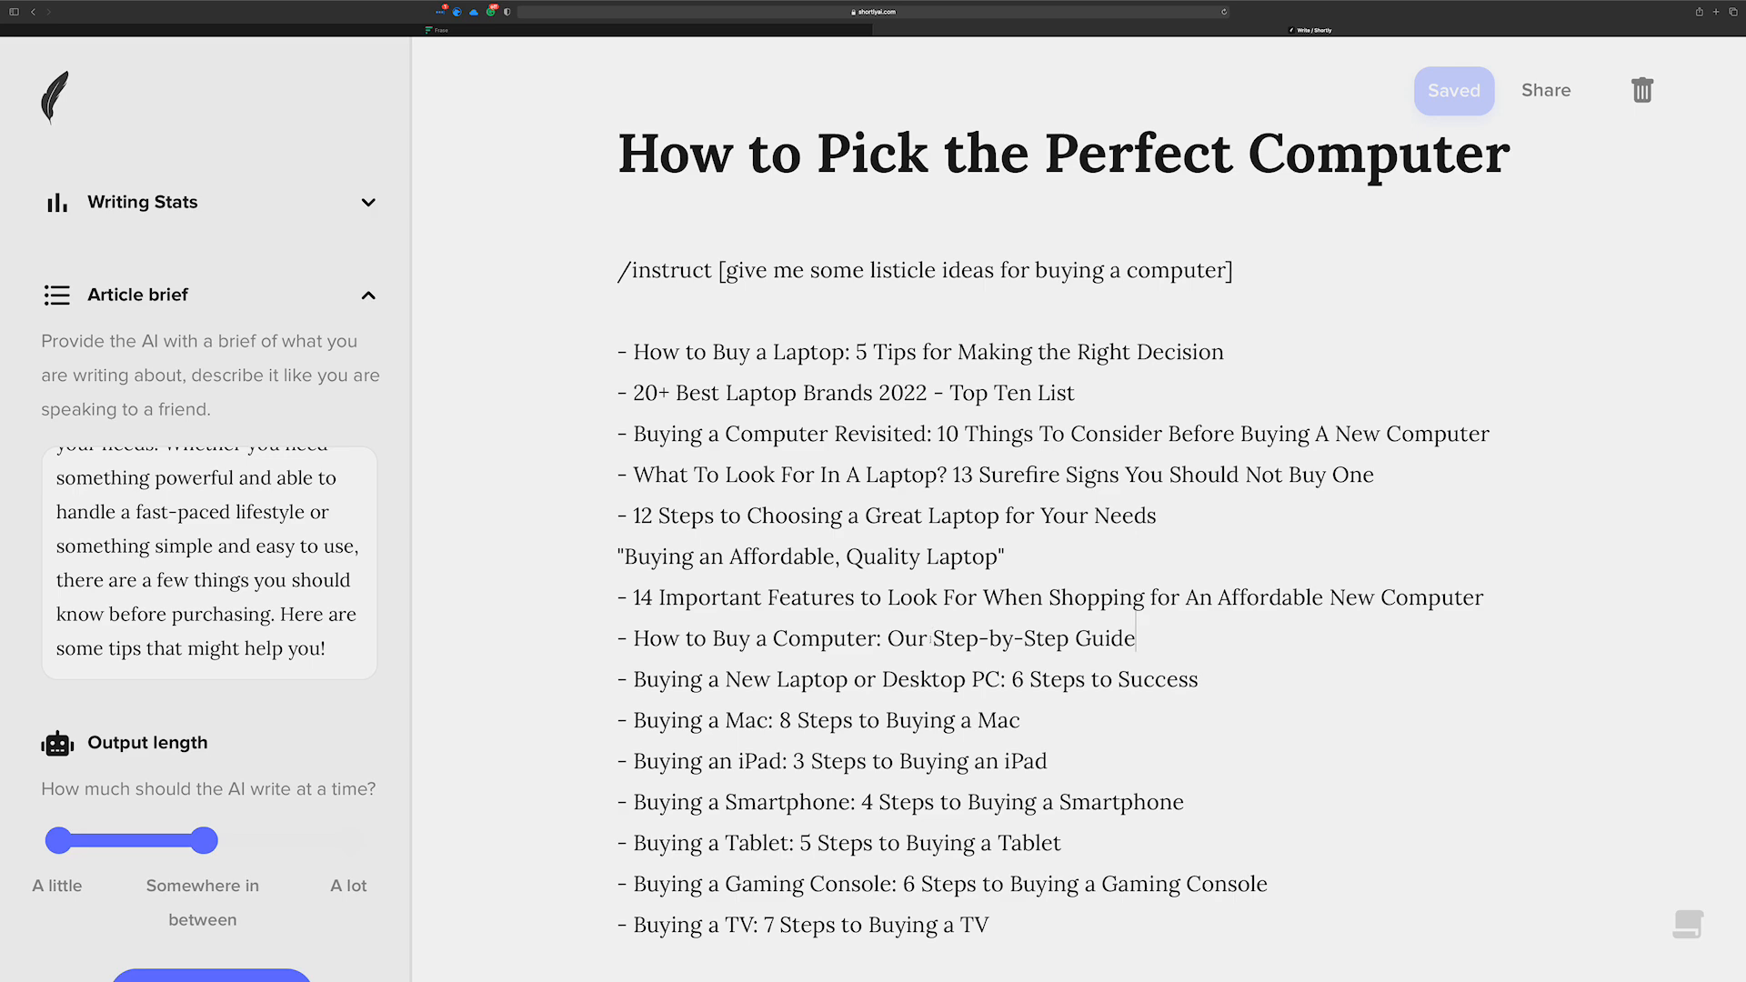
scroll(909, 677, "down", 1)
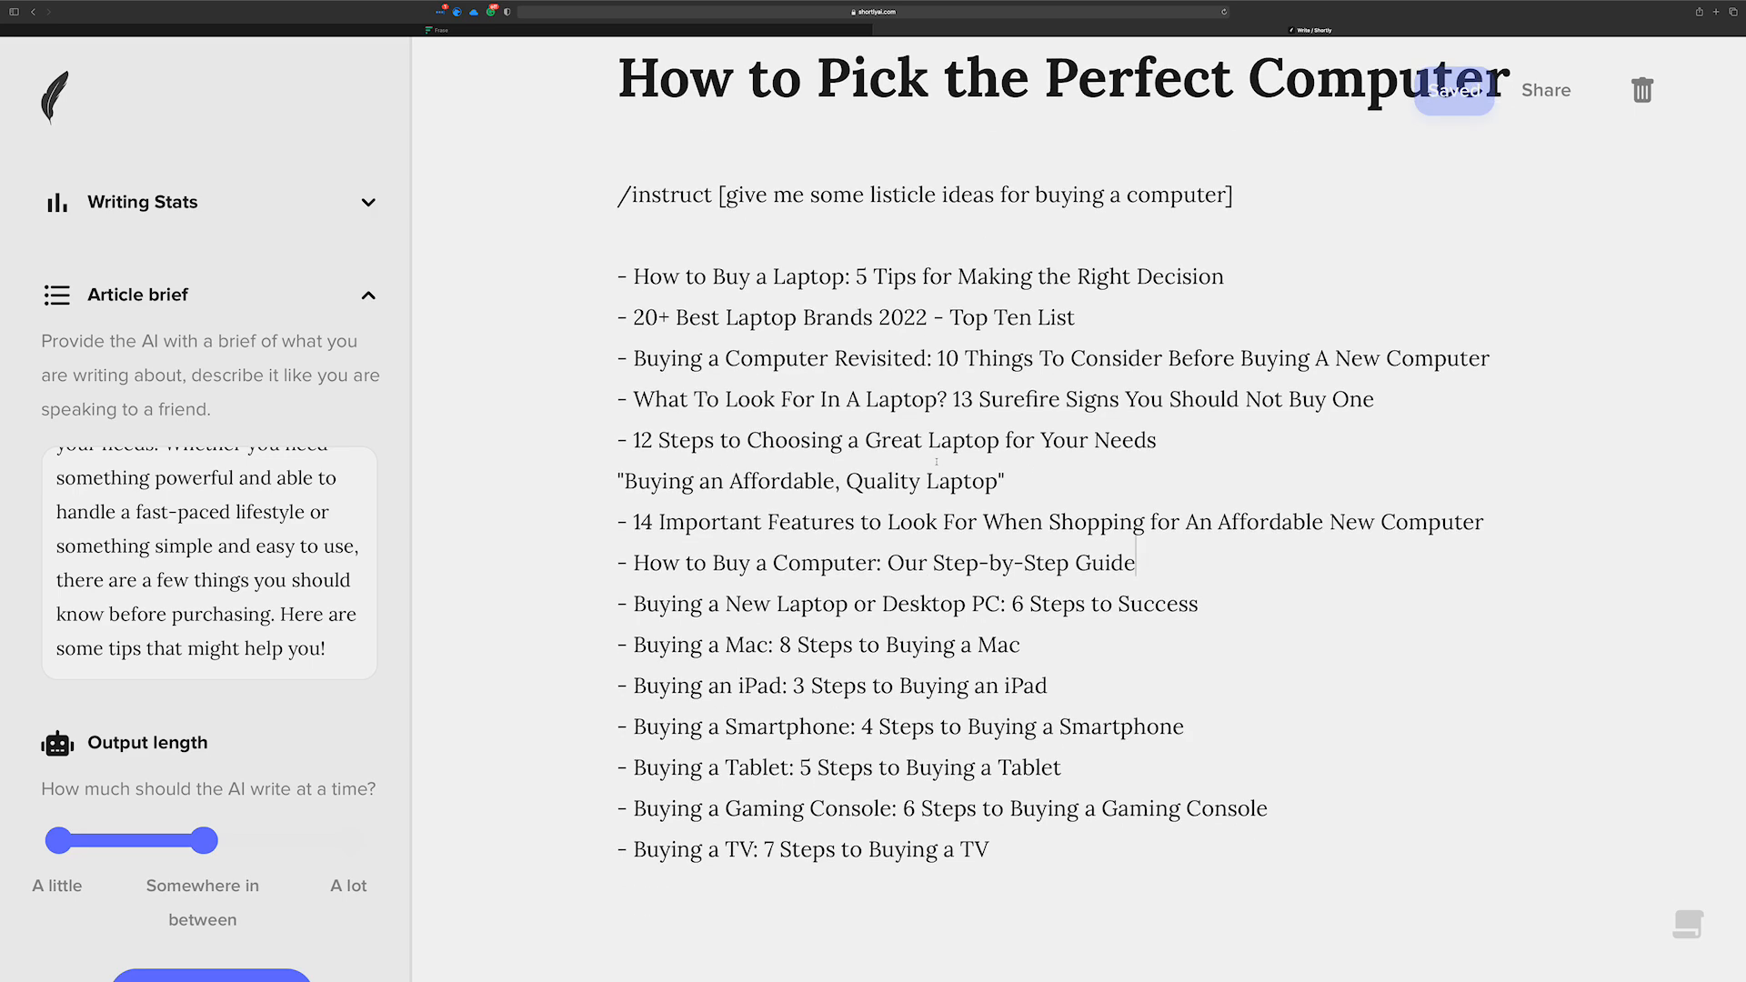
scroll(597, 488, "up", 2)
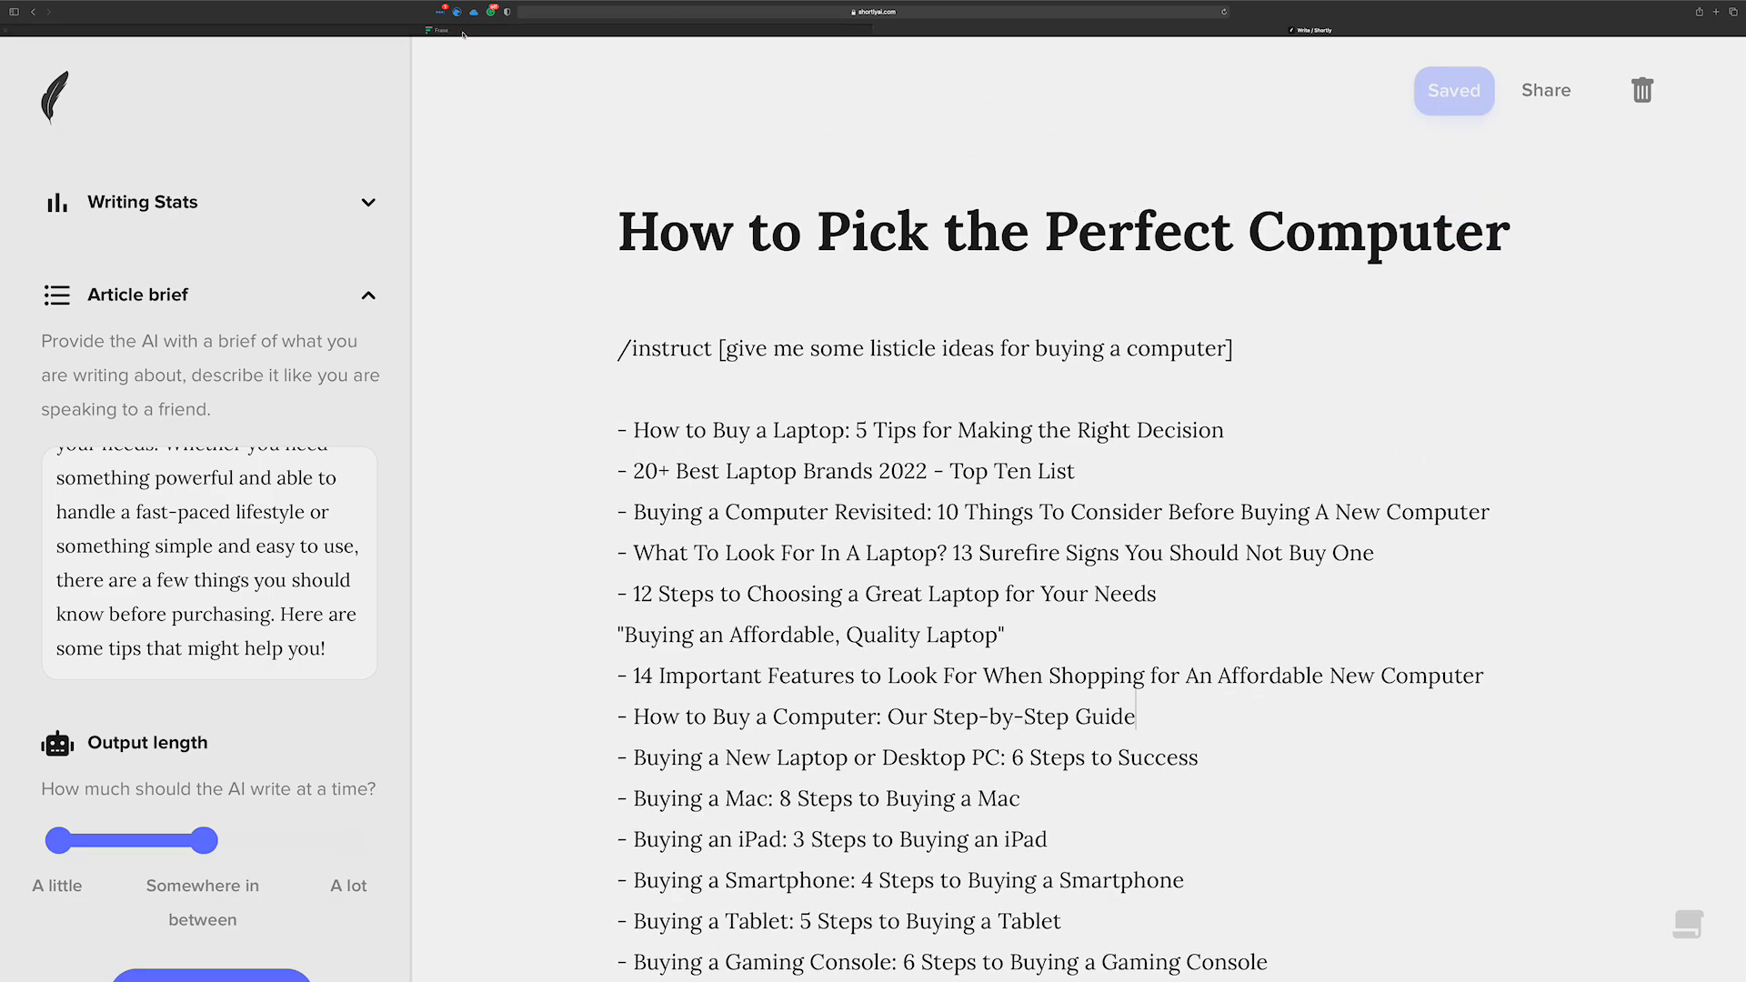
Switch to Frase, delete the generated listicle ideas, and open the Definition AI template
left_click(743, 32)
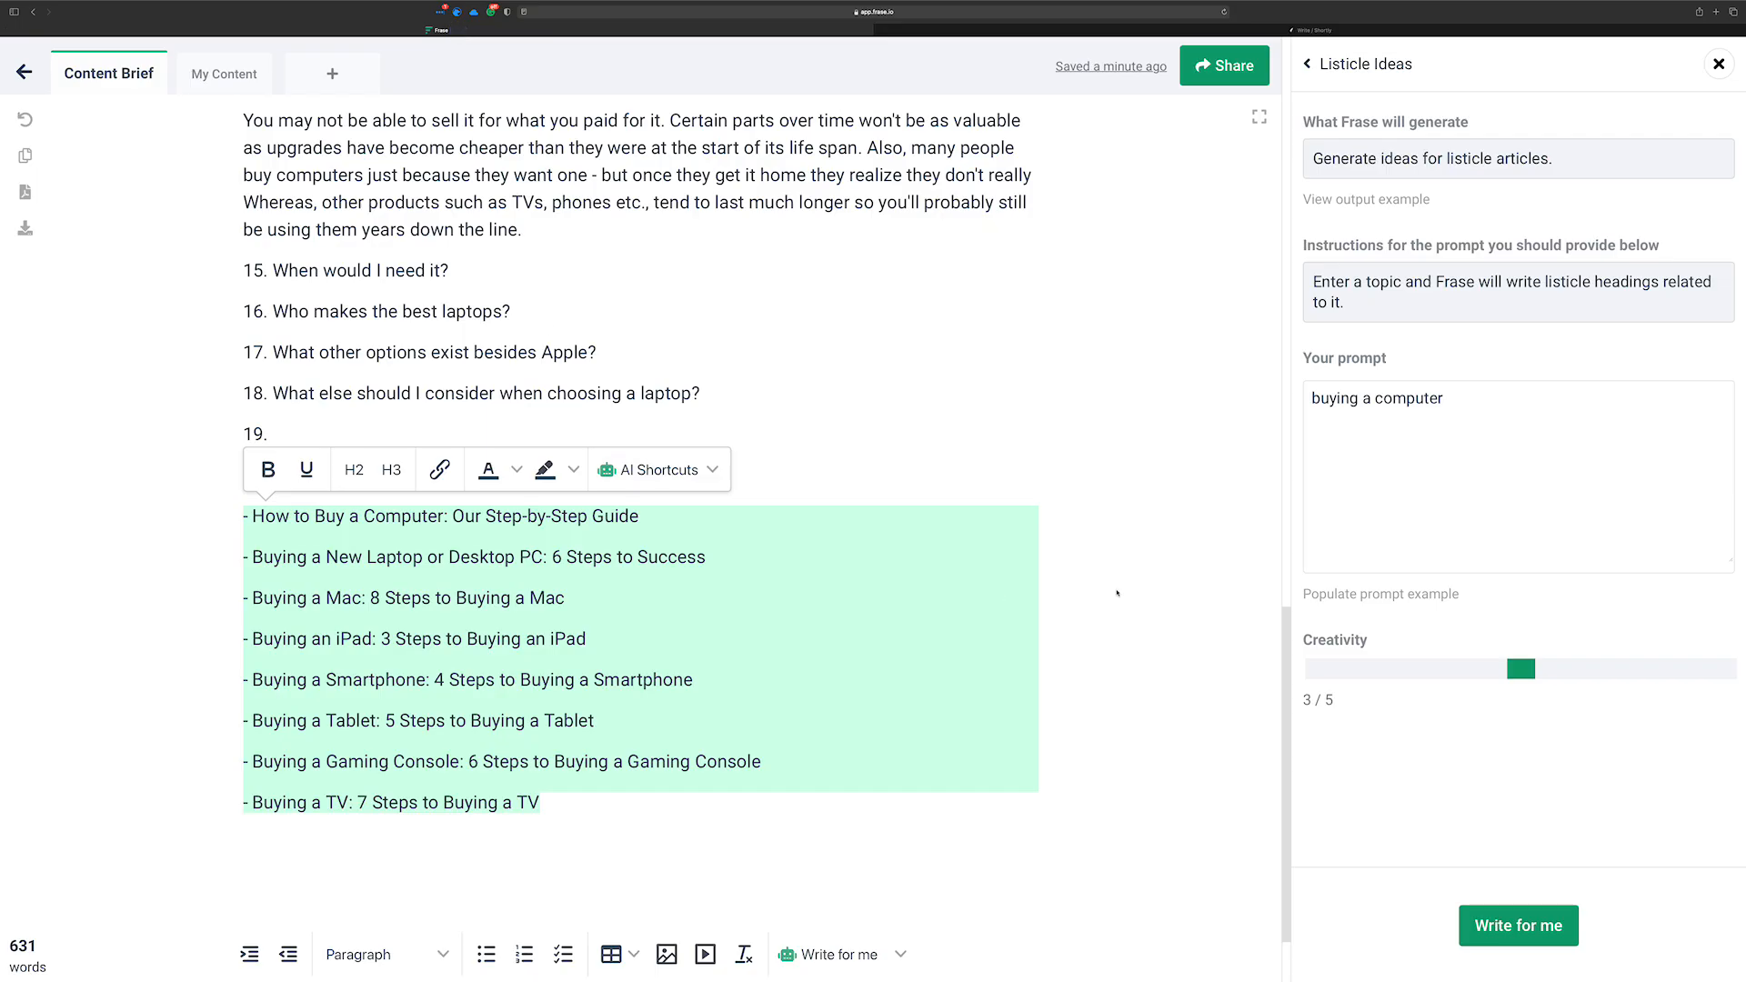
key("BackSpace")
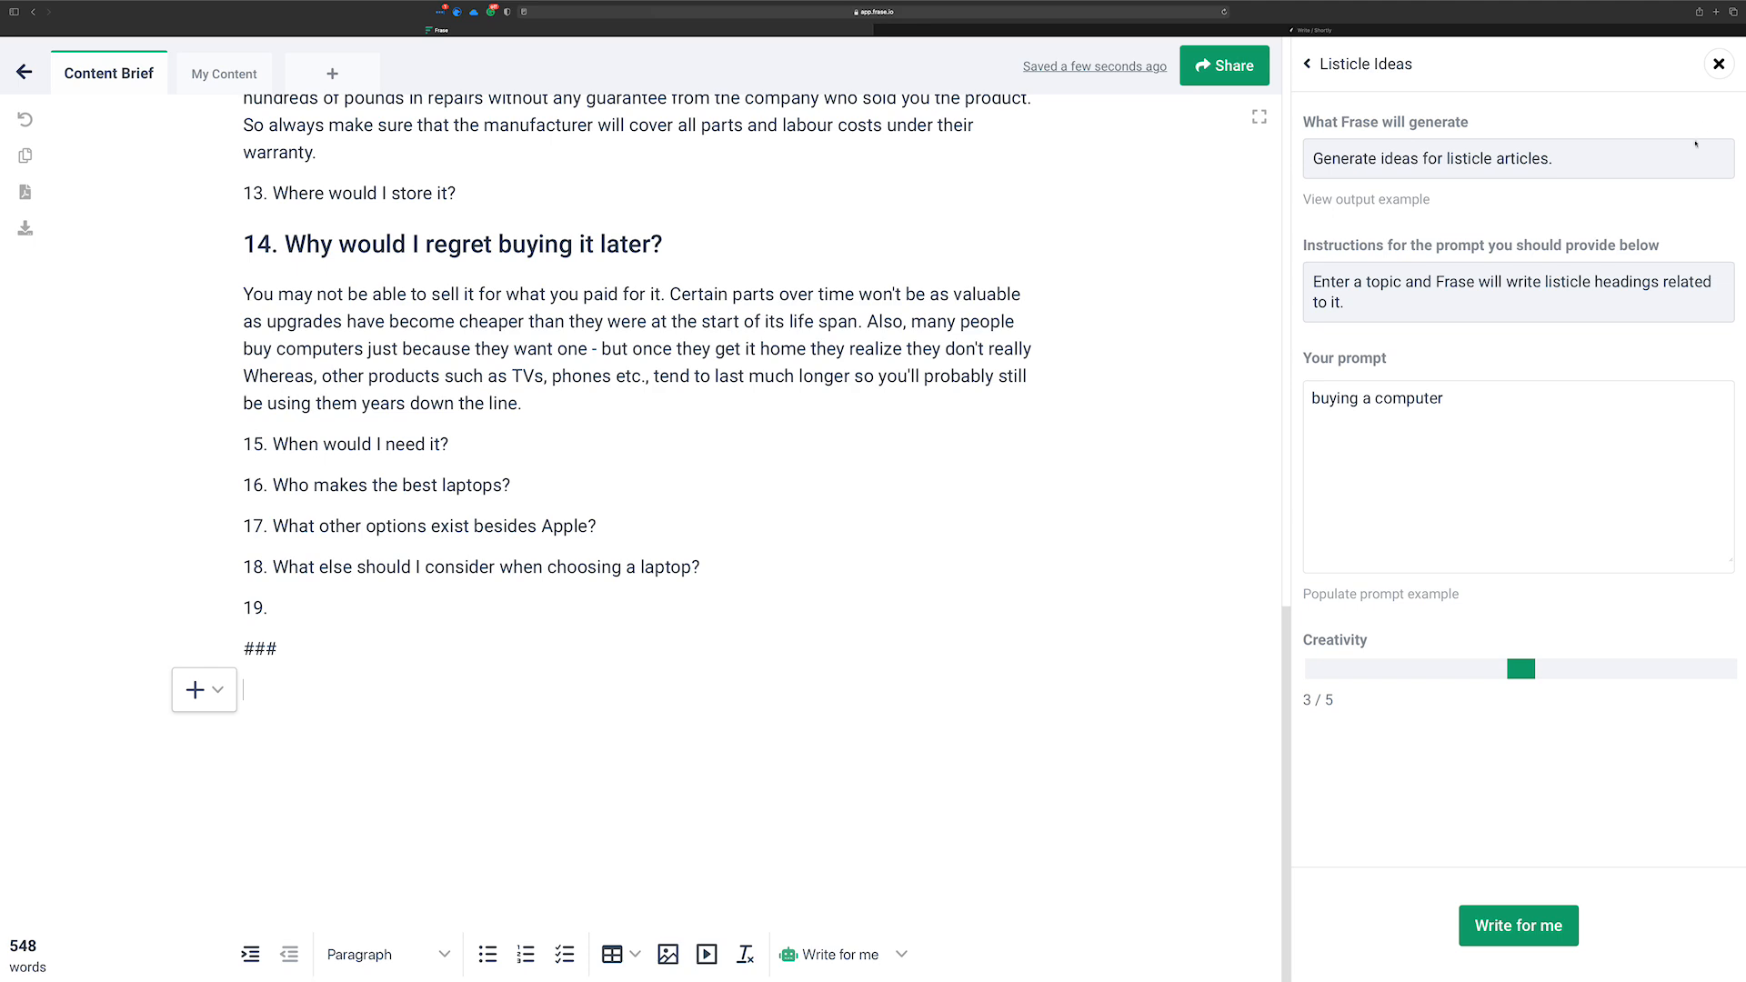
left_click(1718, 66)
left_click(901, 954)
left_click(953, 869)
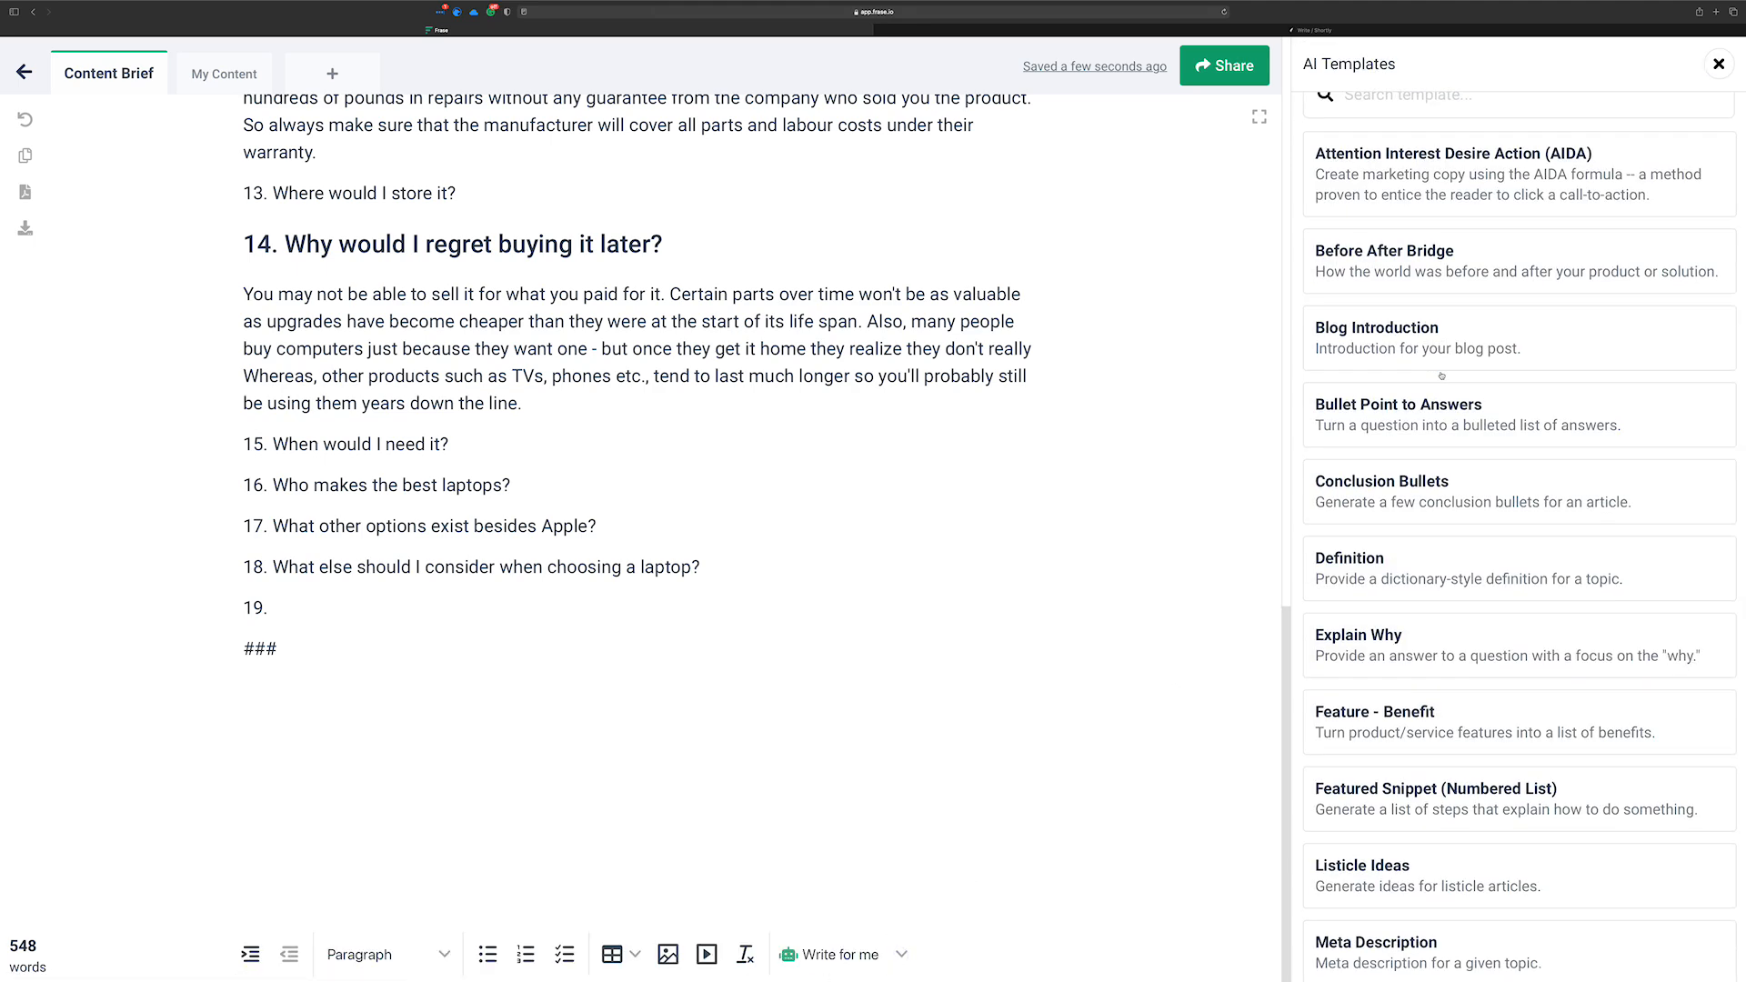
scroll(1441, 378, "down", 2)
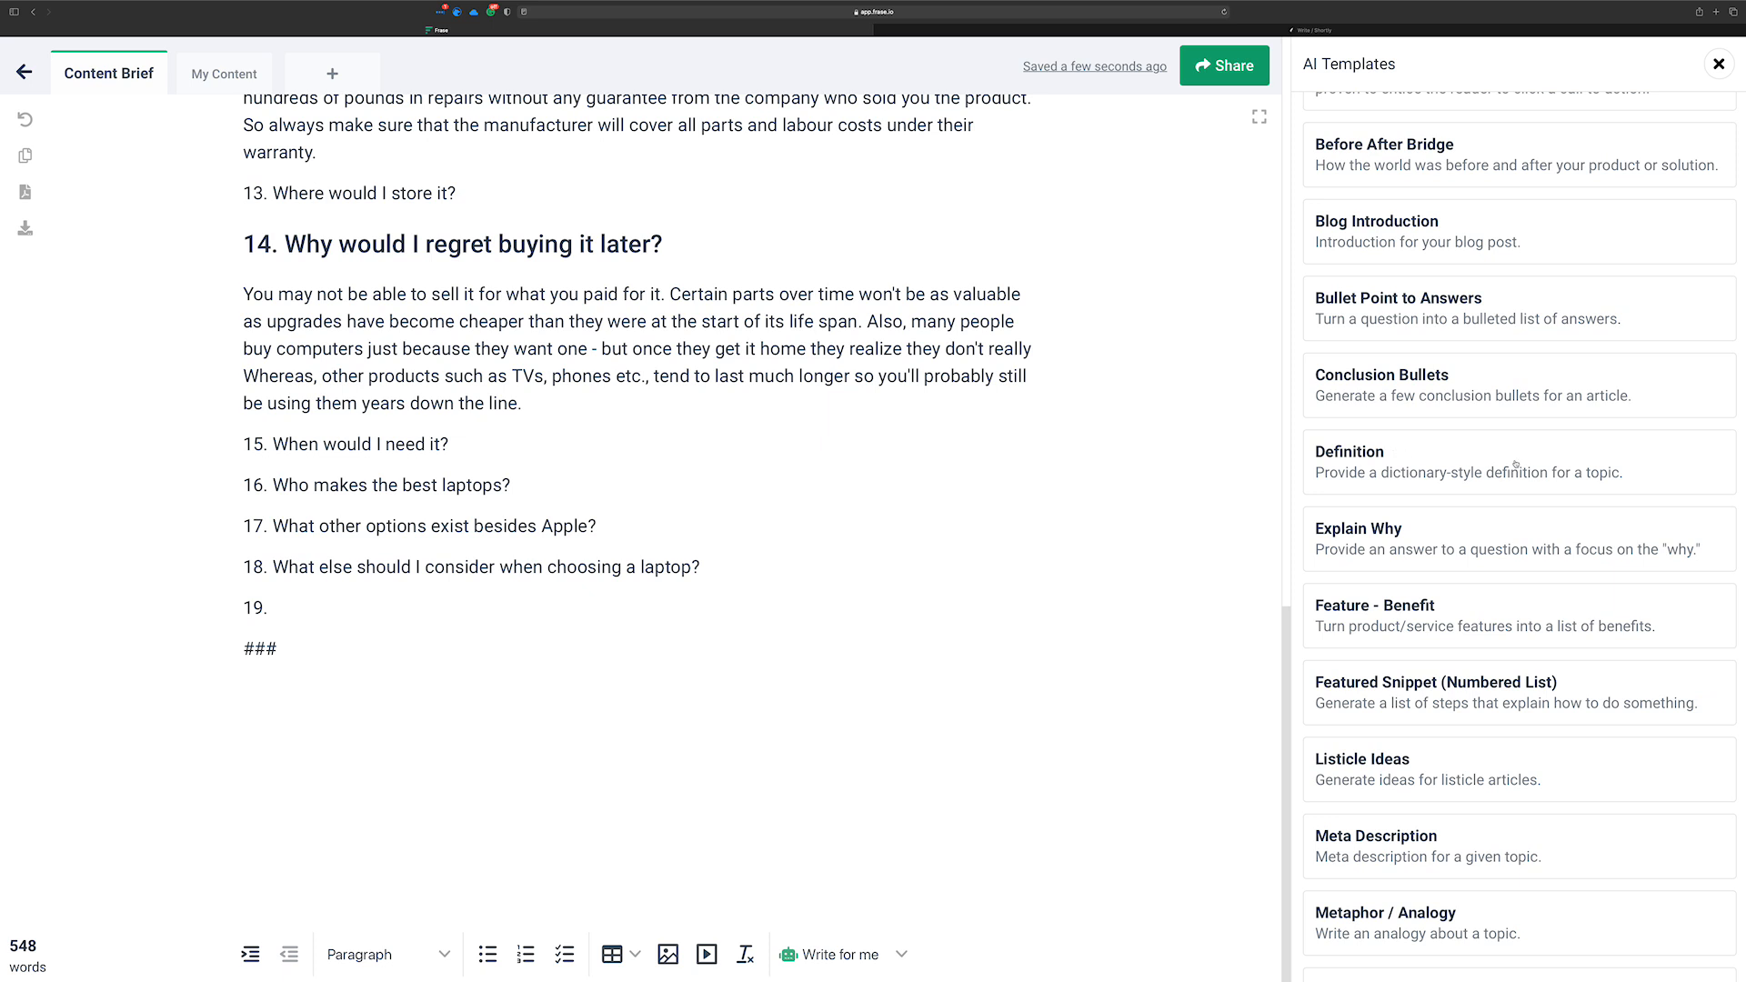
left_click(1380, 455)
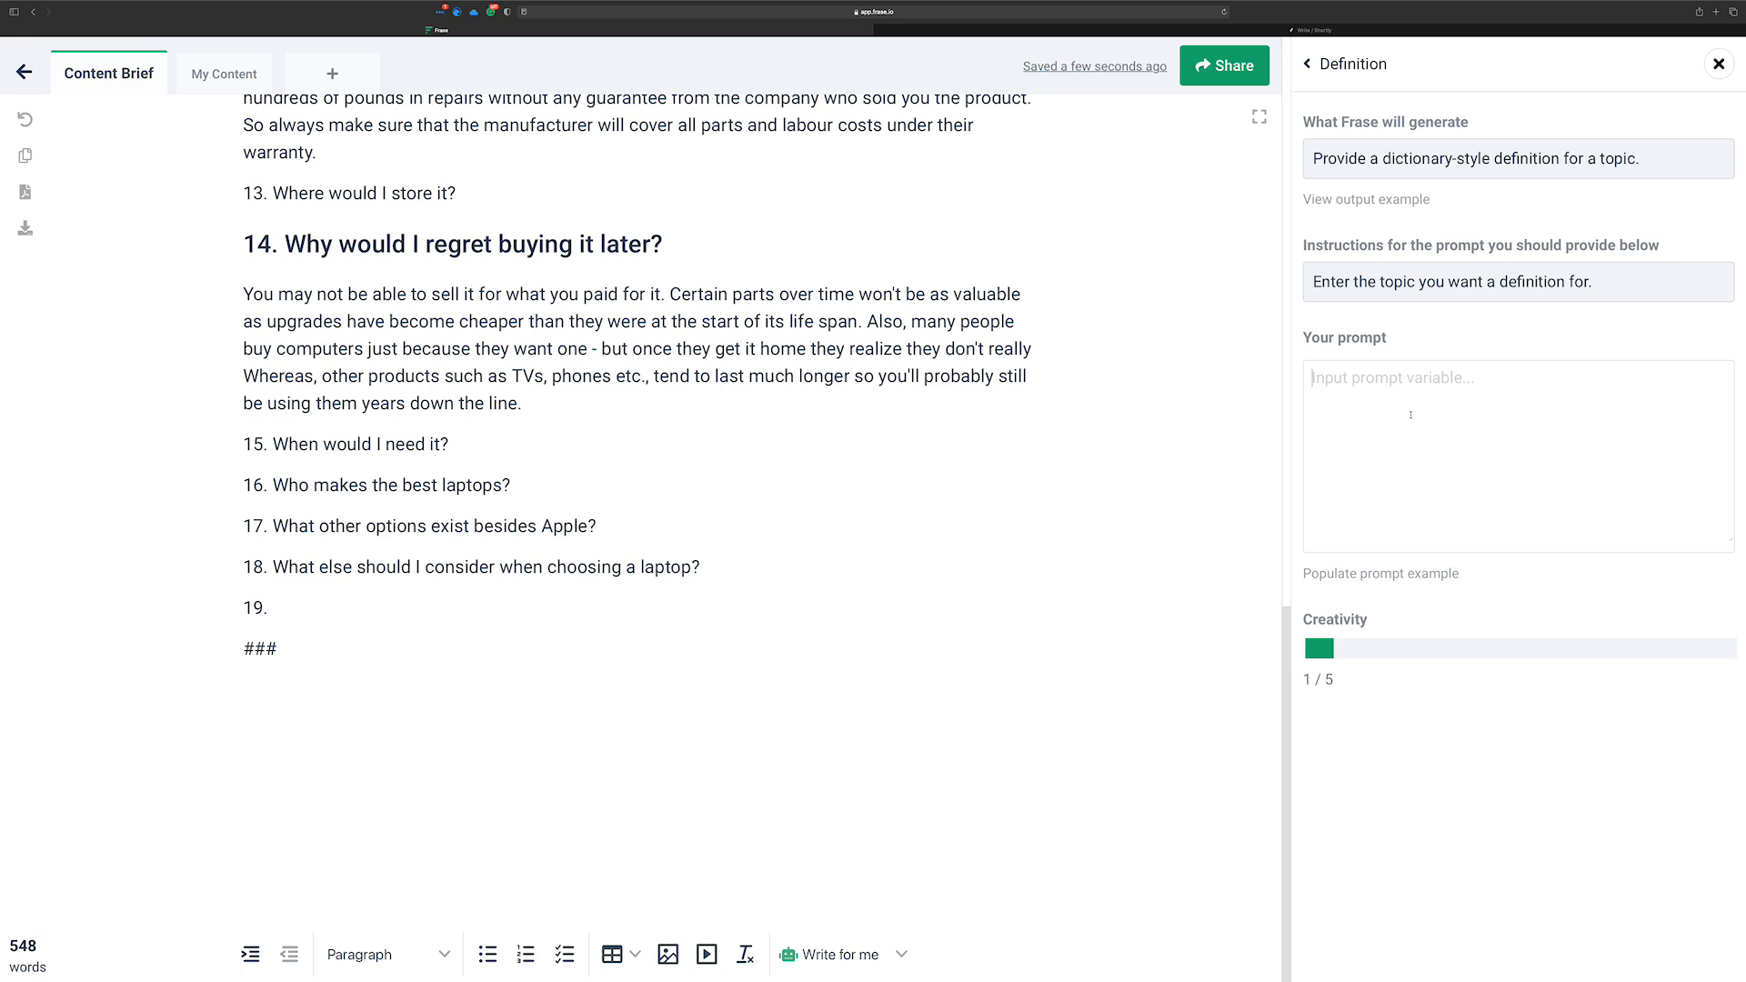
Generate a definition for the prompt "paragraph" at creativity 1 and show the template's output example
type("paragraph")
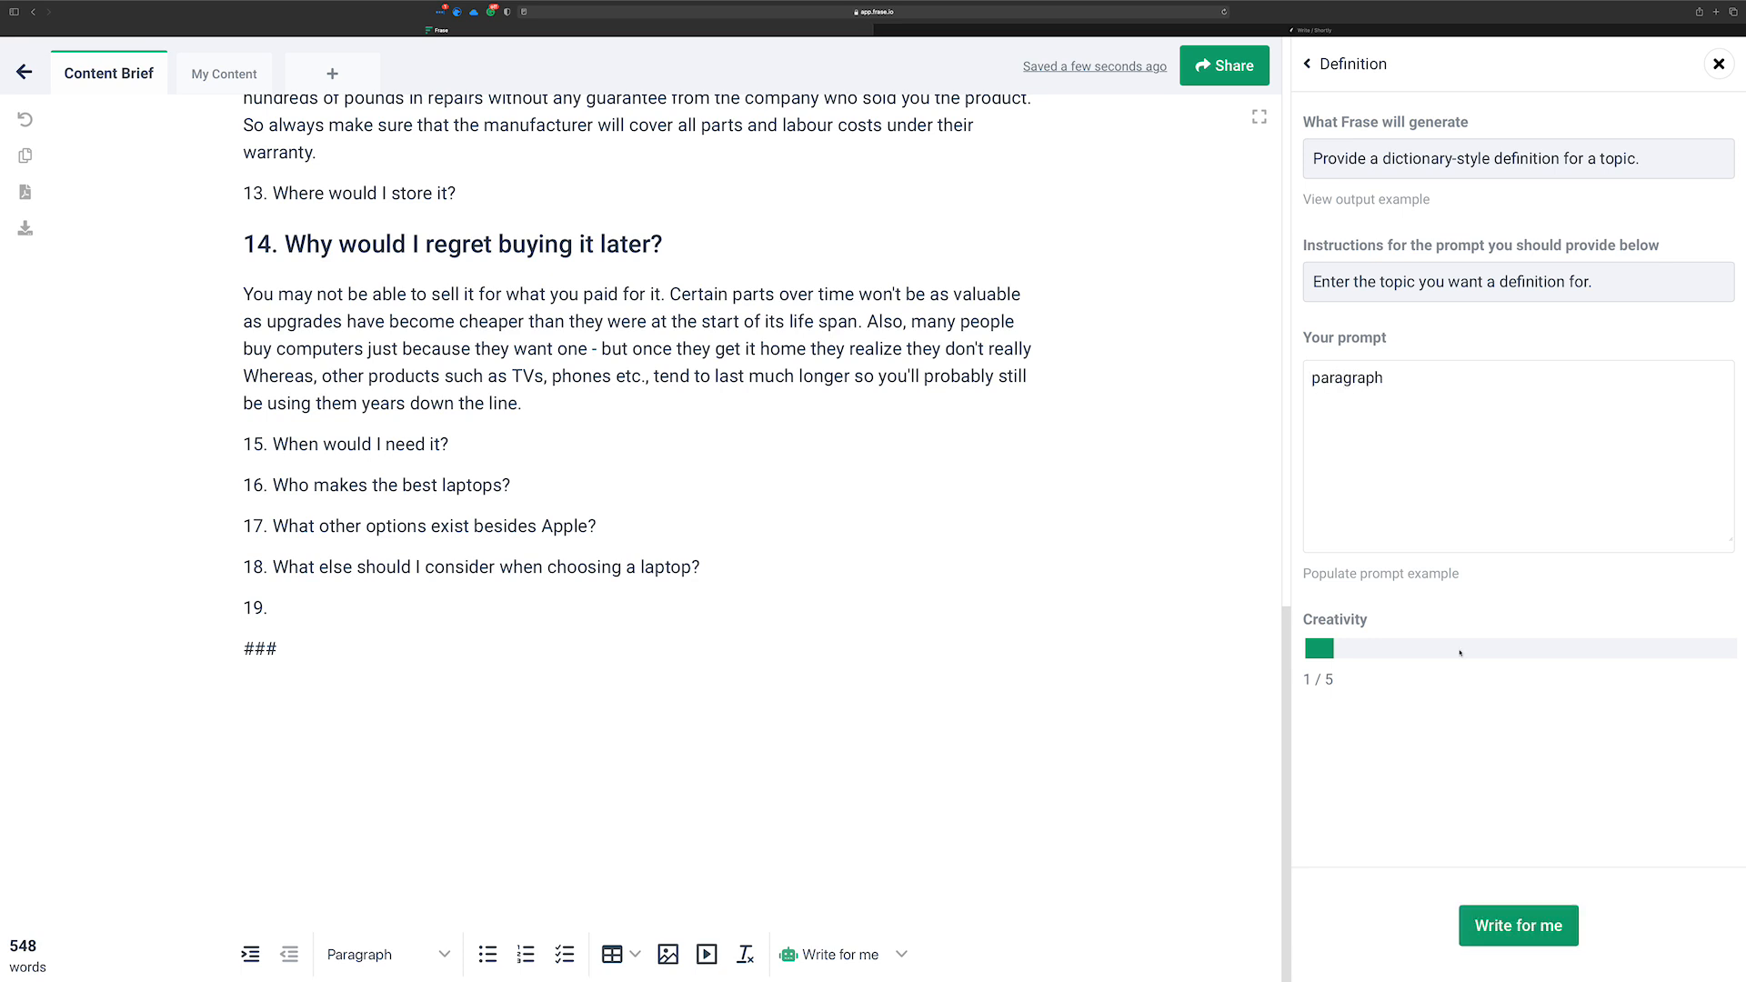
left_click(1519, 925)
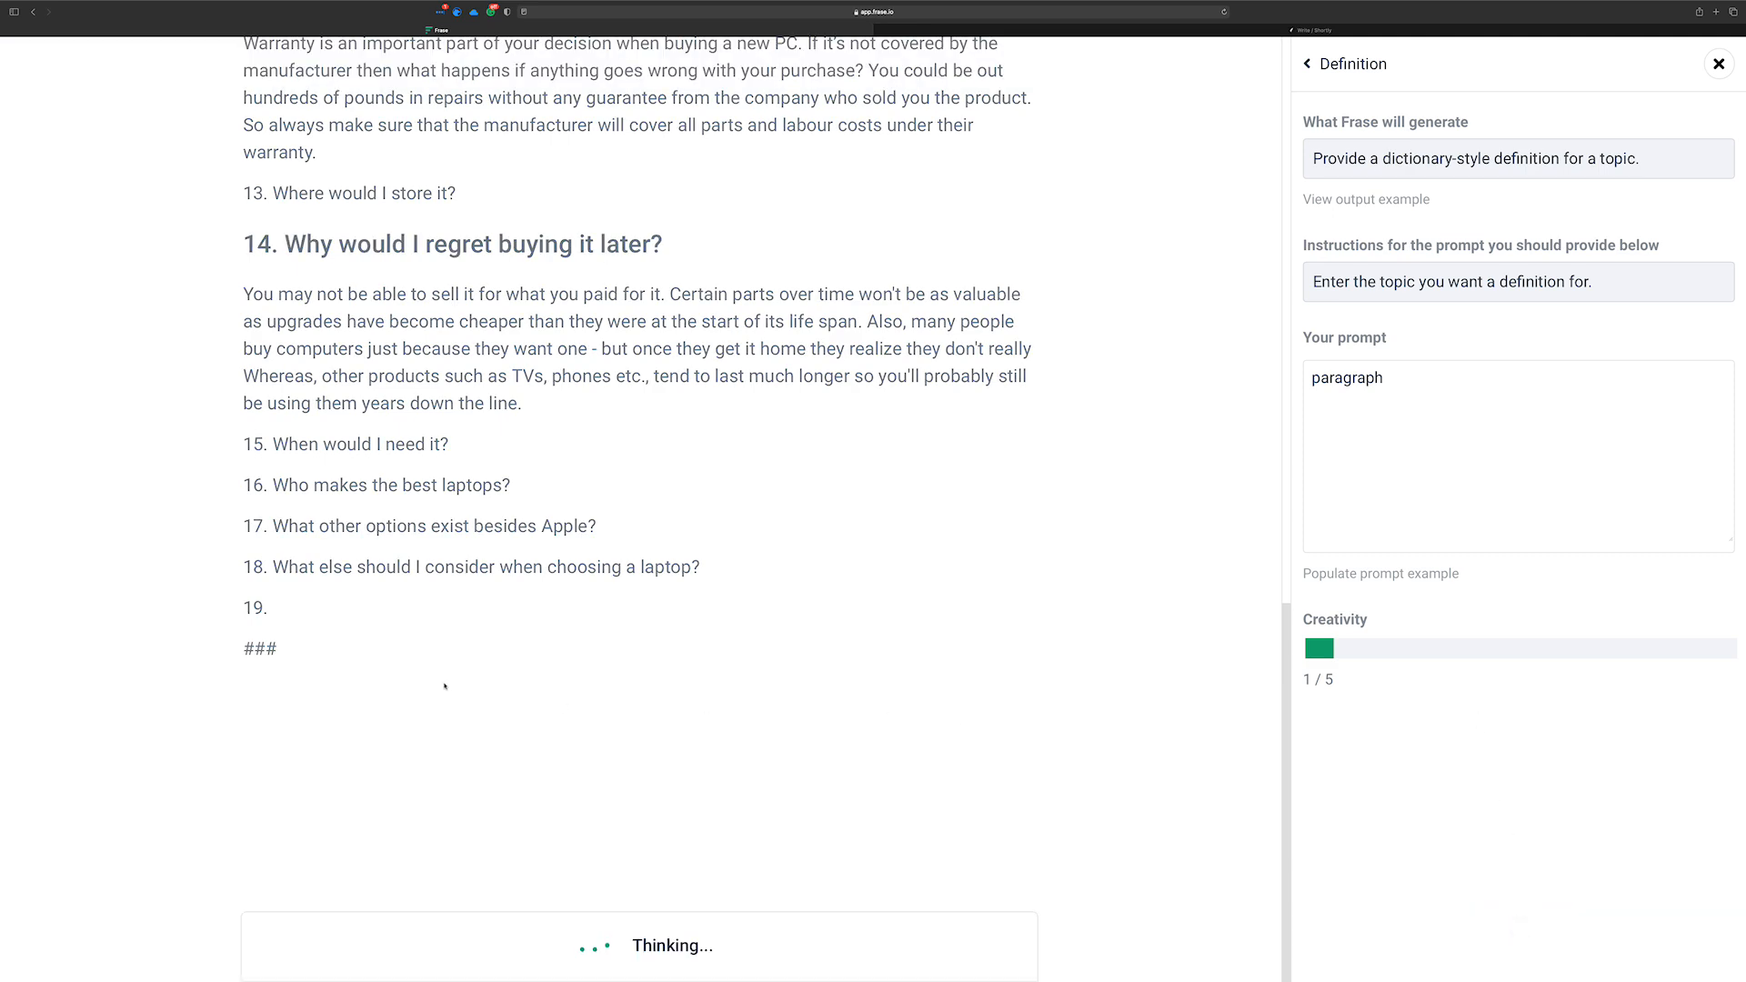
left_click(1331, 200)
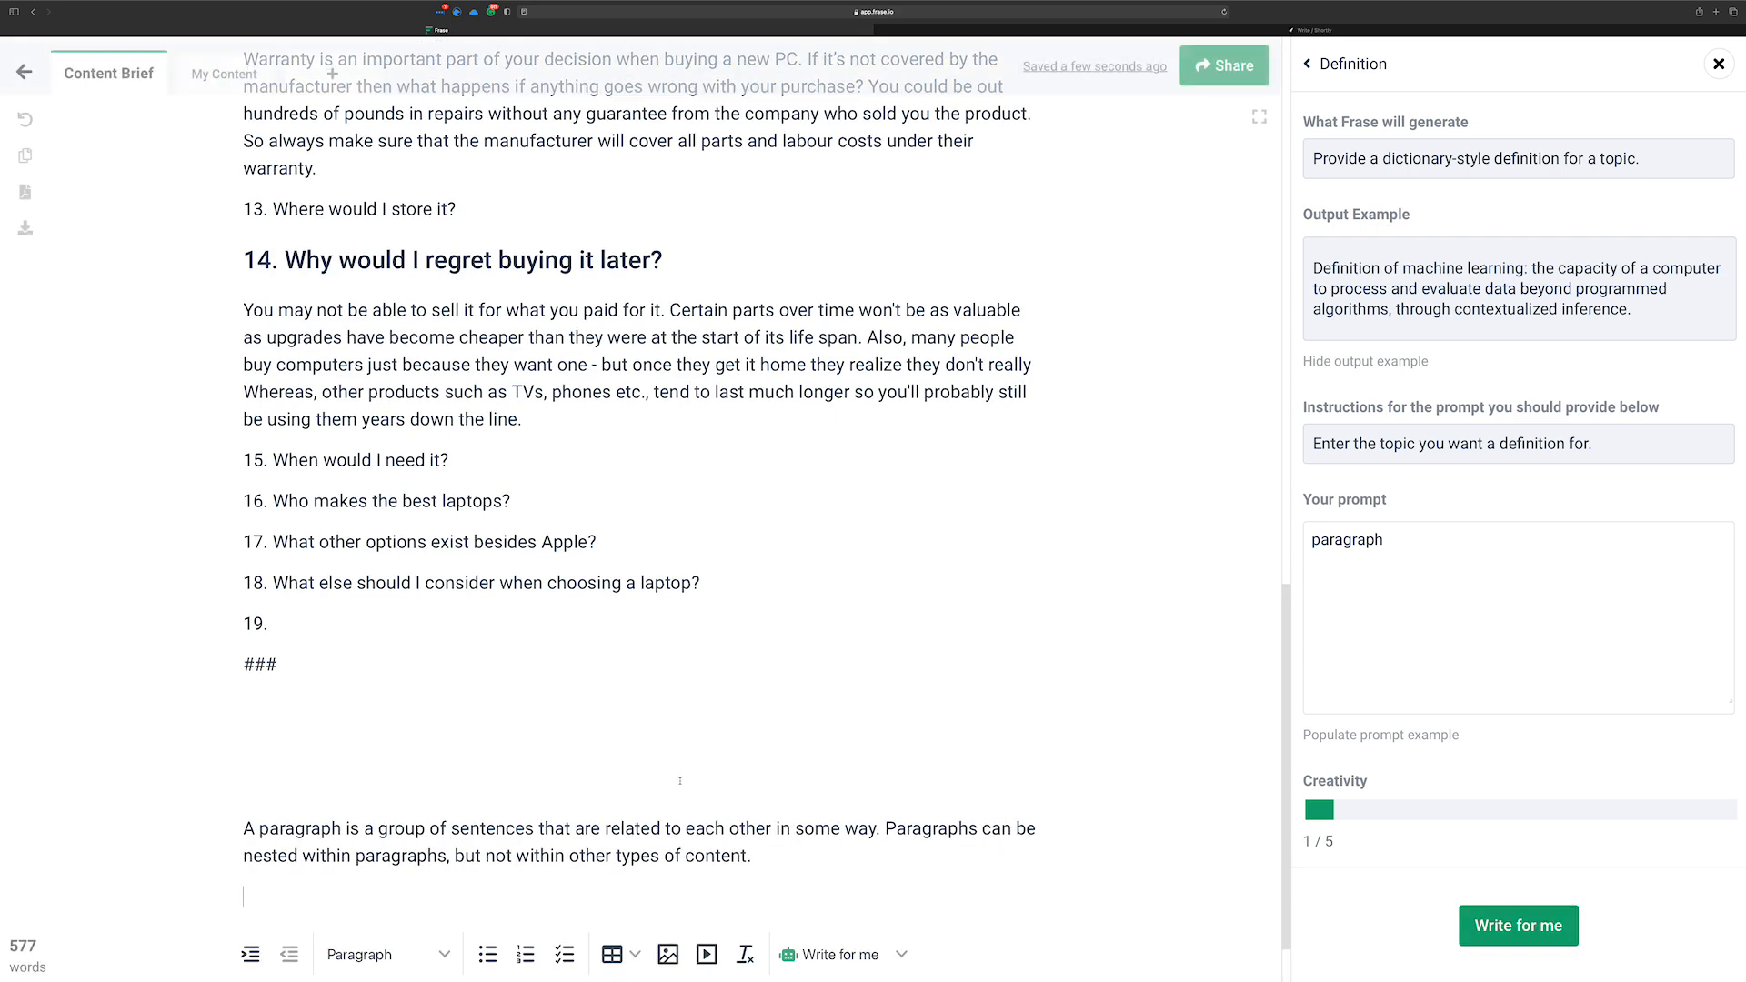
scroll(679, 781, "down", 2)
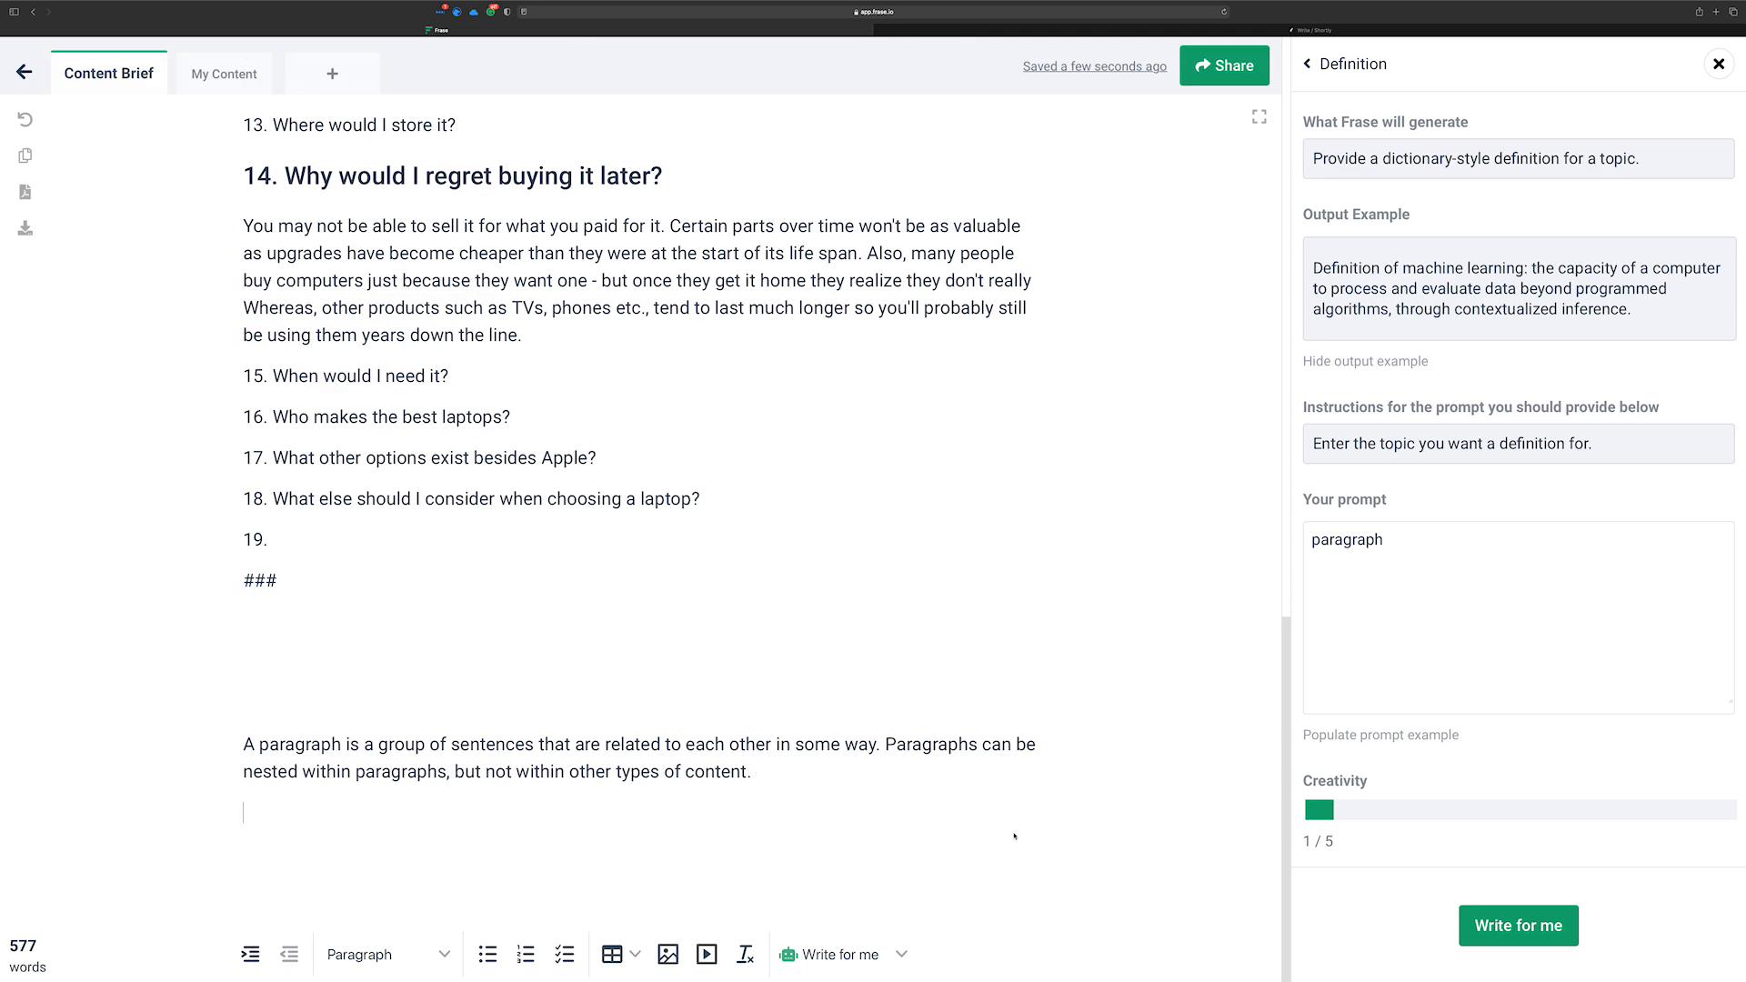
Delete the generated paragraph definition and the blank lines below the final ###
left_click_drag(844, 778, 282, 649)
key("BackSpace")
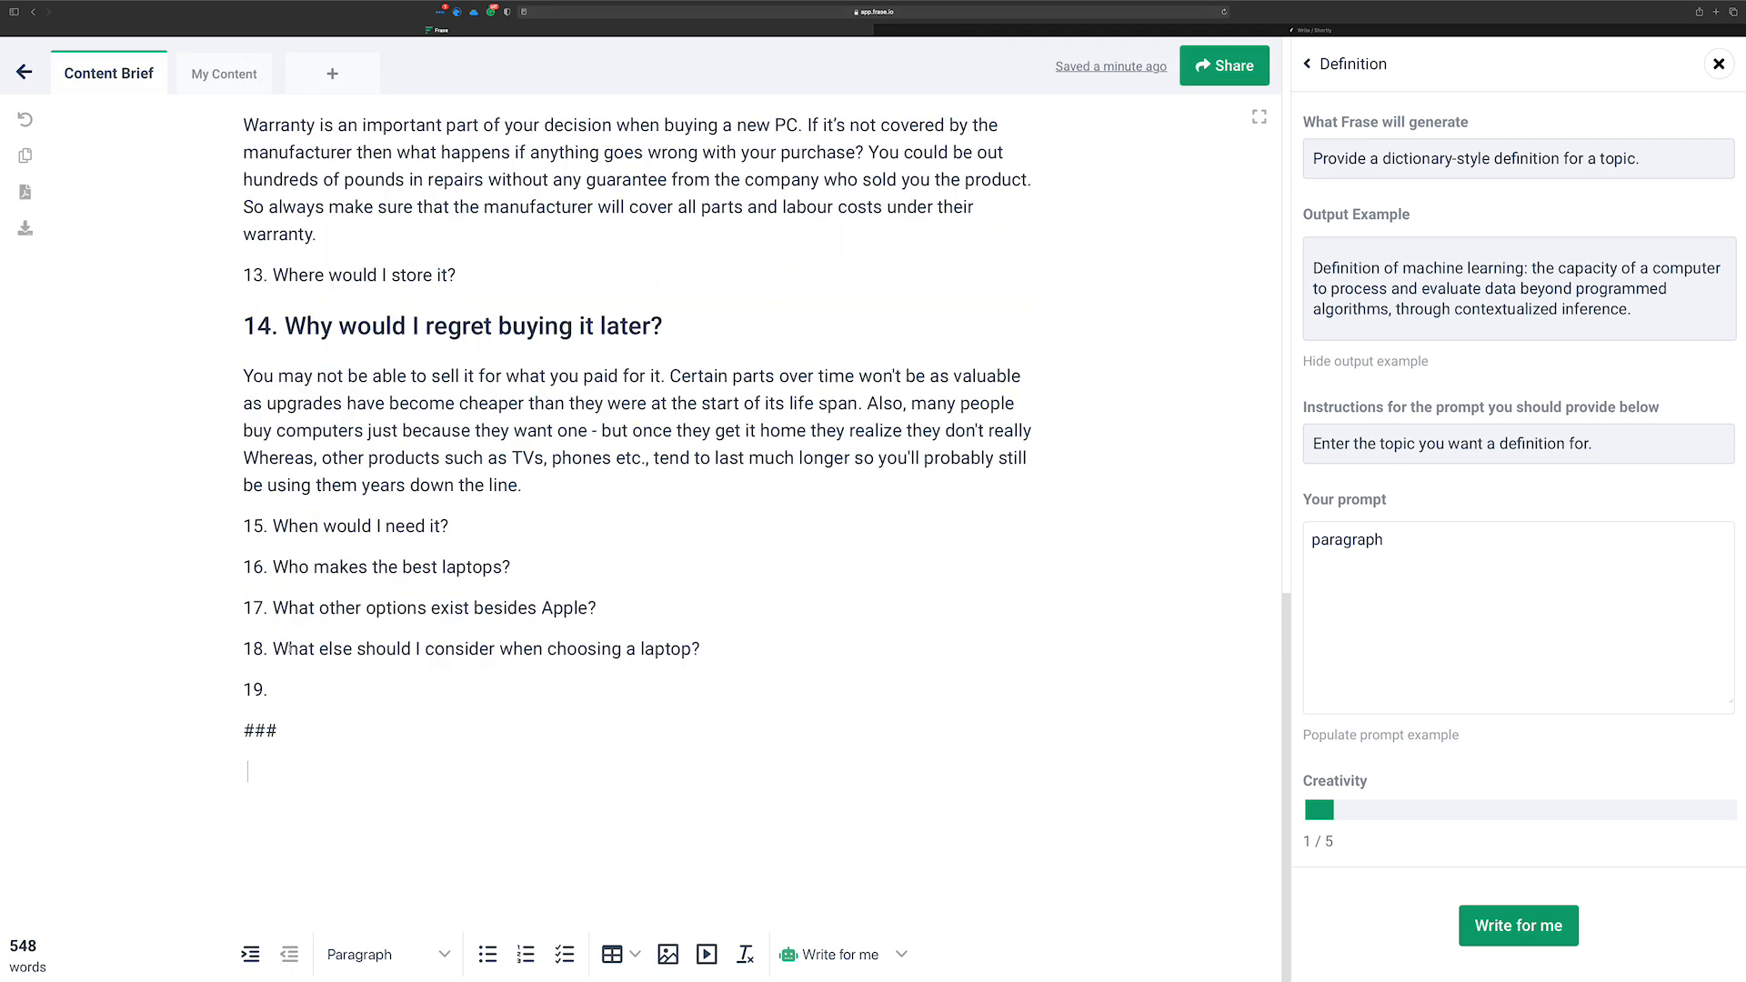
left_click(1268, 540, "shift")
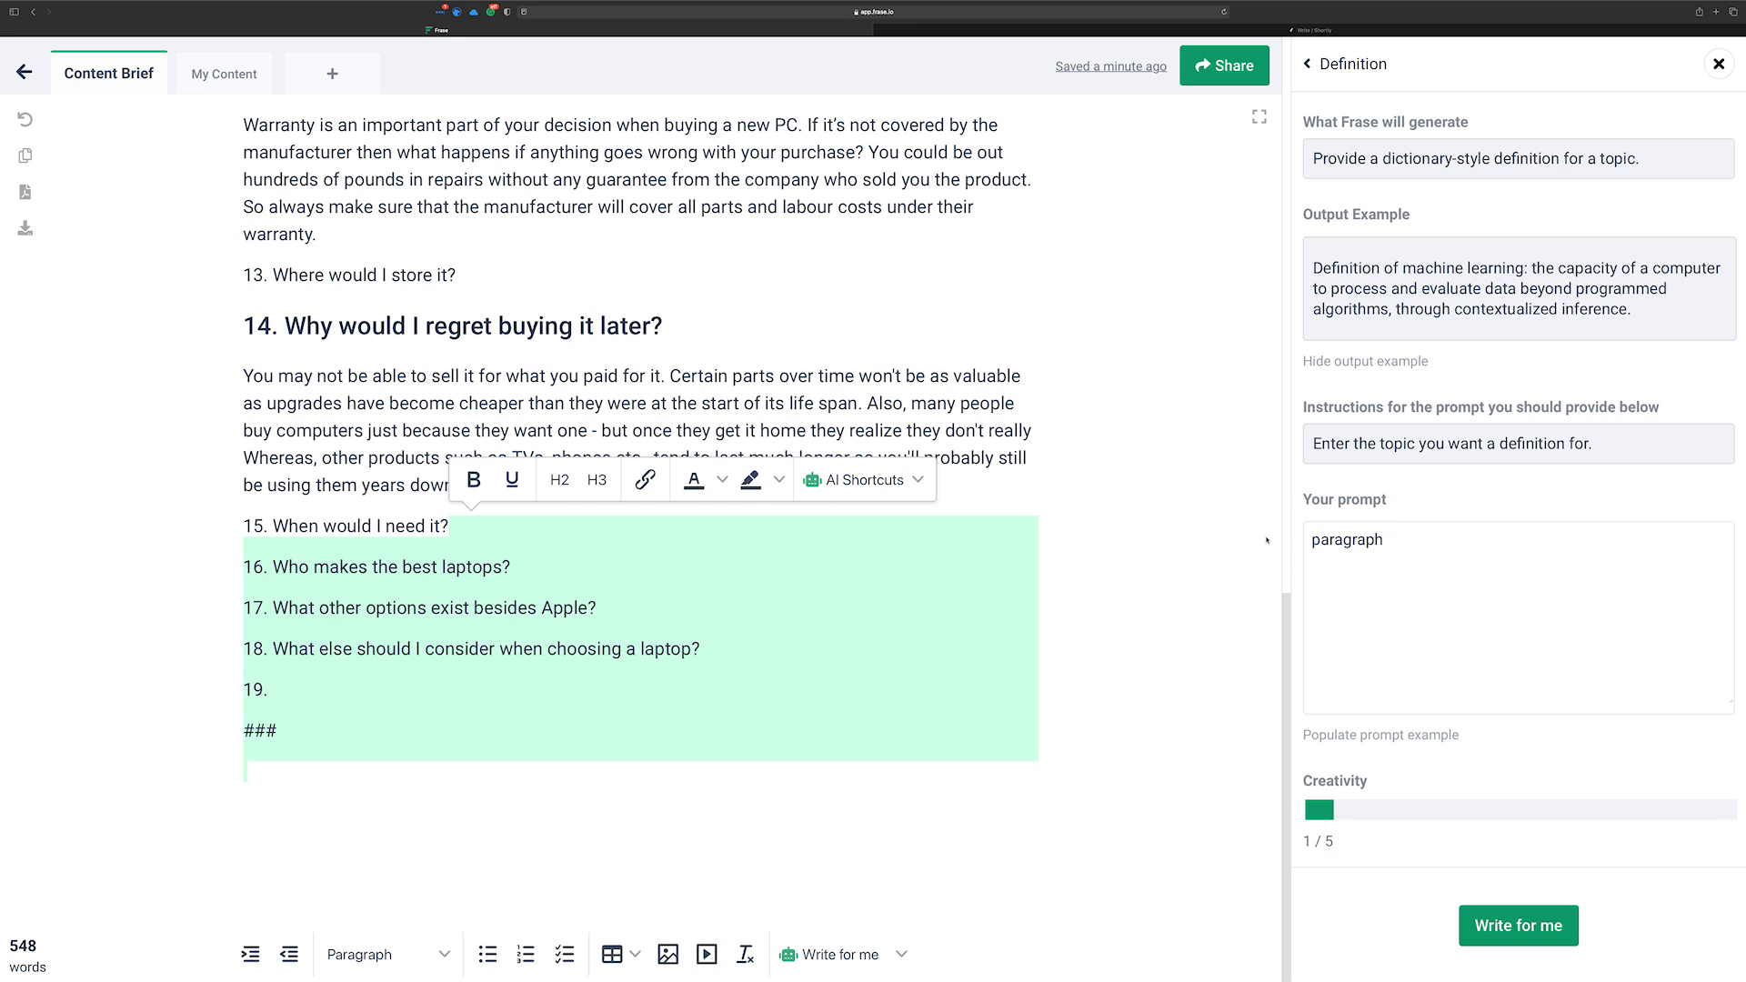
Change the prompt to "sushi" and generate its definition
left_click(1415, 537)
double_click(1390, 541)
type("siushi")
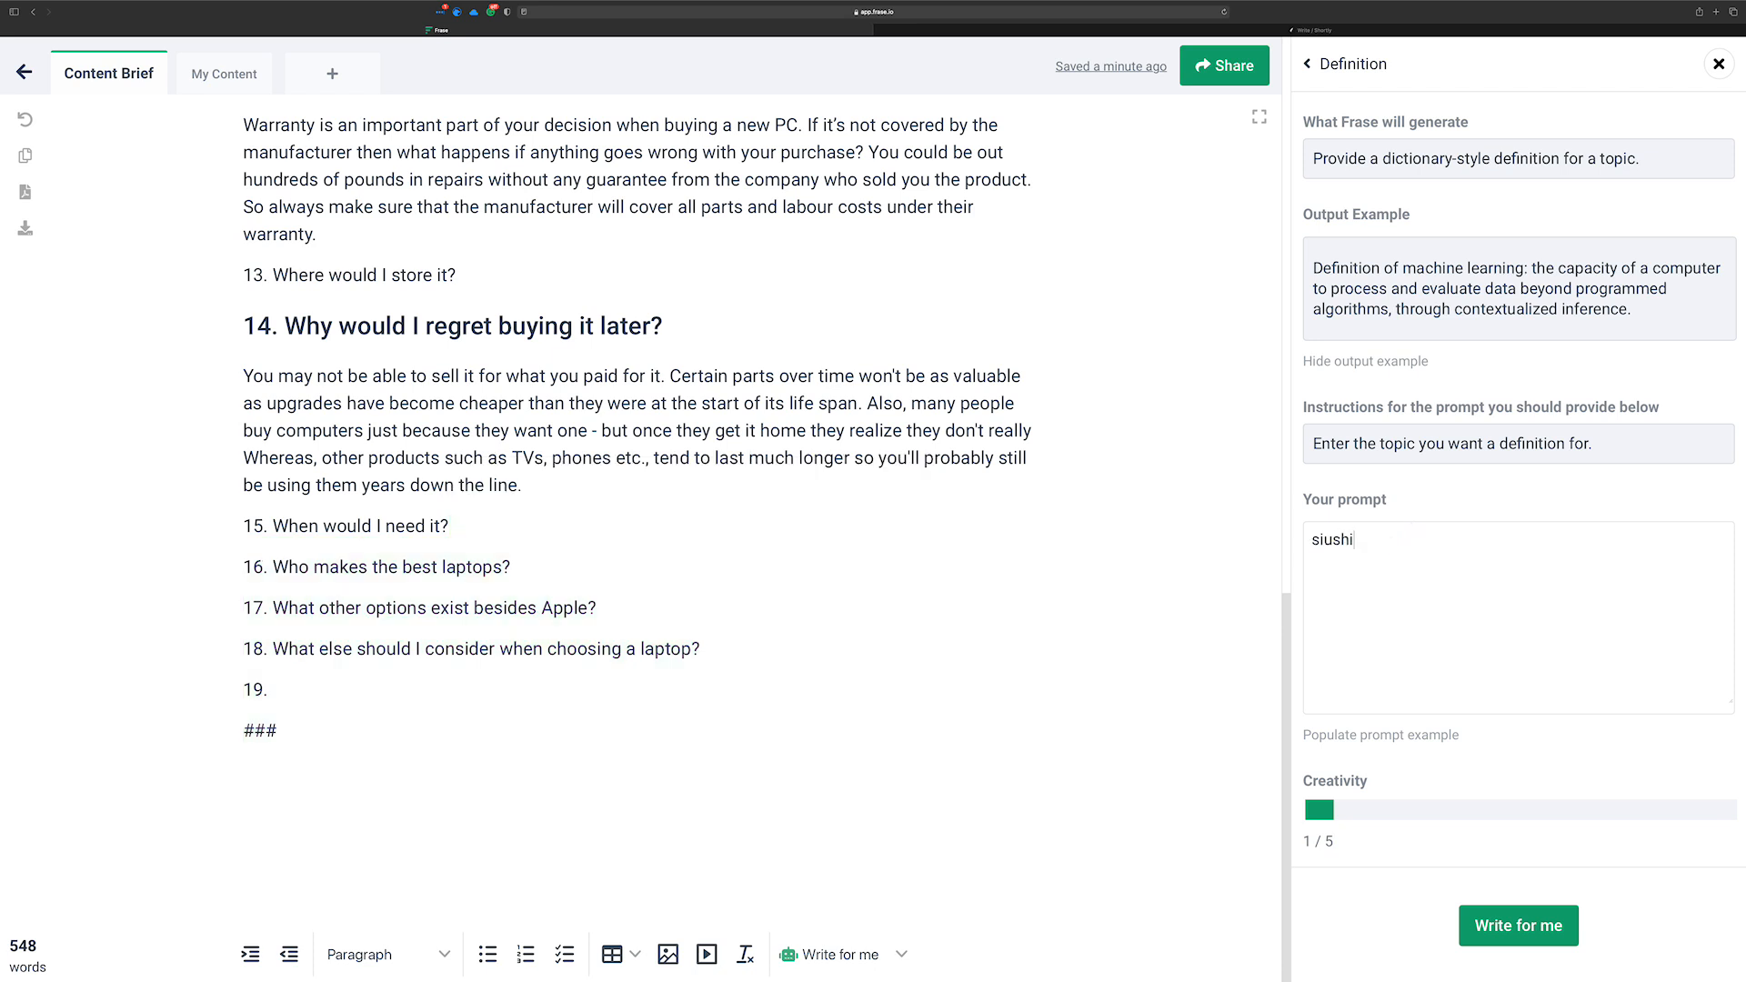
key("BackSpace")
key("BackSpace")
key("BackSpace")
key("BackSpace")
type("ushi")
left_click(1537, 920)
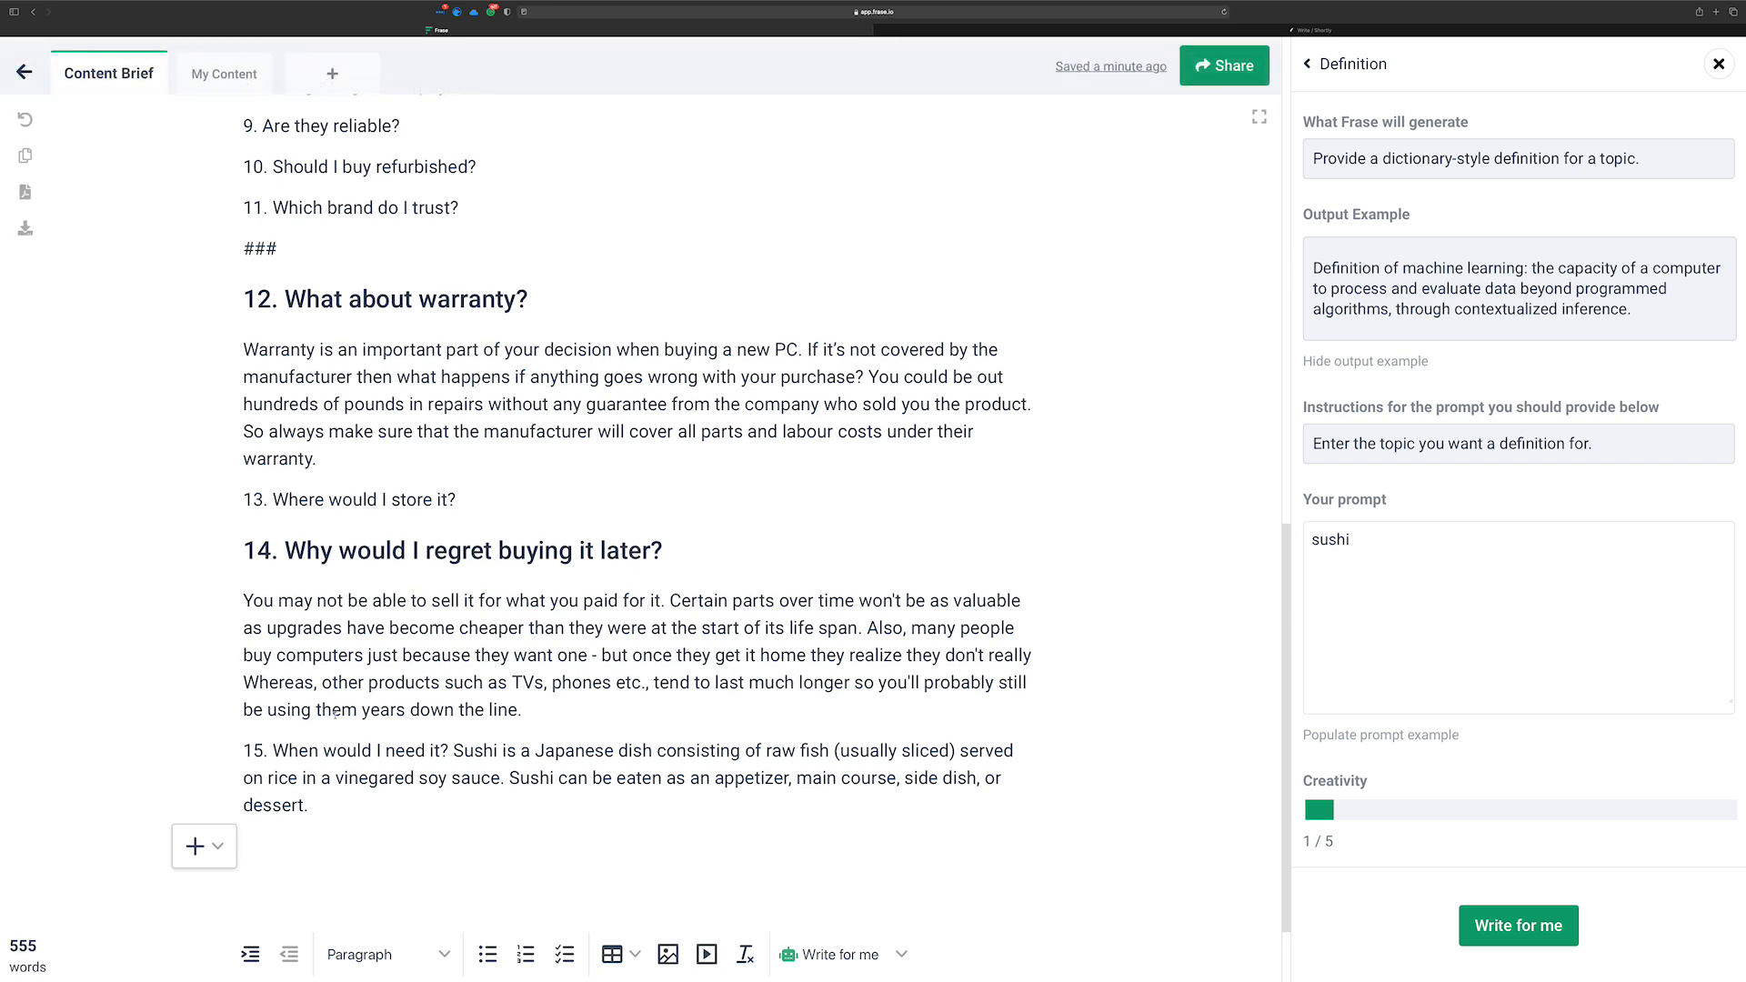
Delete the sushi definition after question 15 and add a ### separator on a new line
key("super+z")
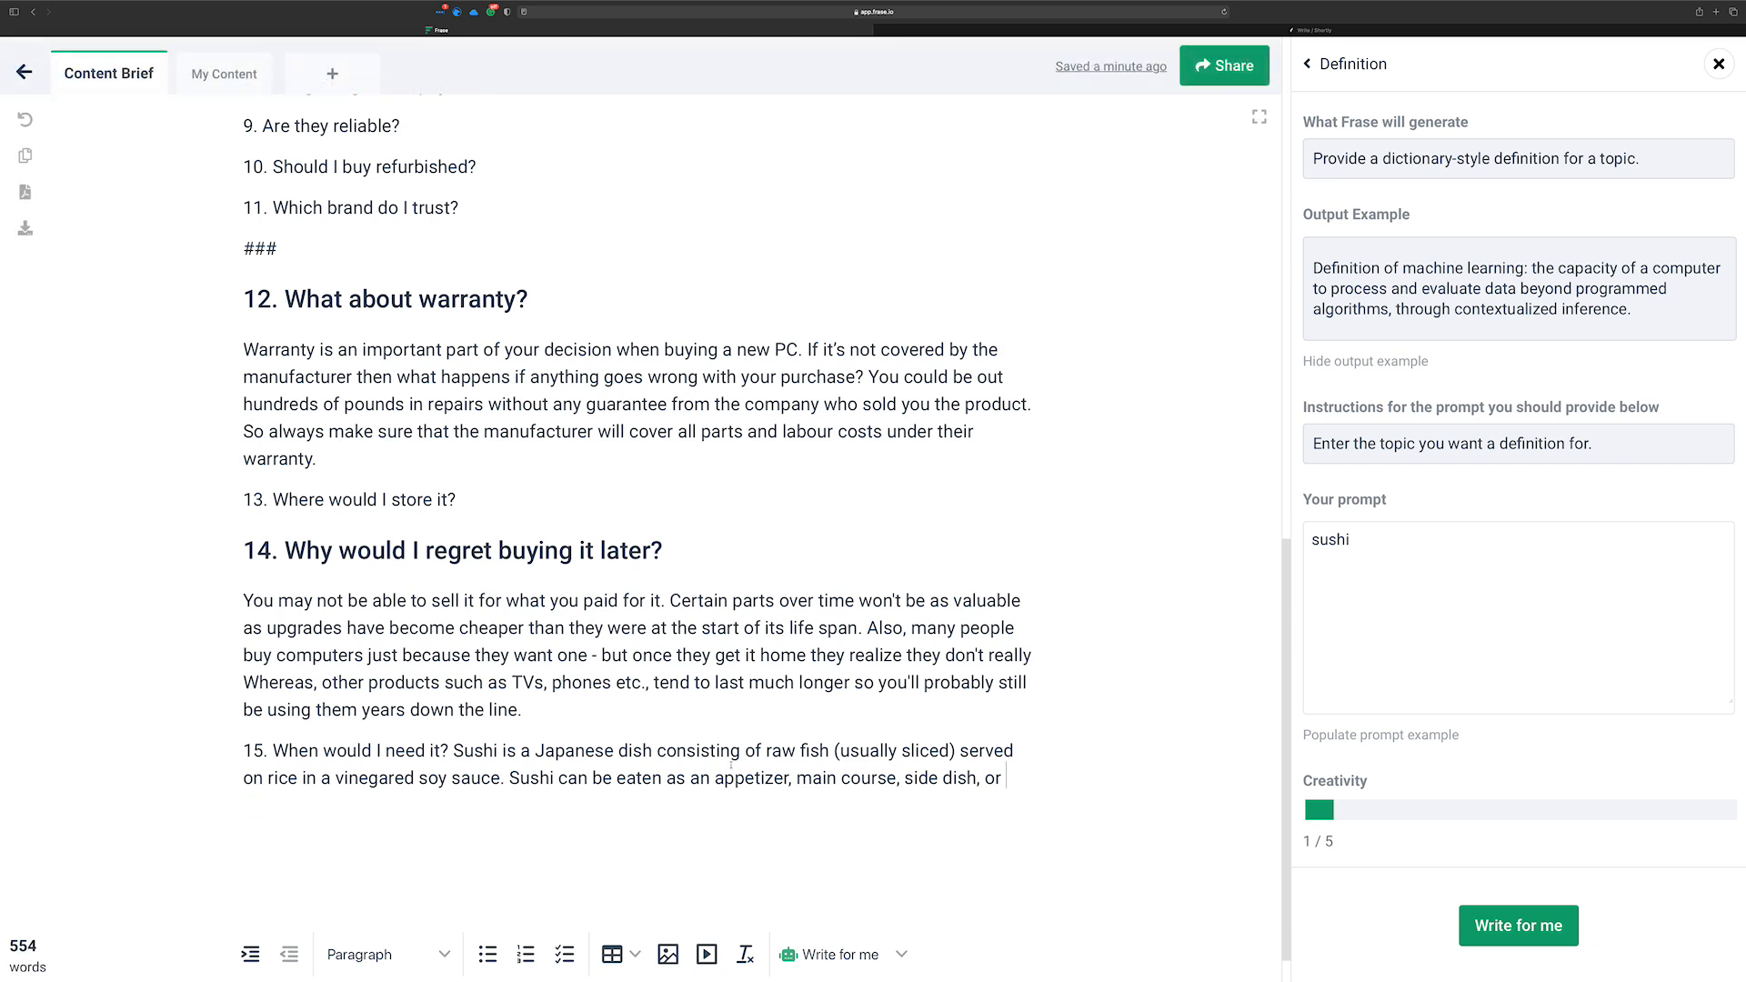
left_click_drag(1010, 764, 453, 751)
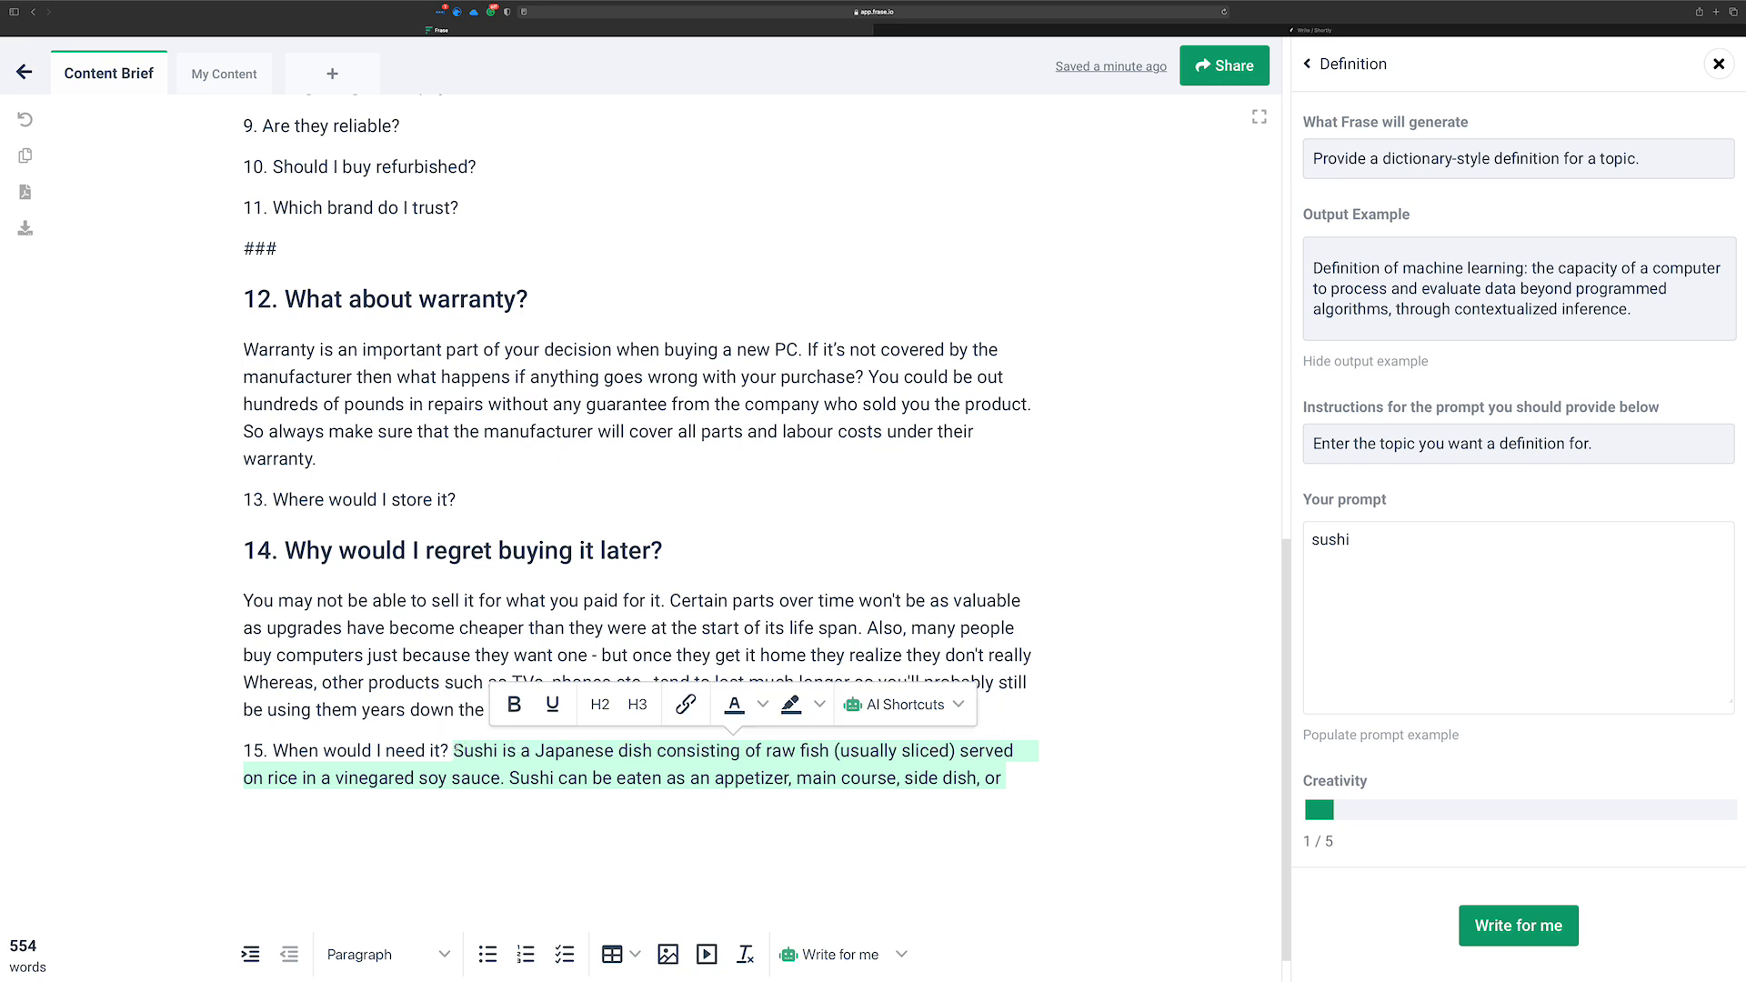
key("BackSpace")
key("Return")
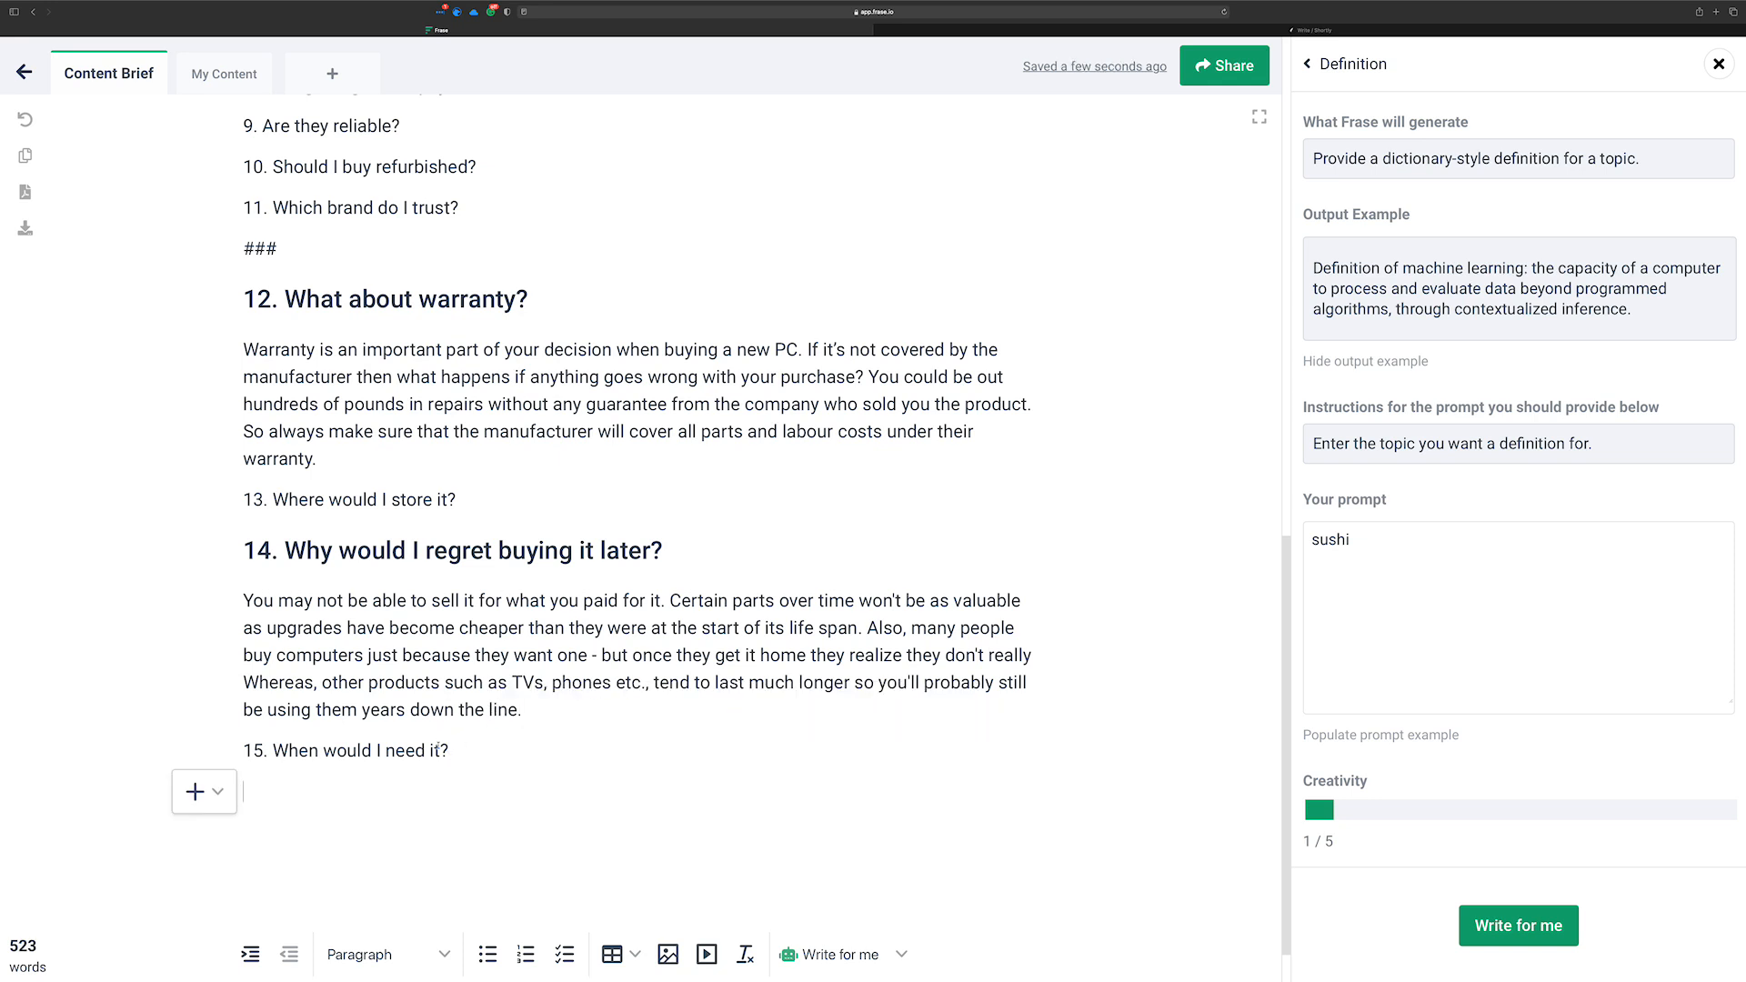
type("###")
key("Return")
Generate the sushi definition again below the ### separator and highlight the word "dessert" in it
left_click(1519, 925)
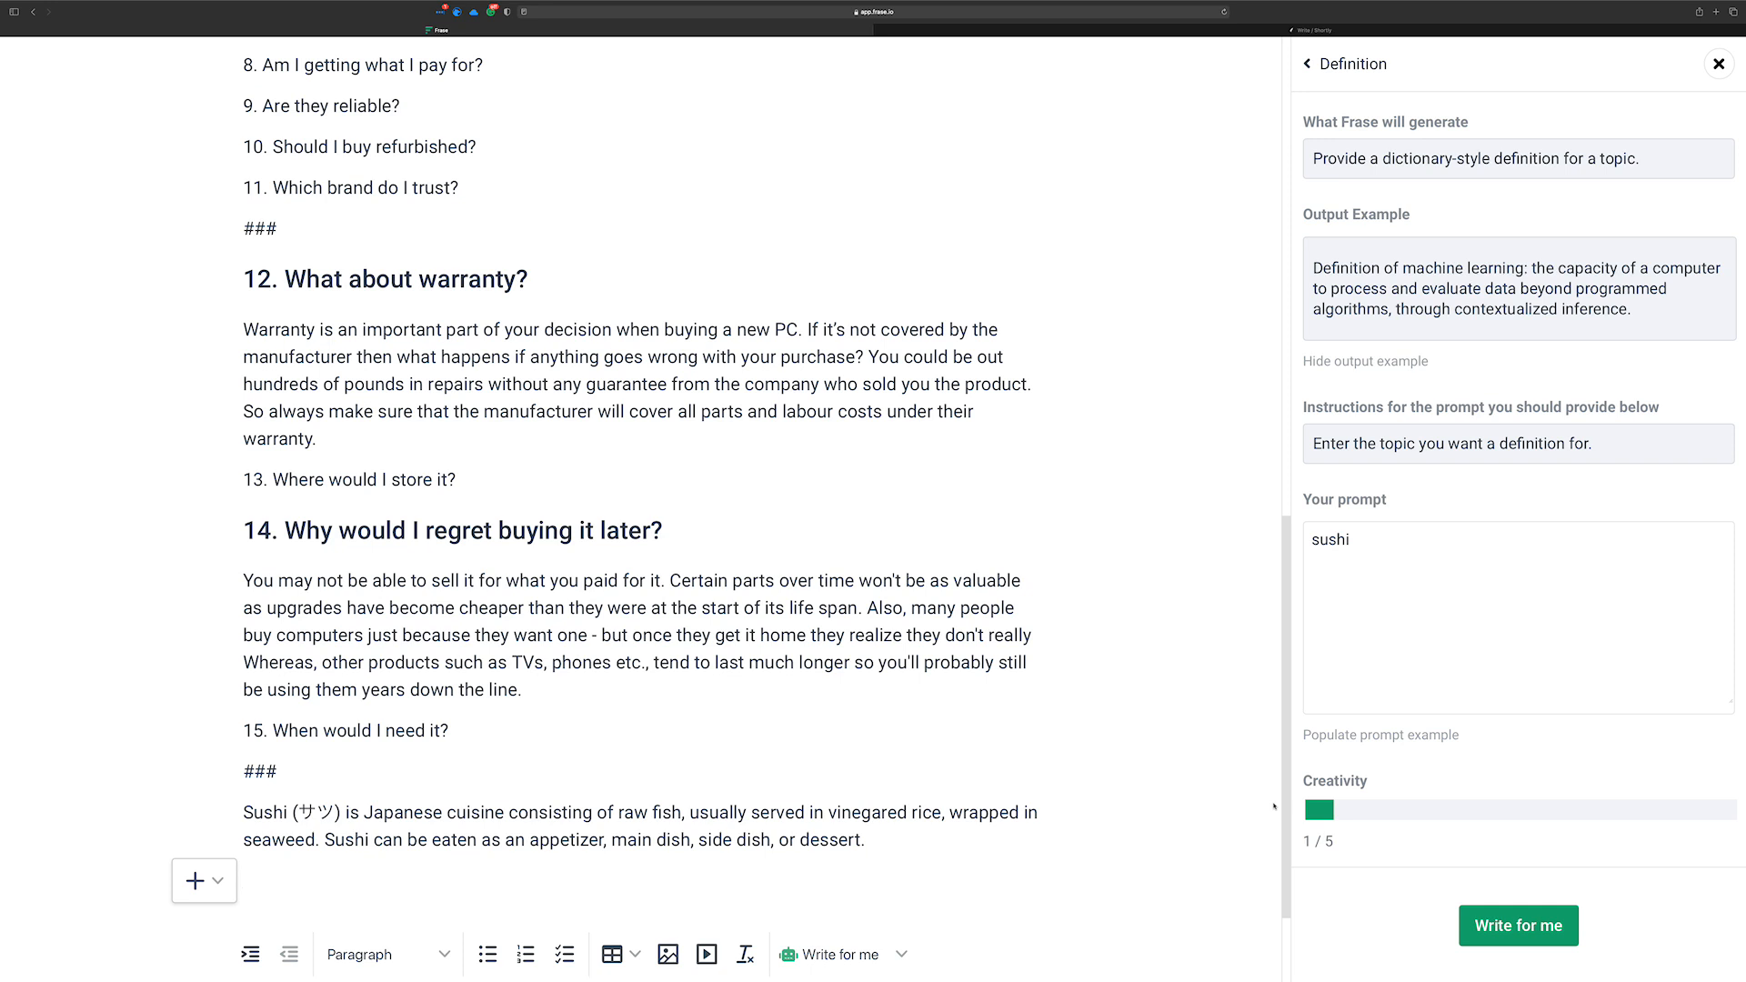
scroll(1275, 805, "up", 1)
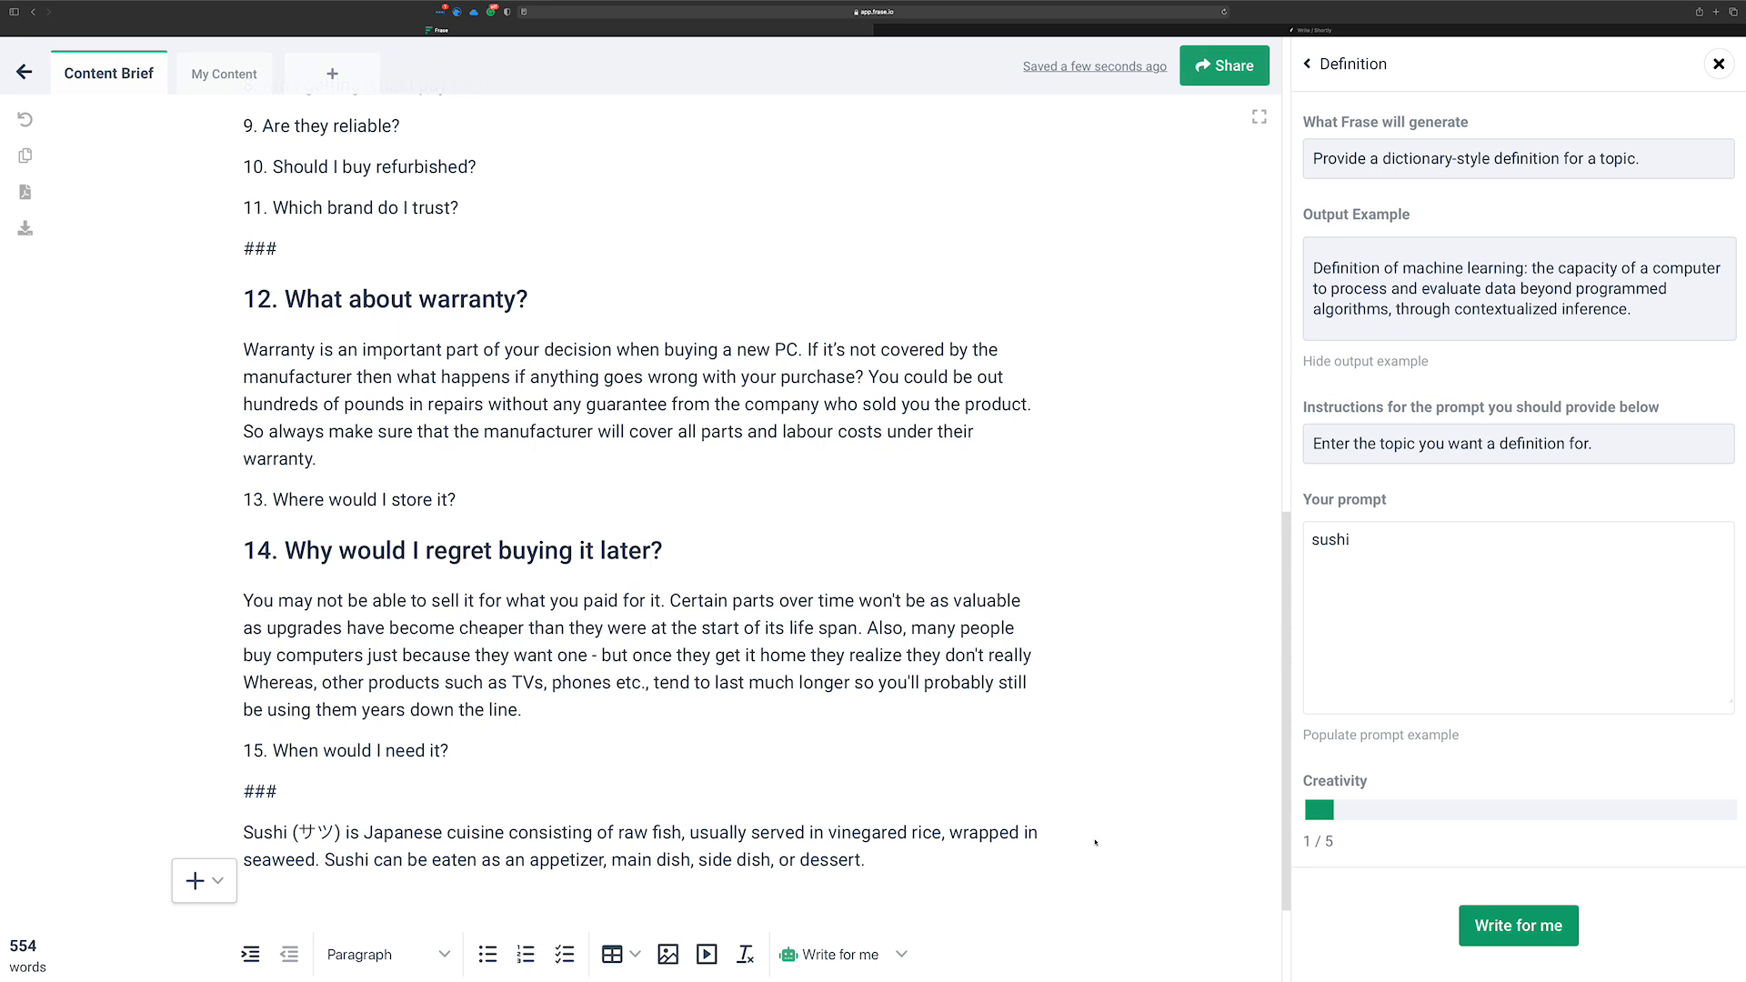
double_click(831, 862)
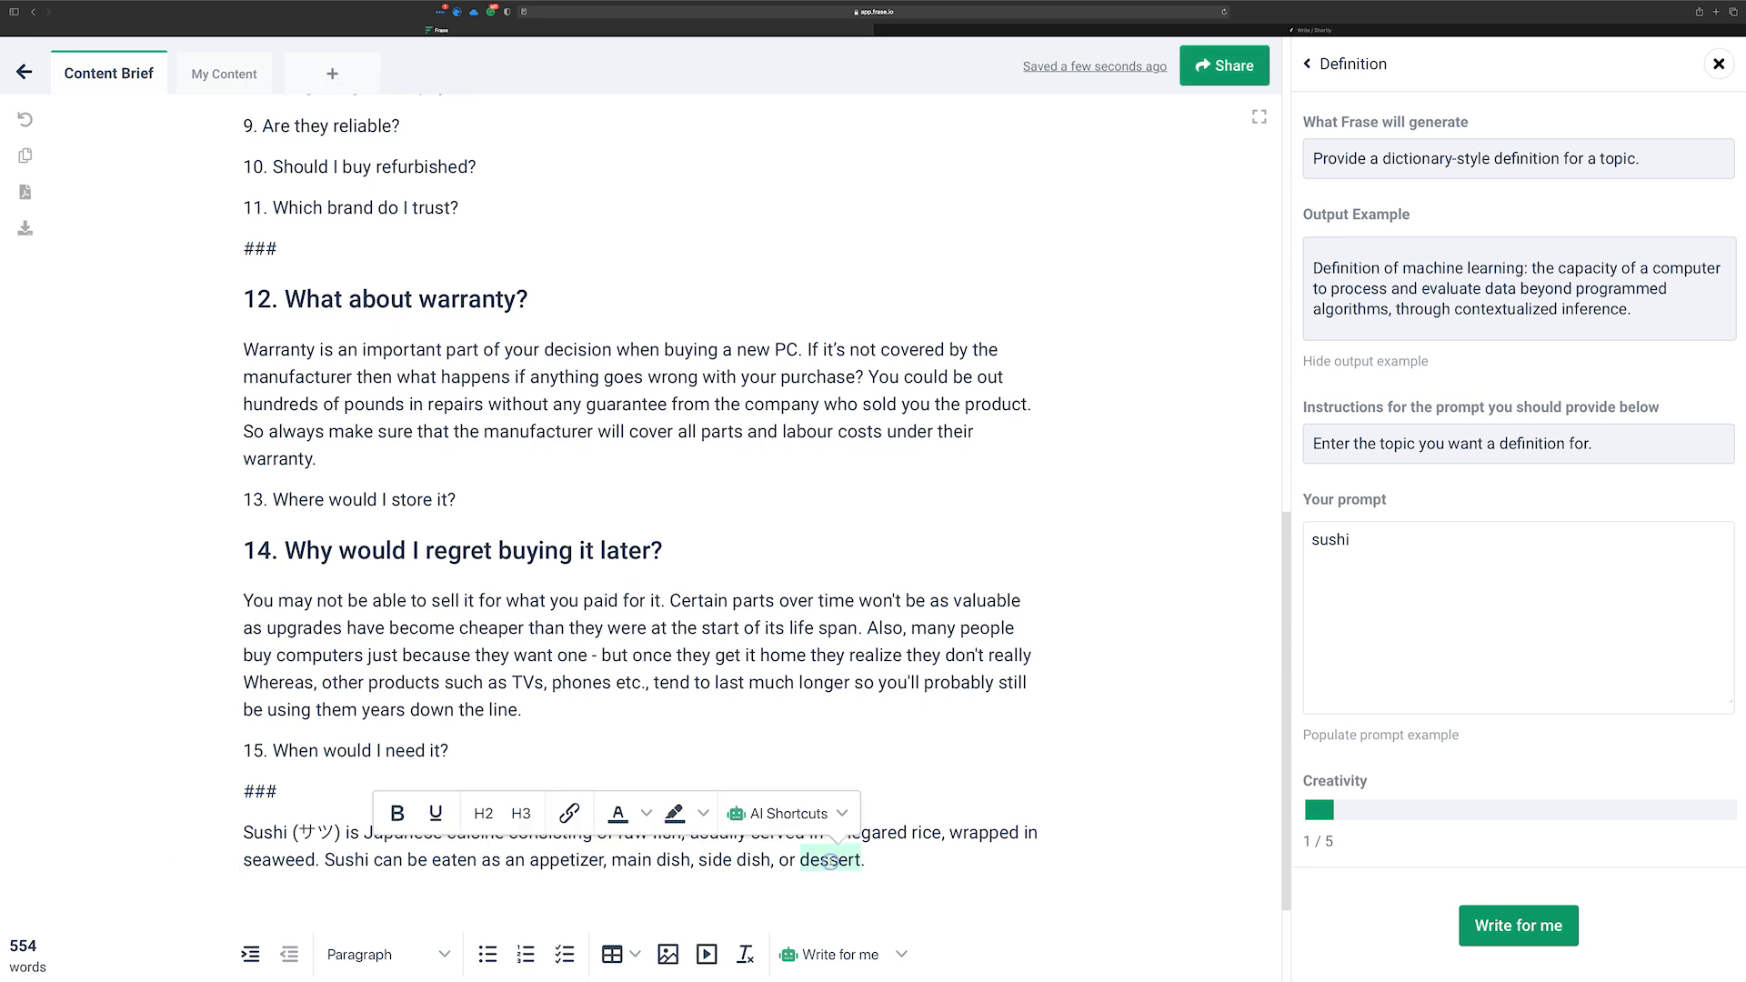
left_click(881, 860)
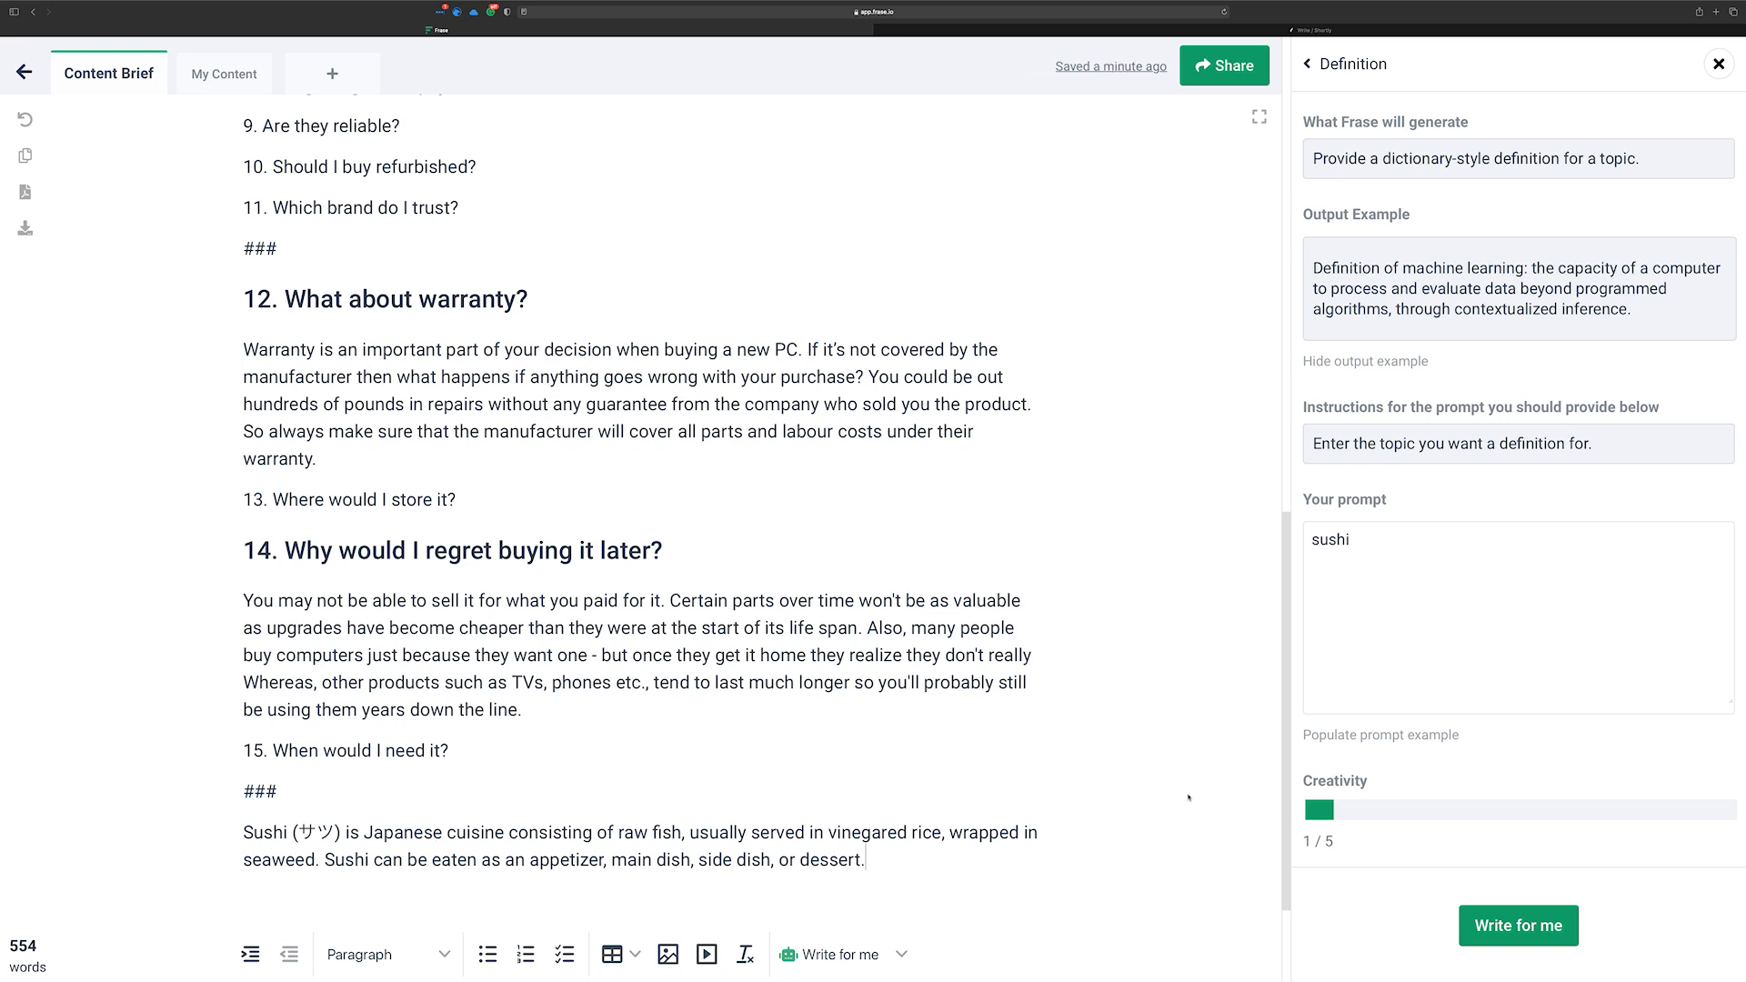
Delete the sushi definition and generate a new one with creativity set to 5
triple_click(872, 842)
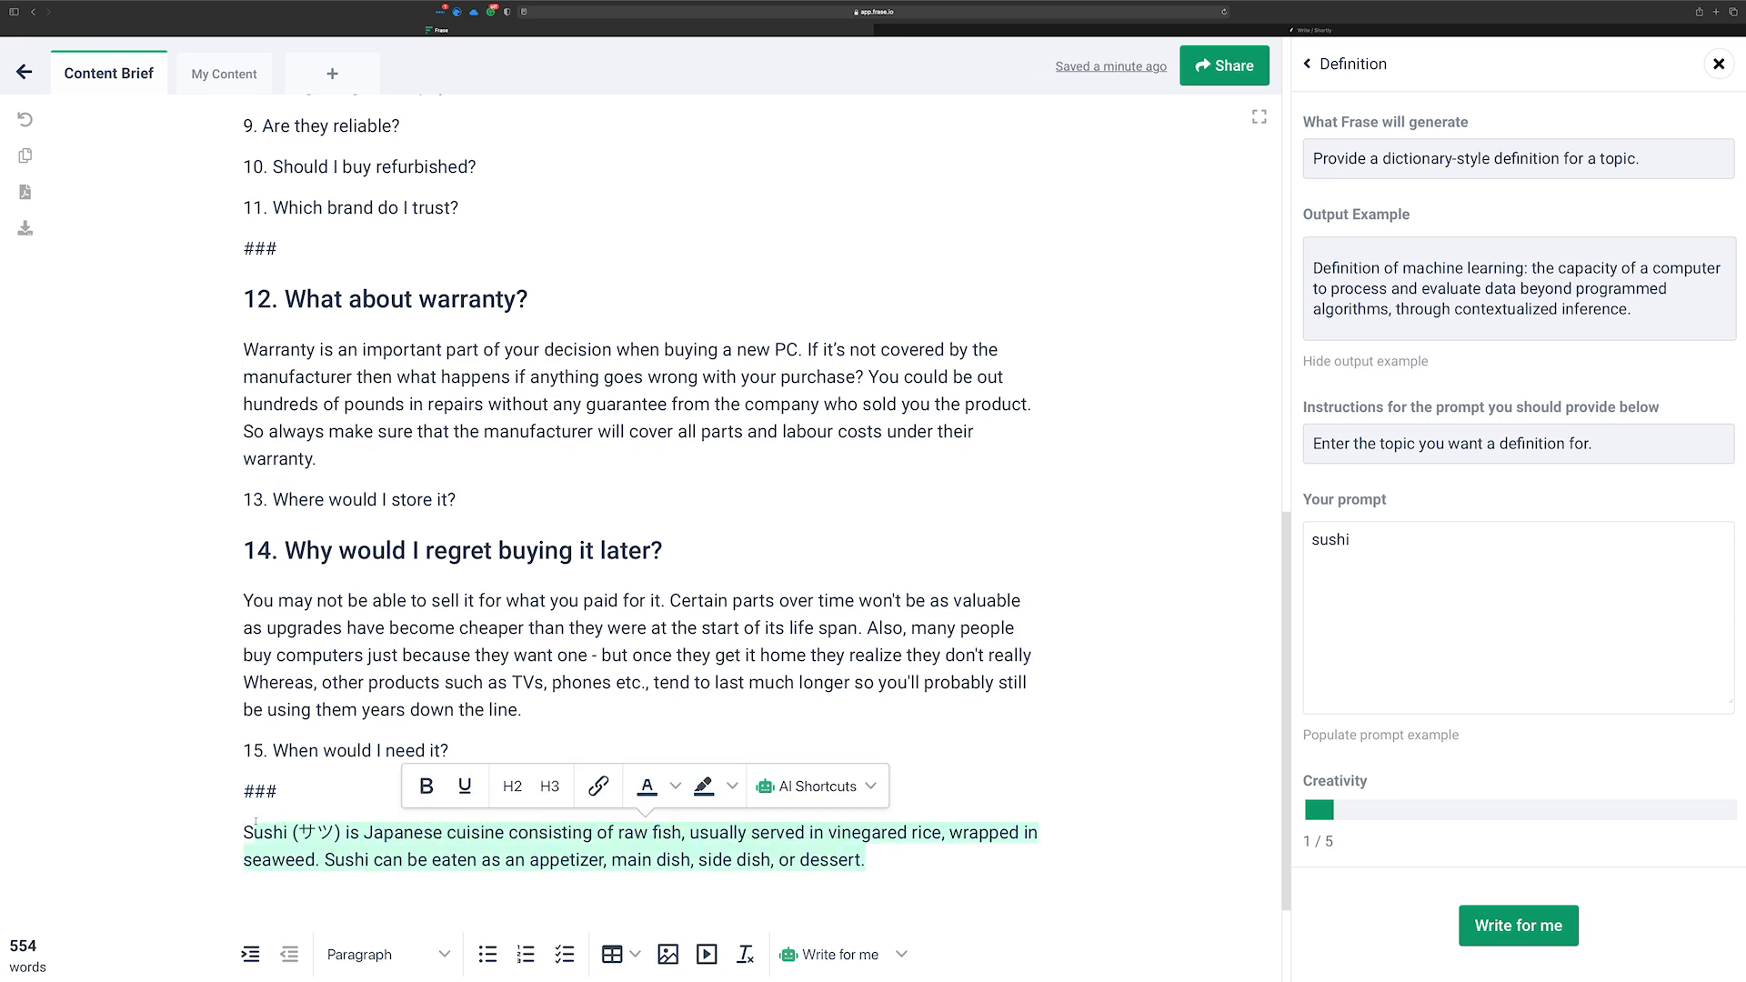
type("S")
key("BackSpace")
left_click_drag(1322, 813, 1724, 810)
left_click(1501, 939)
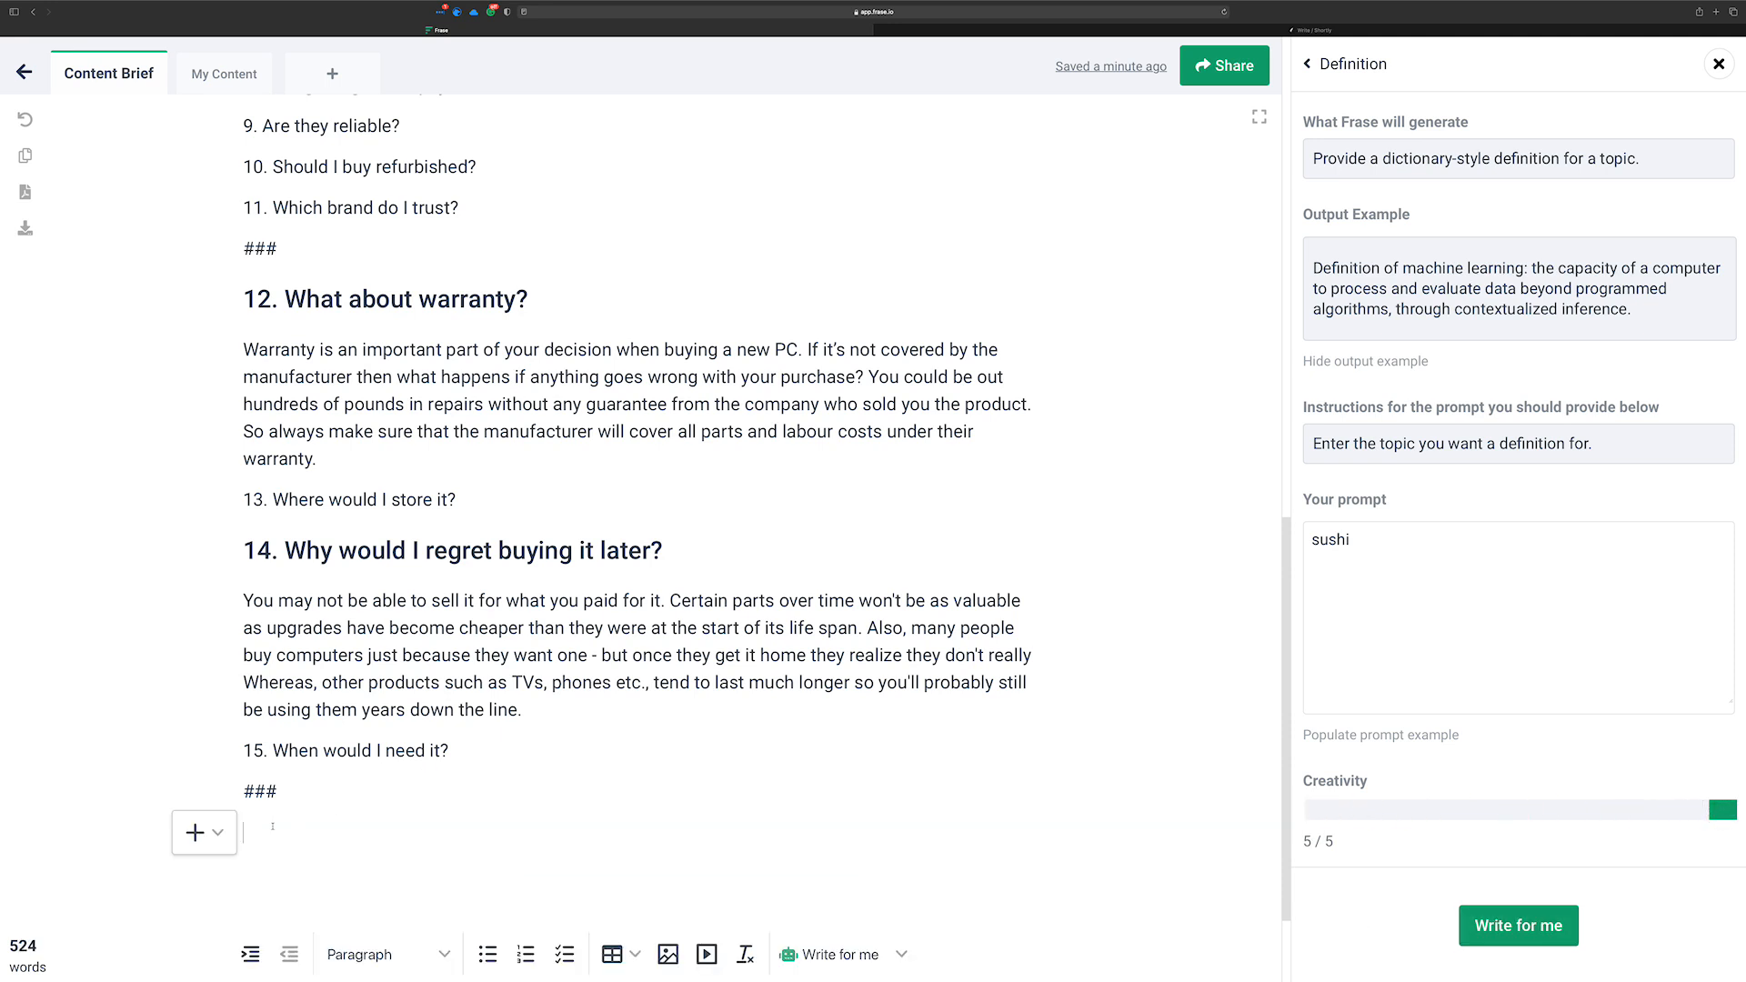
left_click(1521, 925)
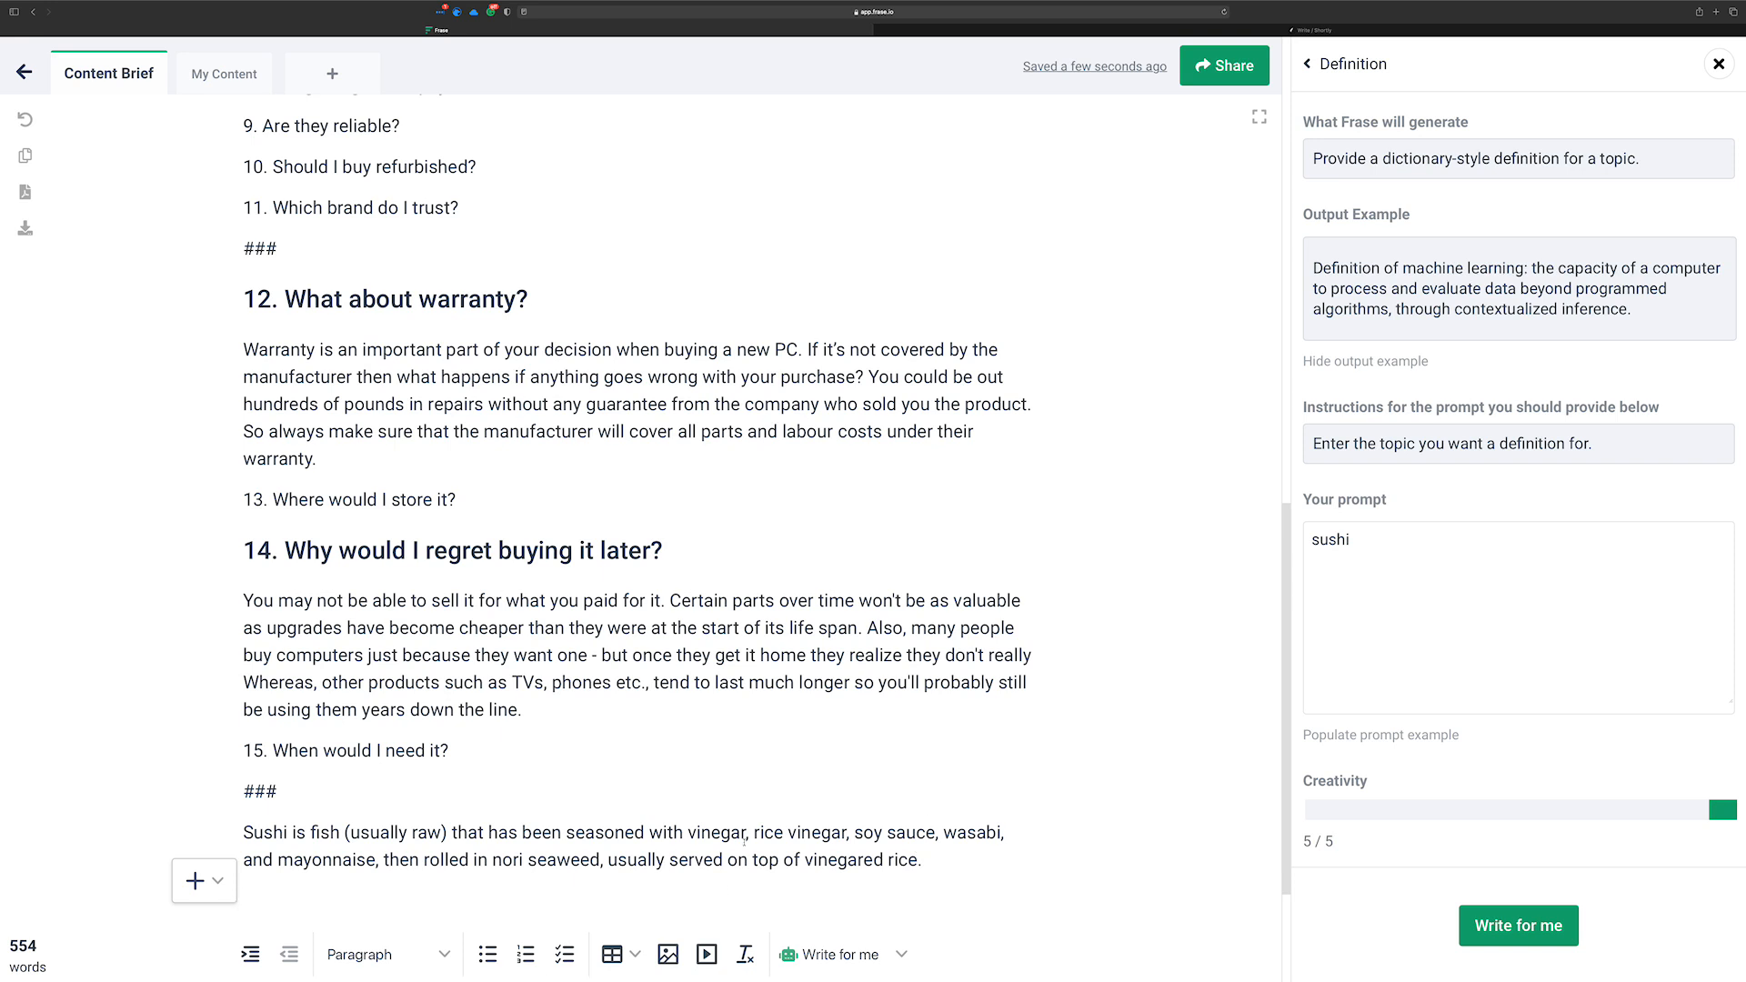
Highlight the whole new sushi definition to review it, and change the prompt to "bicycle"
left_click_drag(934, 860, 191, 830)
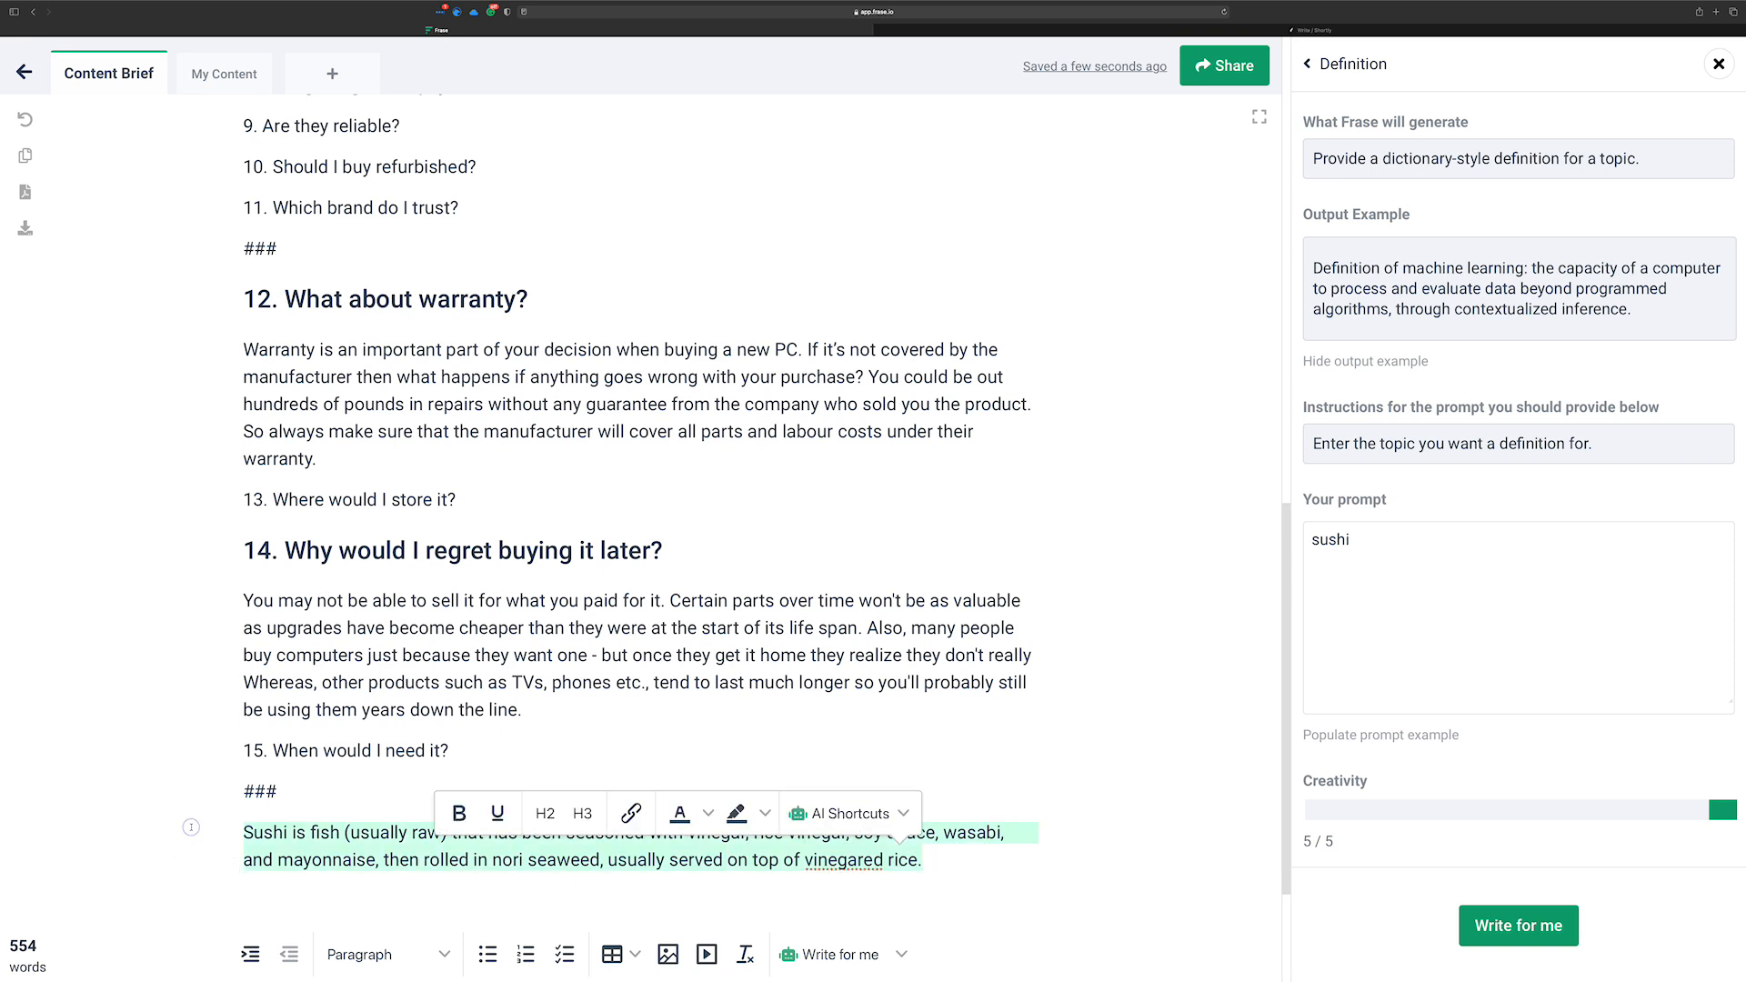
left_click(1387, 543)
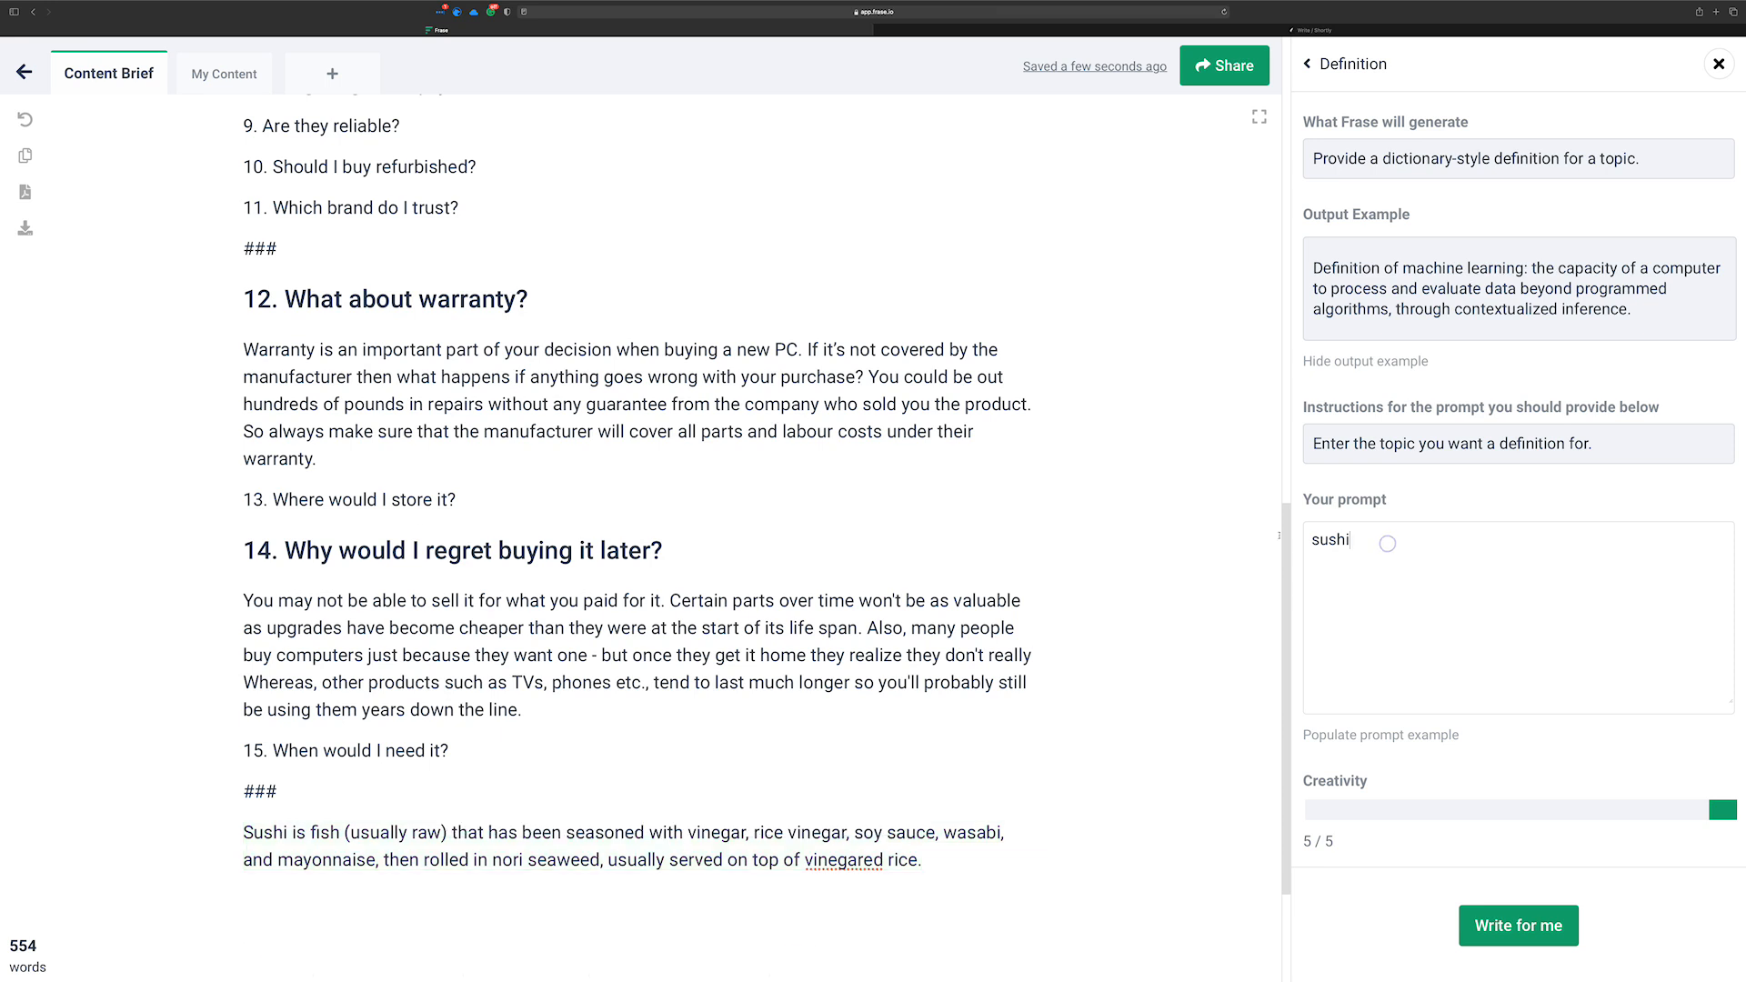
double_click(1328, 535)
type("bicyl")
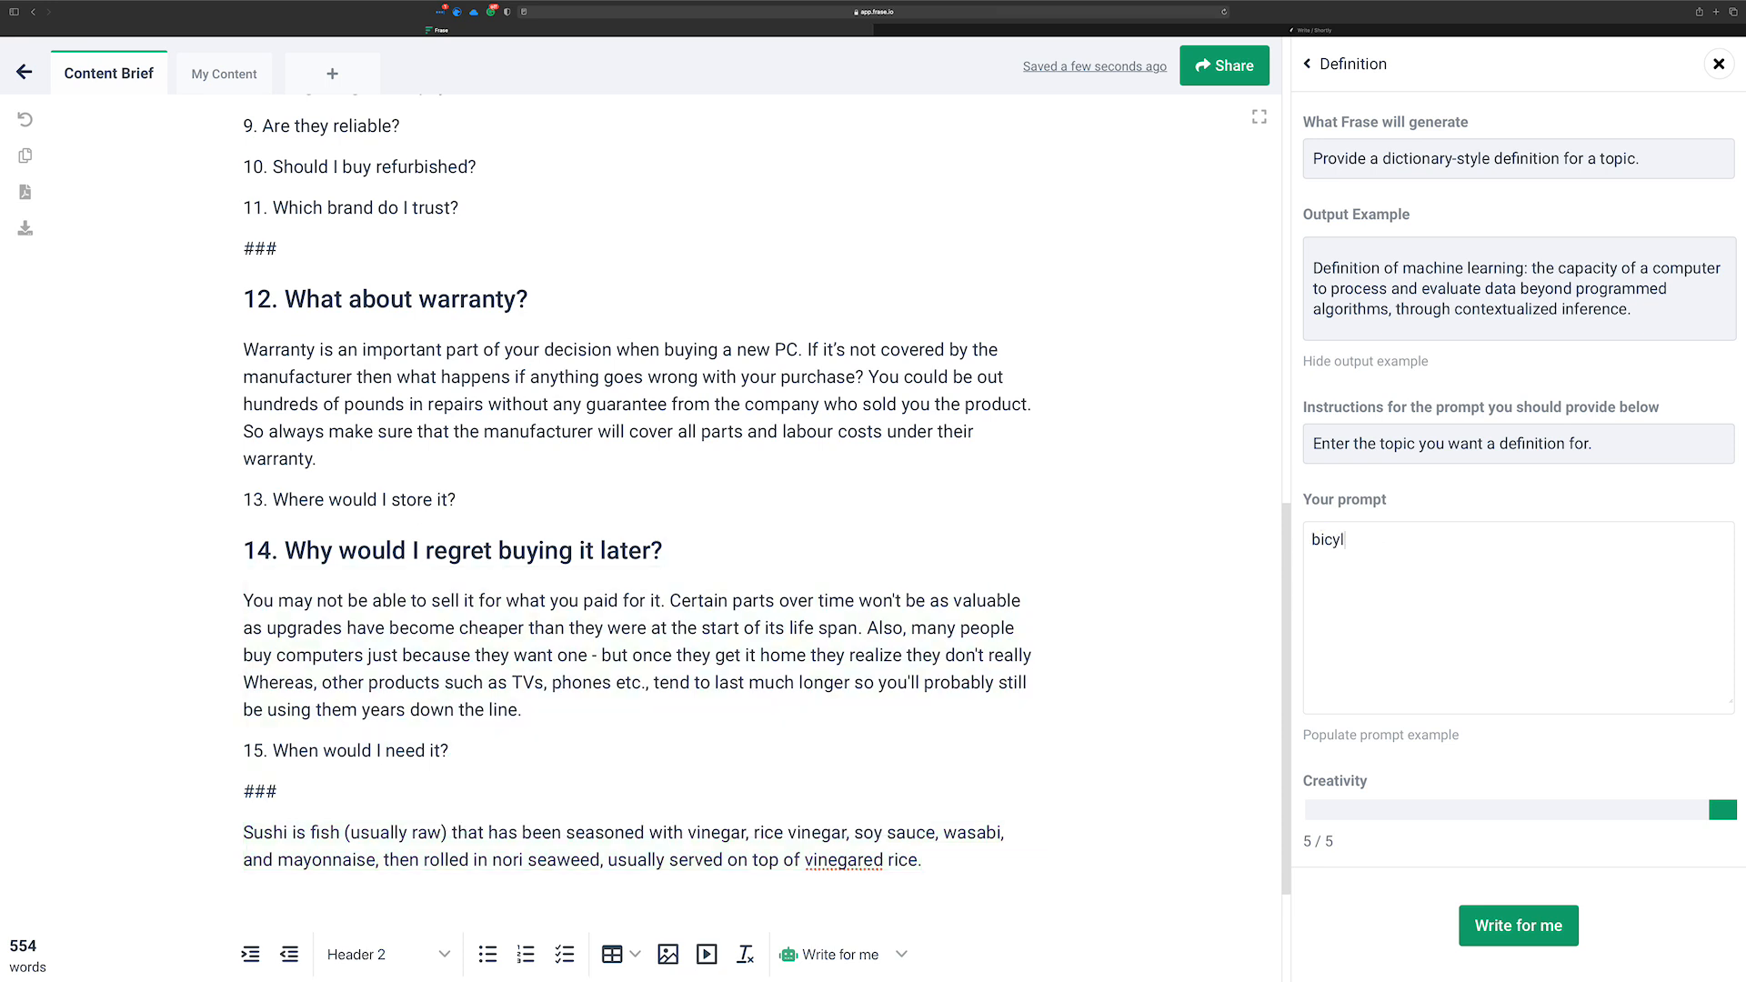
key("BackSpace")
type("cle")
Delete the sushi definition, generate one for "bicycle" in its place, and review the text
left_click(1132, 754)
left_click_drag(905, 864, 241, 832)
key("BackSpace")
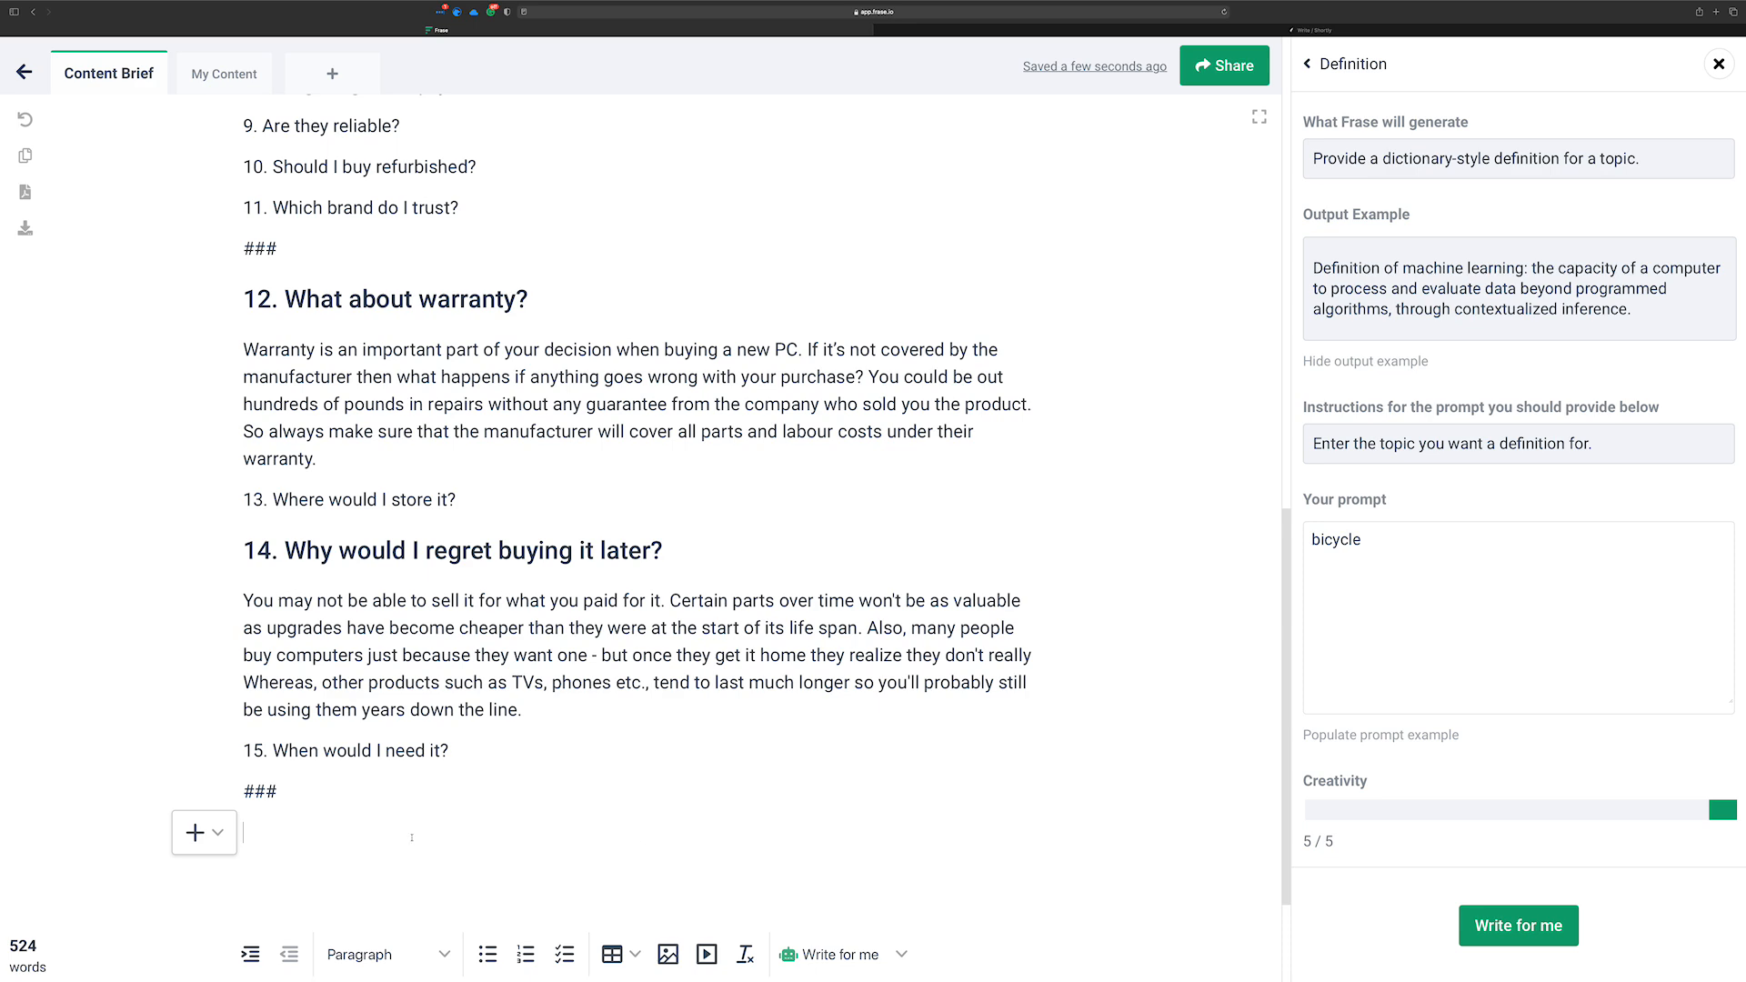
left_click(1519, 925)
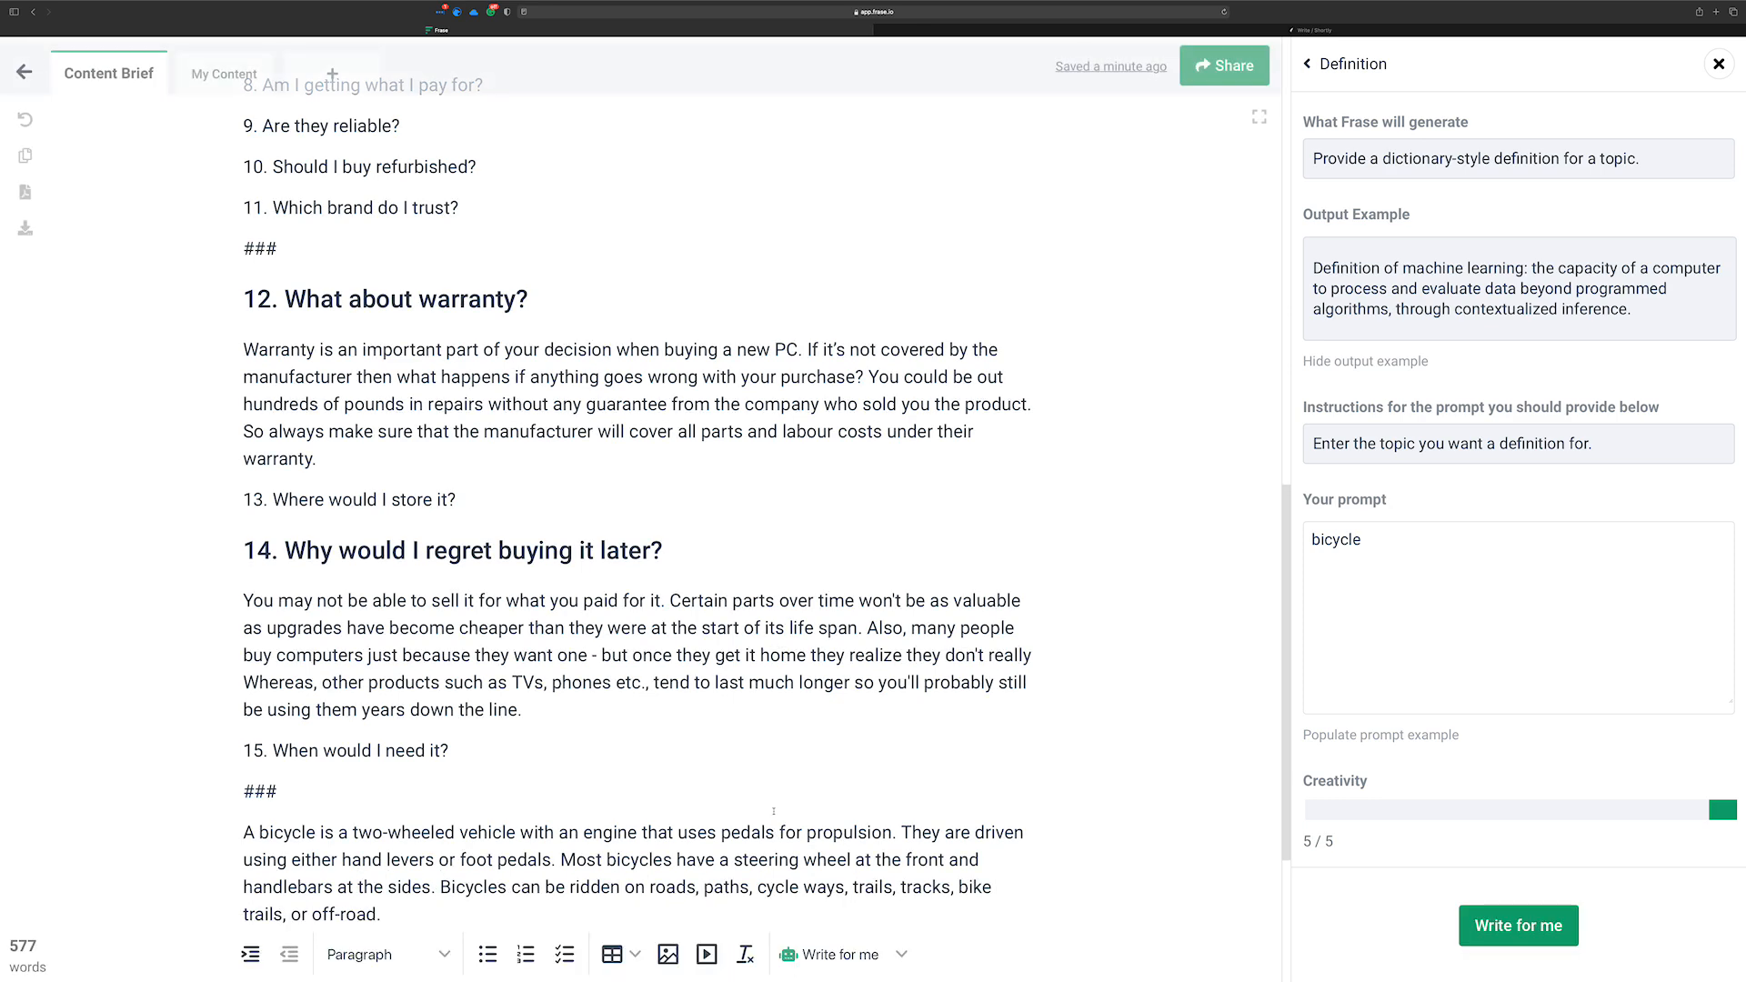
scroll(691, 741, "down", 5)
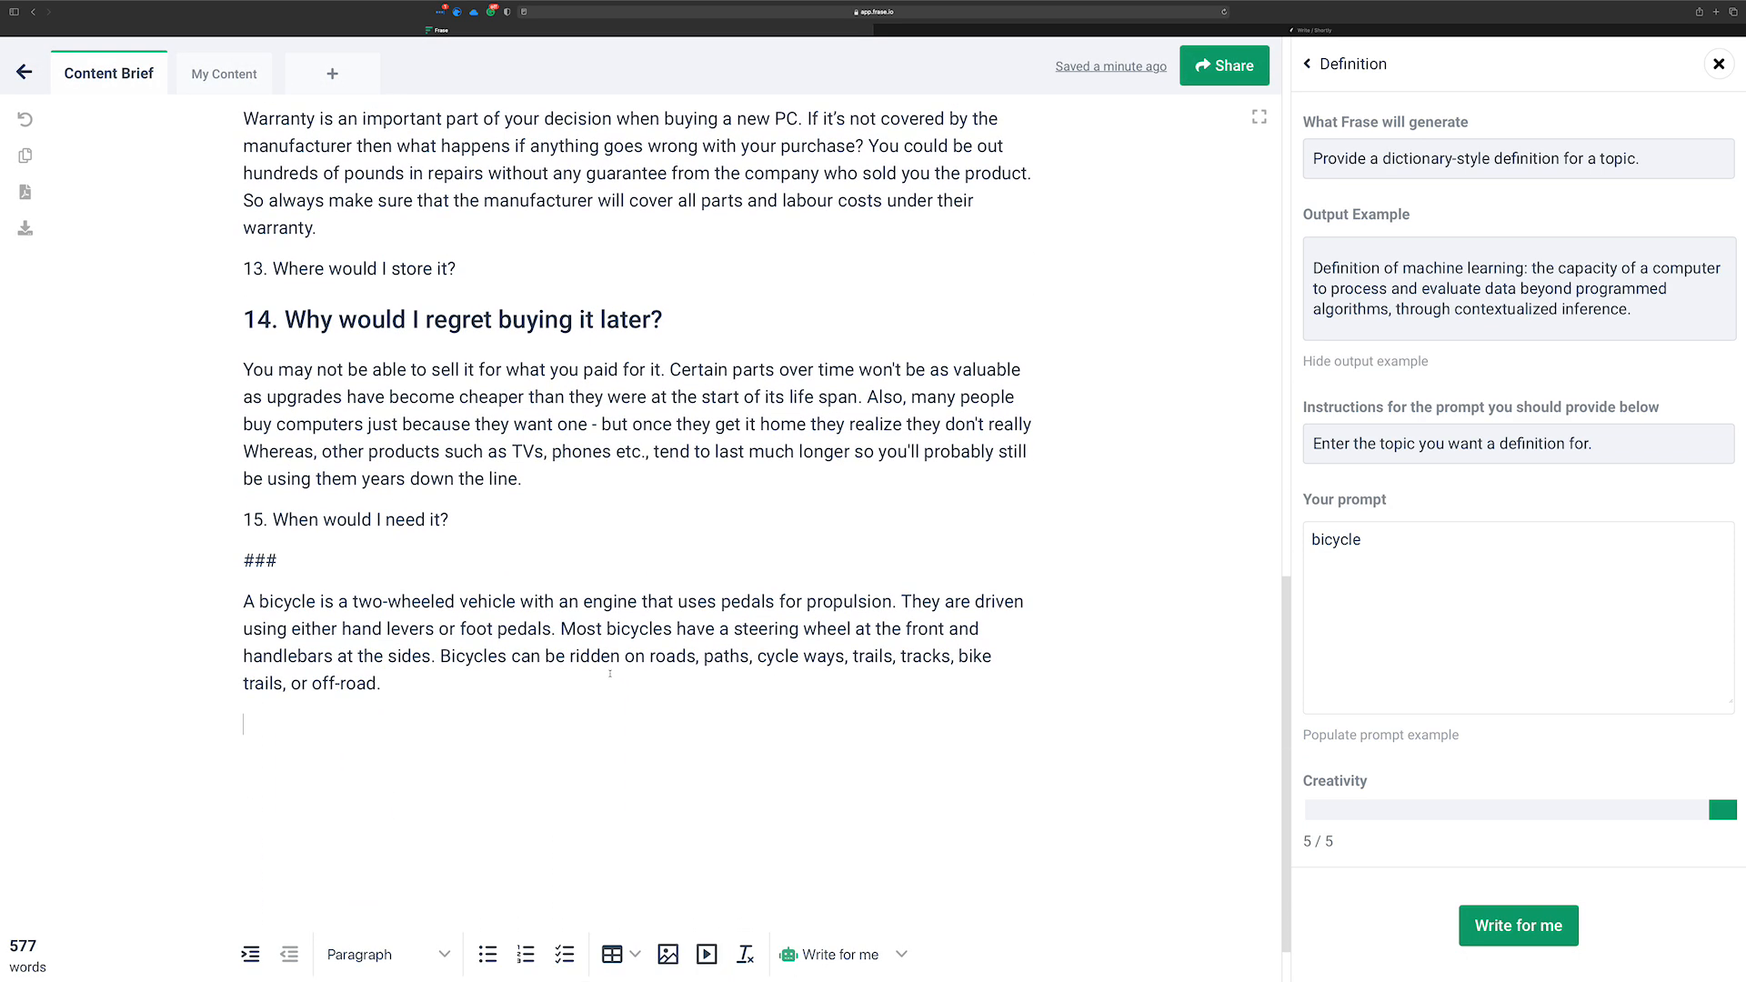
Set creativity to 1, delete the bicycle definition and generate a new one in its place
left_click_drag(1726, 808, 1319, 809)
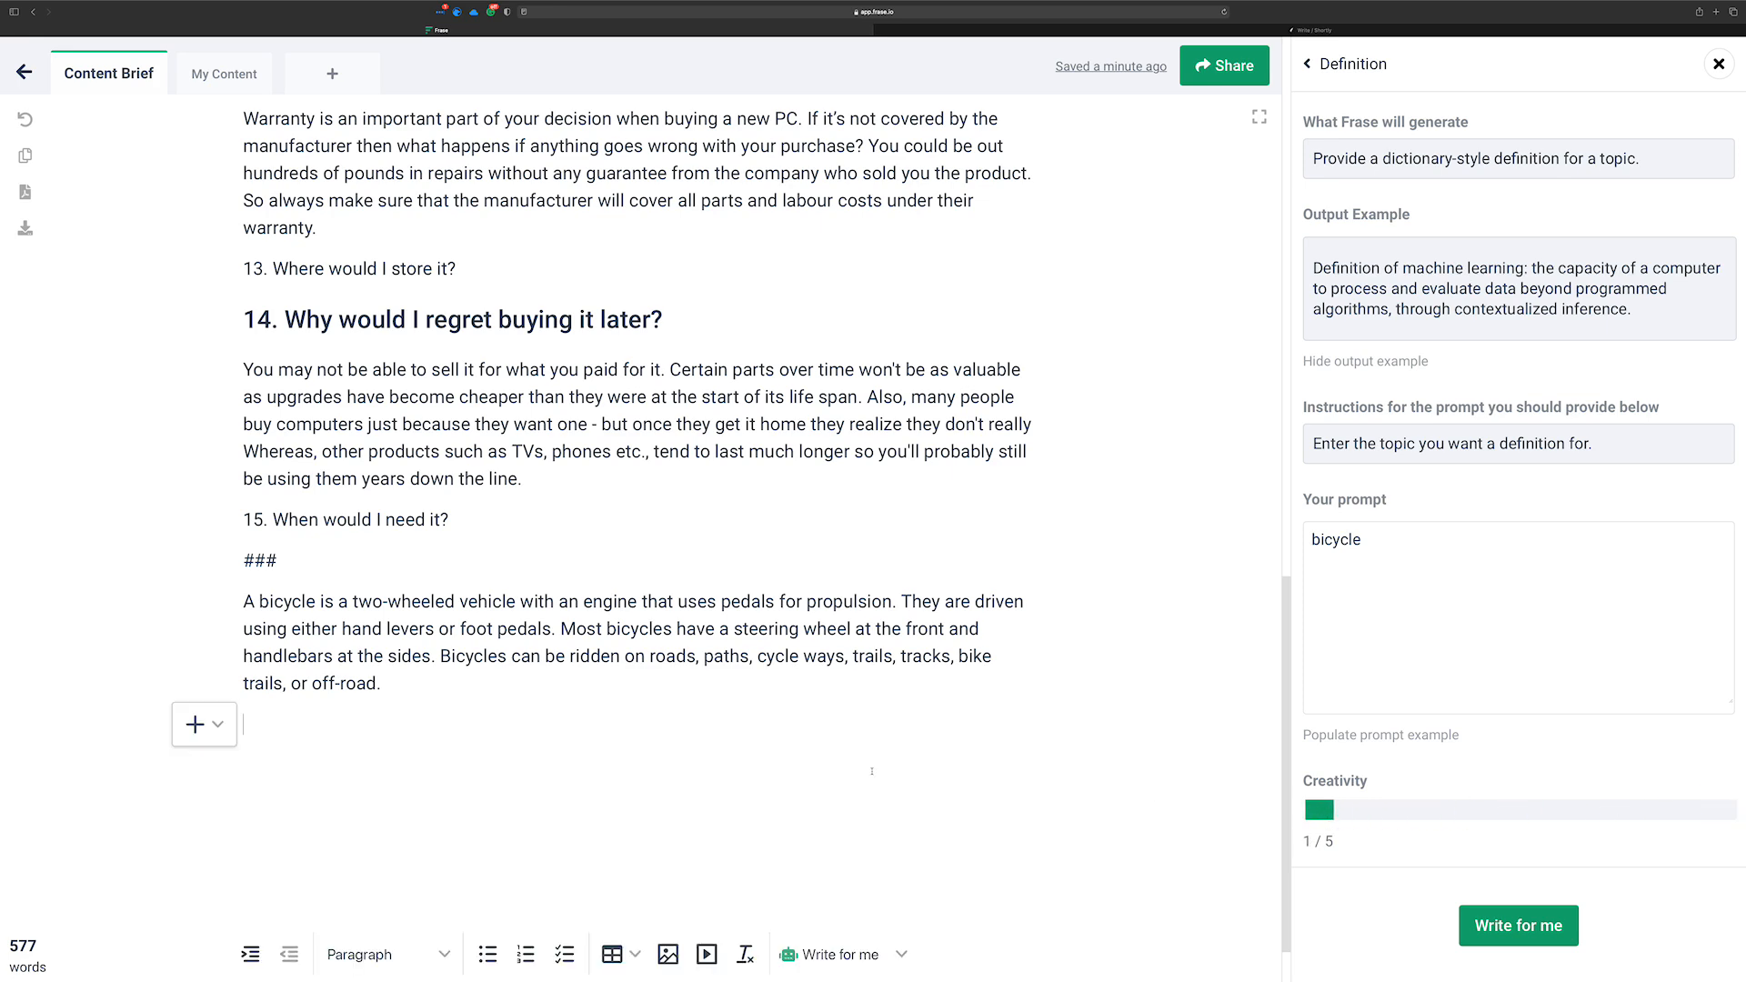
left_click_drag(380, 683, 221, 612)
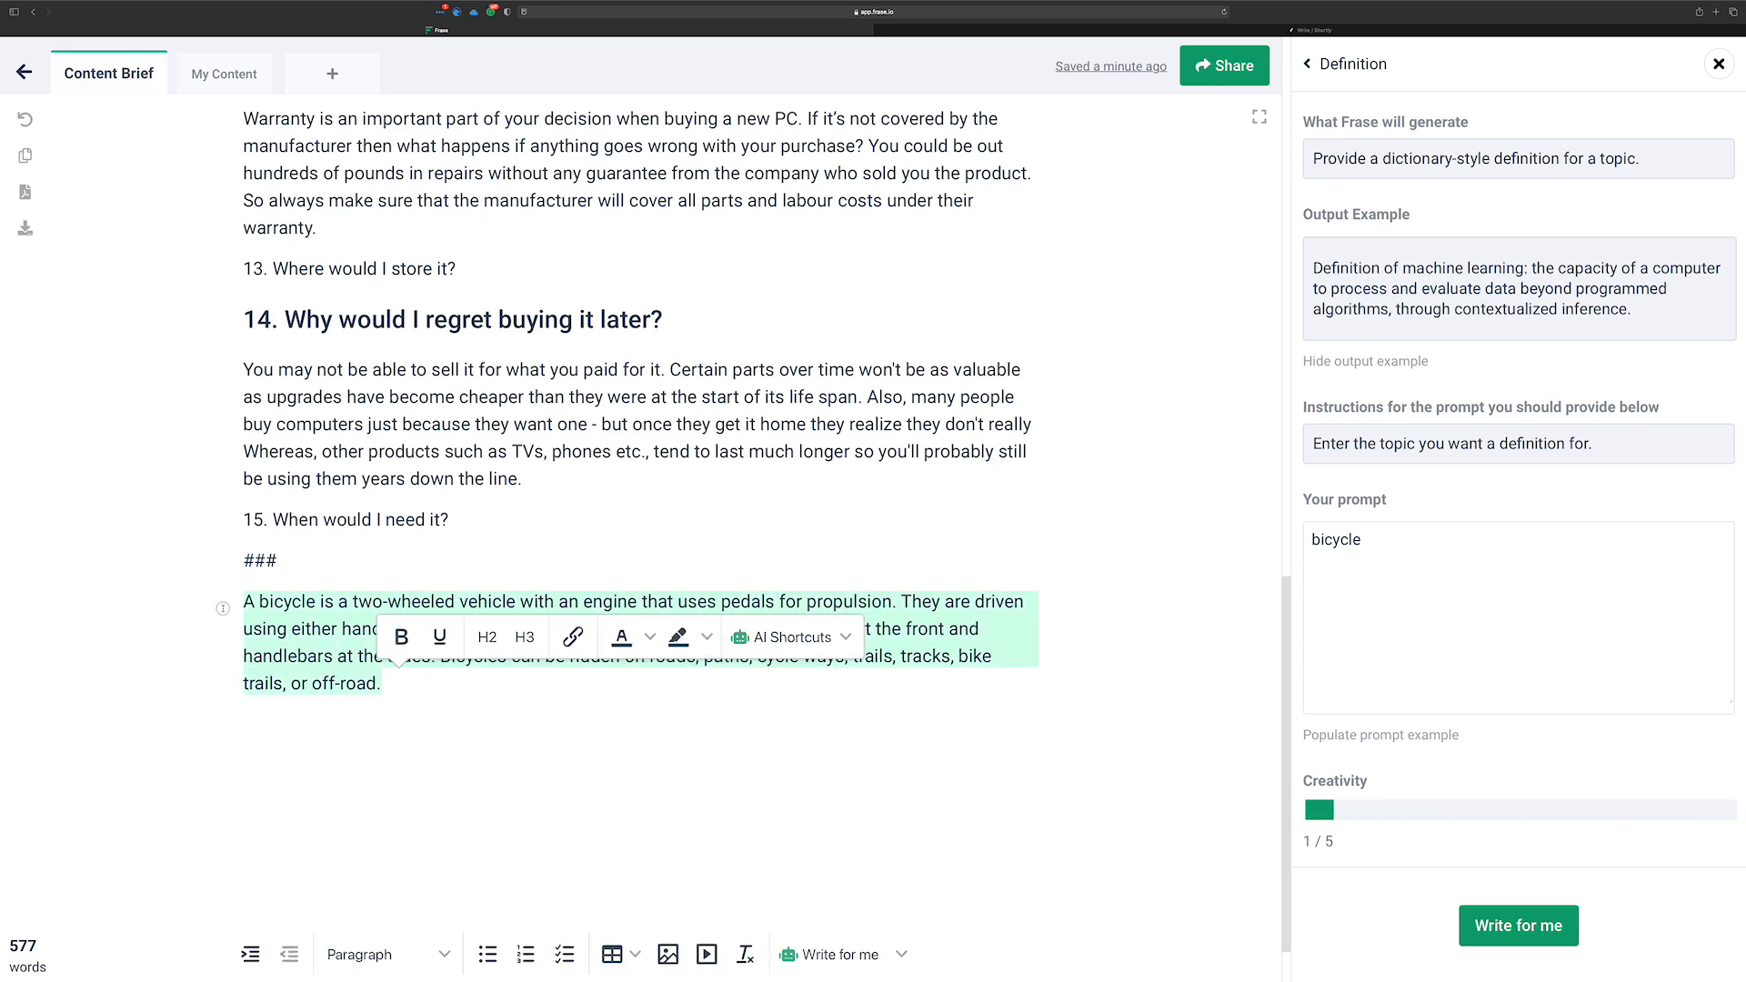
key("BackSpace")
left_click(1559, 919)
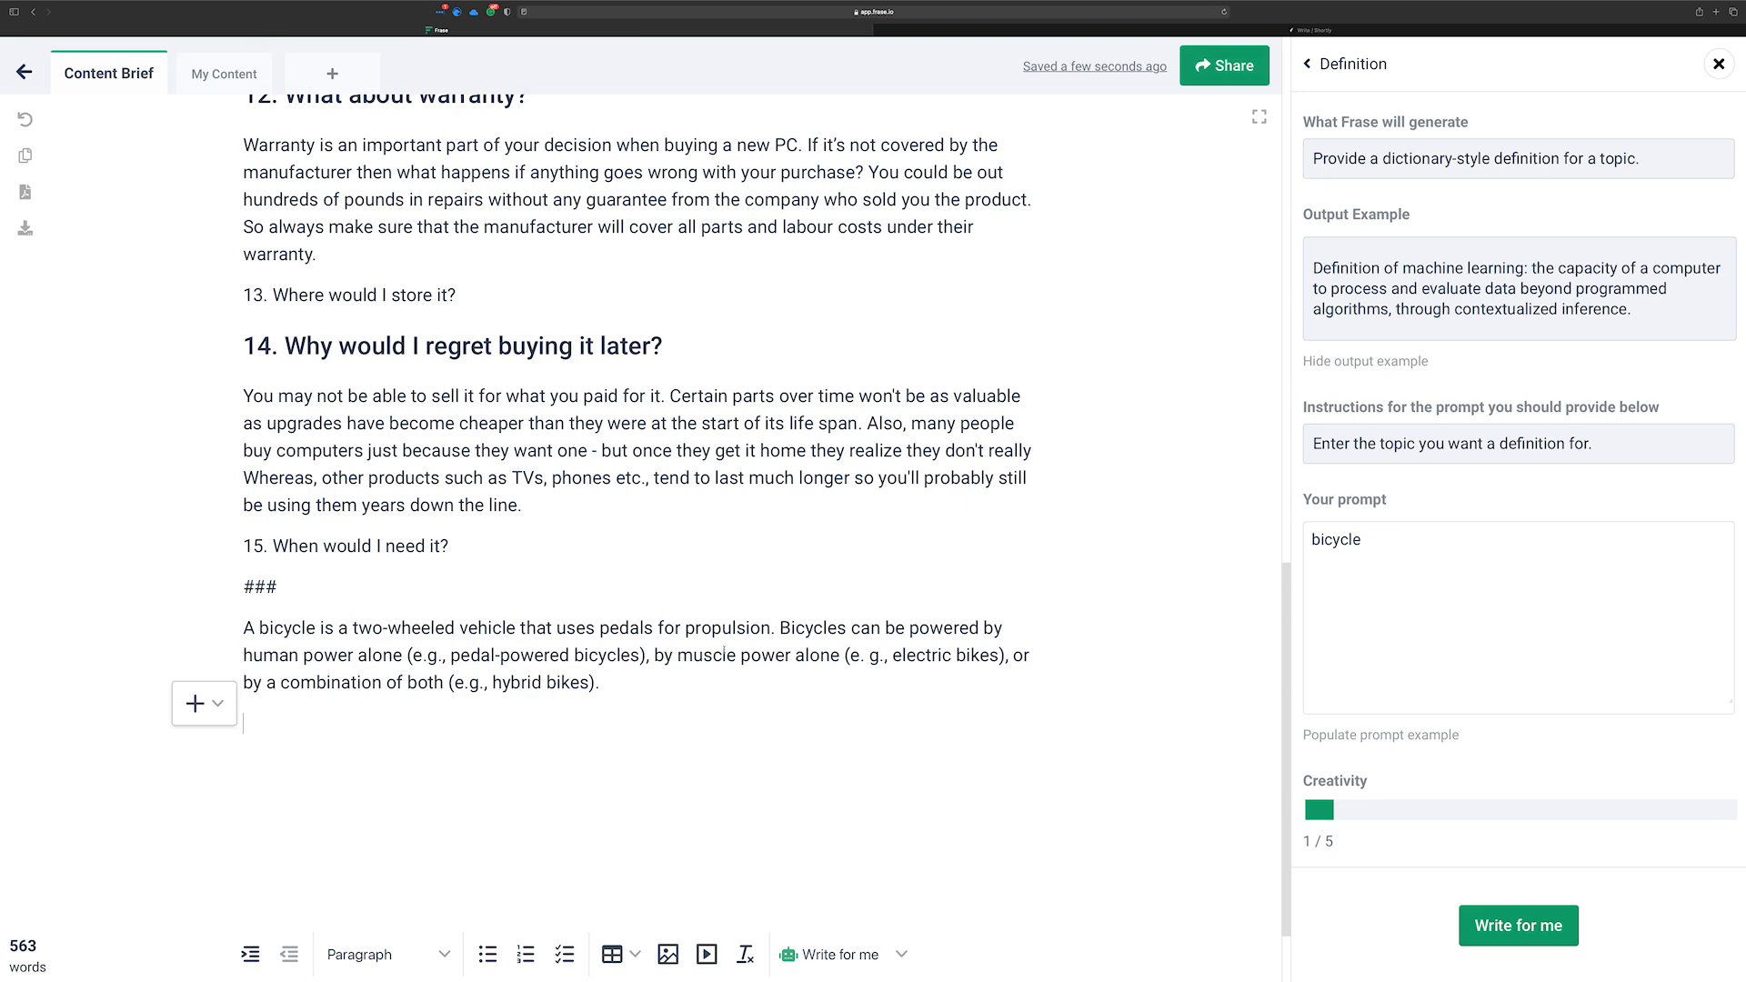
Switch to Shortly and add the line "what is a bicycle?" above the listicle instruction
left_click(1315, 30)
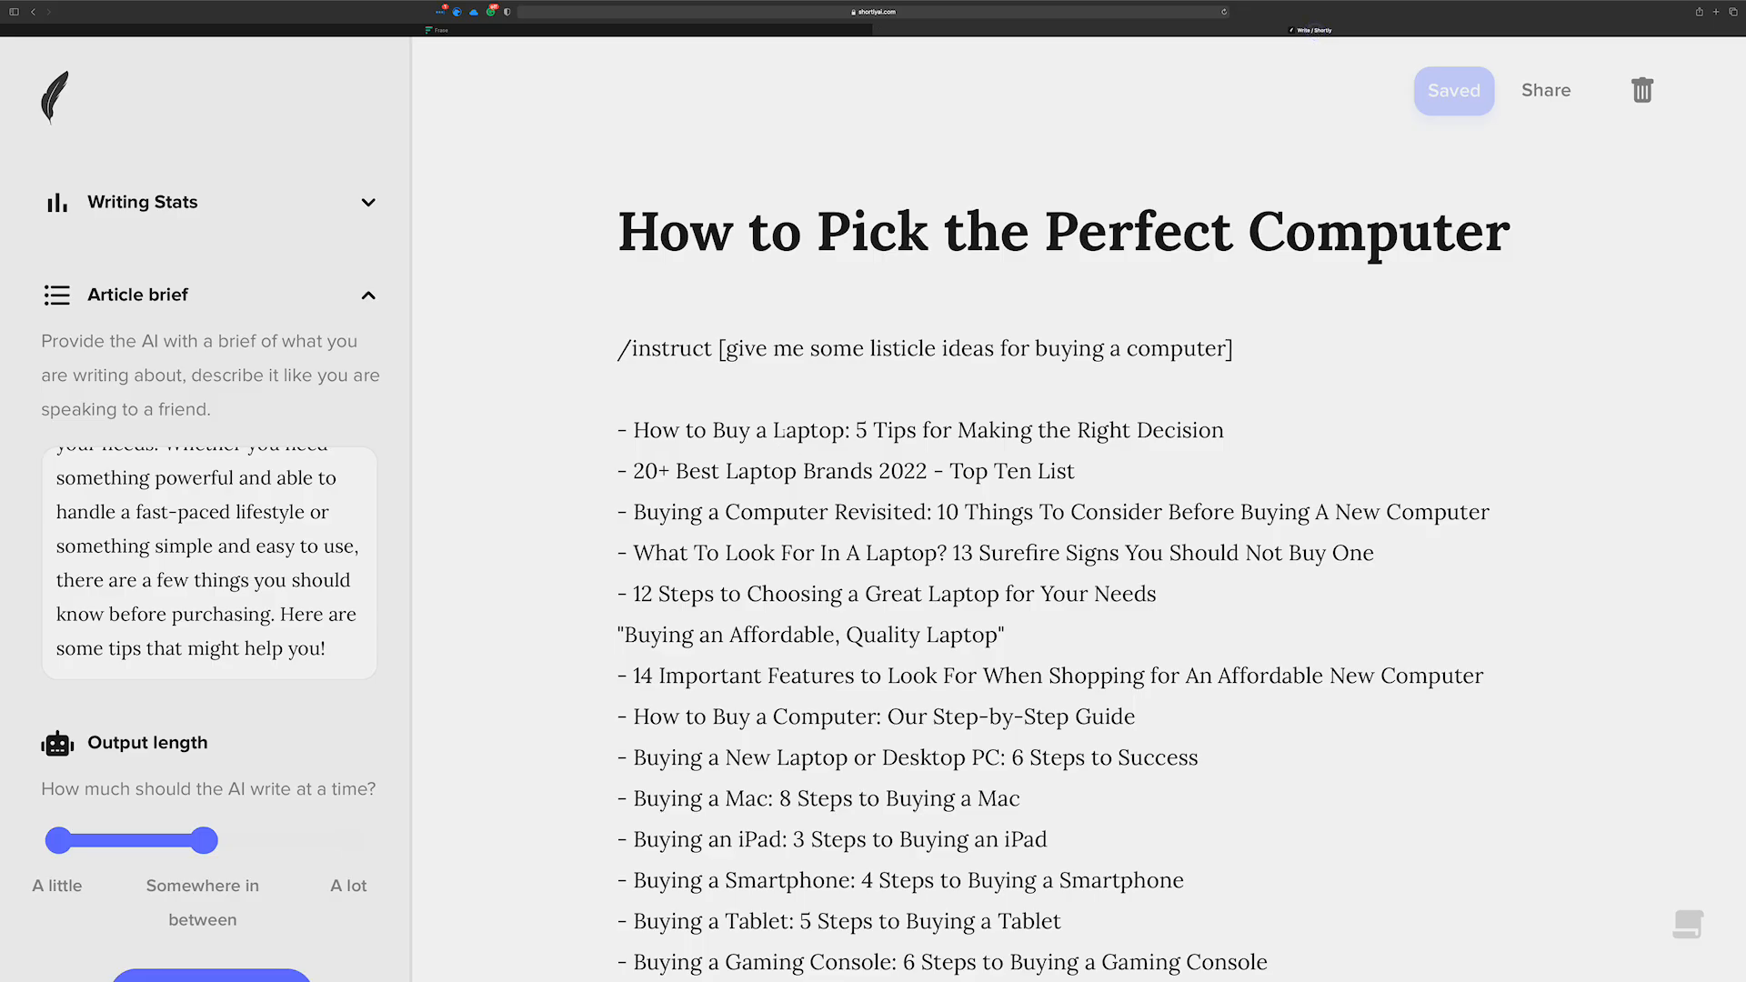
left_click(618, 348)
key("Return")
type("what ia")
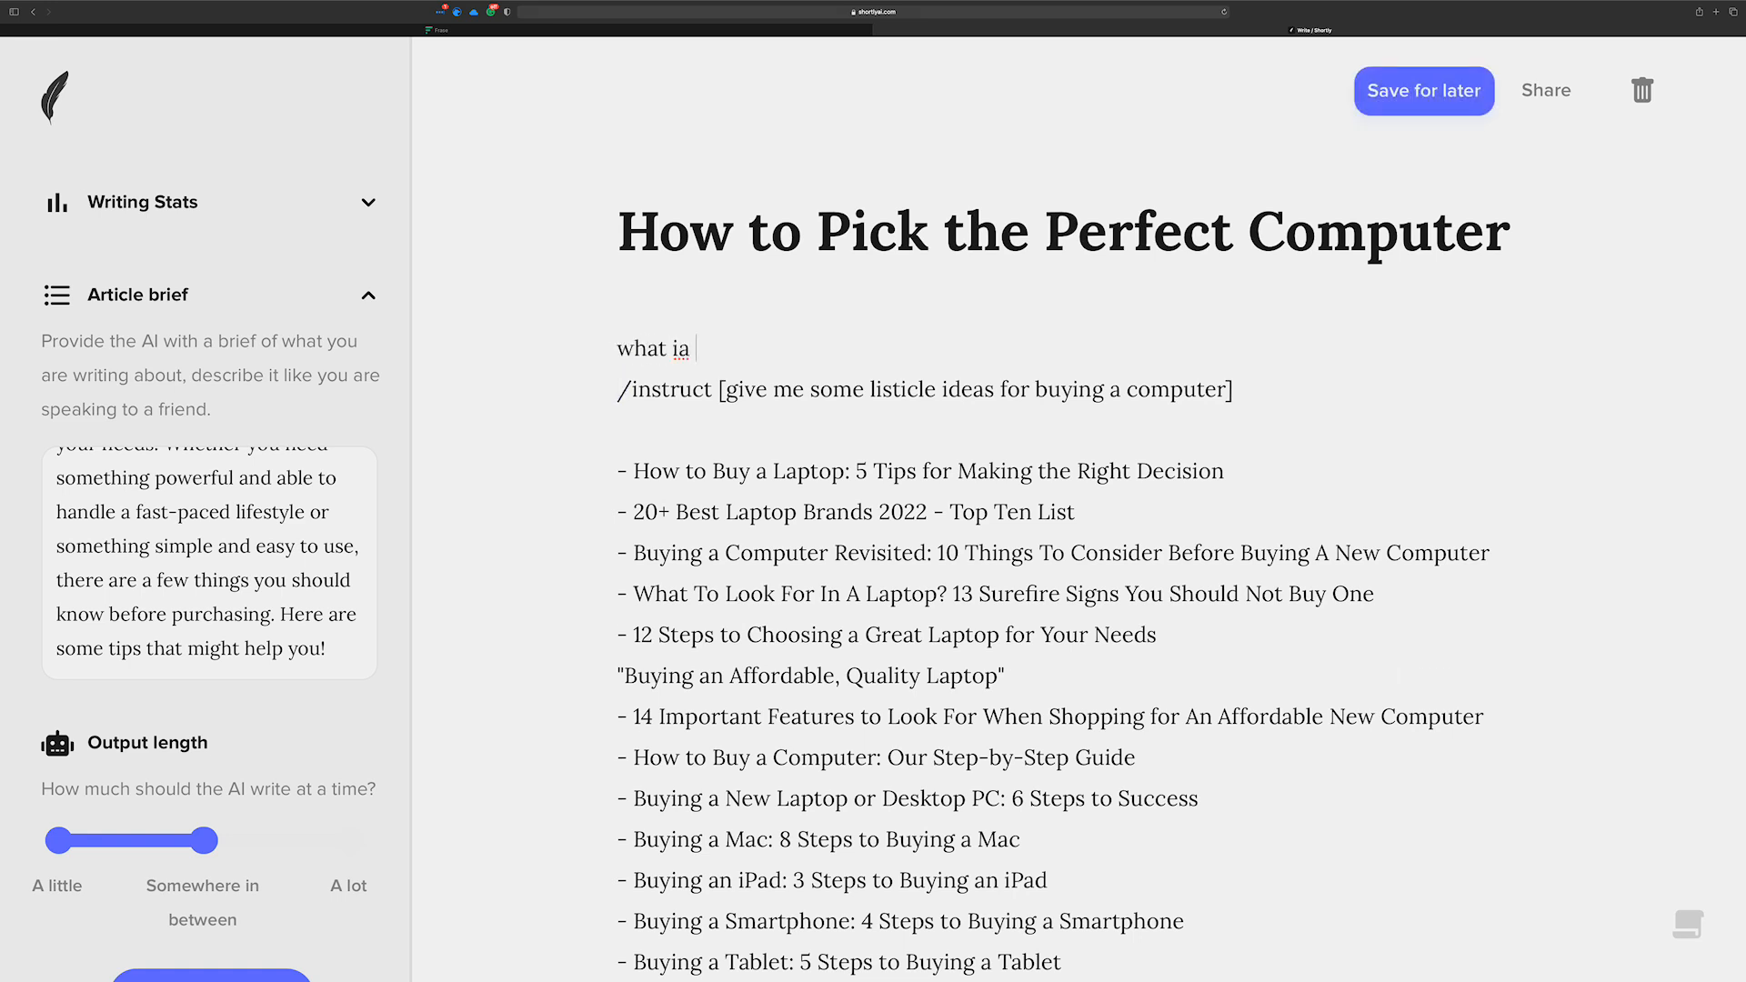
key("BackSpace")
type("s a bu")
key("BackSpace")
type("icucl")
key("BackSpace")
key("BackSpace")
key("BackSpace")
type("ycle?")
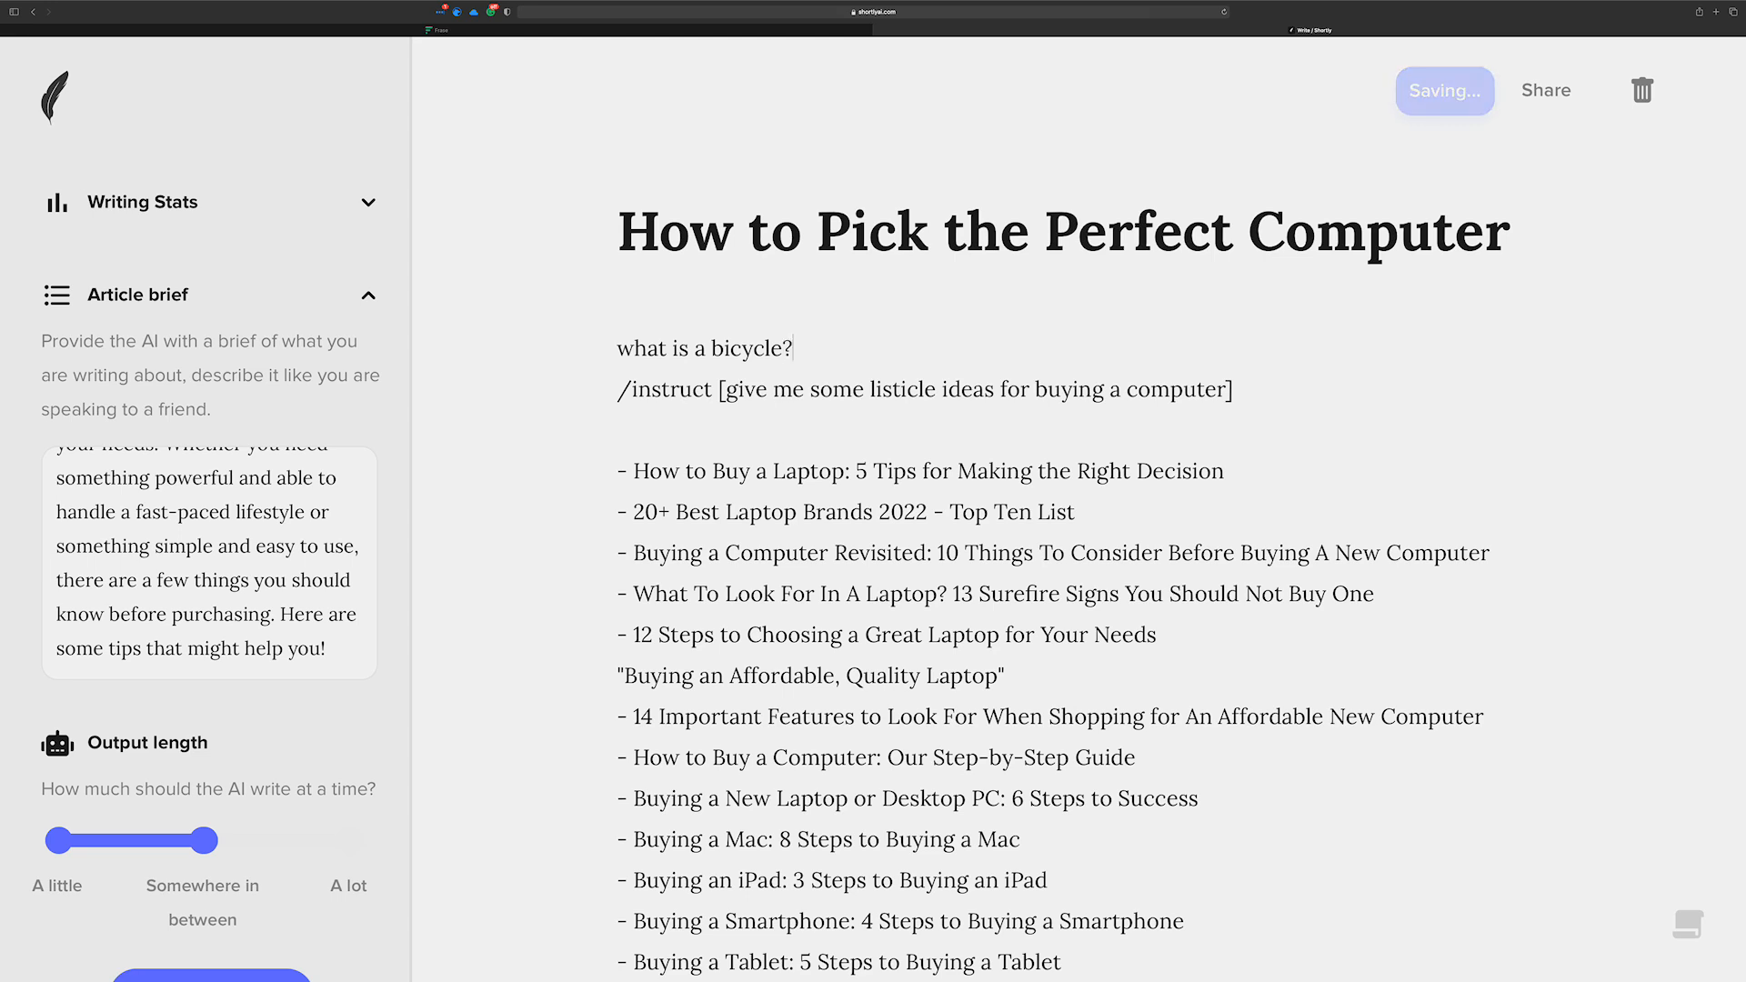
Replace the bicycle question with an AI-written answer and add a blank line below it
key("super+shift+Left")
key("super+i")
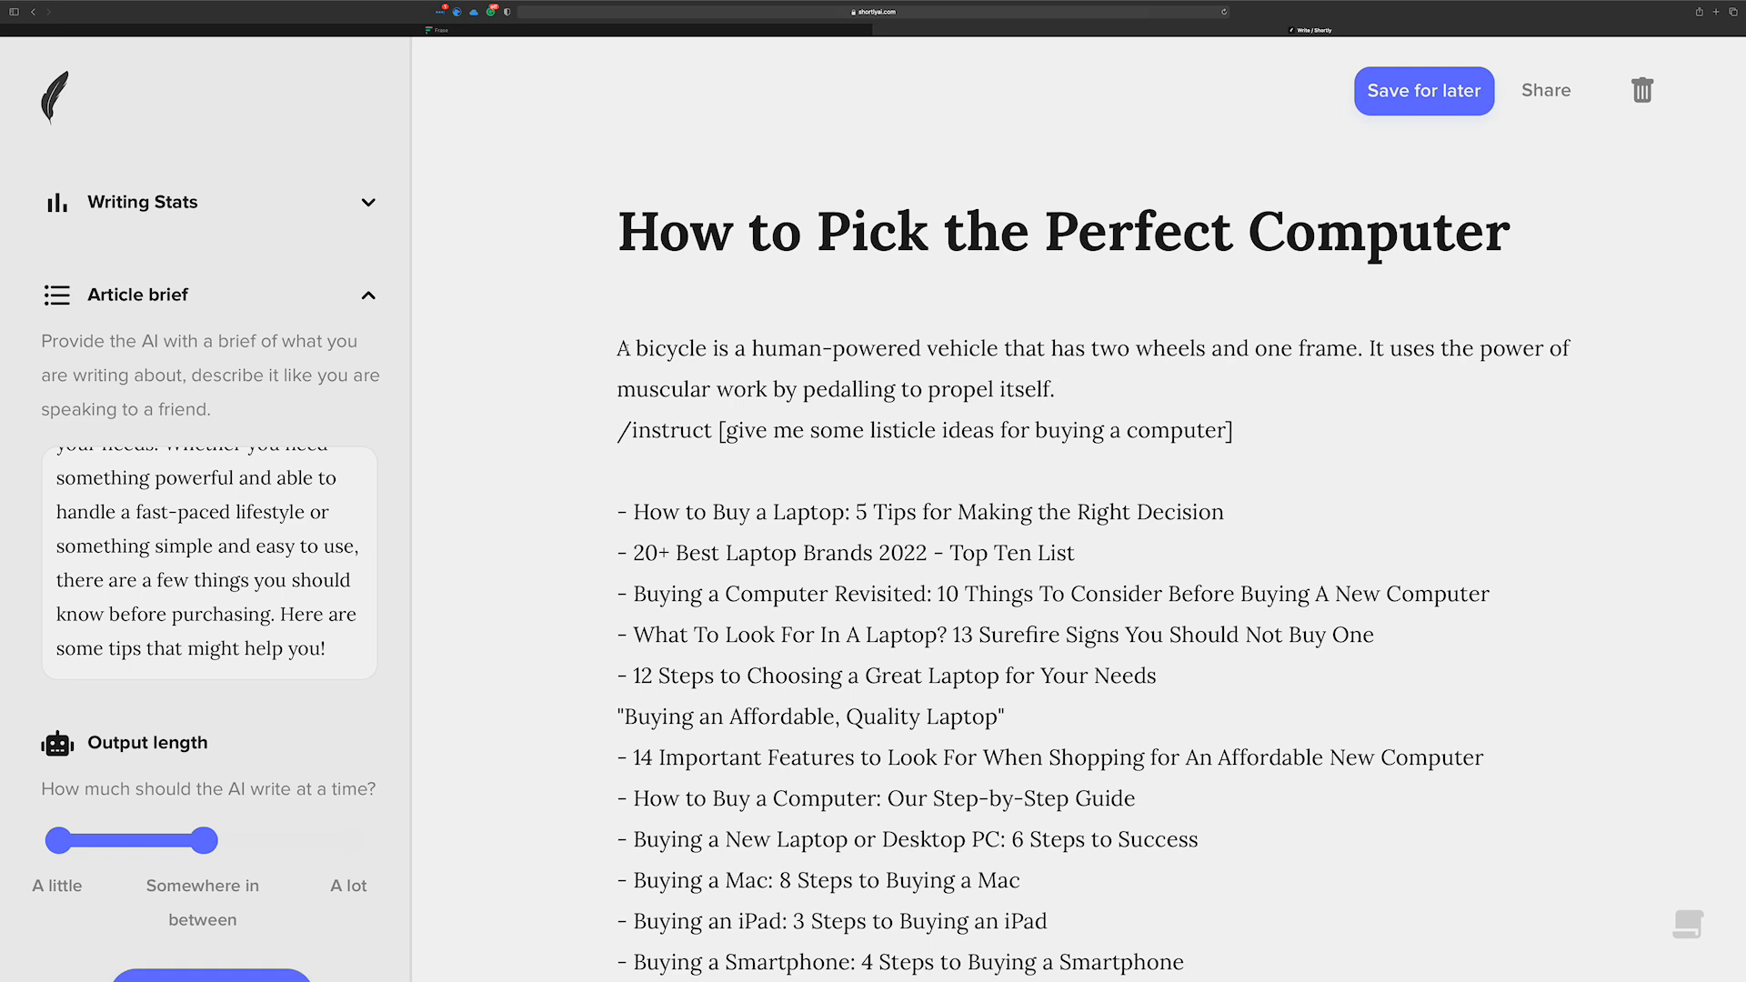
key("Return")
left_click(854, 385)
left_click(1077, 378)
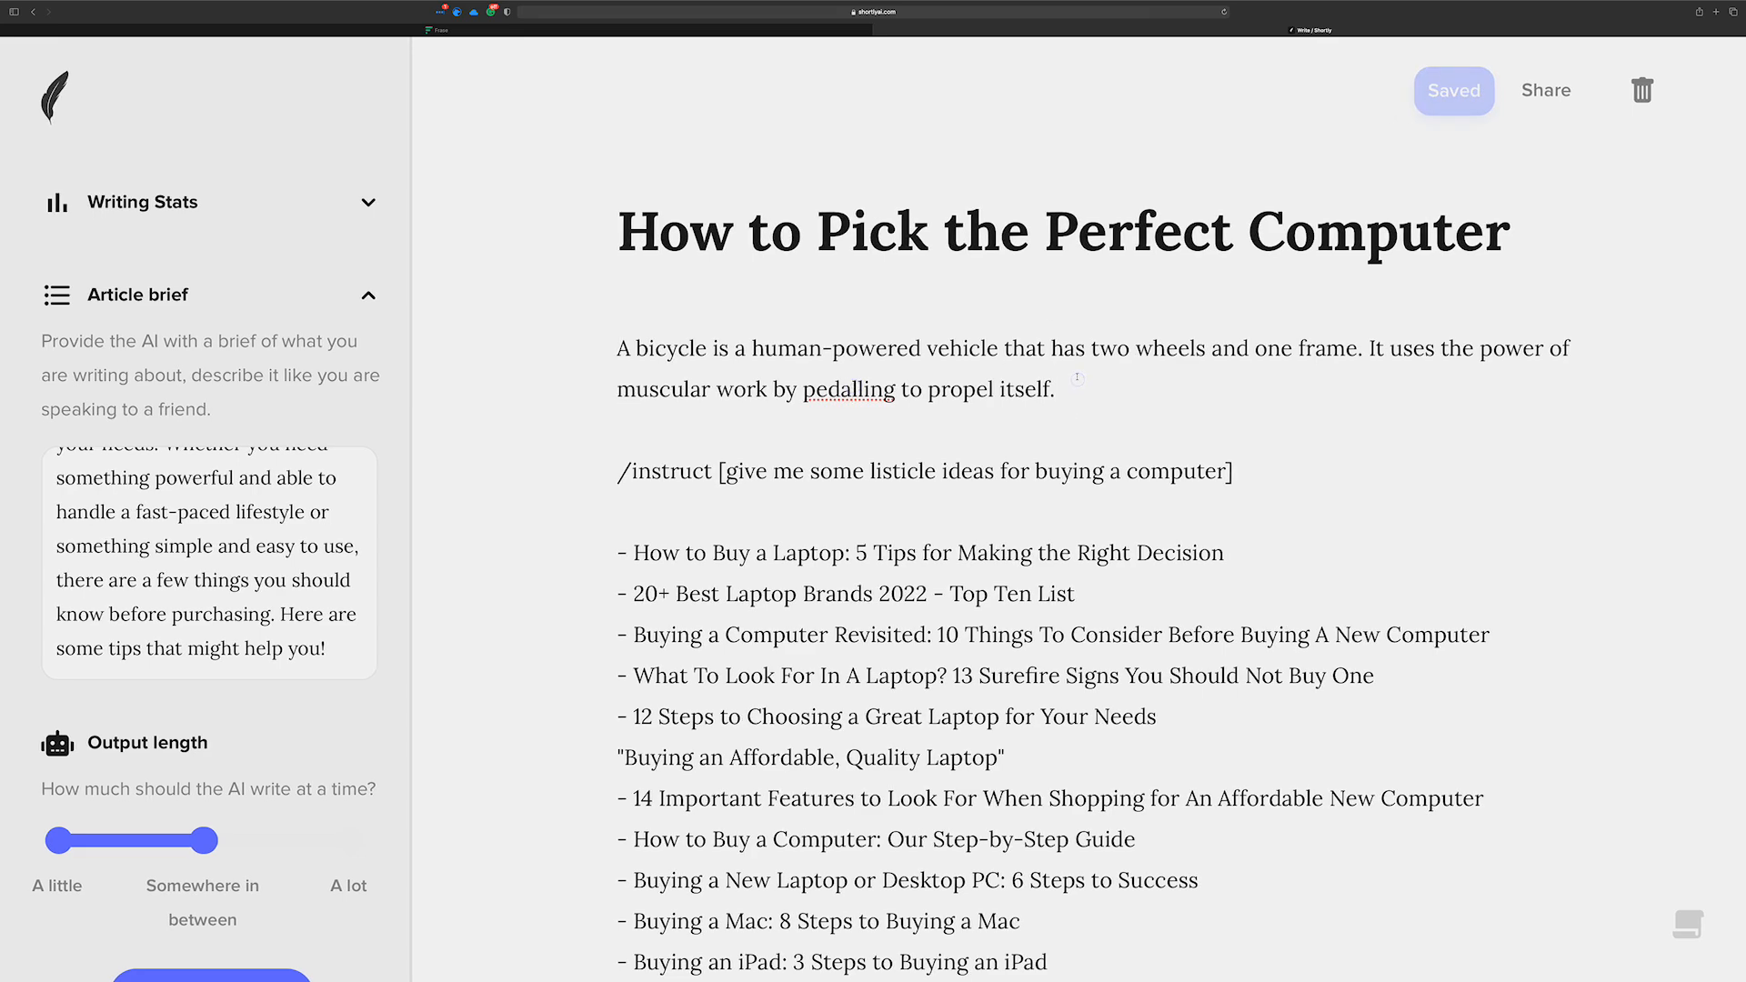
Switch back to Frase, close the Definition template and examine the full list of AI templates
left_click(441, 30)
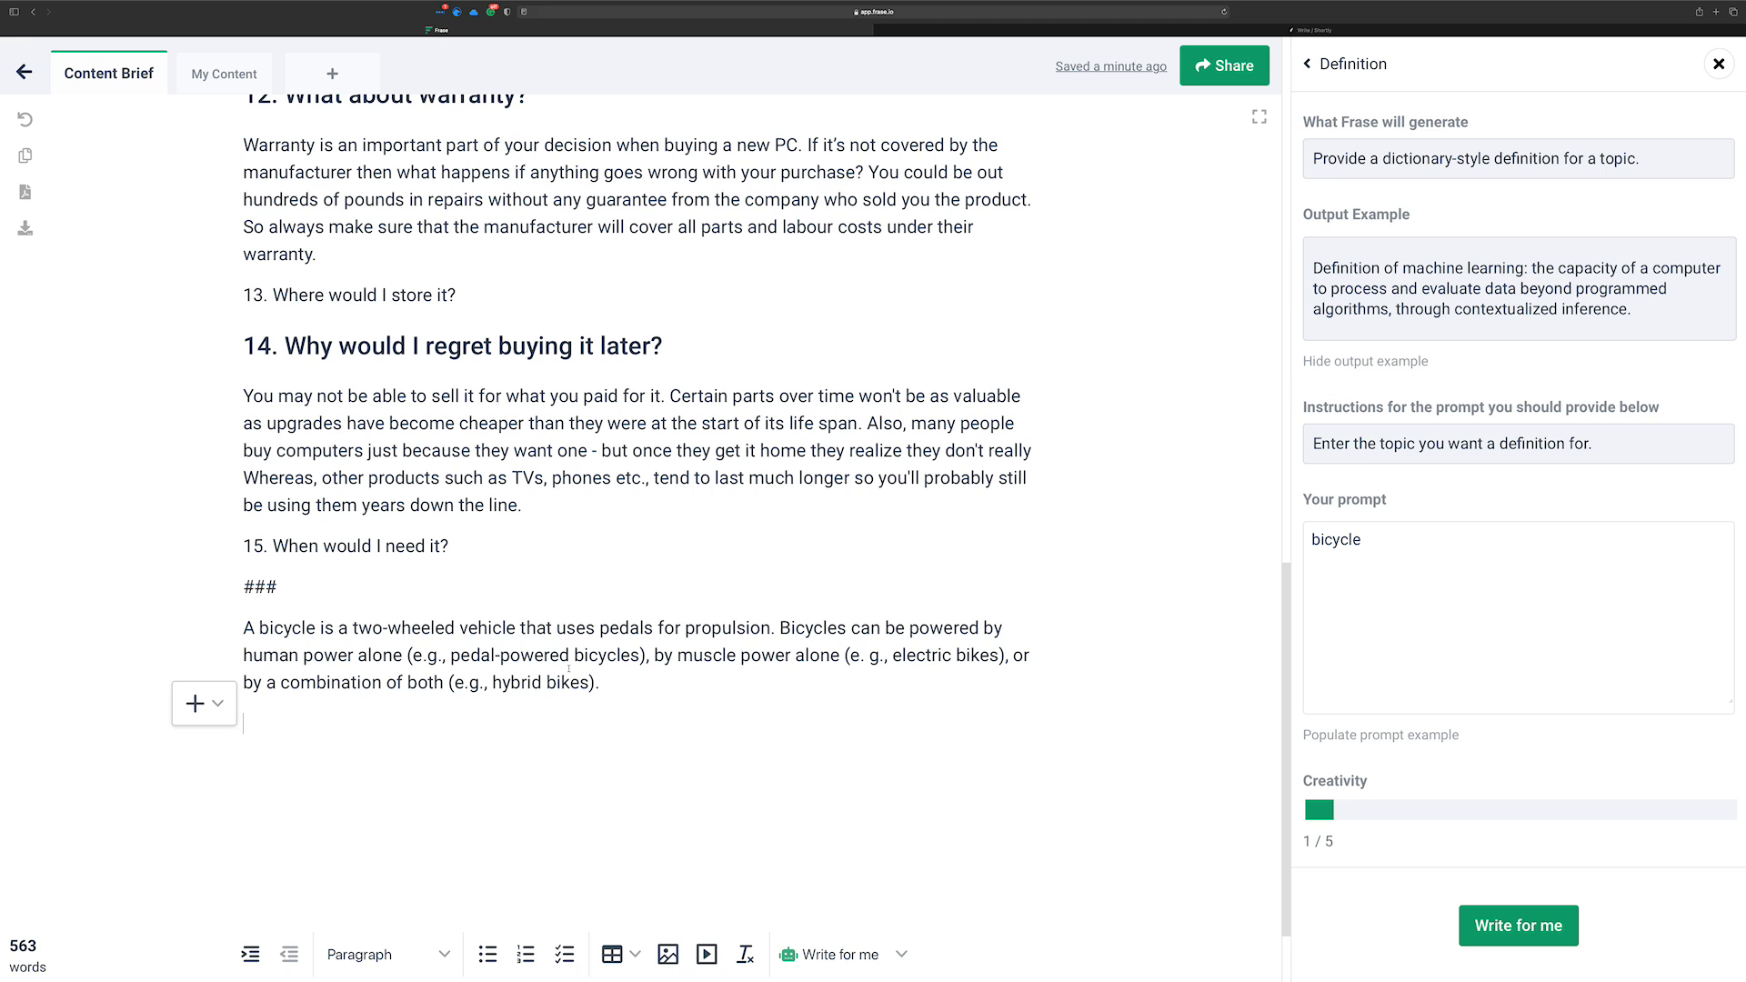
left_click(1719, 63)
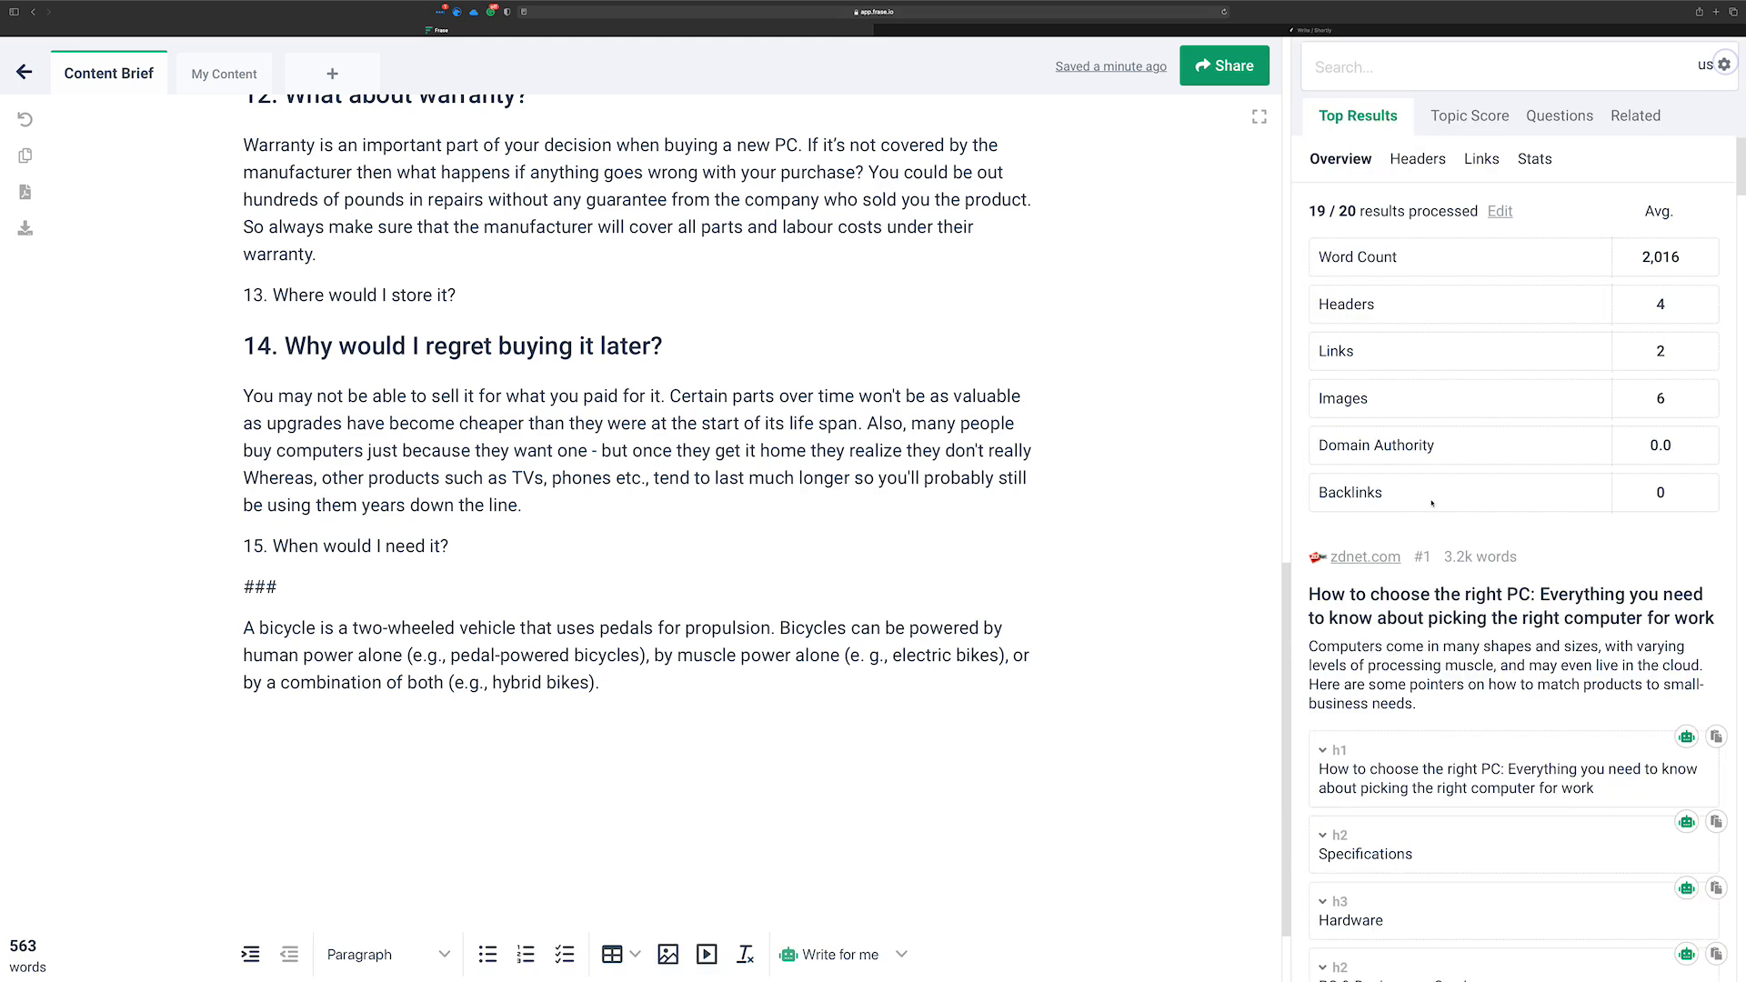
scroll(1353, 597, "down", 2)
scroll(1354, 598, "down", 3)
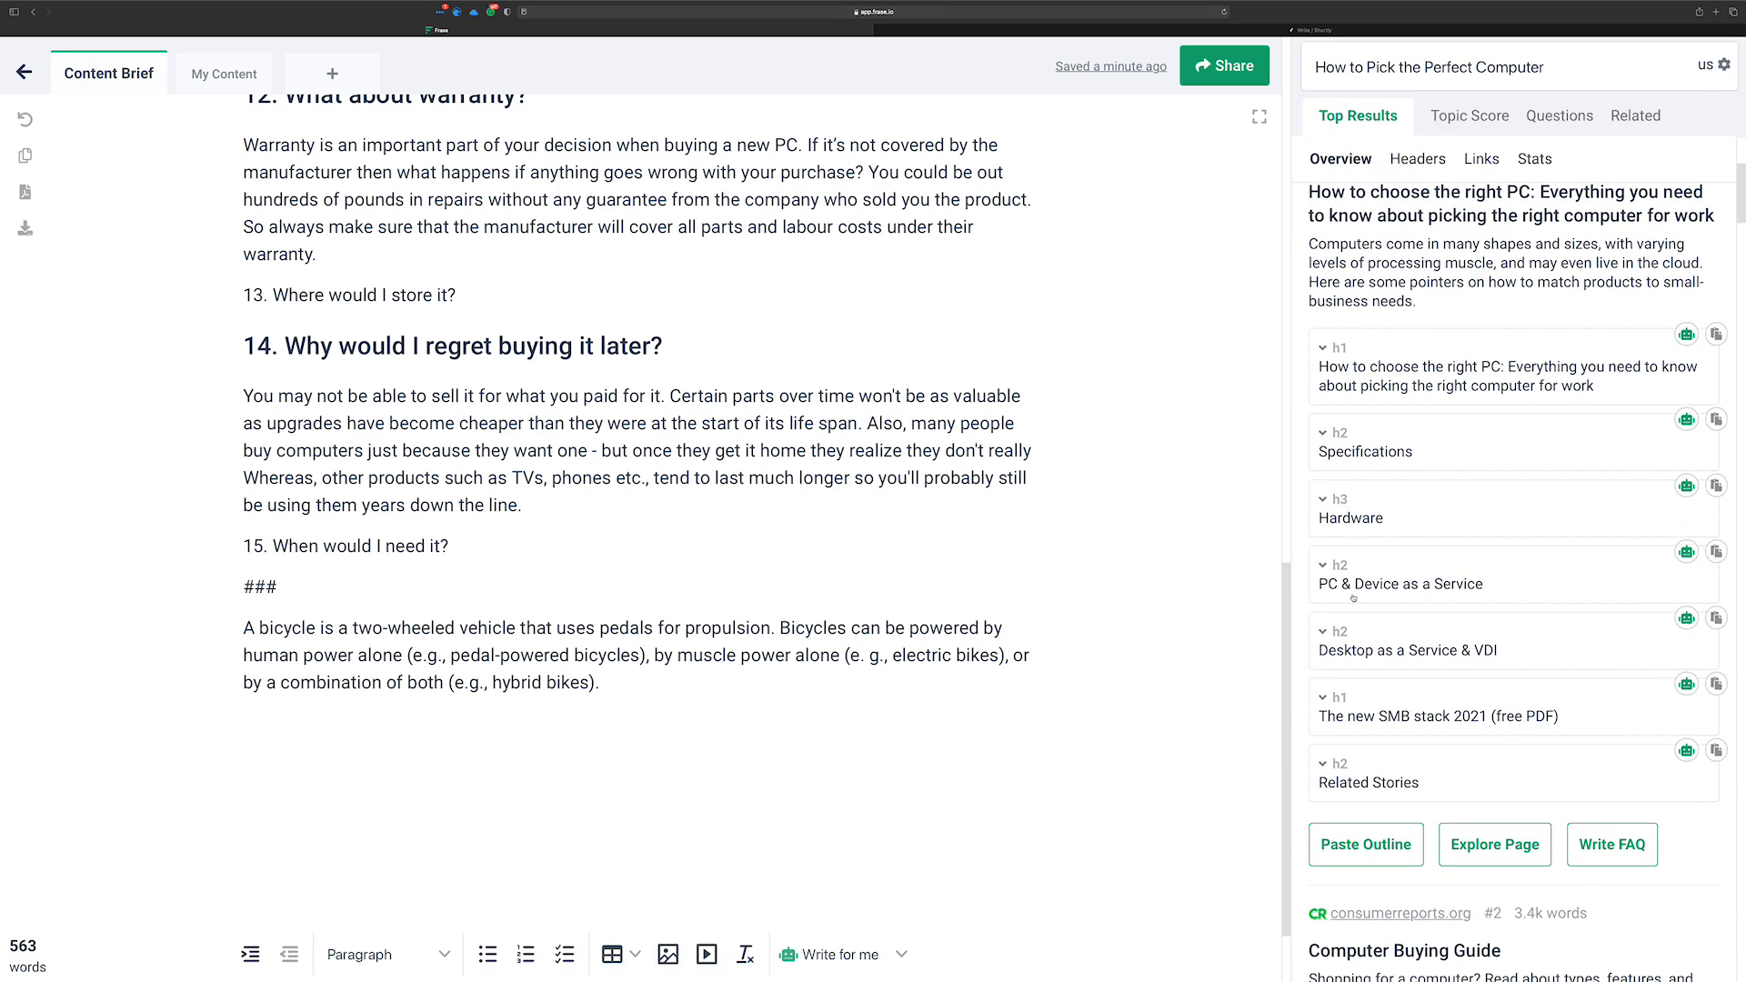
left_click(900, 954)
left_click(958, 866)
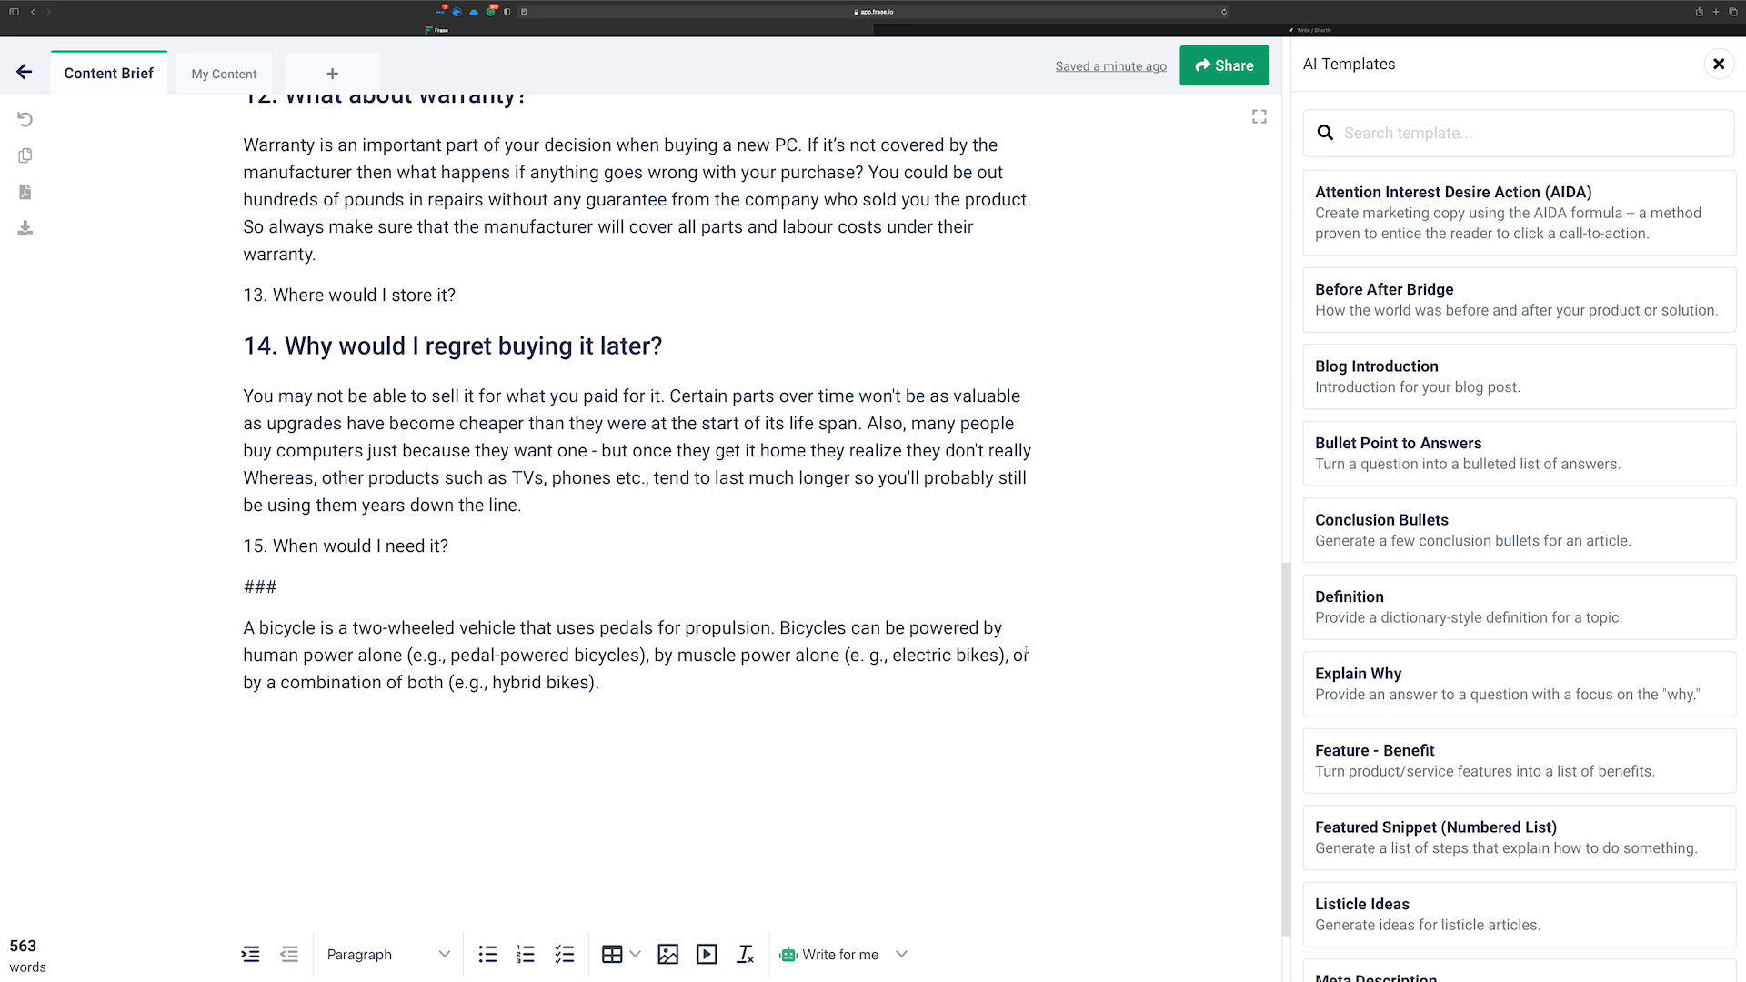
scroll(1374, 634, "down", 5)
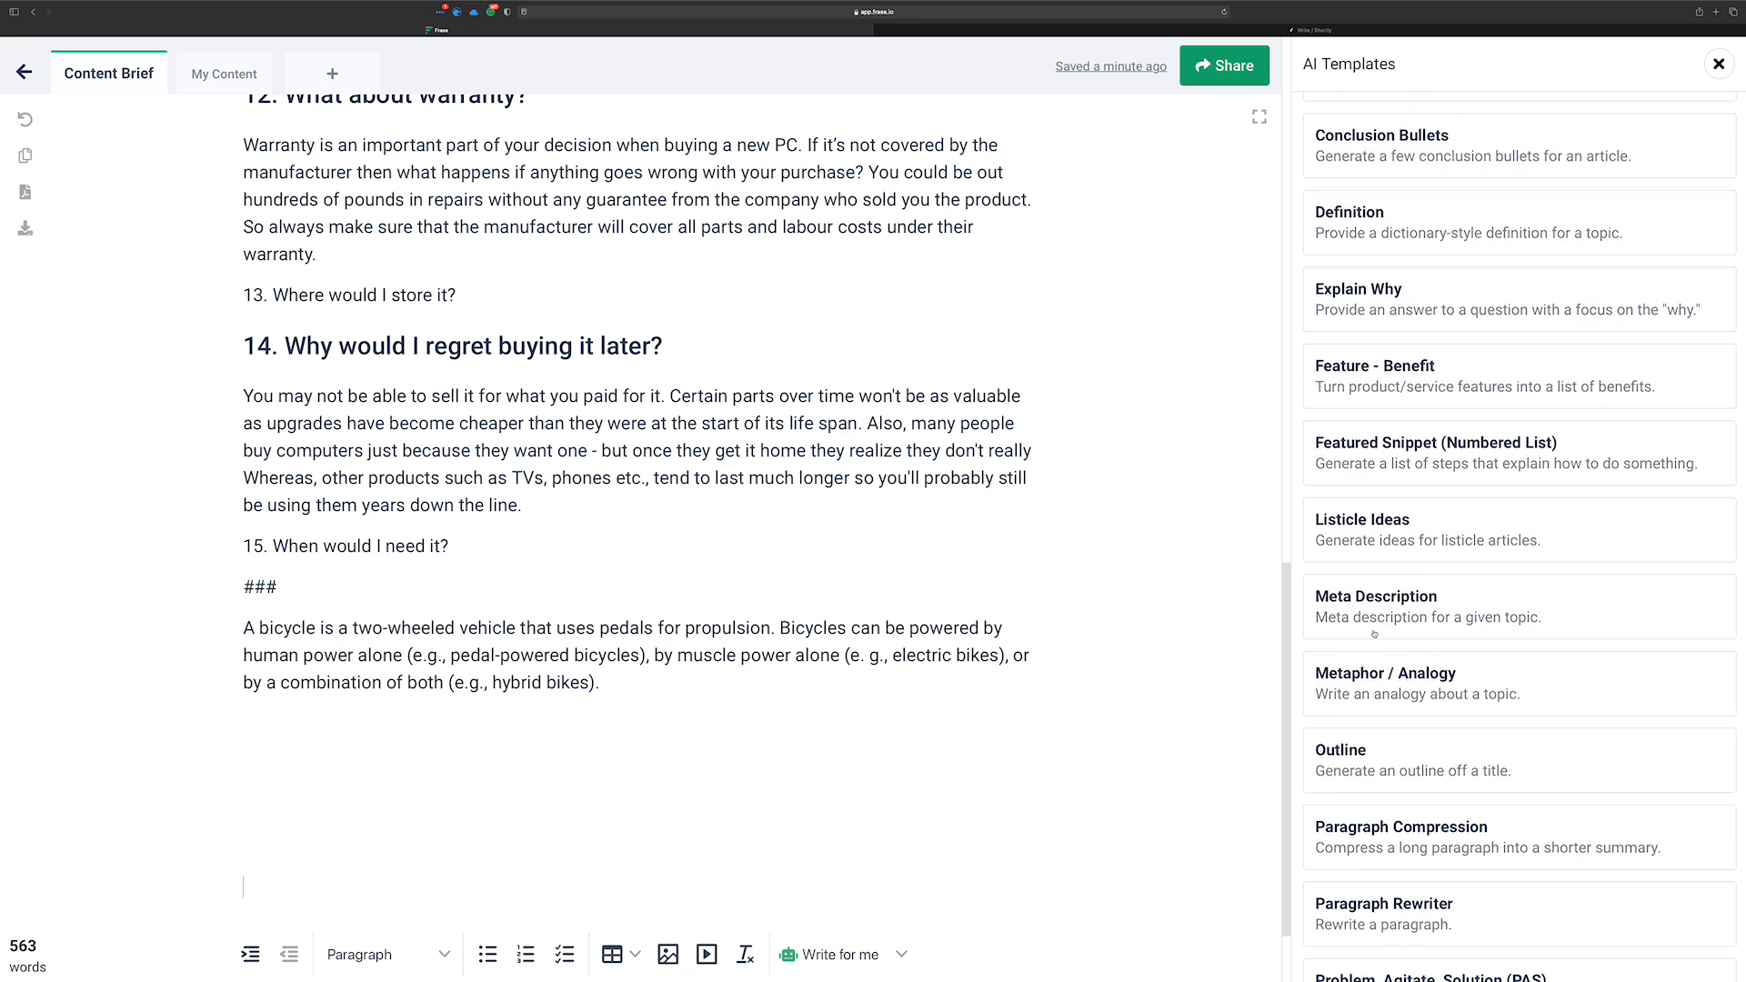
scroll(1373, 634, "down", 1)
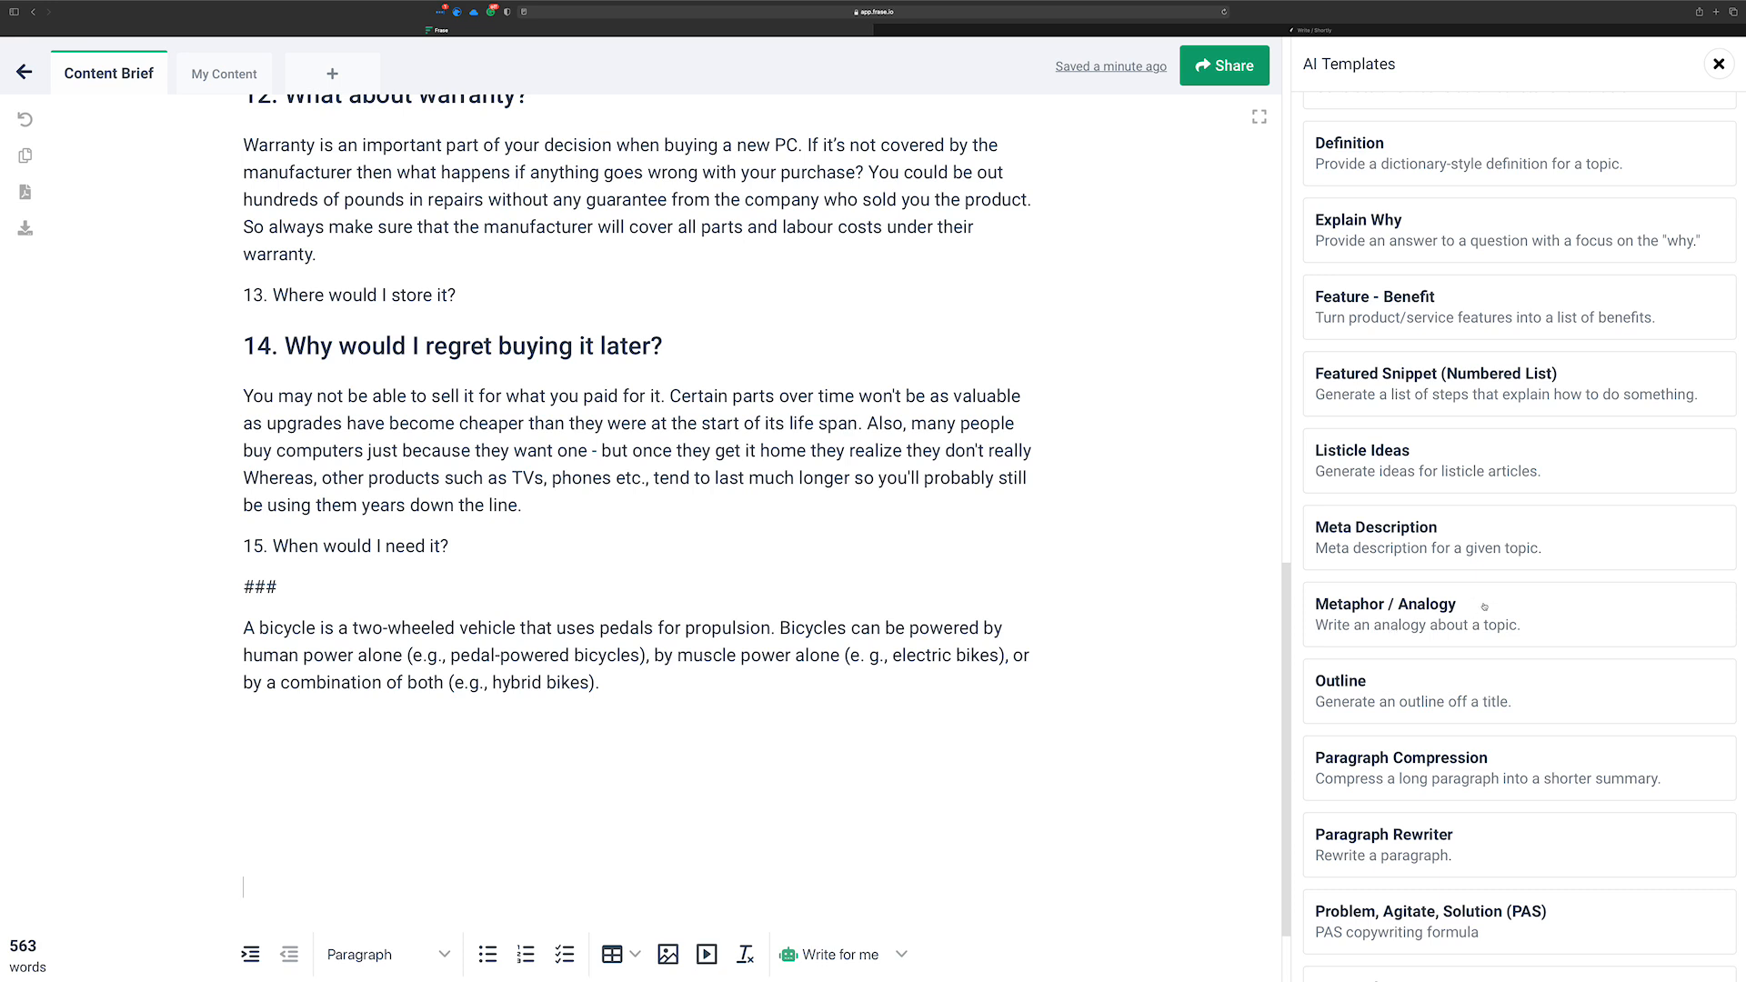
scroll(1485, 607, "down", 3)
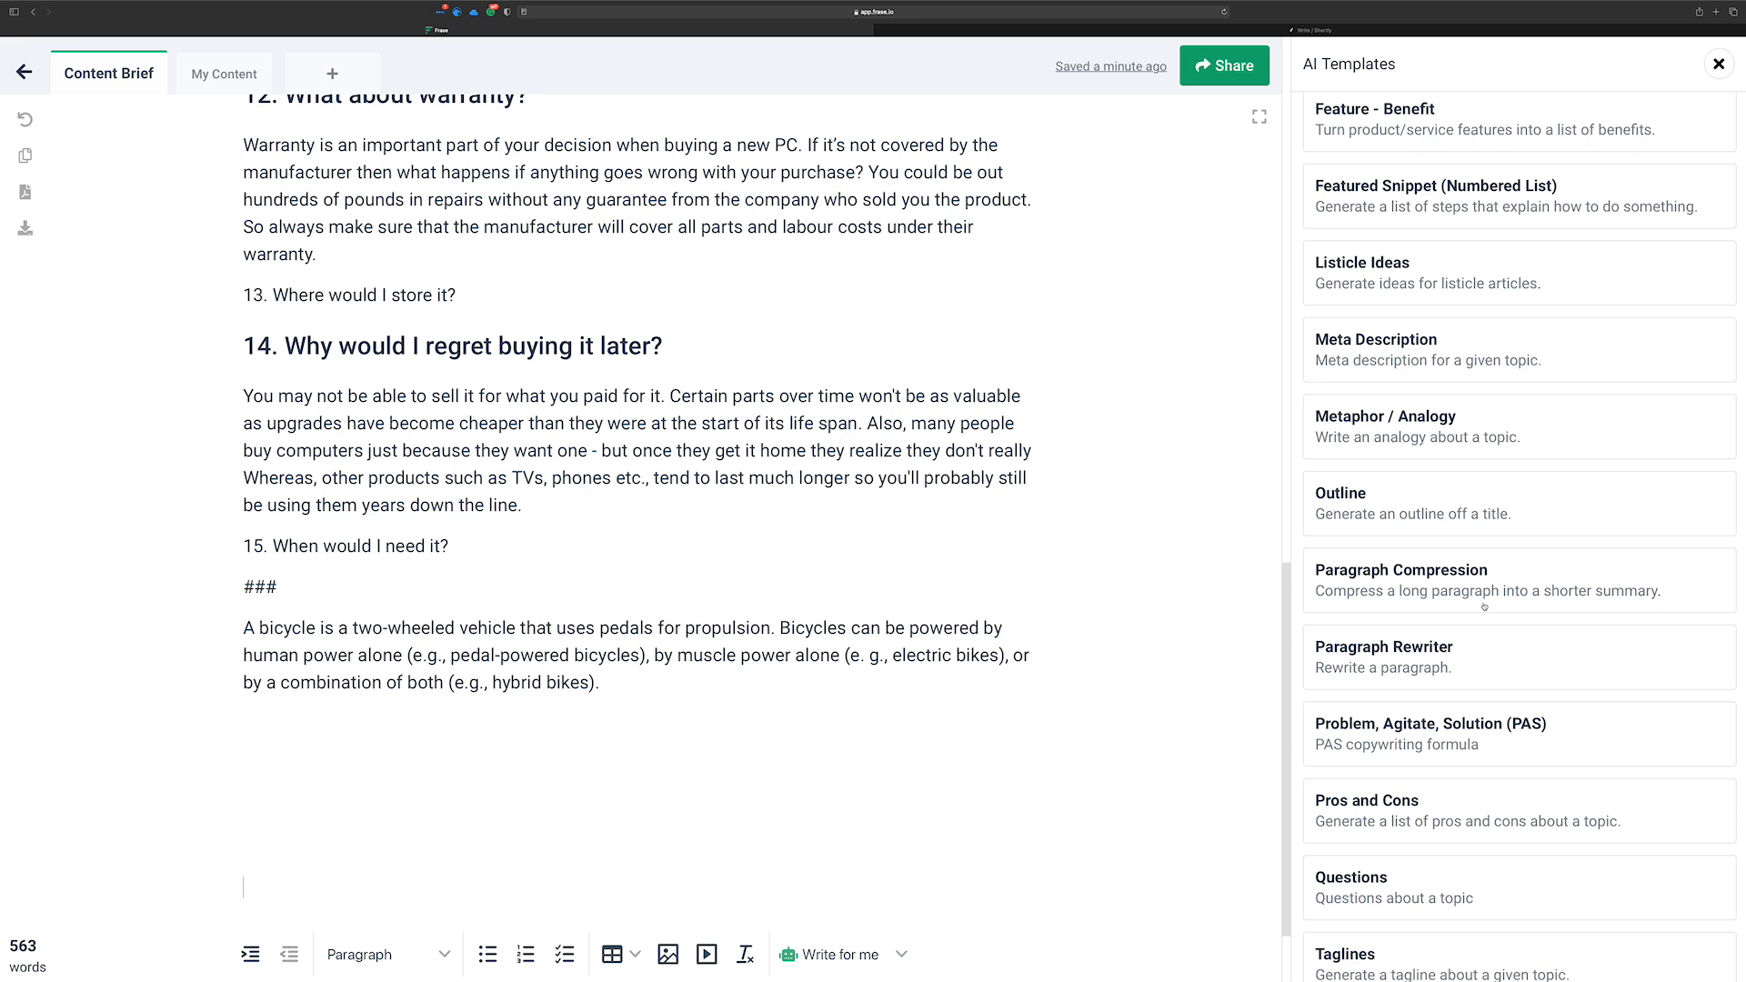
scroll(1484, 607, "down", 5)
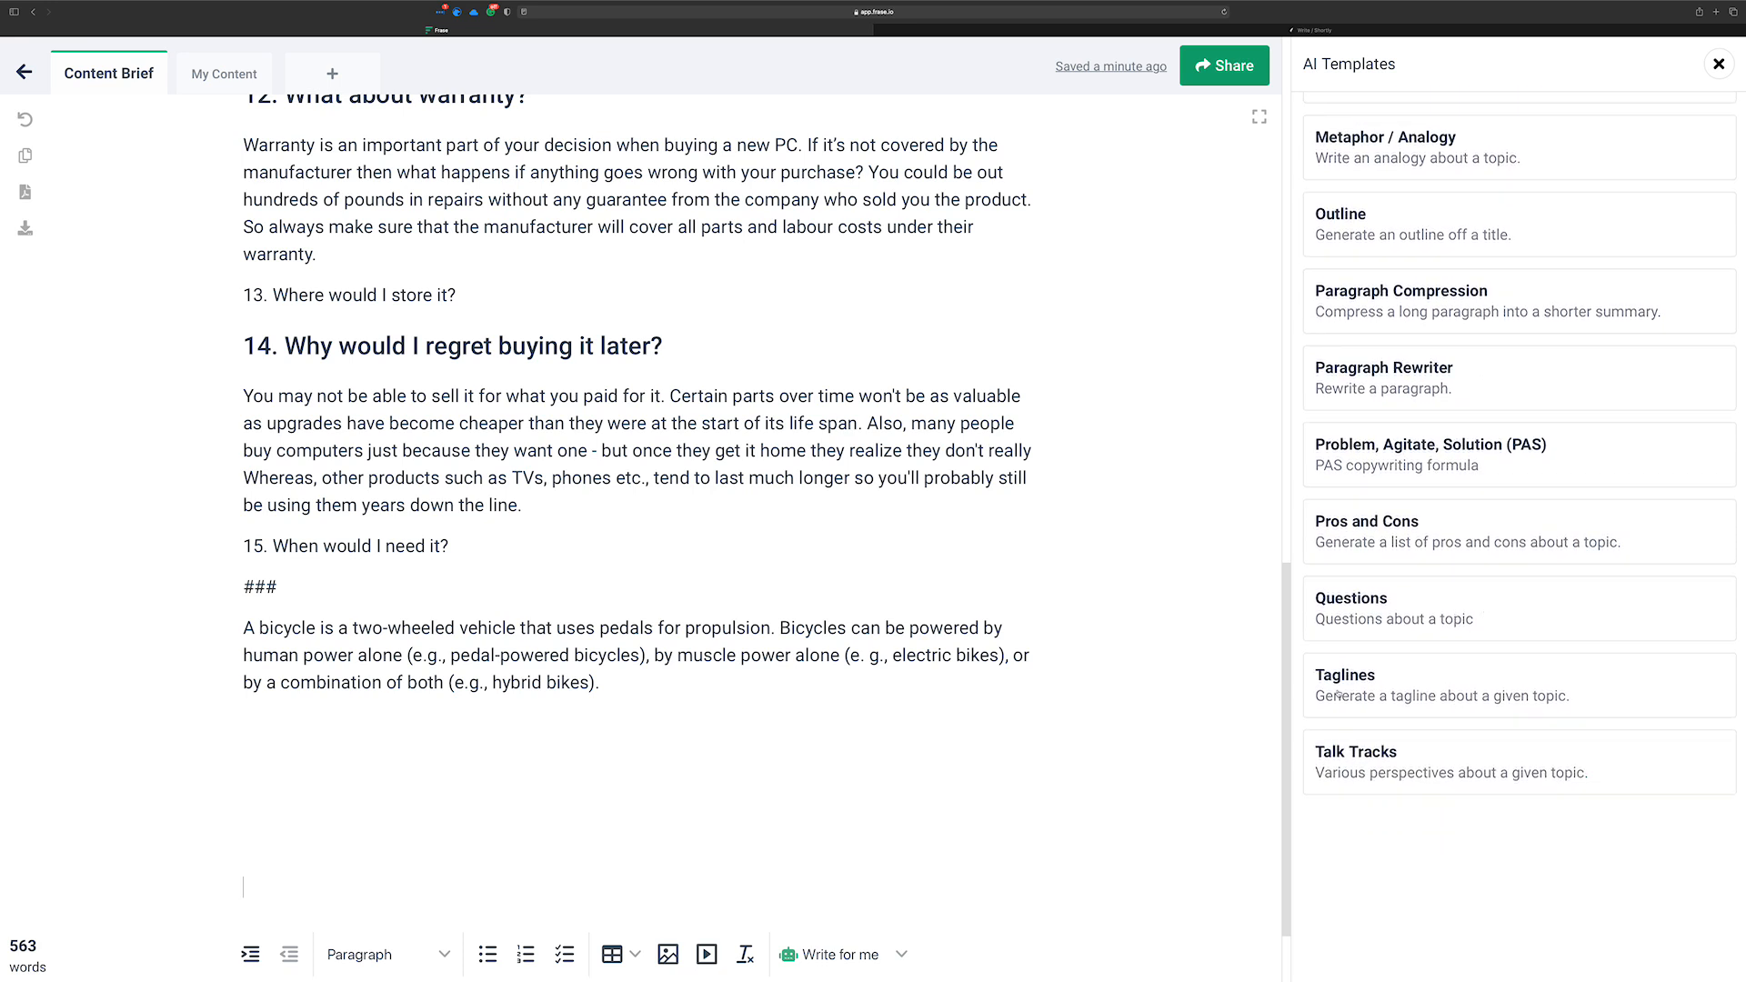
Add a ### separator with an empty line after it below the bicycle definition
left_click(674, 706)
type("###")
key("Return")
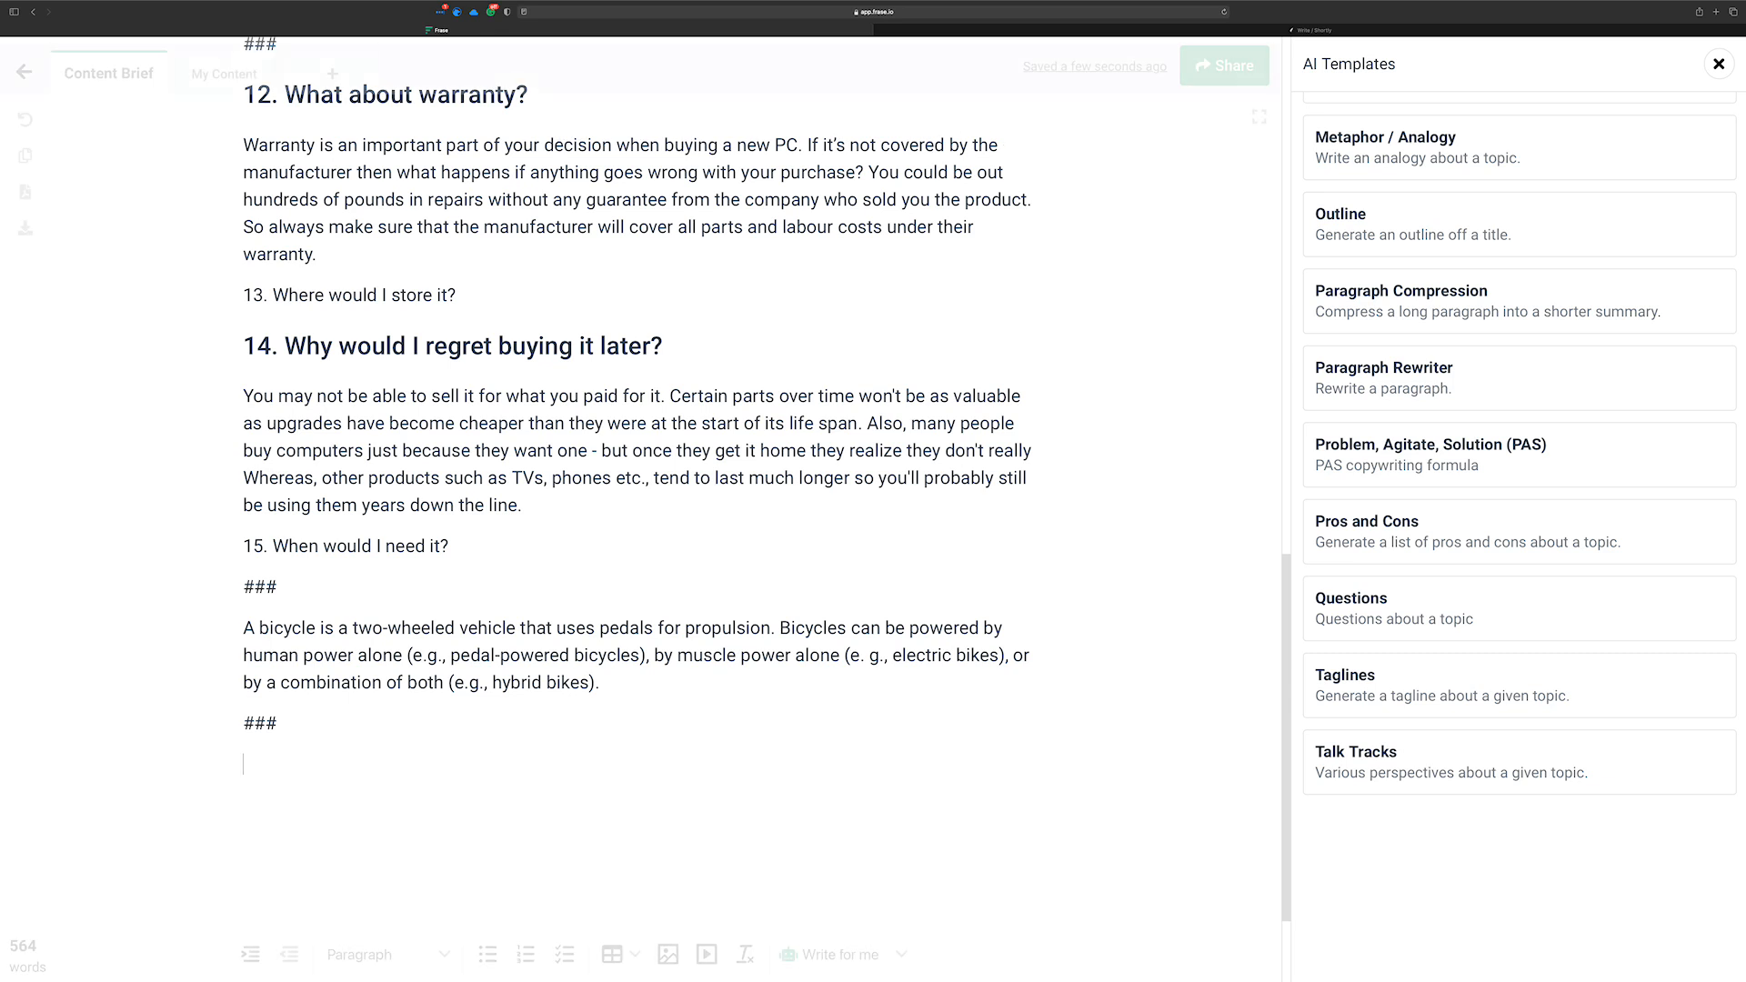
type("Ao")
key("BackSpace")
key("BackSpace")
Open the Taglines template with the prompt "AI Content Dojo is a website helping people learn how to use AI writing tools to create better content faster."
left_click(1350, 693)
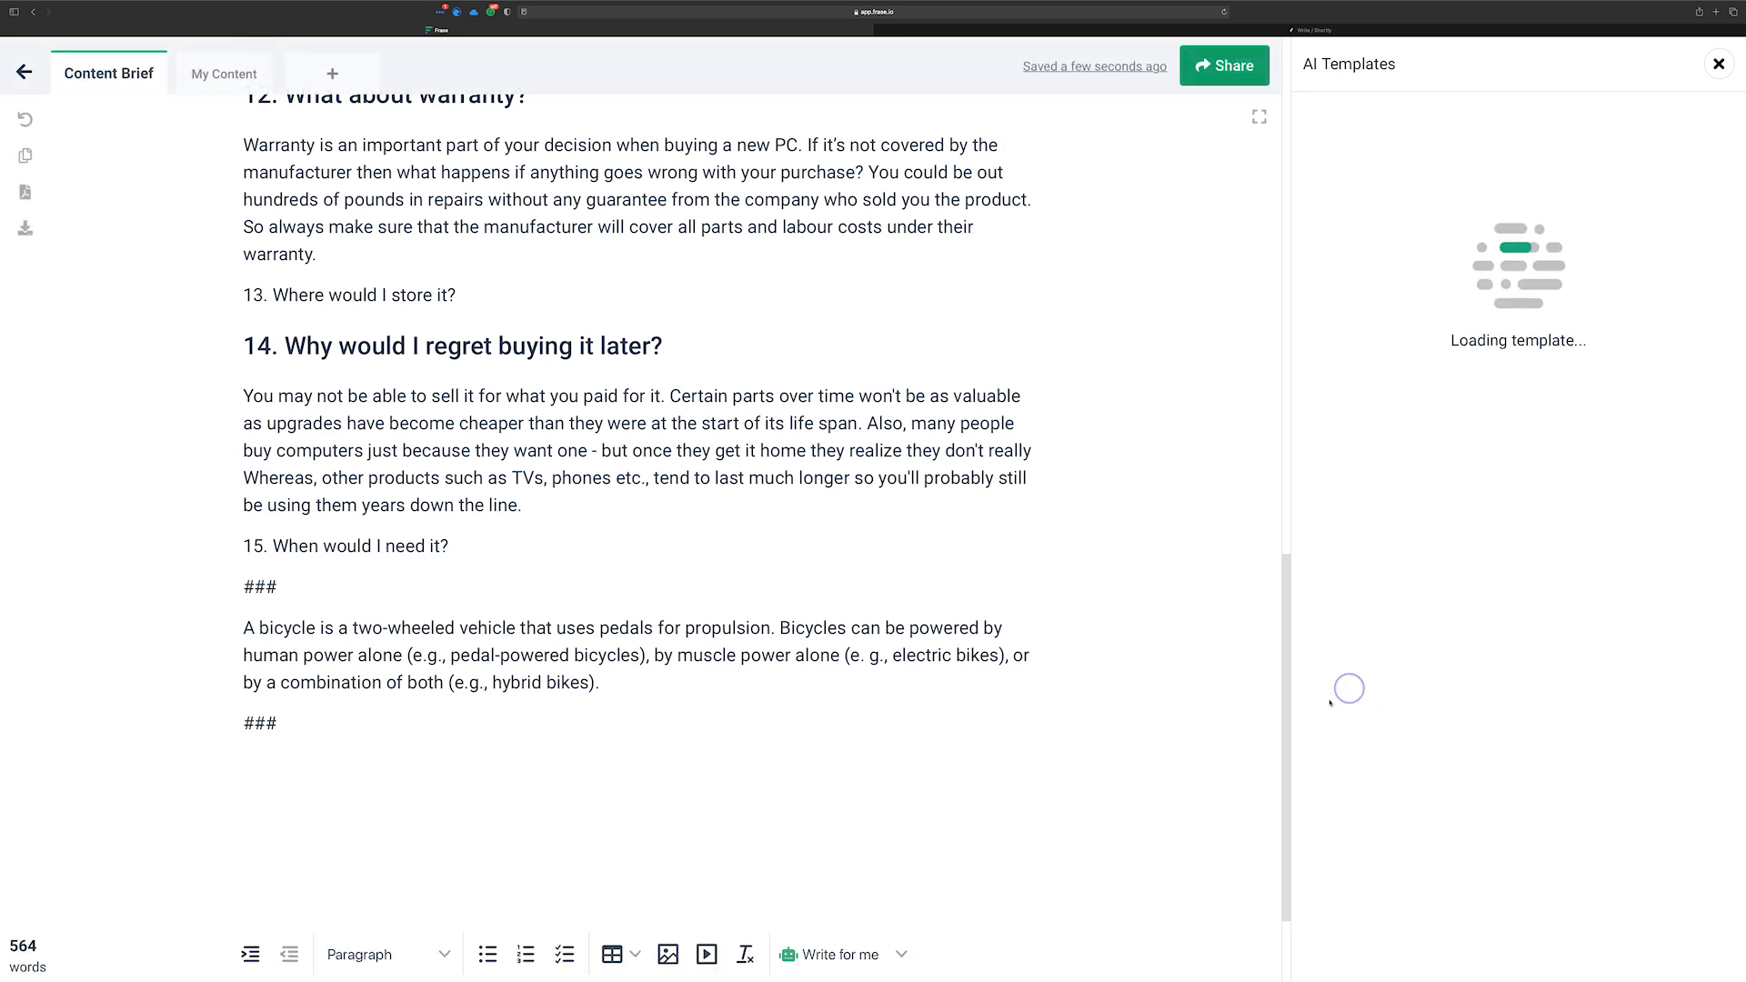
left_click(1404, 422)
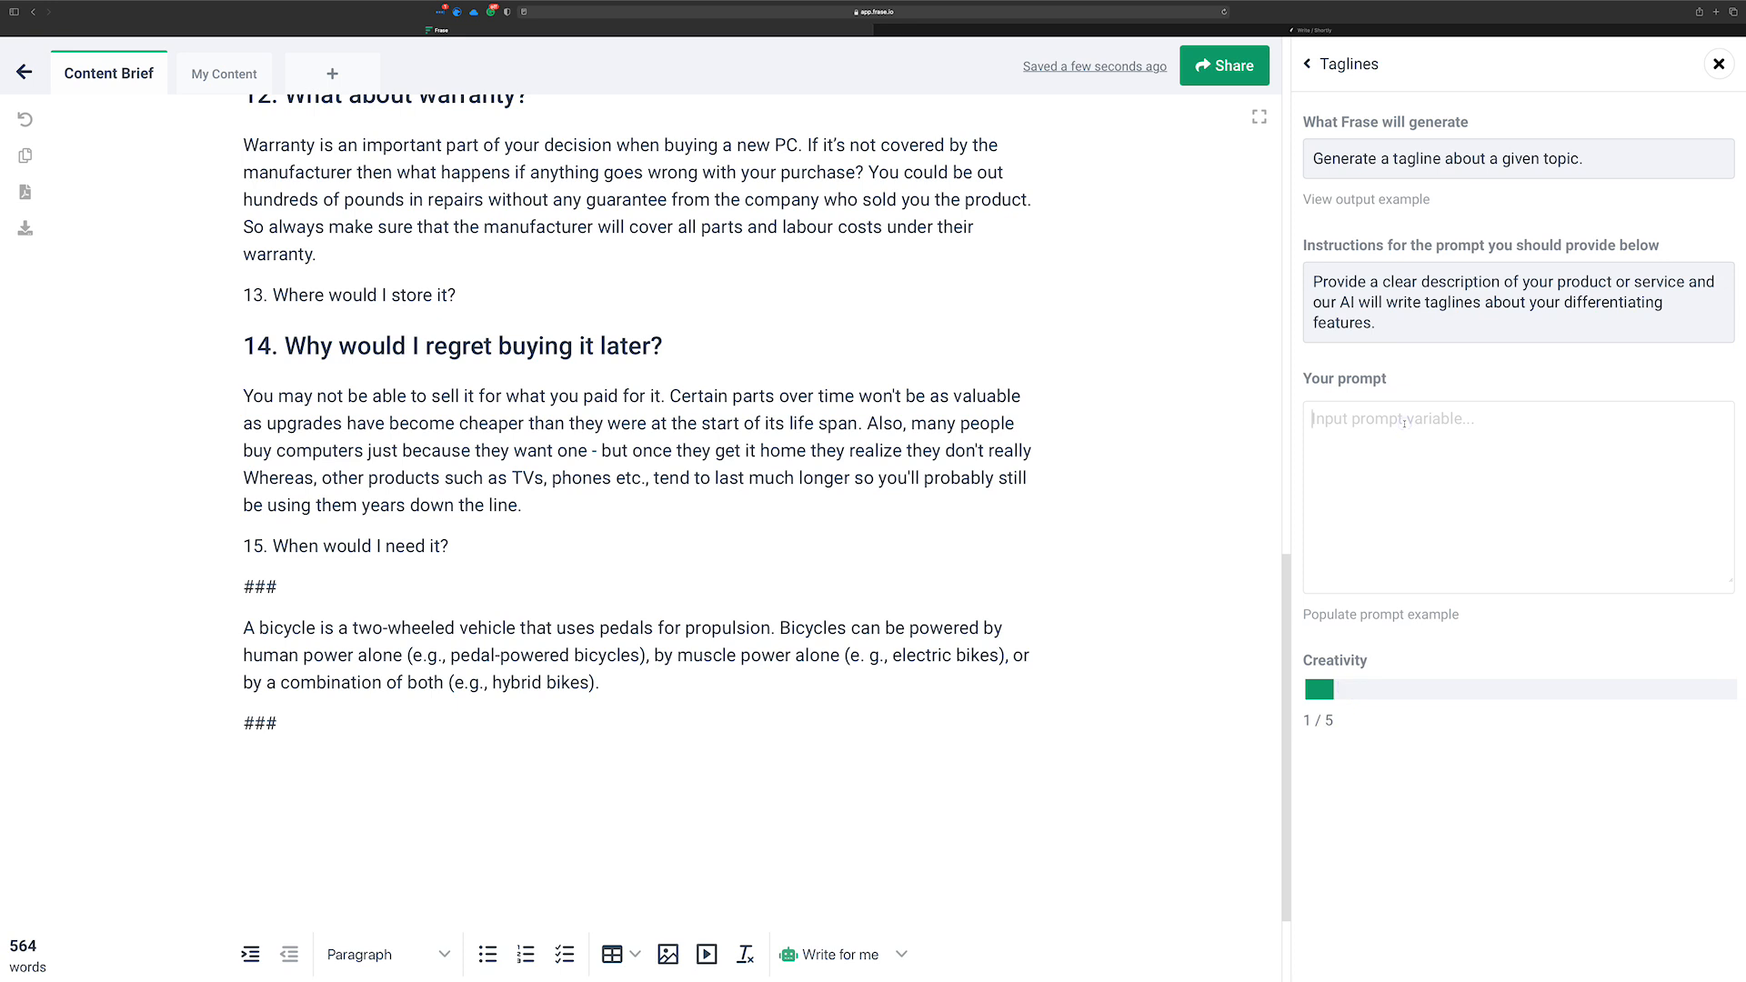
type("AI Content DOjo")
key("BackSpace")
key("BackSpace")
key("BackSpace")
type("ojo is a ")
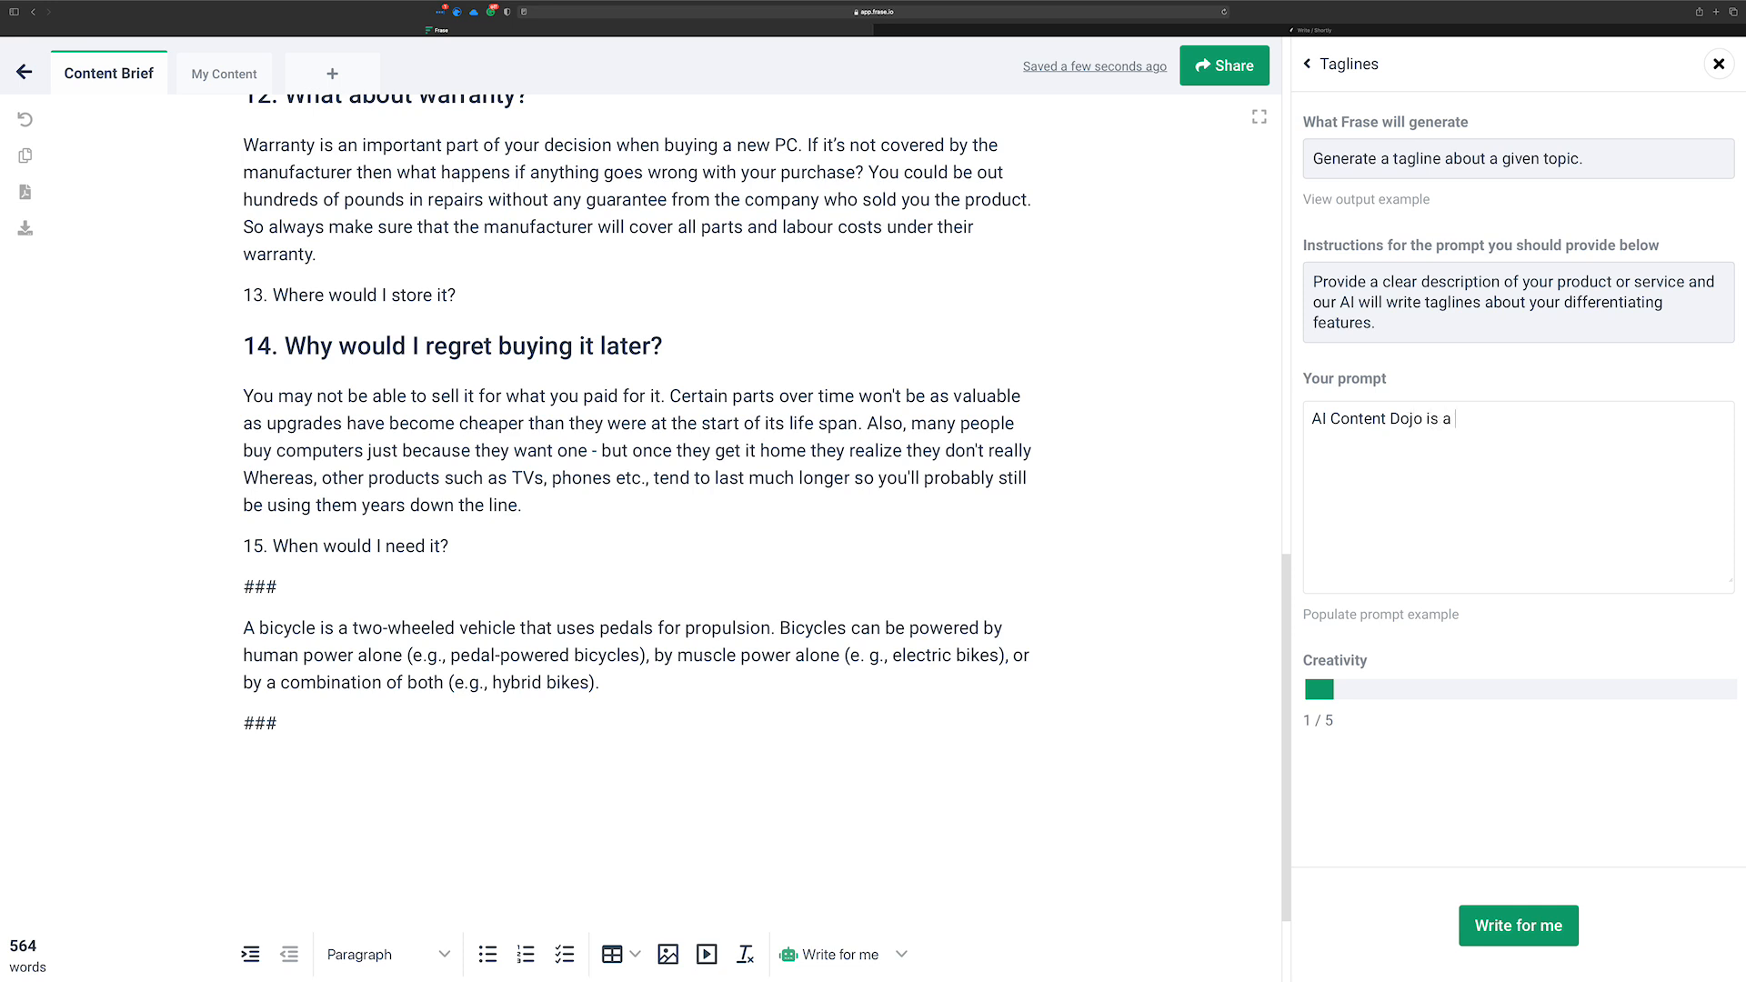
type("website helping people")
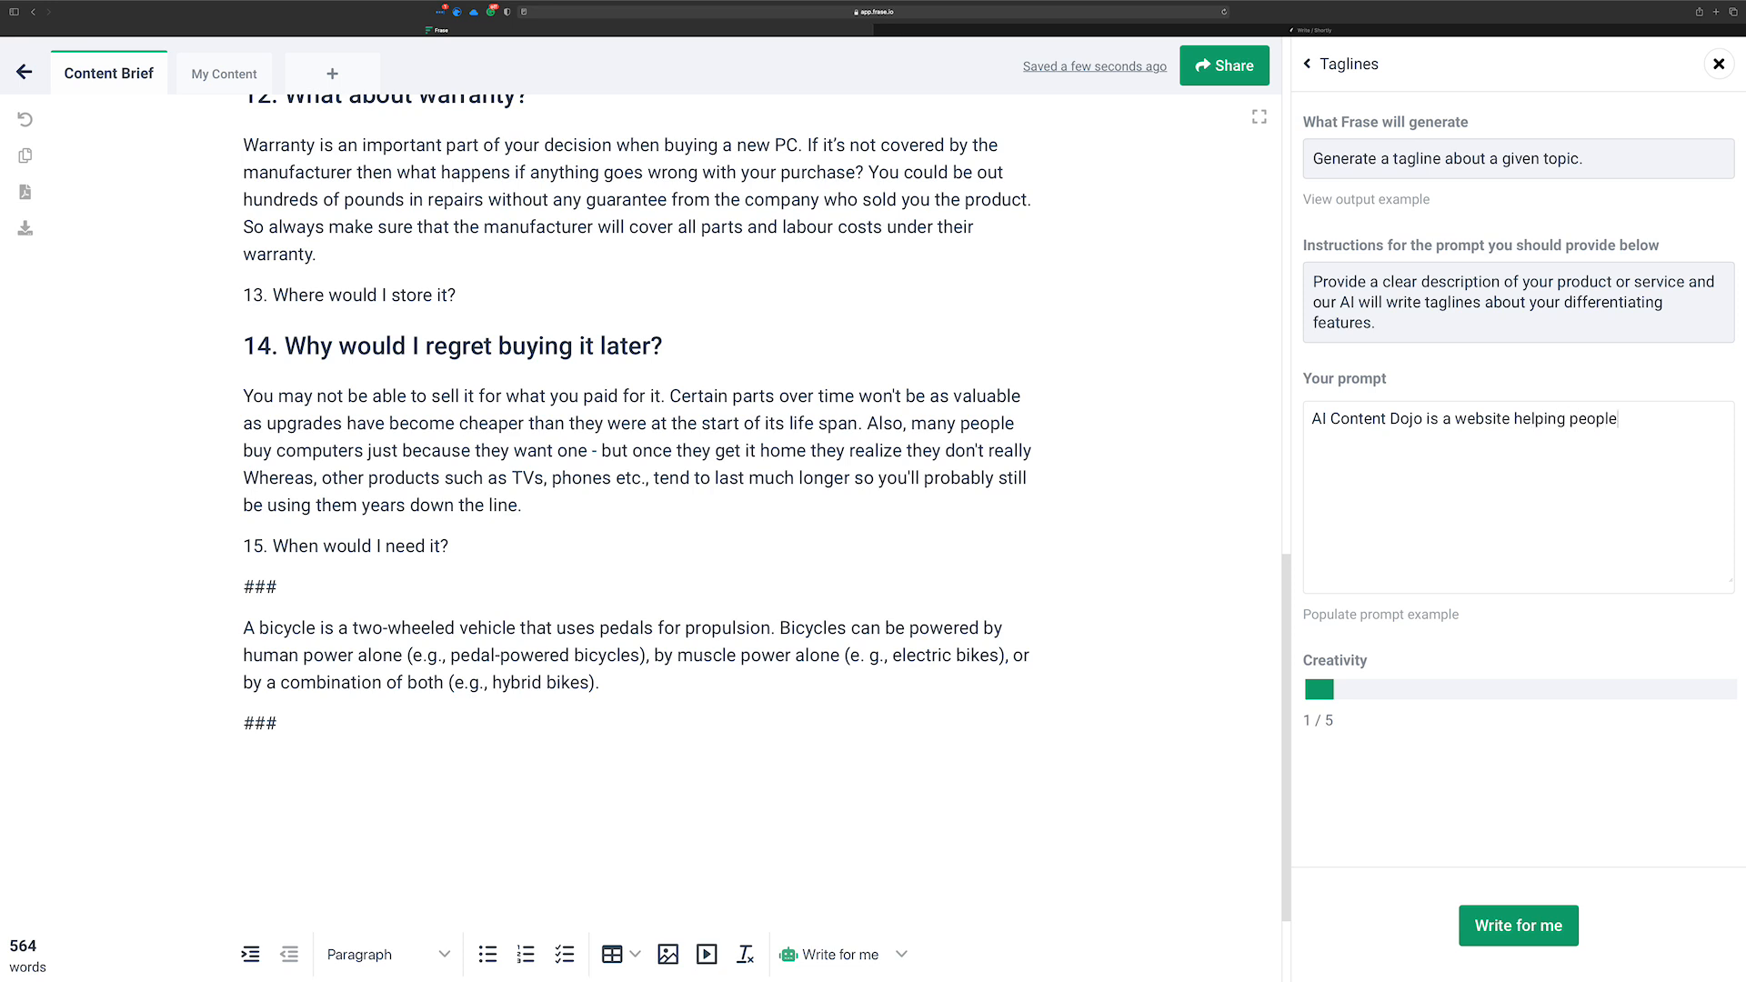
type(" learn how to use AI writing tool")
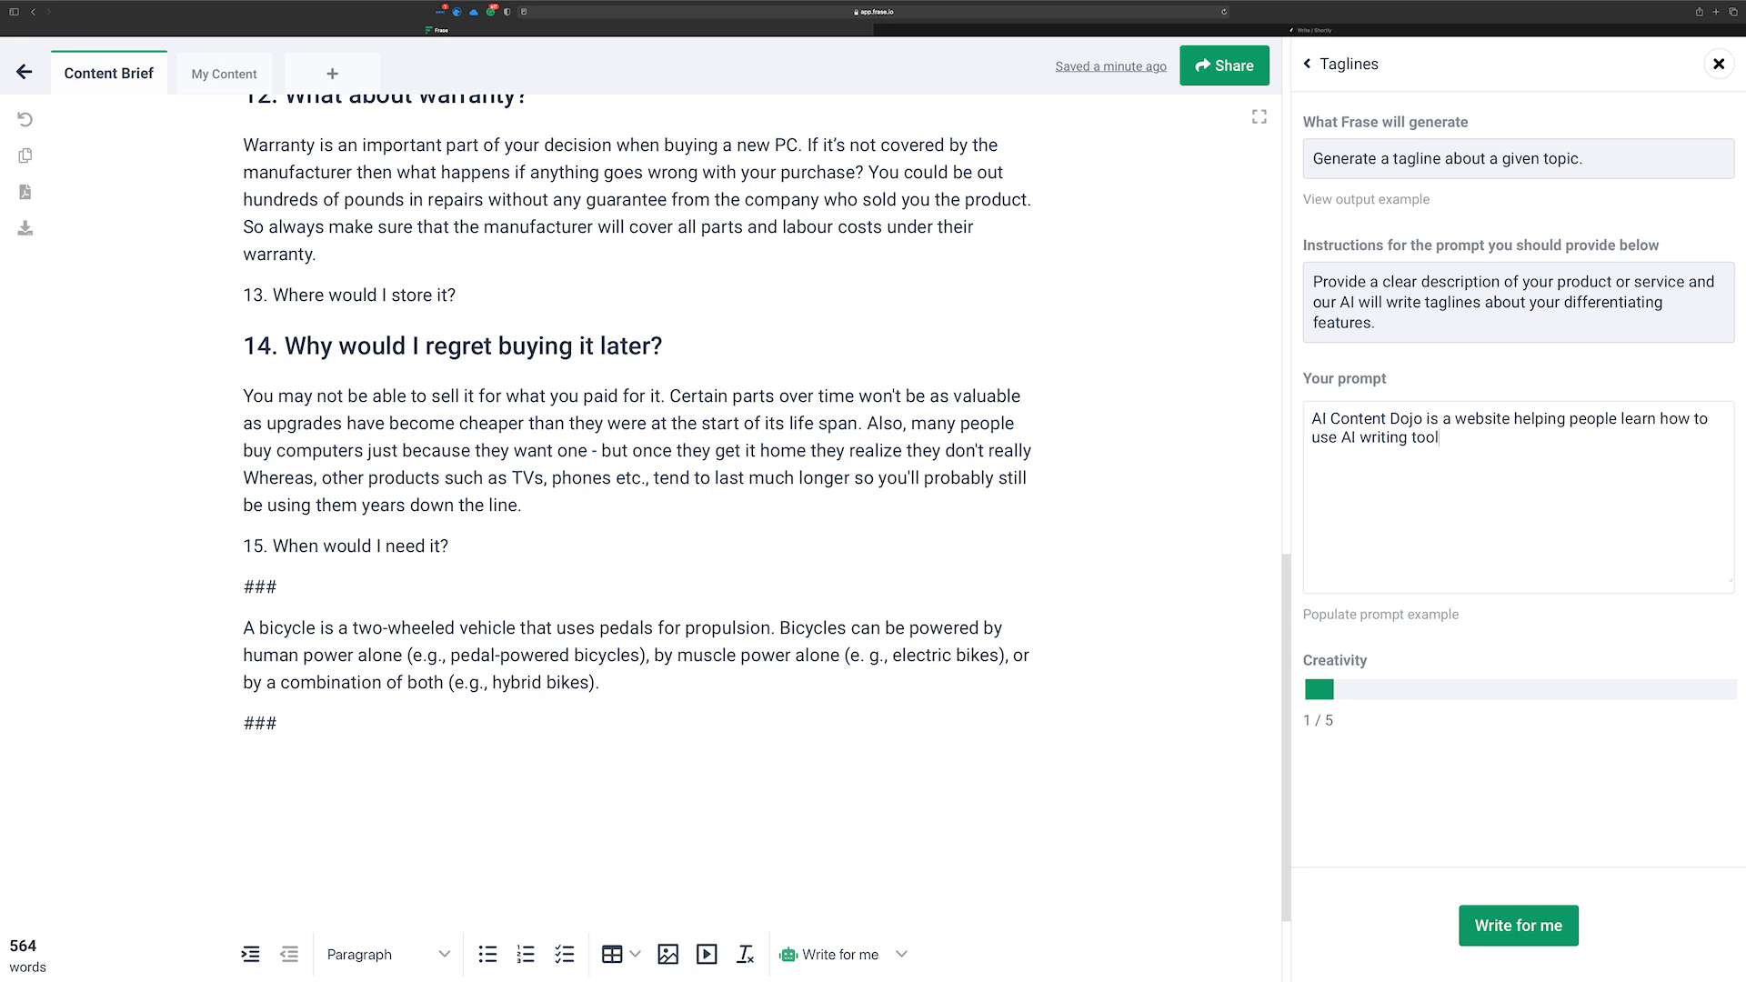
type("s to create better content faster.")
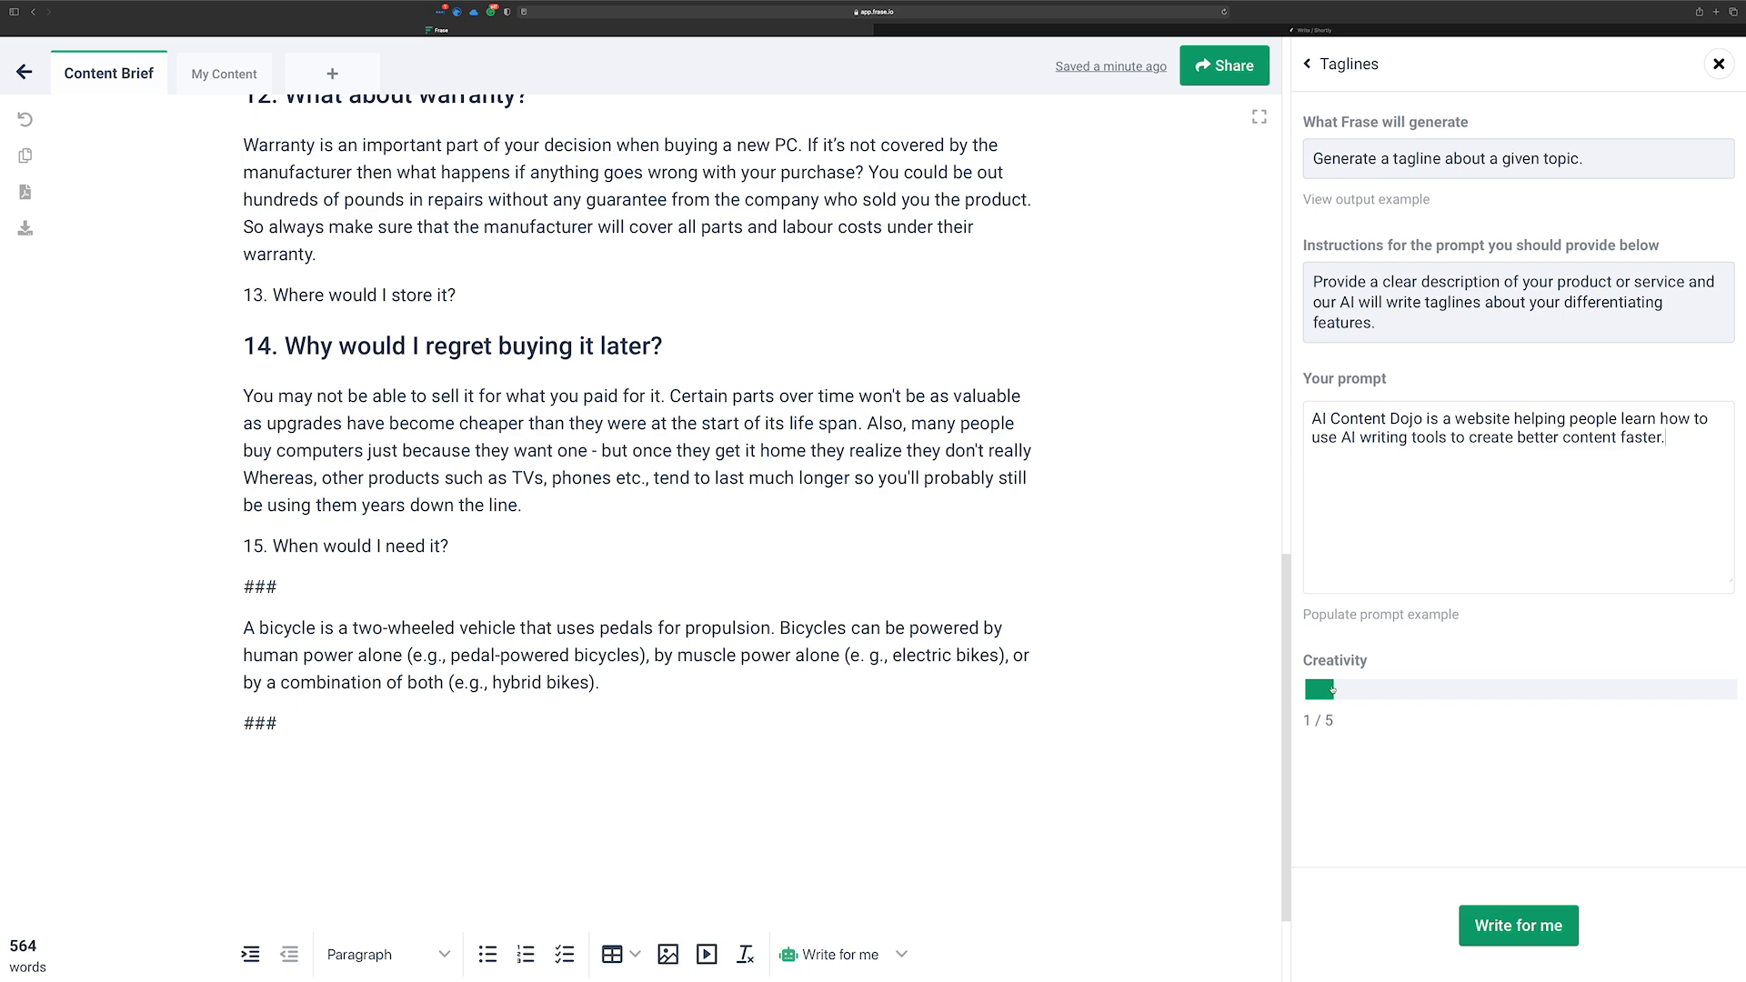
Set creativity to 3 and generate taglines below the last ### separator
left_click_drag(1333, 688, 1521, 689)
left_click(269, 780)
left_click(1519, 925)
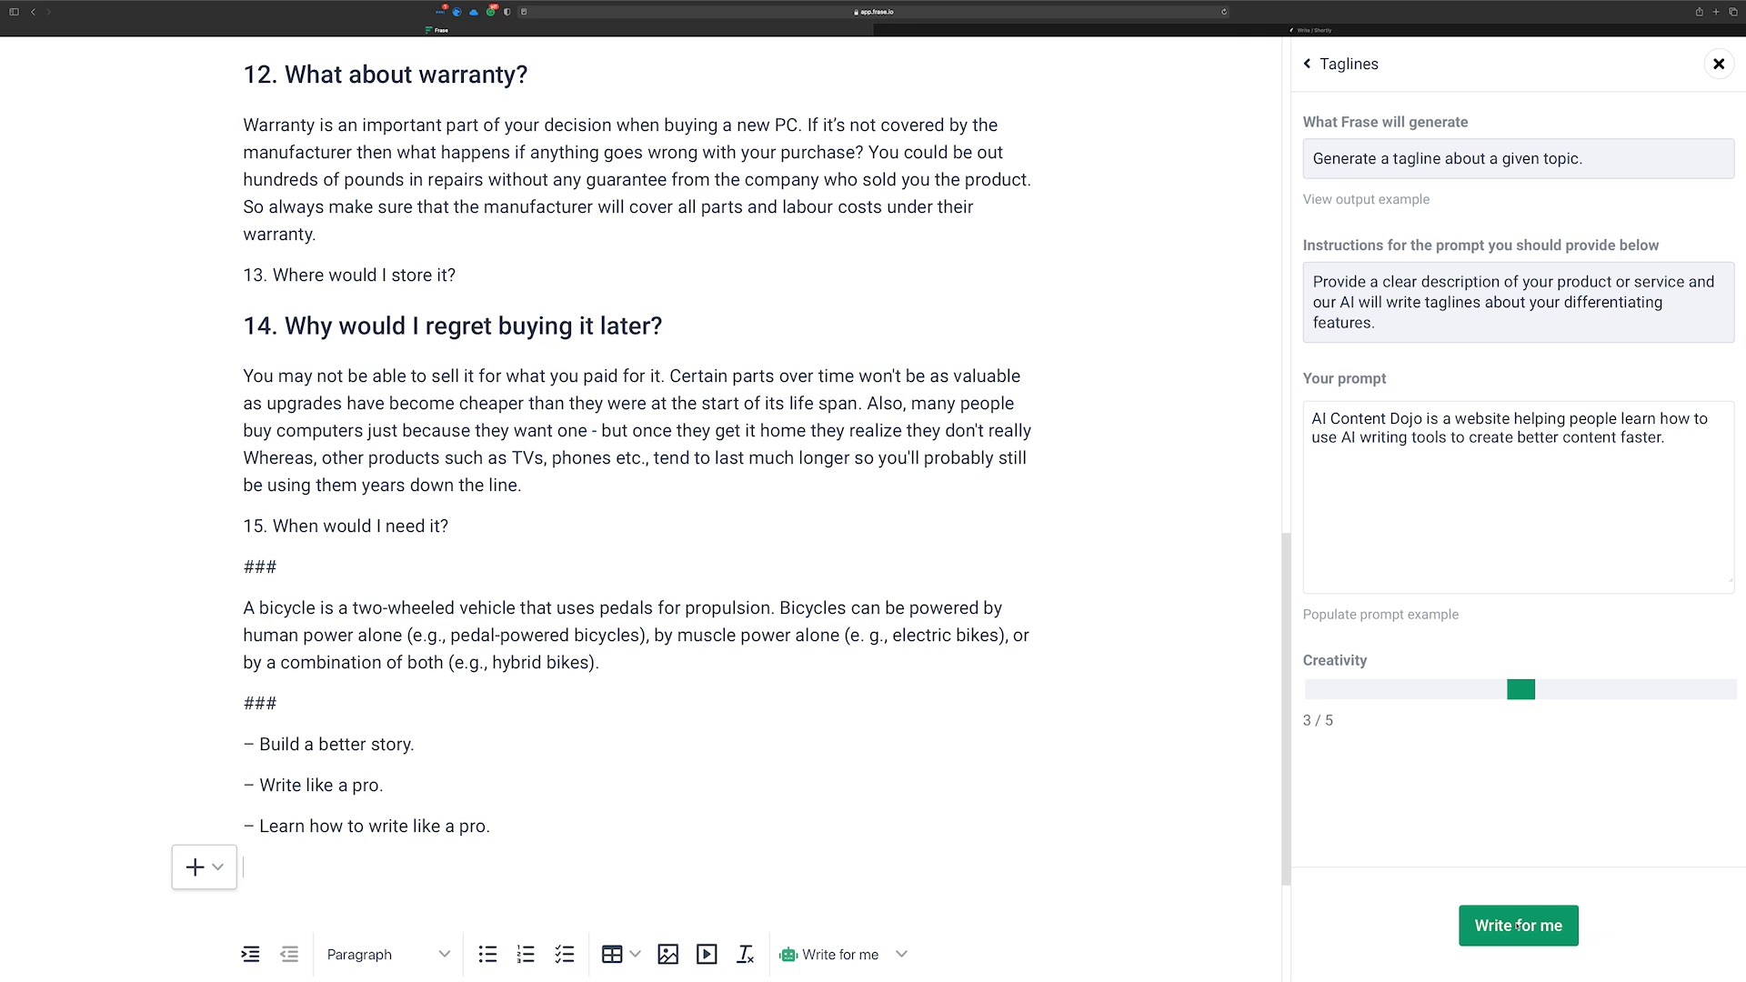
Set creativity to 5, delete the generated taglines and generate new ones in their place
left_click_drag(1537, 694, 1724, 689)
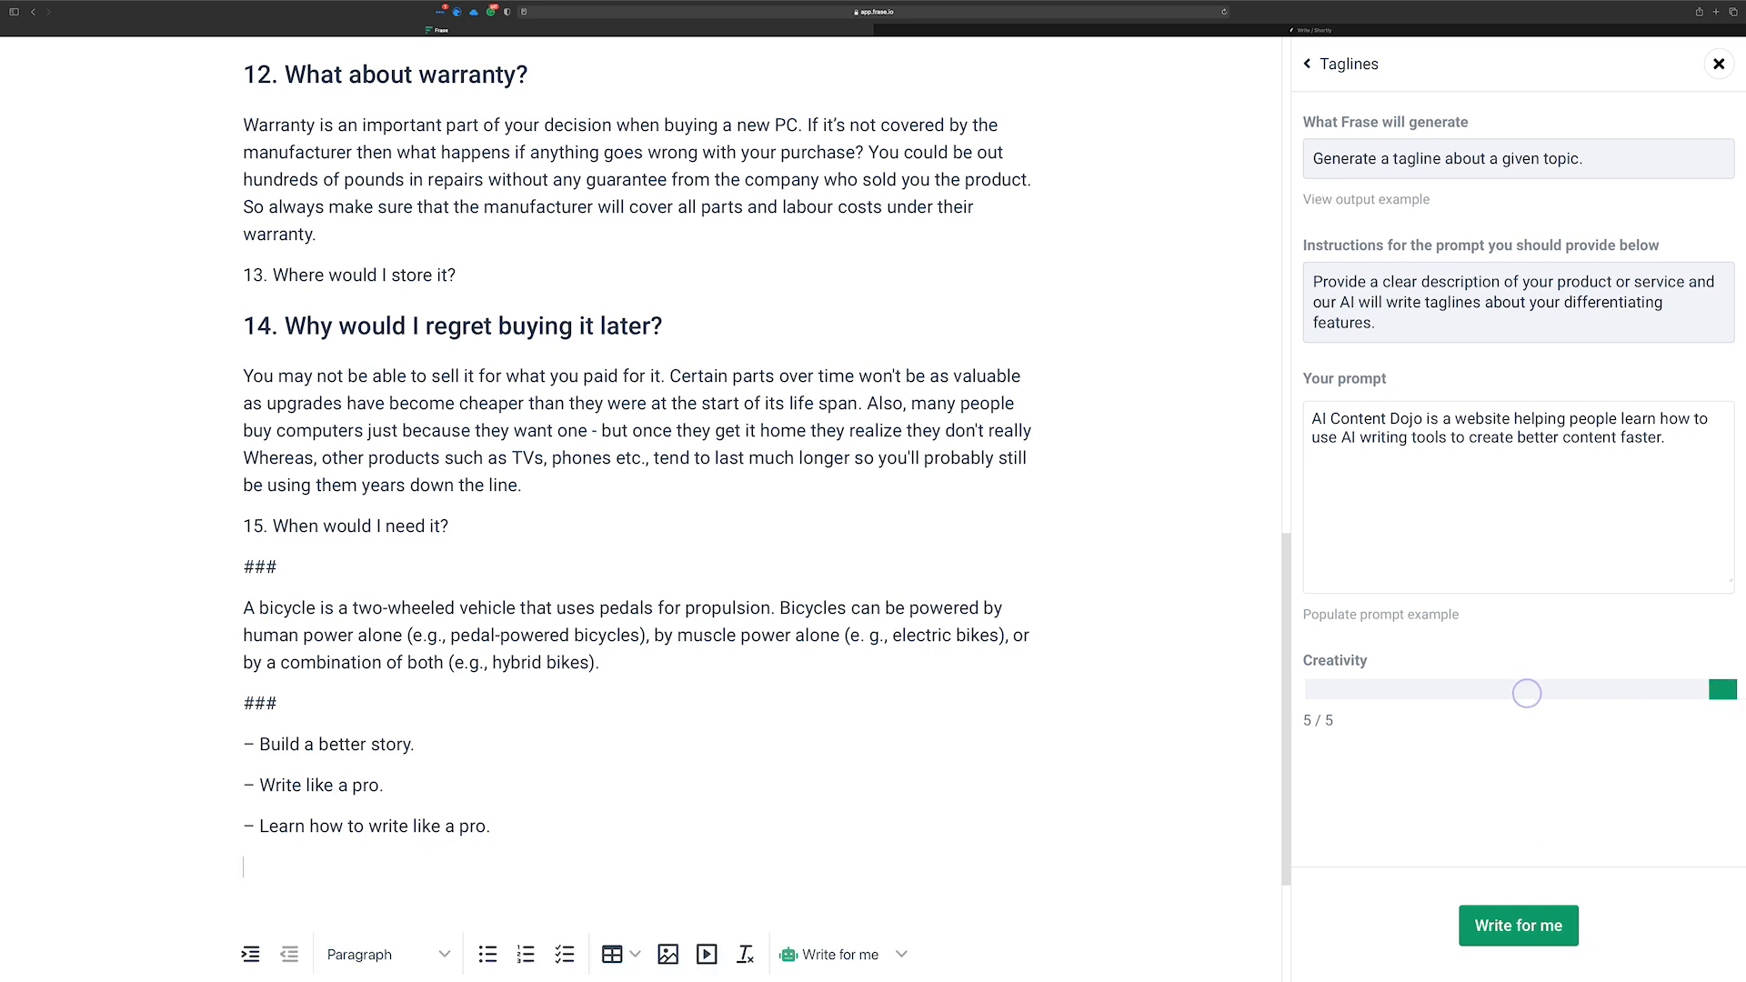
left_click_drag(492, 846, 255, 767)
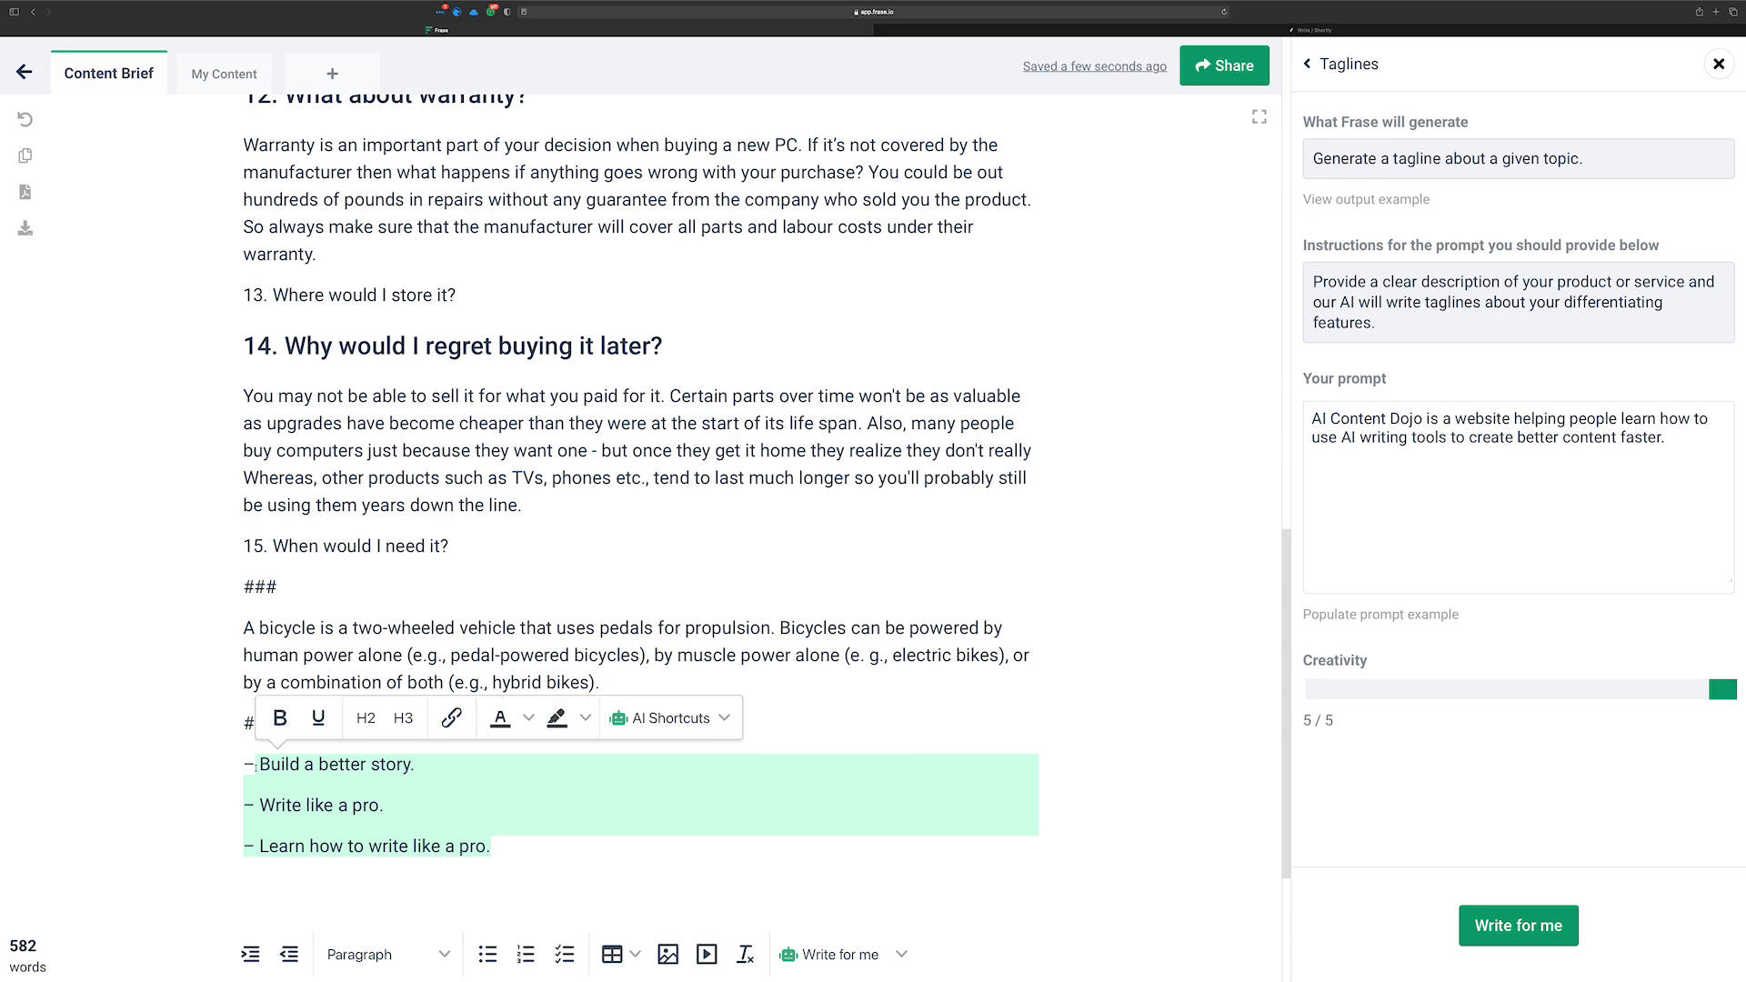
key("BackSpace")
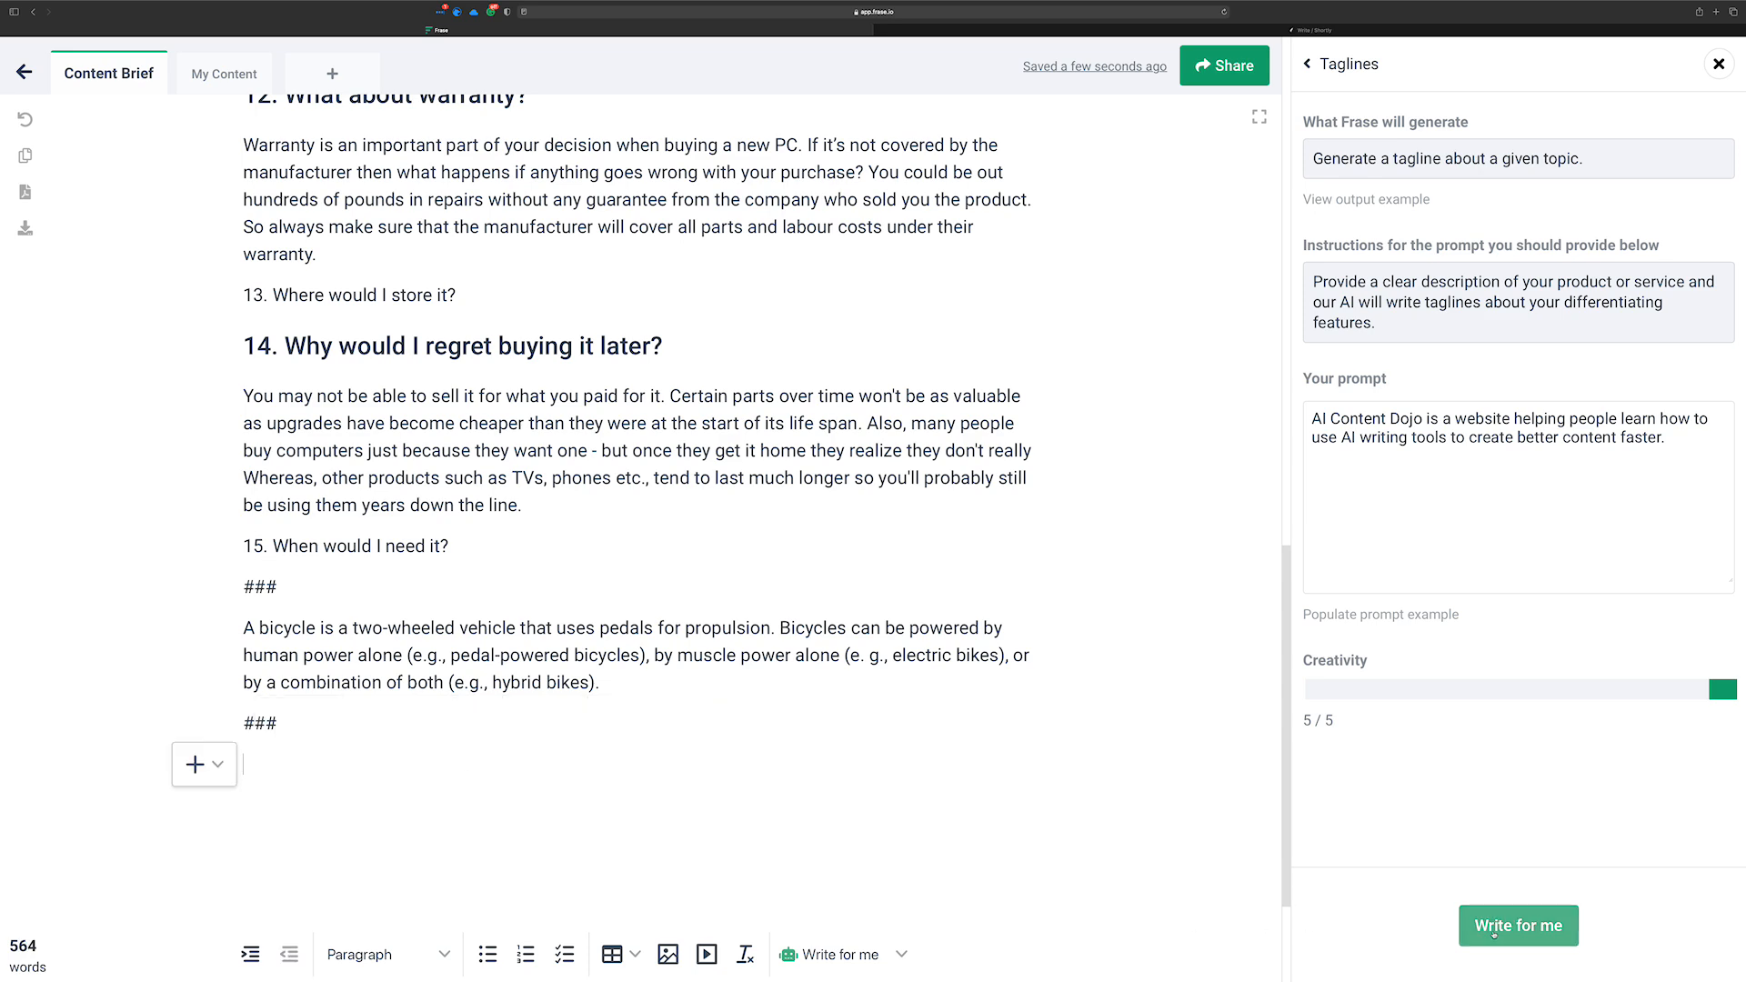
left_click(1466, 934)
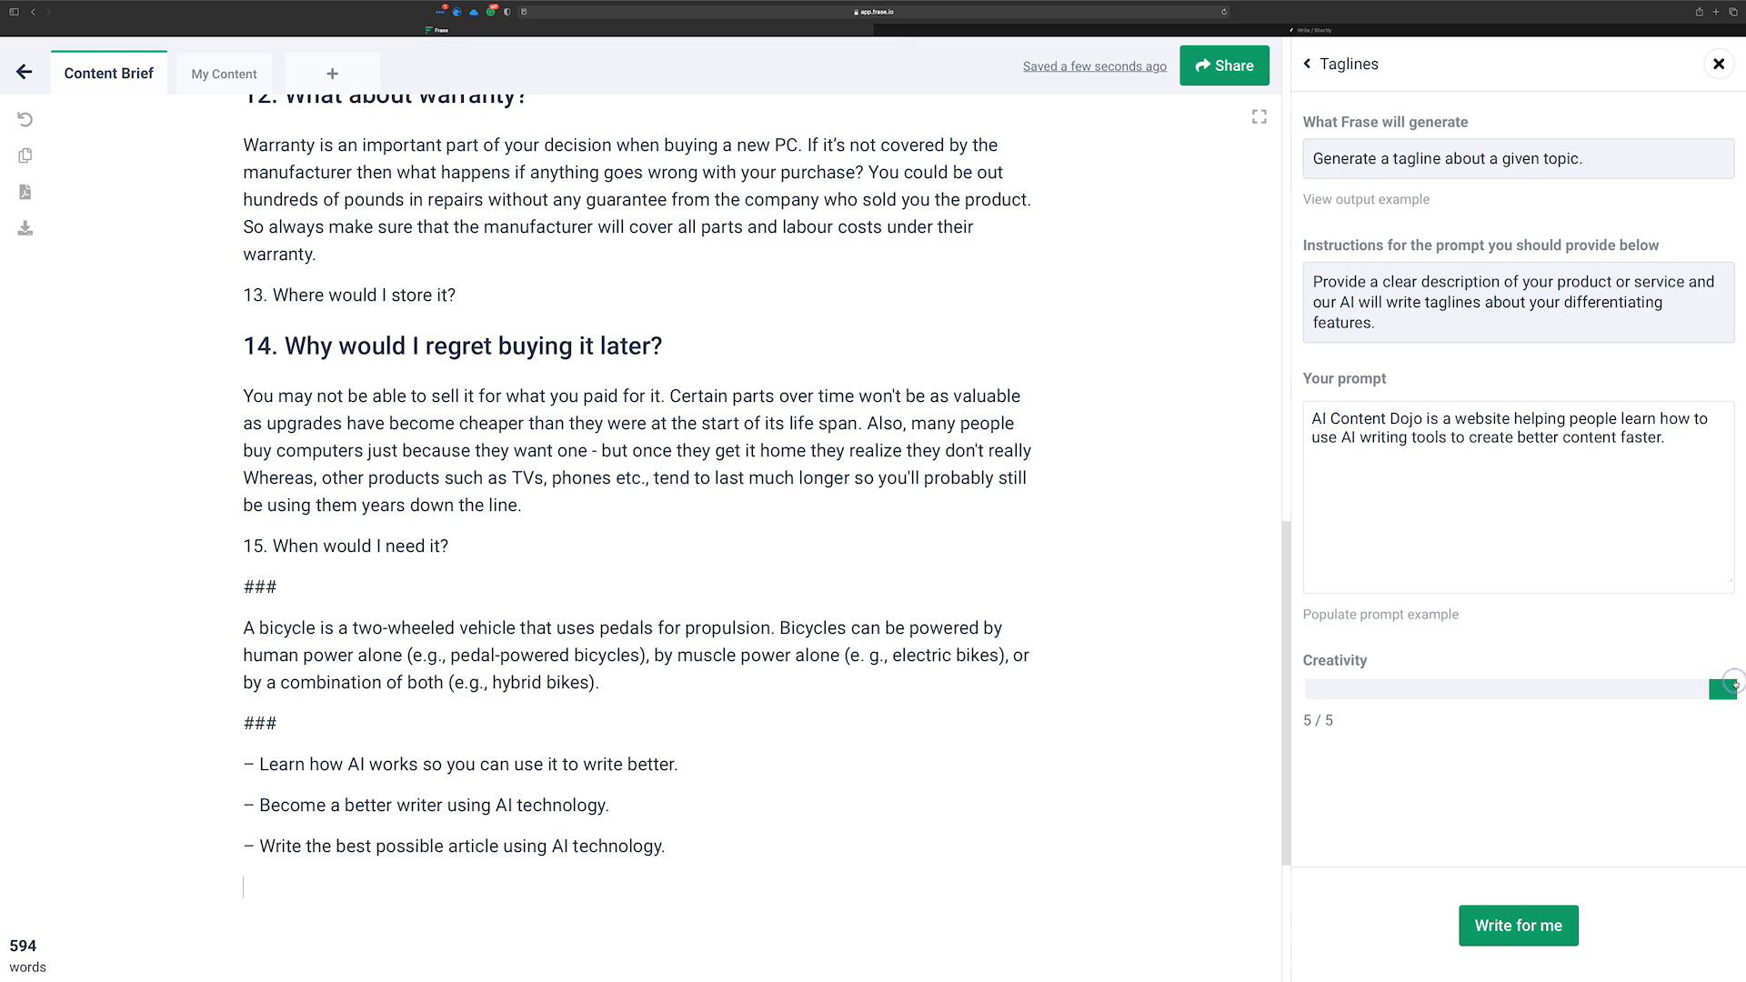
Generate more taglines below the existing ones with creativity set to 1, and highlight "AI Writing Toolbox." to review it
left_click_drag(1723, 690, 1319, 690)
left_click(1517, 926)
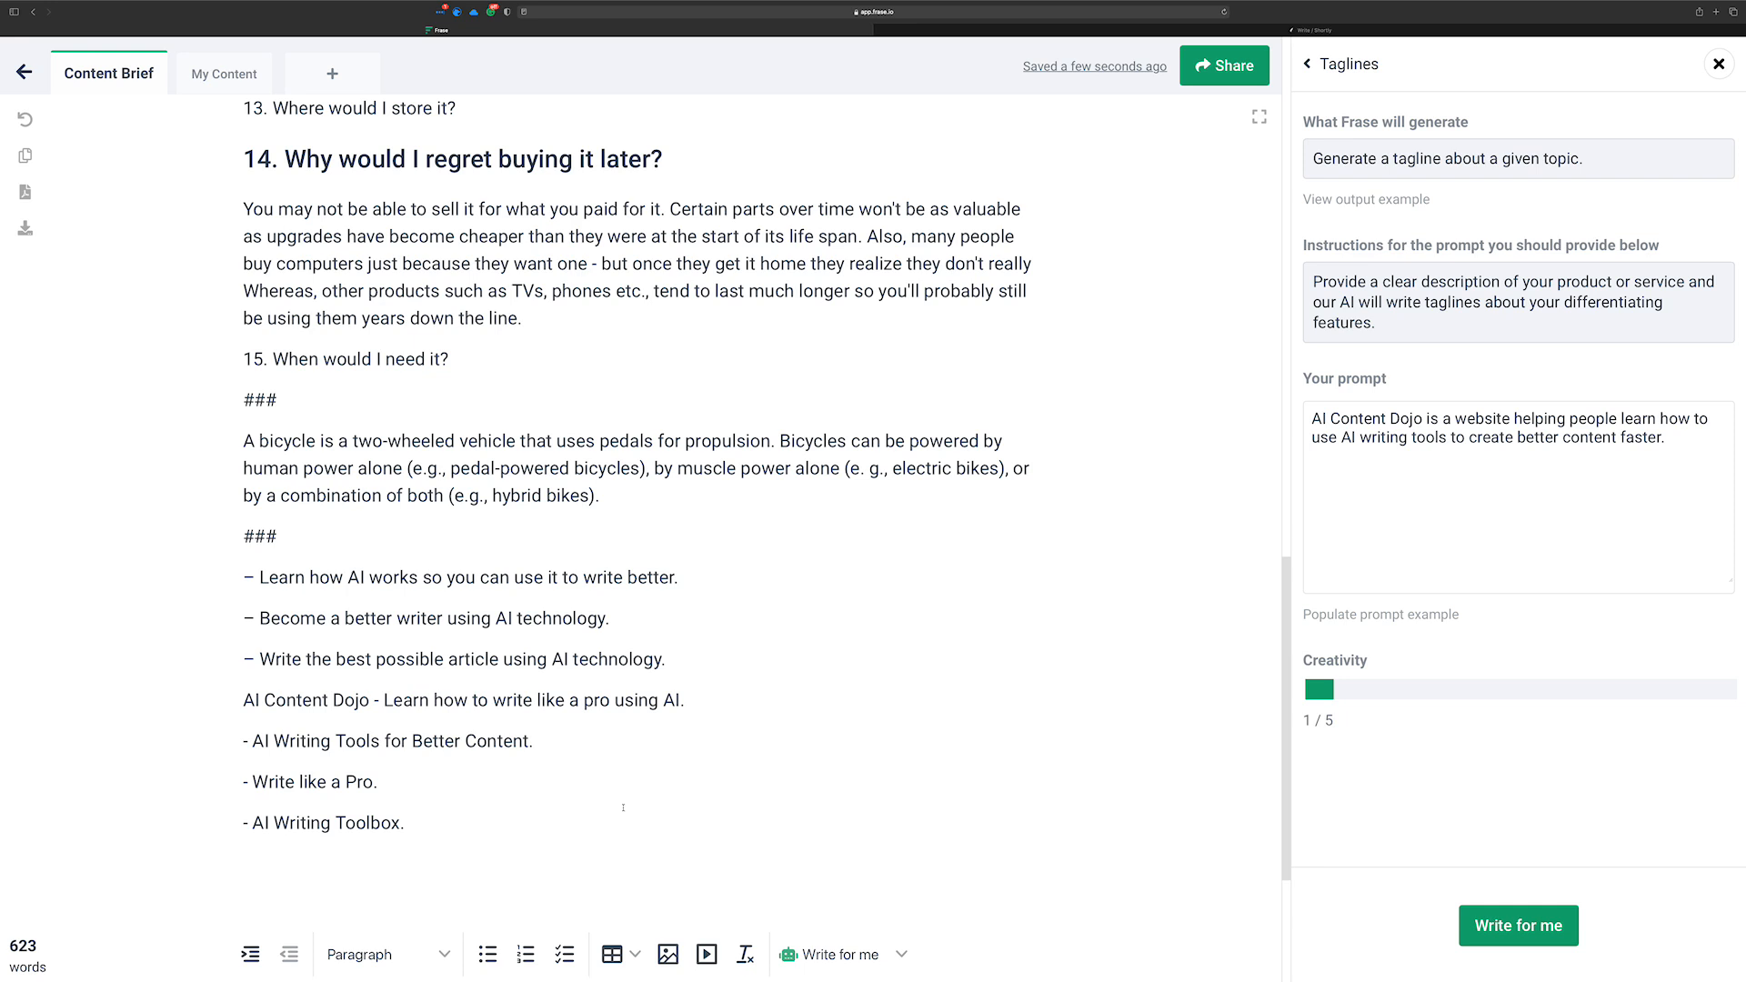
left_click_drag(402, 823, 227, 823)
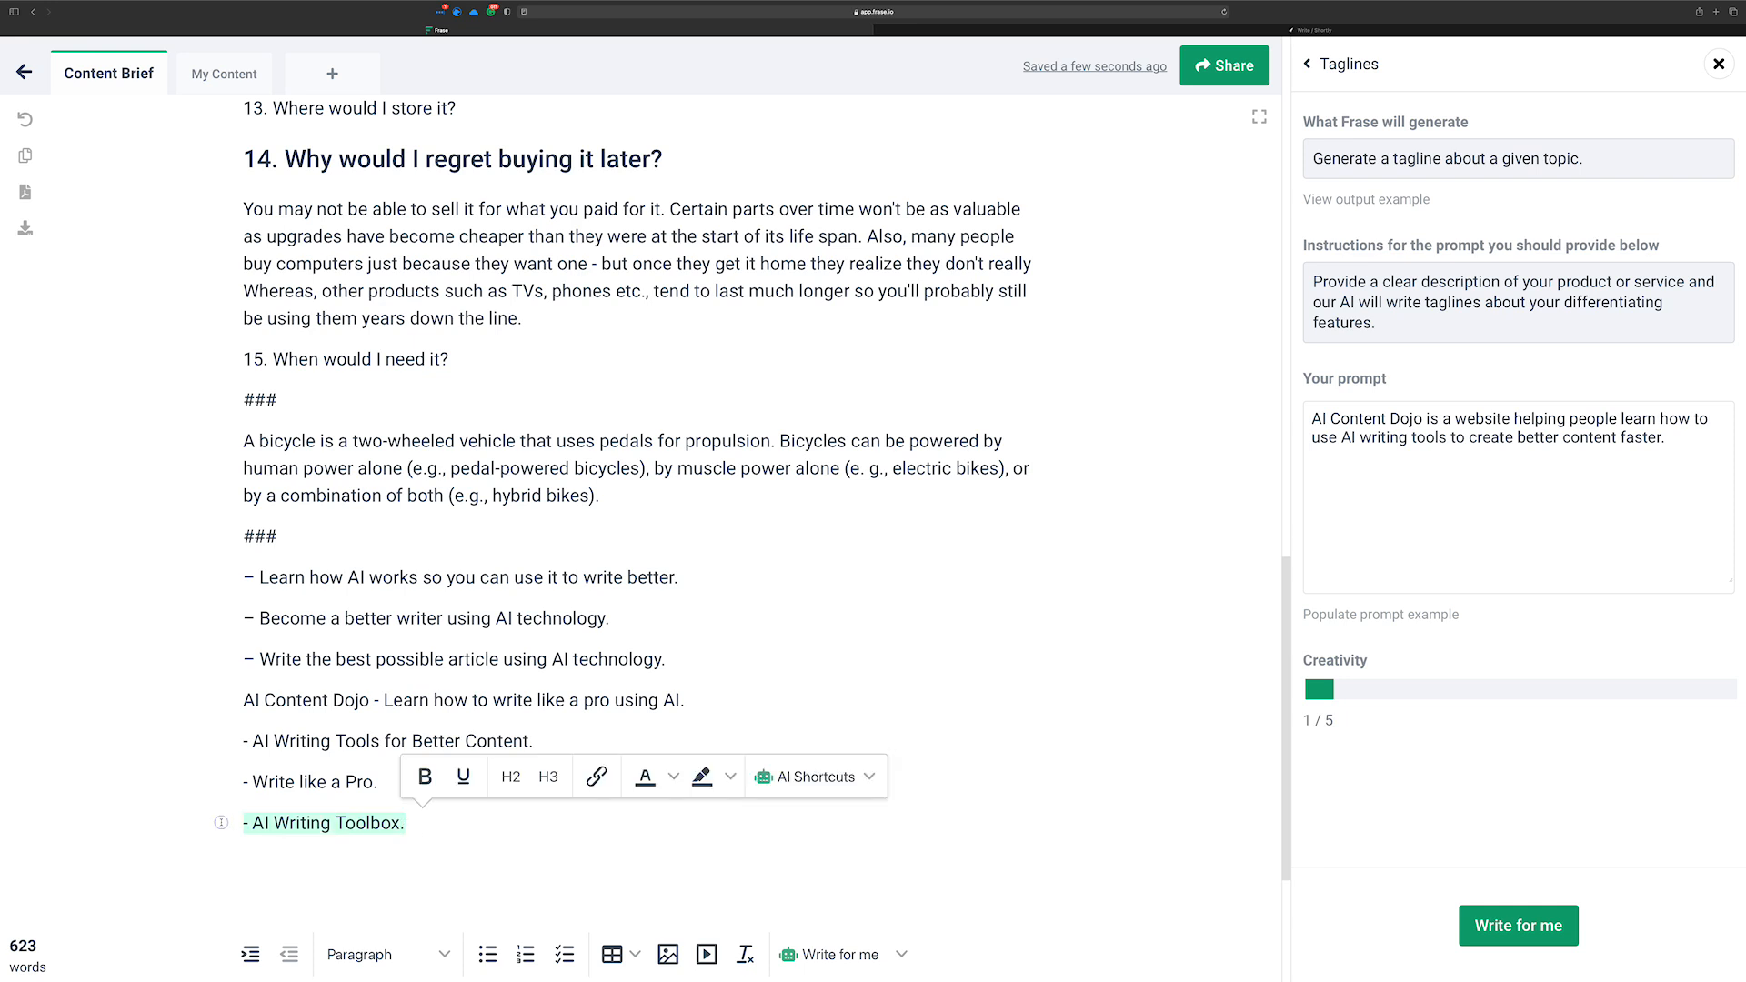
left_click(208, 831)
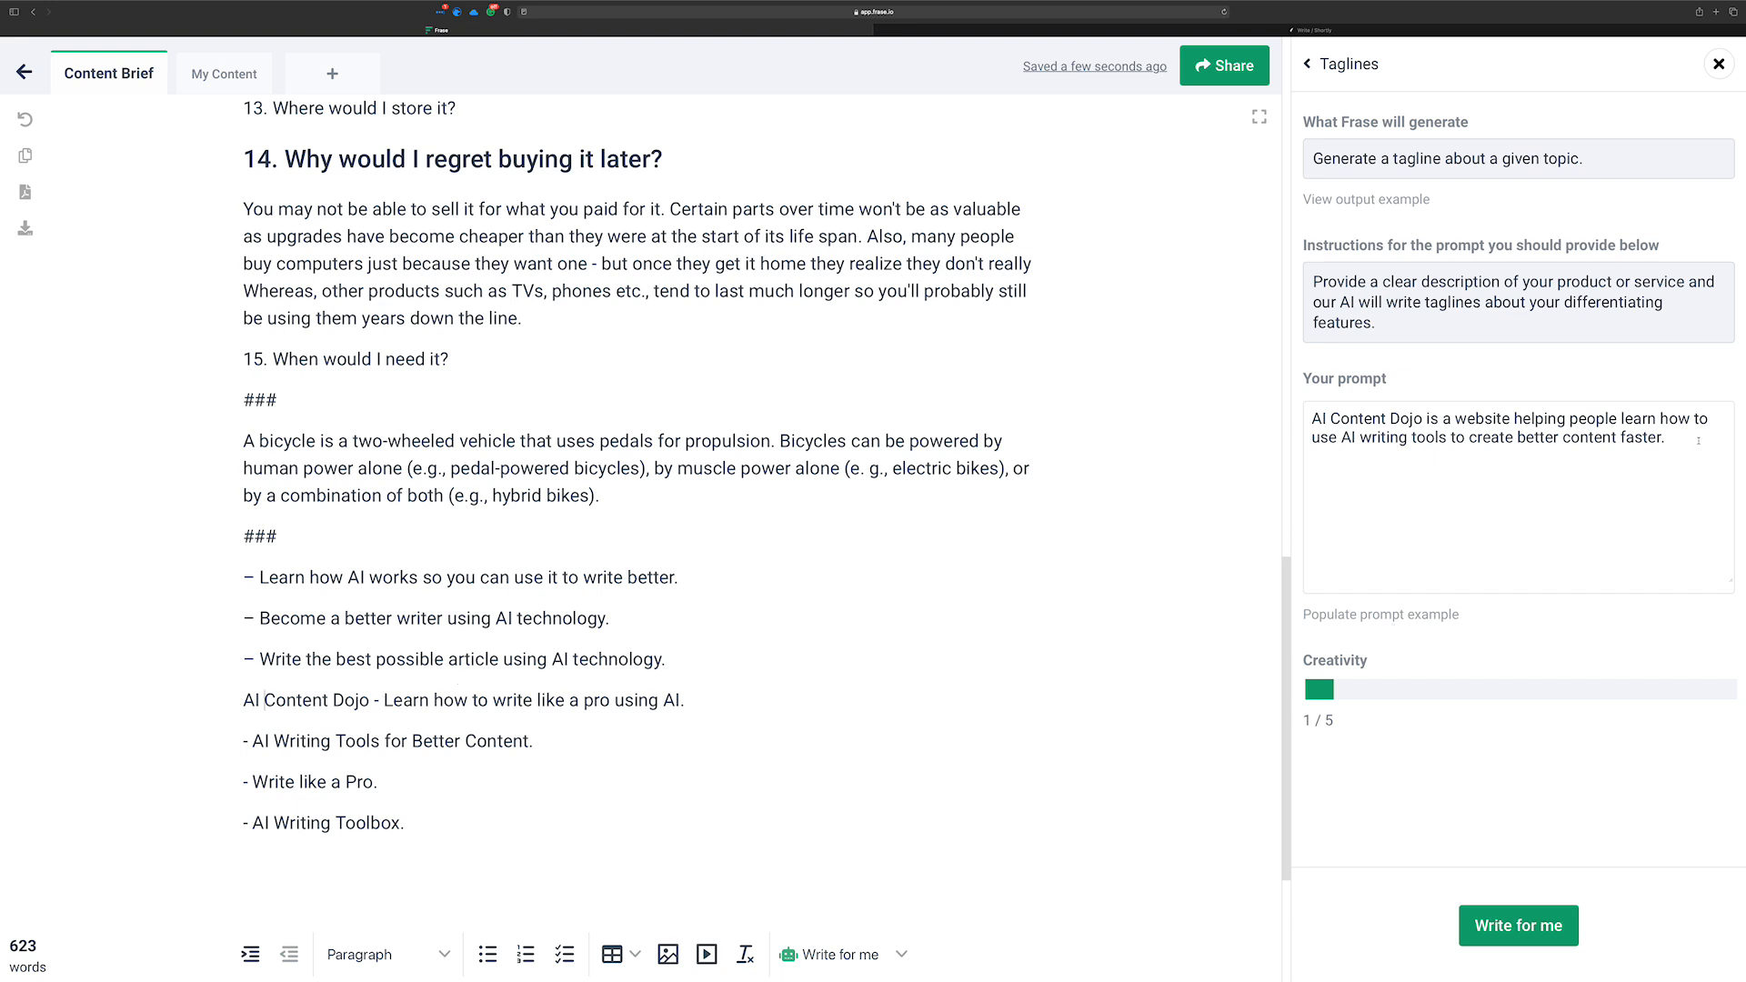
Set creativity to 2 and generate another batch of taglines
left_click_drag(1318, 680, 1420, 690)
left_click(1537, 925)
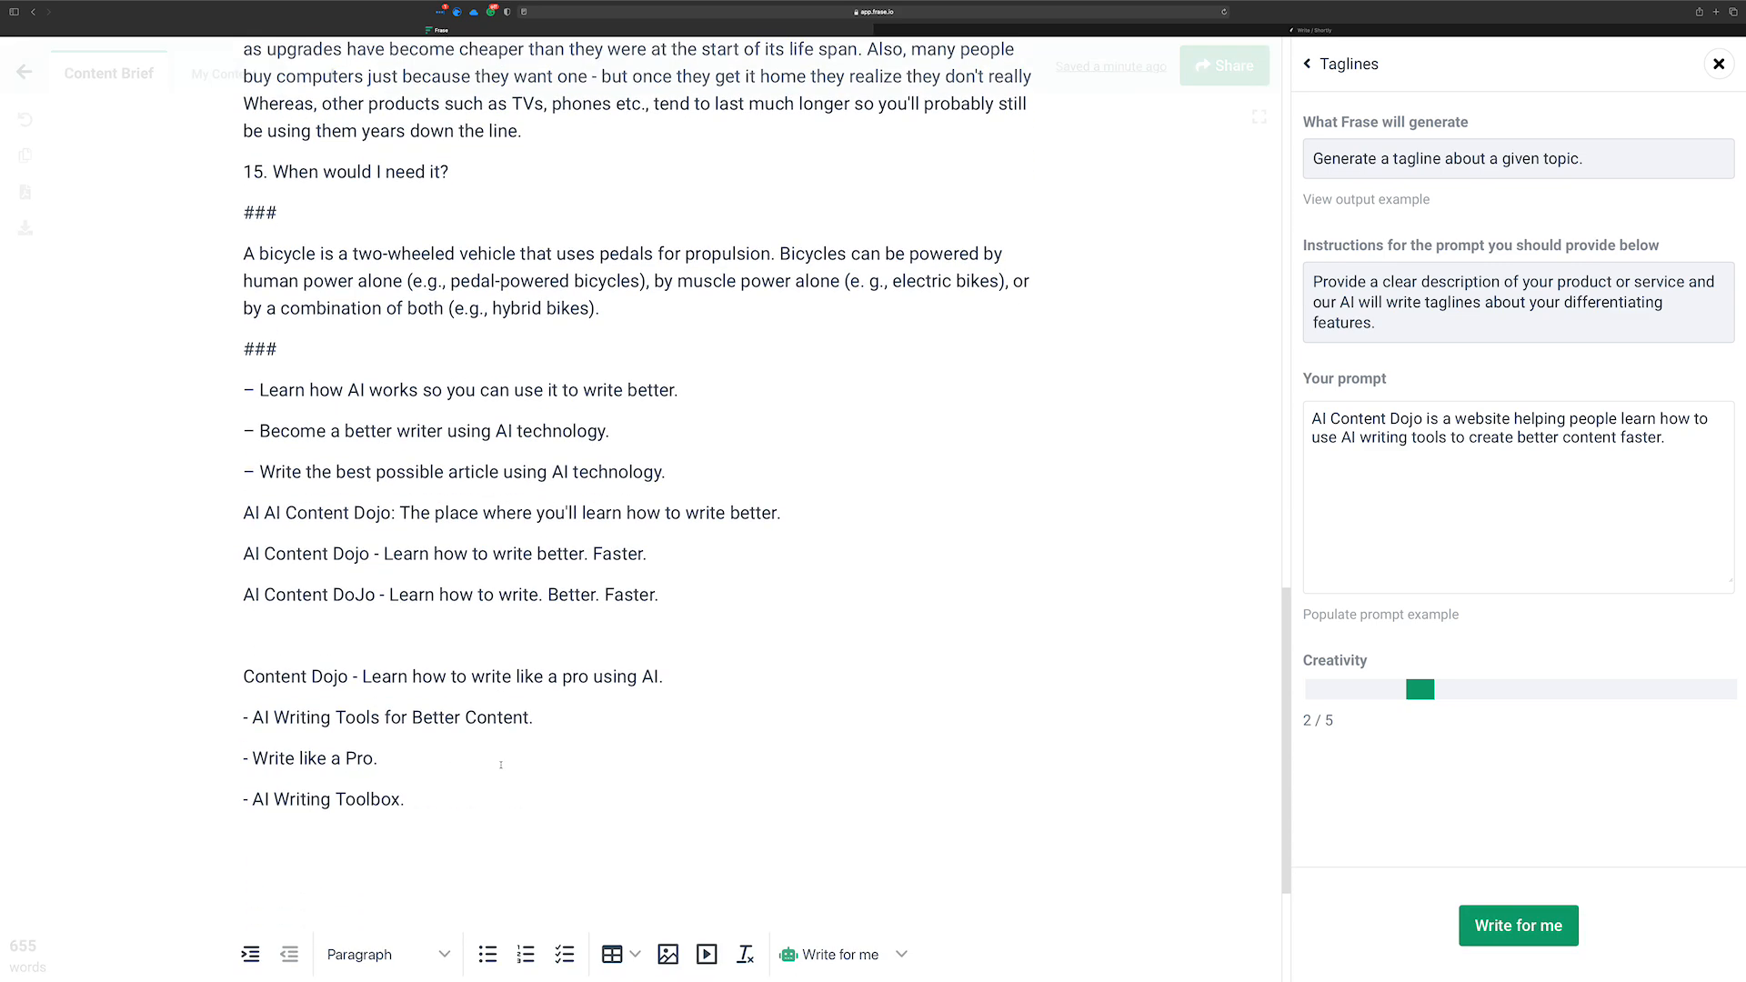
Delete all the taglines, the bicycle definition and both ### separators around it
key("BackSpace")
key("BackSpace")
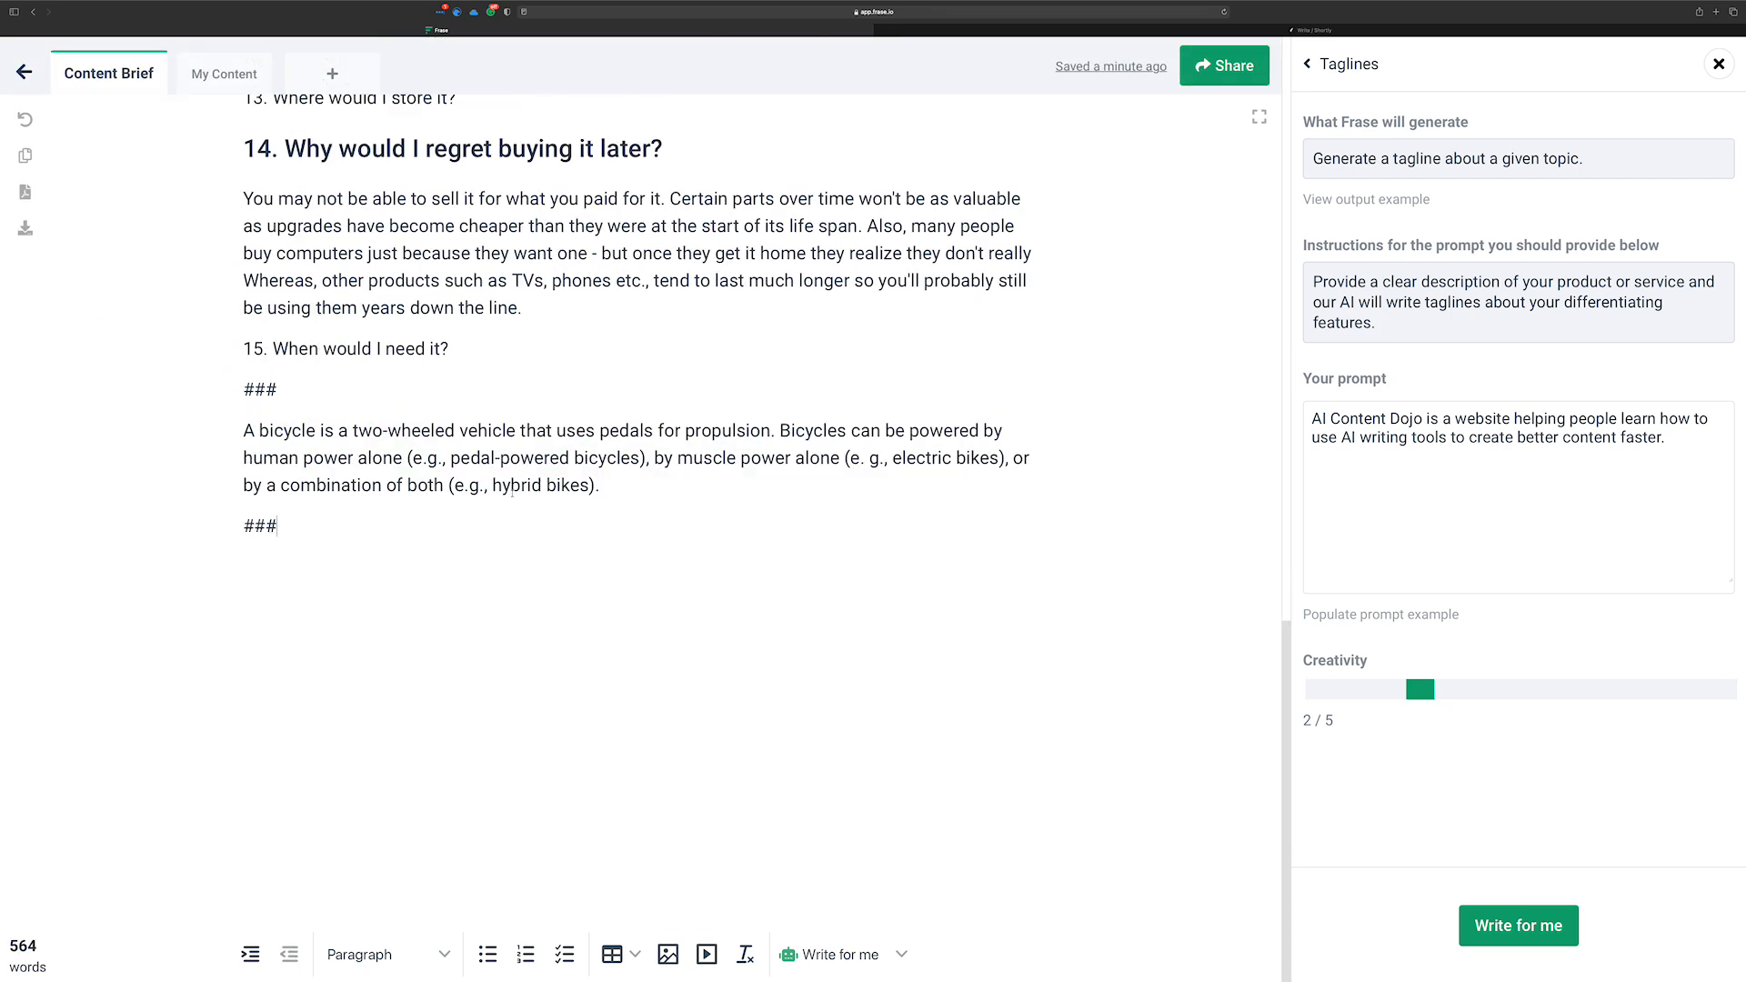
left_click_drag(322, 530, 239, 391)
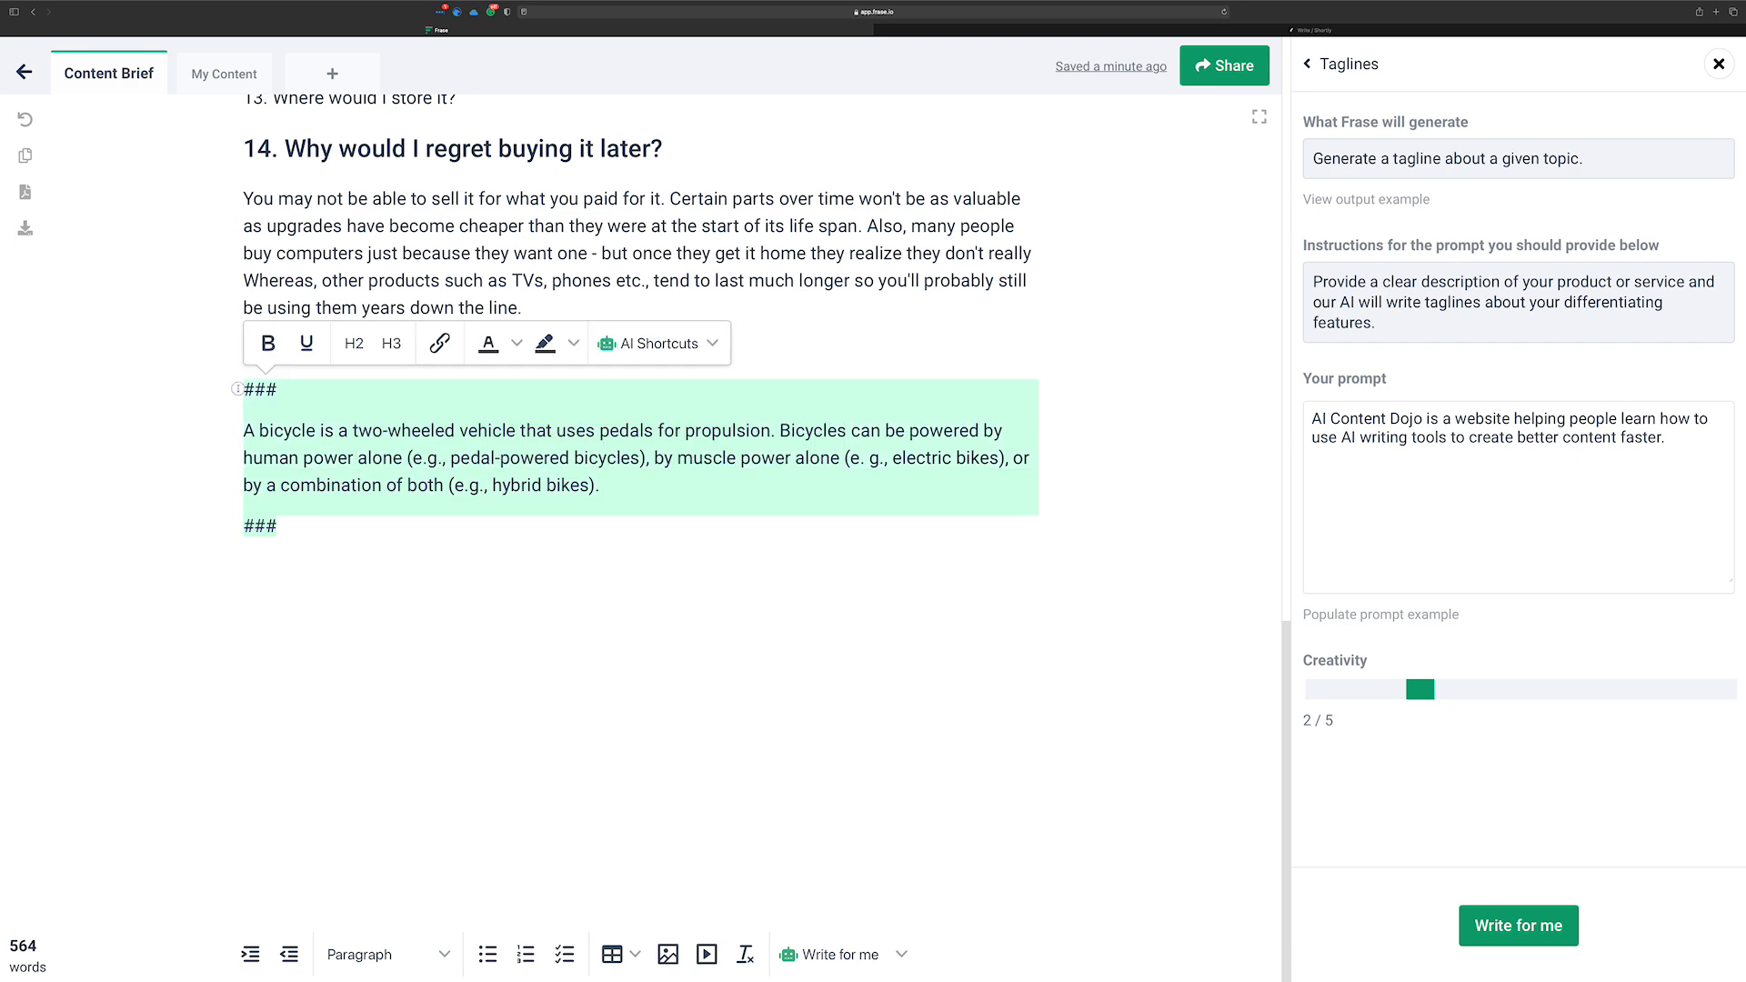
key("BackSpace")
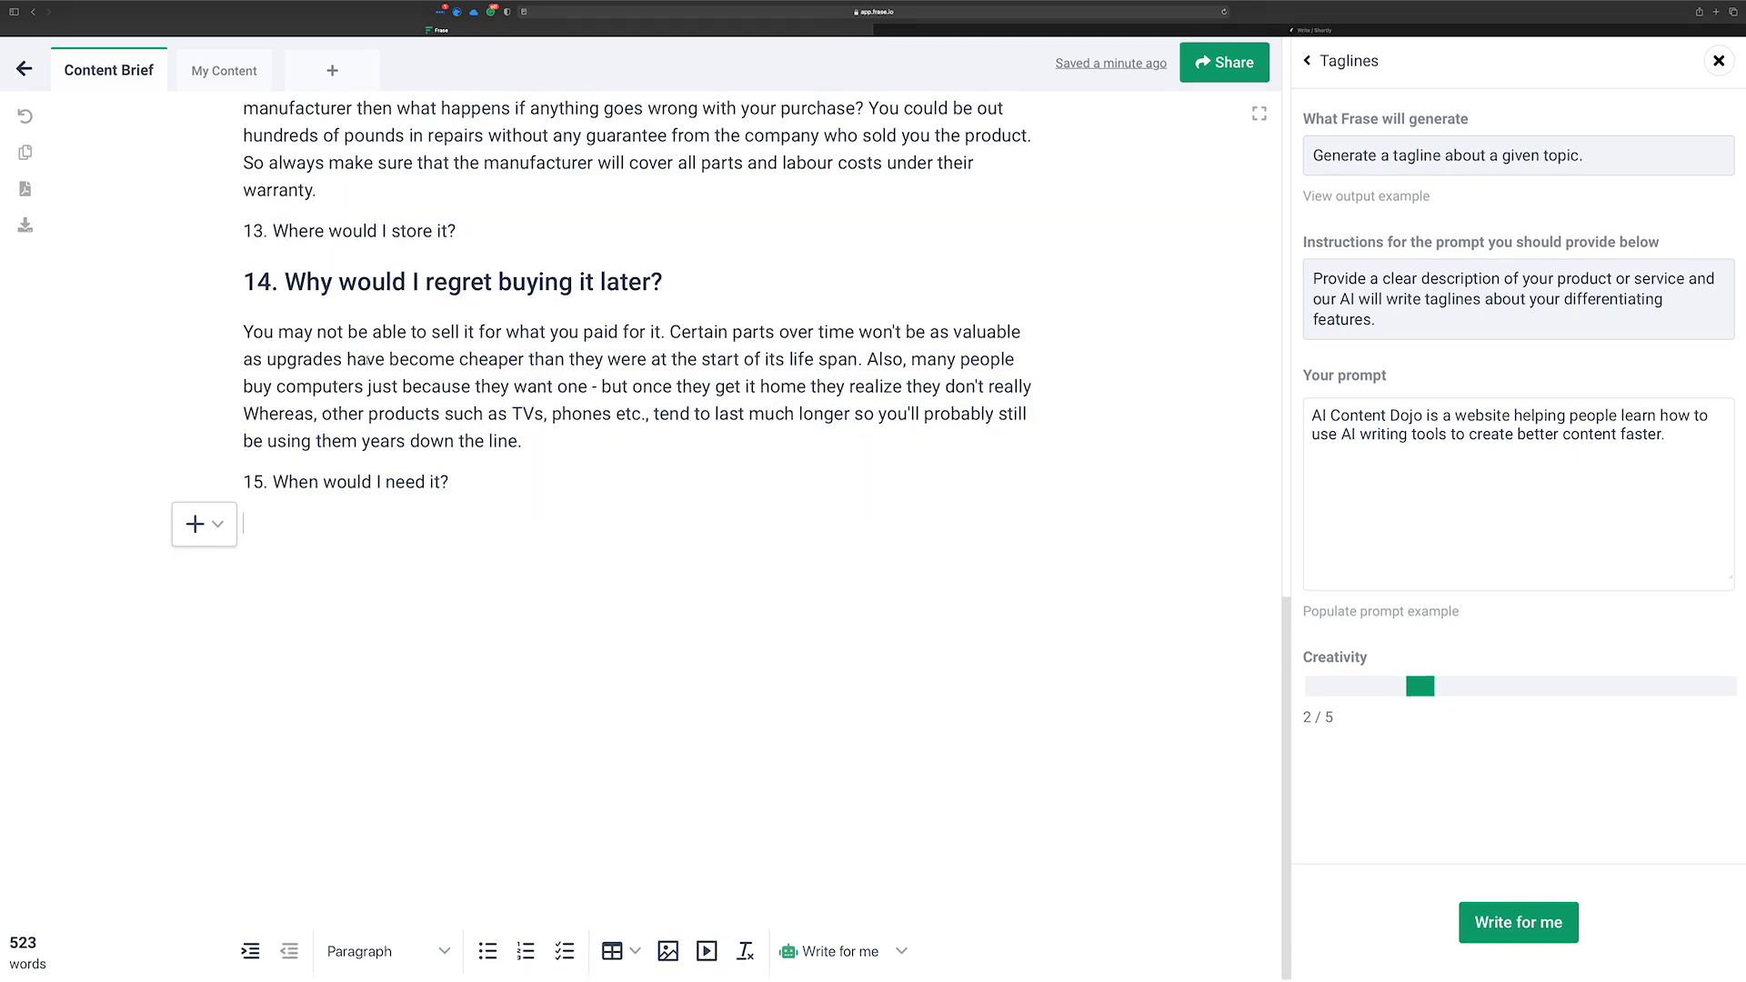
Delete the line "15. When would I need it?" from the article and close the Taglines template
left_click_drag(465, 493, 238, 487)
key("BackSpace")
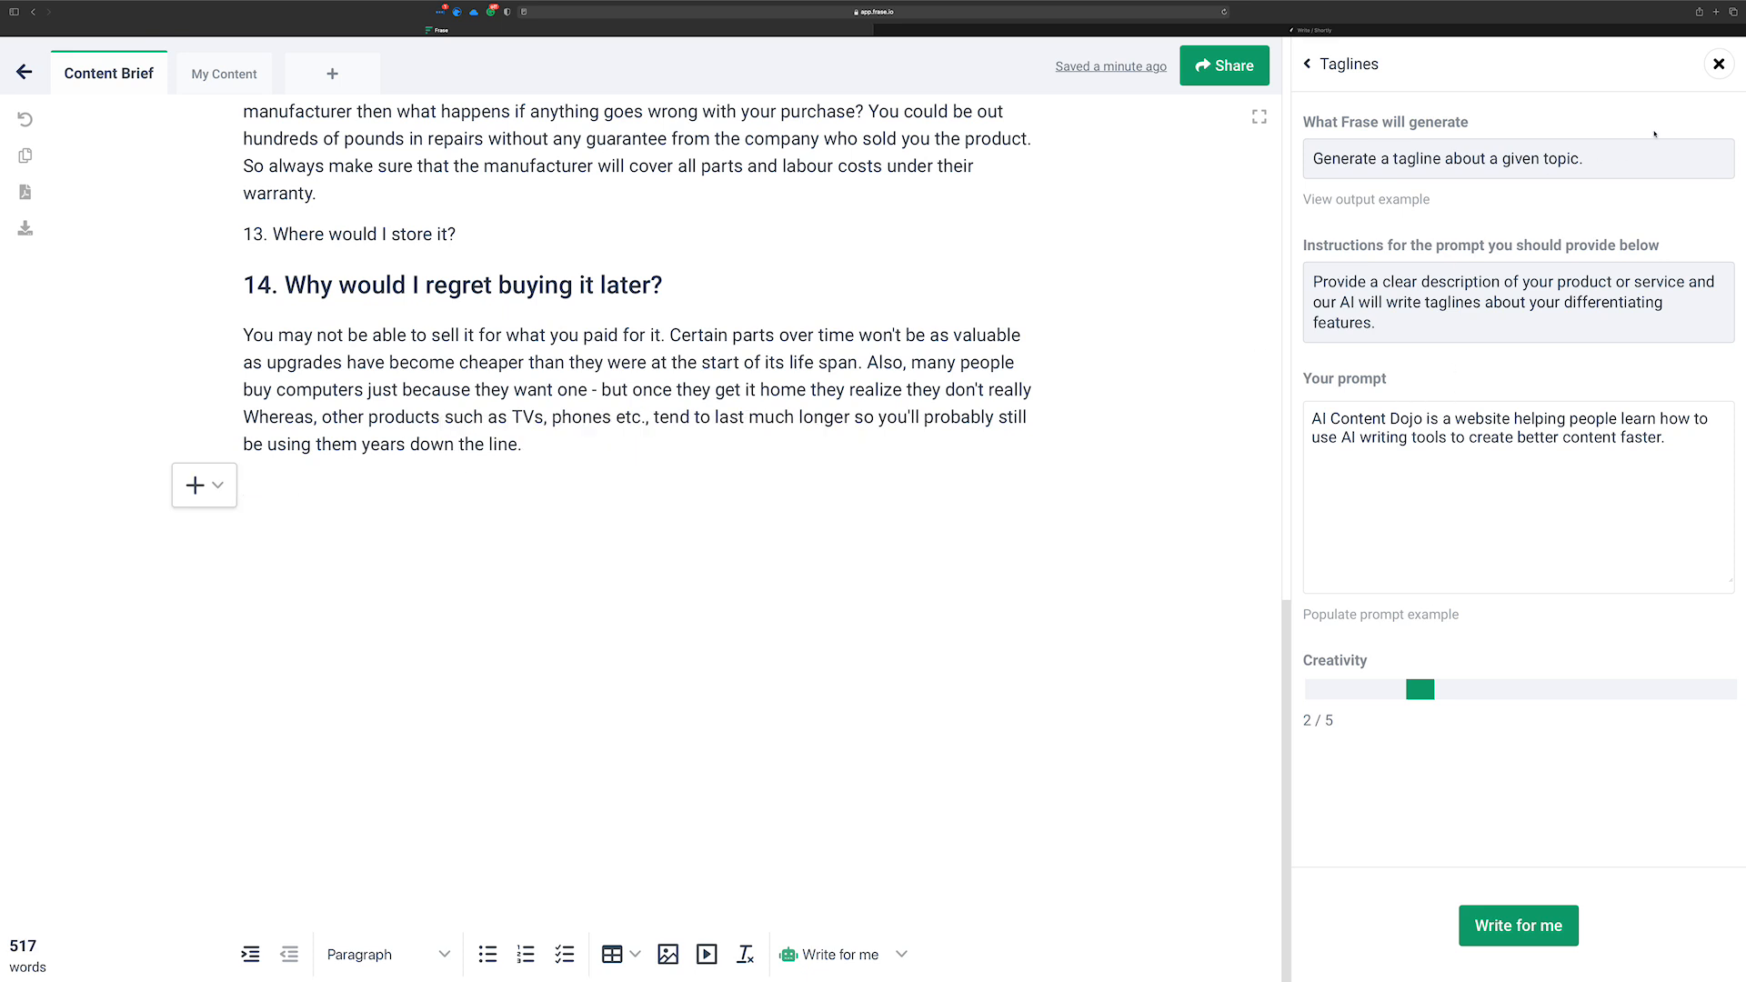
left_click(1719, 63)
scroll(326, 397, "up", 6)
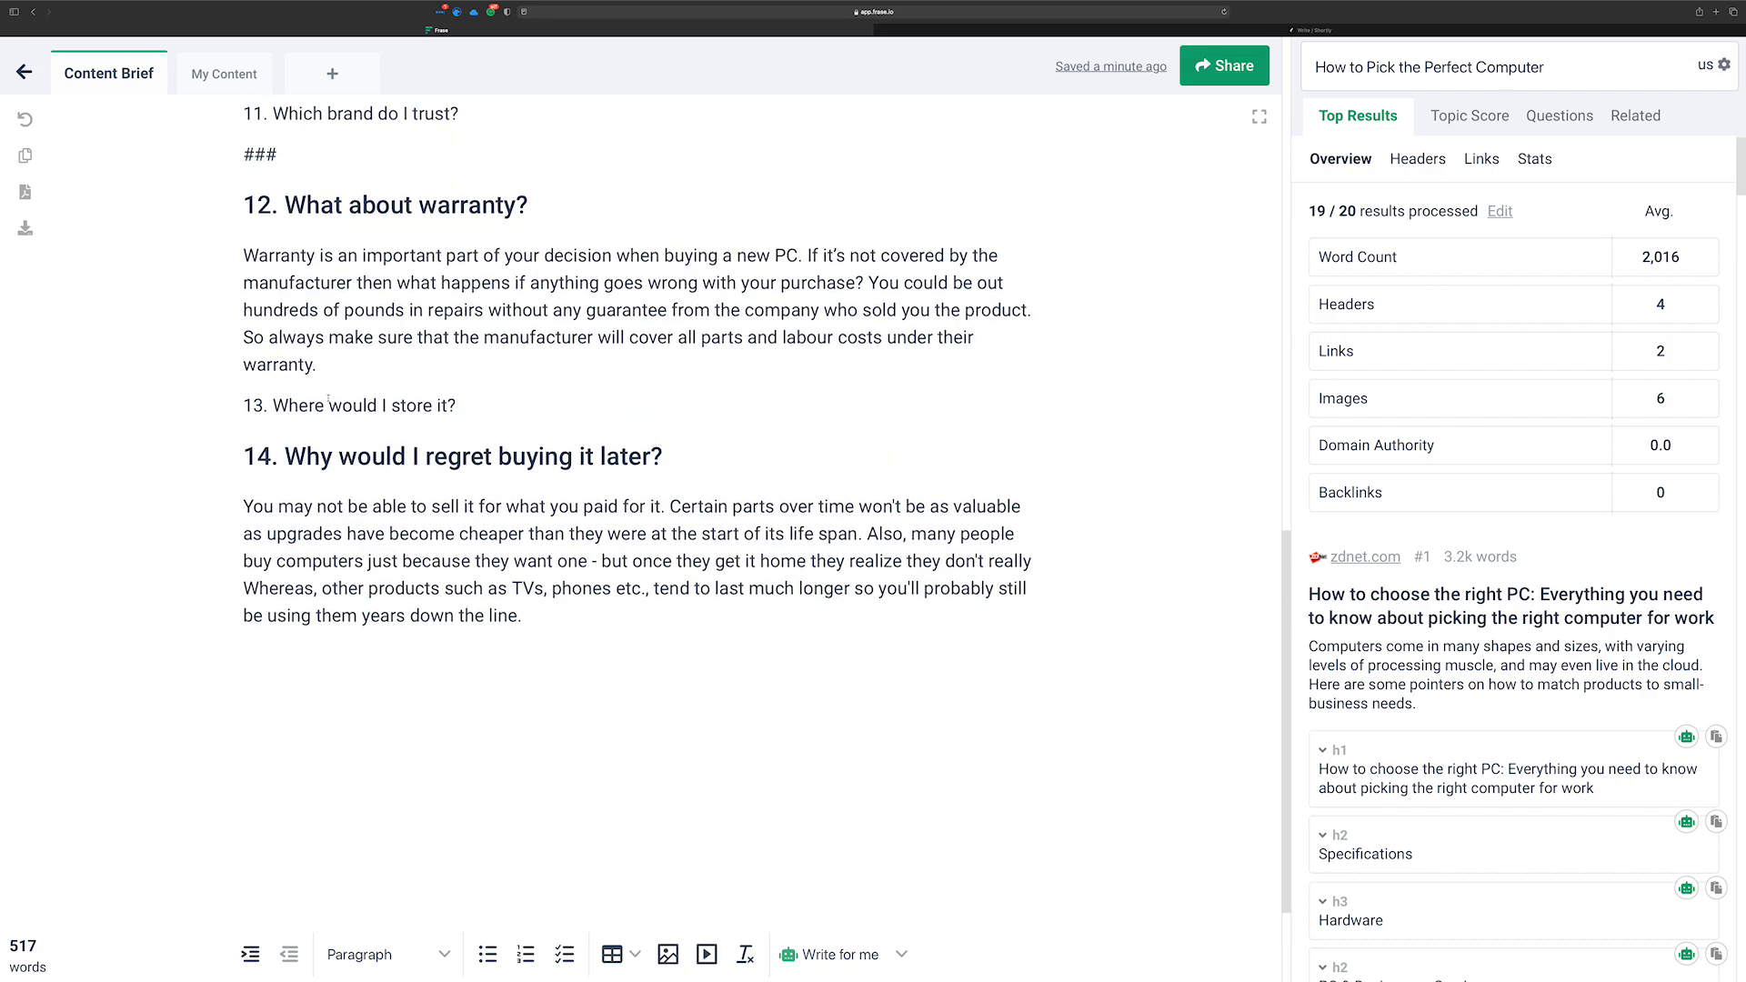
scroll(326, 396, "up", 15)
scroll(326, 396, "down", 19)
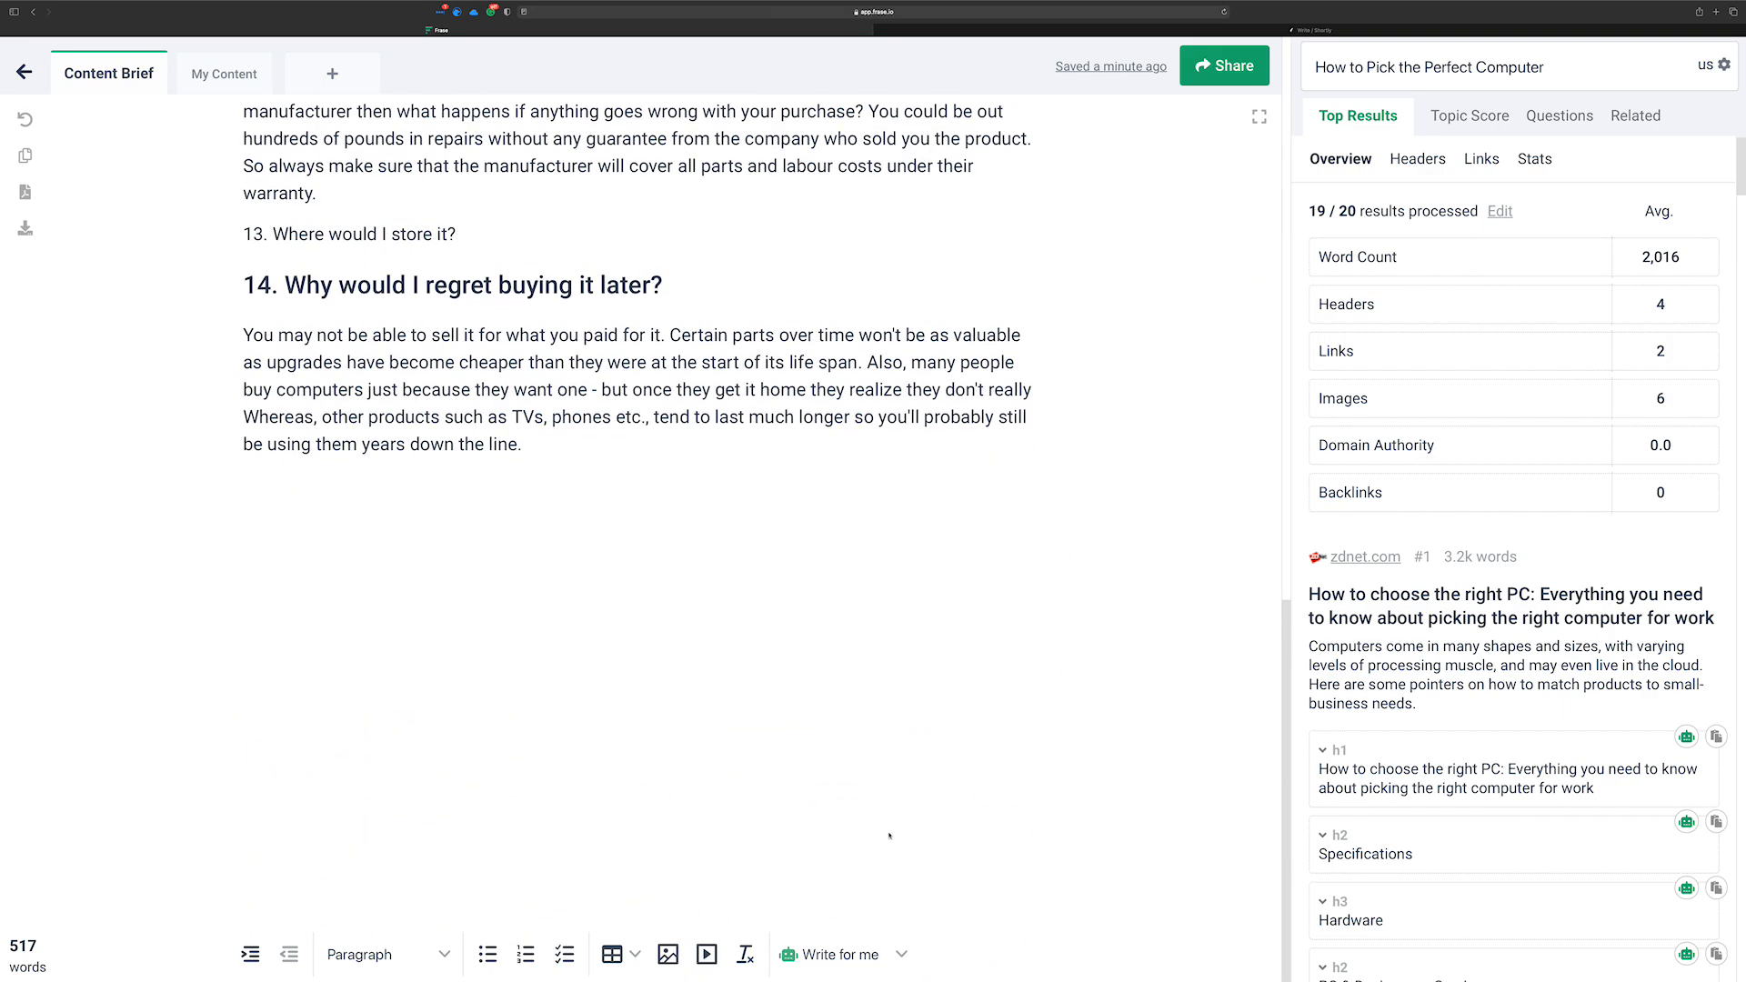
Open the Conclusion Bullets AI template and show its output example
left_click(901, 955)
left_click(969, 861)
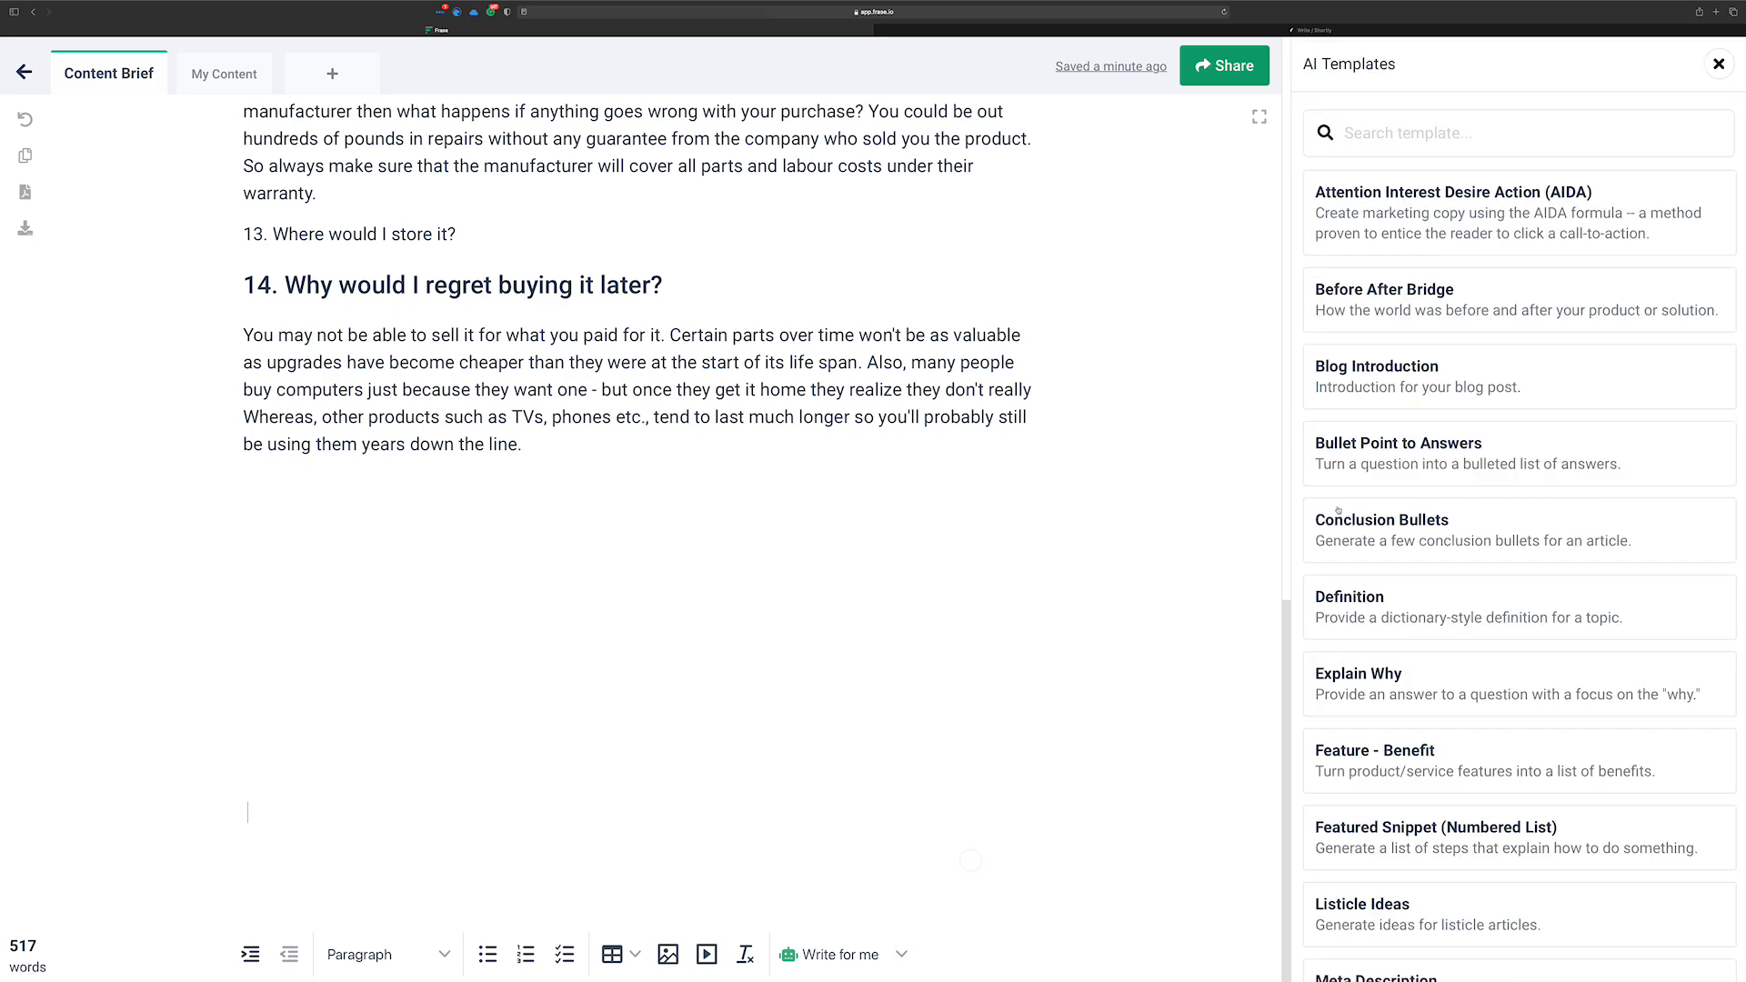
left_click(1407, 534)
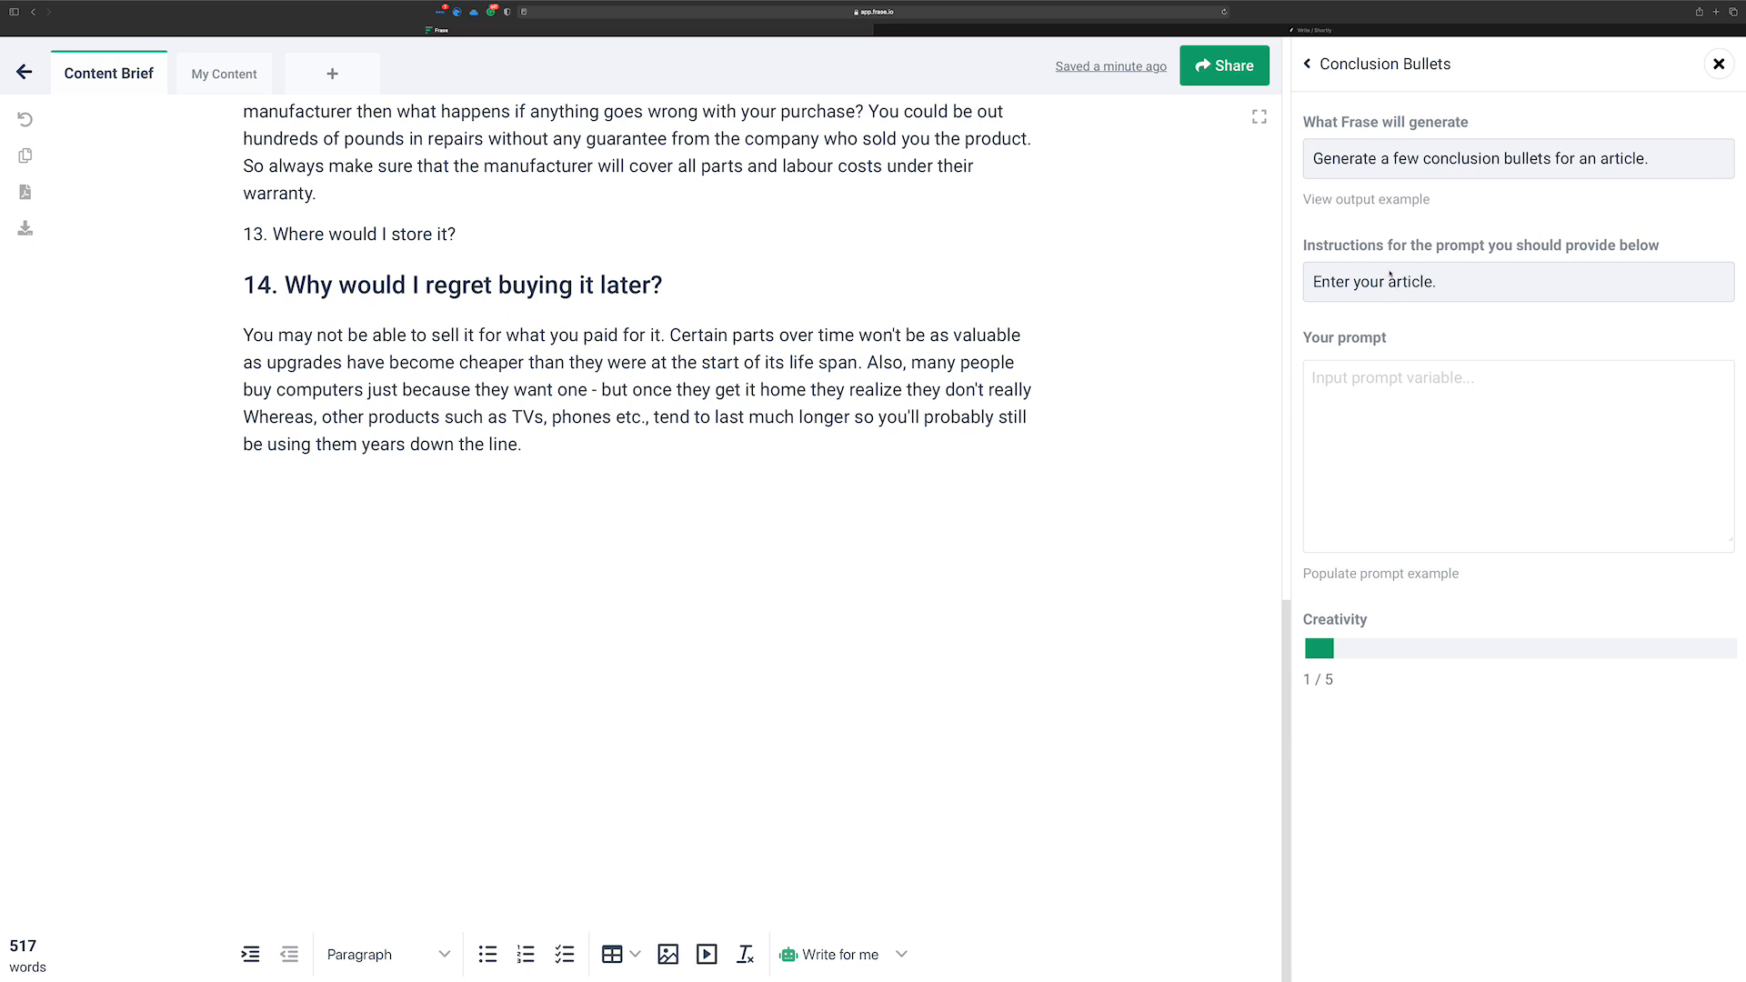
left_click(1367, 199)
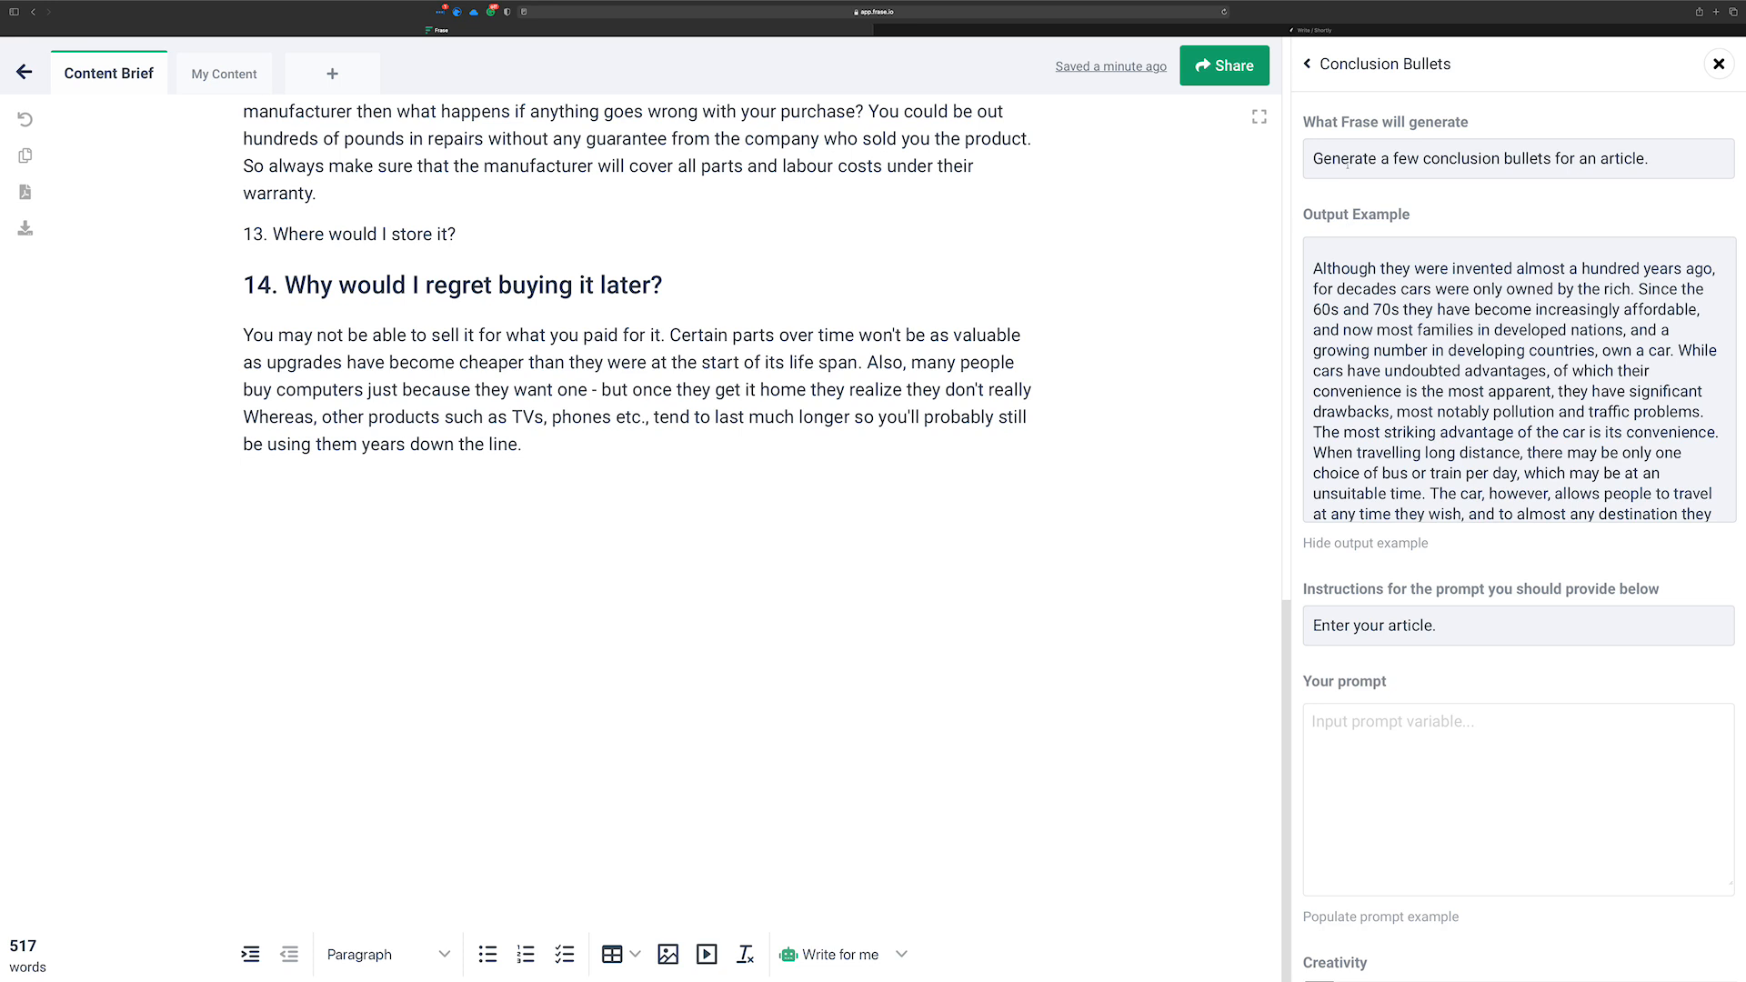
Remove the empty lines after the article's last paragraph
key("super+a")
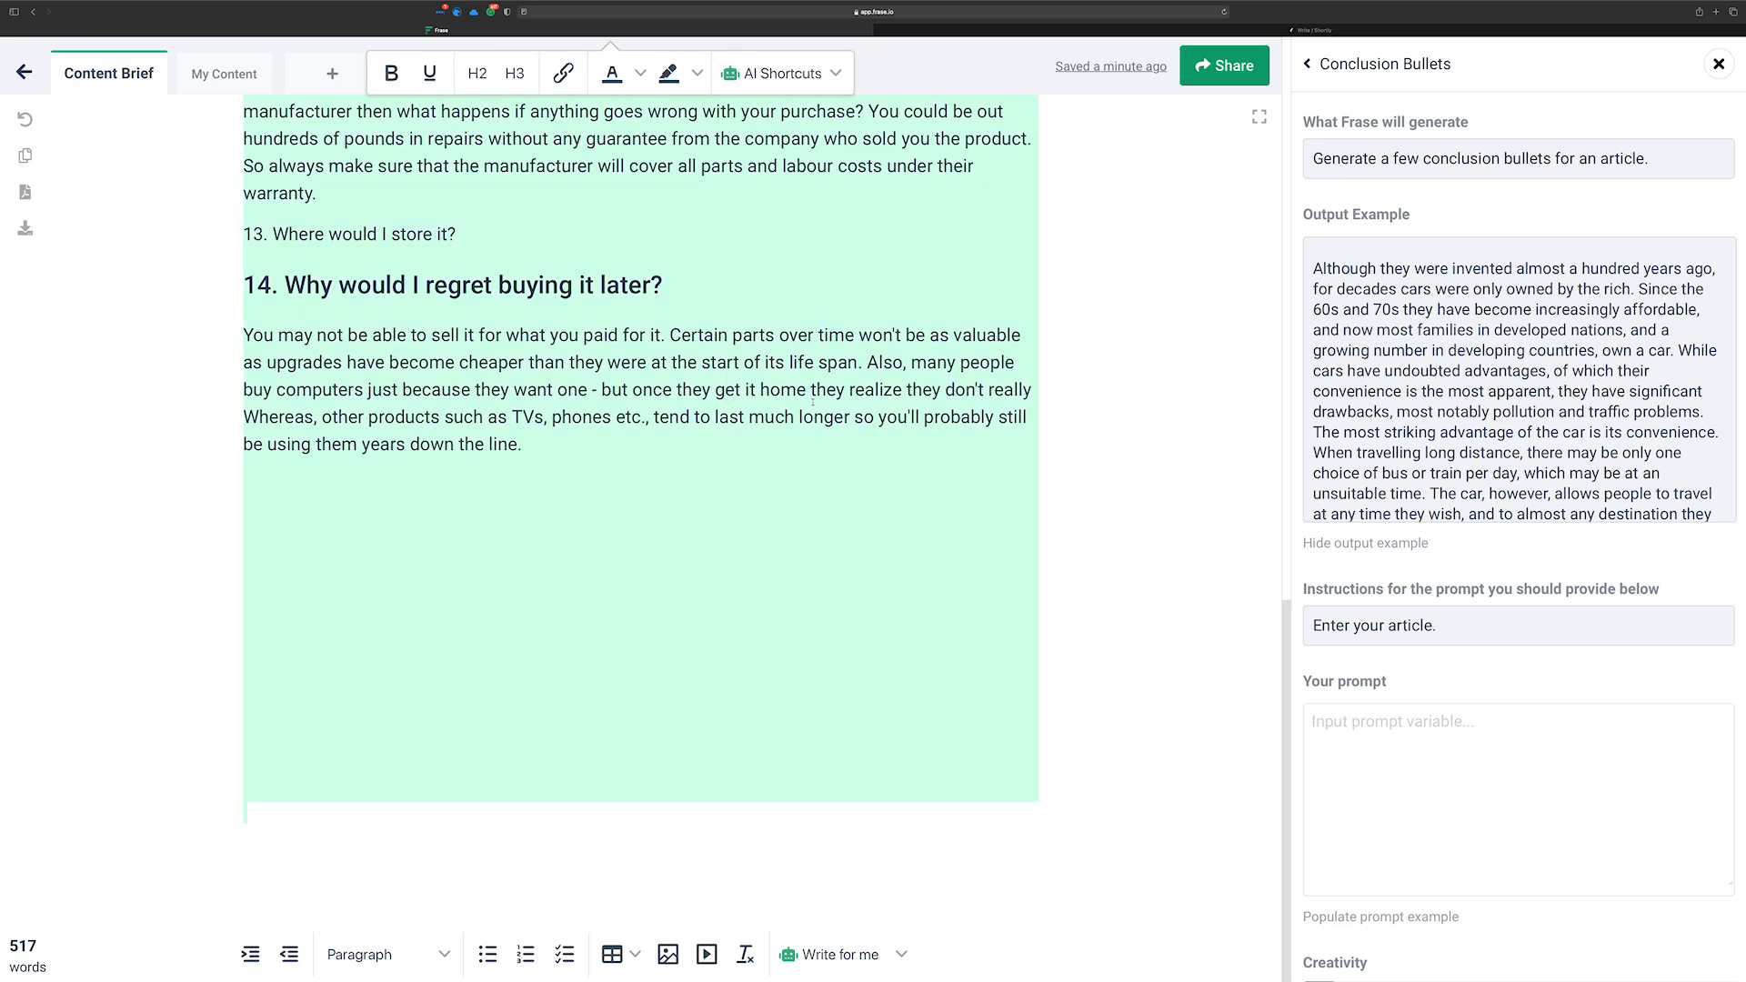
left_click(469, 698)
scroll(406, 768, "up", 2)
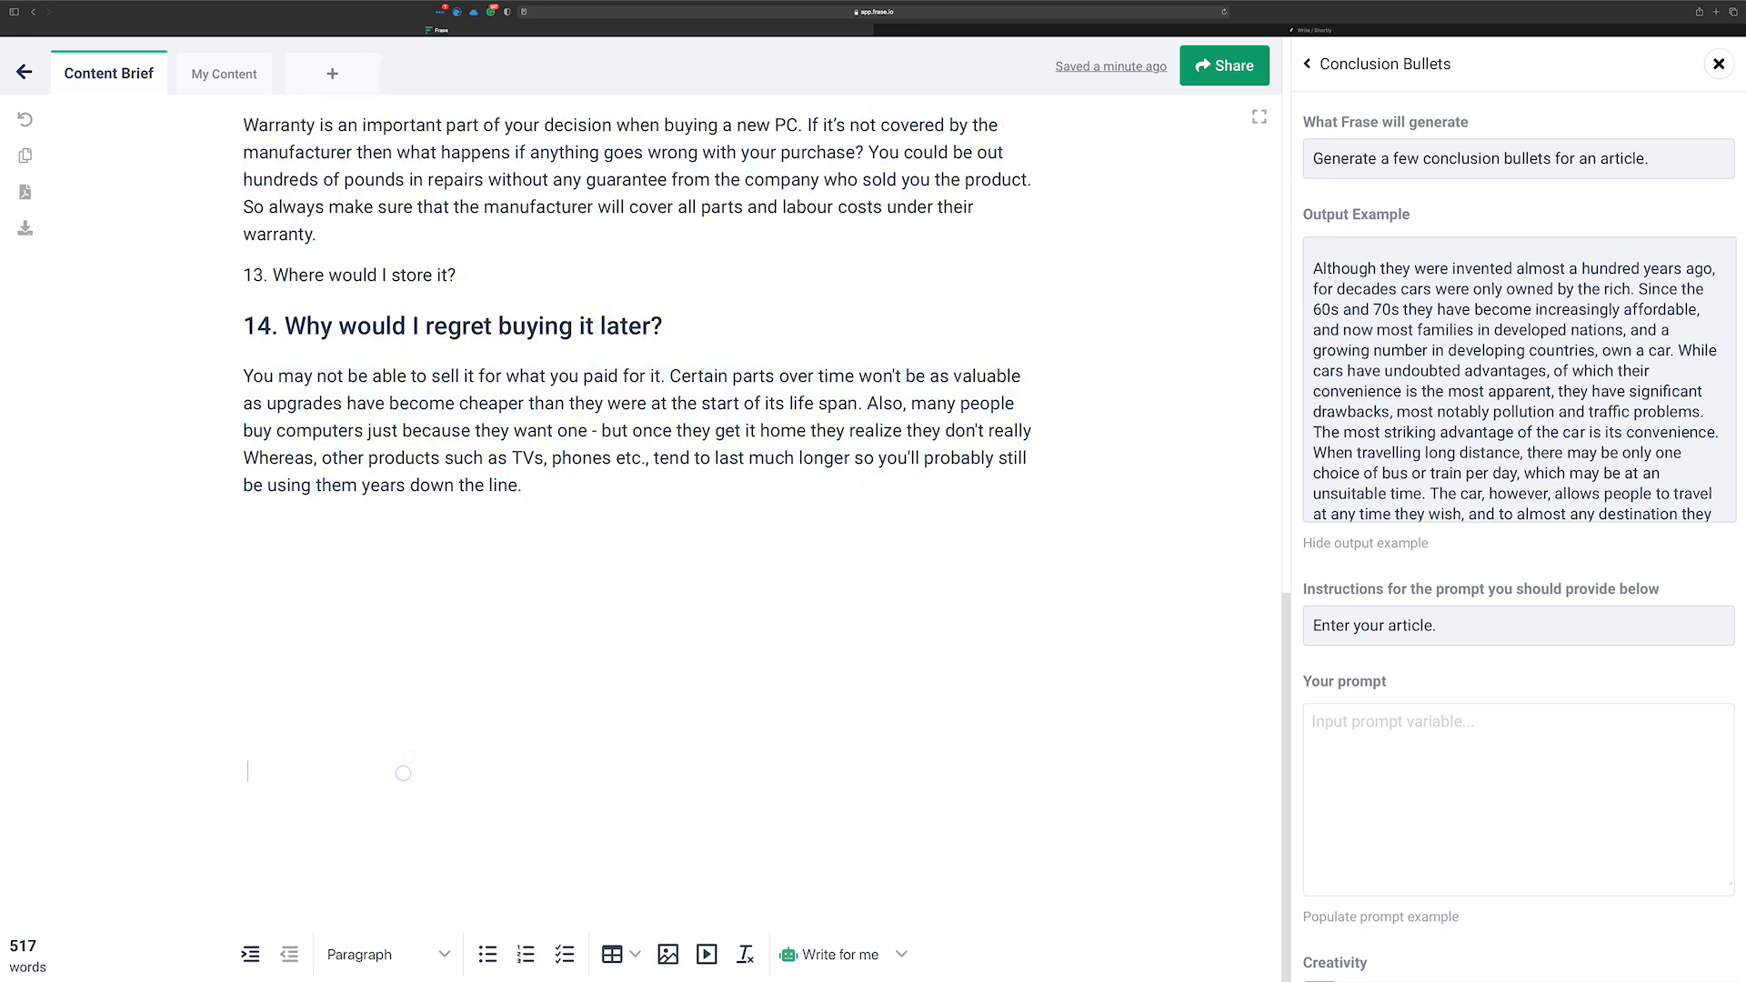
key("BackSpace")
key("BackSpace")
key("BackSpace")
key("BackSpace")
key("BackSpace")
key("BackSpace")
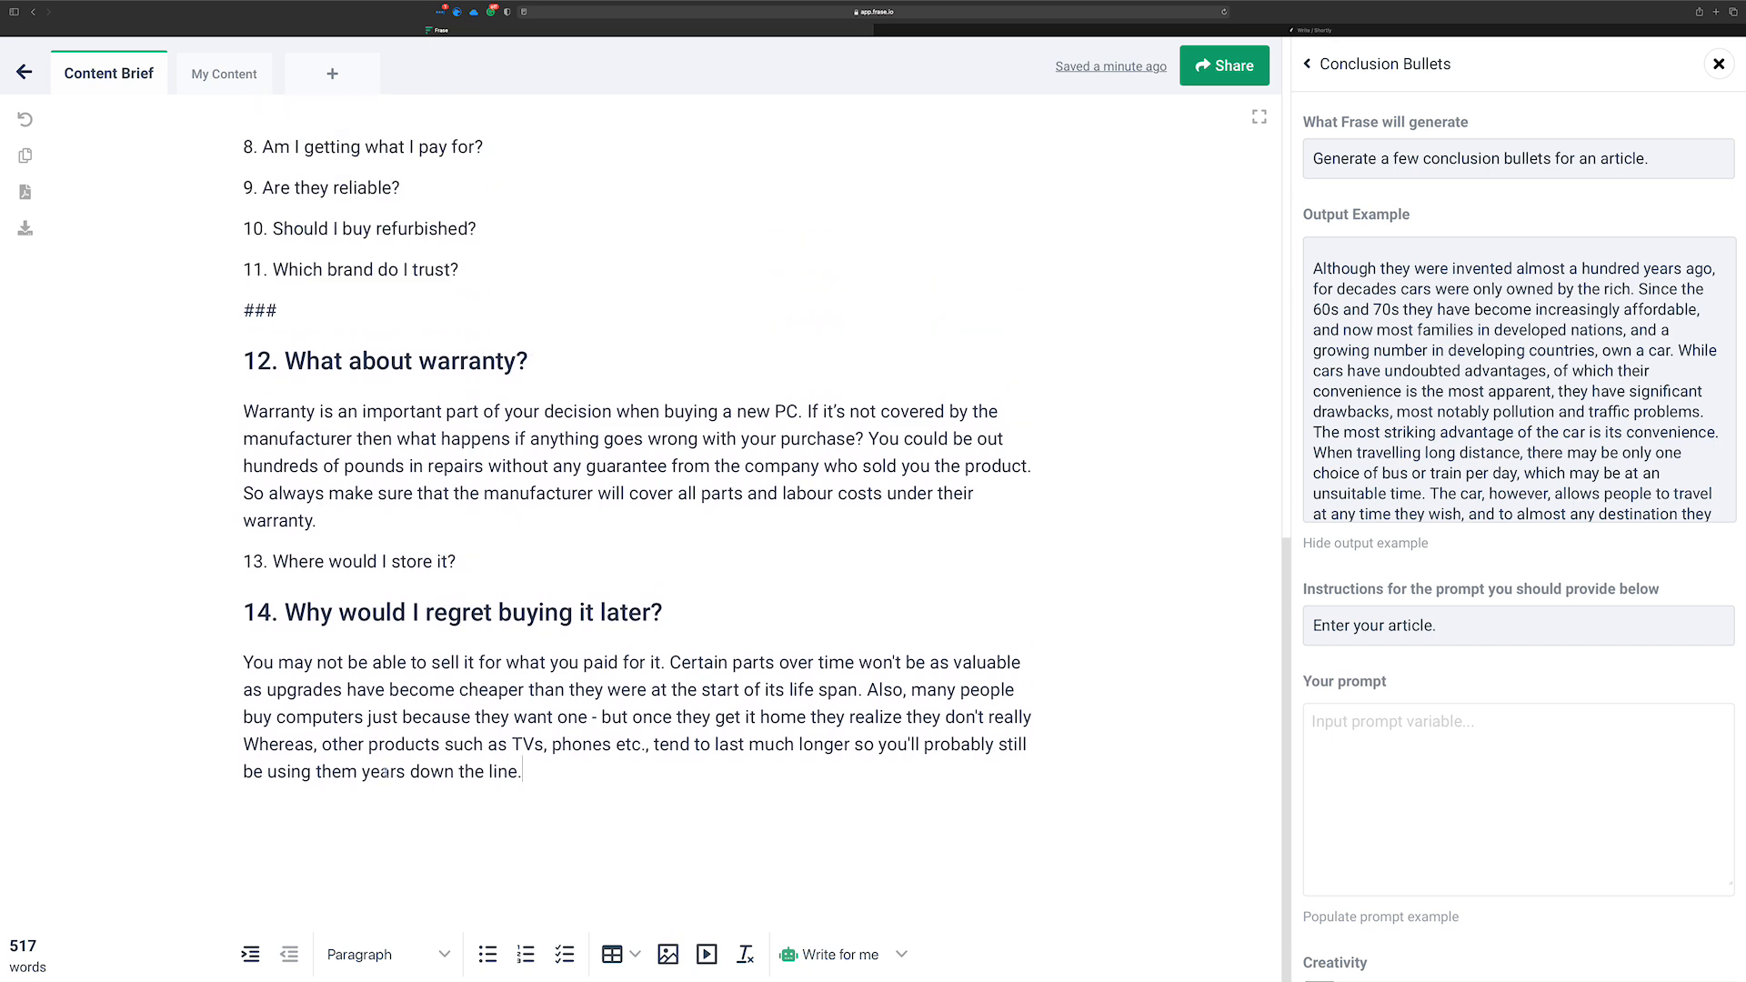
Copy the whole article and paste it into the Conclusion Bullets prompt
key("super+a")
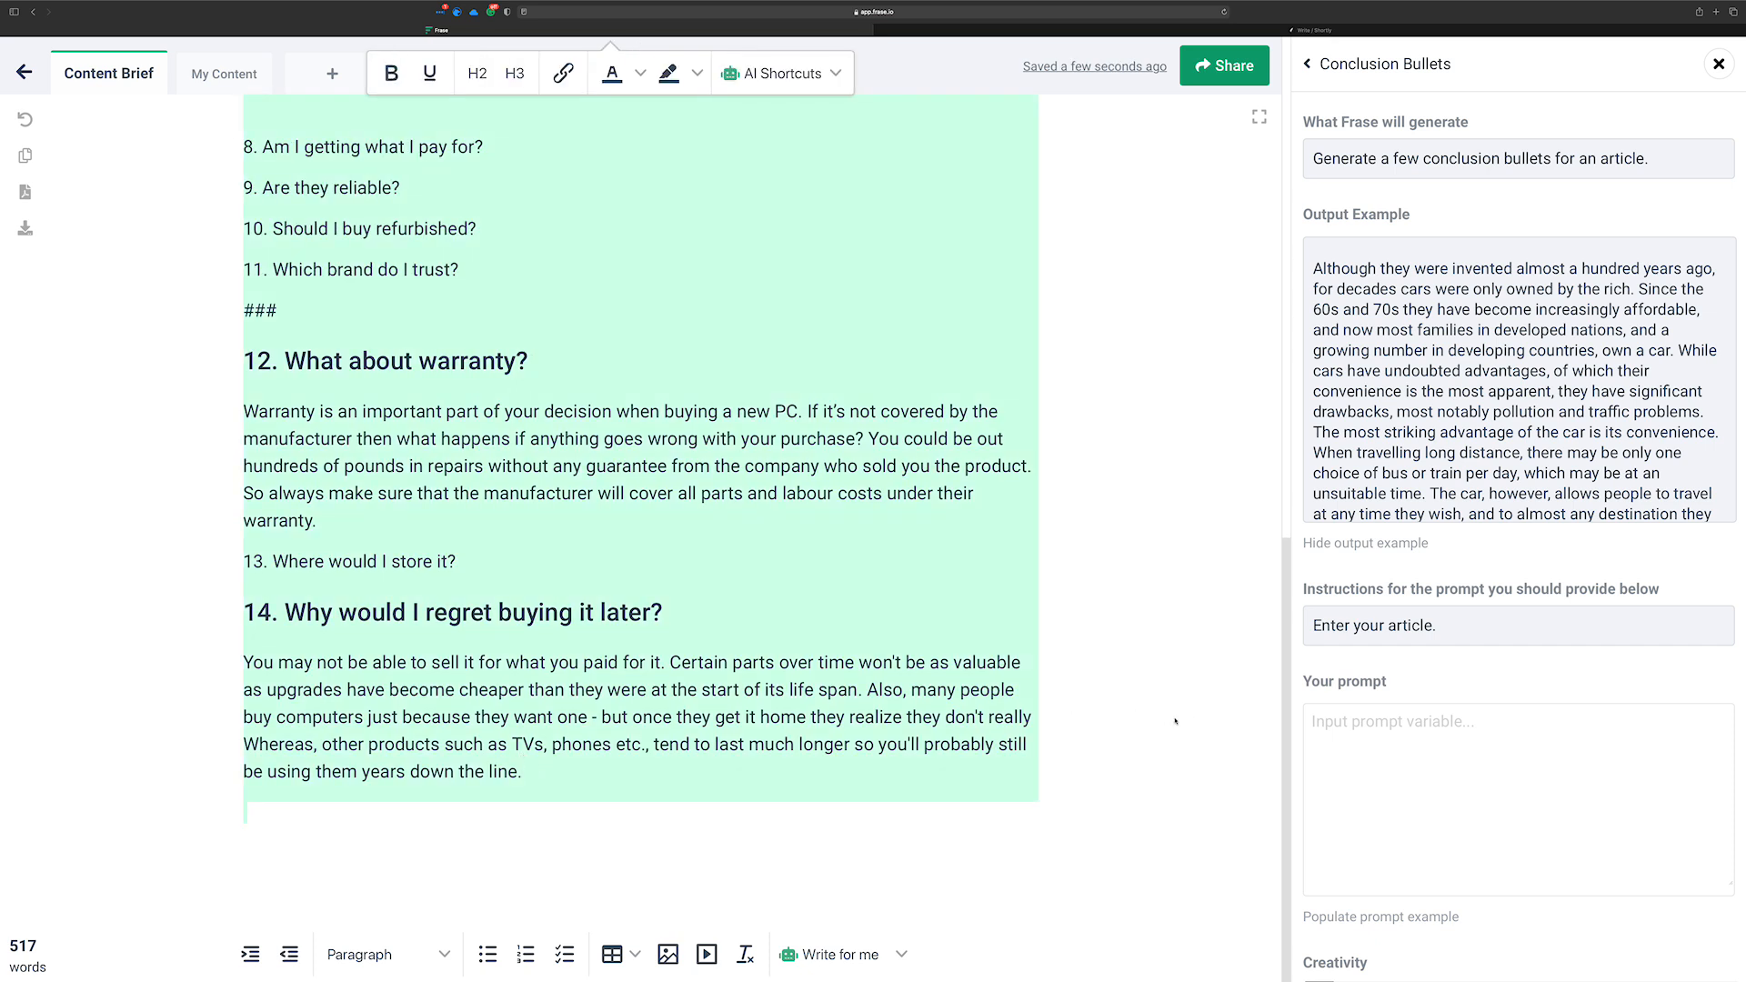
left_click(402, 856)
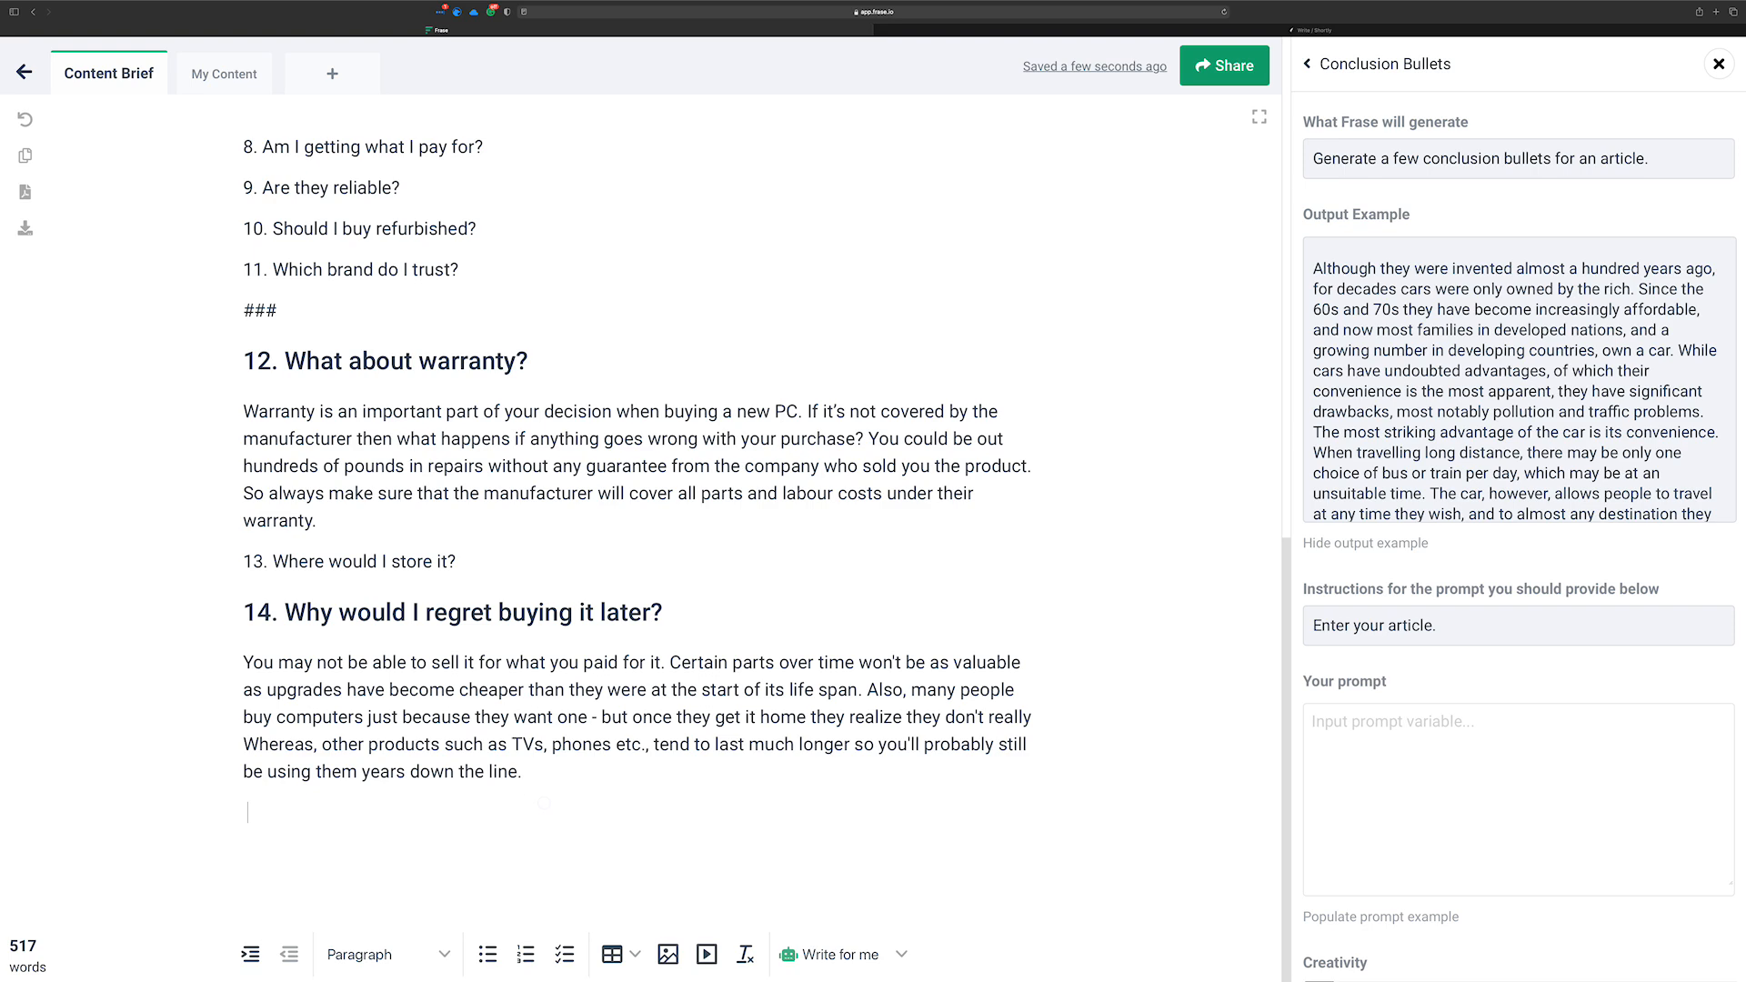
left_click(1423, 725)
key("super+v")
scroll(1426, 727, "down", 3)
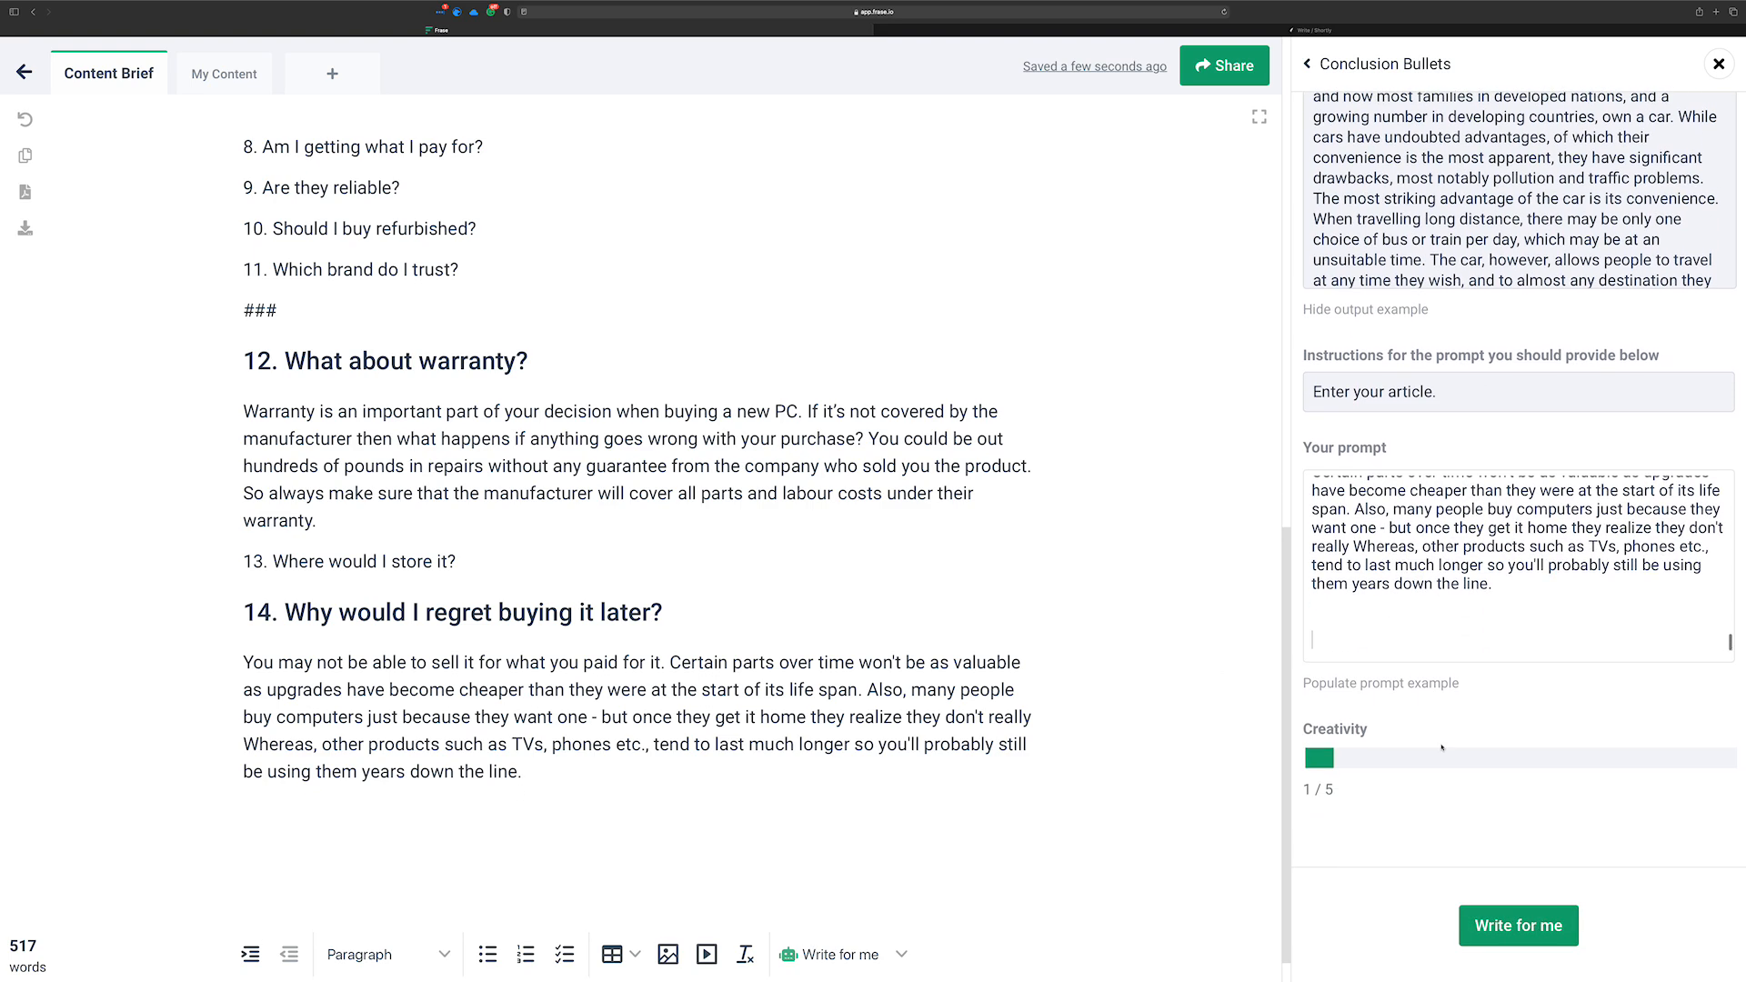
Remove the trailing blank lines from the prompt and generate a conclusion below the article's last paragraph with creativity set to 1
left_click(1377, 640)
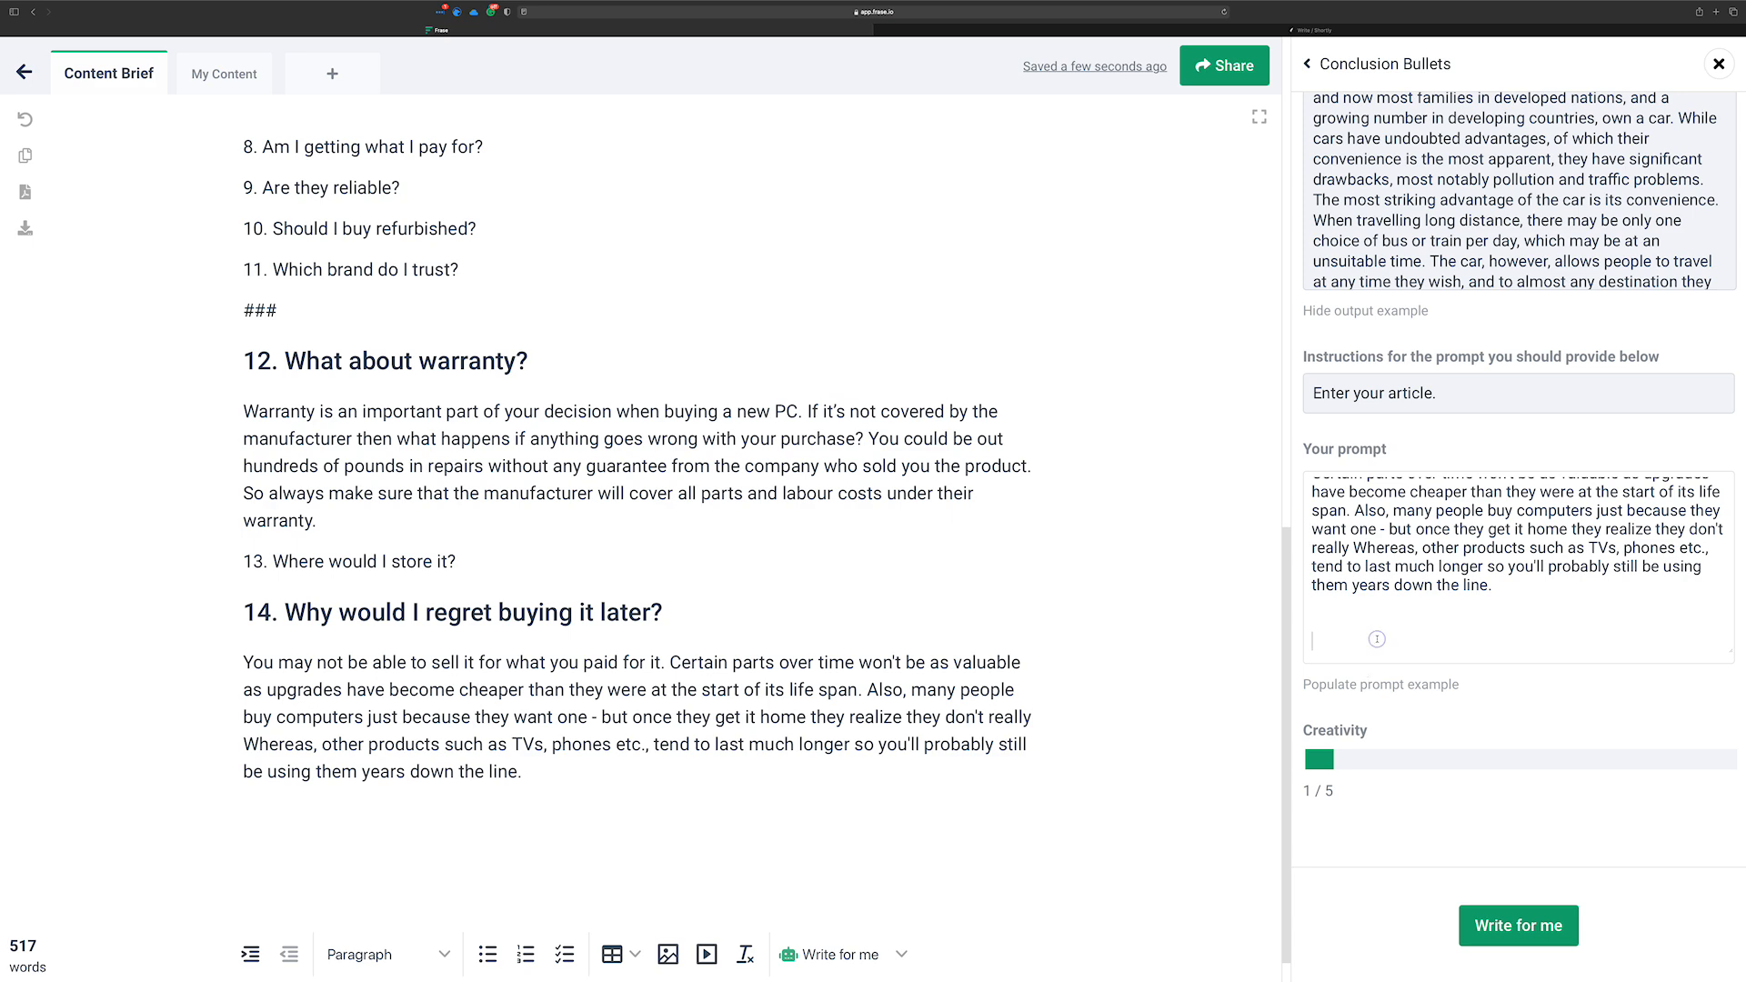
key("BackSpace")
key("BackSpace")
left_click(1201, 698)
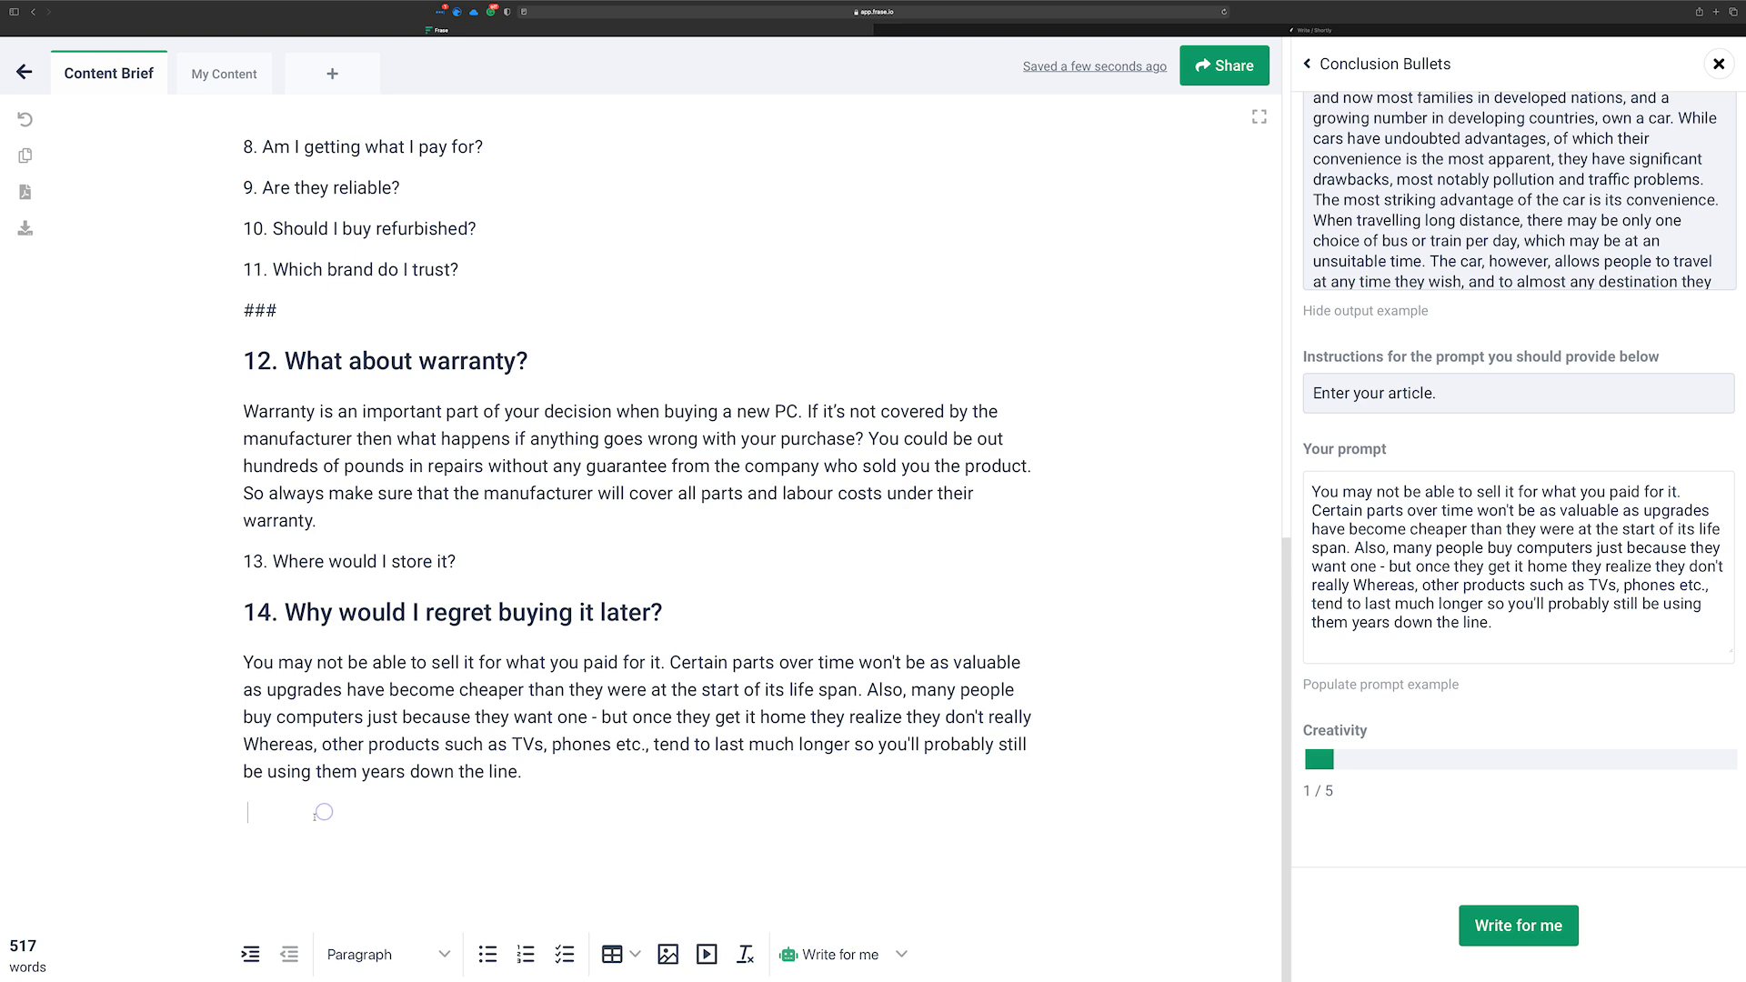
left_click(1521, 917)
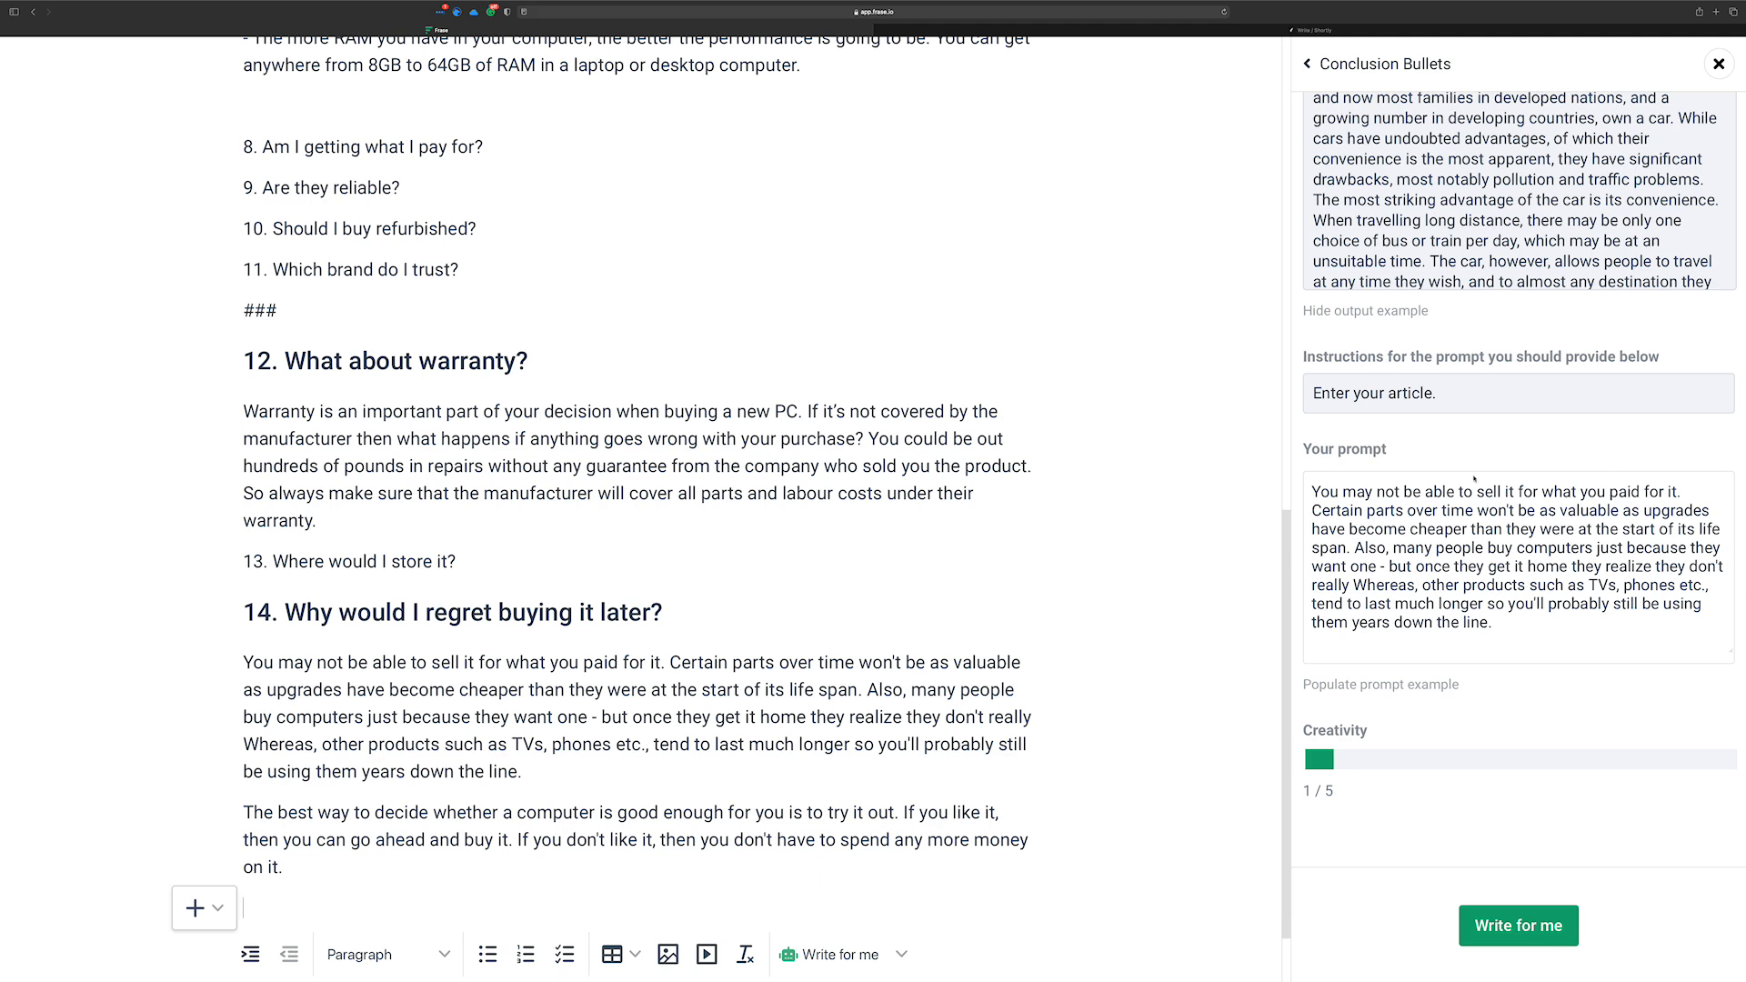
Examine the Conclusion Bullets output example, comparing its car article and concluding bullets with the generated text
left_click(1382, 313)
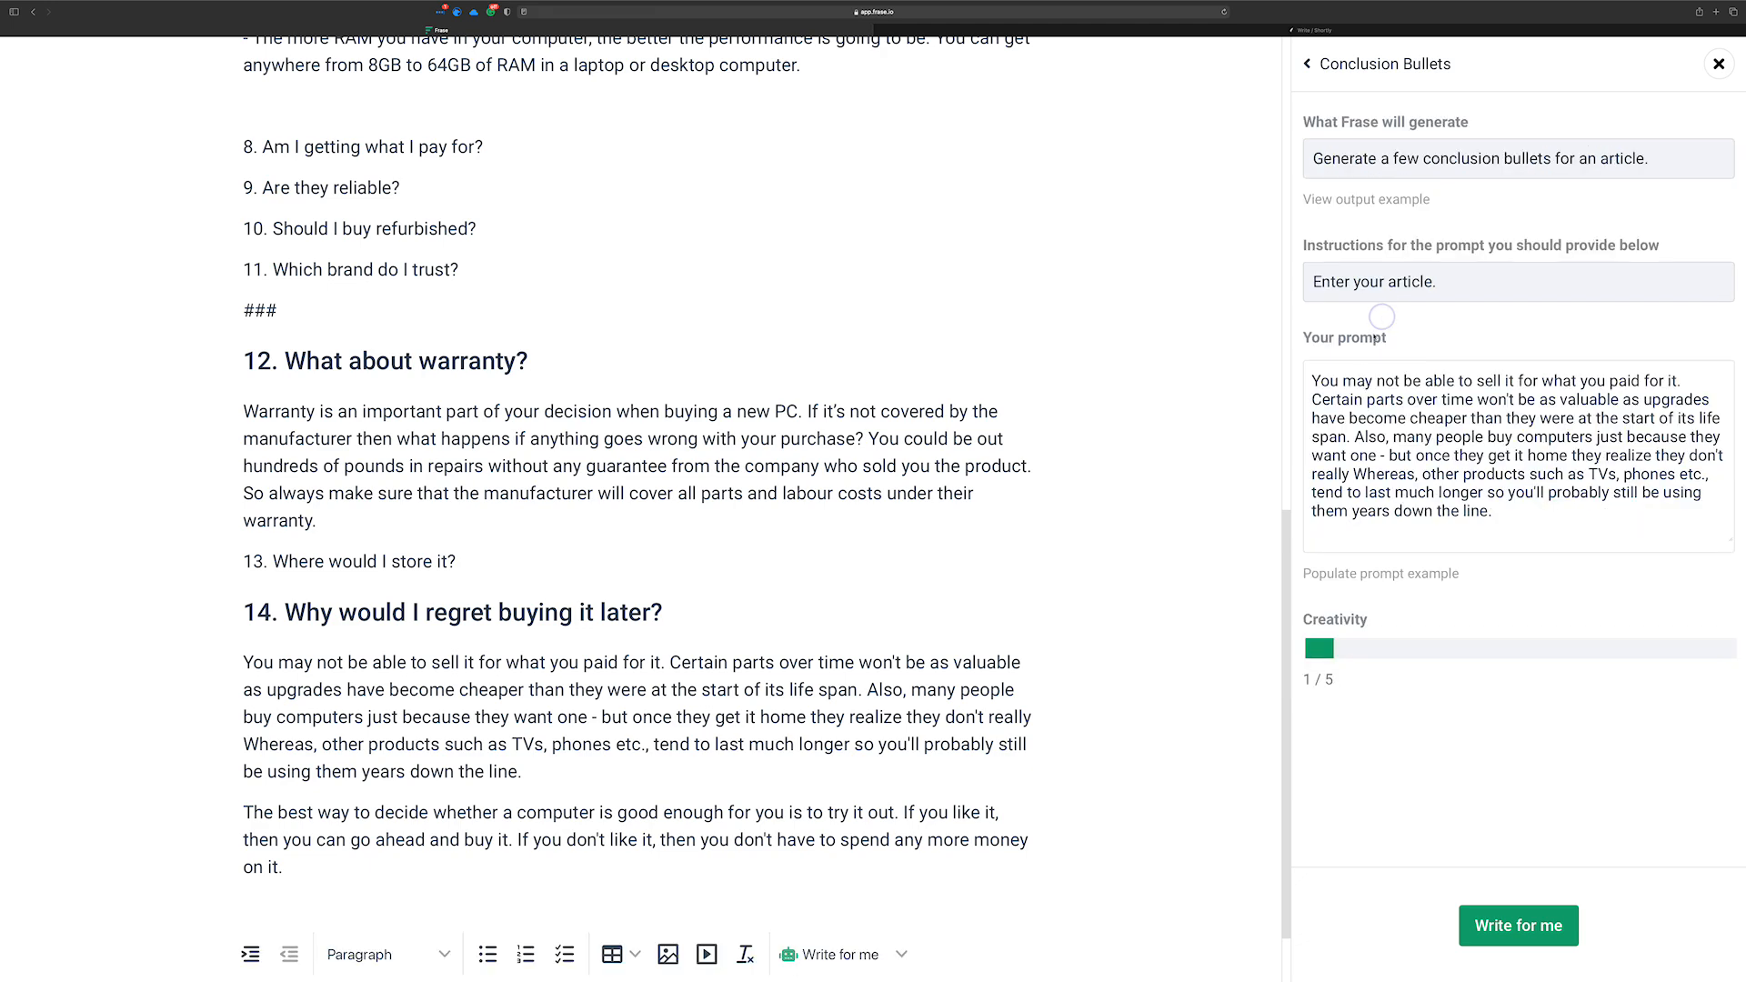
left_click(1355, 198)
scroll(1434, 280, "down", 5)
scroll(1435, 280, "down", 5)
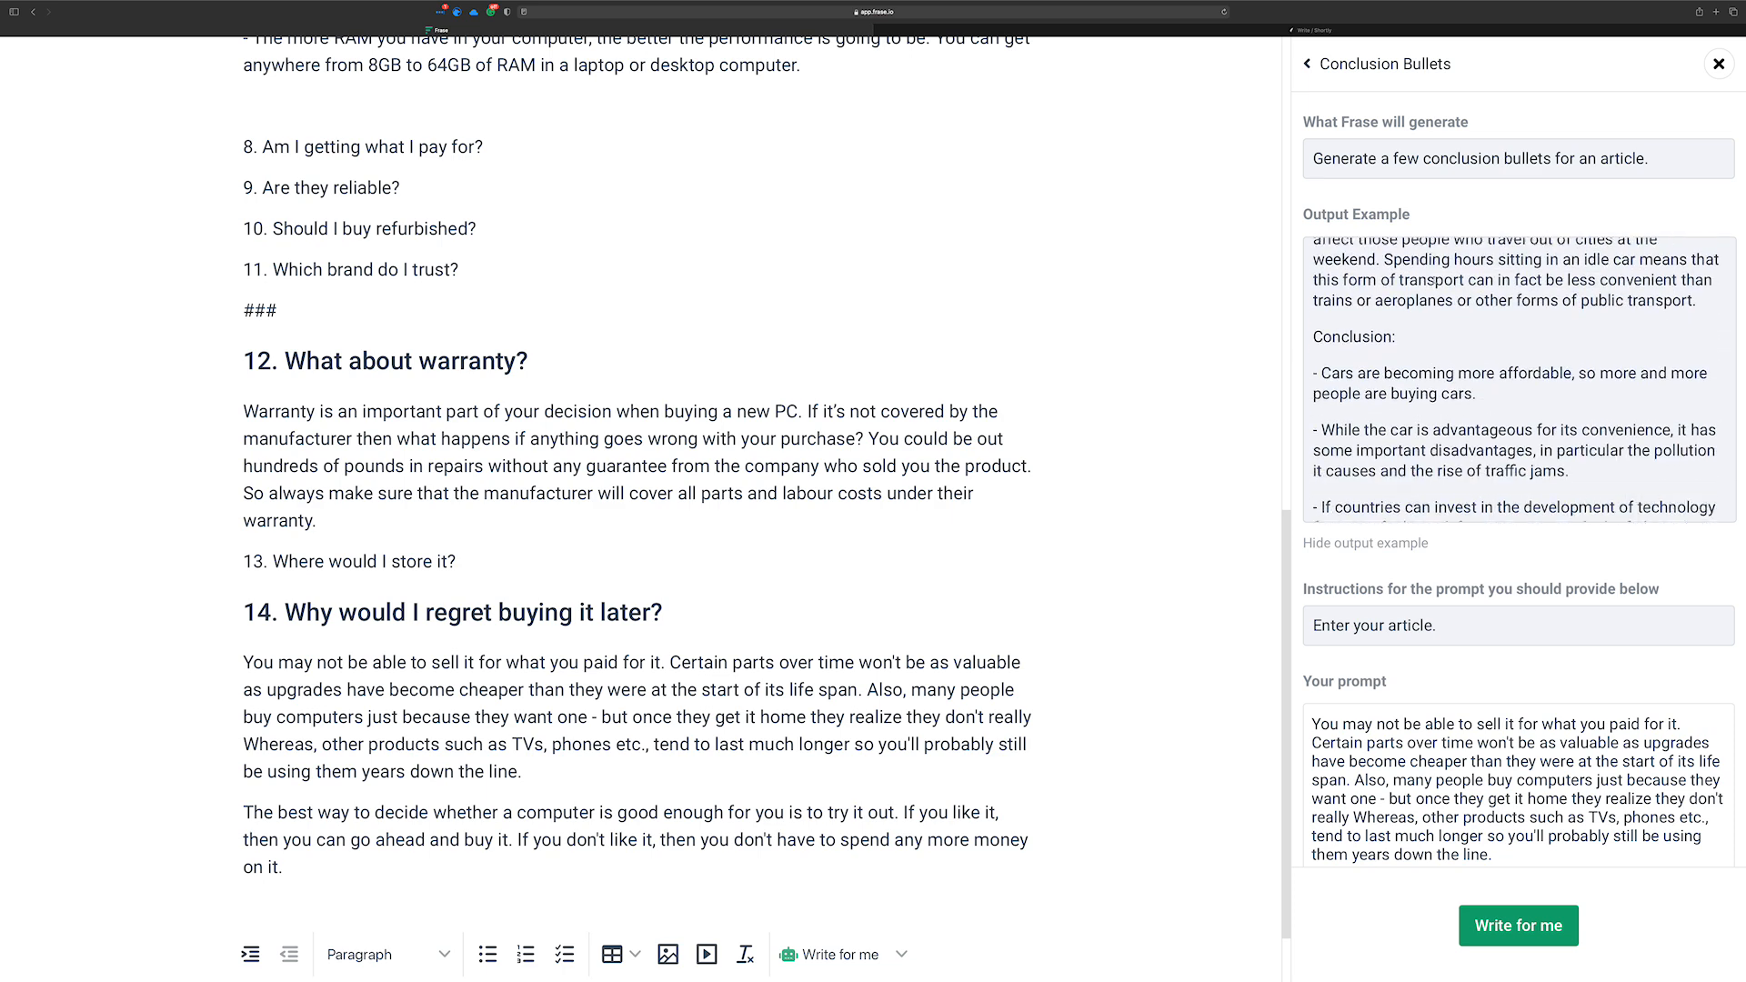
scroll(1435, 281, "up", 10)
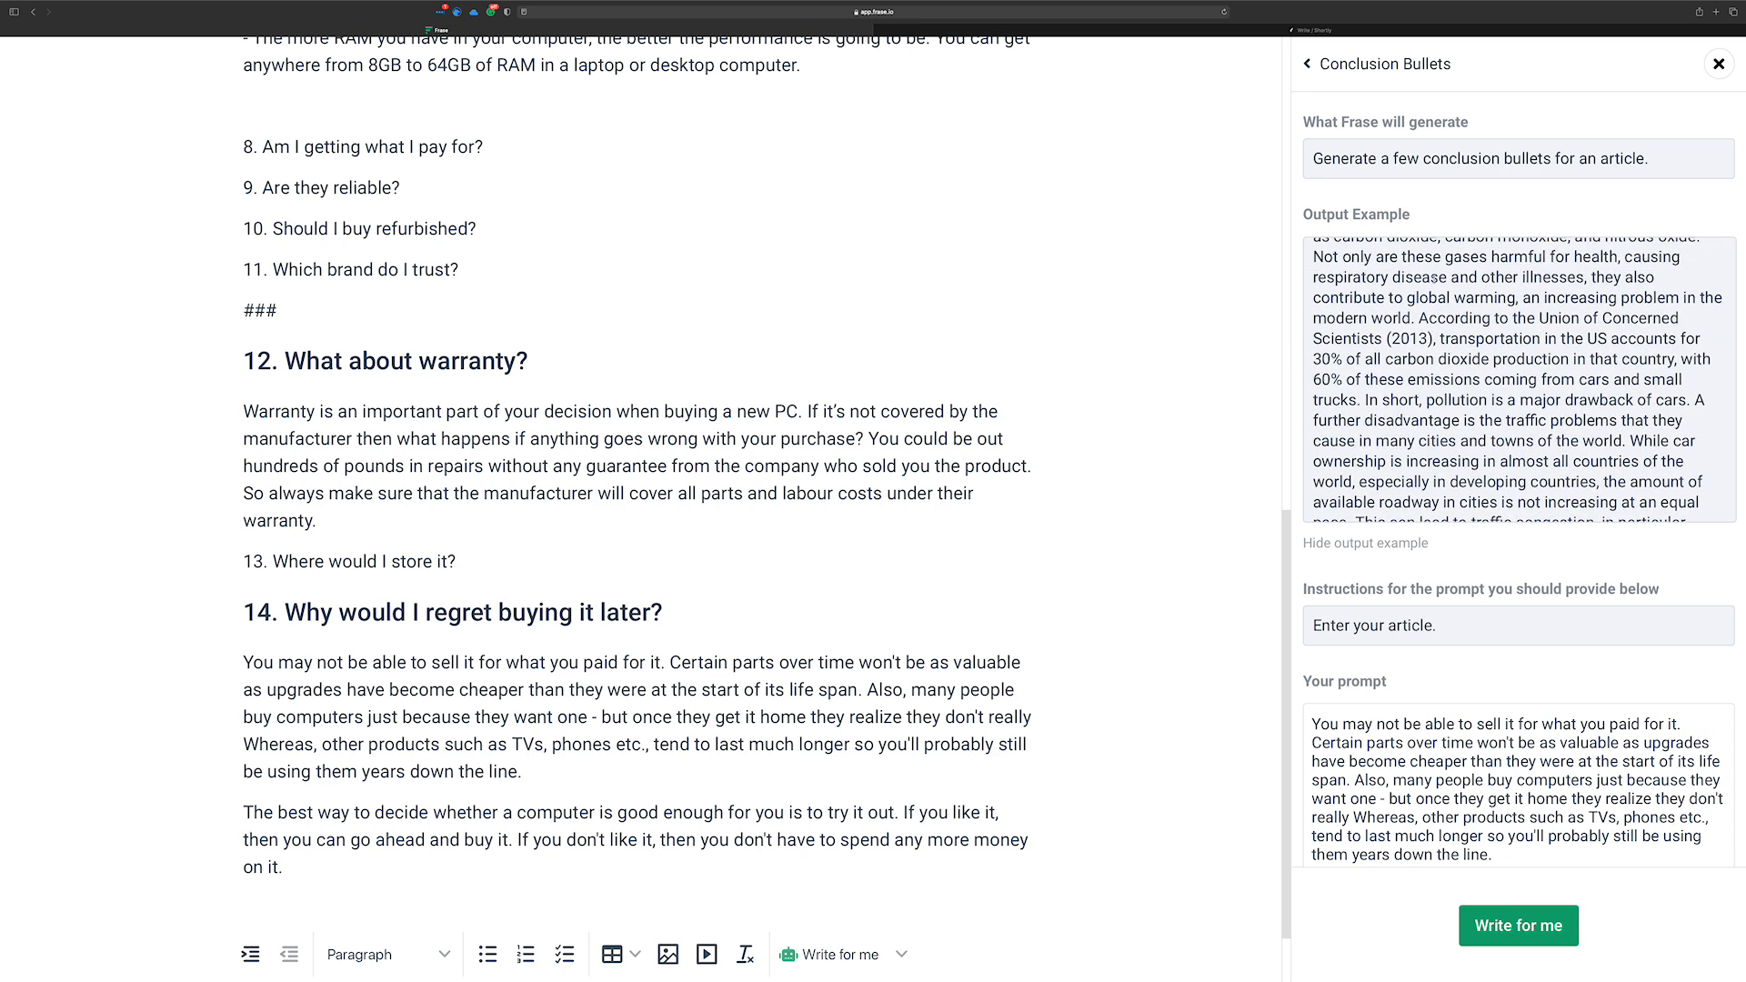
scroll(1435, 280, "down", 8)
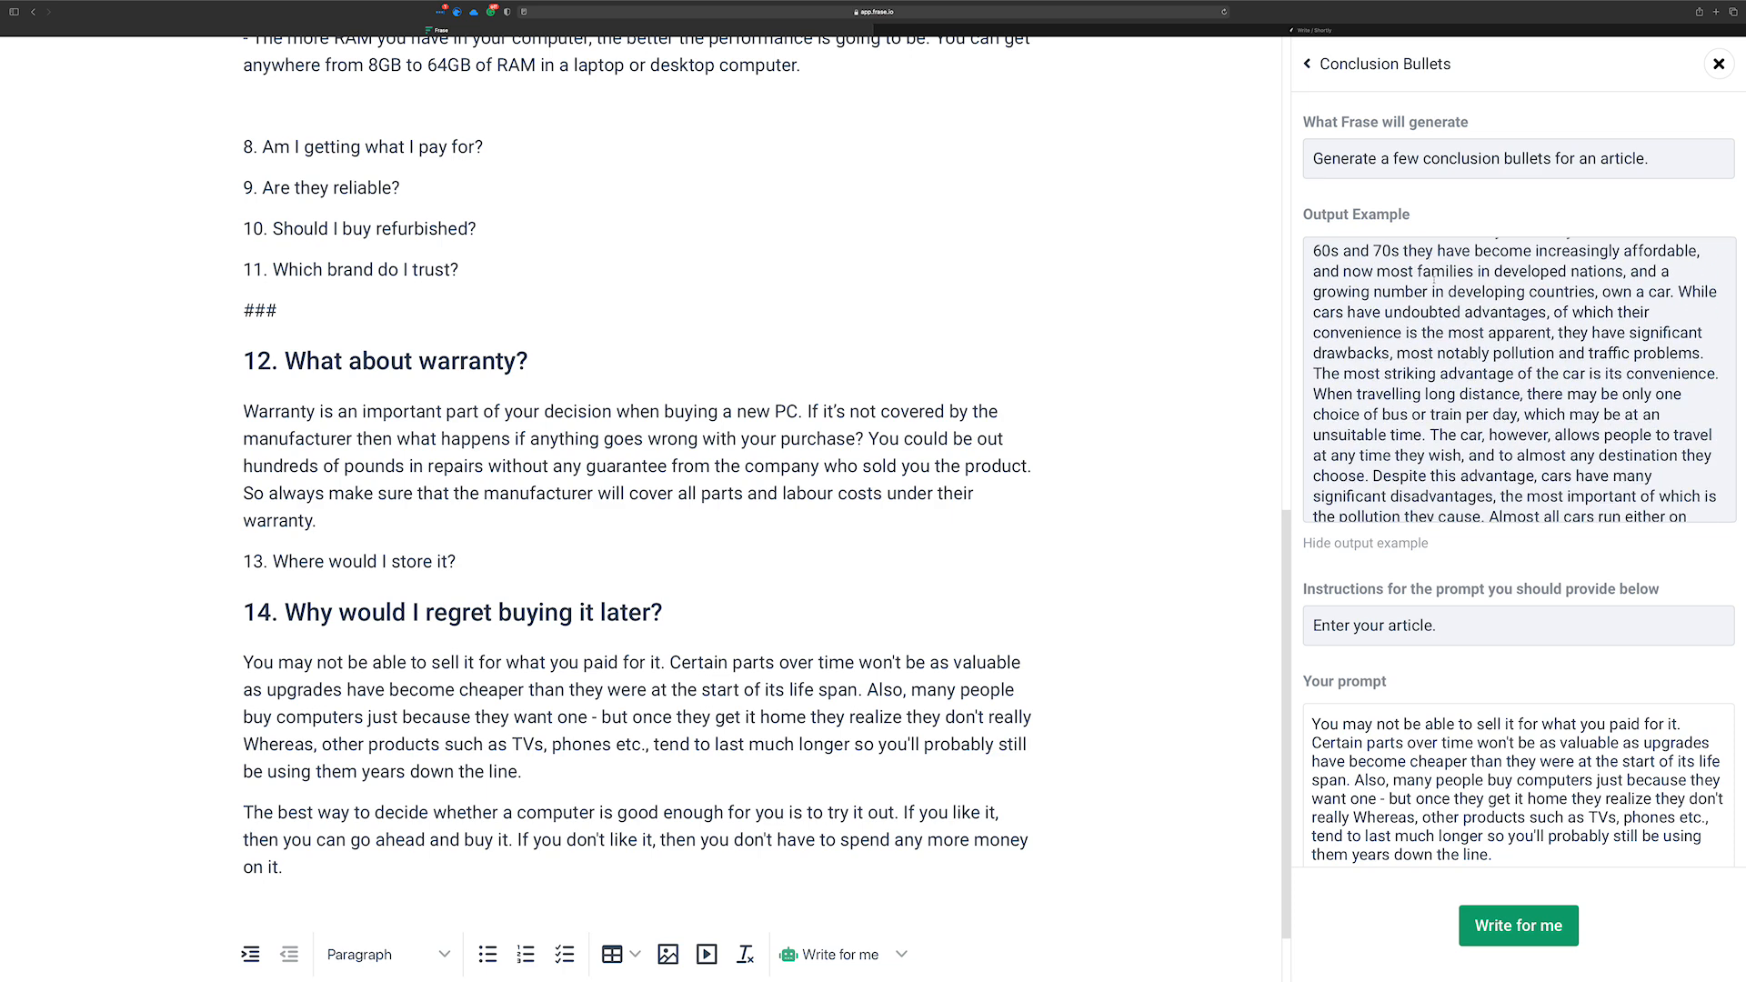
scroll(1434, 278, "down", 8)
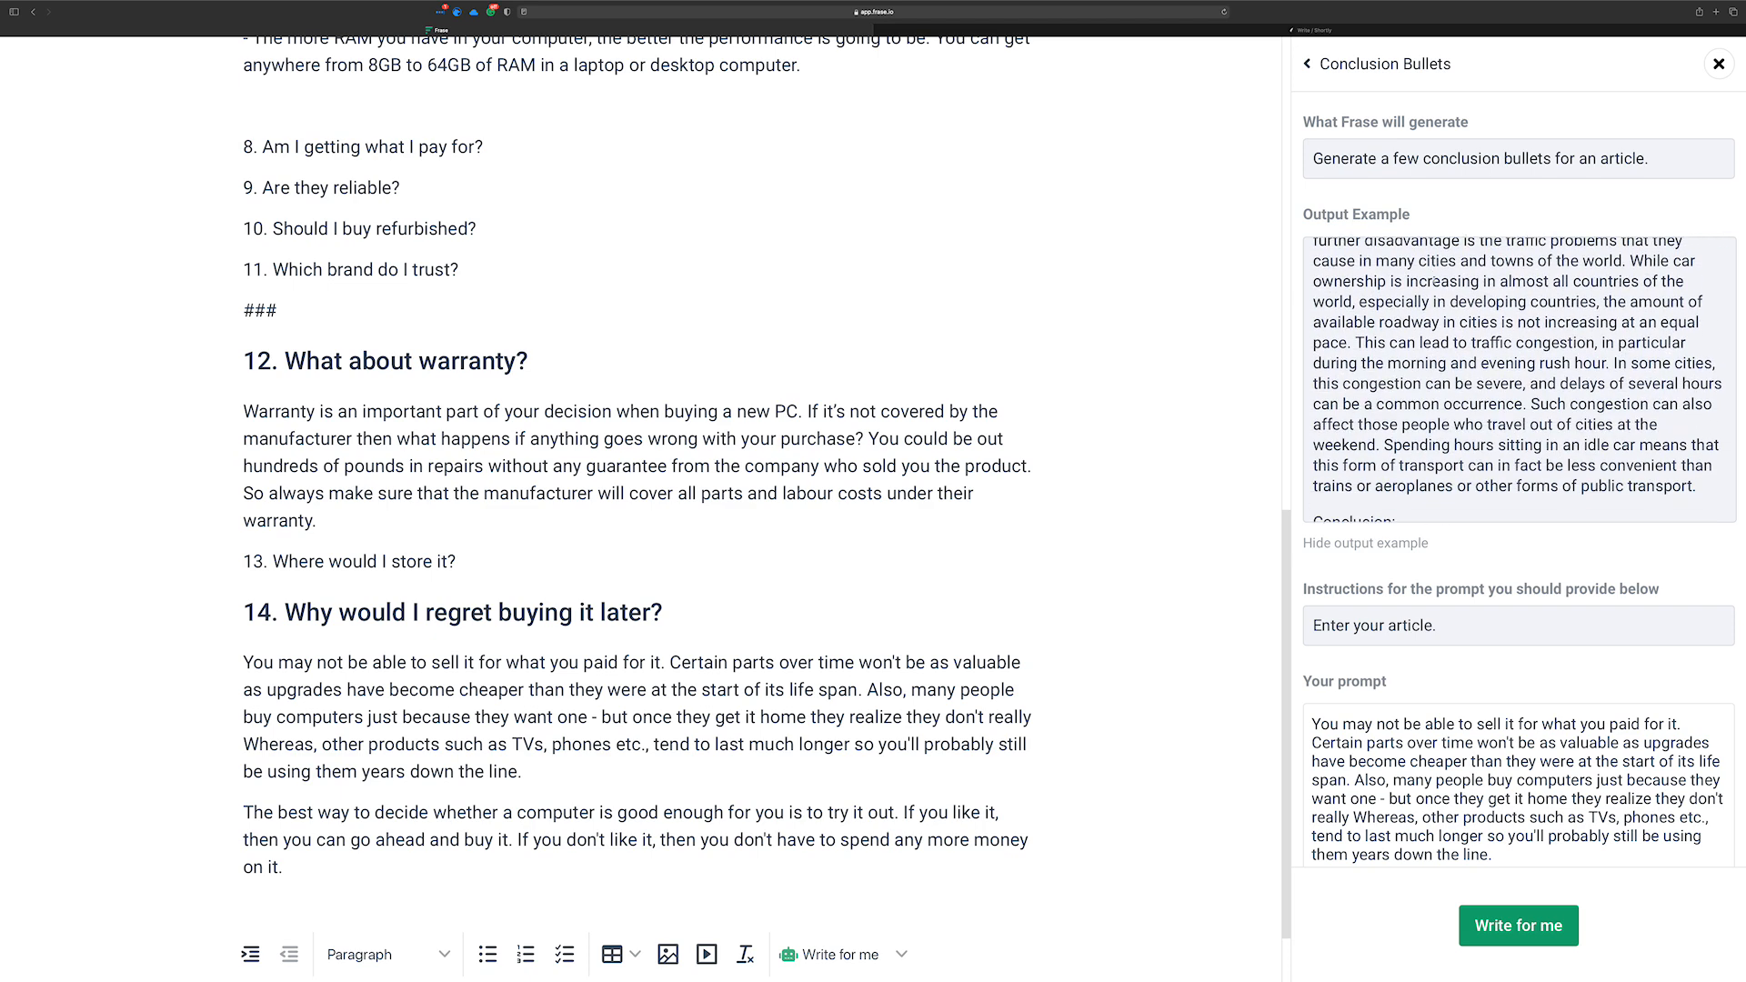
scroll(1434, 282, "down", 2)
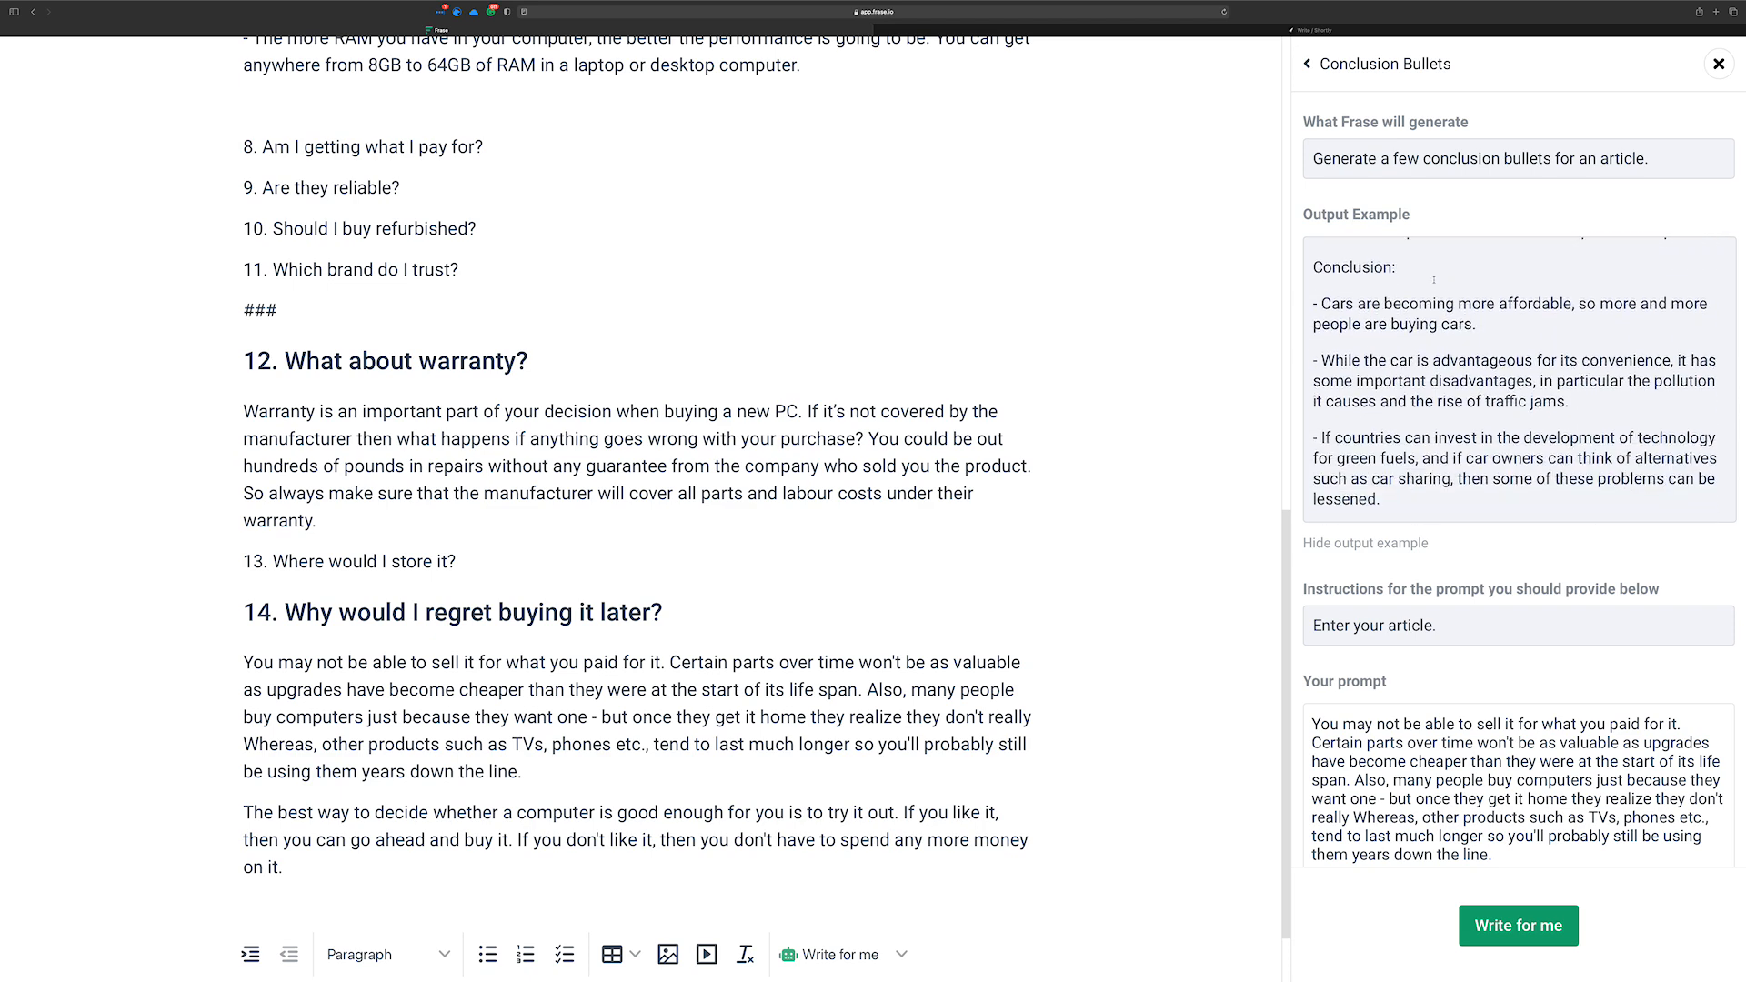
scroll(940, 554, "up", 1)
scroll(783, 607, "down", 3)
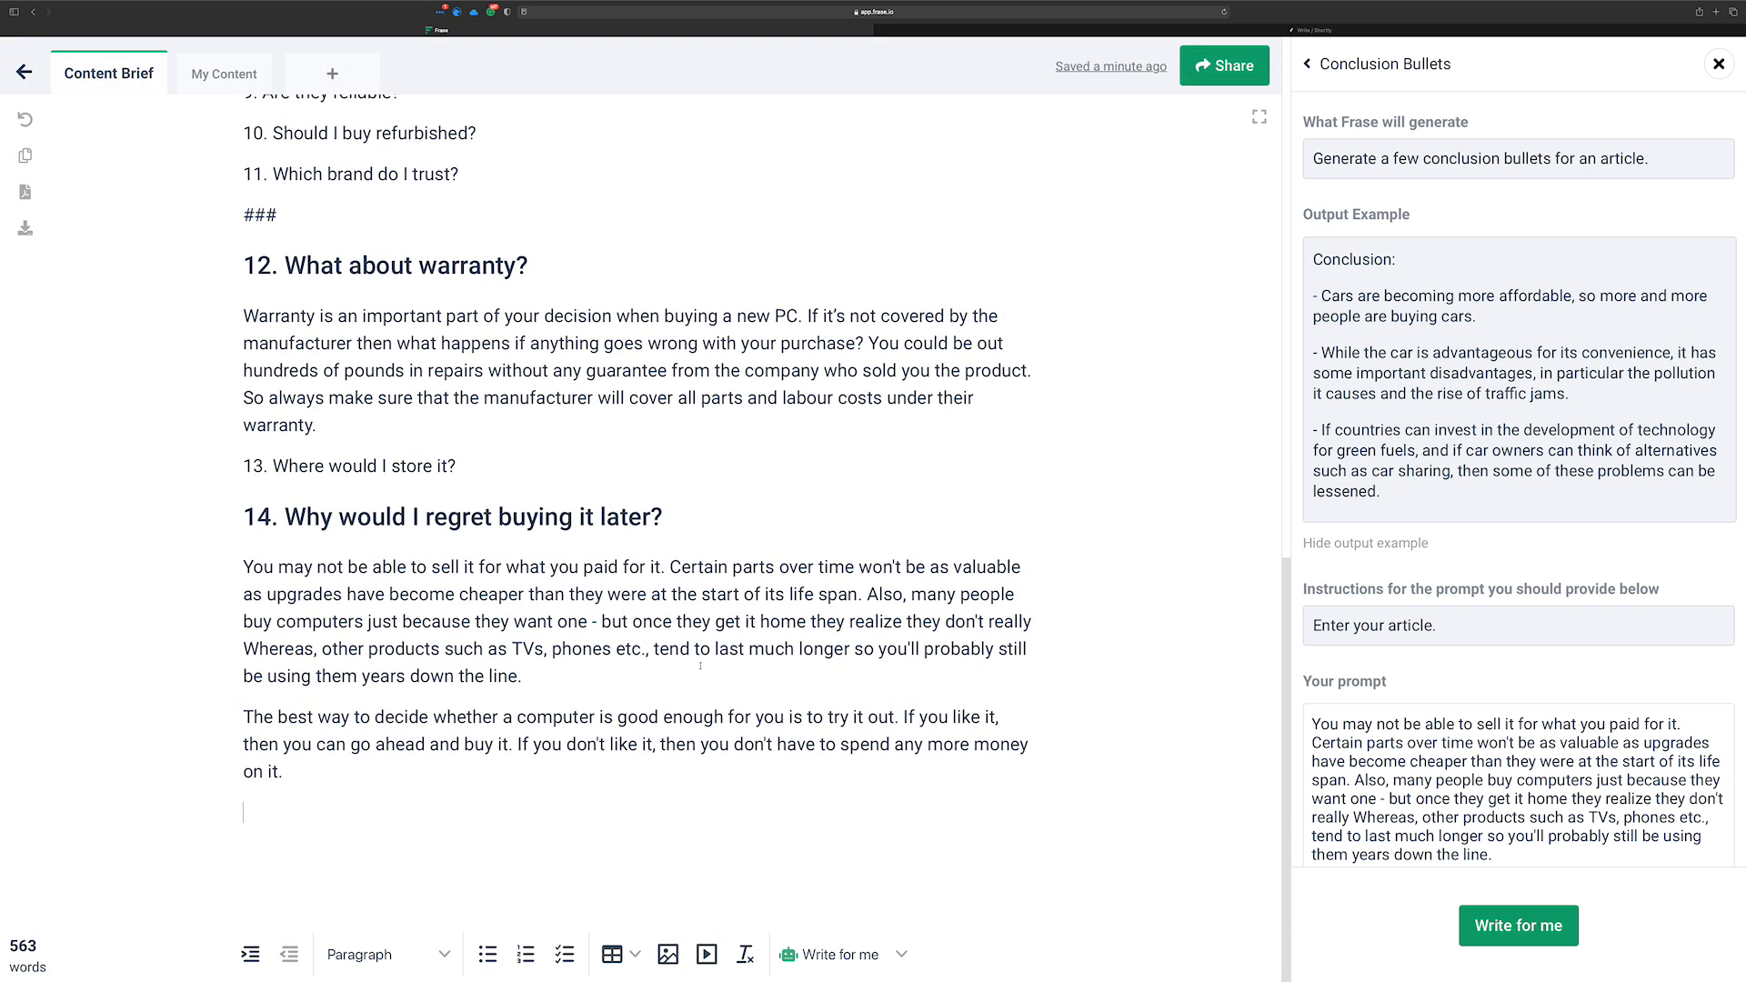
scroll(1492, 418, "down", 3)
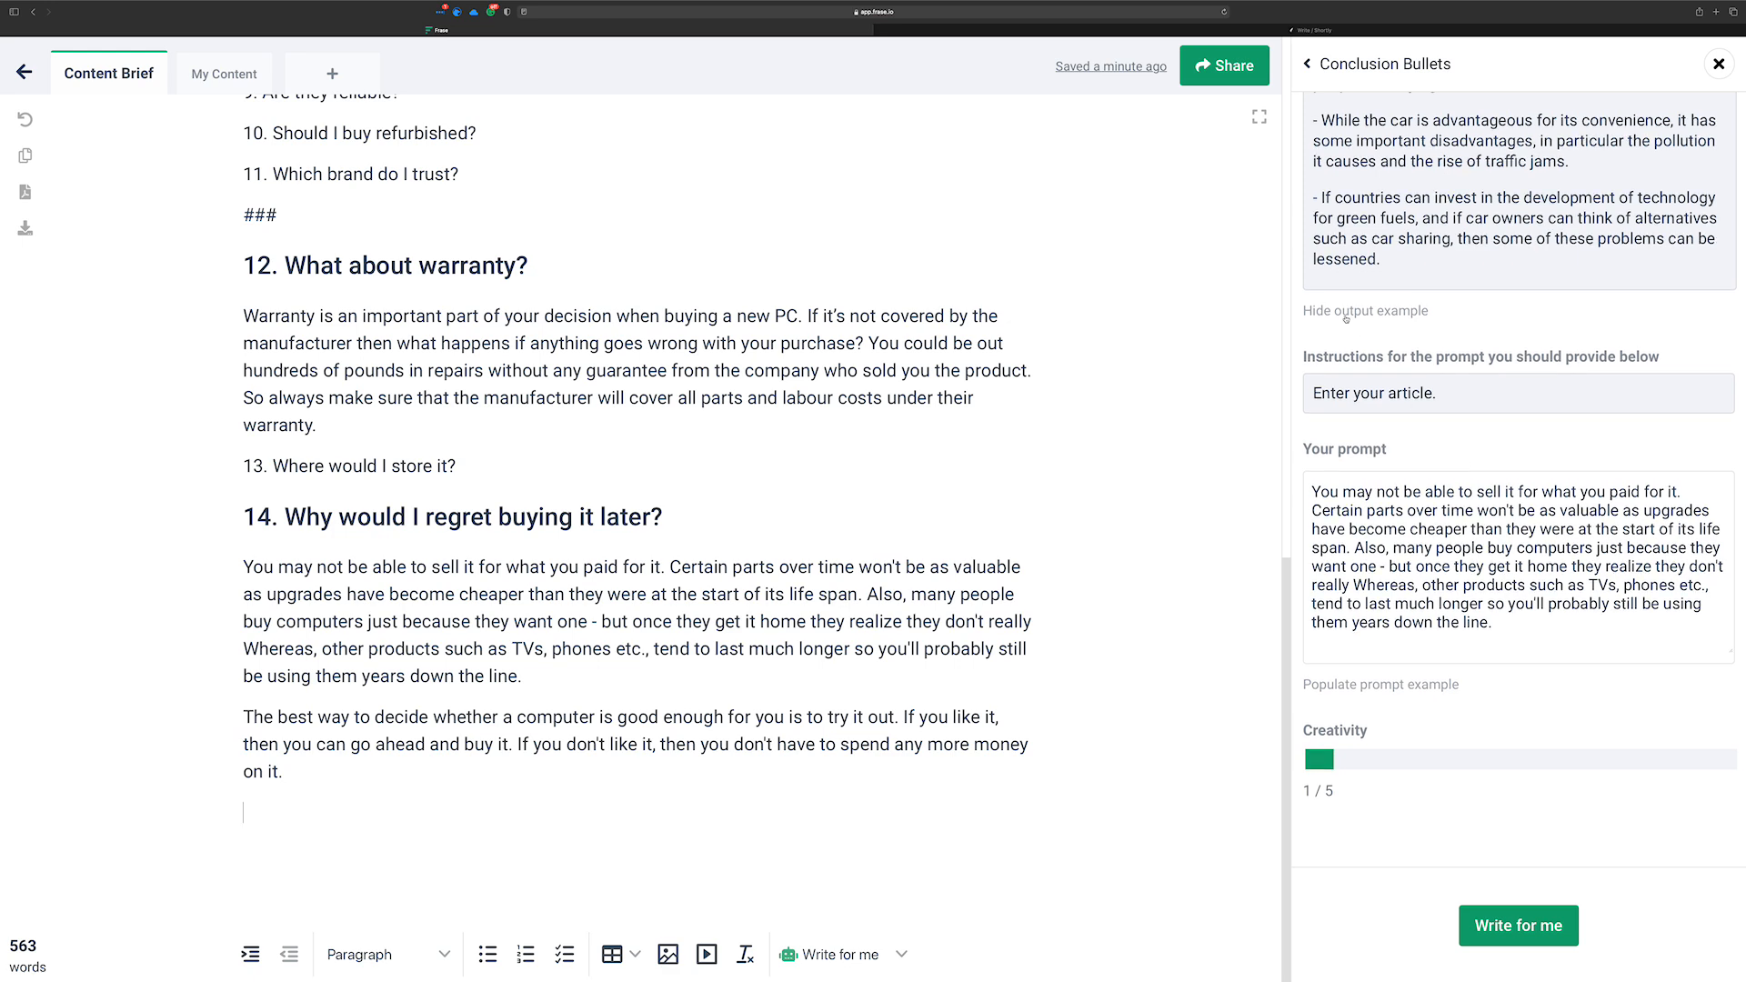
scroll(1367, 449, "up", 10)
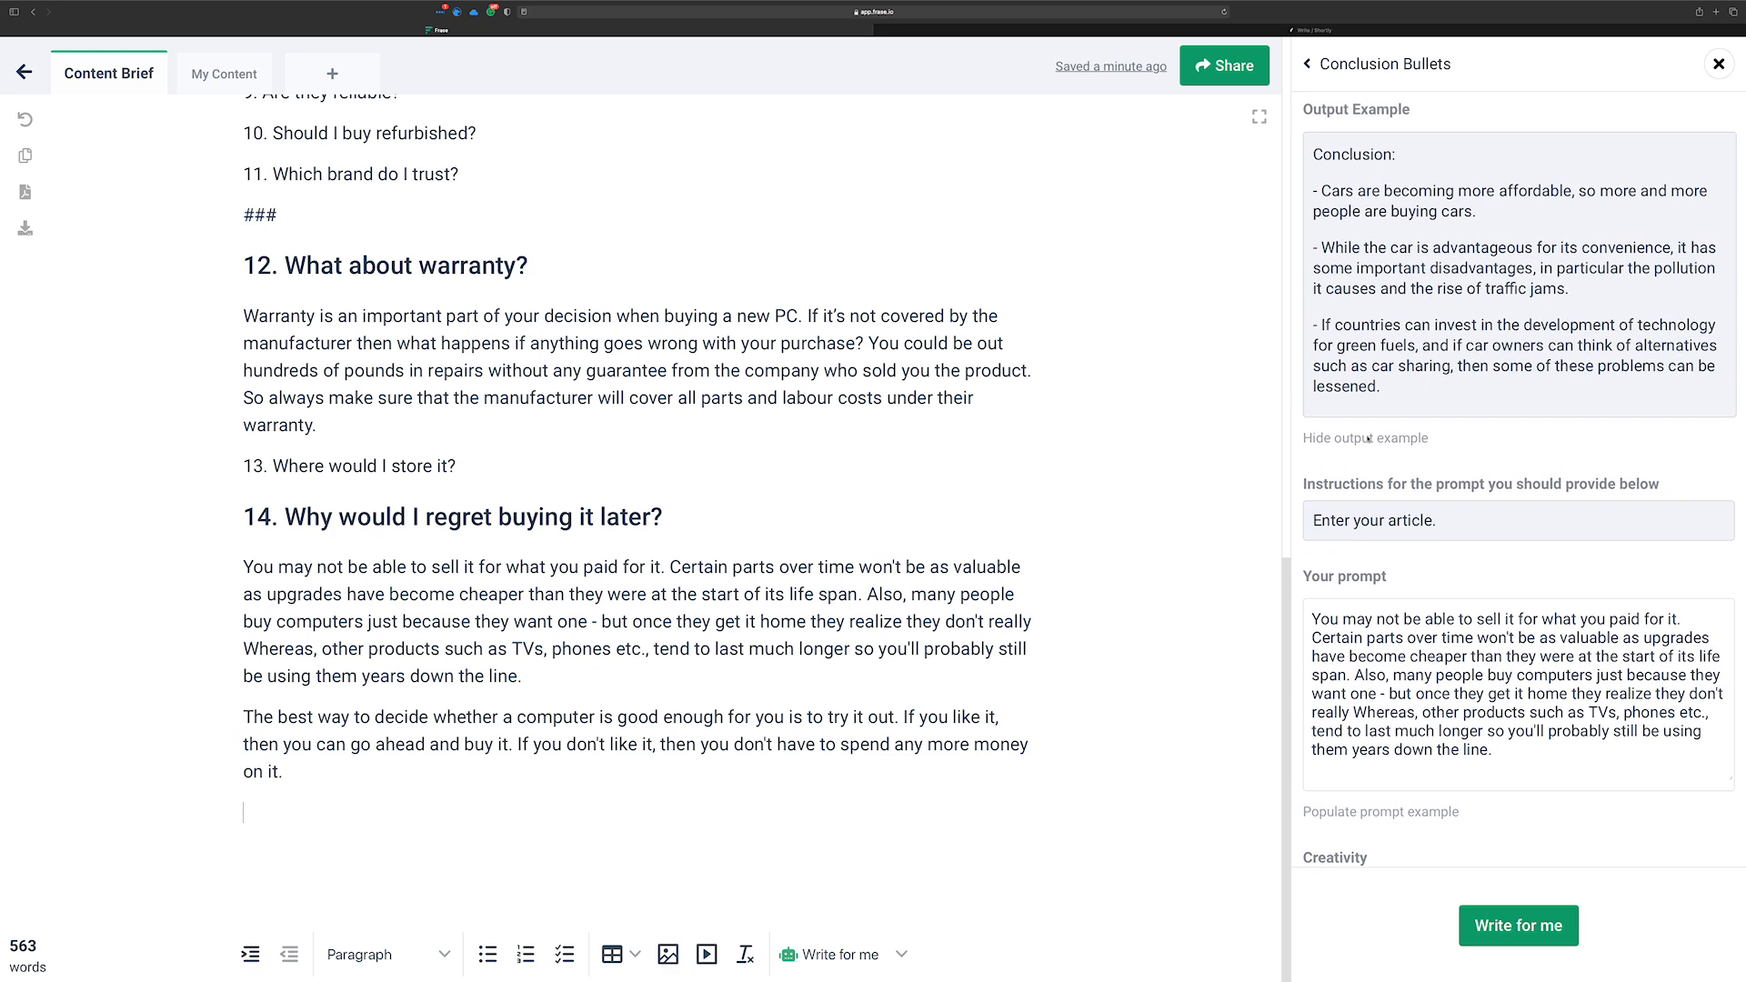
scroll(1402, 343, "up", 5)
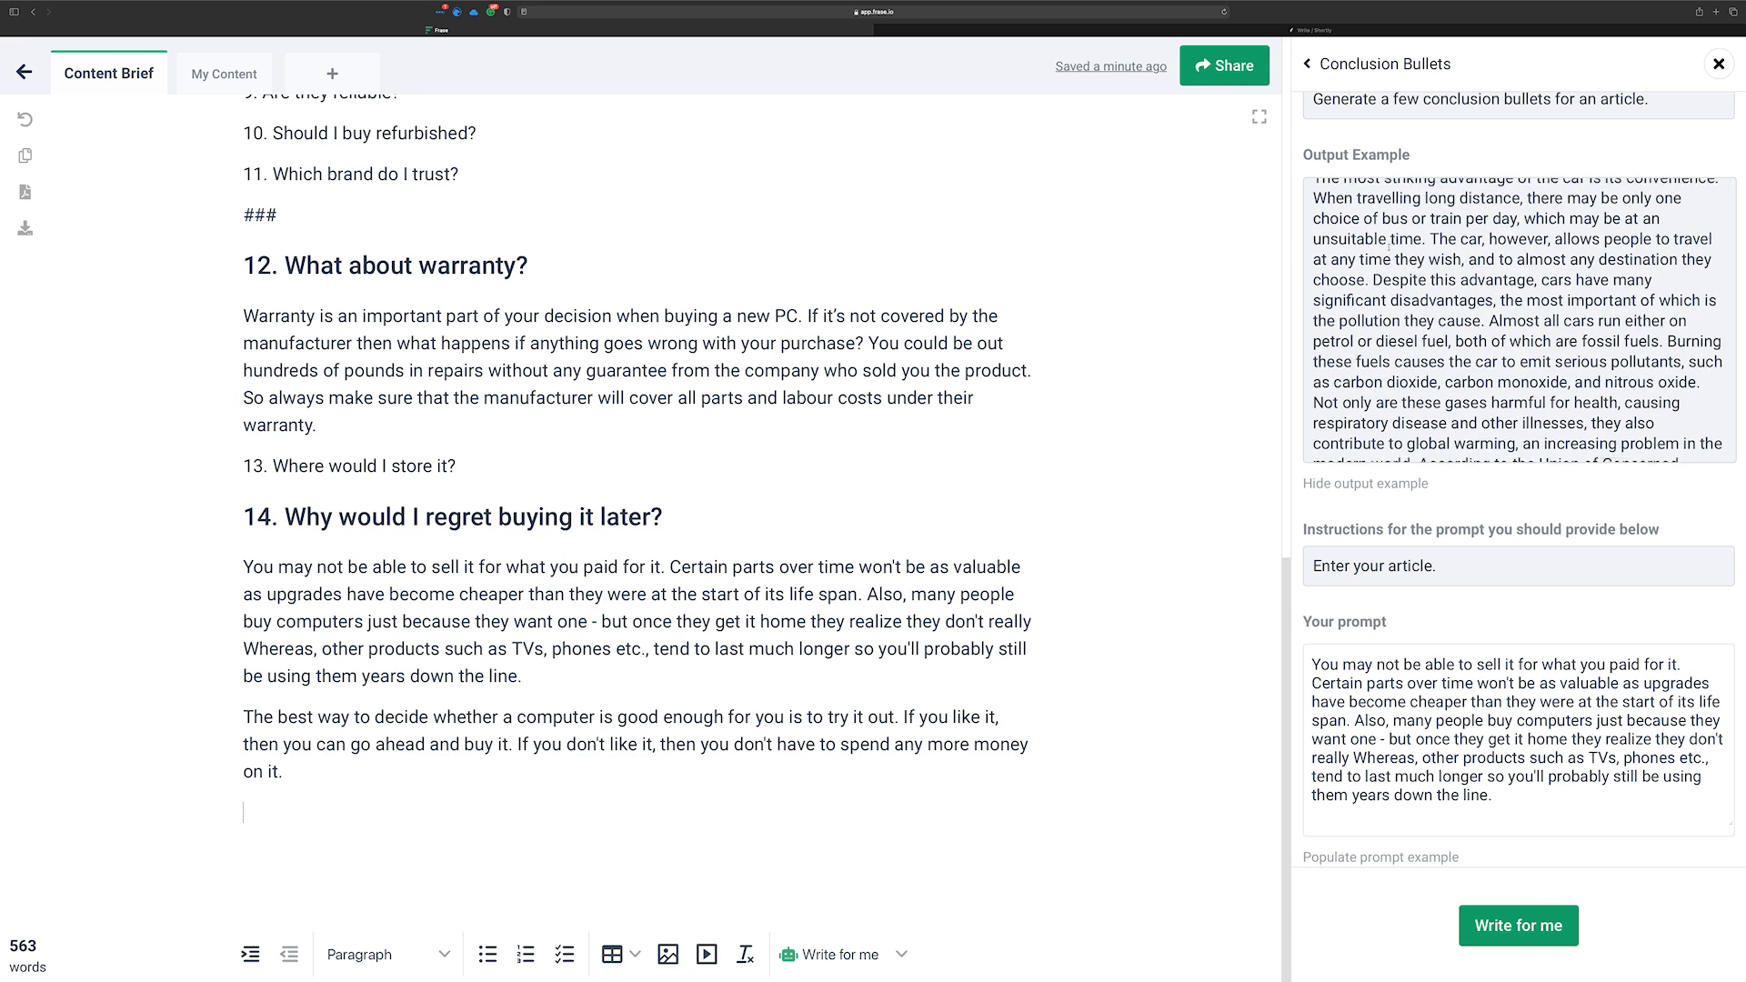
scroll(1330, 215, "down", 10)
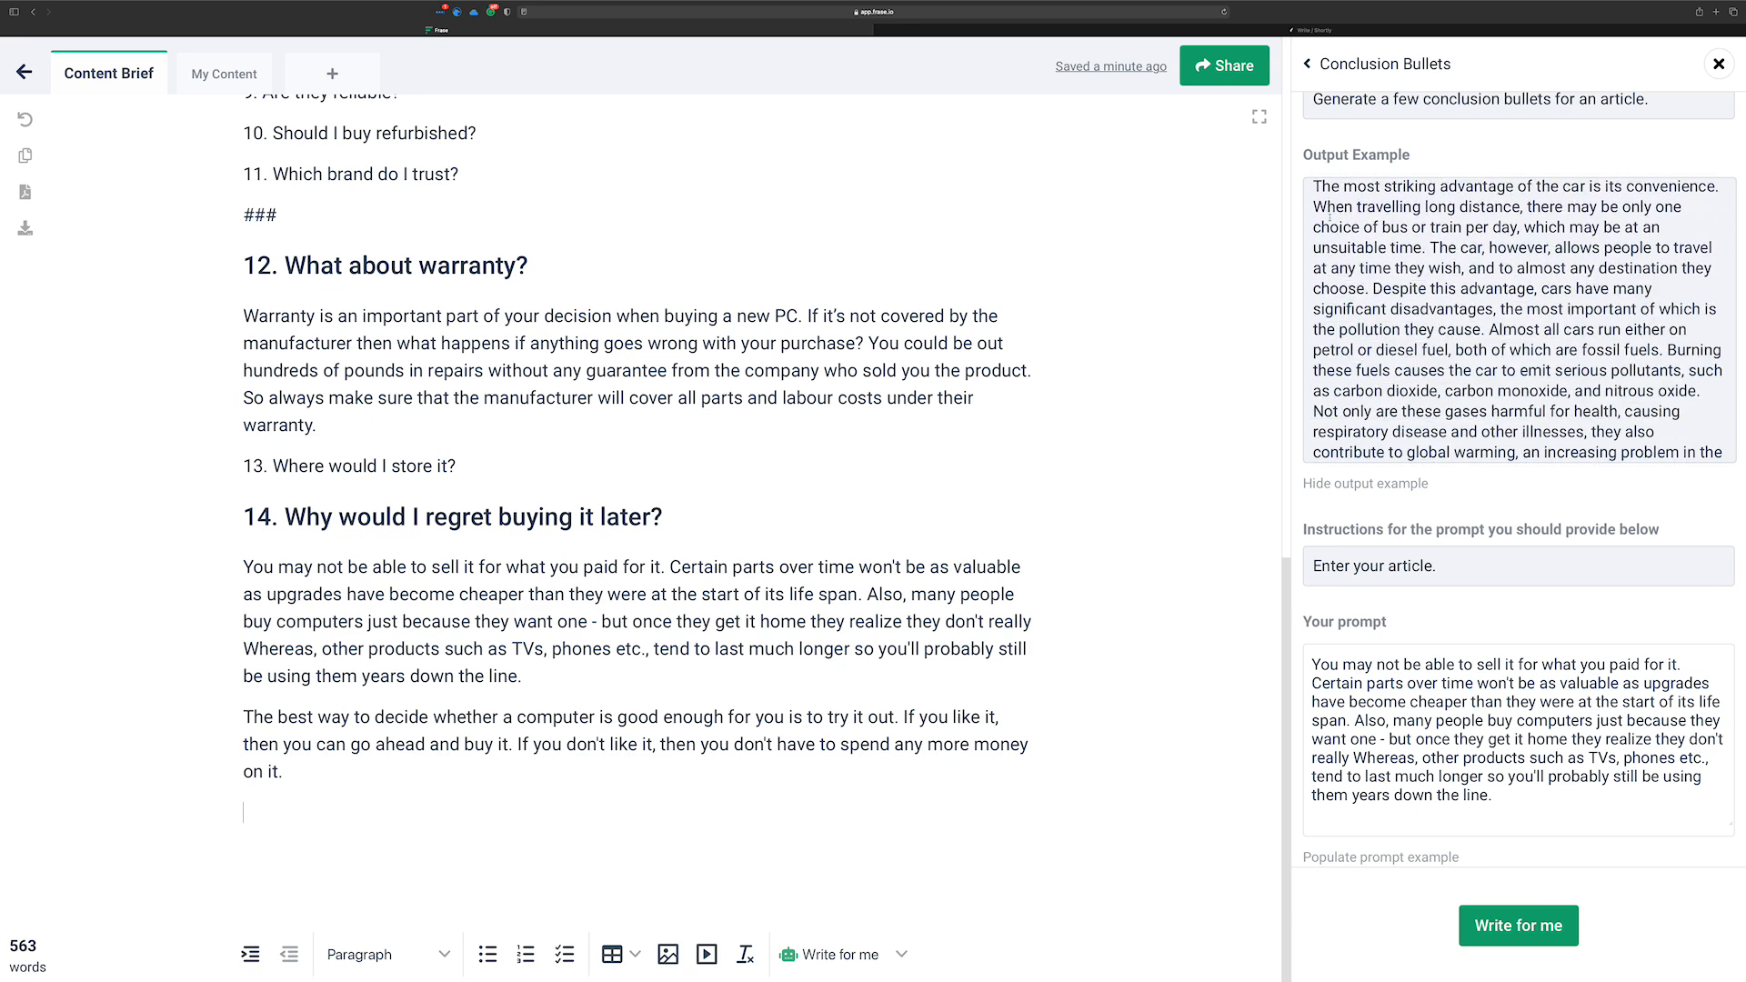
scroll(1330, 218, "down", 2)
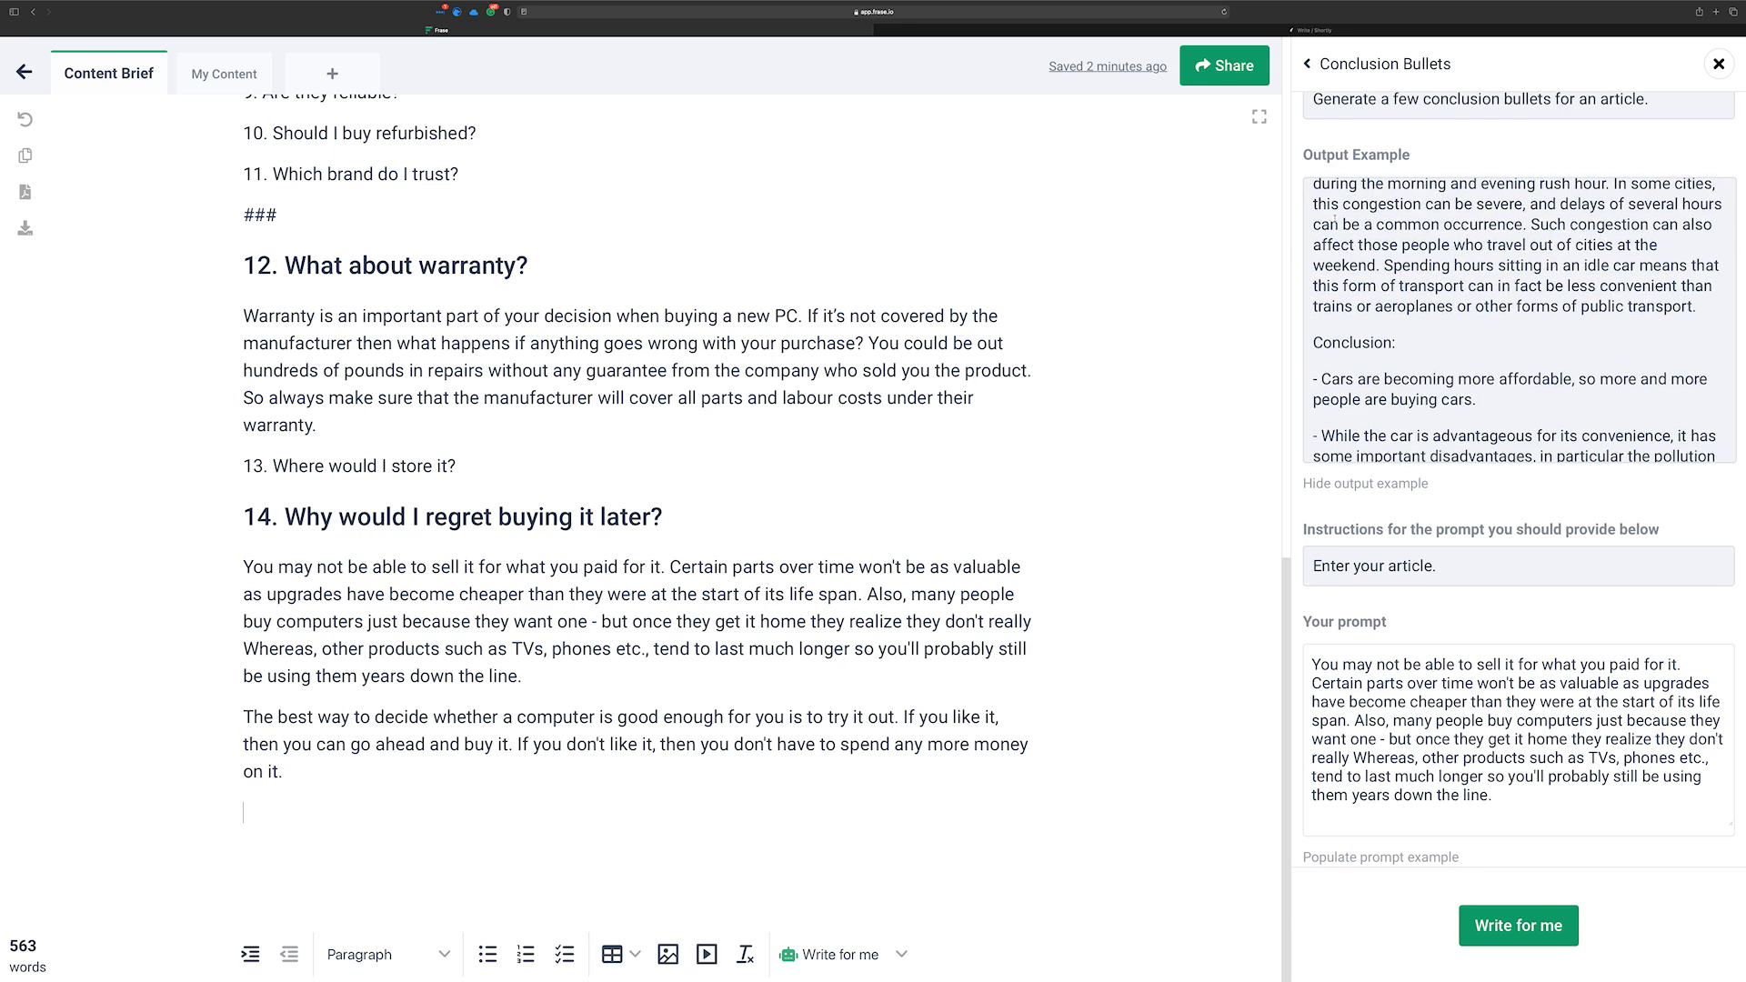
scroll(1474, 287, "down", 3)
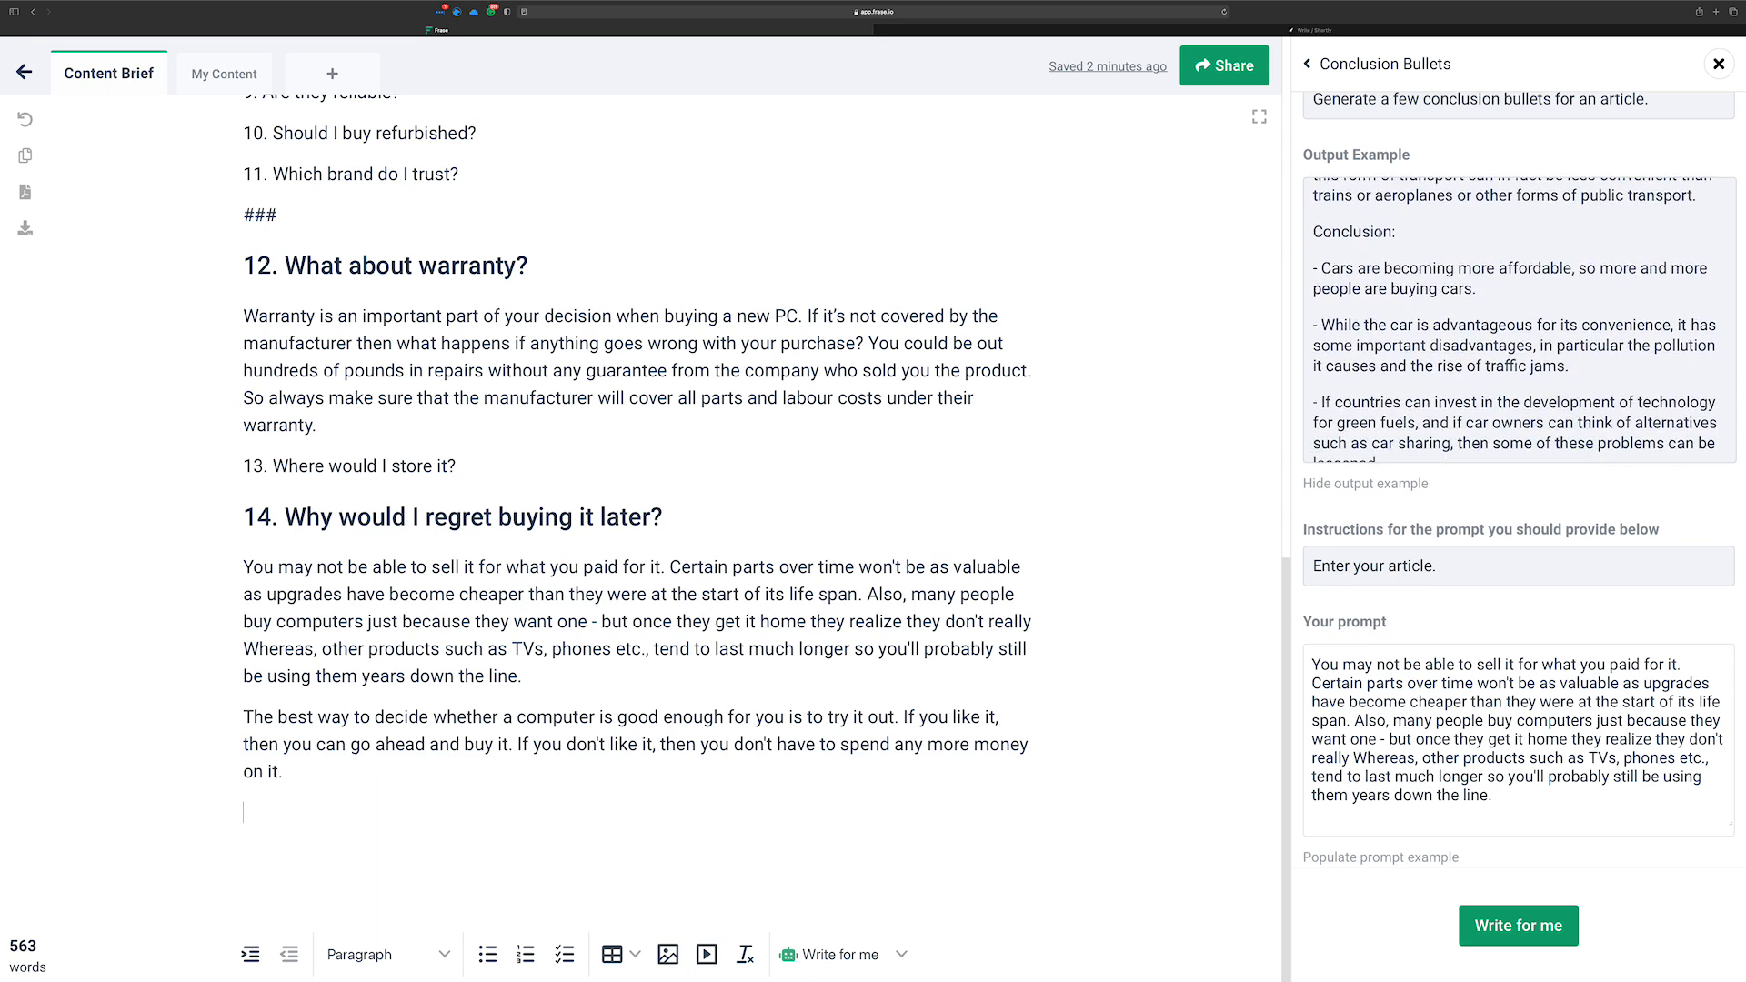
left_click_drag(1314, 233, 1579, 465)
left_click(1325, 308)
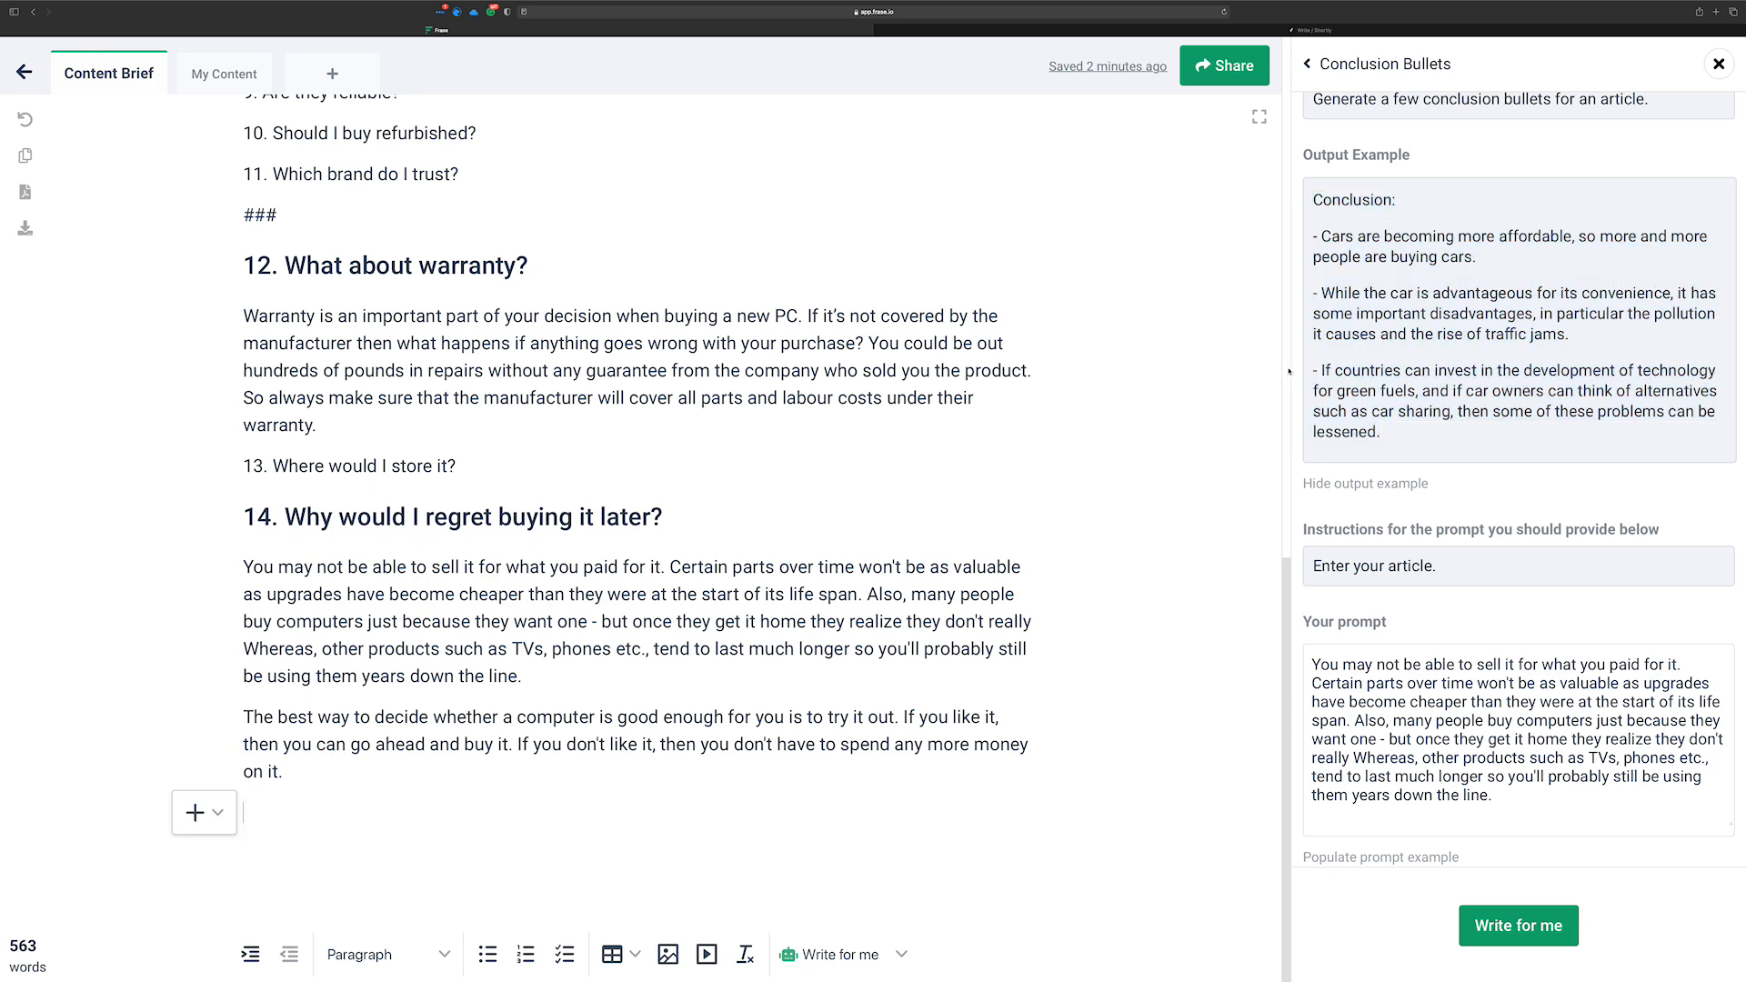
Delete the paragraph under heading 14 and the generated conclusion from the document, and hide the output example
left_click_drag(392, 766, 211, 580)
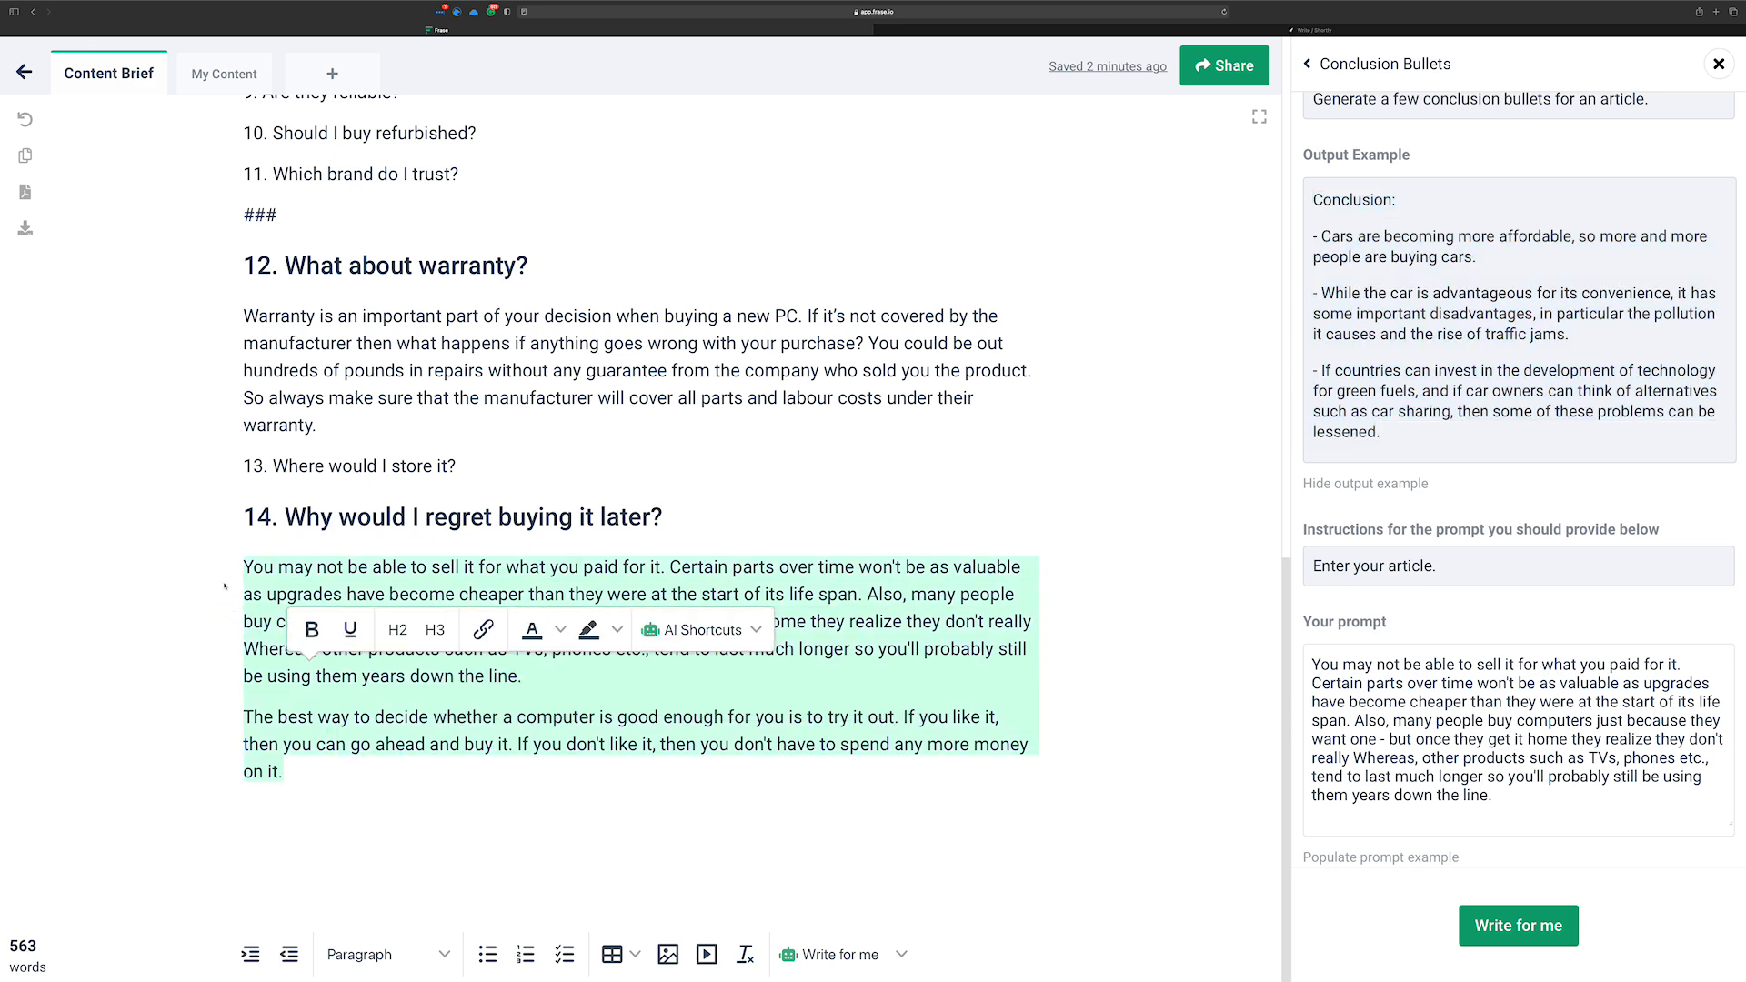
key("BackSpace")
left_click(1365, 483)
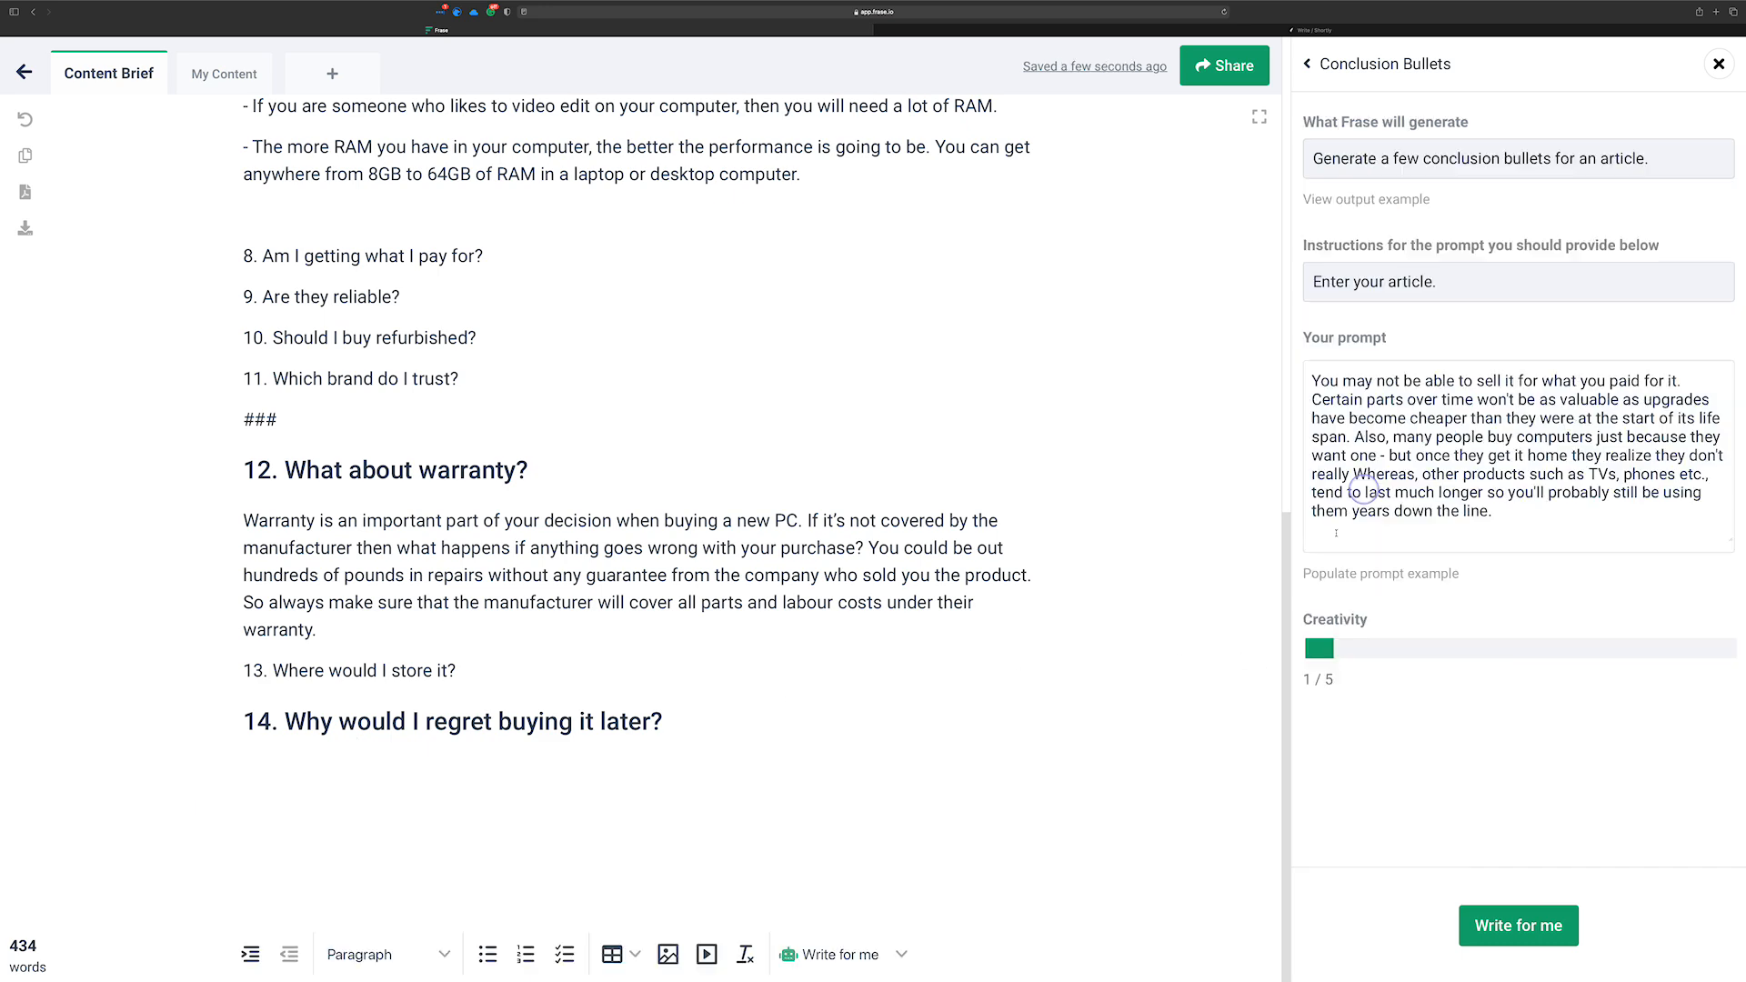
Remove the headings "13. Where would I store it?" and "14. Why would I regret buying it later?" from the prompt, joining the surrounding paragraphs
scroll(1369, 456, "up", 4)
scroll(1368, 456, "down", 3)
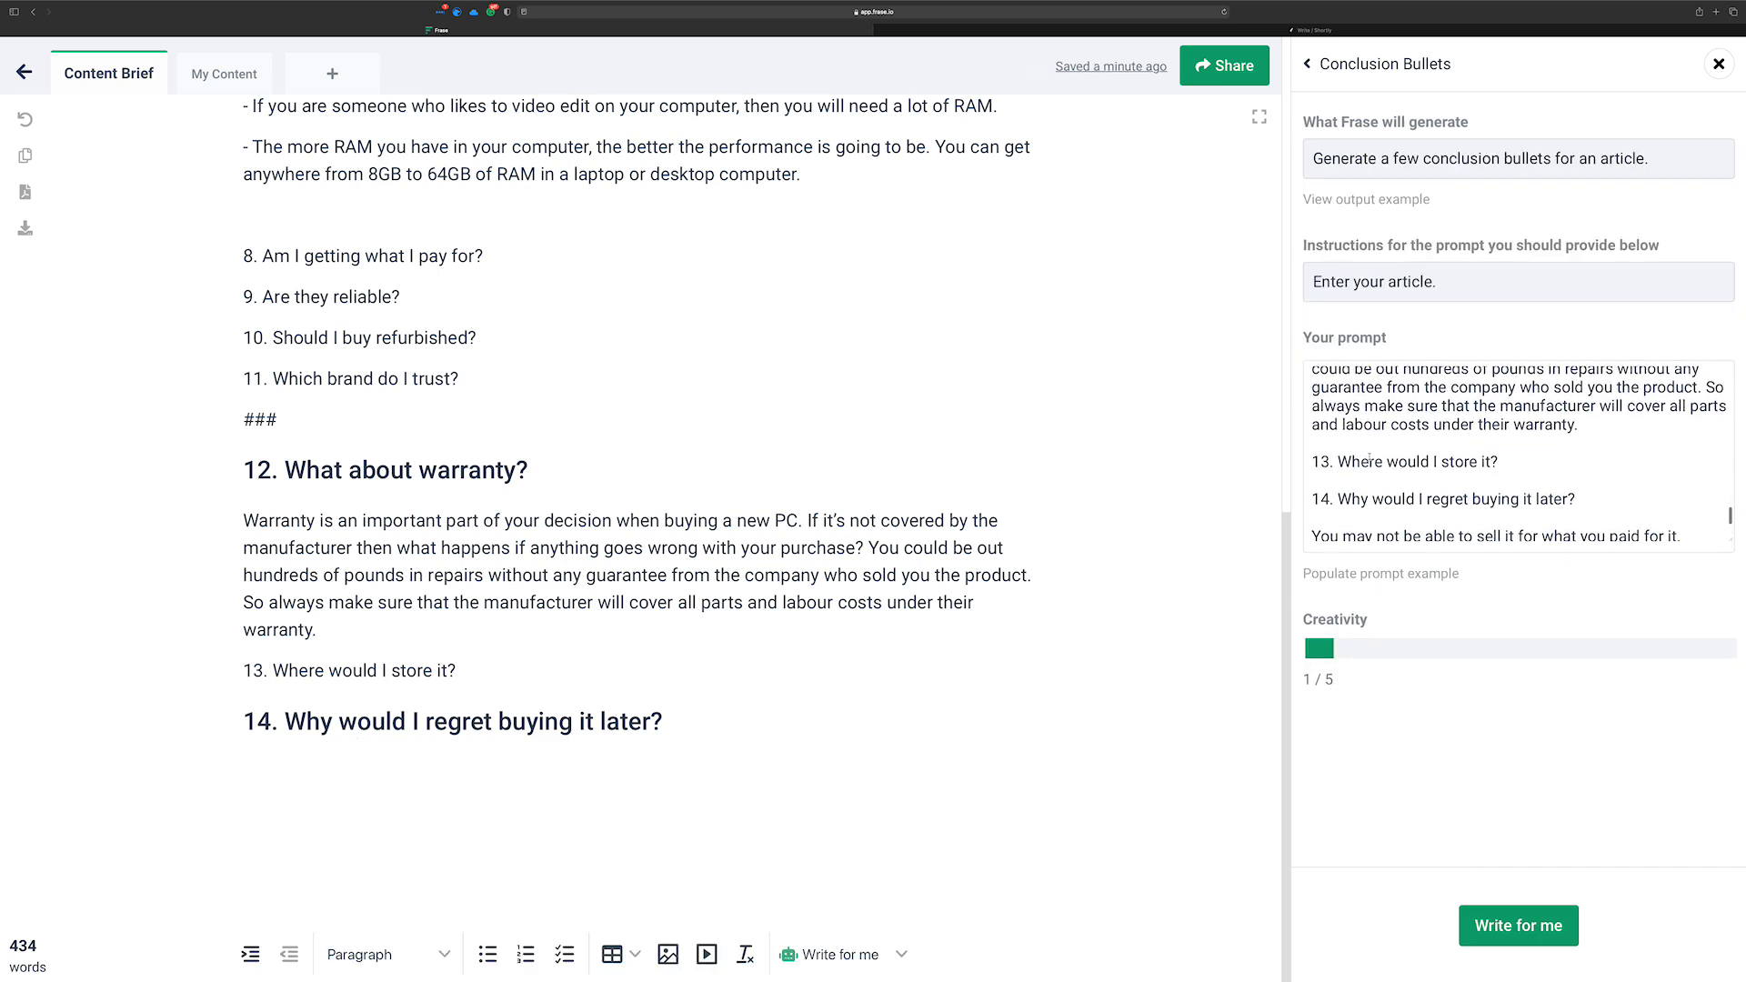
scroll(1369, 455, "down", 2)
scroll(1583, 432, "up", 2)
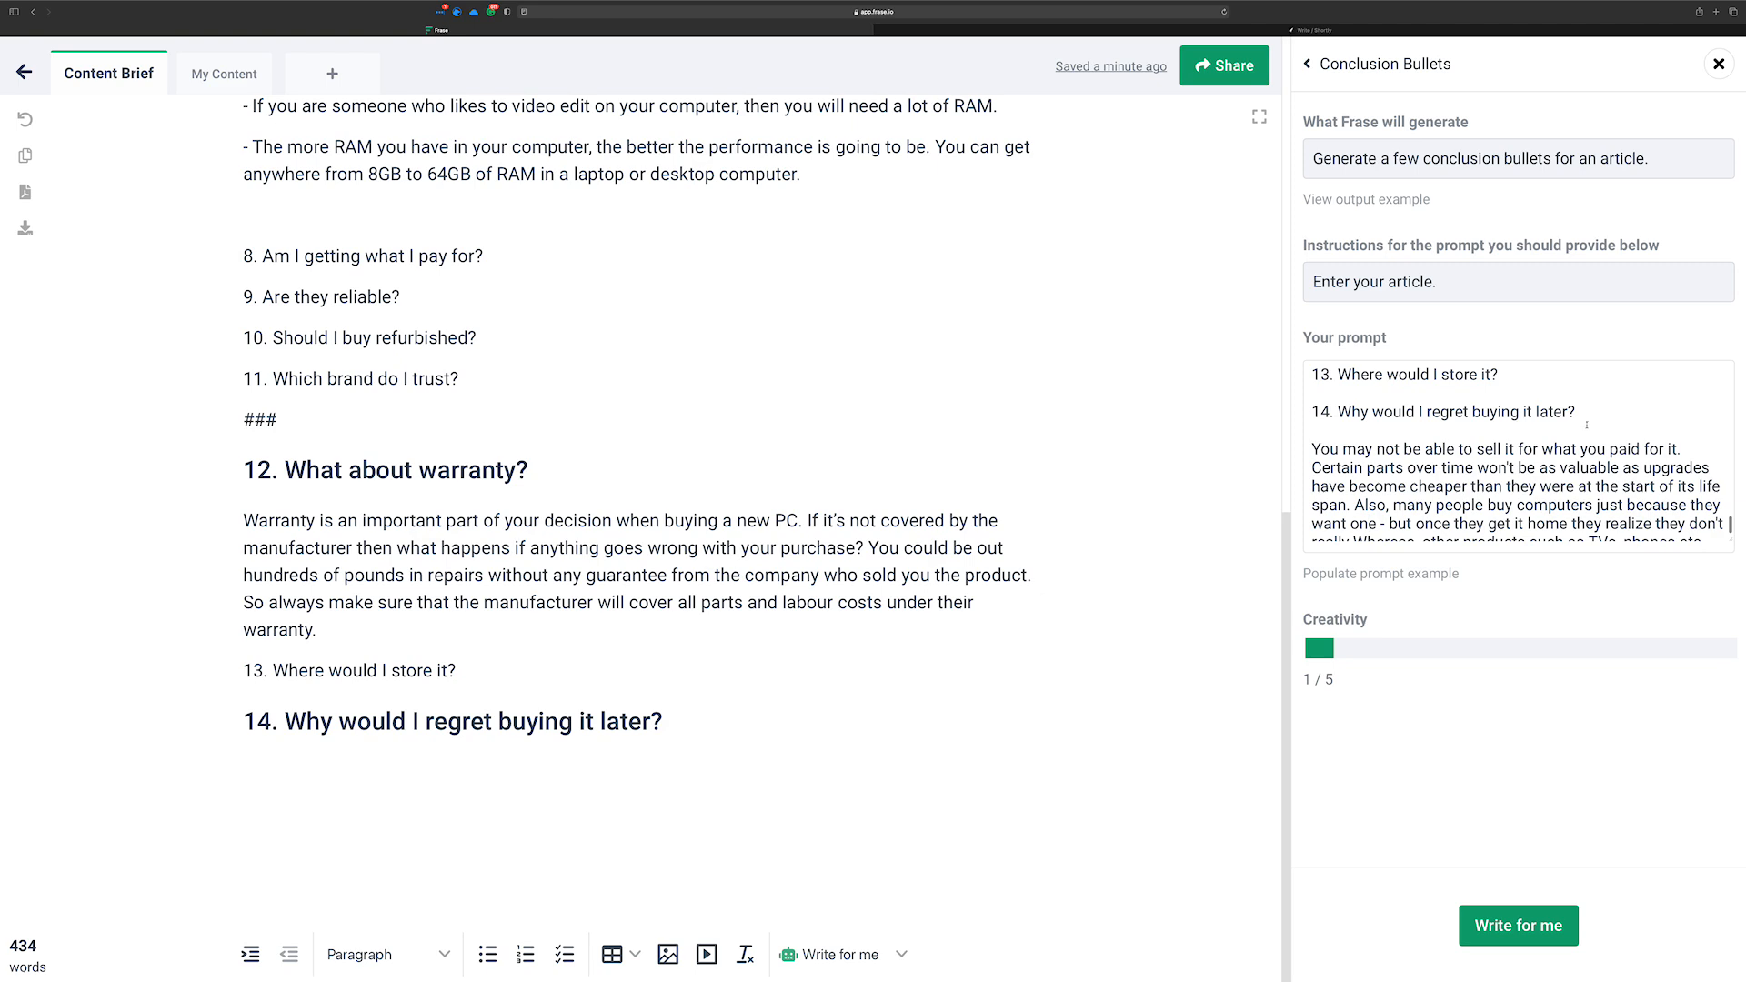
left_click_drag(1584, 432, 1310, 387)
key("BackSpace")
key("Delete")
scroll(1360, 426, "up", 2)
scroll(1323, 443, "down", 1)
key("BackSpace")
key("Delete")
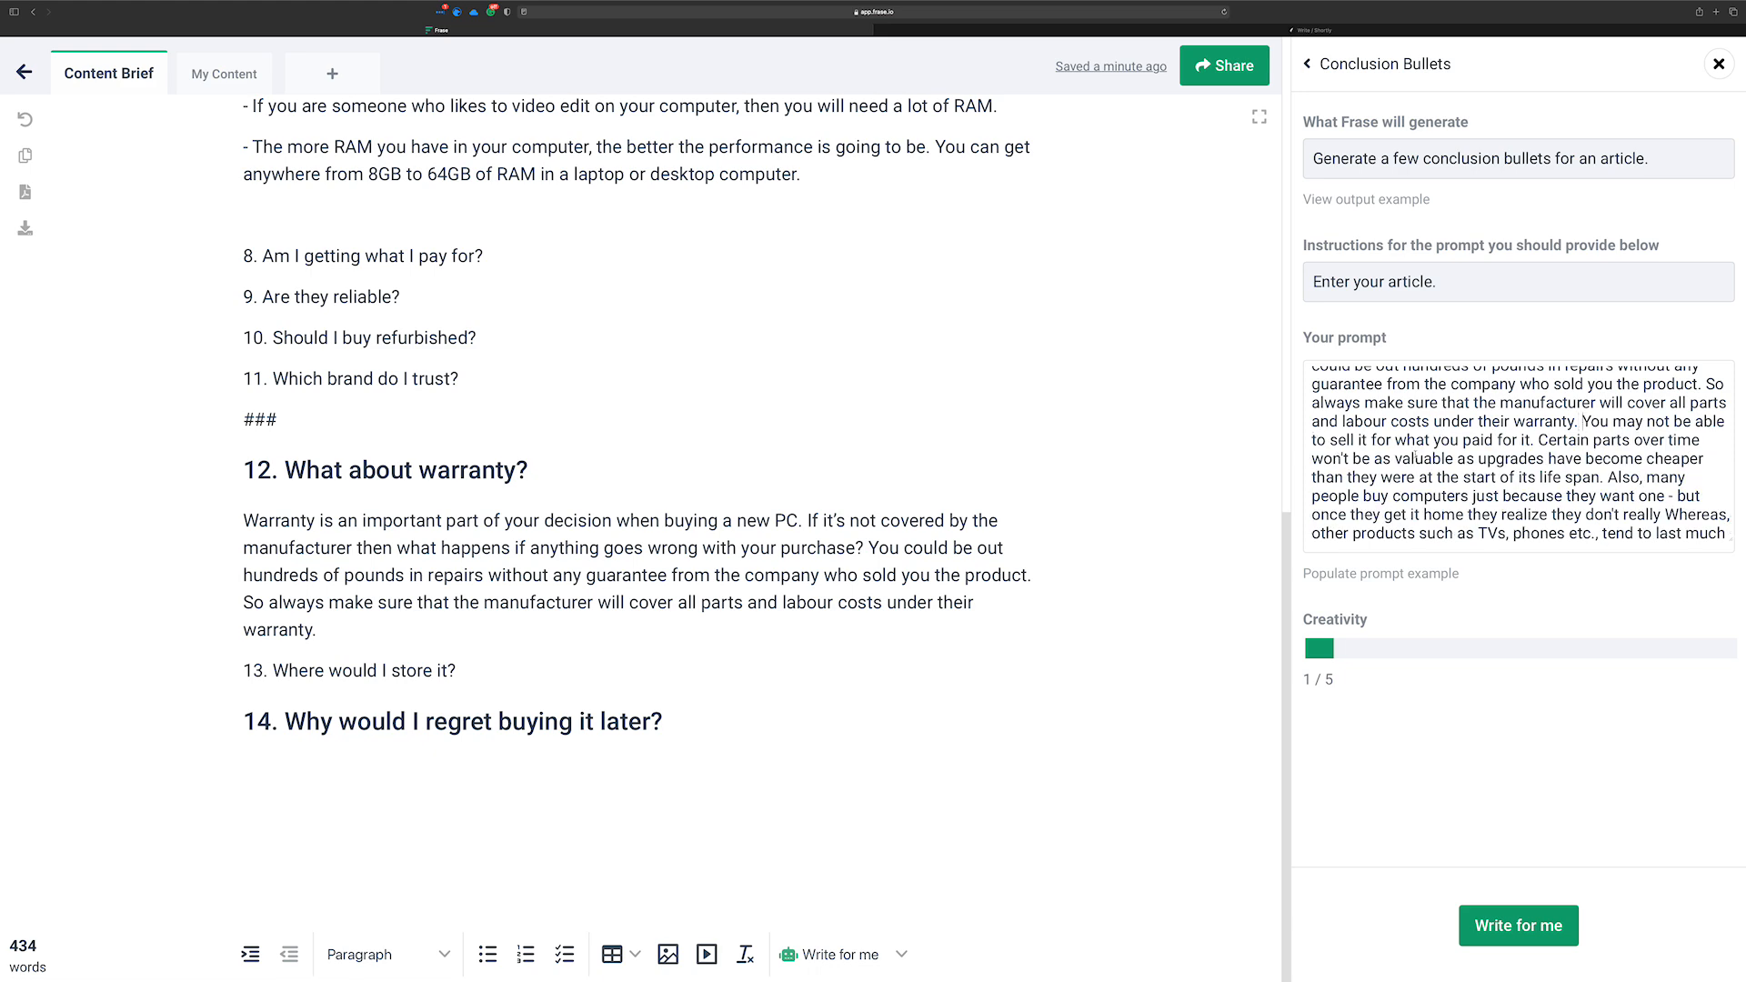
Remove the numbered headings 8 through 12 and the ### divider from the prompt, keeping the warranty paragraph
scroll(1456, 473, "up", 5)
left_click_drag(1377, 485, 1334, 452)
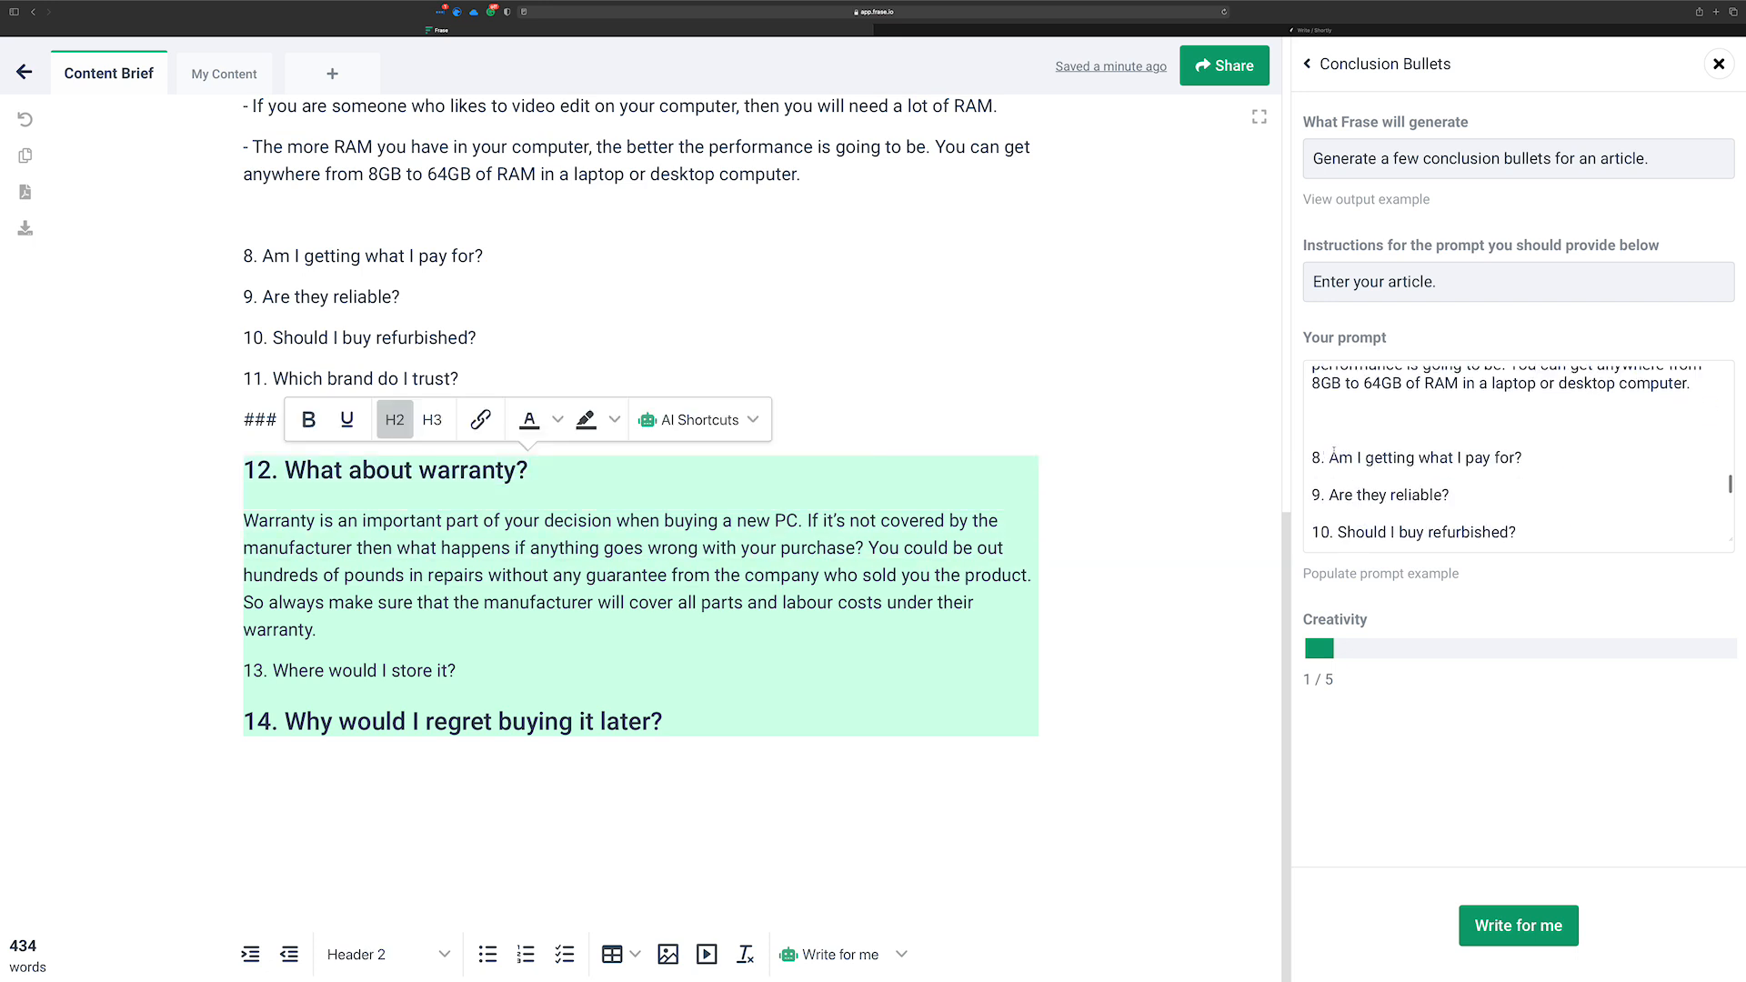
left_click(1354, 470)
scroll(1404, 472, "down", 5)
scroll(1416, 465, "up", 2)
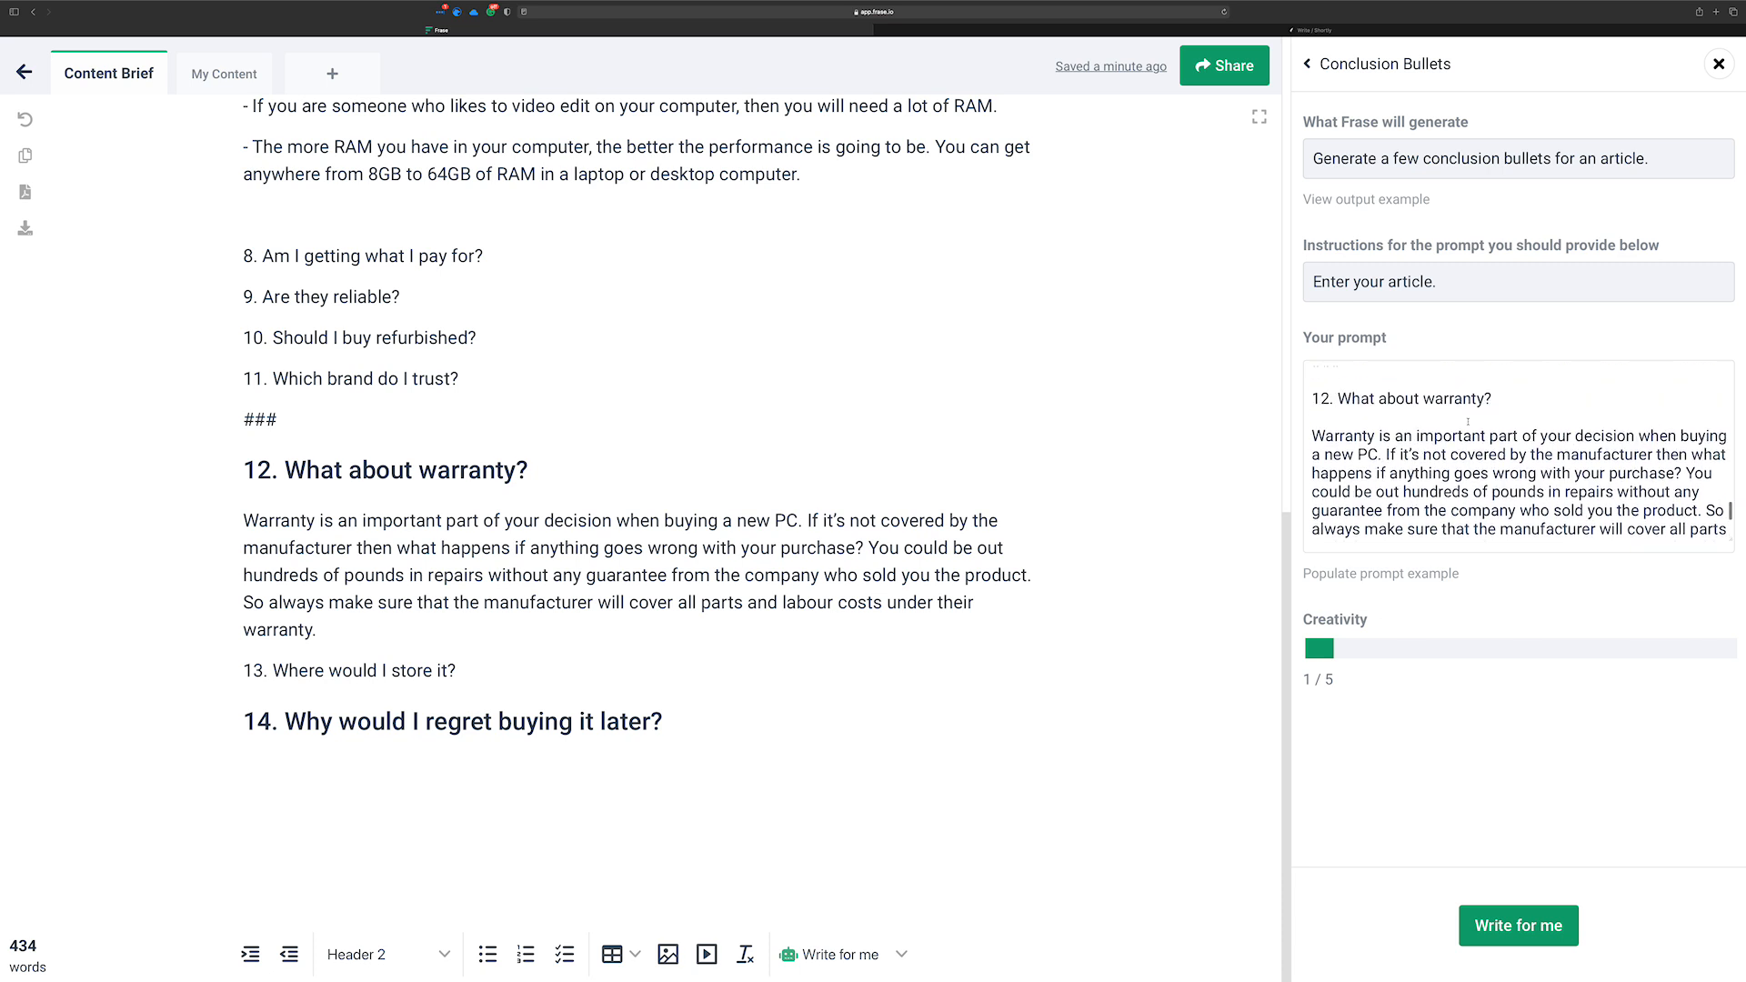
left_click_drag(1515, 398, 1393, 425)
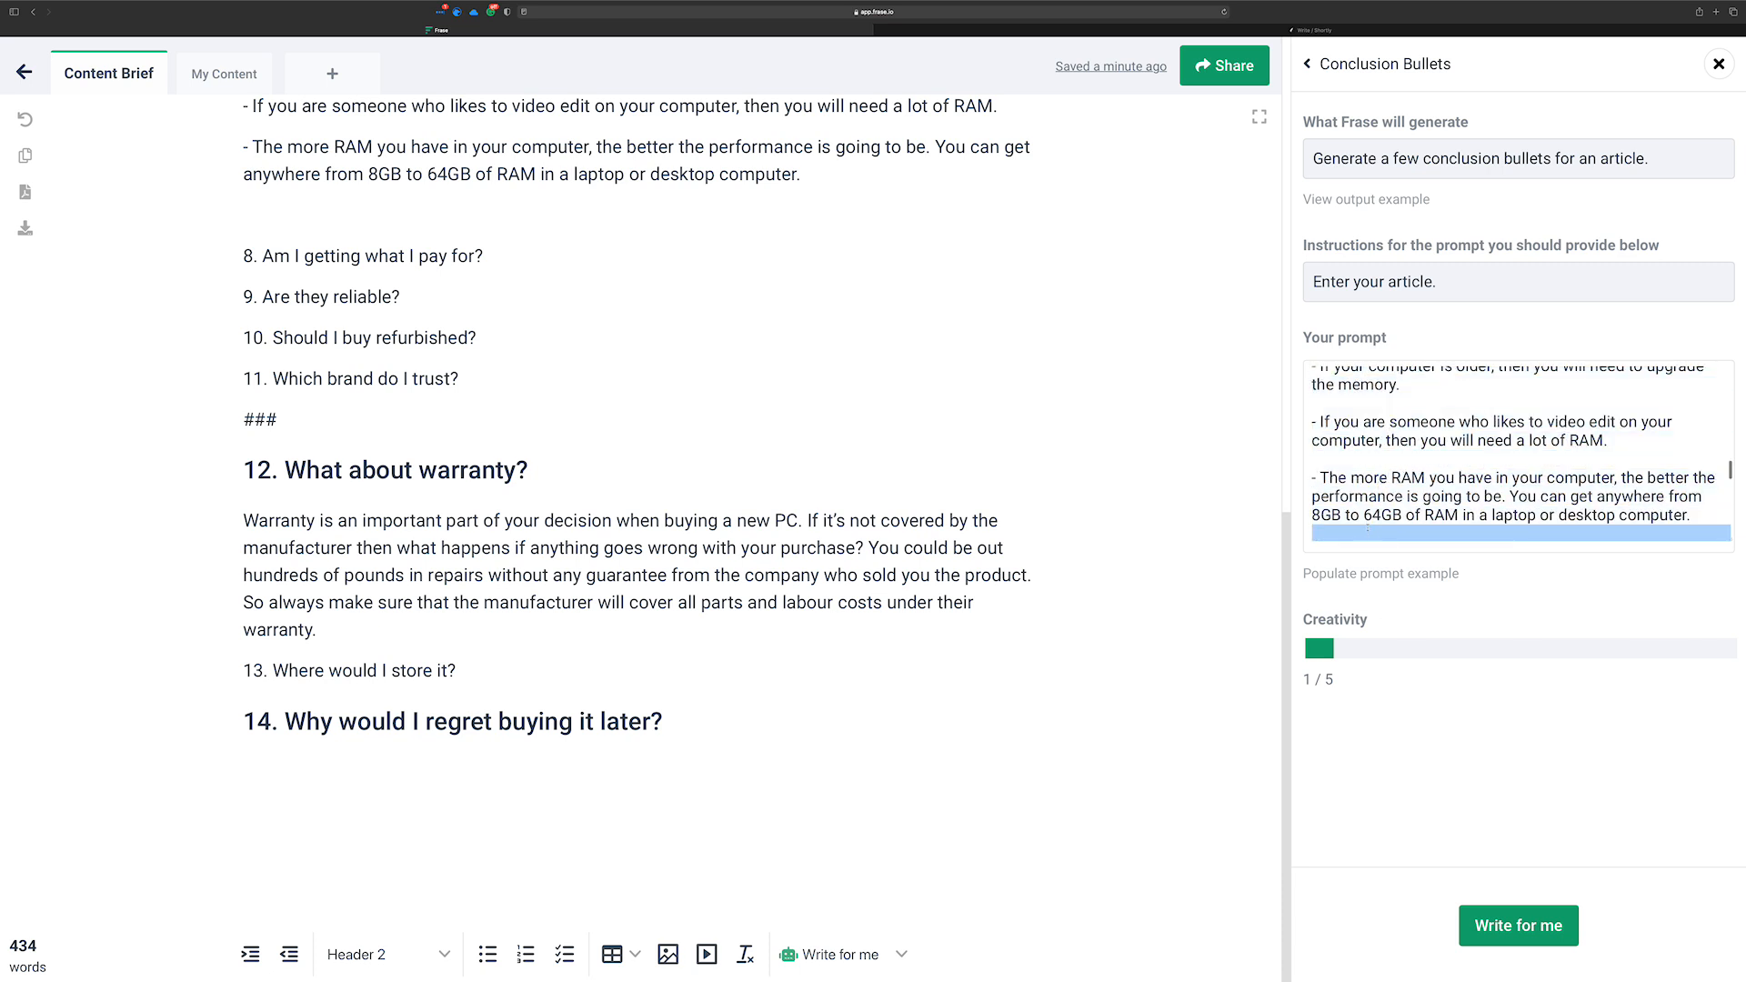
key("BackSpace")
scroll(1379, 482, "up", 1)
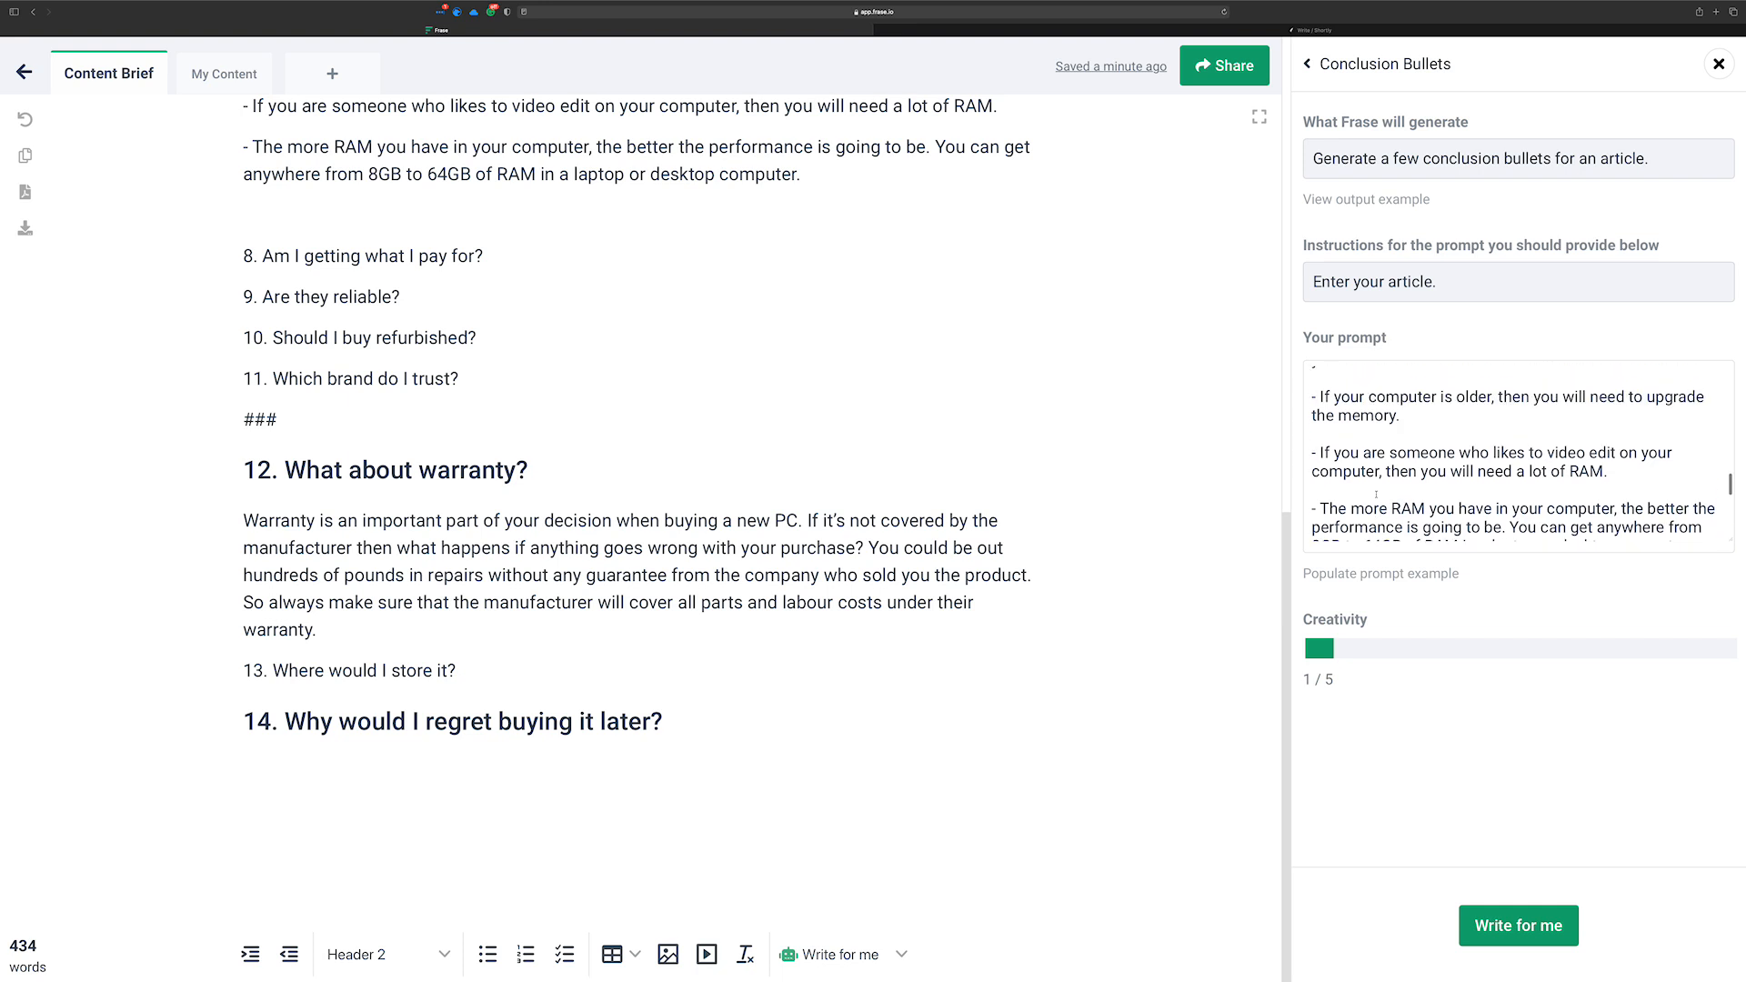
Remove the RAM bullets and numbered headings 1 through 7 from the prompt, joining the introduction to the warranty paragraph
scroll(1378, 492, "down", 5)
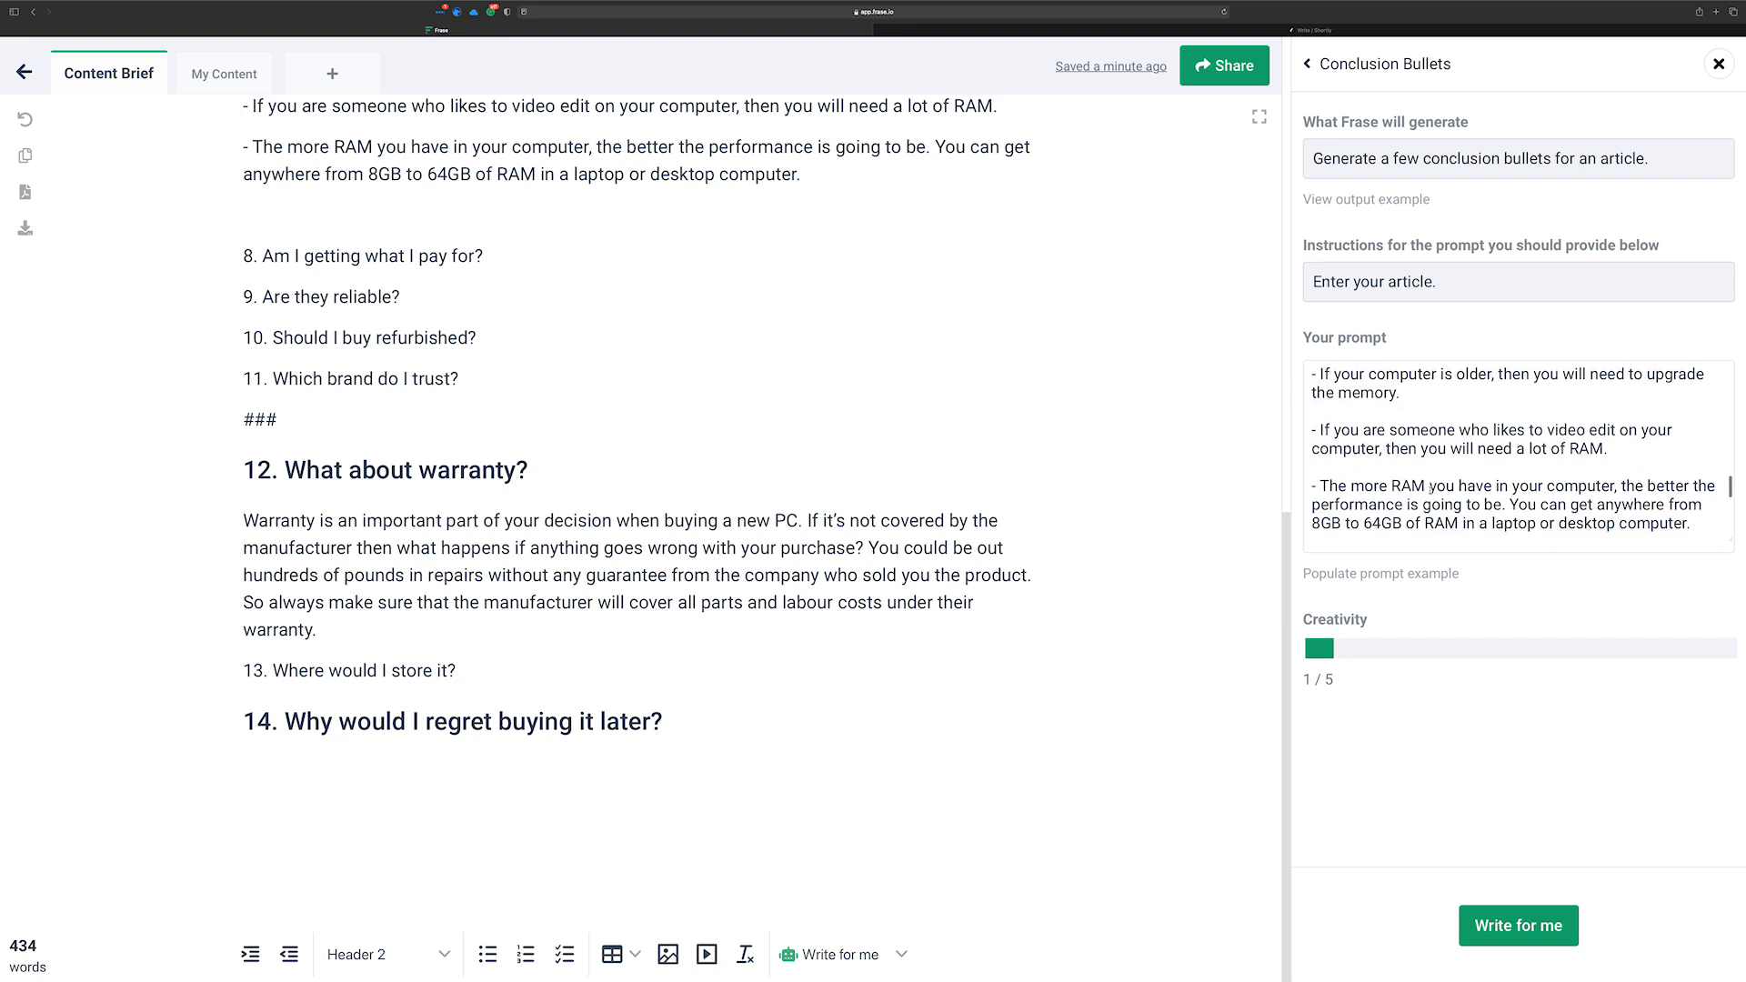
scroll(1378, 492, "up", 3)
left_click_drag(1690, 485, 1372, 360)
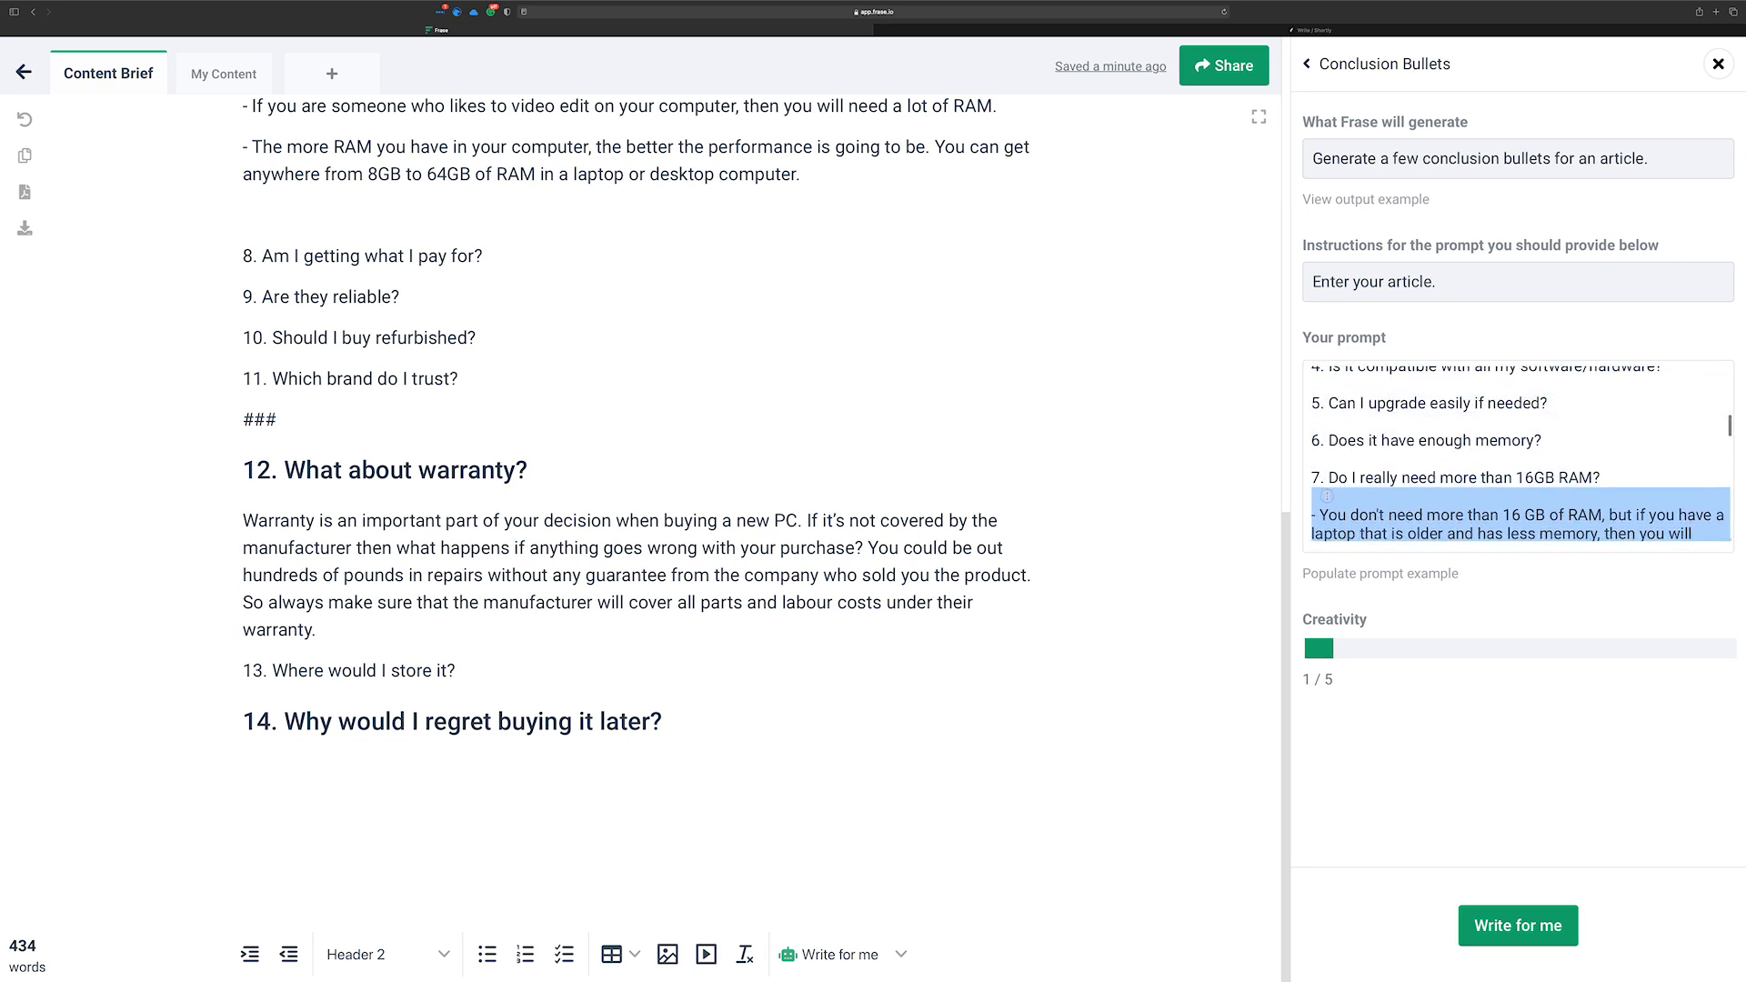
left_click_drag(1318, 361, 1318, 474)
key("BackSpace")
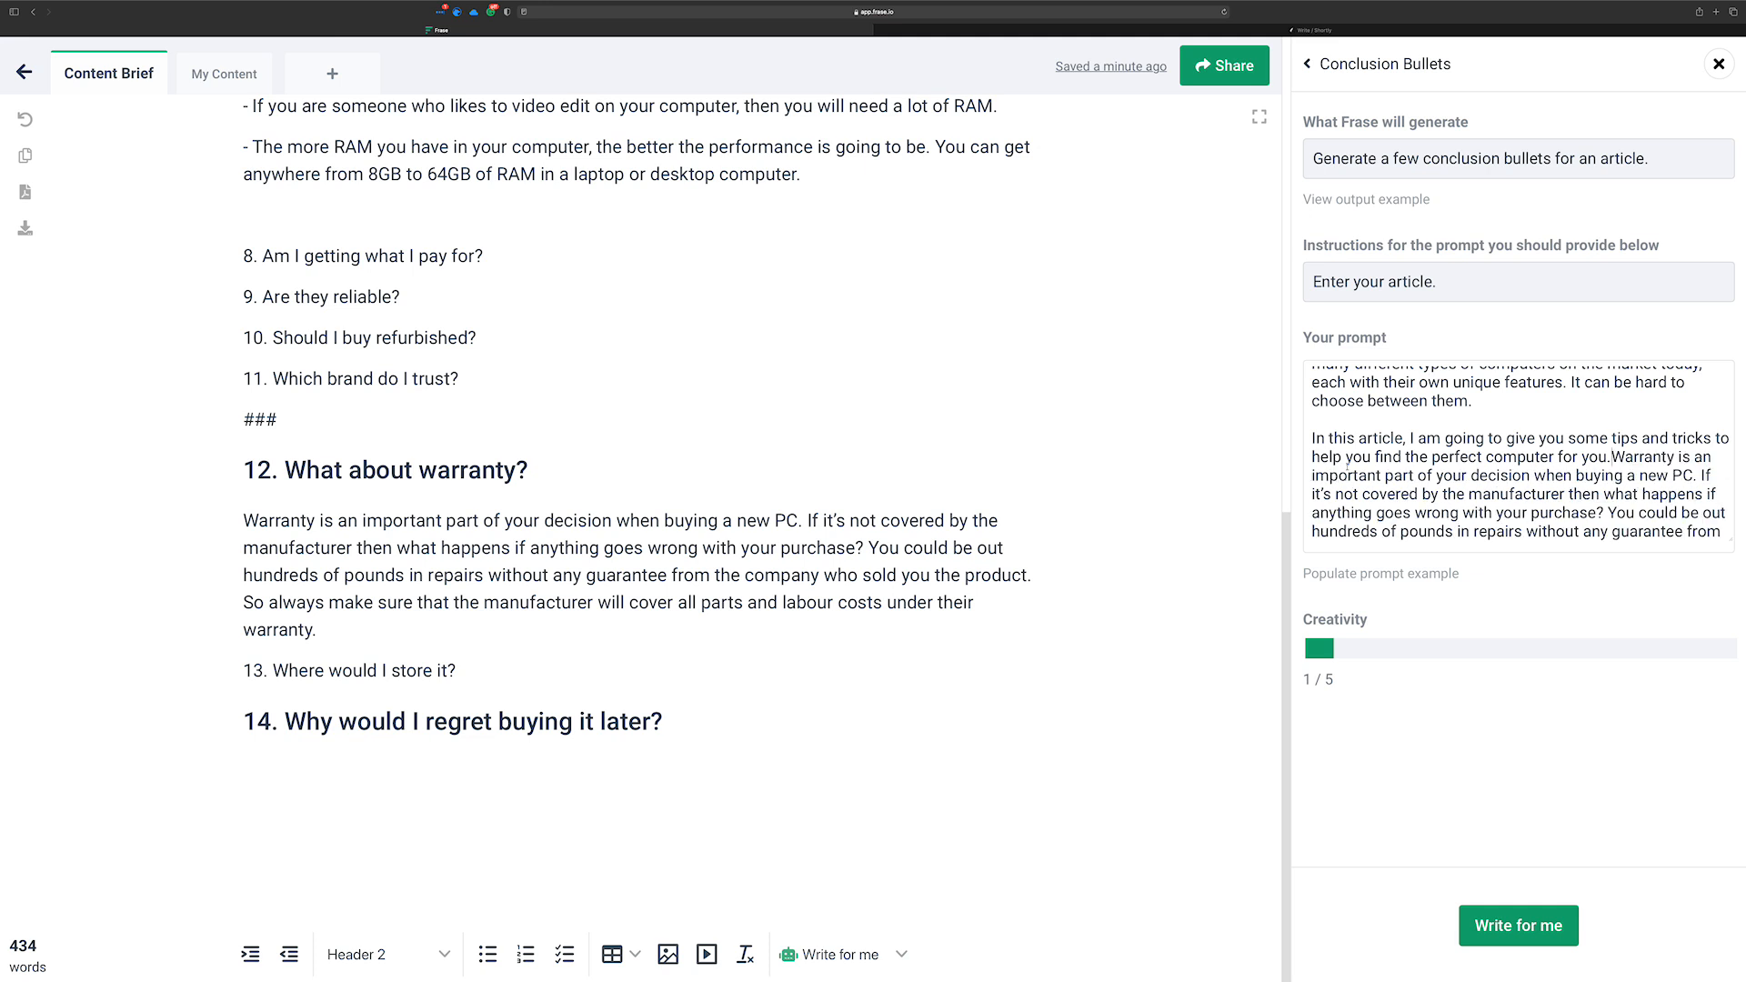
Merge the prompt's introduction paragraphs into one continuous block of text and remove the trailing blank line
scroll(1410, 443, "up", 5)
scroll(1315, 449, "down", 1)
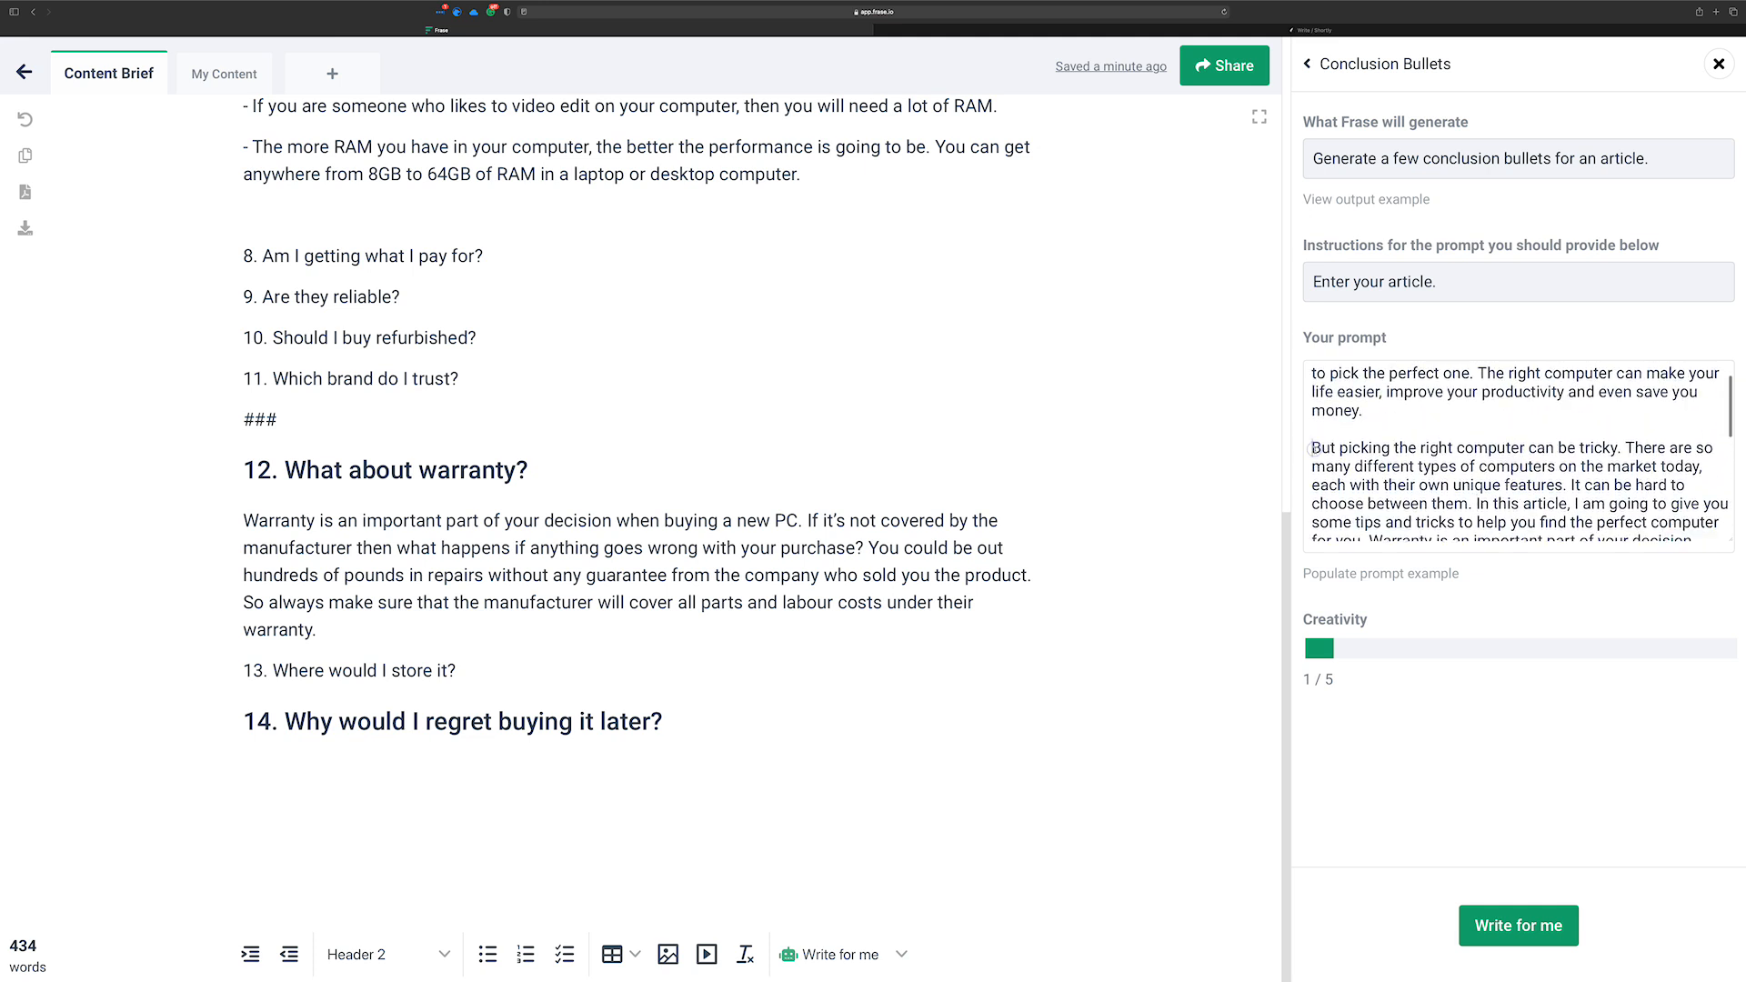
left_click(1313, 448)
key("BackSpace")
key("BackSpace")
scroll(1450, 437, "up", 2)
scroll(1450, 436, "down", 8)
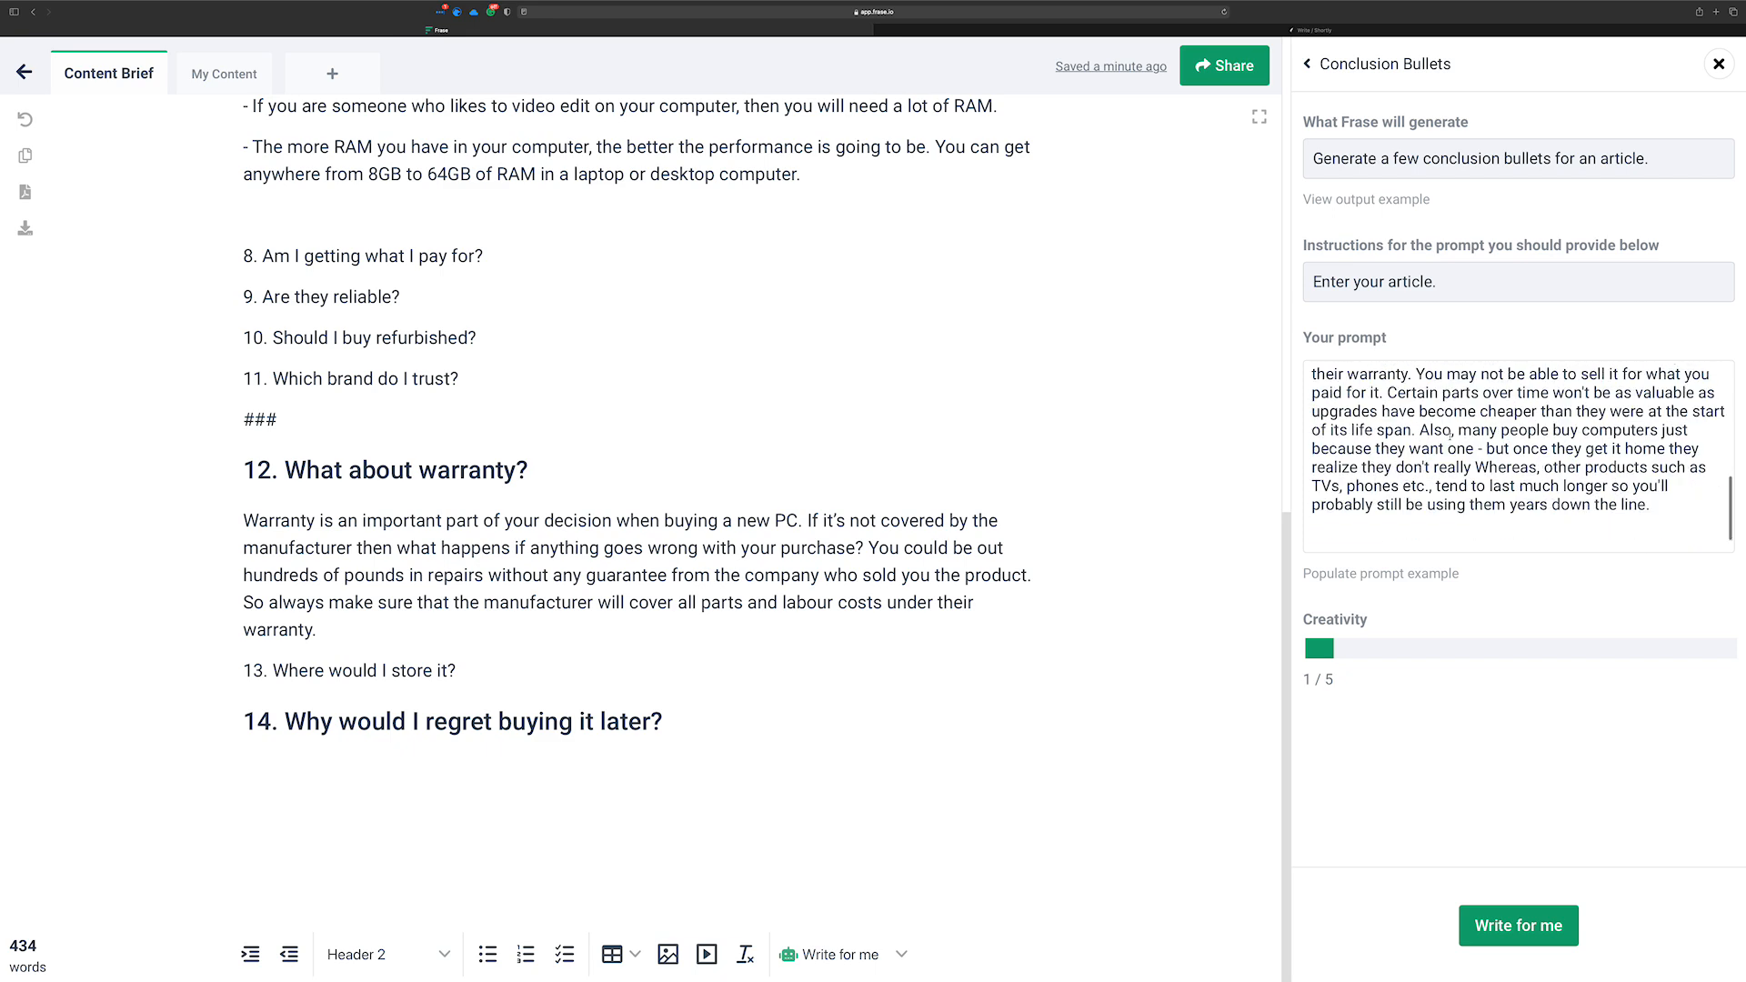
left_click(1603, 528)
key("BackSpace")
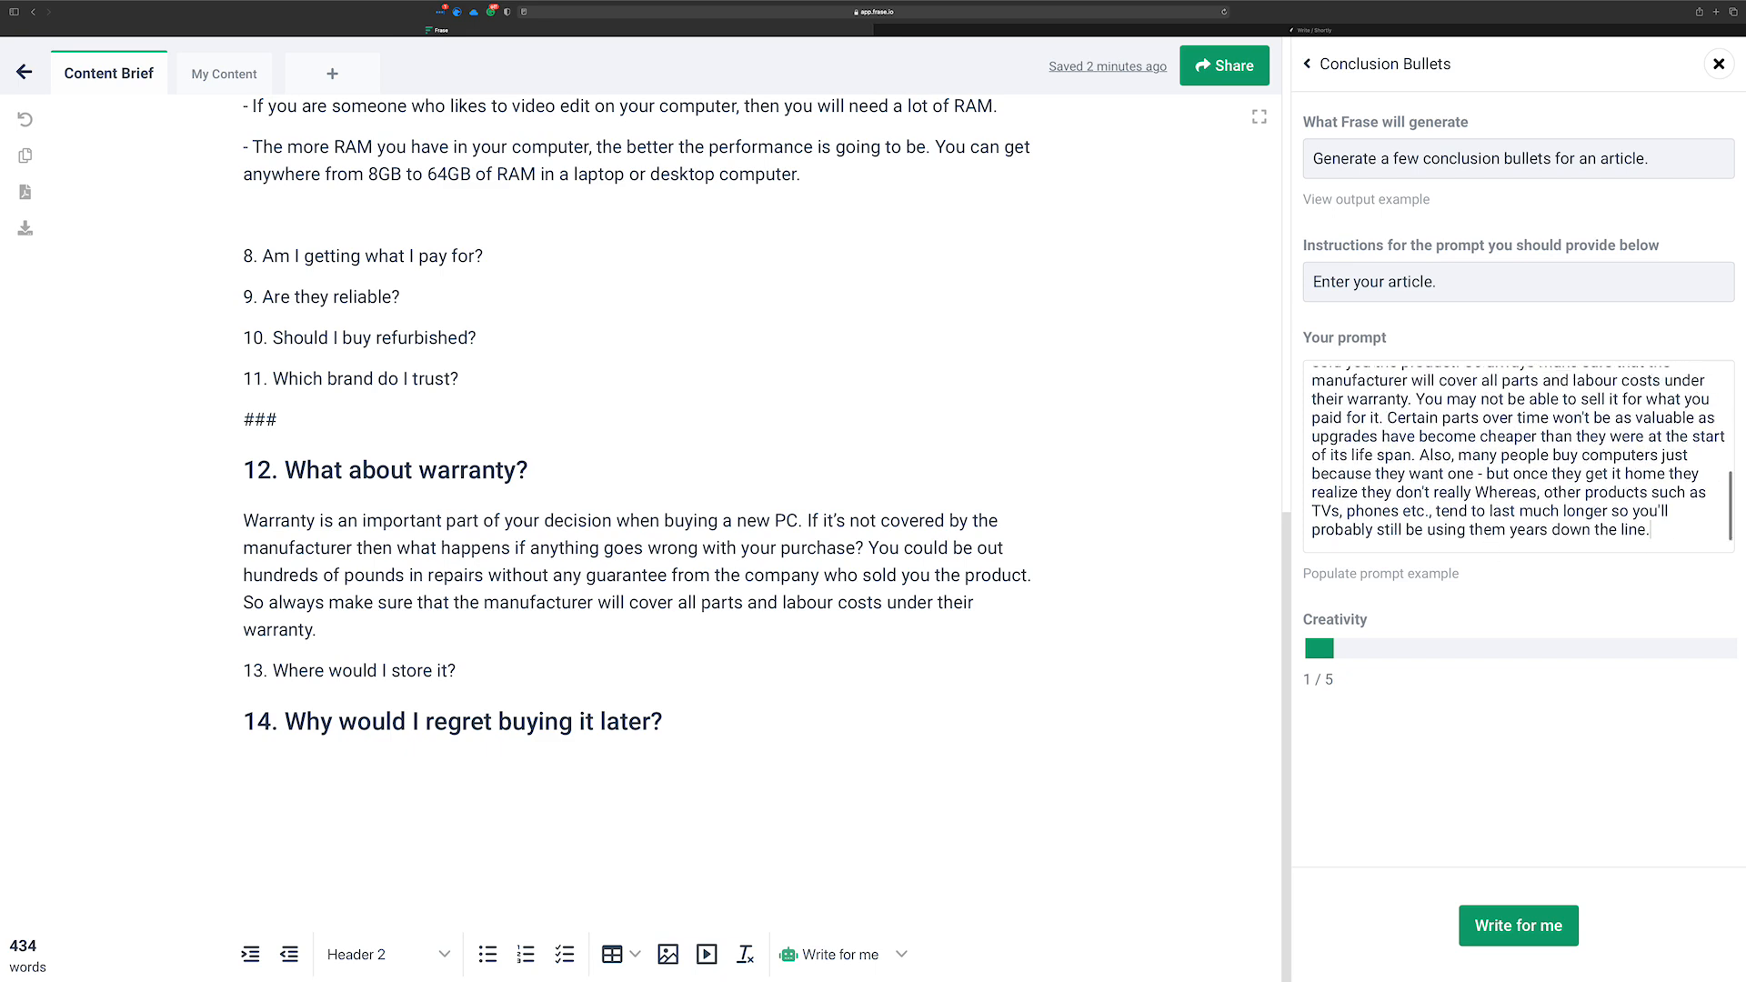
Set creativity to 2 and generate conclusion bullets below heading 14 in the document
left_click_drag(1326, 651, 1384, 651)
left_click(544, 806)
left_click(535, 778)
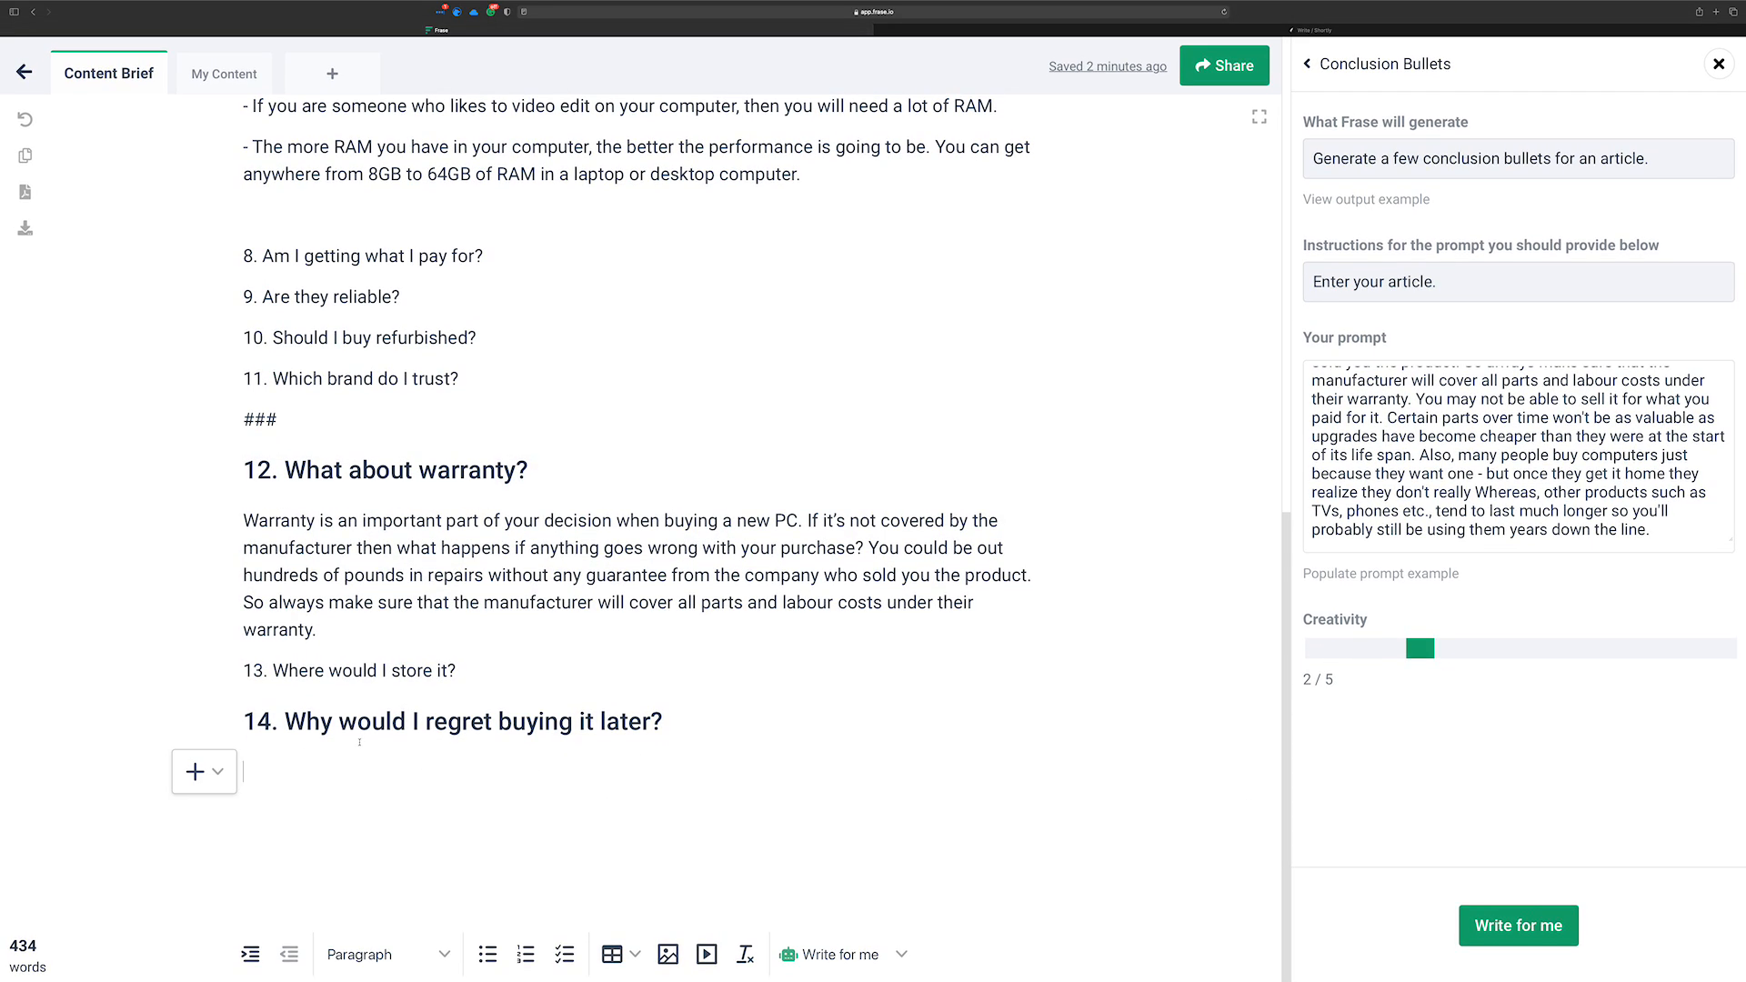
left_click(1519, 925)
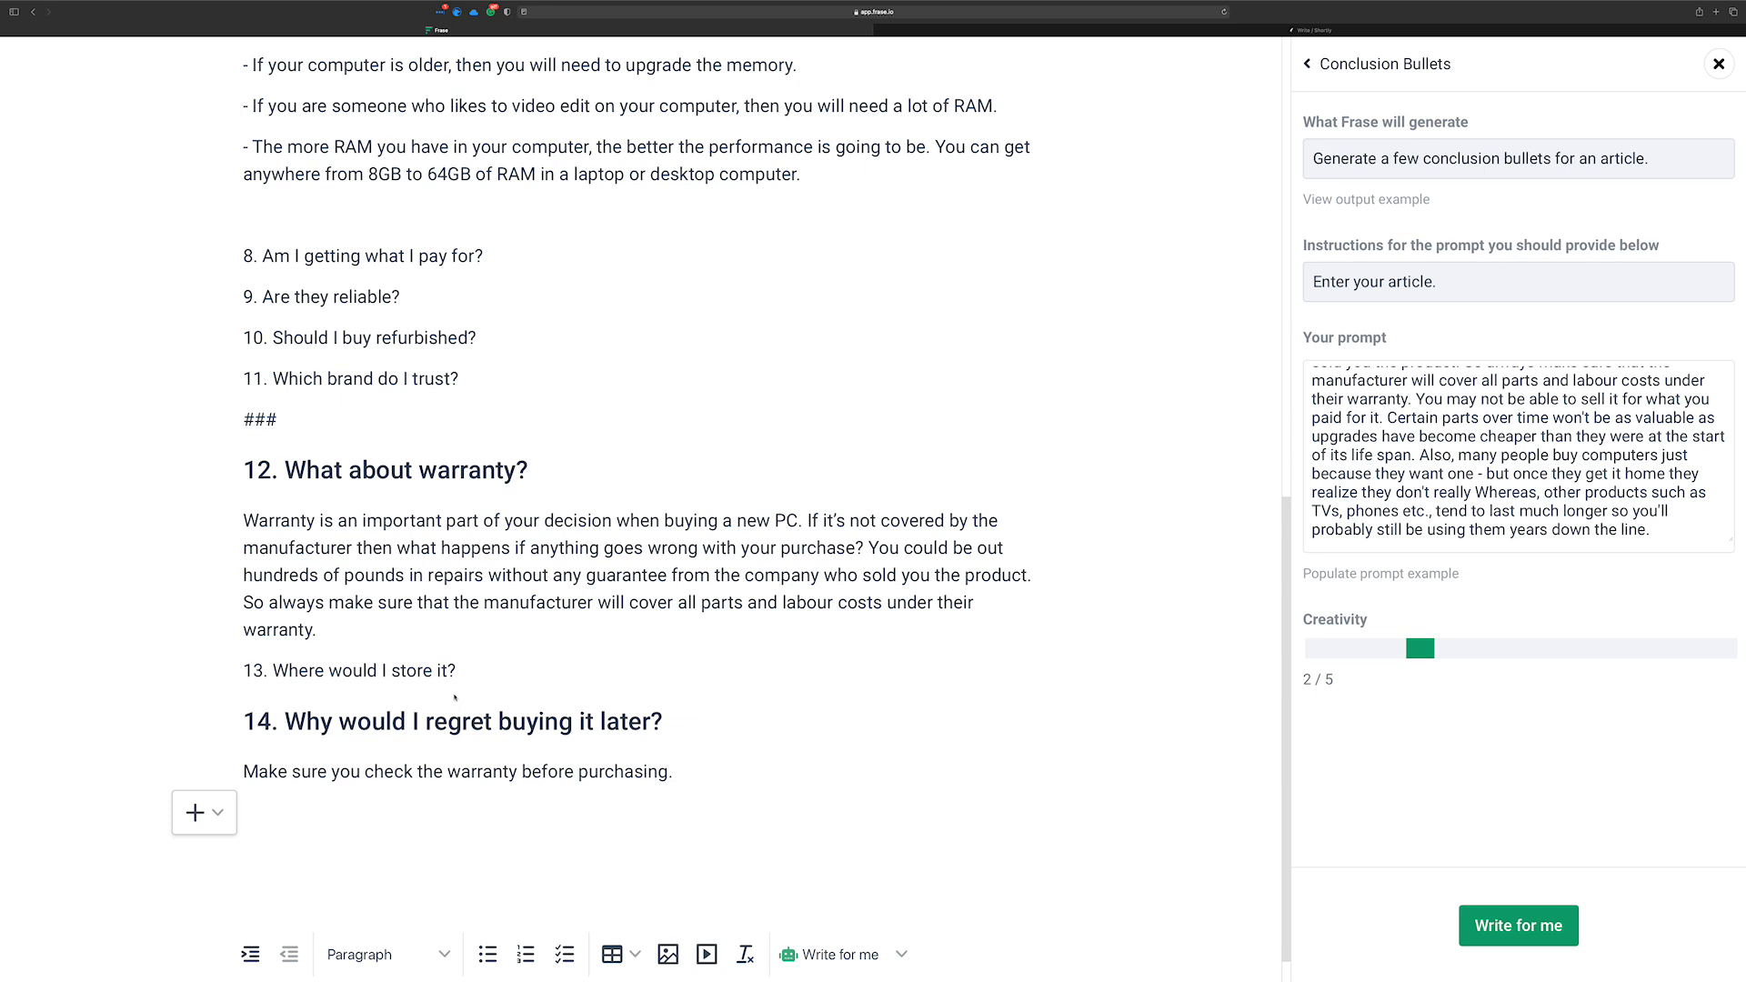
Delete the generated conclusion under heading 14 and generate a new one with creativity set to 3
triple_click(393, 791)
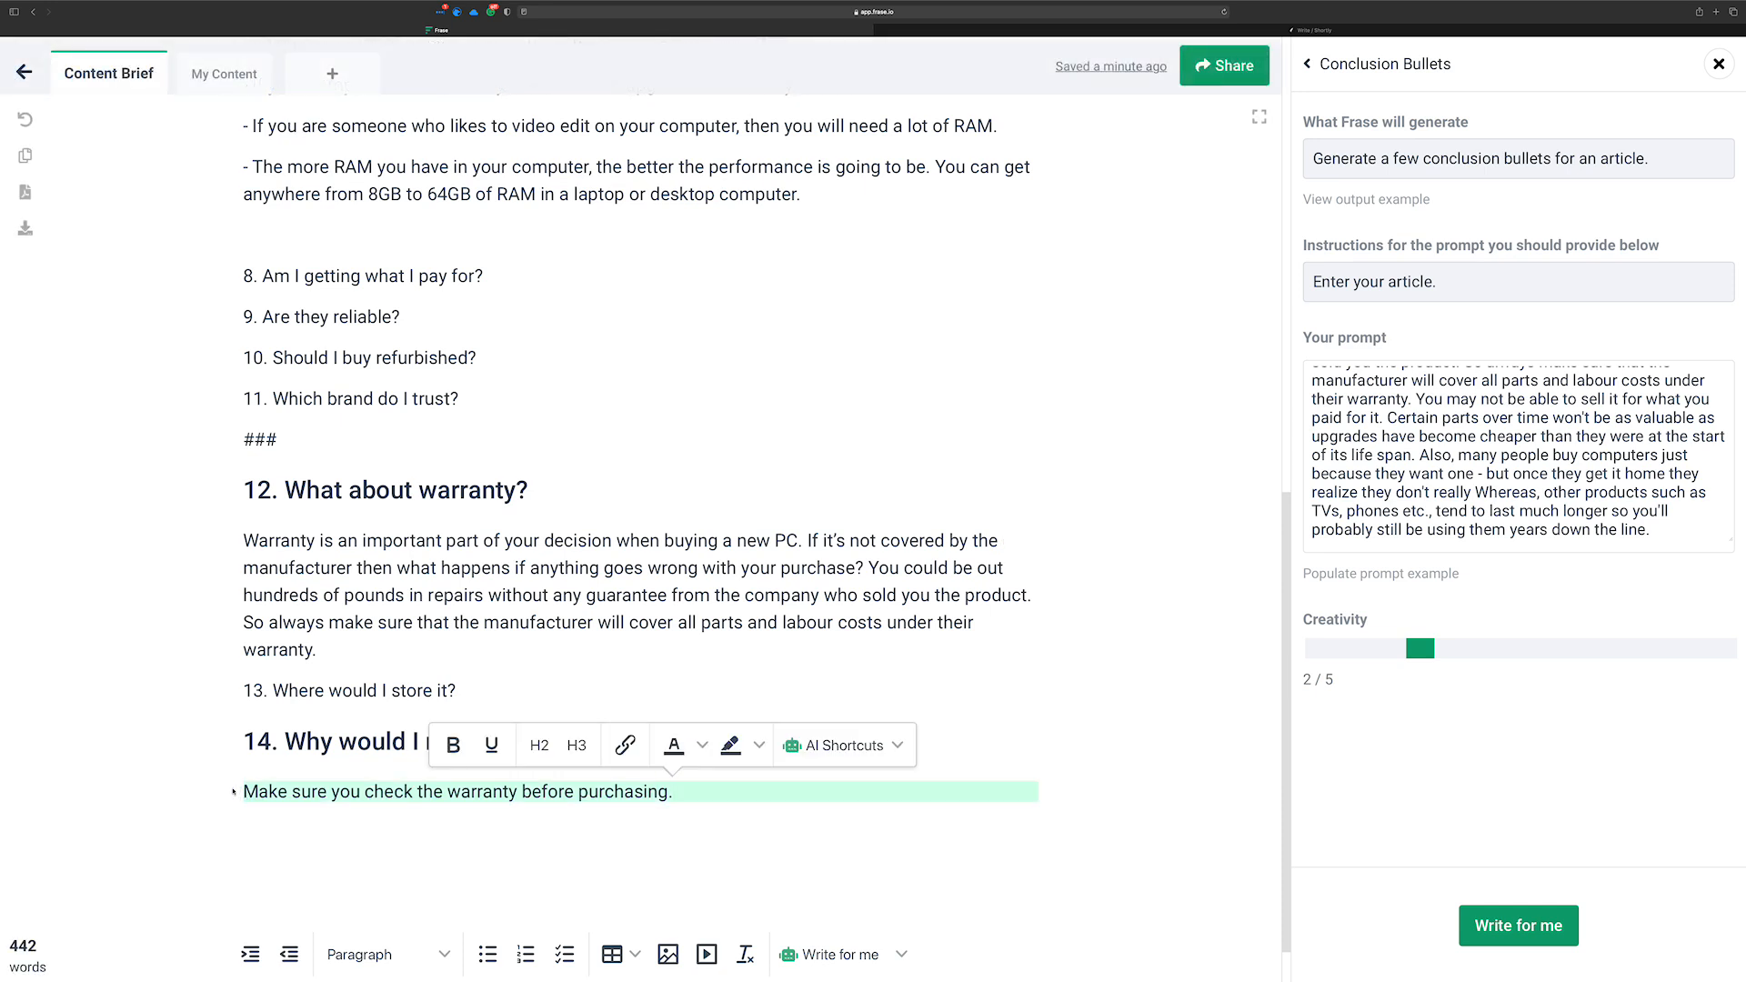
key("BackSpace")
left_click_drag(1415, 652, 1465, 651)
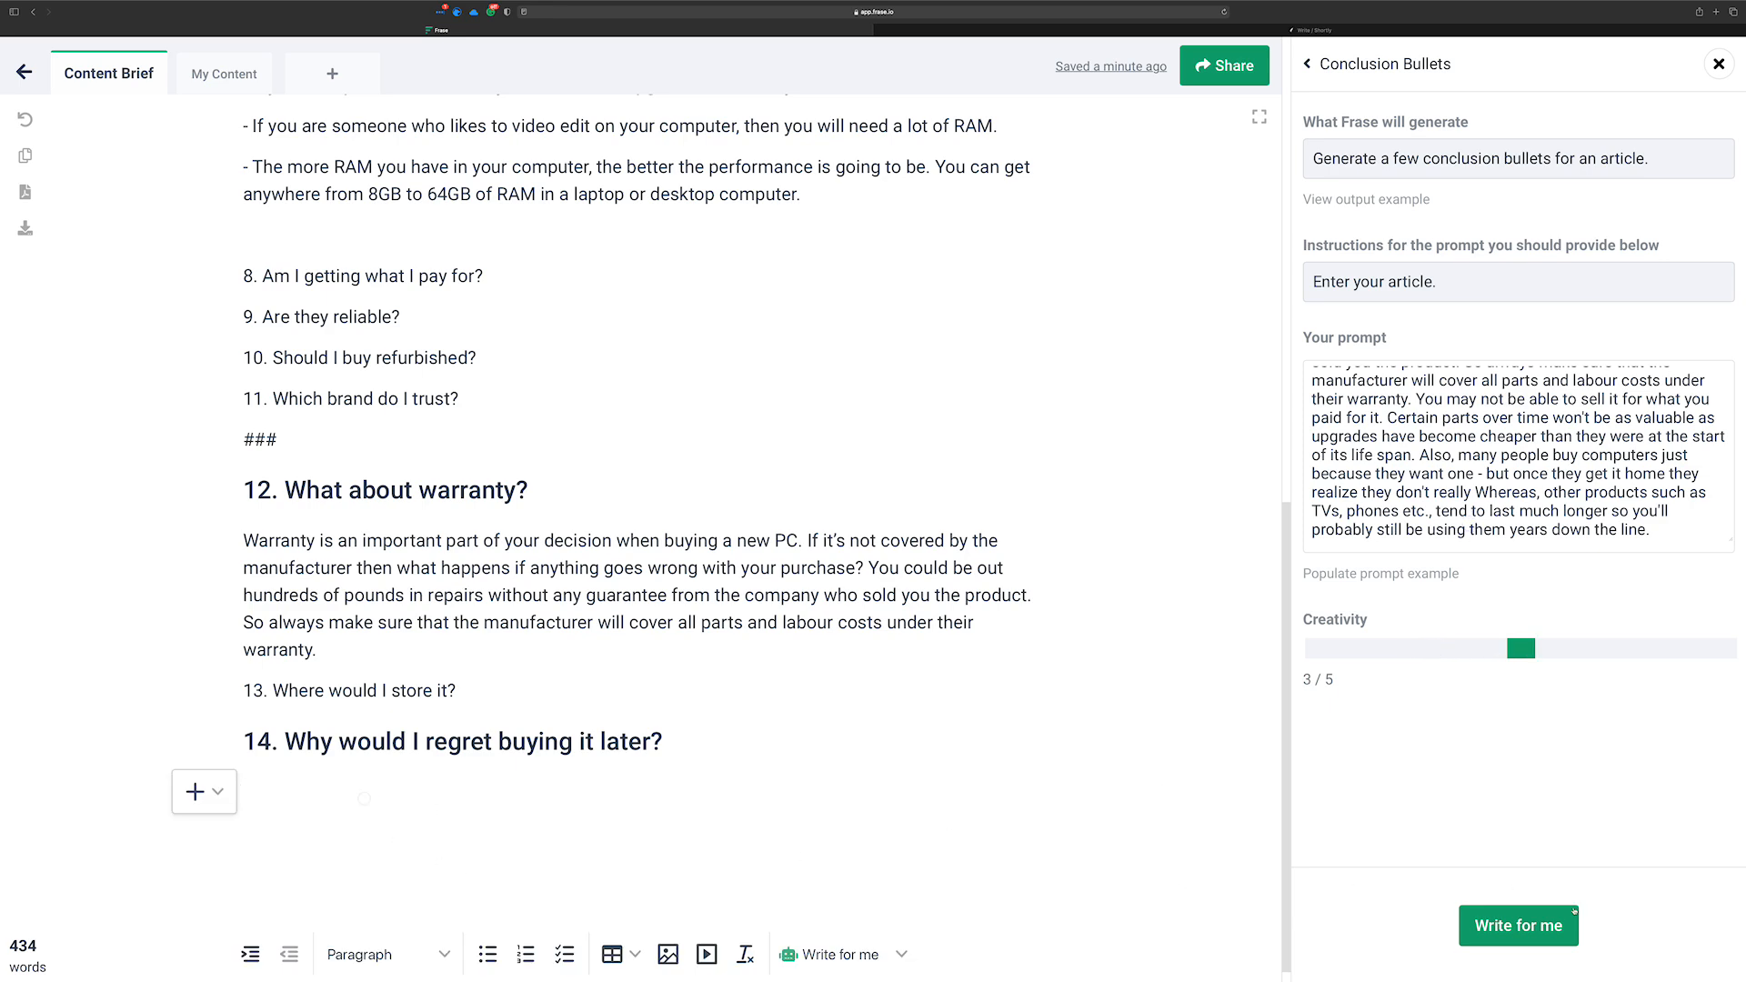
left_click(1492, 923)
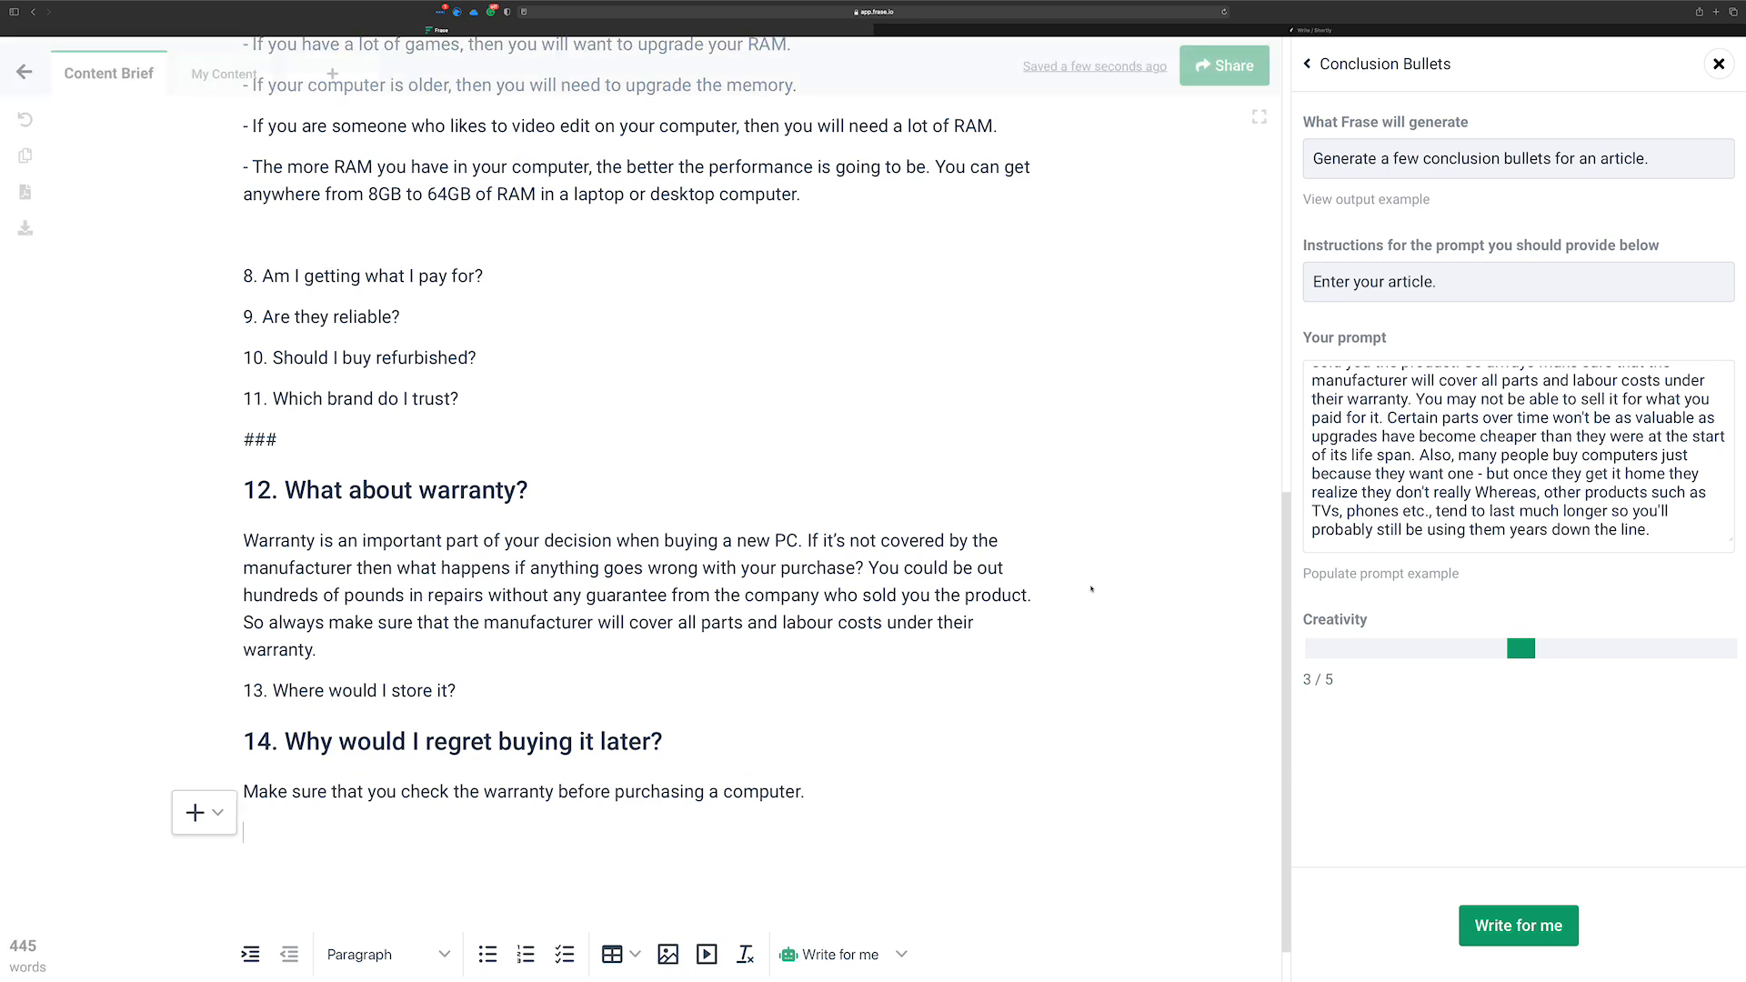
Switch to Shortly and replace the whole body of "How to Pick the Perfect Computer" with the copied article
left_click(1271, 33)
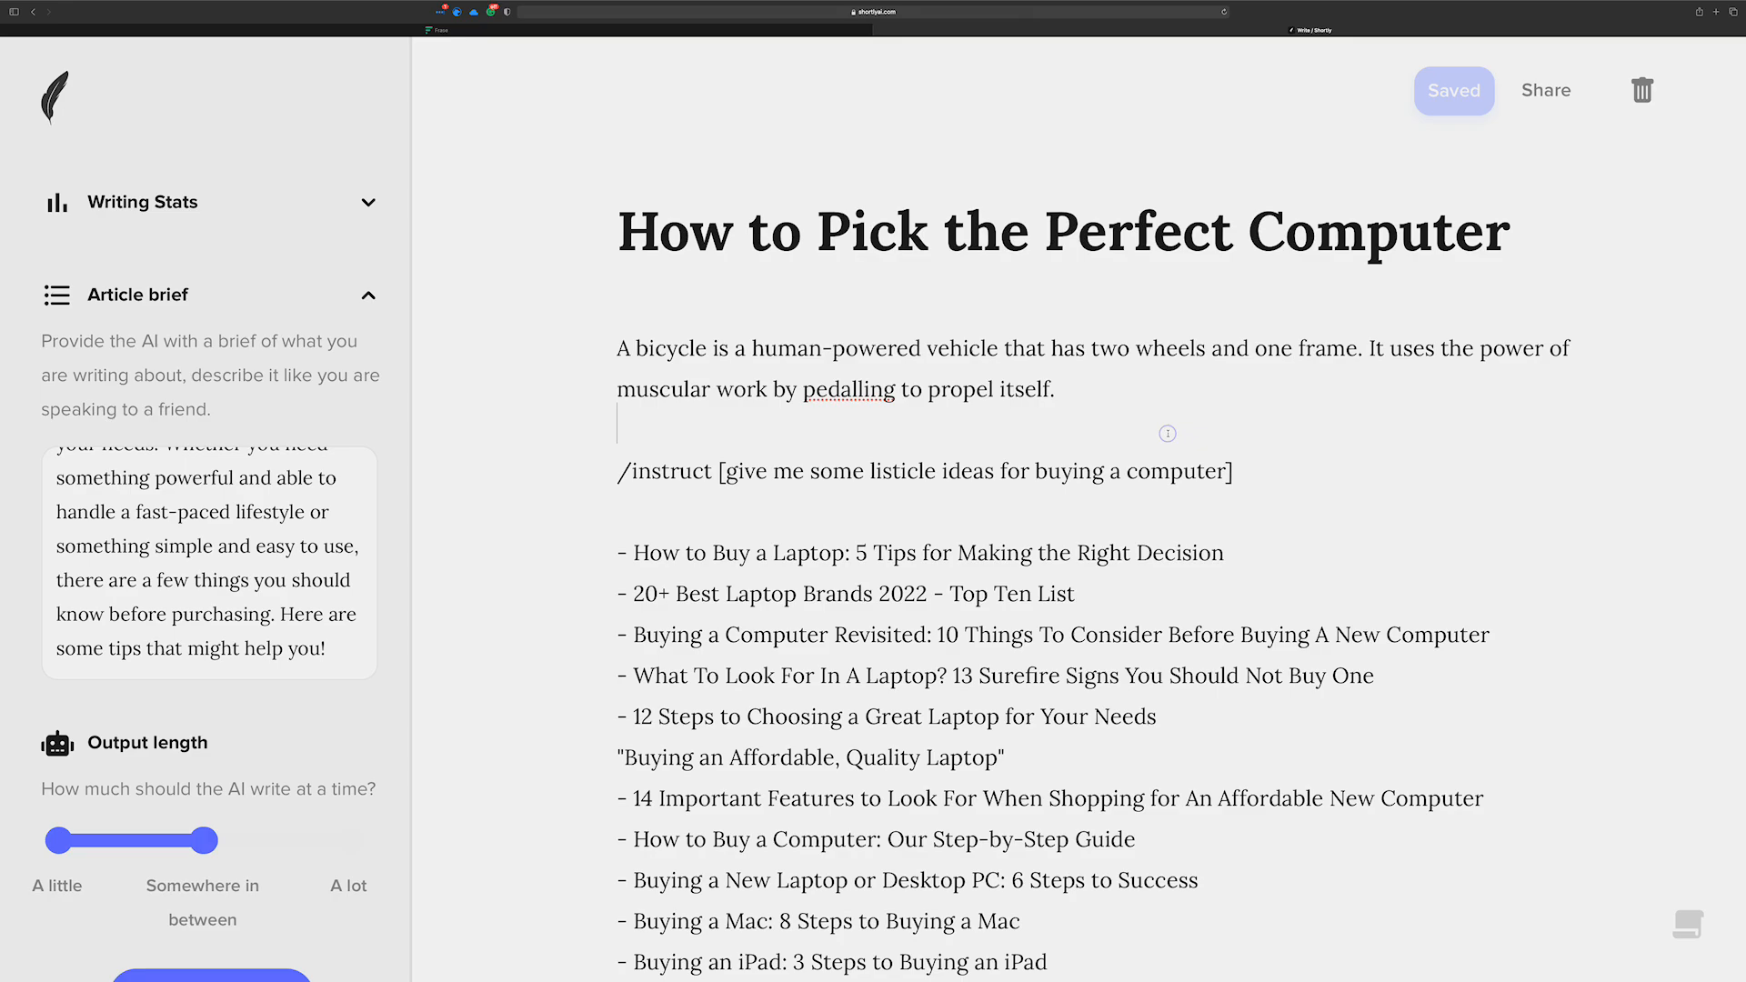
key("super+a")
key("super+v")
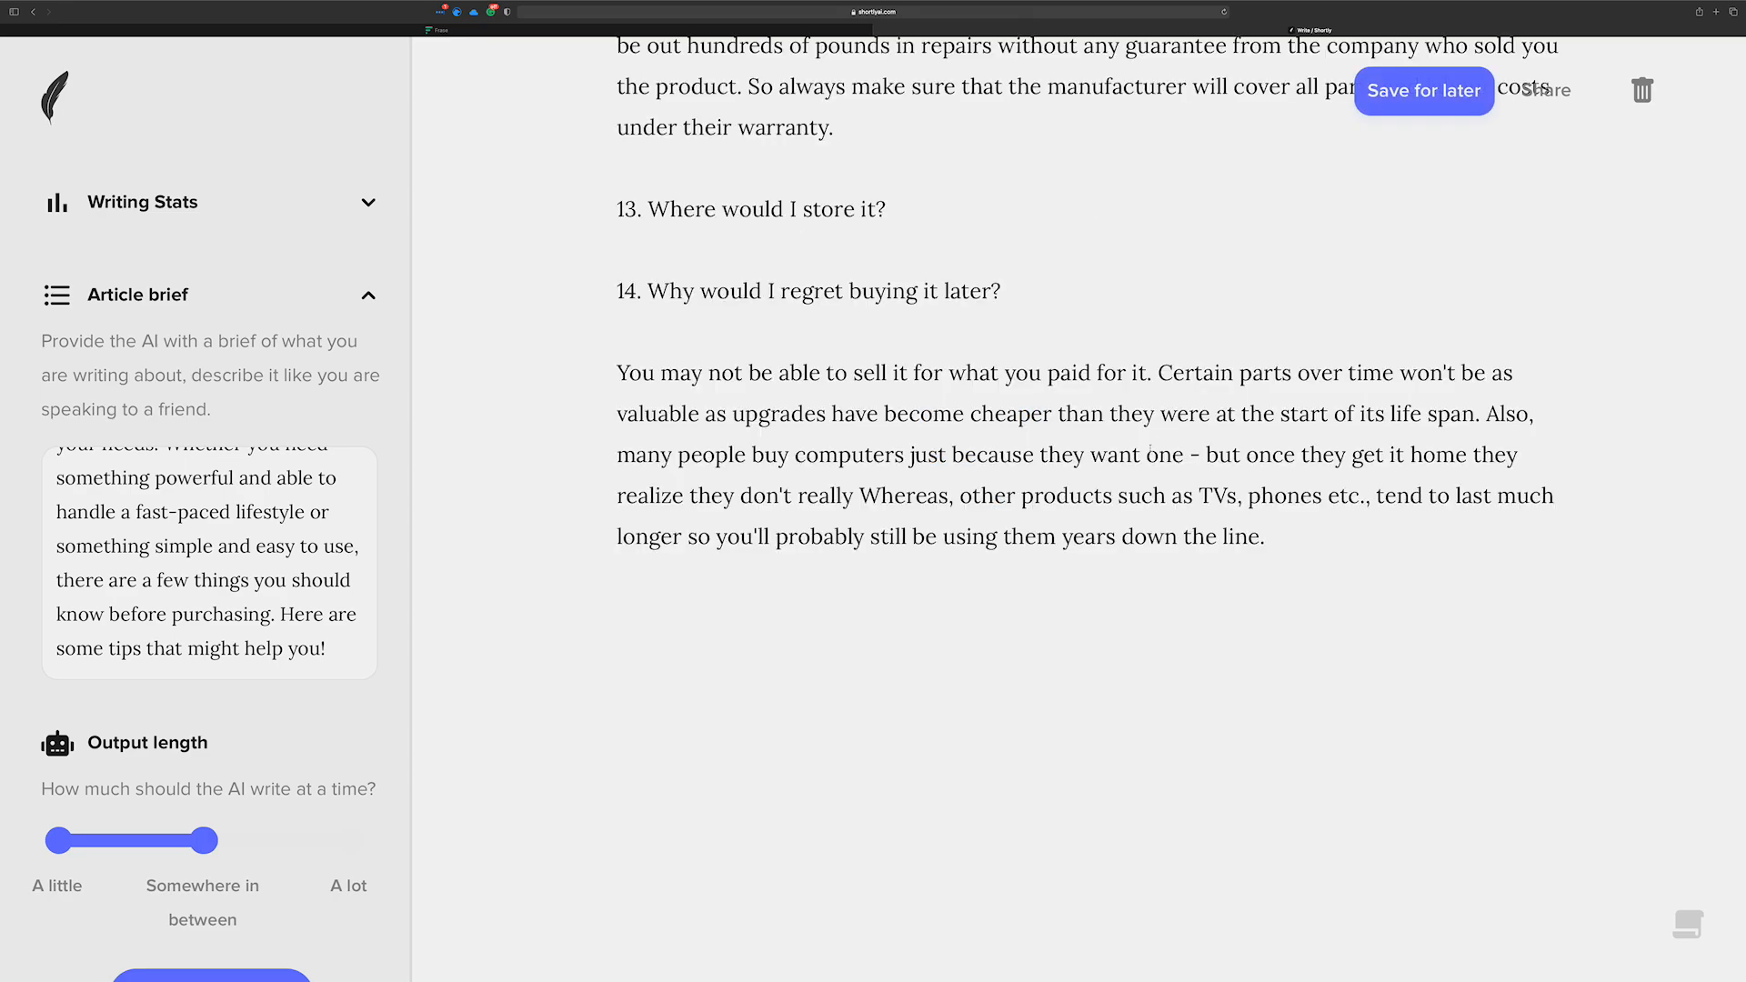
Look through the pasted article from its introduction and numbered questions down to the final paragraph
scroll(1080, 473, "up", 6)
scroll(1080, 473, "up", 10)
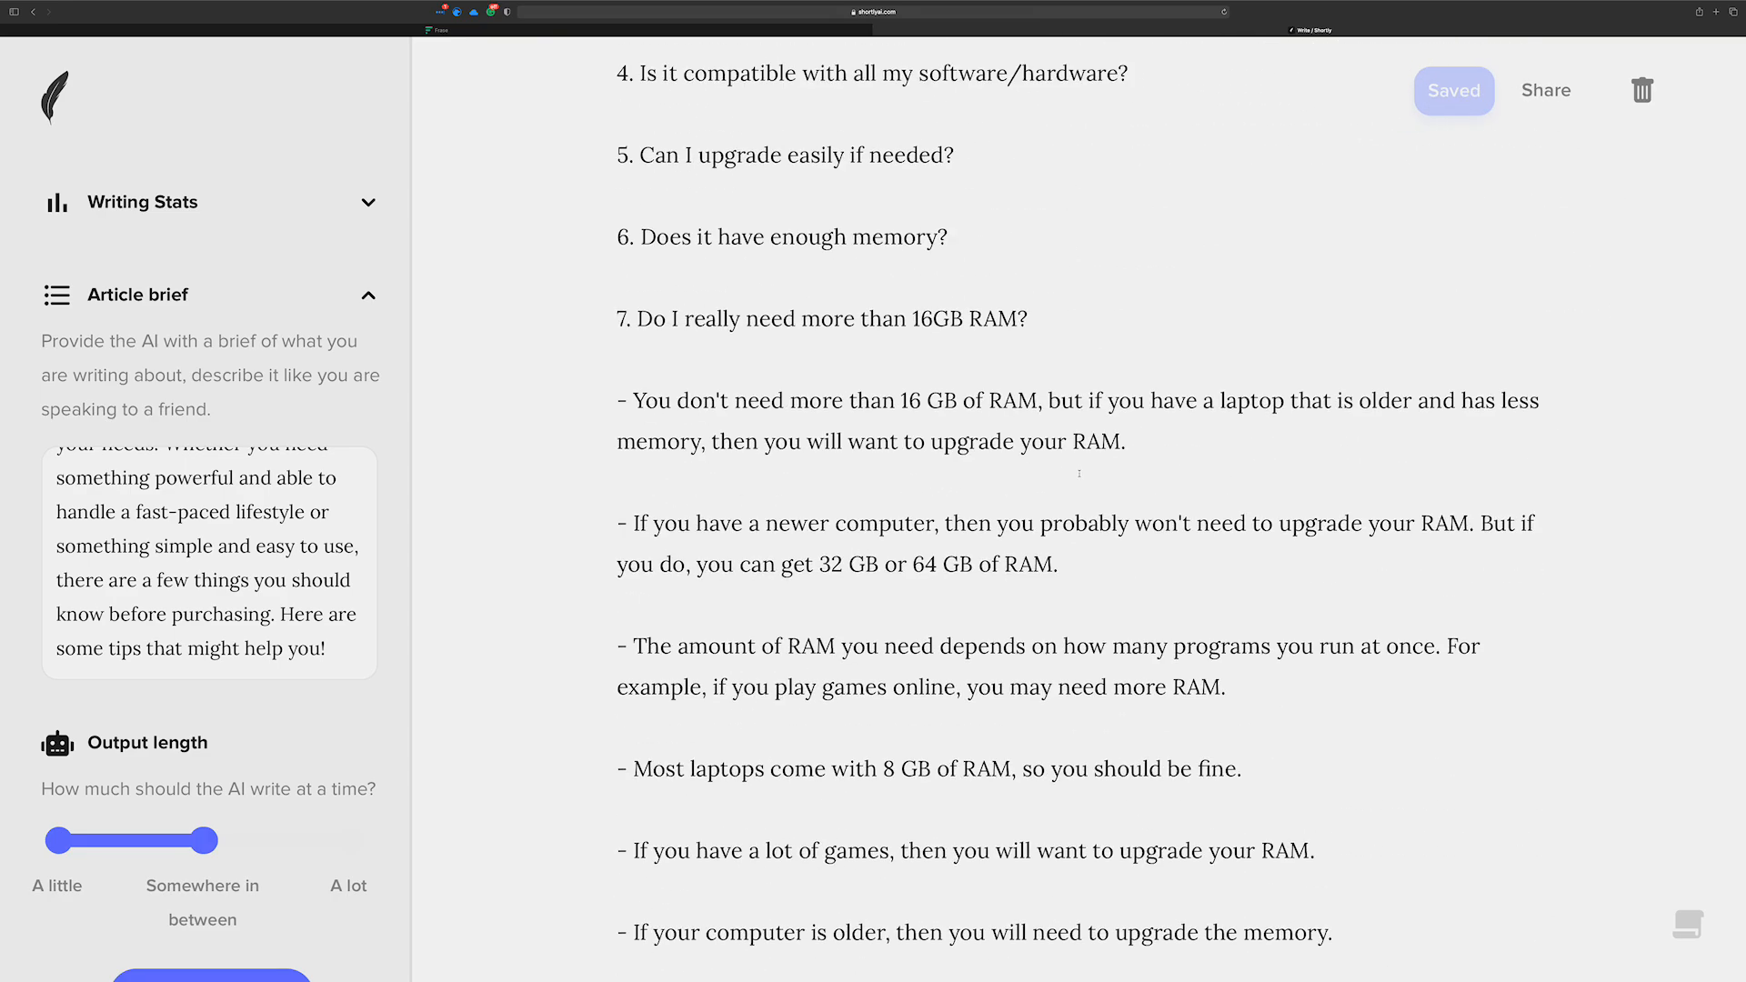
scroll(1080, 473, "down", 5)
scroll(1080, 473, "down", 10)
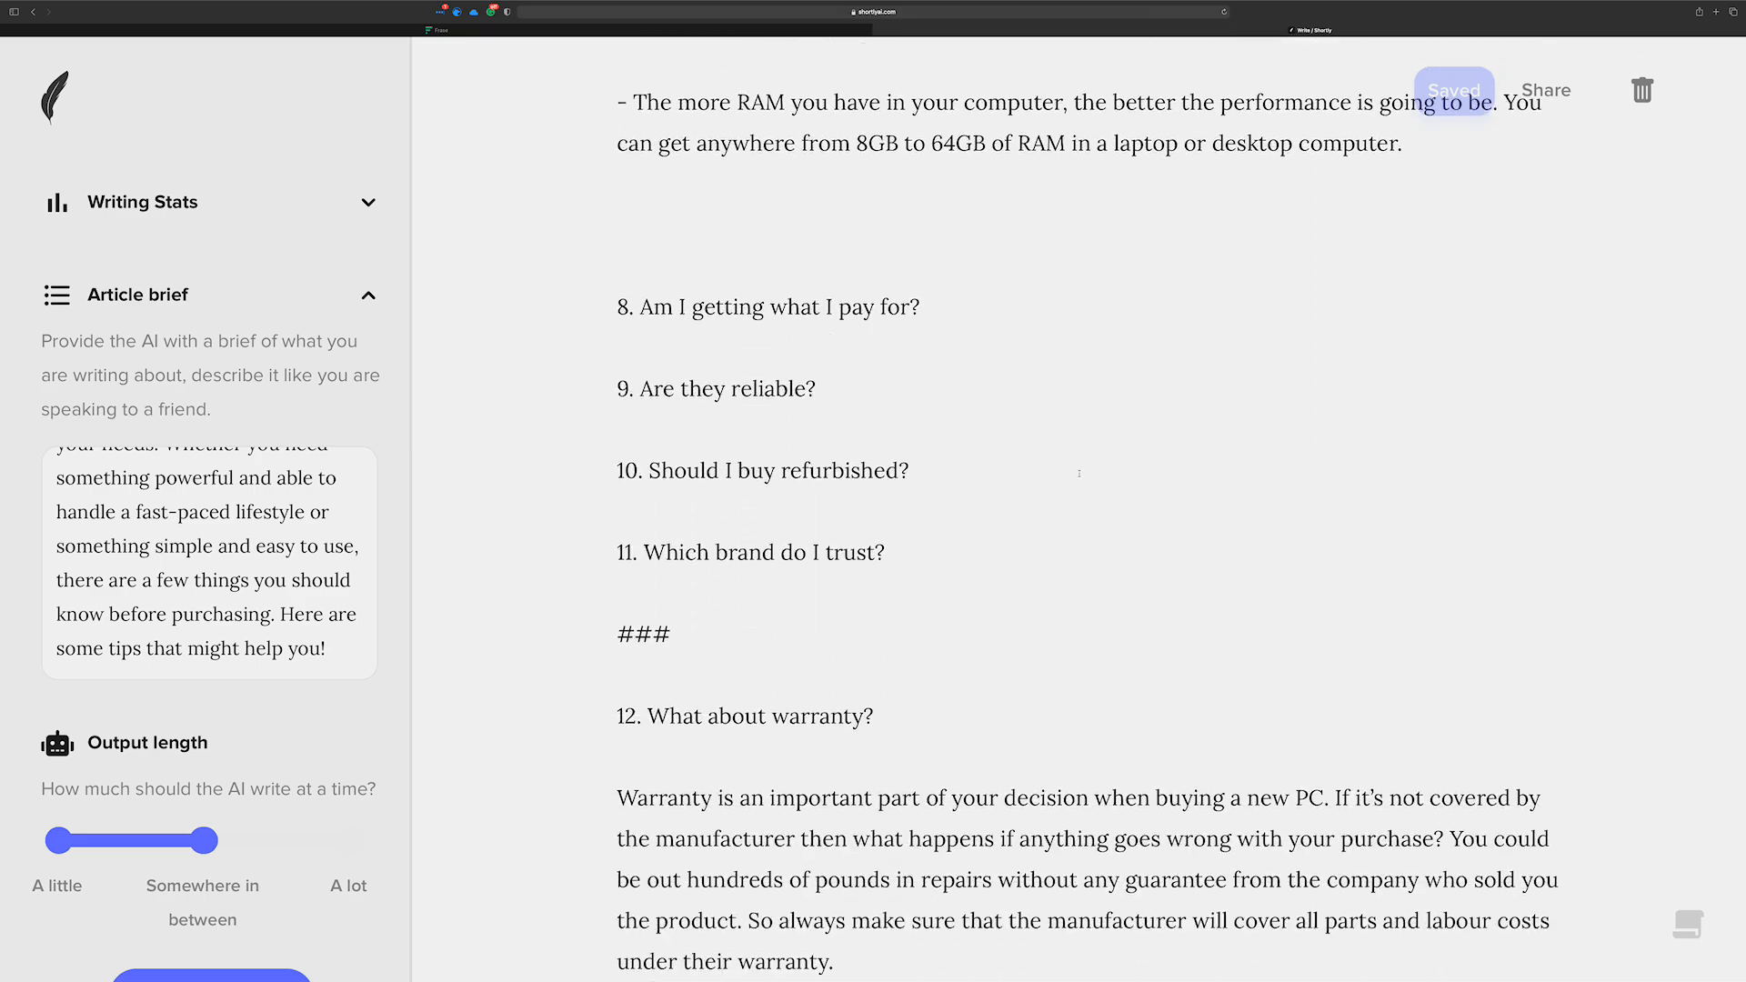
scroll(1080, 473, "down", 2)
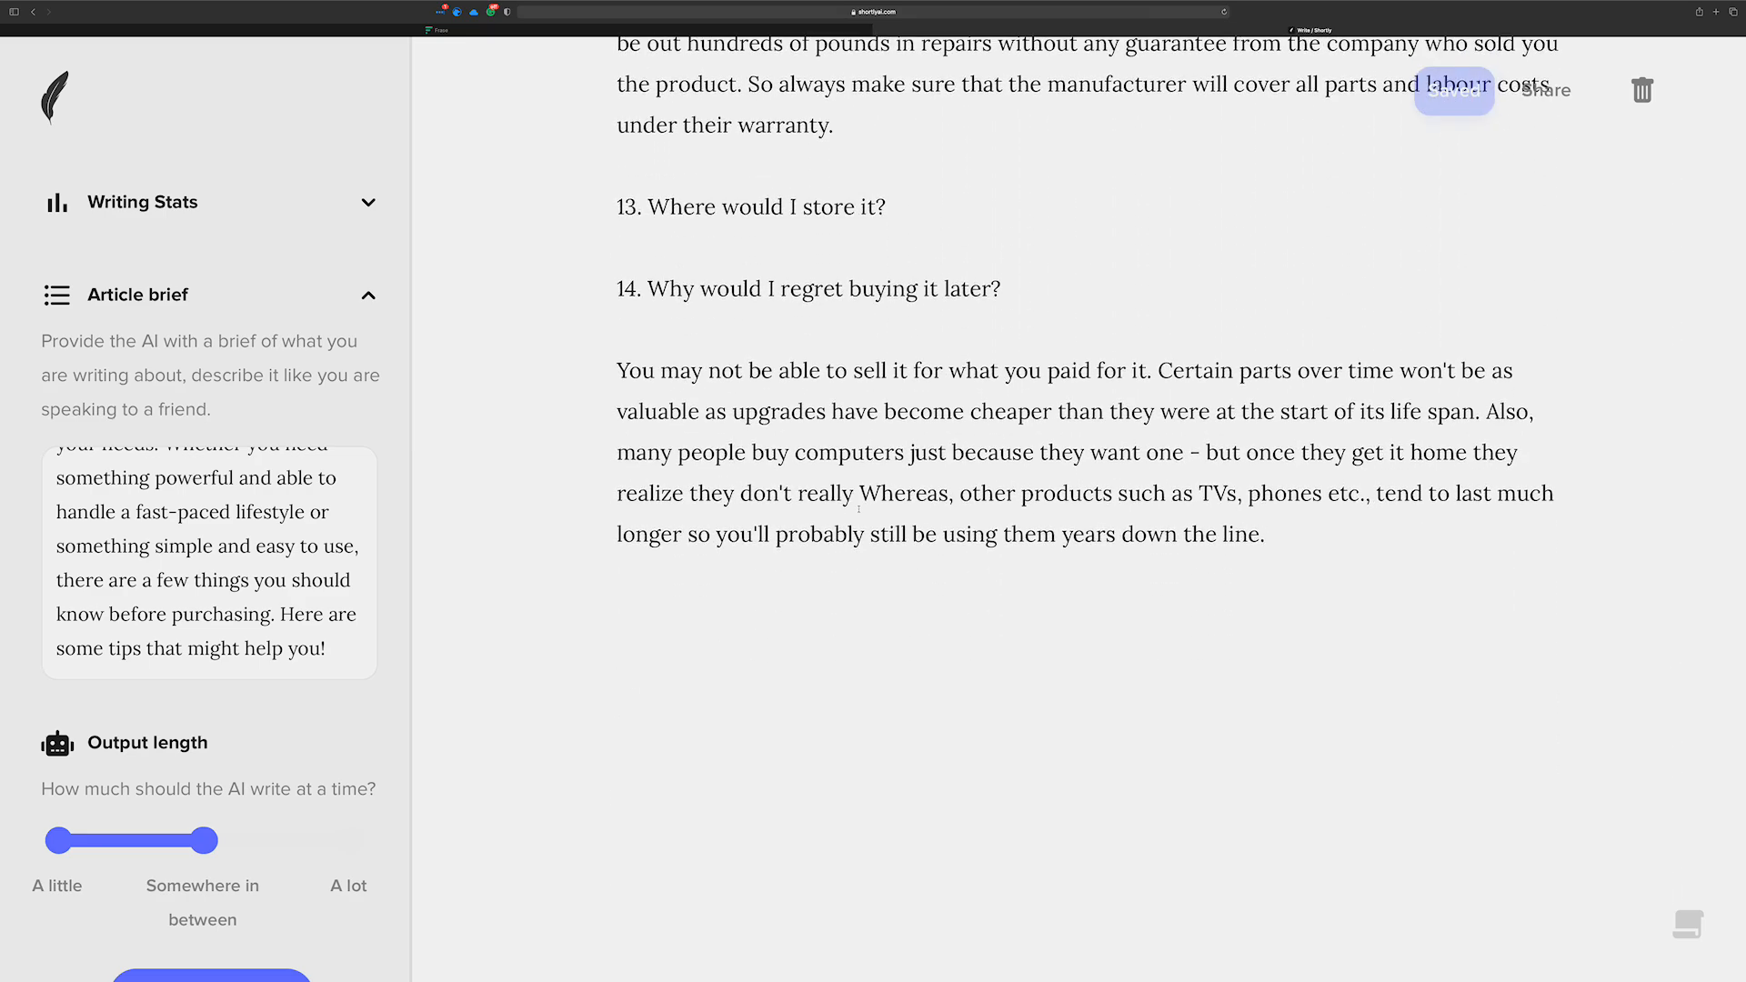
scroll(1080, 473, "up", 20)
scroll(896, 492, "down", 6)
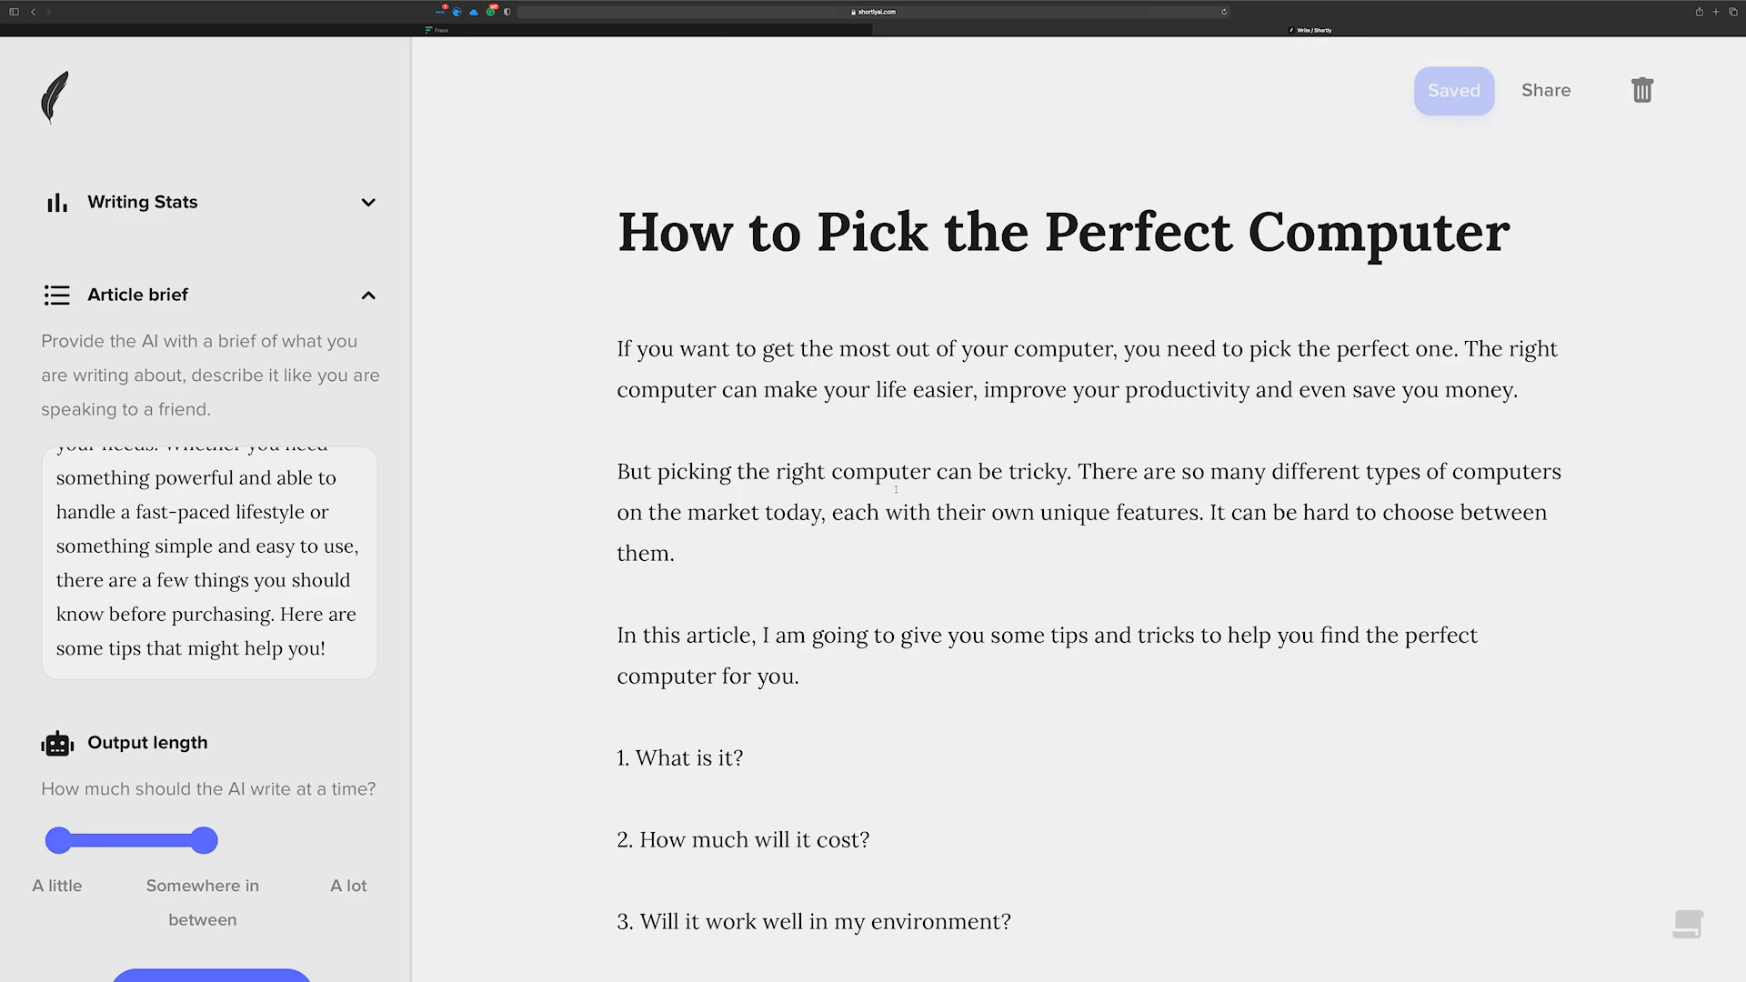
scroll(896, 489, "down", 10)
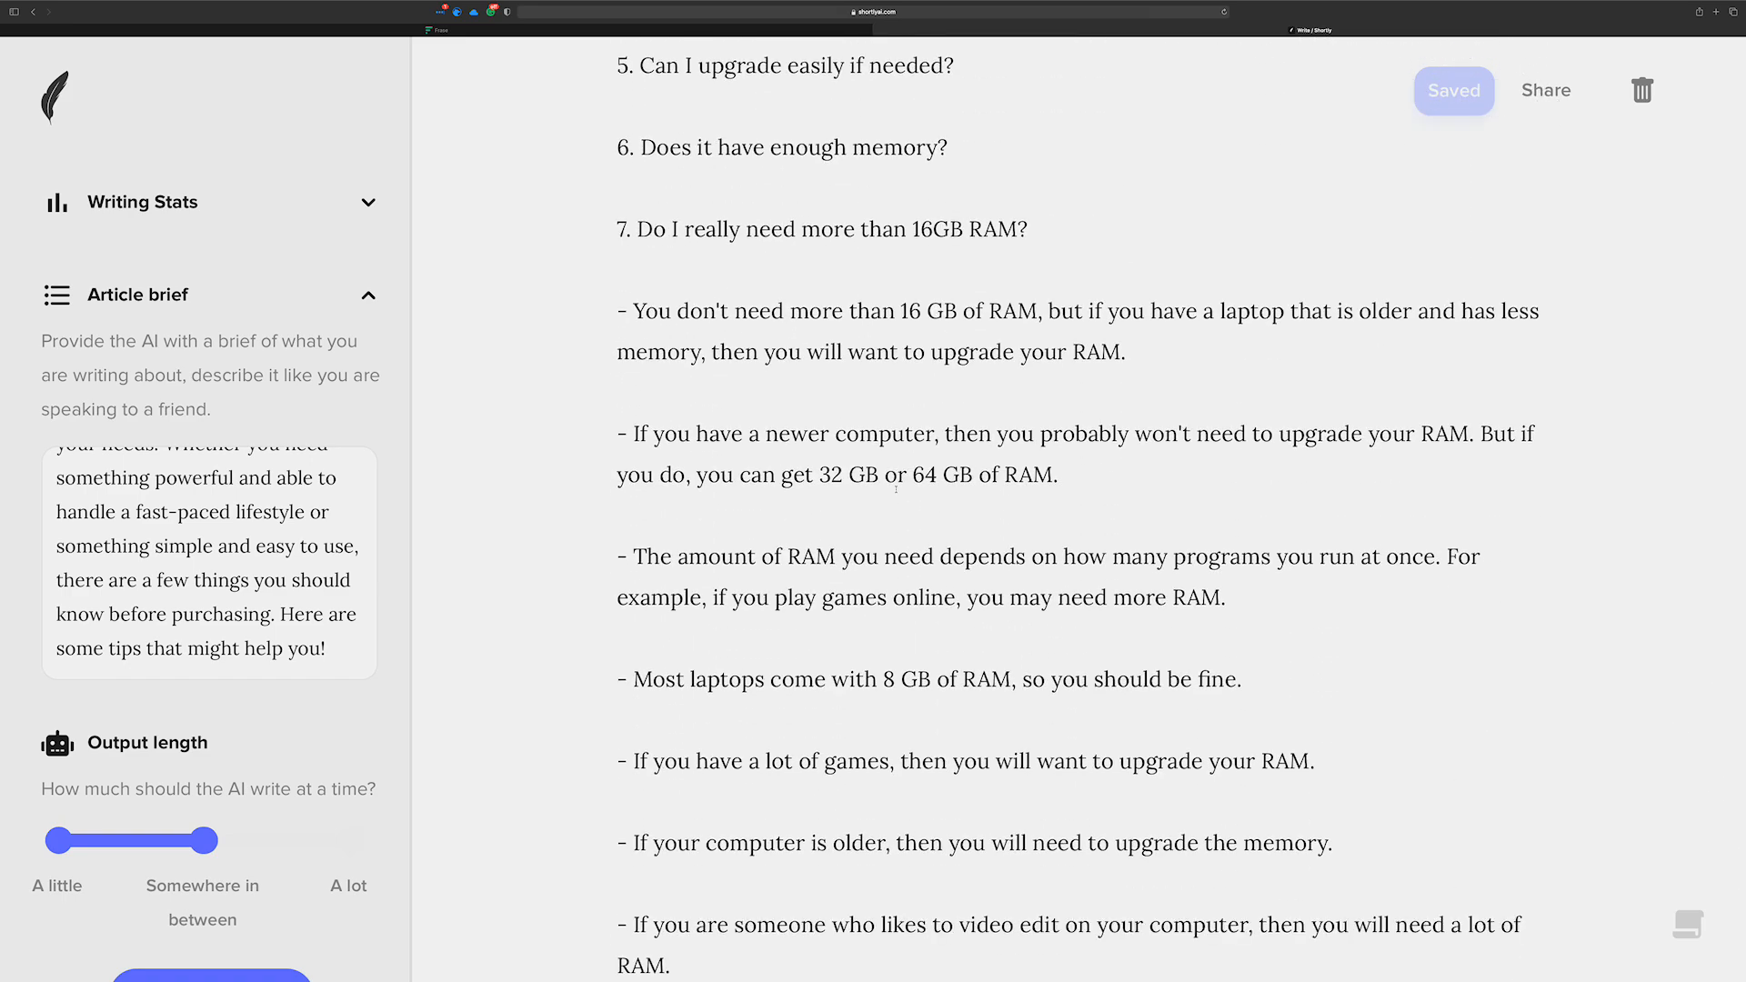
Add the instruction "write some bullets for the above" below the last paragraph and have the AI replace it with output
left_click(668, 620)
type("write a")
key("BackSpace")
type("some")
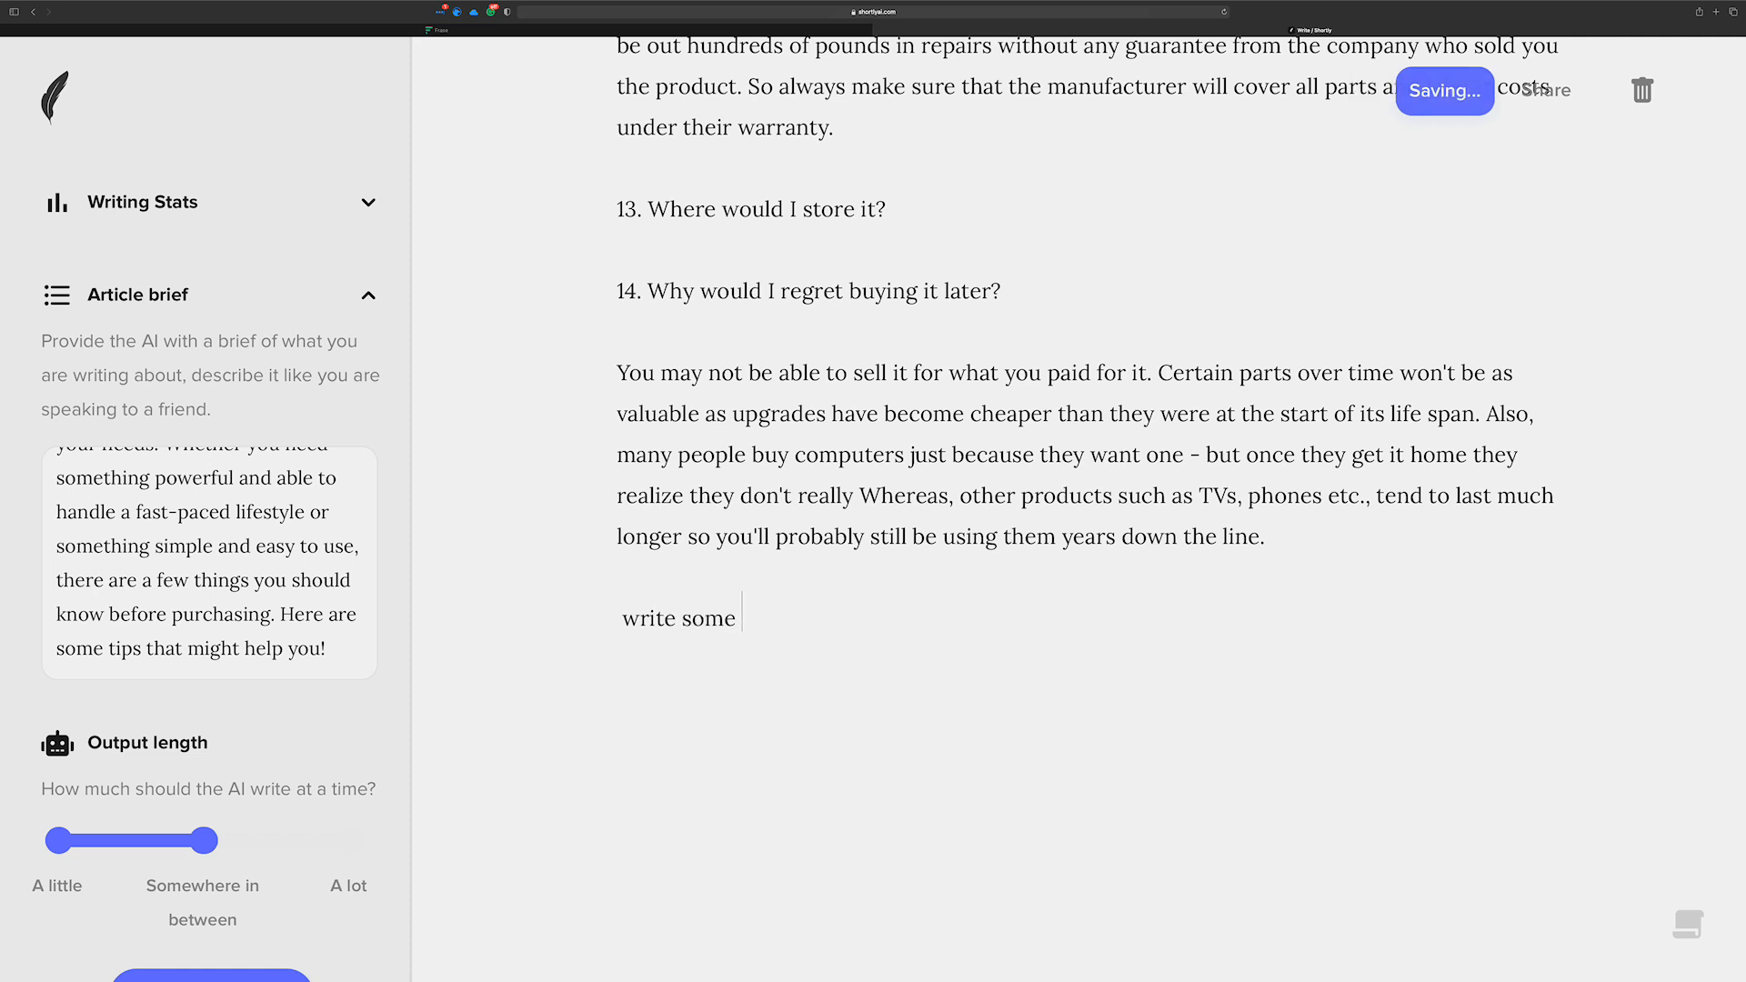
type(" bullets for the above")
key("super+shift+Left")
key("super+Return")
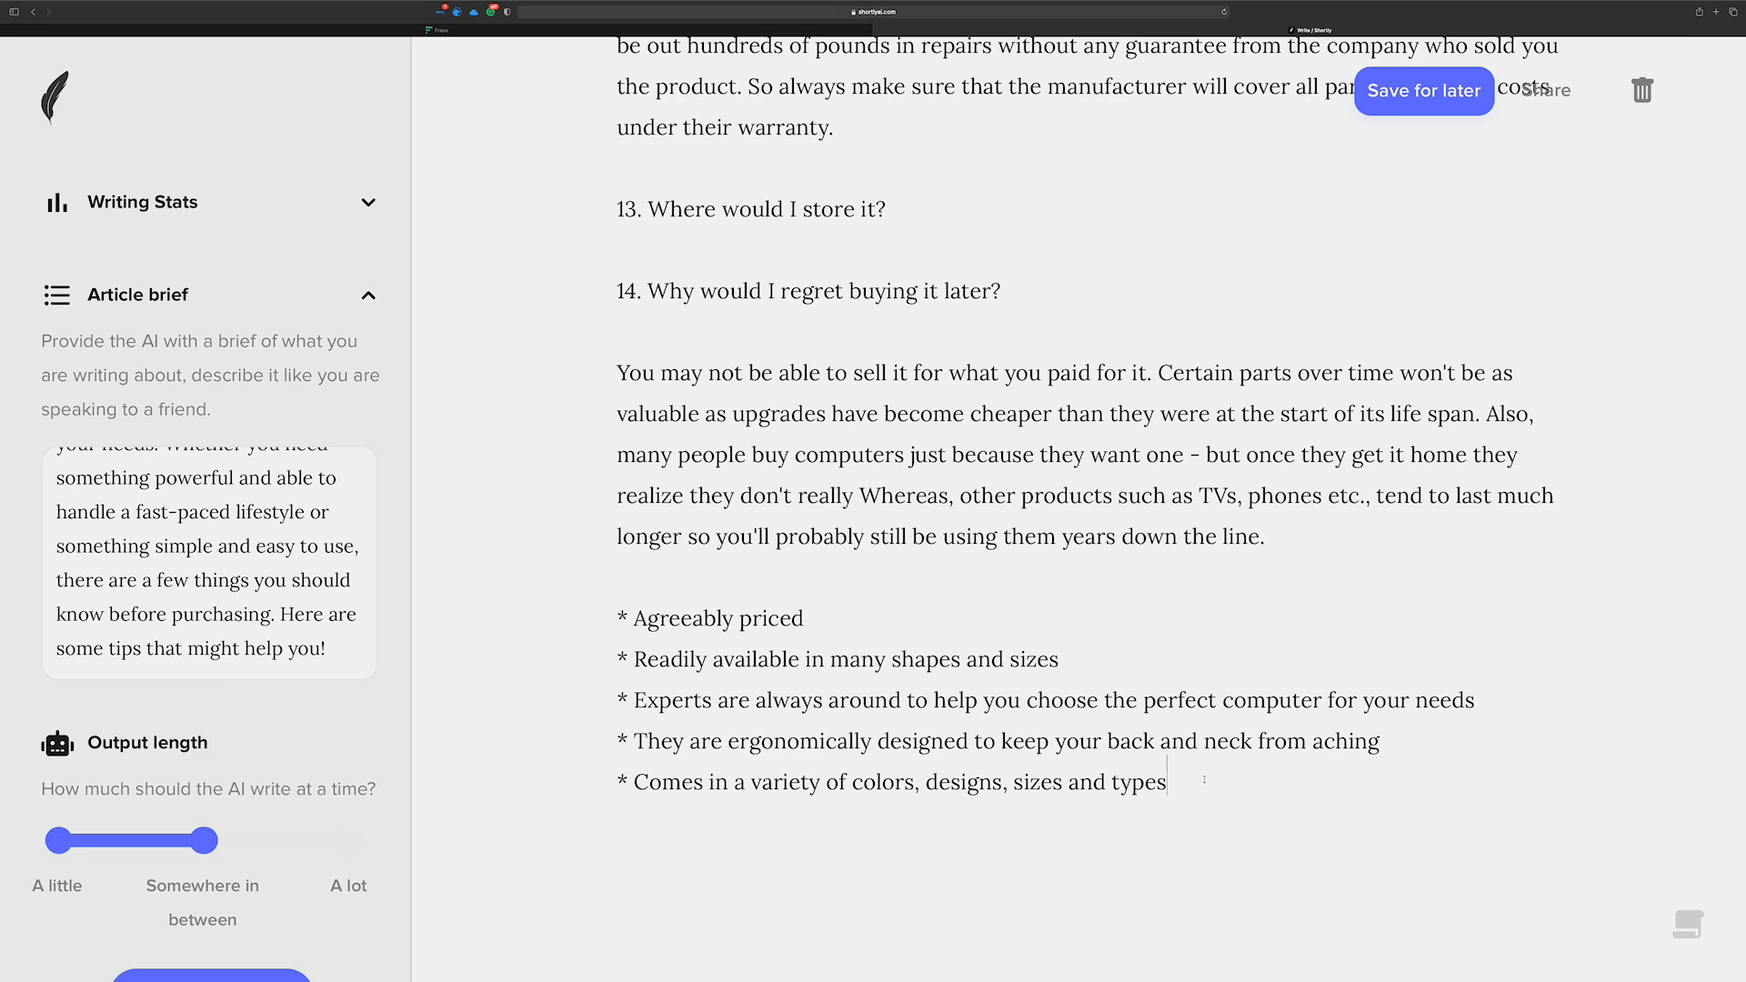
Insert a /// separator line between the article's last paragraph and the generated bullets
left_click(689, 573)
key("Return")
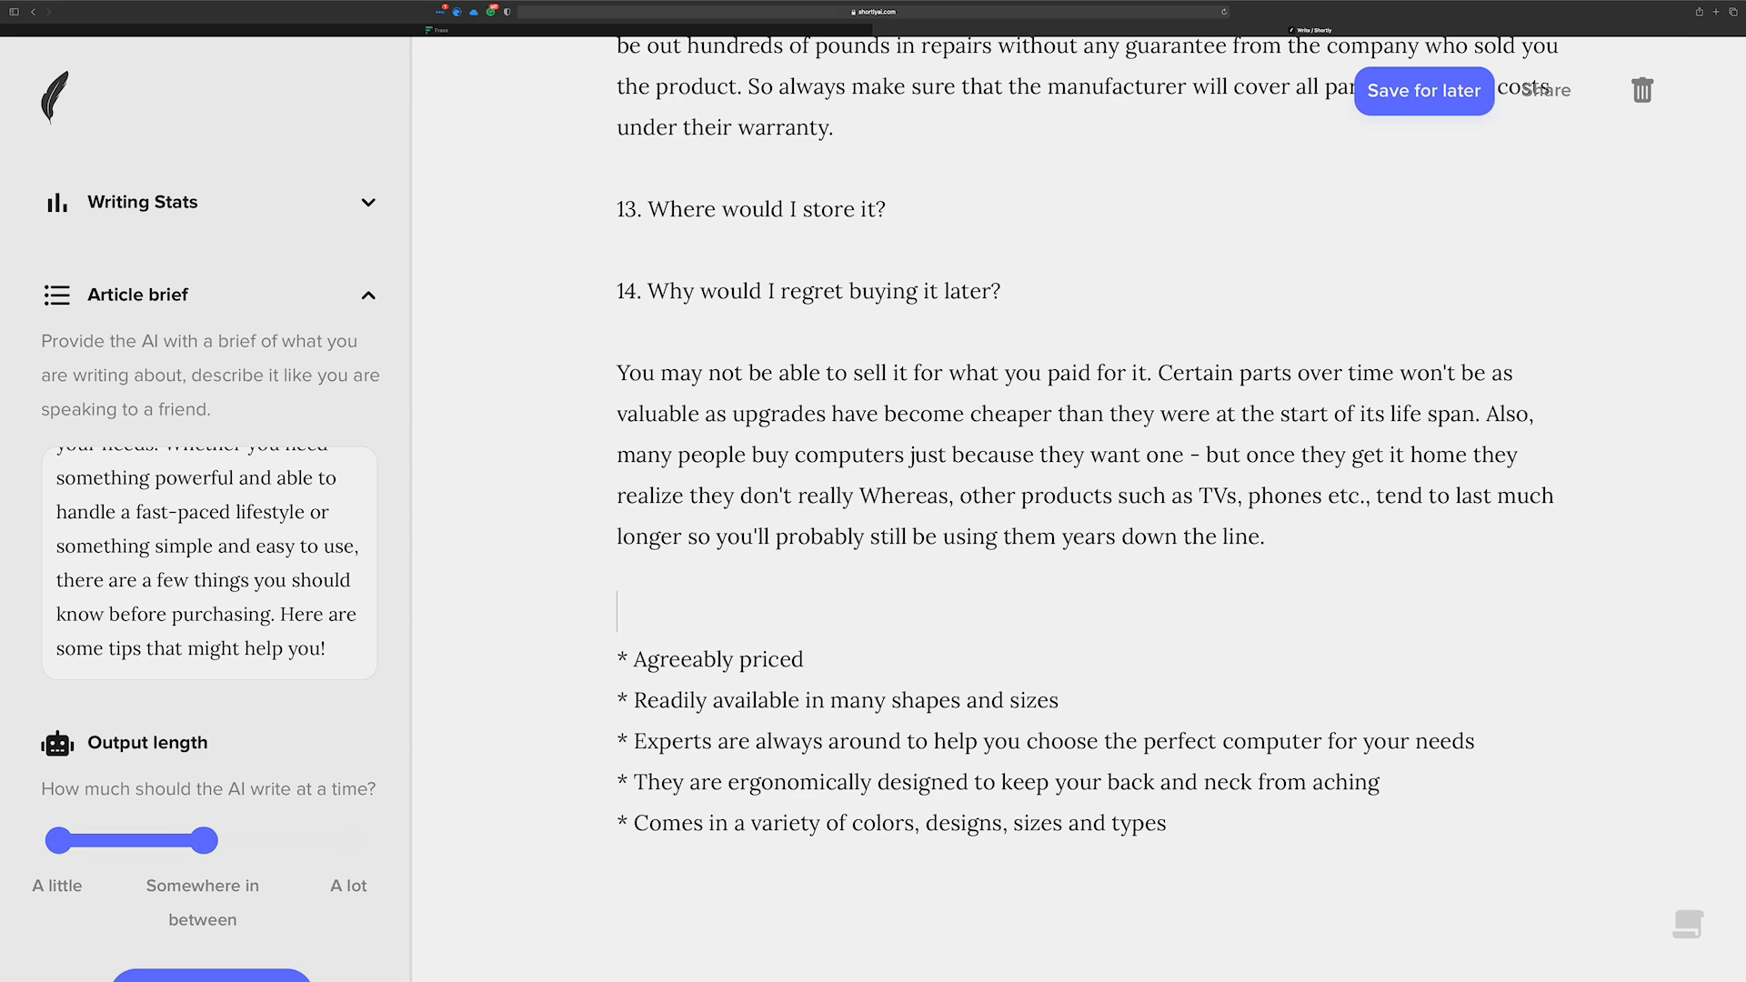
type("//")
Add the instruct command "write a conclusion based on the bullets above" below the bullets and run it
left_click(1199, 818)
key("Return")
key("Return")
type("write")
type(" a con")
type("clusion ")
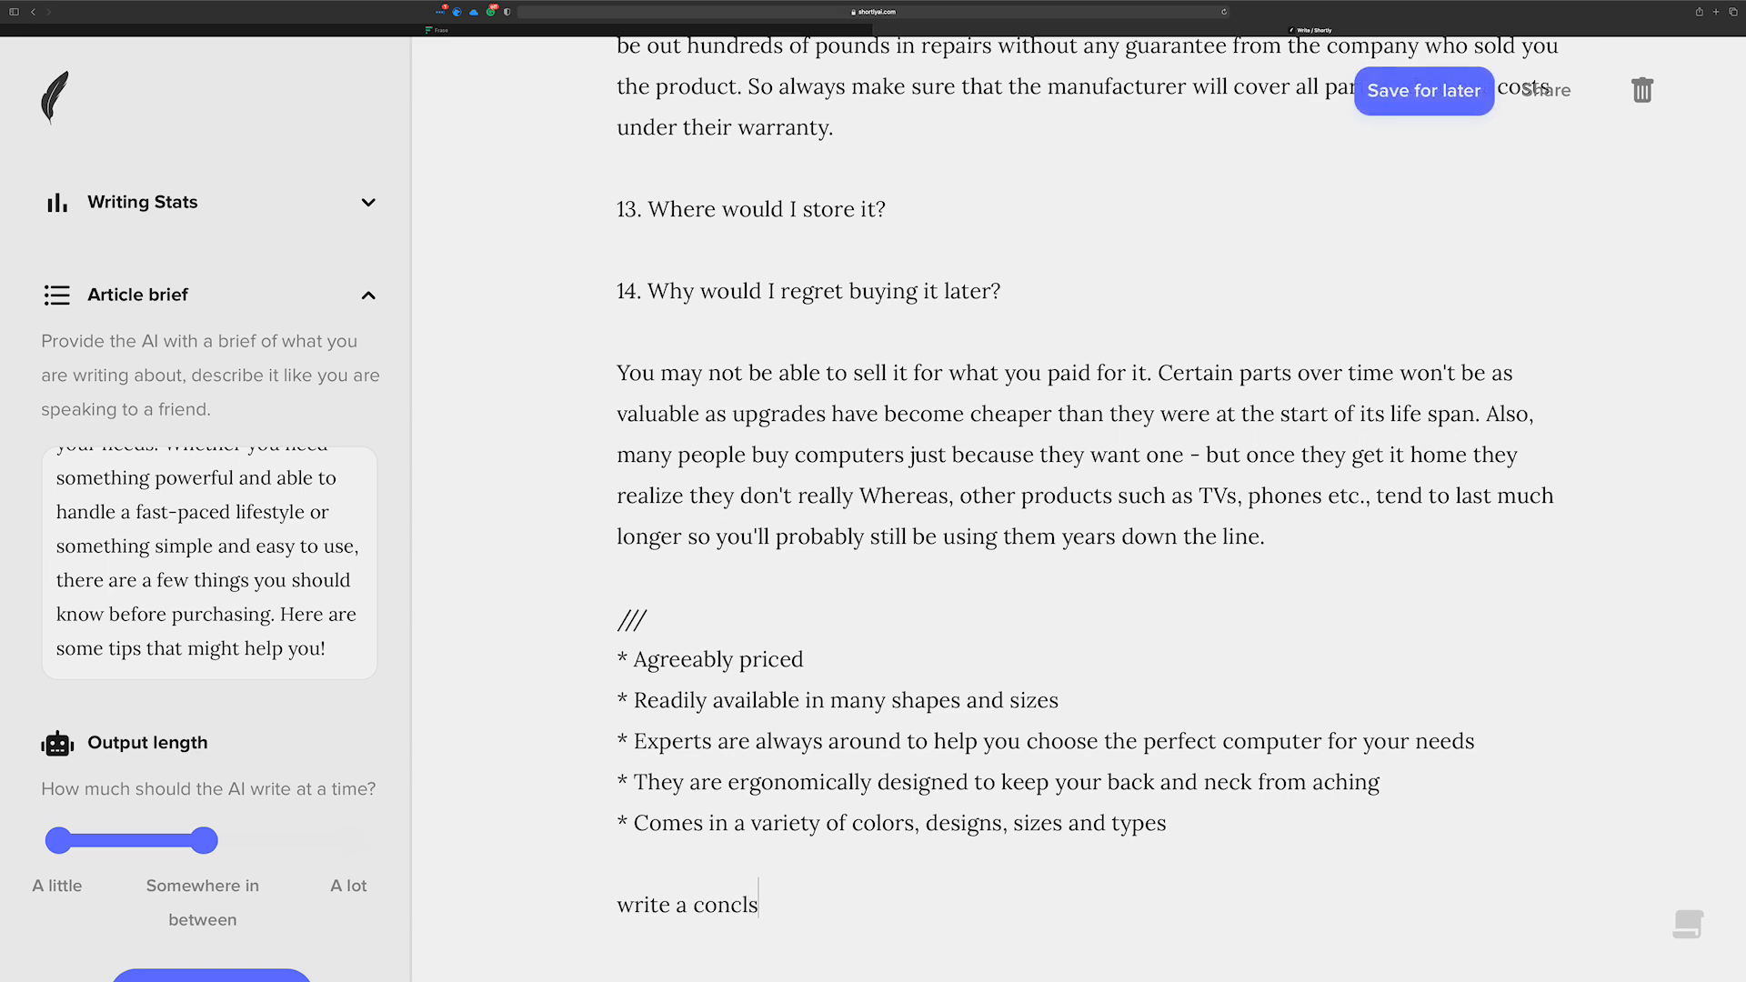
type("based on the bullets abovbe")
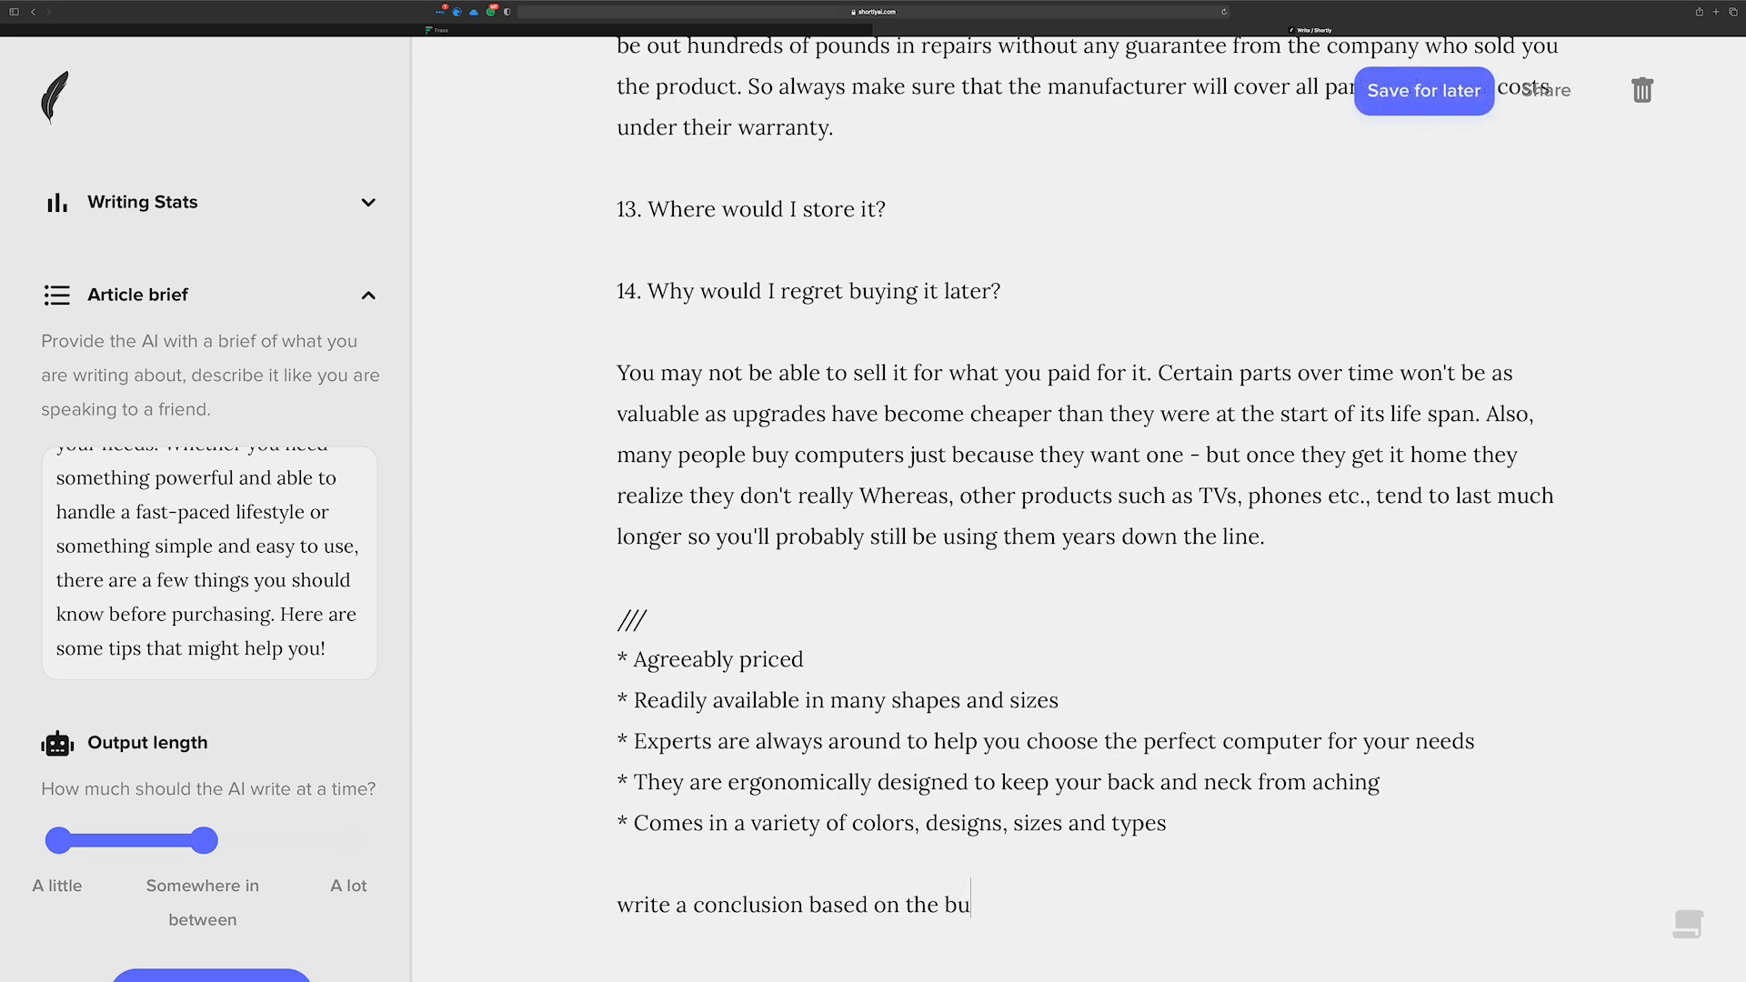
key("BackSpace")
key("BackSpace")
type("e")
key("super+shift+Left")
key("super+i")
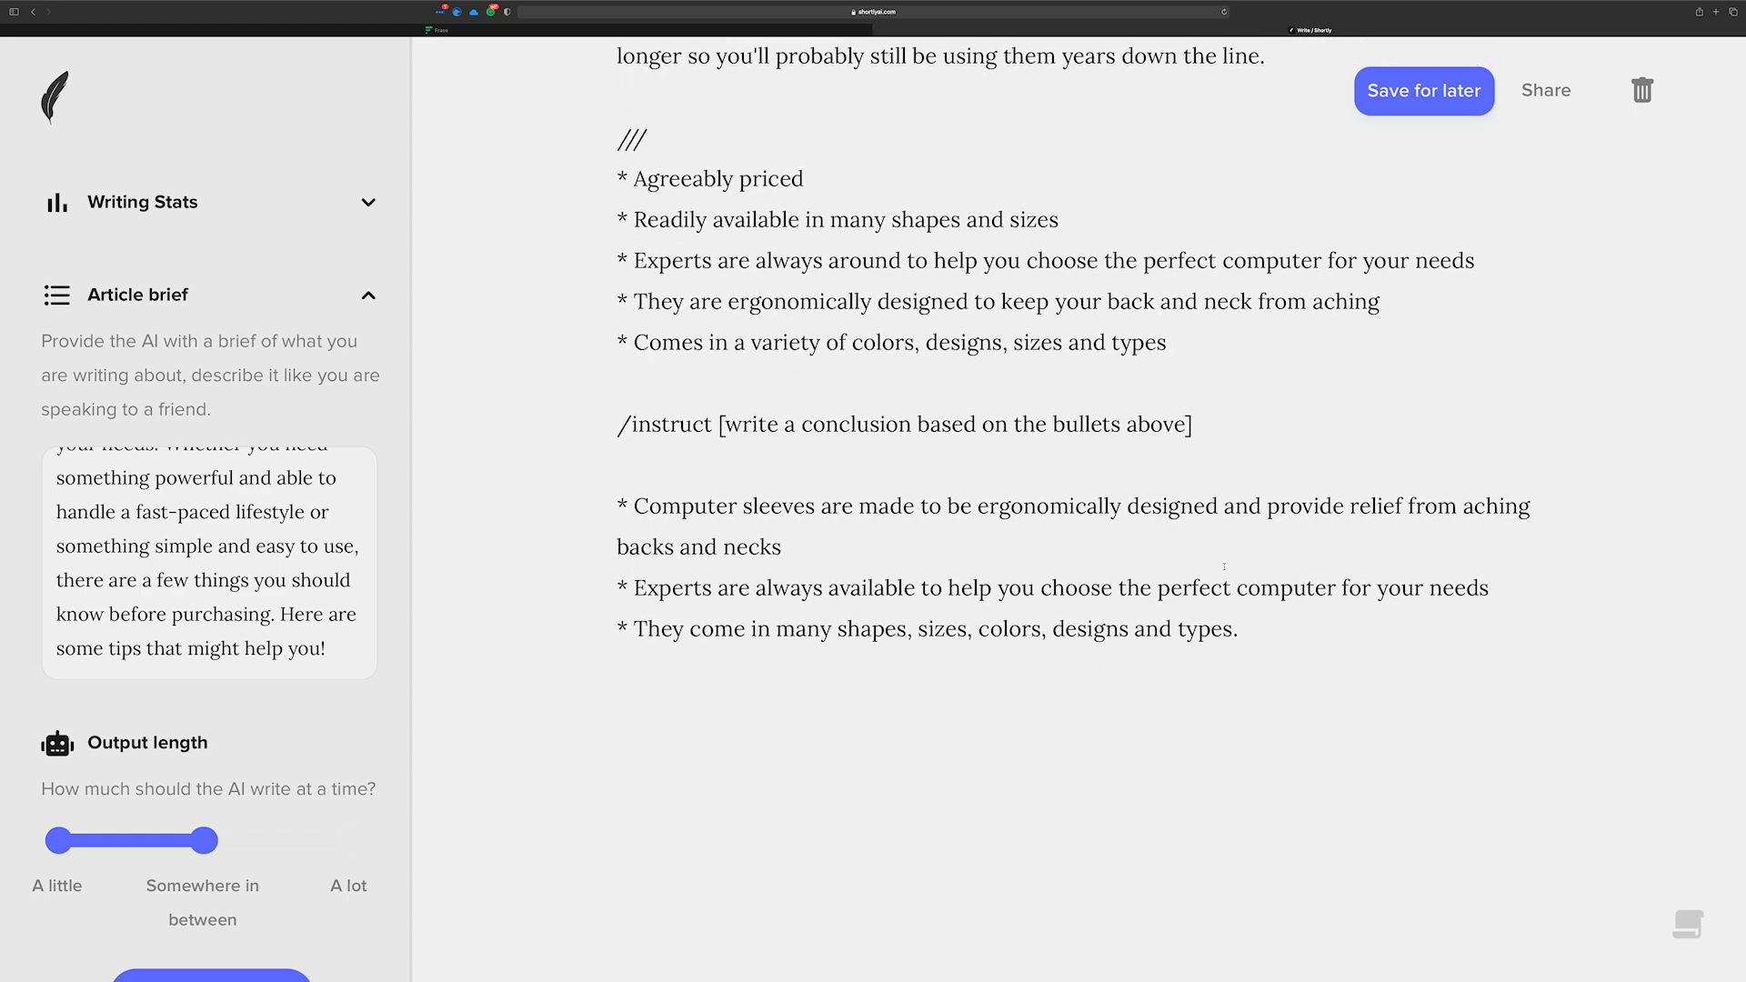
Delete the generated text below the conclusion instruction and run the instruction again
left_click_drag(1051, 825, 594, 500)
key("BackSpace")
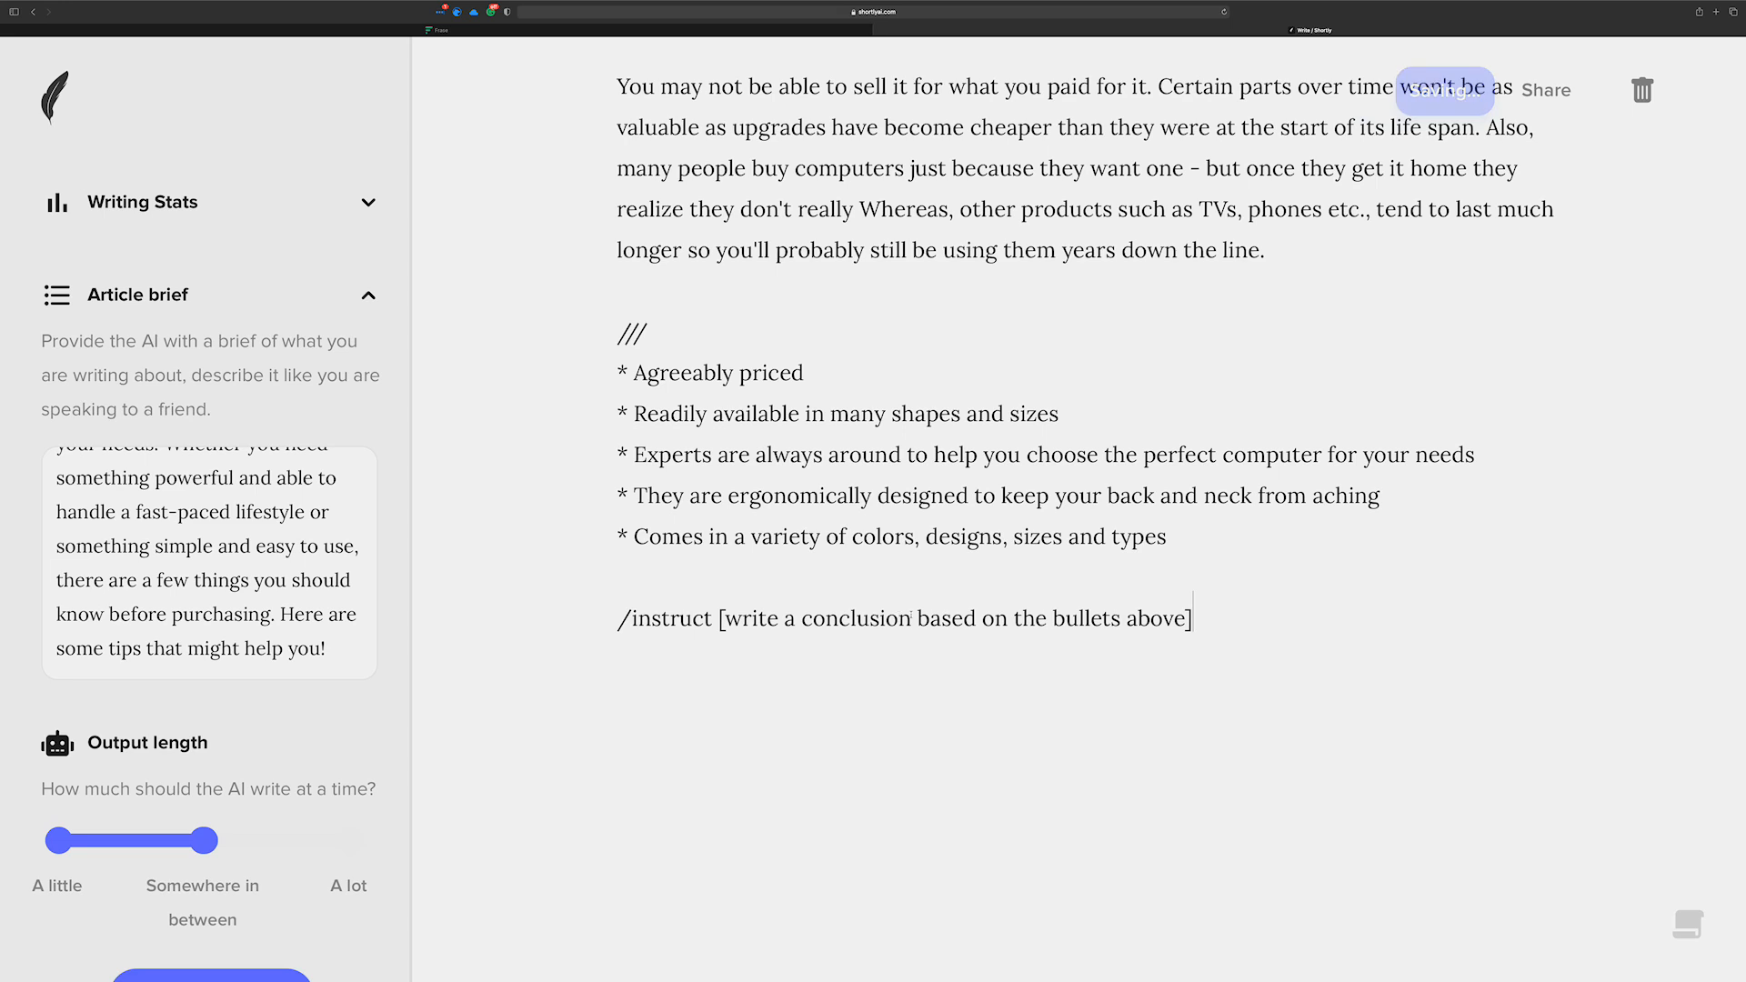
left_click(912, 618)
left_click(1201, 618)
key("super+Return")
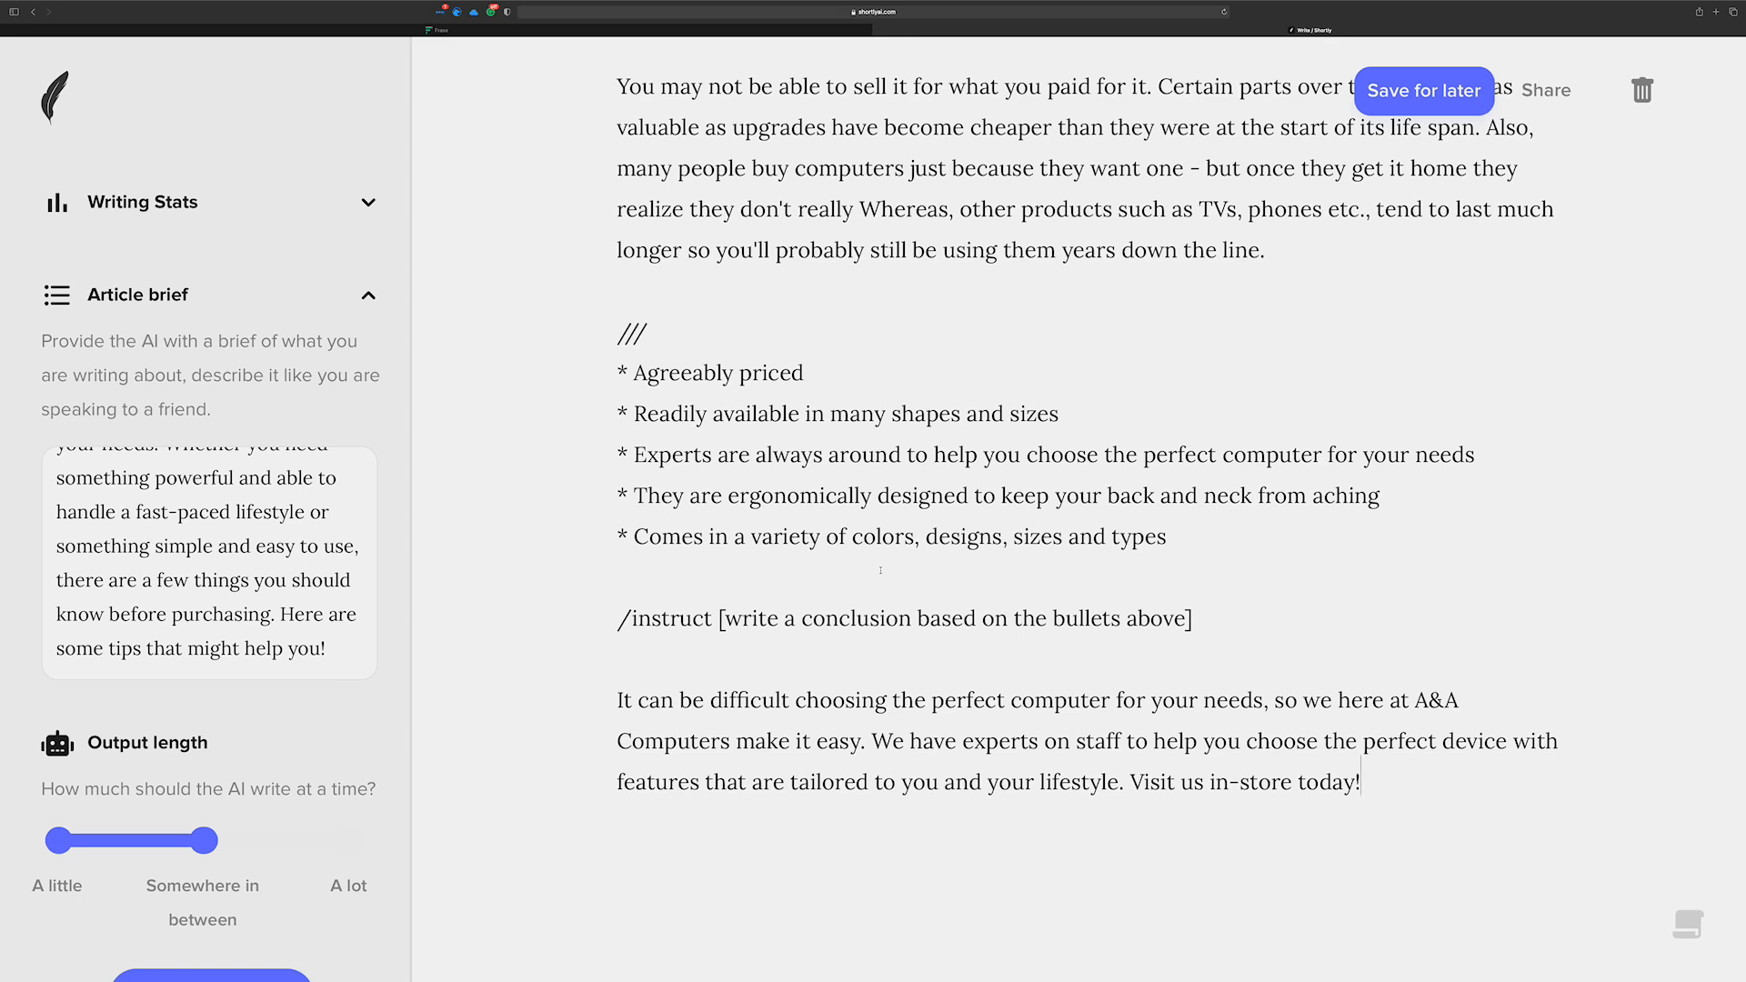
Delete the /instruct line between the bullets and the generated conclusion paragraph
scroll(826, 601, "up", 1)
scroll(826, 601, "up", 1)
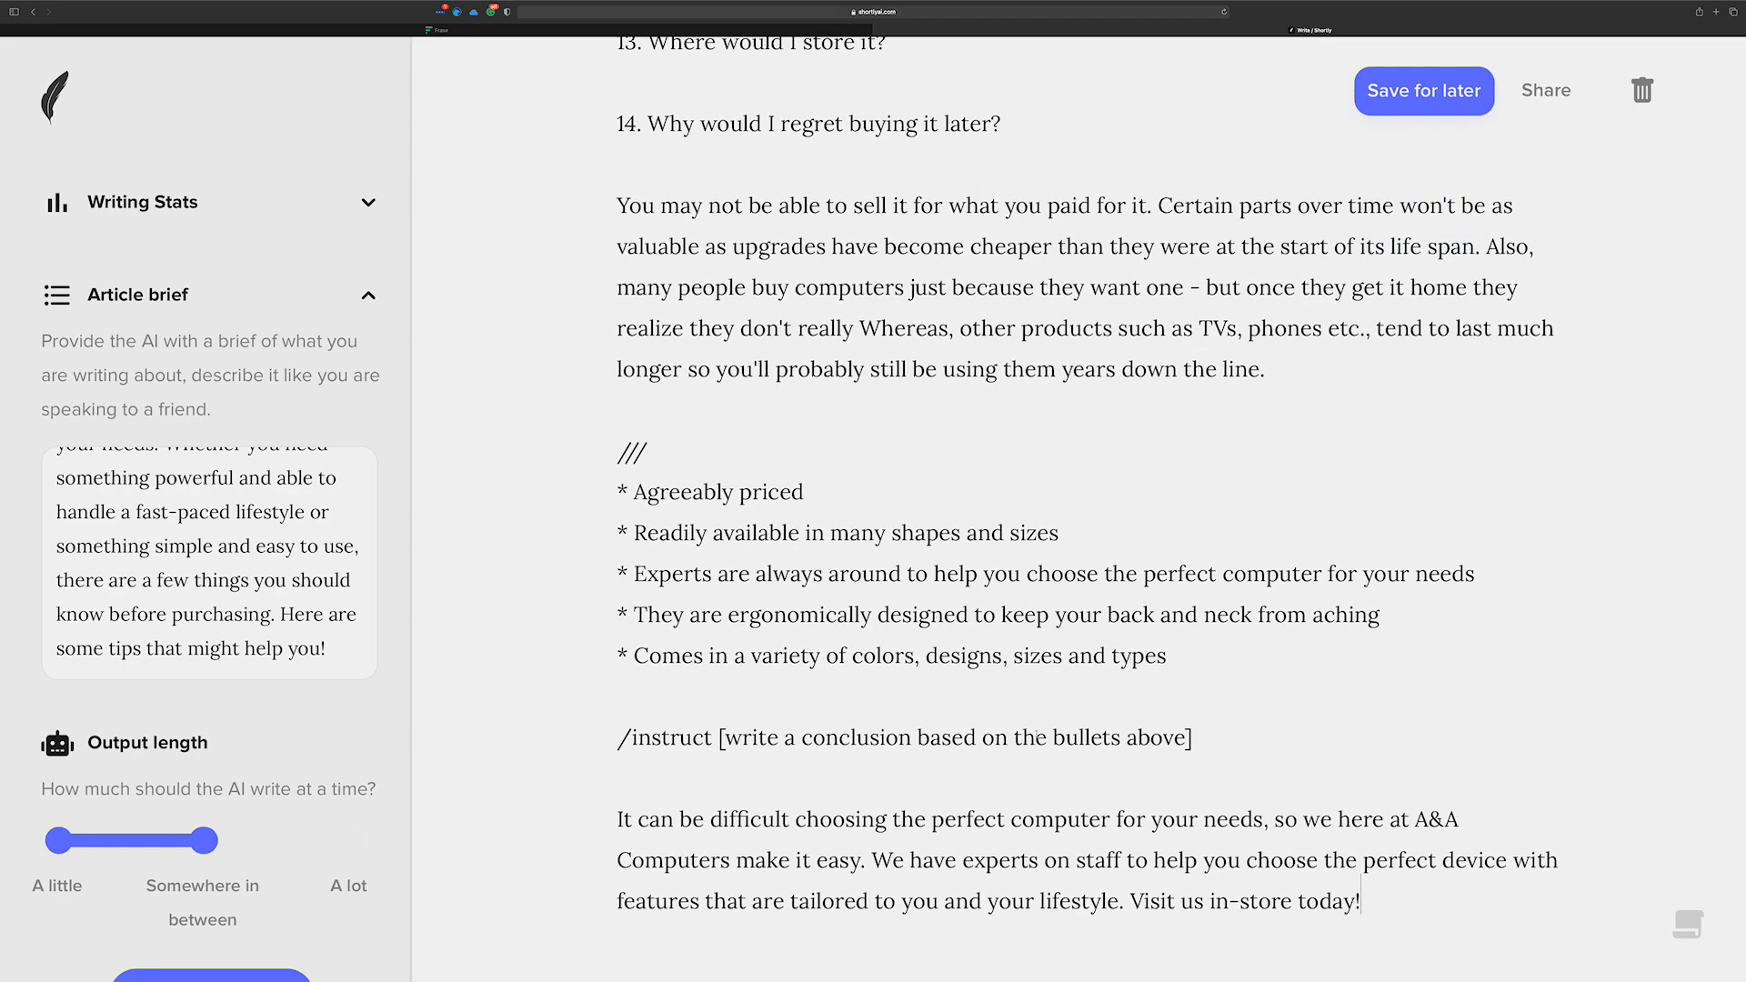
left_click_drag(1192, 738, 618, 738)
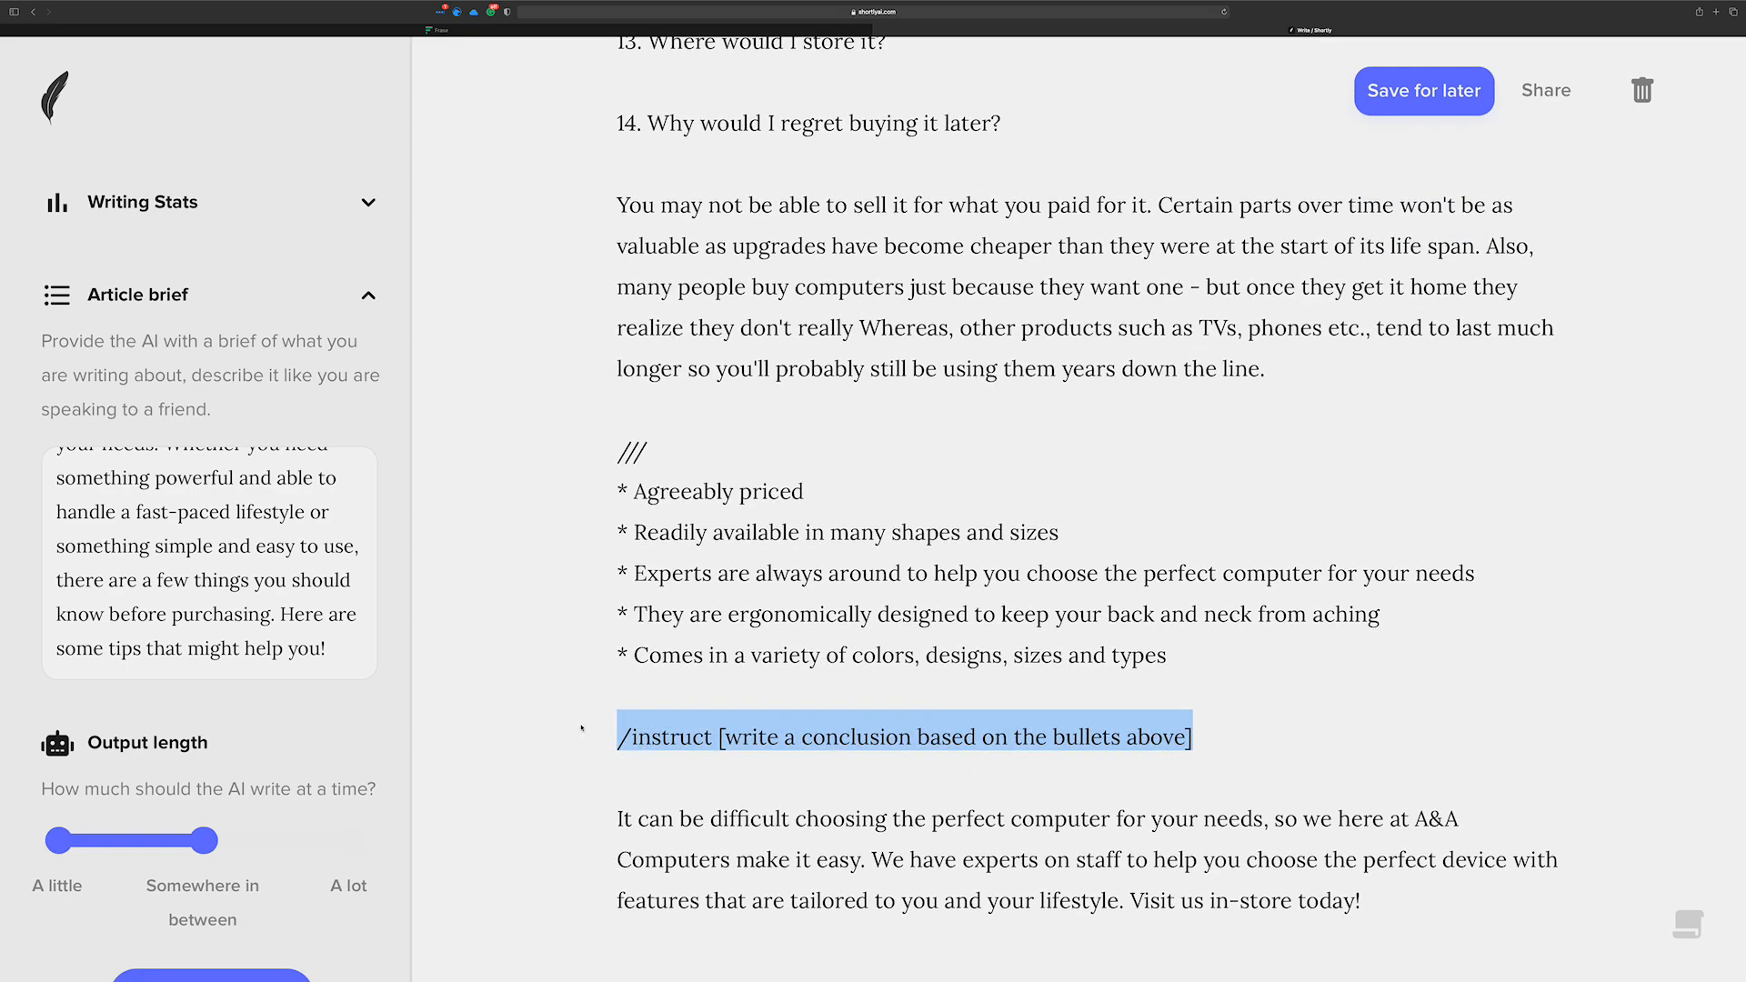
key("BackSpace")
key("BackSpace")
Review the complete article from the introduction down to the generated bullets and concluding paragraph
scroll(640, 711, "up", 8)
scroll(640, 711, "up", 15)
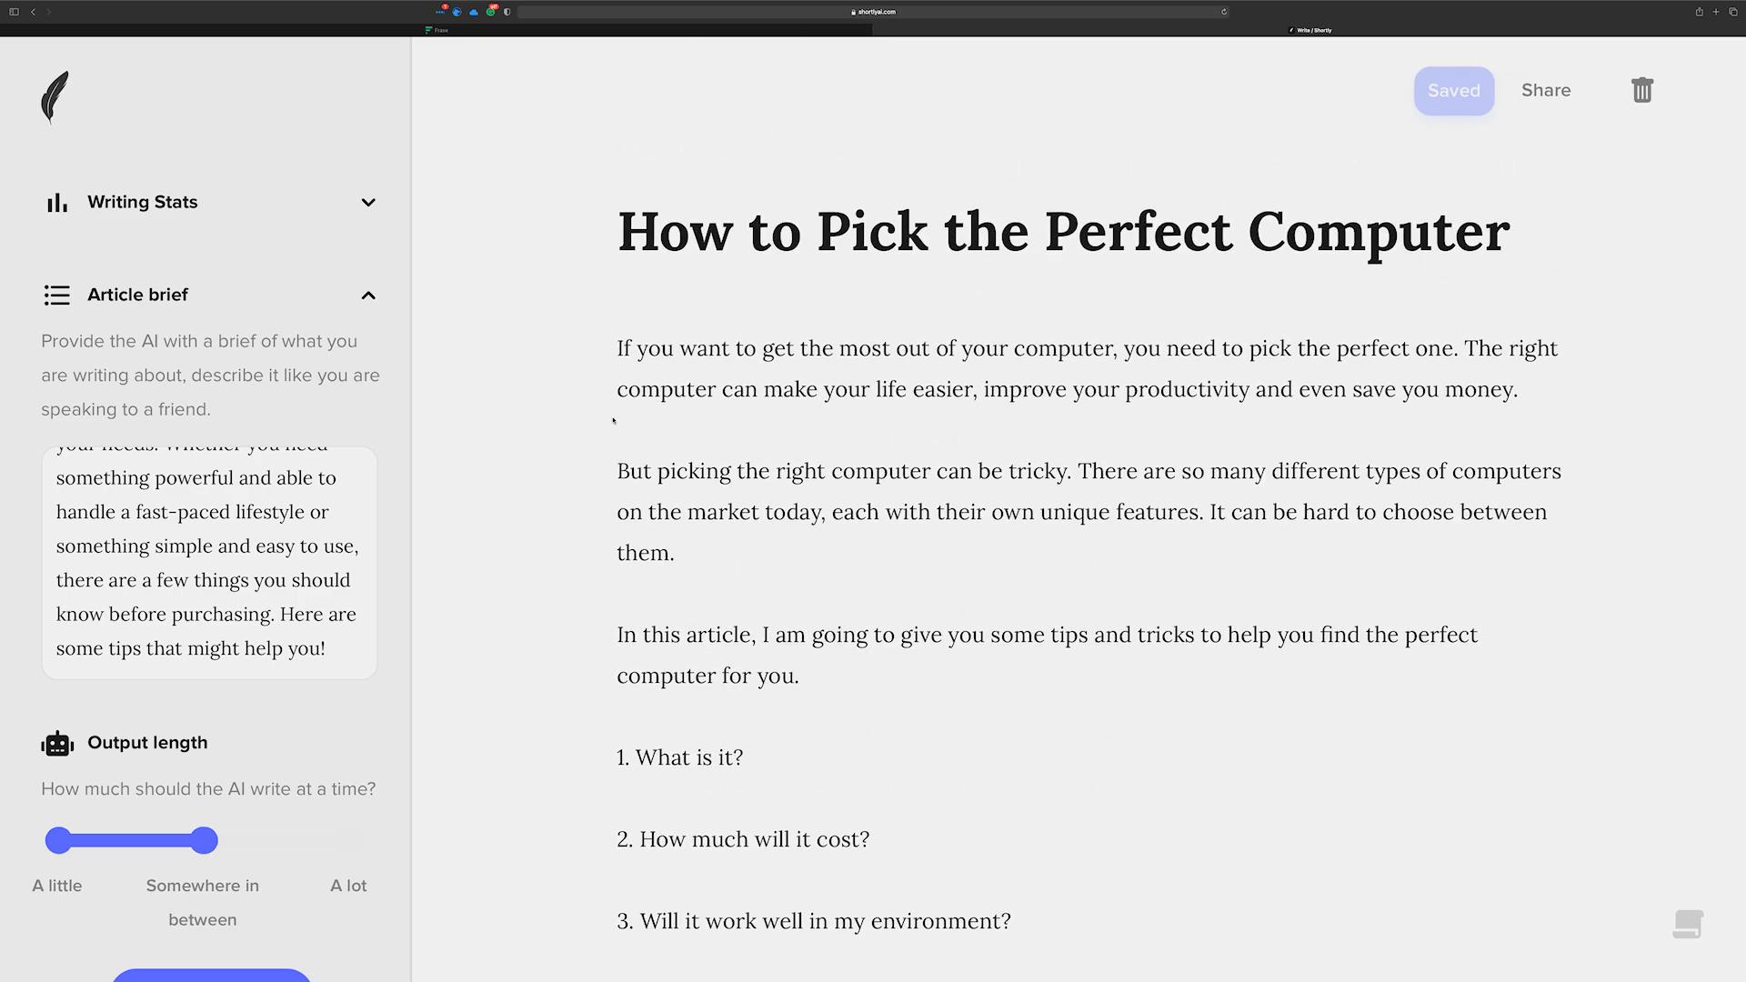
scroll(613, 420, "down", 20)
scroll(613, 420, "down", 3)
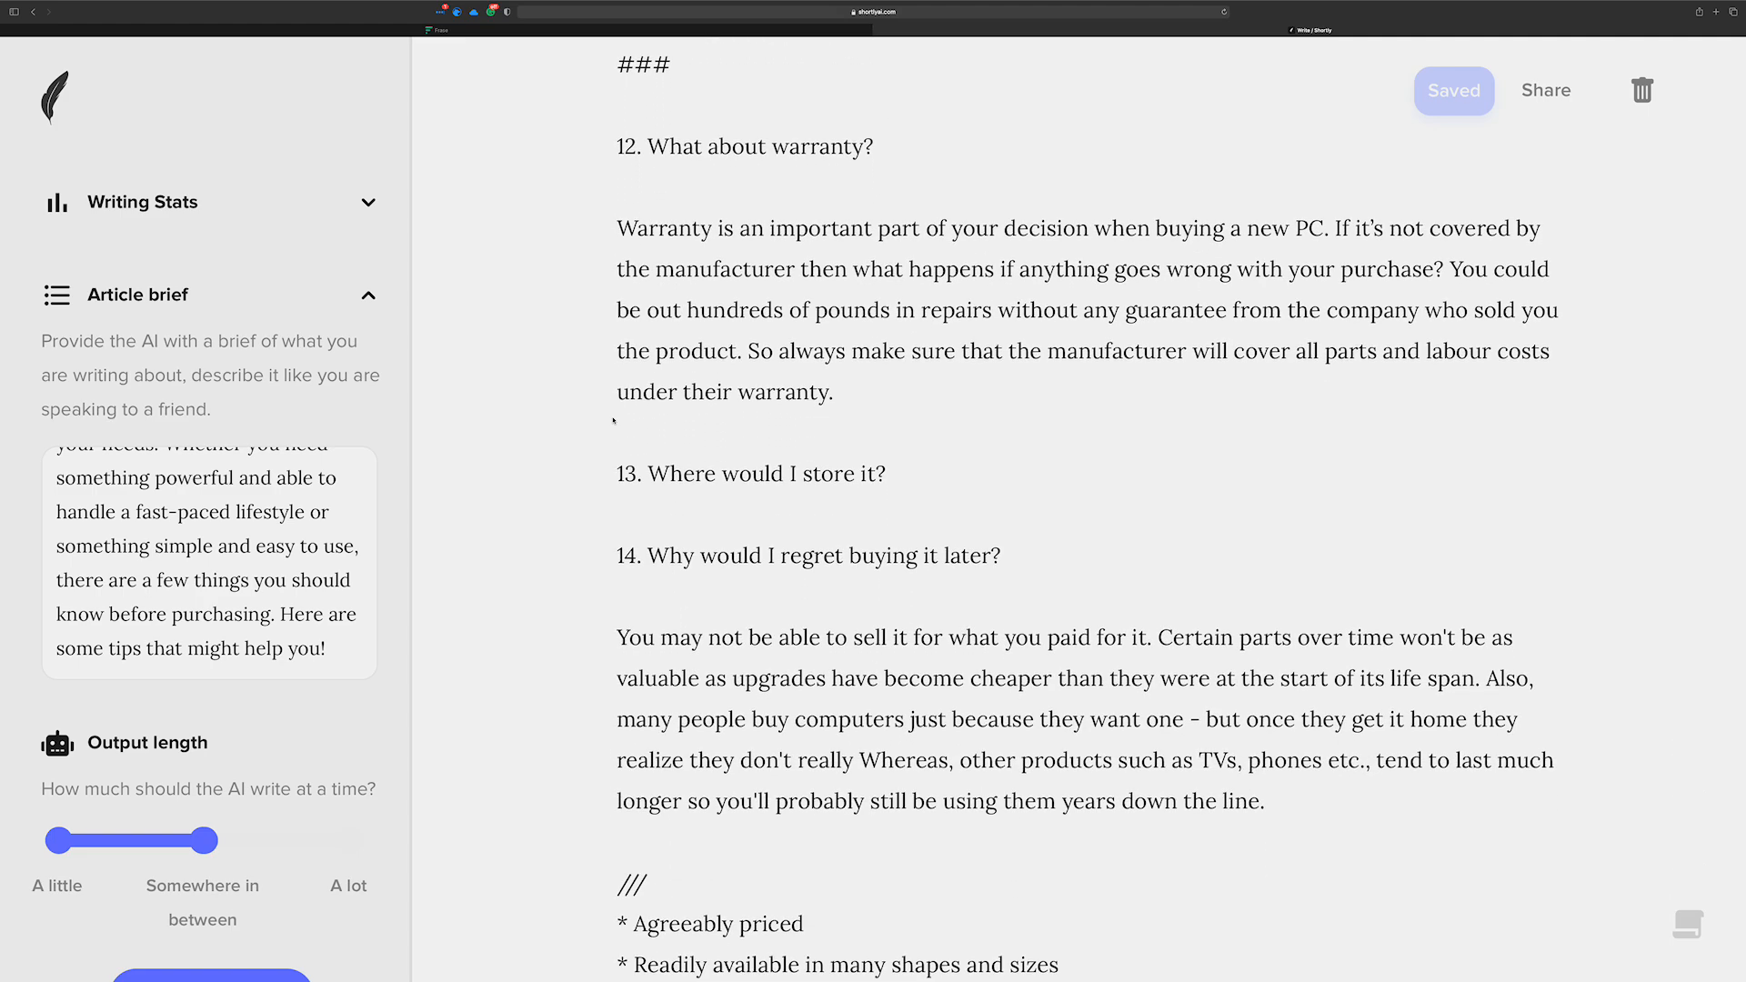
scroll(613, 420, "down", 10)
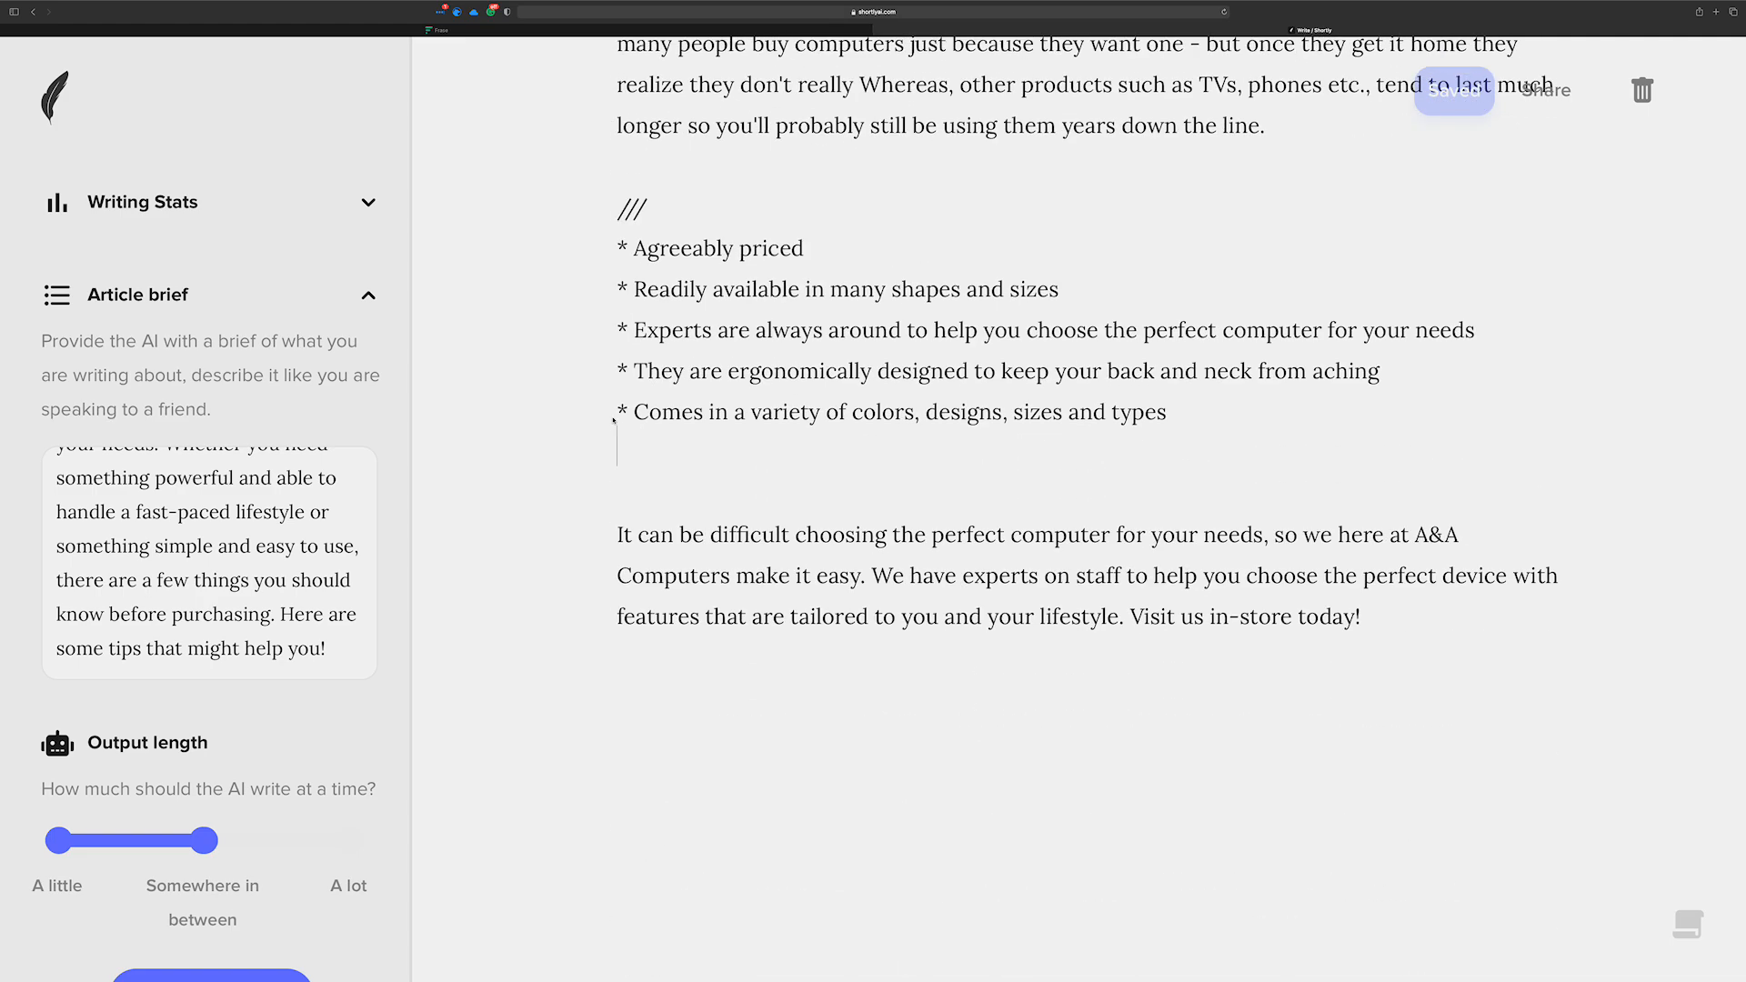
Delete the generated bullets and the concluding paragraph from the end of the article, including the /// line
left_click_drag(1362, 618, 594, 214)
key("BackSpace")
type("//")
key("BackSpace")
key("BackSpace")
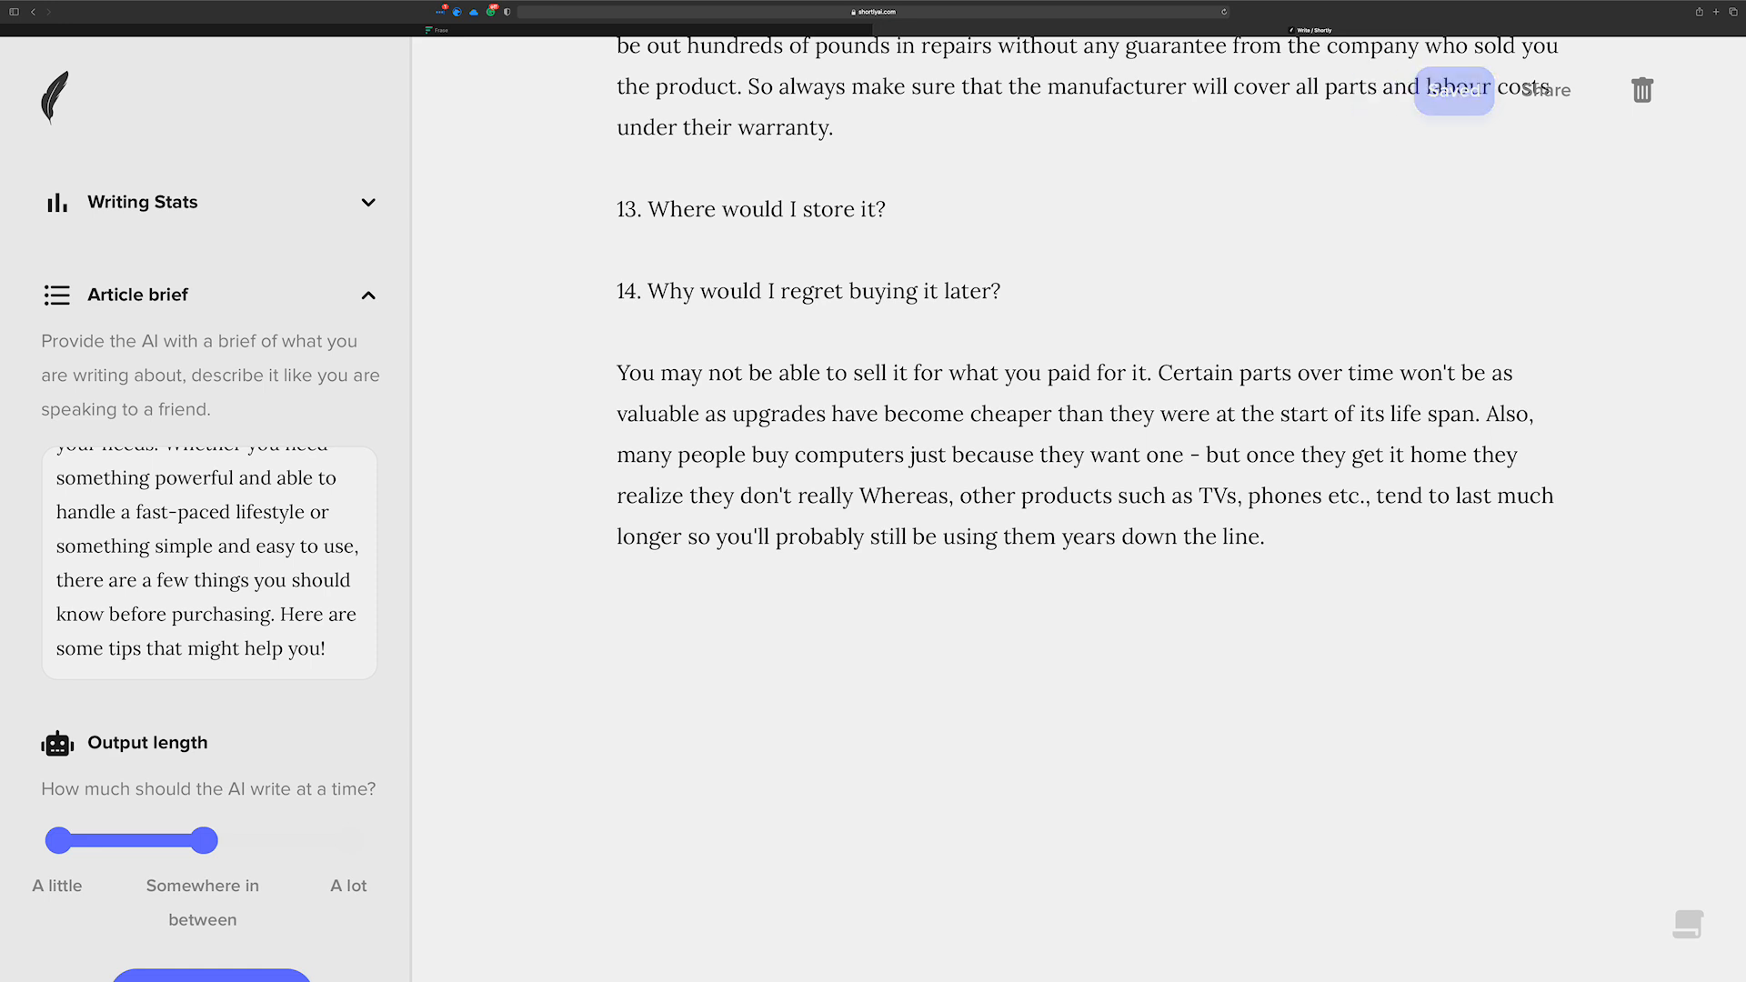
Add the instruct command "write a summary of the above in a nutshell" at the end of the article and run it
type("write a summary")
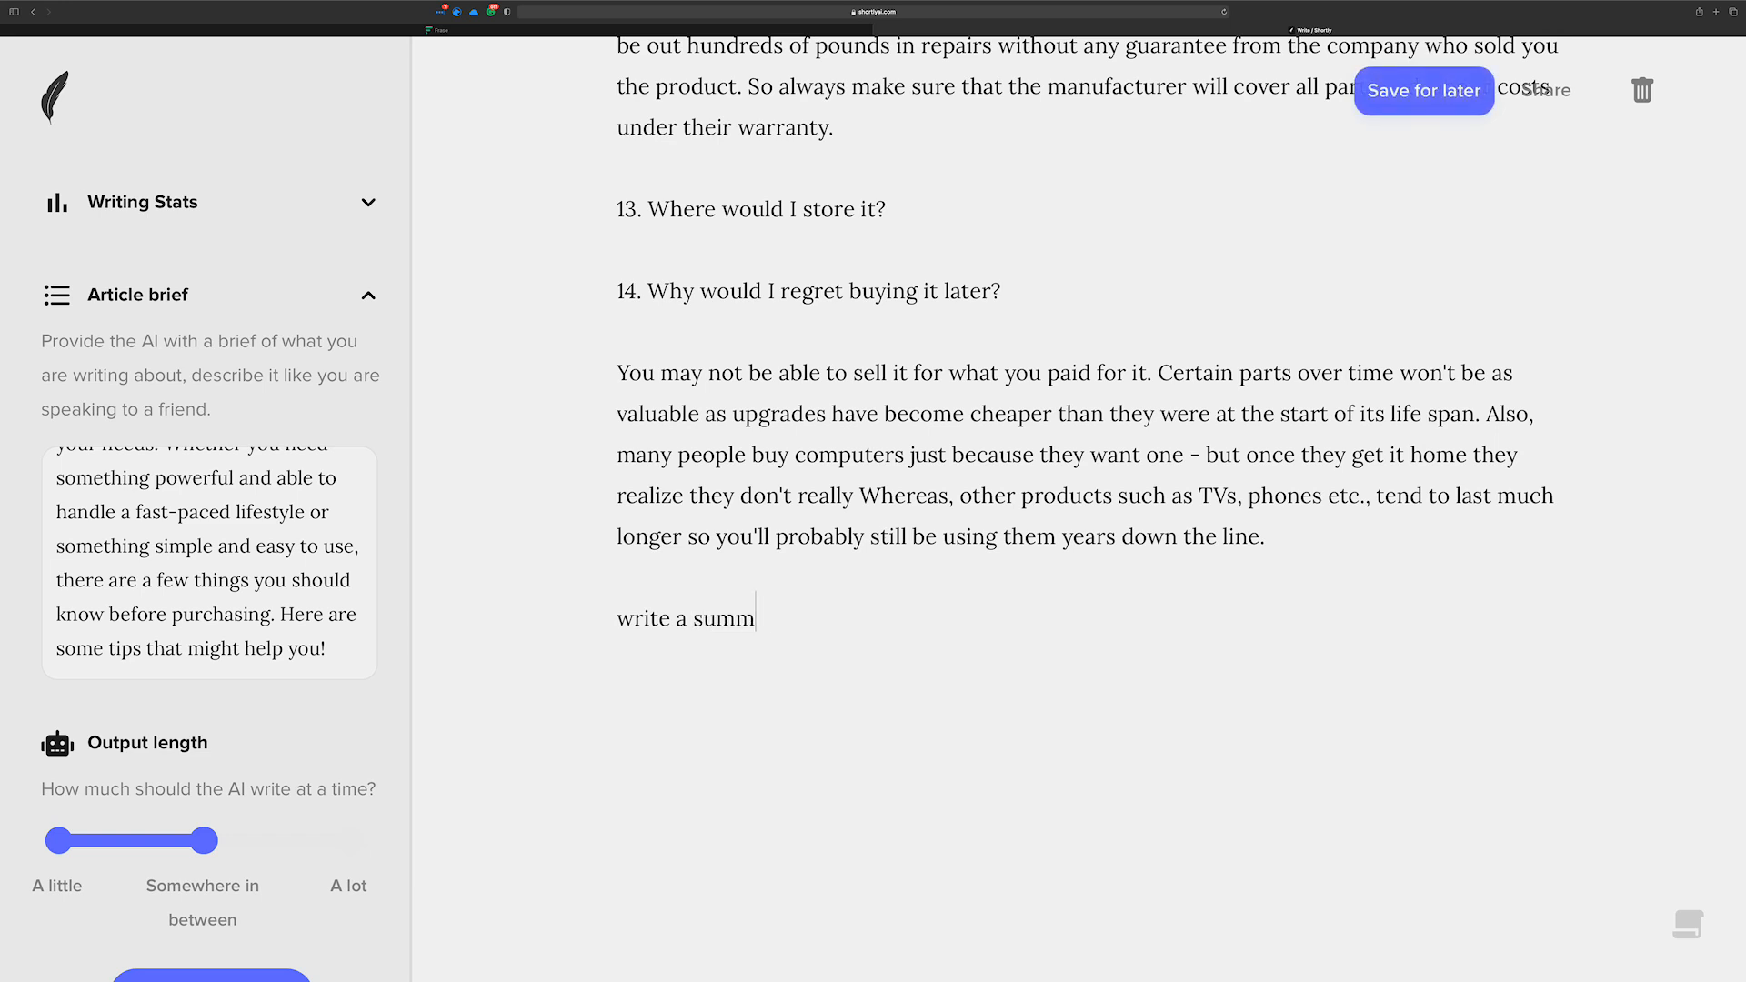
type(" of the above in a s")
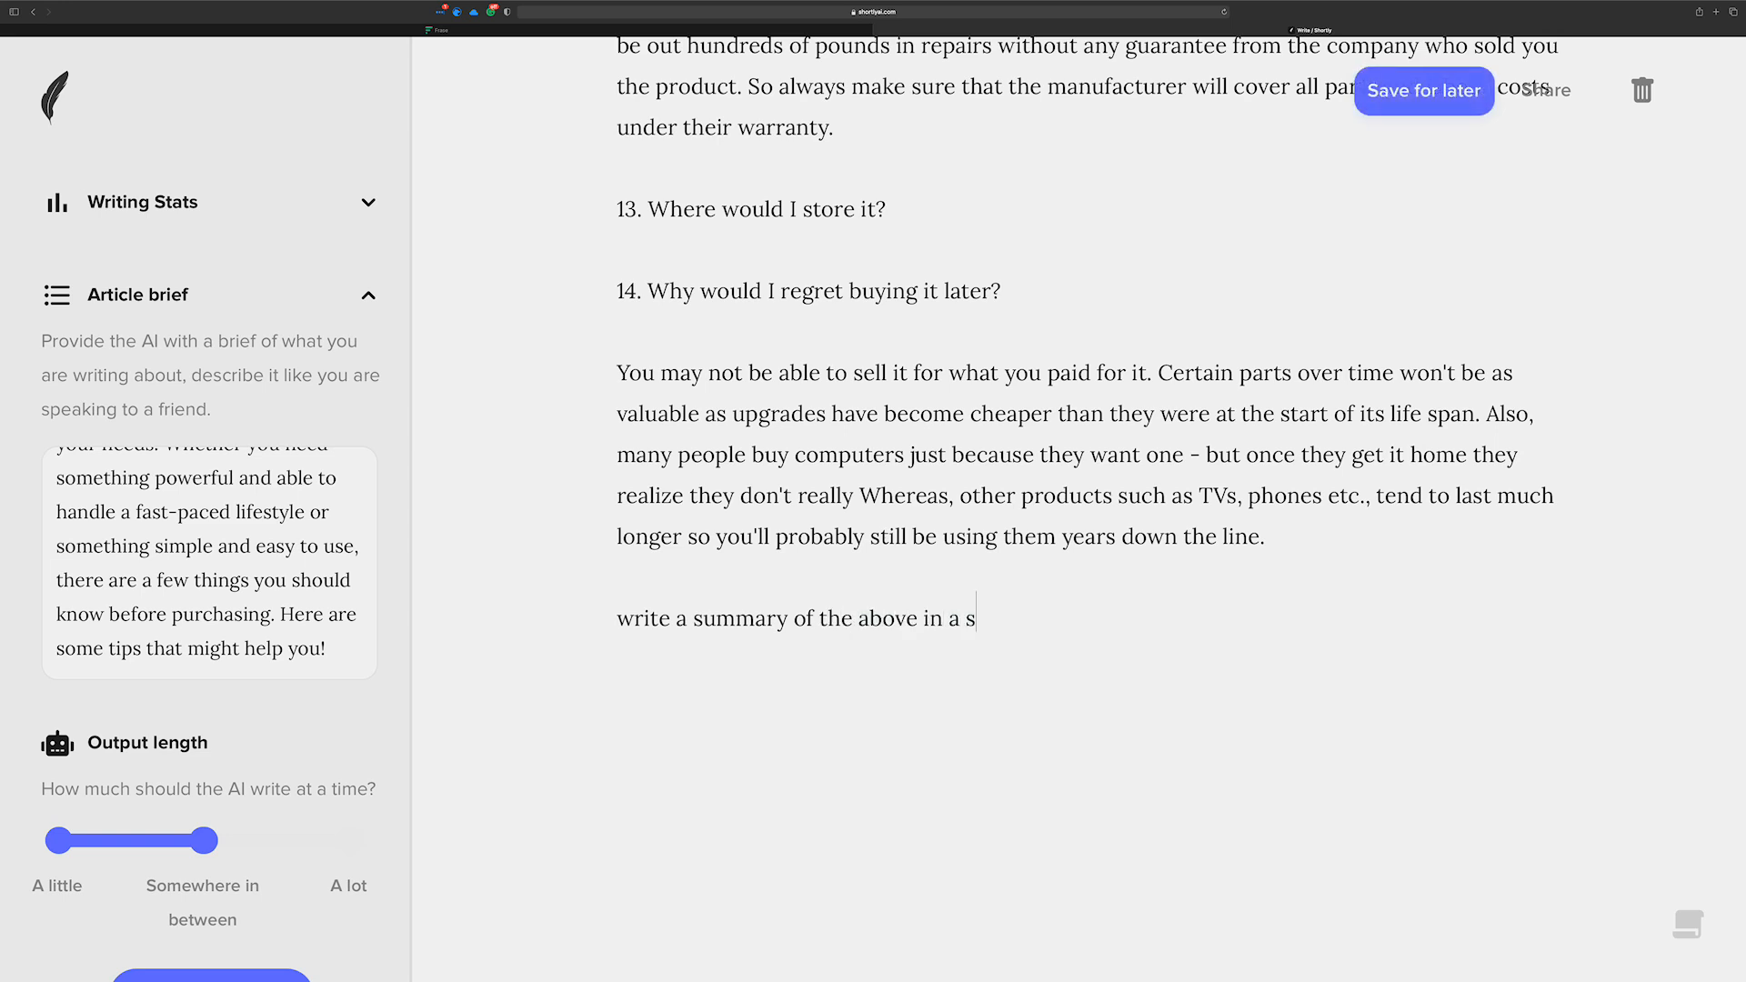
key("BackSpace")
type("nutsheell")
key("BackSpace")
key("BackSpace")
key("BackSpace")
type("ll")
key("super+shift+Left")
key("super+Return")
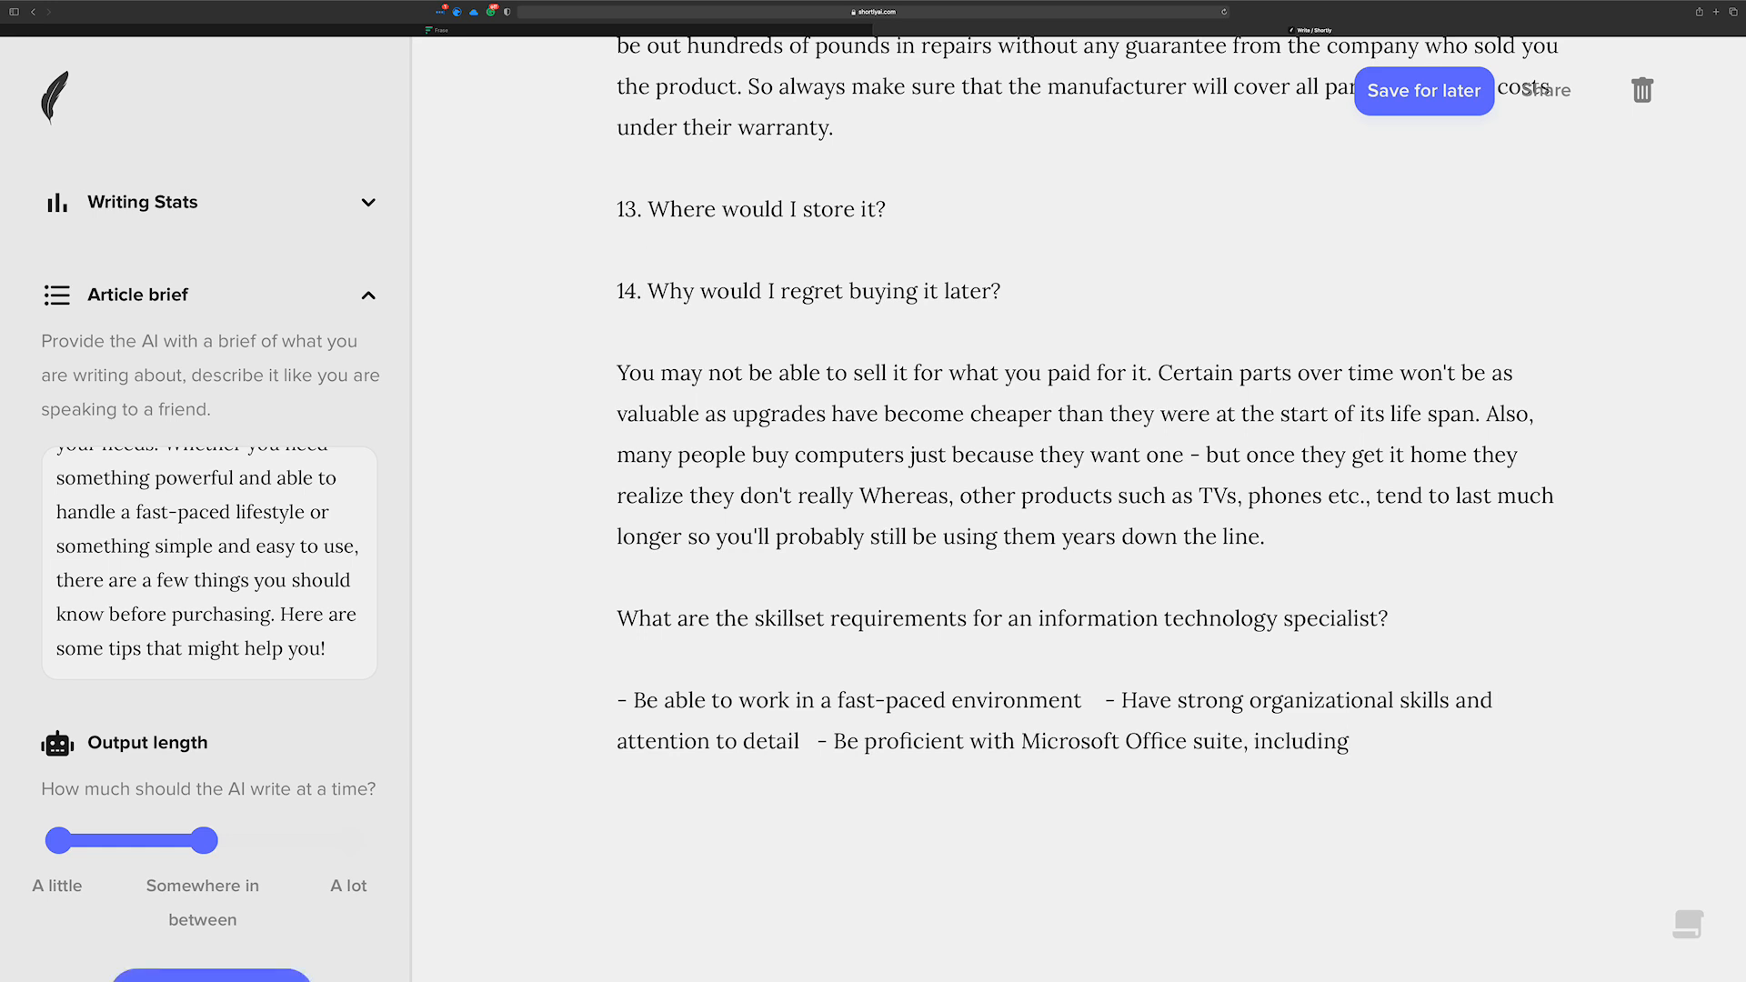
Undo the generated text and shorten the instruct command to "write a summary of the above"
key("super+z")
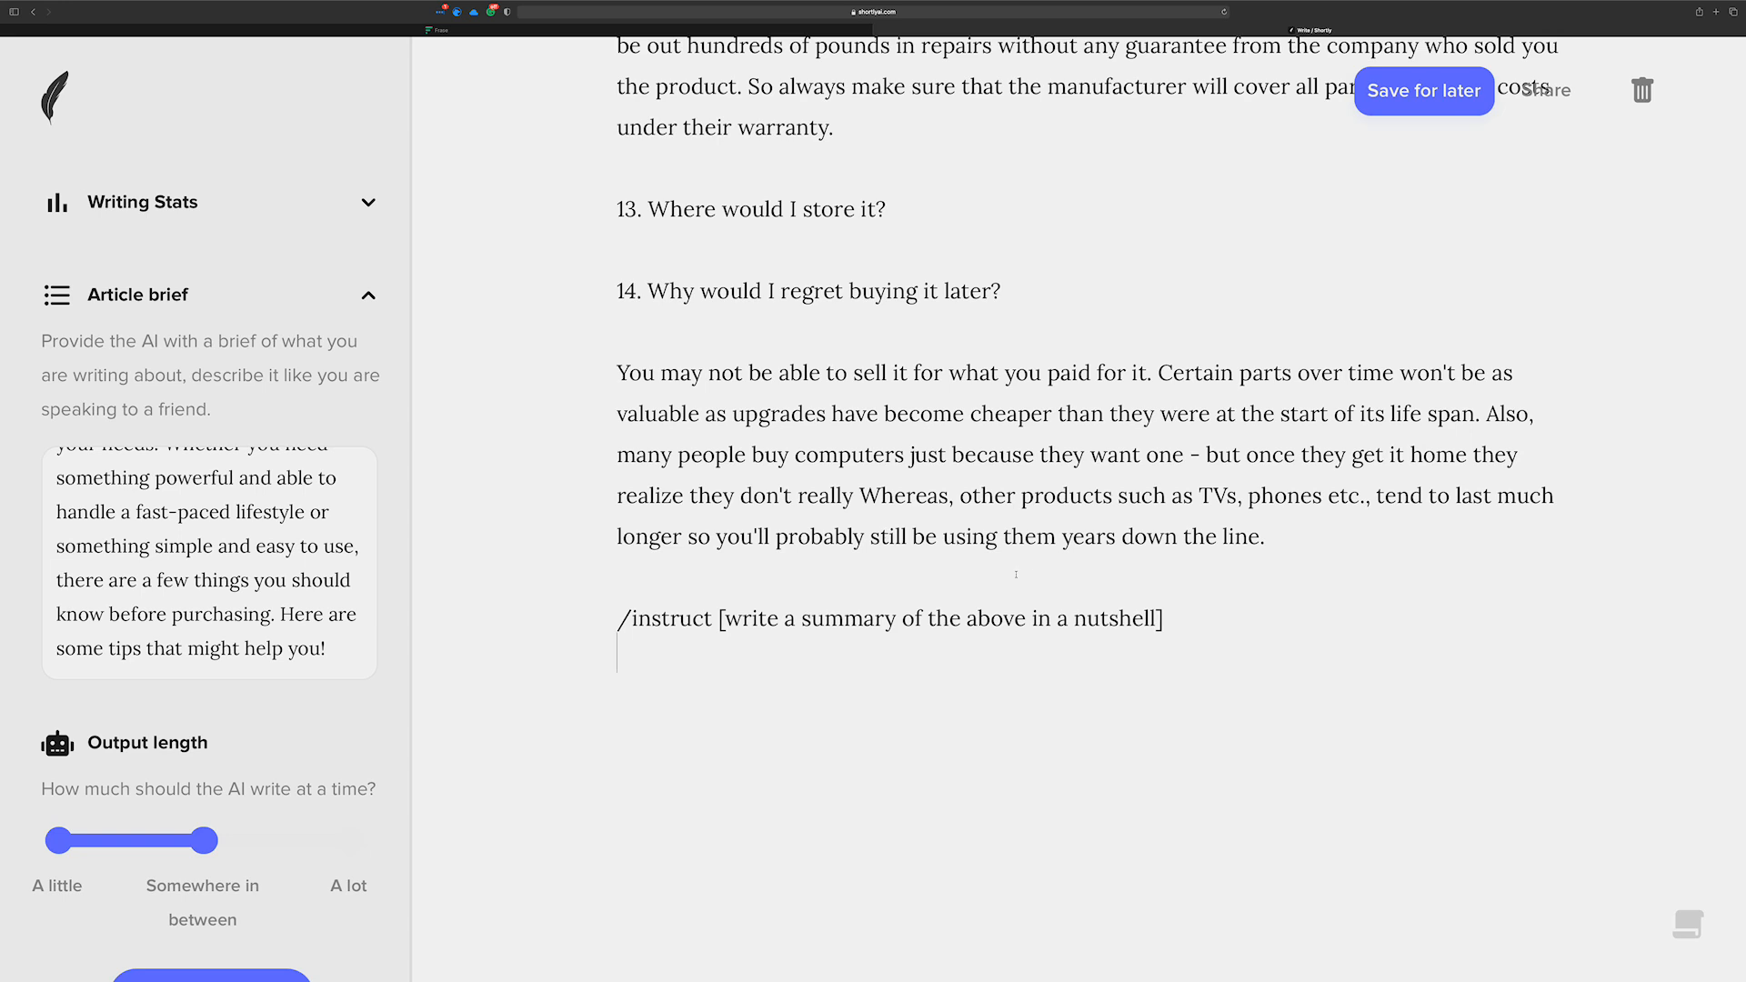
left_click_drag(922, 616, 912, 615)
double_click(1112, 619)
key("BackSpace")
key("BackSpace")
key("BackSpace")
key("BackSpace")
key("BackSpace")
key("BackSpace")
key("BackSpace")
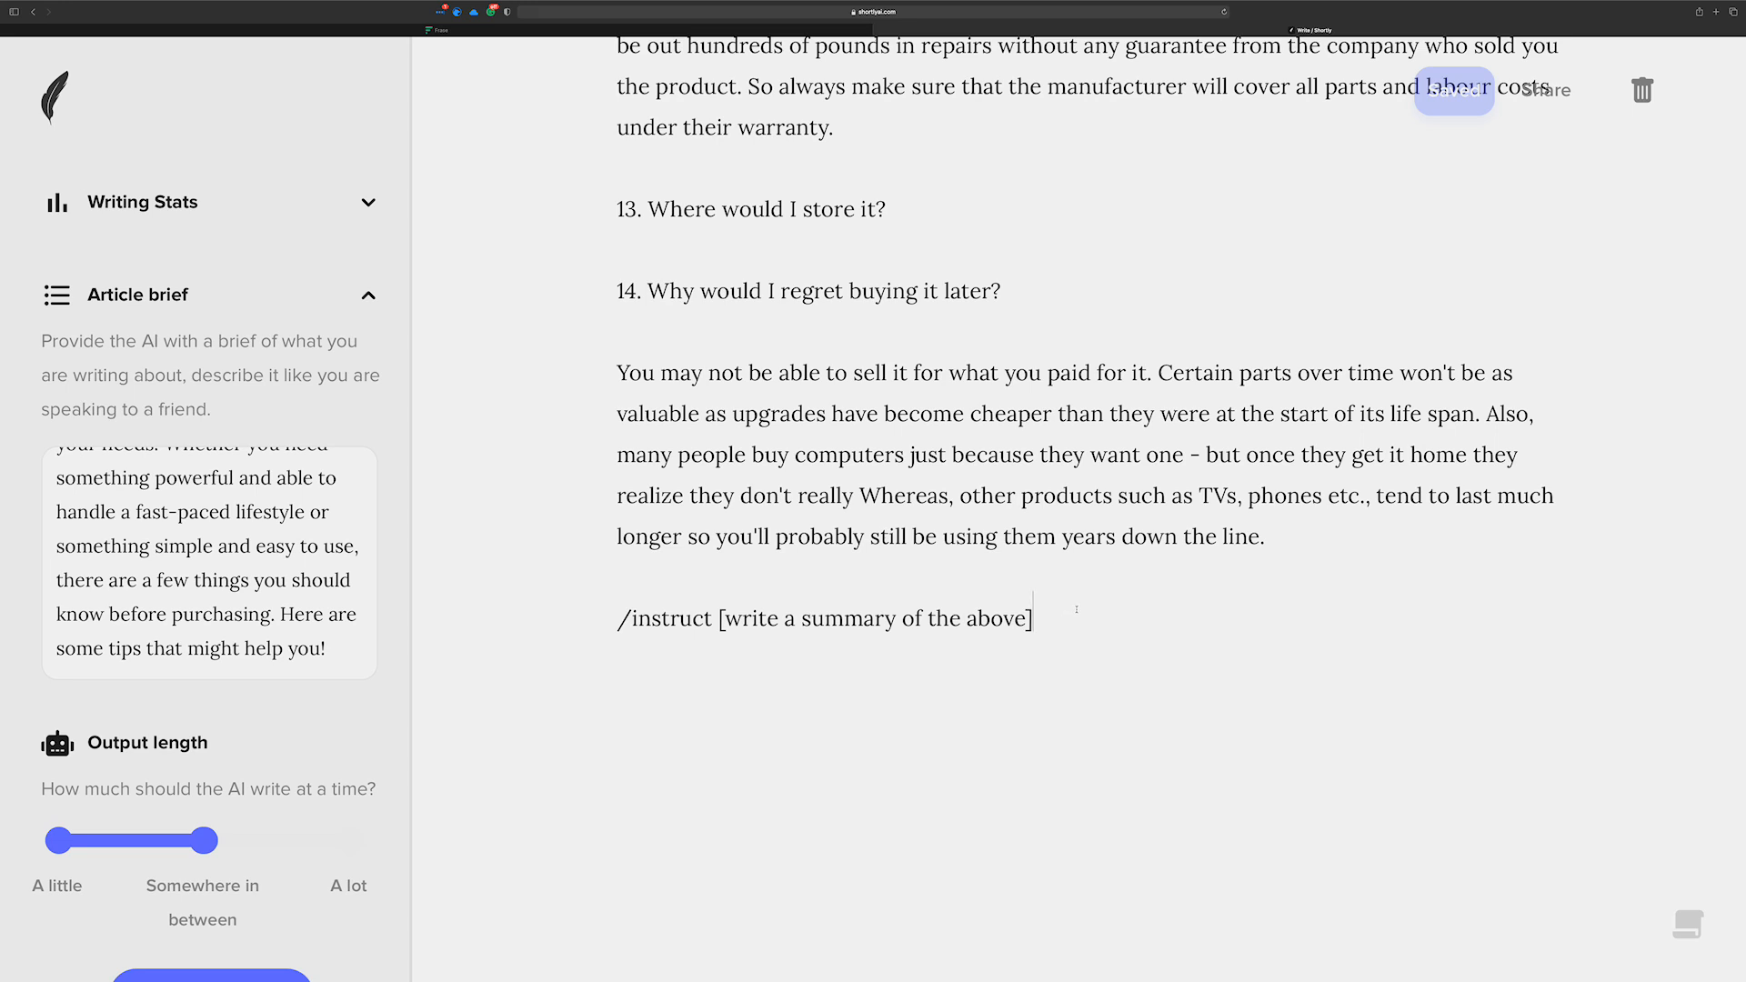
Switch to Frase, close the Conclusion Bullets tool, and review the article from its introduction through the numbered questions
left_click(420, 30)
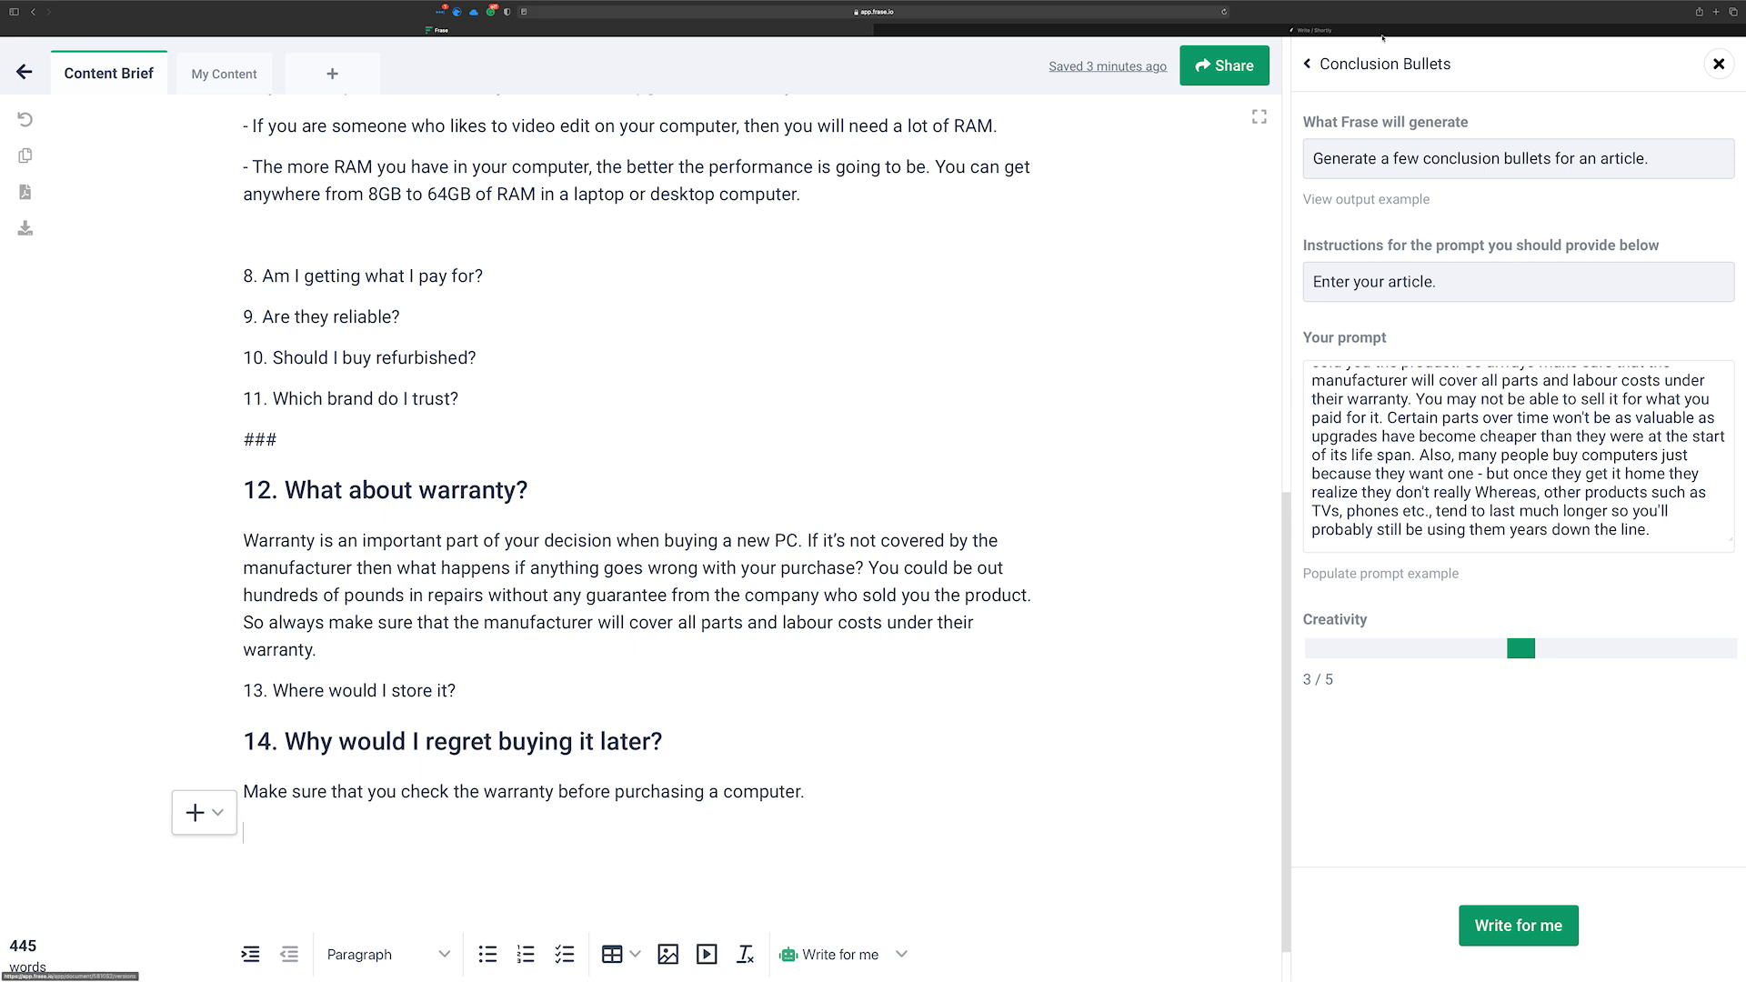
left_click(1719, 63)
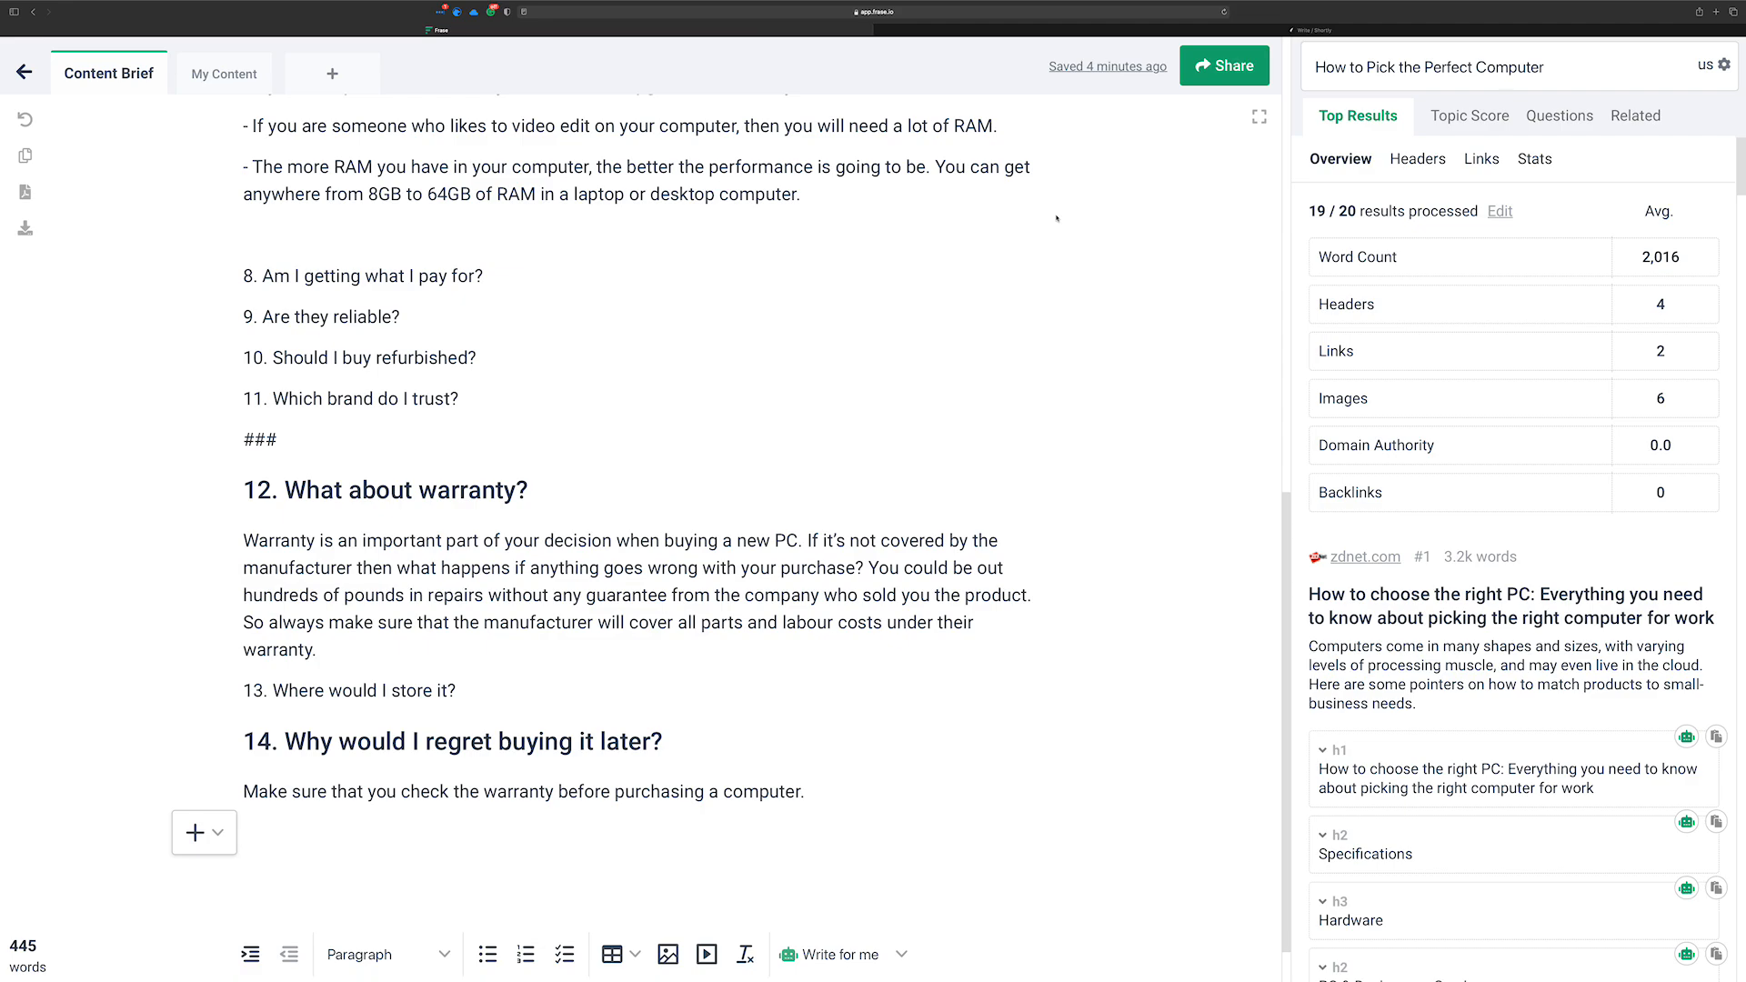
scroll(670, 383, "up", 15)
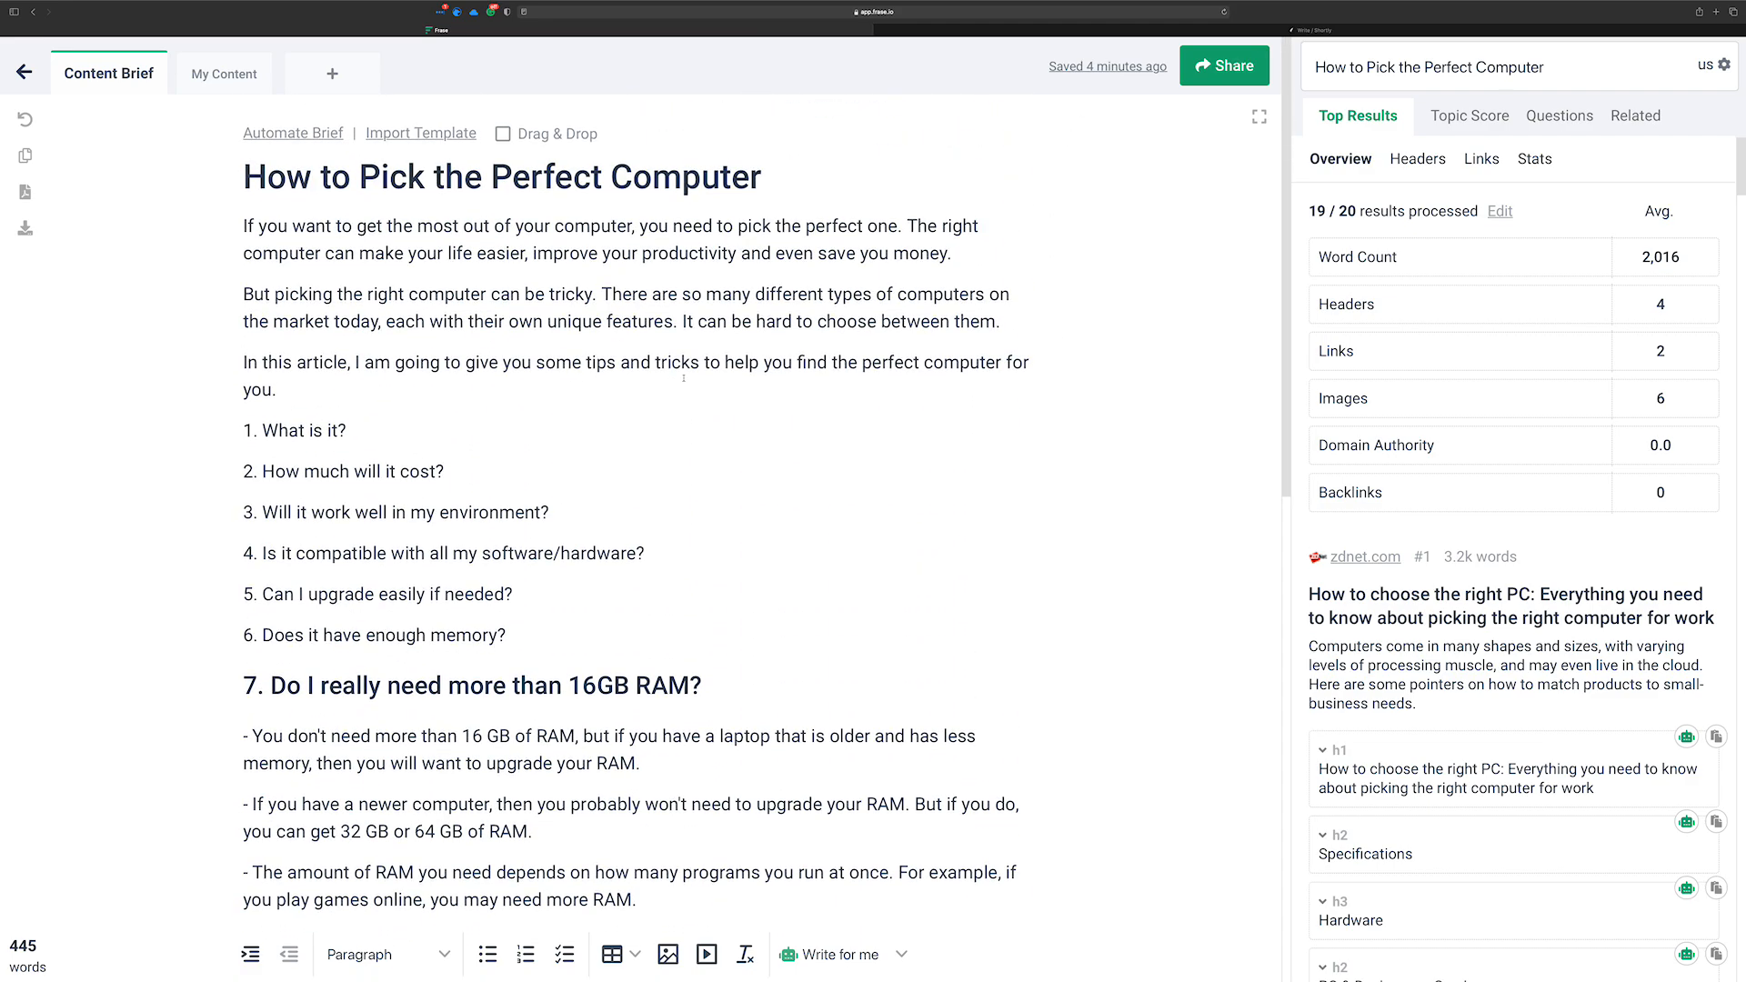
scroll(670, 383, "down", 8)
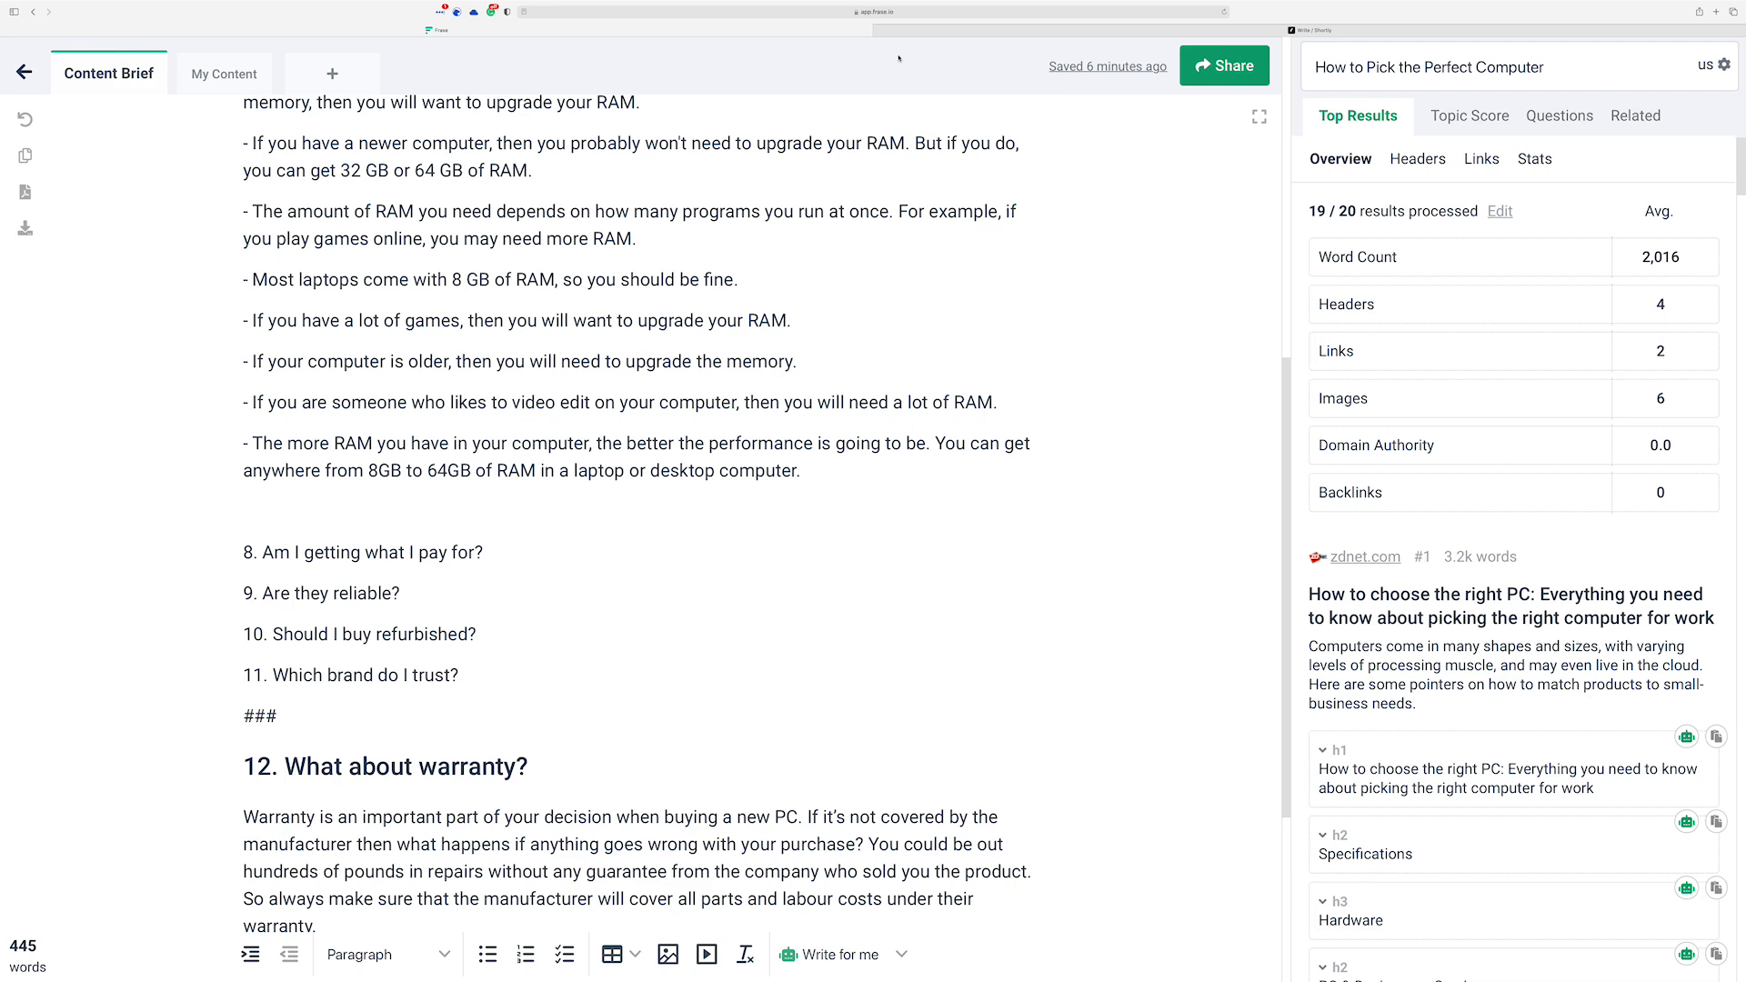
Show the Topic Score for the article and look through its long-tail keyword suggestions
left_click(1474, 118)
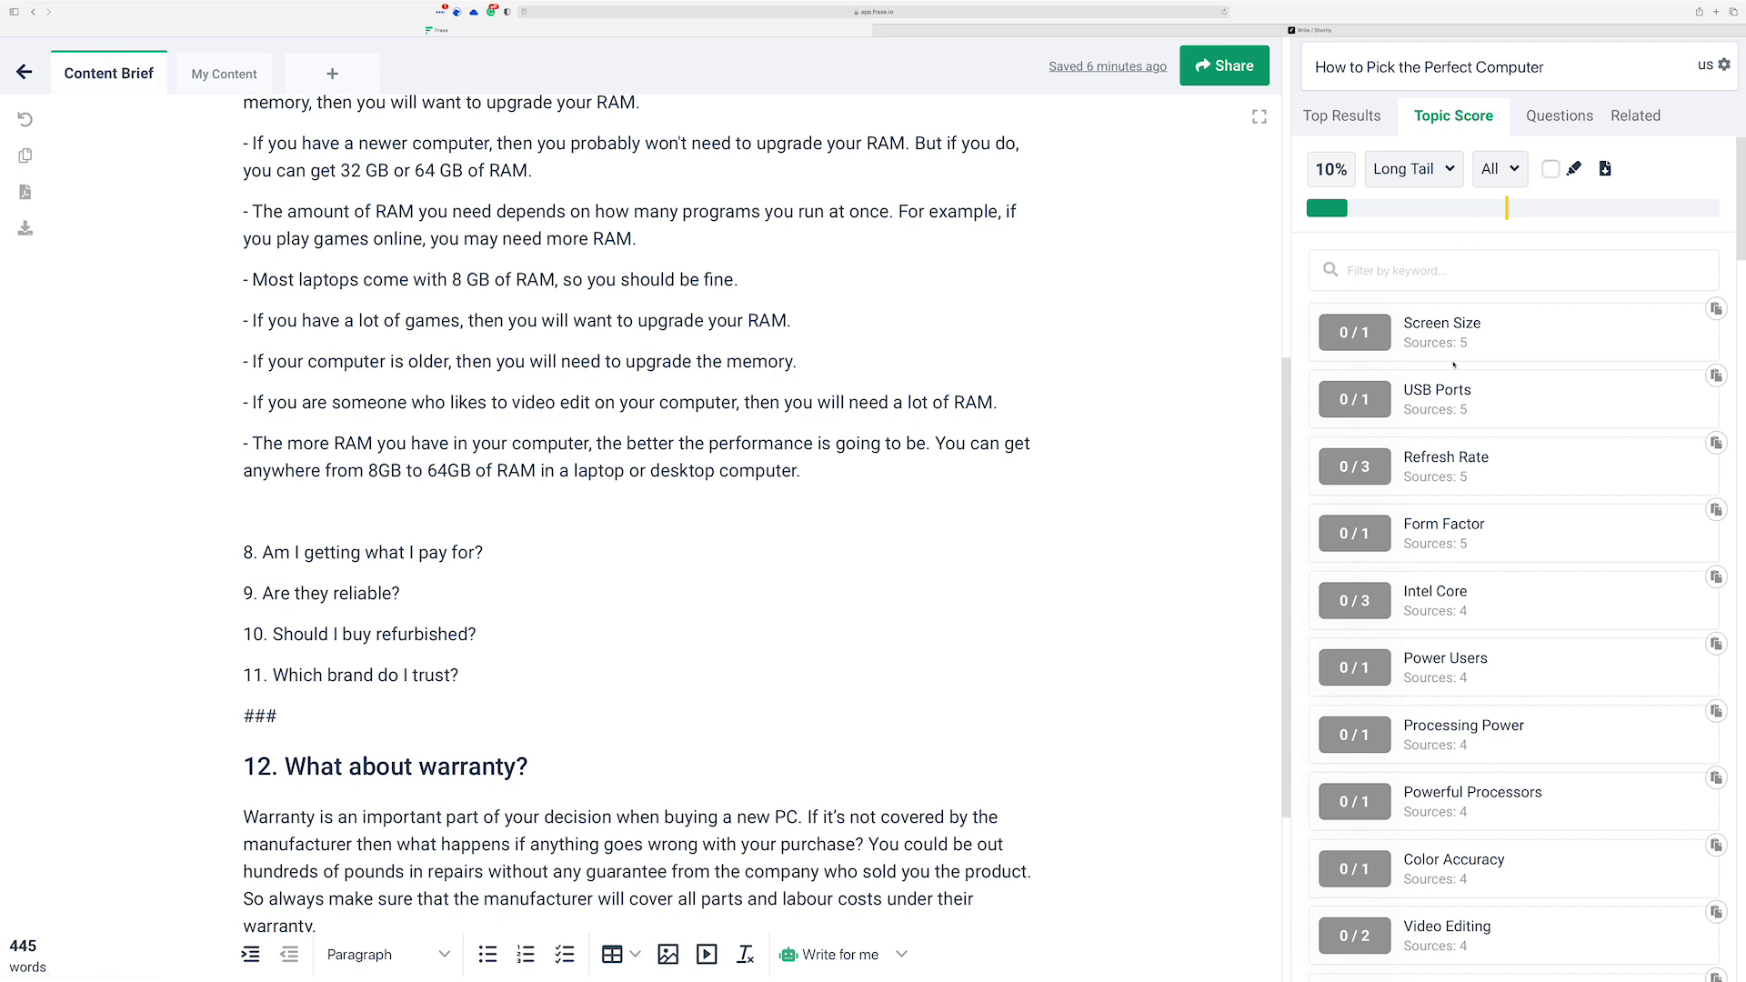
scroll(1455, 455, "down", 2)
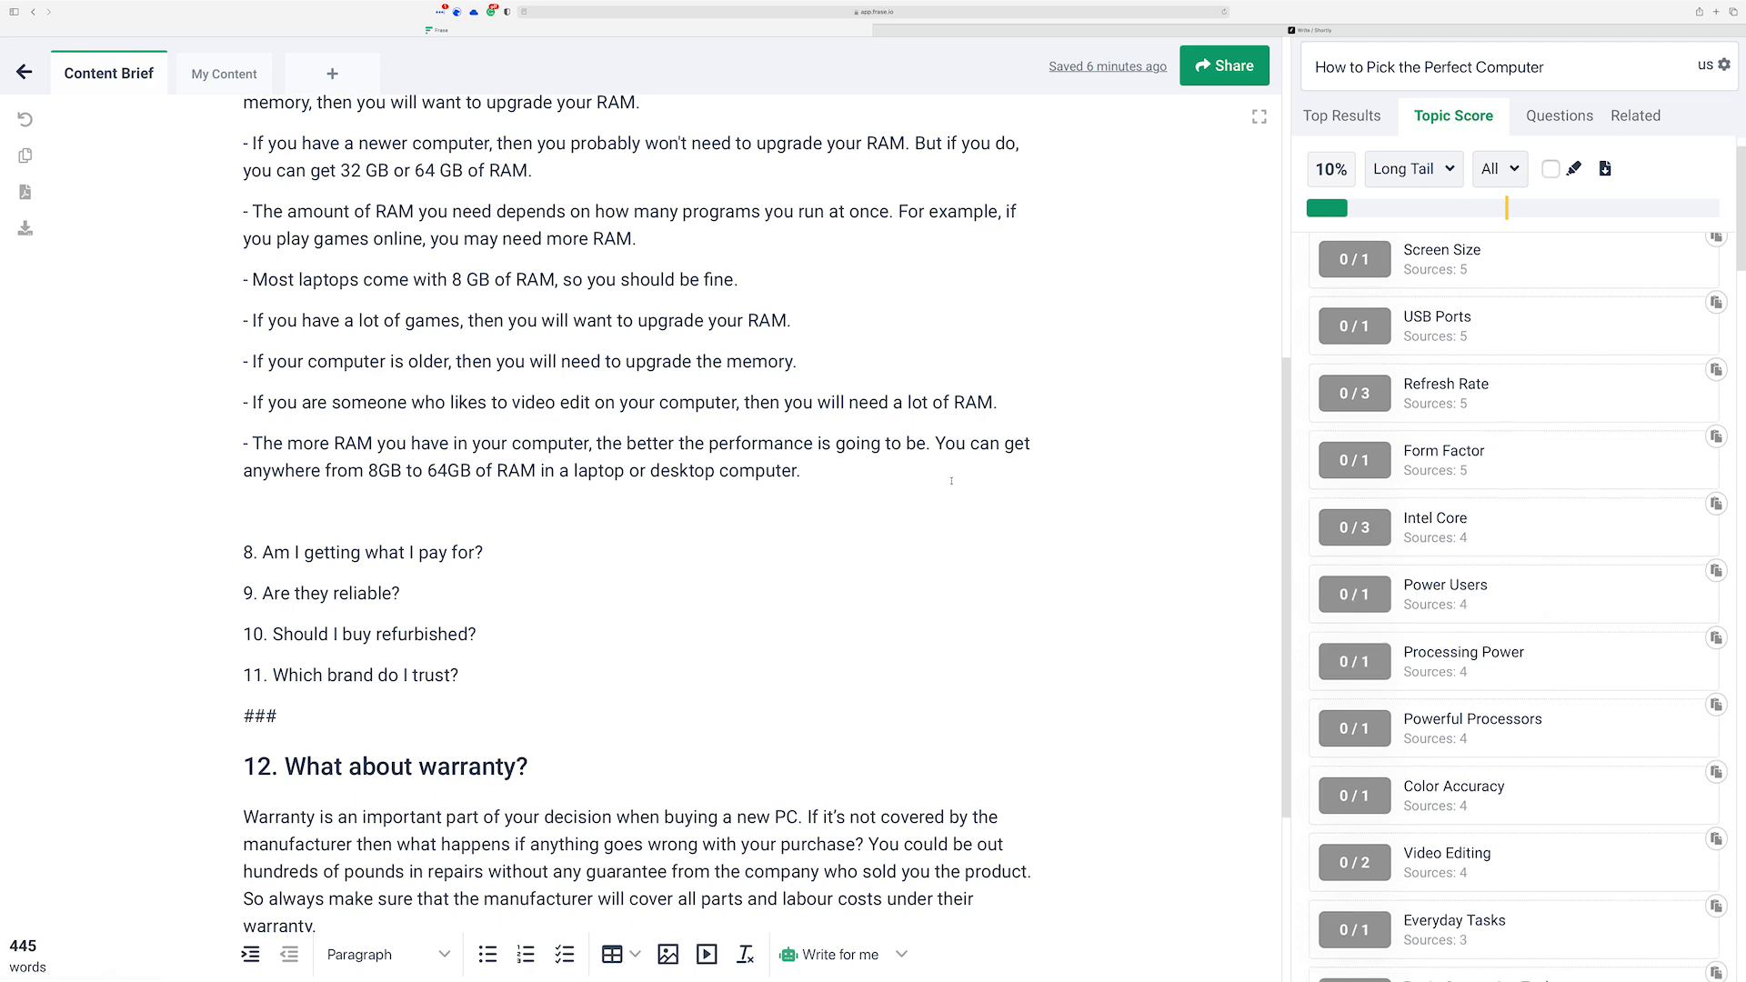
scroll(951, 481, "up", 1)
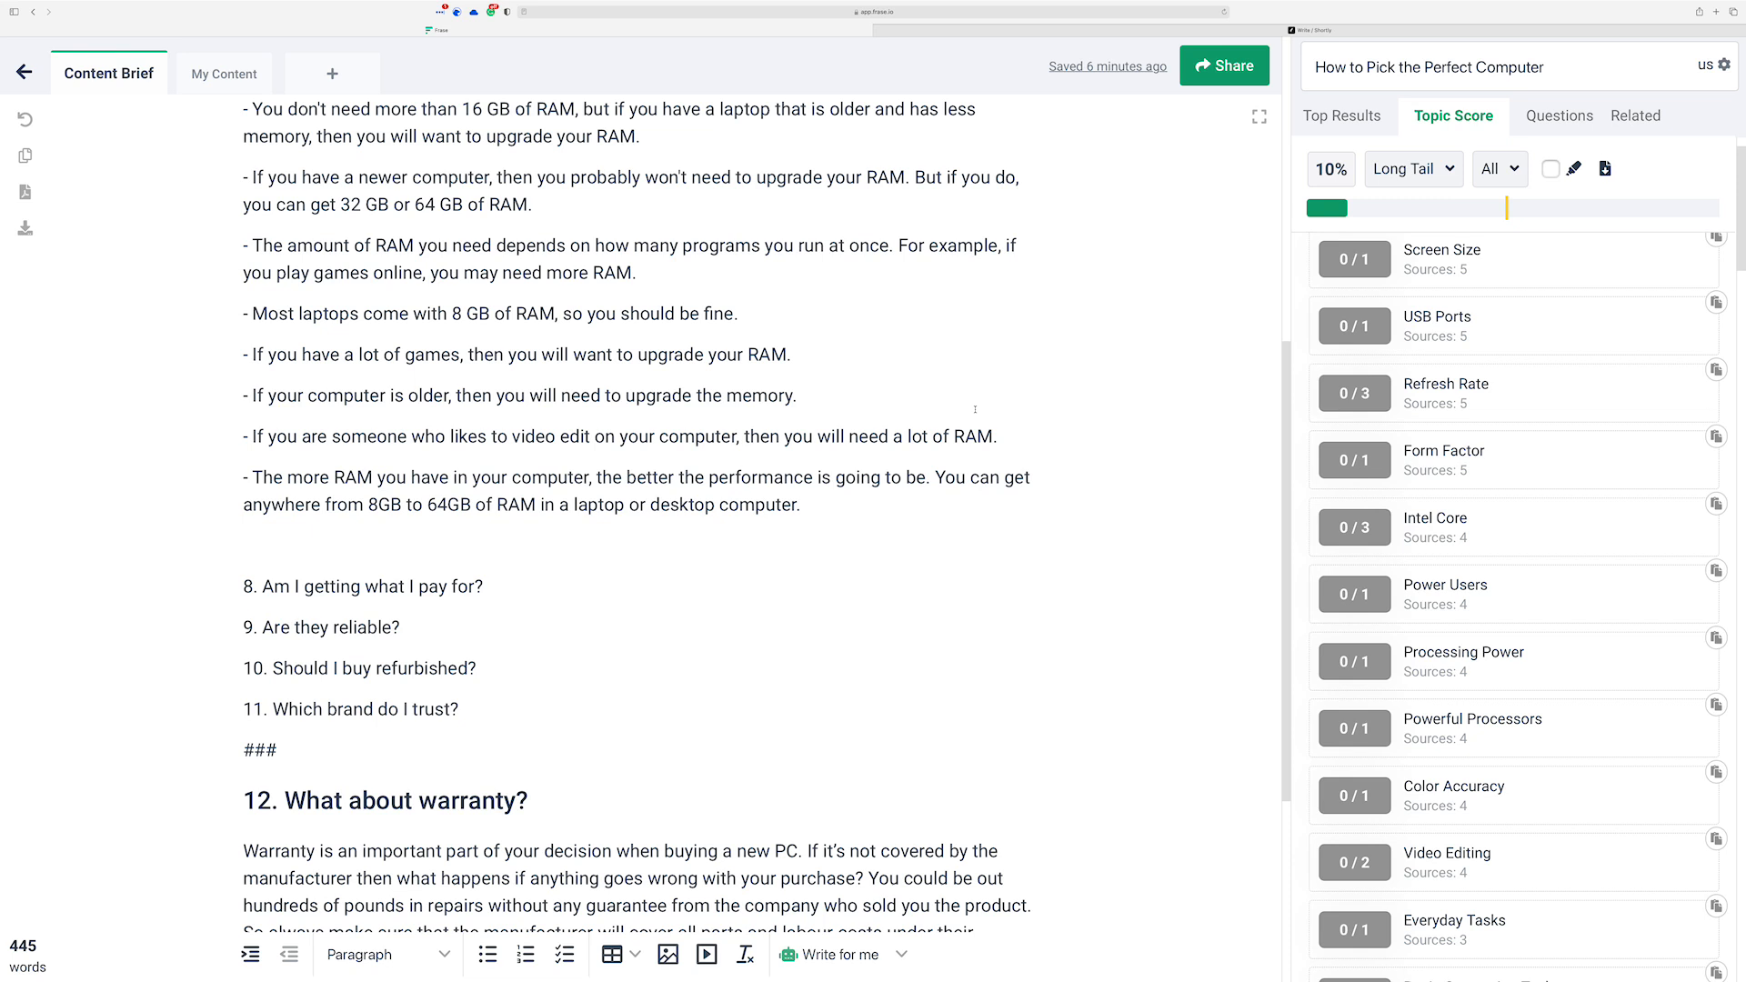
Below the ### line, add the discount note: "dojodiscount" (all lowercase) 25% off the first 3 months
left_click(386, 749)
key("Return")
key("Return")
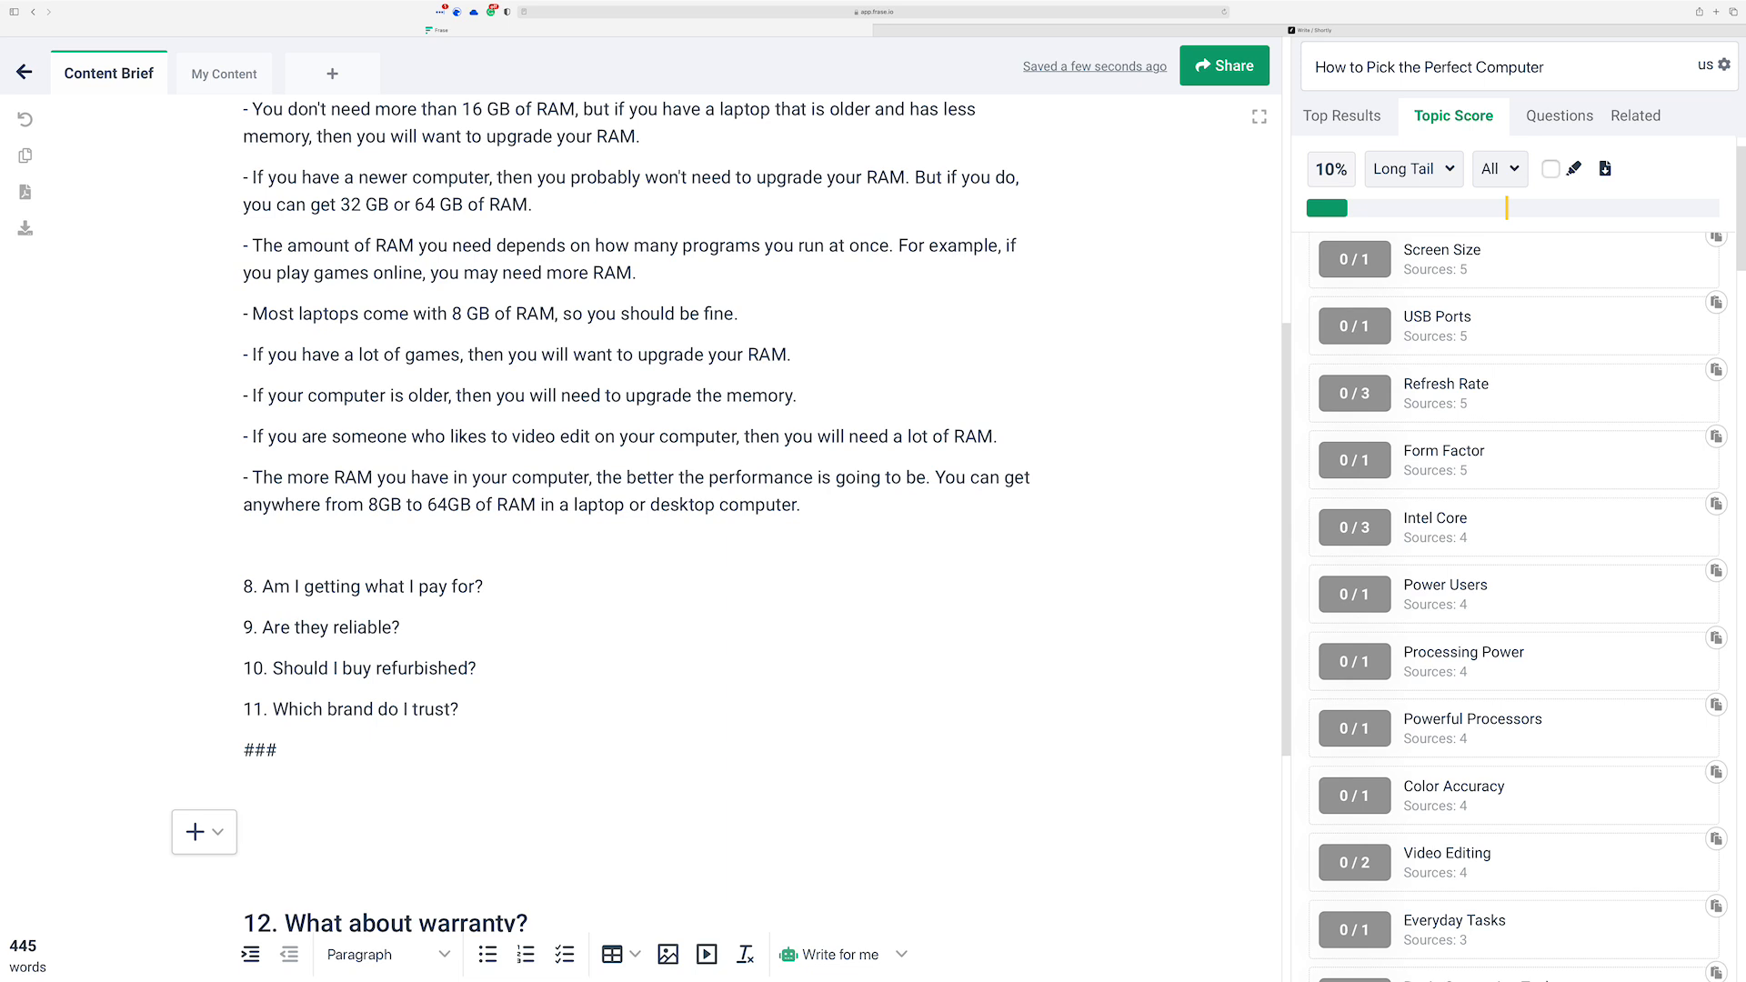
type("\"do")
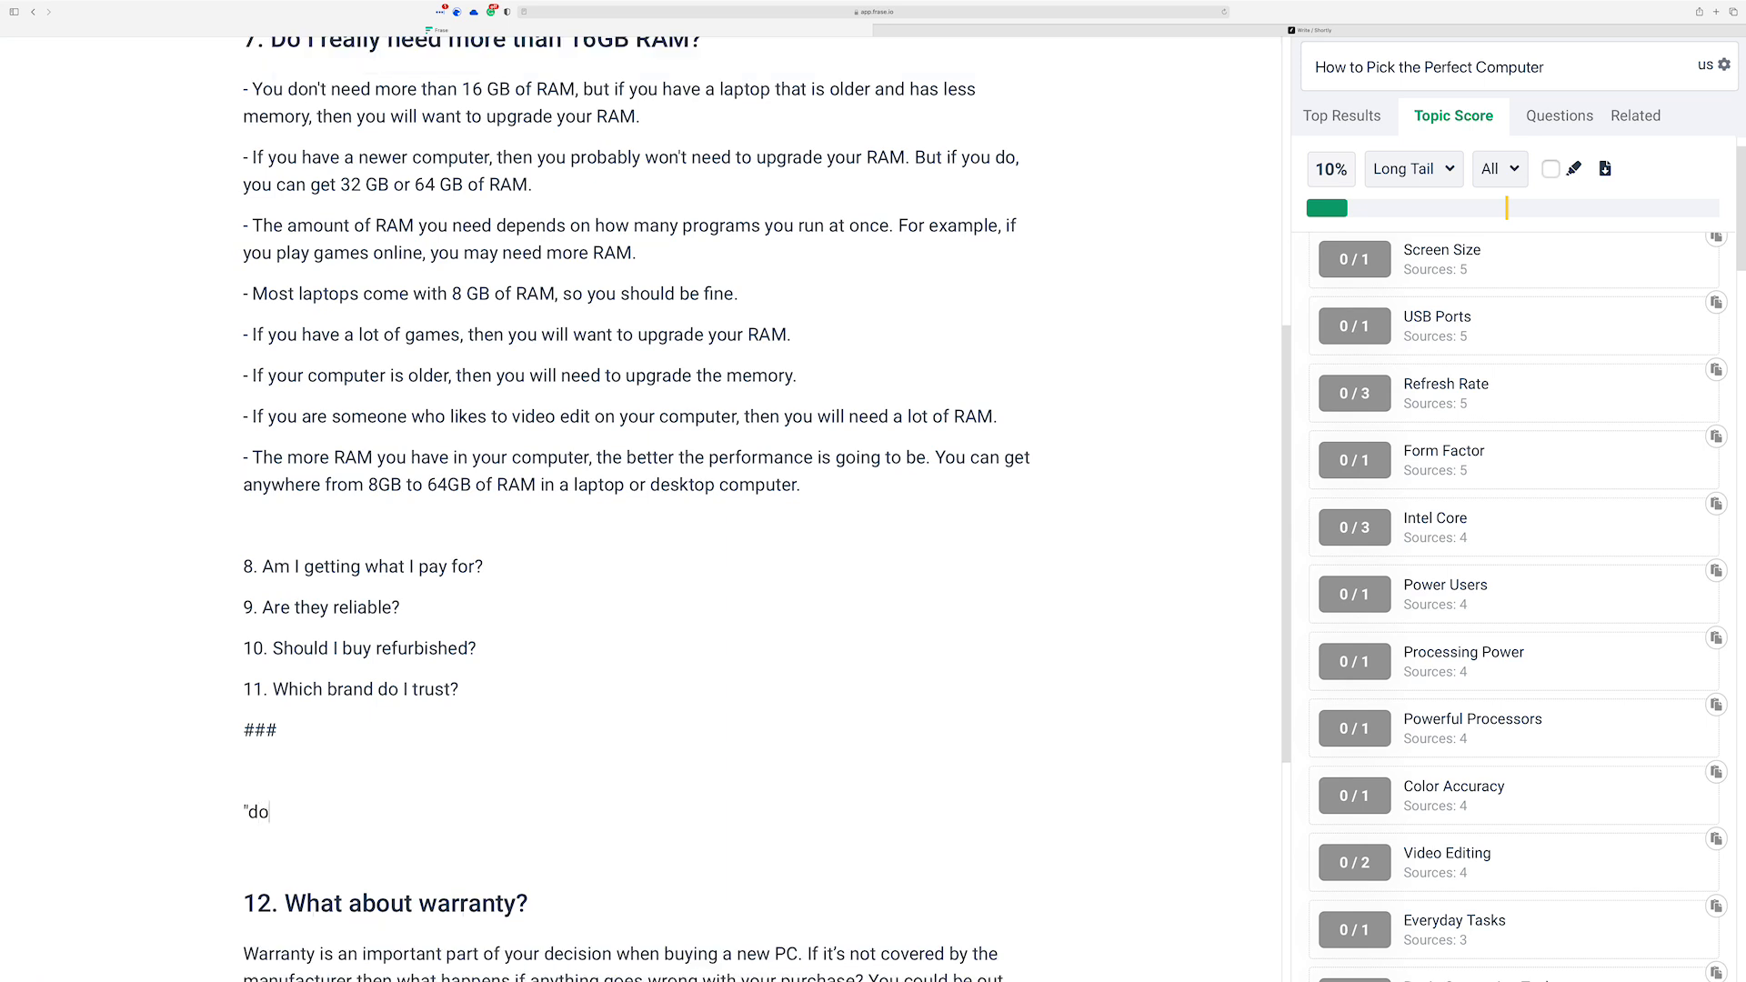
type("jodiscount\" (all")
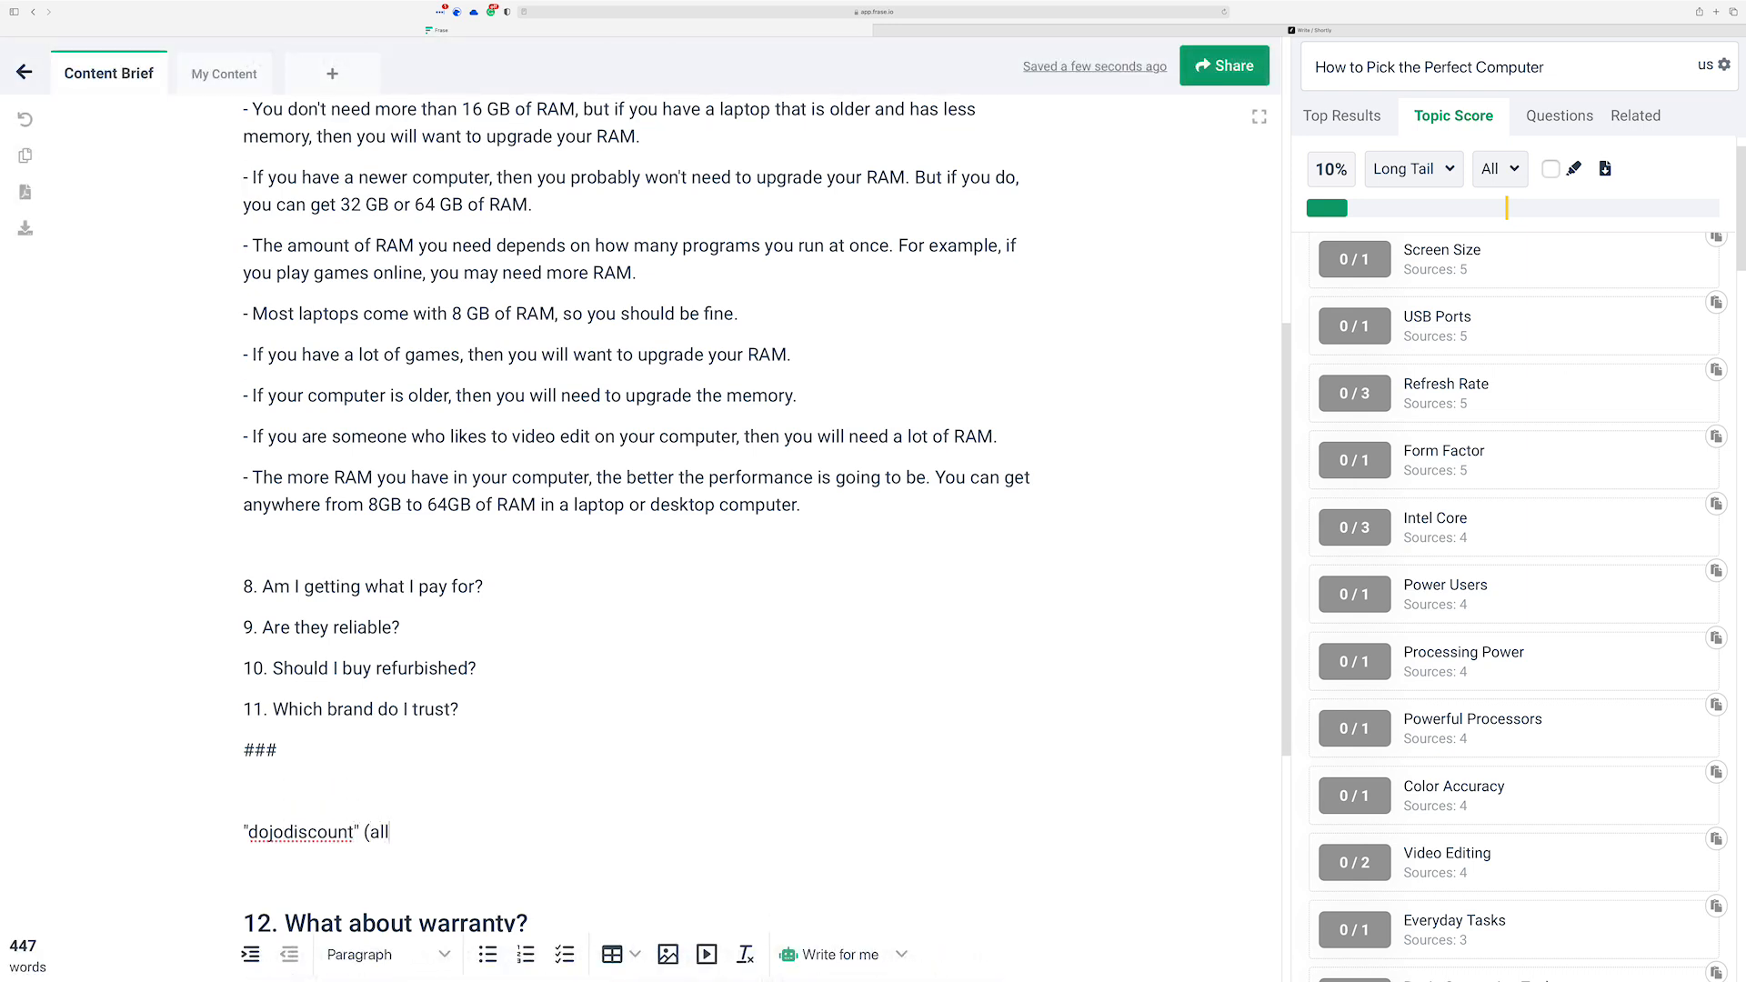
type(" lowercase)")
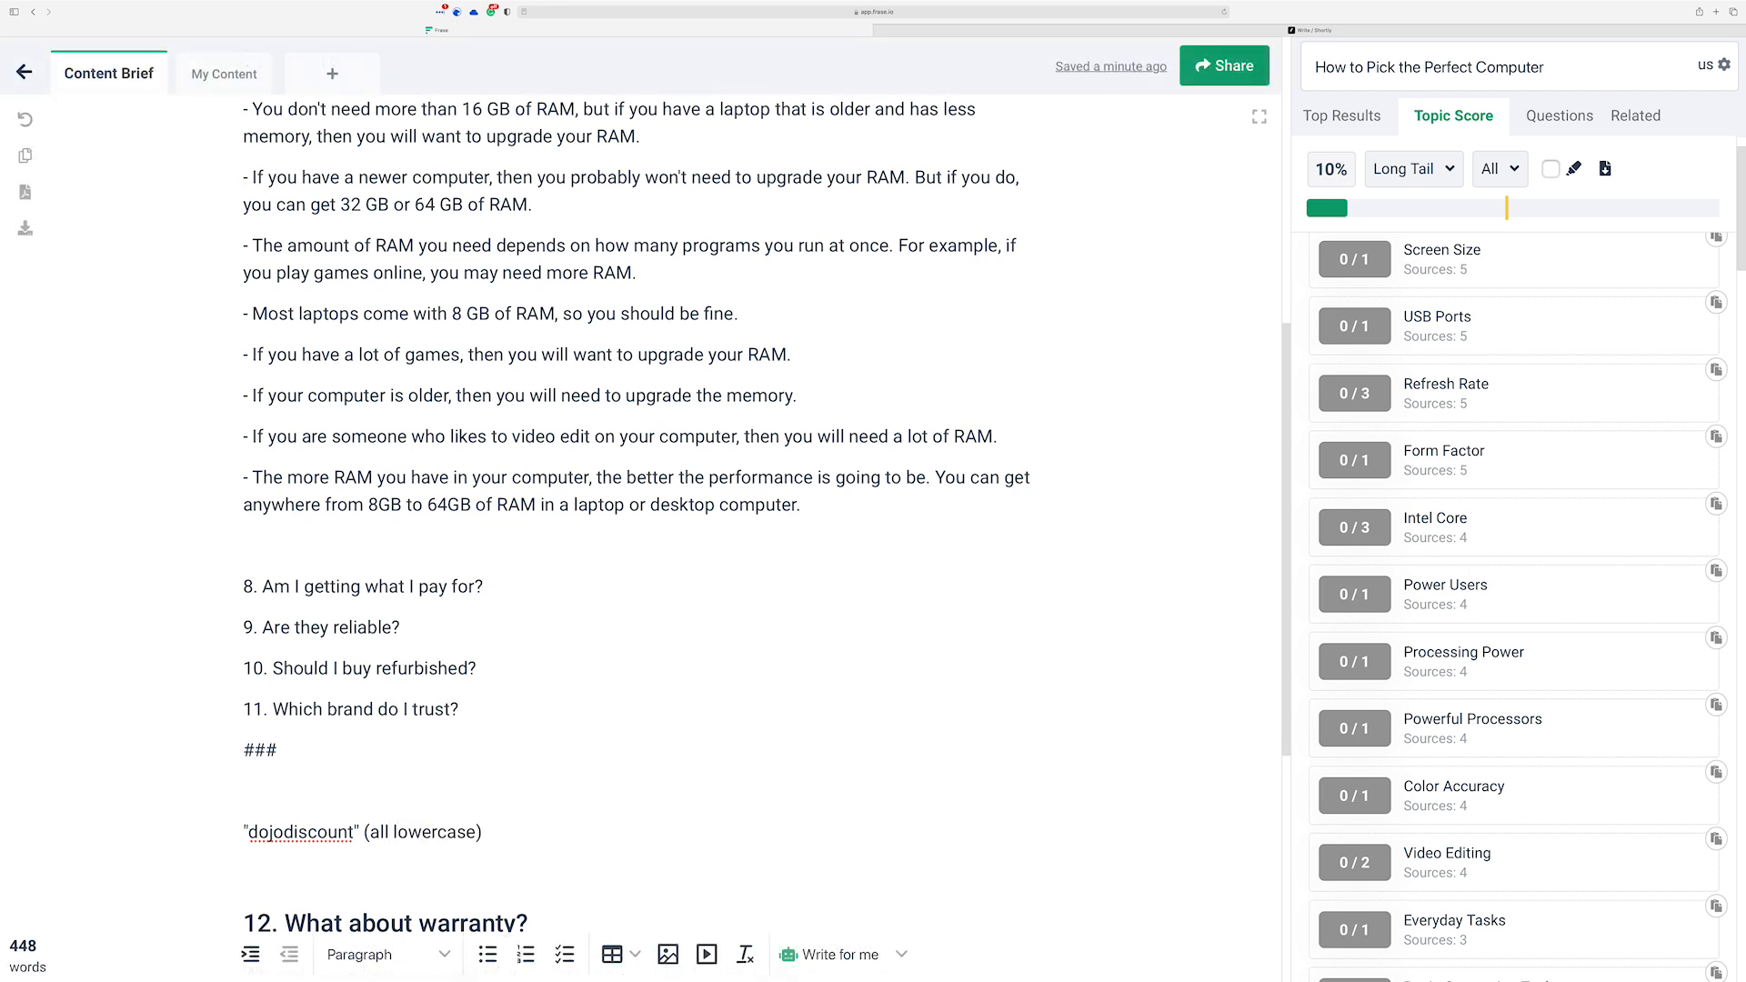
type(" 25%")
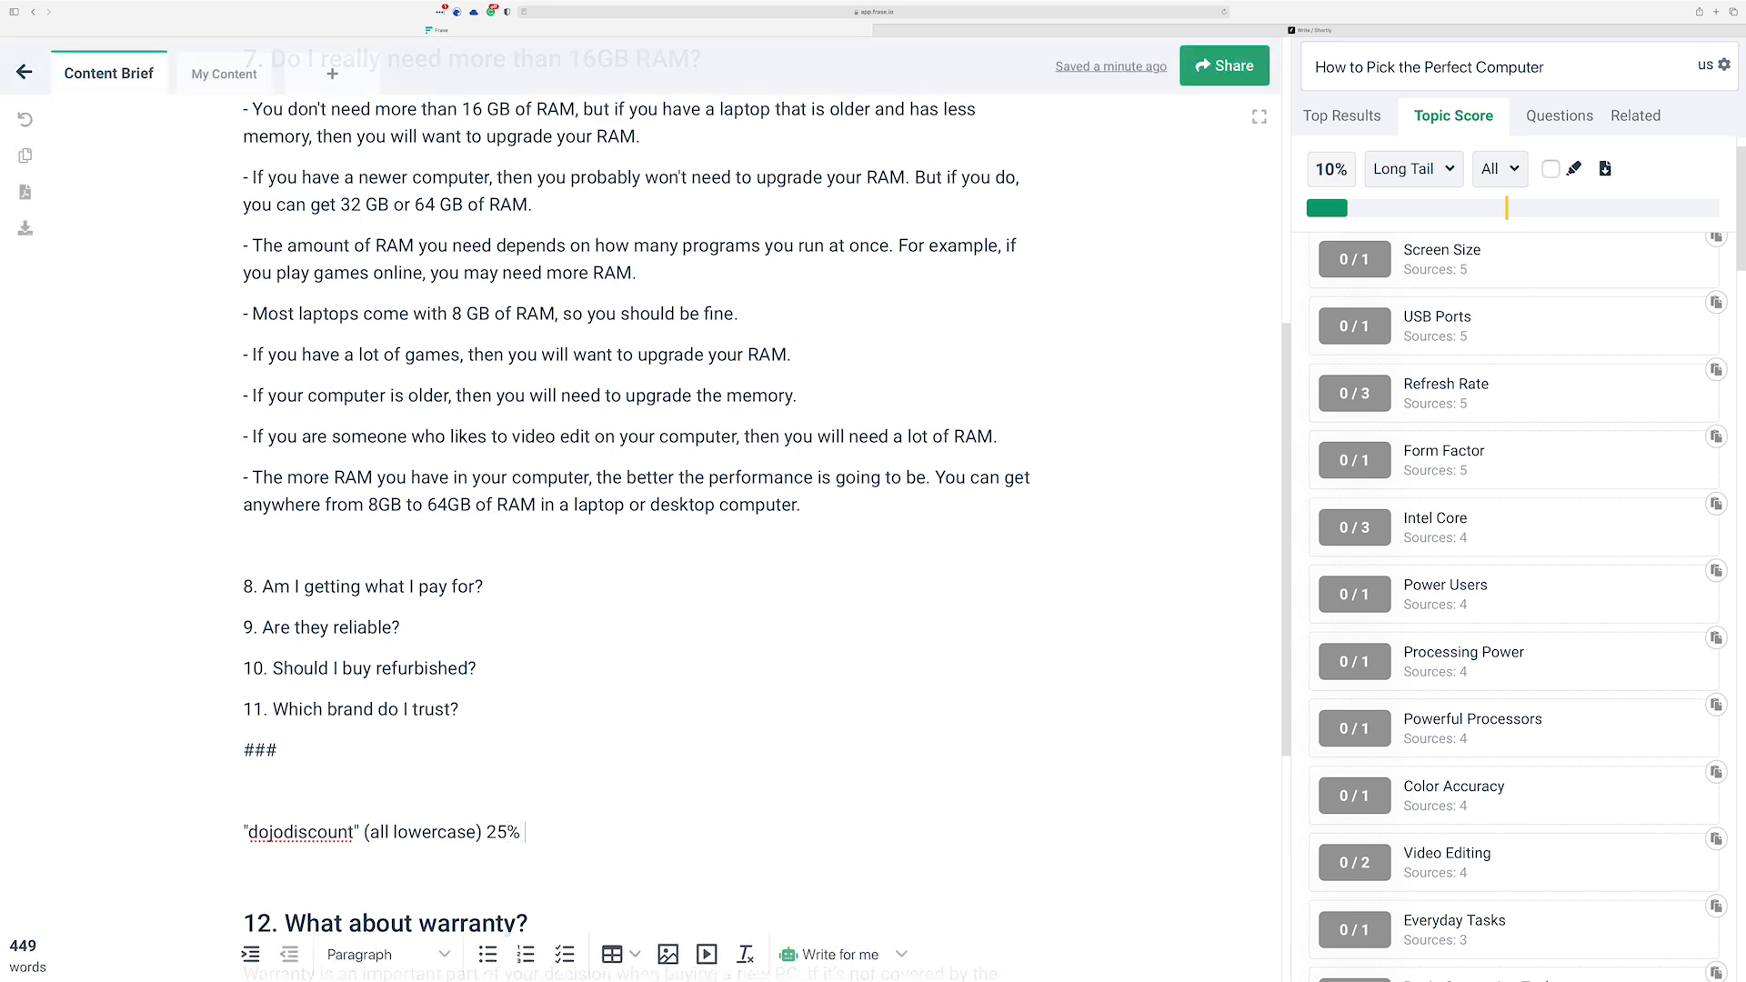
type(" off the first 3 momths")
key("BackSpace")
key("BackSpace")
key("BackSpace")
key("BackSpace")
type("nths")
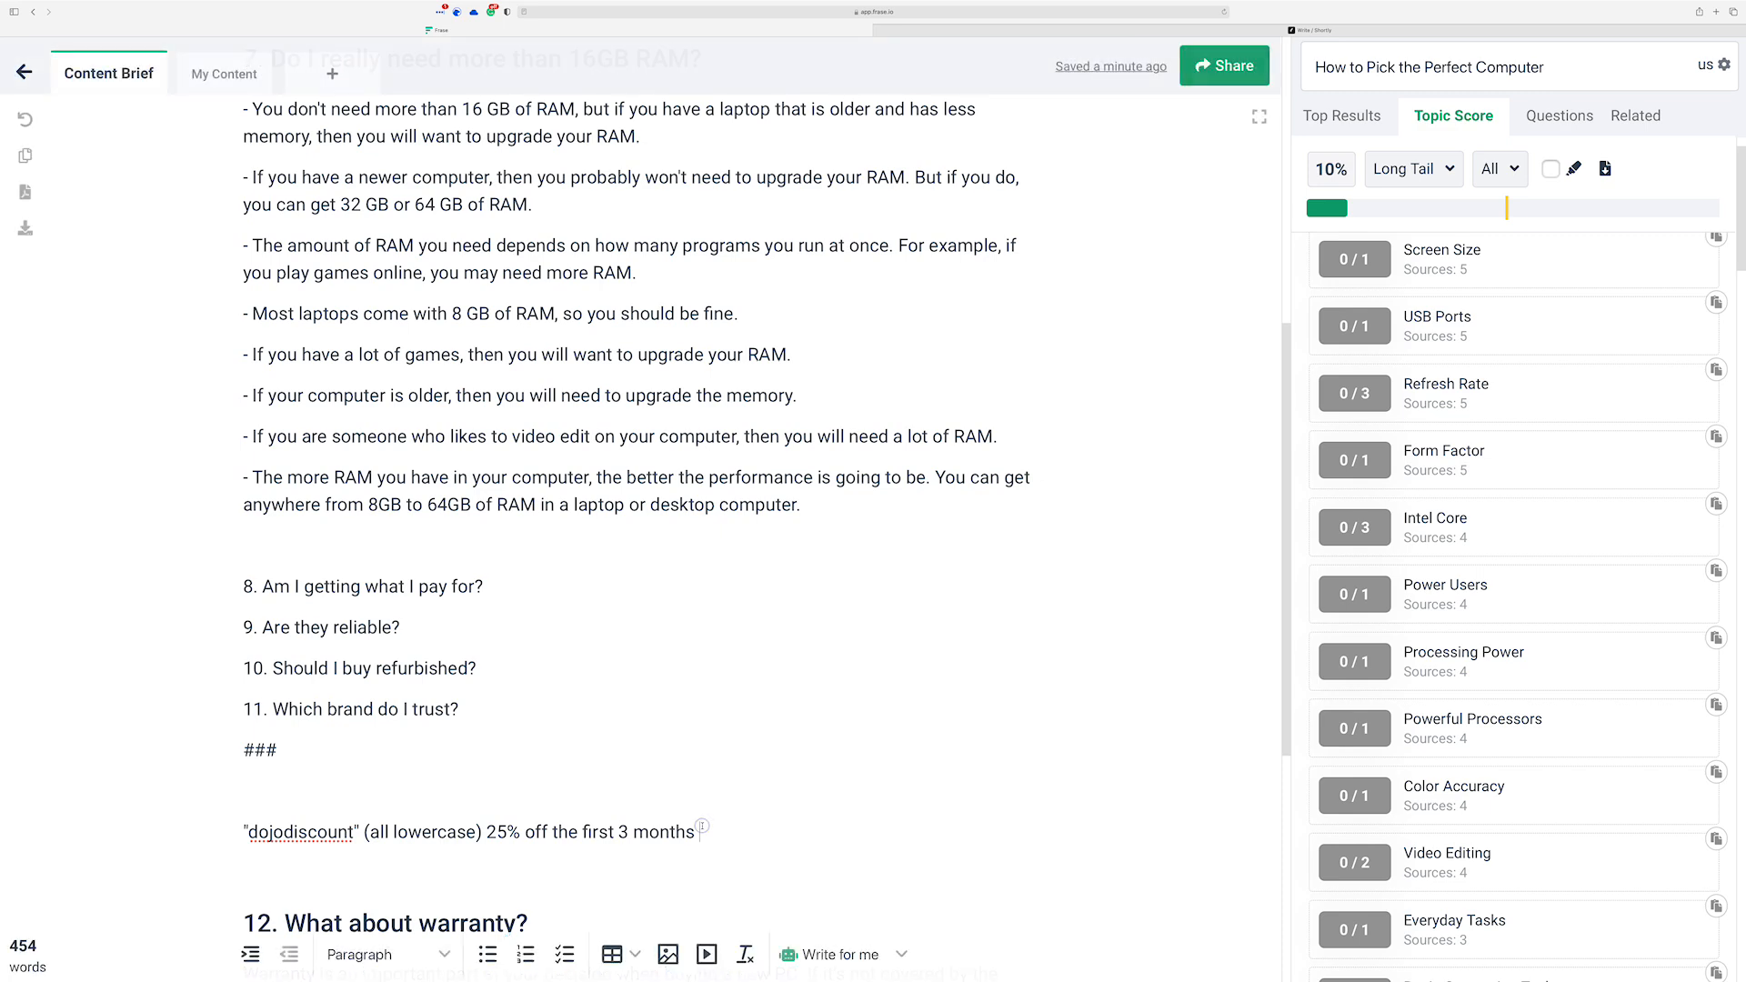
Add a second discount line beneath the first one reading: "dojo" 35% off forever
key("Return")
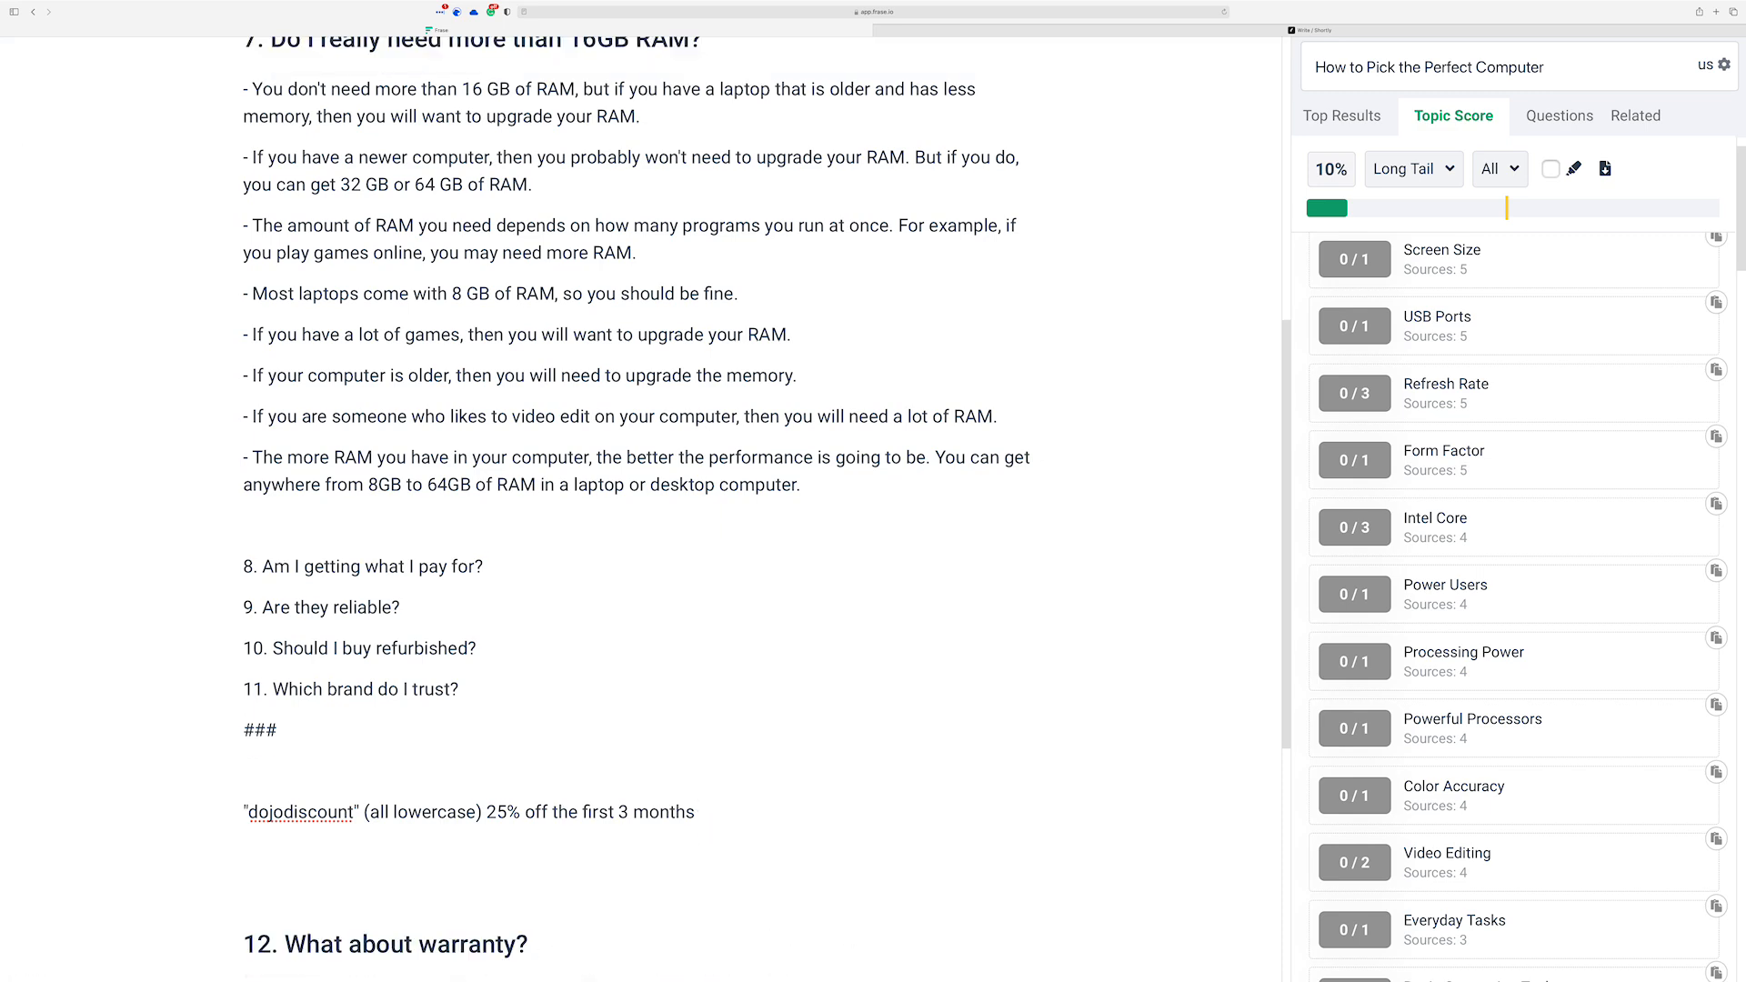
type("\"")
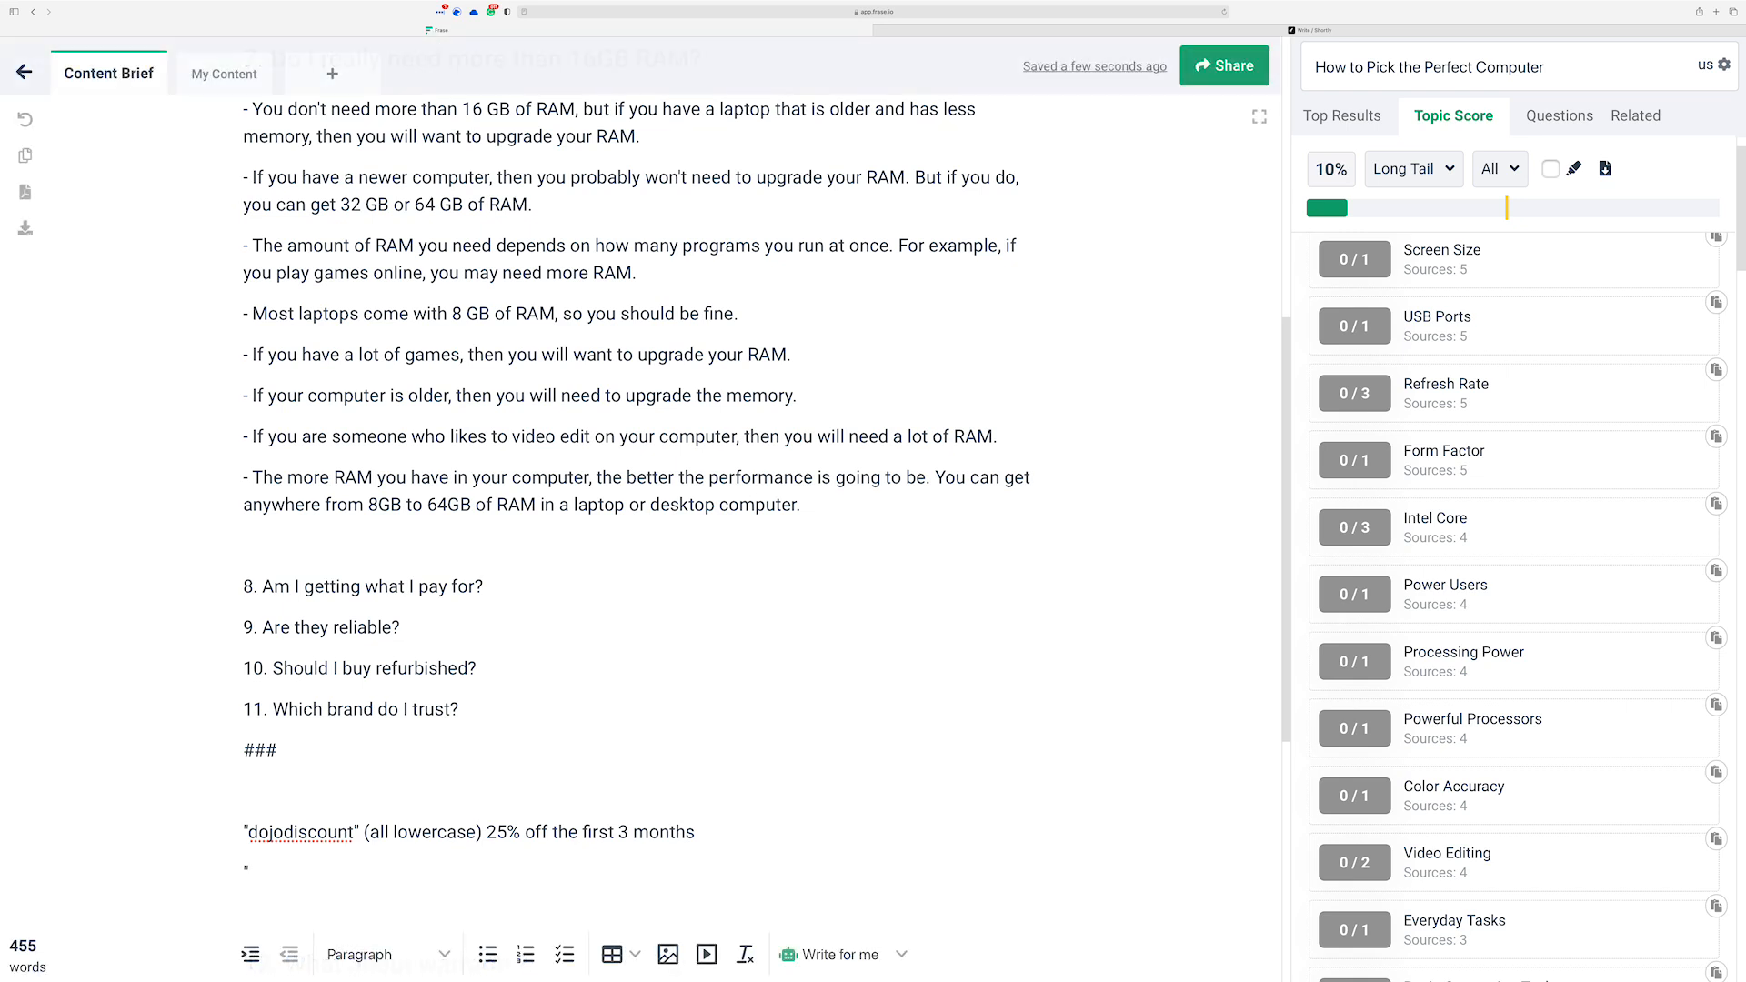
type("dojo\" ")
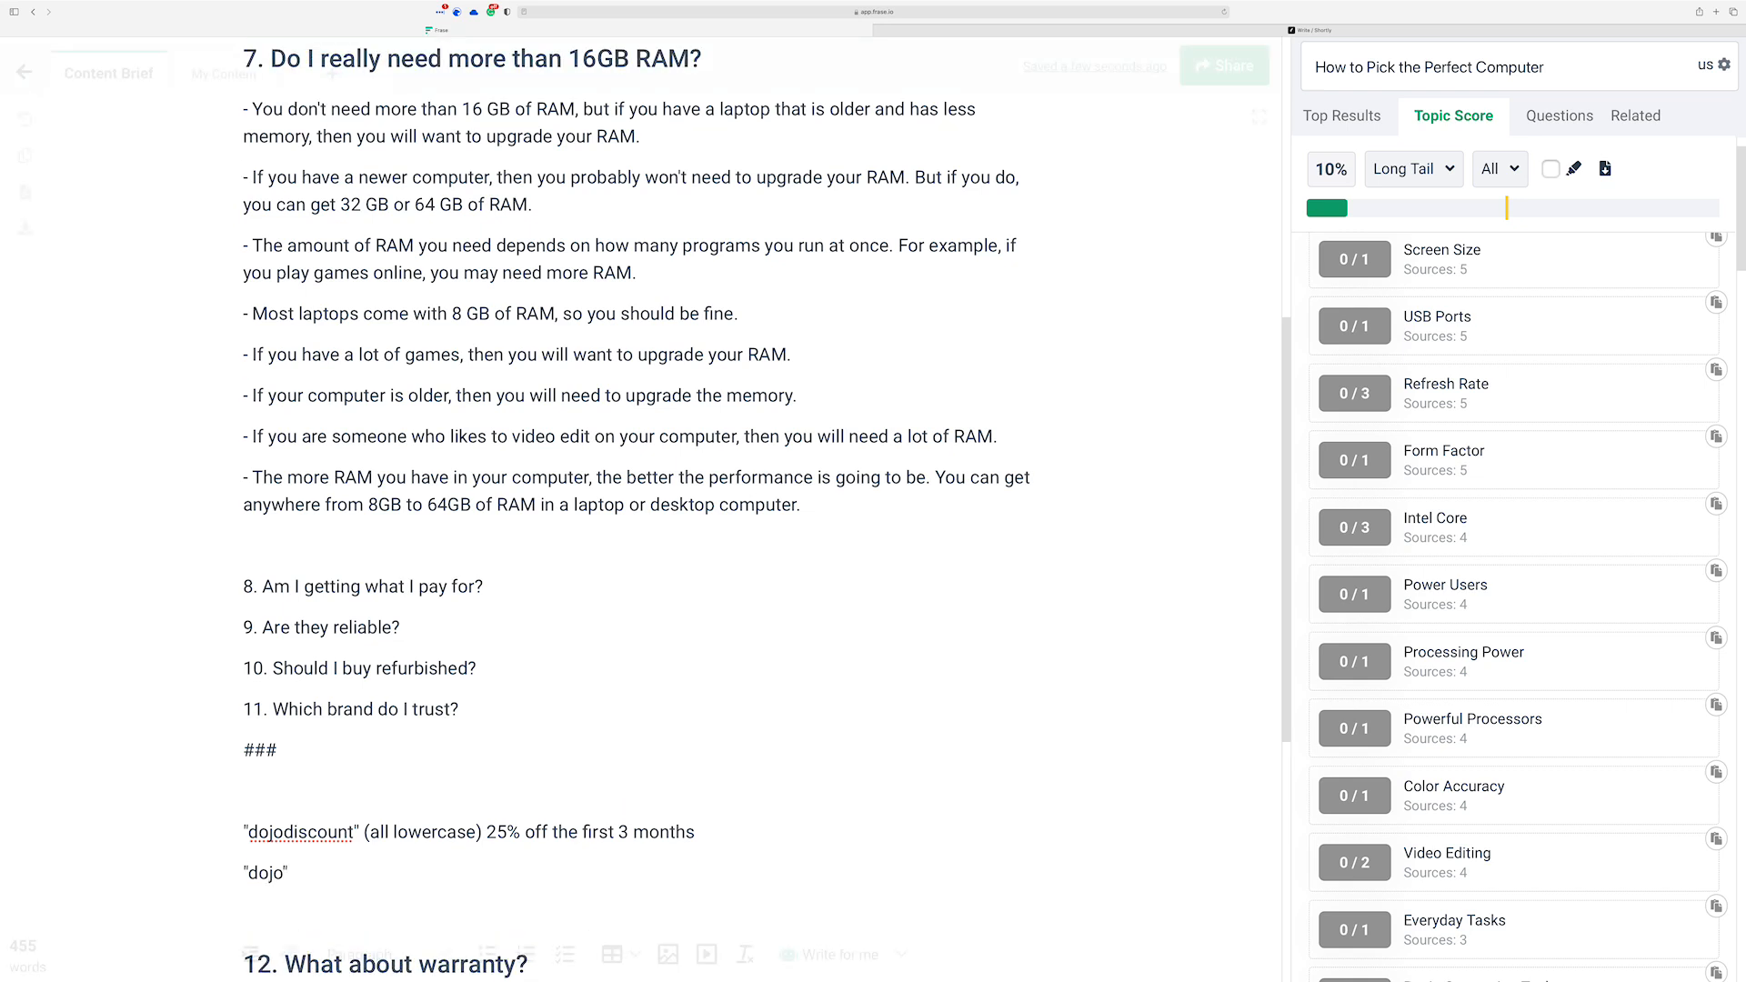
type("35%")
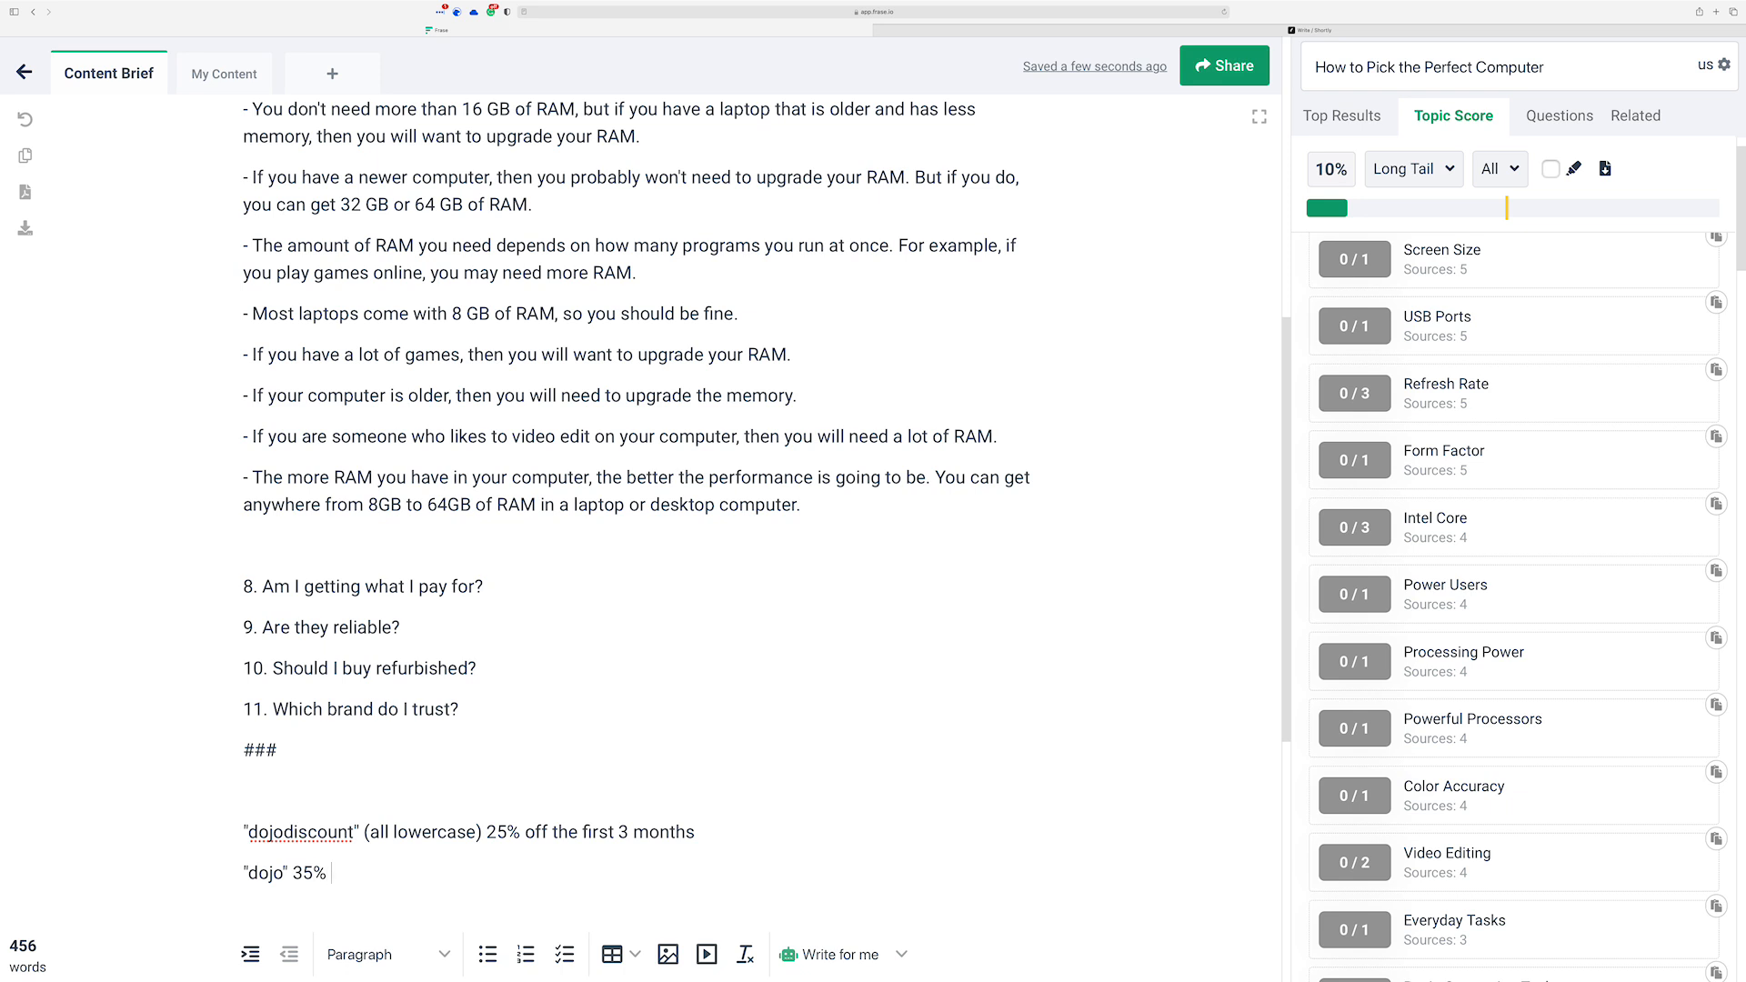
type(" off forever")
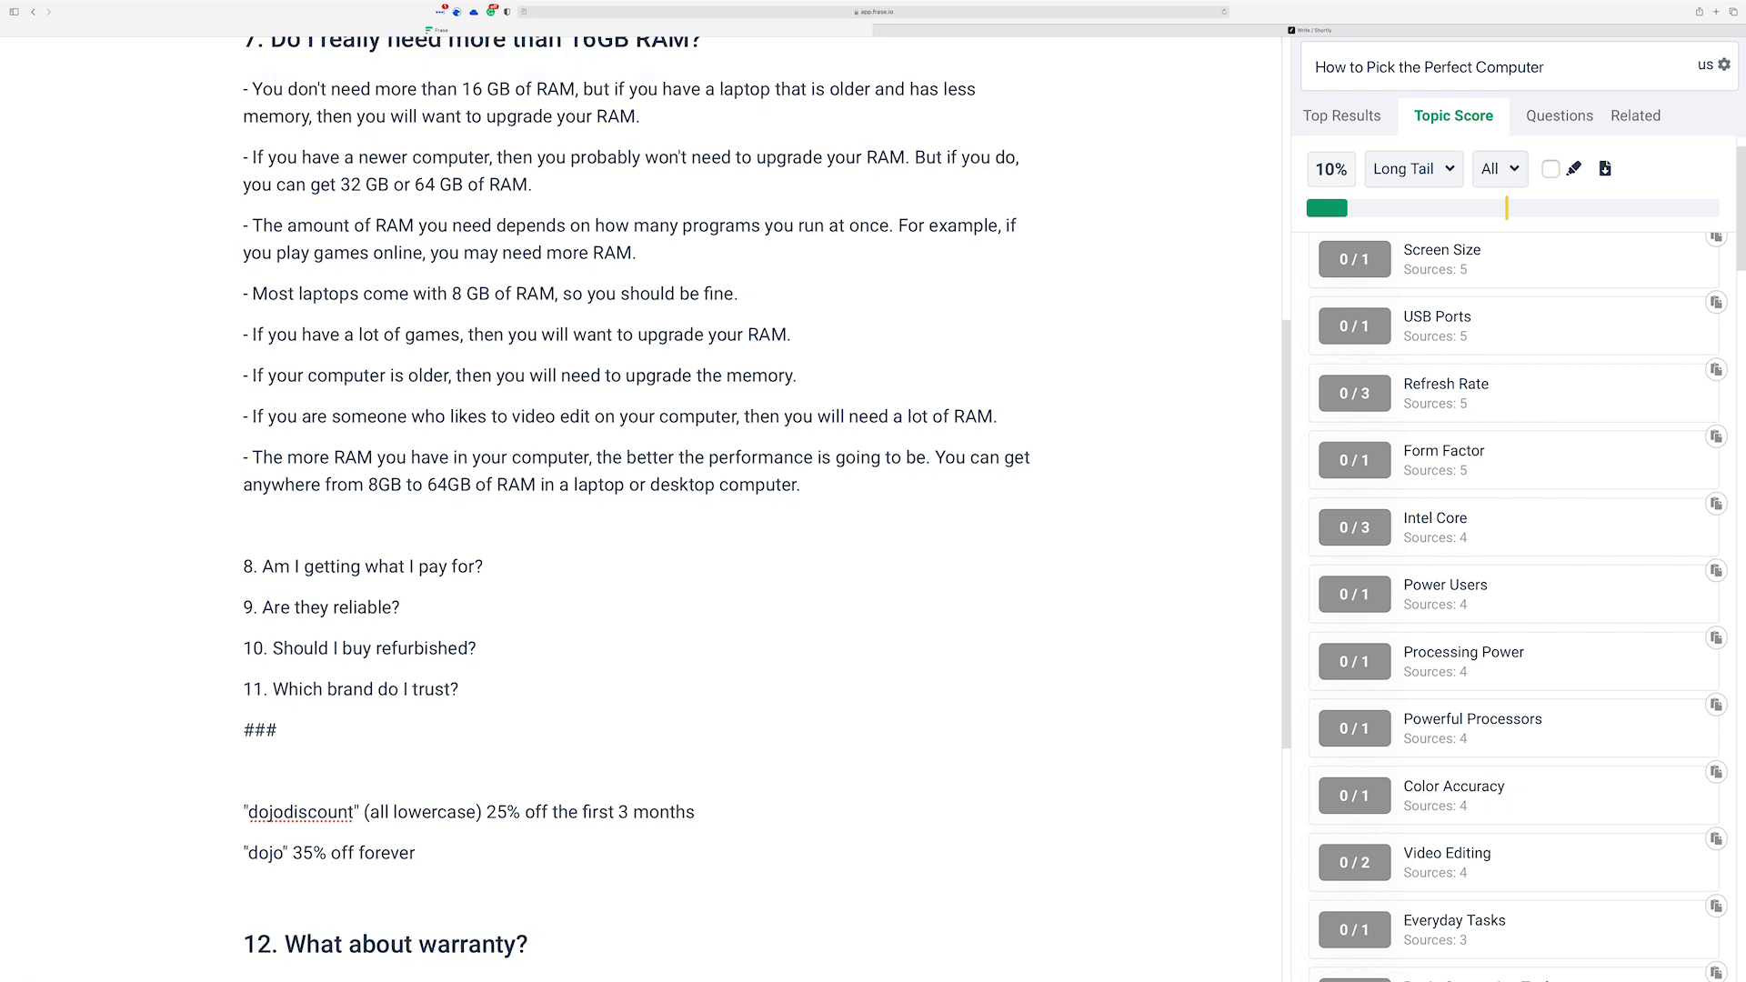